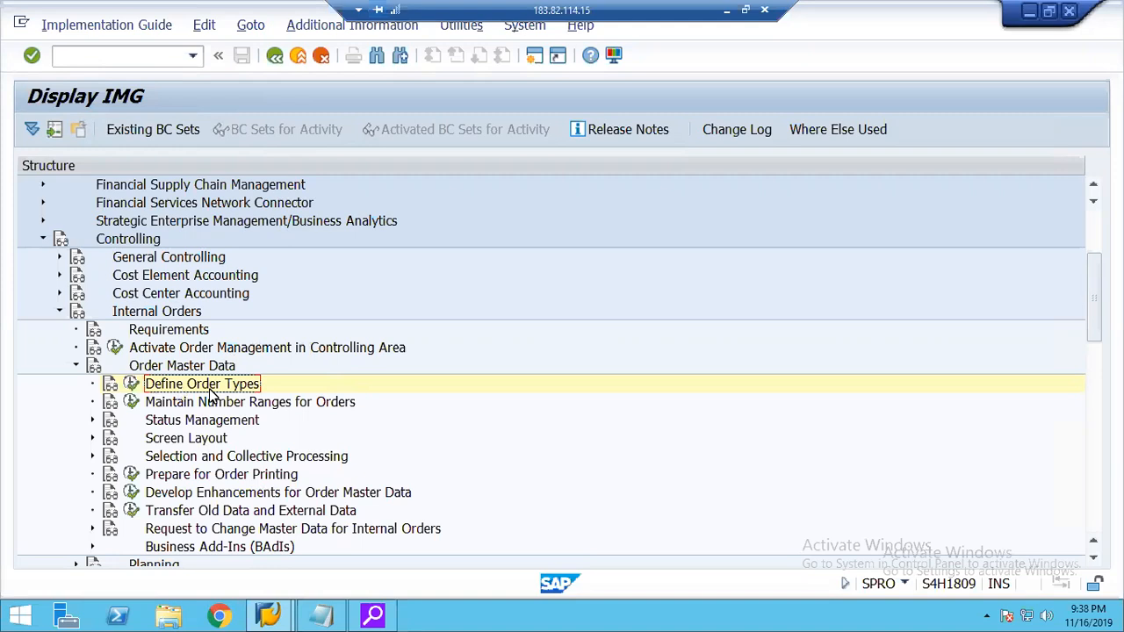
Open the Define Order Types activity under Controlling, Internal Orders, Order Master Data.
click(143, 240)
click(172, 312)
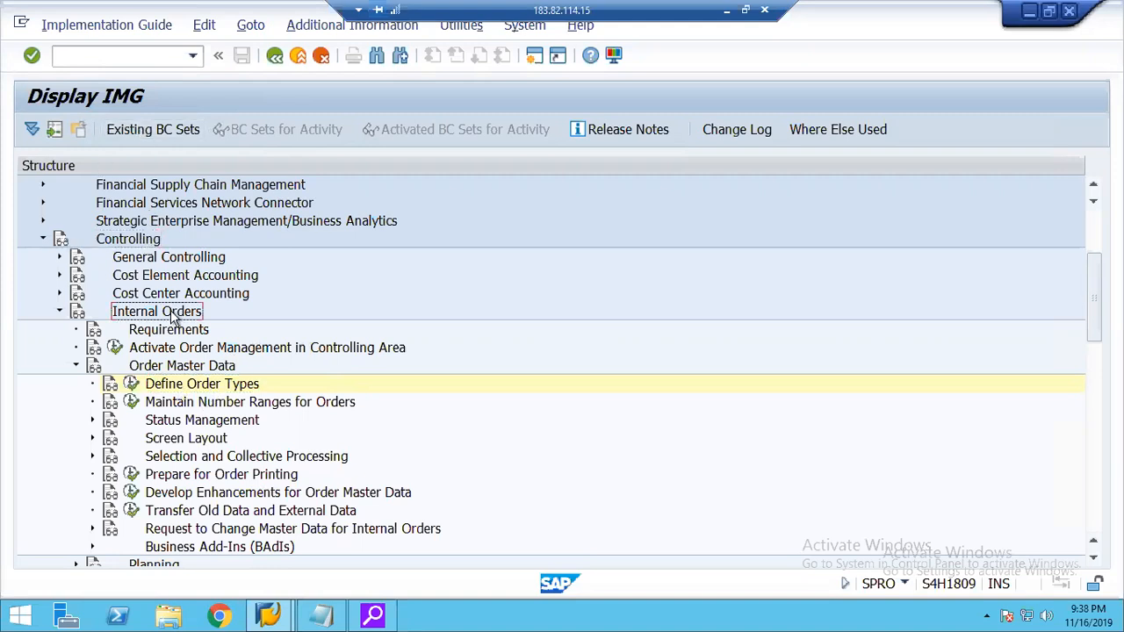
click(191, 369)
click(195, 389)
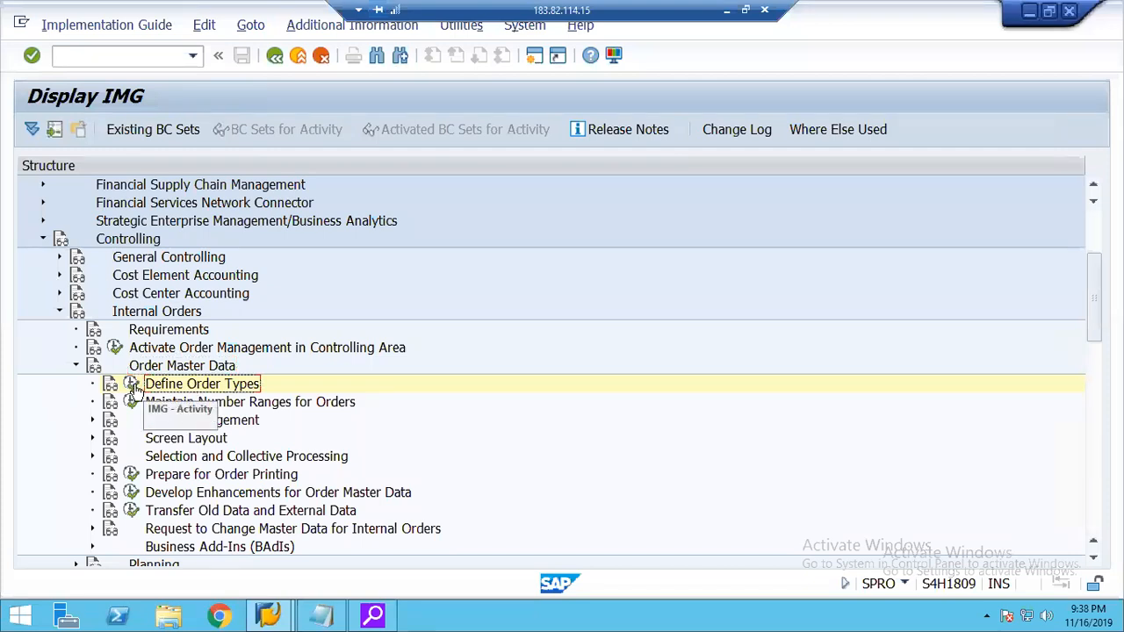
click(130, 386)
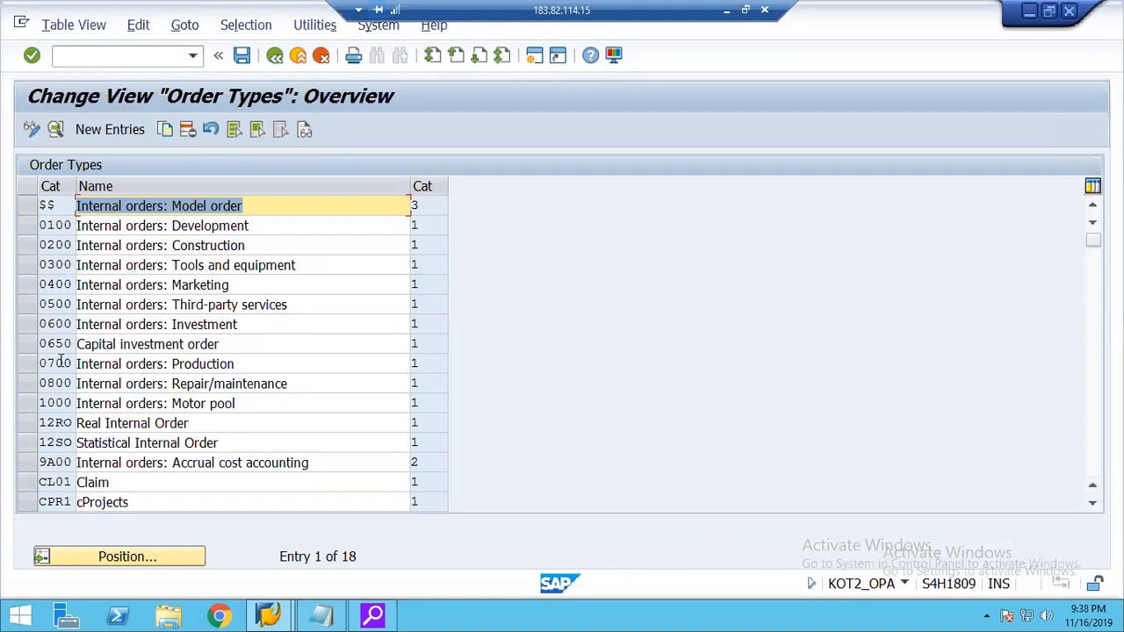
Examine the available order categories for the Internal orders: Construction order type, such as production, maintenance, process and QM orders.
click(26, 246)
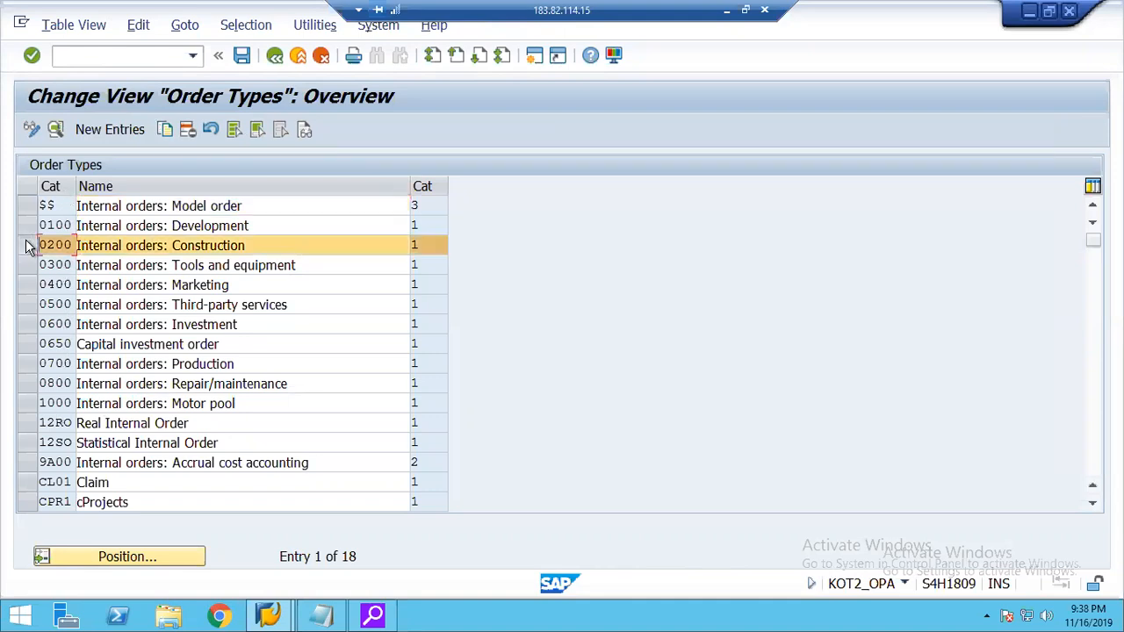
click(425, 247)
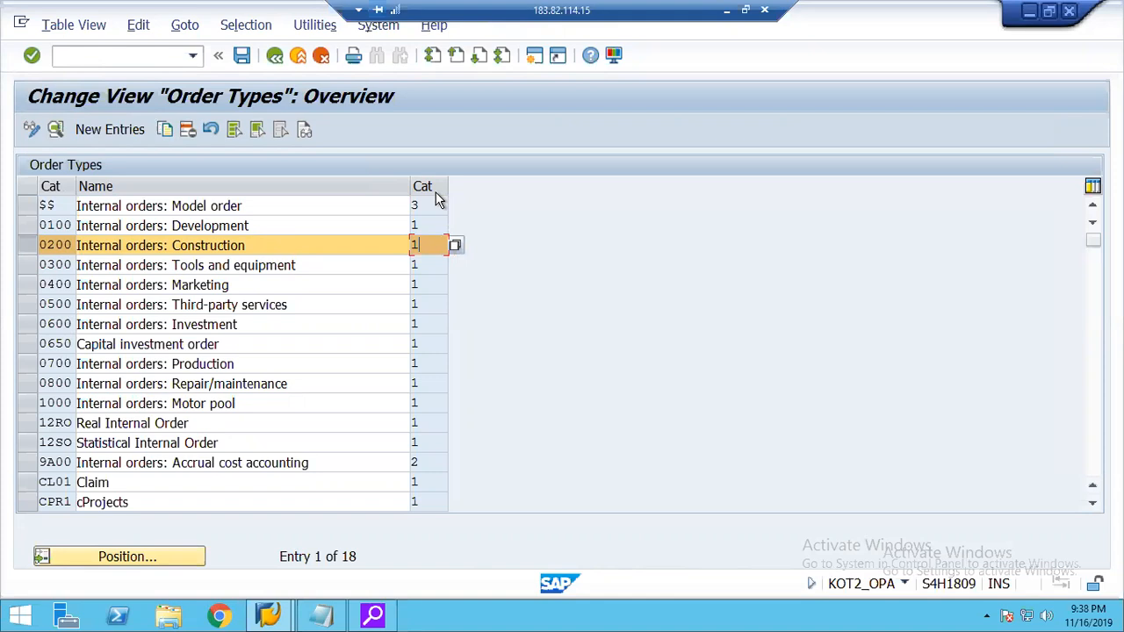
click(456, 246)
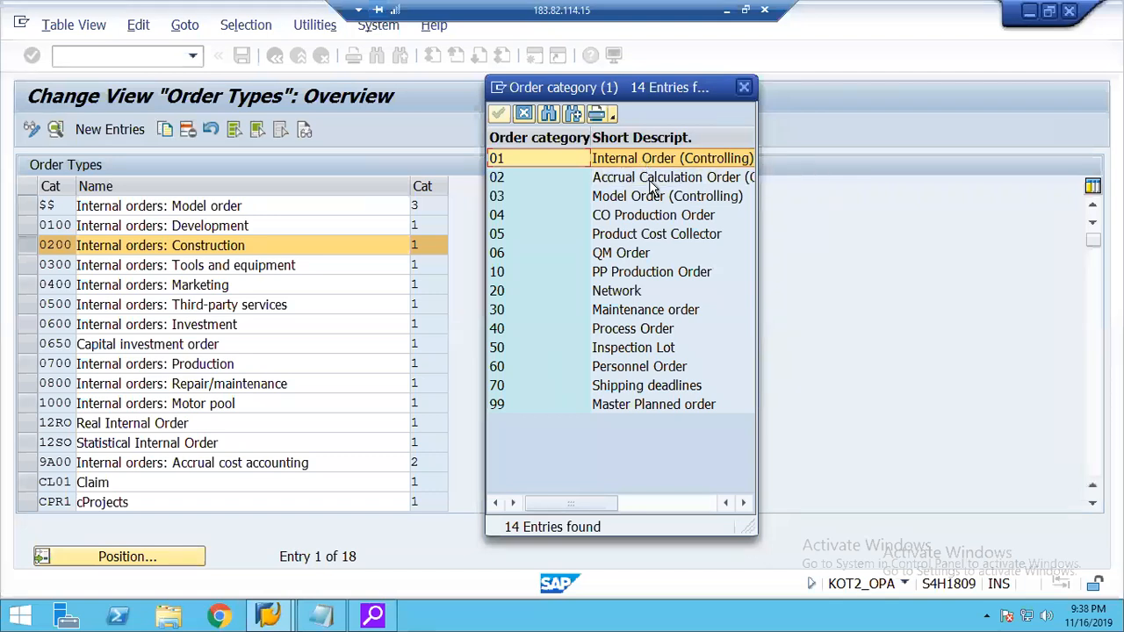
click(642, 272)
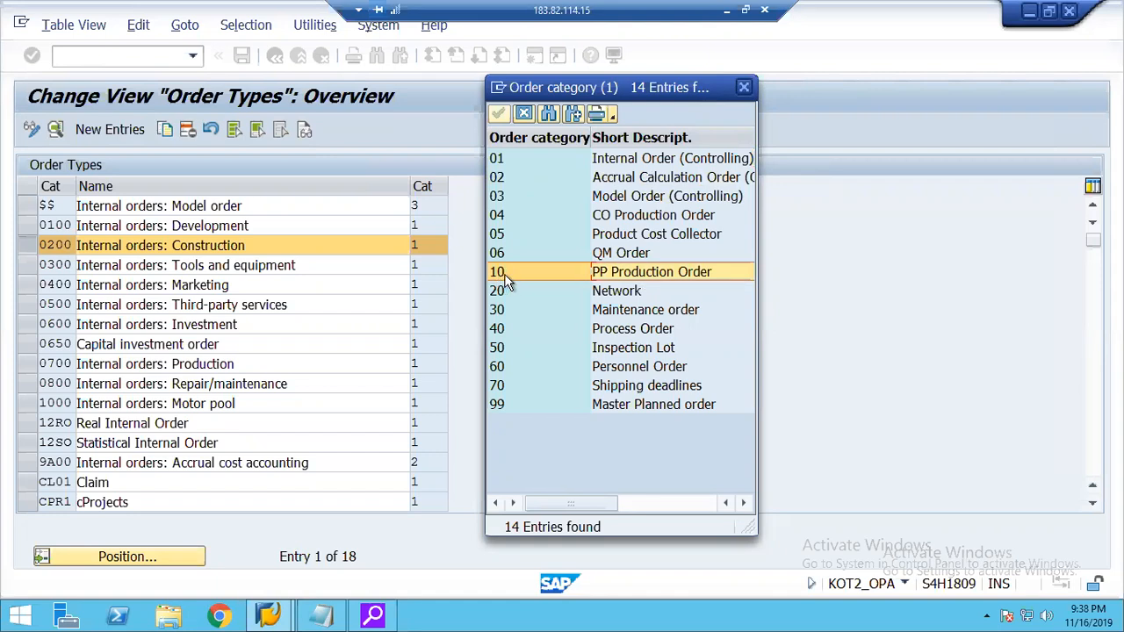
click(500, 313)
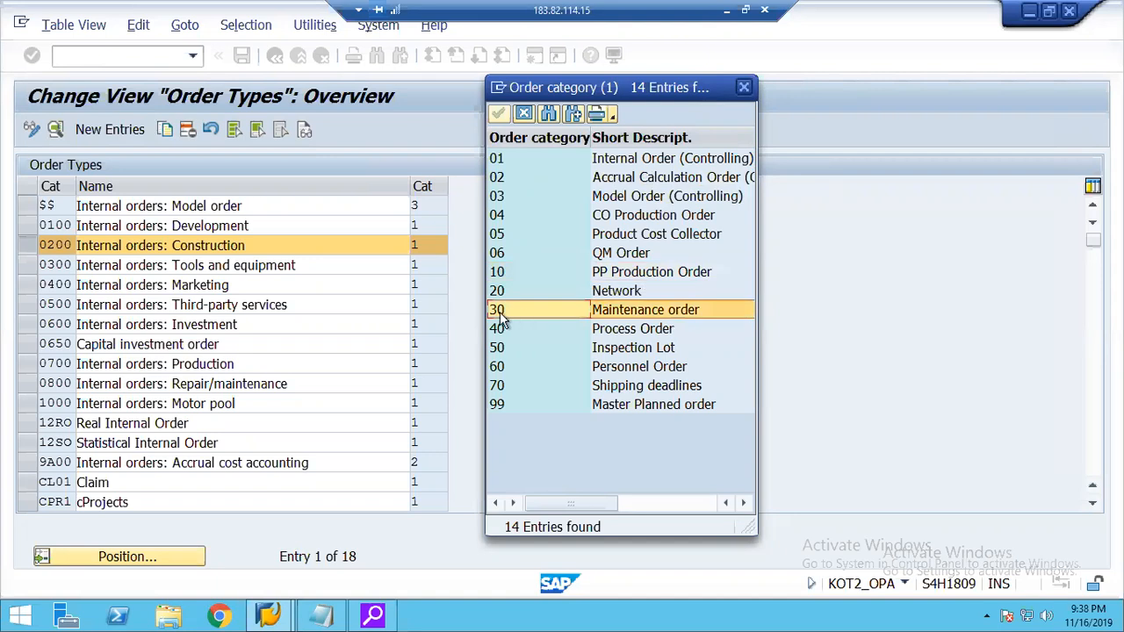
click(629, 334)
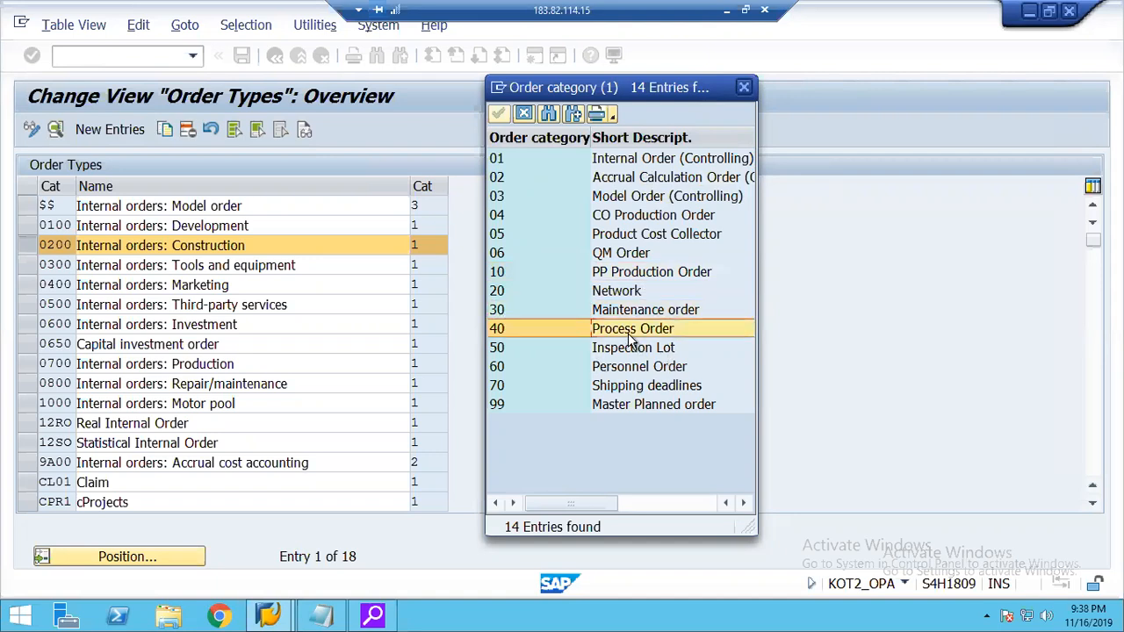
click(503, 334)
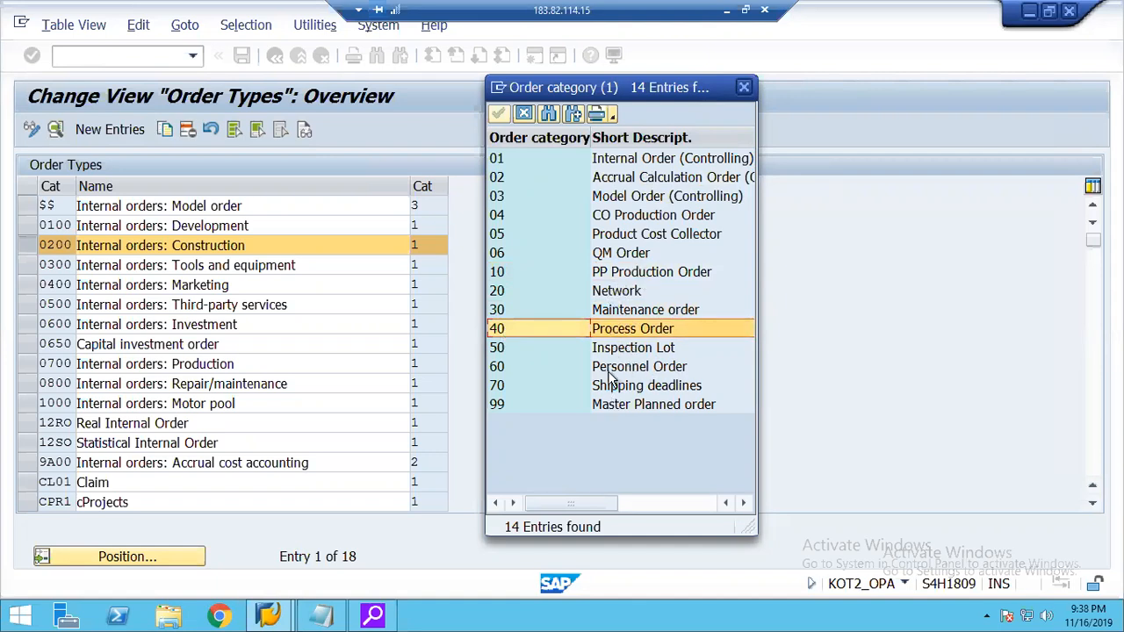
click(607, 256)
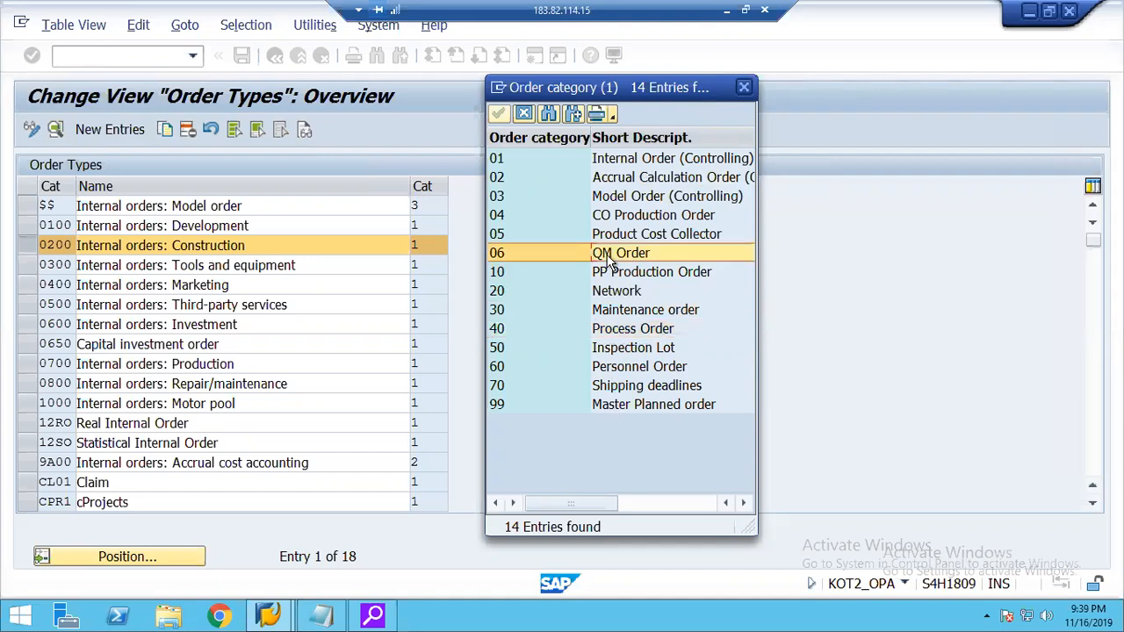
click(623, 219)
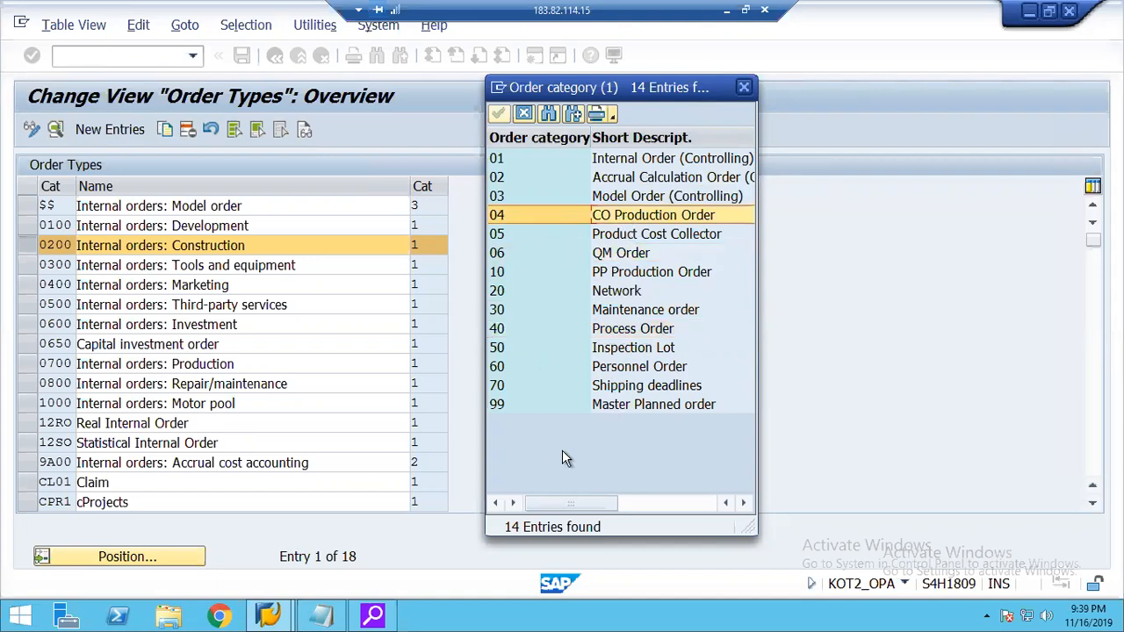
click(505, 162)
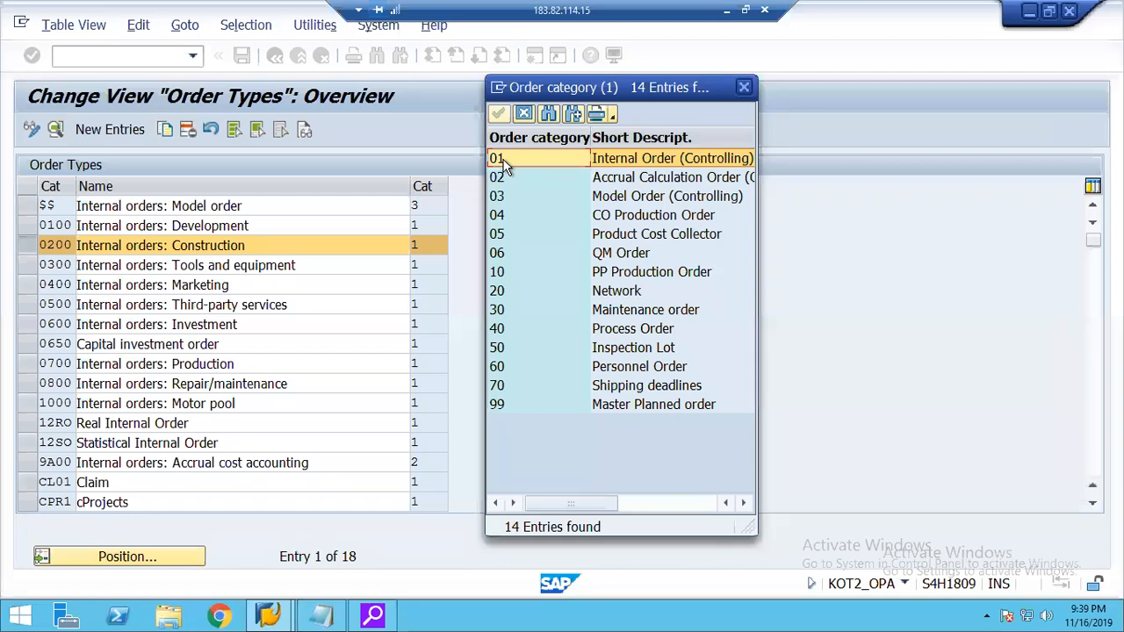
click(523, 115)
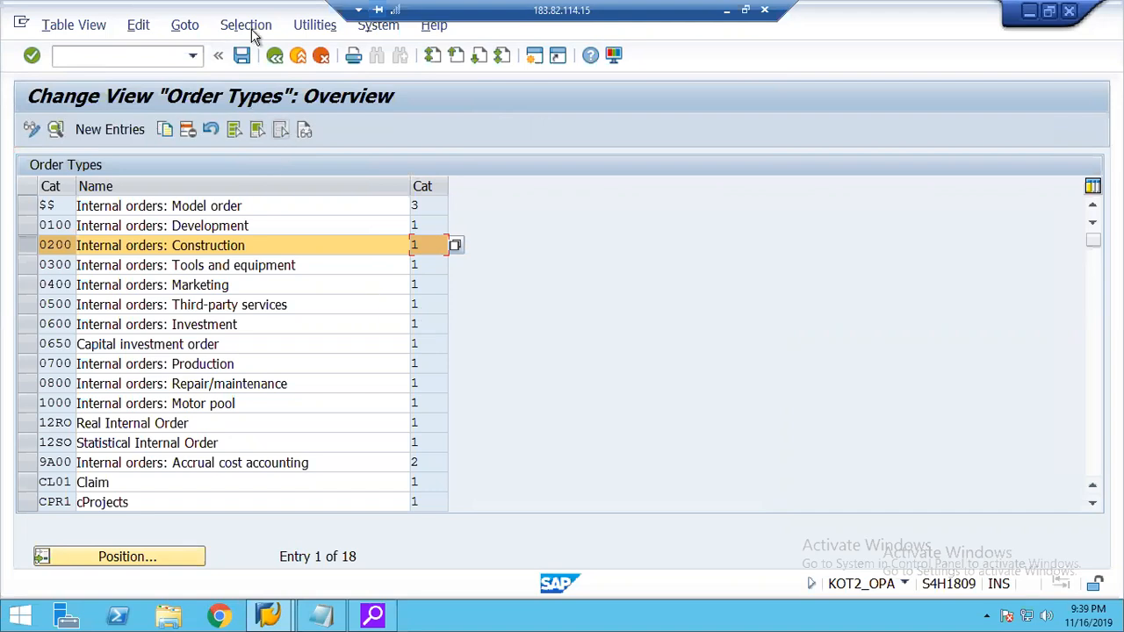
click(30, 250)
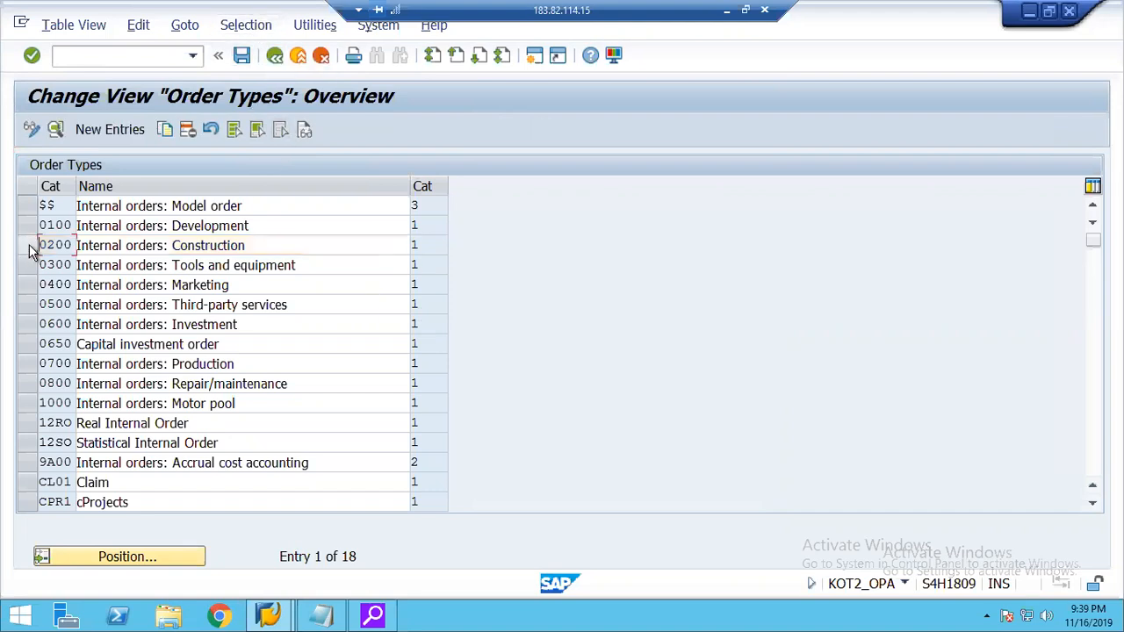
Create a new order type entry with order category 01, Internal Order (Controlling).
click(104, 130)
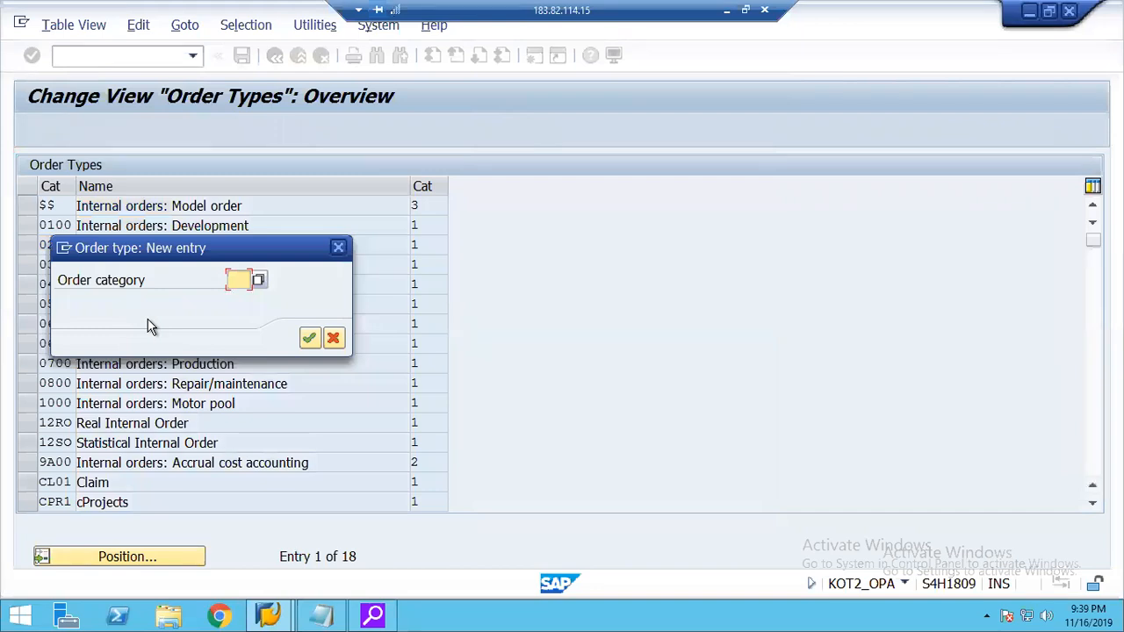
text(20)
key(BackSpace)
key(BackSpace)
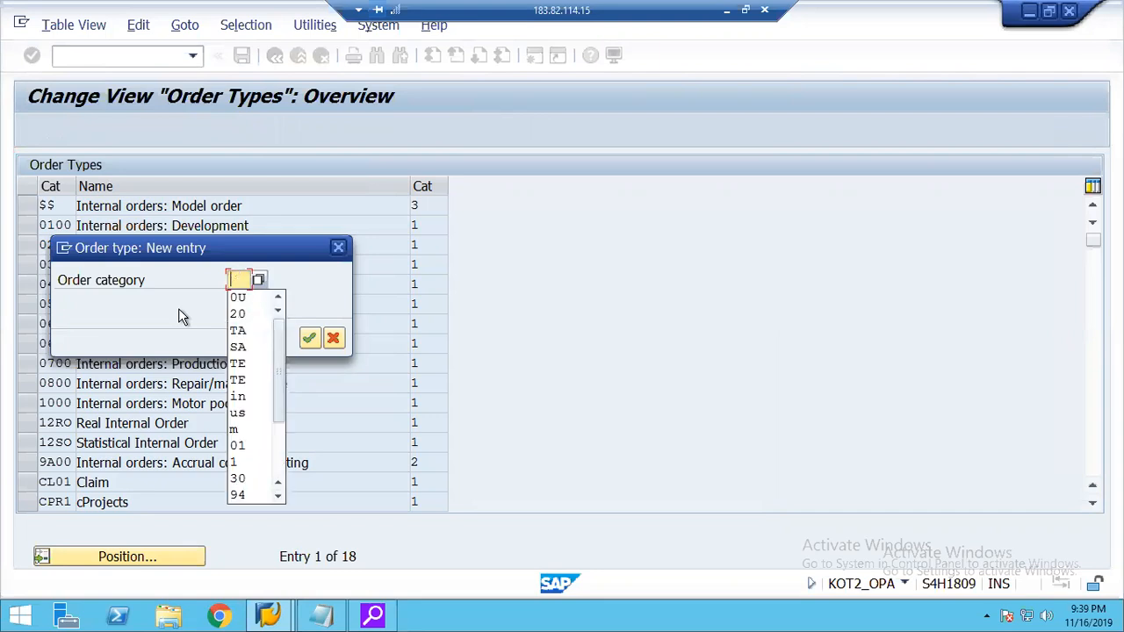
click(257, 278)
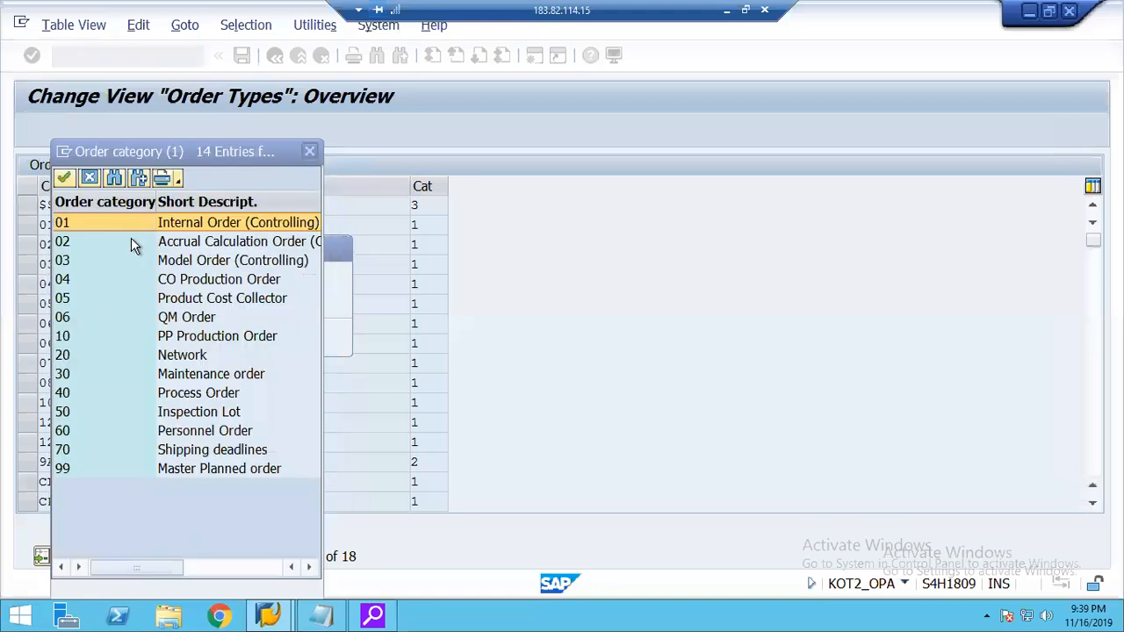
double_click(73, 227)
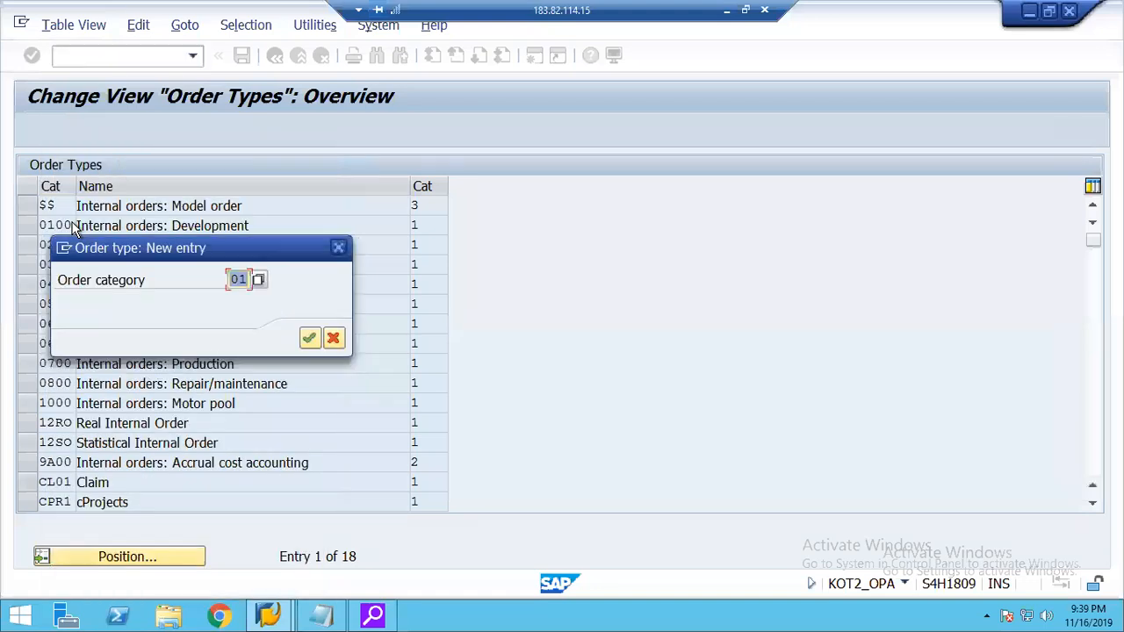
click(309, 341)
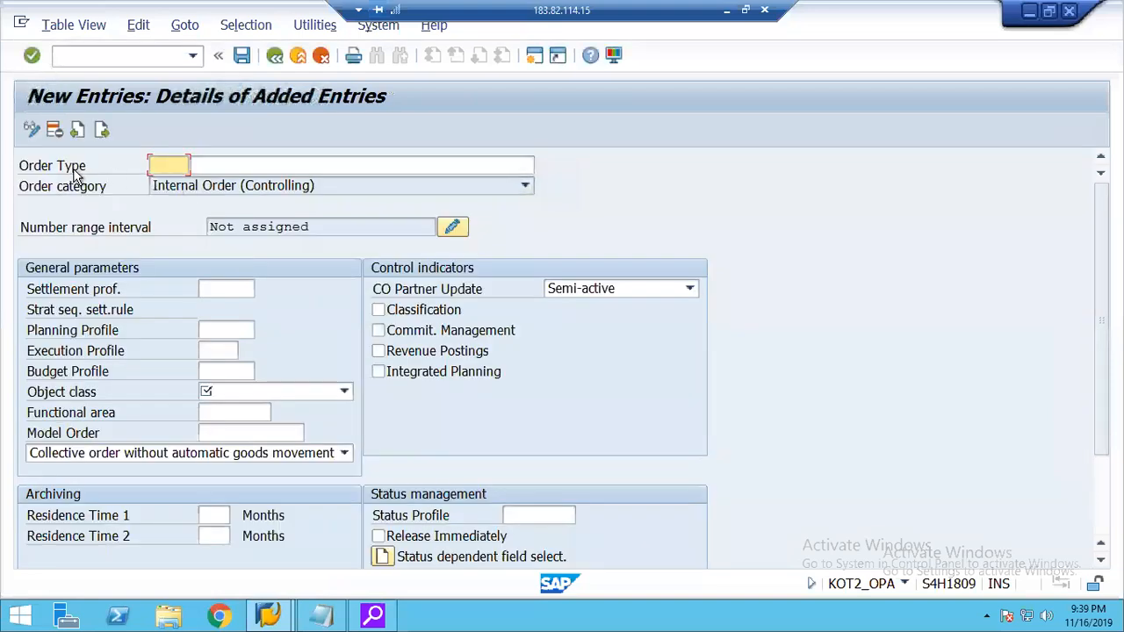
Enter 20RO as the order type and Real Internal Order as its description.
text(20RO)
key(Tab)
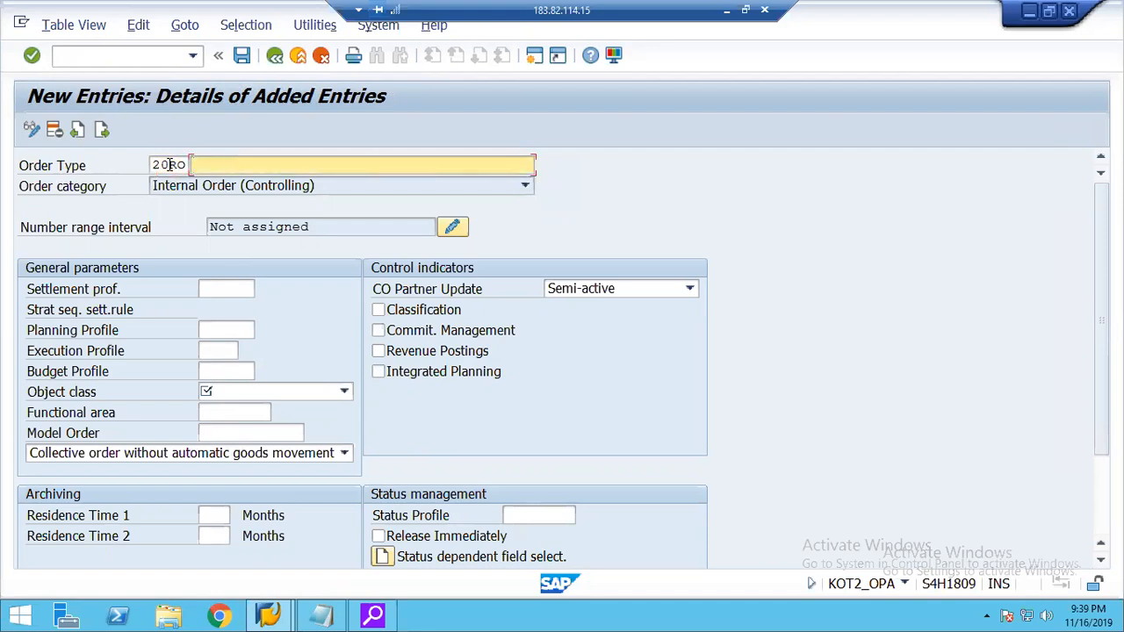
text(Real)
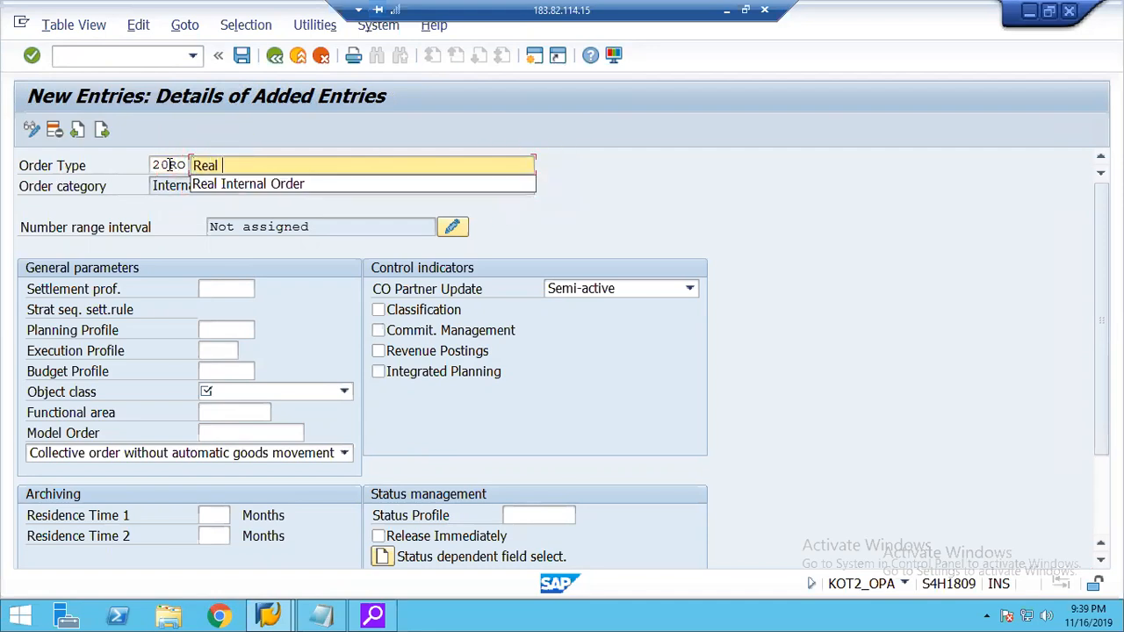
key(Down)
key(Return)
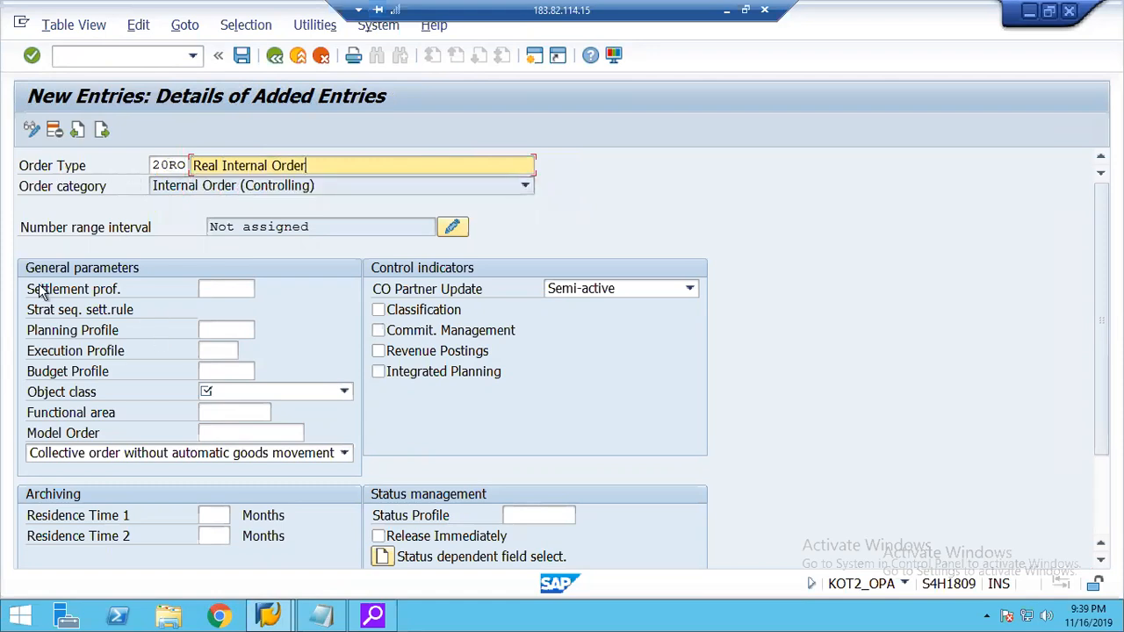
Set the object class to Overhead costs and Residence Time 1 to 3 months.
click(211, 291)
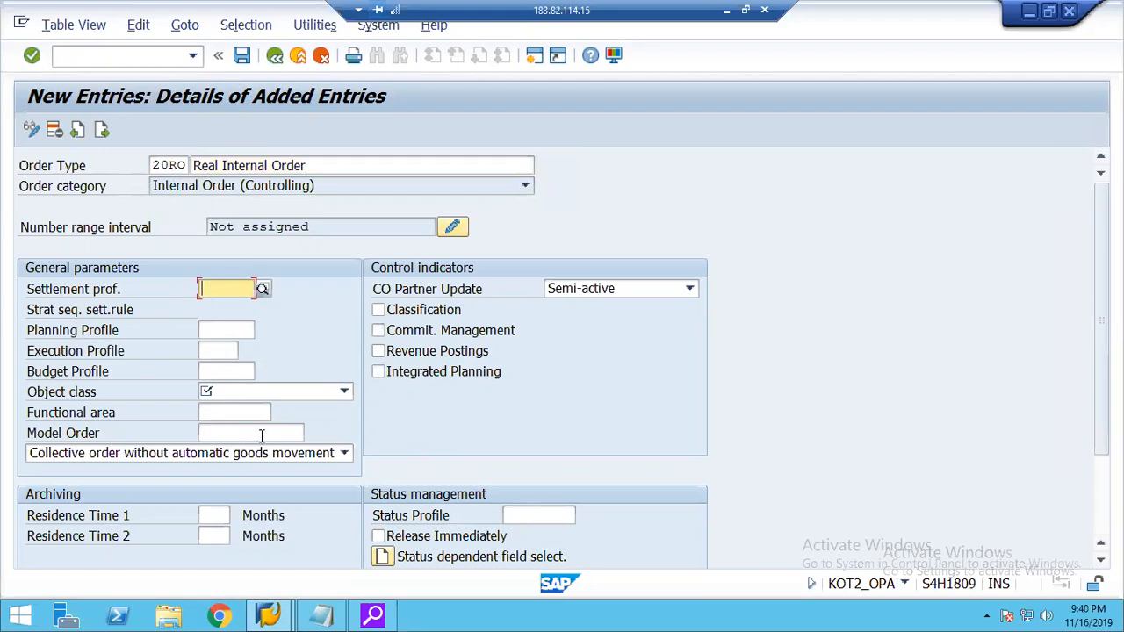
click(218, 397)
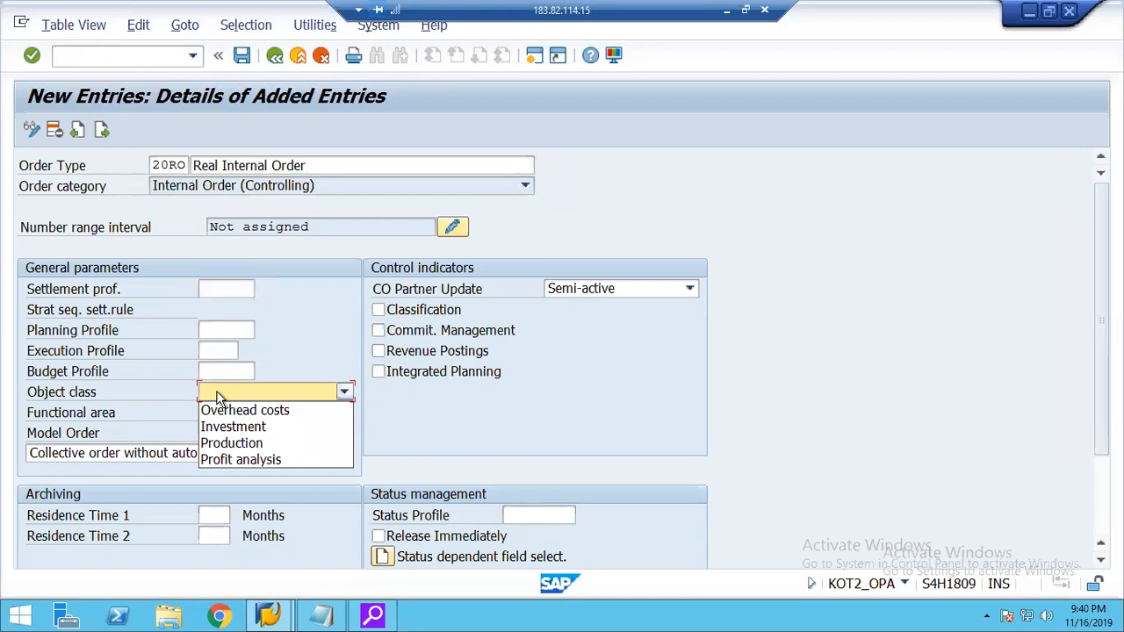
click(254, 412)
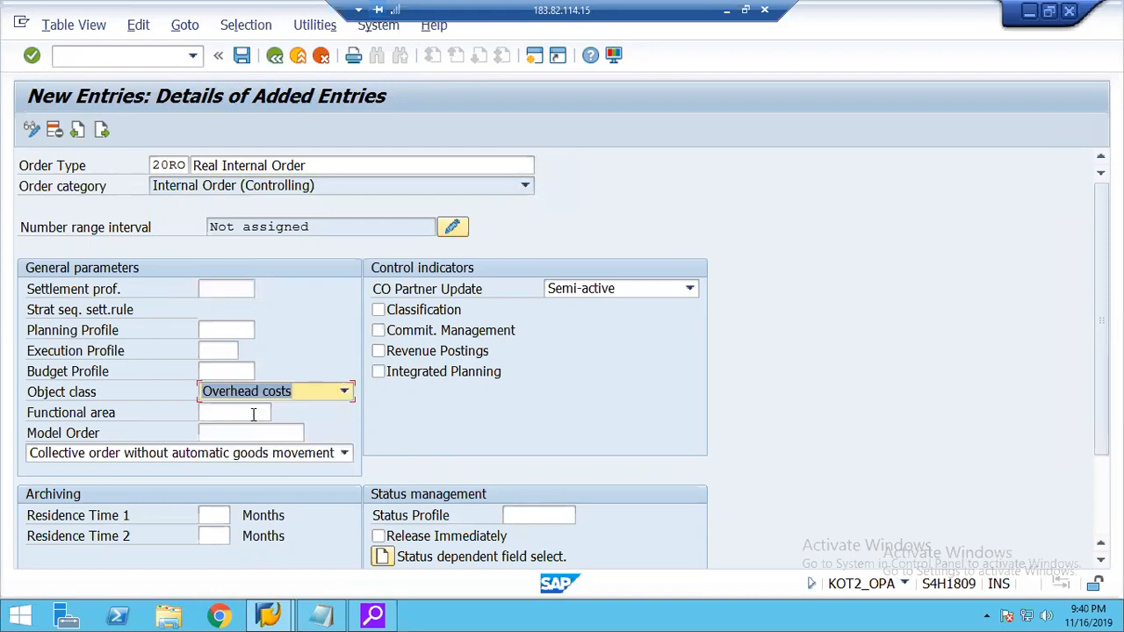
click(221, 515)
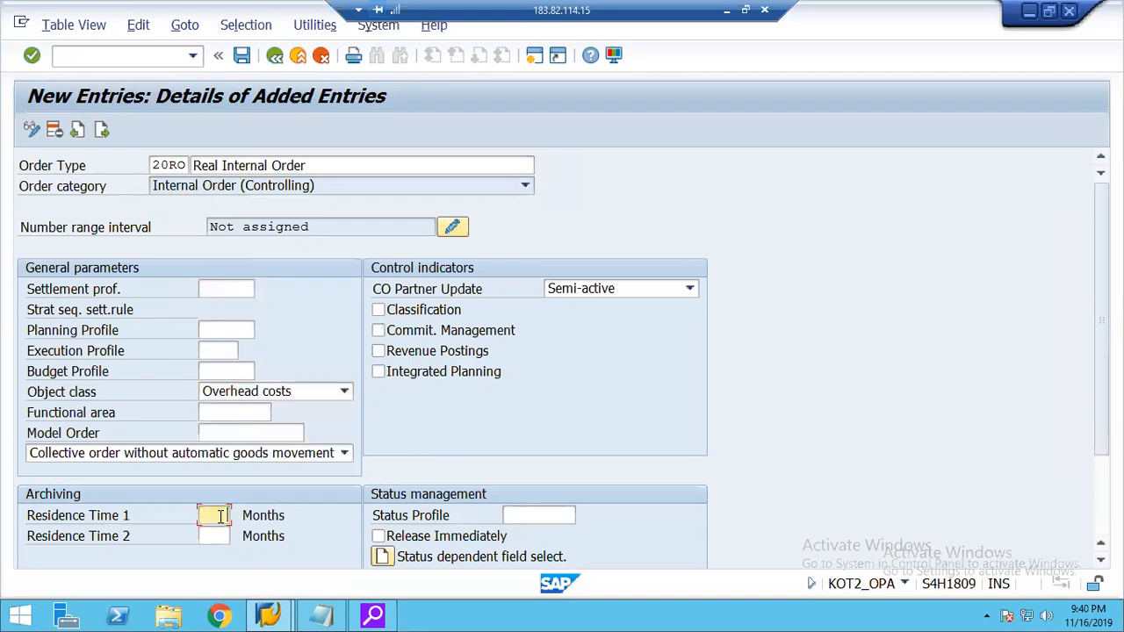
text(3)
Set the status profile to 00000002 and enable Release Immediately, Revenue Postings and Classification for the order type.
click(533, 515)
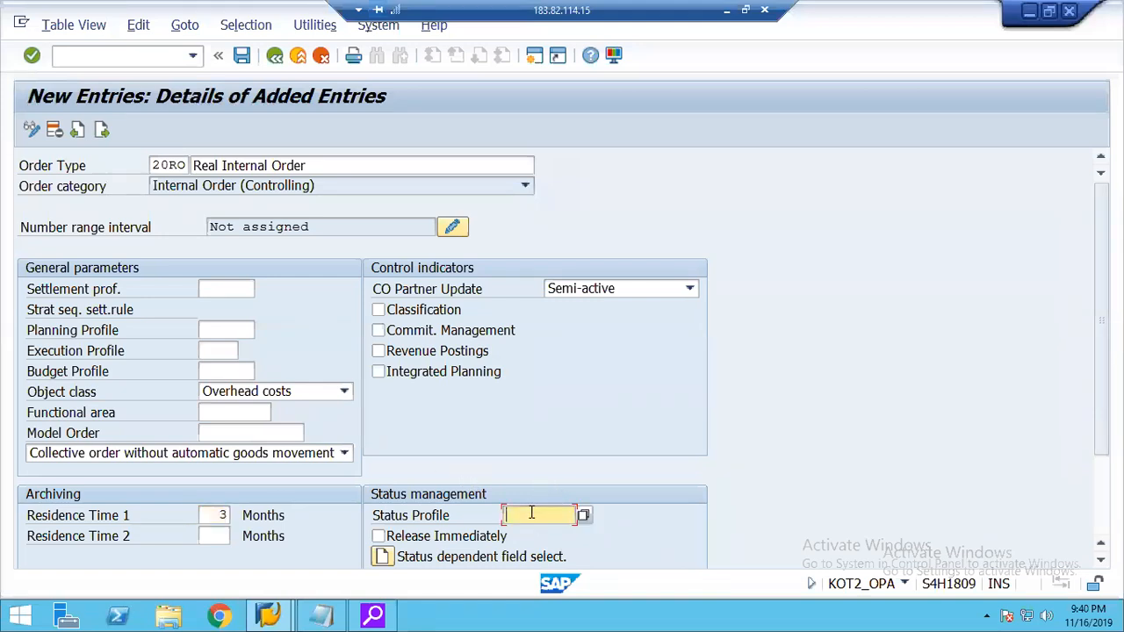
click(531, 532)
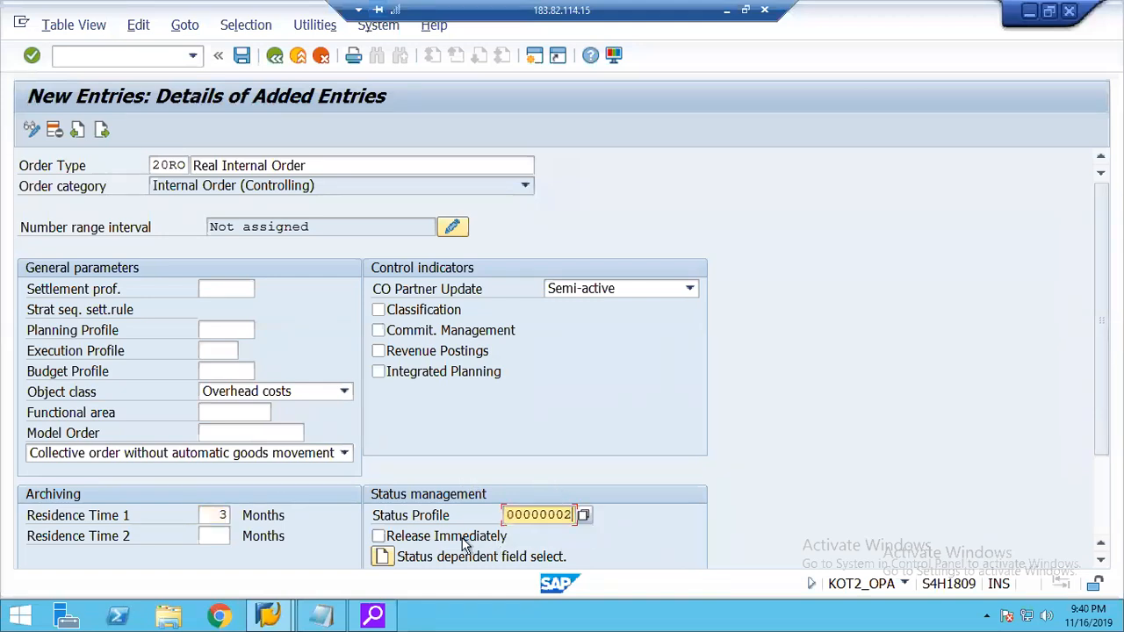
click(416, 539)
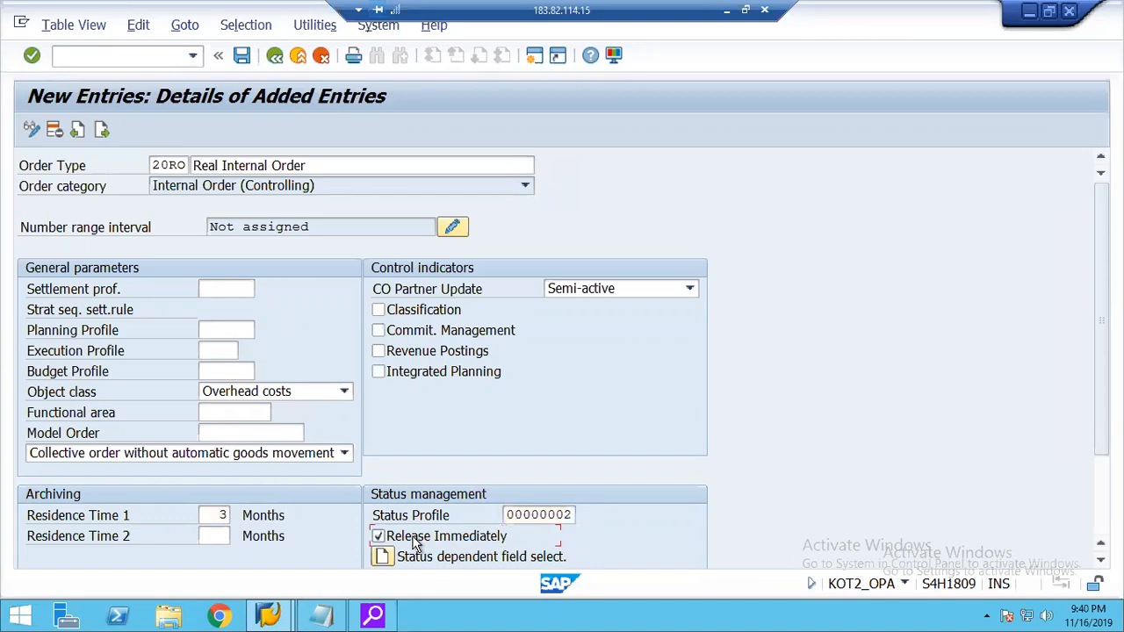
click(409, 356)
click(416, 315)
Save order type 20RO to customizing request S18K900158.
click(242, 56)
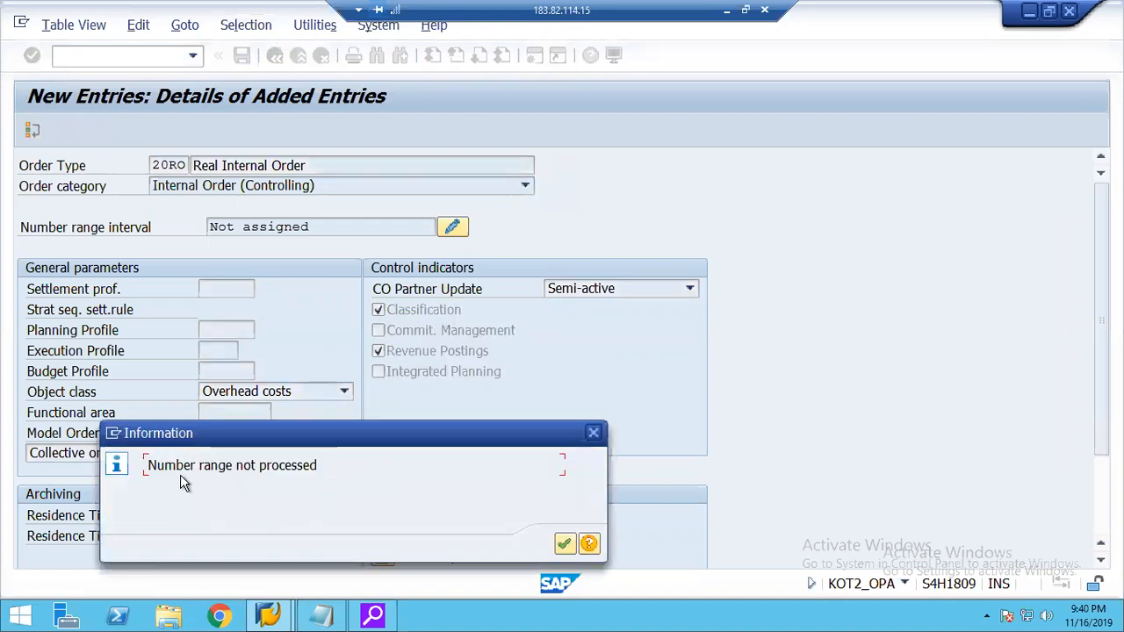
click(563, 544)
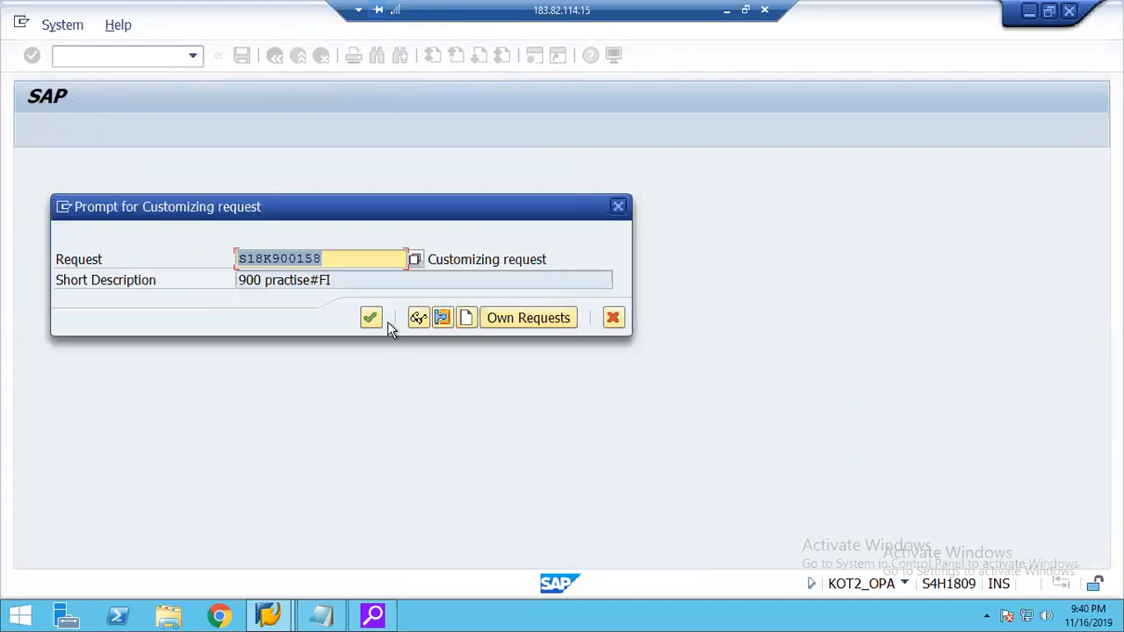
click(372, 317)
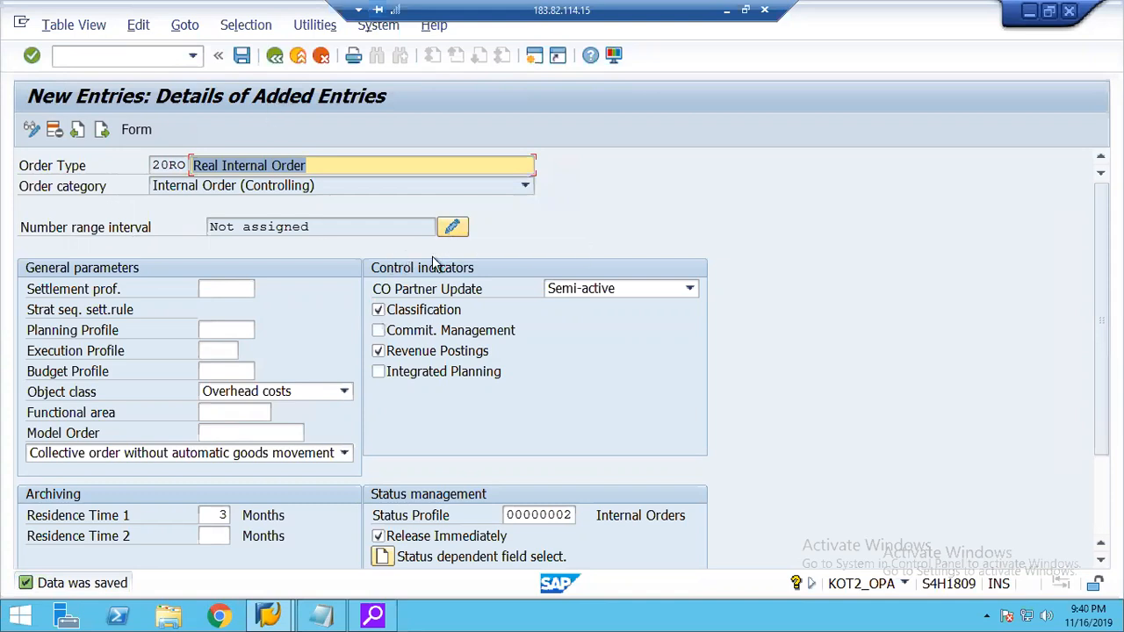
Assign order type 20RO to number range group 01, Internal Number Assignment, and save the assignment.
click(447, 230)
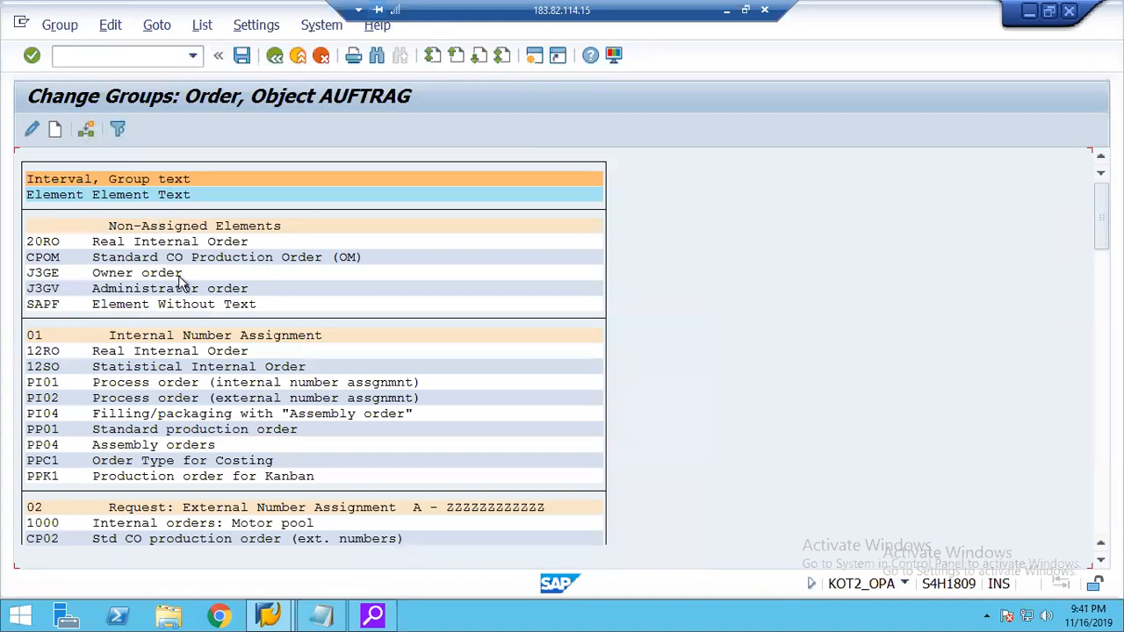
click(43, 245)
click(88, 130)
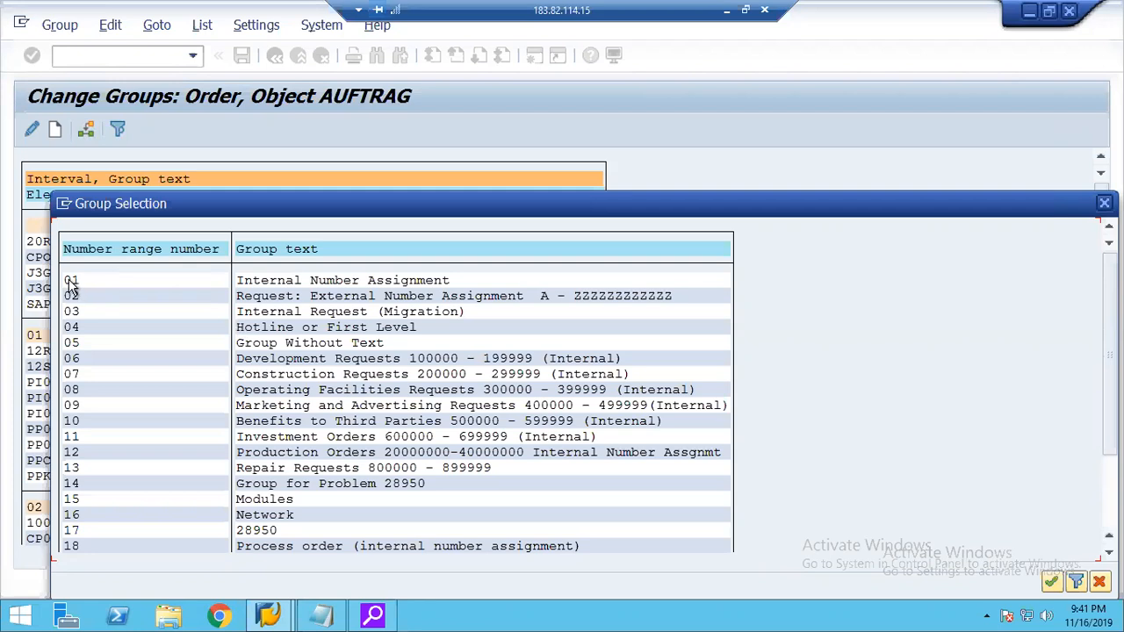
double_click(68, 281)
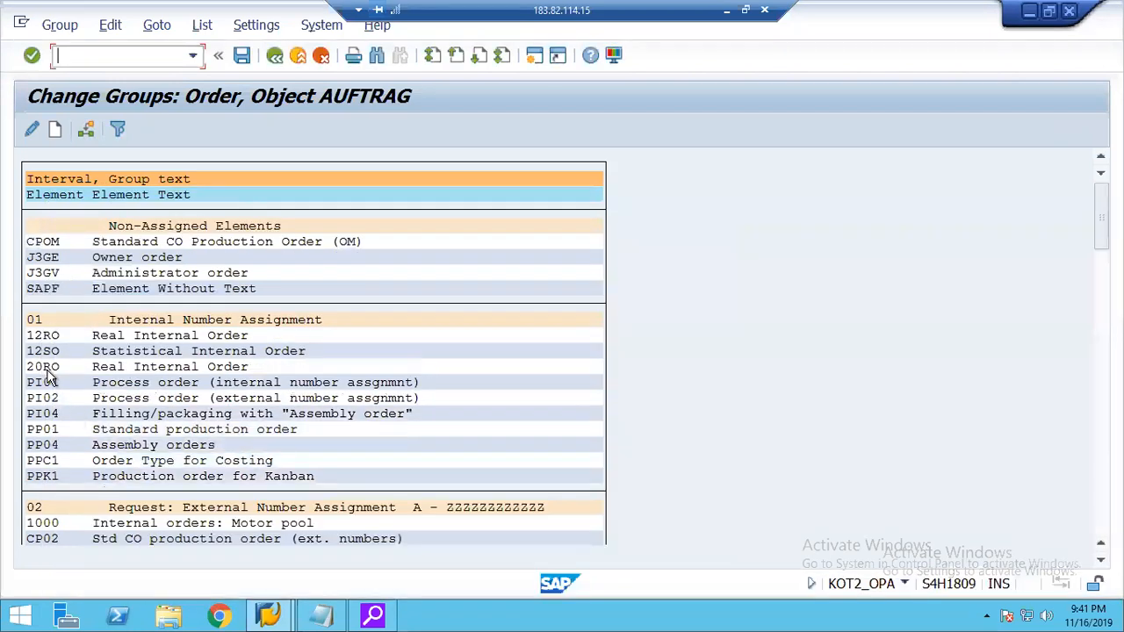
click(31, 371)
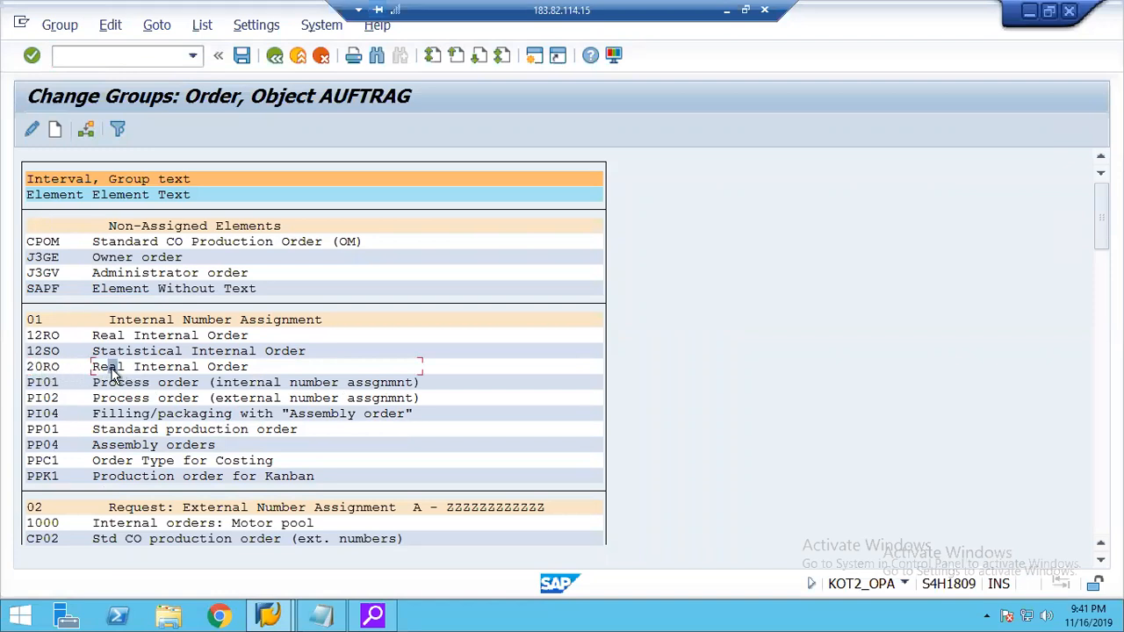
click(242, 58)
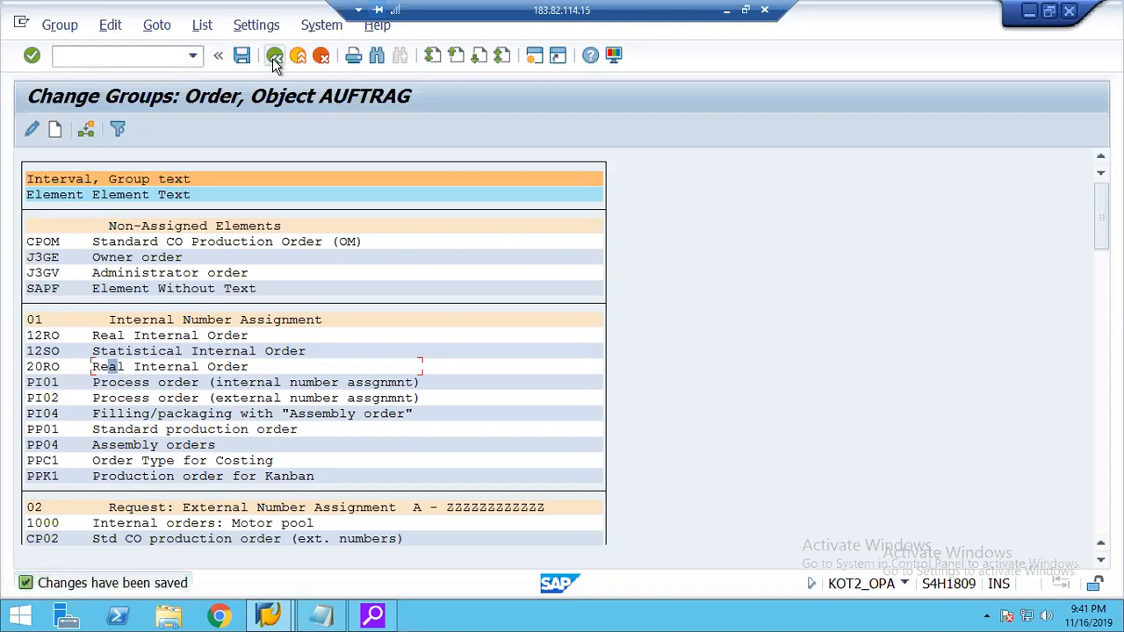
Check the number range interval in the details of order type 20RO and return to the IMG structure.
click(275, 58)
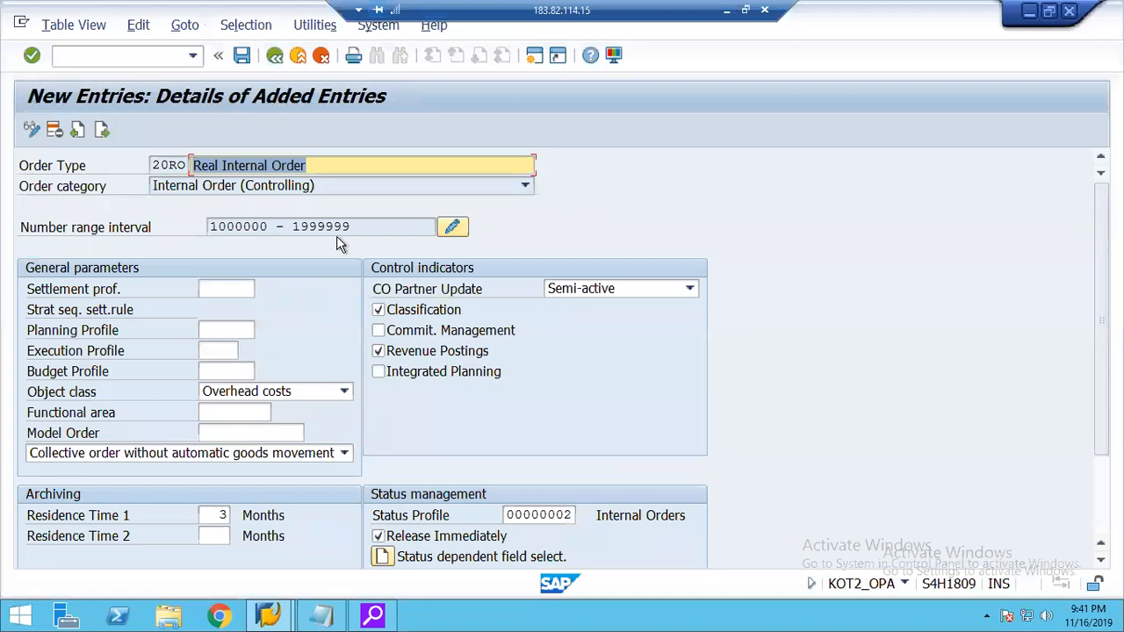
drag(351, 226, 175, 227)
click(274, 58)
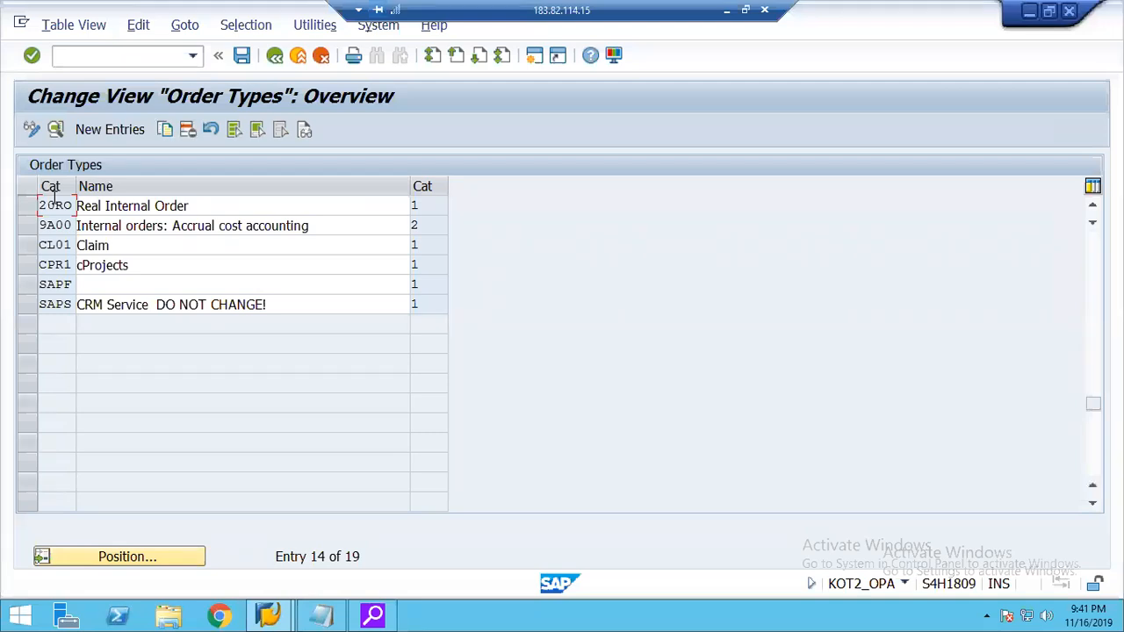
click(274, 56)
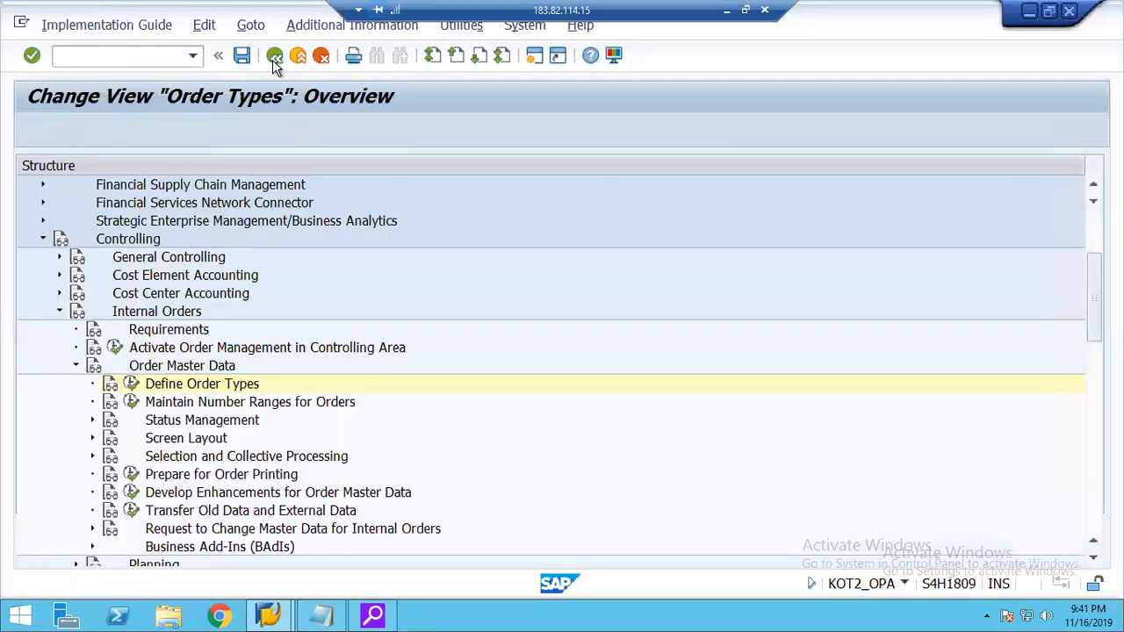
Collapse Order Master Data and expand Actual Postings and its Settlement node under Internal Orders.
key(Up)
key(Left)
key(Down)
key(Down)
key(Down)
key(Down)
key(Right)
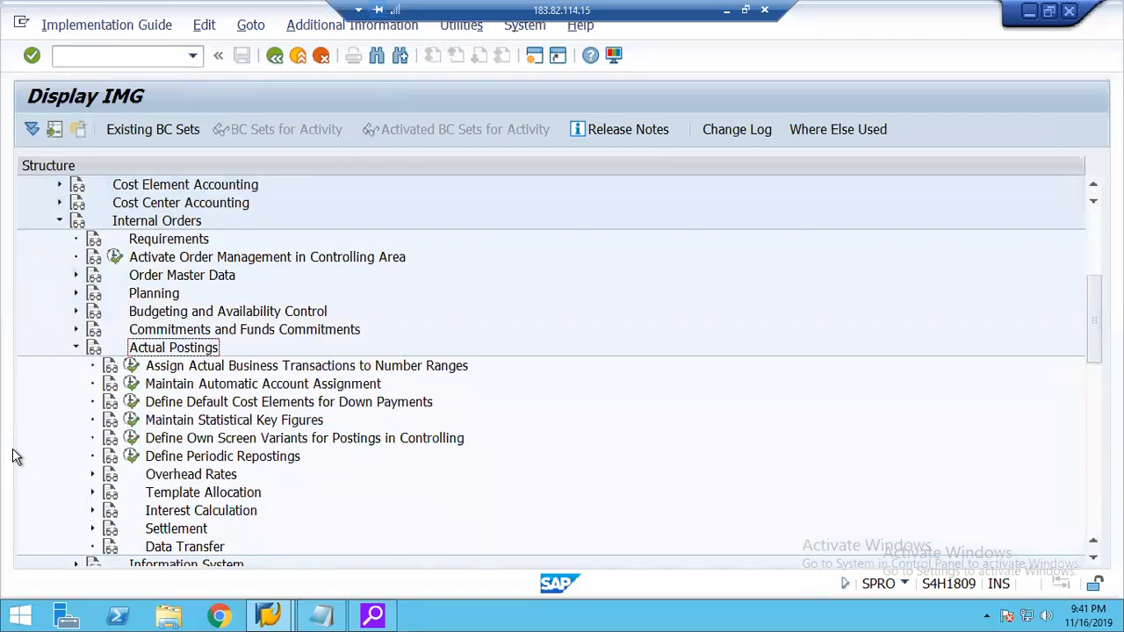
key(Down)
key(Down)
key(Down)
key(Down)
key(Down)
key(Down)
key(Down)
key(Down)
key(Down)
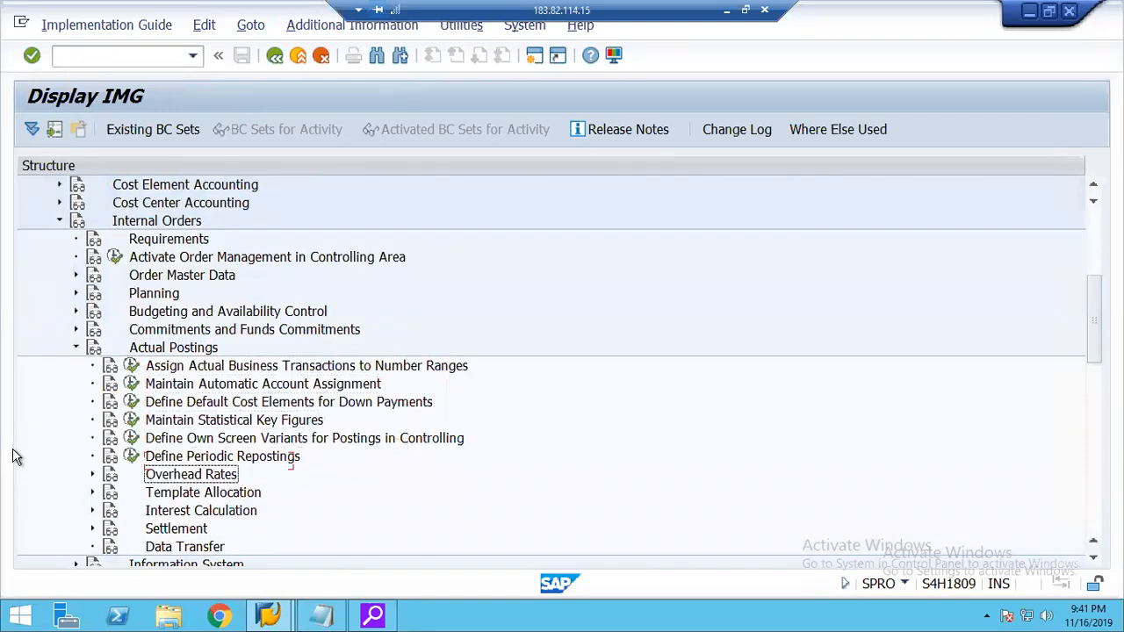
key(Down)
key(Right)
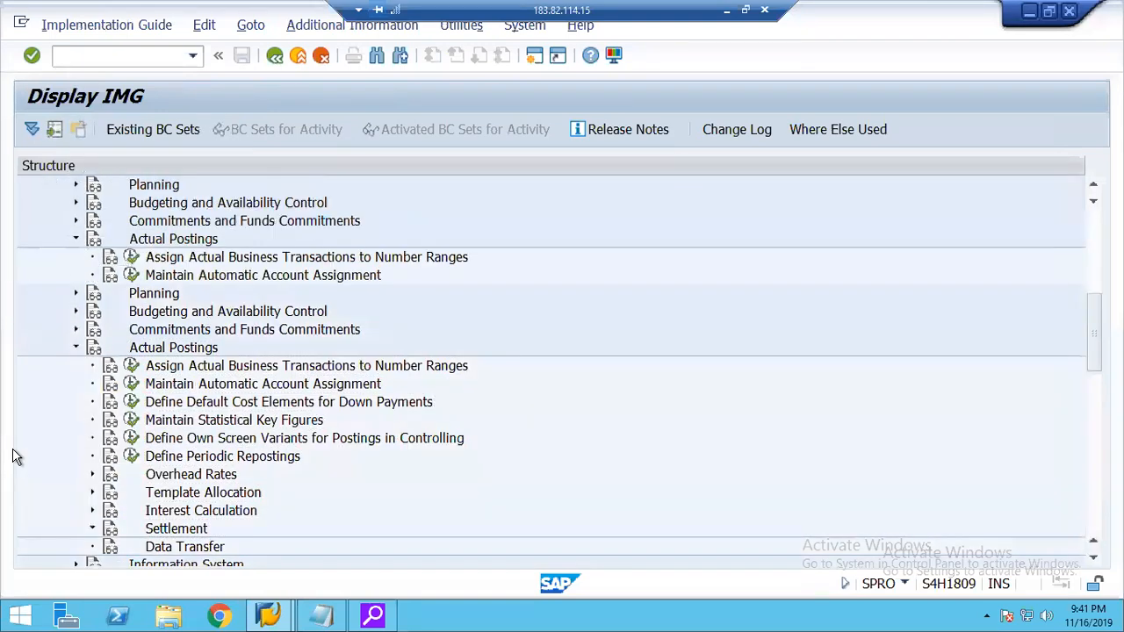
key(Down)
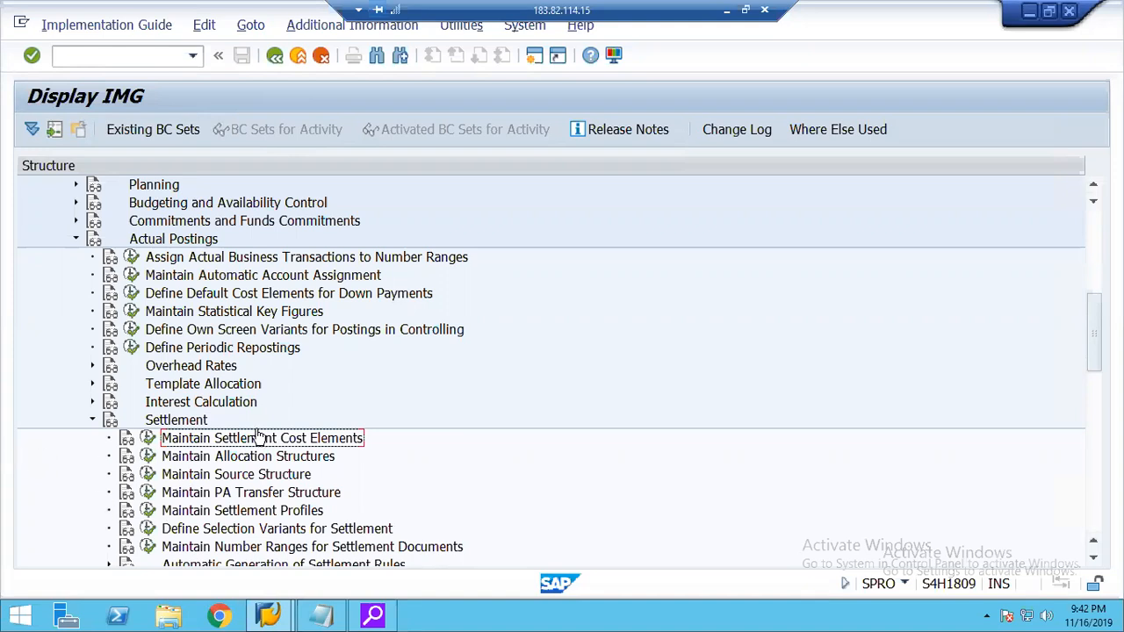
Look over the allocation structure, source structure and settlement profile activities under Settlement, dismissing the restart notification.
click(223, 461)
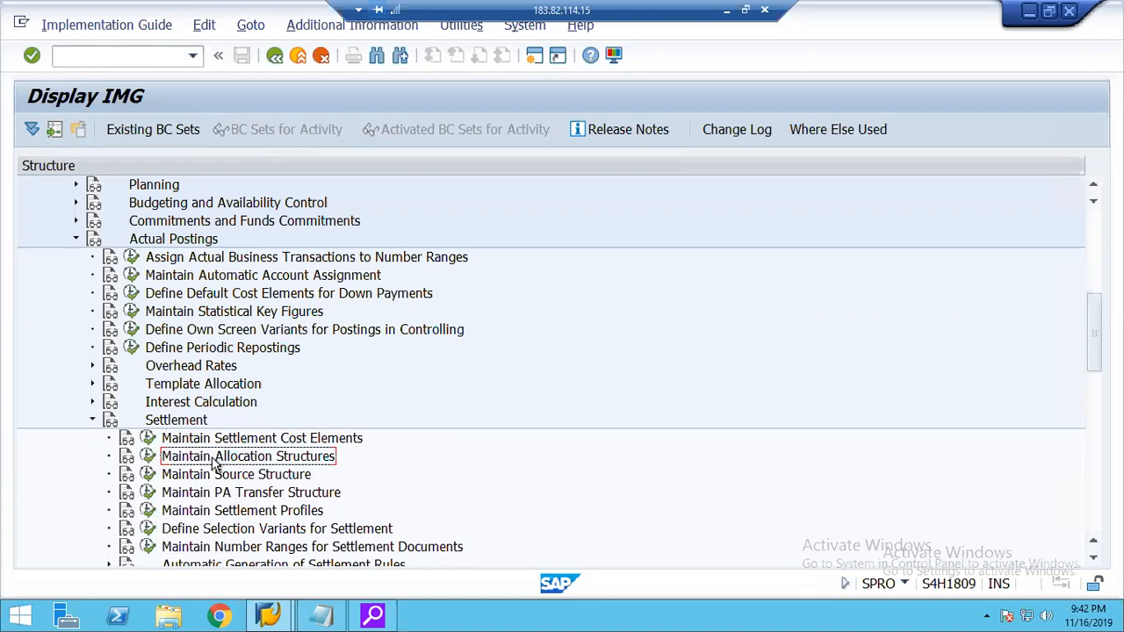
click(225, 516)
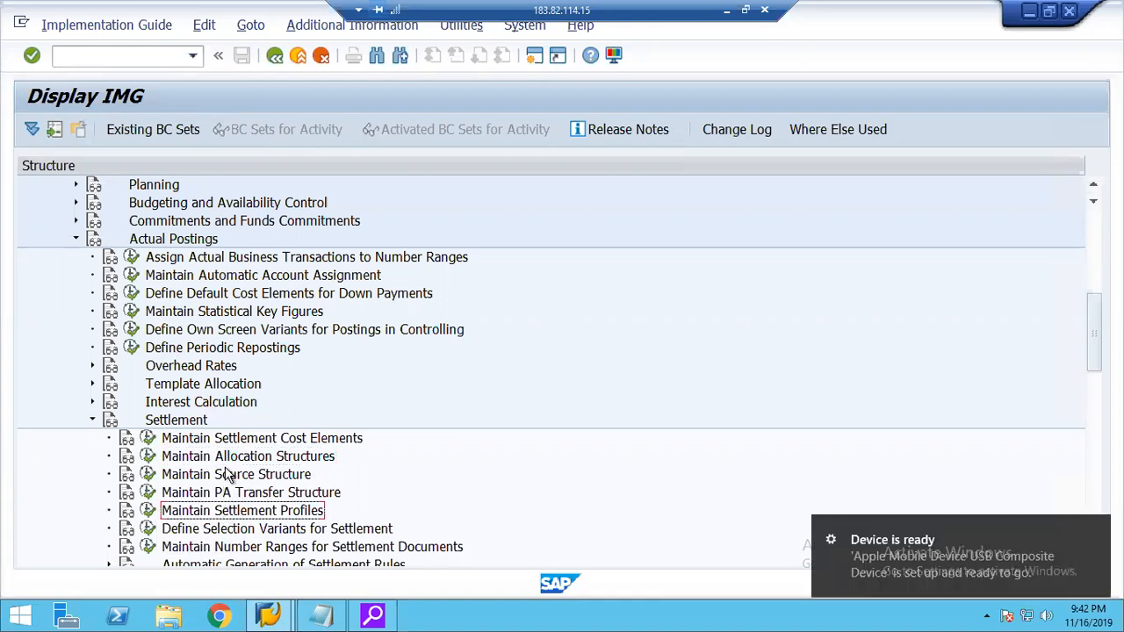
click(227, 474)
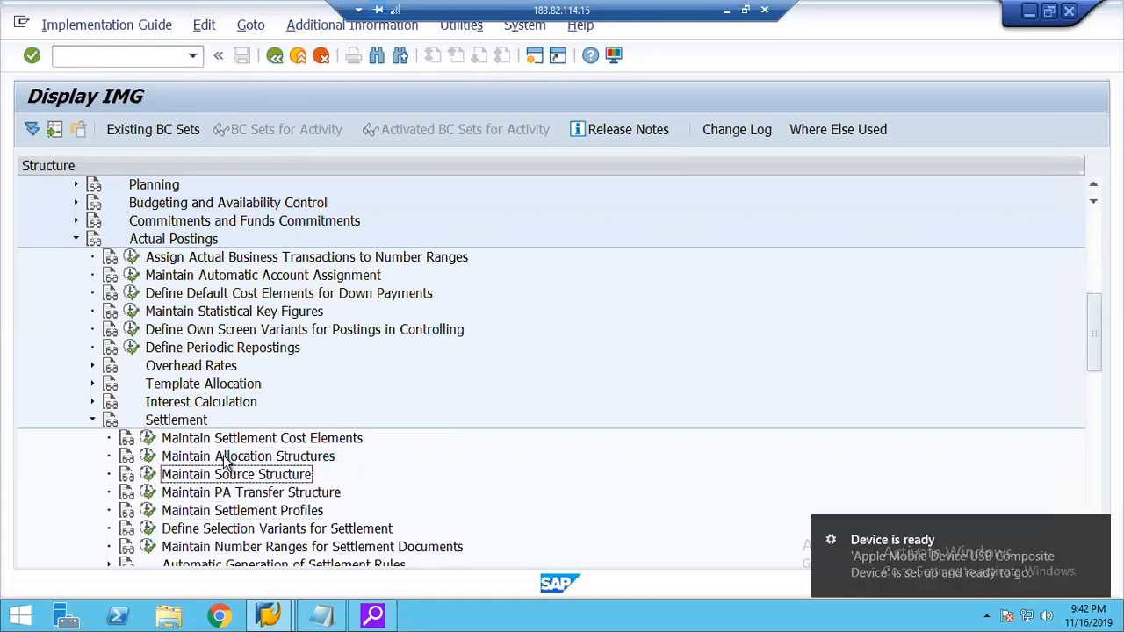
click(226, 458)
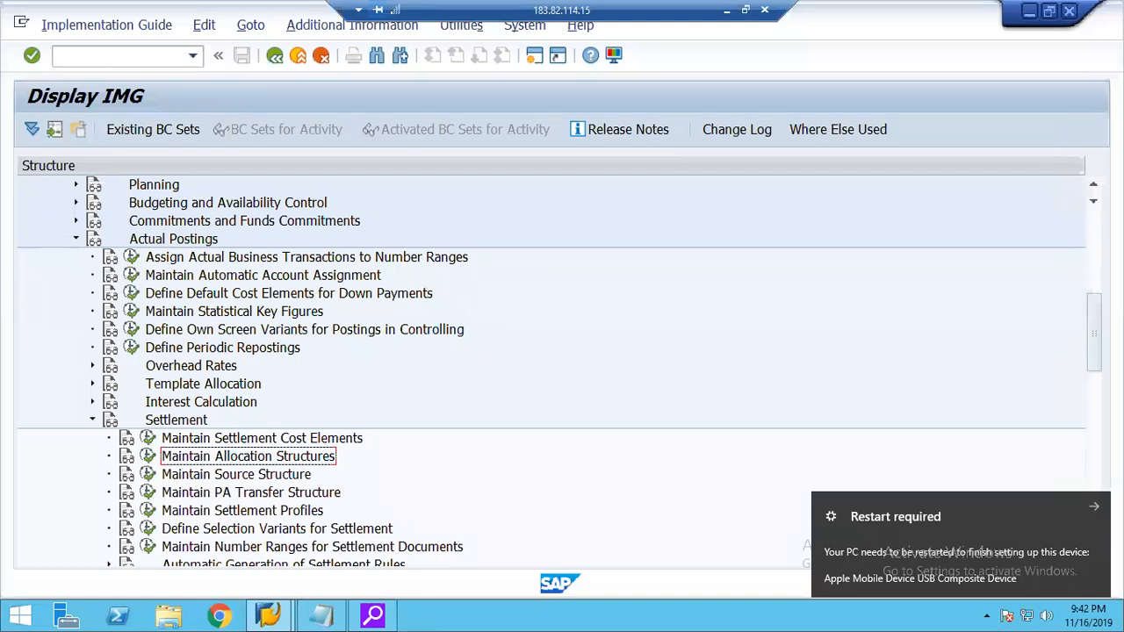
click(1095, 509)
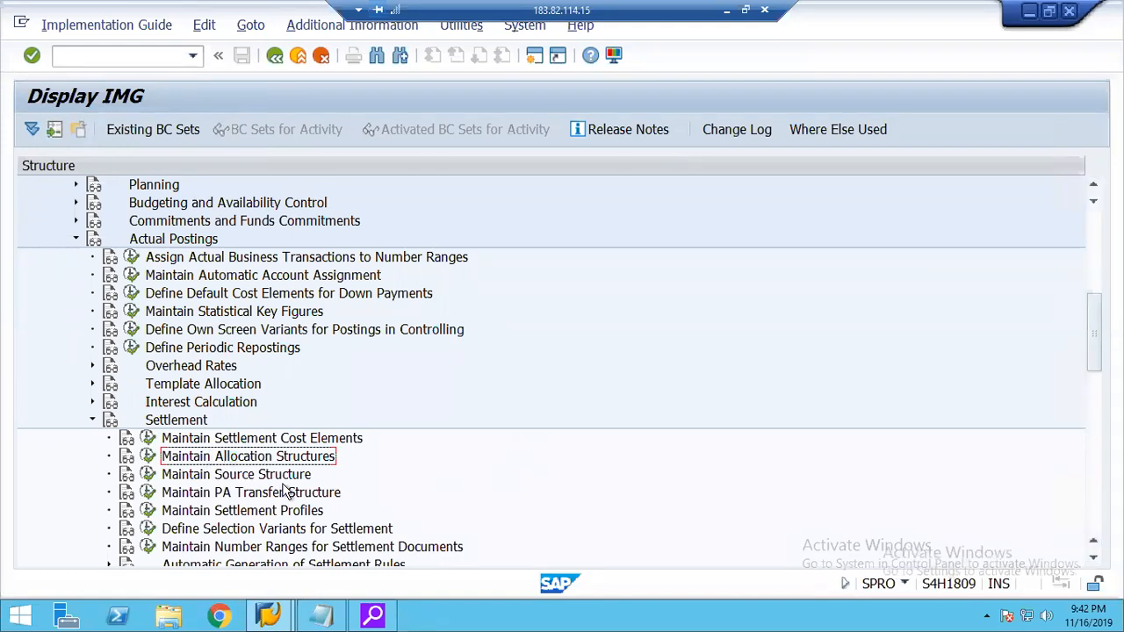
click(247, 517)
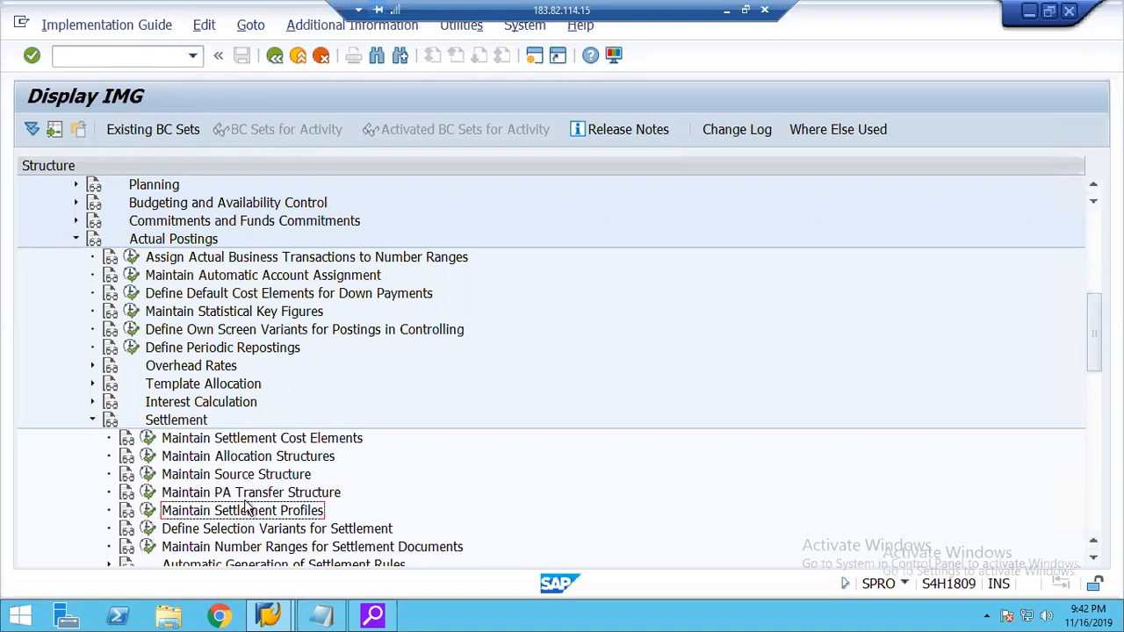
click(236, 462)
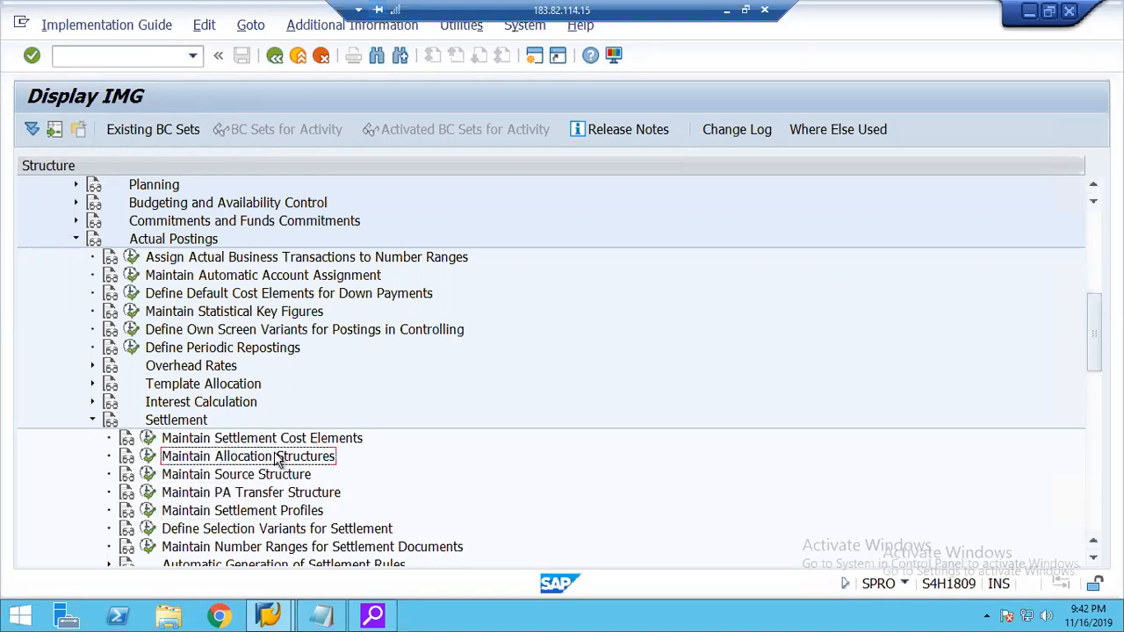
Trace the customizing path from Controlling through Internal Orders and Actual Postings down to Settlement.
click(1095, 184)
click(1095, 184)
click(1094, 185)
click(1095, 184)
click(1094, 184)
click(1095, 184)
click(1095, 184)
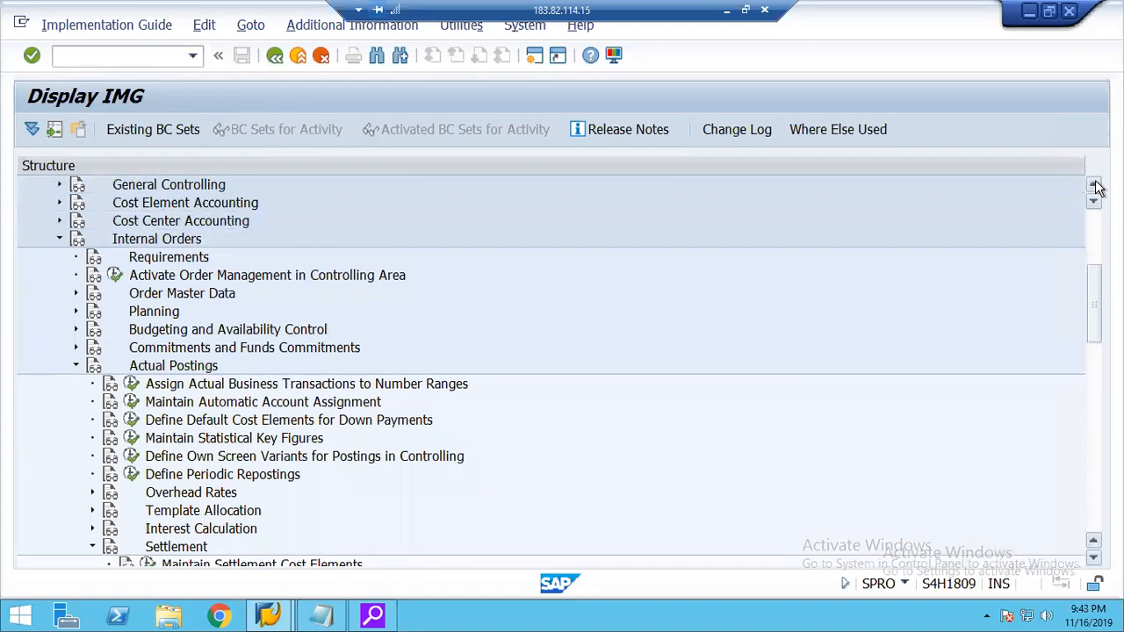
click(1094, 184)
click(1094, 185)
click(1095, 184)
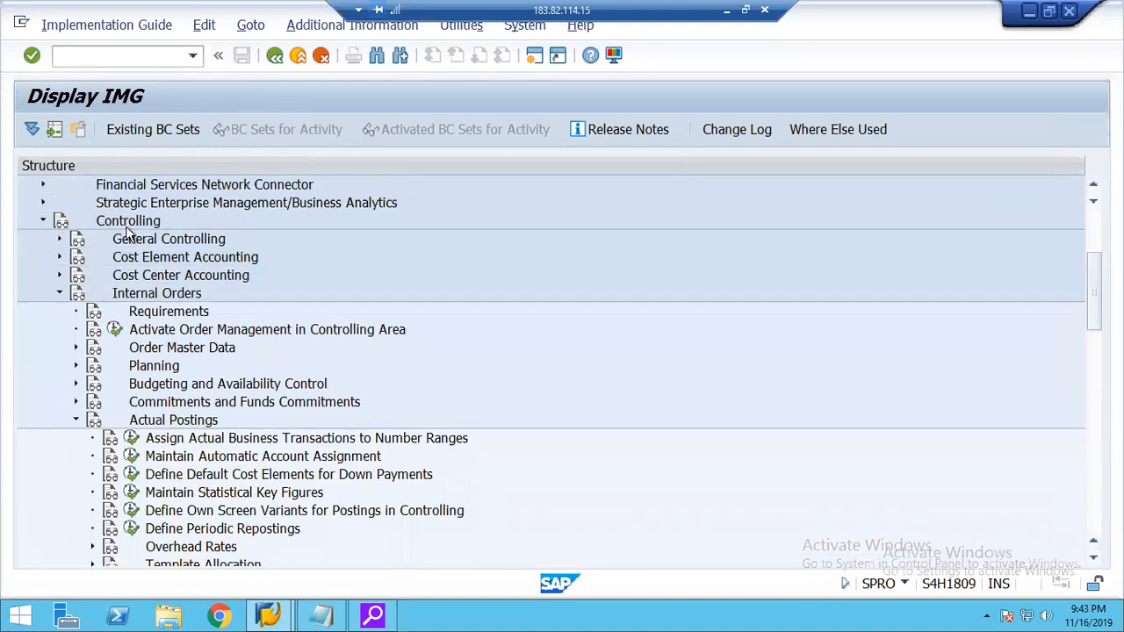
click(159, 295)
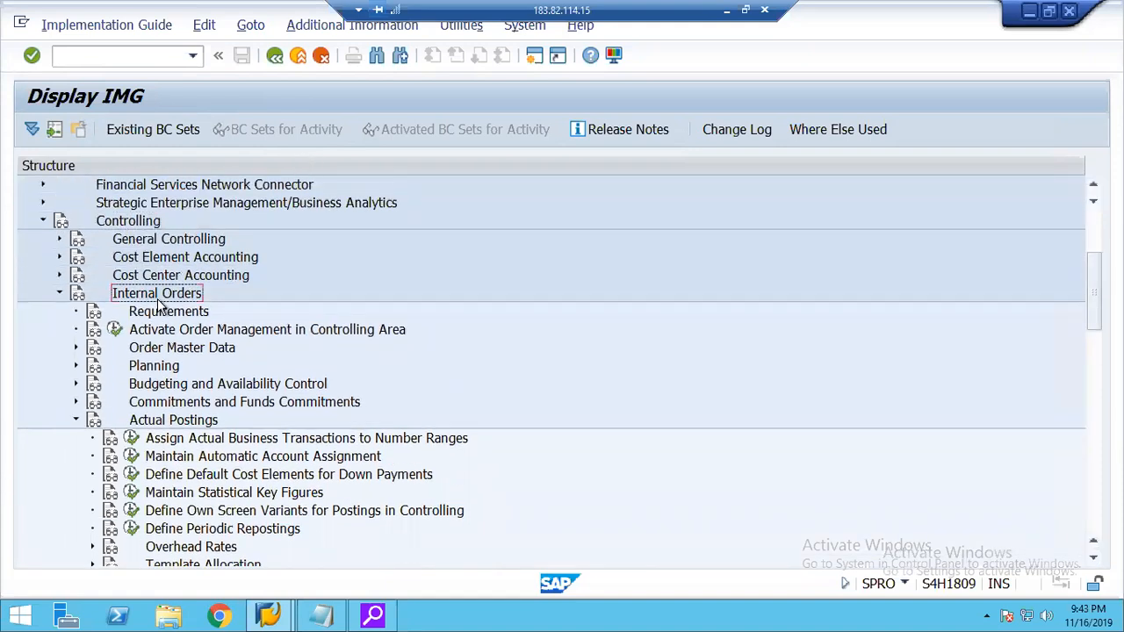
click(198, 419)
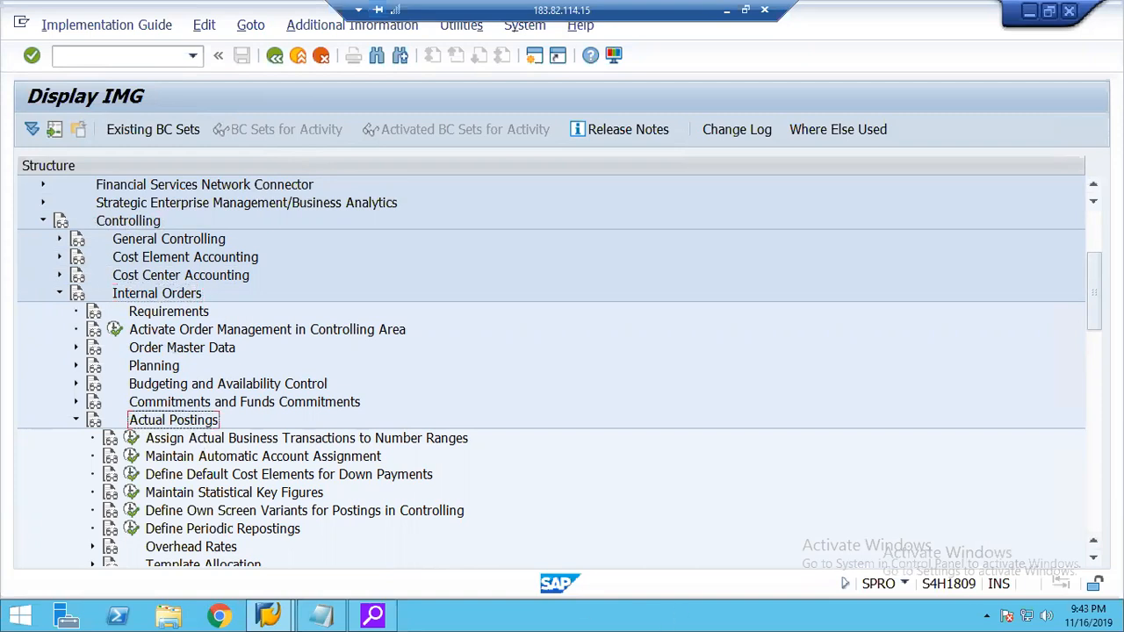
click(1093, 557)
click(1093, 558)
click(1093, 557)
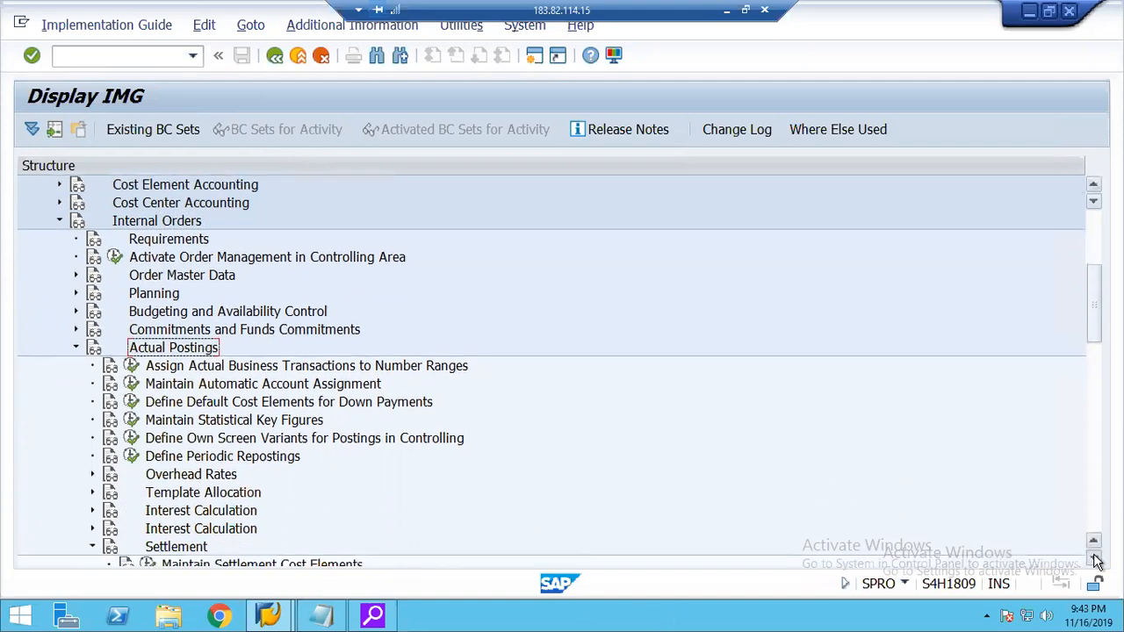
click(1093, 558)
click(1093, 557)
click(1093, 557)
click(1093, 557)
click(1093, 557)
click(1093, 558)
click(1093, 558)
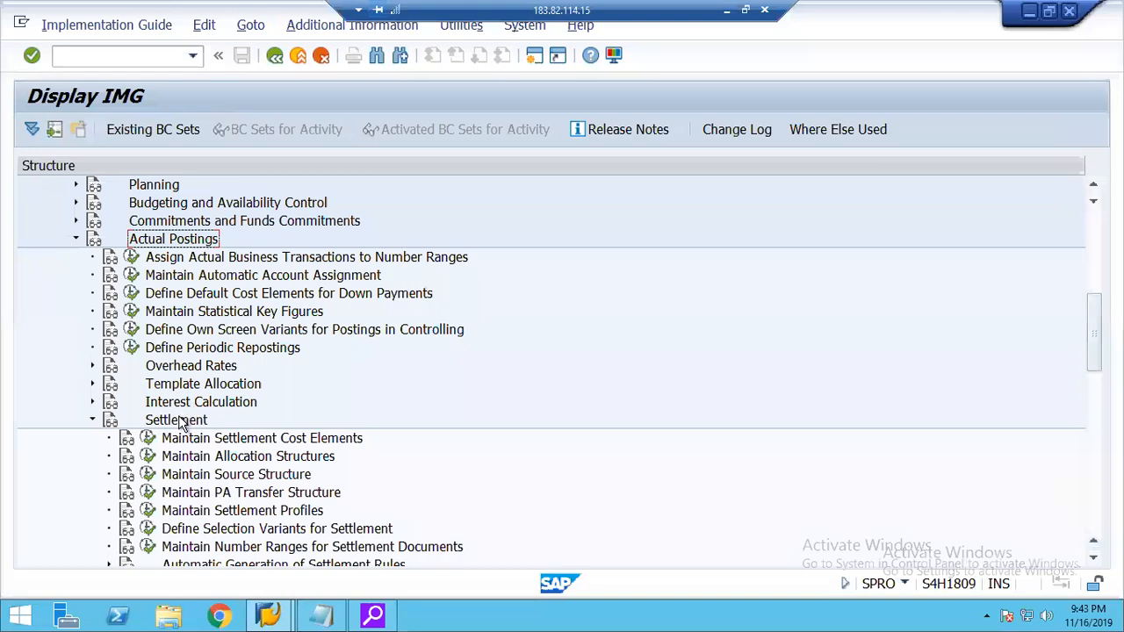
Open the Maintain Allocation Structures activity under Settlement.
click(182, 424)
click(232, 463)
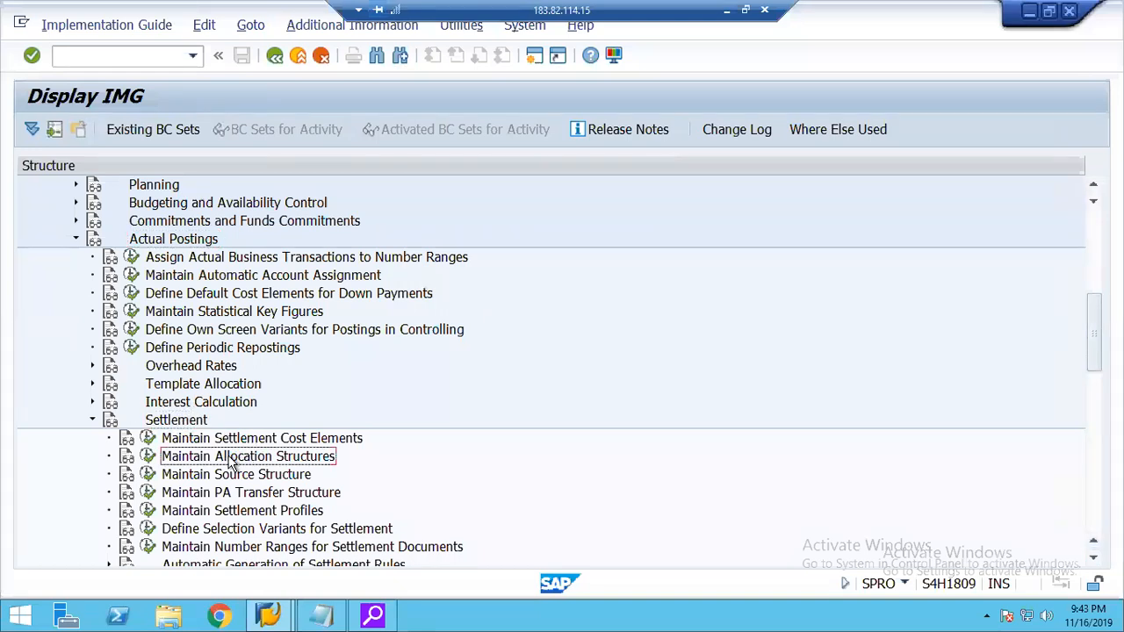
click(151, 461)
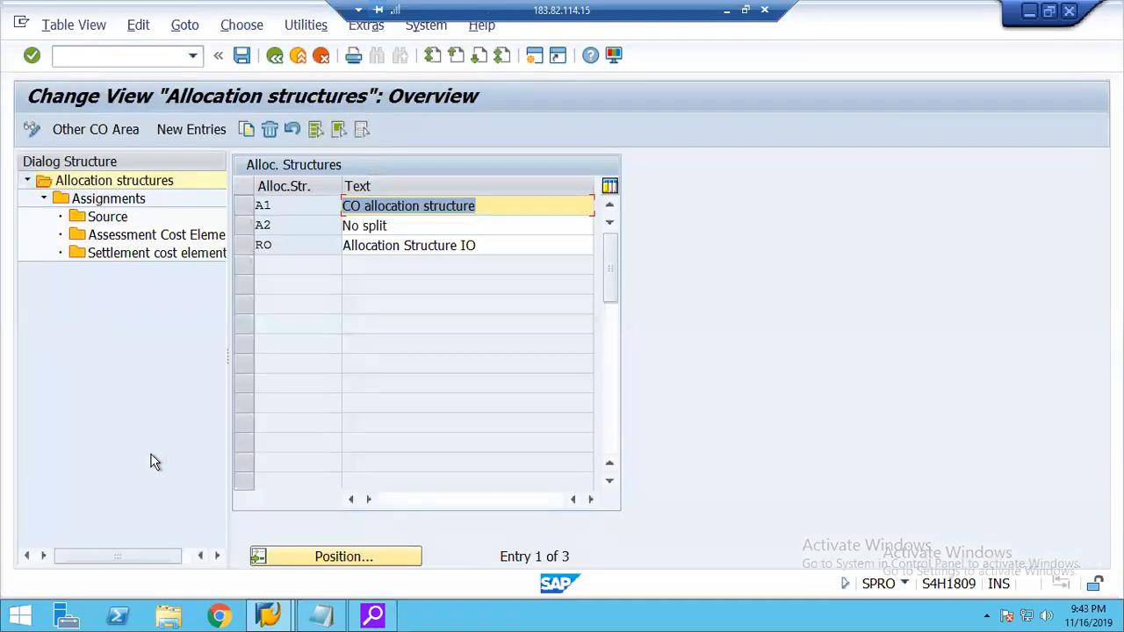
Create a new allocation structure 20 with the text Allocation Structure 2000 and select its row.
click(250, 249)
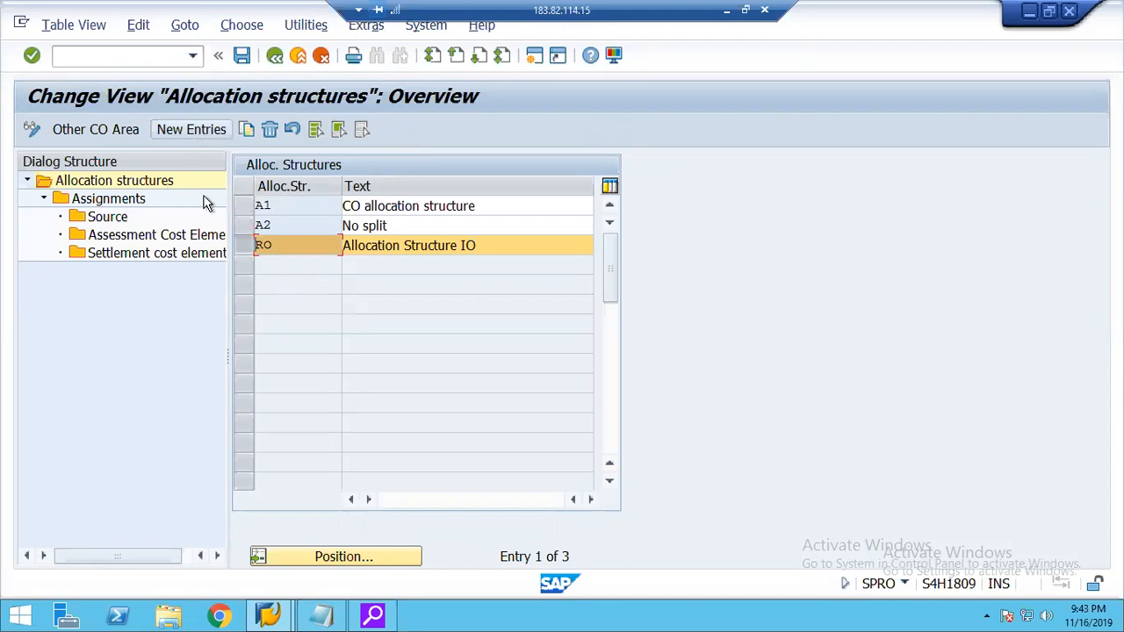
click(178, 132)
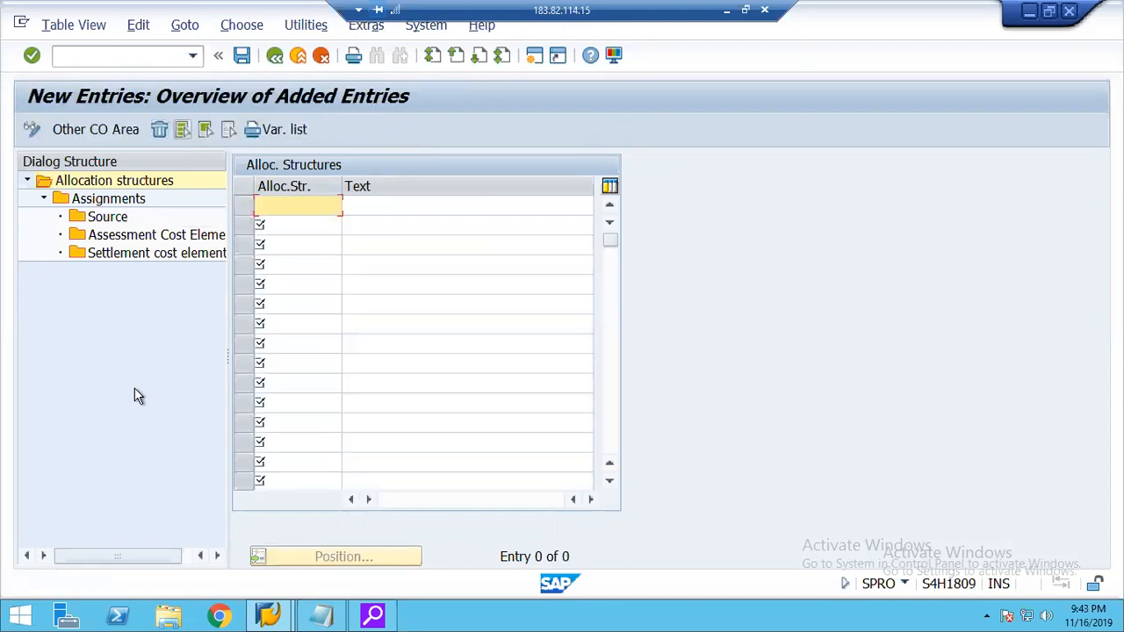
text(20)
key(Tab)
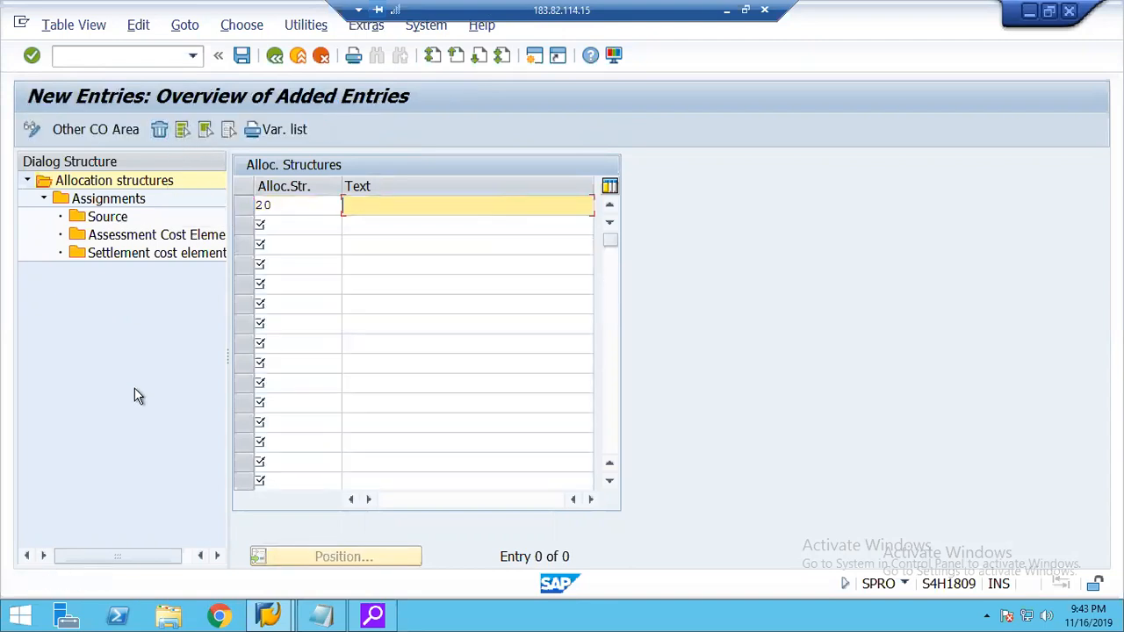
text(Allocatio)
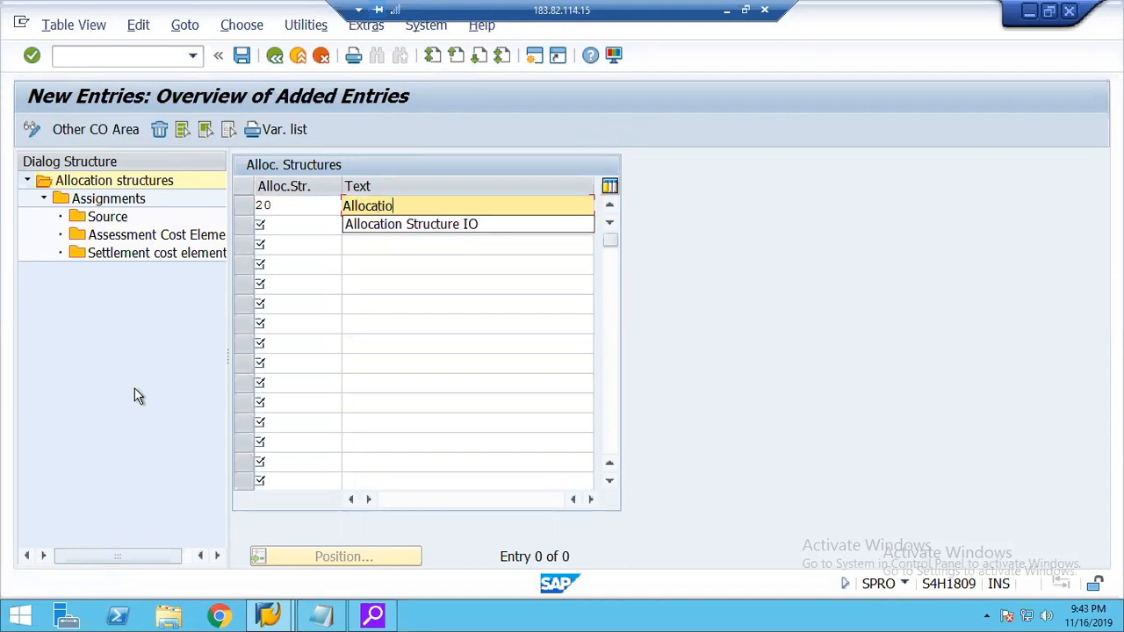
text(n Structure 2000)
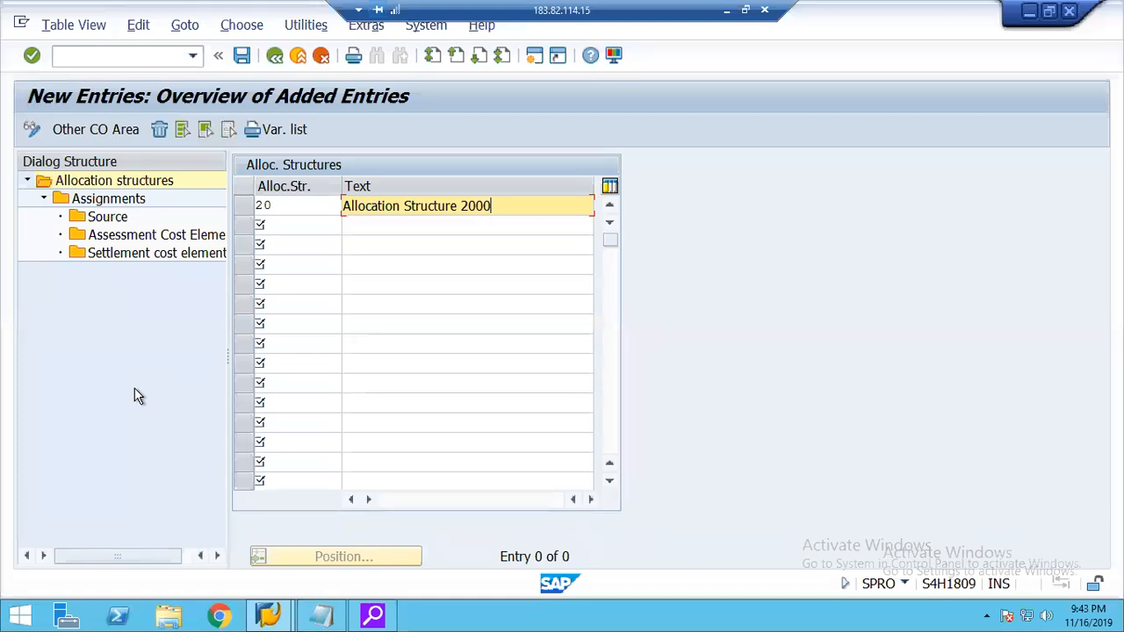
key(Return)
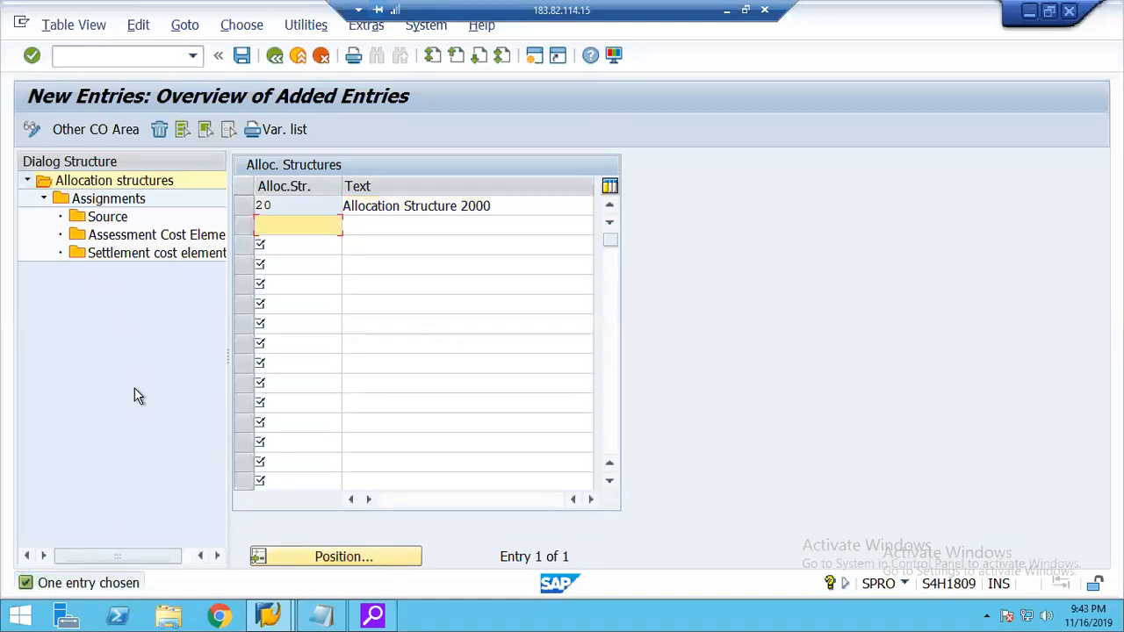
click(245, 206)
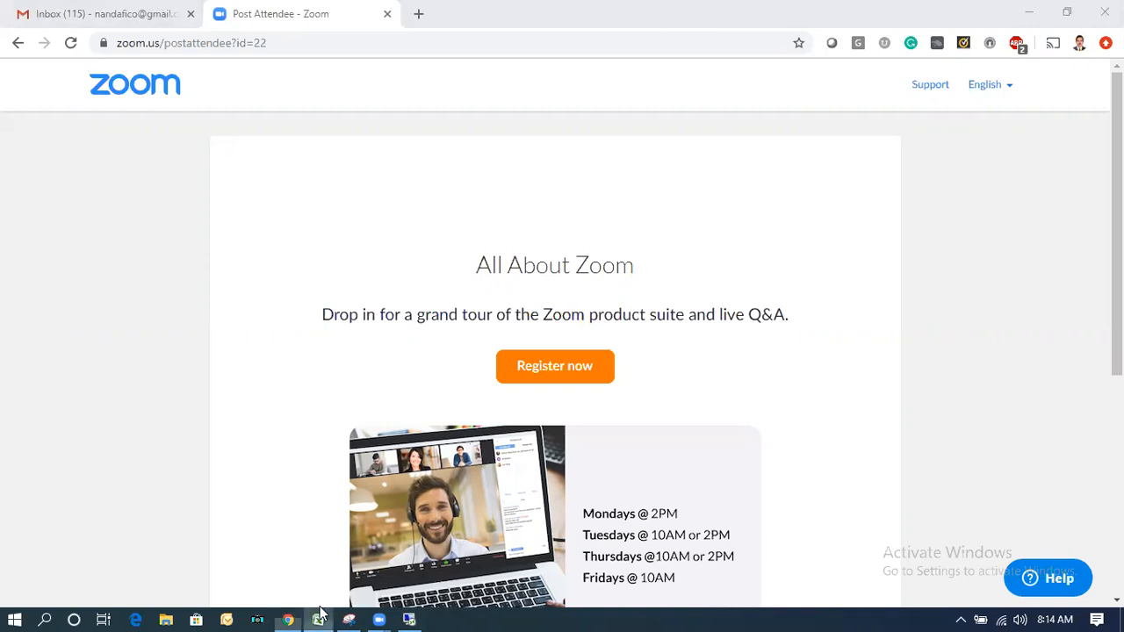
Switch to Microsoft Excel and bring up the blank workbook Book1 in a maximized window.
click(320, 618)
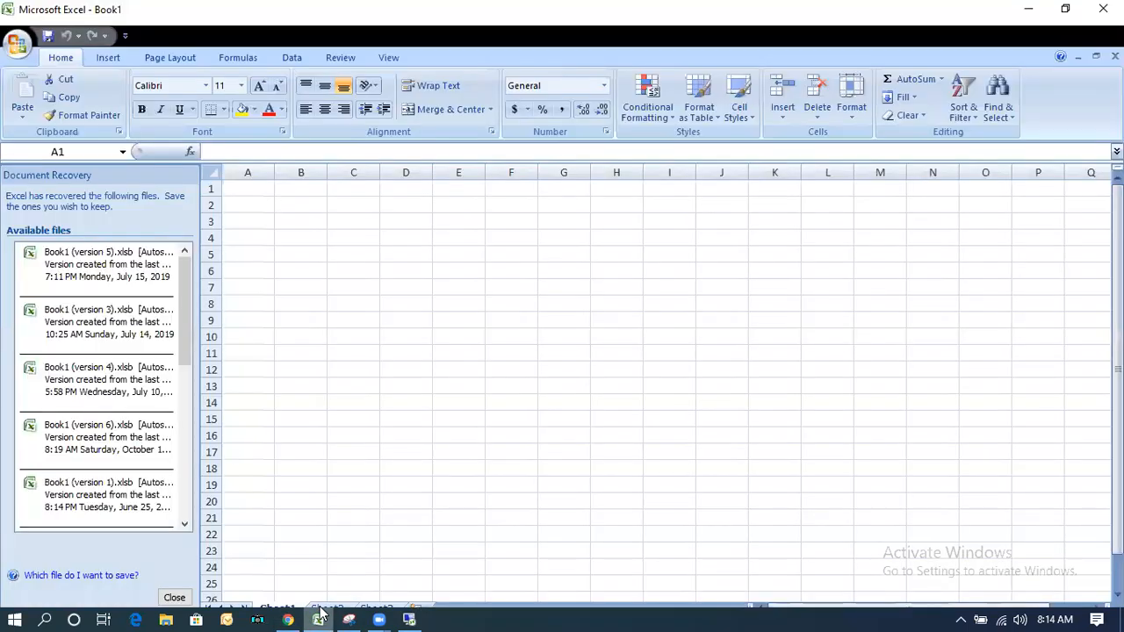
click(174, 600)
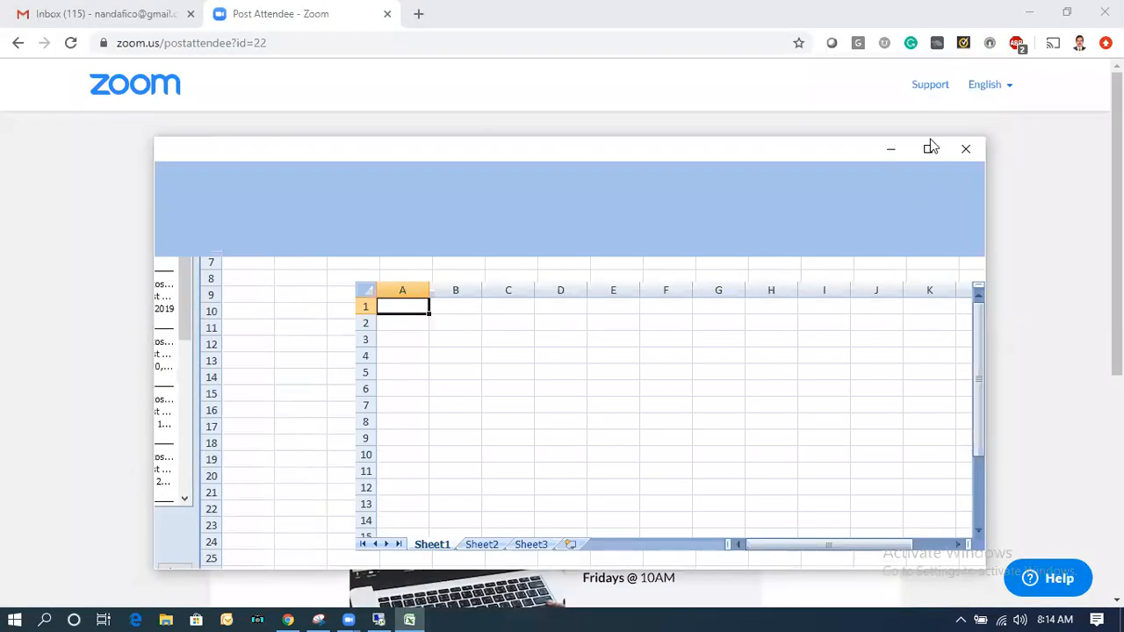
click(929, 149)
click(412, 617)
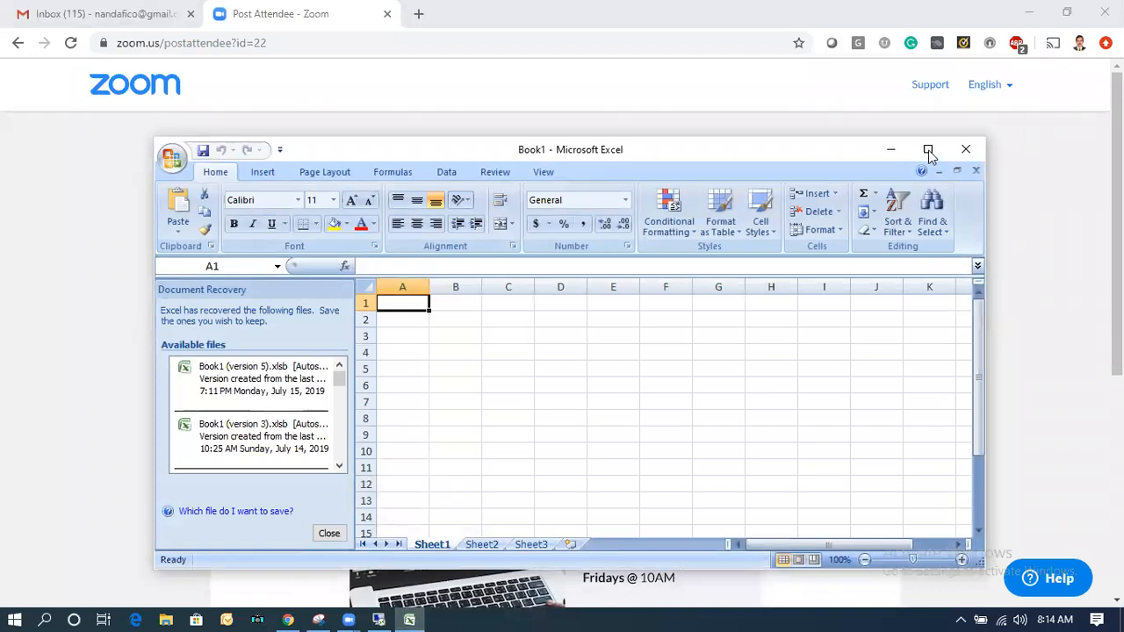
click(928, 151)
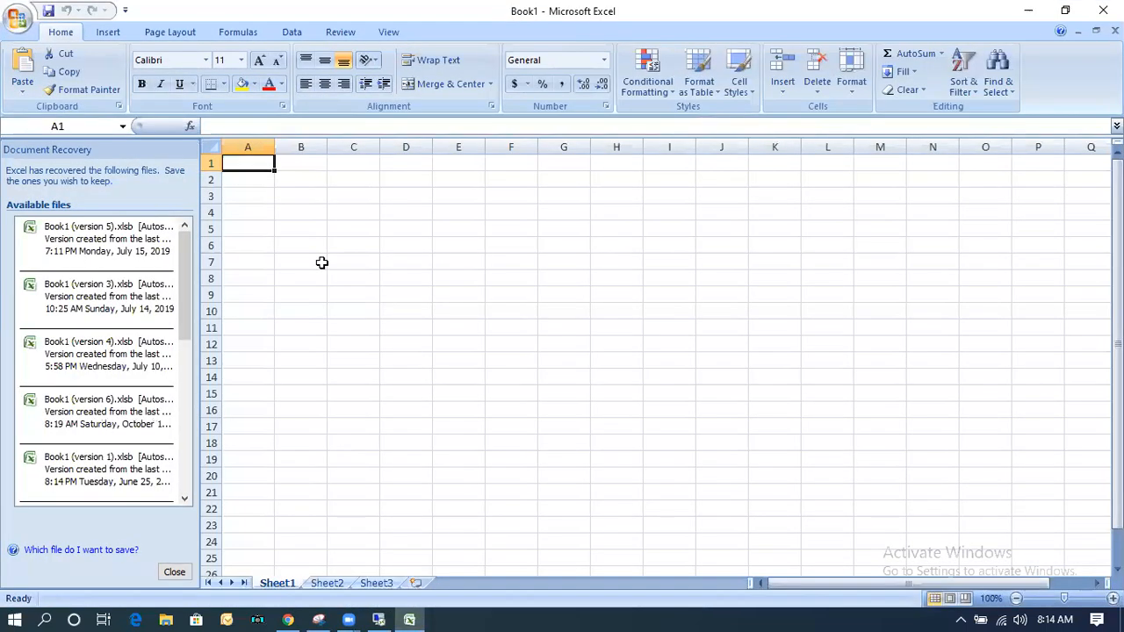
List the cost items Salary, Rent, Electricity and Commission in cells B7 to B10.
click(321, 262)
text(Salary)
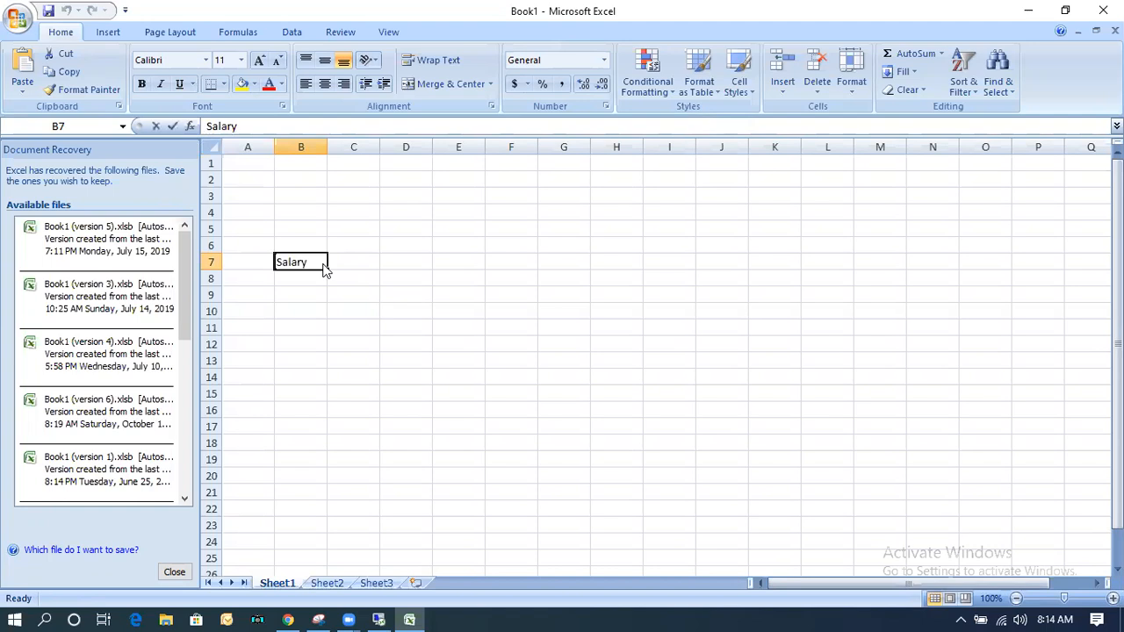
key(Return)
text(Rent)
key(Return)
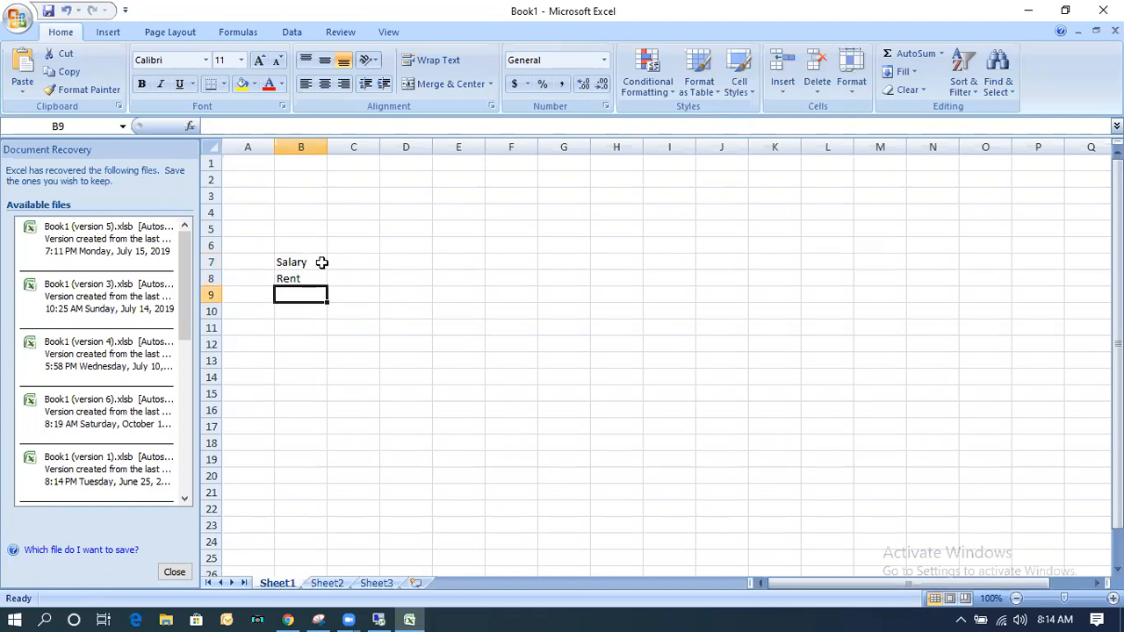
text(Electricity)
key(Return)
text(Commission)
key(Return)
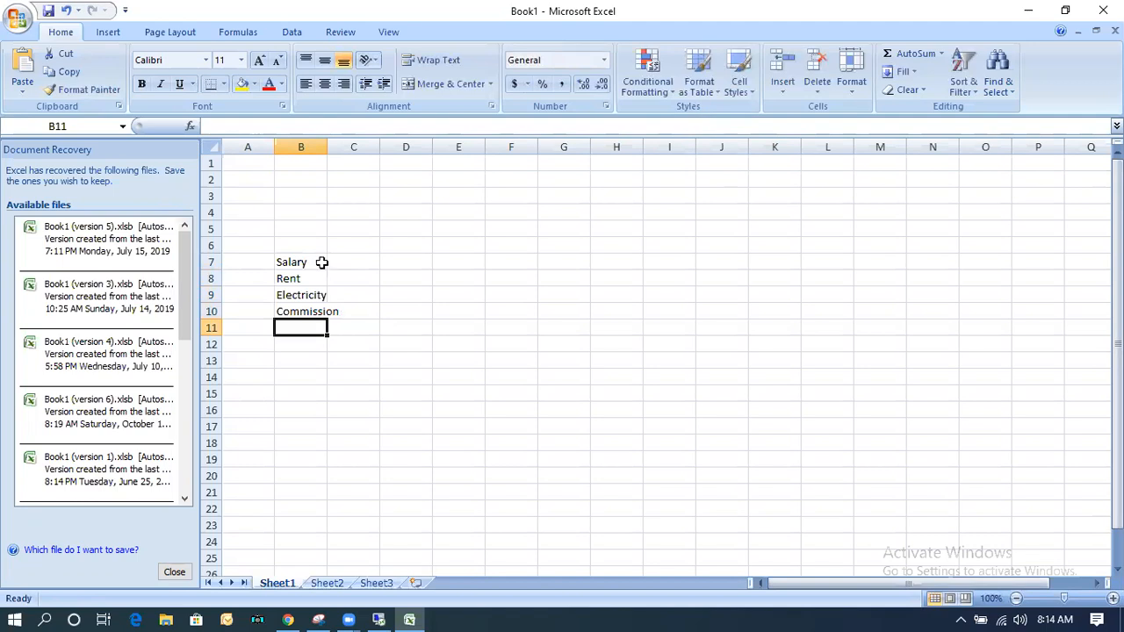
Continue the list with Power, Depreciation and Sales in cells B11 to B13.
text(Power)
key(Return)
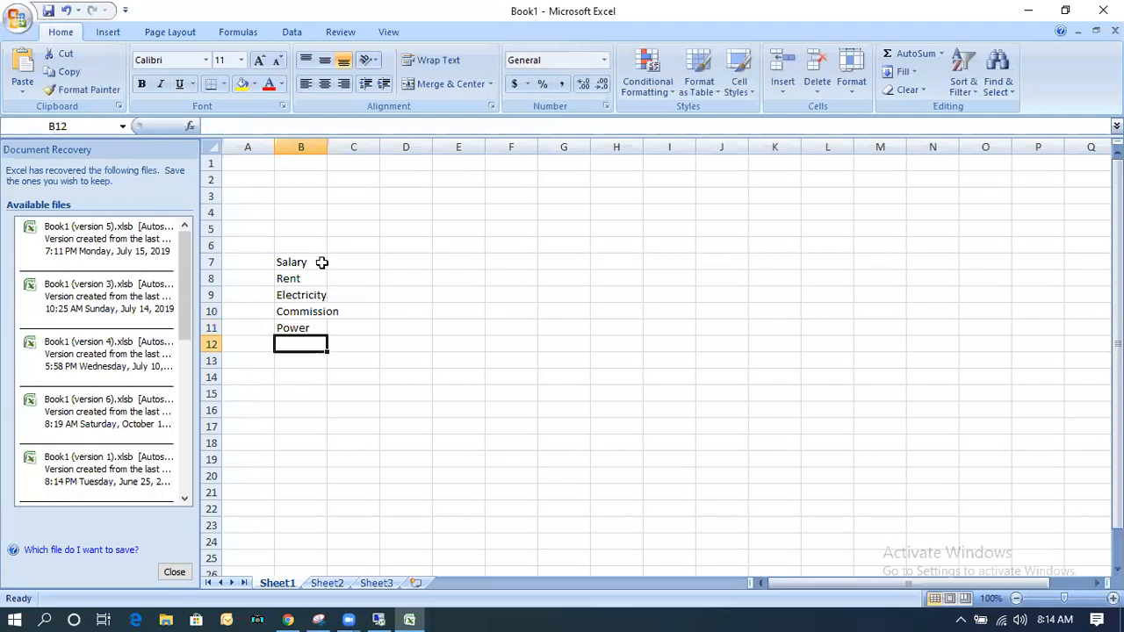
text(Deprecitio)
key(BackSpace)
key(BackSpace)
key(BackSpace)
text(ation)
key(Return)
text(R)
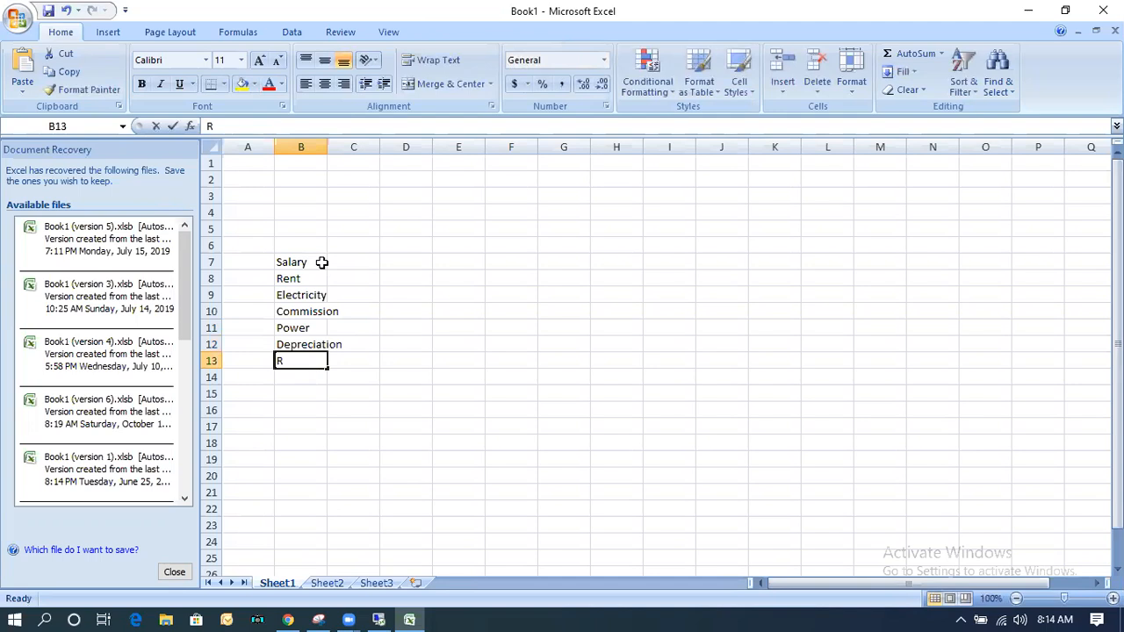
key(BackSpace)
text(Sales)
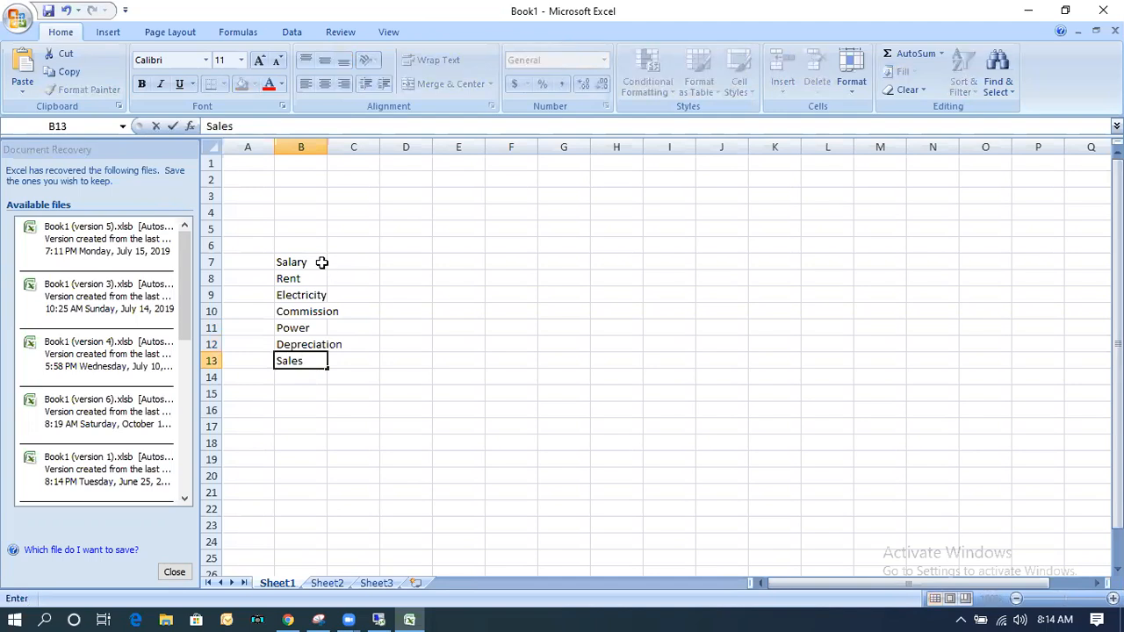
Auto-fit the width of column B to its longest entry.
click(323, 146)
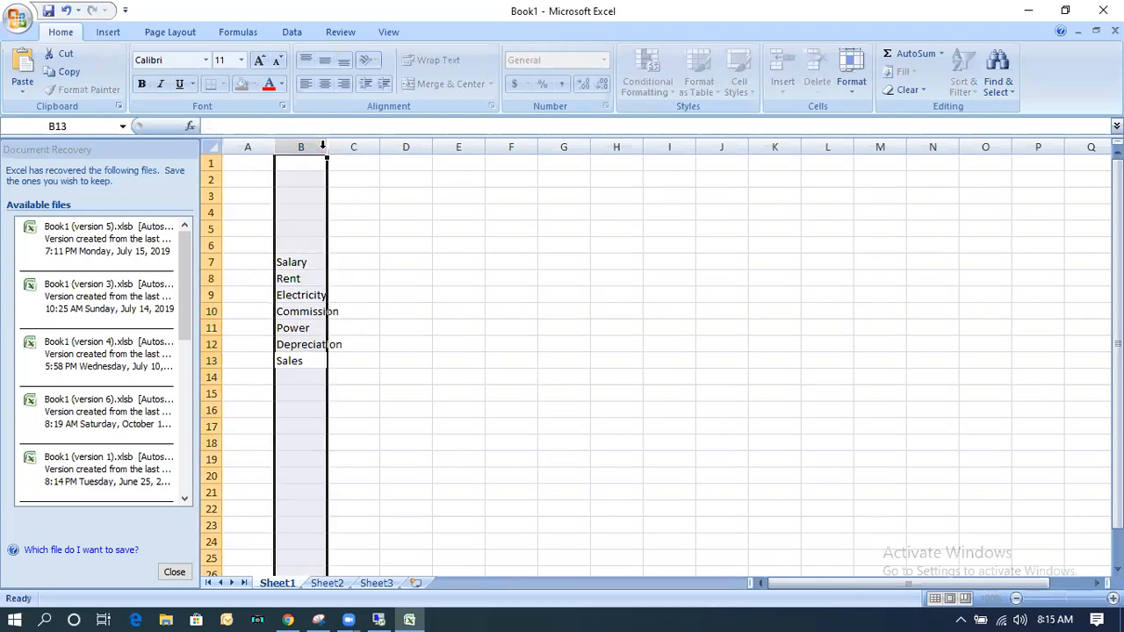
double_click(326, 147)
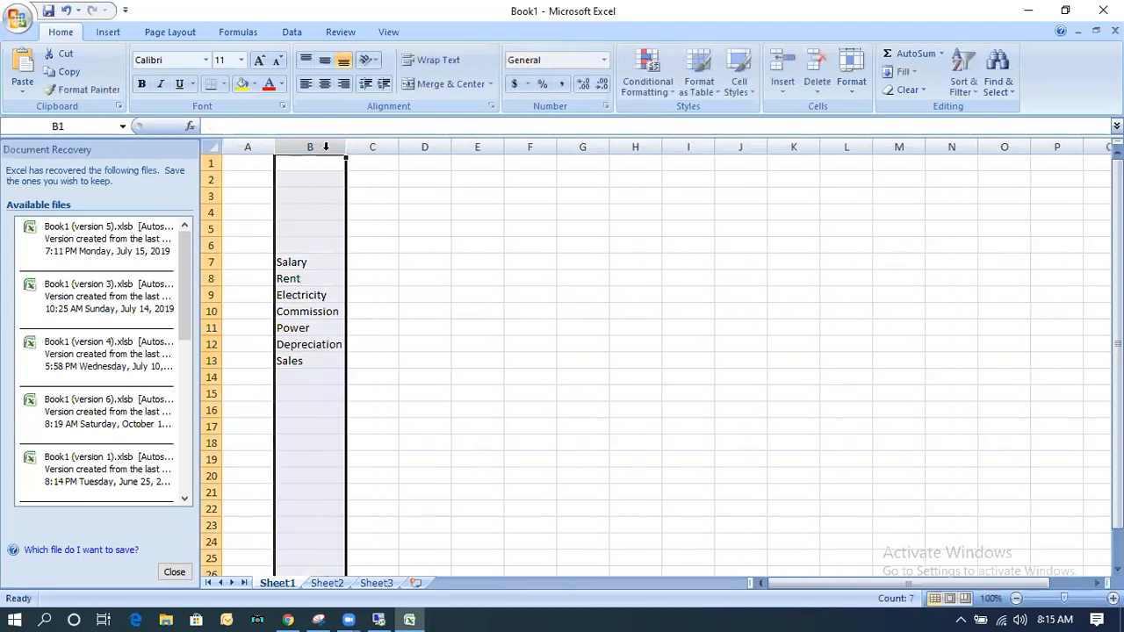
click(370, 425)
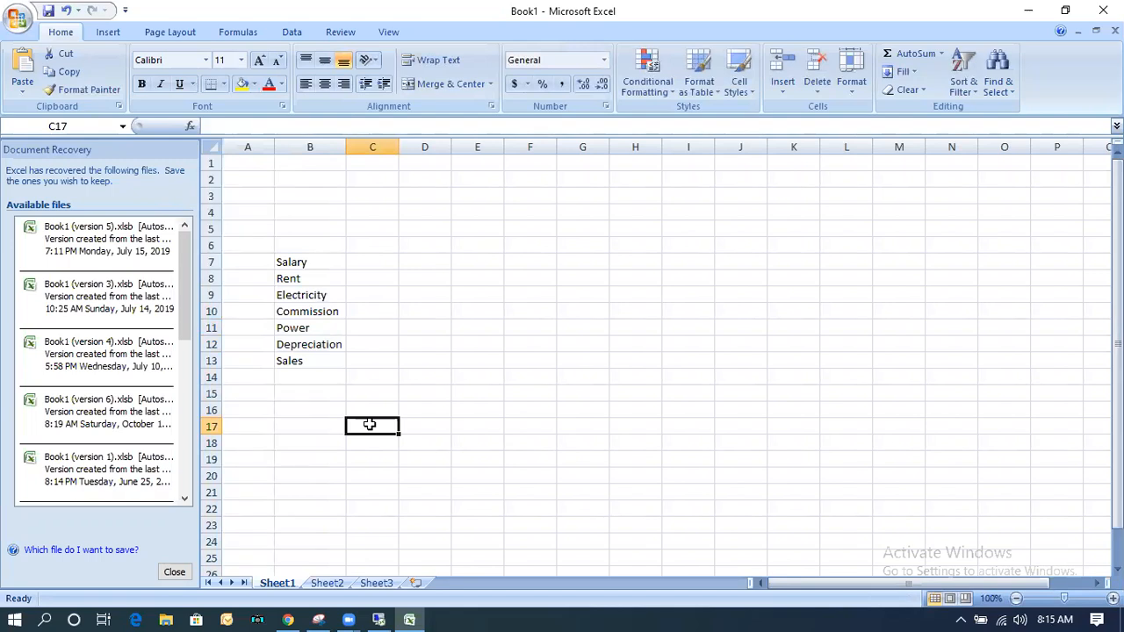
Enter the settlement receivers CC, IO and PSG in cells E7 to E9 beside the cost items.
click(296, 260)
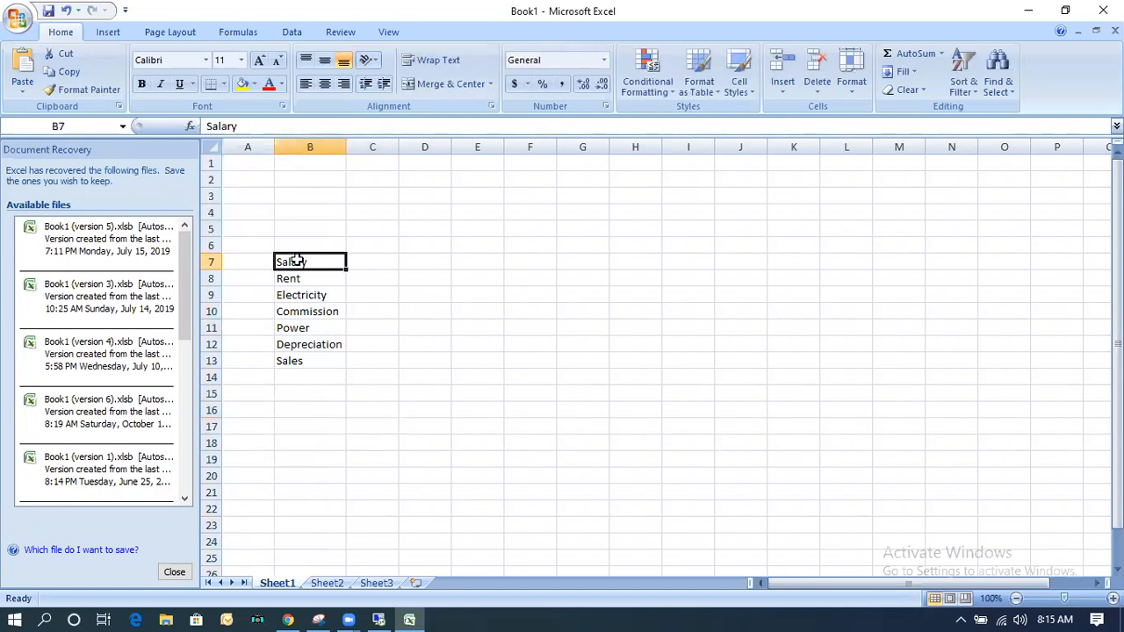
click(362, 263)
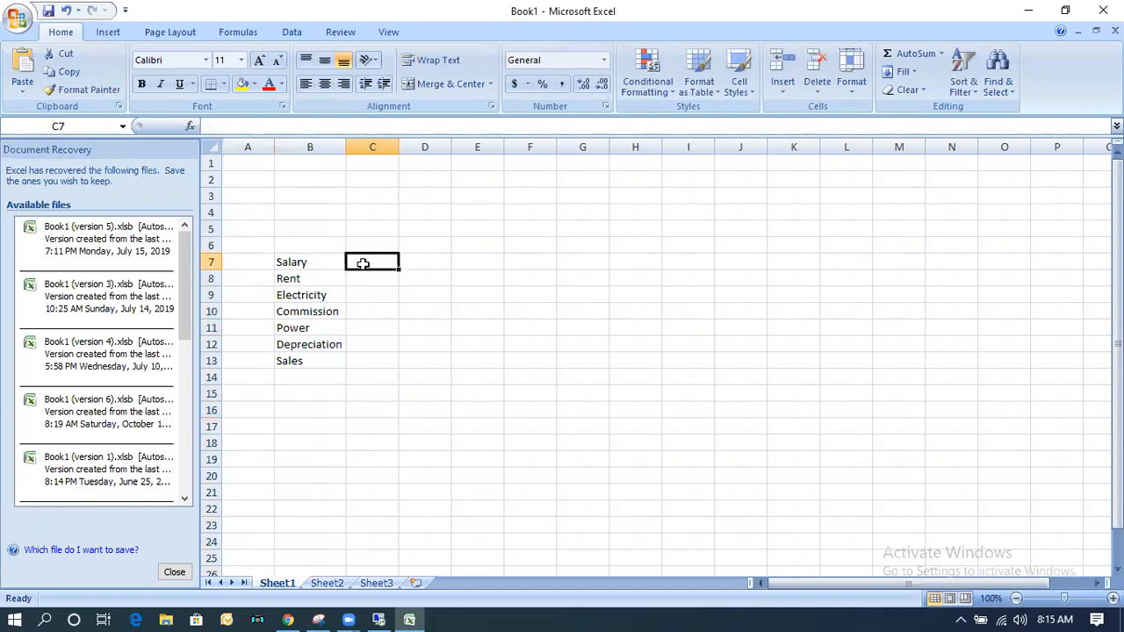
click(468, 263)
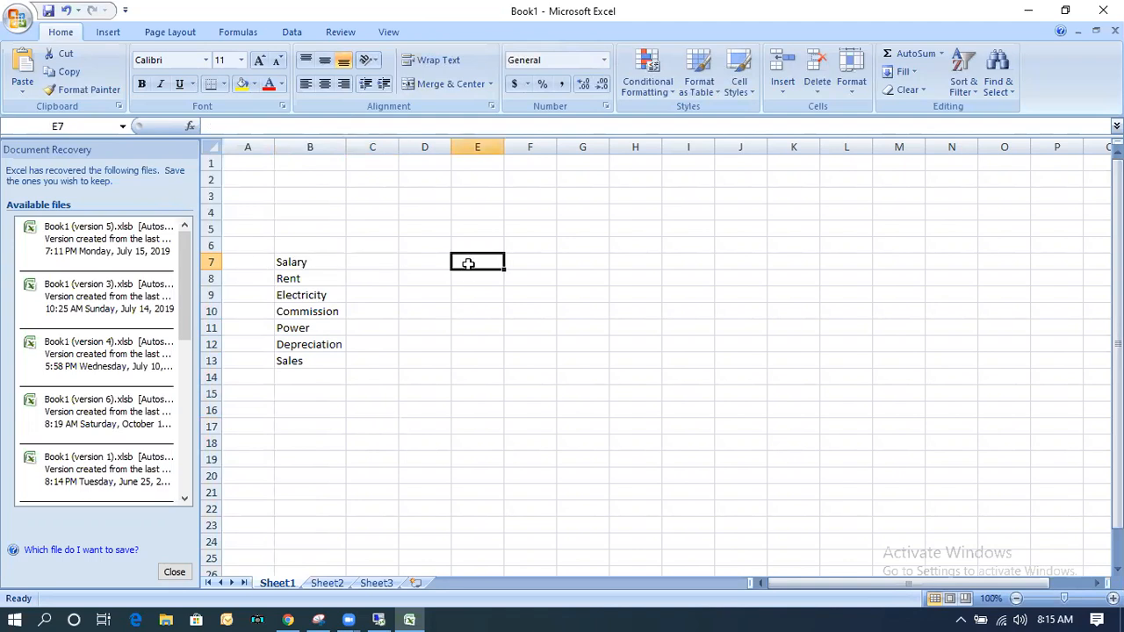
text(CC)
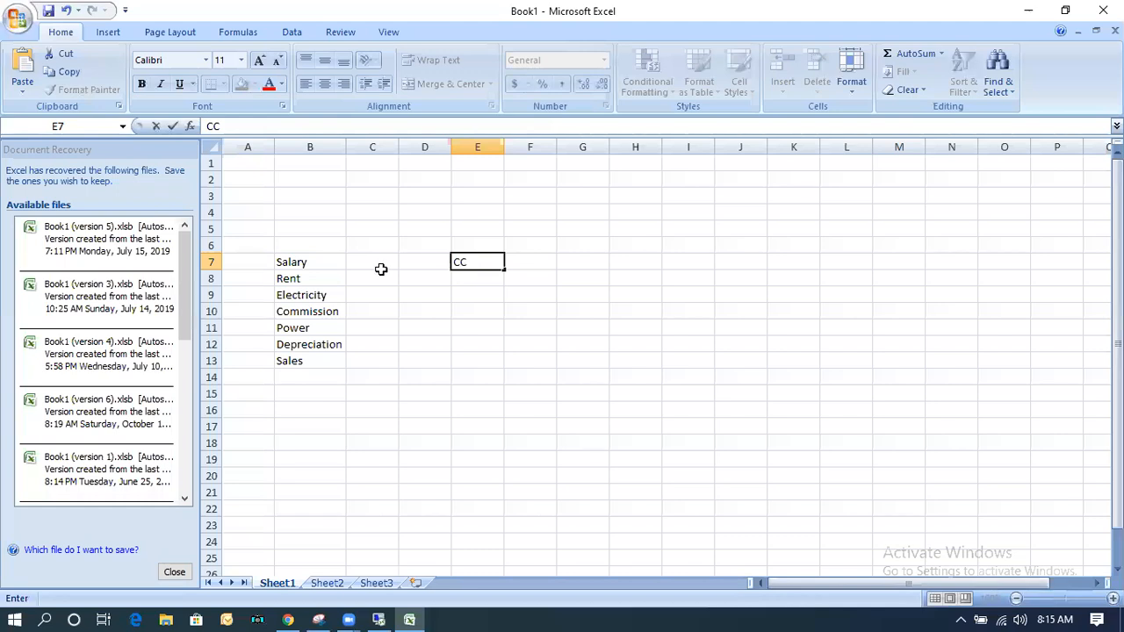
click(476, 278)
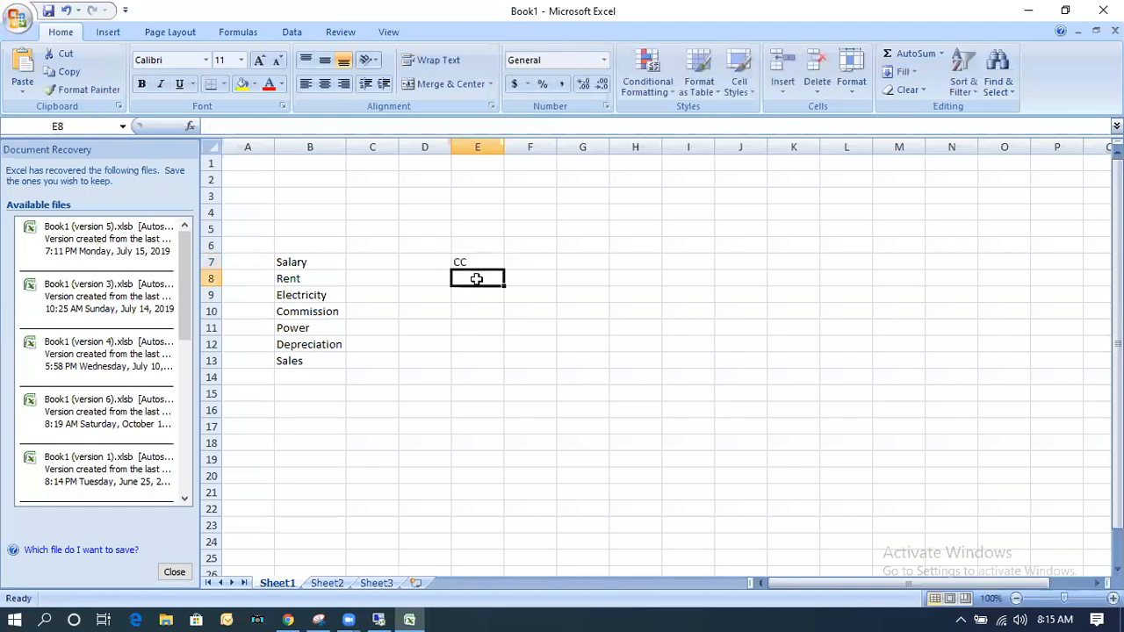
text(IO)
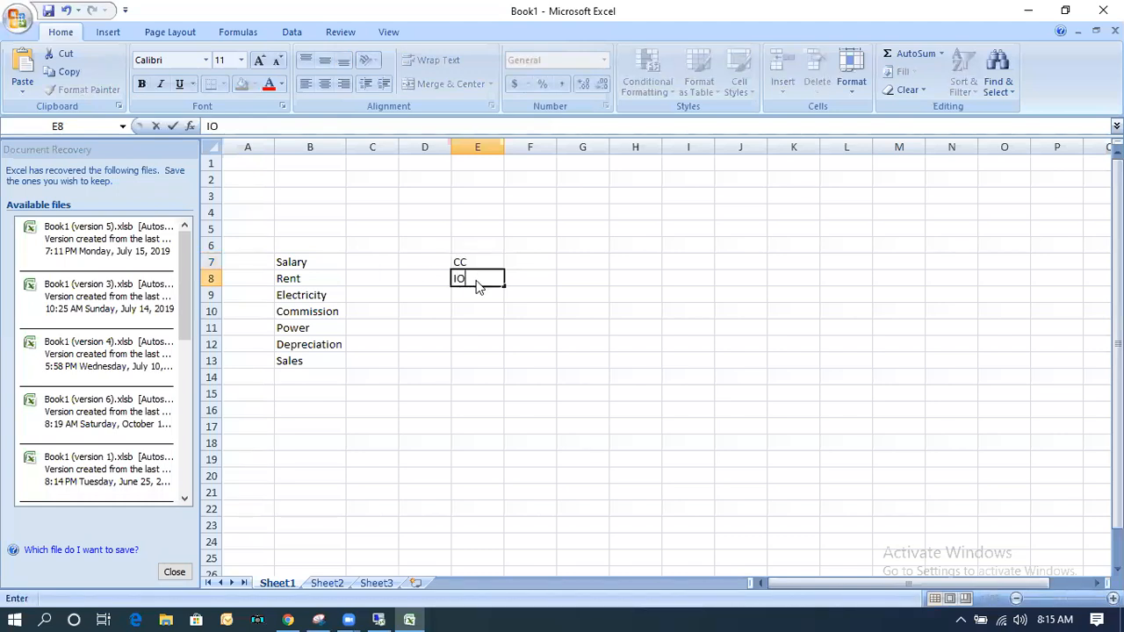
key(Return)
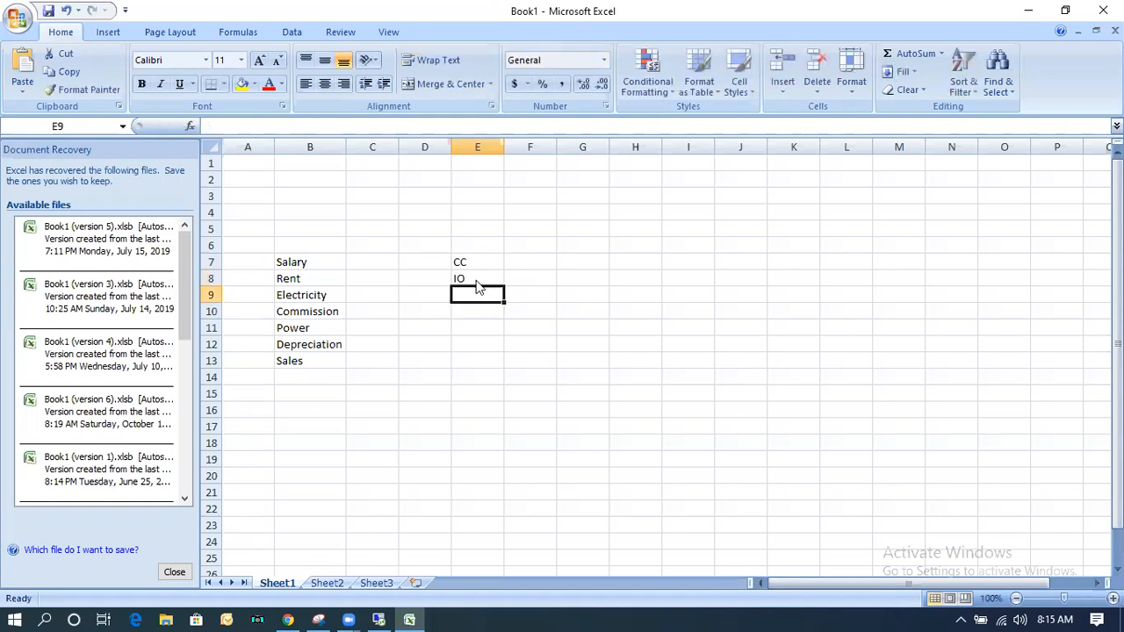
text(PSG)
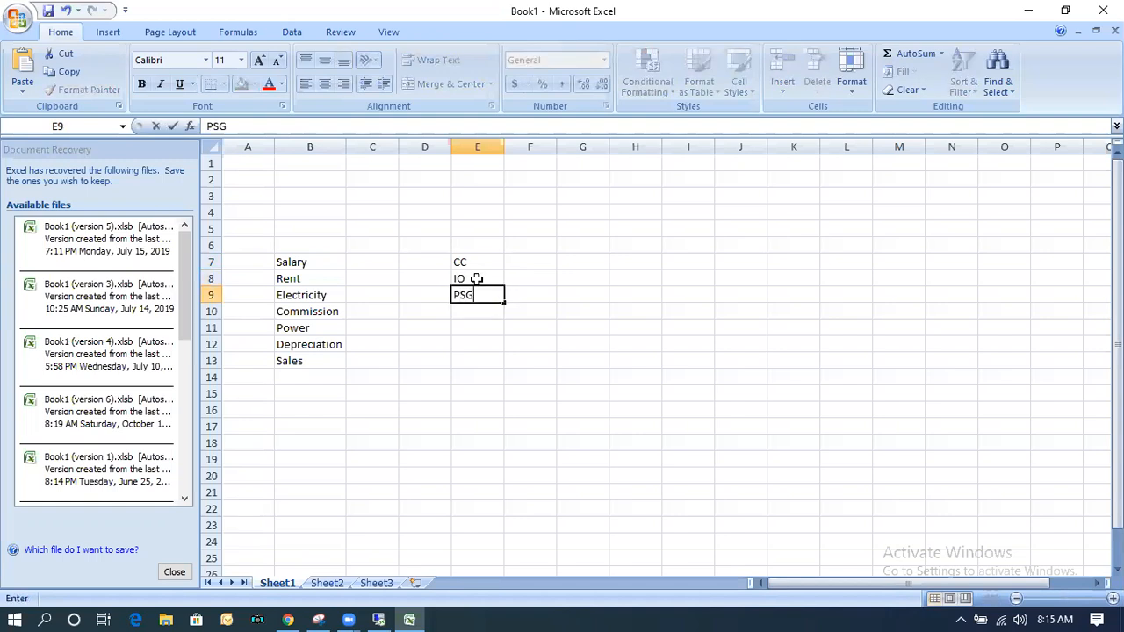
key(Return)
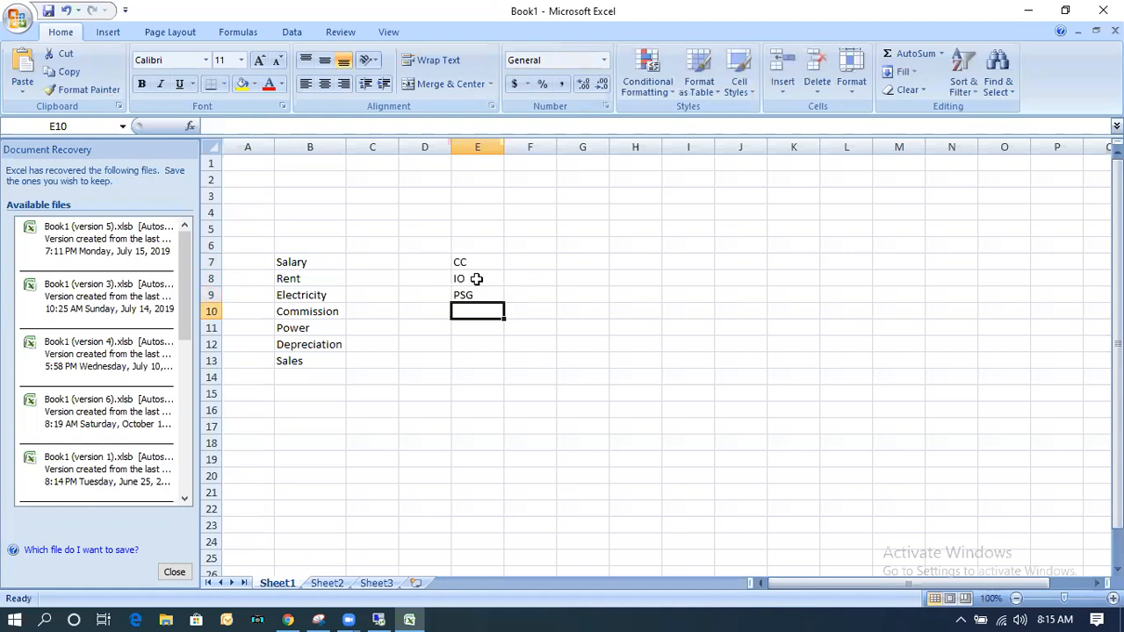
Add the receivers SO, WBS, AUC and PO in cells E10 to E13.
text(SO)
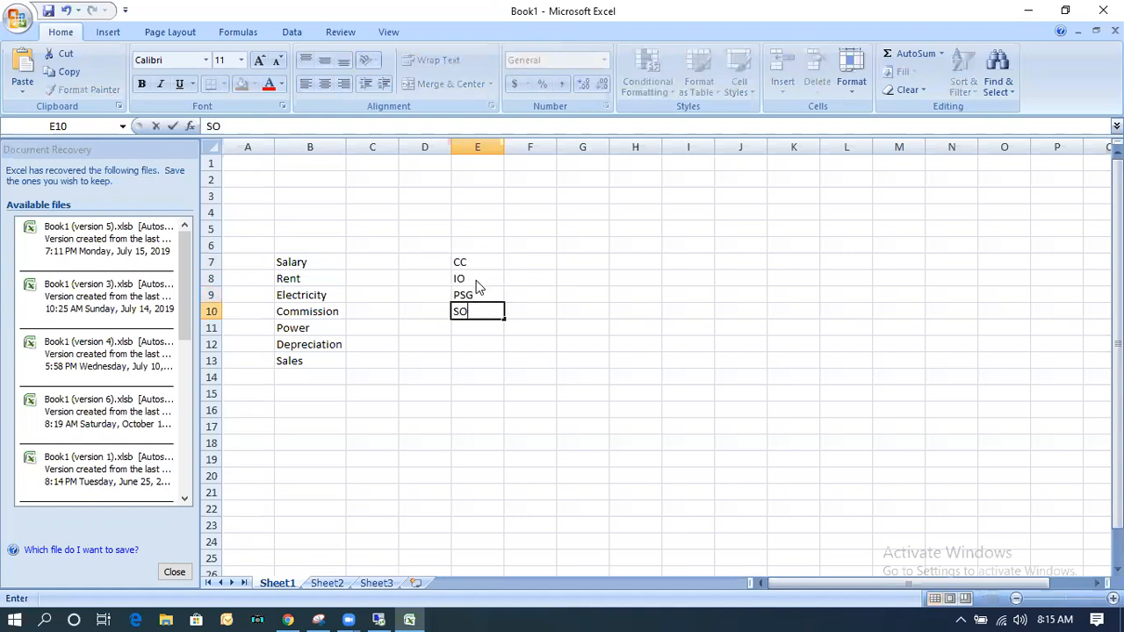
key(Return)
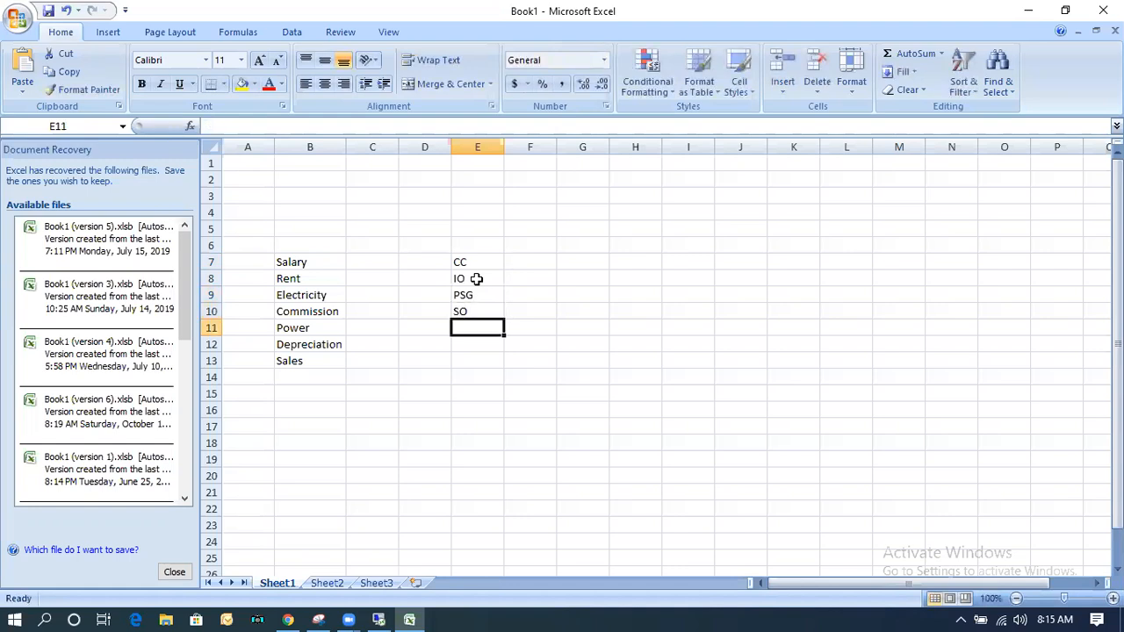
text(WBS)
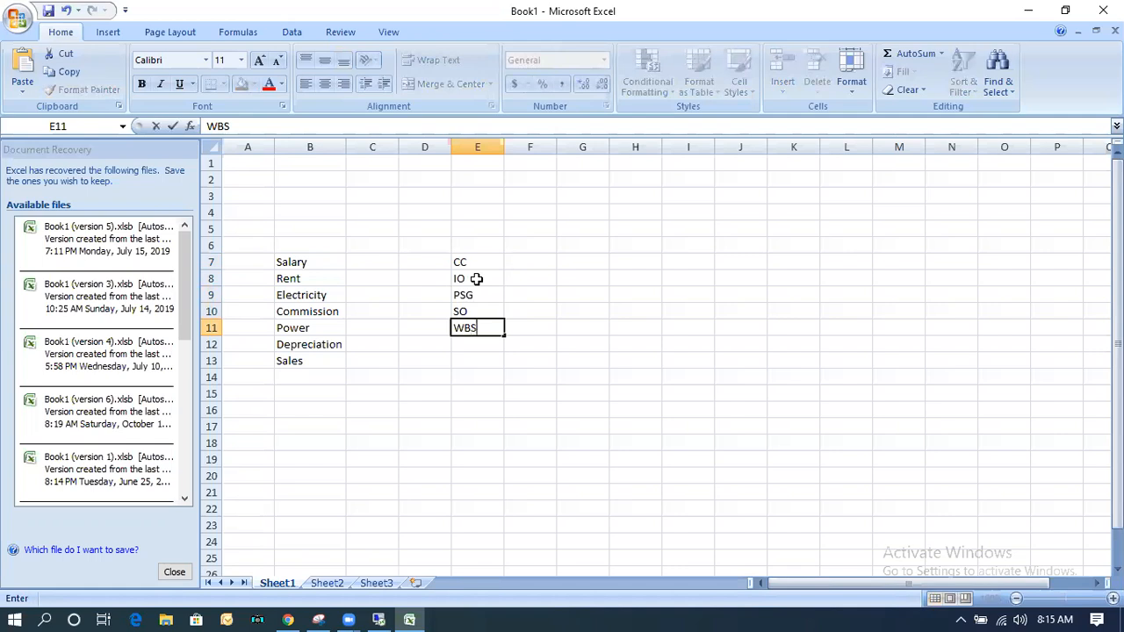
key(Return)
text(AUC)
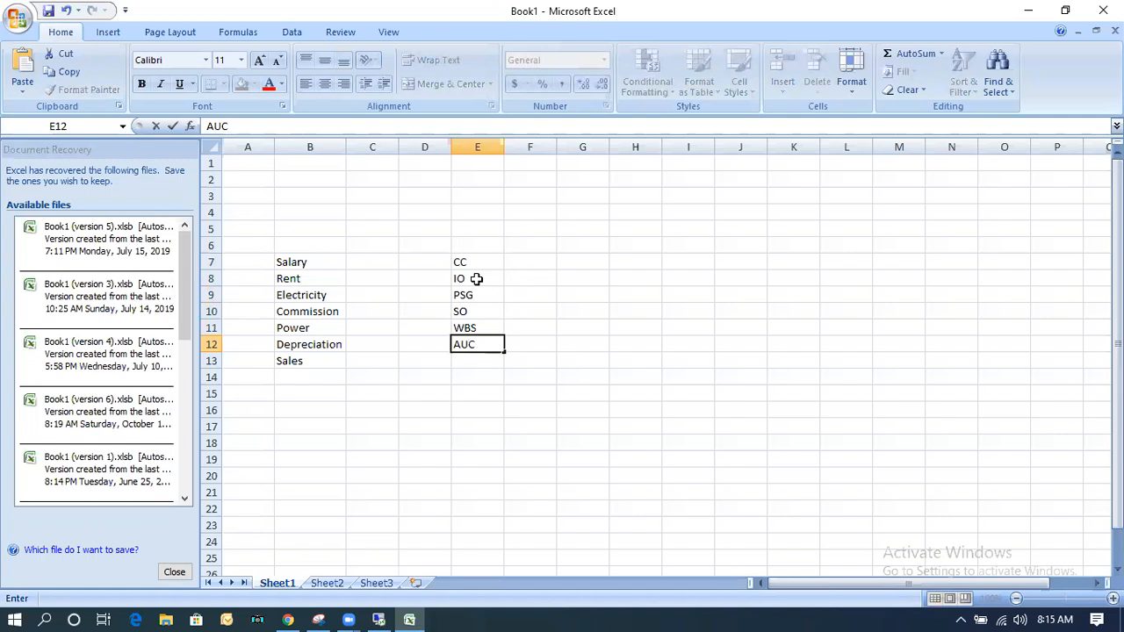
key(Return)
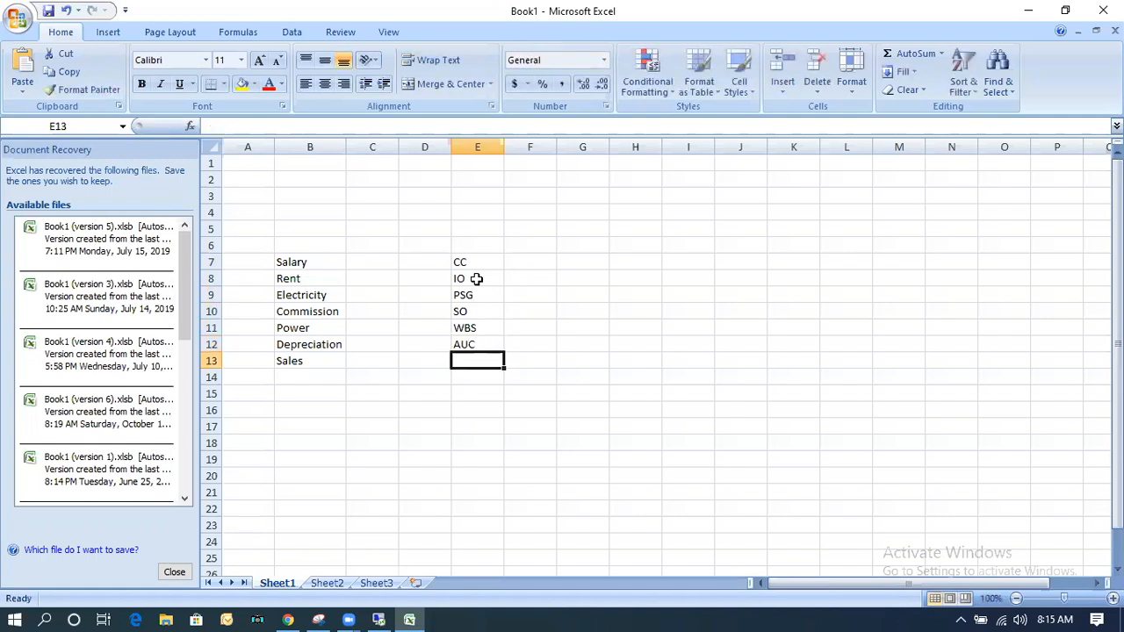
text(PO)
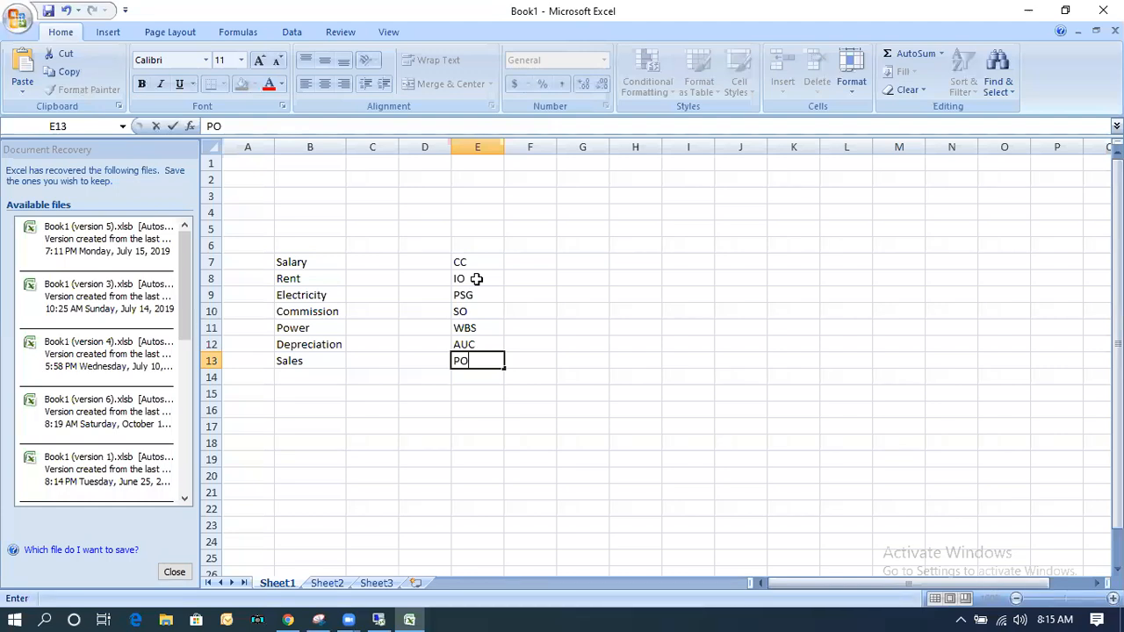
Compare the cost items in B7:B13 row by row with the receivers in column E.
drag(296, 261, 301, 359)
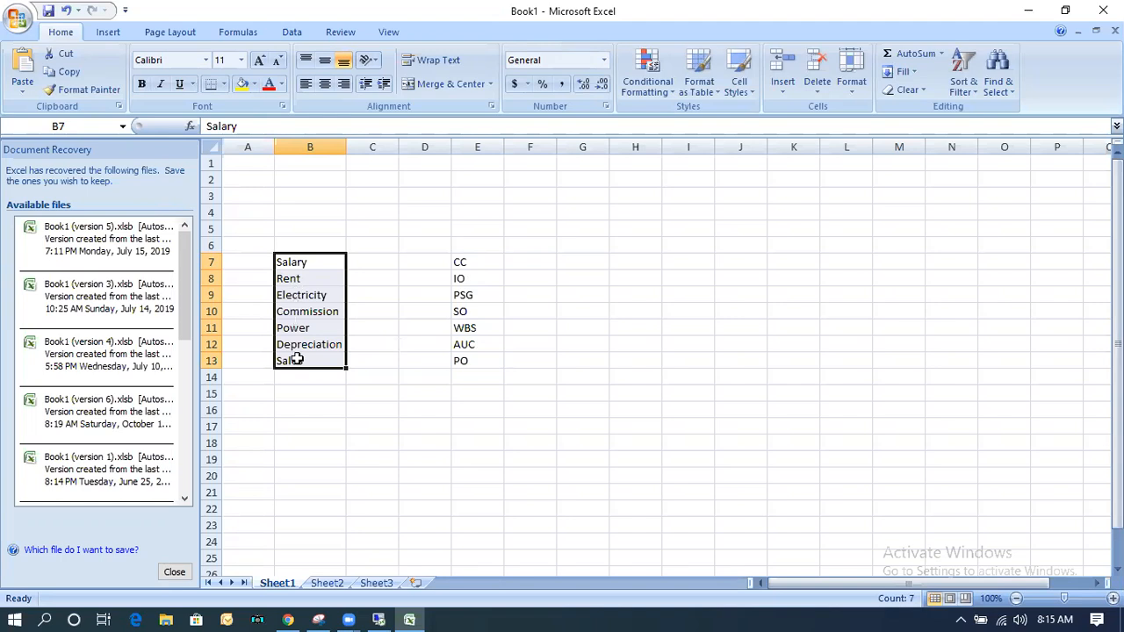
click(302, 261)
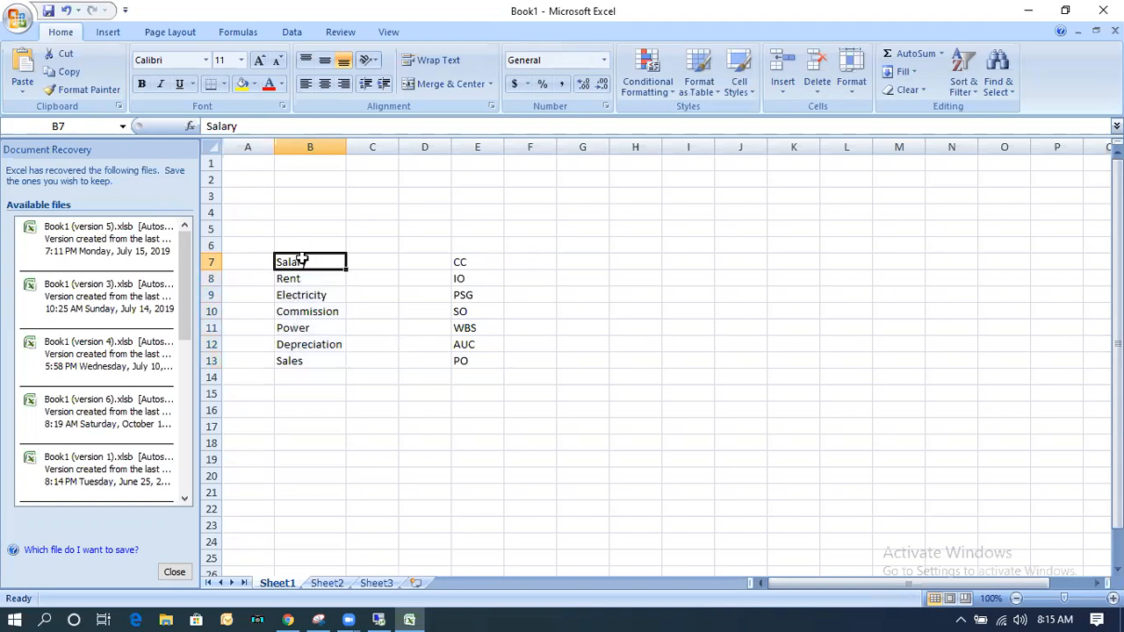
click(468, 256)
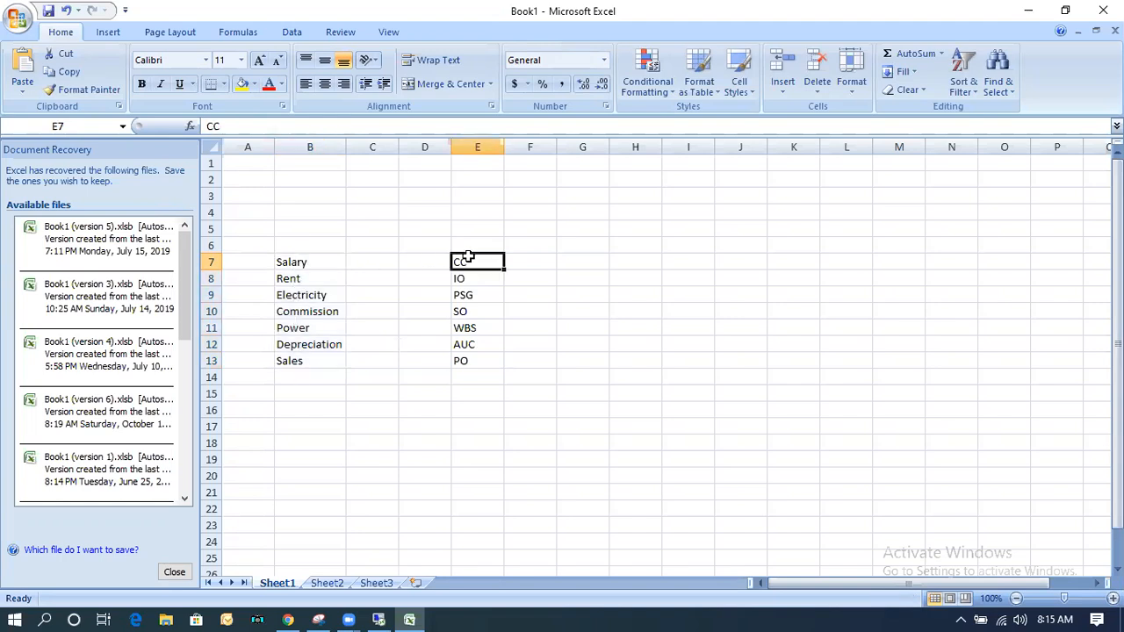
click(290, 277)
click(467, 279)
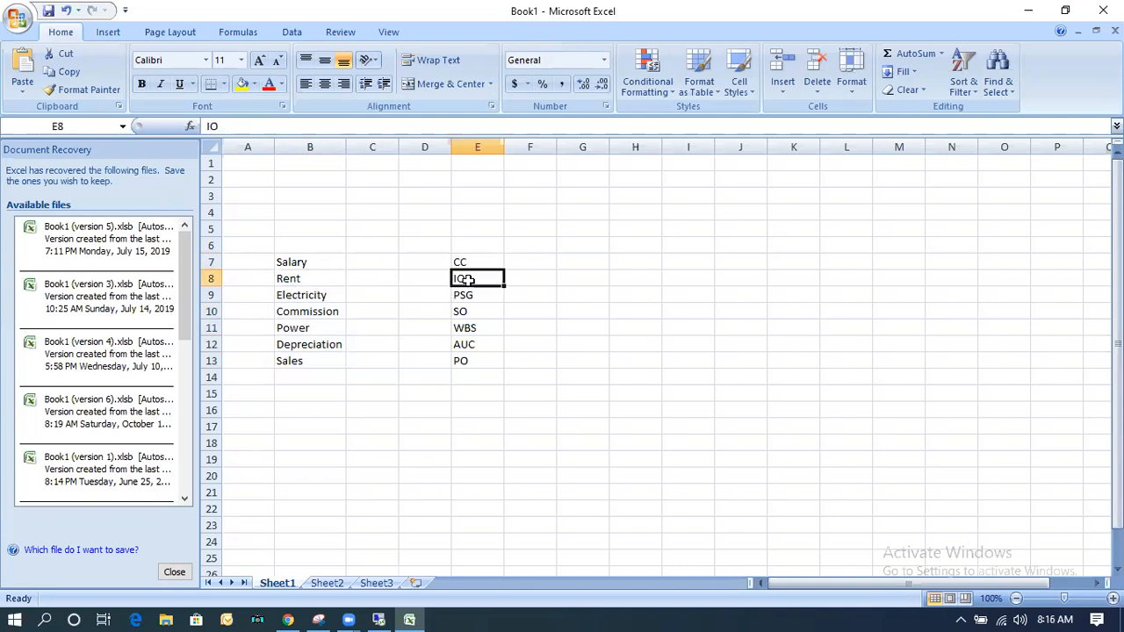
click(308, 298)
click(479, 298)
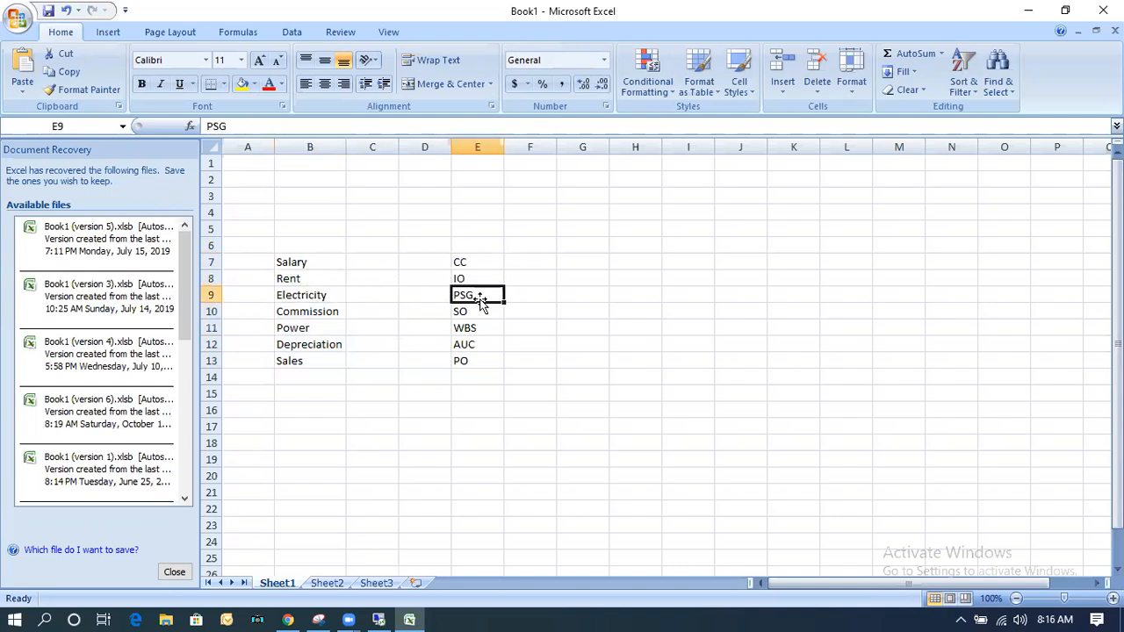
click(316, 316)
drag(296, 260, 295, 361)
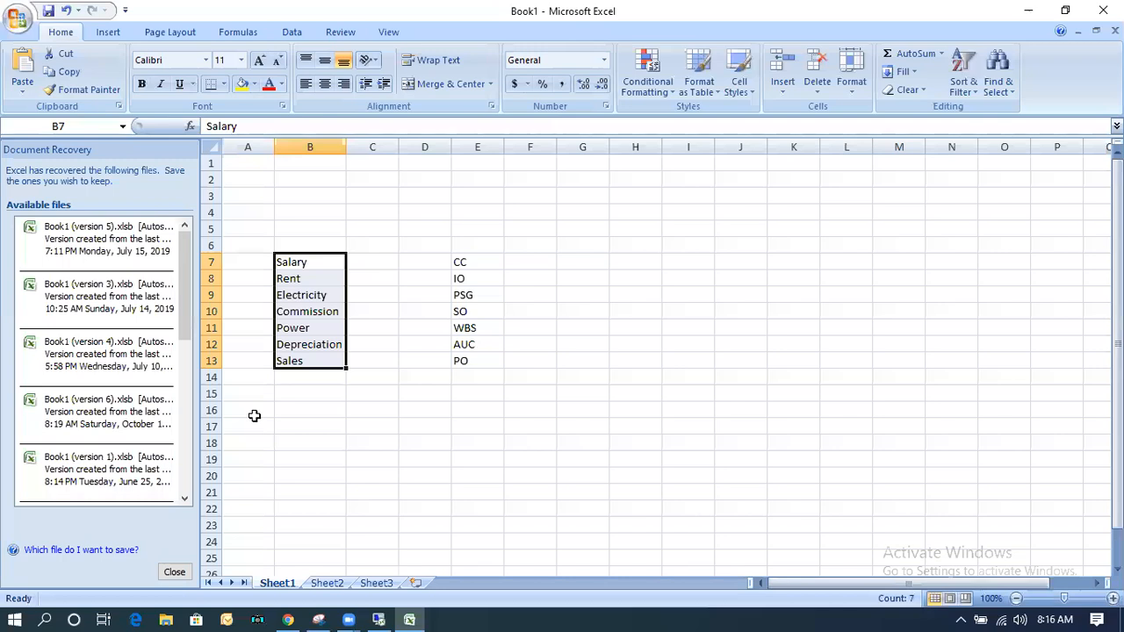
drag(308, 263, 303, 341)
click(296, 360)
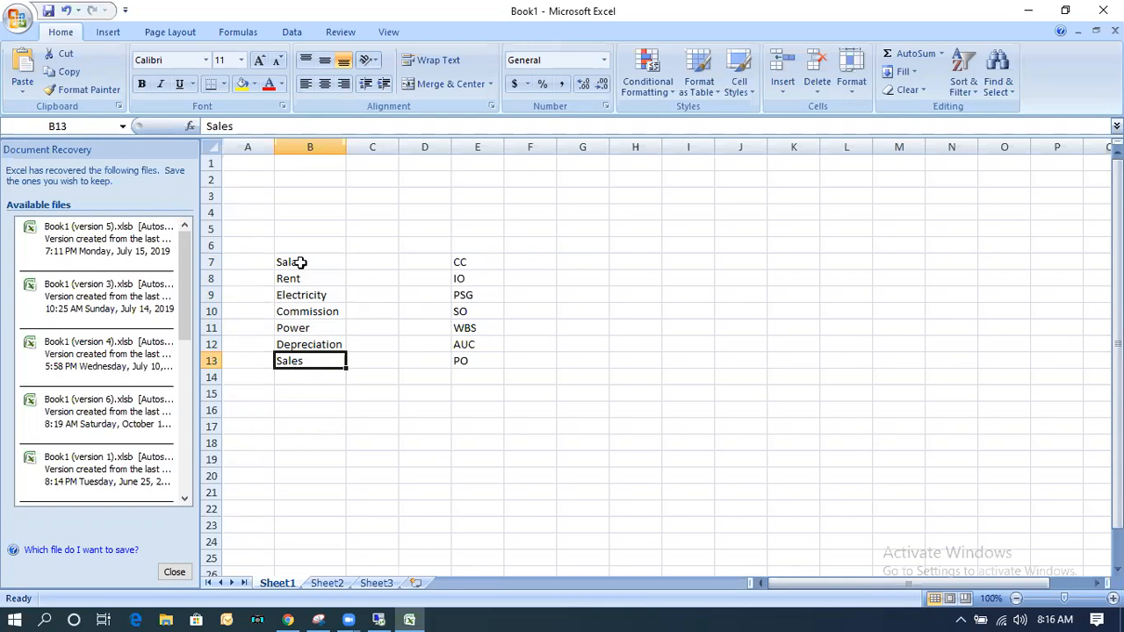
Compare the cost items in B7:B13 with the possible receivers in E7:E13, including salary, commission and sales.
drag(470, 258, 465, 360)
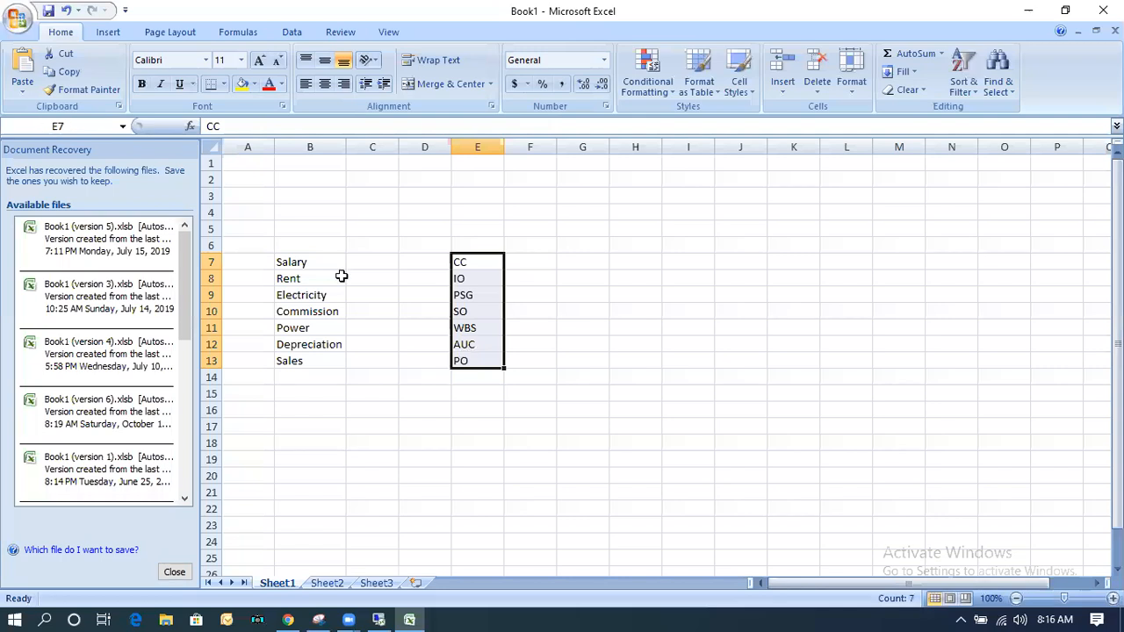
drag(306, 255, 308, 355)
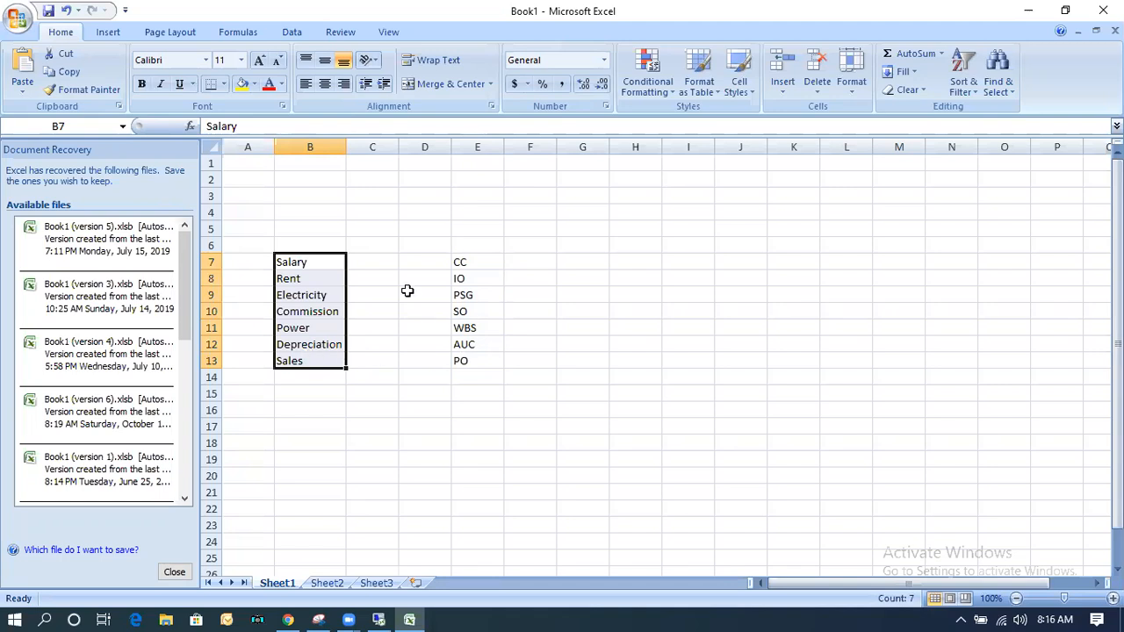
click(474, 267)
click(308, 309)
click(479, 314)
click(315, 361)
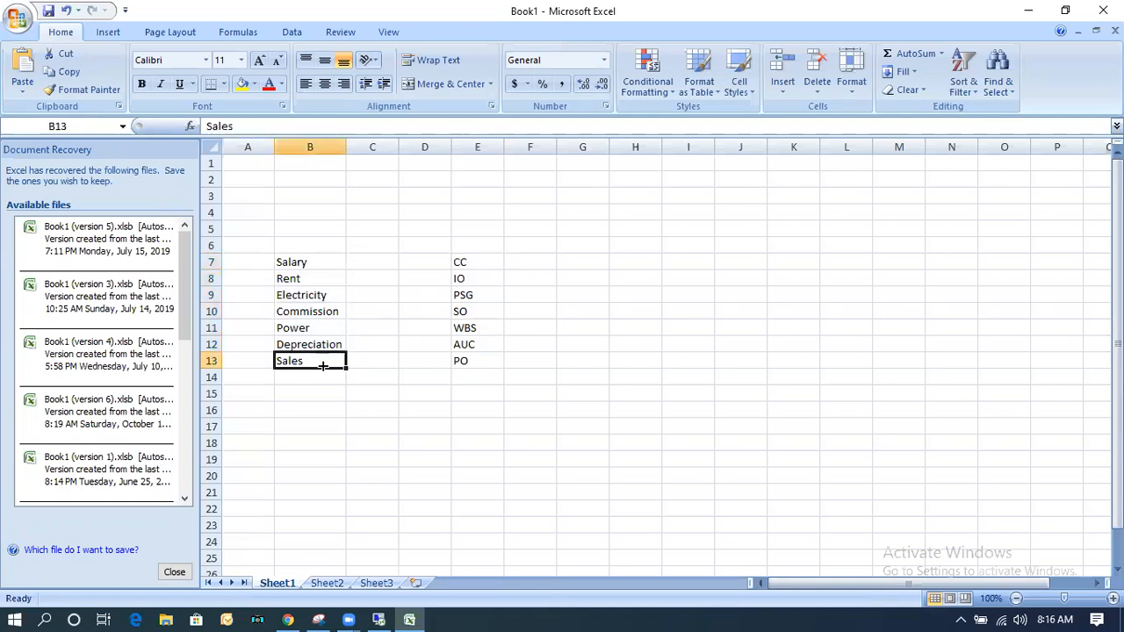
click(461, 363)
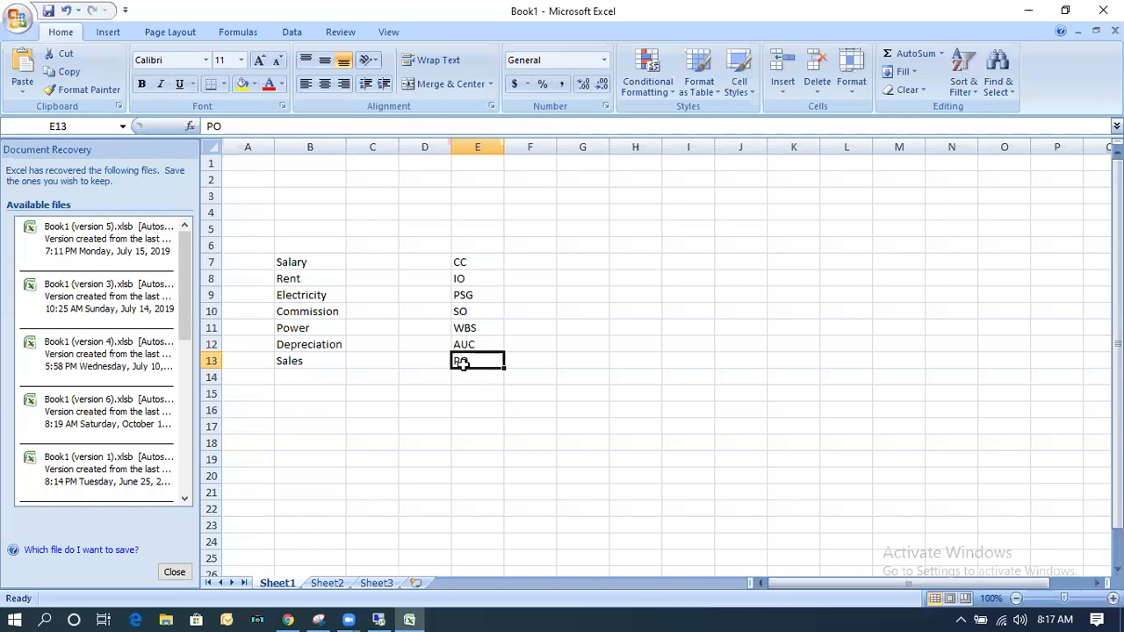
drag(311, 262, 320, 353)
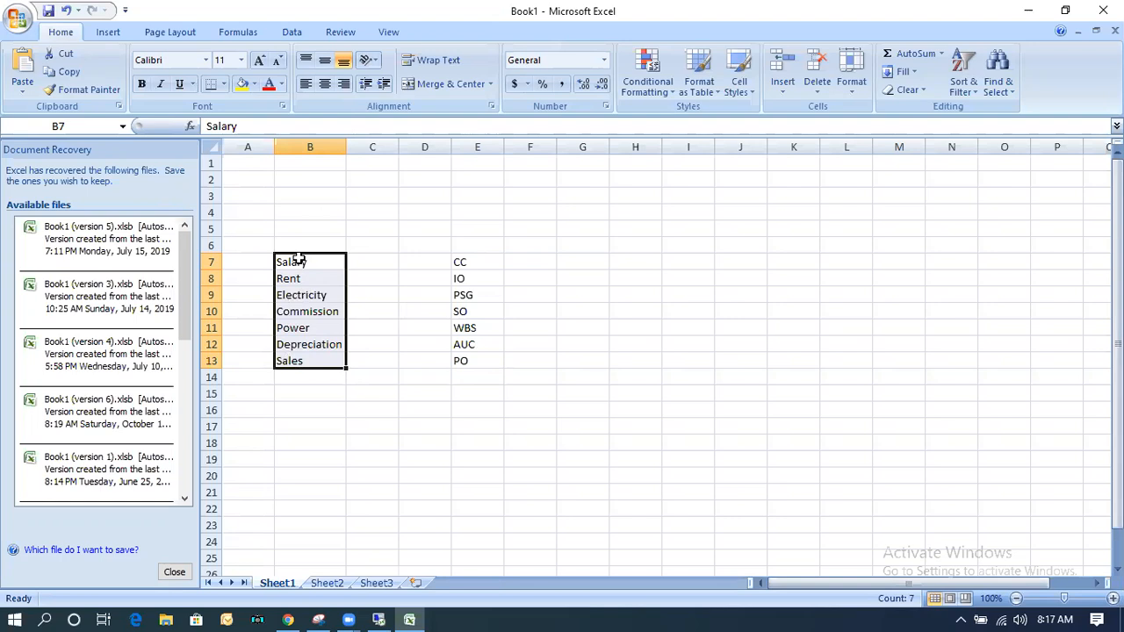
Close the Document Recovery pane, choosing to view the recovered files the next time Excel starts.
click(174, 571)
click(251, 208)
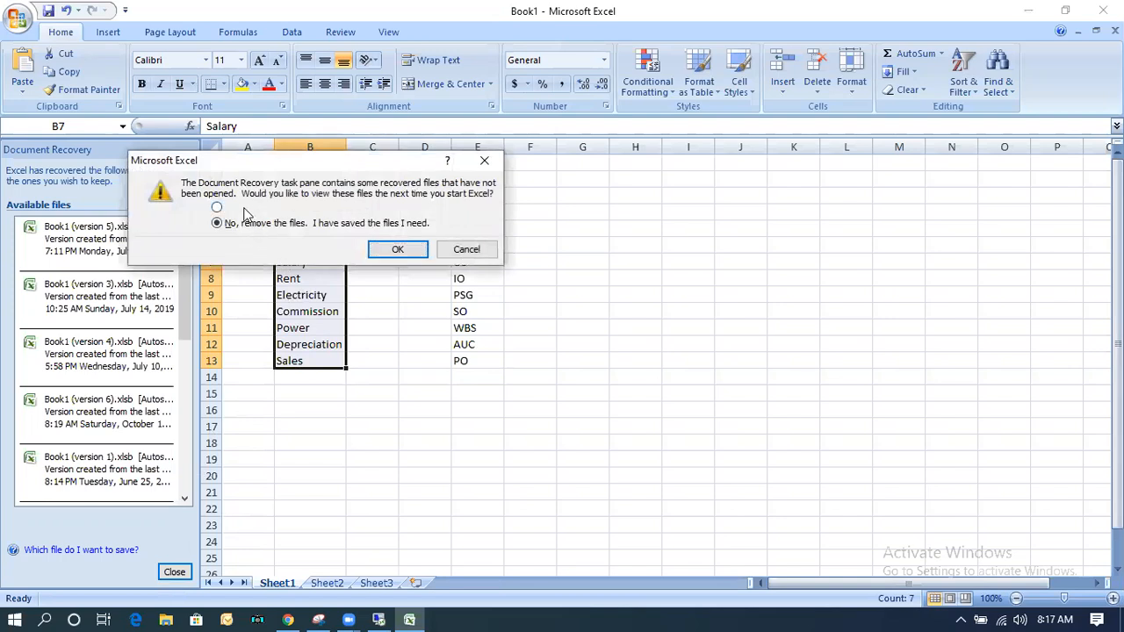
click(386, 250)
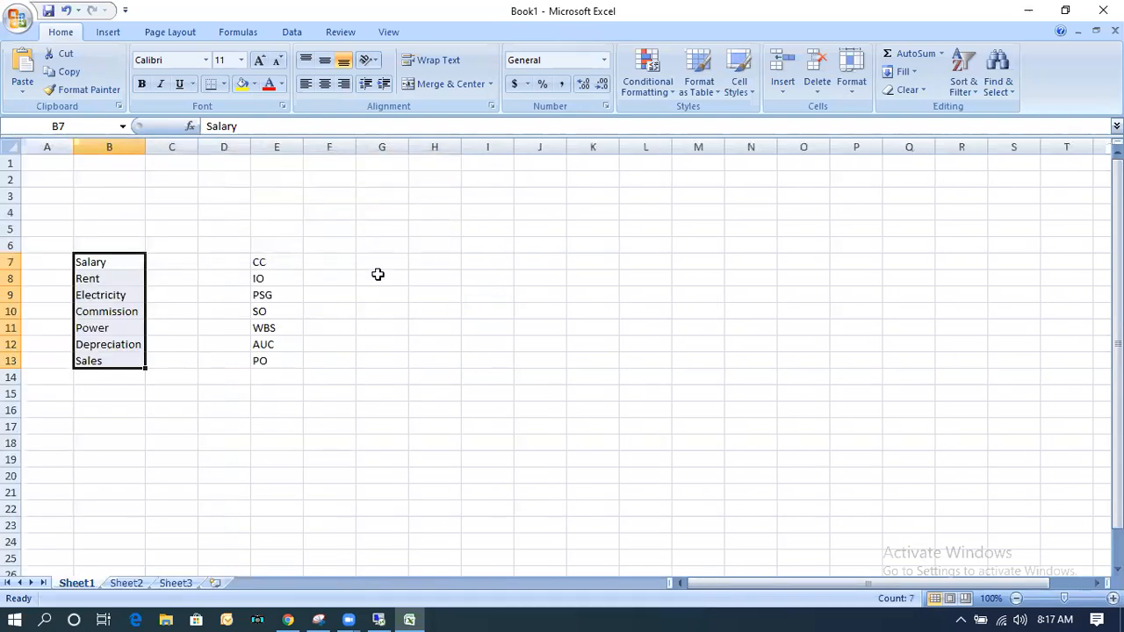
click(269, 428)
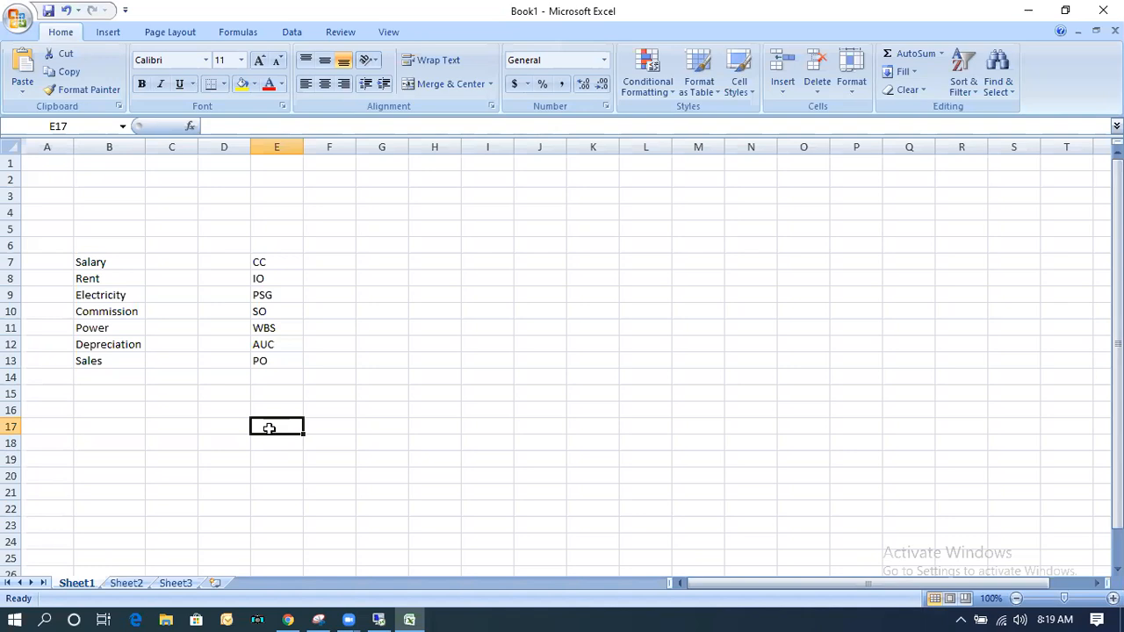
Switch to the remote SAP system, start transaction spro in a new session and display the SAP Reference IMG.
click(374, 618)
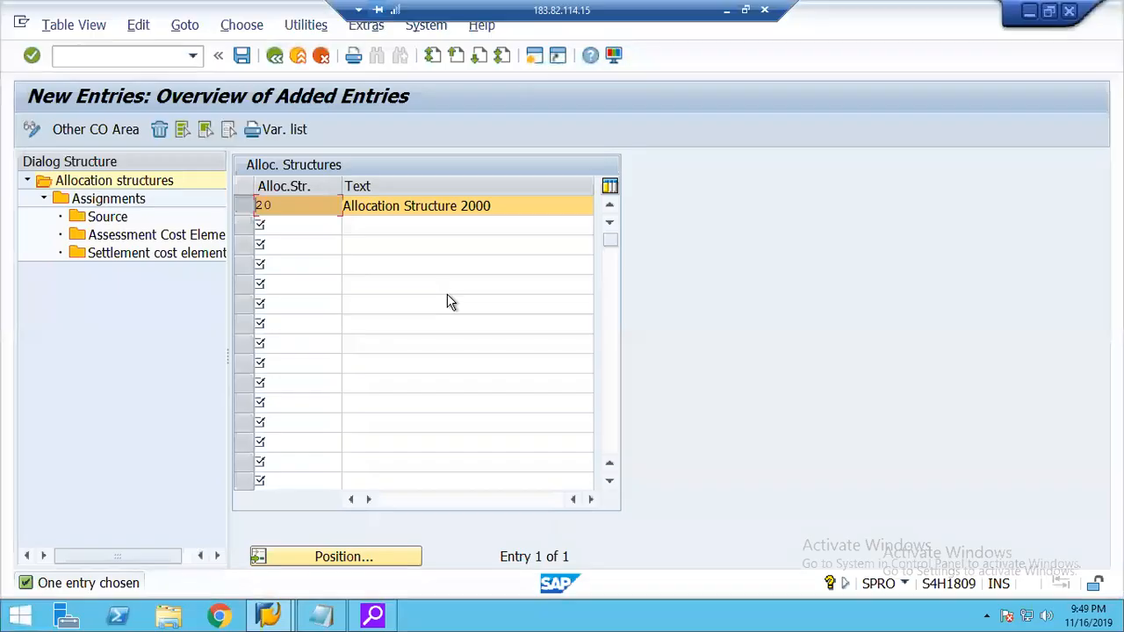
click(531, 59)
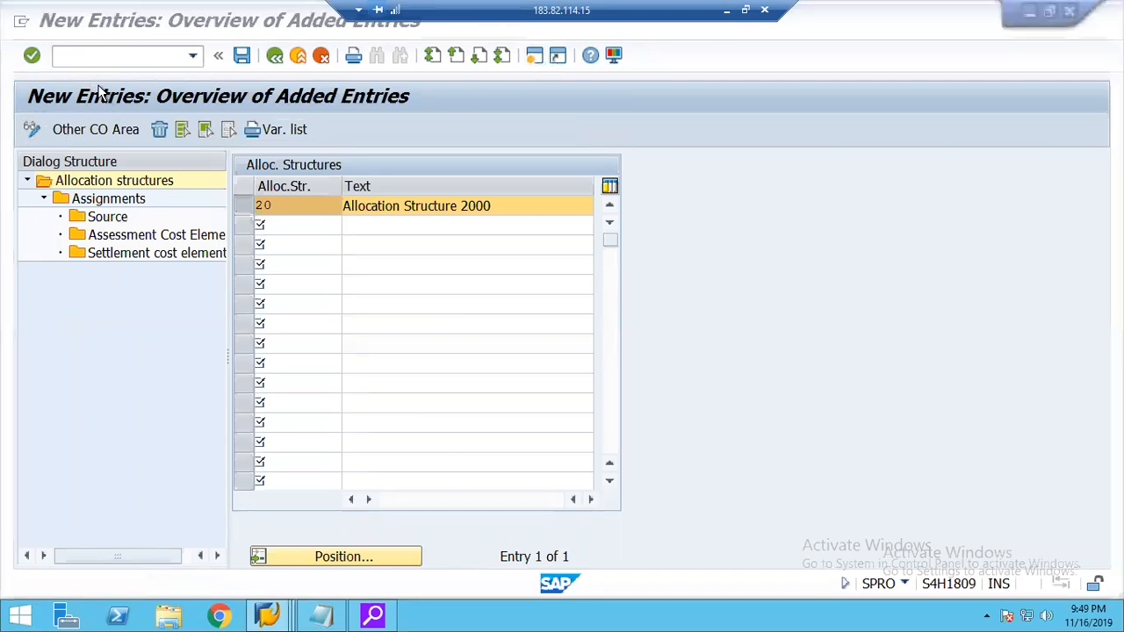
text(spro)
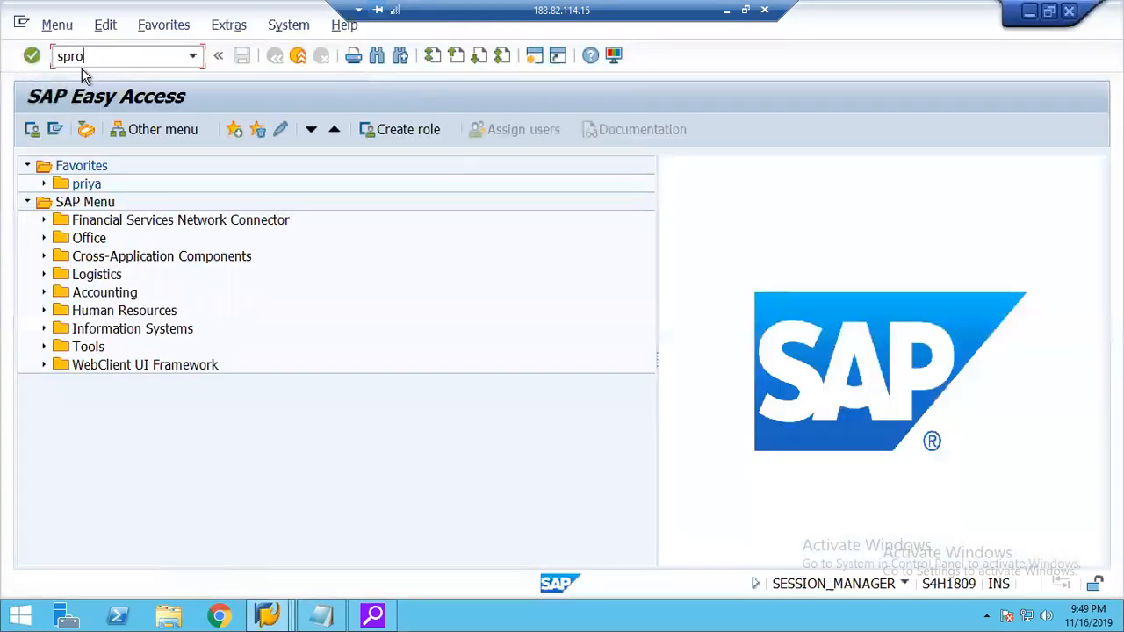
key(Return)
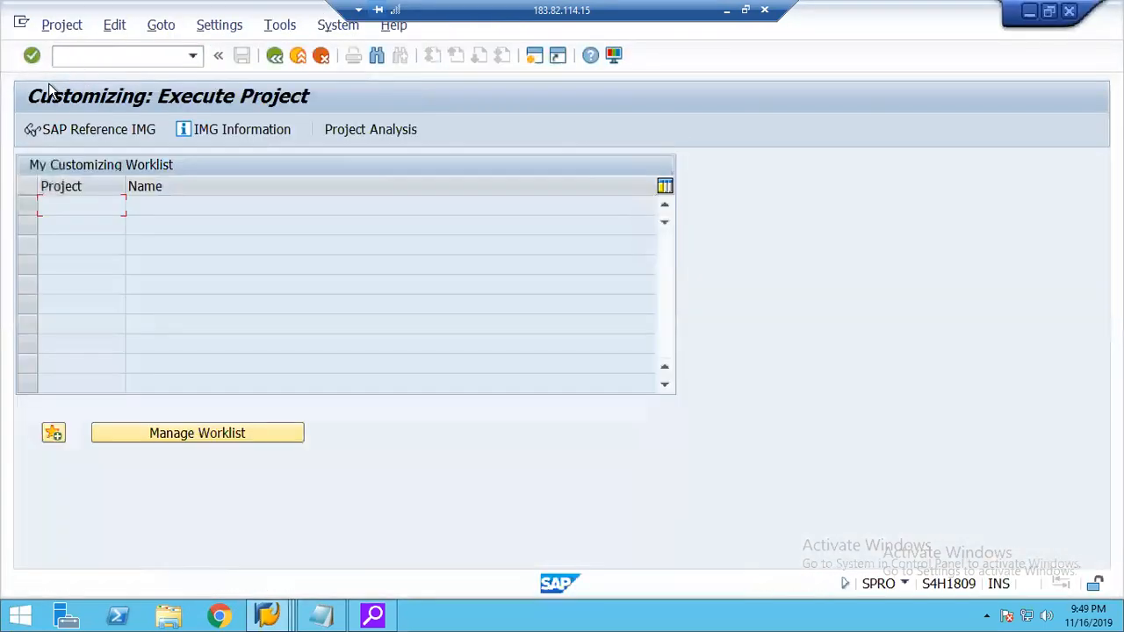
click(57, 132)
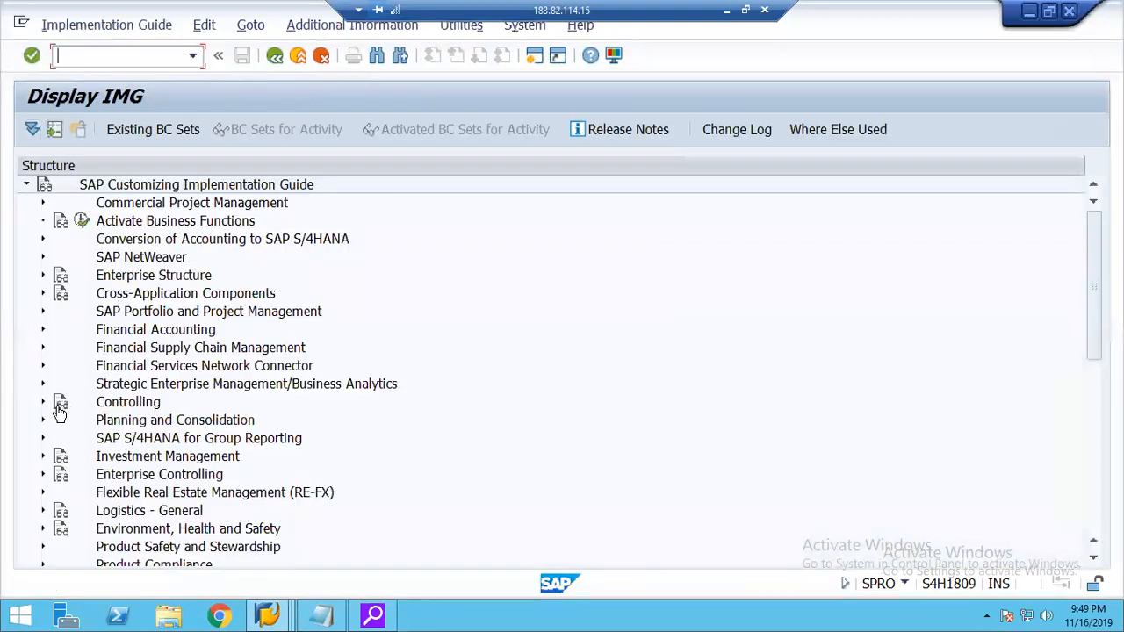
Open the Maintain Assessment activities in the IMG under Controlling, Cost Center Accounting, Actual Postings, Period-End Closing, Assessment.
click(42, 401)
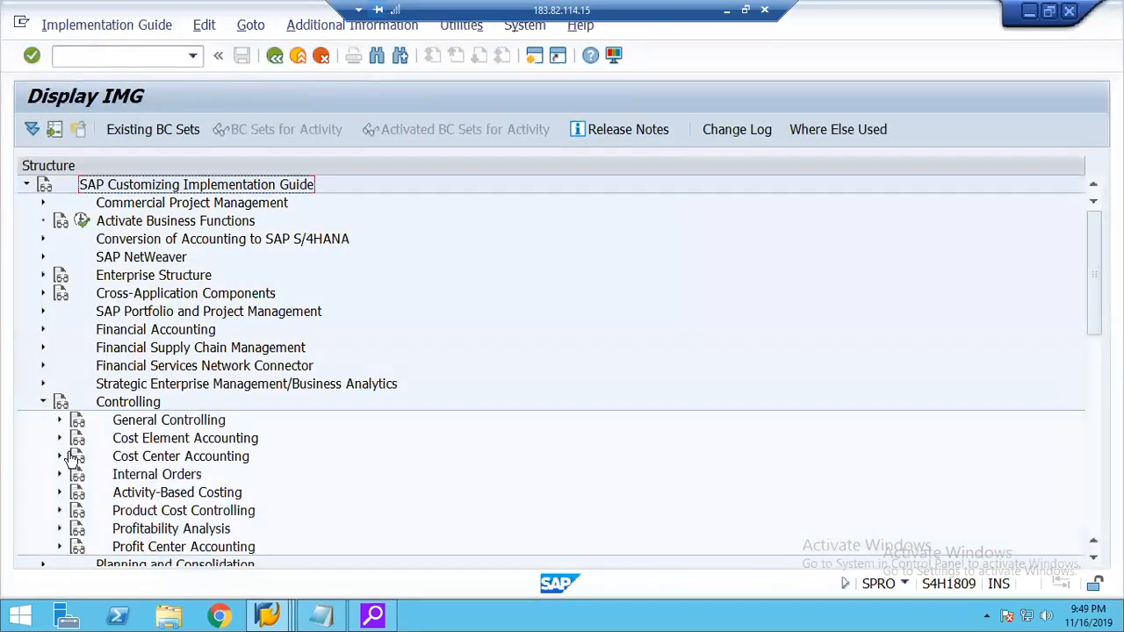
click(59, 456)
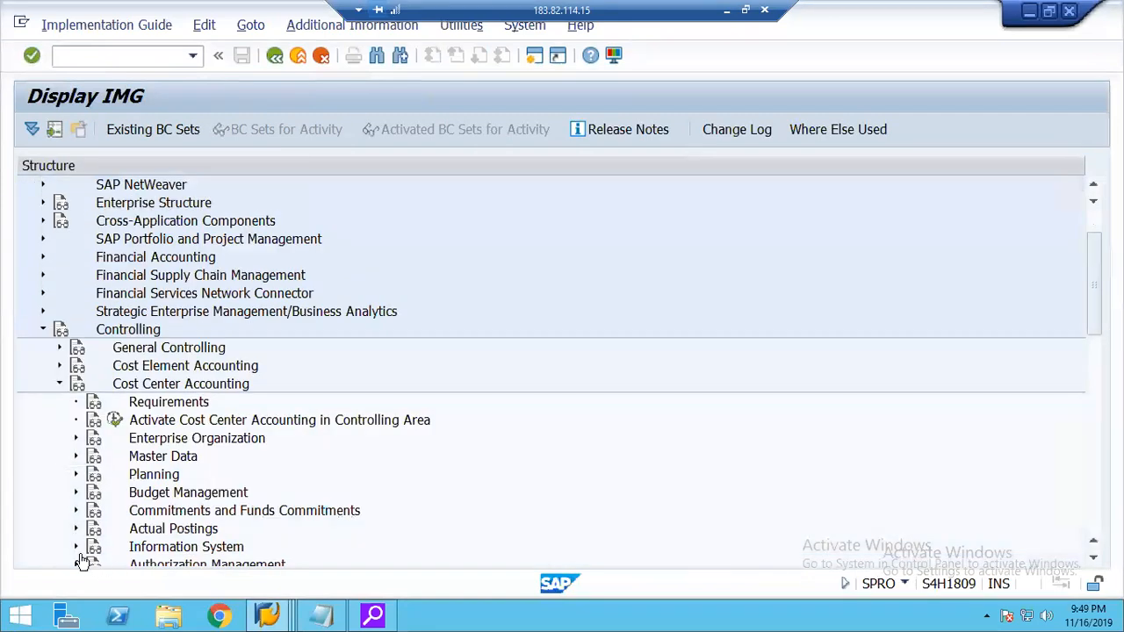
click(76, 529)
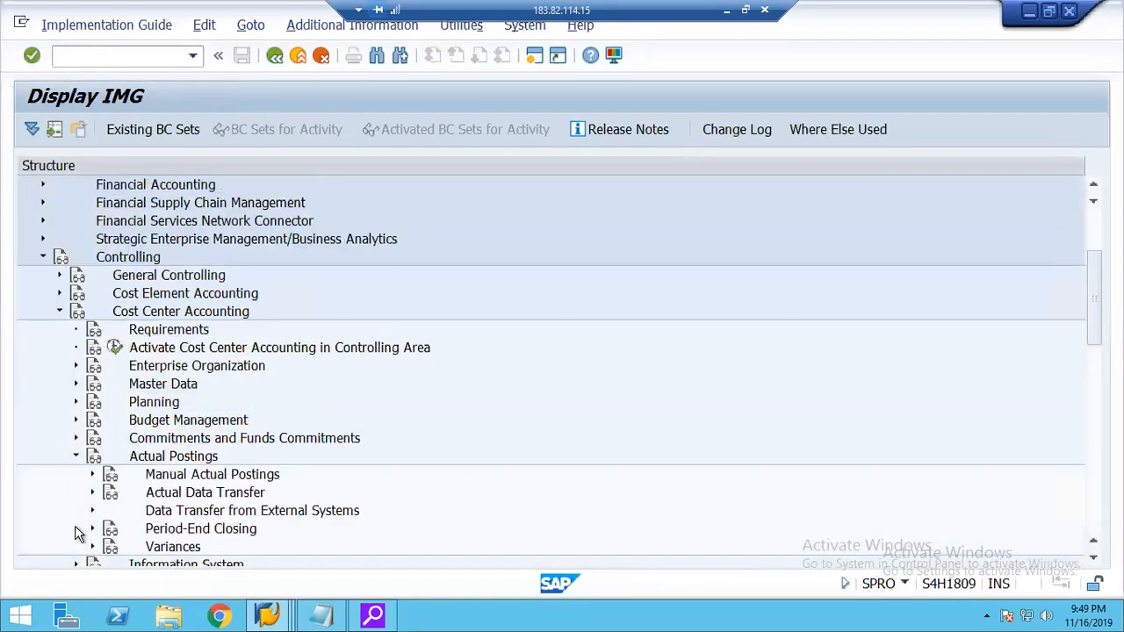
click(92, 529)
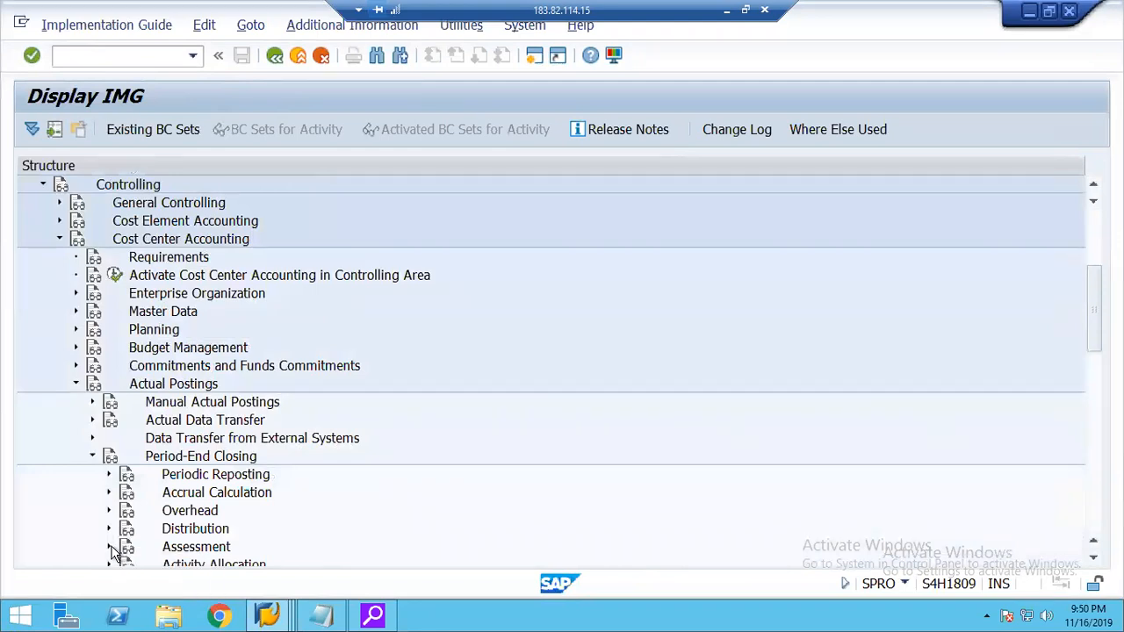
click(109, 547)
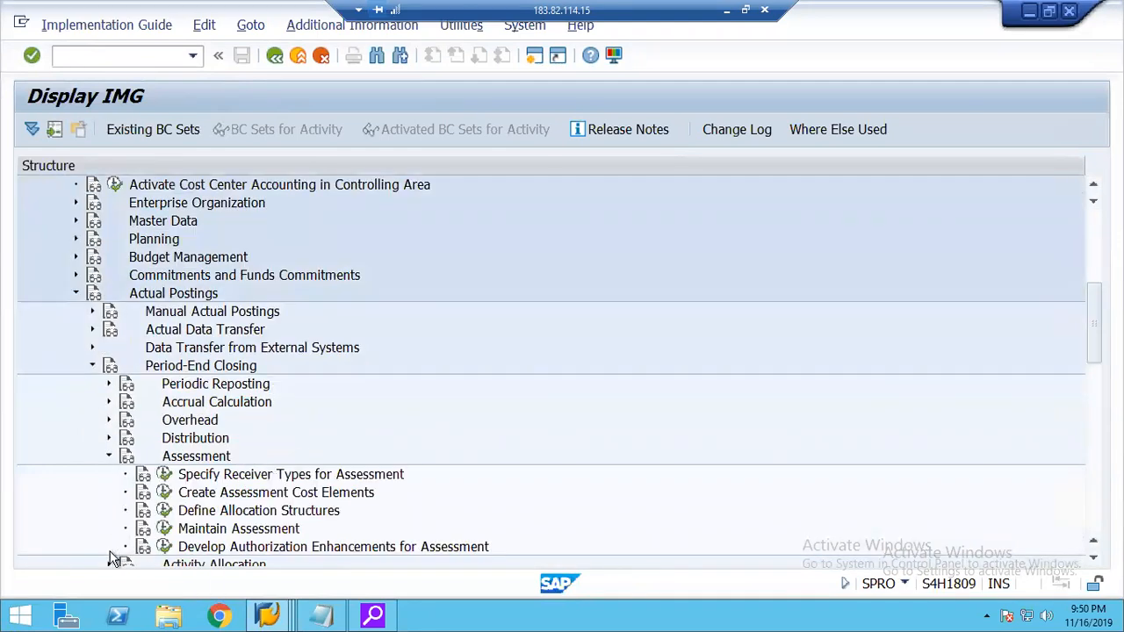
click(164, 529)
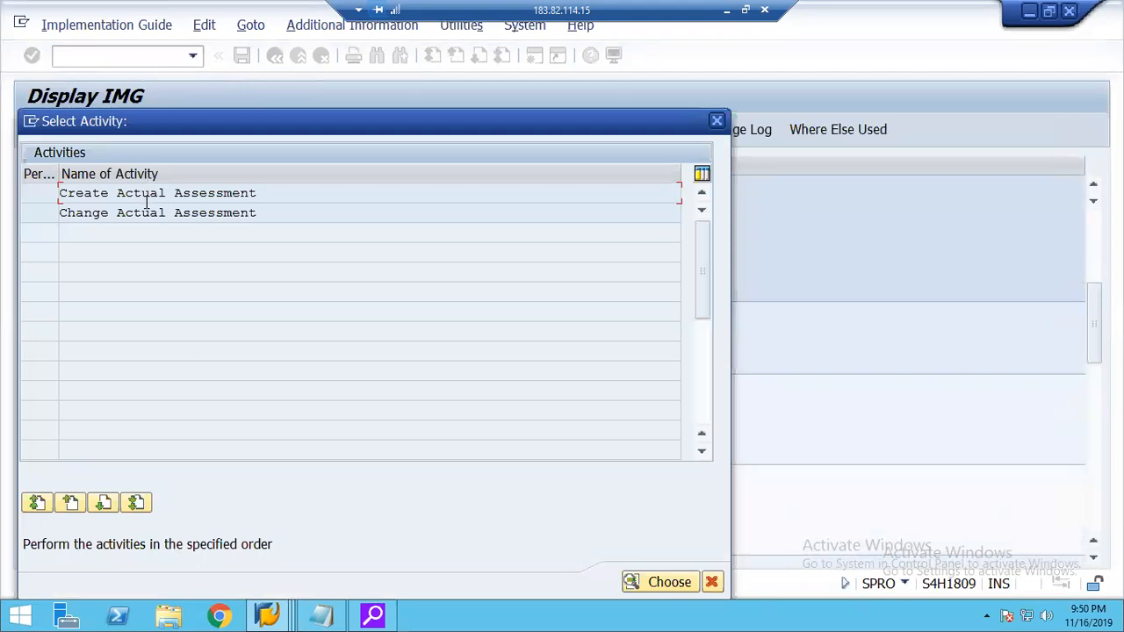
Try to create actual assessment cycle 12AS with start date 01/01/2019 in controlling area 1248, and return to the activity selection.
double_click(139, 193)
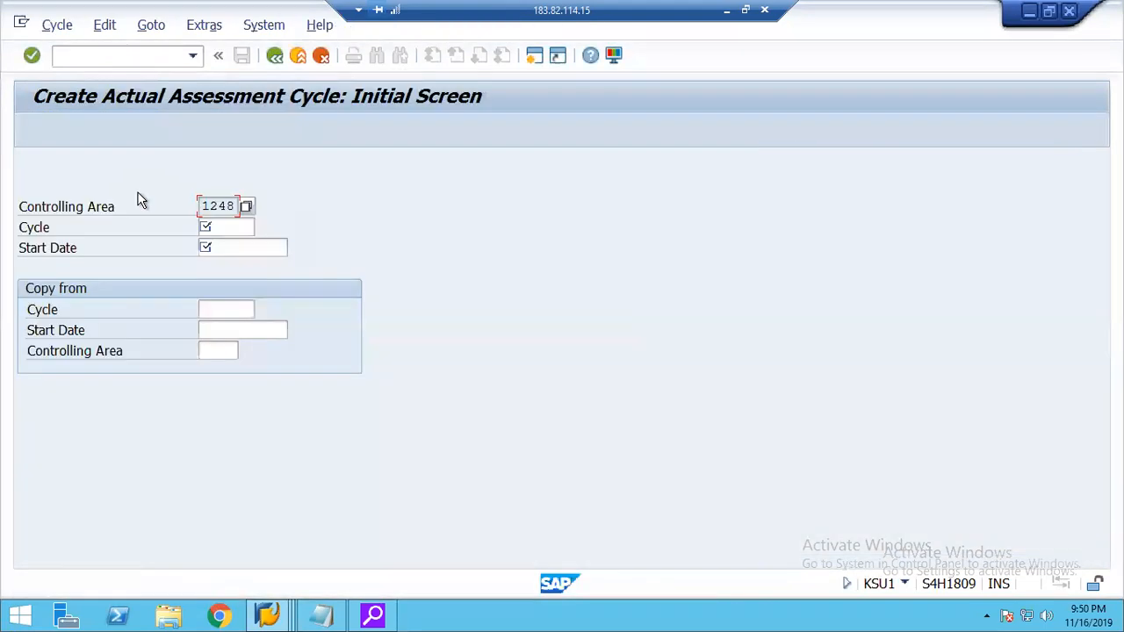
key(Return)
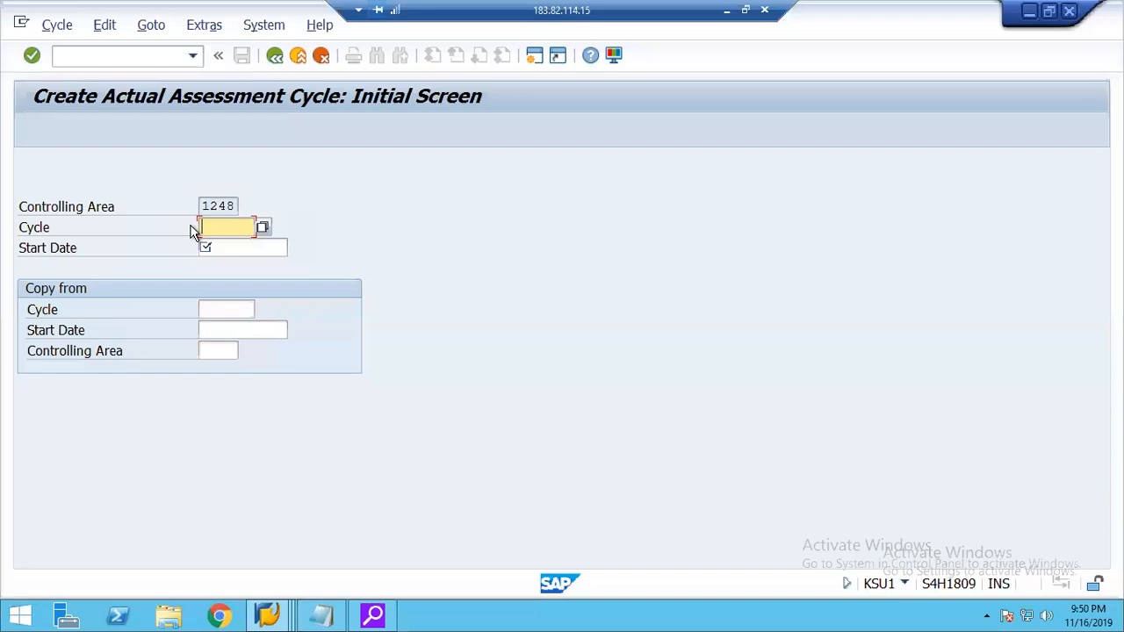
text(12AS)
key(Return)
key(Return)
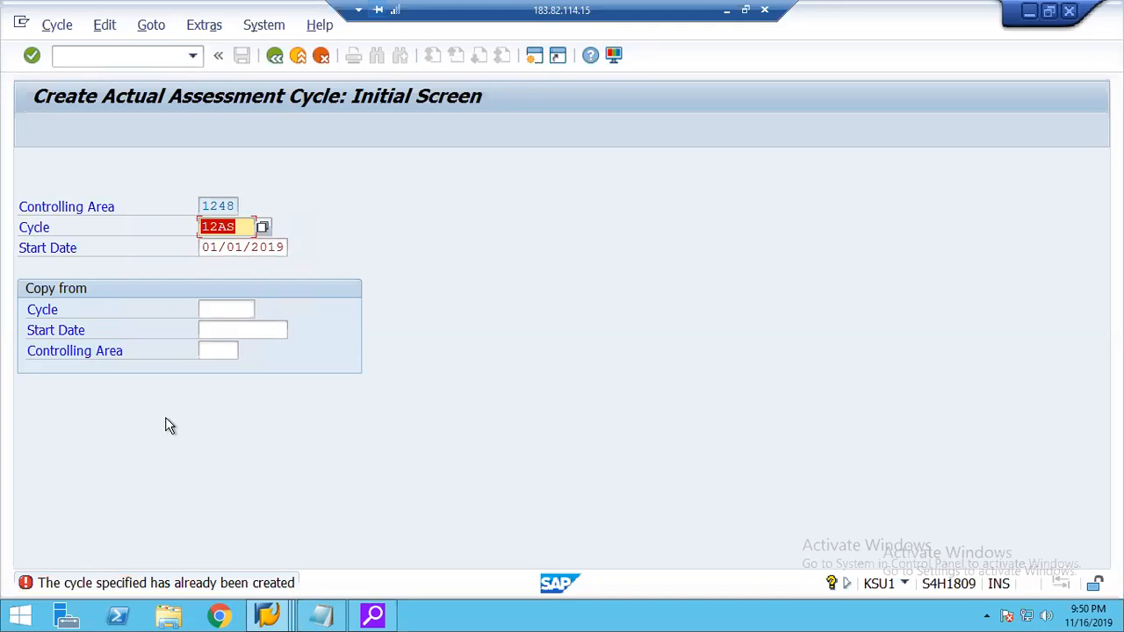
click(58, 27)
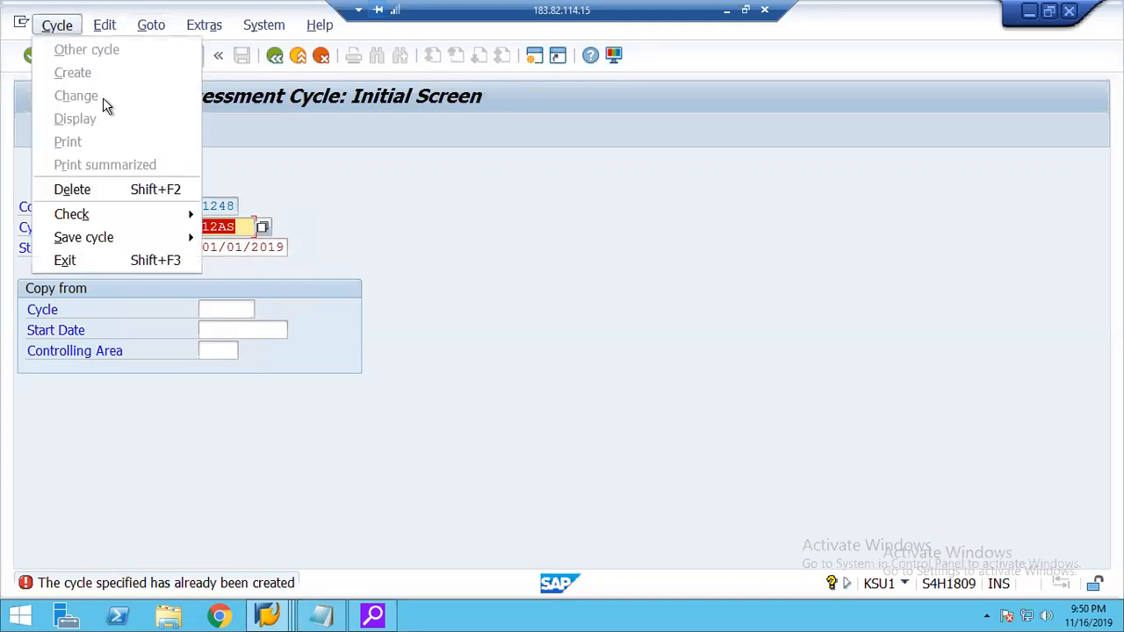
click(206, 52)
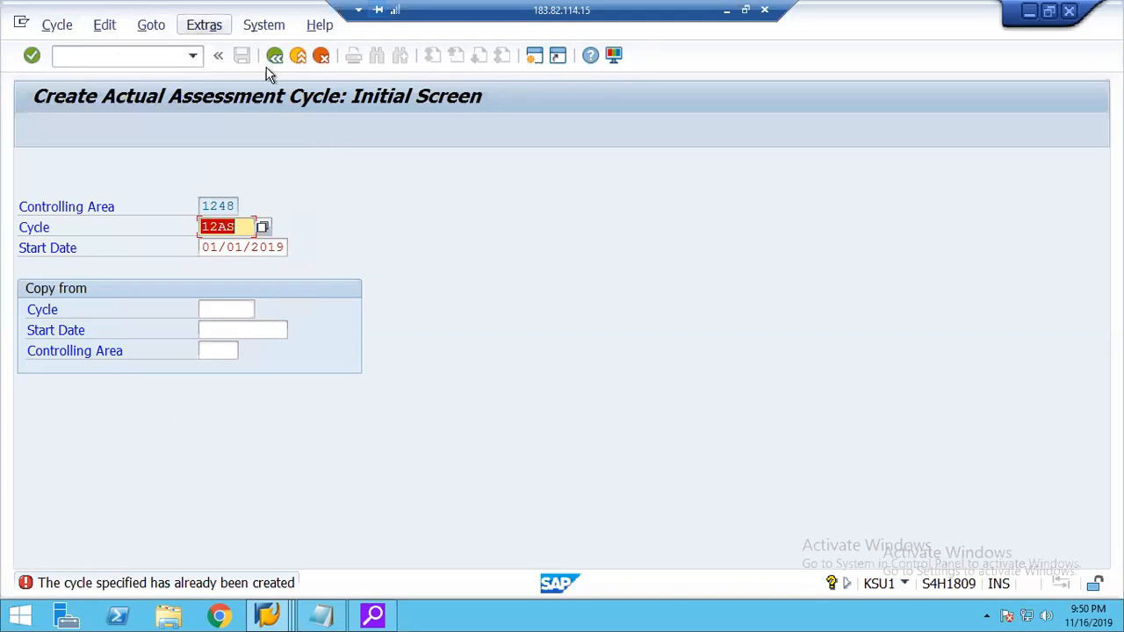
click(298, 57)
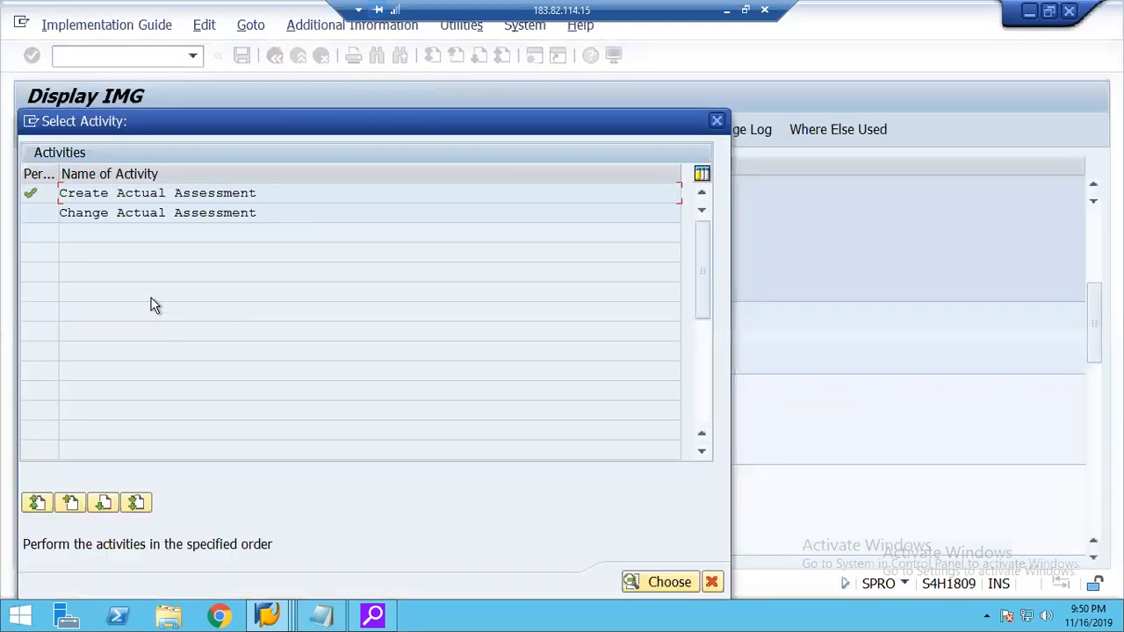
Open actual assessment cycle 12AS with start date 01/01/2019 for changing and go to its first segment.
double_click(116, 216)
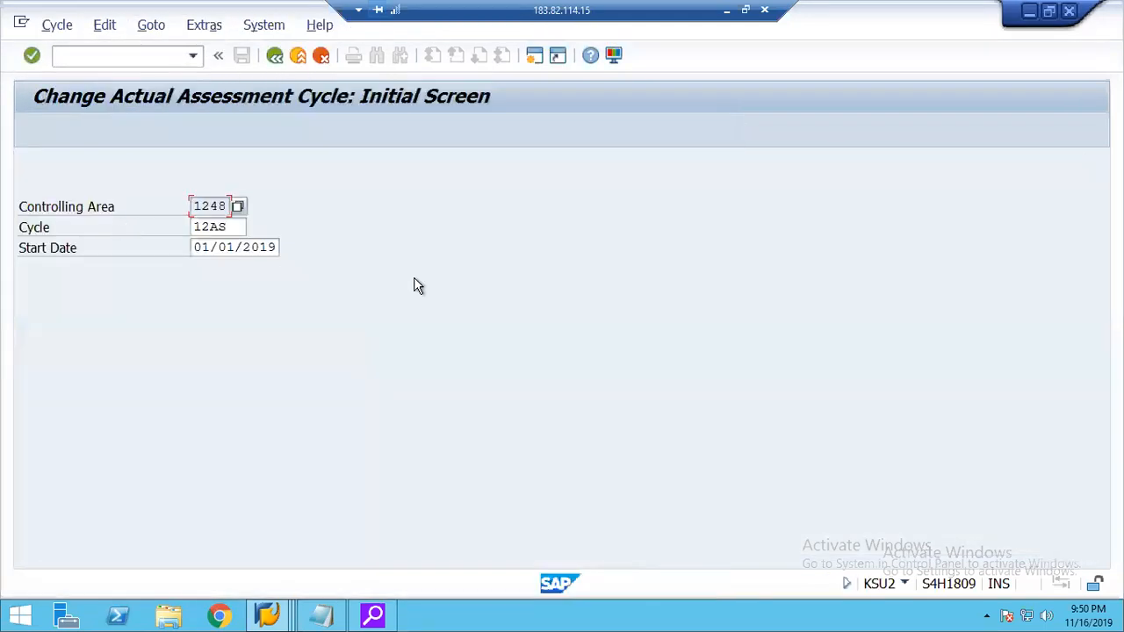
key(Return)
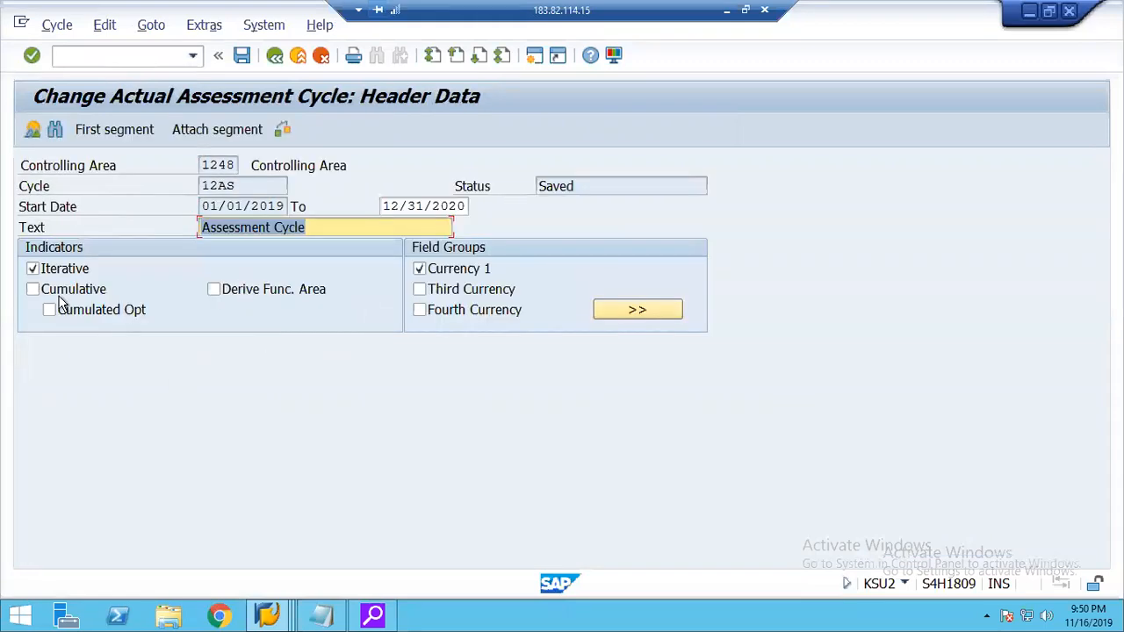
click(107, 129)
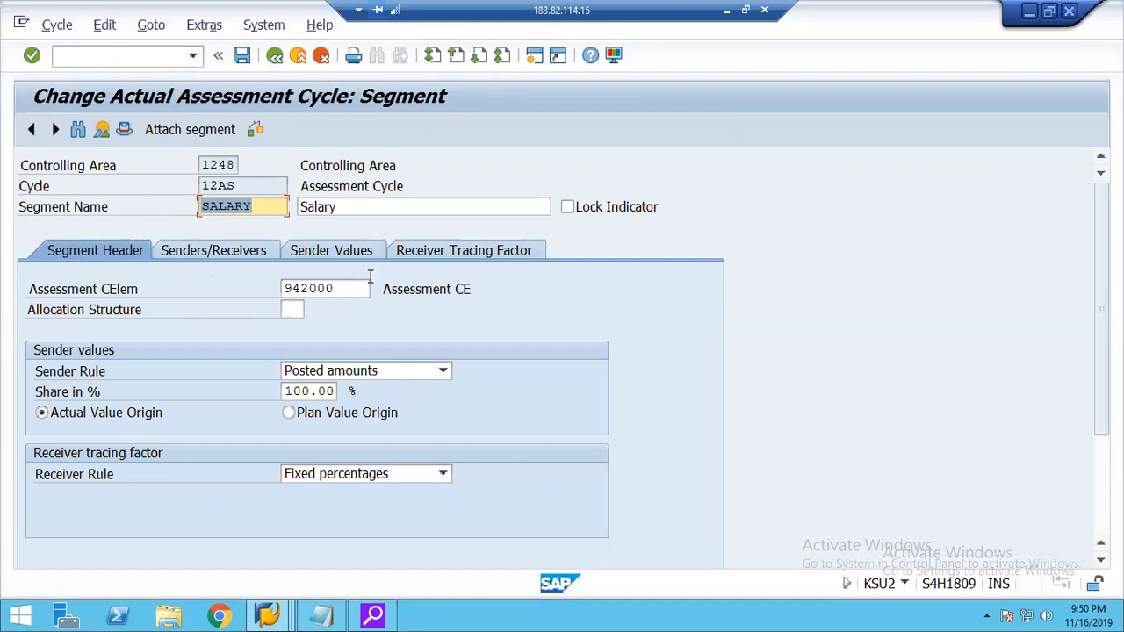
Examine the SALARY segment's sender cost center and cost element and its receiver cost center range.
click(186, 253)
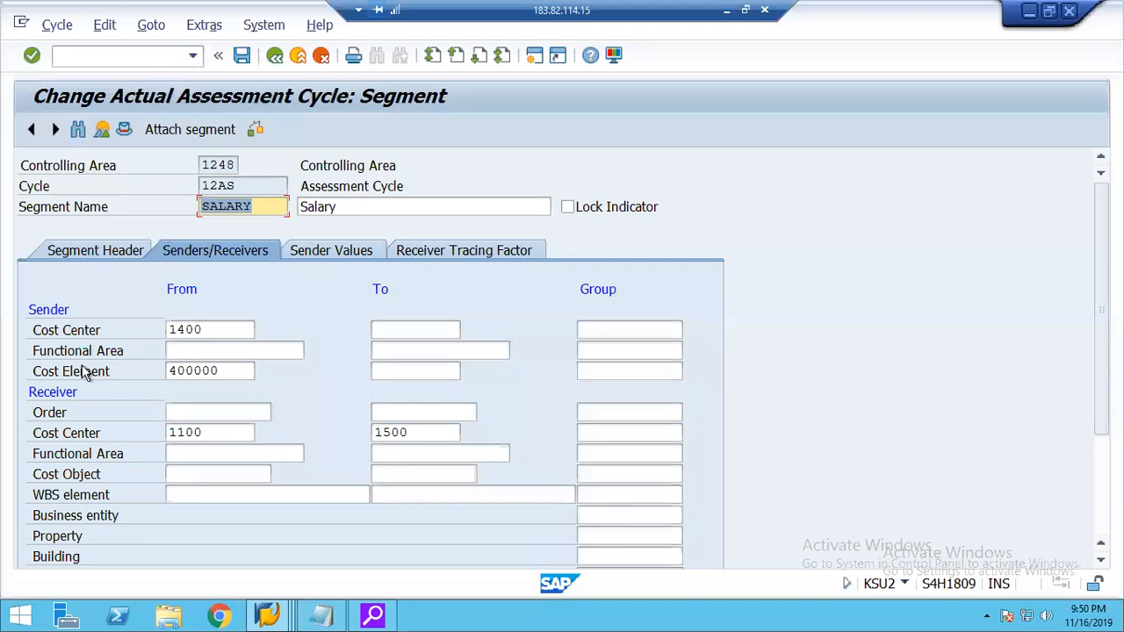
drag(221, 325, 138, 324)
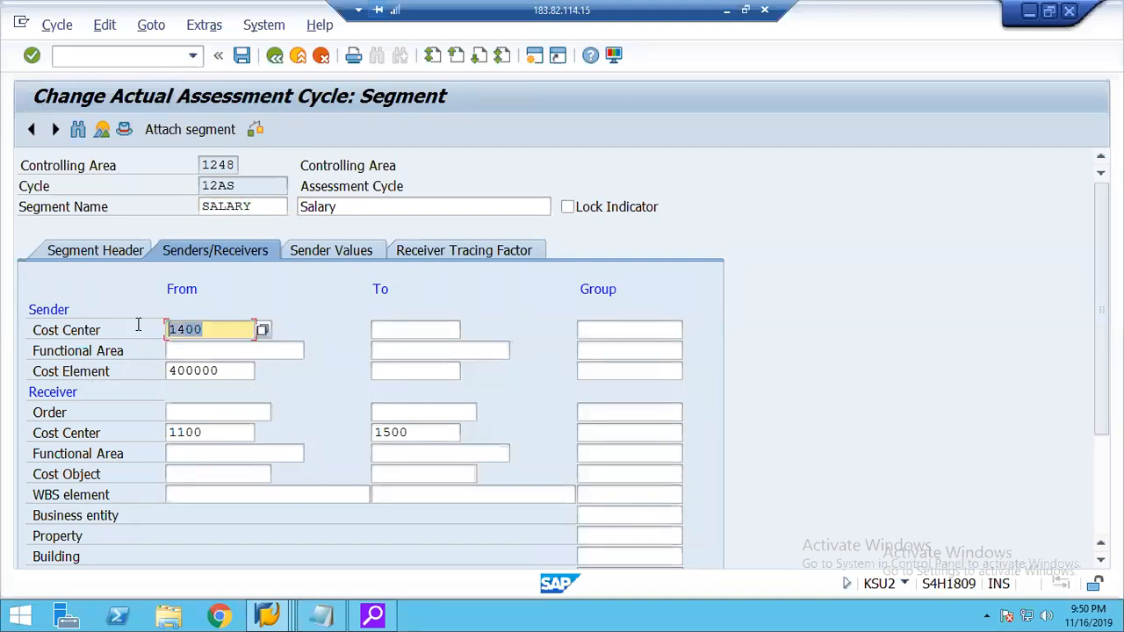
drag(251, 371, 153, 371)
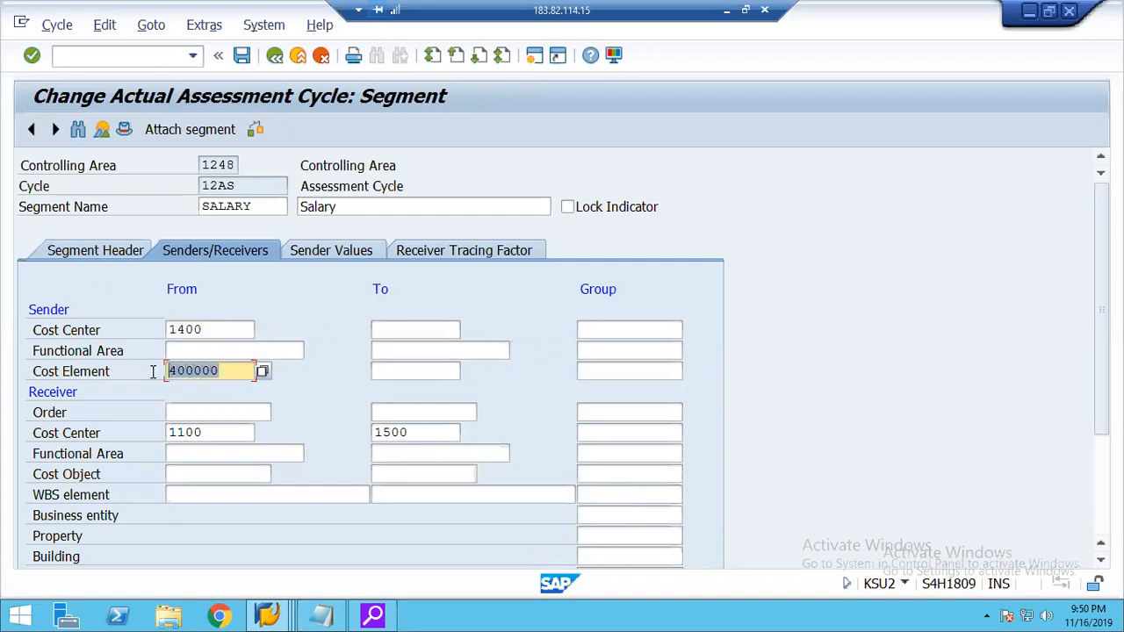
click(217, 340)
click(214, 433)
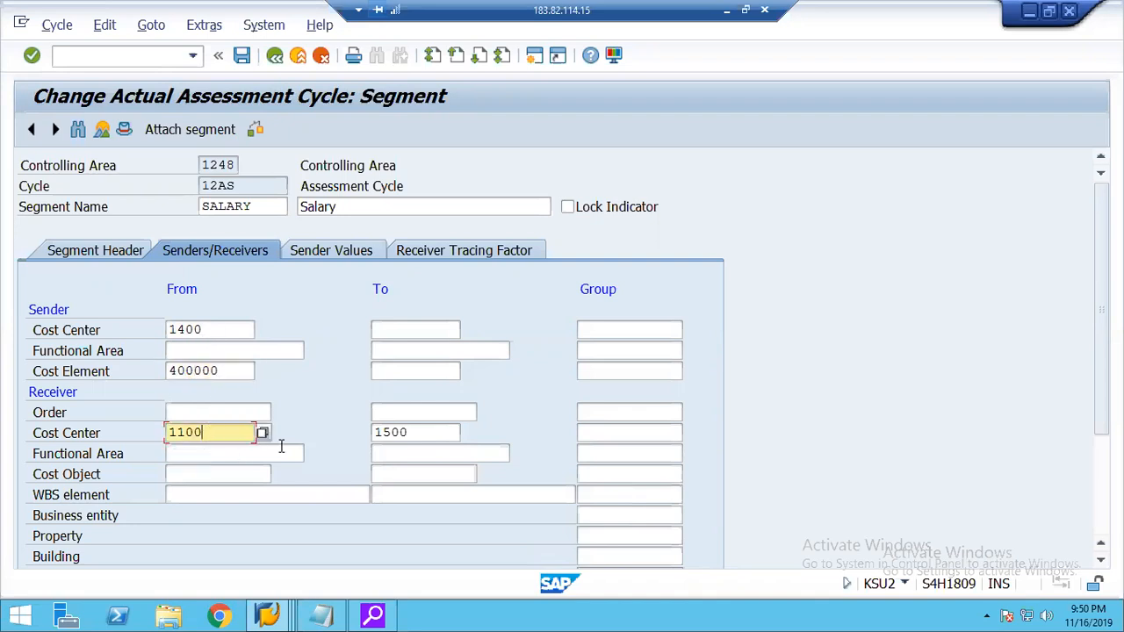
click(430, 432)
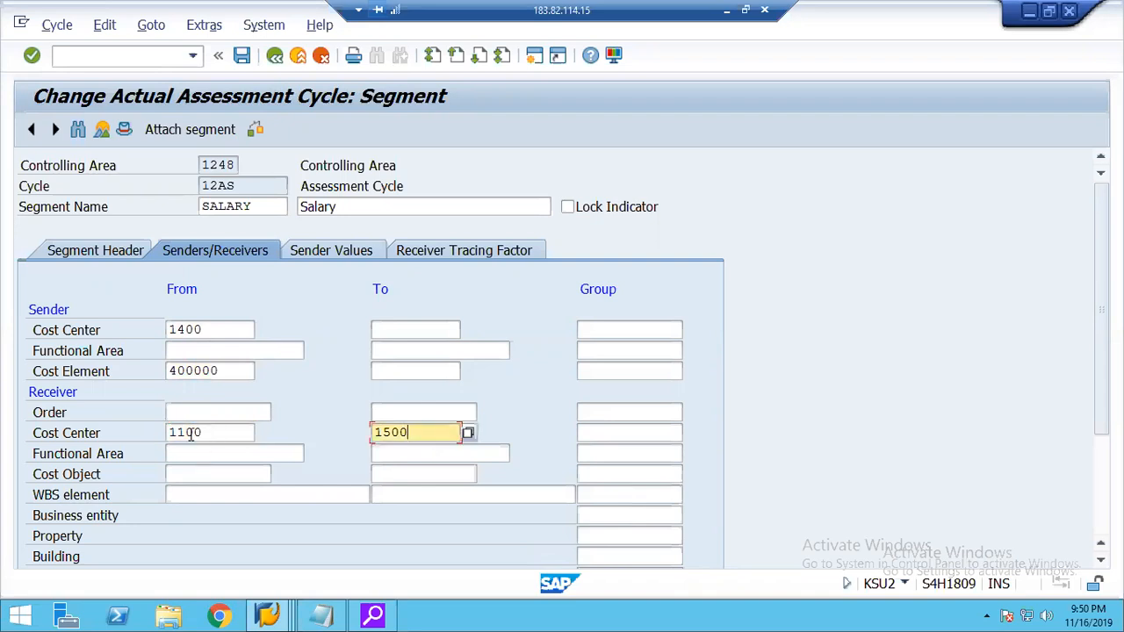
click(191, 433)
click(419, 436)
click(209, 439)
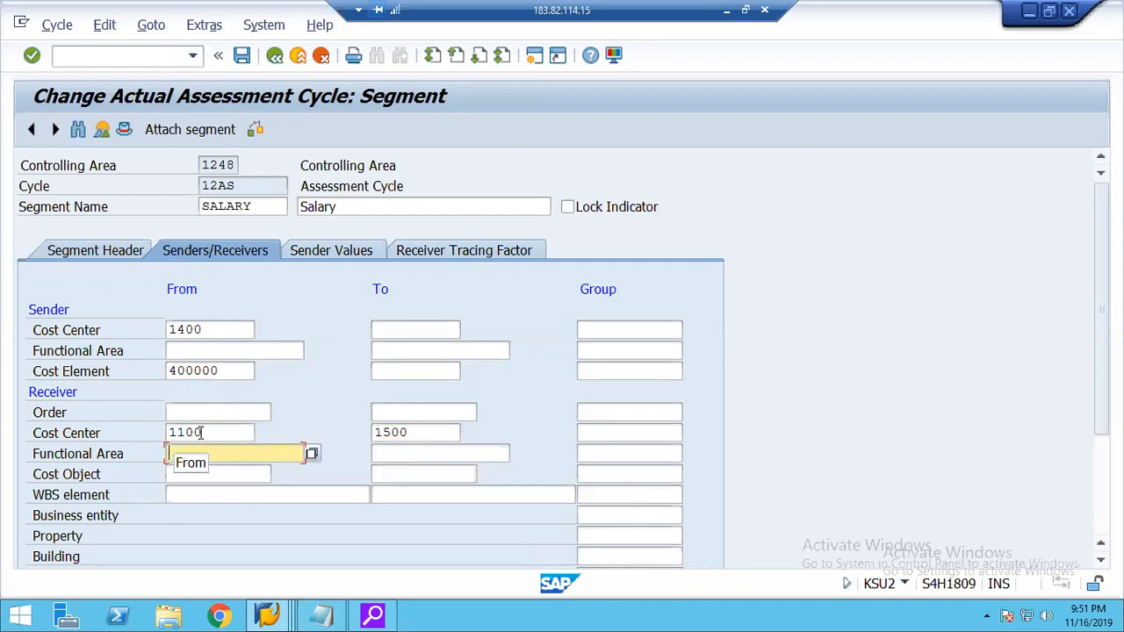
Switch to the Excel example and compare the expense and sales items in B7:B13 with the object types in E7:E13.
click(201, 432)
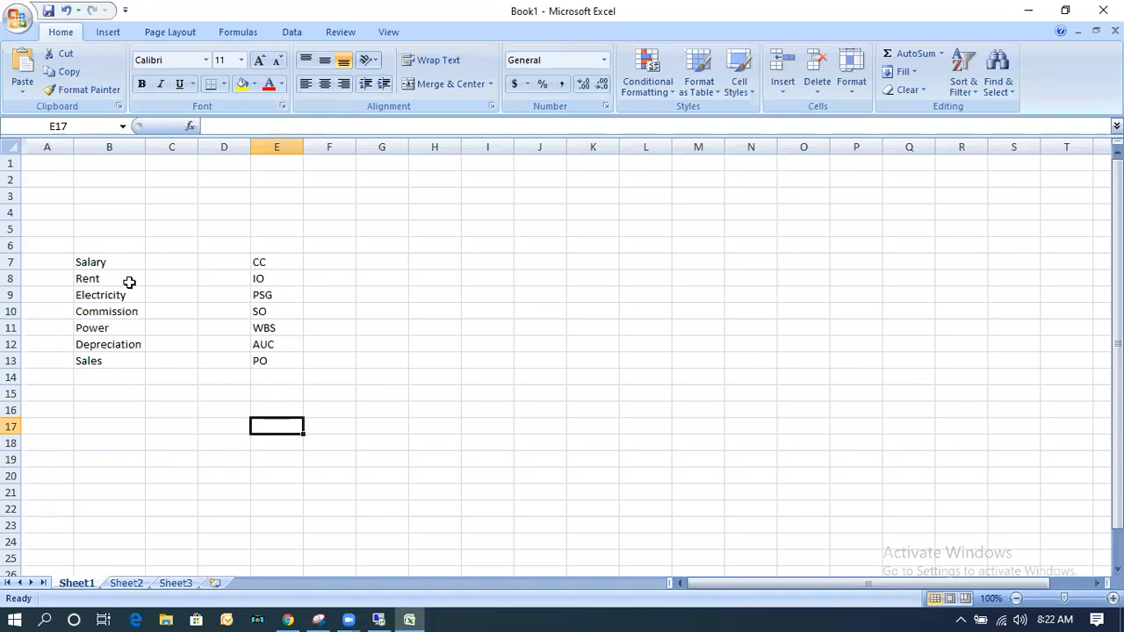
drag(102, 260, 107, 349)
drag(263, 260, 261, 350)
drag(108, 264, 107, 357)
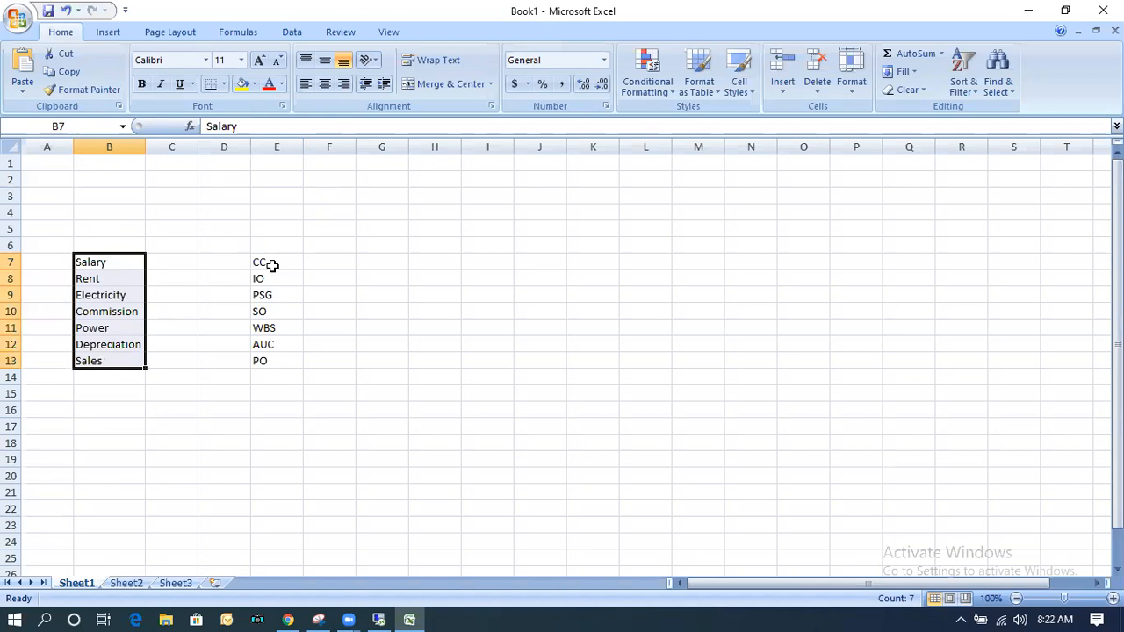
click(121, 454)
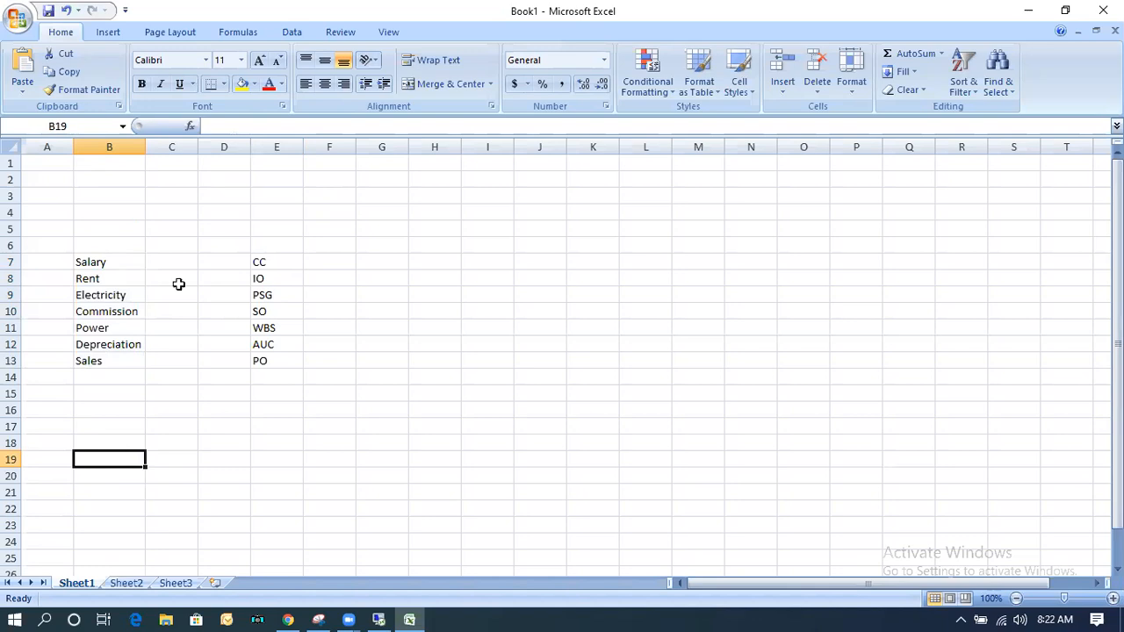
click(268, 262)
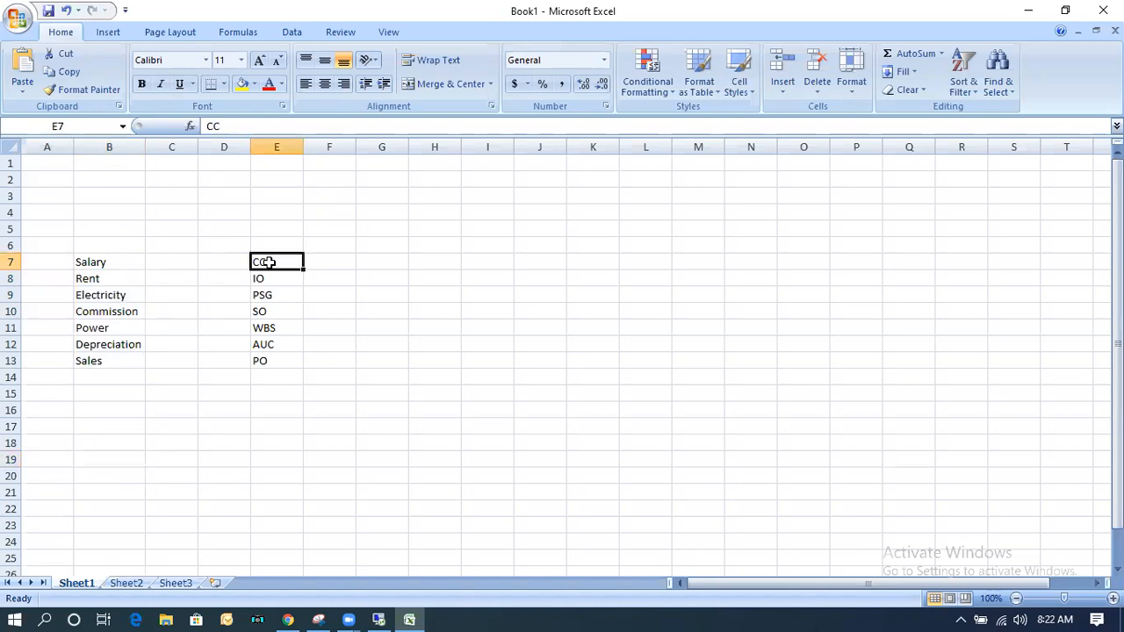
drag(95, 259, 106, 359)
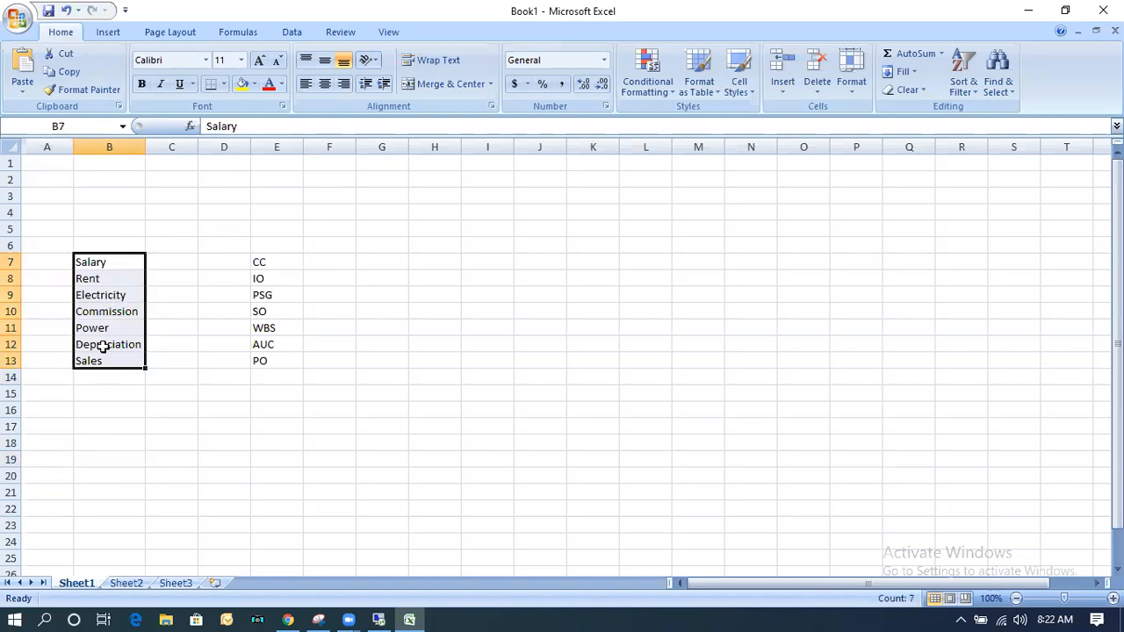
click(272, 260)
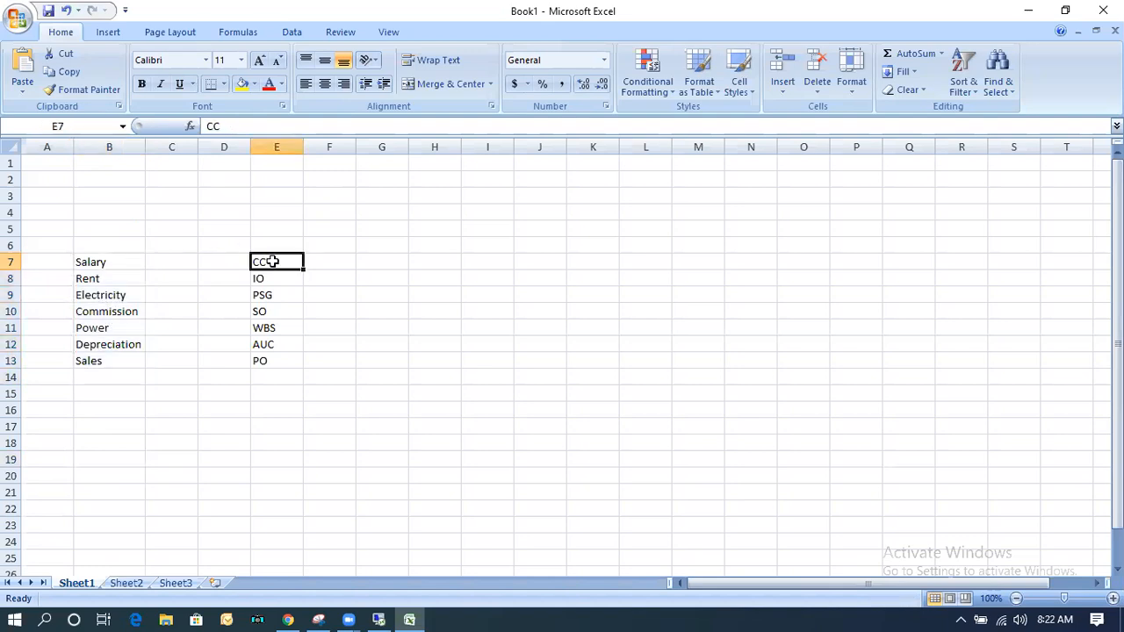
drag(103, 261, 108, 344)
click(105, 361)
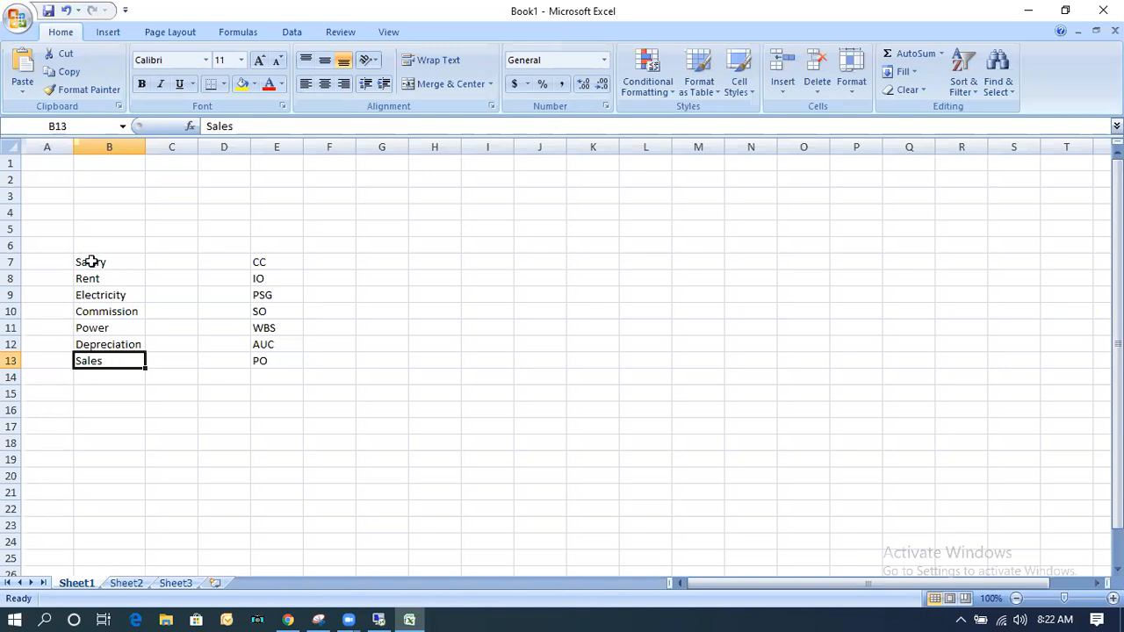
Review Salary, Rent and Power one by one against the cost center entry CC in the Excel example.
click(102, 263)
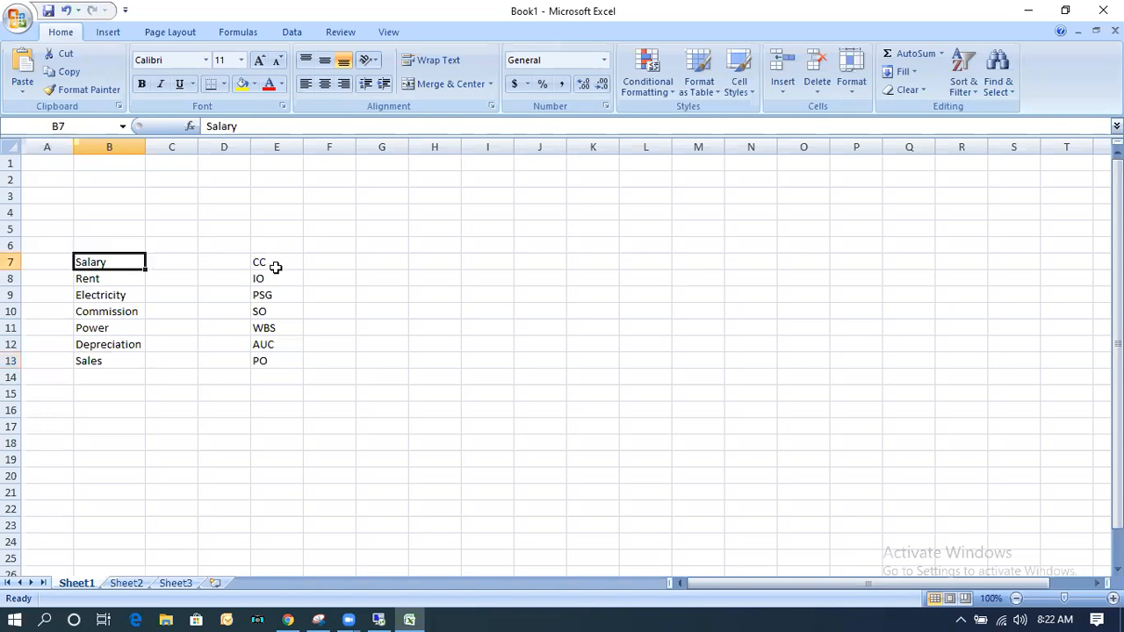
click(276, 267)
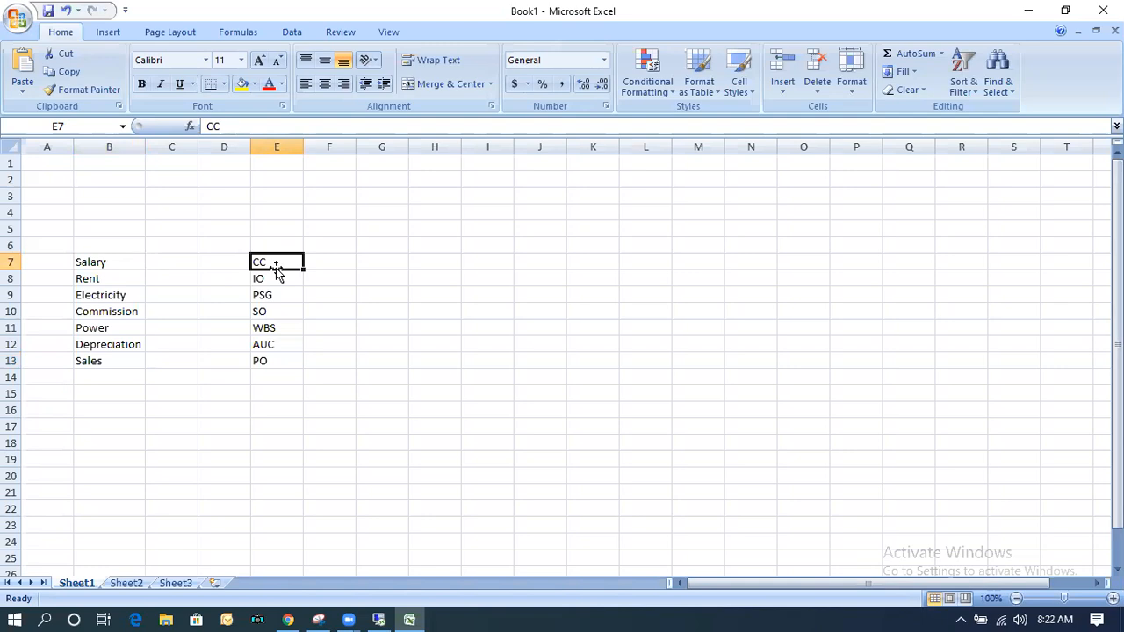
click(105, 259)
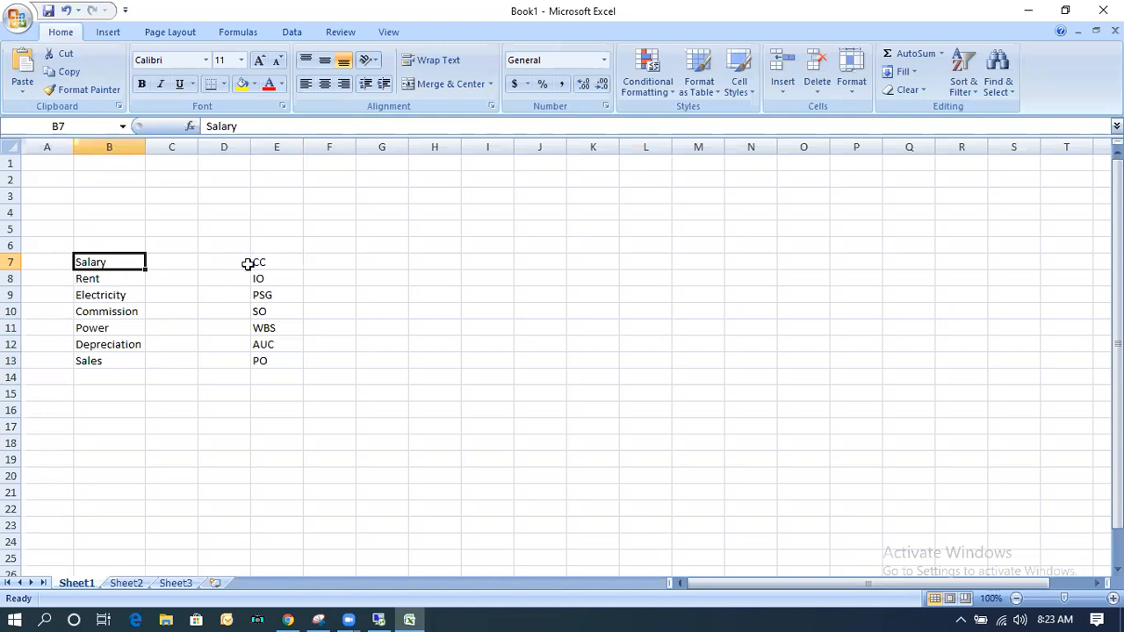
click(280, 263)
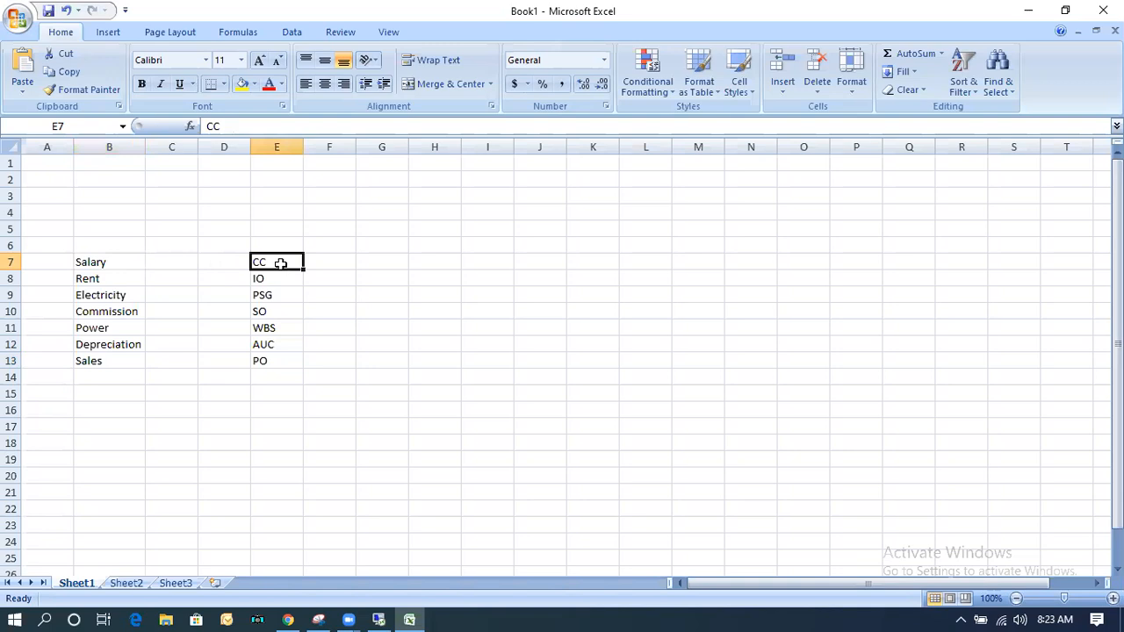
click(91, 279)
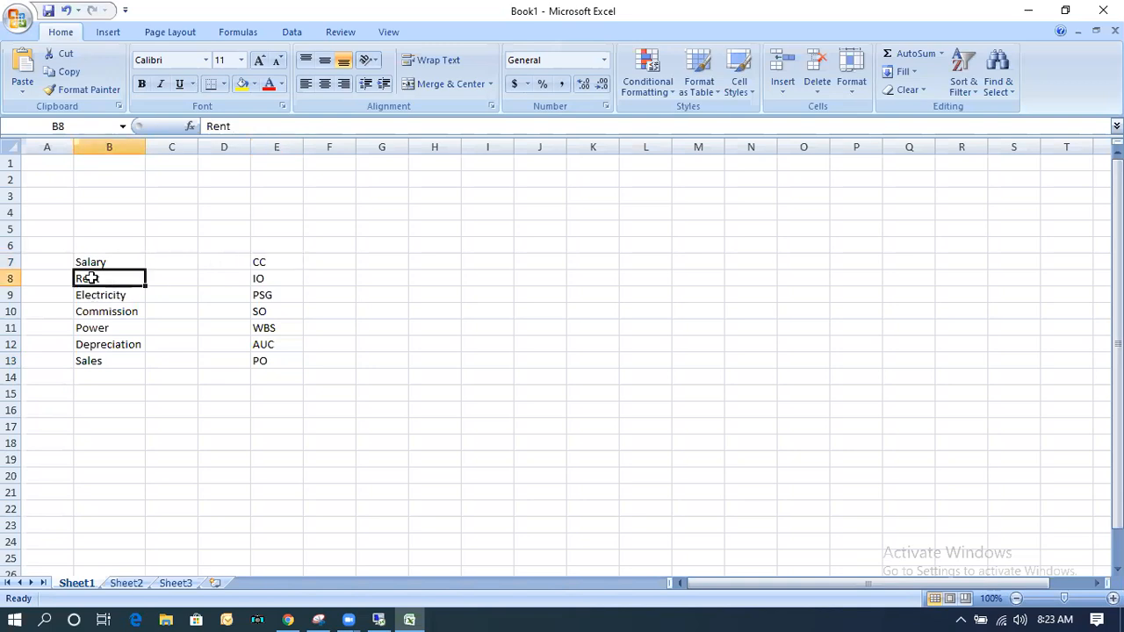
click(272, 260)
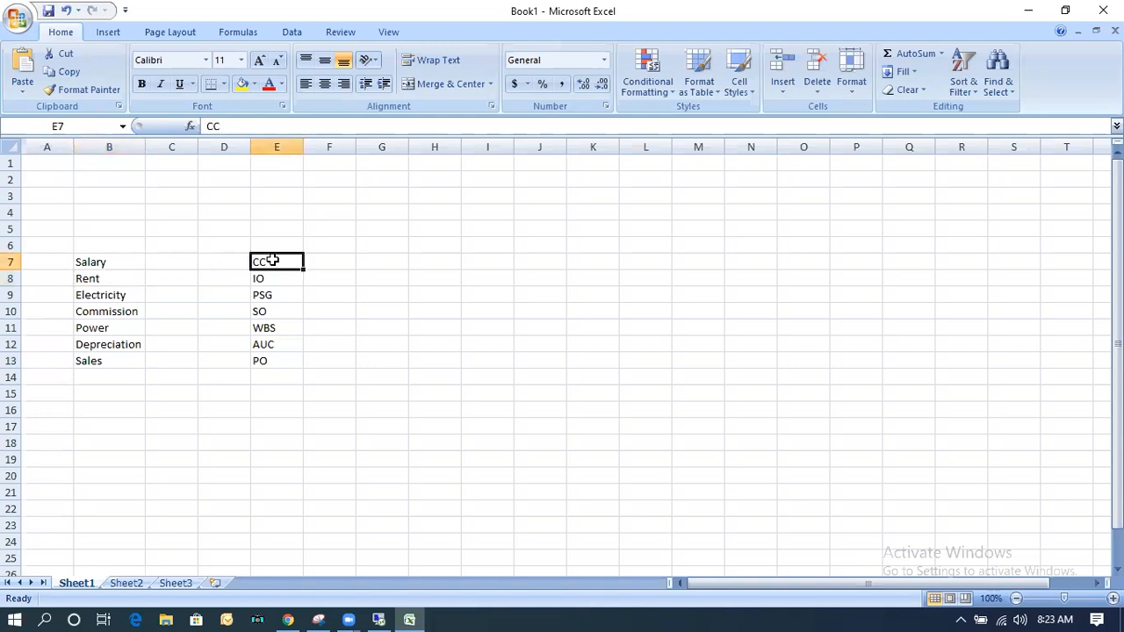
click(105, 328)
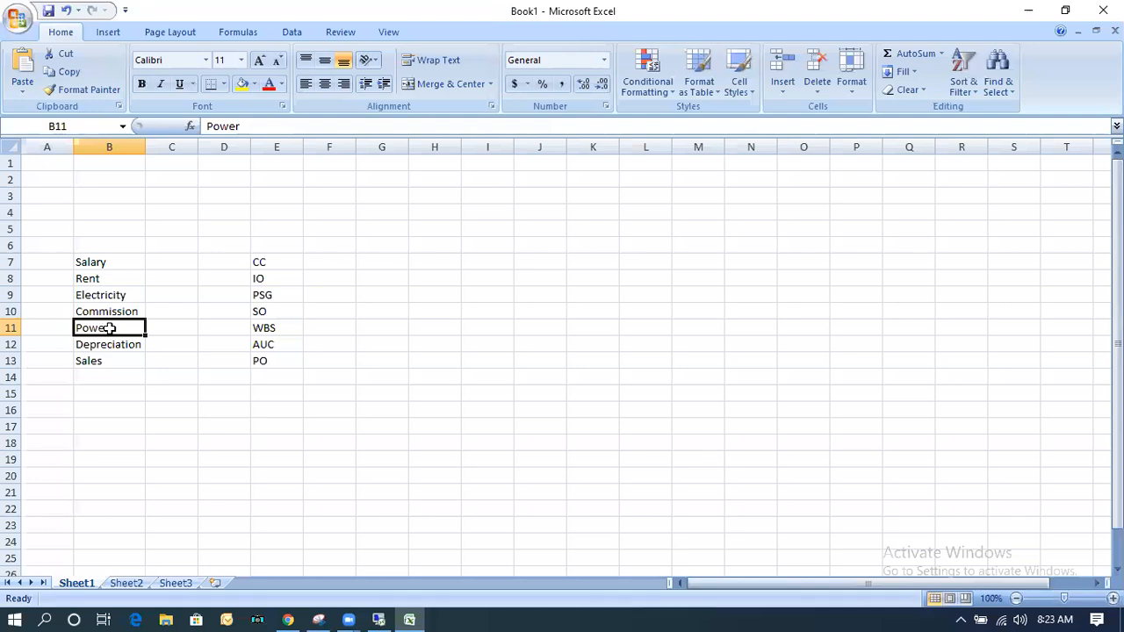
click(266, 262)
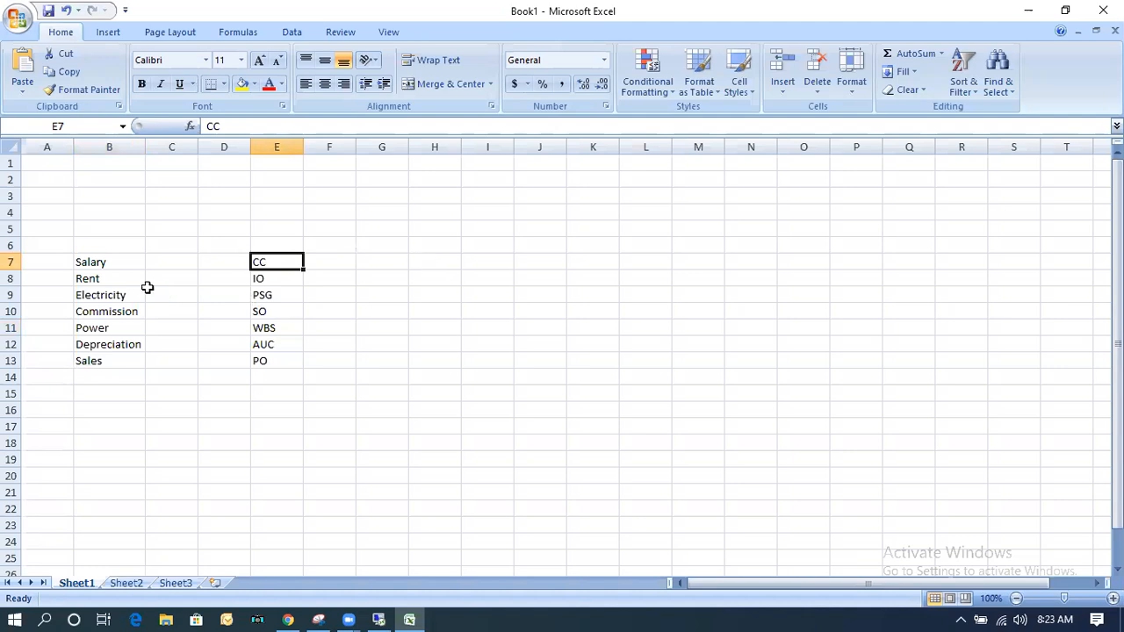
Examine how the whole item list and its single entries, such as Electricity and Depreciation, relate to the receiver types from CC to PO.
drag(108, 261, 107, 360)
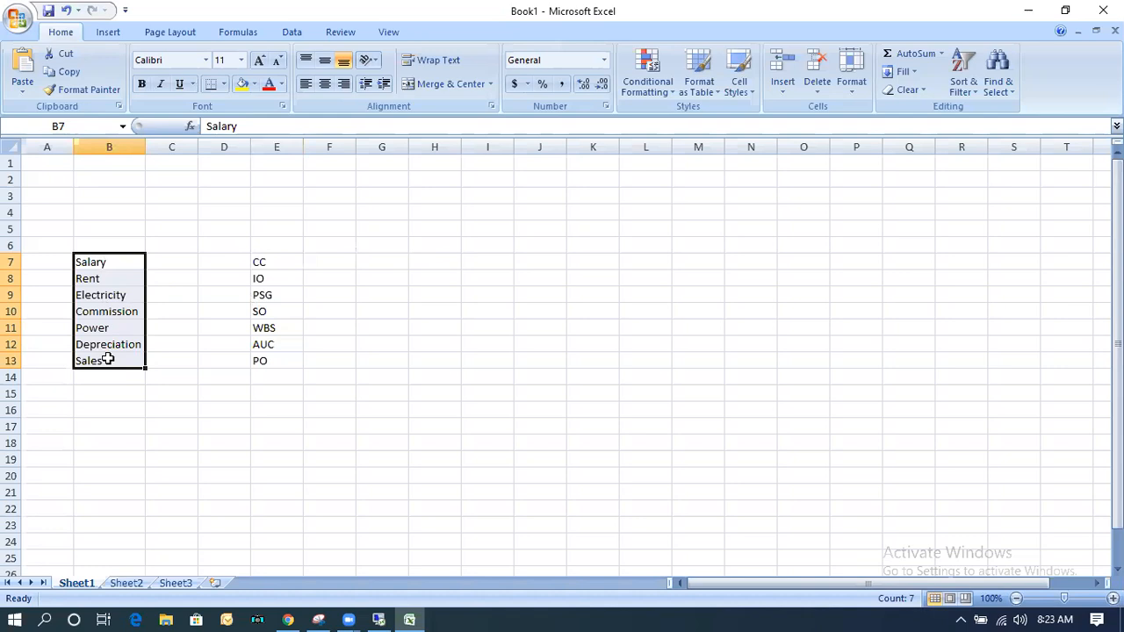
drag(264, 260, 262, 359)
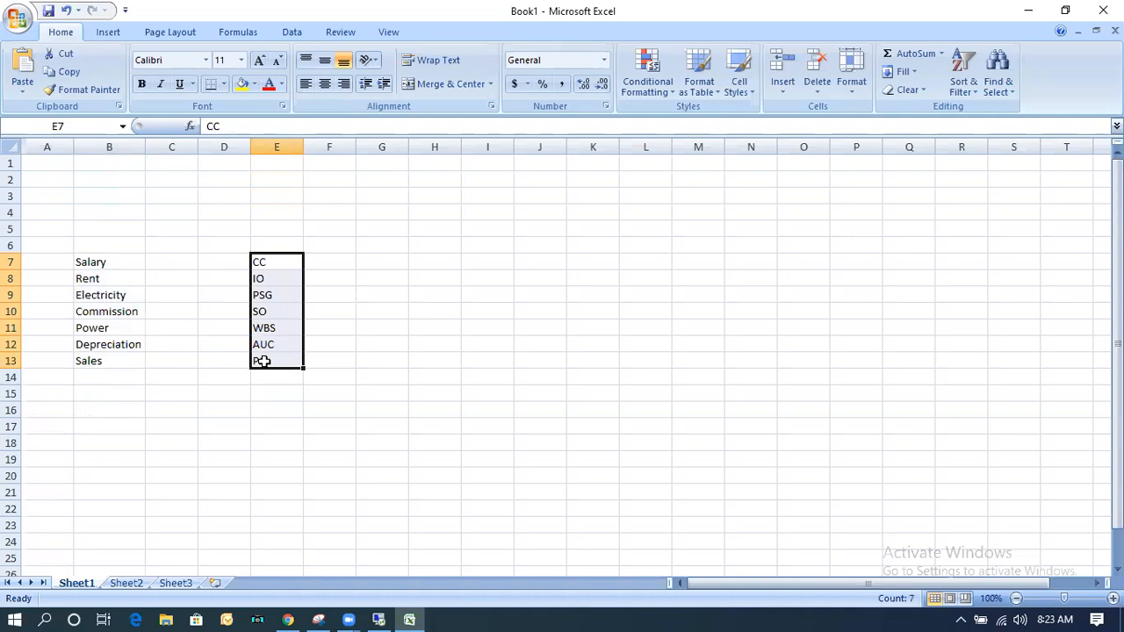
click(110, 262)
drag(109, 279, 105, 361)
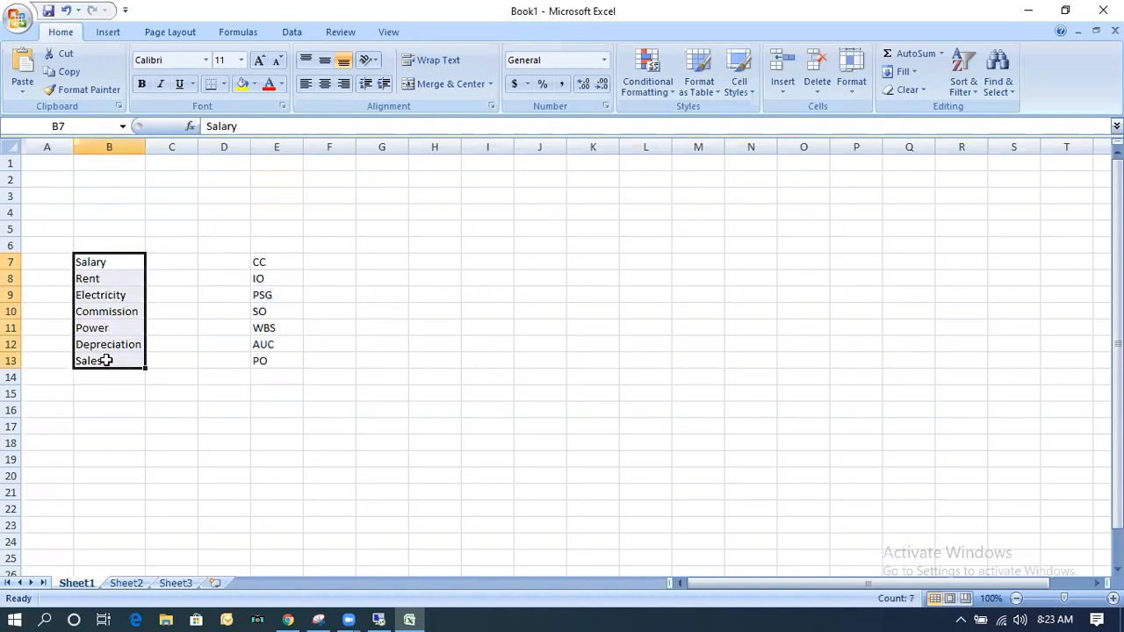
click(95, 262)
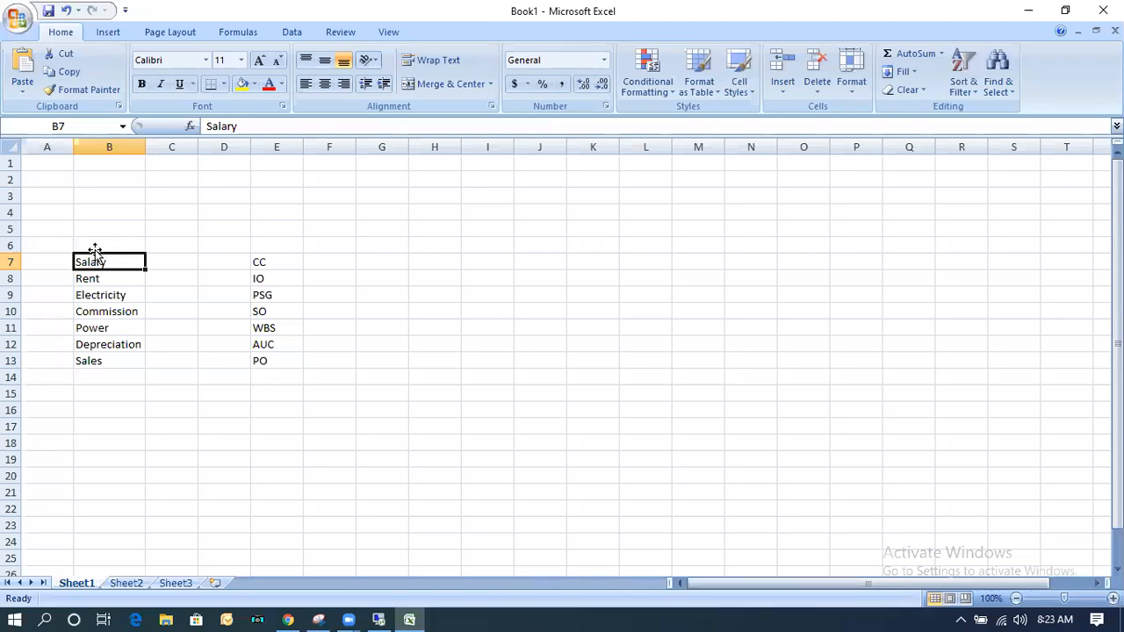
click(278, 260)
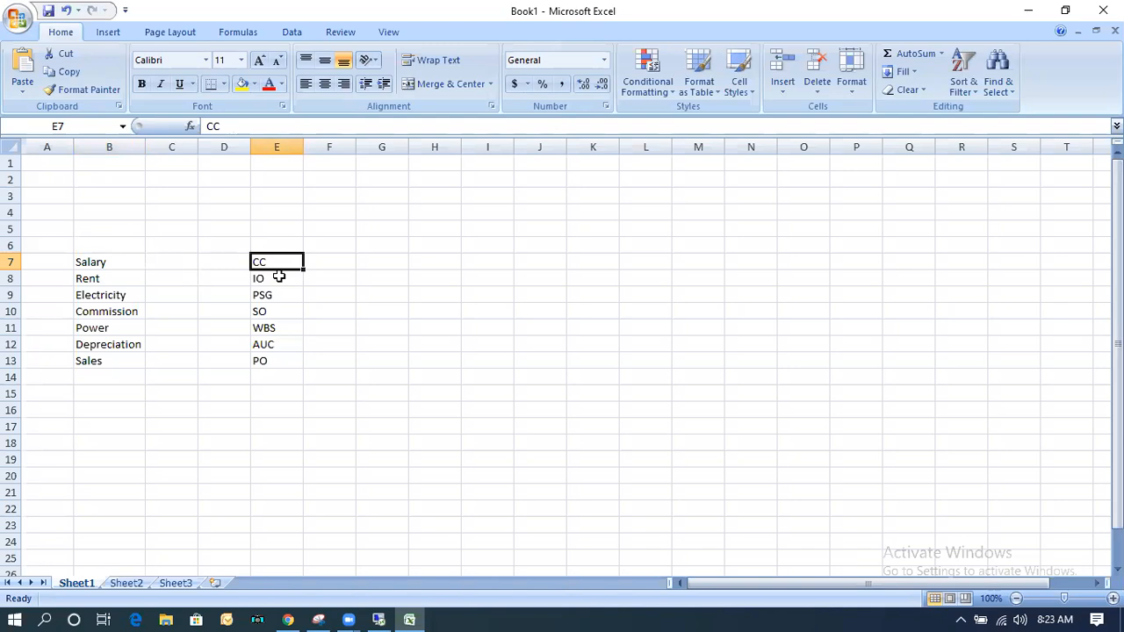
click(95, 260)
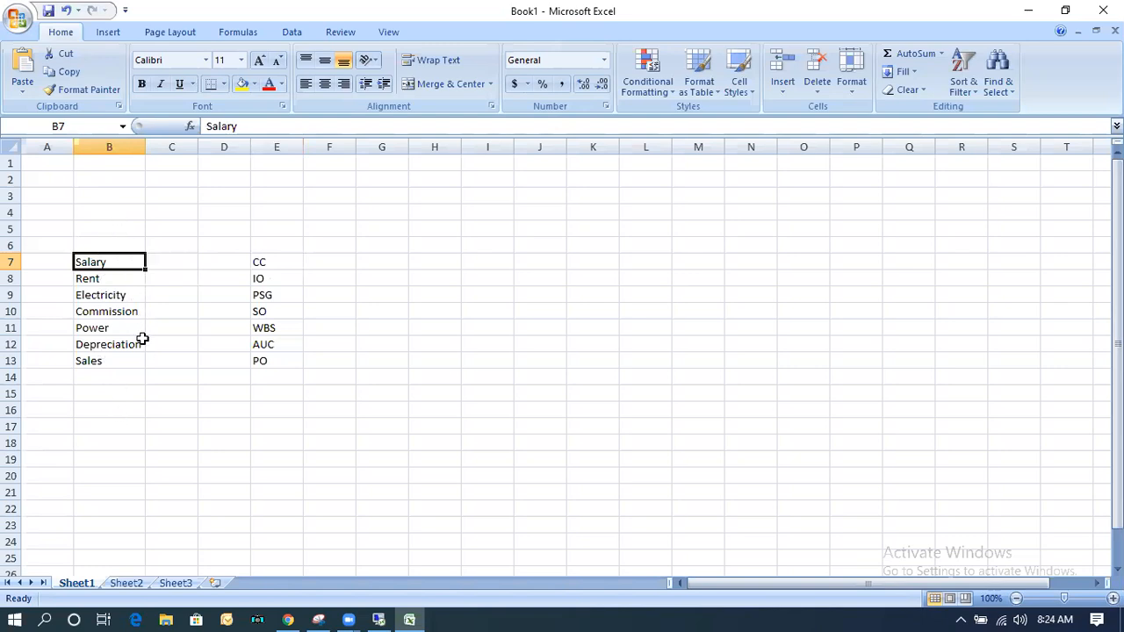
drag(205, 279, 263, 366)
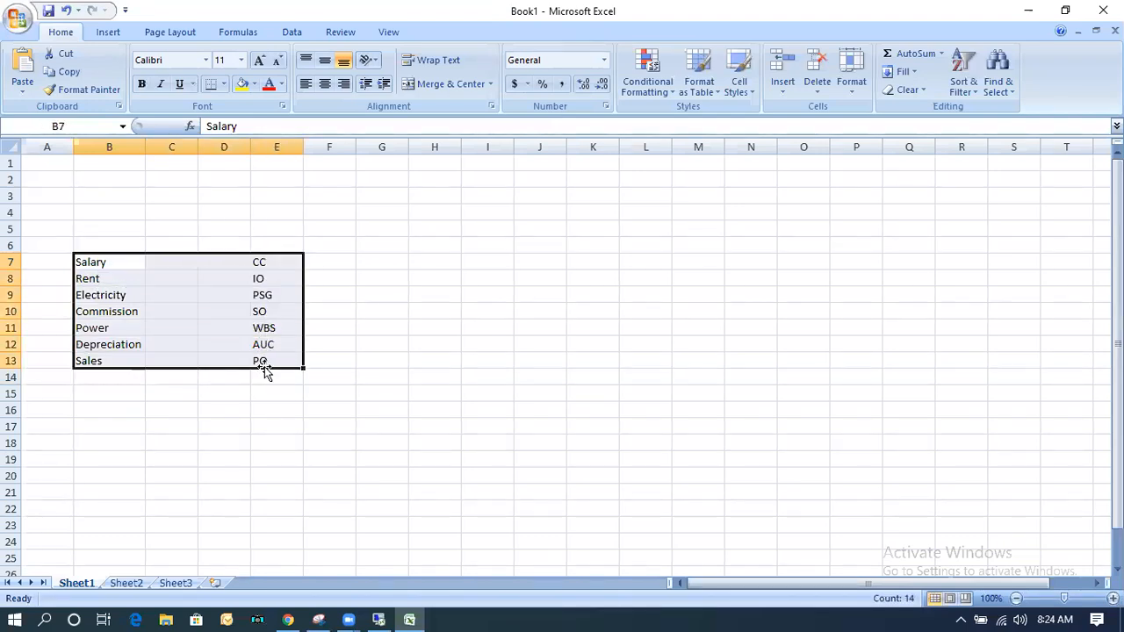
click(265, 263)
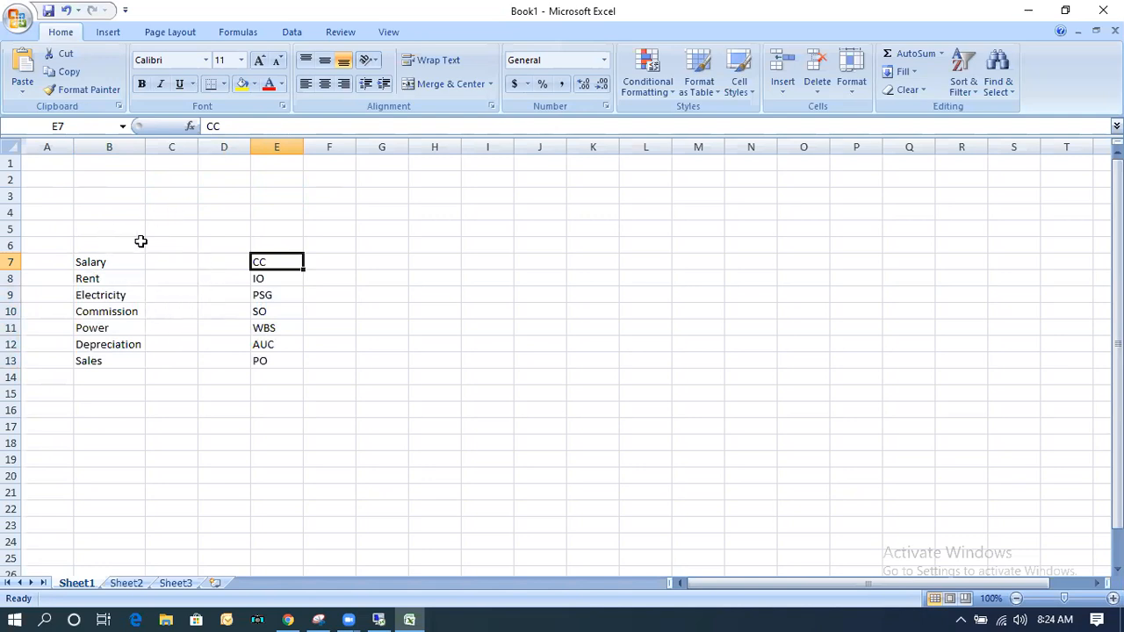
click(100, 262)
click(101, 290)
click(108, 327)
click(104, 343)
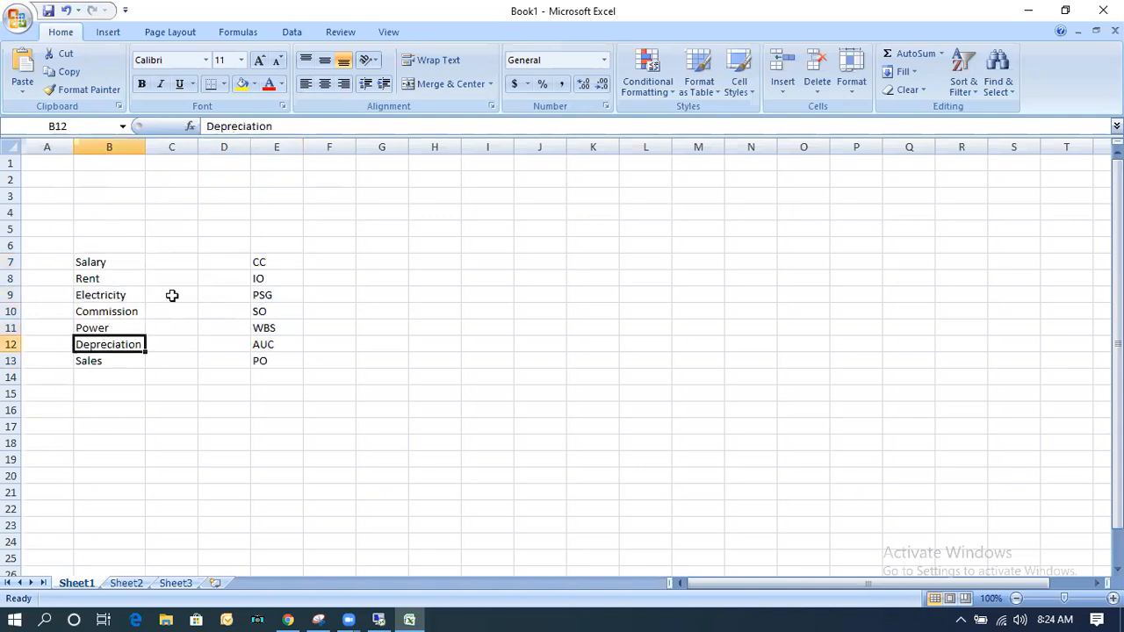
click(270, 247)
click(272, 262)
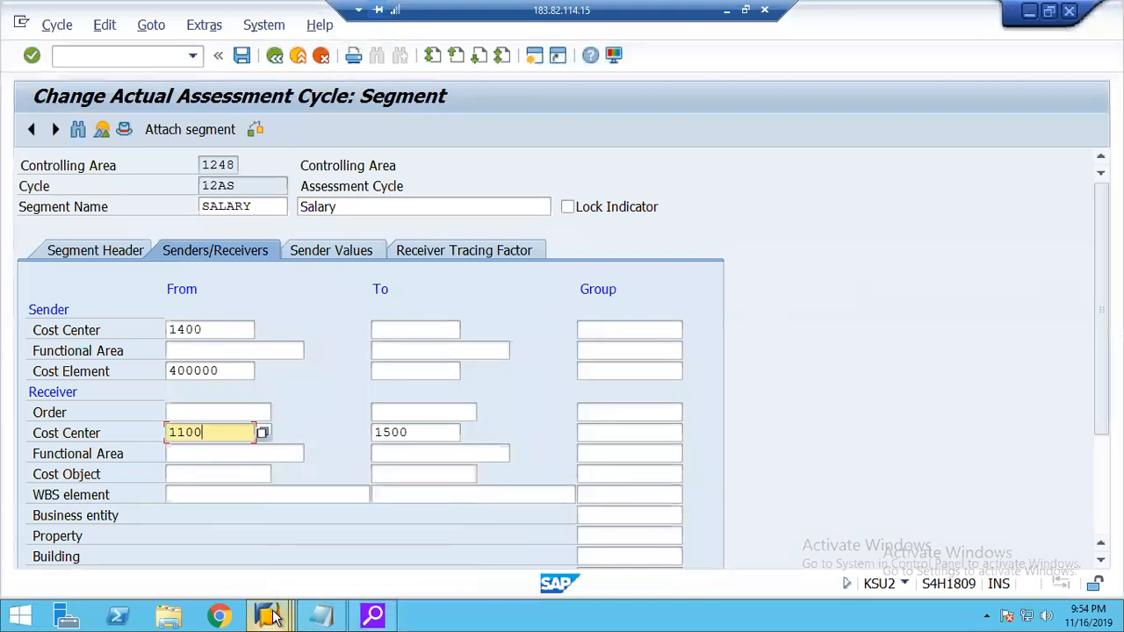
Switch to the SAP allocation structure window and add assignments 10 Expenses and 20 Revenues to allocation structure 20.
mouse_move(273, 617)
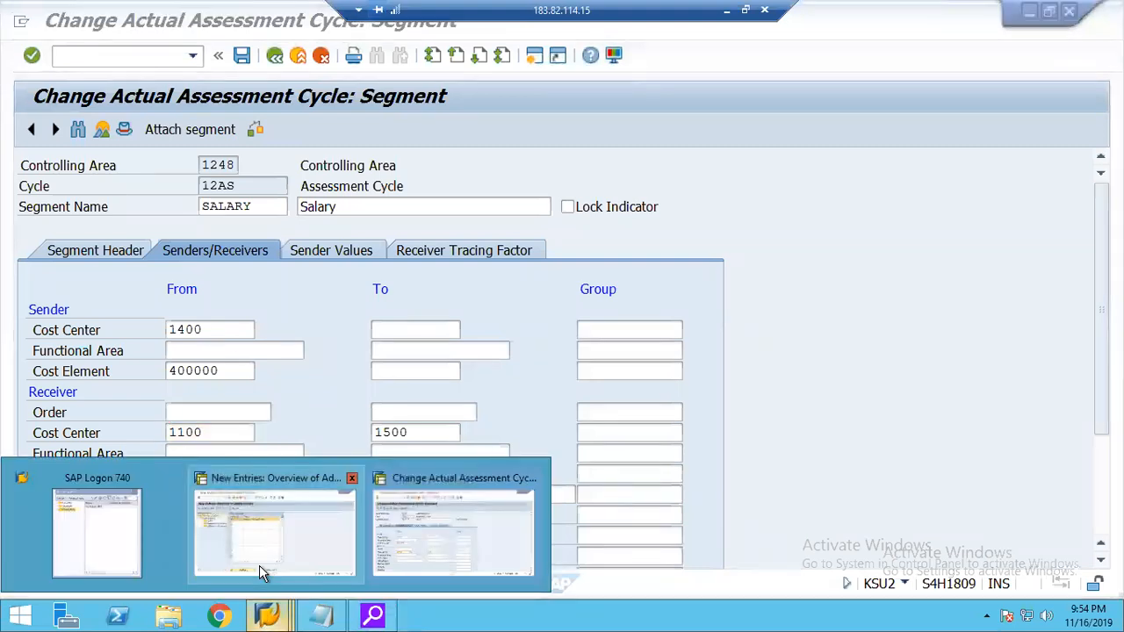
click(260, 572)
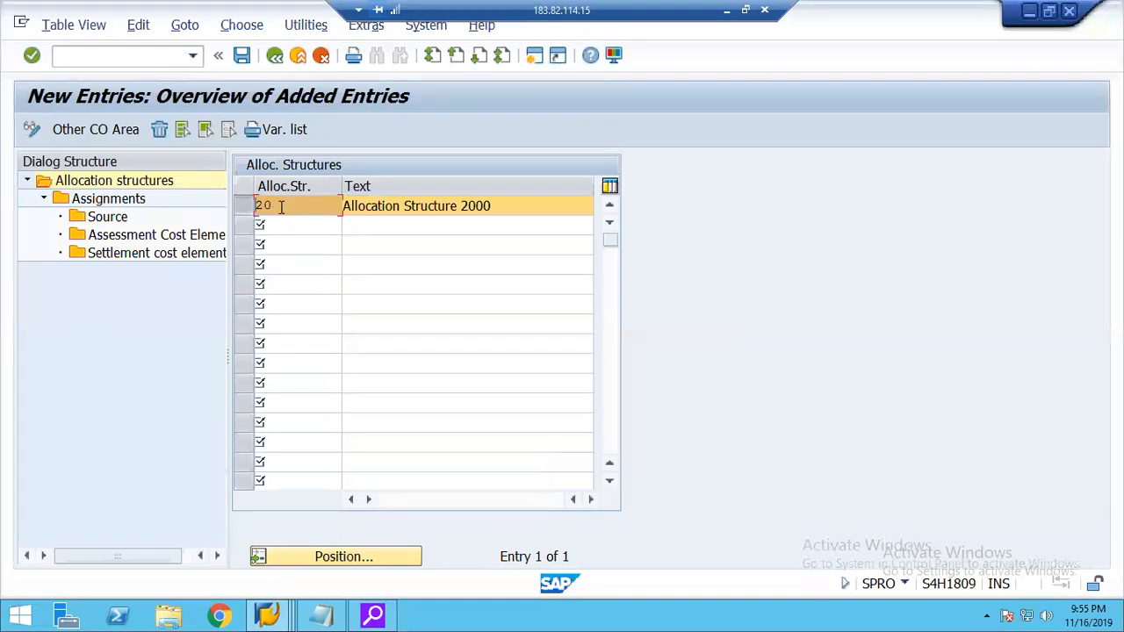
double_click(109, 199)
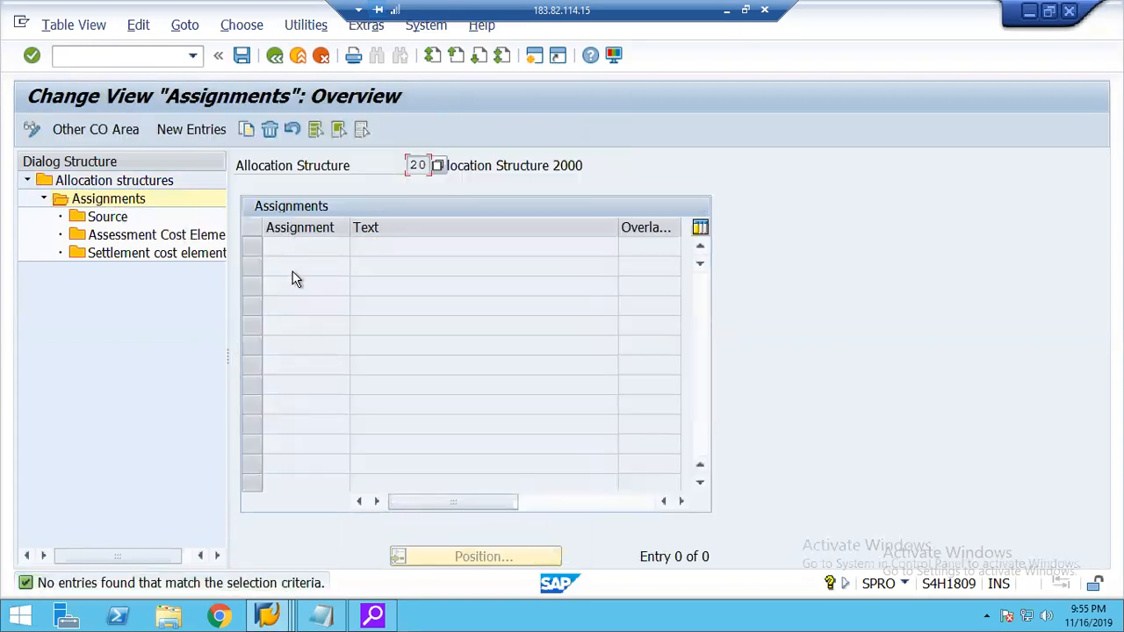
click(191, 131)
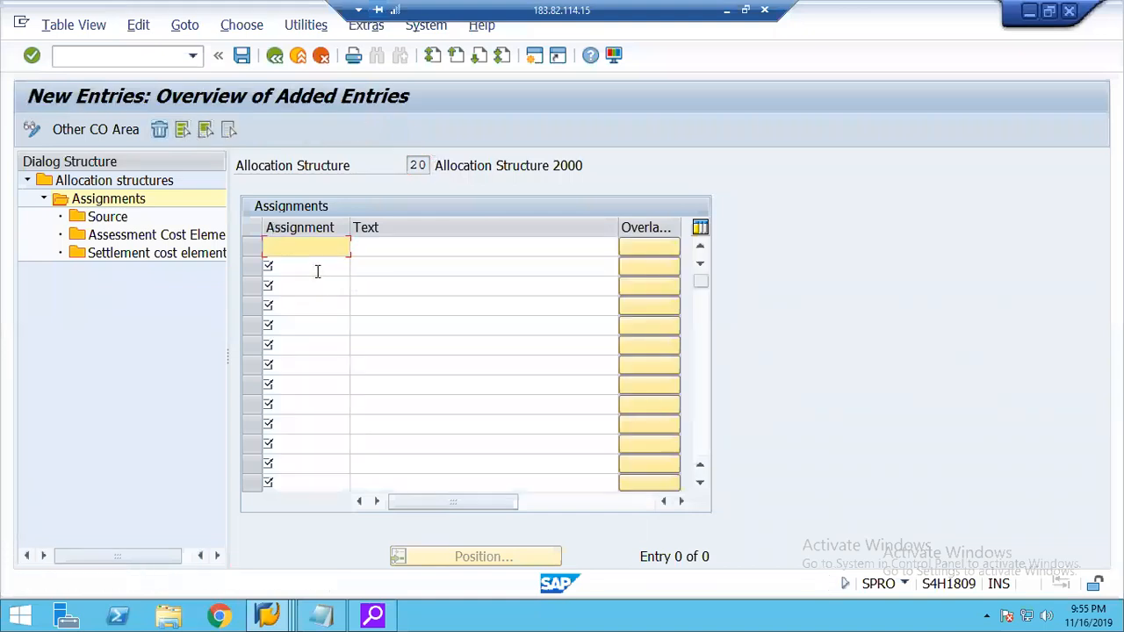
text(10)
click(317, 271)
text(20)
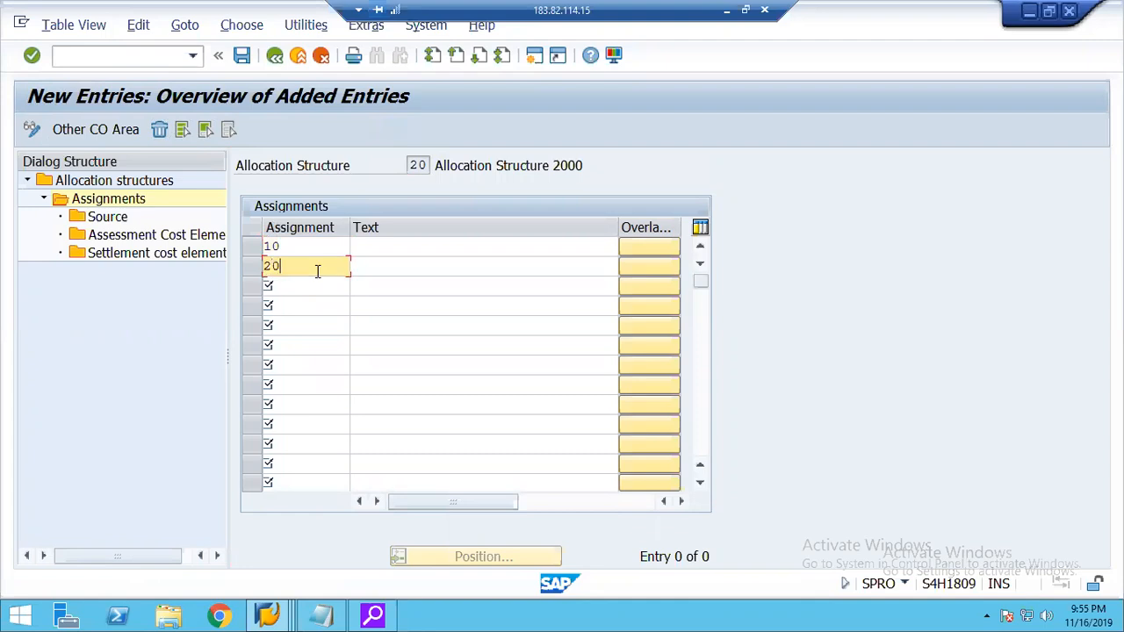
key(Tab)
text(Revenues)
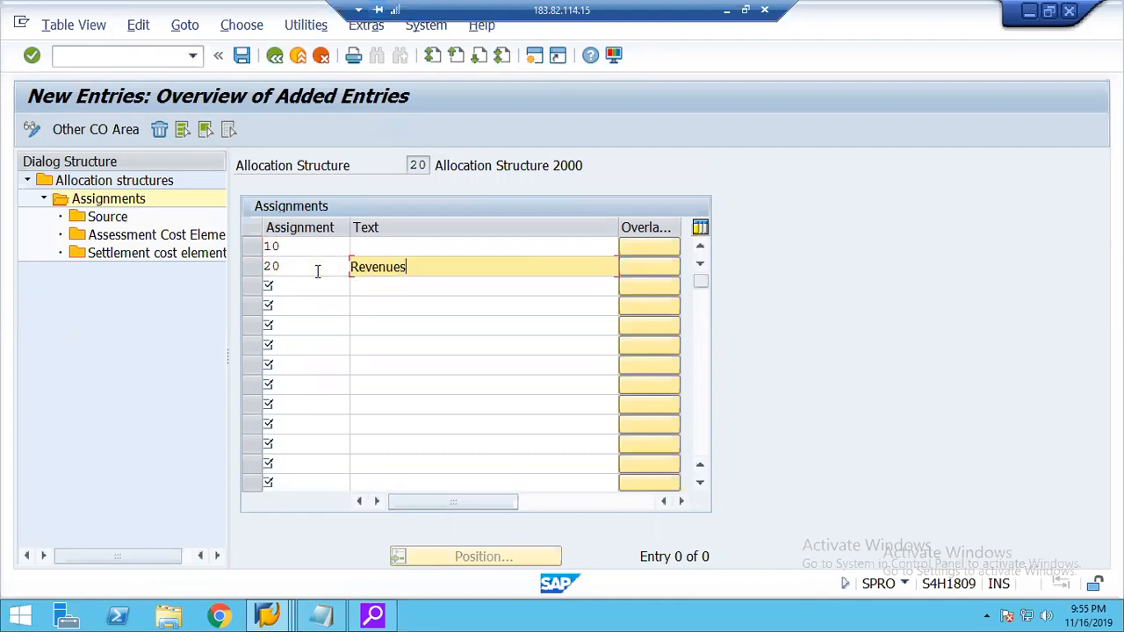
key(Return)
text(Expenses)
key(Return)
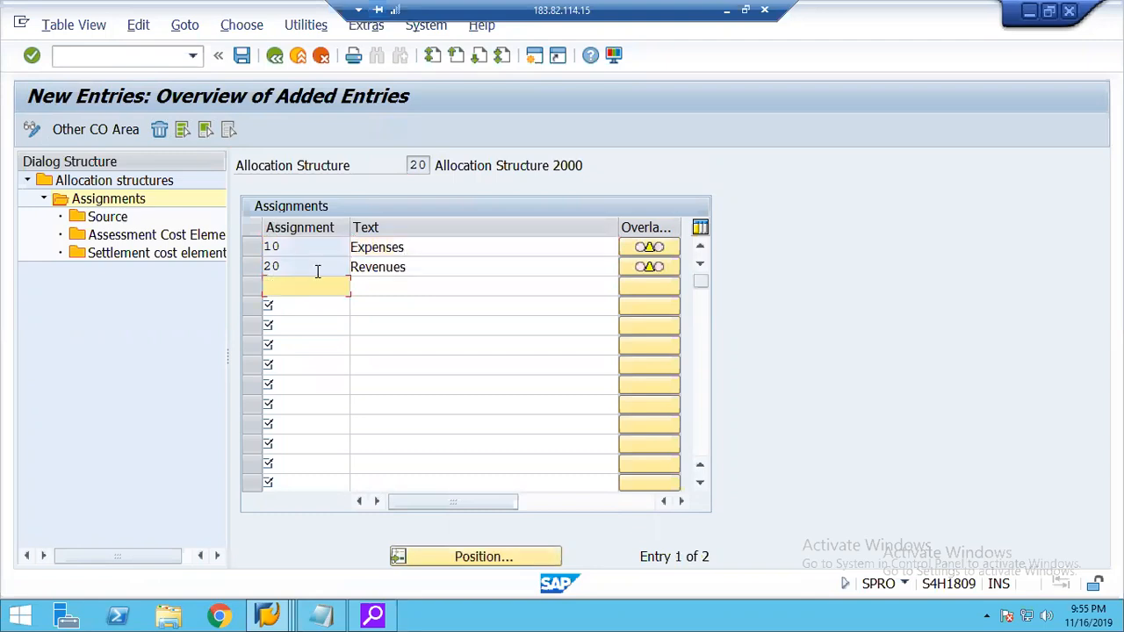
Set the source of assignment 10 Expenses to cost elements 400000 to 499999.
click(252, 249)
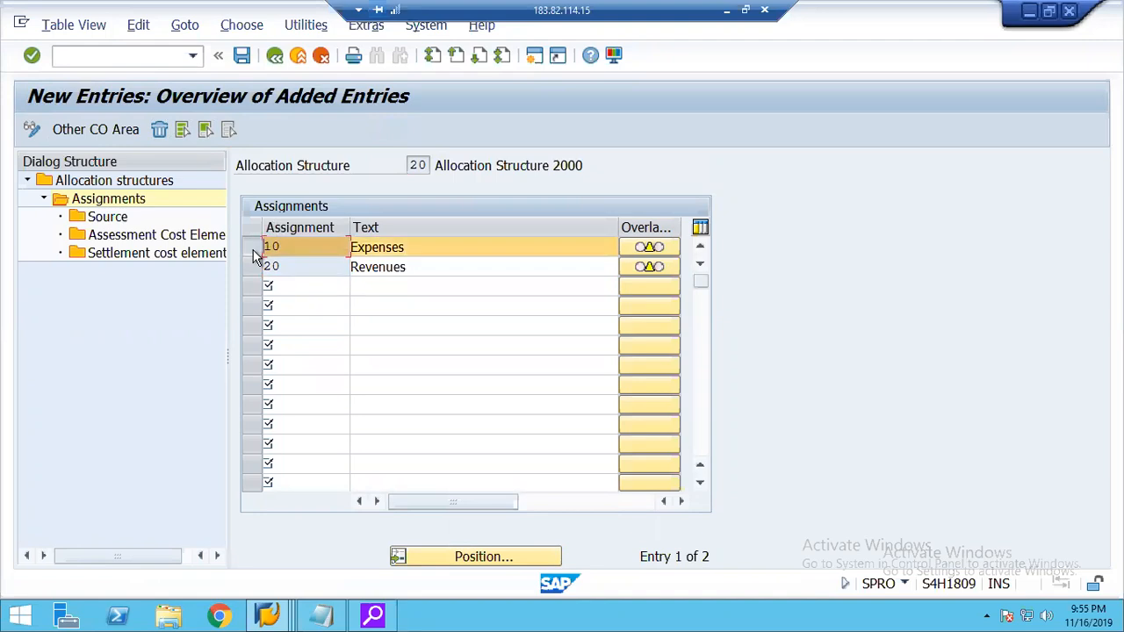
double_click(101, 219)
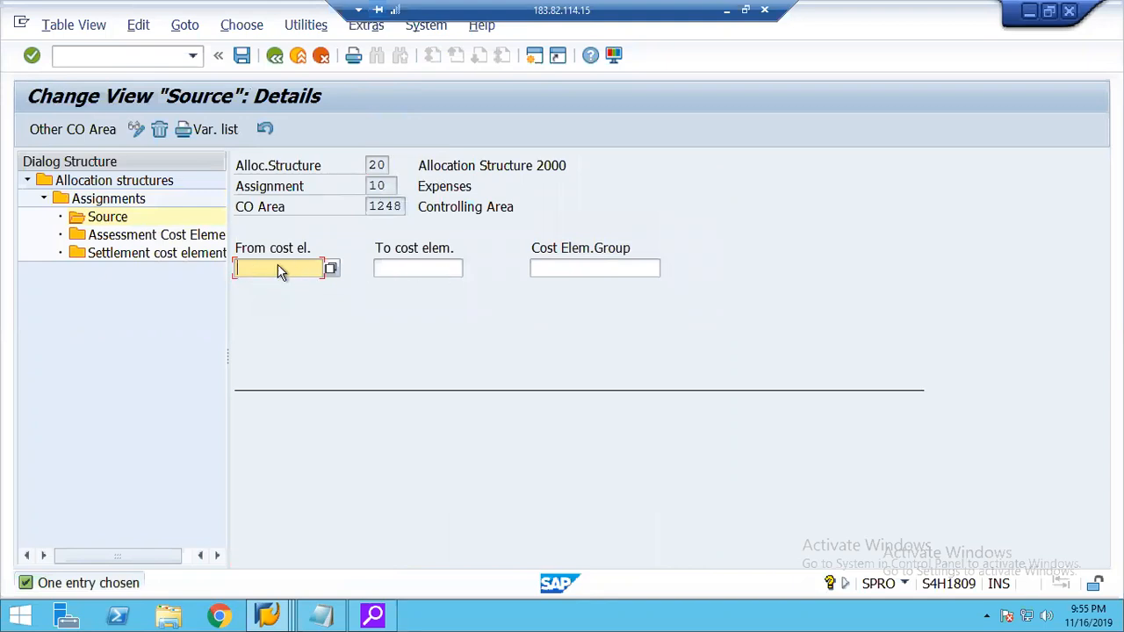
text(400000)
key(Tab)
text(499999)
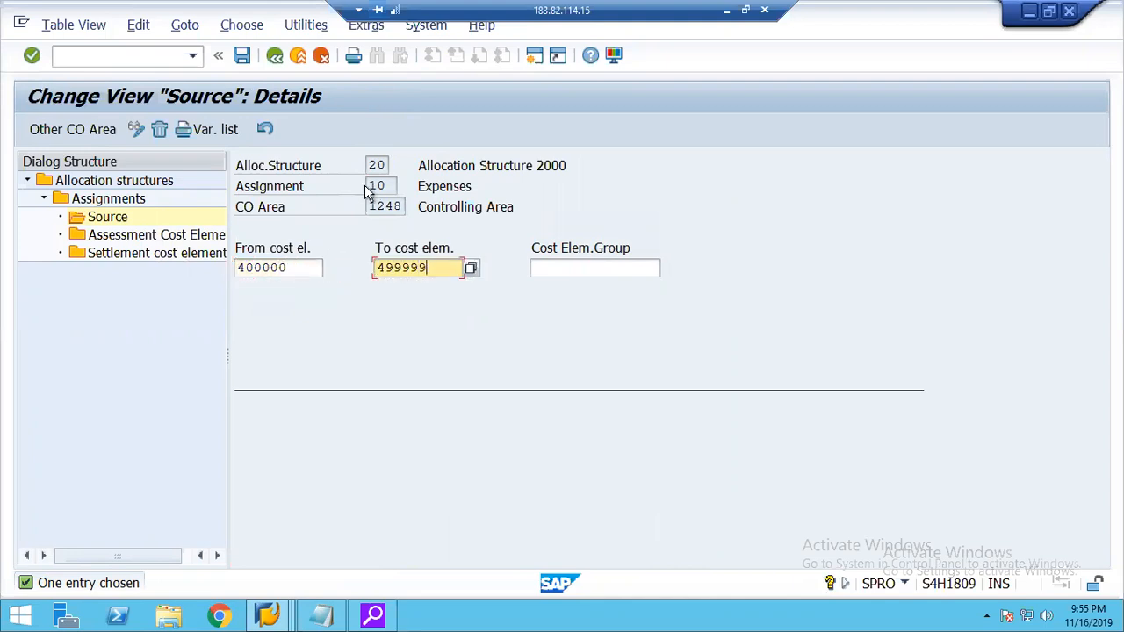
Add receiver category CTR with settlement by cost element to the settlement cost elements of assignment 10 Expenses.
click(556, 267)
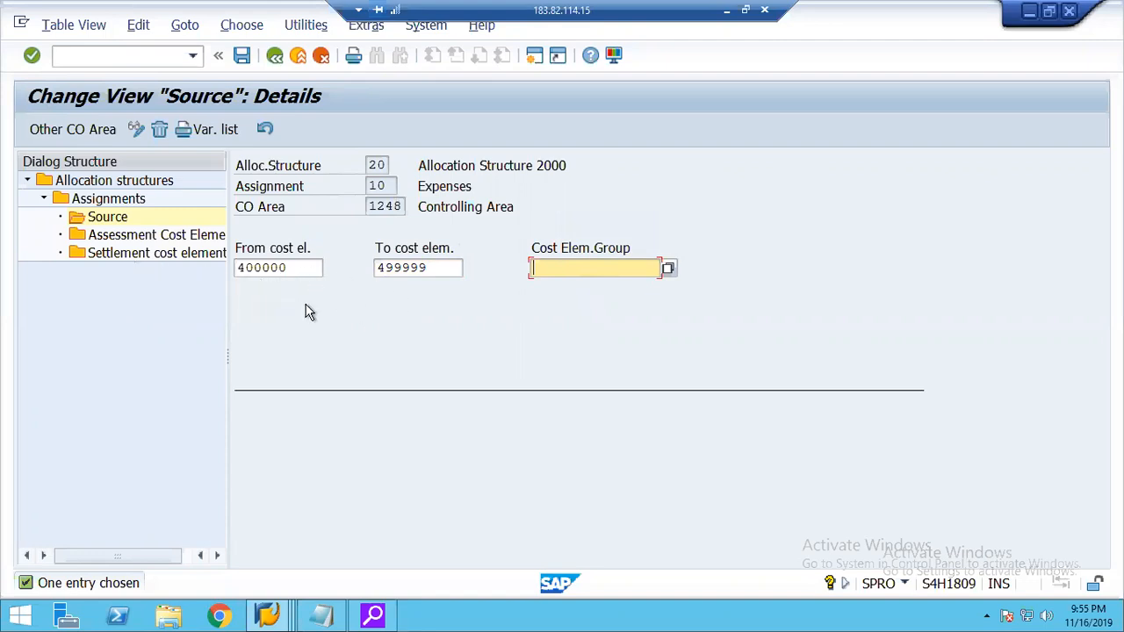
click(125, 260)
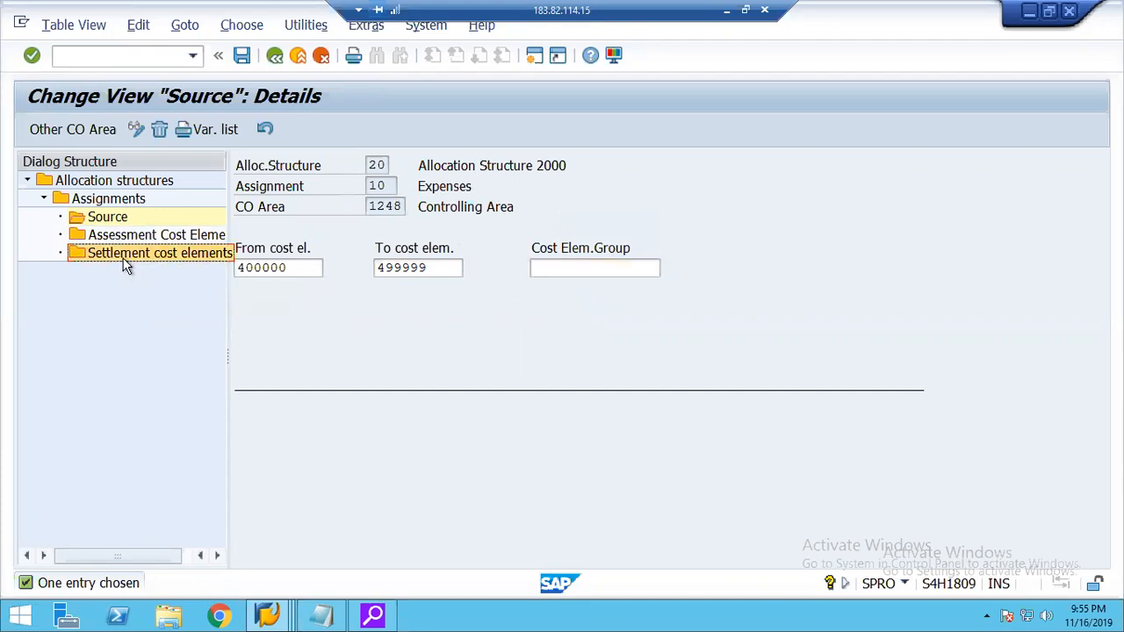
double_click(114, 252)
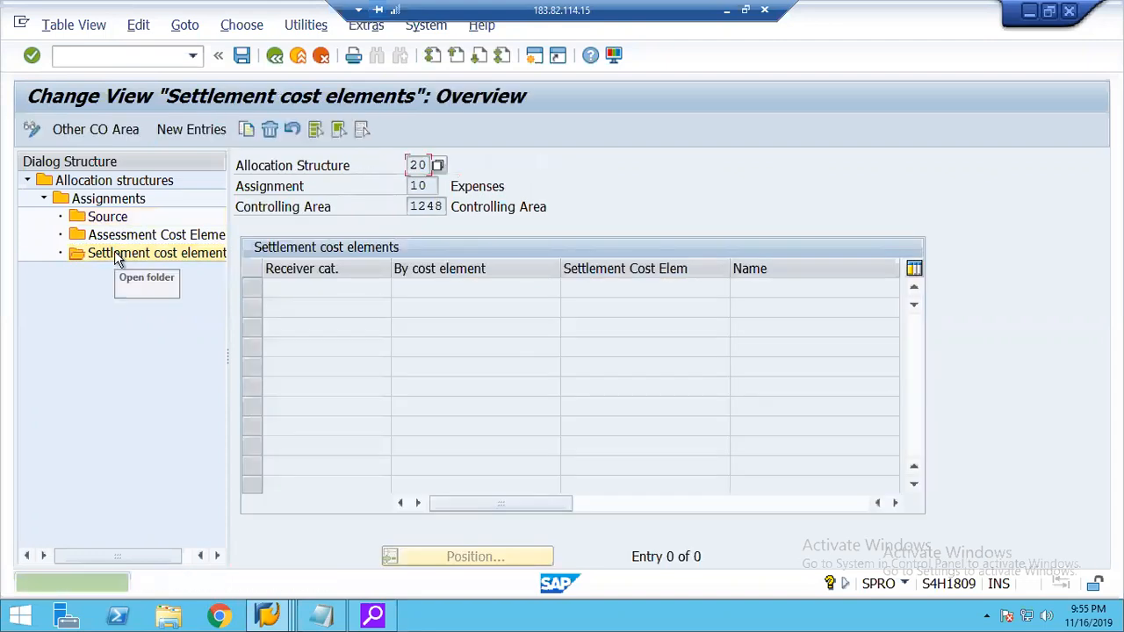
click(191, 132)
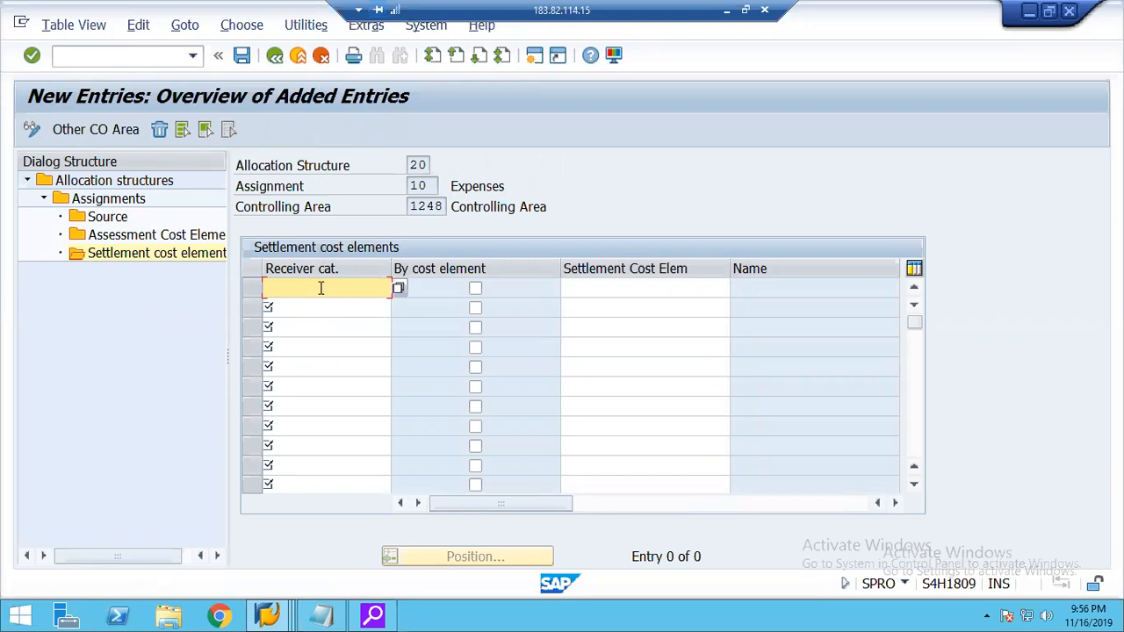
click(398, 288)
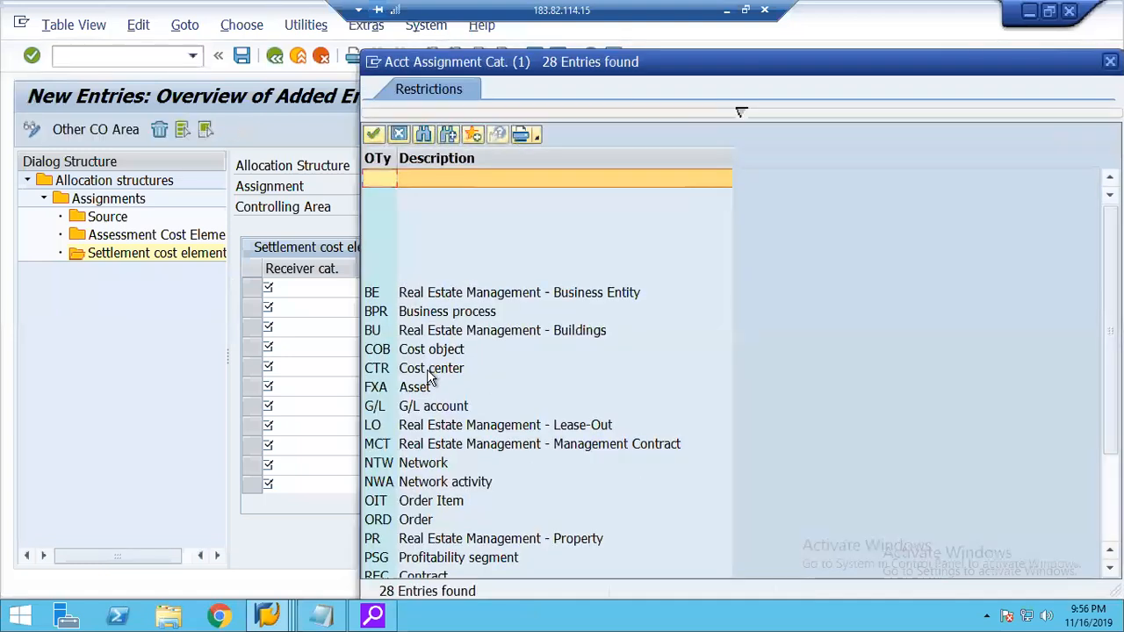
double_click(431, 370)
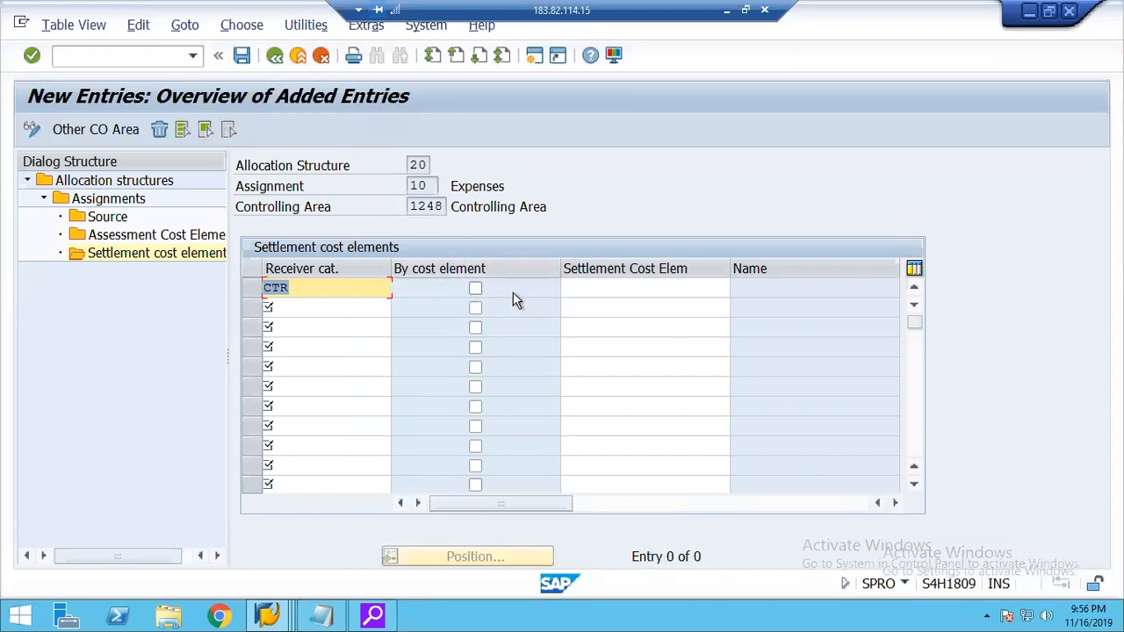
click(610, 288)
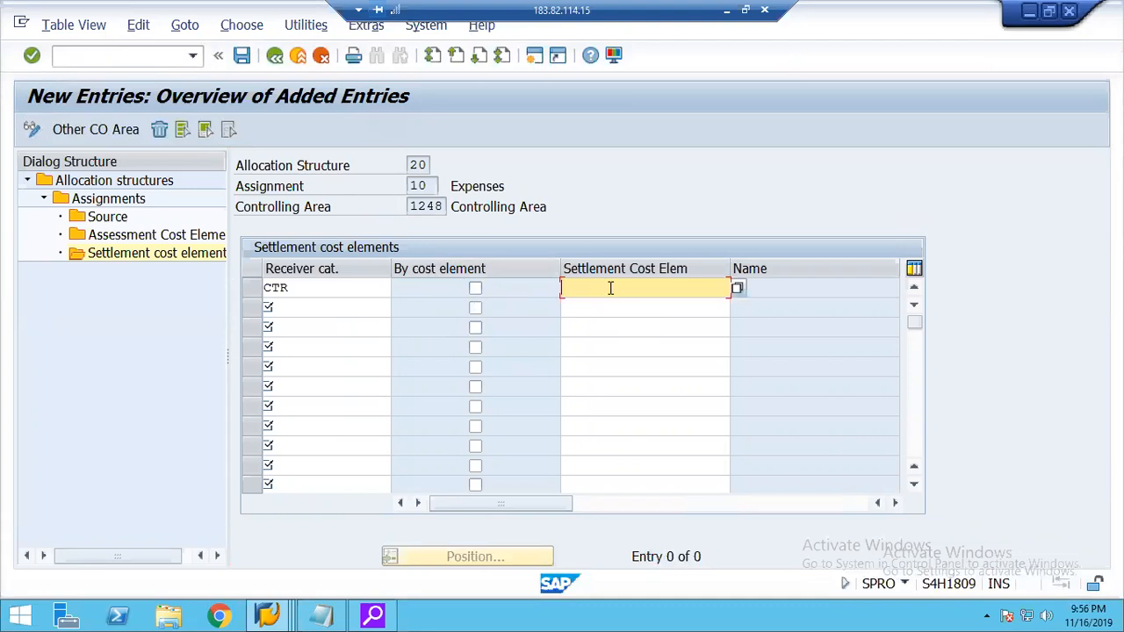
click(477, 291)
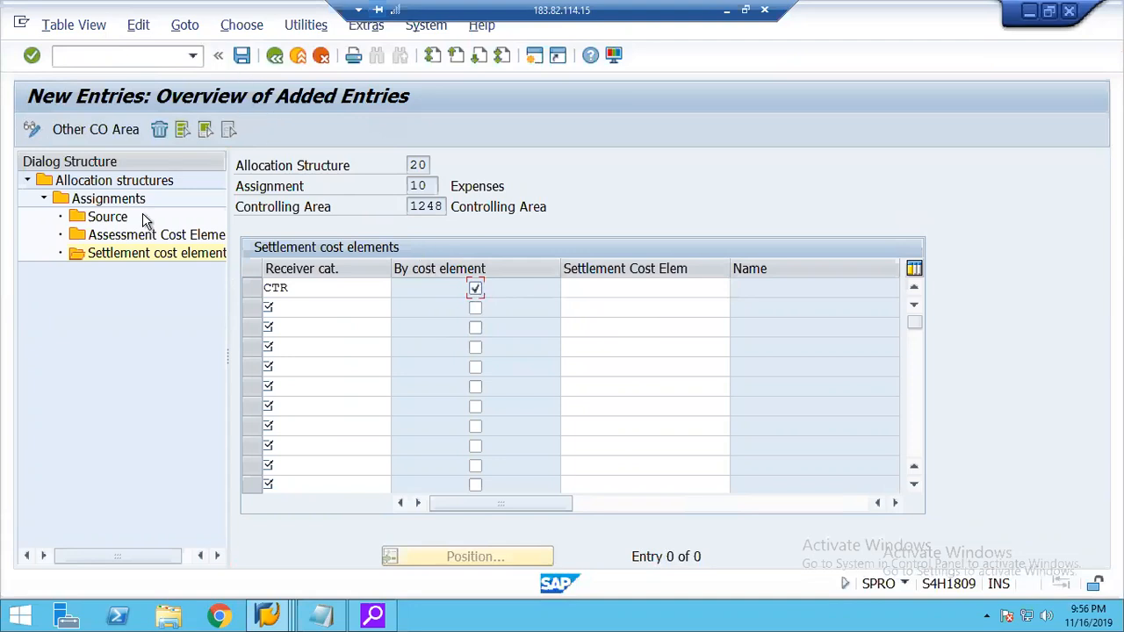
key(Return)
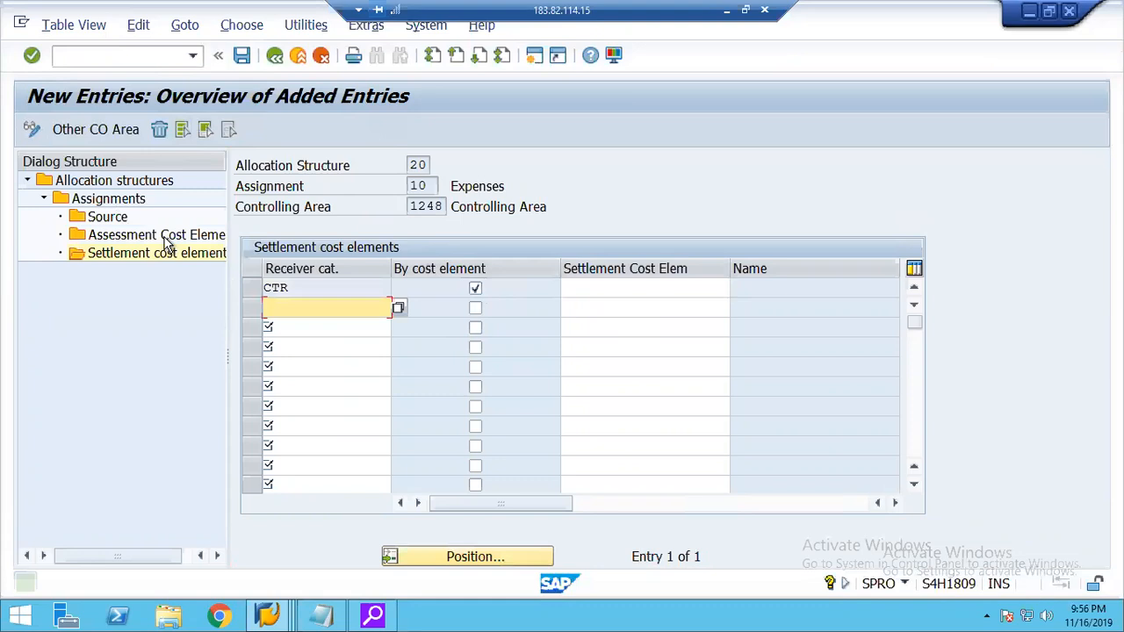
Set the source of assignment 20 Revenues to cost elements 300000 to 399999.
double_click(112, 204)
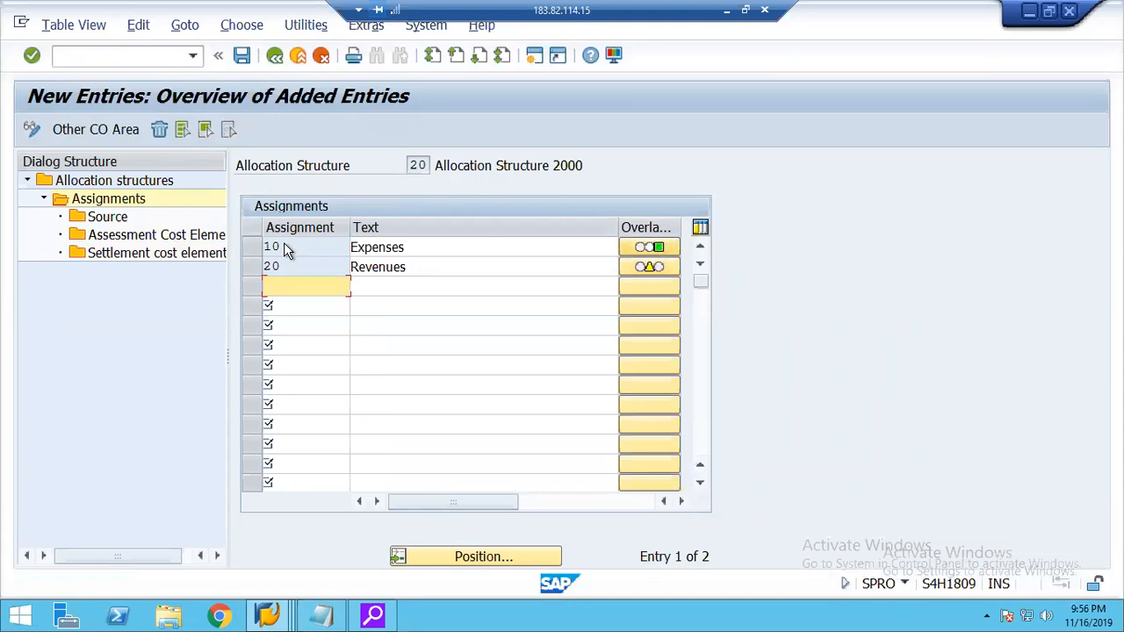
click(252, 273)
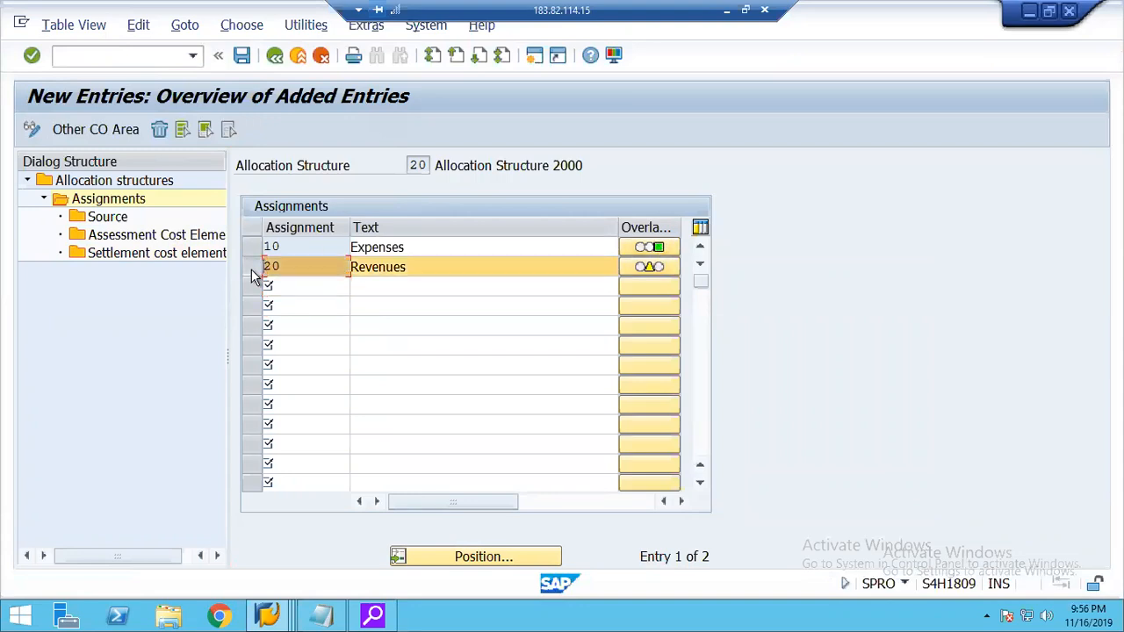
double_click(107, 217)
text(300000)
key(Tab)
text(399999)
key(Return)
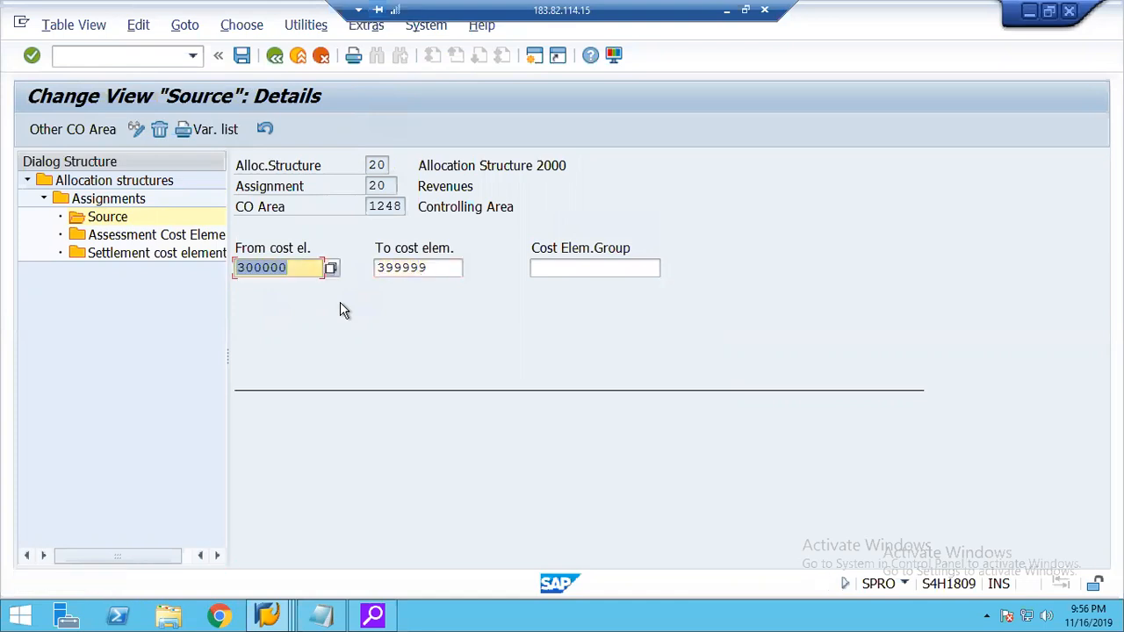
Add receiver category CTR with settlement by cost element to the settlement cost elements of assignment 20 Revenues.
double_click(134, 255)
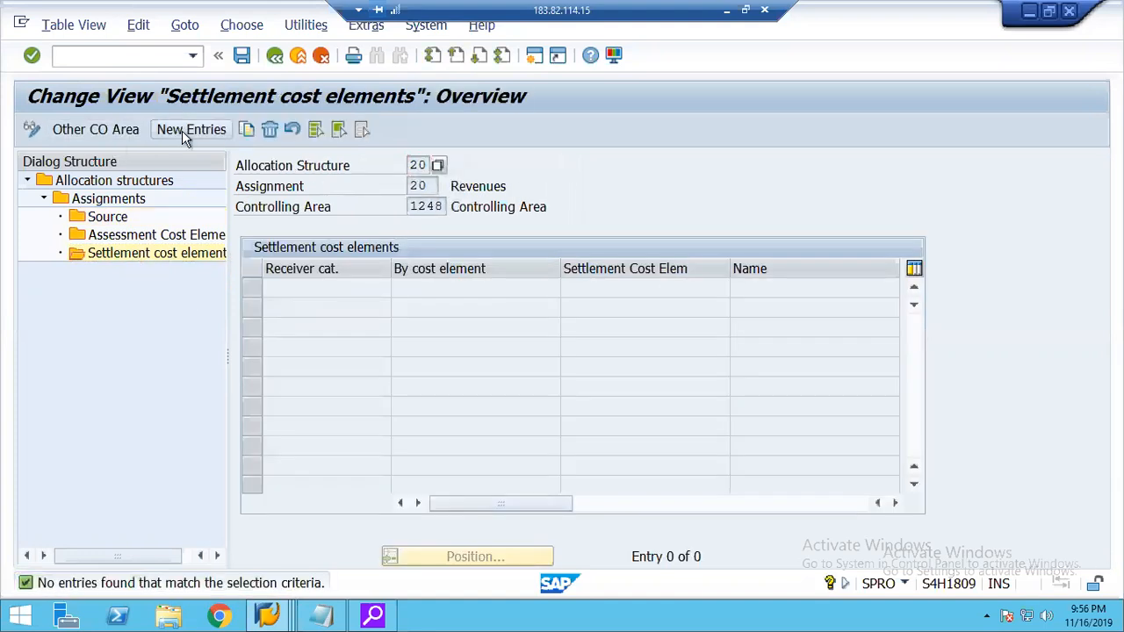
click(182, 131)
key(space)
key(Down)
key(Return)
key(Tab)
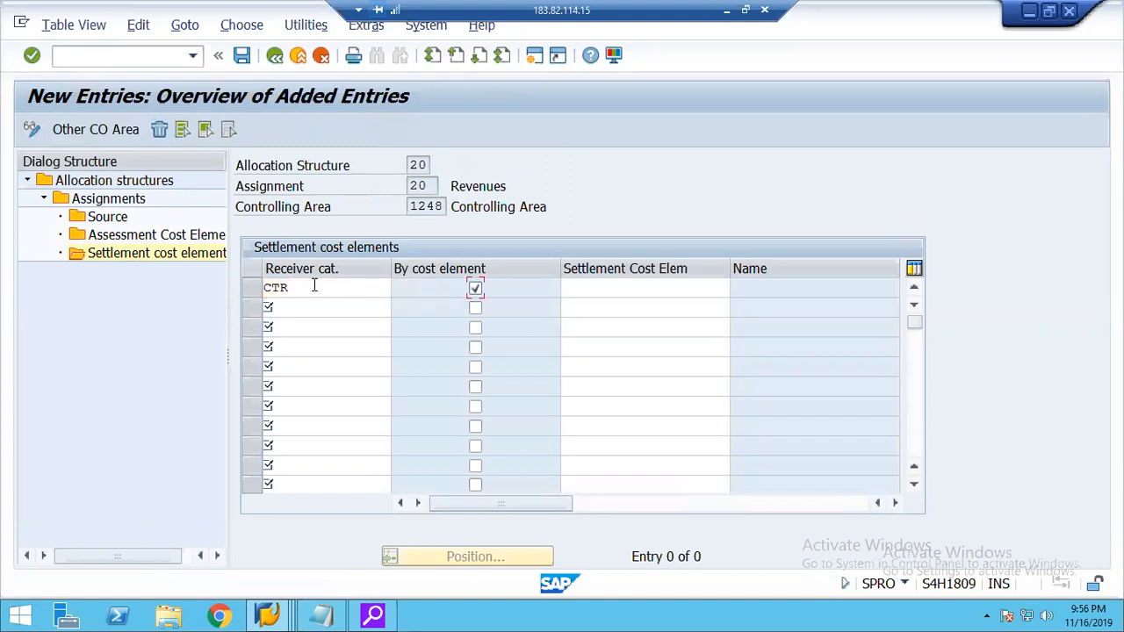
key(Return)
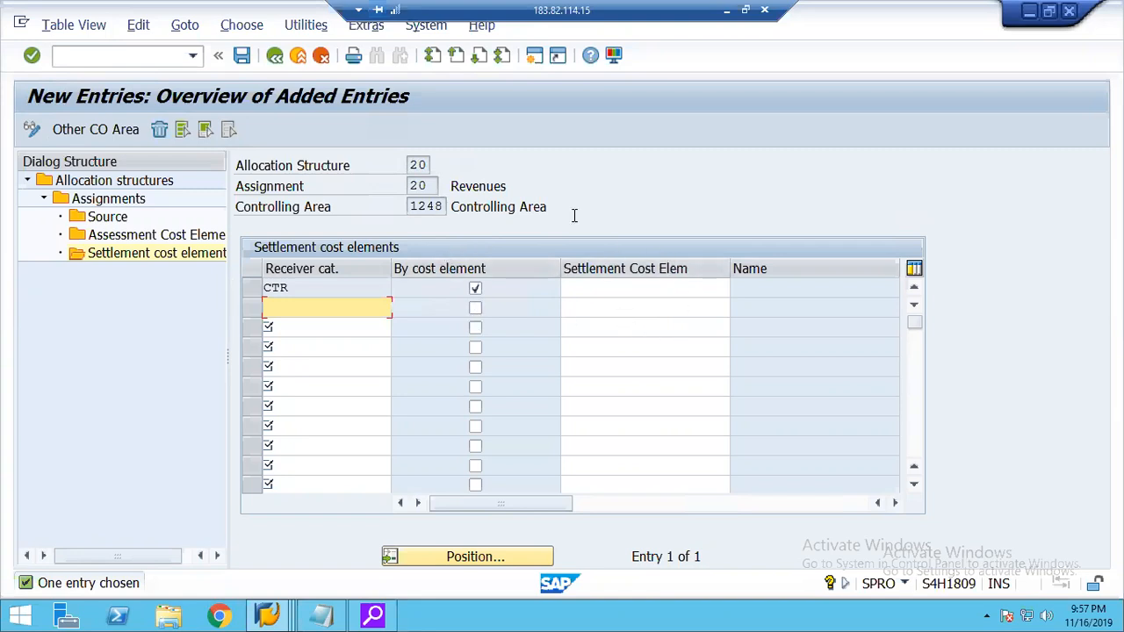
Save the assignments of allocation structure 20 to the proposed customizing request and return to the implementation guide.
double_click(109, 199)
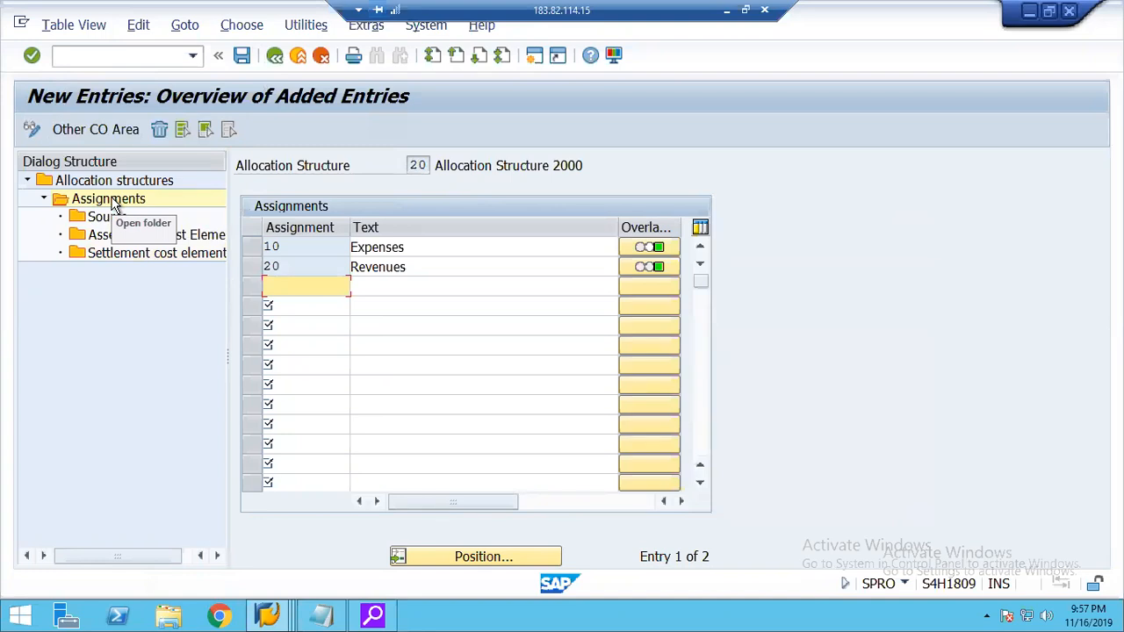
click(243, 57)
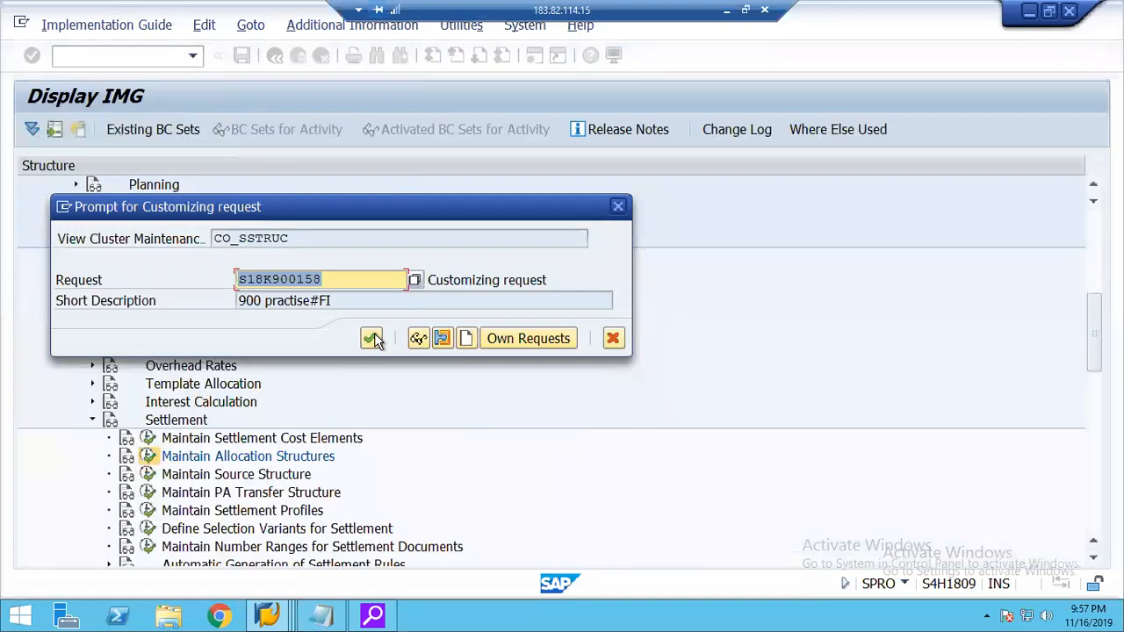
click(374, 333)
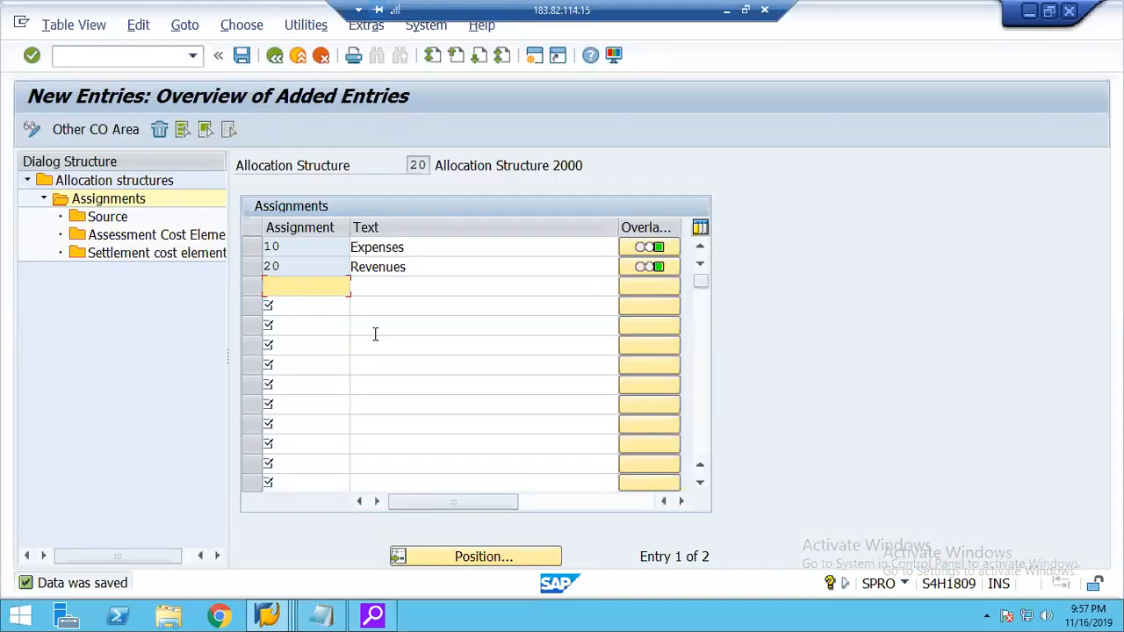
click(428, 165)
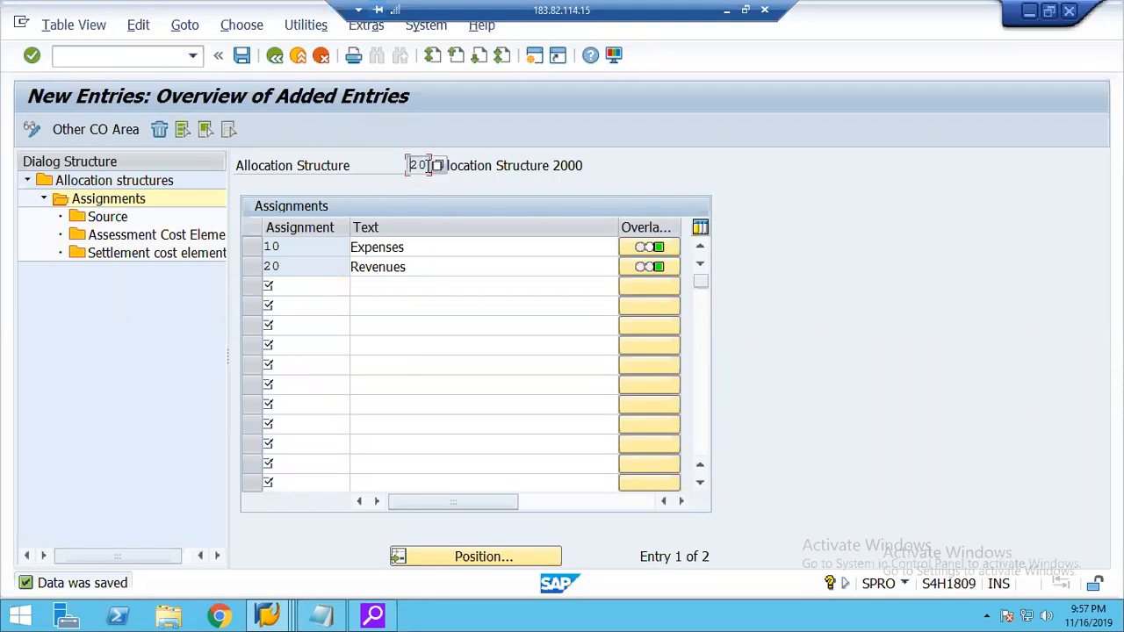
click(274, 58)
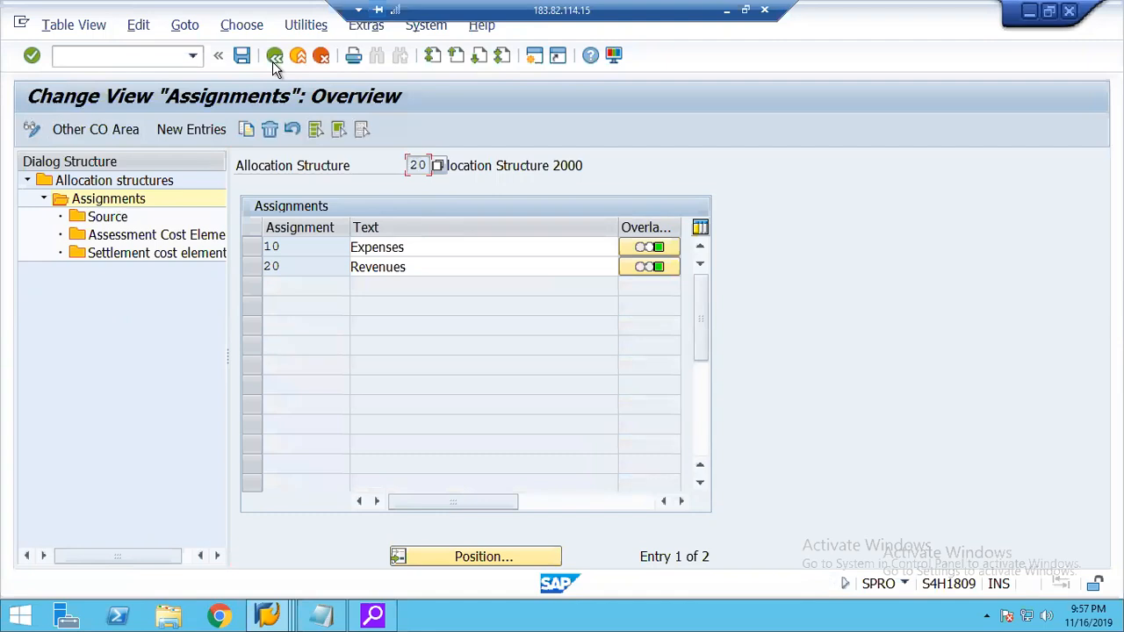
click(274, 58)
click(274, 58)
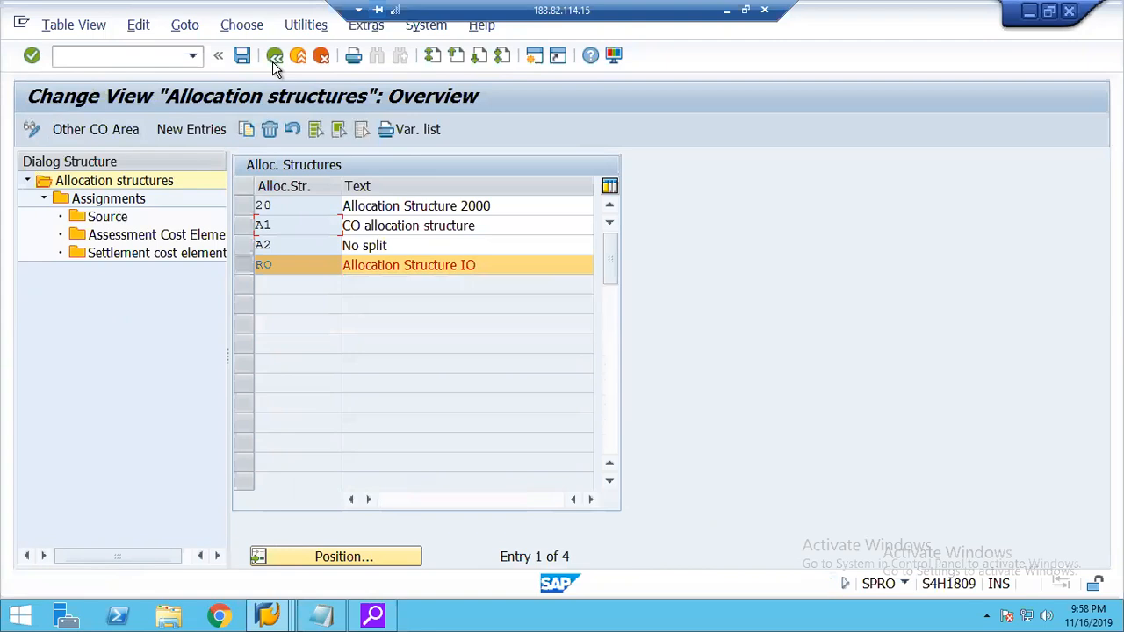
click(273, 58)
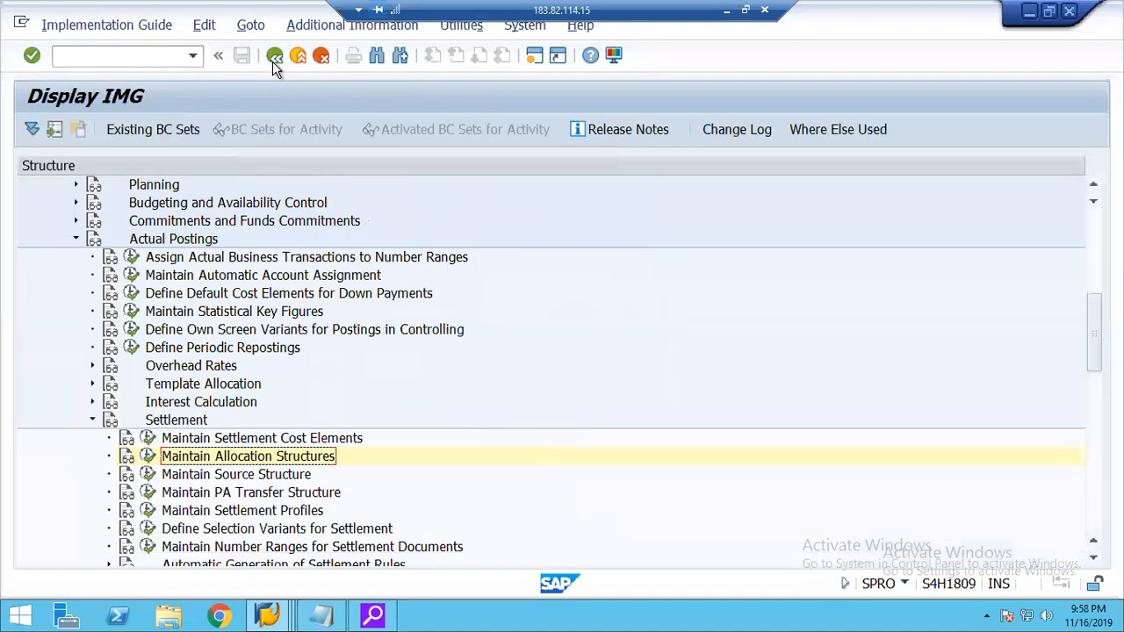
Start a new settlement profile 20RO with the description Real Internal Order under Maintain Settlement Profiles.
click(247, 513)
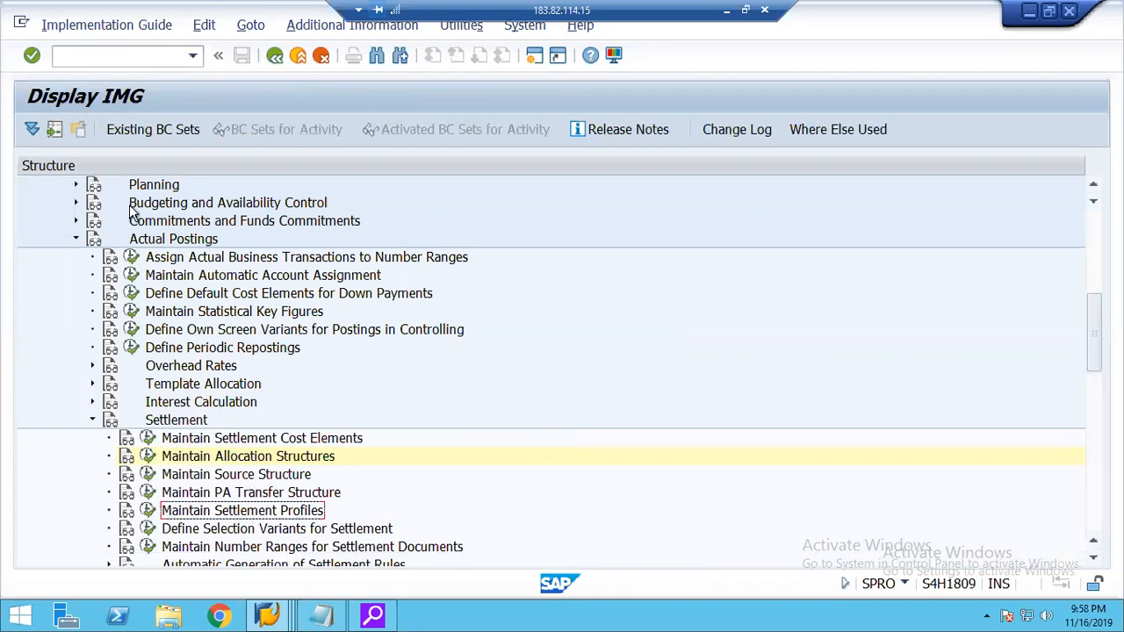
click(149, 512)
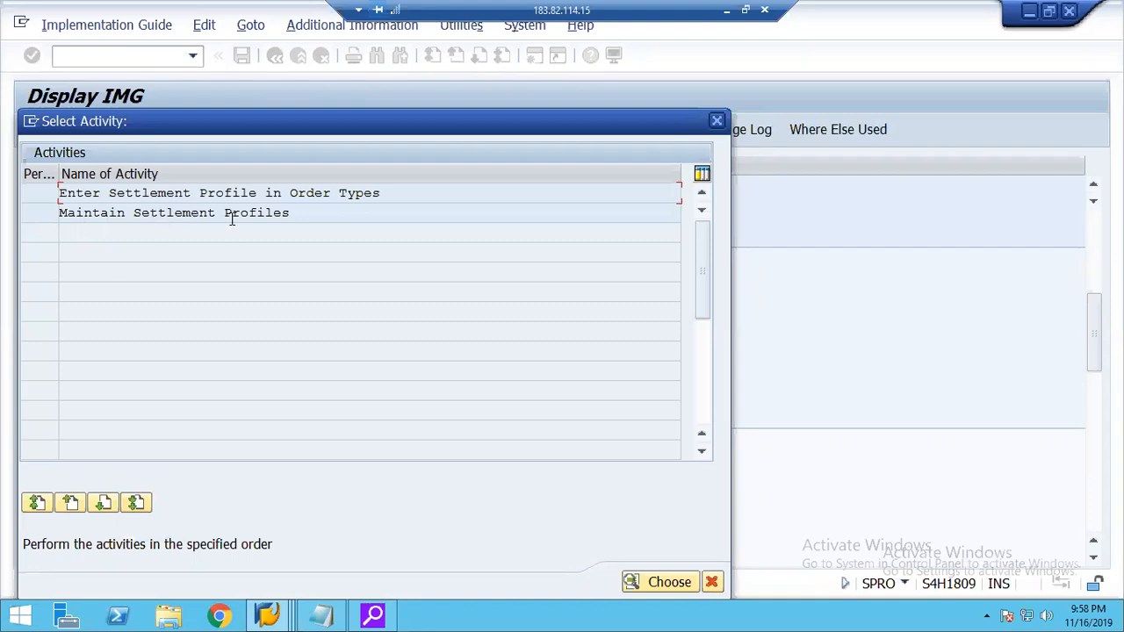
double_click(194, 212)
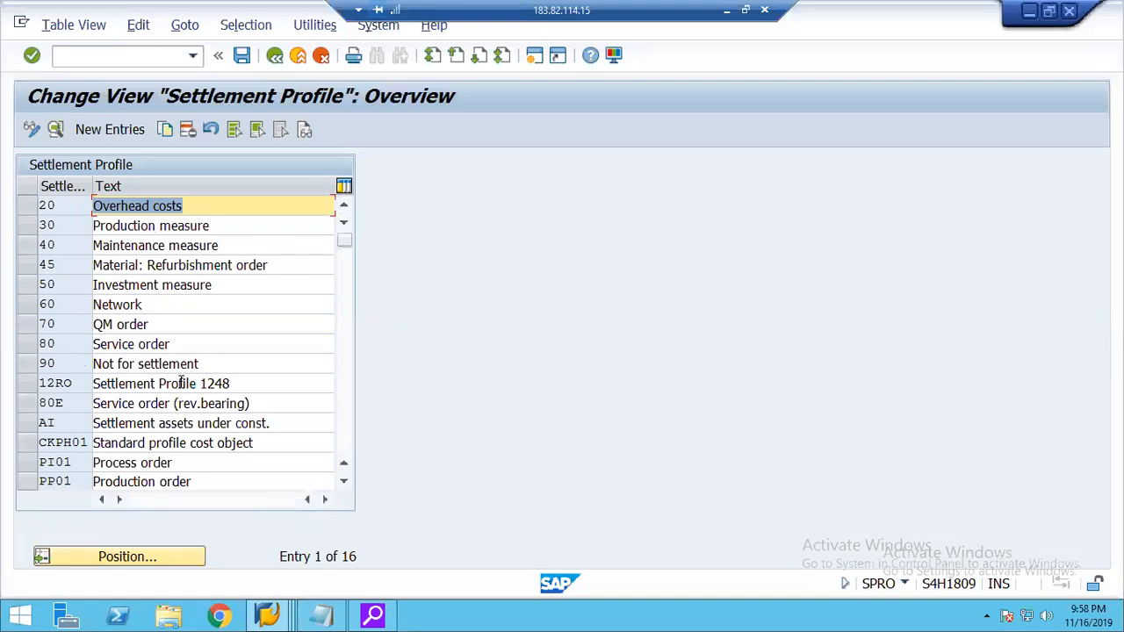
click(107, 132)
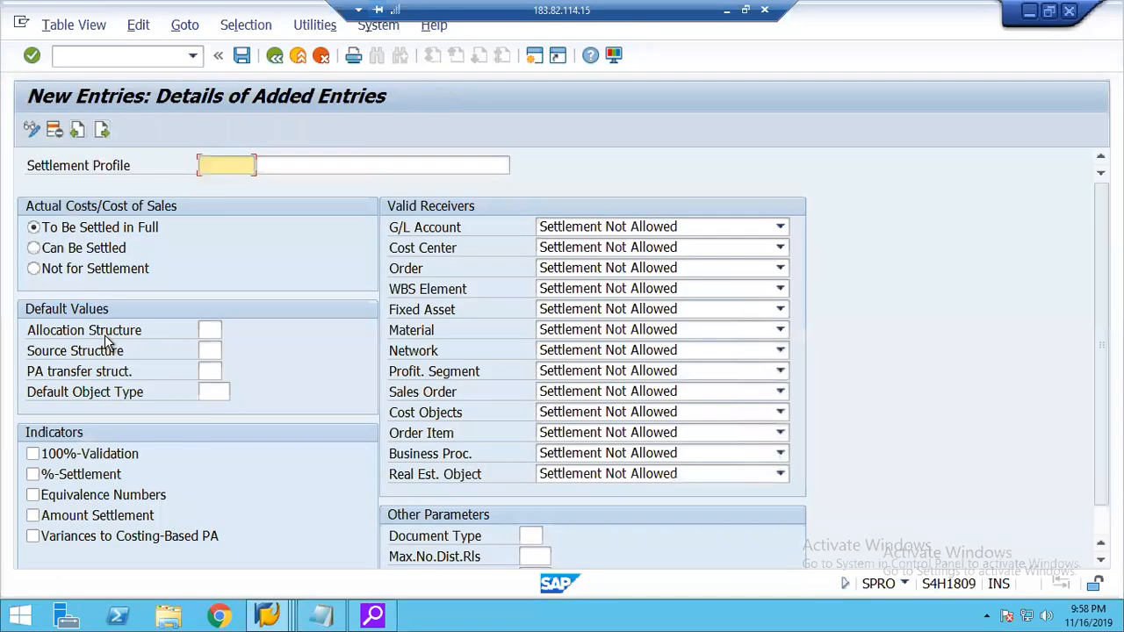
text(20RO)
key(Tab)
text(Real)
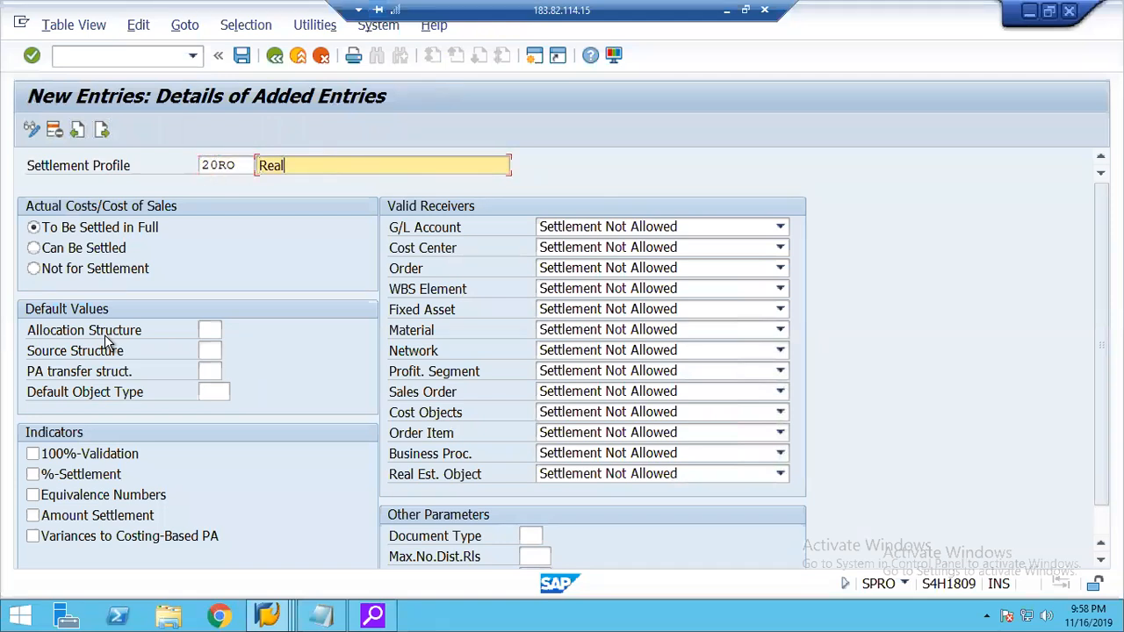
text( Internal Order)
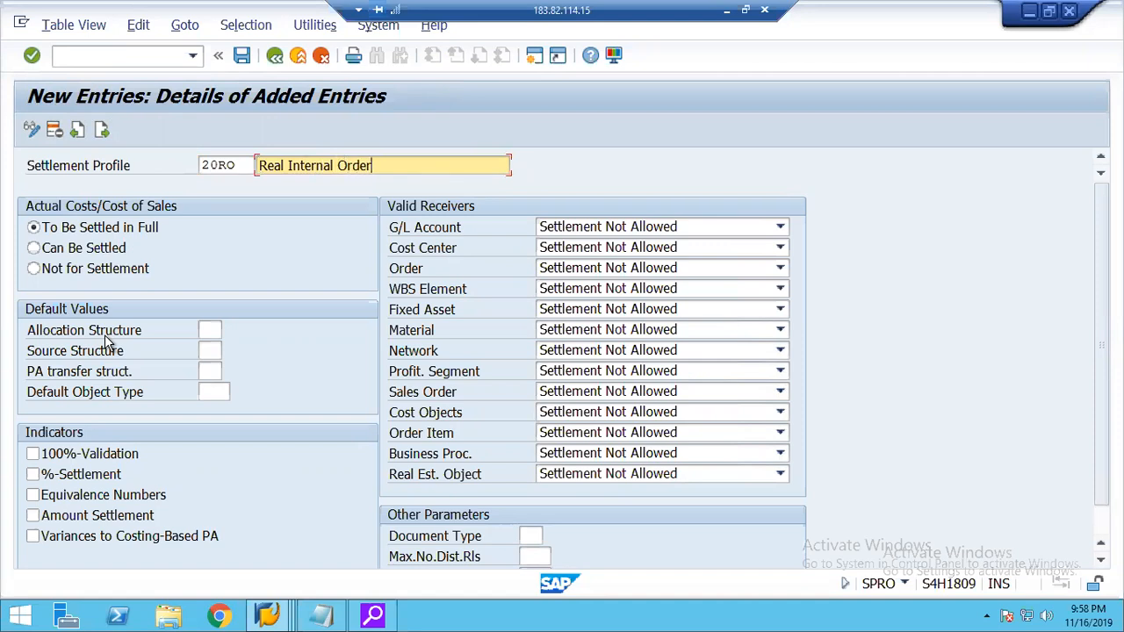
Set the default values of settlement profile 20RO to allocation structure 20 and default object type CTR.
click(209, 330)
text(20)
key(Return)
click(207, 351)
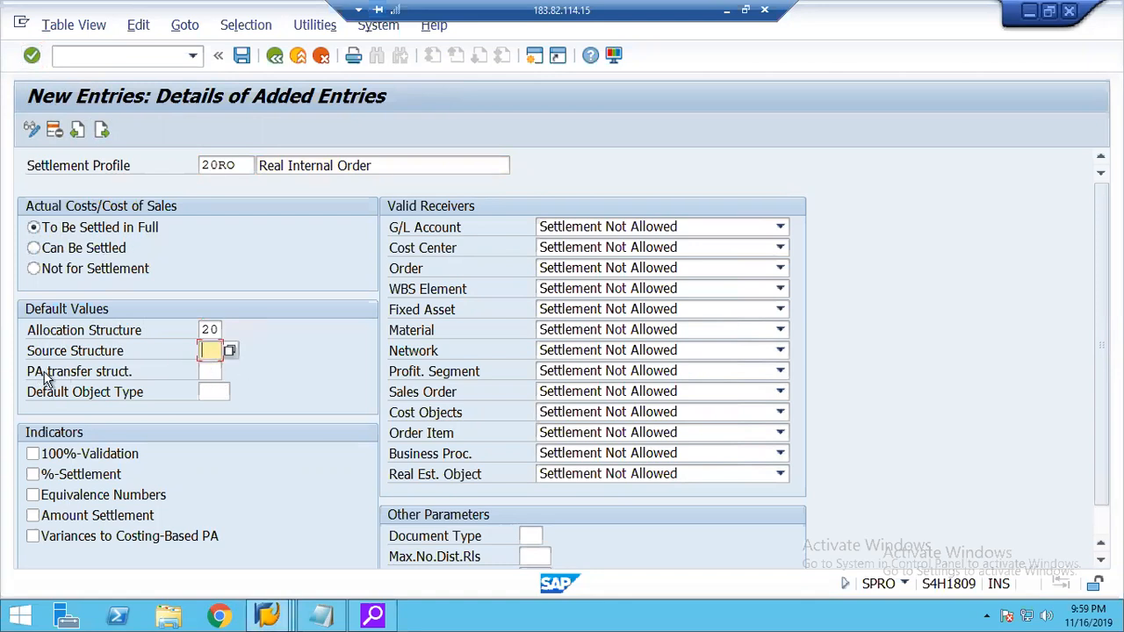
click(207, 370)
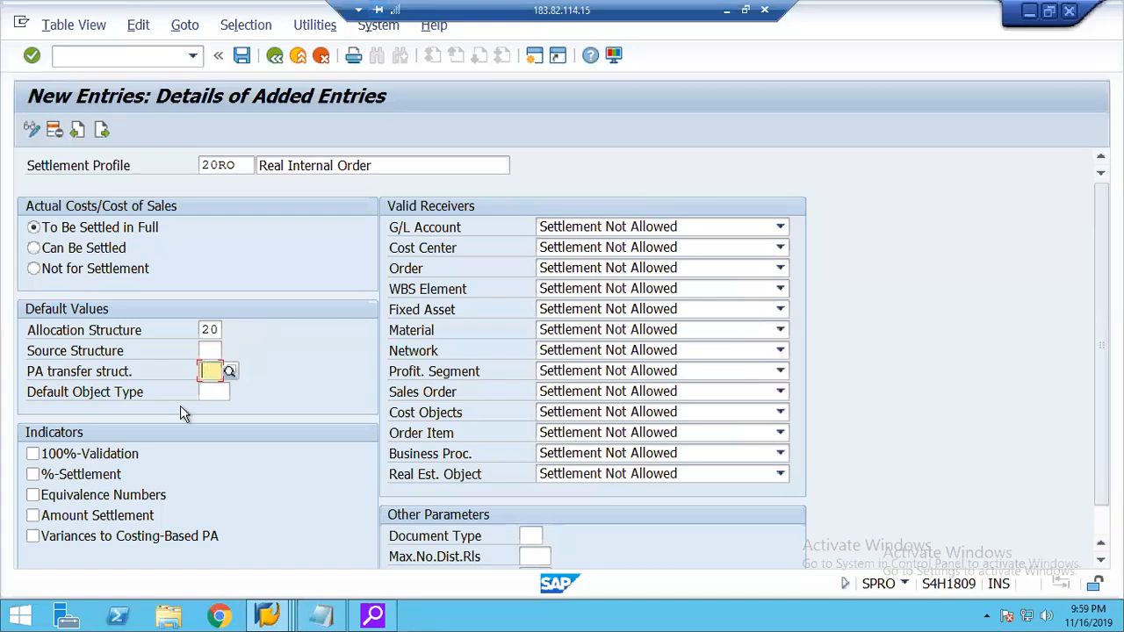
click(215, 393)
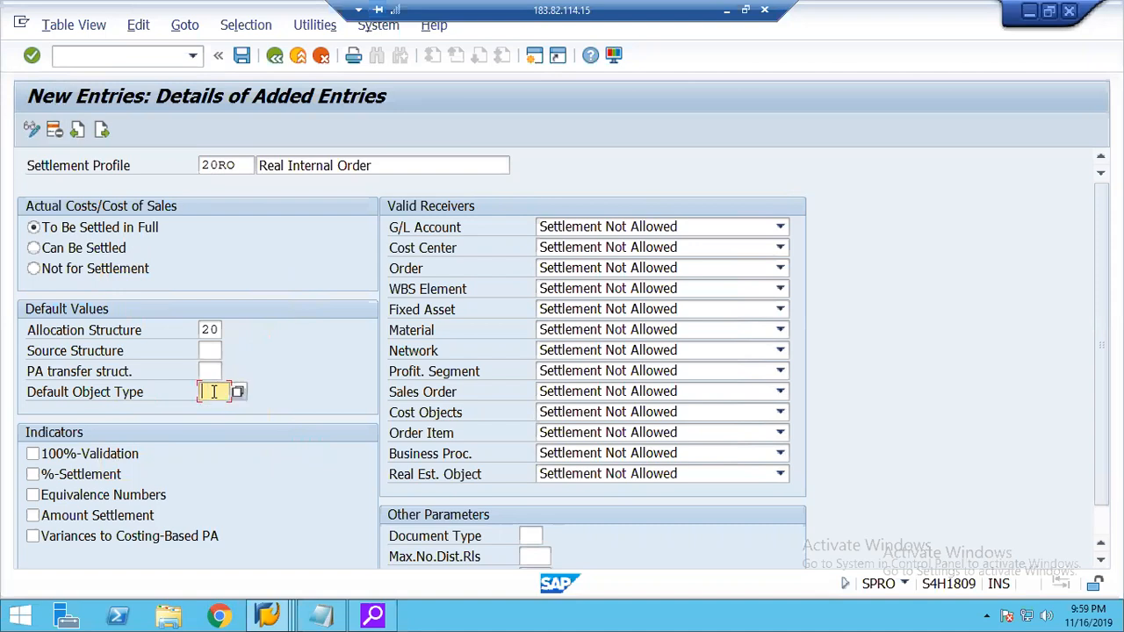
click(239, 393)
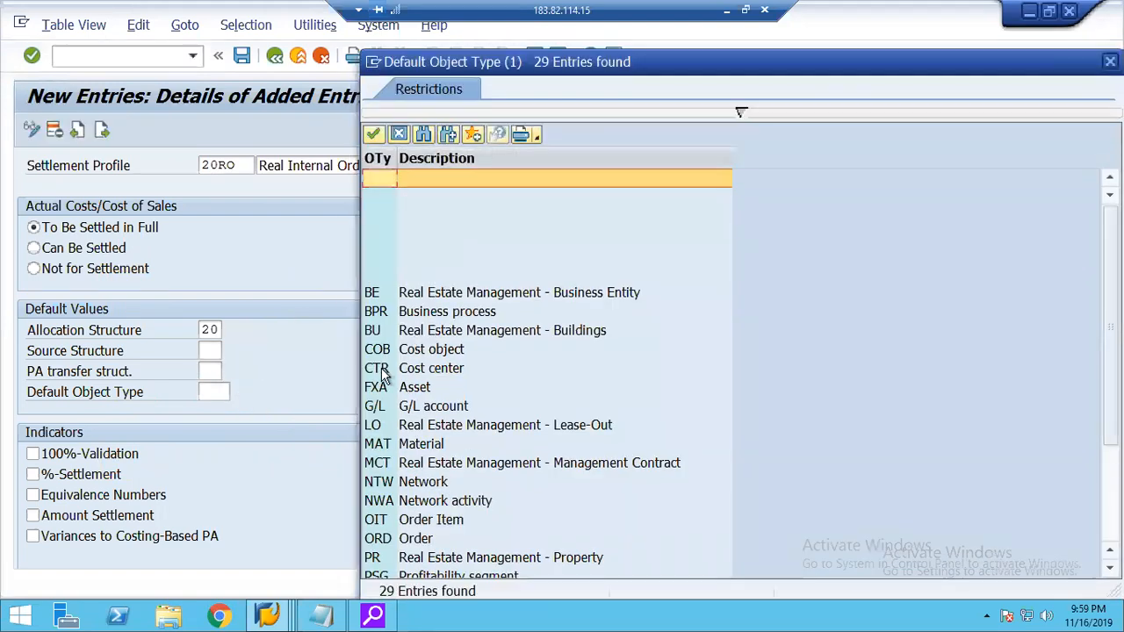
double_click(378, 366)
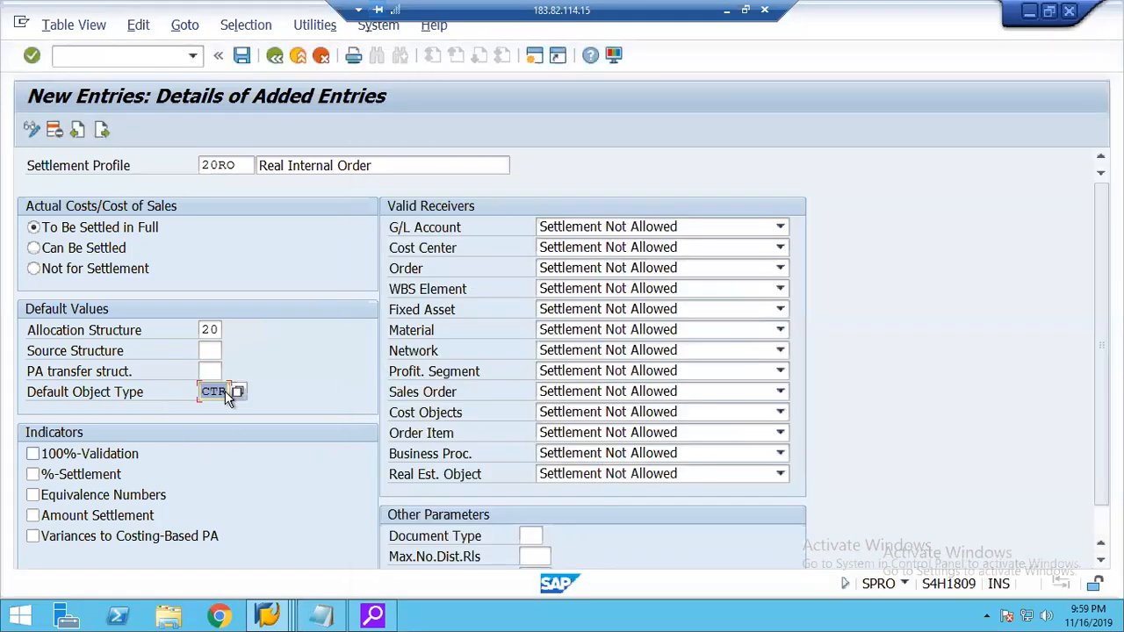
Enable the indicators 100%-Validation, %-Settlement, Equivalence Numbers and Amount Settlement for settlement profile 20RO.
click(94, 457)
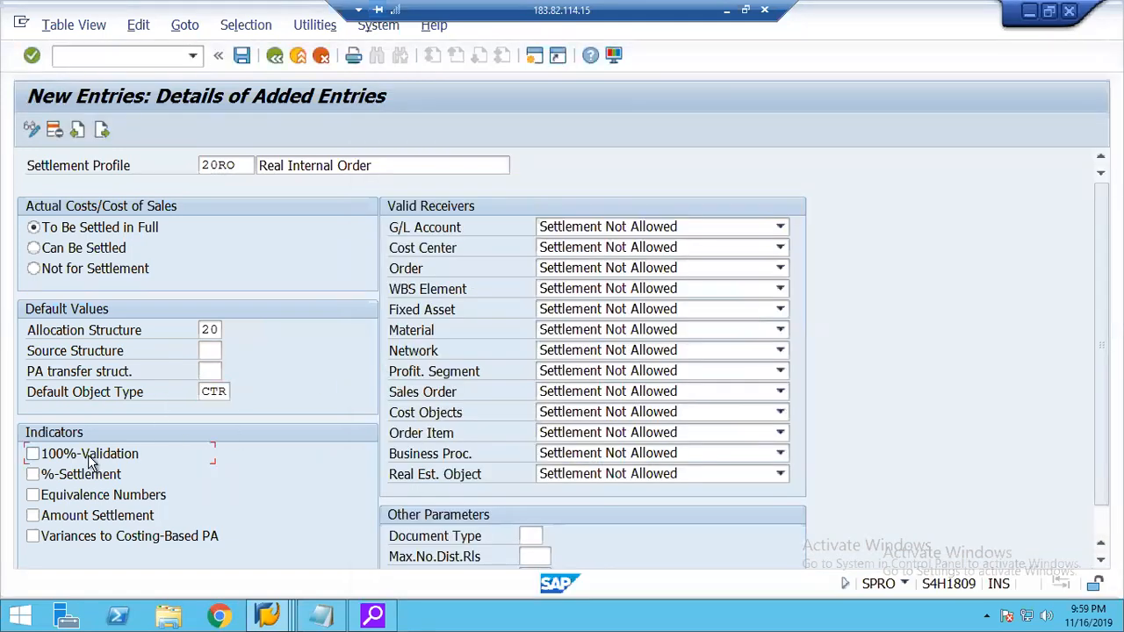
click(79, 479)
click(87, 497)
click(75, 519)
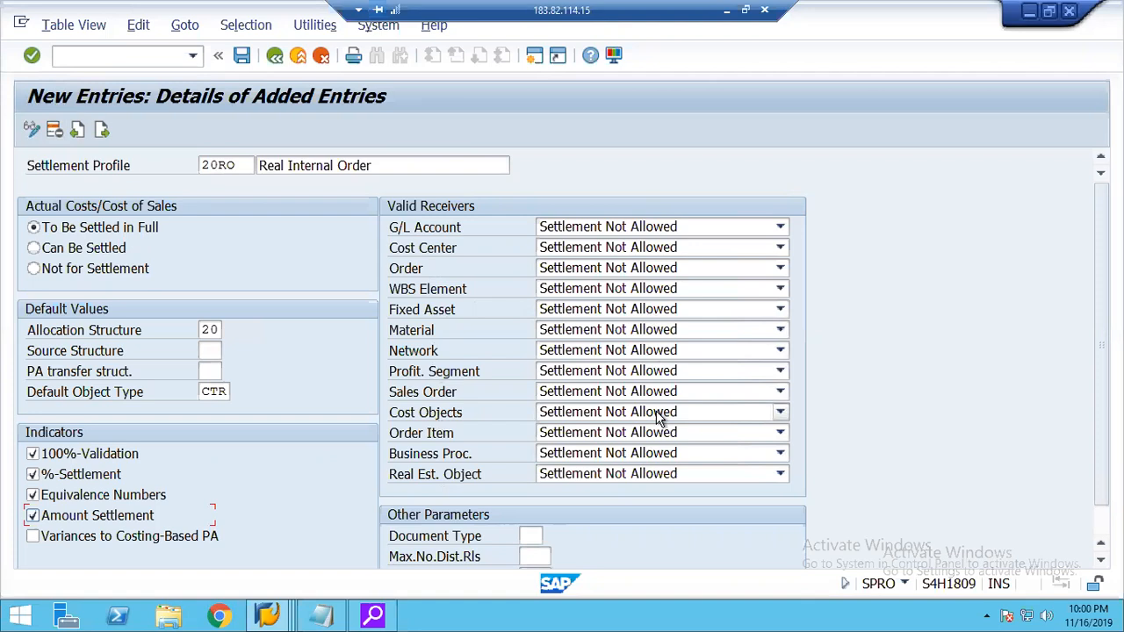
Set the valid receivers G/L Account, Cost Center, Order, WBS Element and Fixed Asset to Settlement Optional.
click(617, 228)
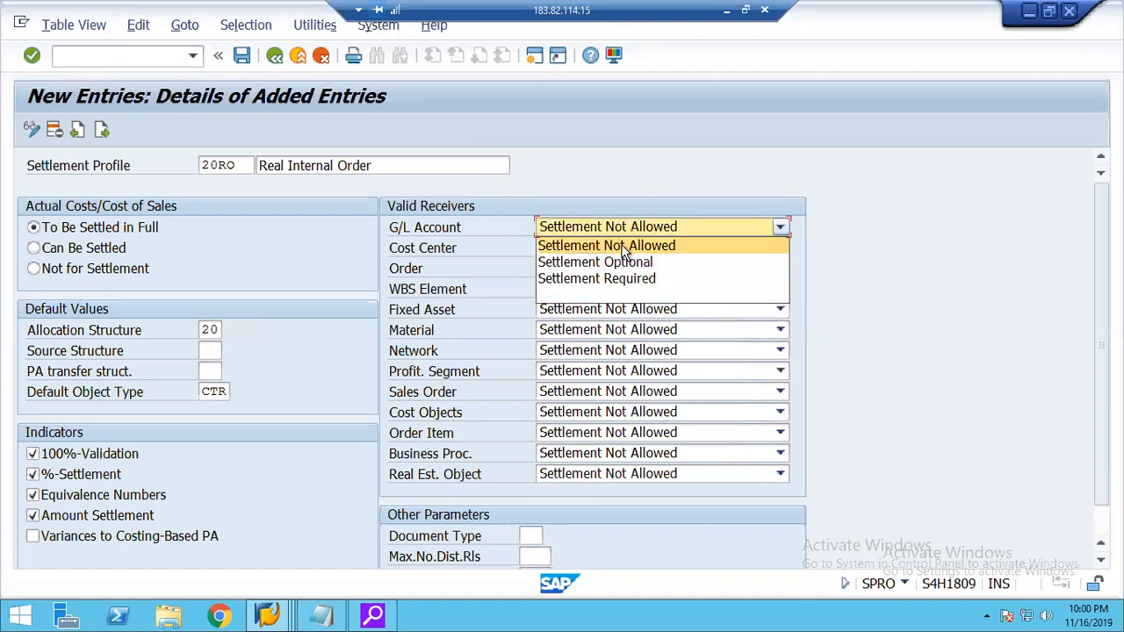
click(614, 261)
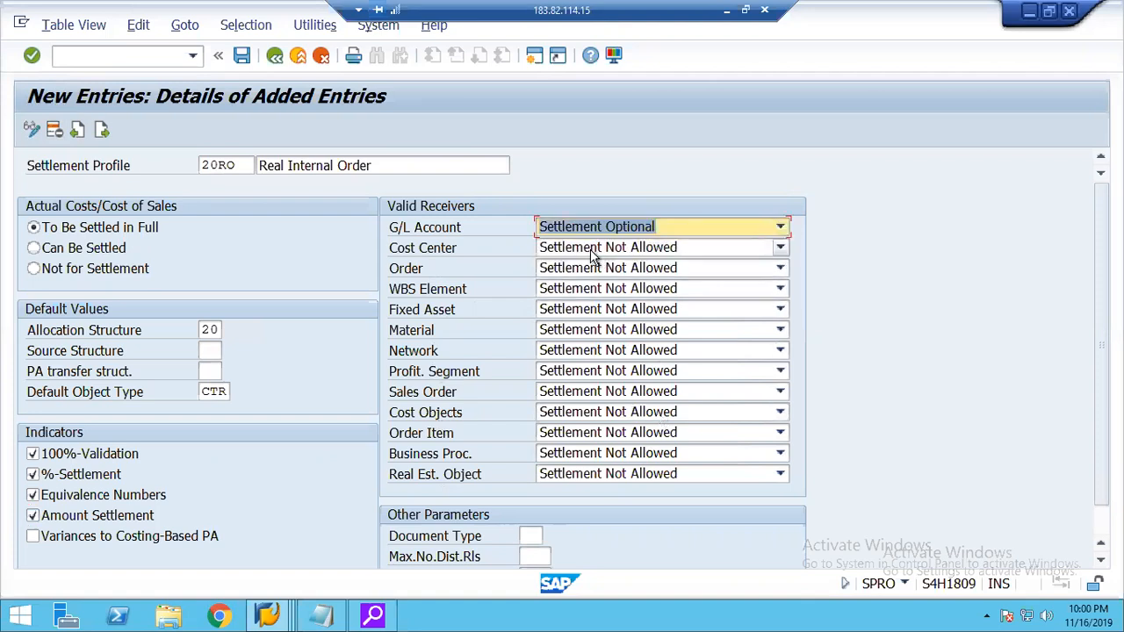
click(593, 254)
click(605, 282)
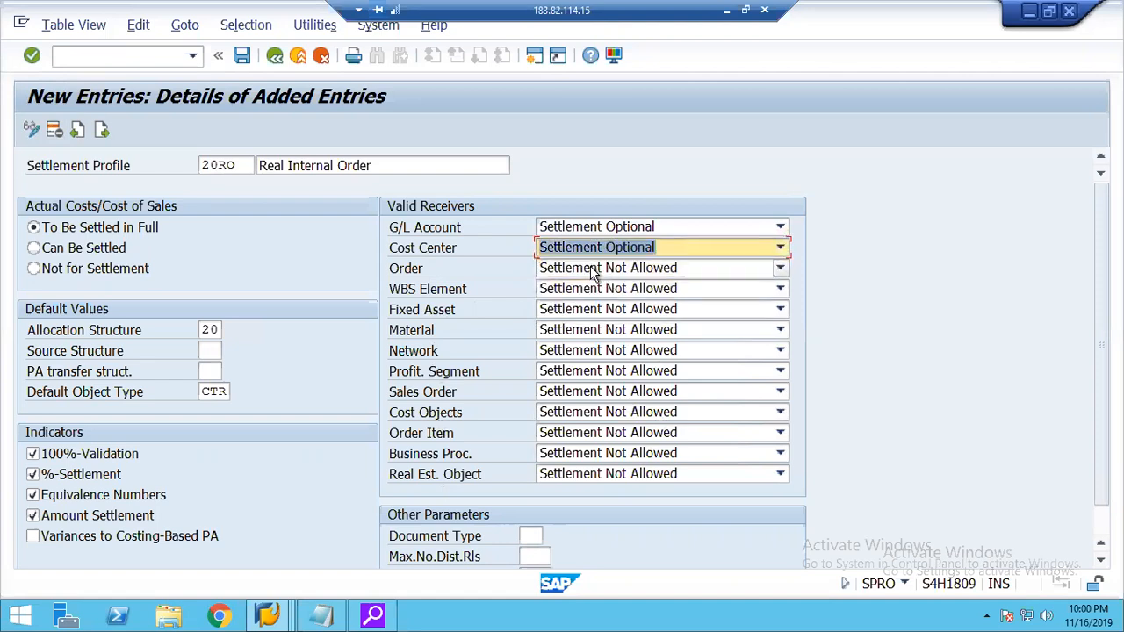
click(593, 270)
click(610, 303)
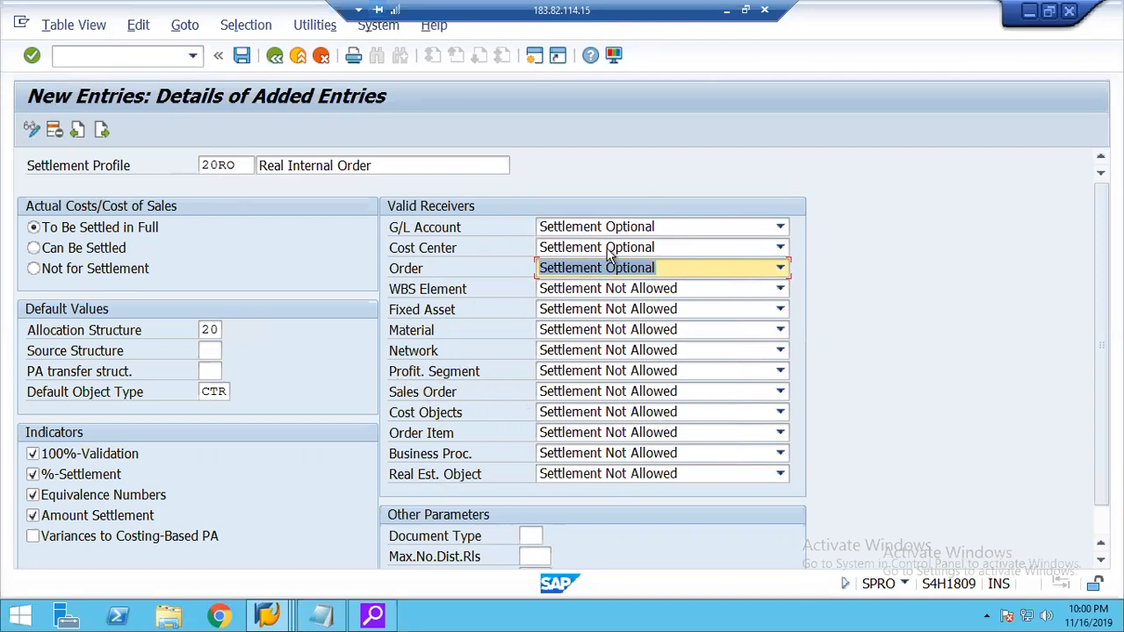
click(597, 293)
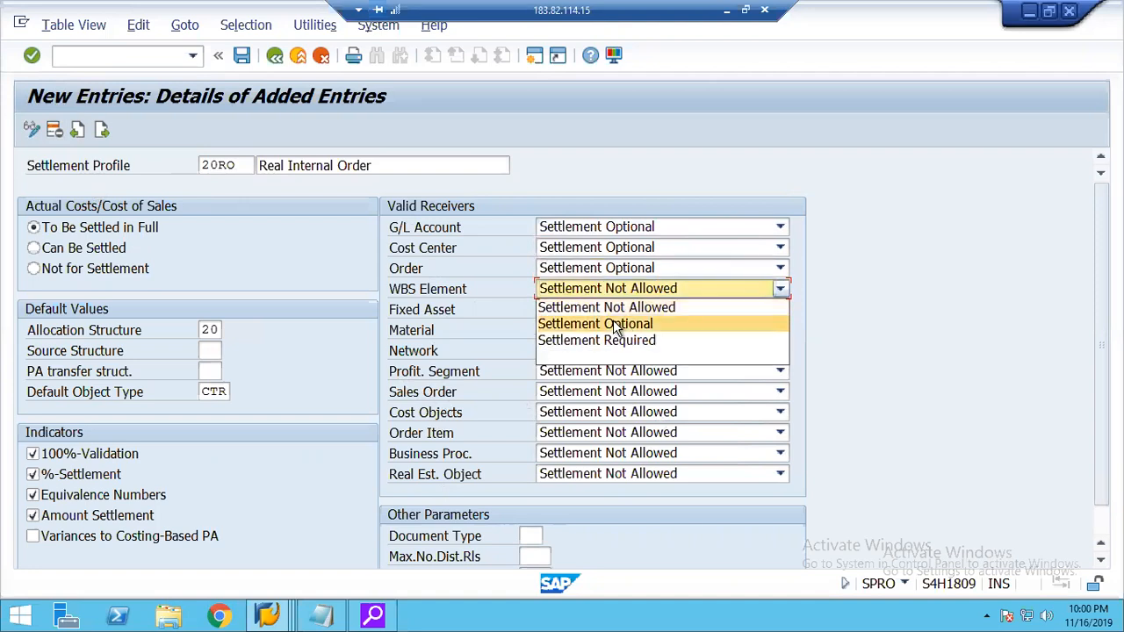
click(601, 324)
click(578, 310)
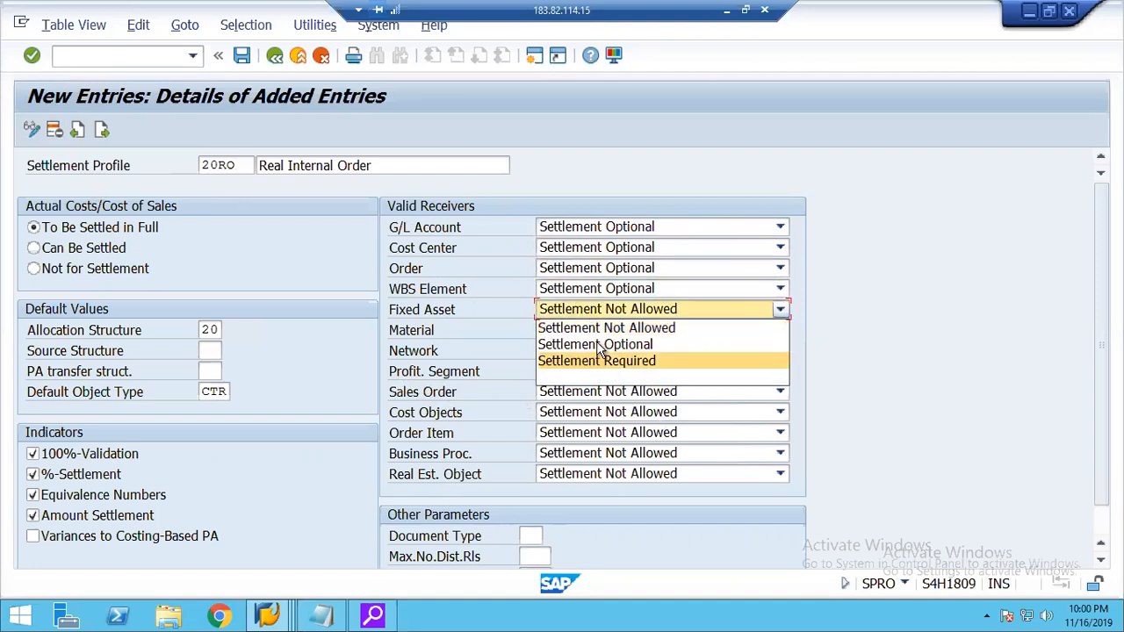
click(610, 344)
Set the valid receivers Material, Network, Profit. Segment and Sales Order to Settlement Optional.
click(602, 332)
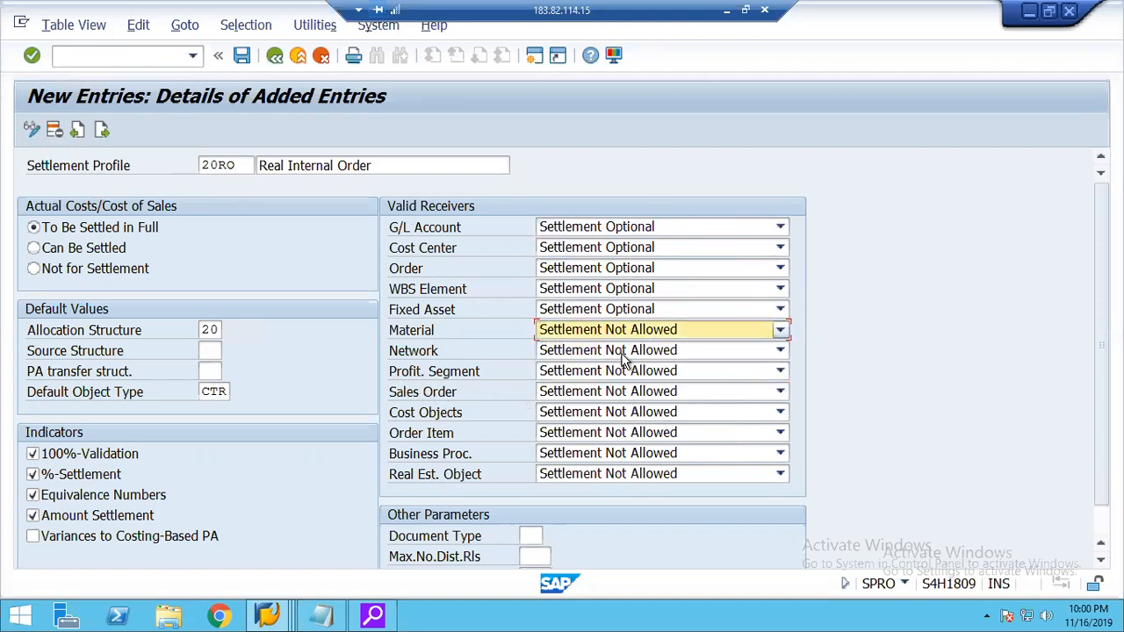
click(615, 369)
click(592, 353)
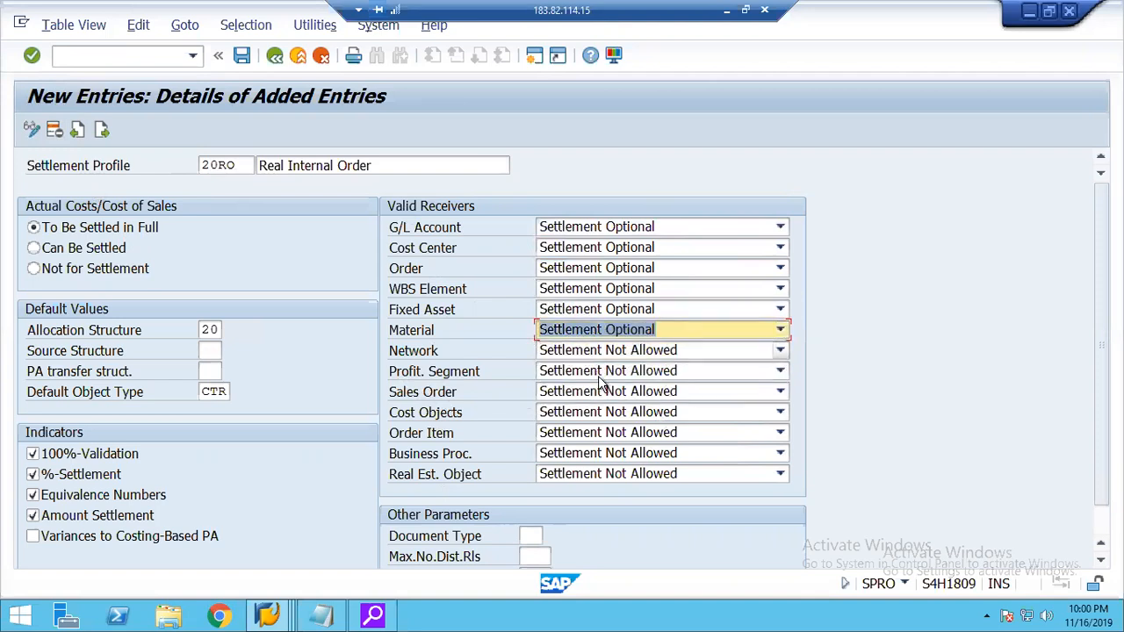
click(602, 387)
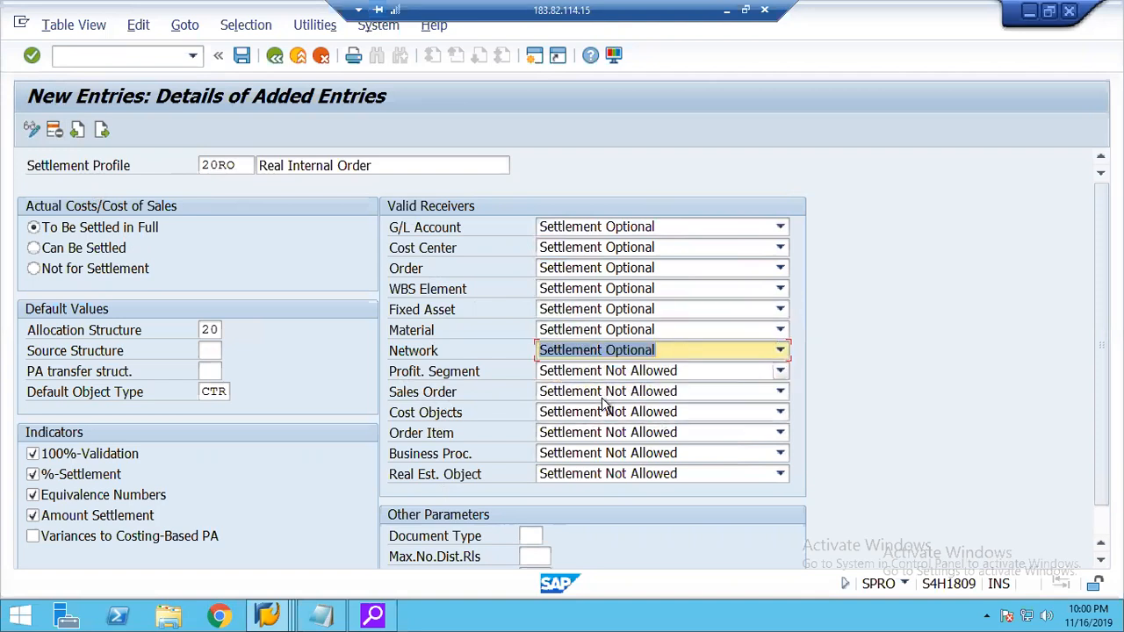
click(601, 373)
click(602, 409)
click(594, 394)
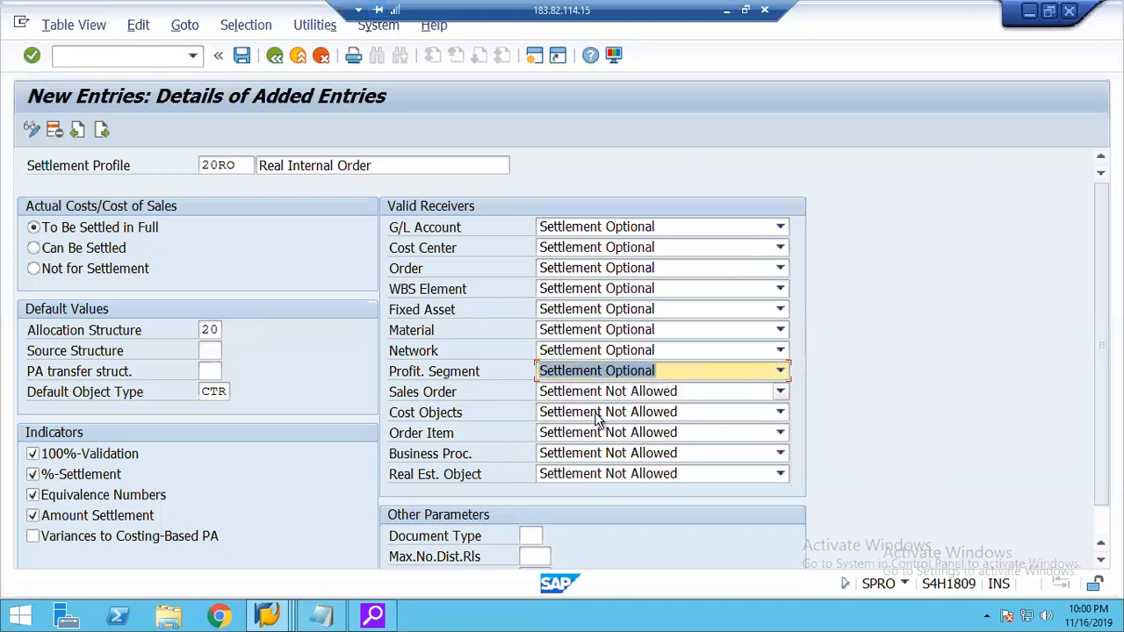
click(597, 427)
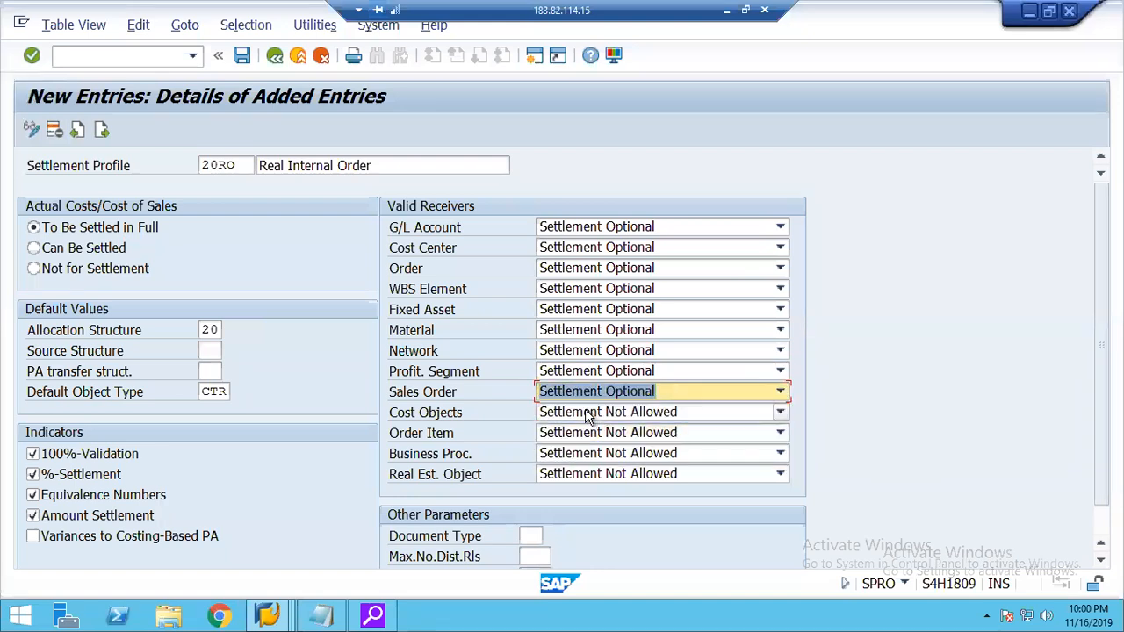
Set the valid receivers Cost Objects, Order Item, Business Proc. and Real Est. Object to Settlement Optional.
click(592, 413)
click(603, 448)
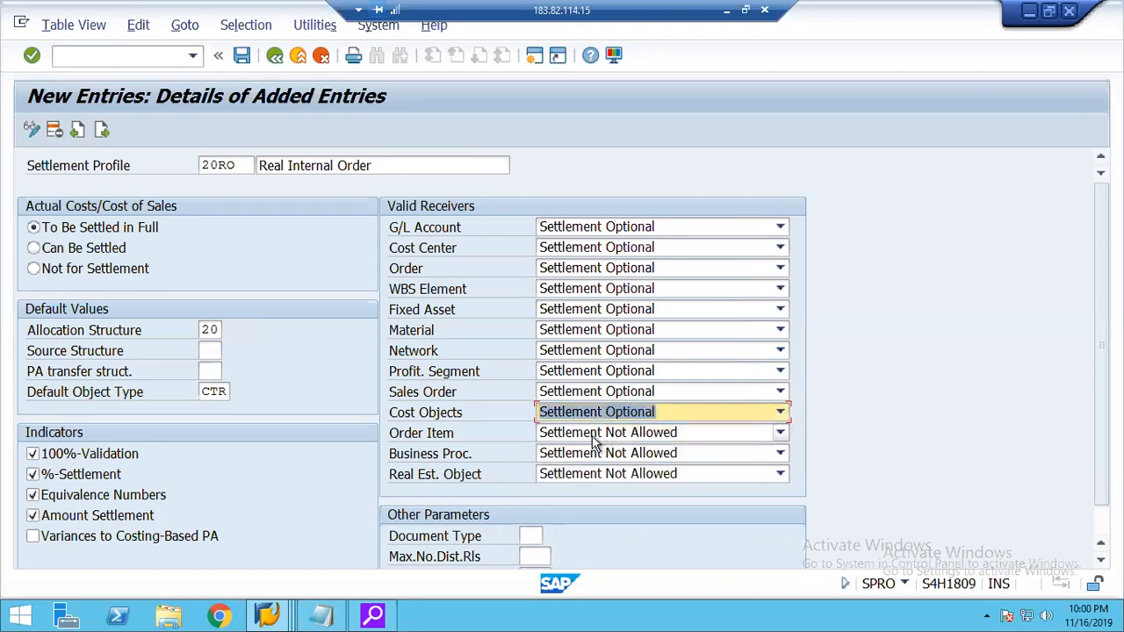
click(596, 434)
click(606, 470)
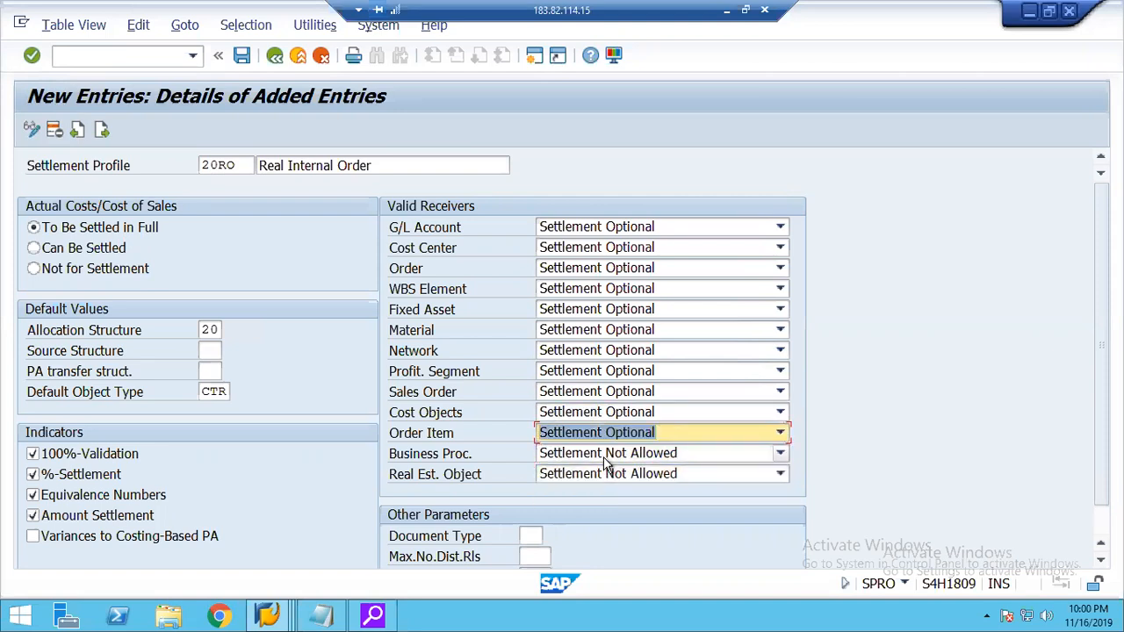
click(606, 455)
click(613, 489)
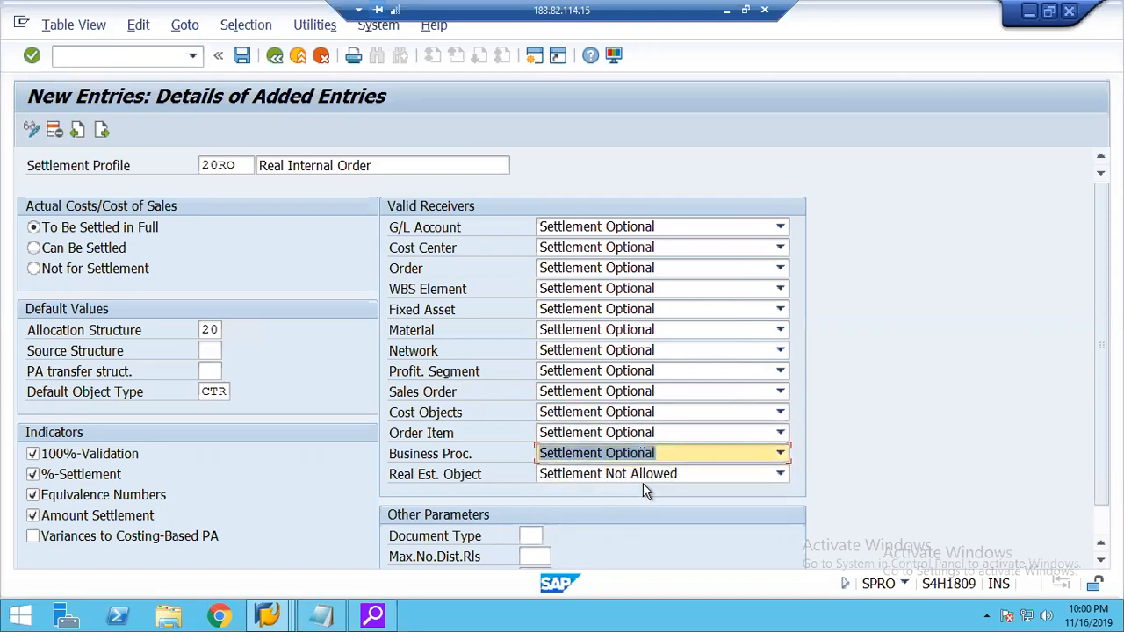
click(617, 475)
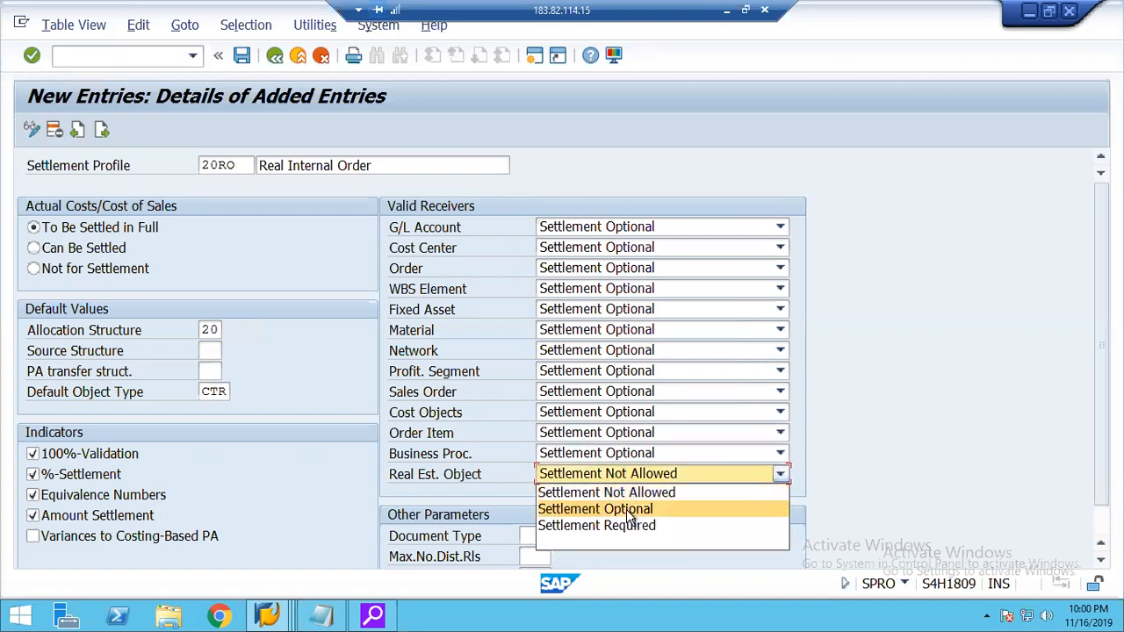
click(632, 509)
Set the other parameters of settlement profile 20RO to document type SA, maximum 5 distribution rules and residence time 3 months.
scroll(563, 358, down, 2)
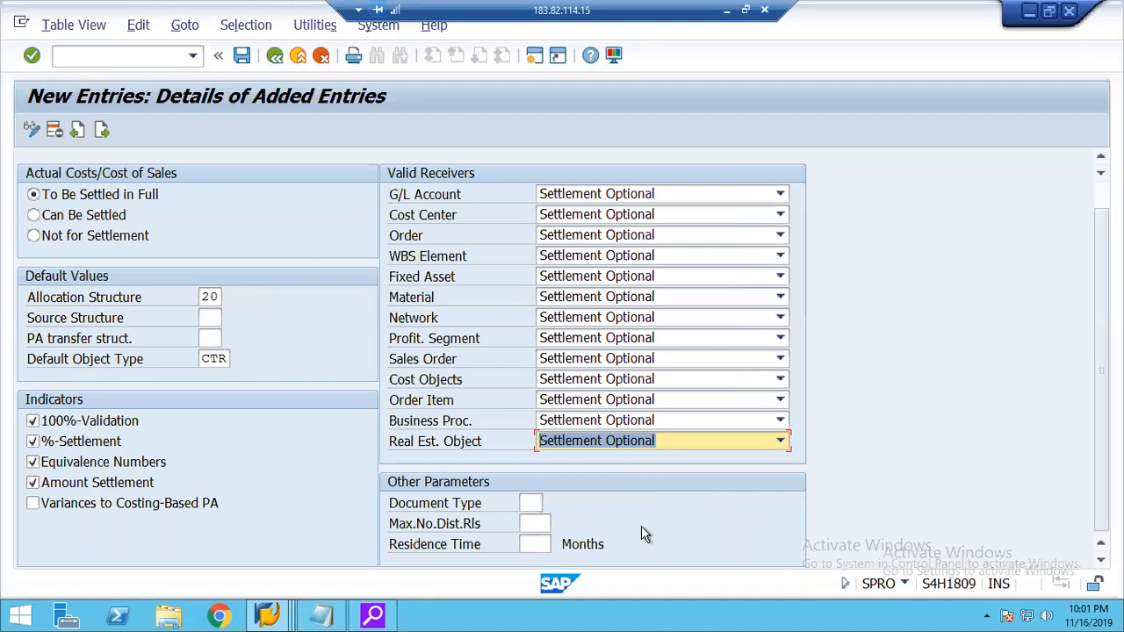
click(535, 506)
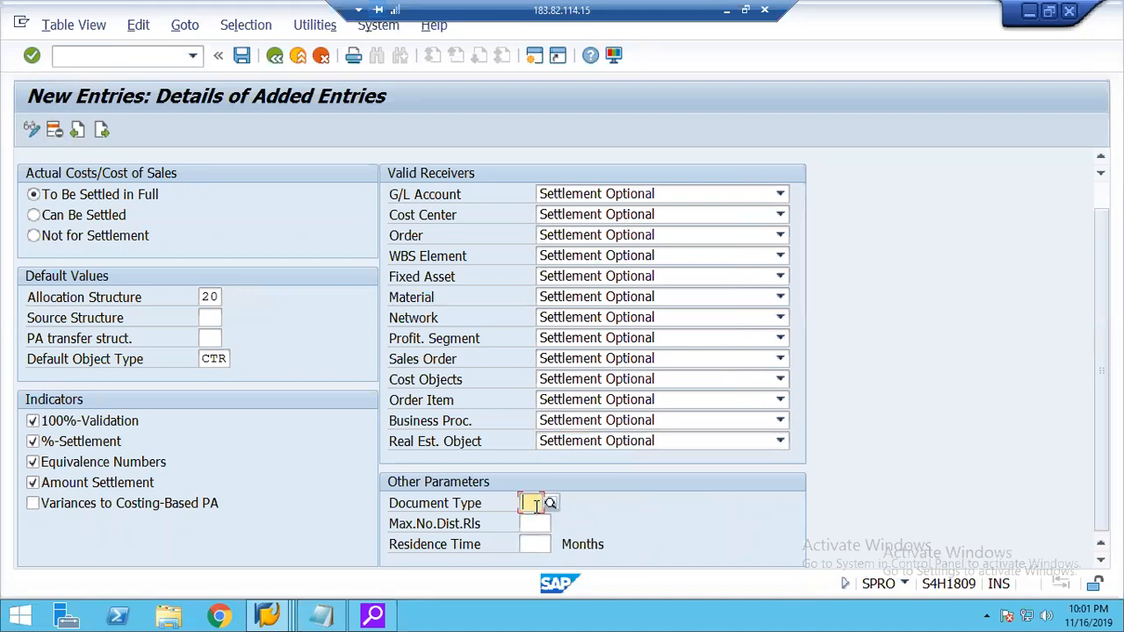
text(SA)
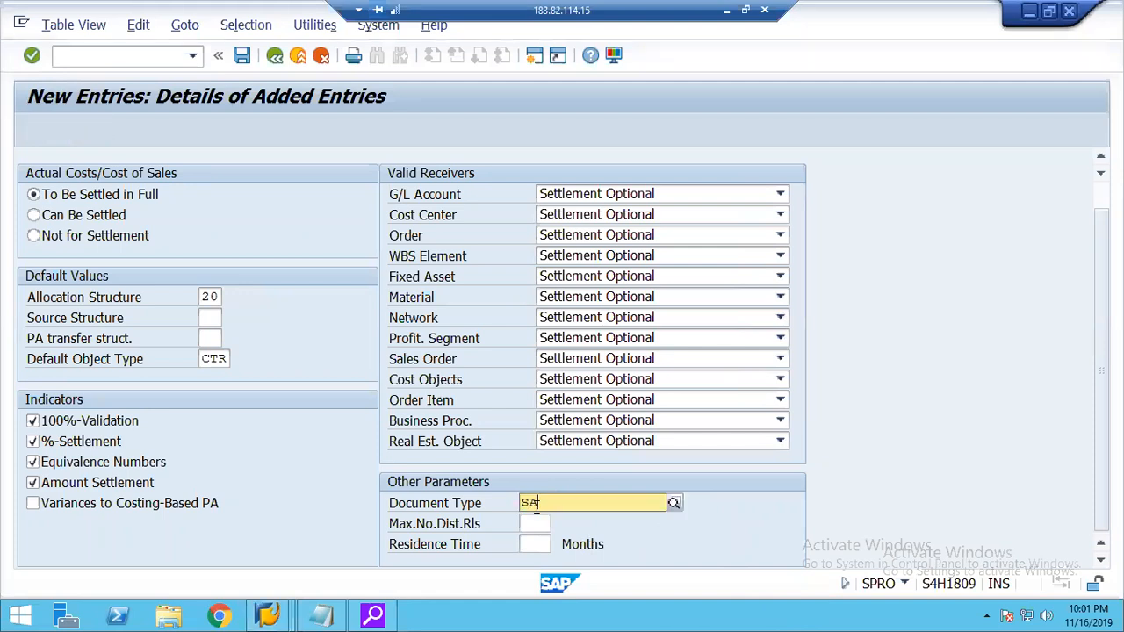
key(Return)
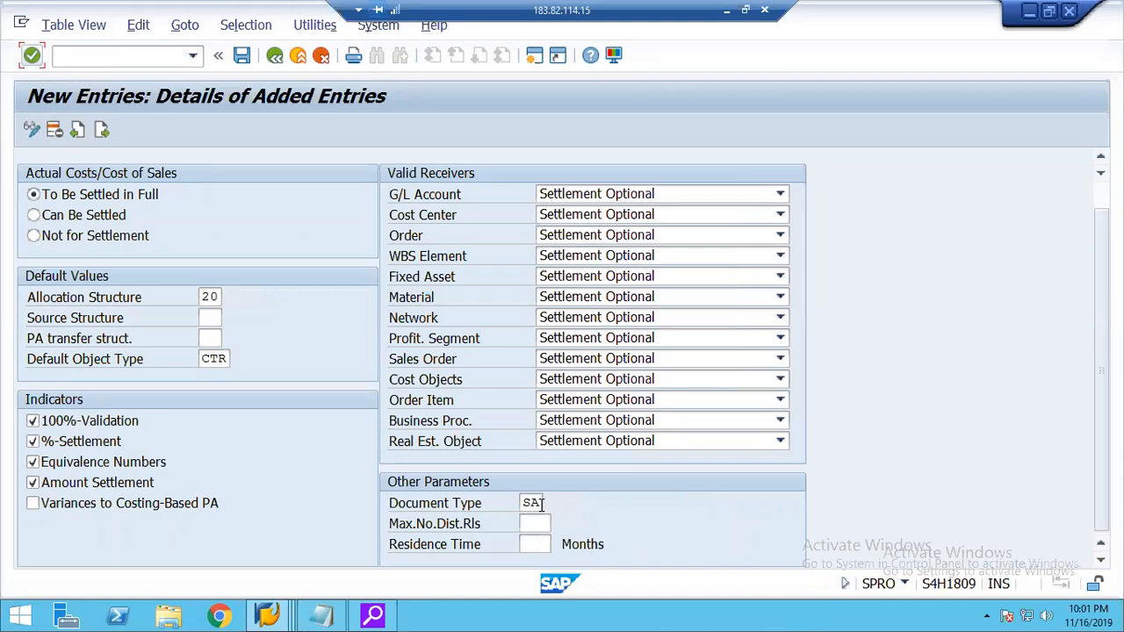
click(534, 524)
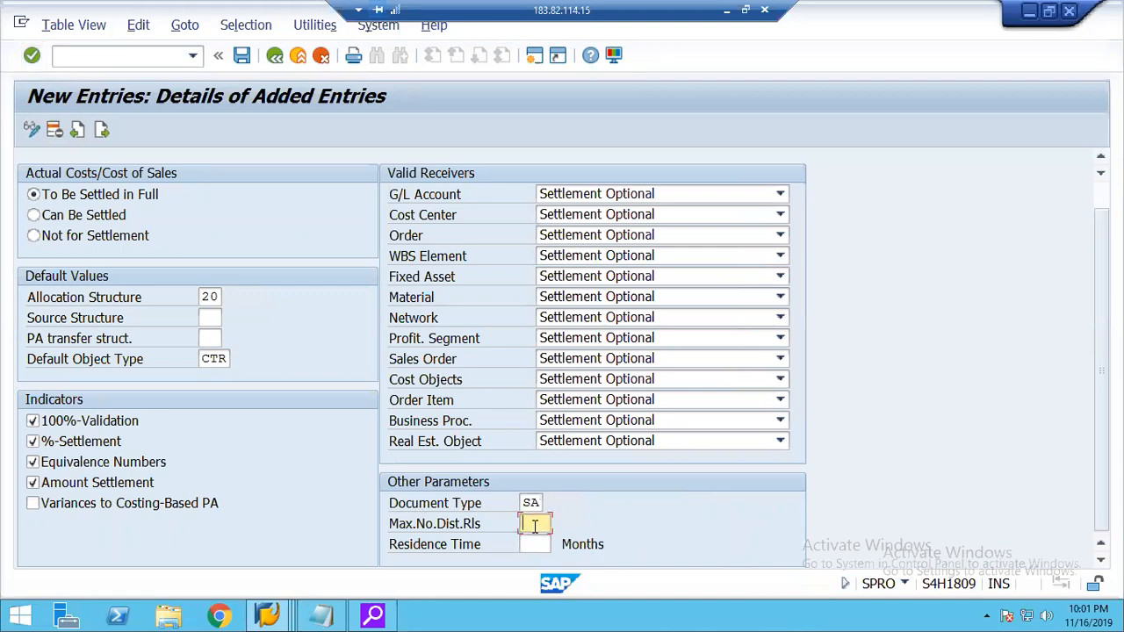
text(5)
key(Tab)
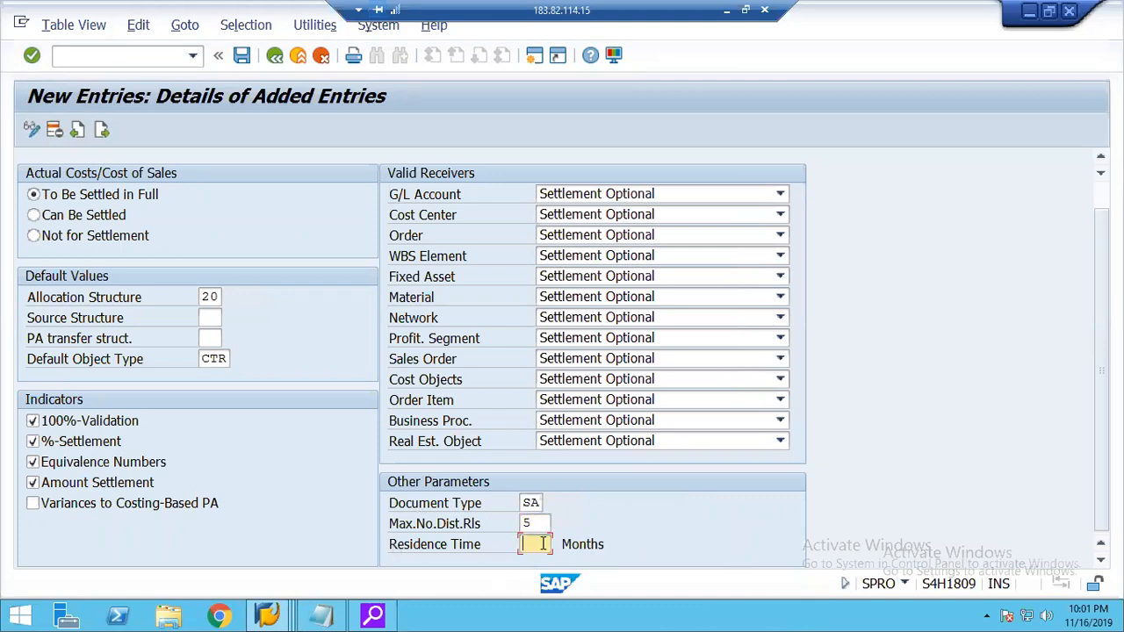
text(3)
key(Return)
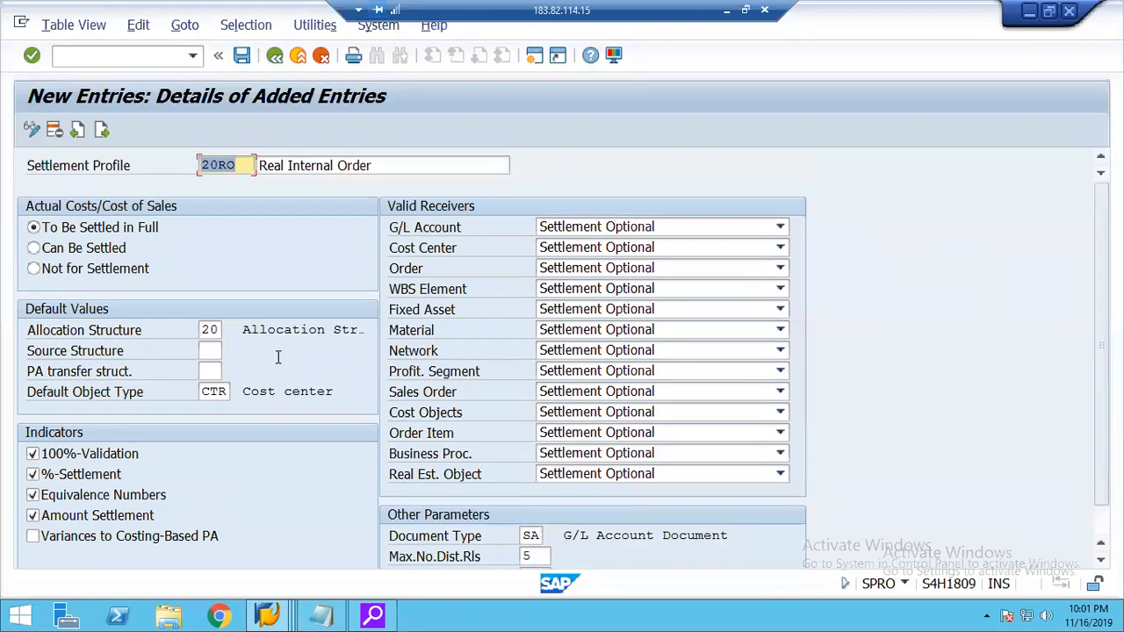
Save settlement profile 20RO to the proposed customizing request and return to the activity selection.
click(242, 55)
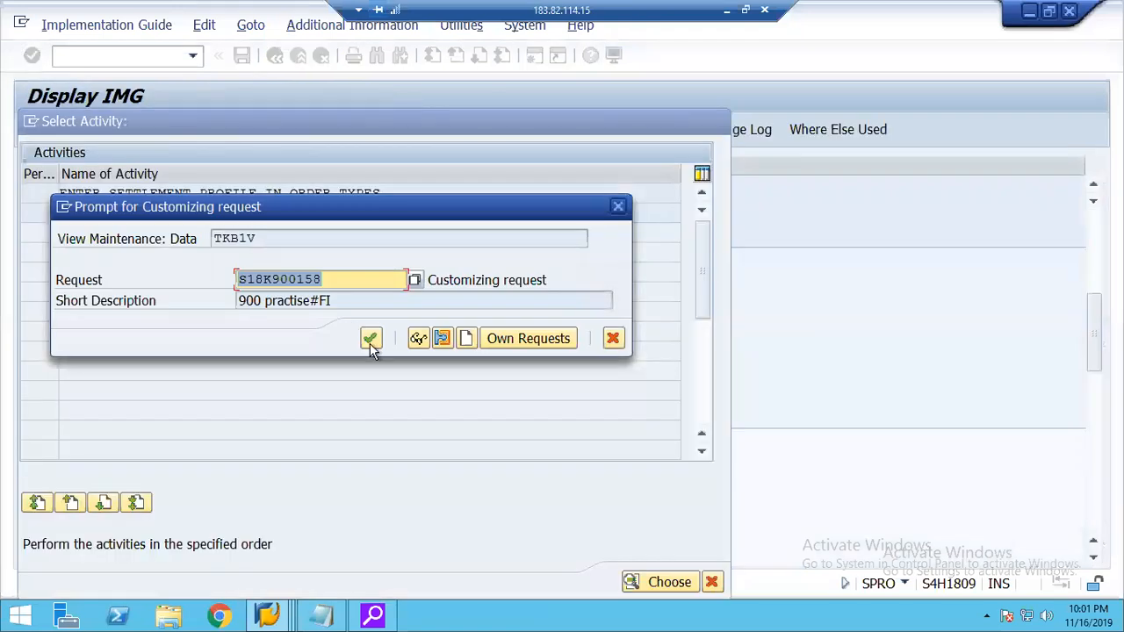
click(369, 341)
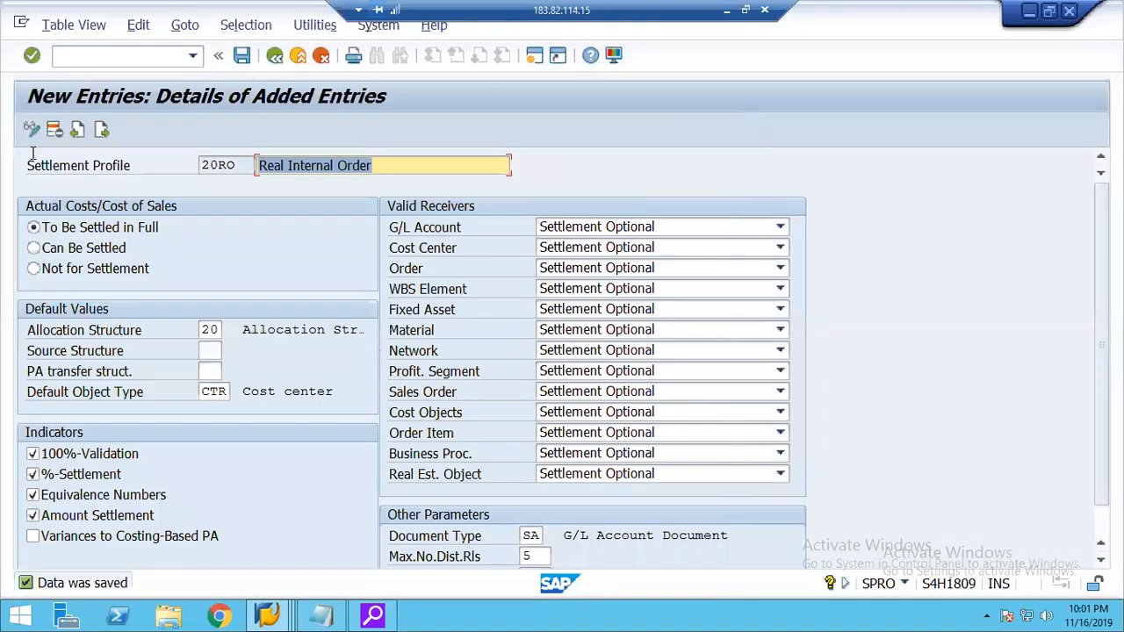
click(274, 56)
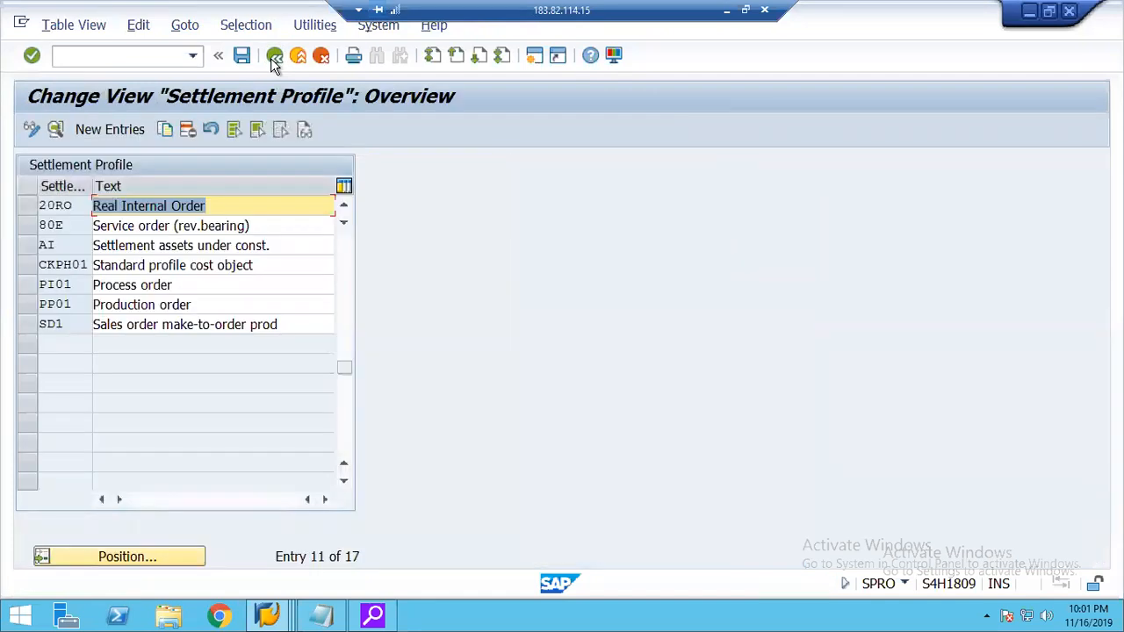
click(272, 58)
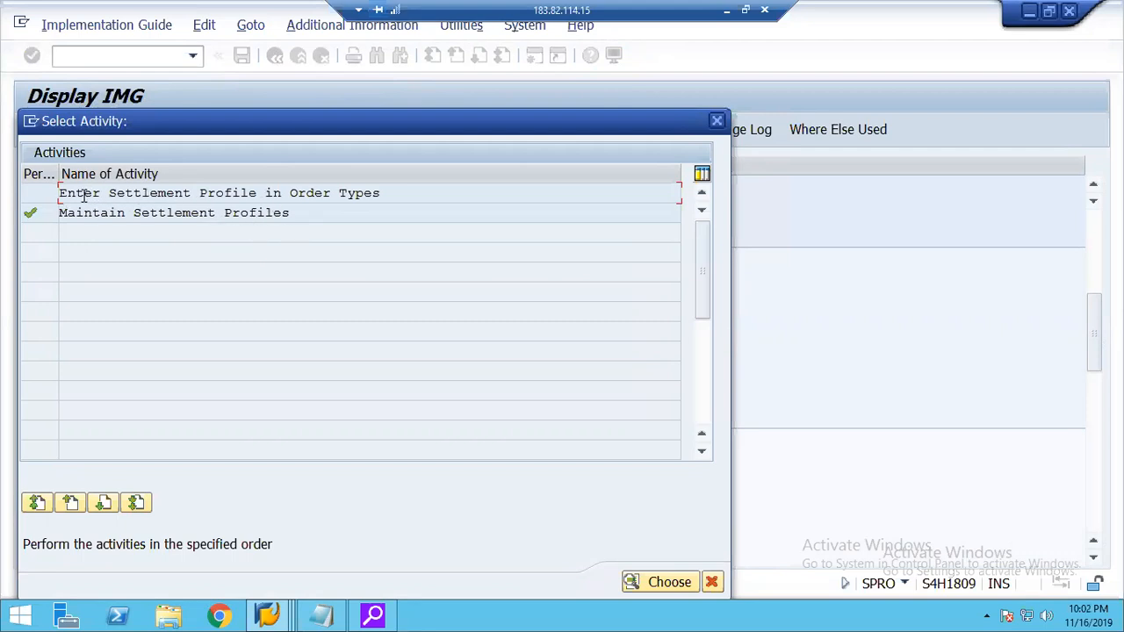
Assign settlement profile 20RO to order type 20RO under Enter Settlement Profile in Order Types.
double_click(261, 195)
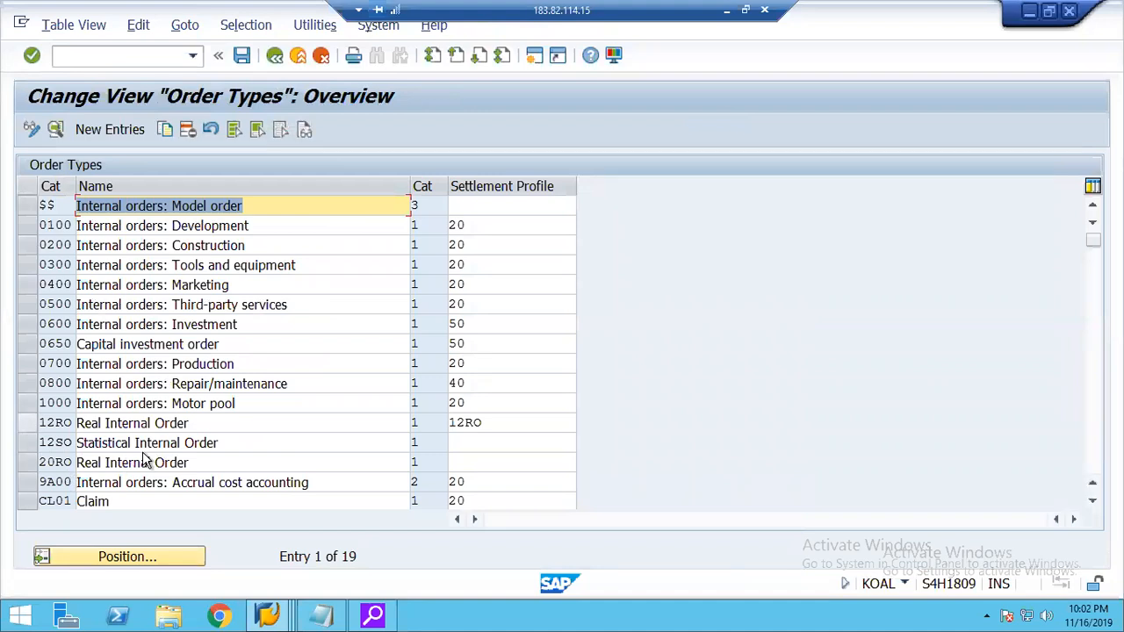
click(1095, 439)
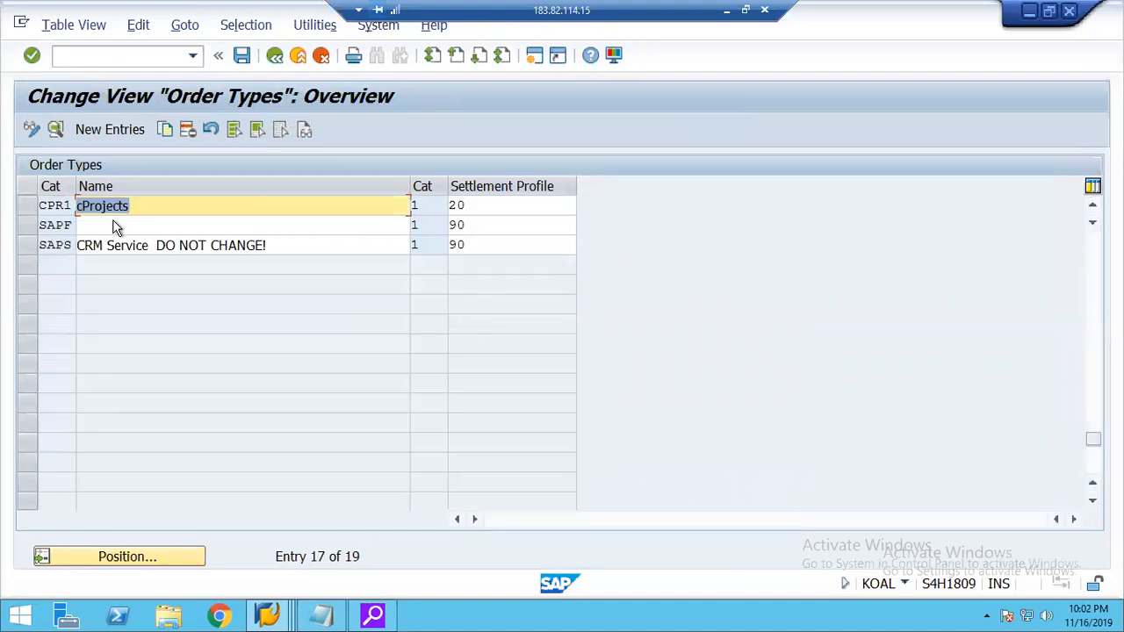
click(1090, 255)
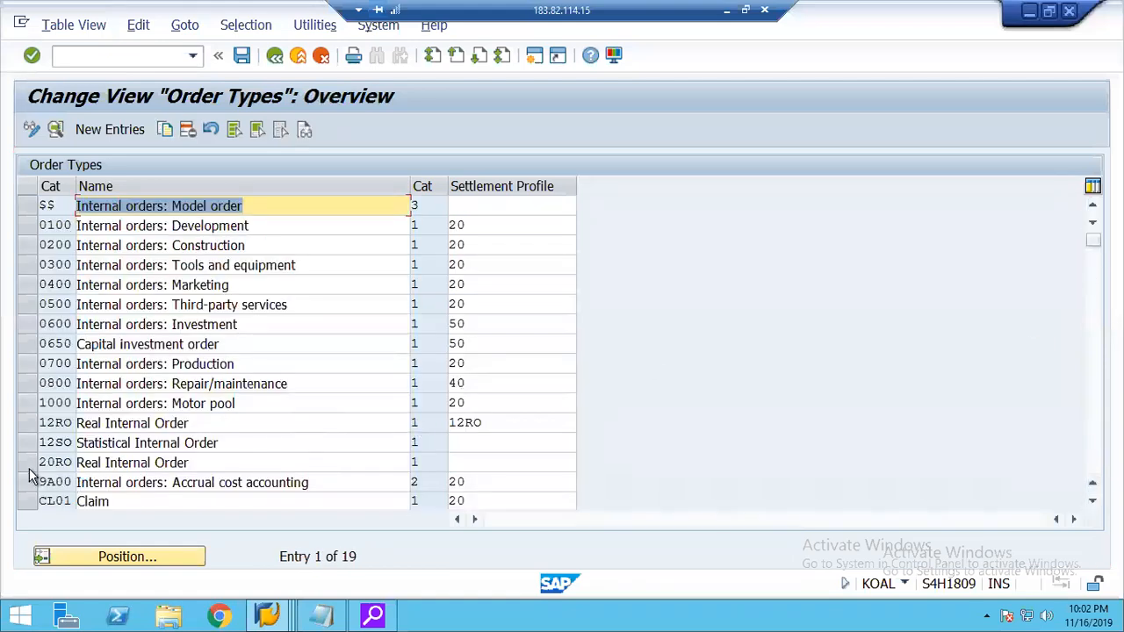
click(459, 462)
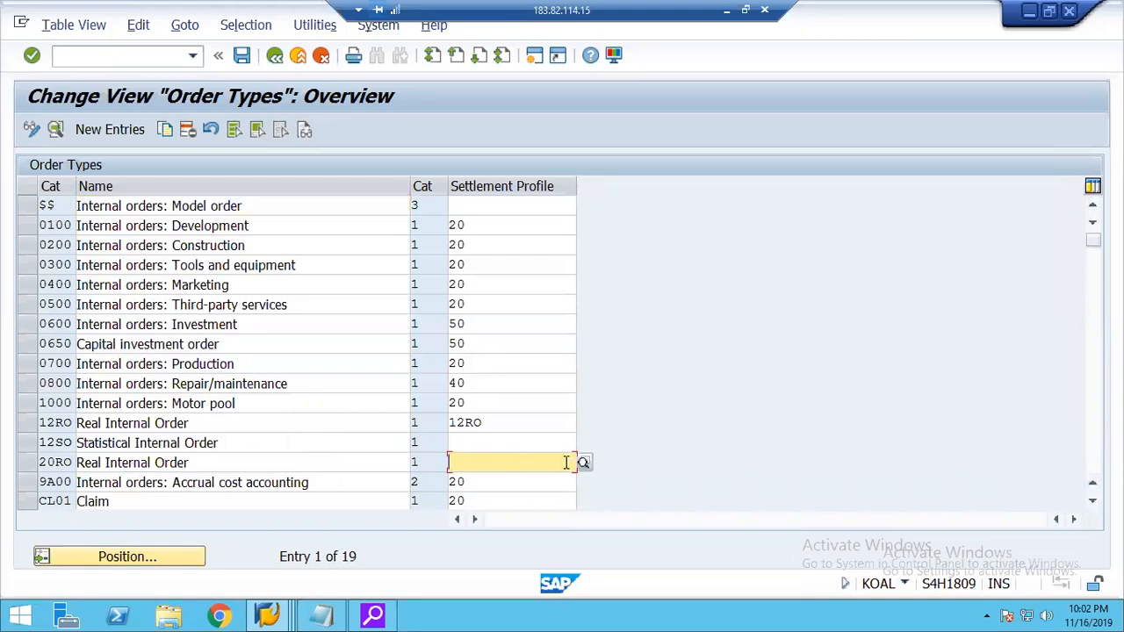
click(584, 464)
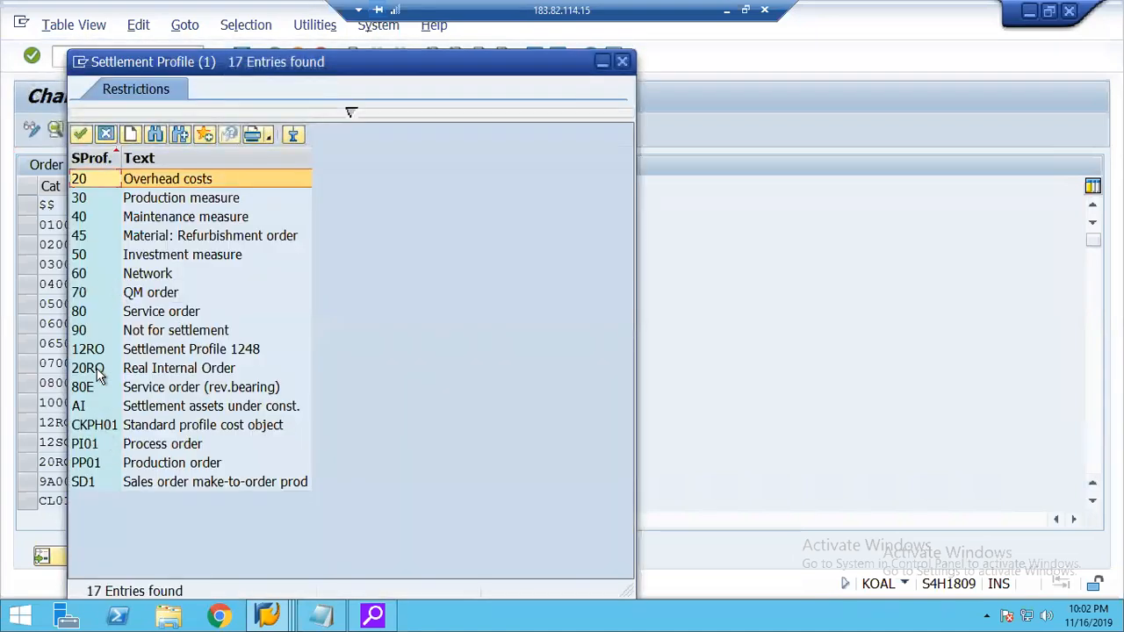
click(88, 368)
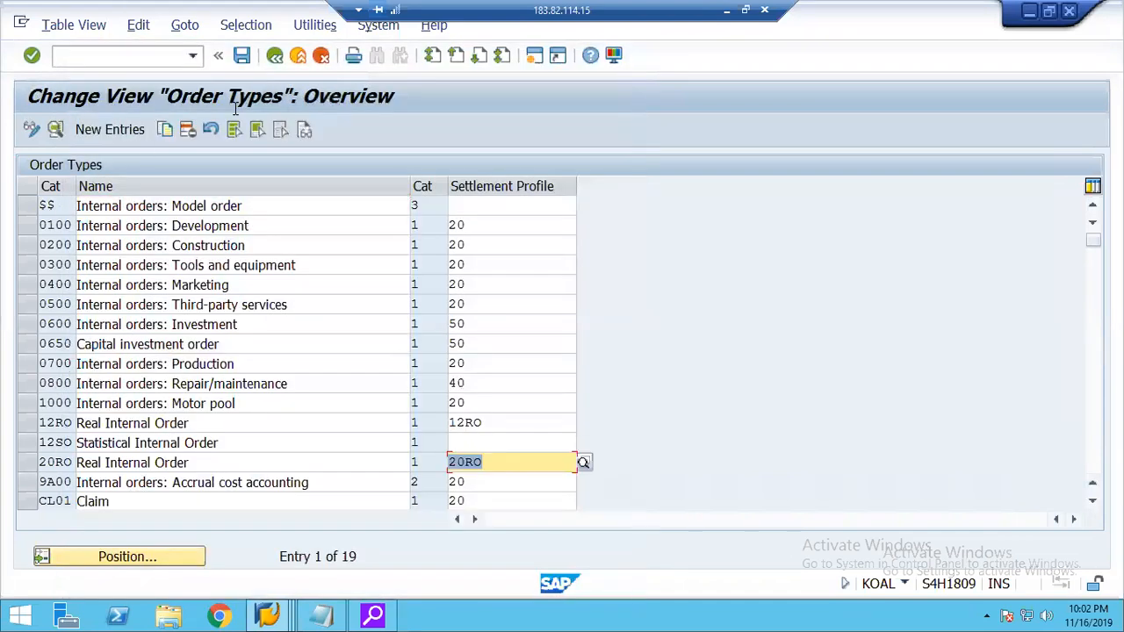
Save the settlement profile assignment to the proposed customizing request and select the entry of order type 20RO.
click(242, 58)
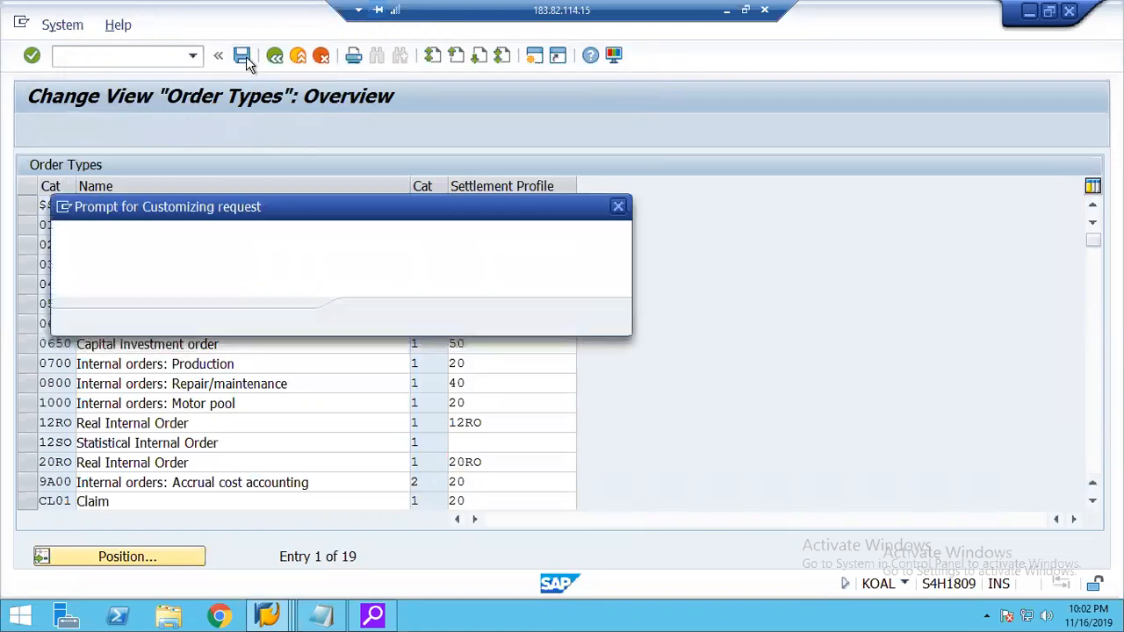
click(371, 318)
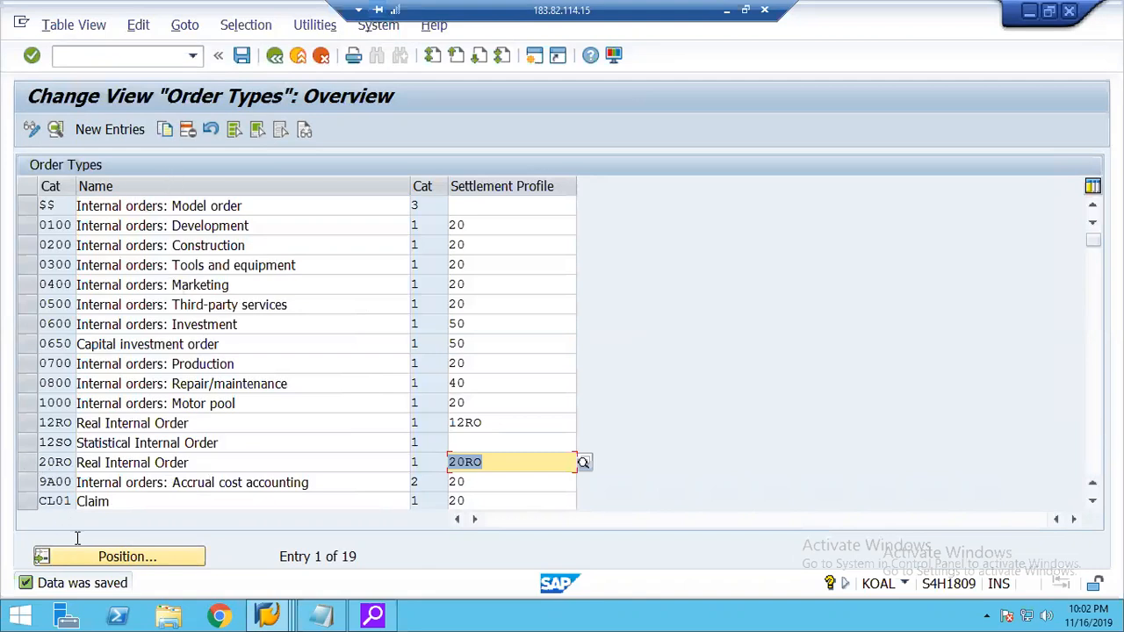
click(27, 464)
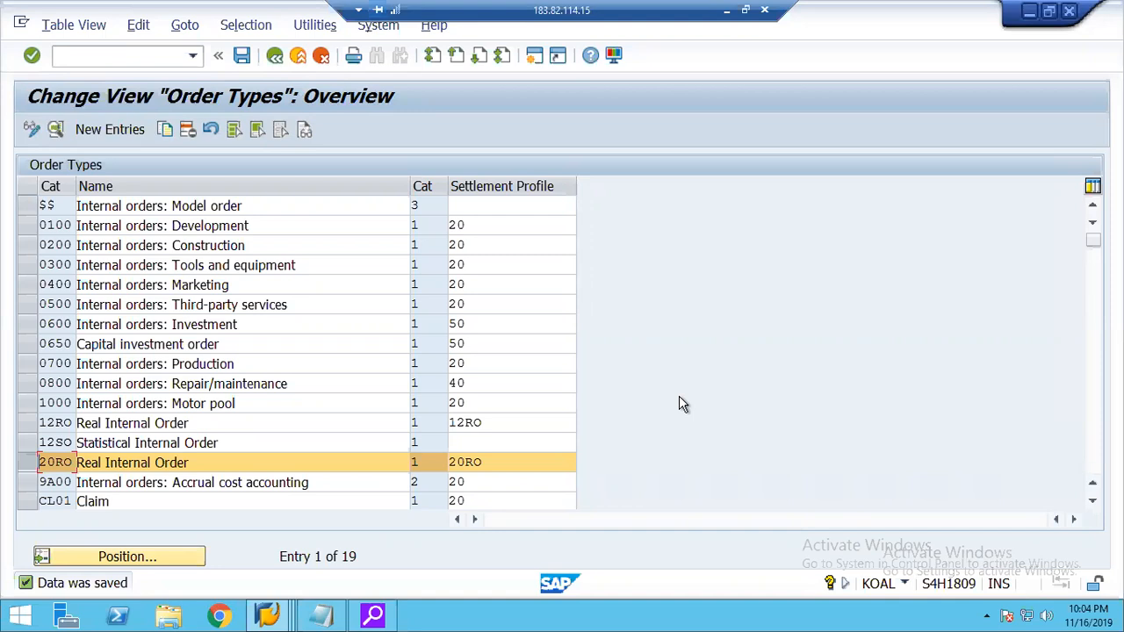
Save the order types again, then exit the actual assessment cycle and its activity selection in the other session.
click(241, 56)
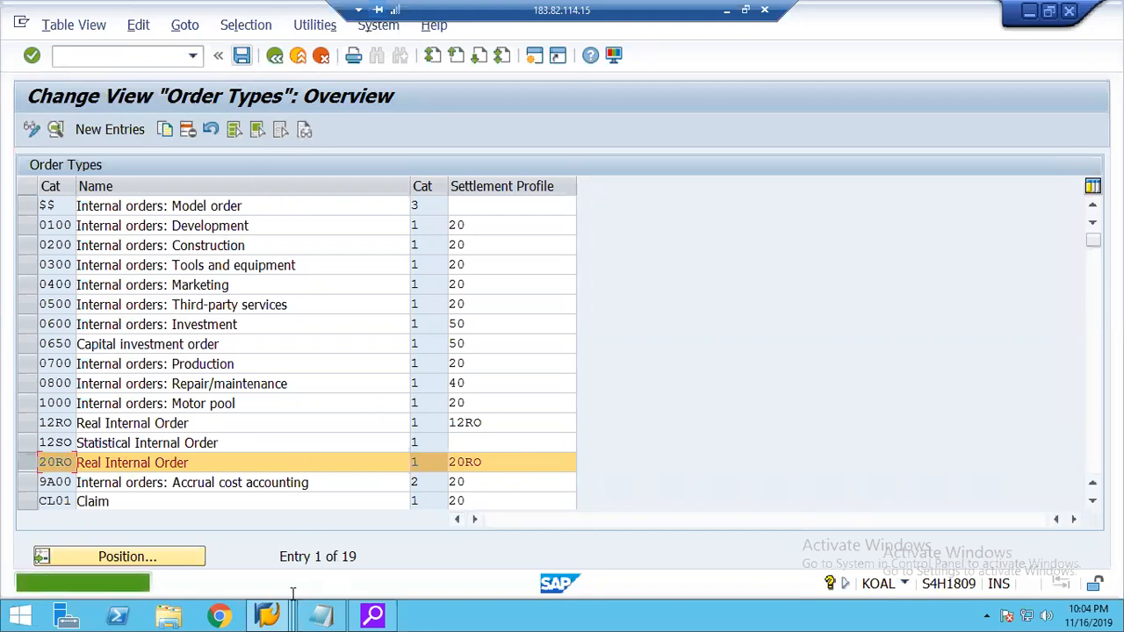
click(270, 616)
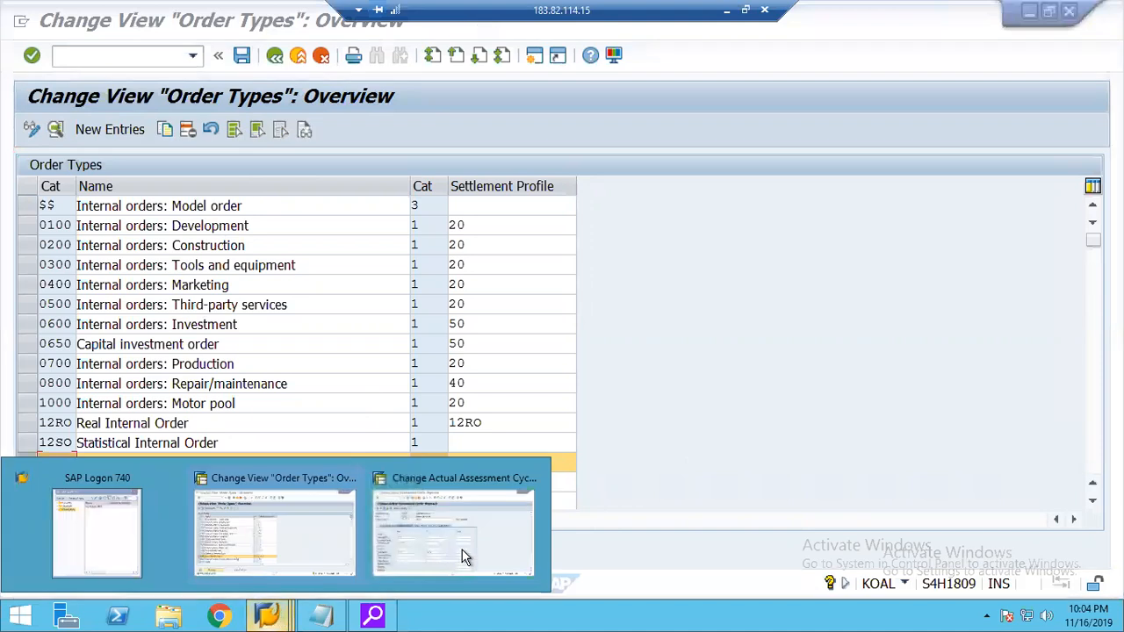
click(452, 527)
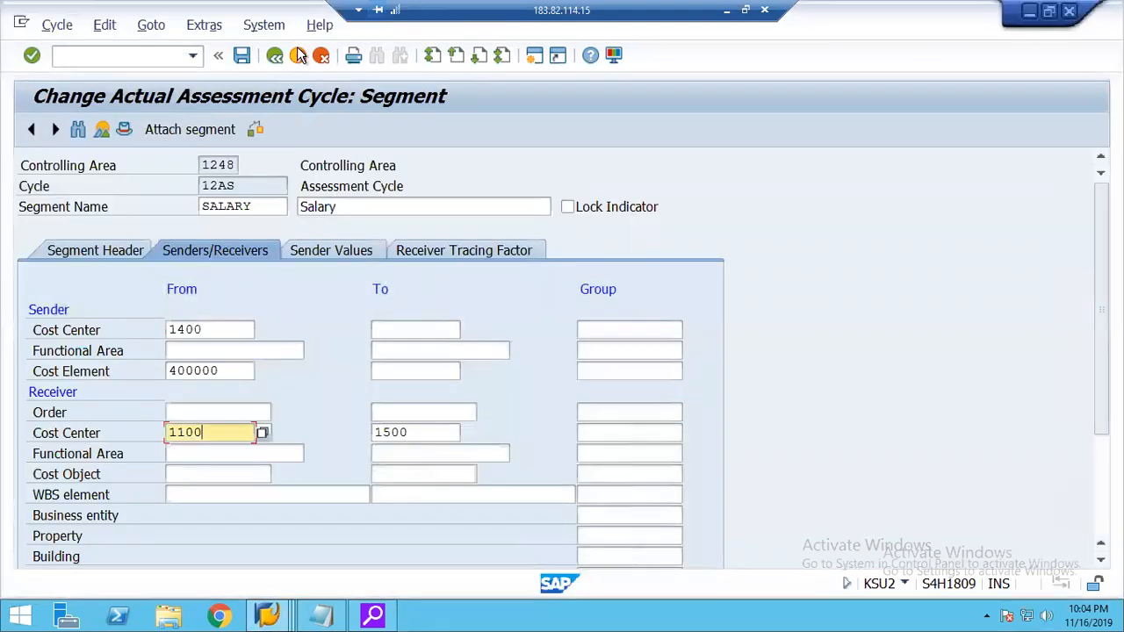
click(297, 55)
click(415, 365)
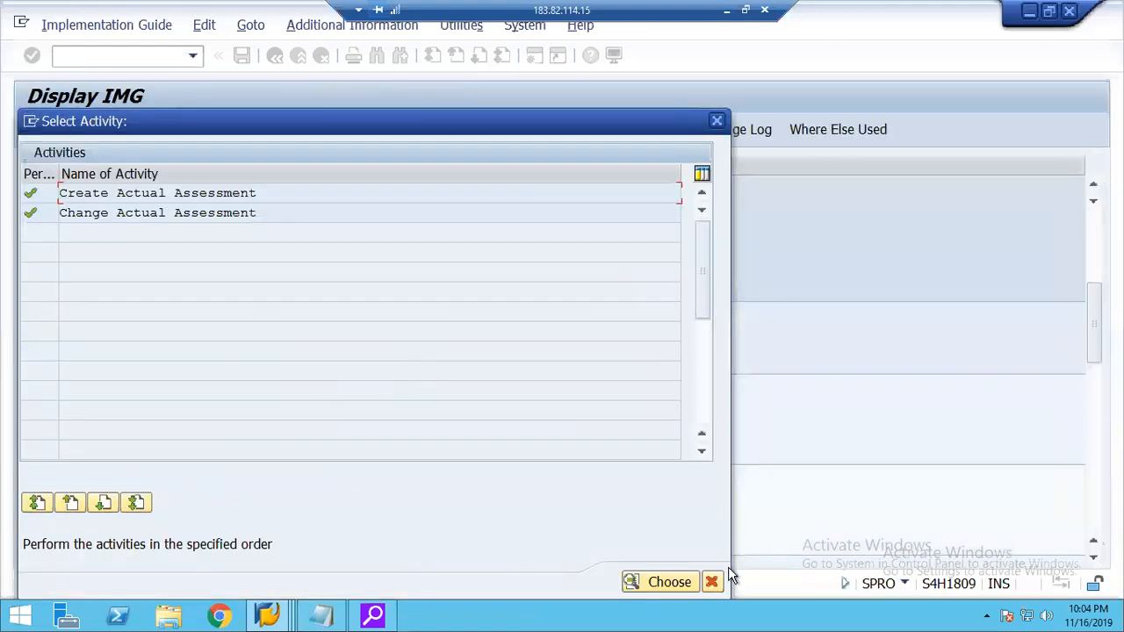
click(711, 582)
Open the G/L account posting transaction F-02 and enter document date 03/13/2019.
click(96, 51)
text(/n)
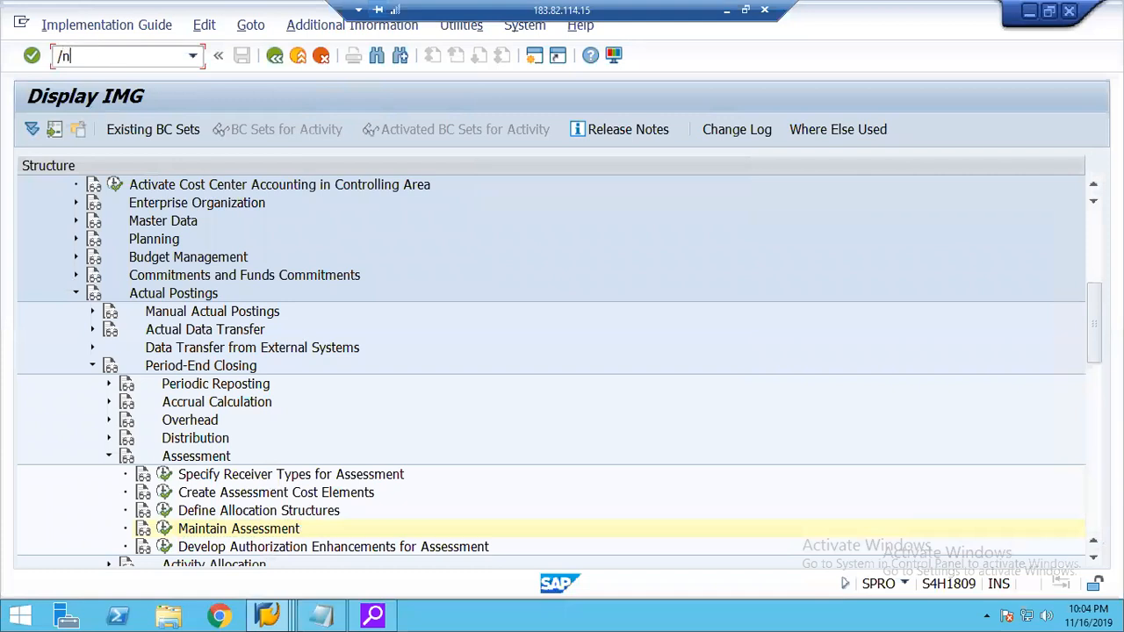
text(f-02)
key(Return)
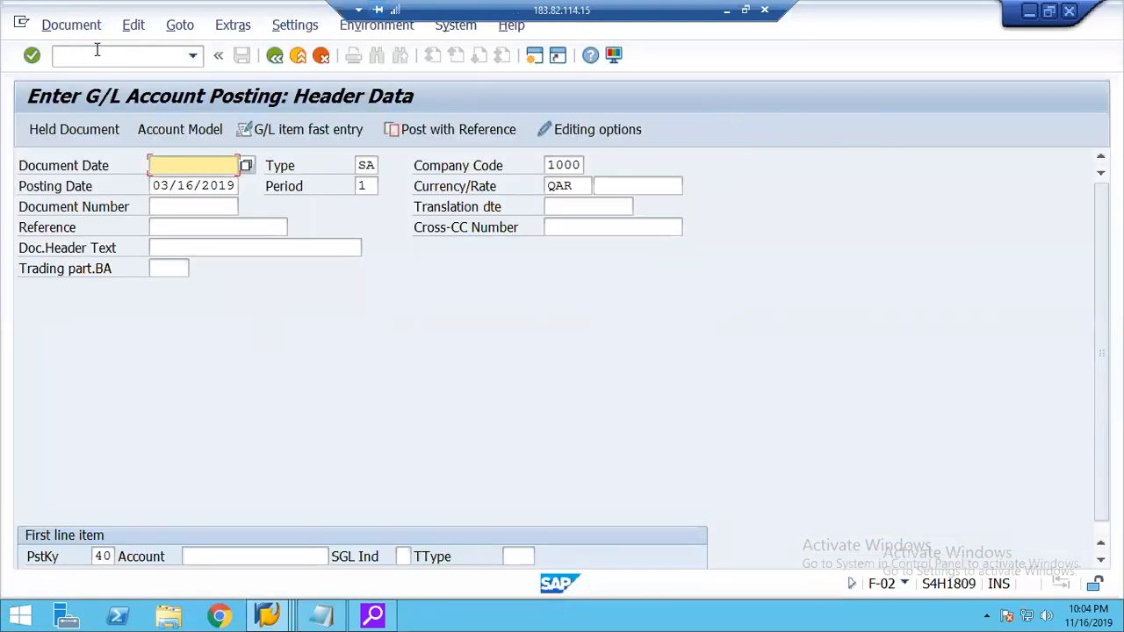
key(Down)
key(Down)
key(Return)
key(Tab)
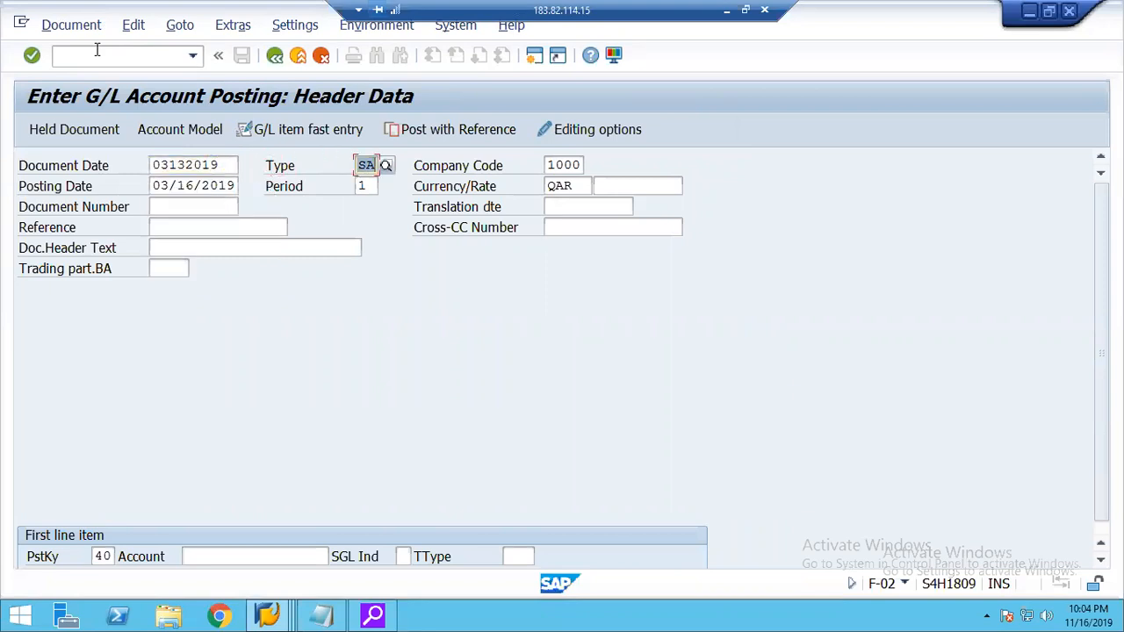
Set the posting header's company code to 2000 and the currency to USD.
key(Tab)
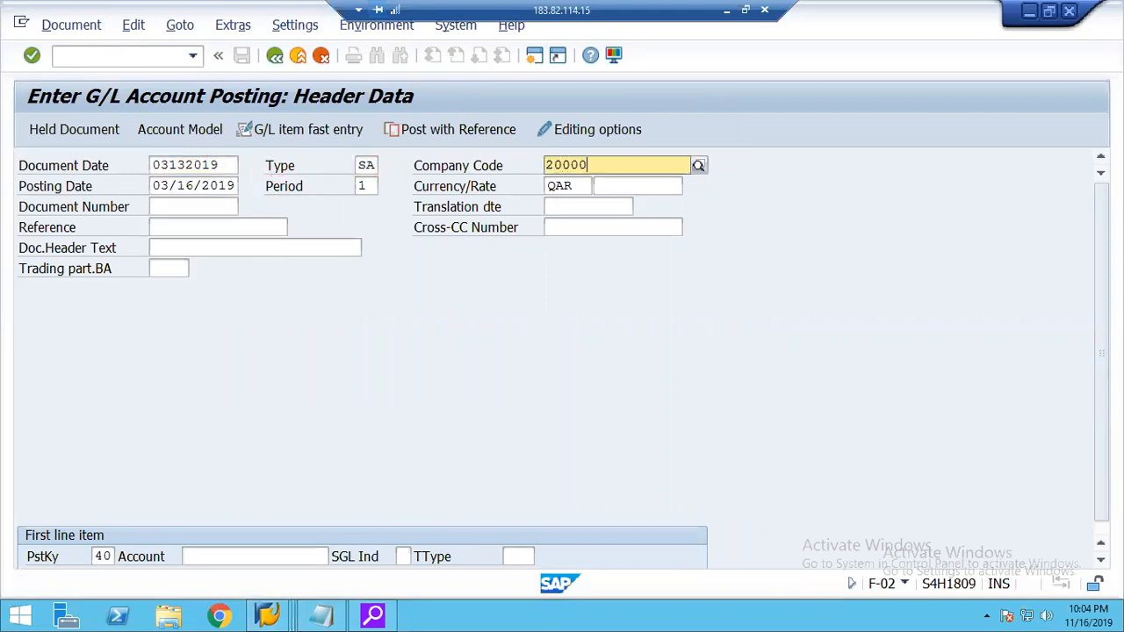
key(Return)
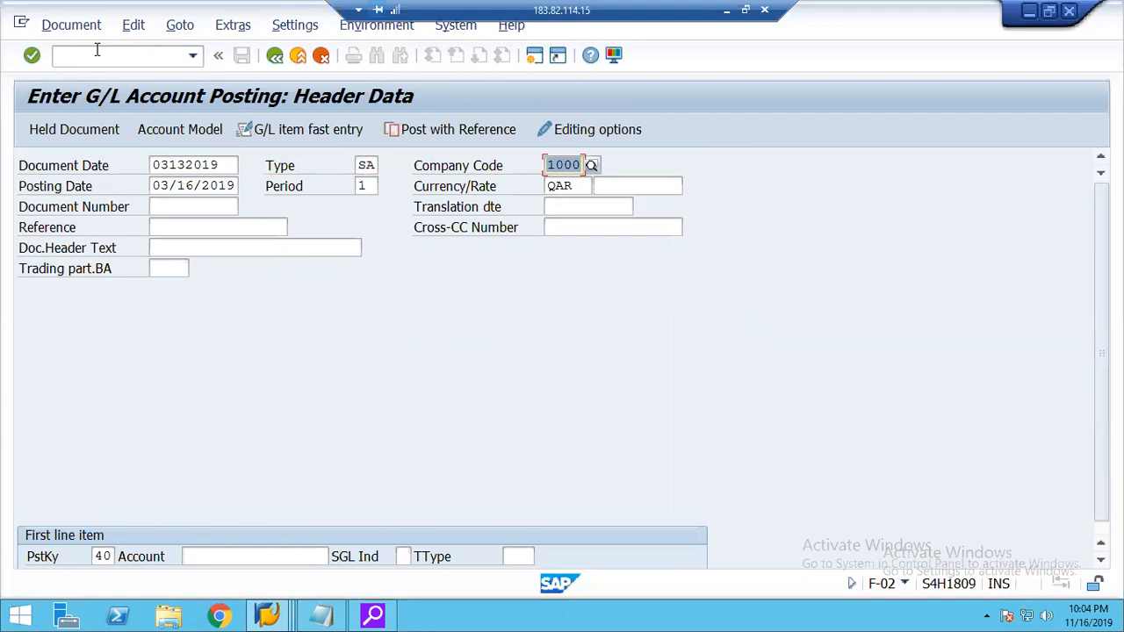
text(2000)
key(Tab)
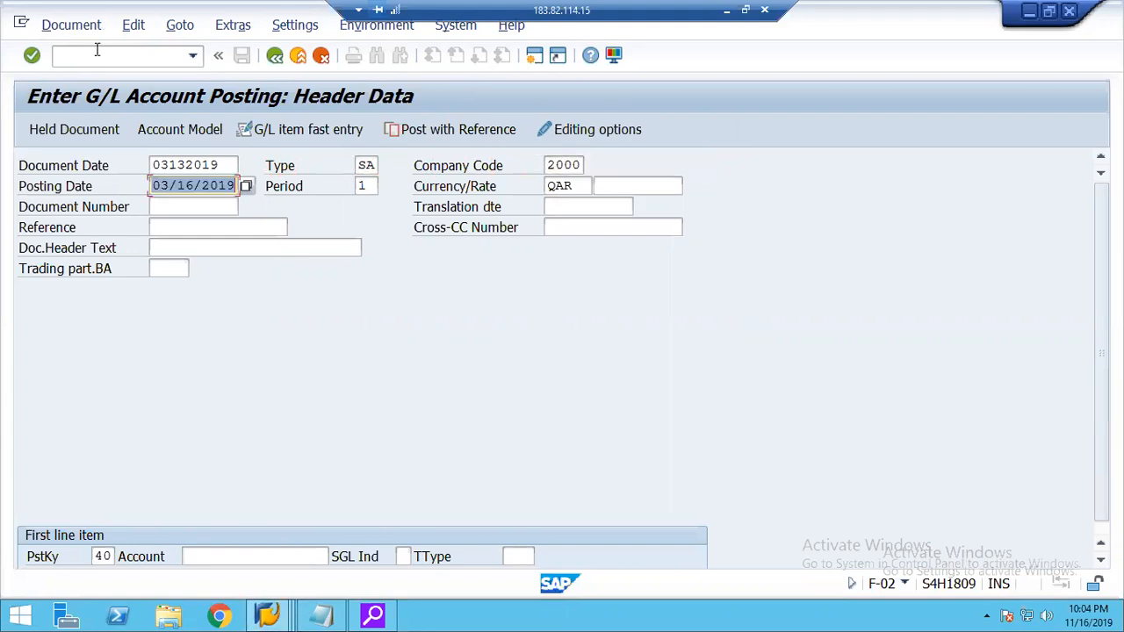
key(Tab)
key(Tab)
text(USD)
key(Tab)
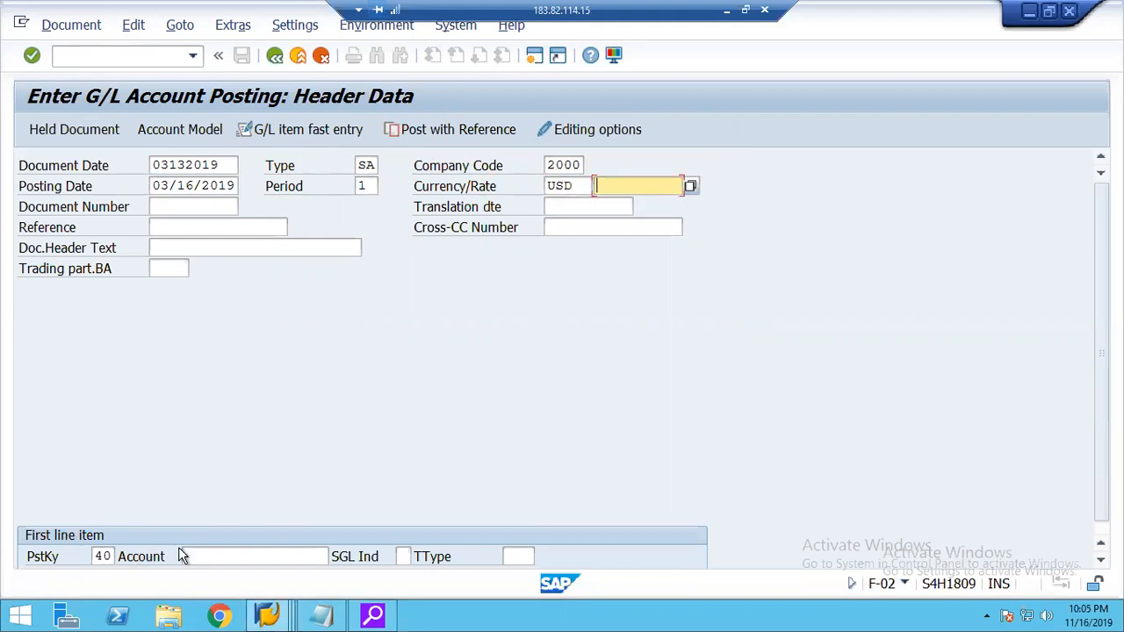
Enter G/L account 400000 as the first debit line item with an amount of 5000.
click(194, 555)
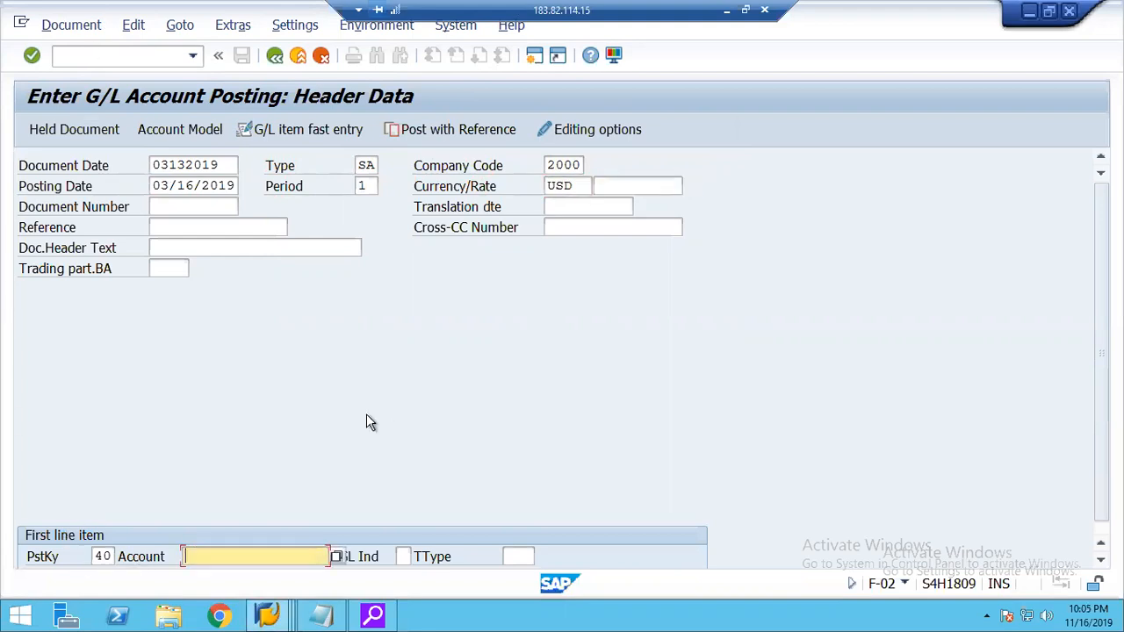
text(400000)
key(Return)
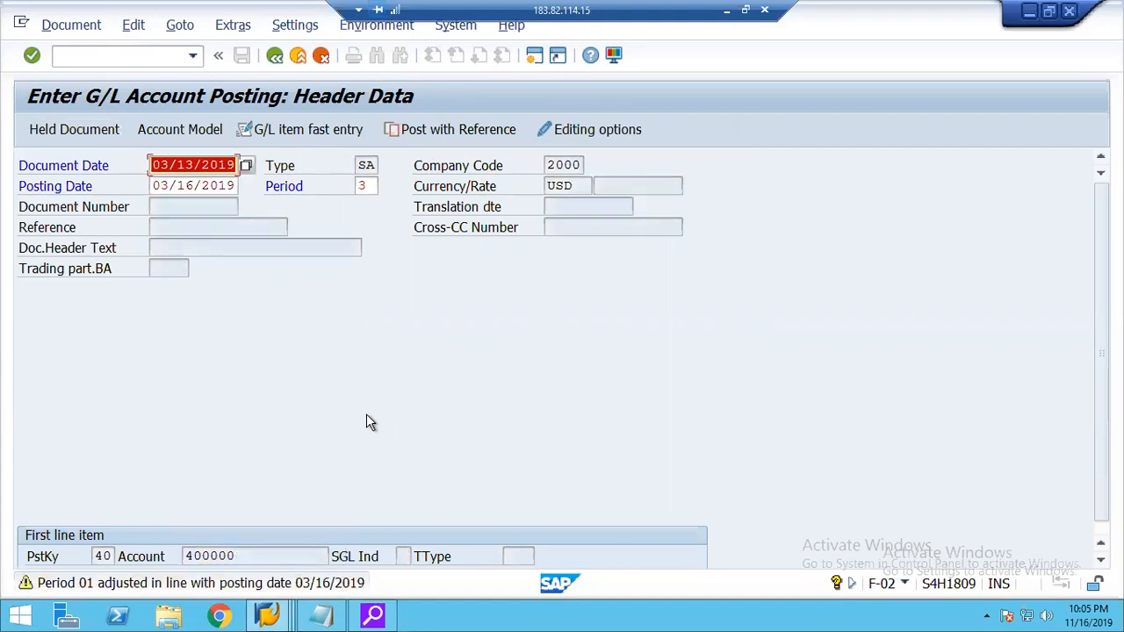
key(Return)
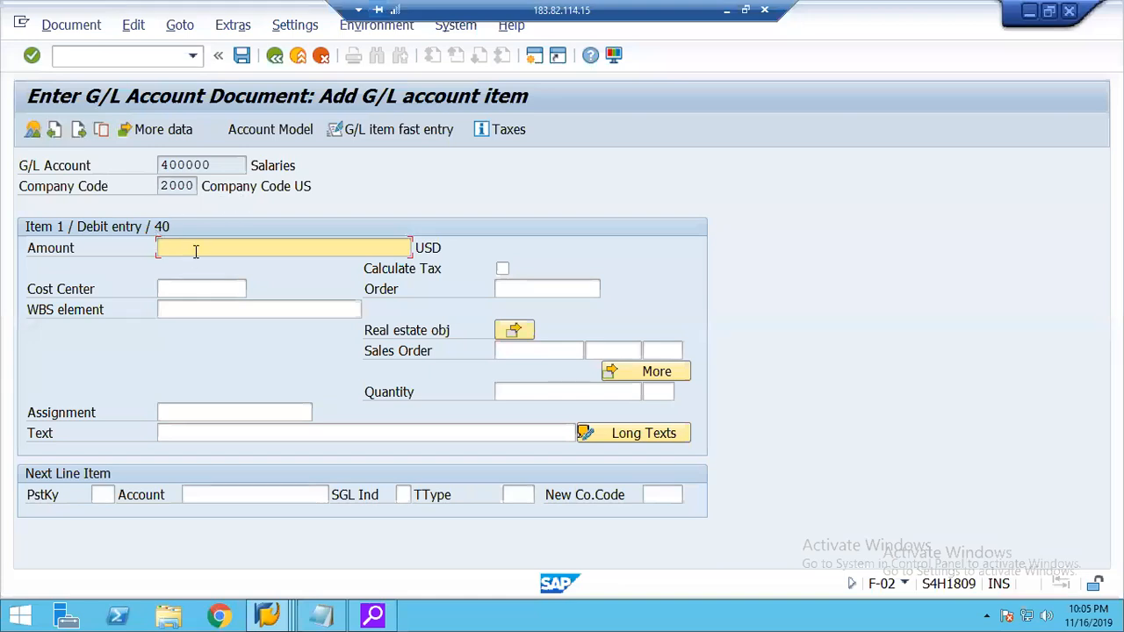
text(5000)
key(Tab)
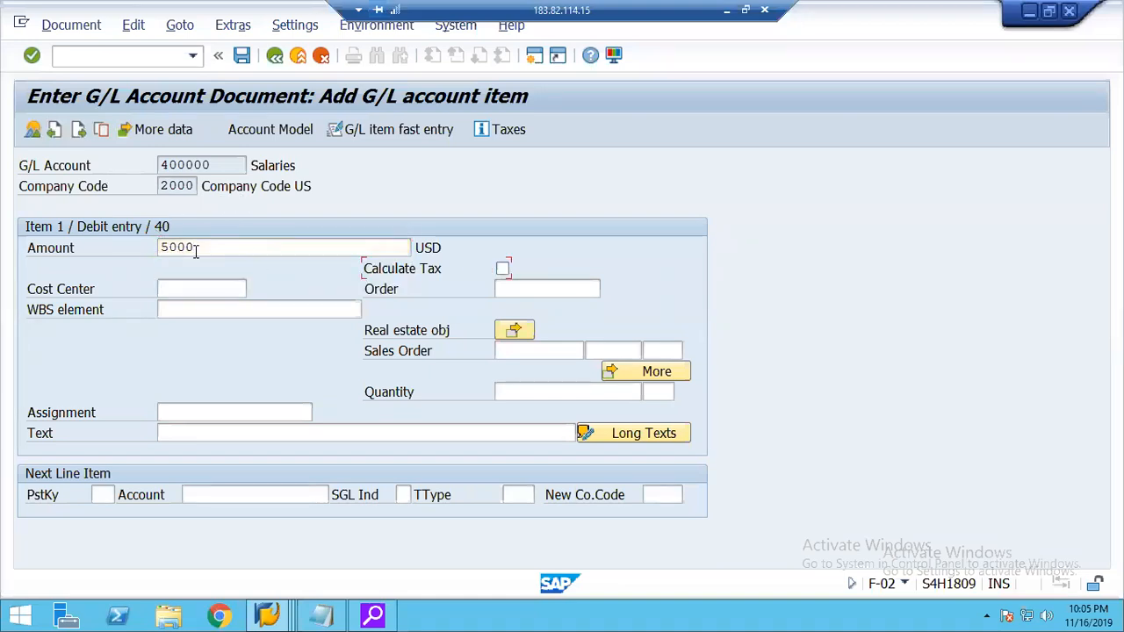
Discard the unposted G/L document without assigning a cost center or order, and return to SAP Easy Access.
click(181, 289)
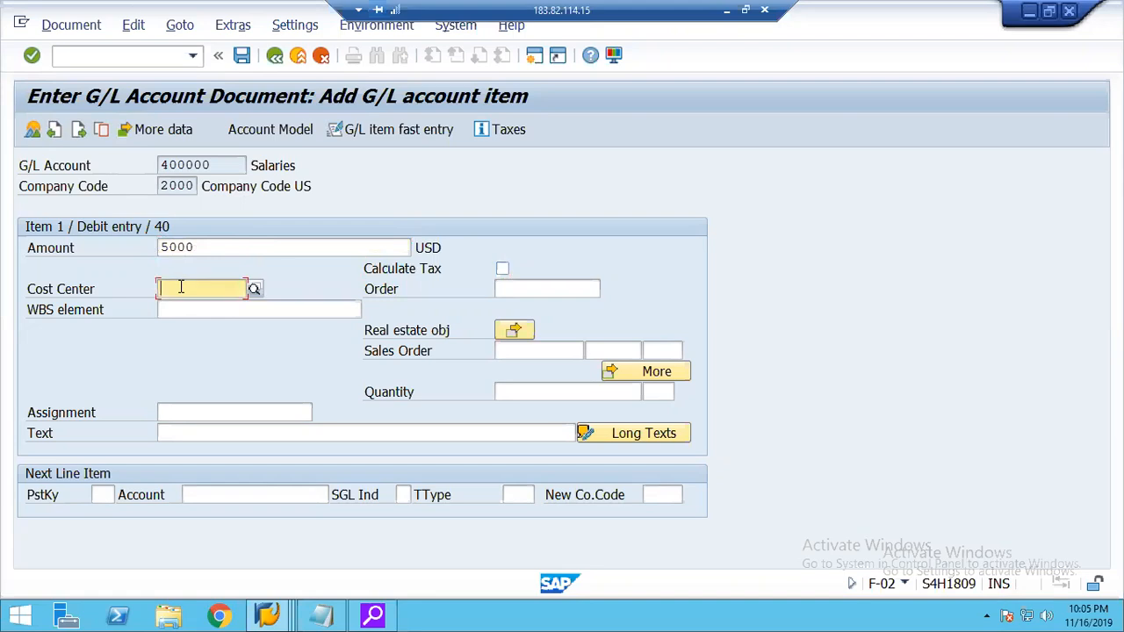
click(510, 290)
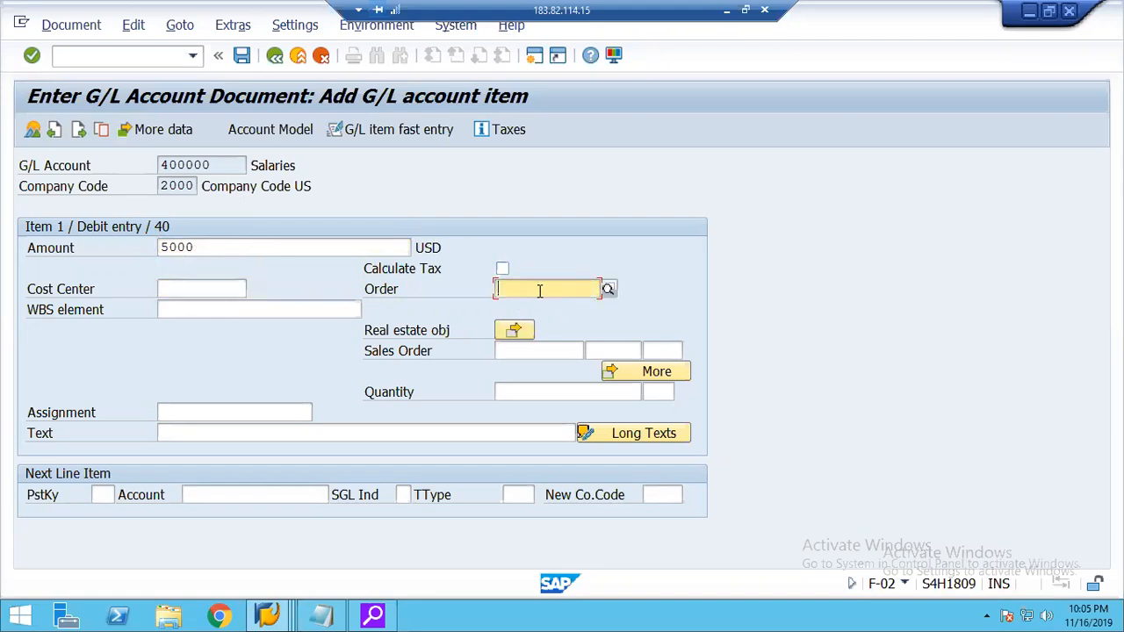
click(297, 56)
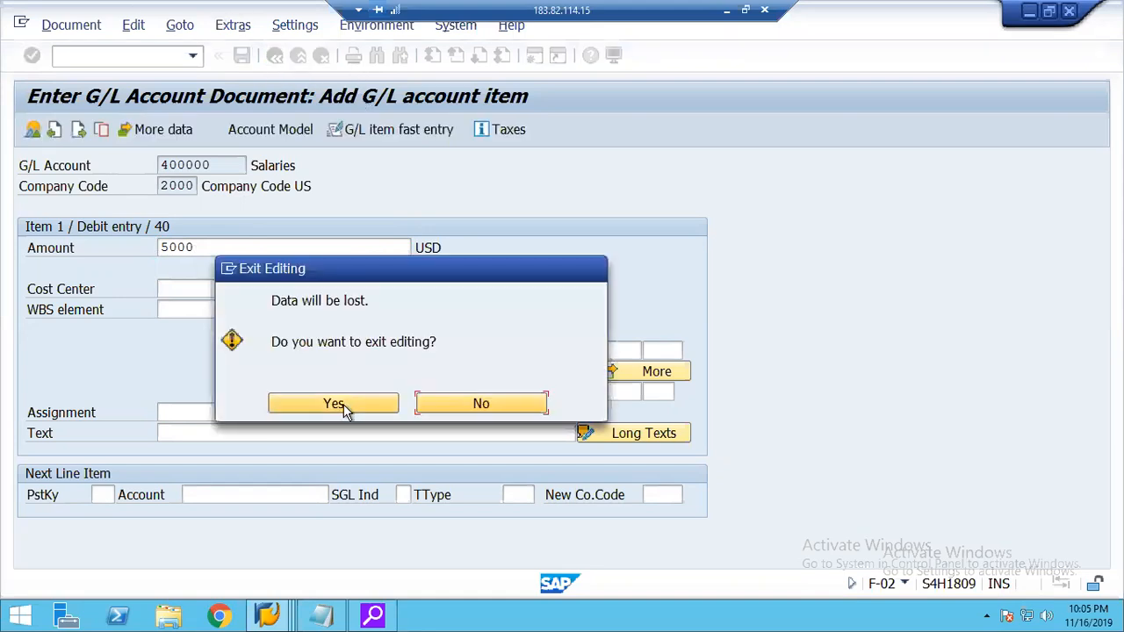
click(340, 410)
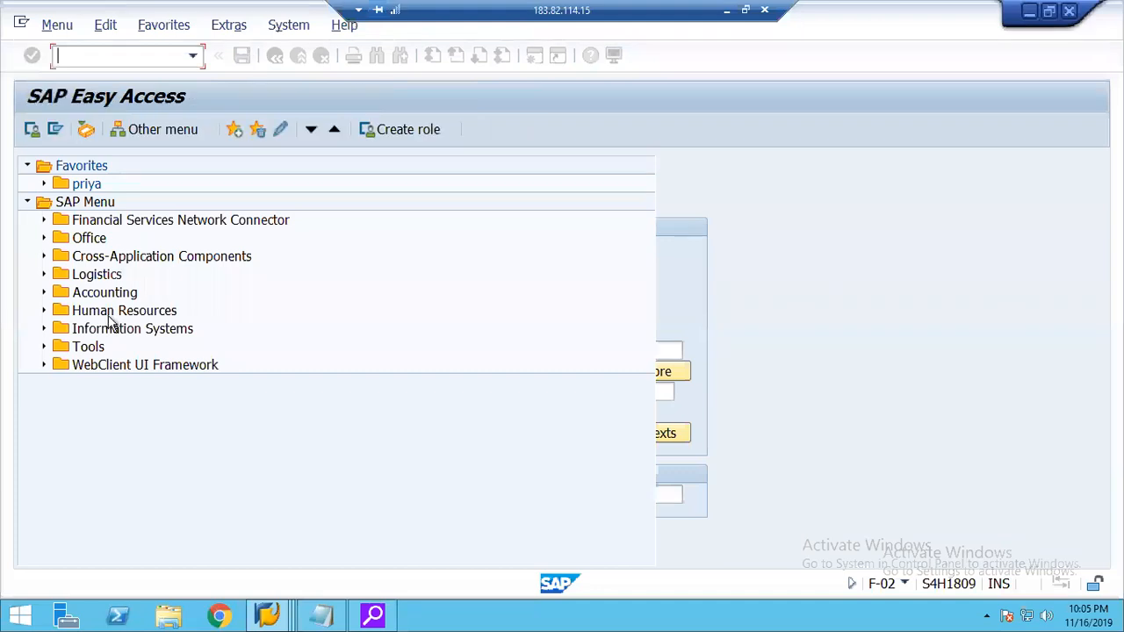
Open KO01 - Create from the order functions in the Controlling master data for internal orders.
click(44, 294)
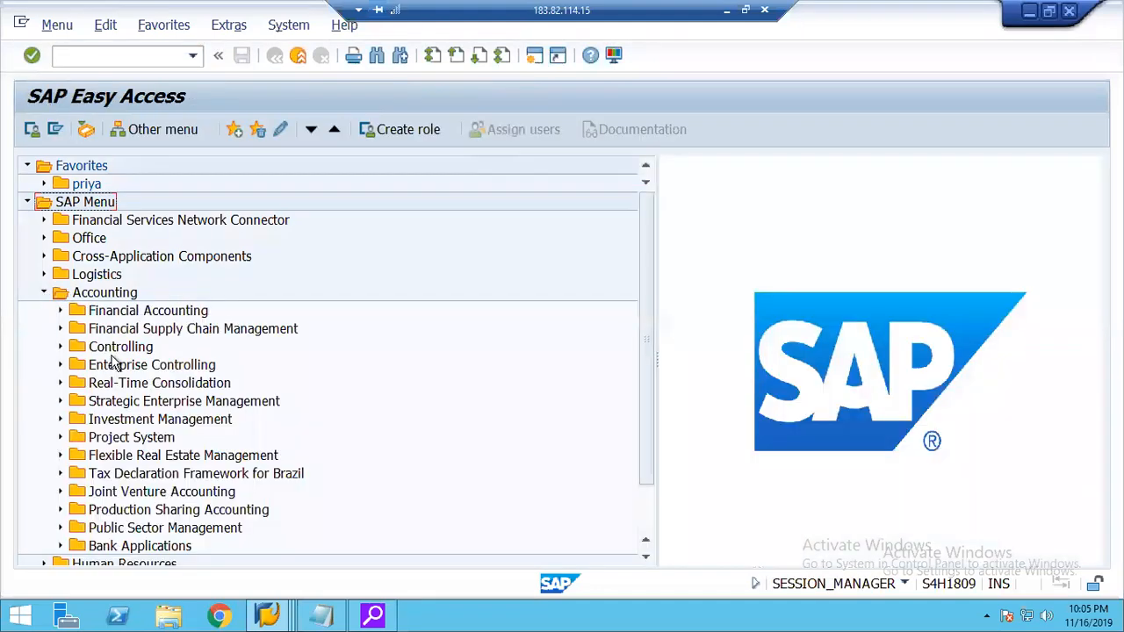
click(60, 348)
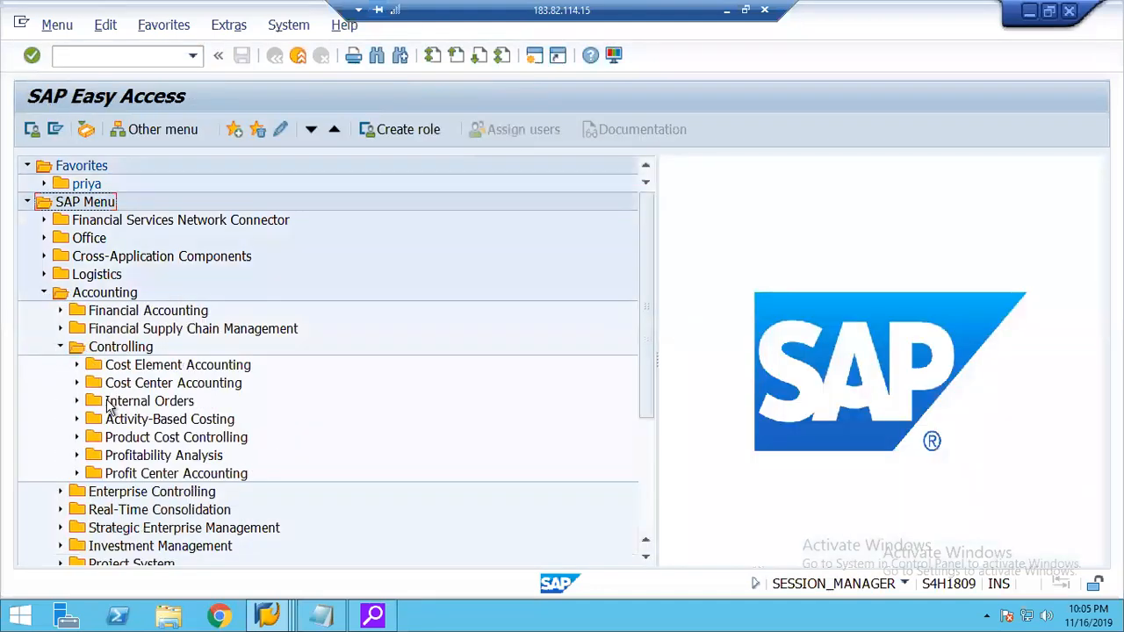
click(77, 402)
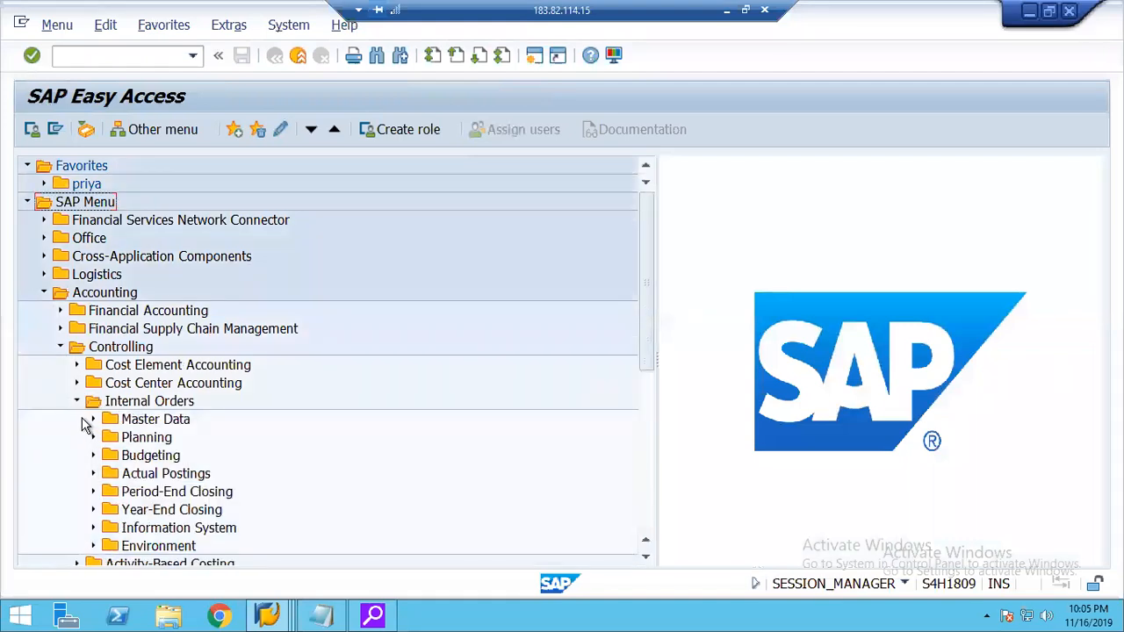
click(92, 419)
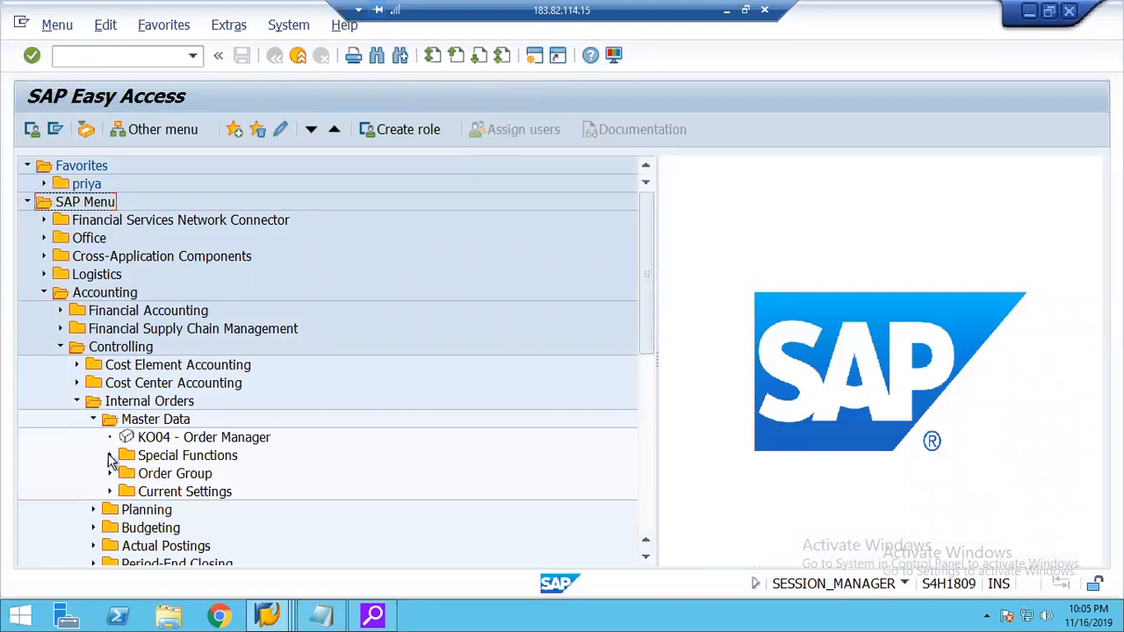
click(110, 456)
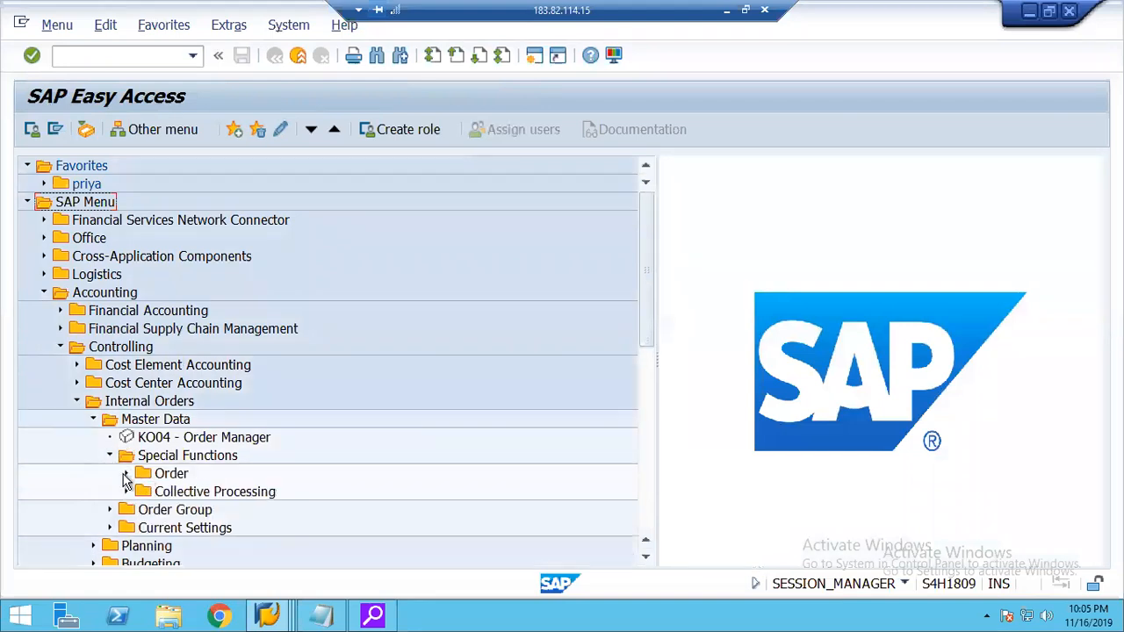
click(126, 477)
click(207, 497)
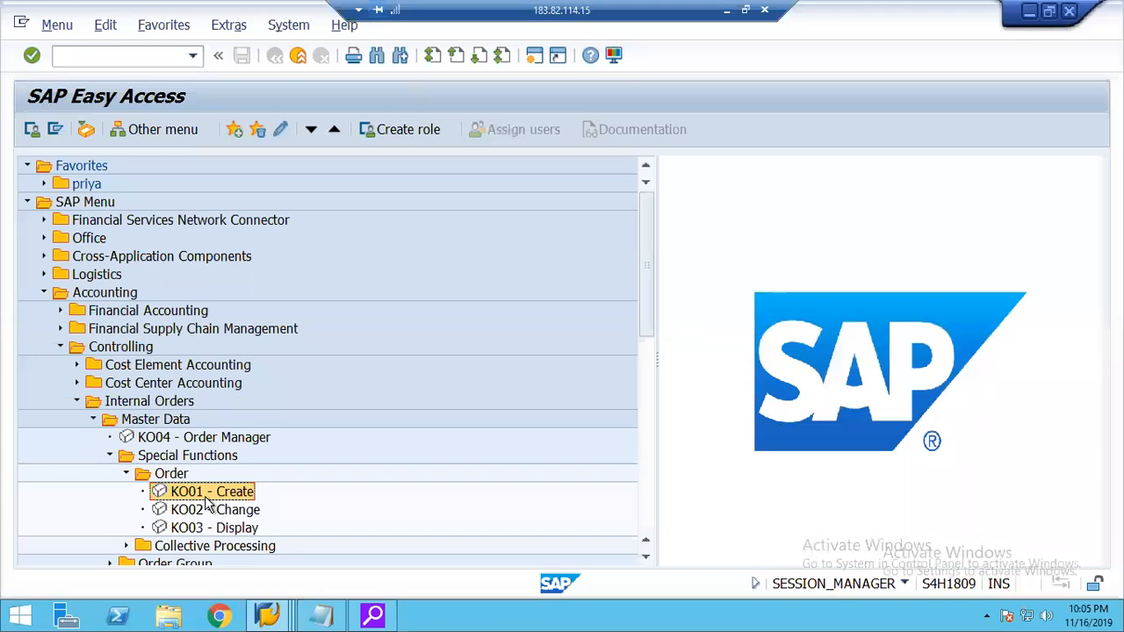
double_click(208, 499)
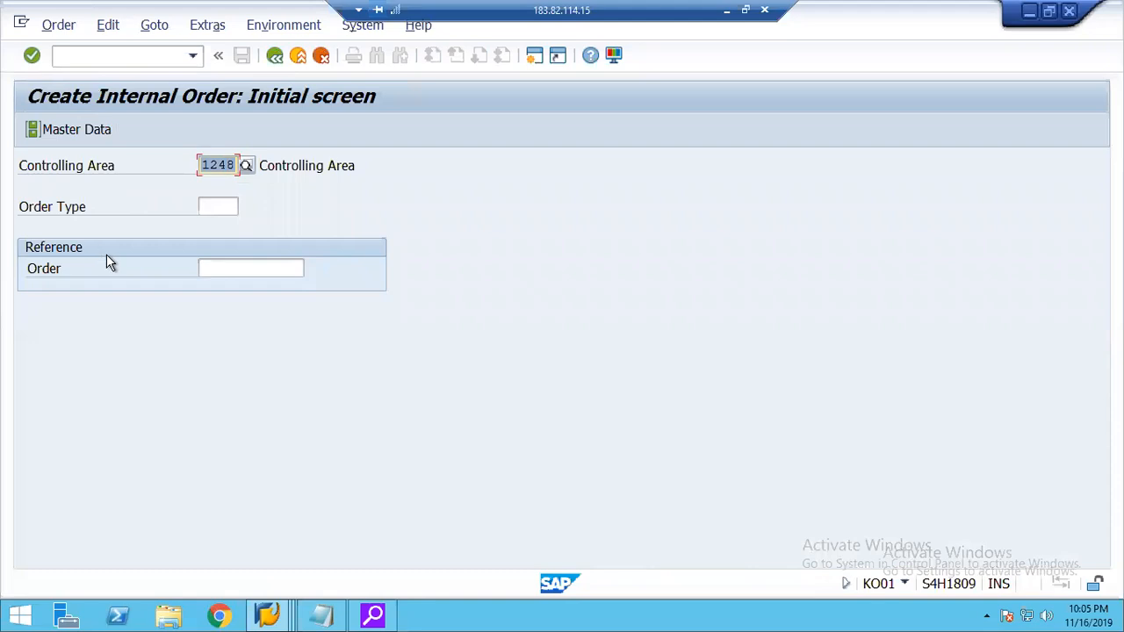
Try to start an internal order of type 20RO in controlling area 2000.
text(2000)
key(Tab)
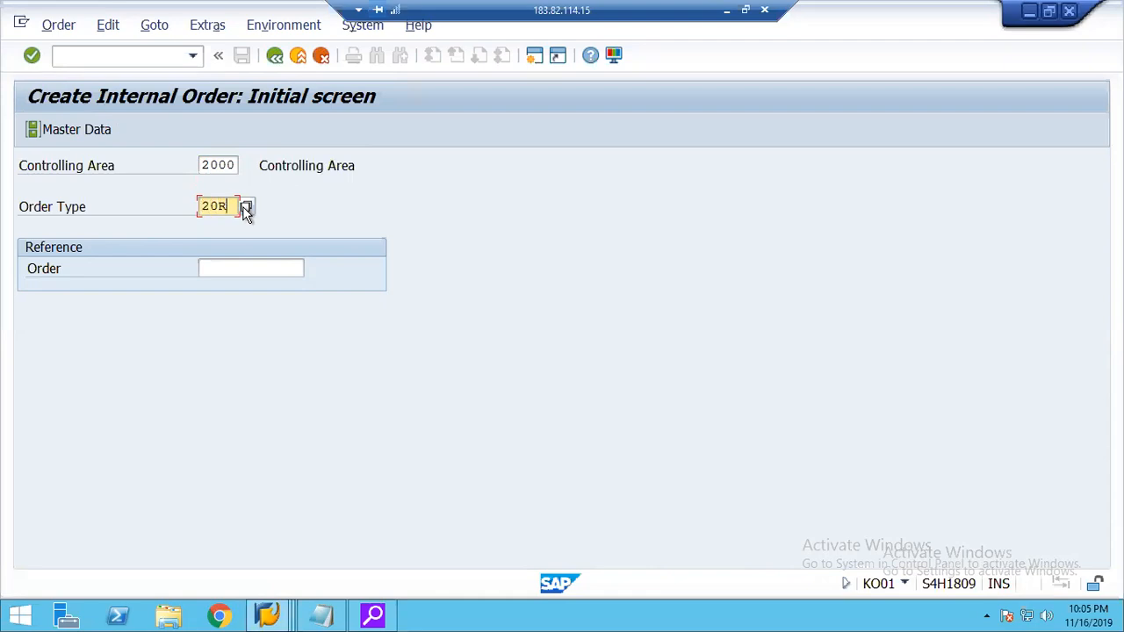
key(Tab)
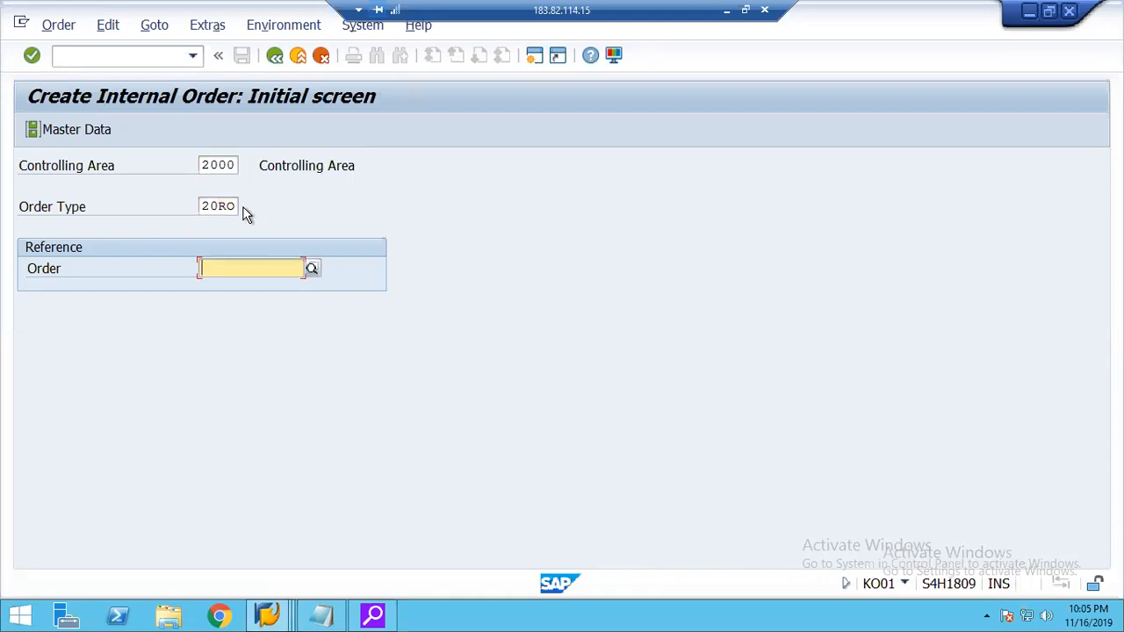
key(Return)
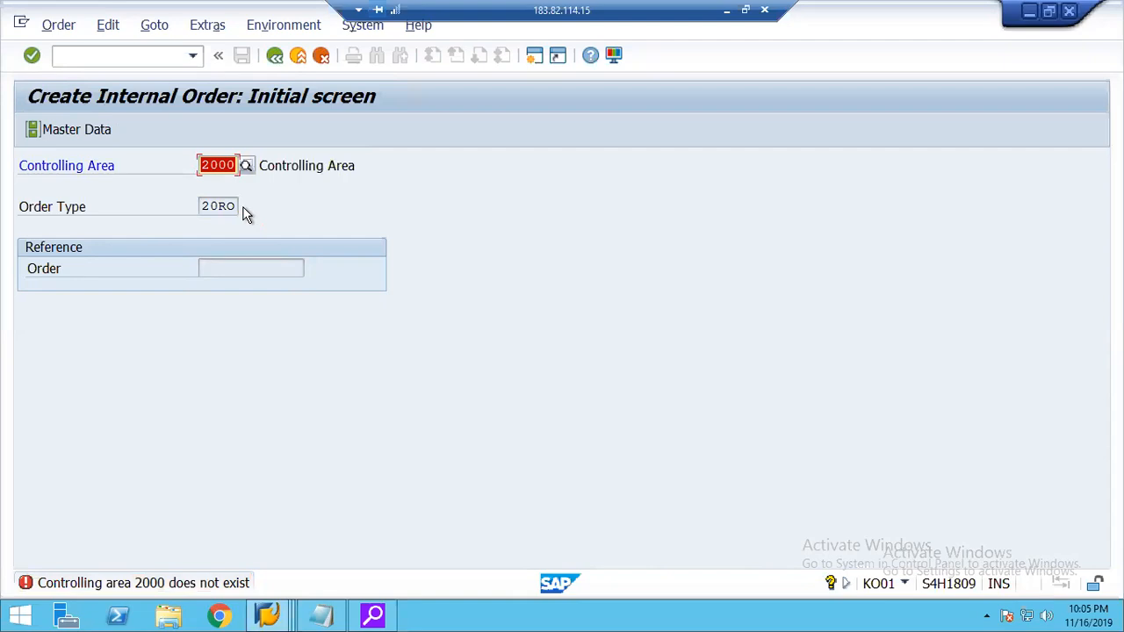
Look through the list of existing controlling areas for the new order and close it without choosing one.
click(246, 166)
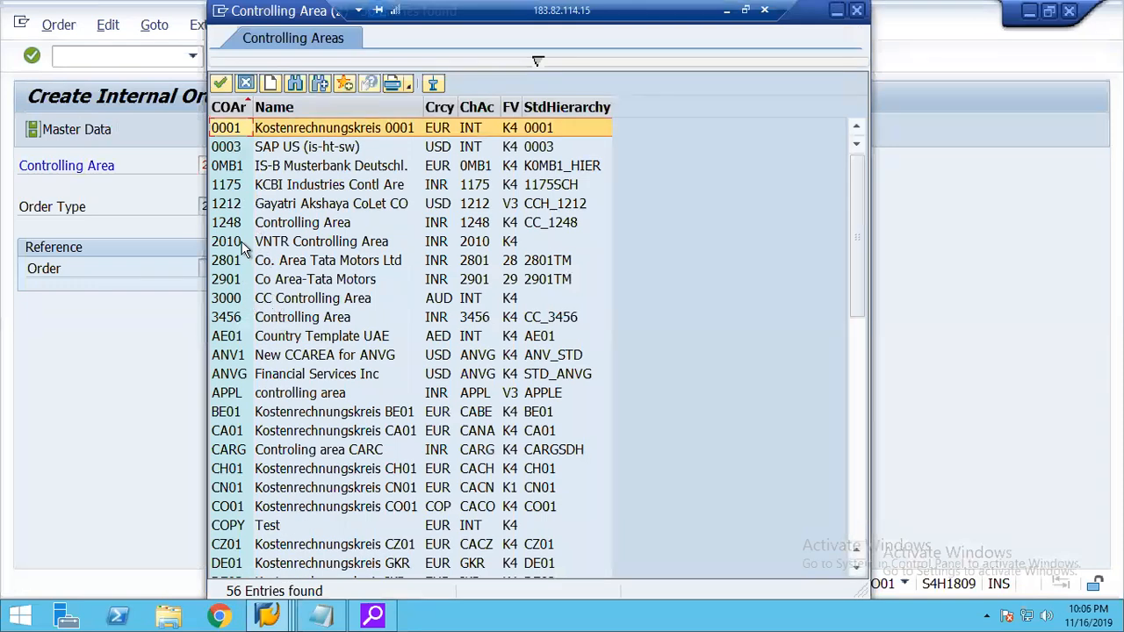
click(246, 83)
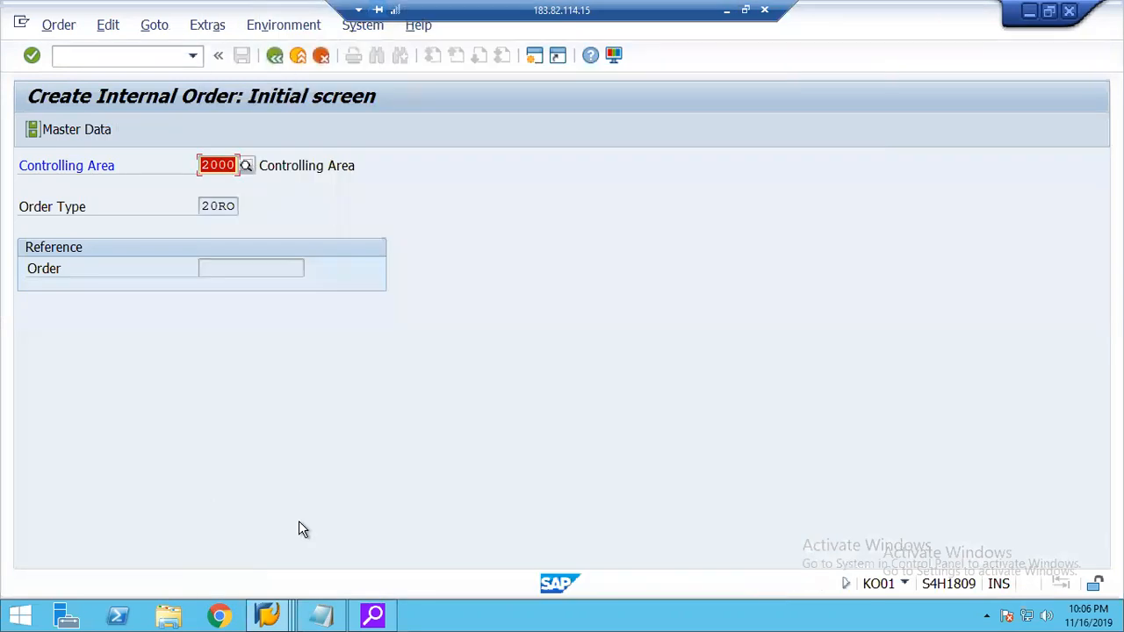
Switch to the session showing the Order Types view and leave it for the Customizing Implementation Guide tree.
click(273, 617)
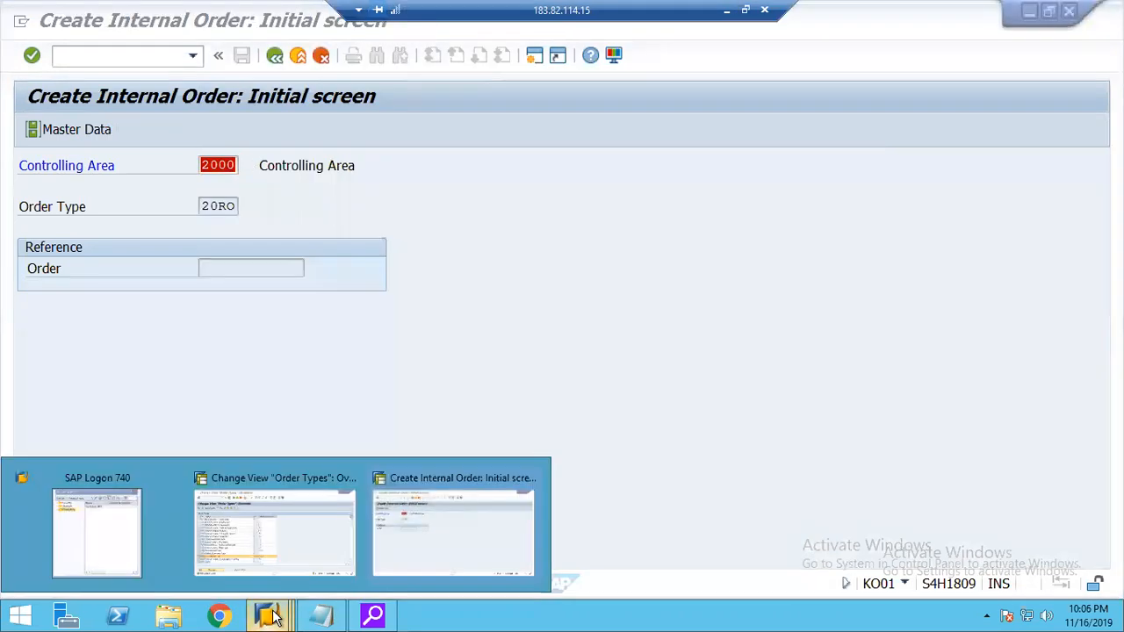
click(257, 542)
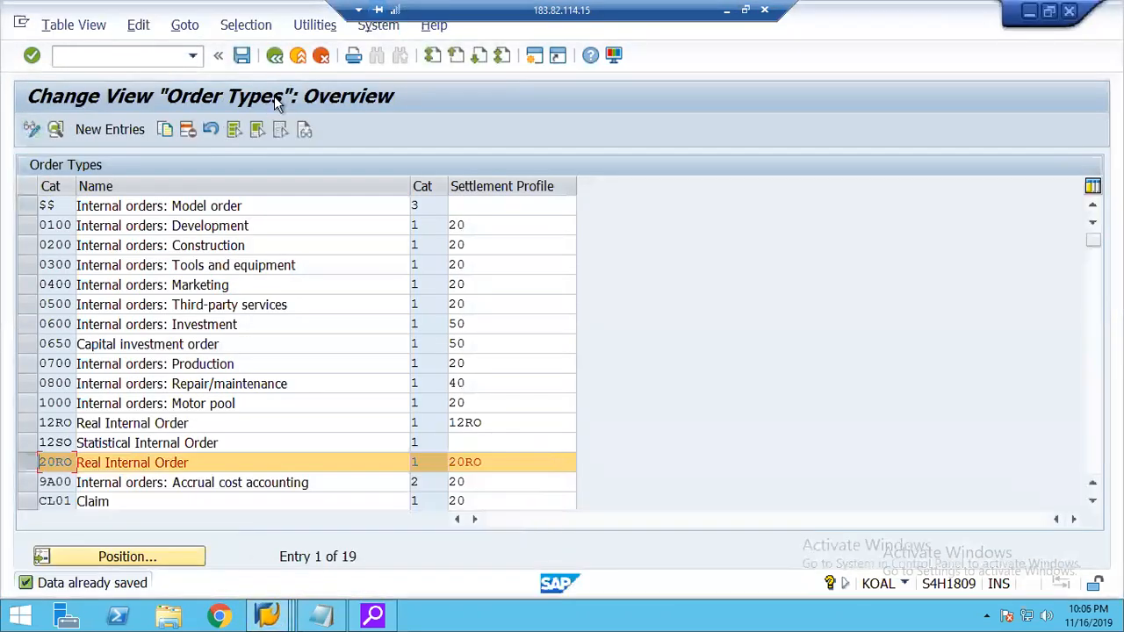
click(272, 602)
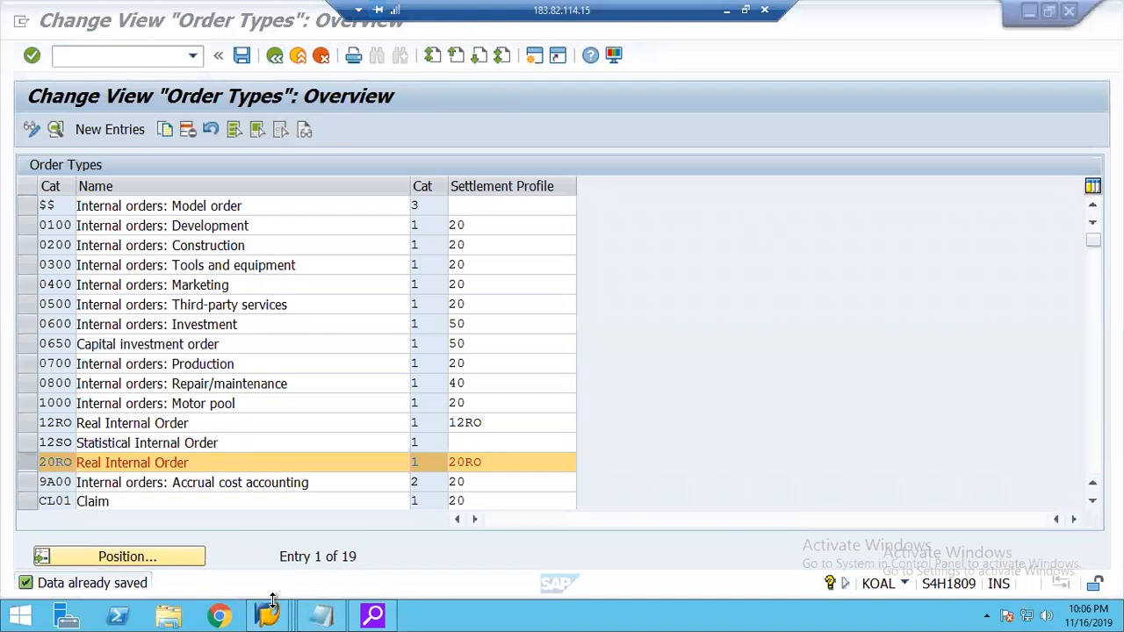
click(271, 613)
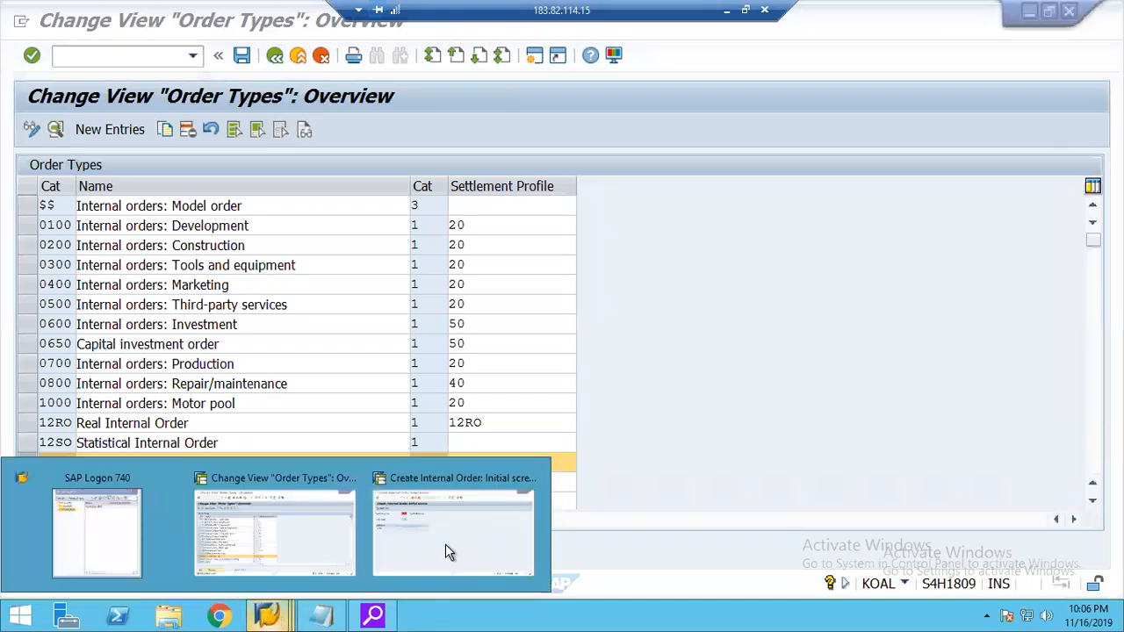
click(242, 491)
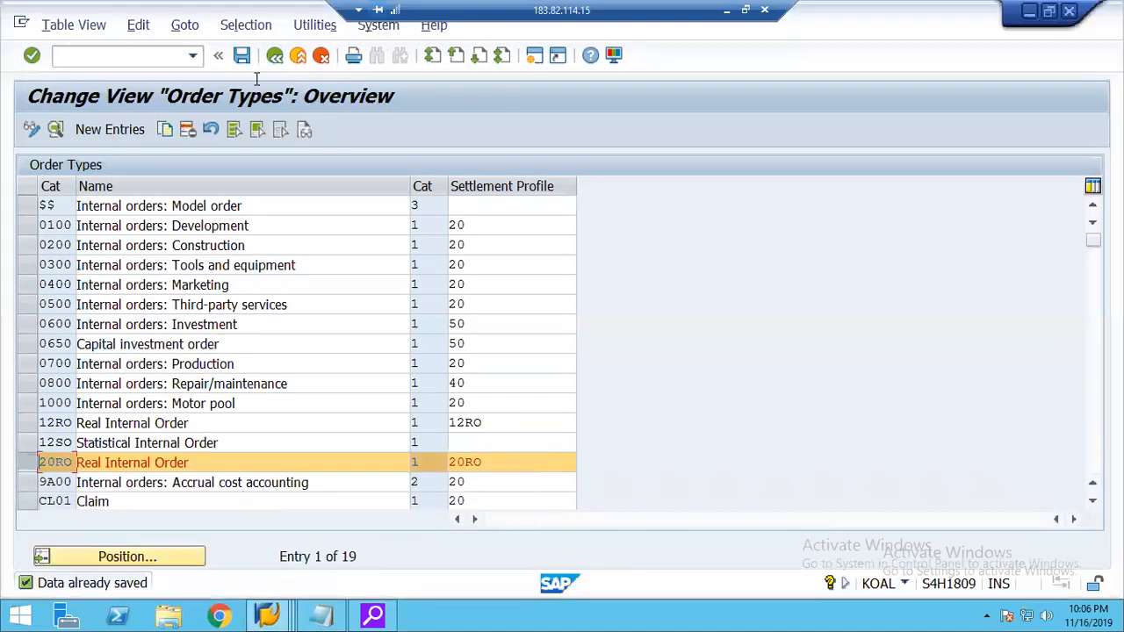
click(274, 55)
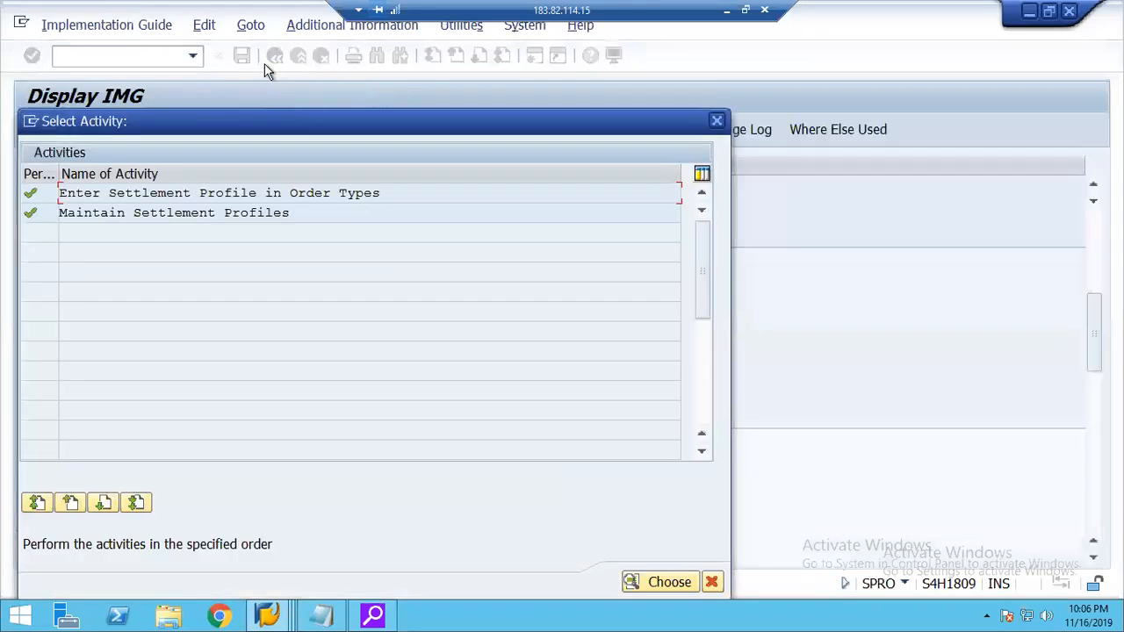
click(716, 121)
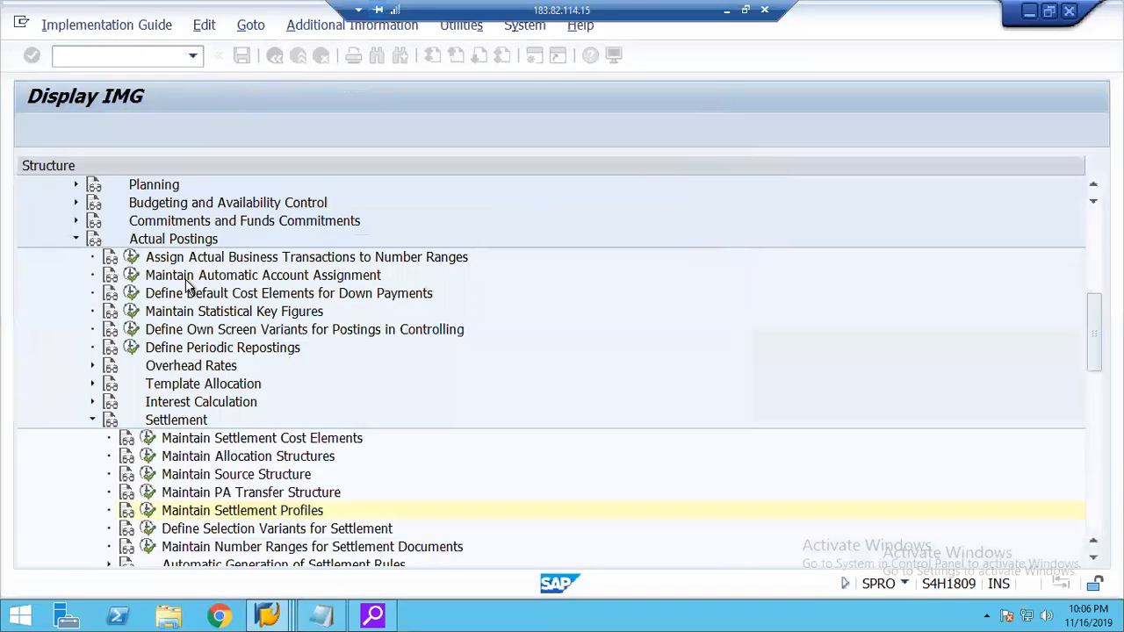
Open the Maintain Controlling Area activity in the Organization section of General Controlling.
click(1093, 229)
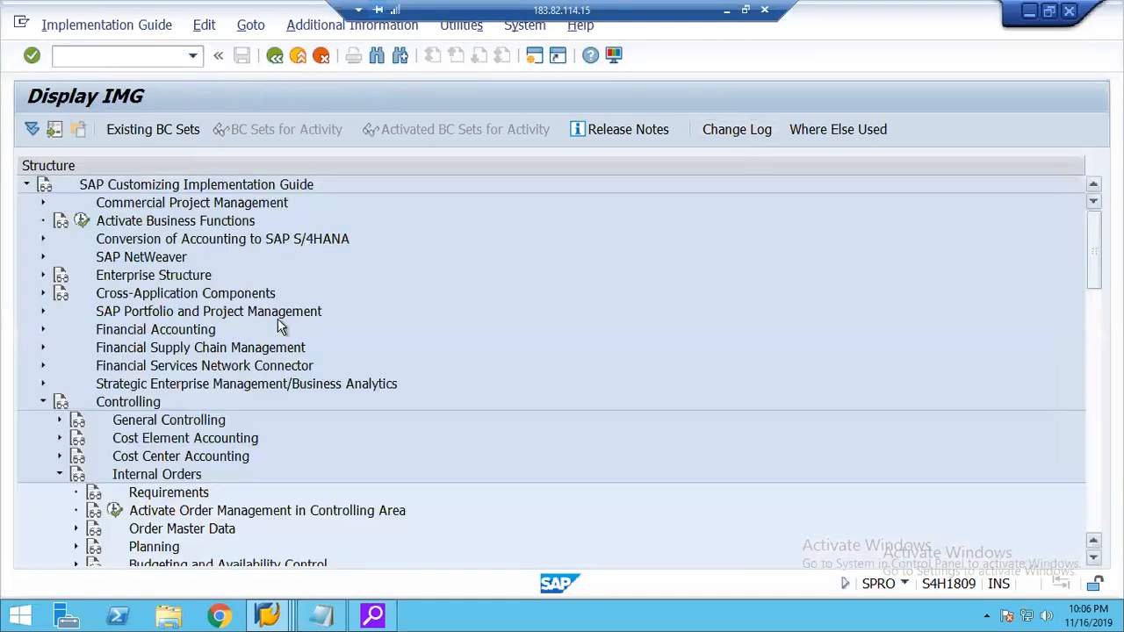
click(60, 421)
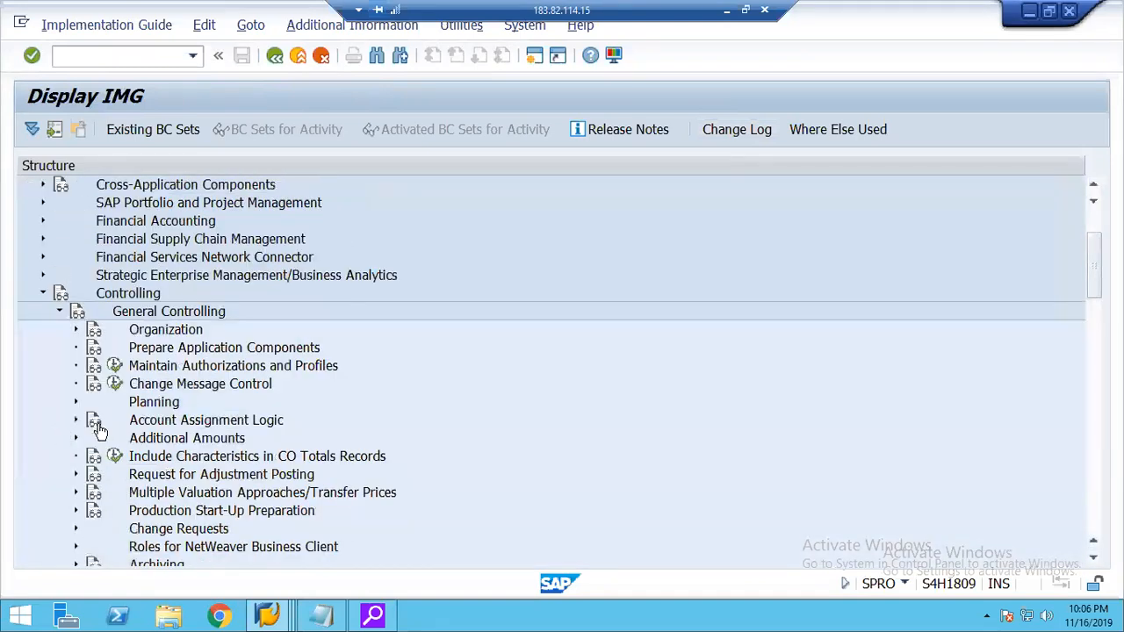
click(77, 329)
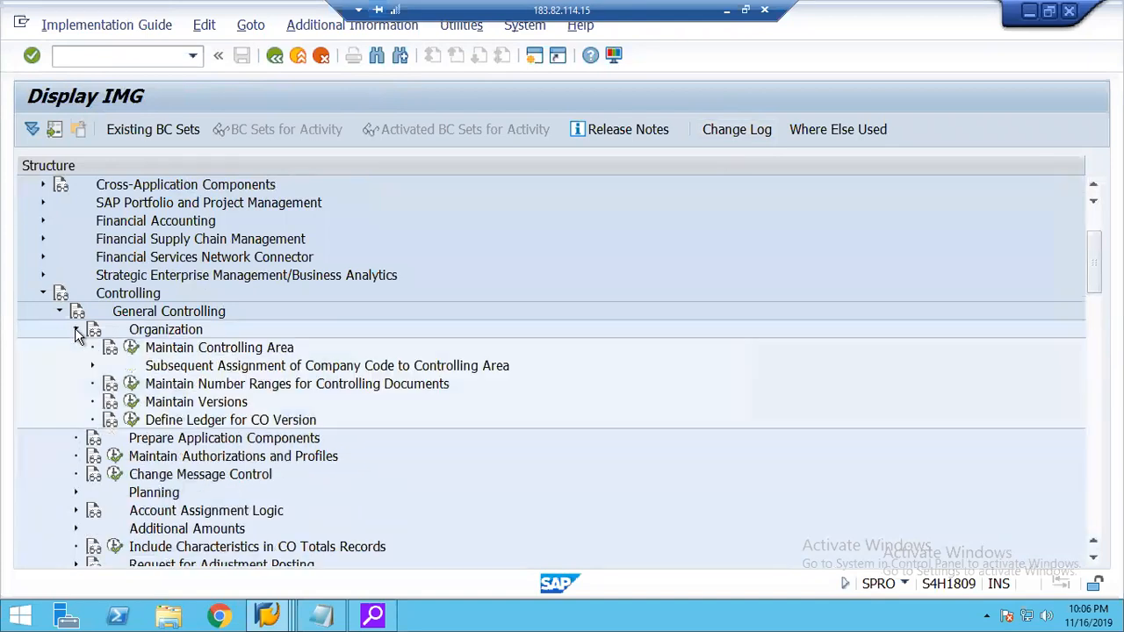
click(131, 348)
double_click(95, 213)
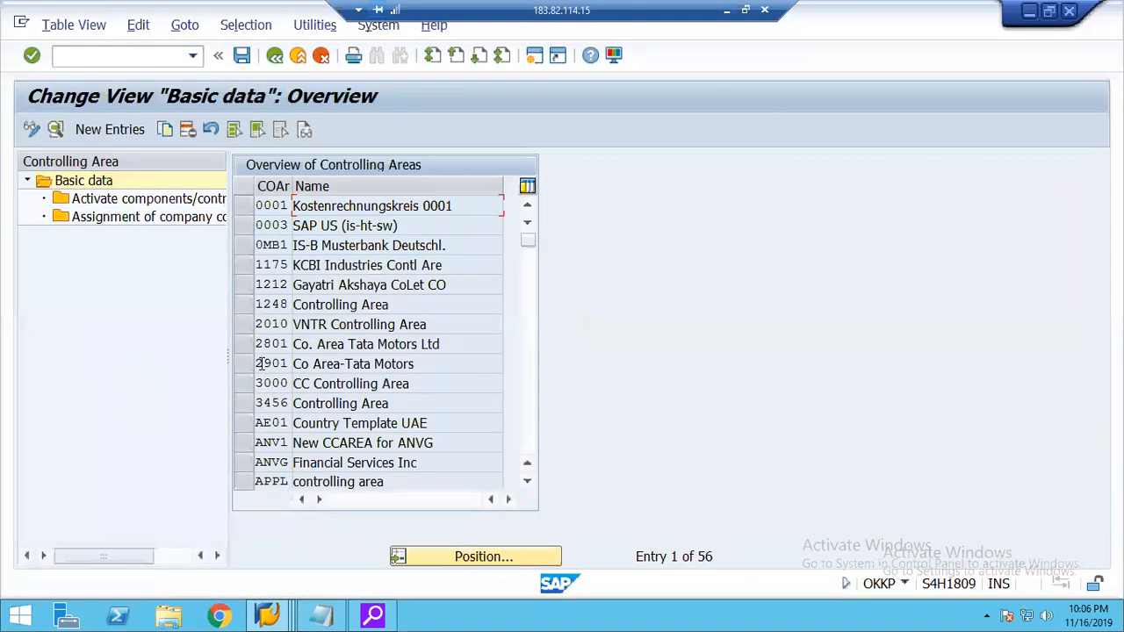
Check which company codes are assigned to controlling area 1248, then leave the controlling area maintenance.
click(246, 303)
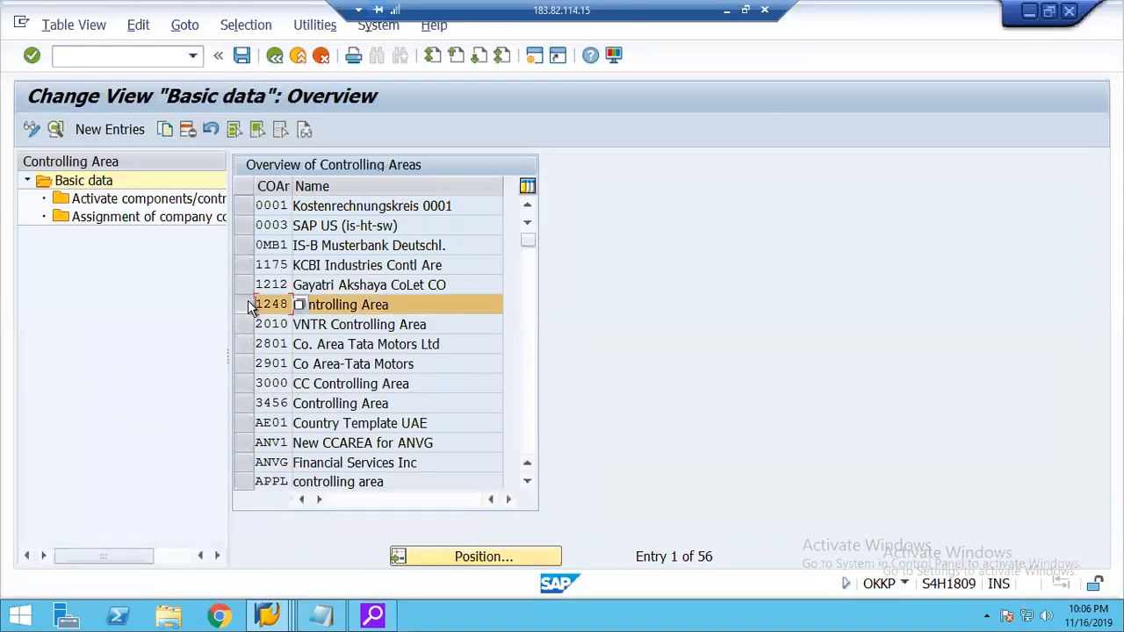
double_click(142, 221)
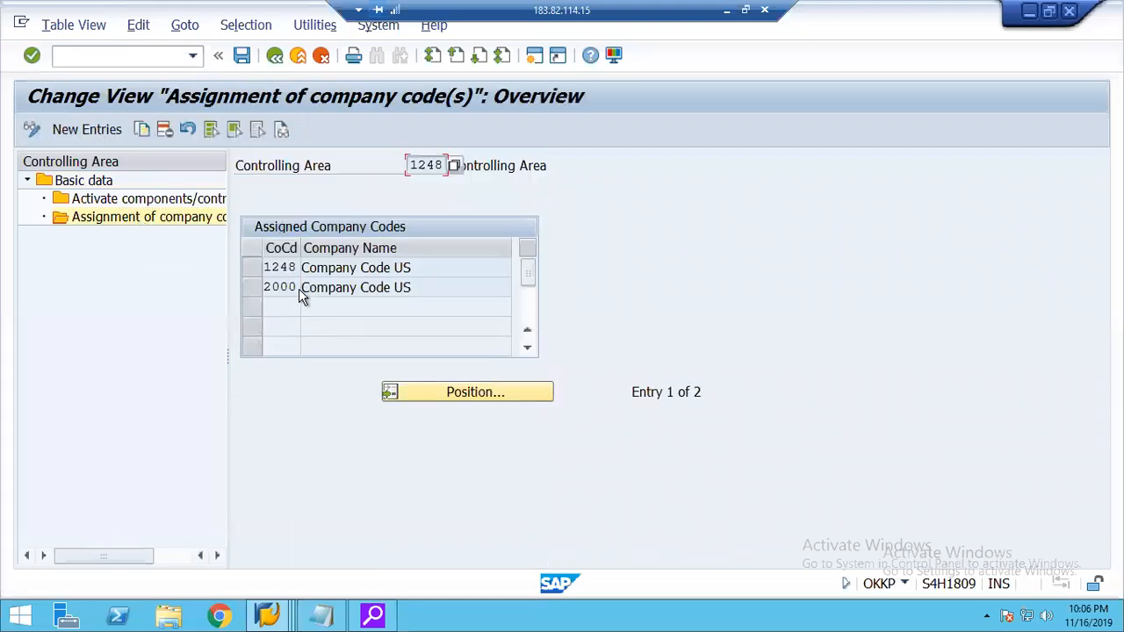
click(297, 57)
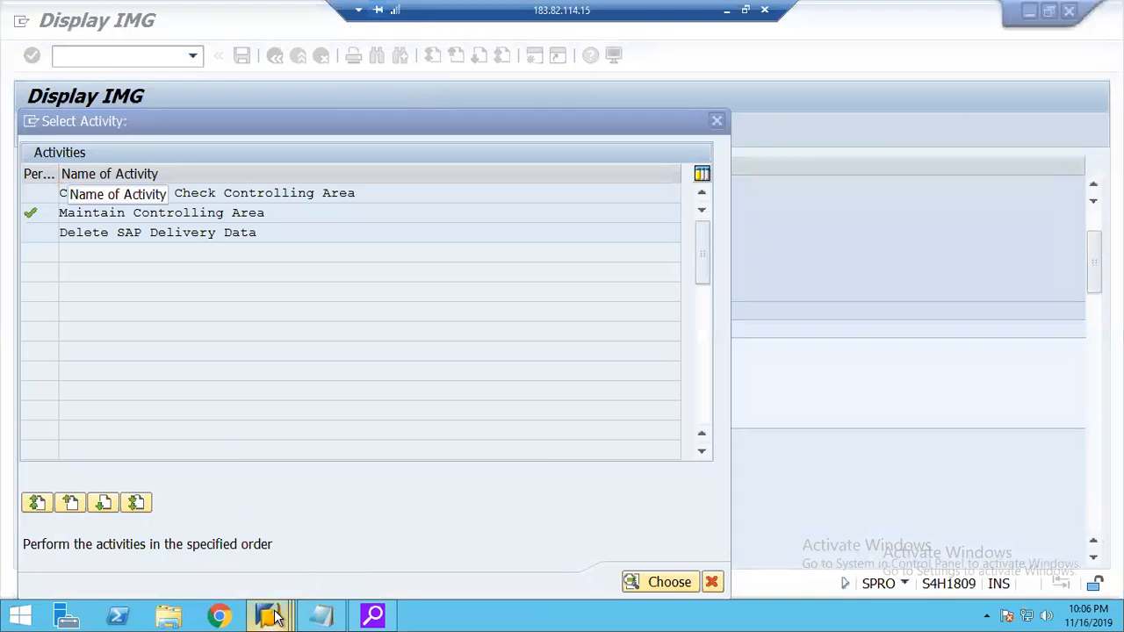
Return to the Create Internal Order session and start the 20RO order in controlling area 1248.
mouse_move(275, 617)
click(468, 518)
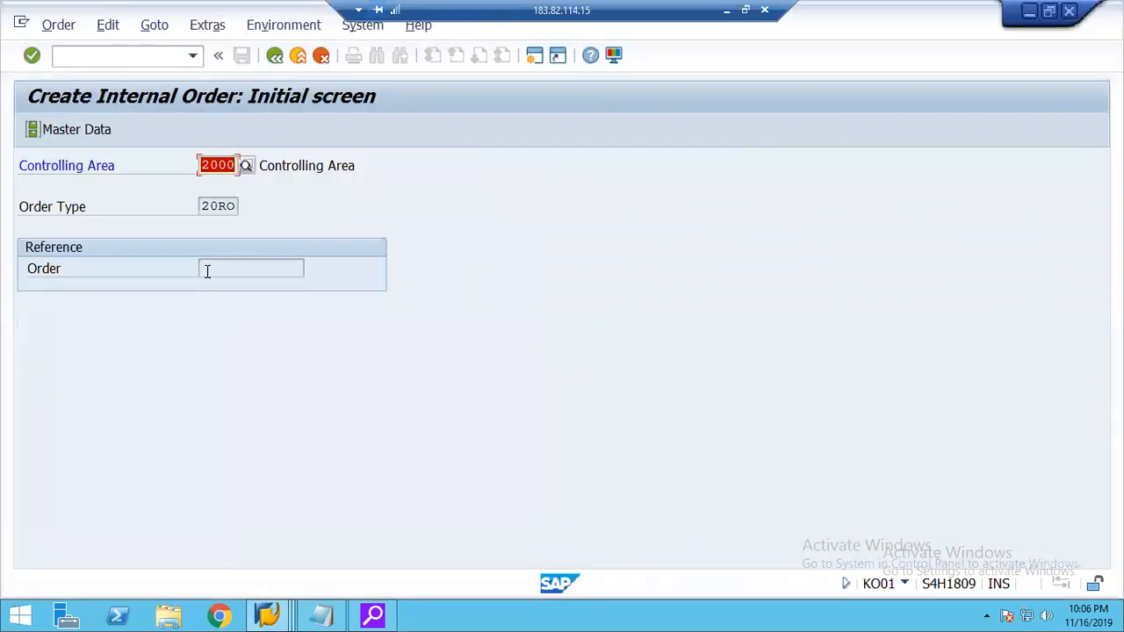
text(1248)
key(Return)
key(Return)
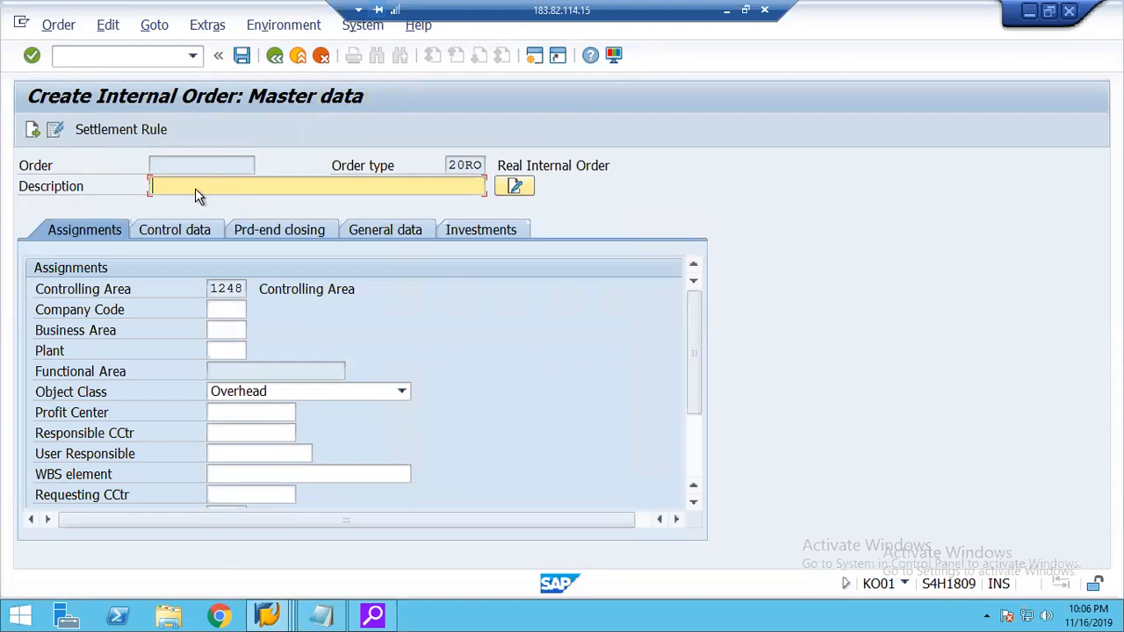
Enter Real IO as the description of the new internal order.
text(Real I)
Assign company code 2000 and profit center 1000 to the internal order.
click(226, 309)
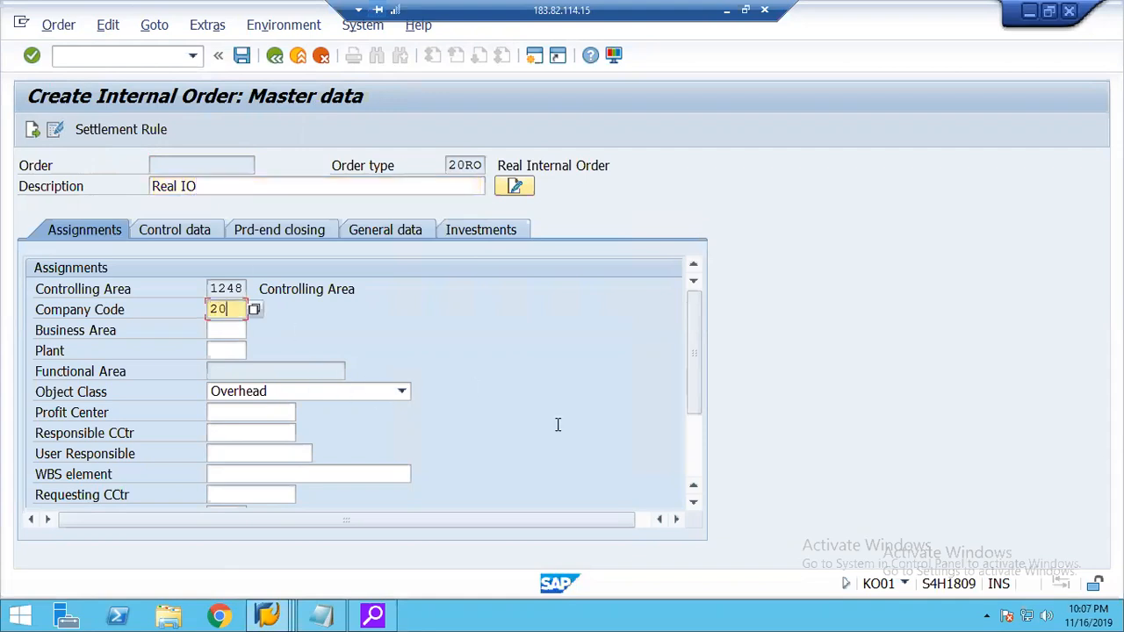
key(Tab)
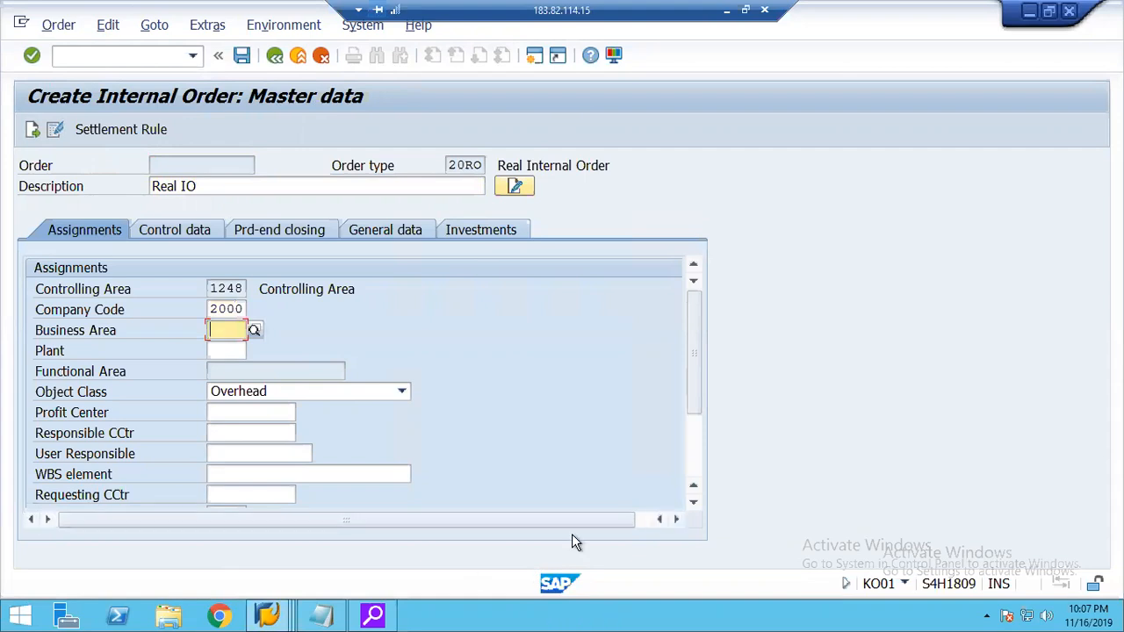
click(280, 412)
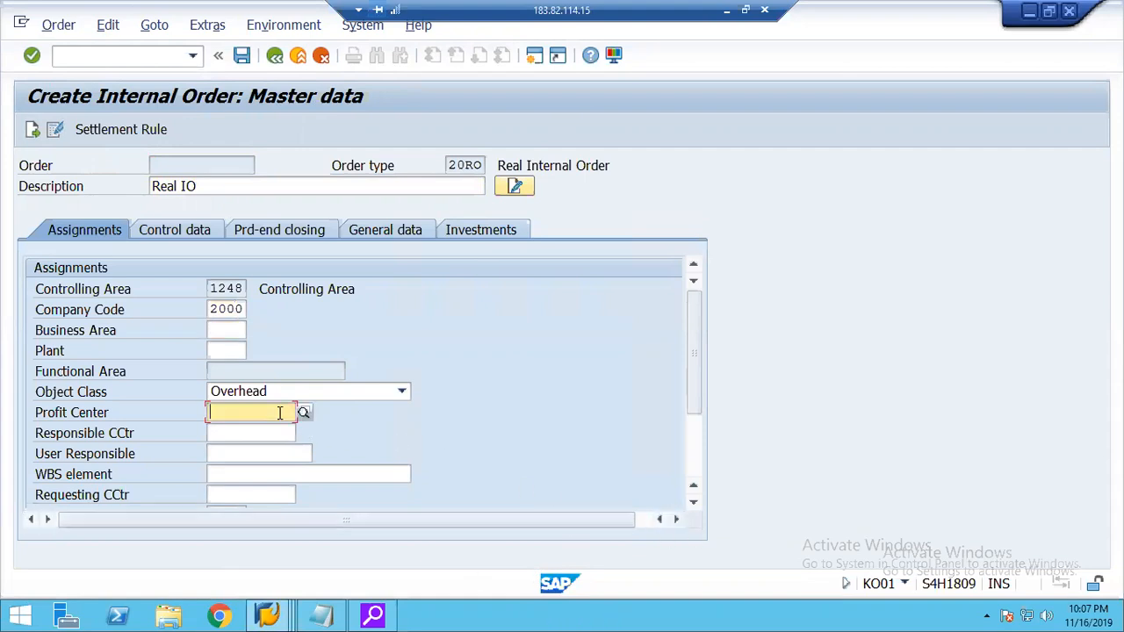
text(1000)
key(Tab)
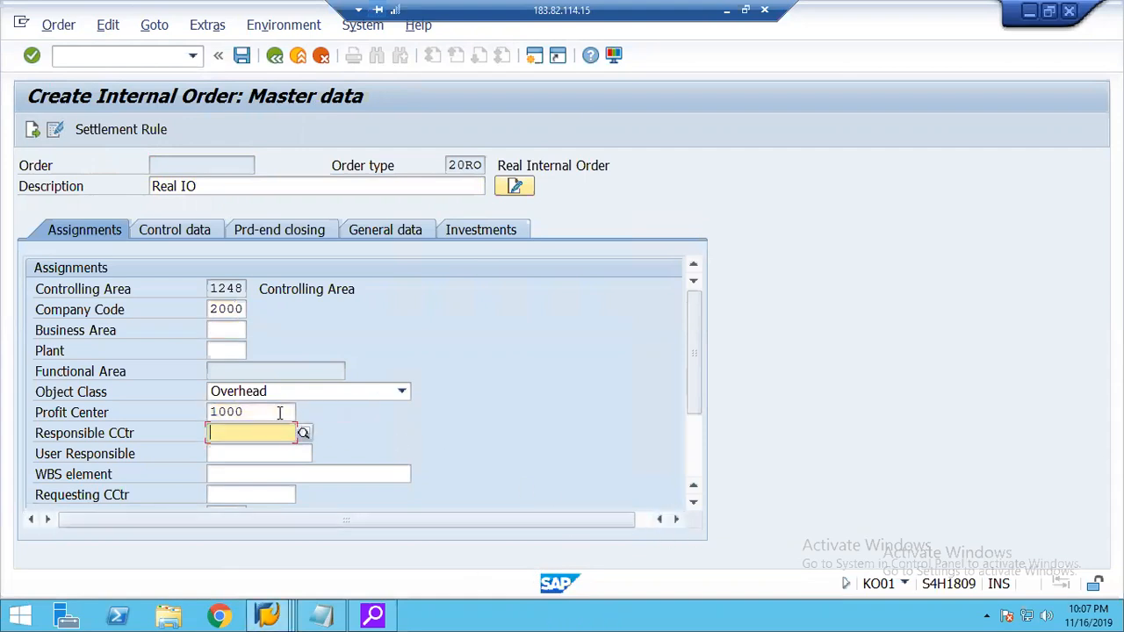
Display the order's control data, open its settlement rule and set the first distribution line's category to CTR (cost center).
click(172, 234)
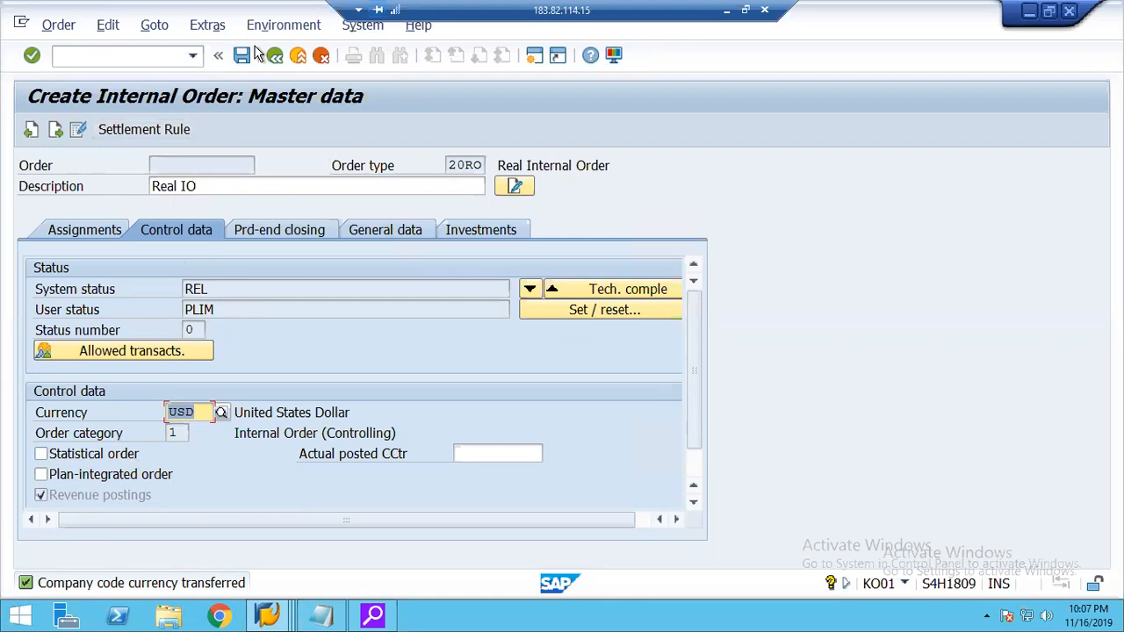
click(137, 131)
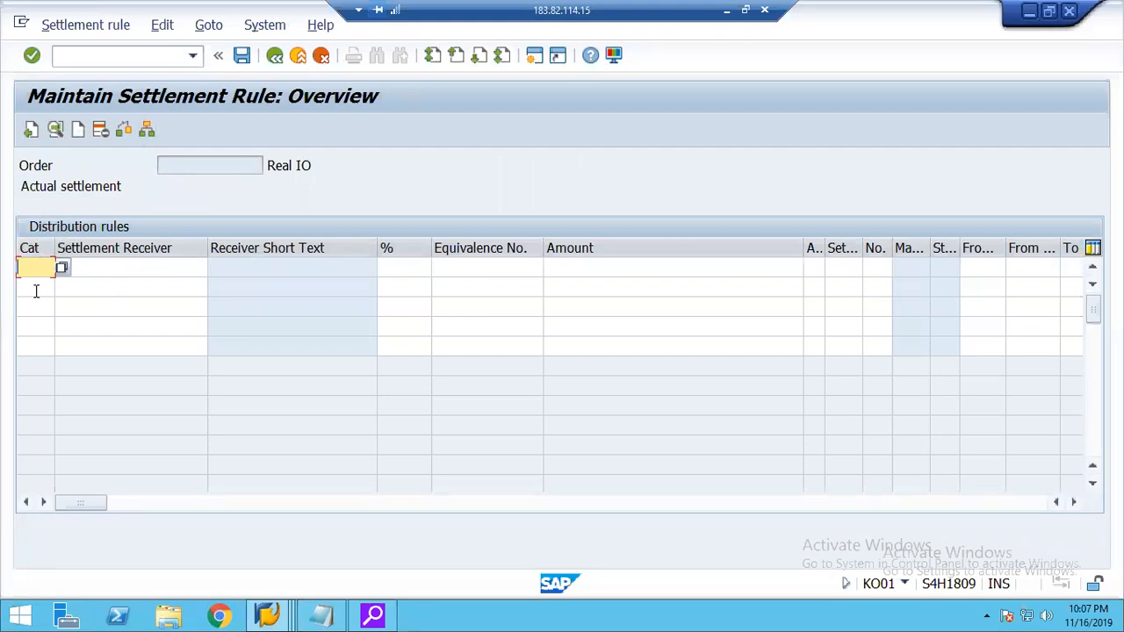
click(61, 268)
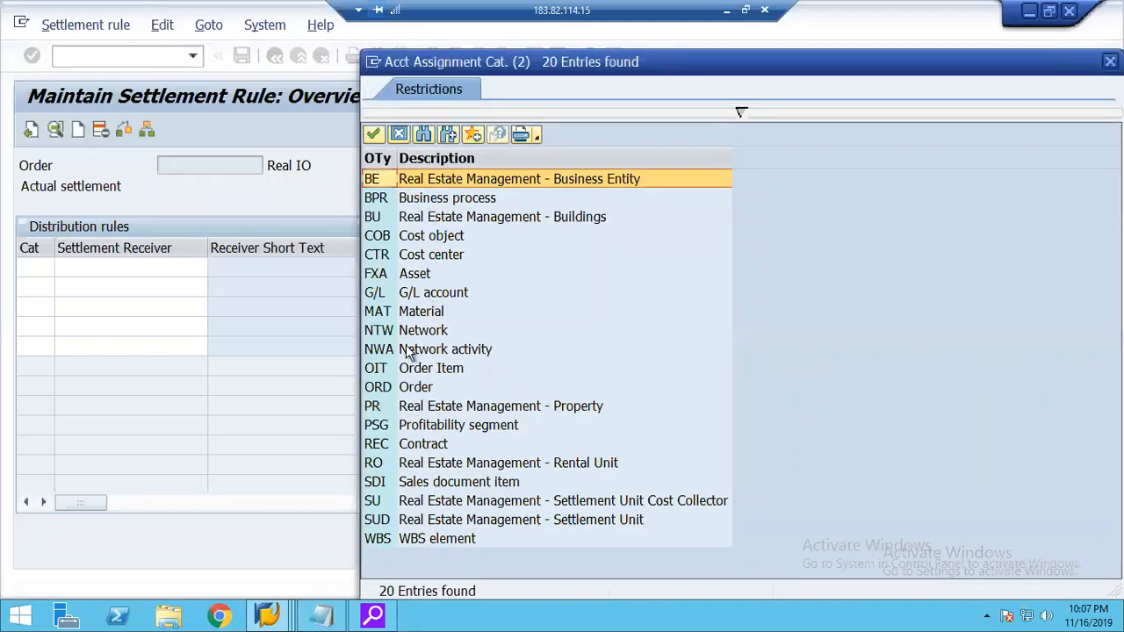
double_click(377, 254)
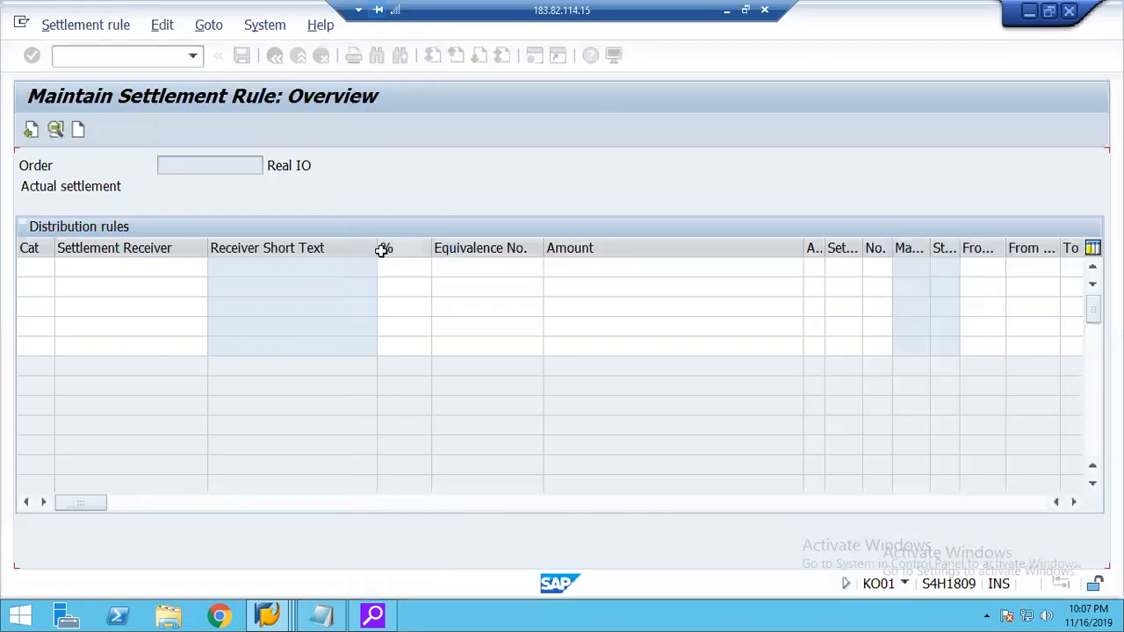
Look up the cost centers of company code 2000 and choose cost center 2000 as the settlement receiver.
click(140, 266)
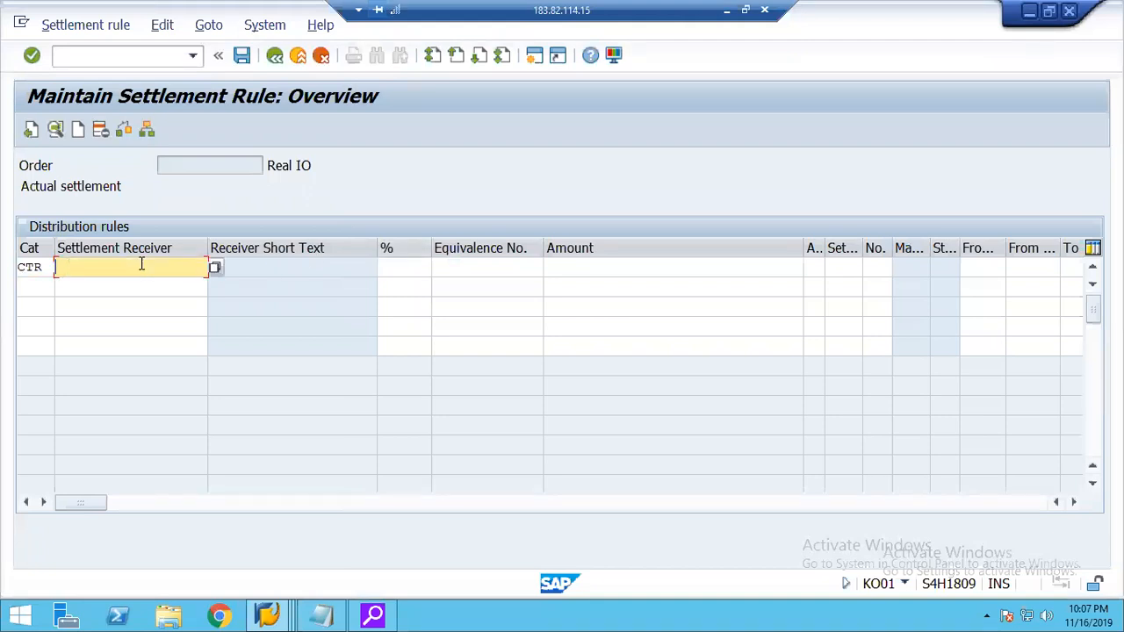
click(215, 269)
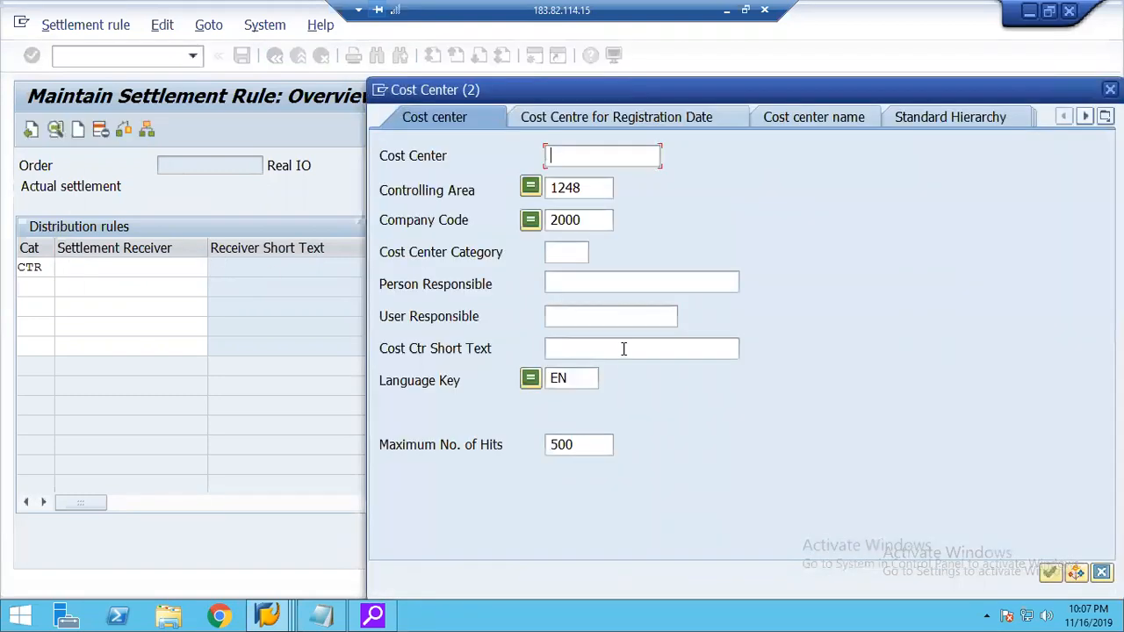
key(Return)
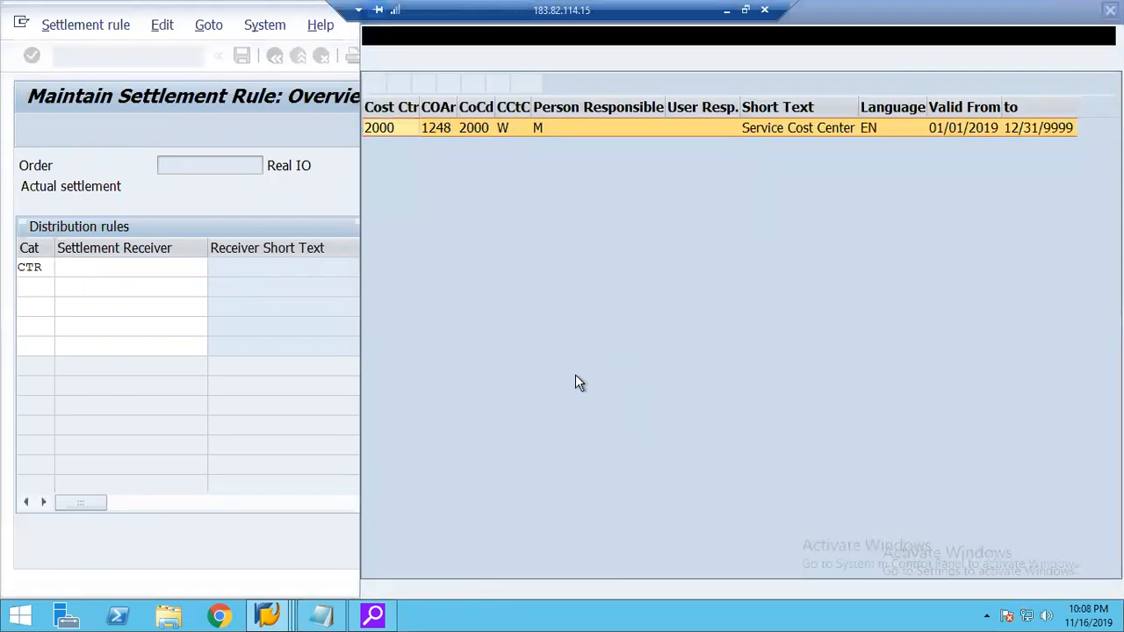
double_click(381, 129)
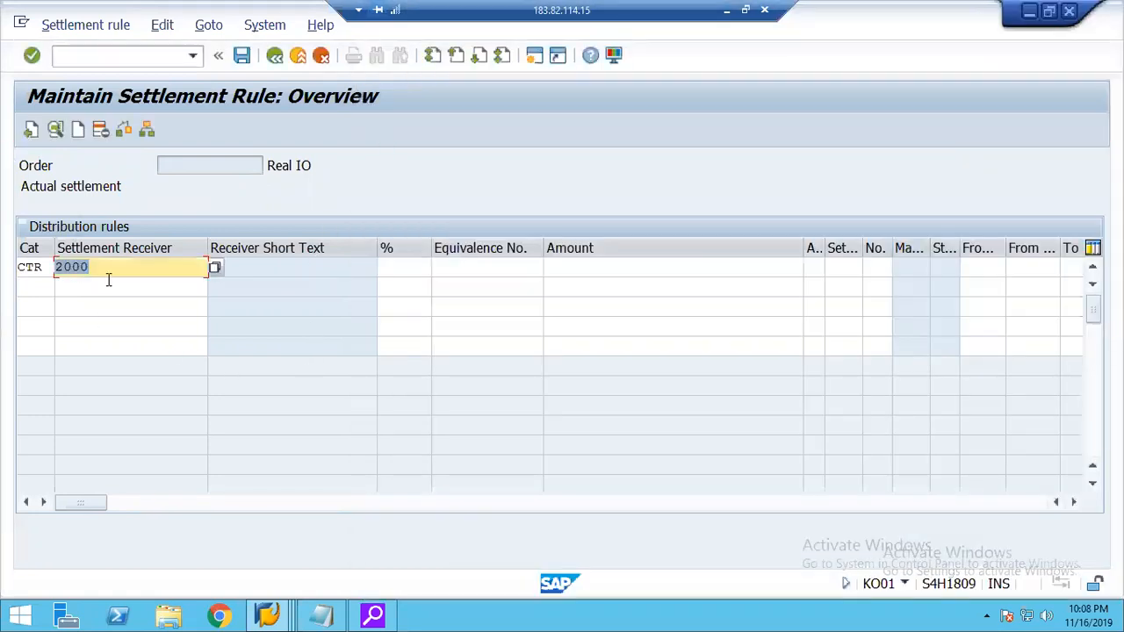
Set the settlement share of cost center 2000 to 100 percent and try to save the internal order.
click(403, 273)
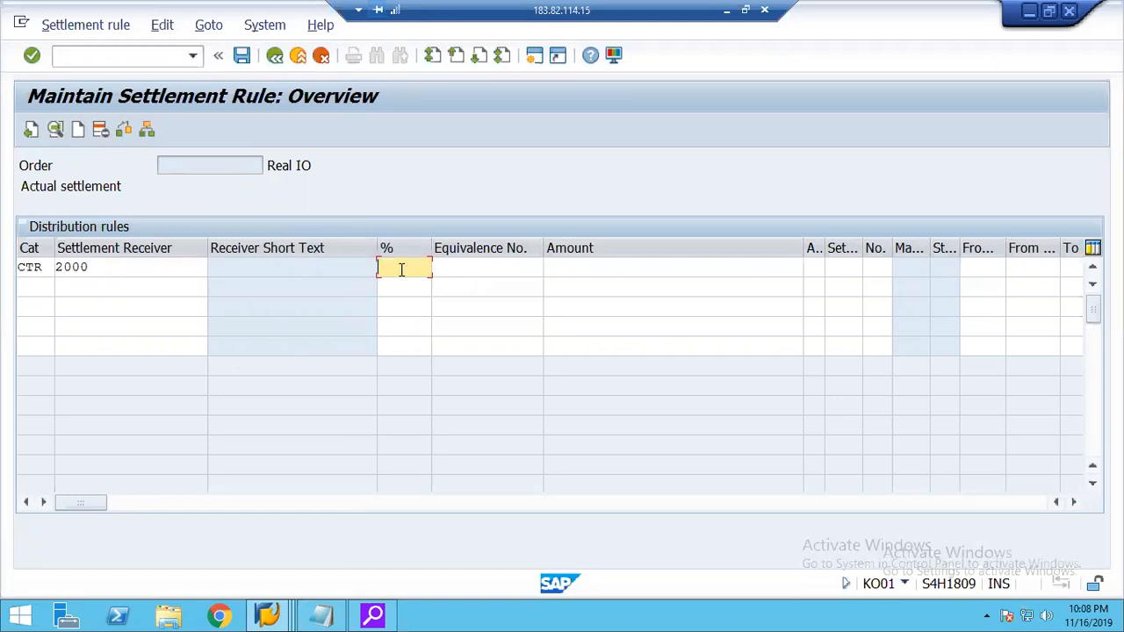
click(447, 268)
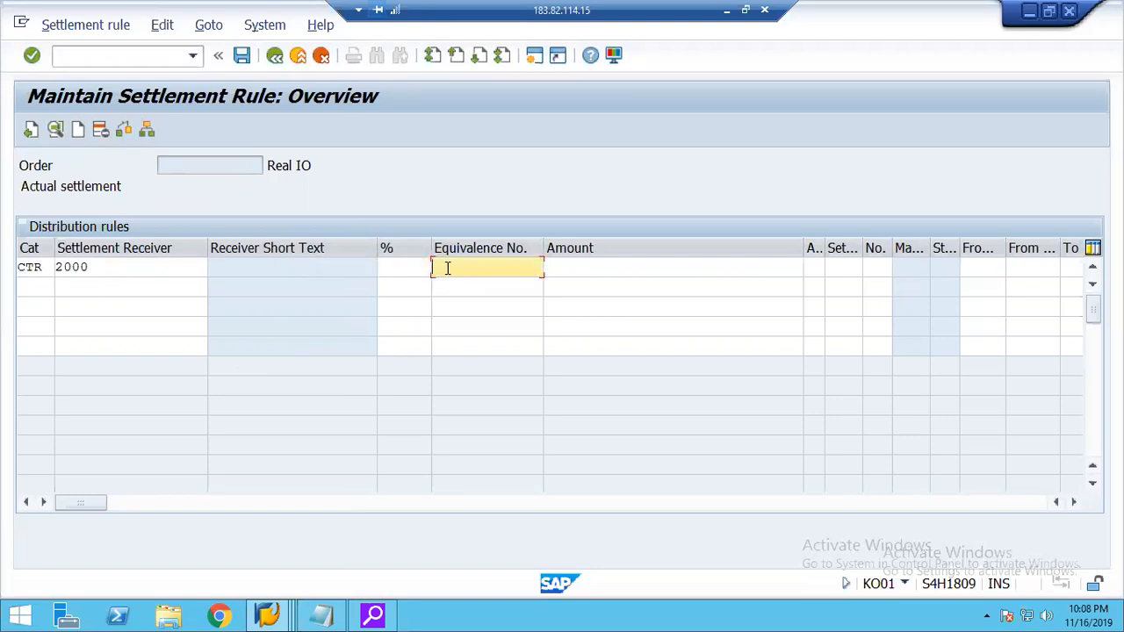
key(Tab)
click(420, 267)
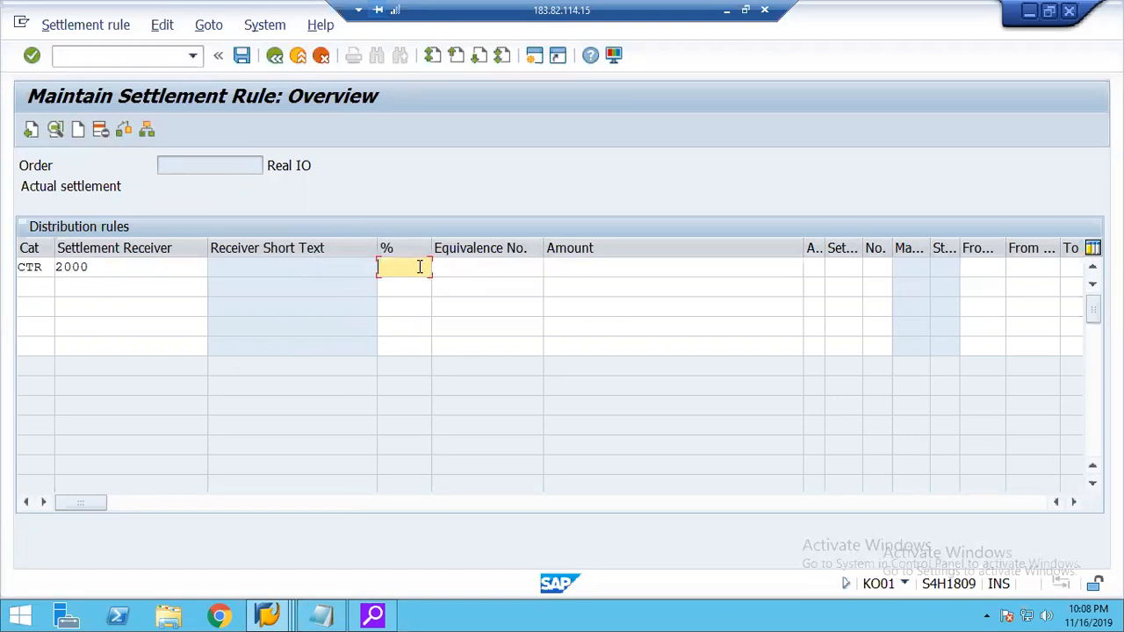
text(100)
key(Return)
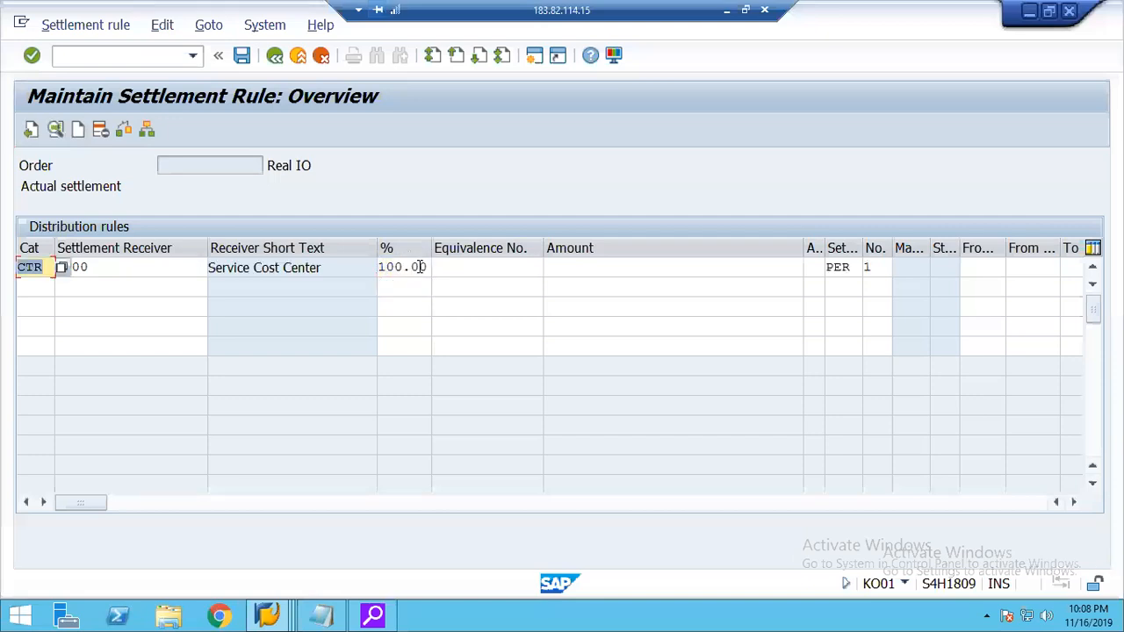
click(243, 58)
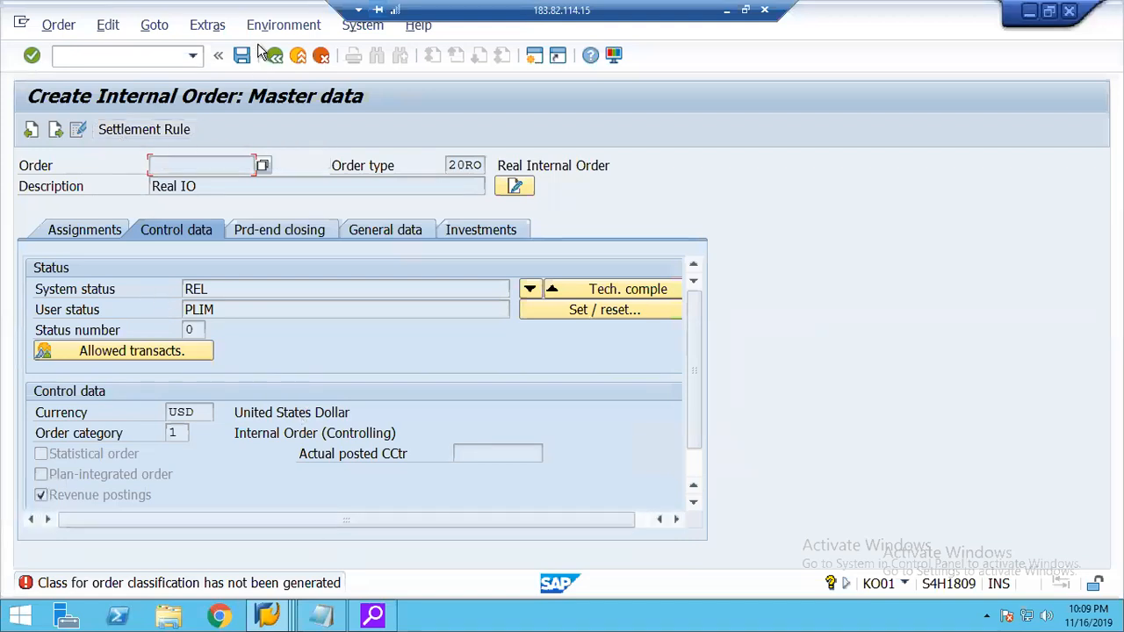
Switch to the customizing guide session, dismiss the controlling area activity list and open Define Order Types under Internal Orders, Order Master Data.
click(268, 613)
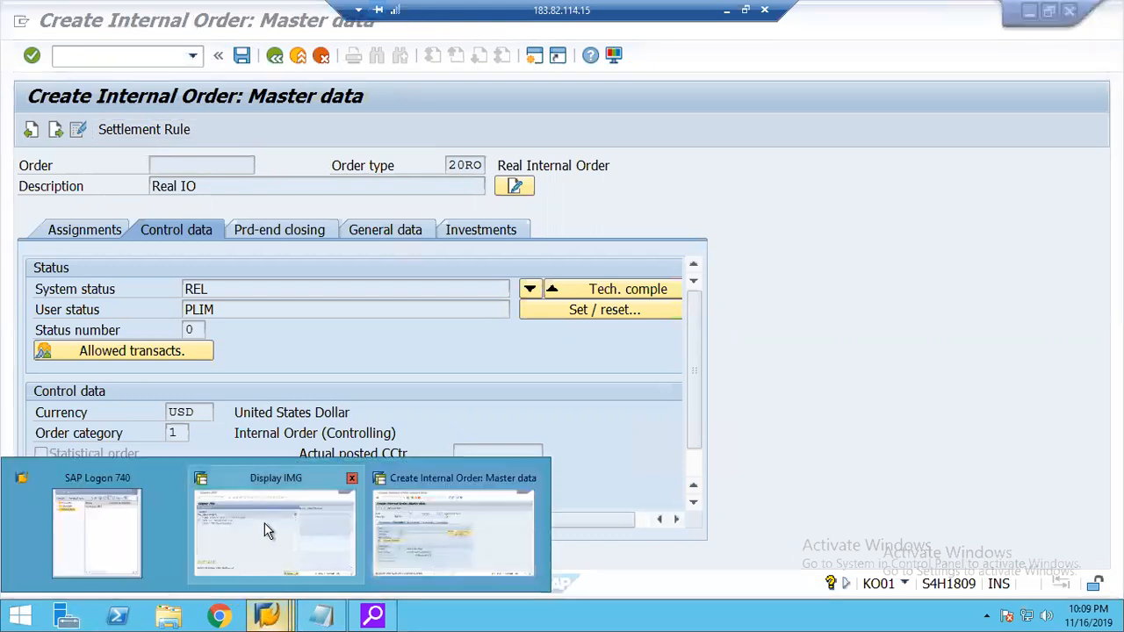
click(264, 522)
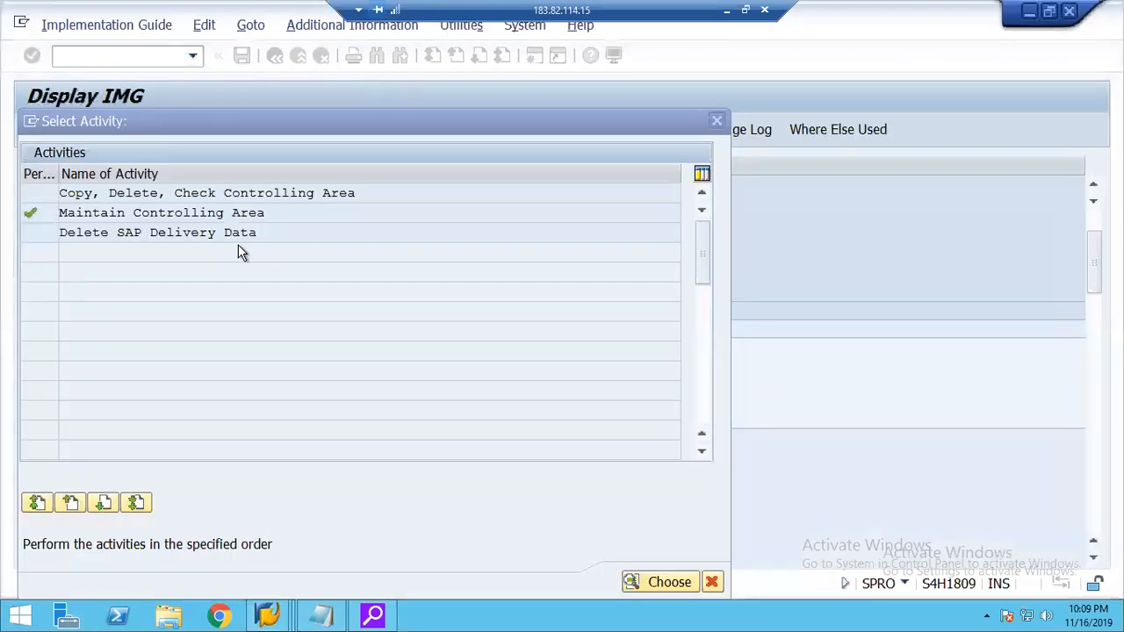
click(717, 121)
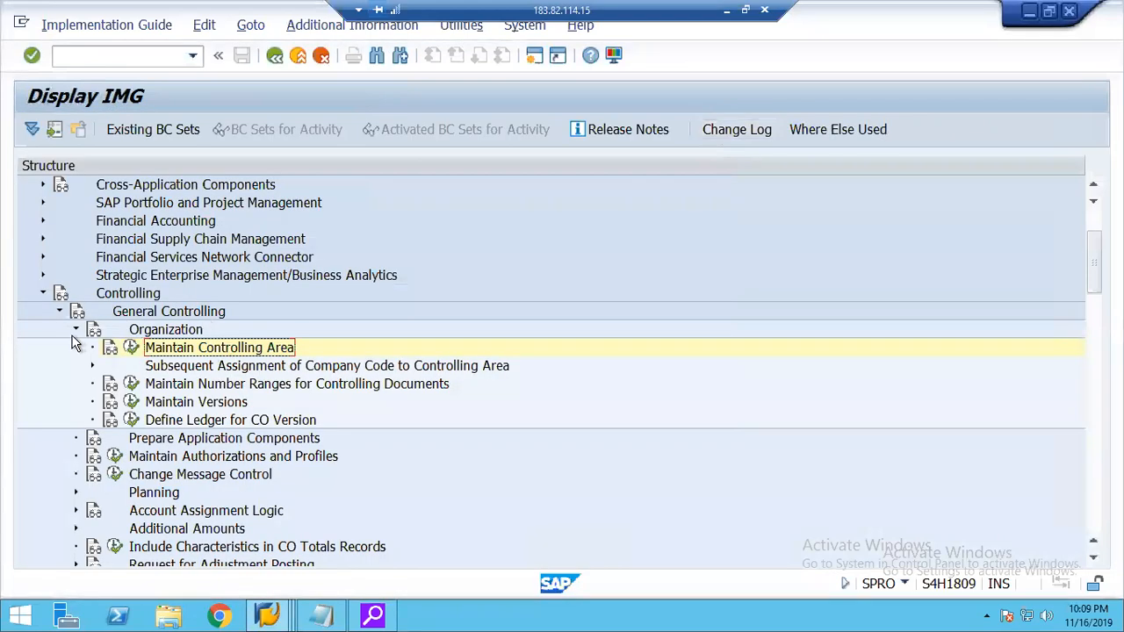
click(60, 312)
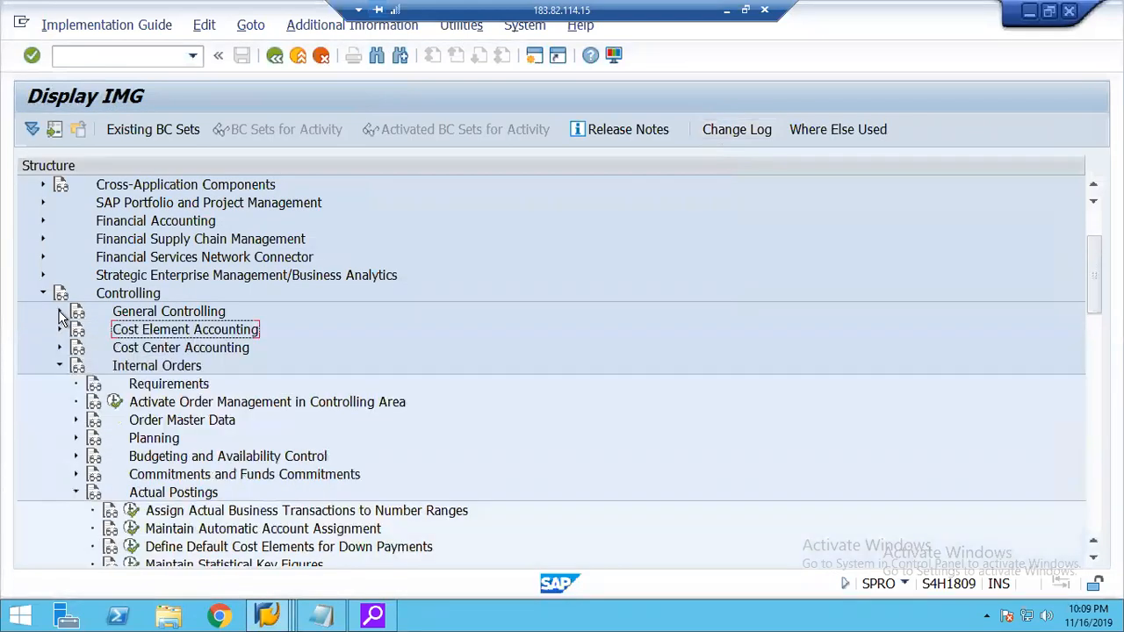
click(76, 421)
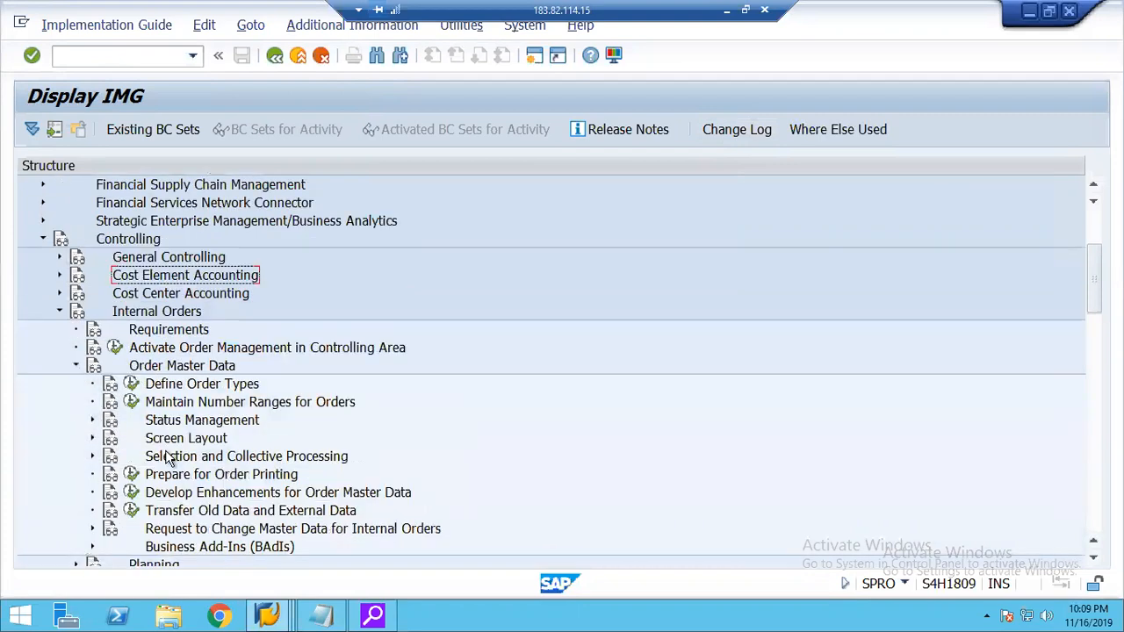
click(131, 385)
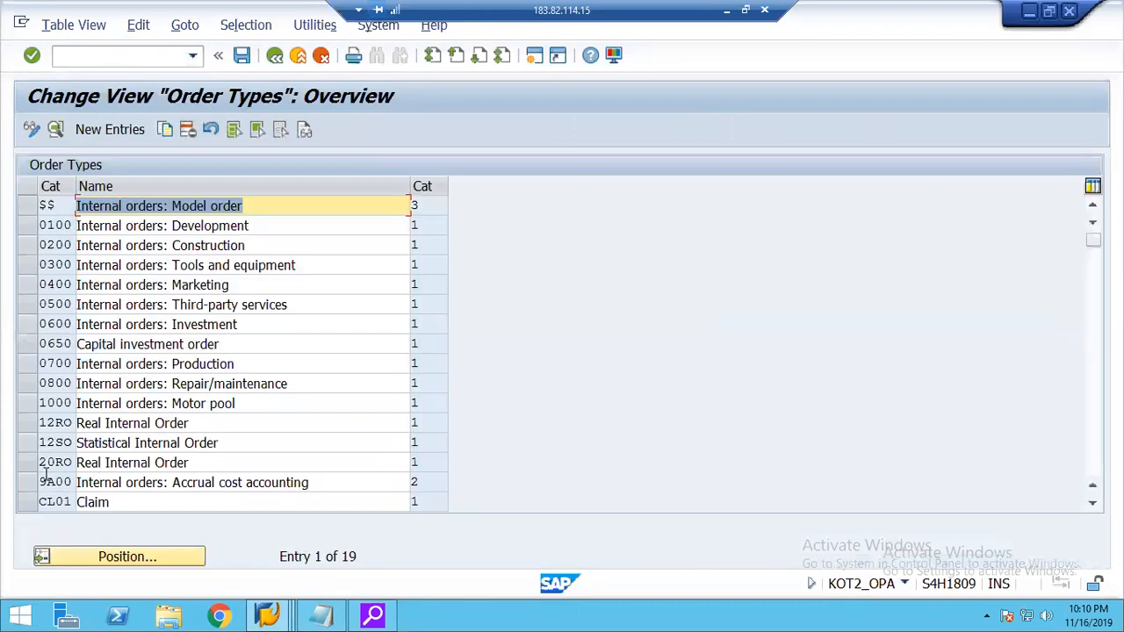
Deactivate the Classification indicator in the details of order type 20RO and save the change with the customizing request.
click(33, 464)
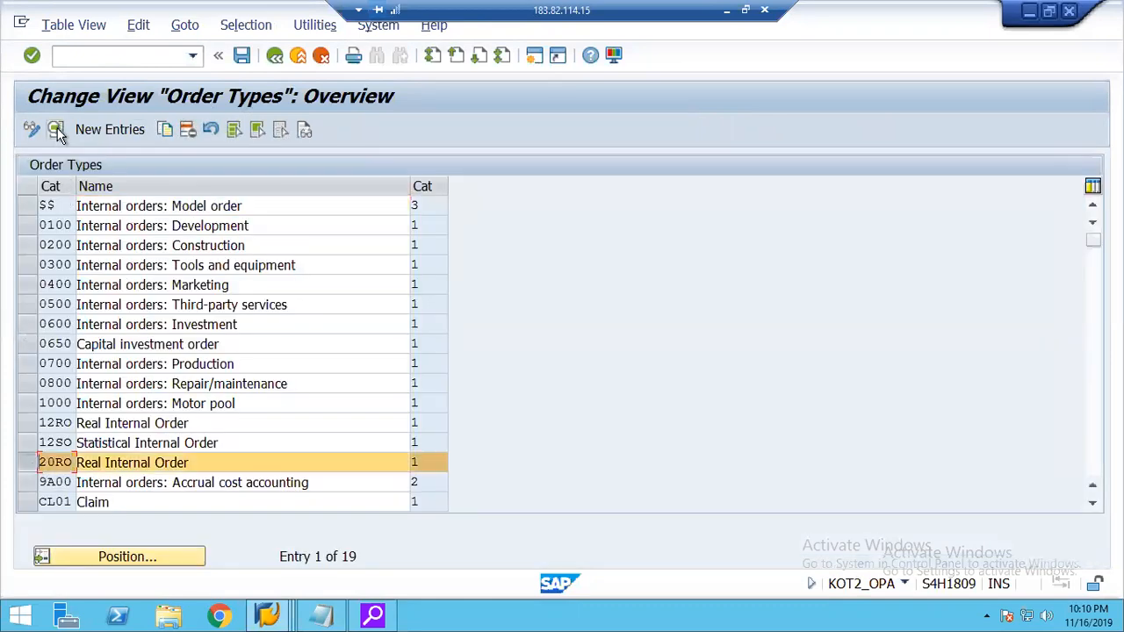
click(55, 129)
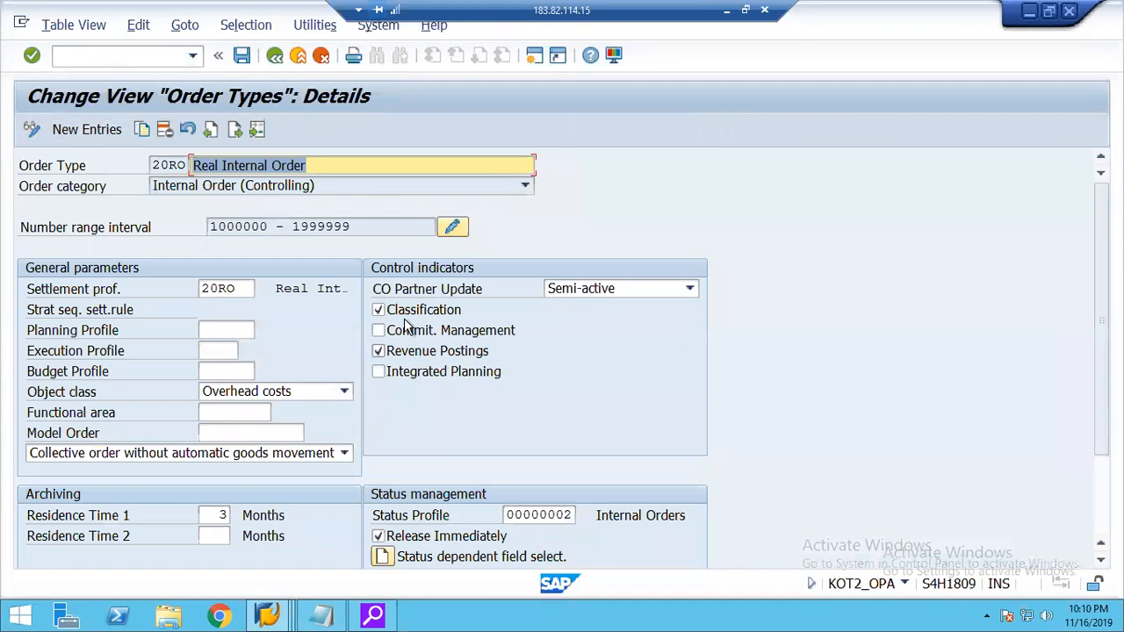
click(404, 316)
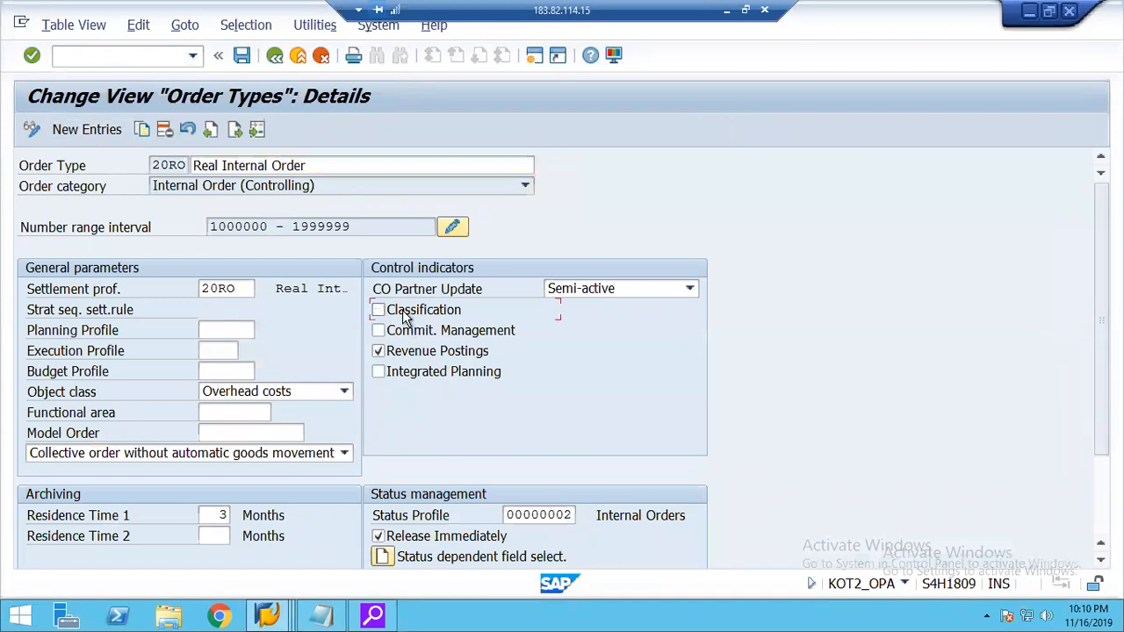
key(ctrl+s)
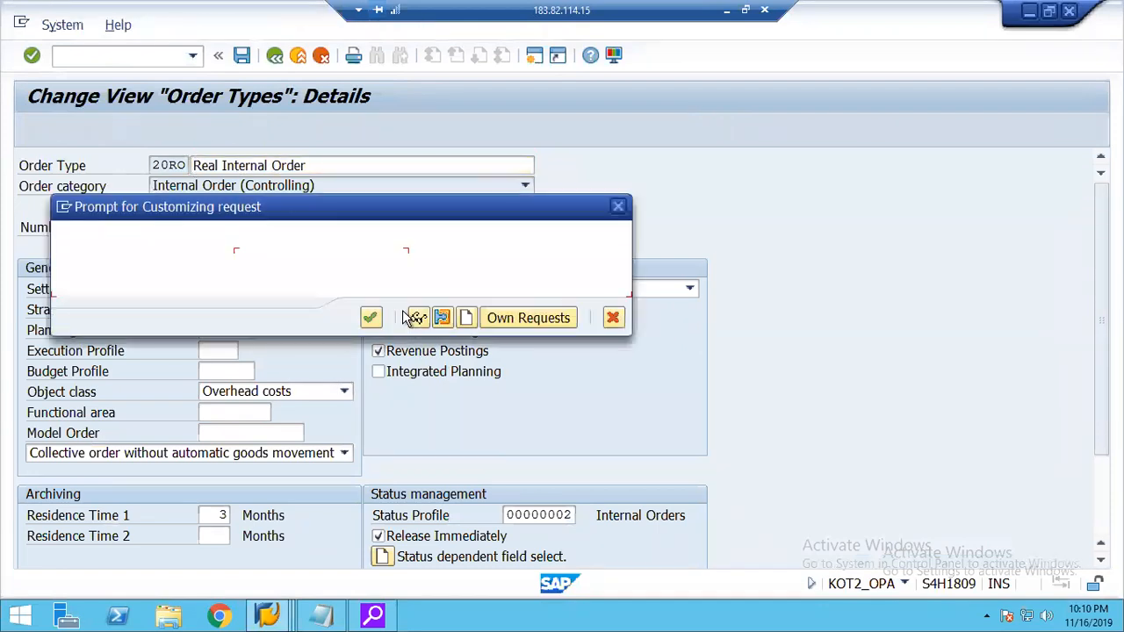
click(376, 323)
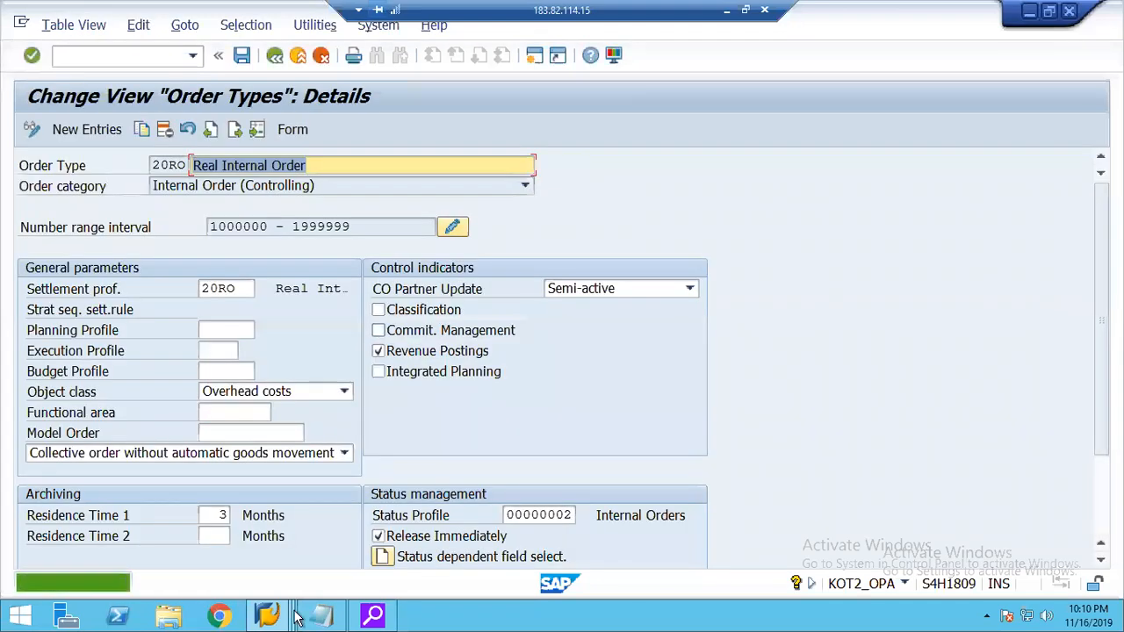
Return to the internal order session and read the detailed explanation of the order classification error.
click(262, 617)
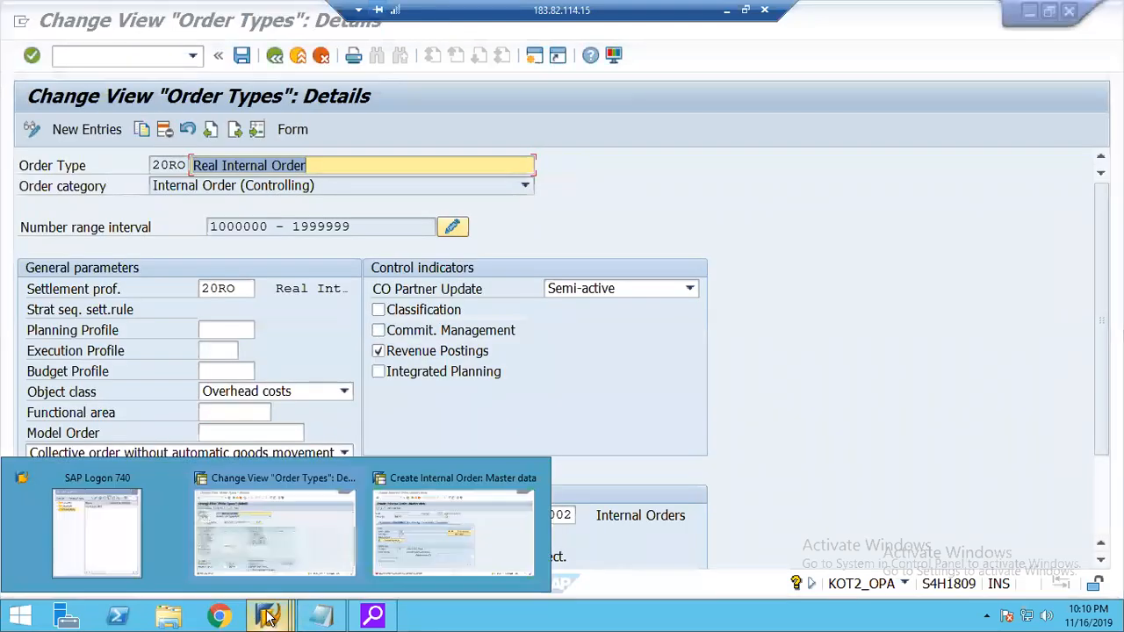
click(483, 520)
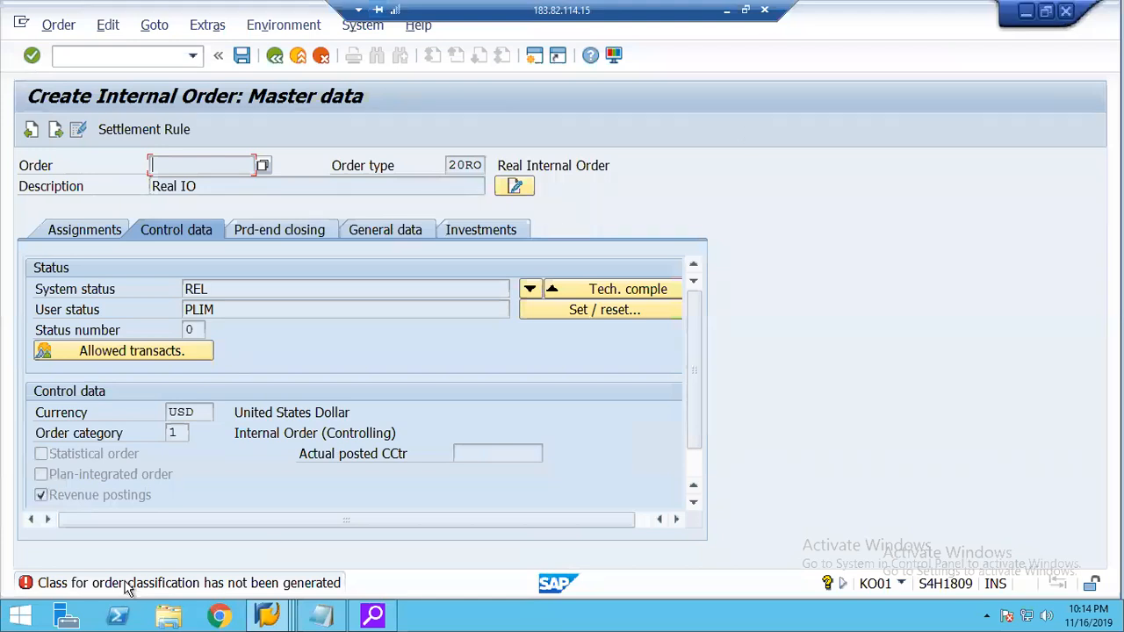
click(203, 586)
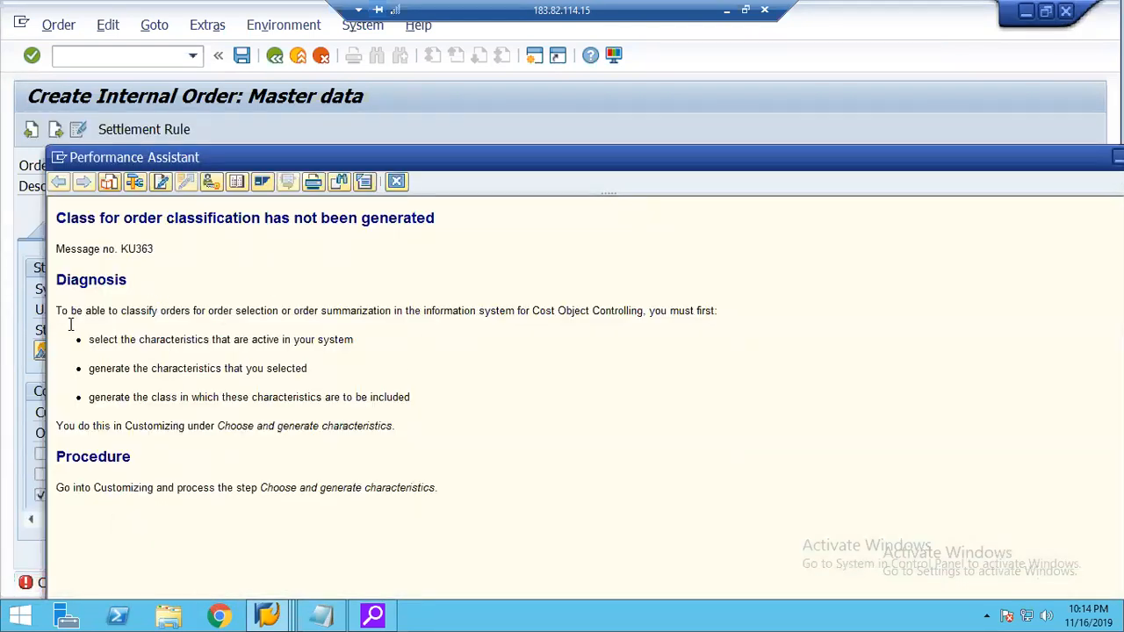
click(396, 182)
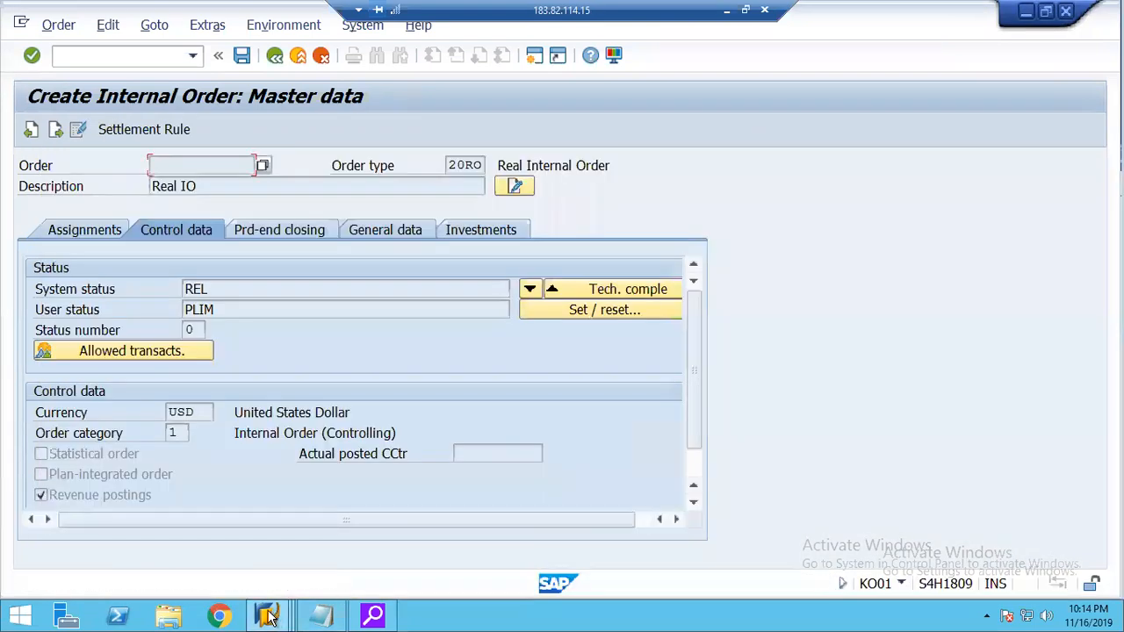
Switch back to the details of order type 20RO and save them again.
click(270, 617)
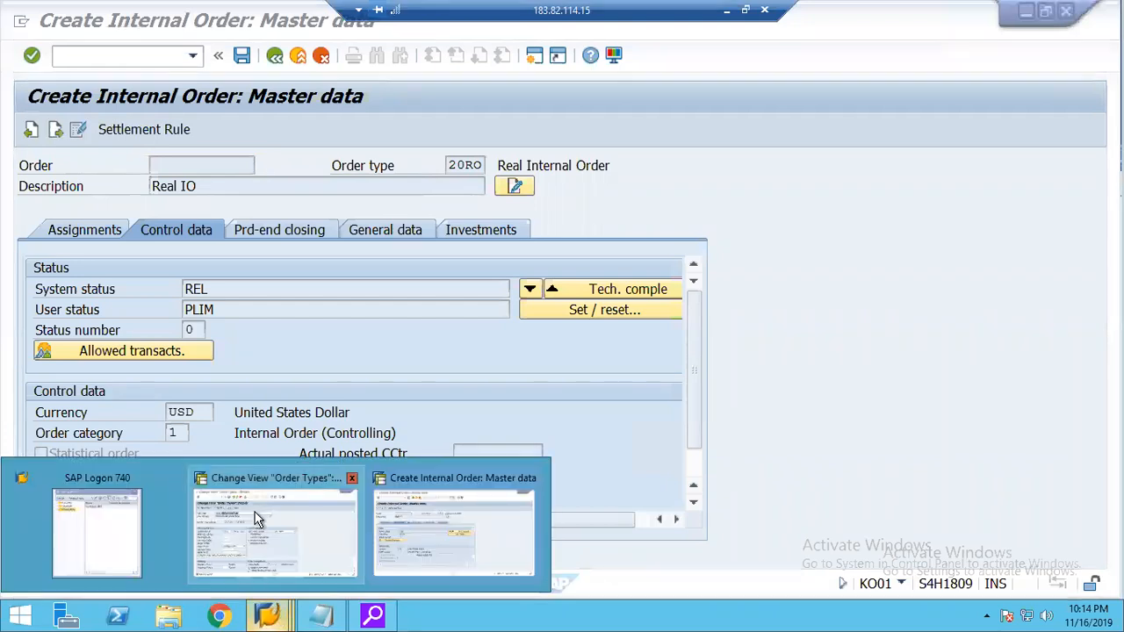
click(257, 518)
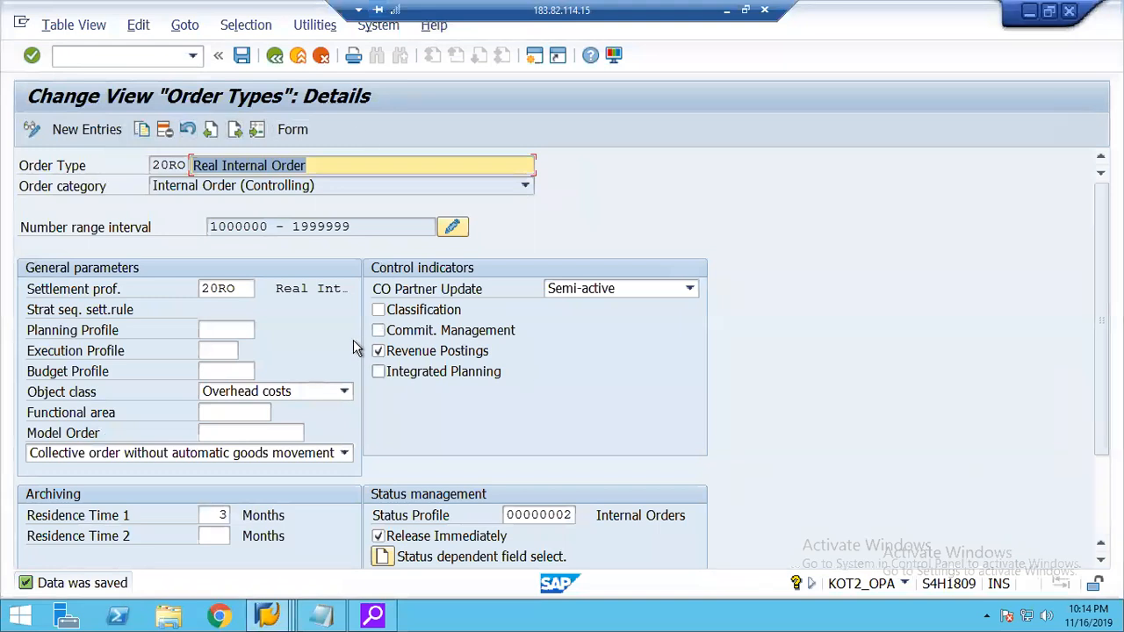
click(242, 55)
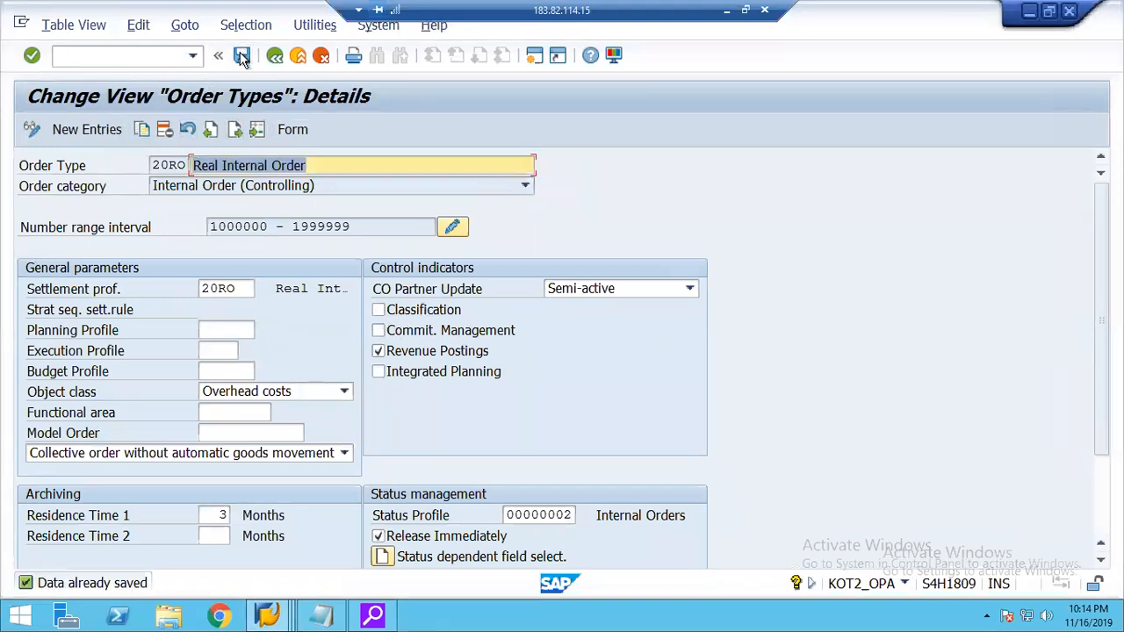
Return to the internal order being created, try to save it while exiting, and exit again discarding the entered data.
click(267, 616)
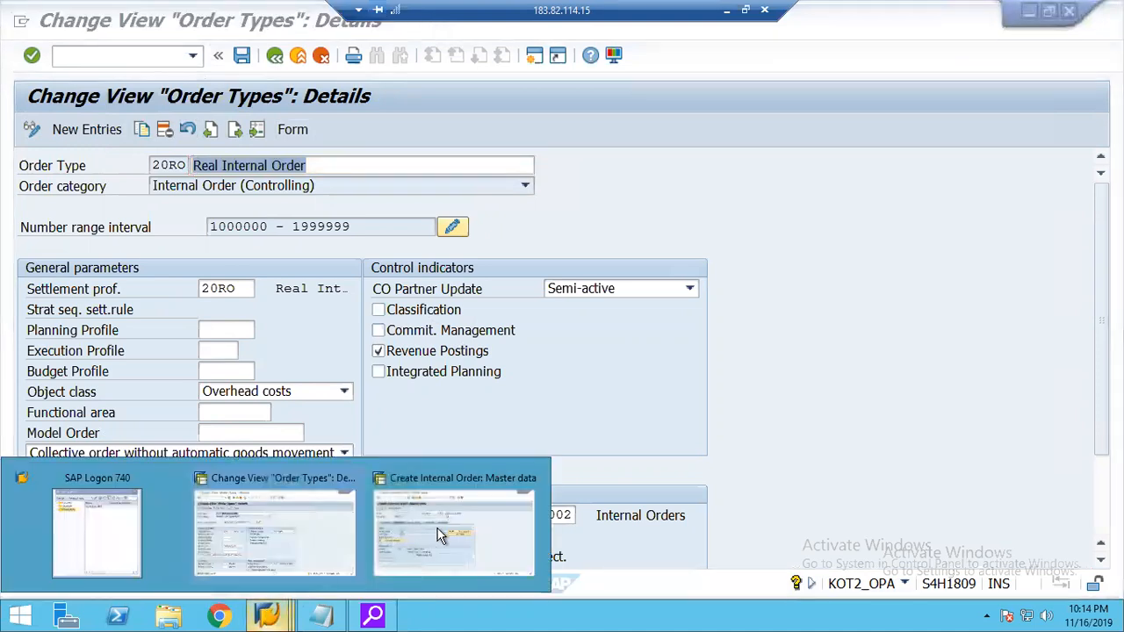
click(443, 532)
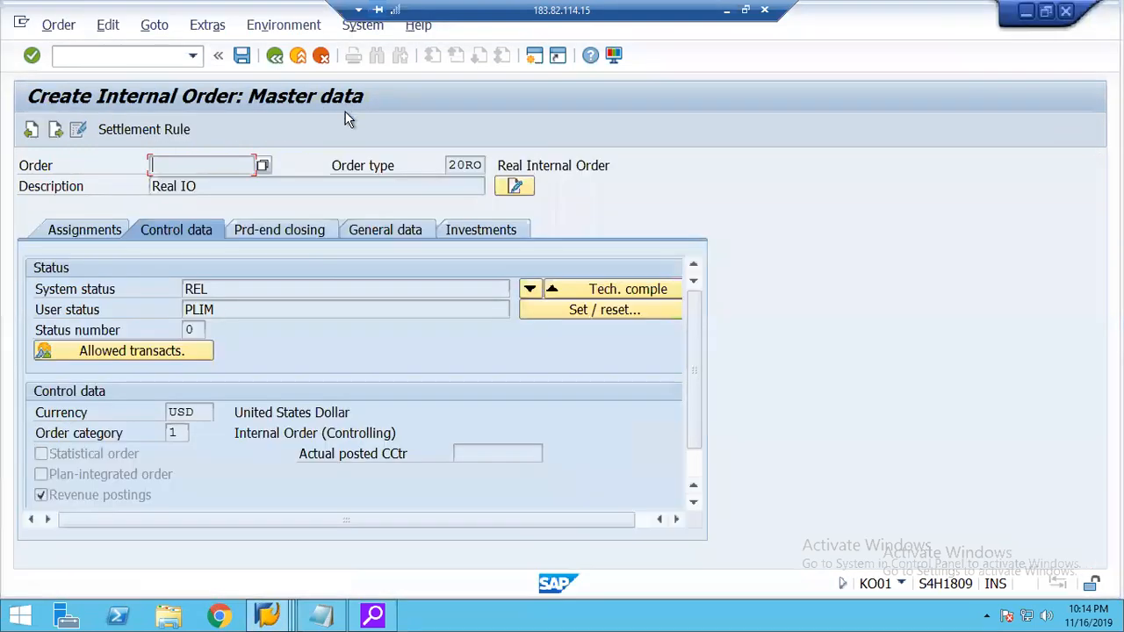
click(298, 55)
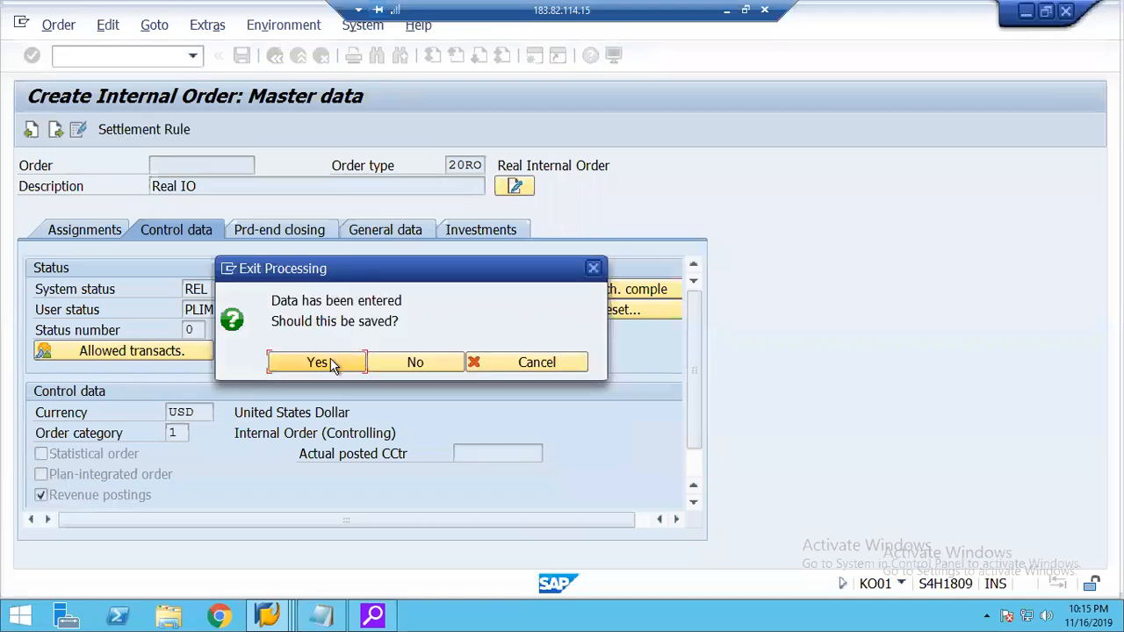
click(334, 360)
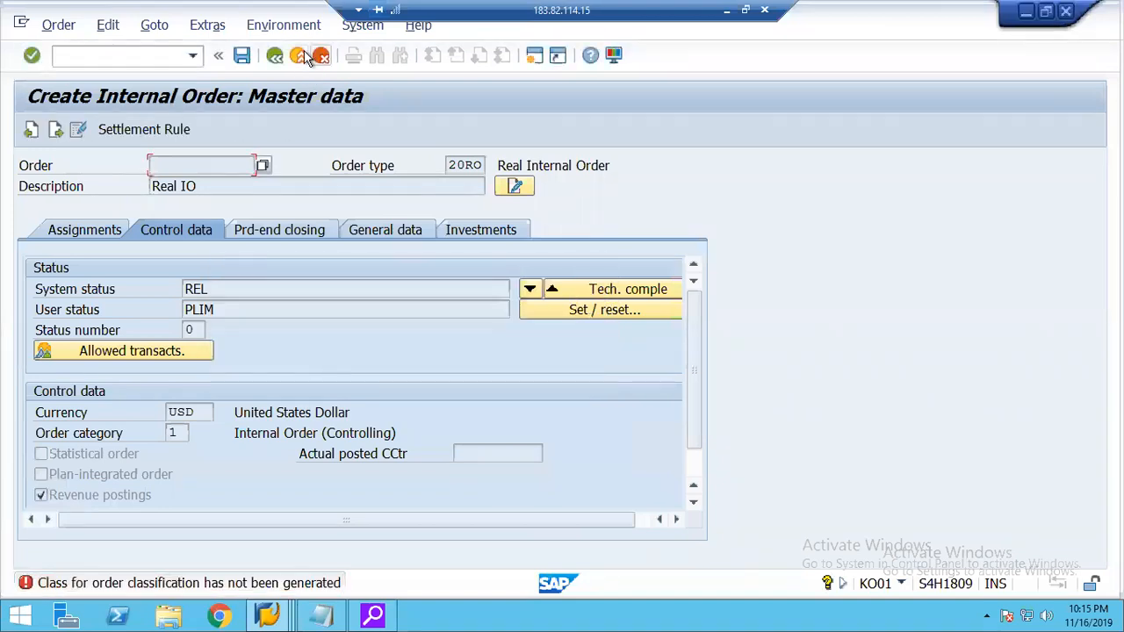
click(298, 55)
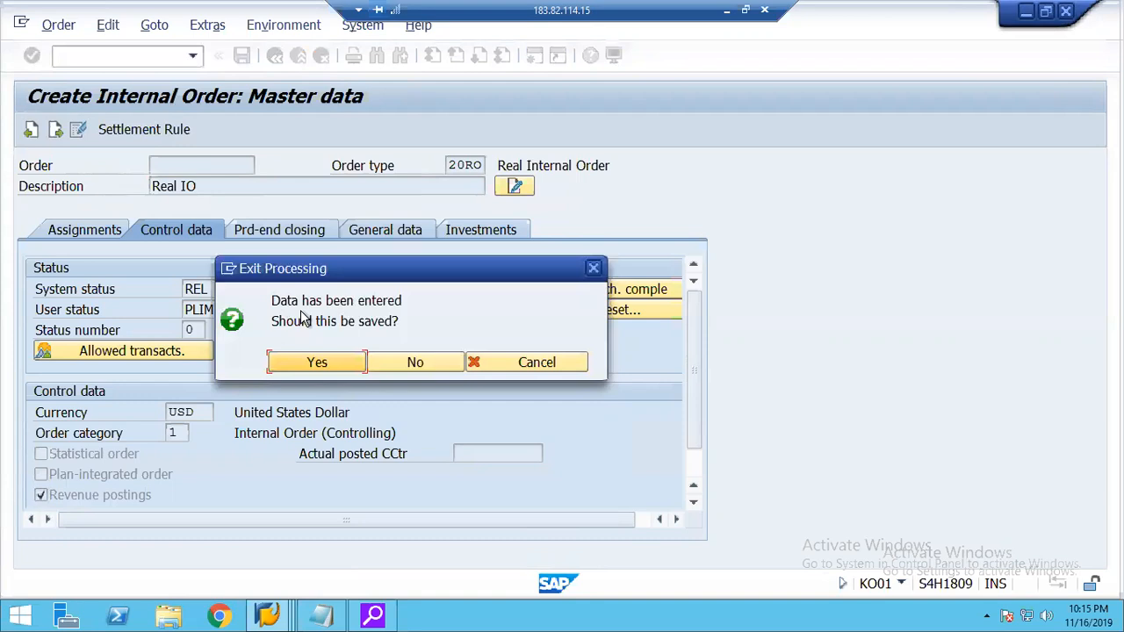
click(397, 363)
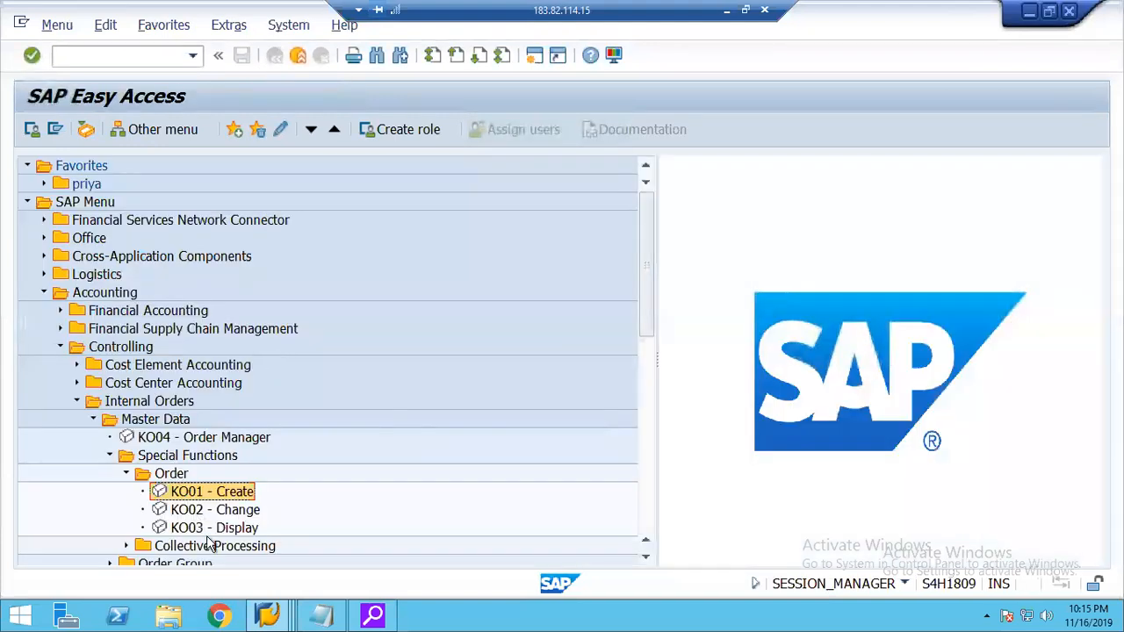
Start a new internal order of type 20RO in controlling area 1248 with the description Real IO.
double_click(182, 493)
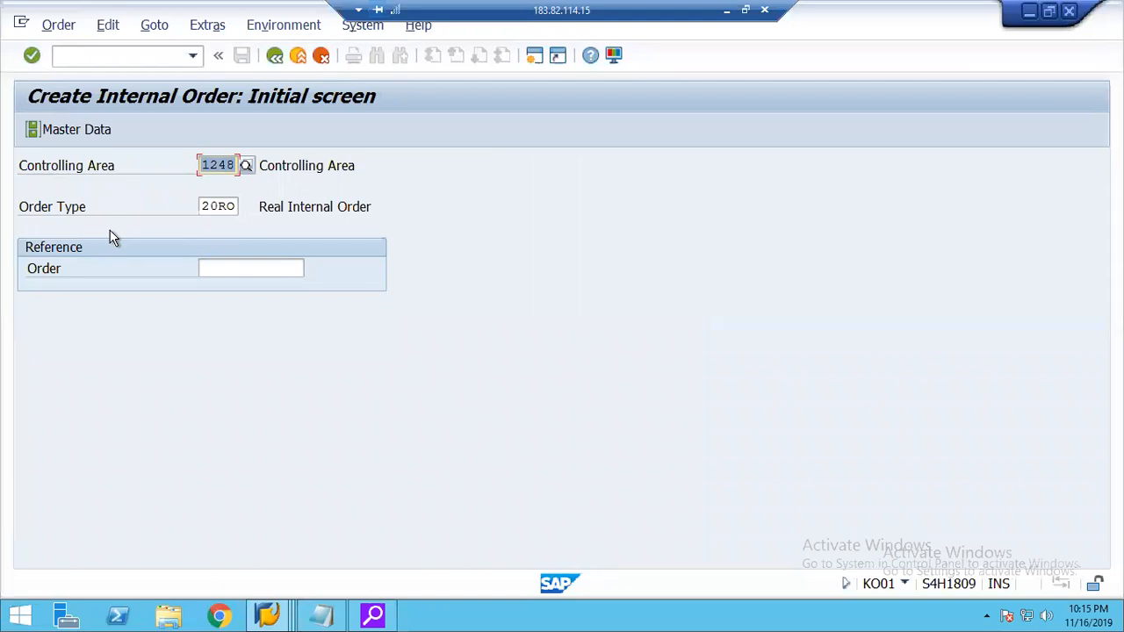
key(Return)
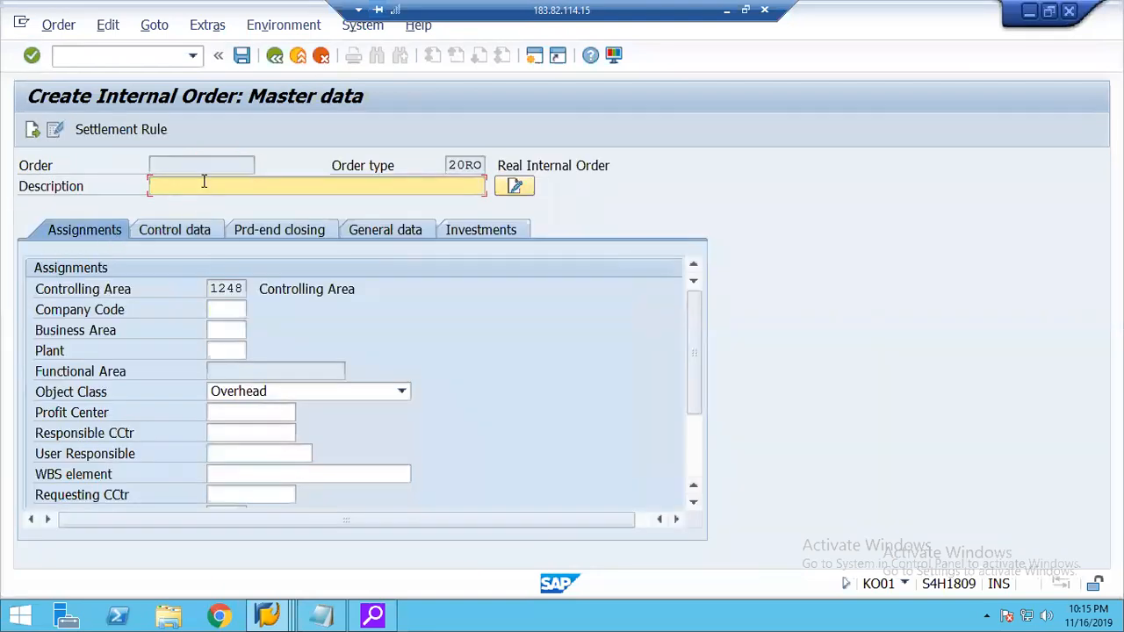
text(Real IO)
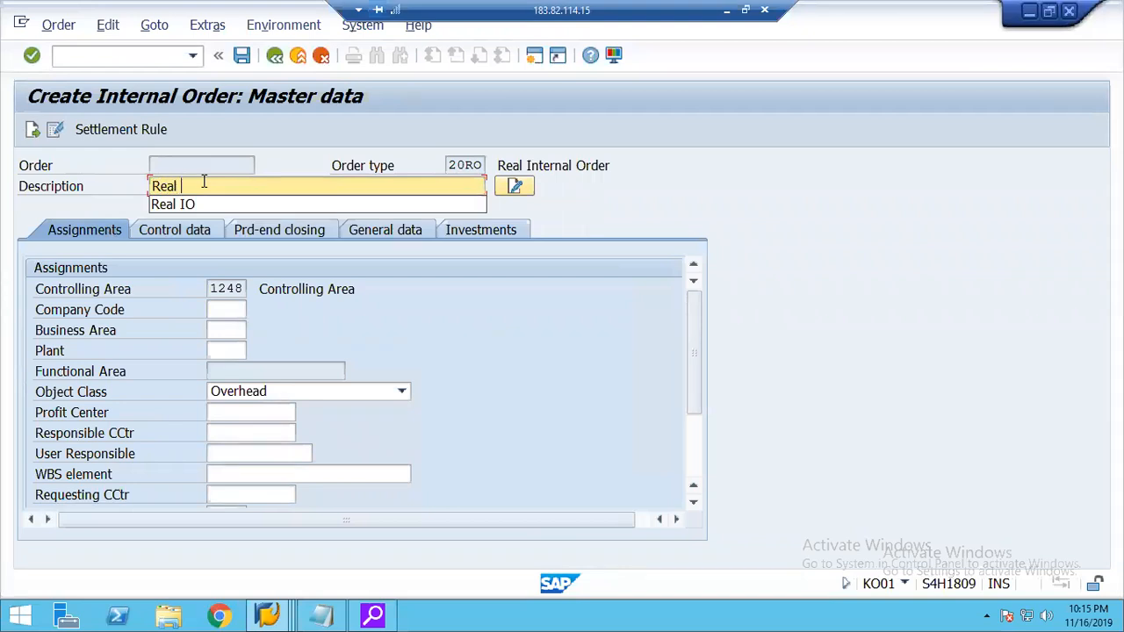
Assign company code 2000 and profit center 1000 to the new internal order.
click(231, 312)
text(2000)
key(Tab)
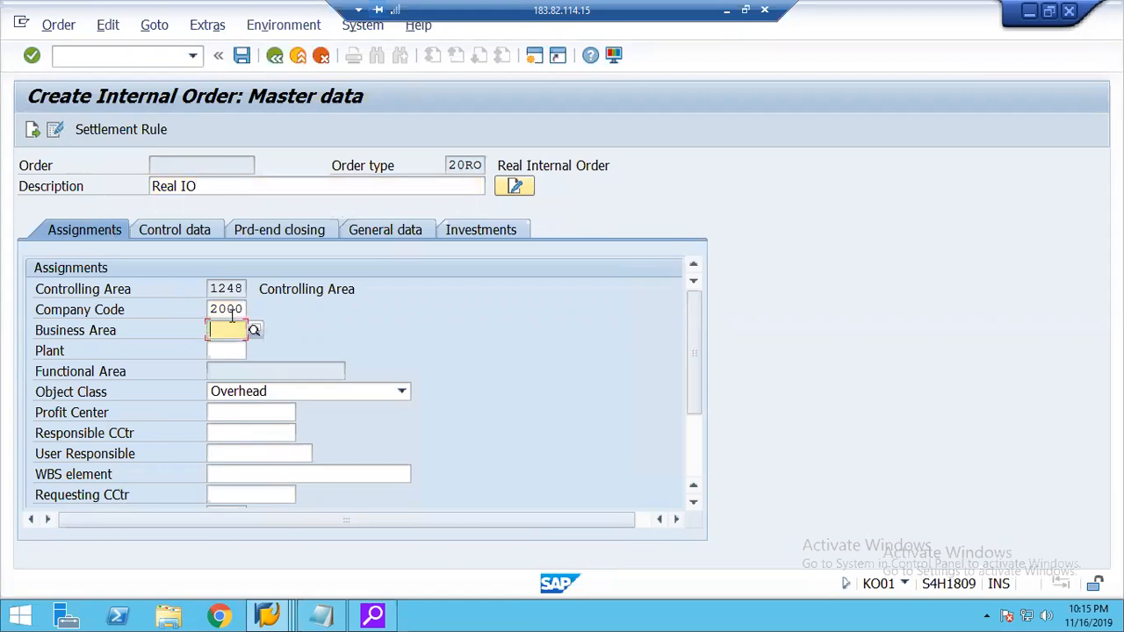
click(232, 415)
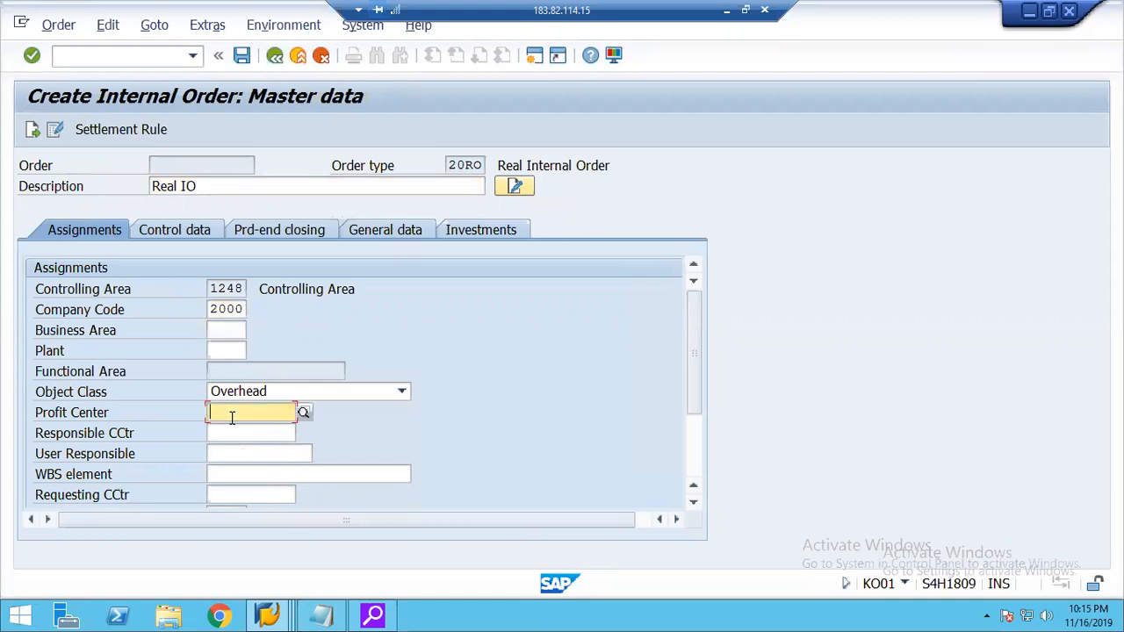
text(1000)
key(Tab)
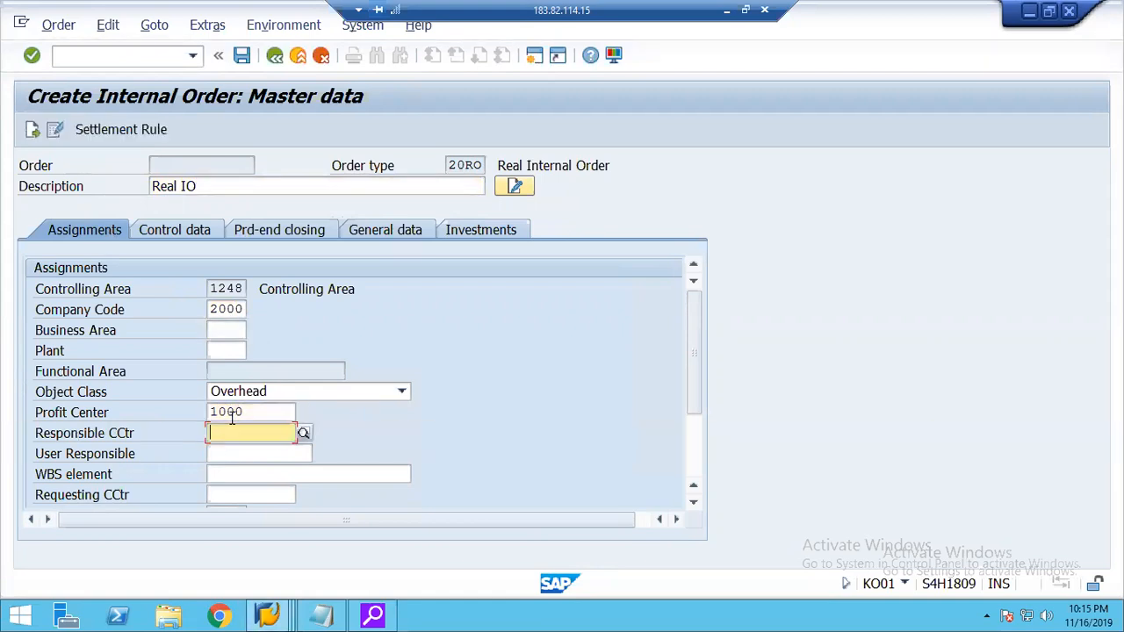
Display the new order's control data, open its settlement rule and give the first distribution line the category CTR (cost center).
click(177, 233)
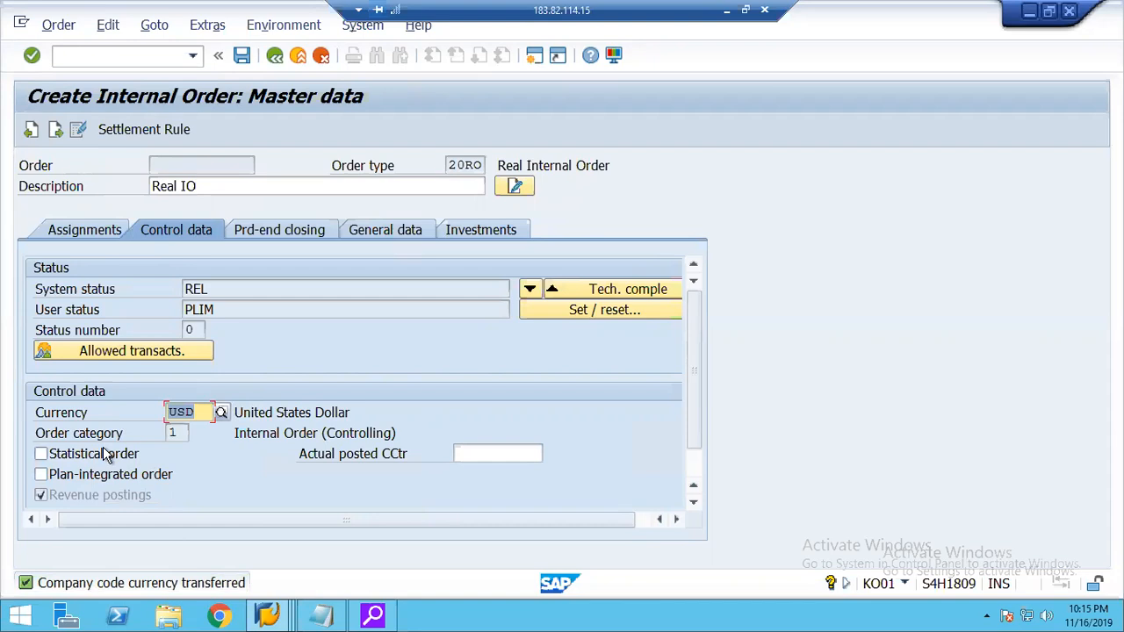
click(140, 129)
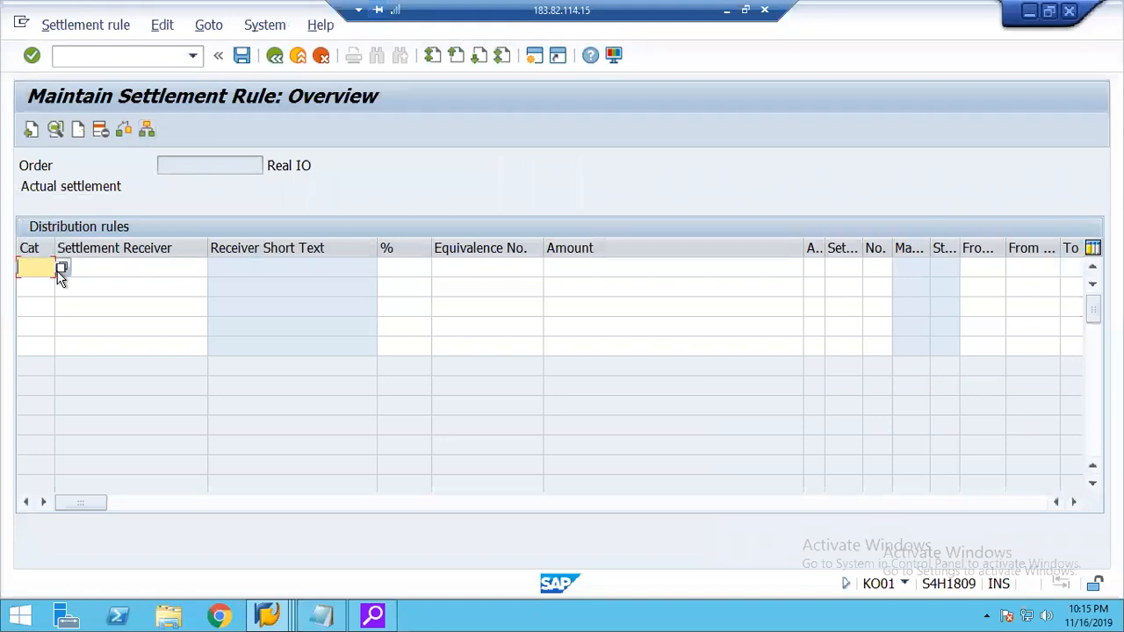
click(62, 269)
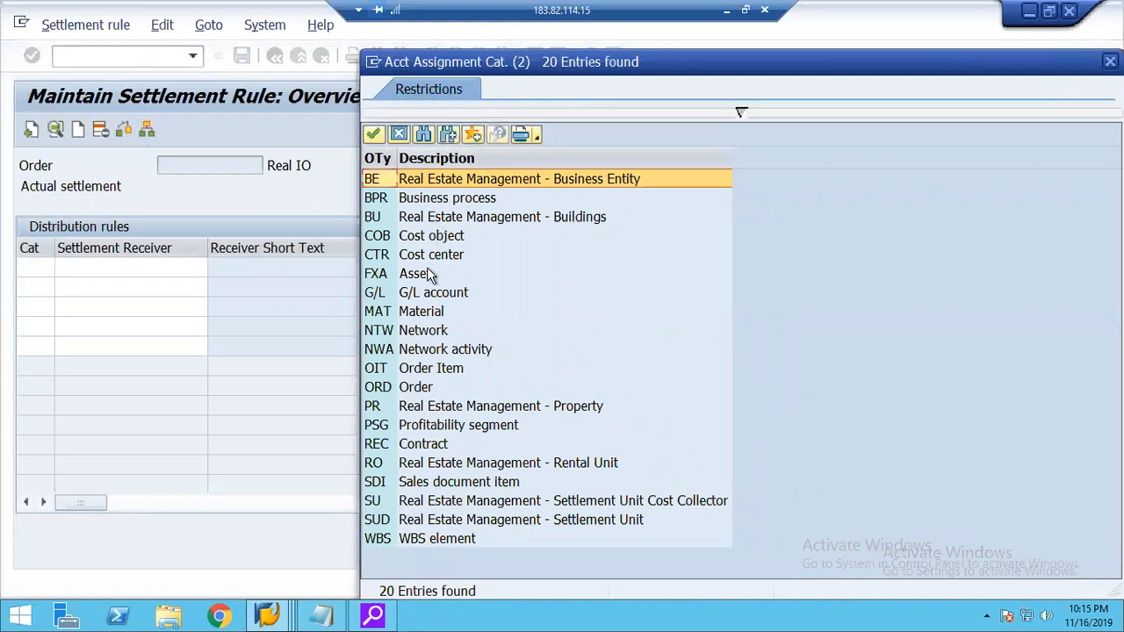
double_click(388, 256)
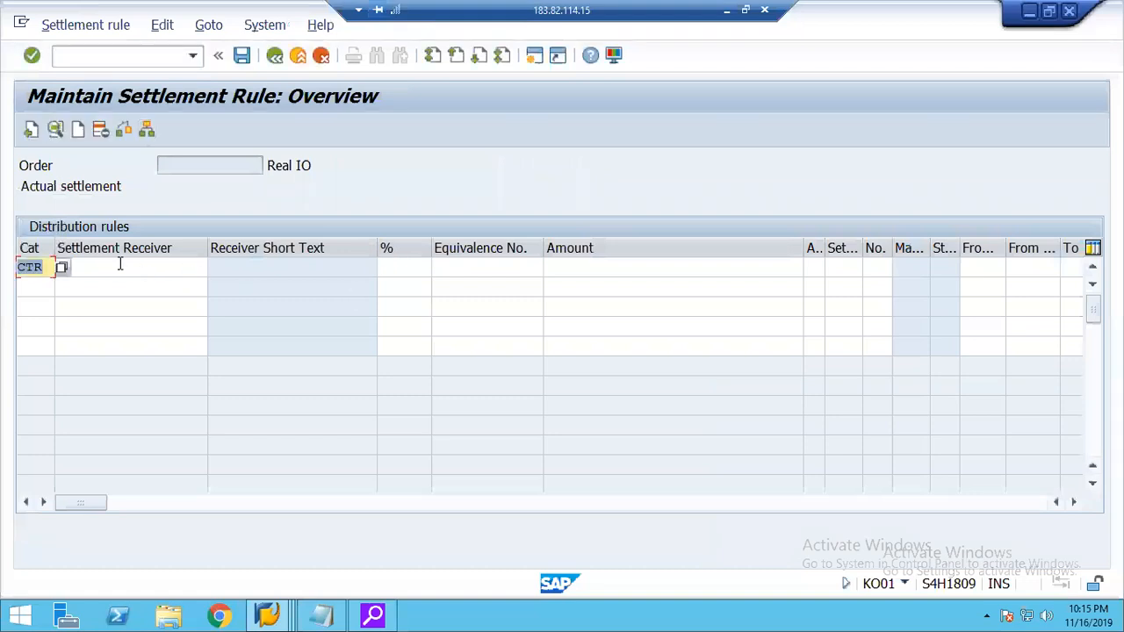
click(120, 266)
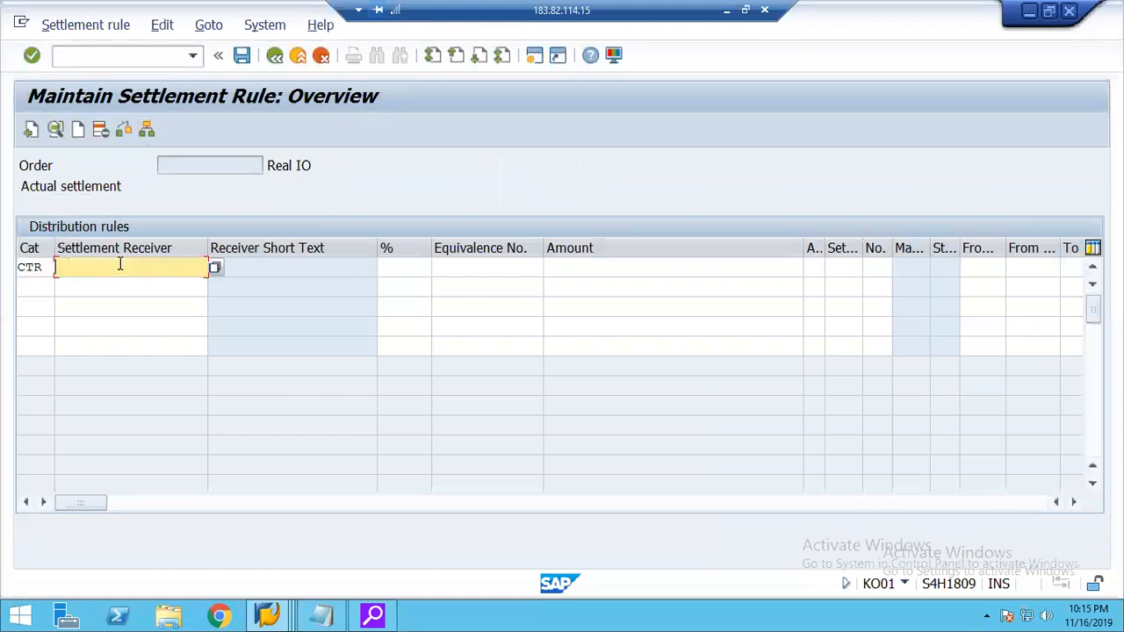
Set cost center 2000 as the settlement receiver of the CTR distribution line with a 100 percent share.
click(213, 270)
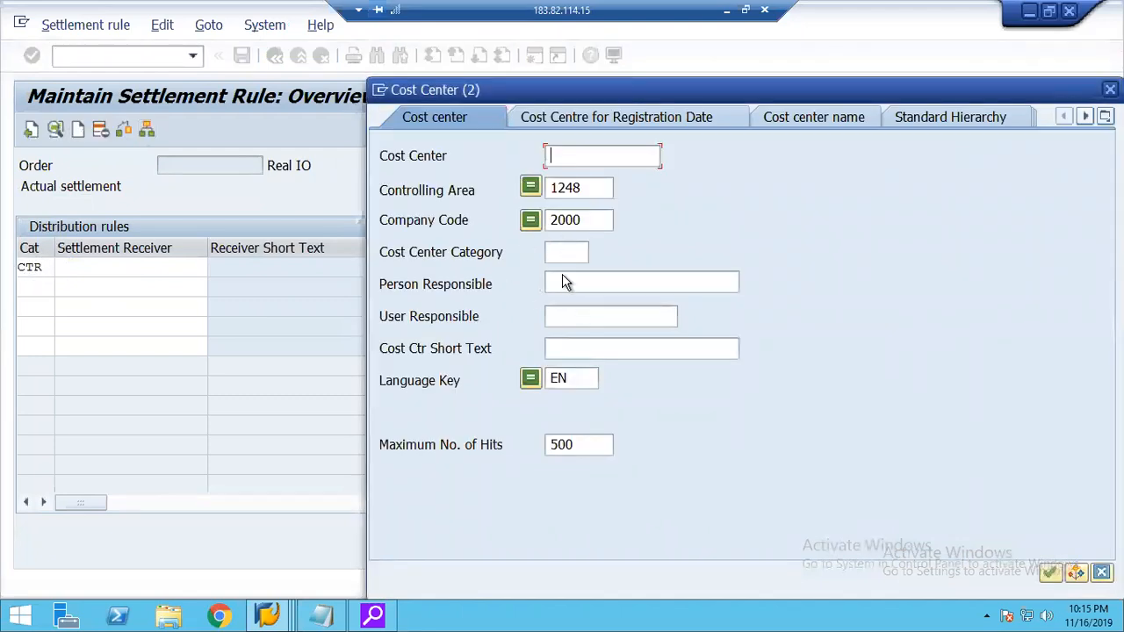
key(Return)
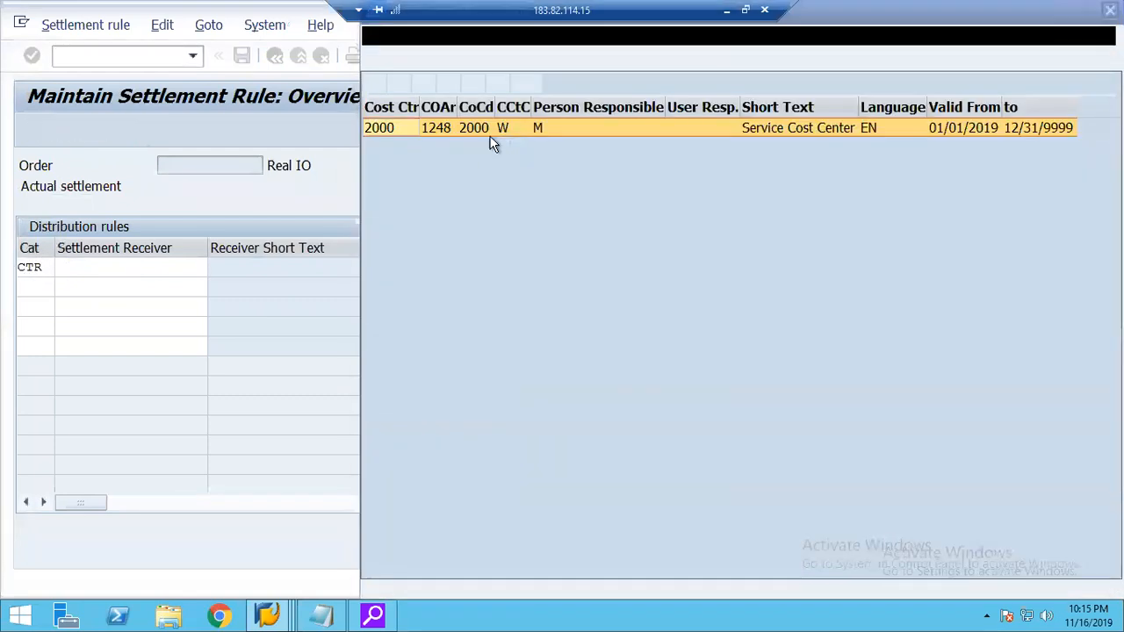
double_click(381, 127)
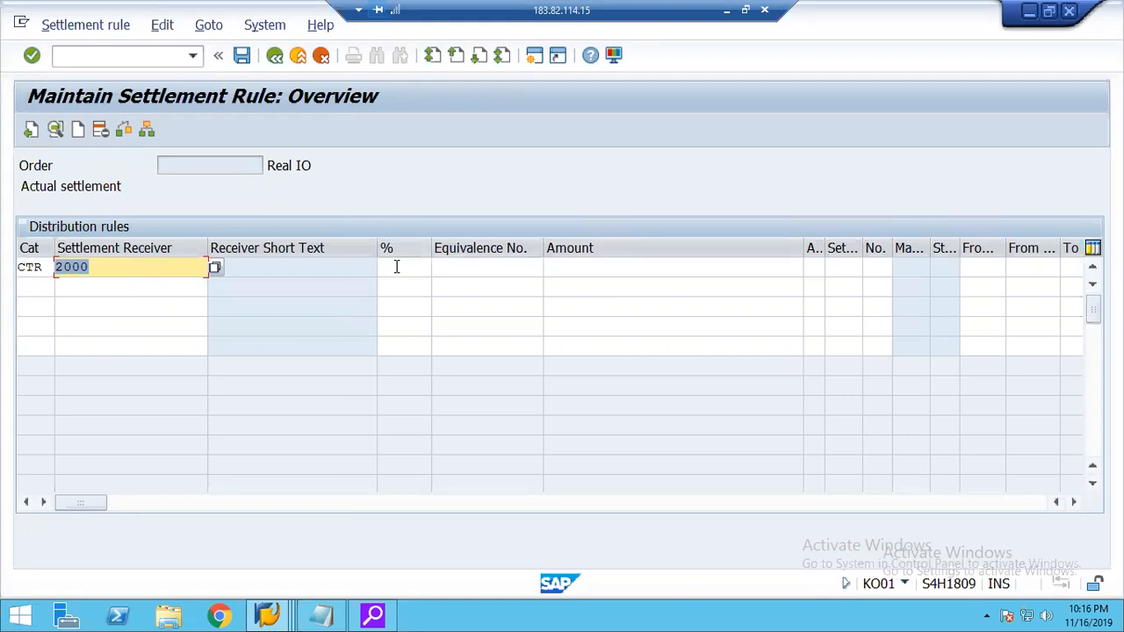
click(396, 267)
text(10)
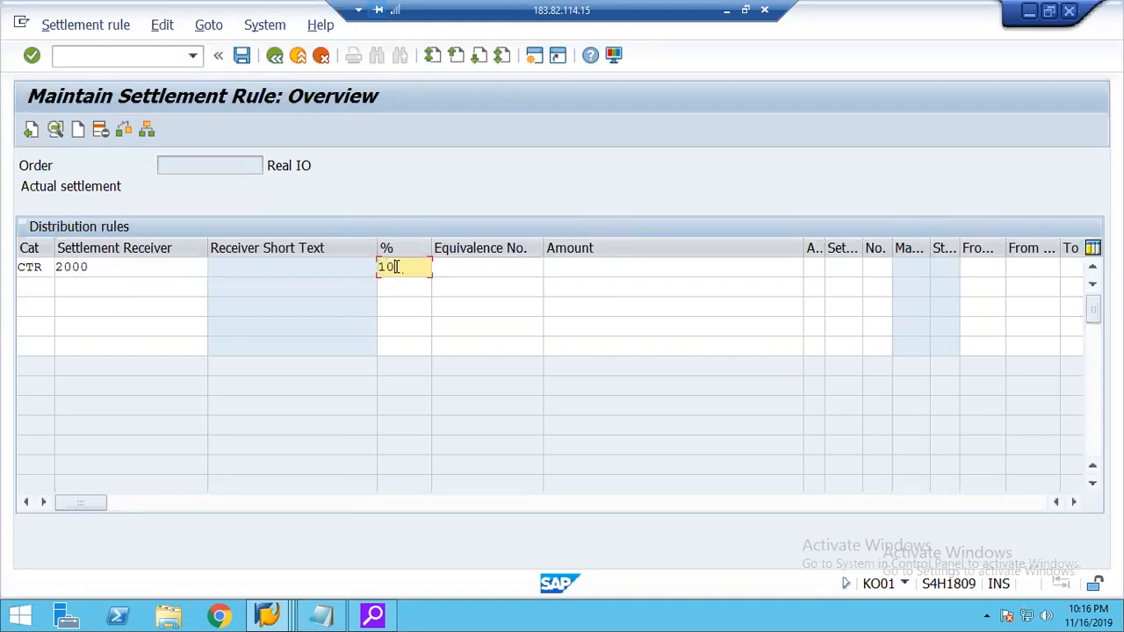
text(0)
key(Return)
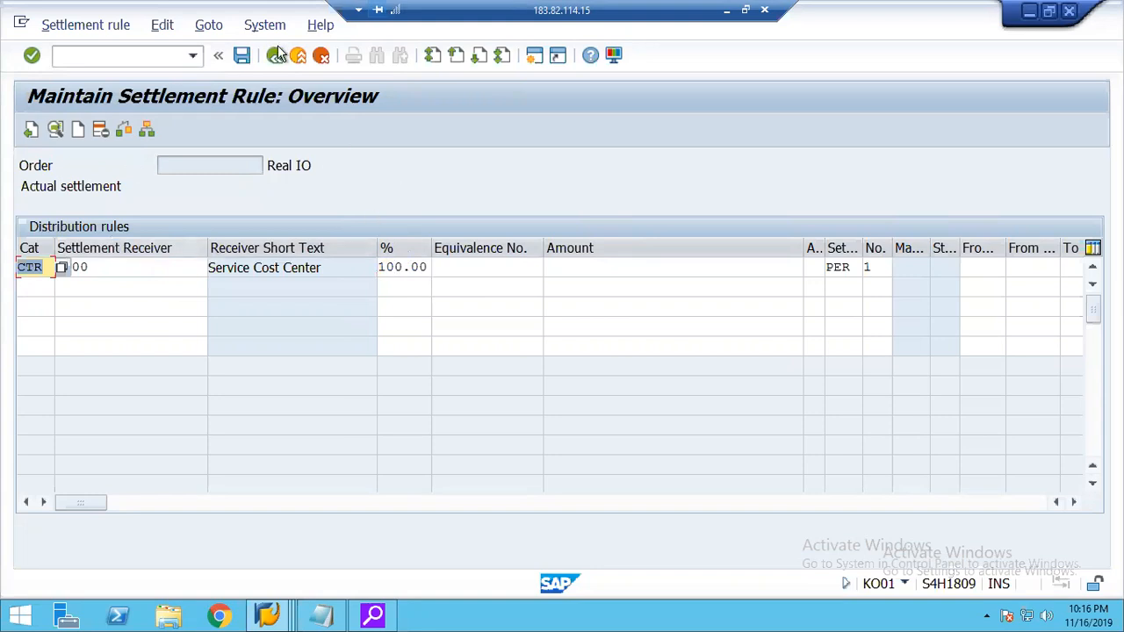
Save the internal order and copy its number from the details of the creation message.
click(242, 55)
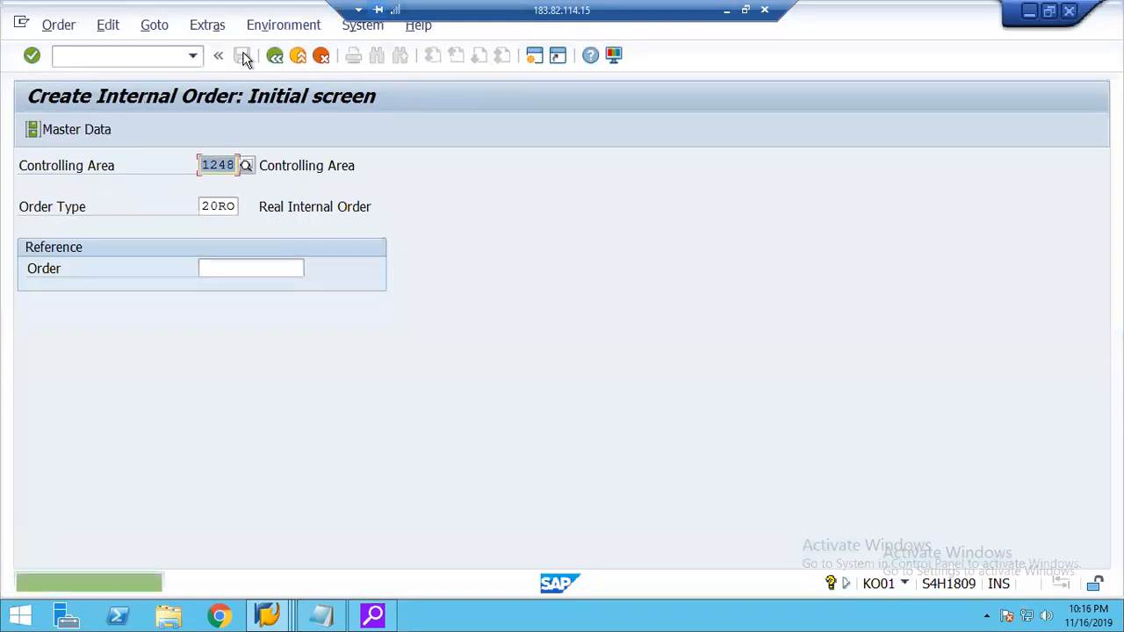
click(248, 593)
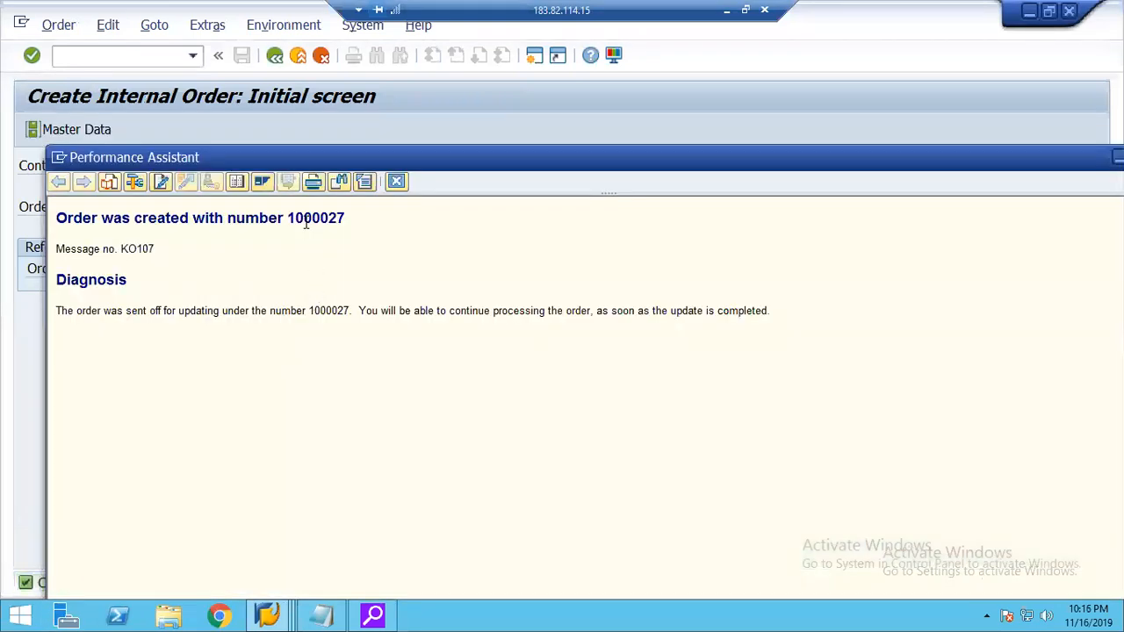
double_click(305, 220)
click(396, 181)
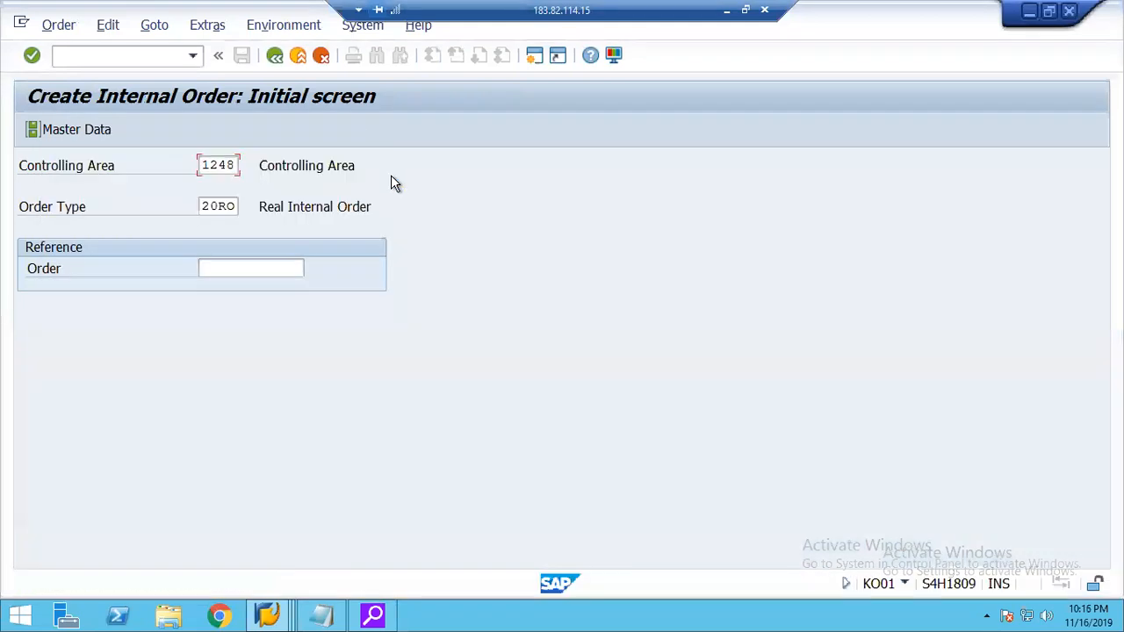
Leave order creation and start a G/L account posting with transaction F-02, setting the document date to 03/16/2019.
click(298, 56)
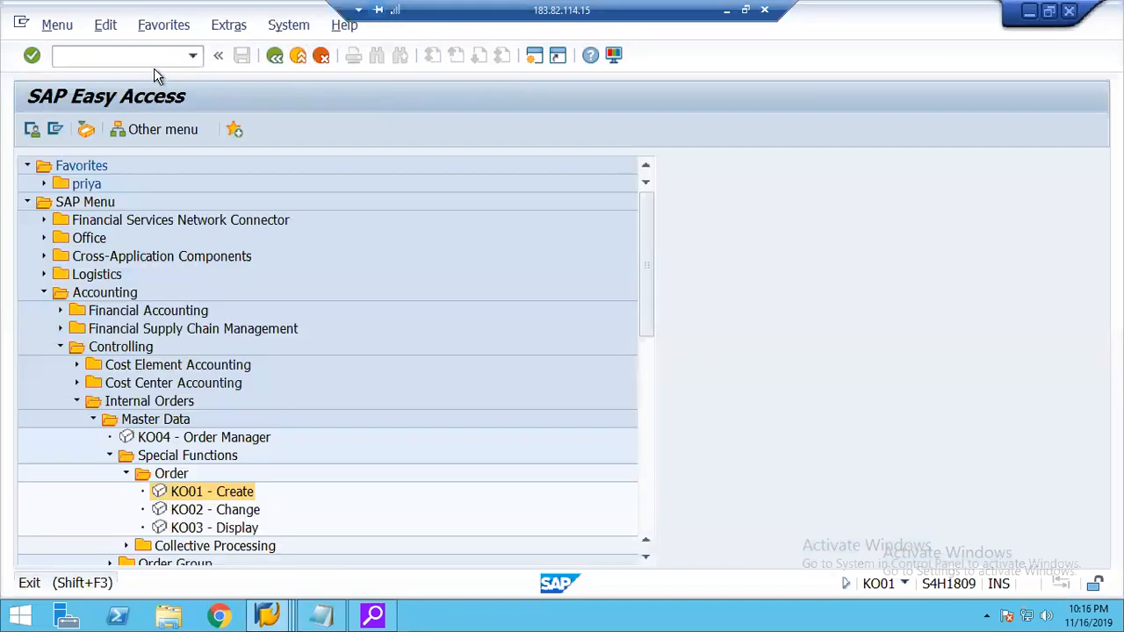
click(91, 56)
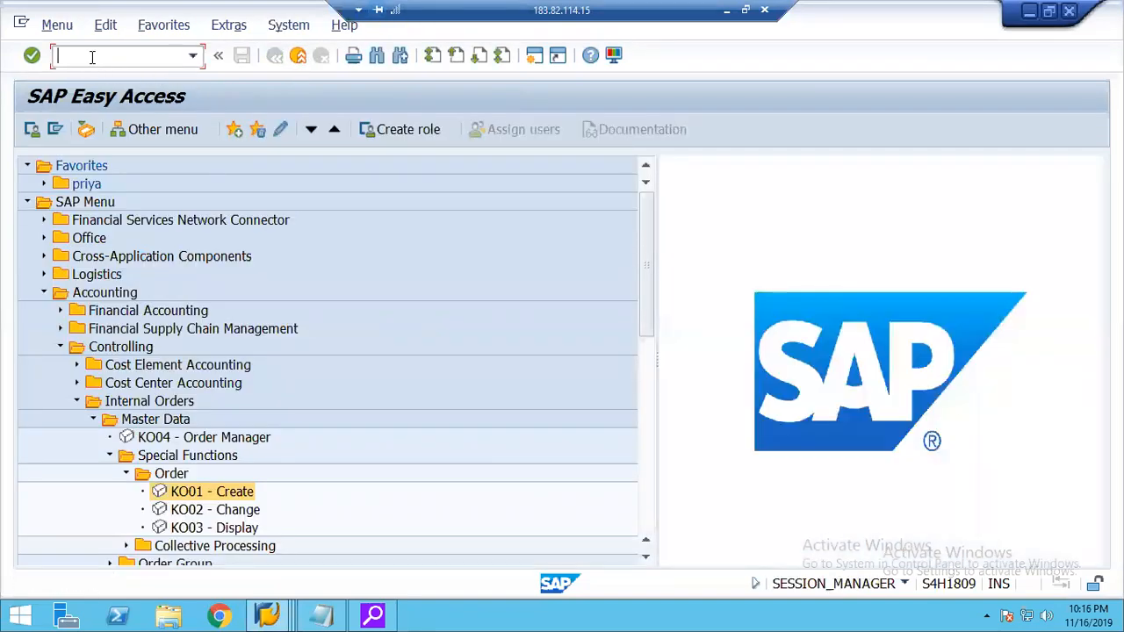
text(f-02)
key(Return)
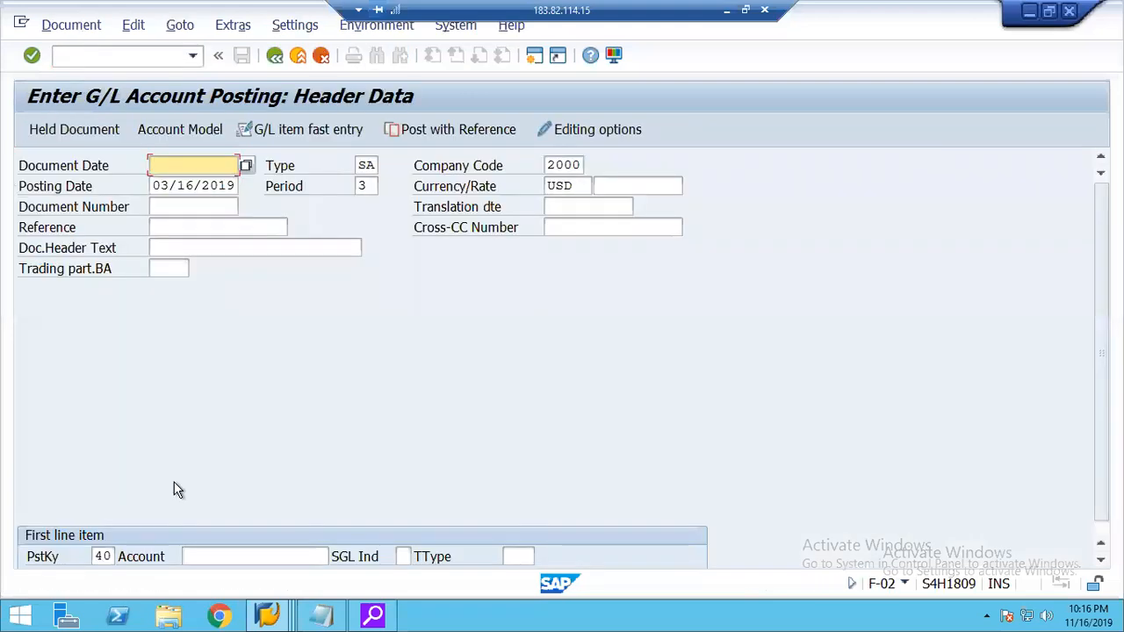
text(03162019)
key(Tab)
key(Tab)
key(Tab)
key(Tab)
key(Tab)
key(Tab)
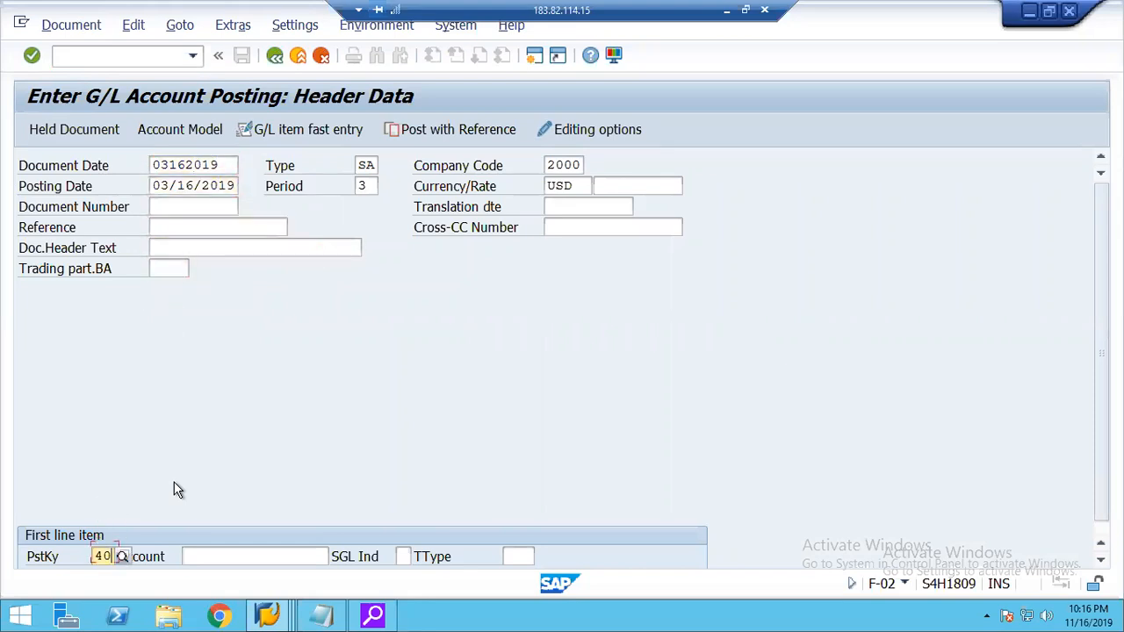
Enter G/L account 400000 for the first line item with posting key 40 and proceed to its item details.
key(Tab)
text(400000)
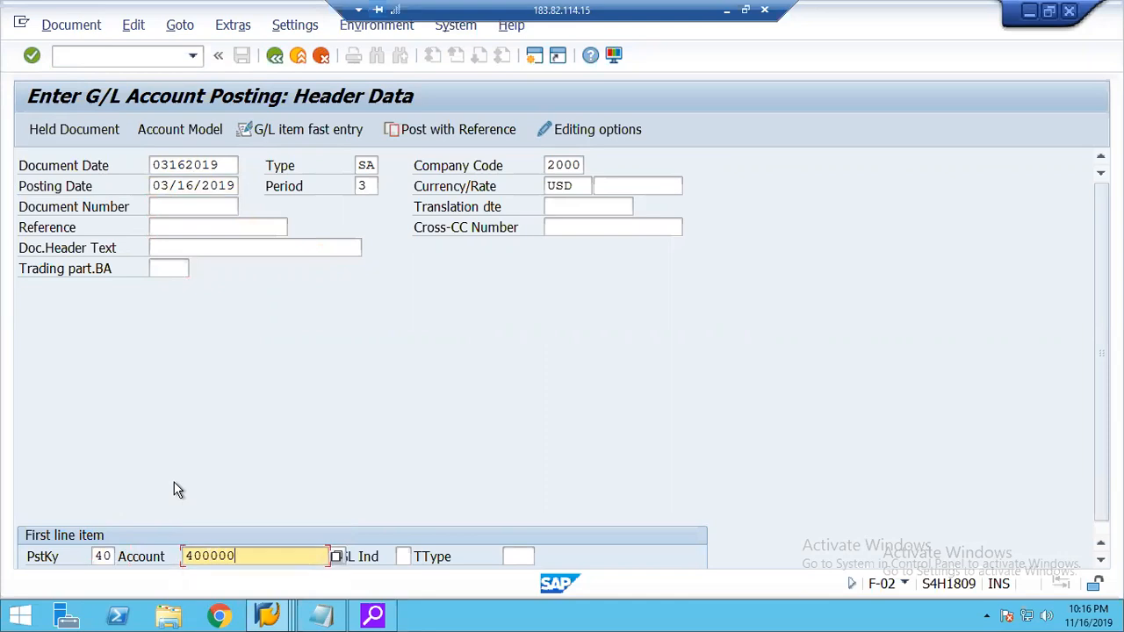
key(Return)
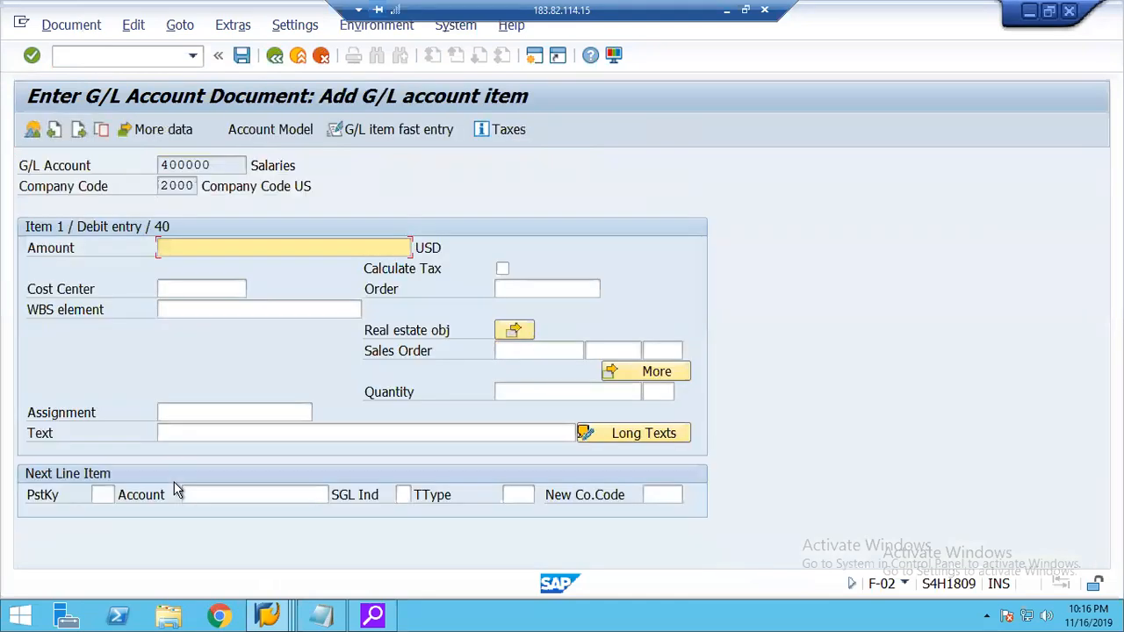
Give the Salaries debit item an amount of 5000 USD, cost center 2000 and the copied internal order number.
text(5000)
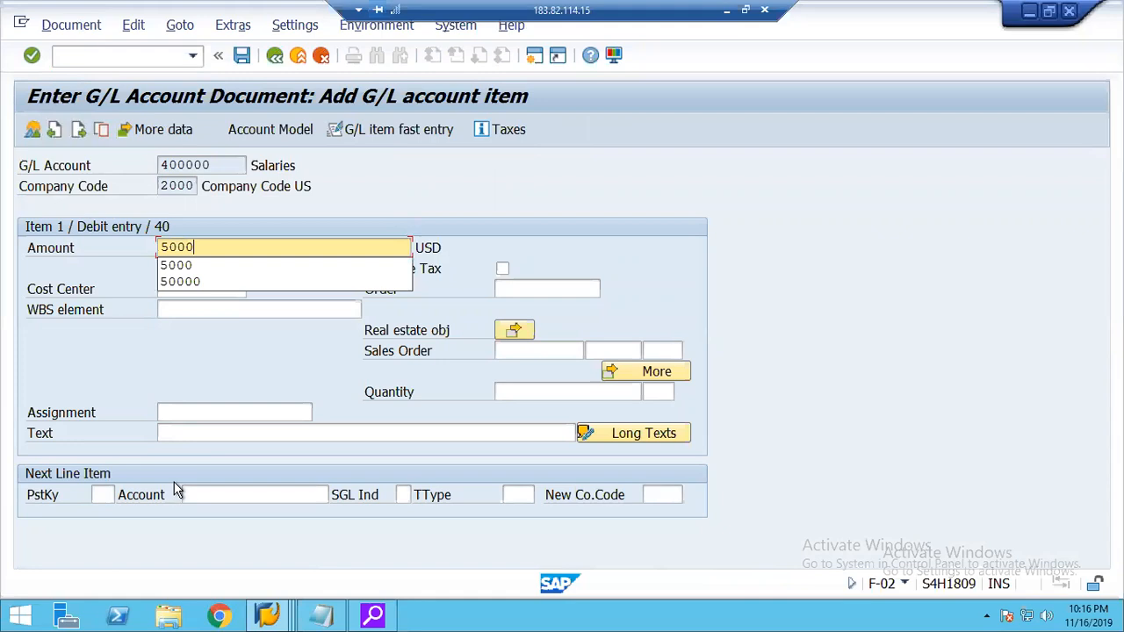
key(Tab)
key(Tab)
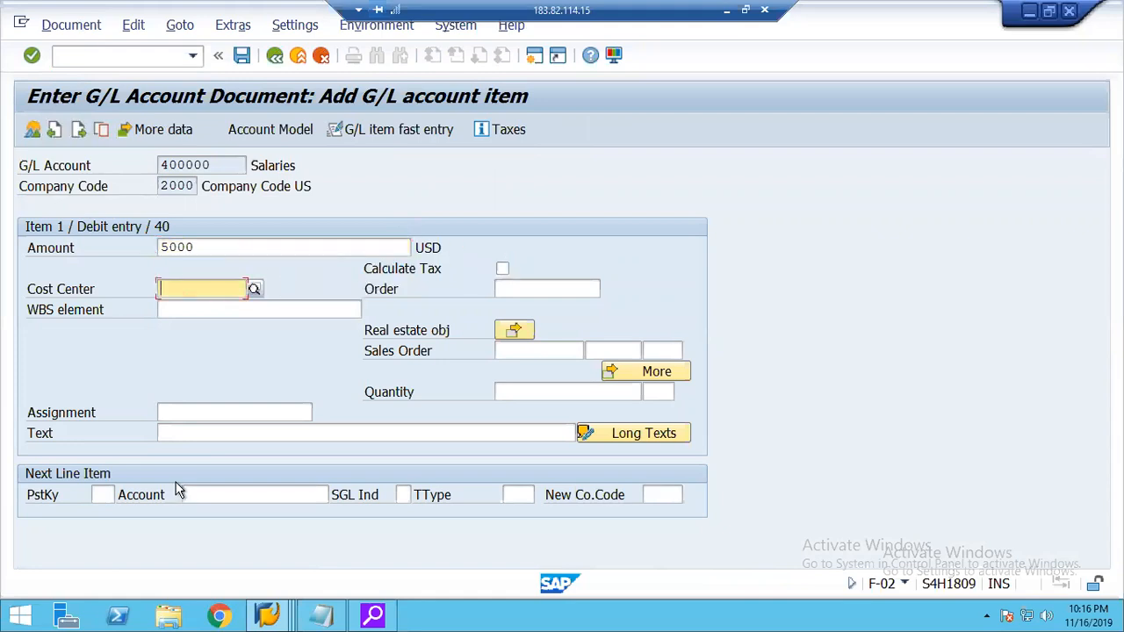
text(2000)
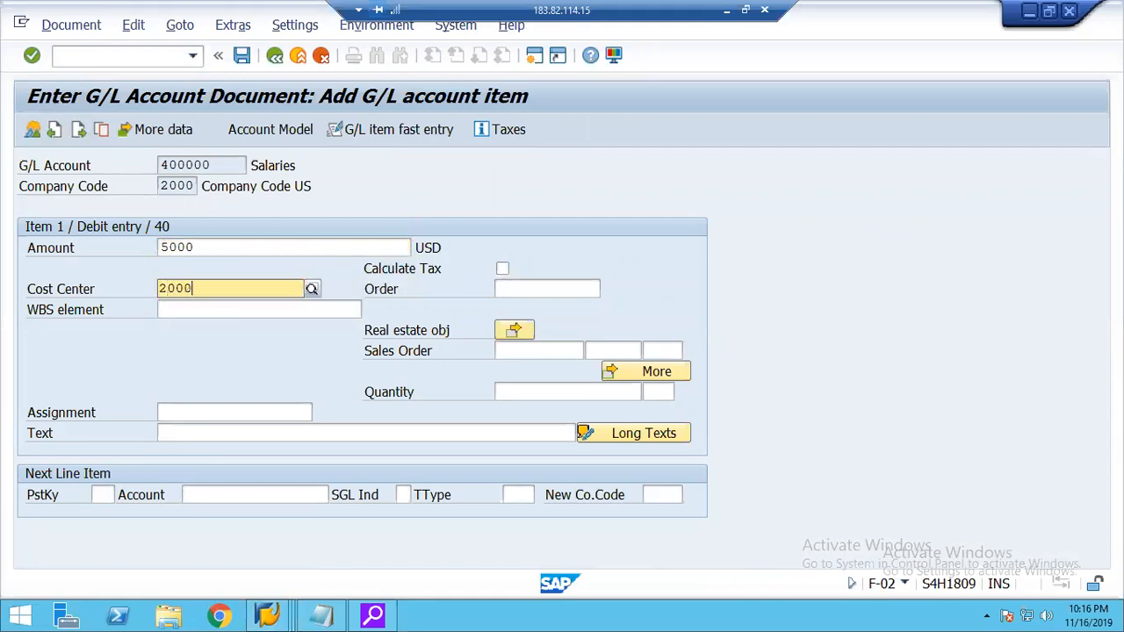
key(Return)
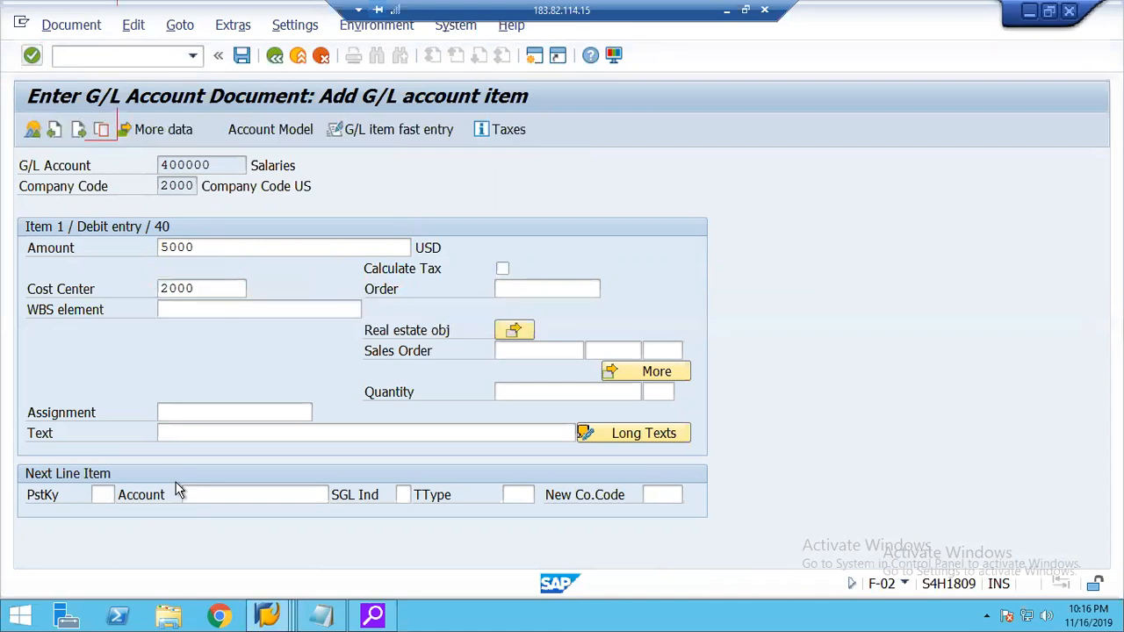
click(507, 289)
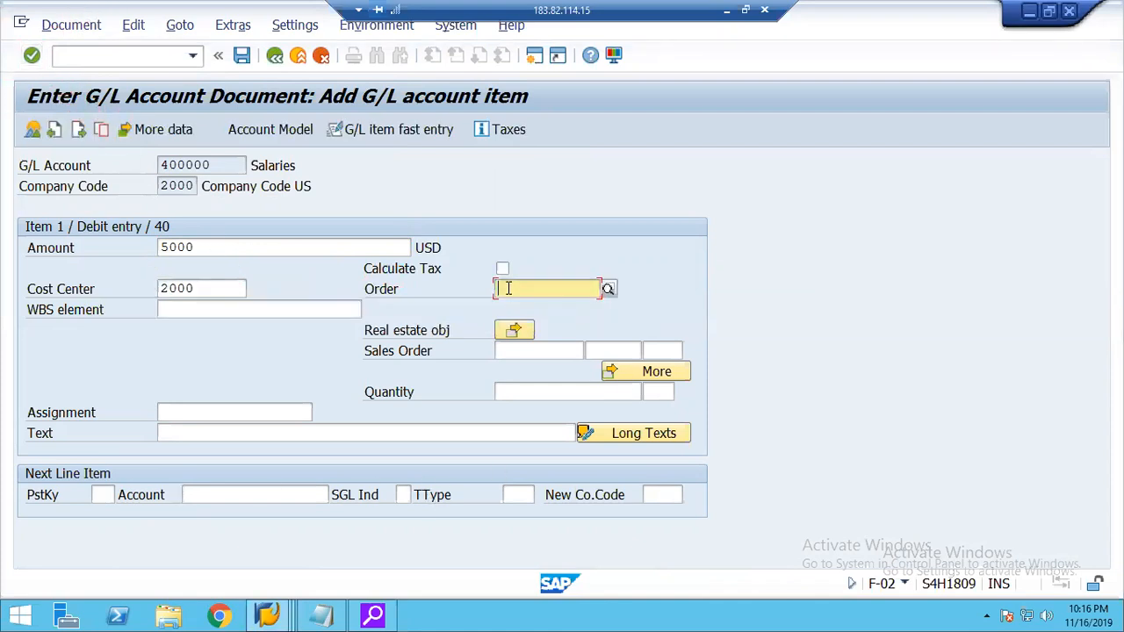
text(1000027)
click(197, 283)
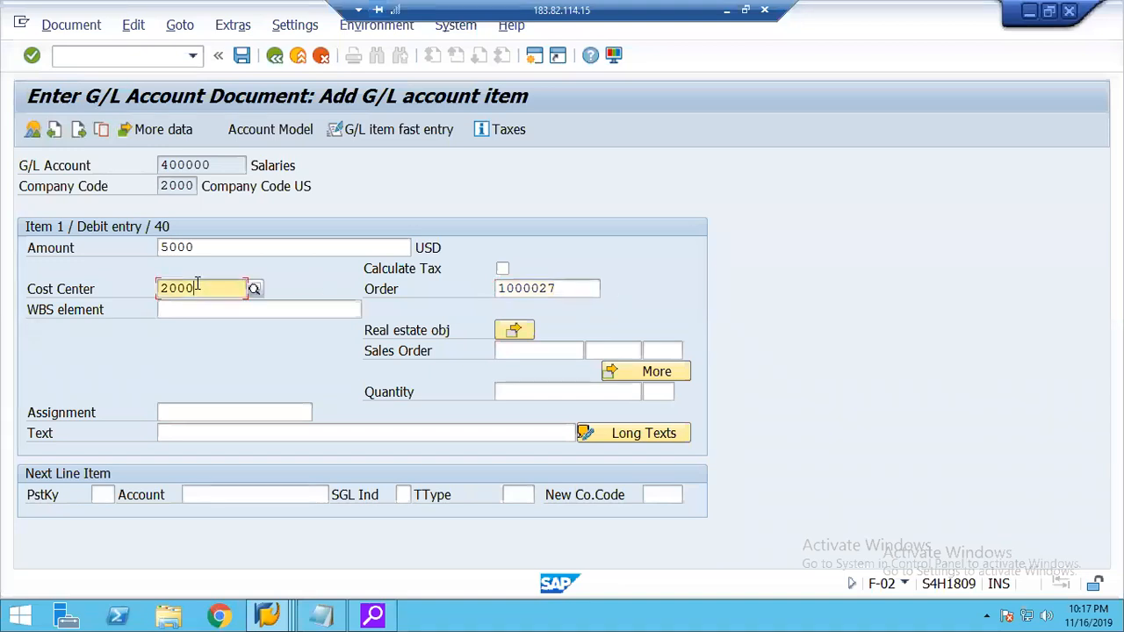
click(561, 293)
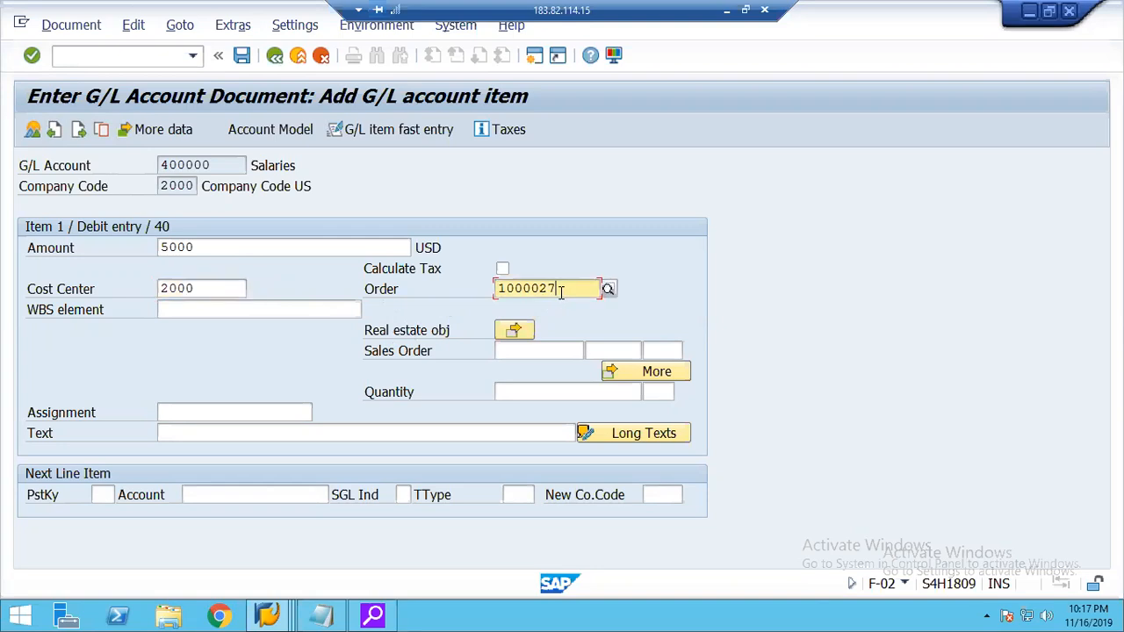
click(203, 287)
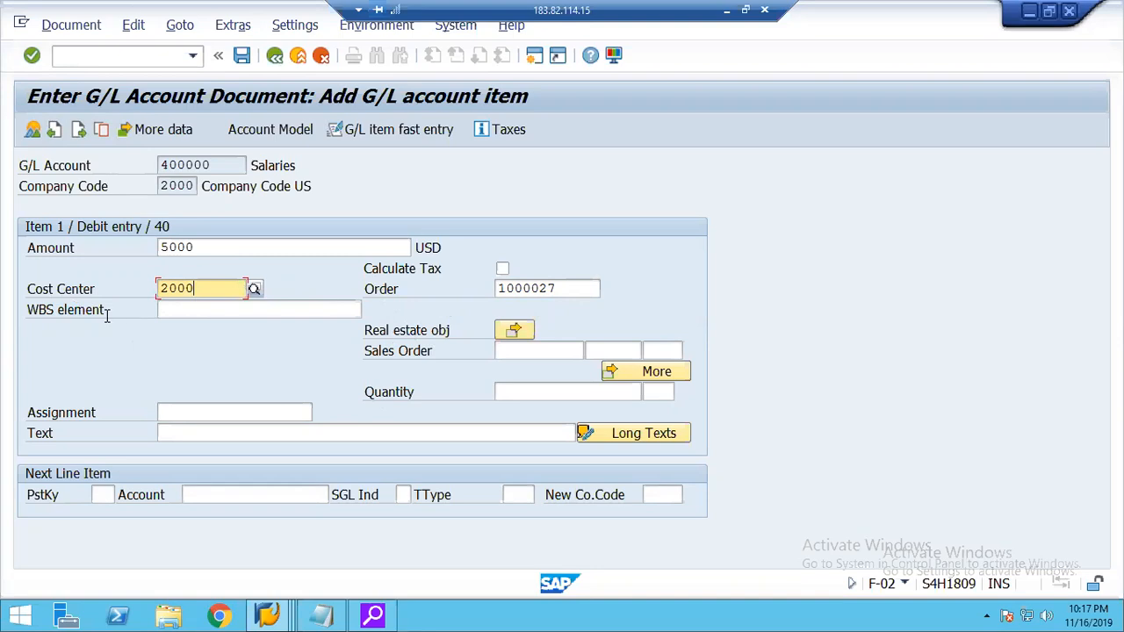
click(211, 311)
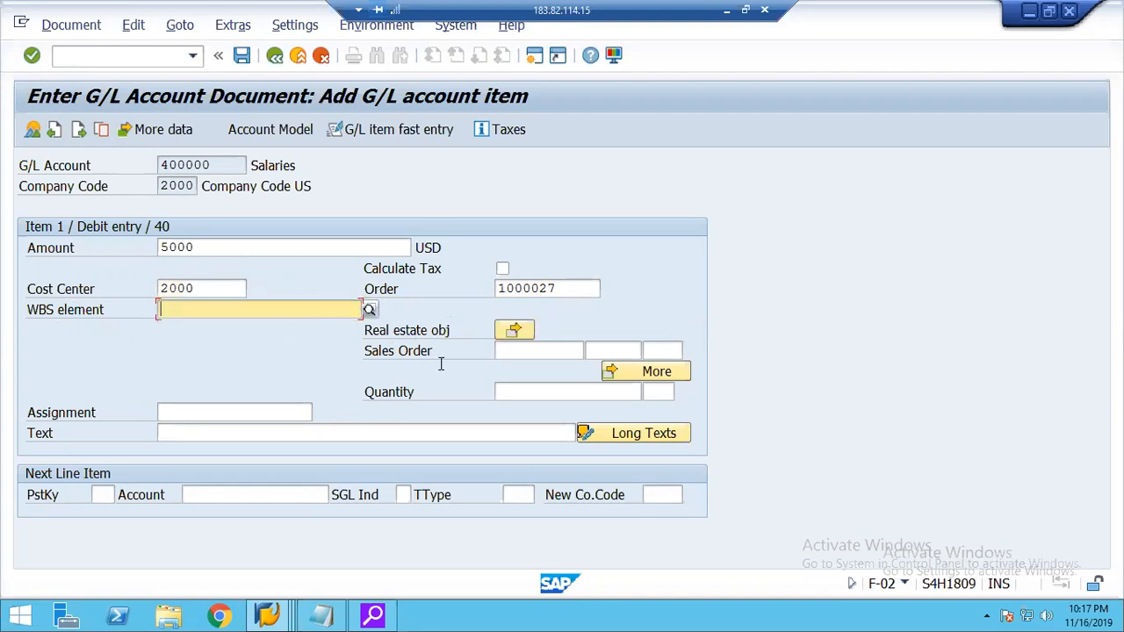
click(507, 352)
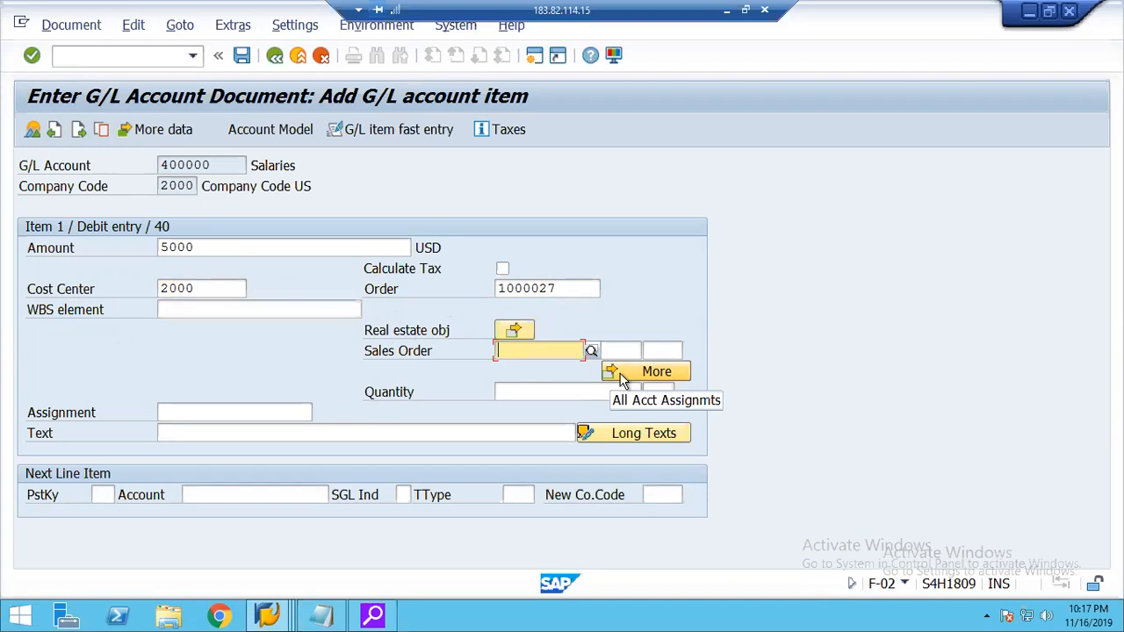
click(205, 290)
click(213, 309)
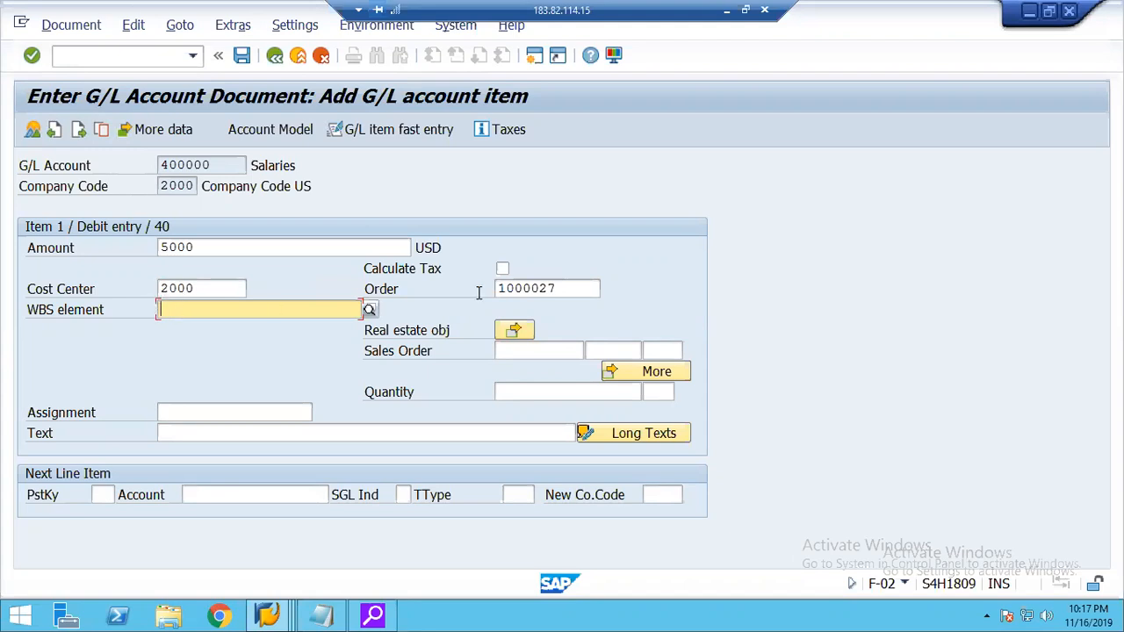
click(566, 289)
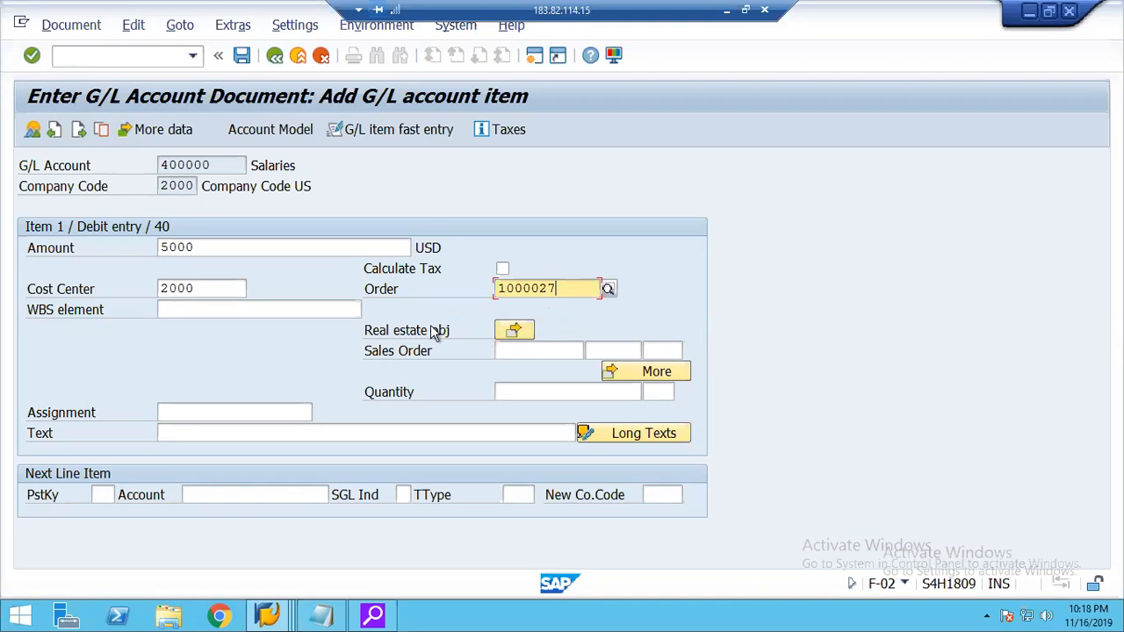
click(514, 353)
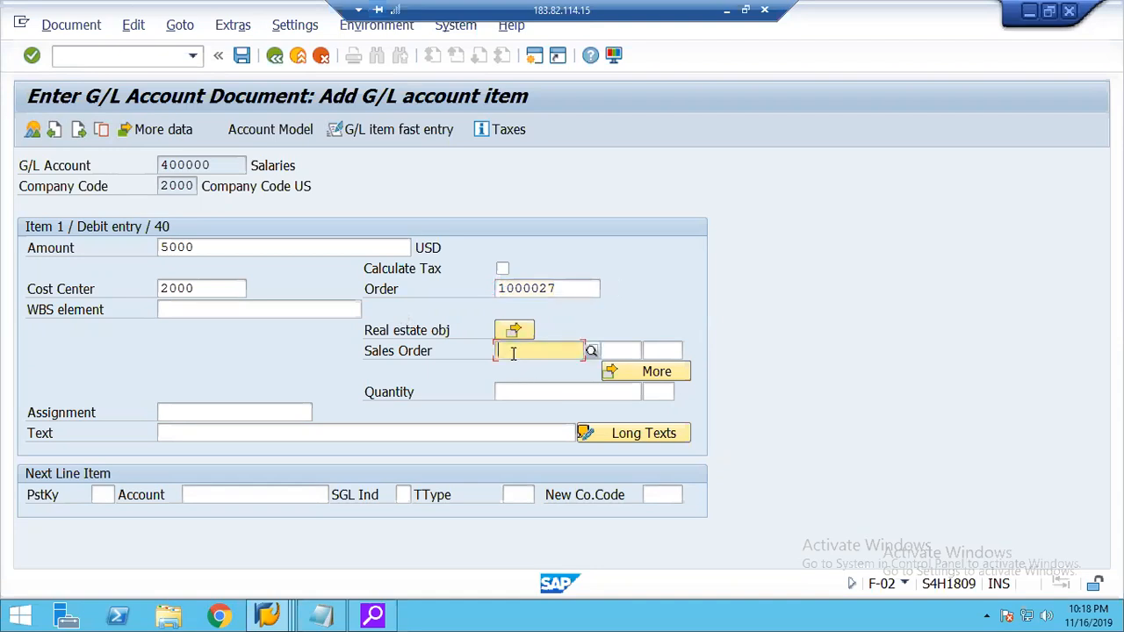
click(562, 289)
click(516, 352)
click(569, 283)
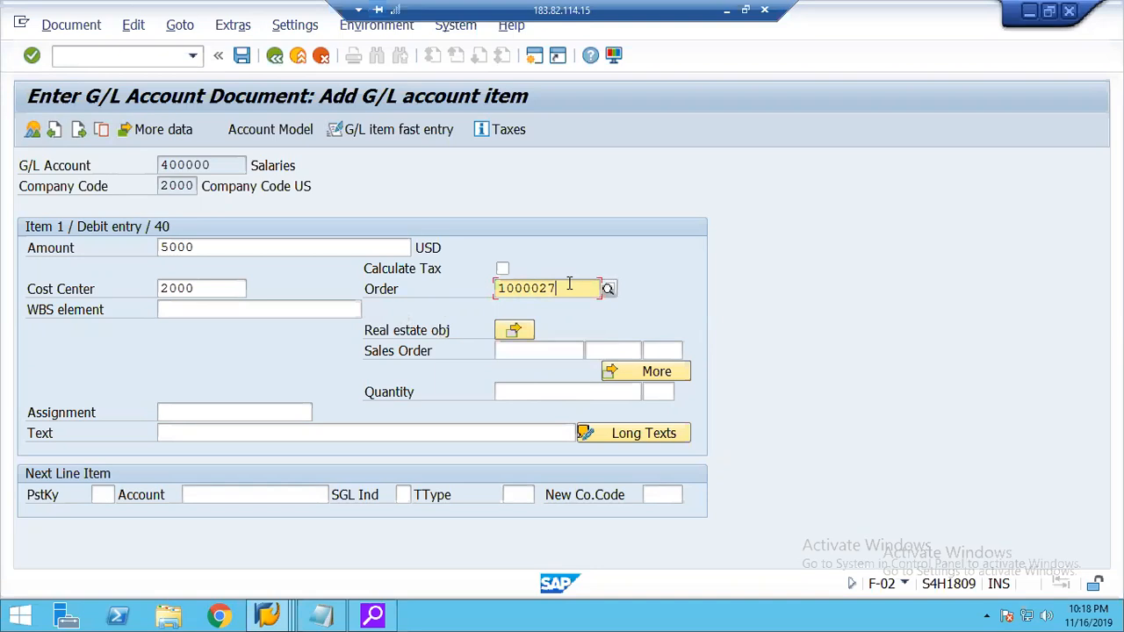
click(545, 349)
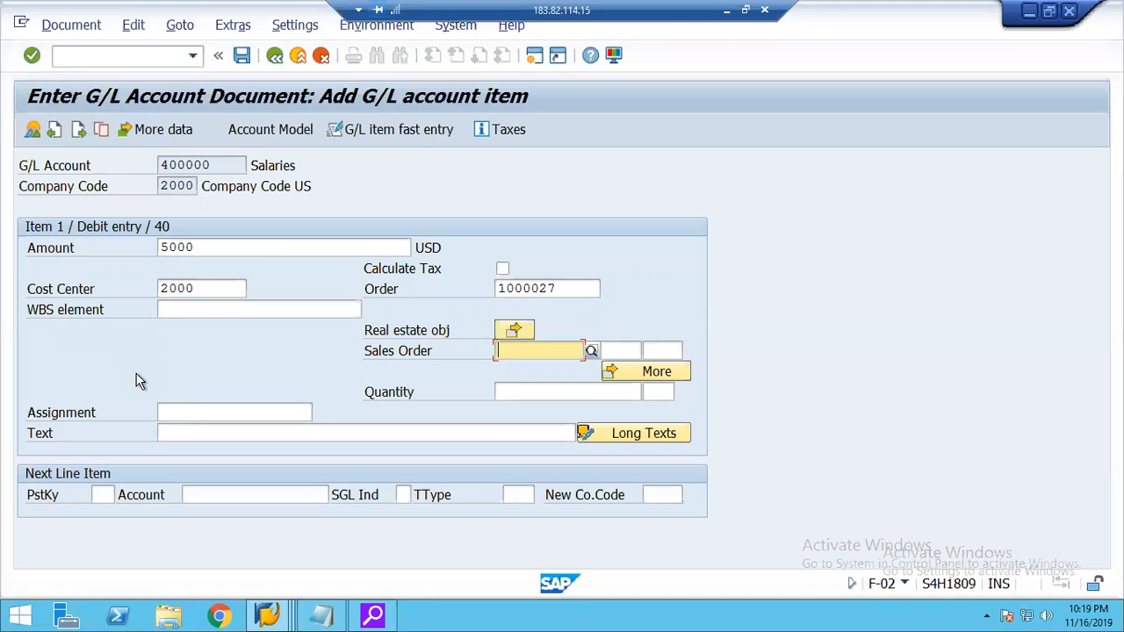
click(197, 288)
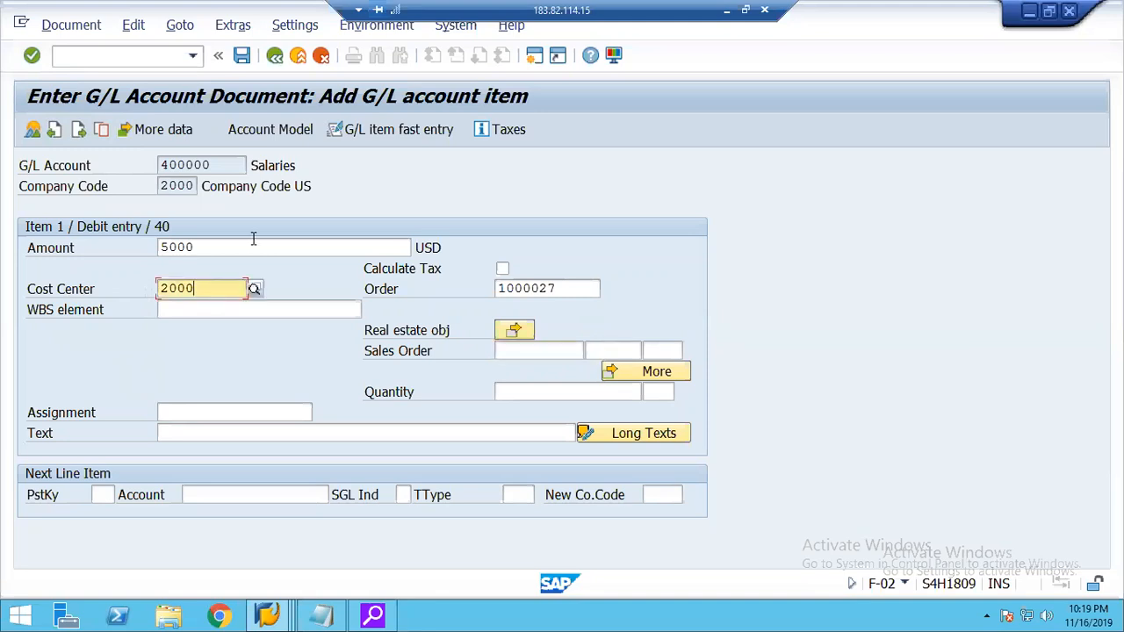
click(159, 247)
drag(159, 244, 148, 243)
click(567, 309)
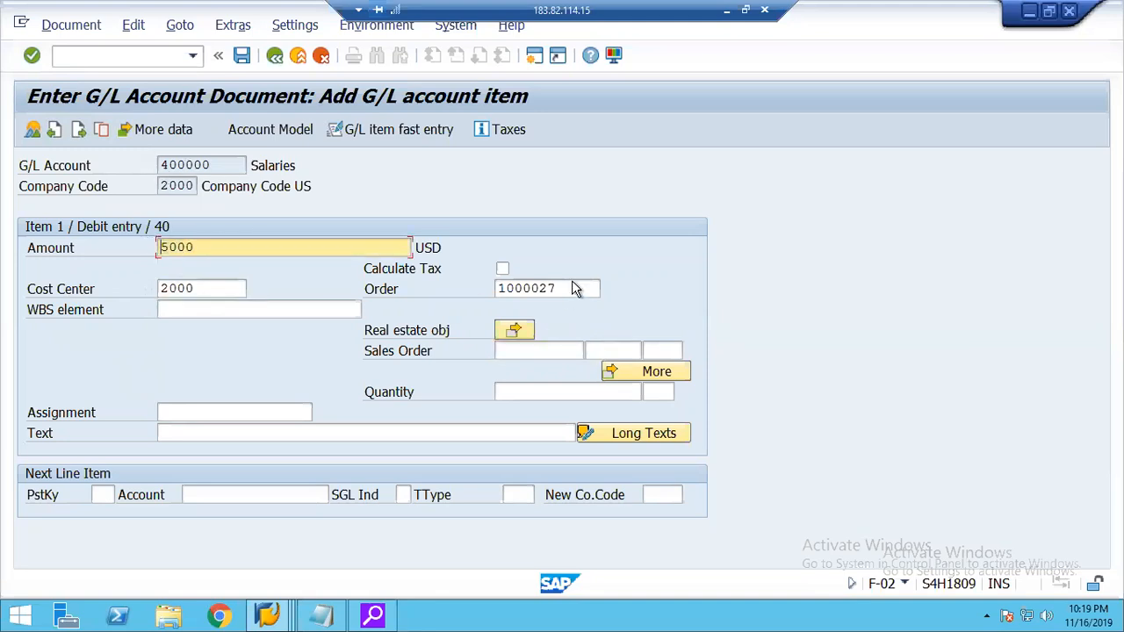
click(571, 288)
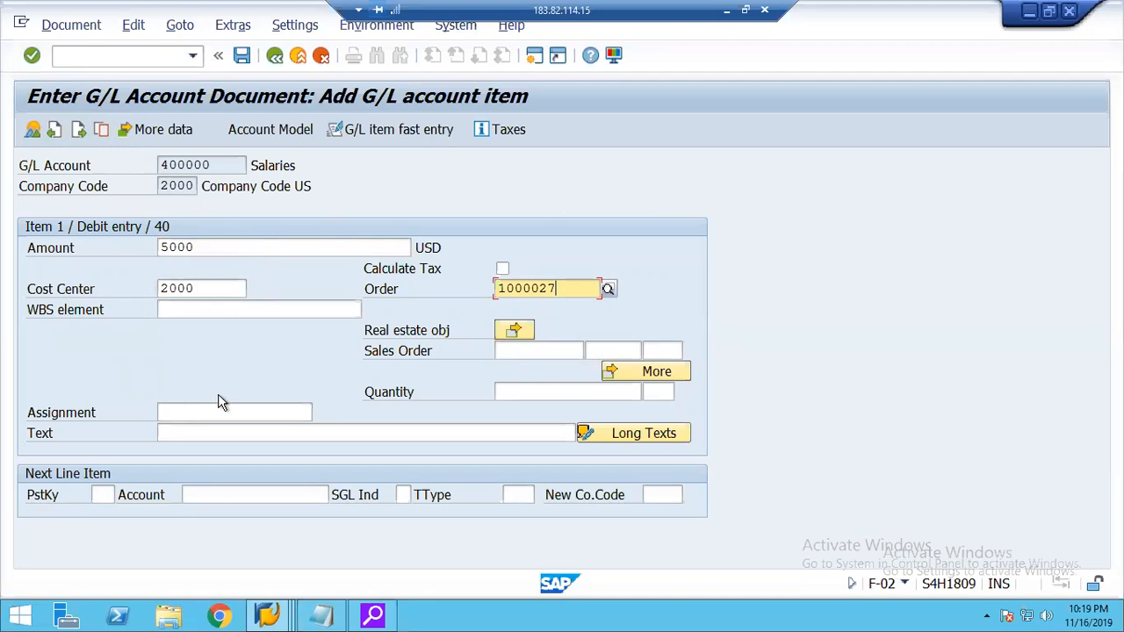
click(229, 290)
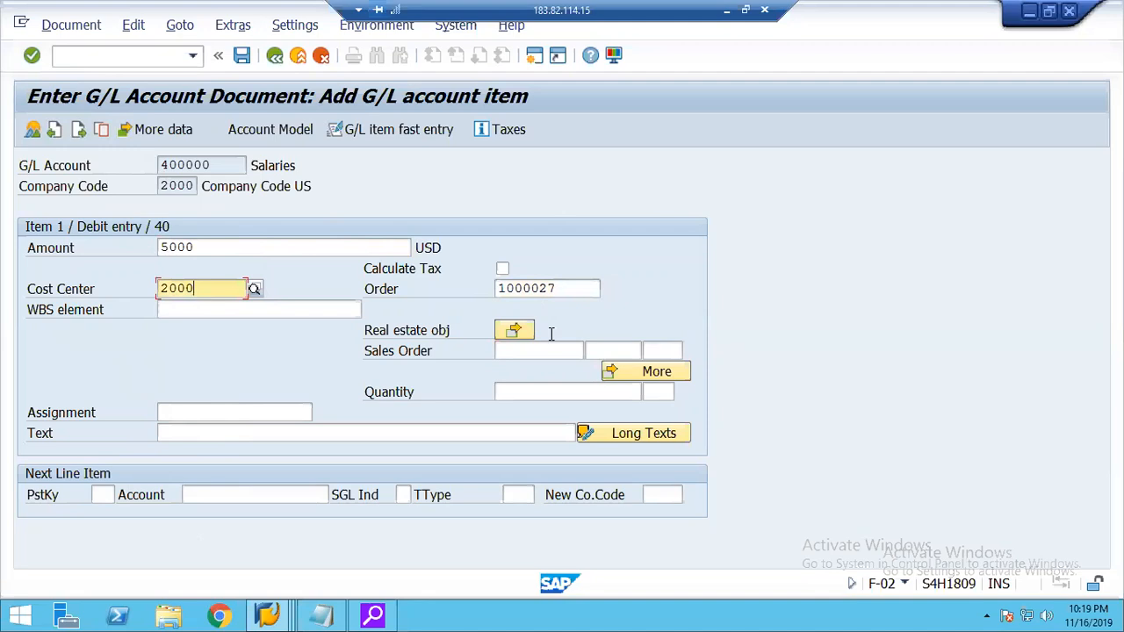
click(543, 286)
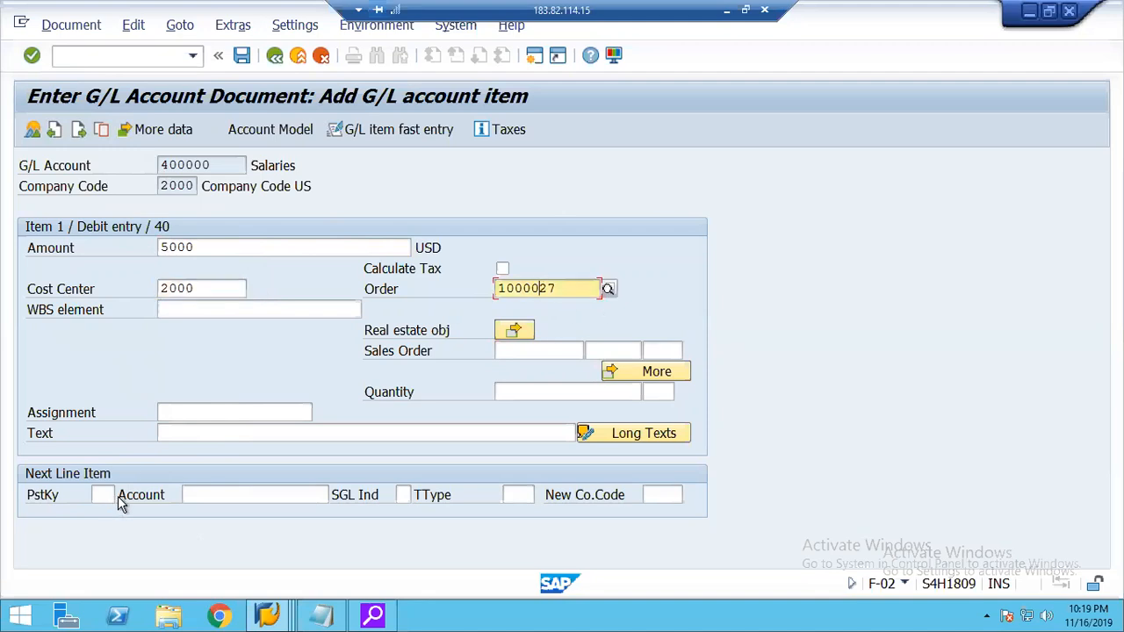
Add a second line item with posting key 50 and G/L account 120000, and proceed to its item details.
click(104, 494)
text(50)
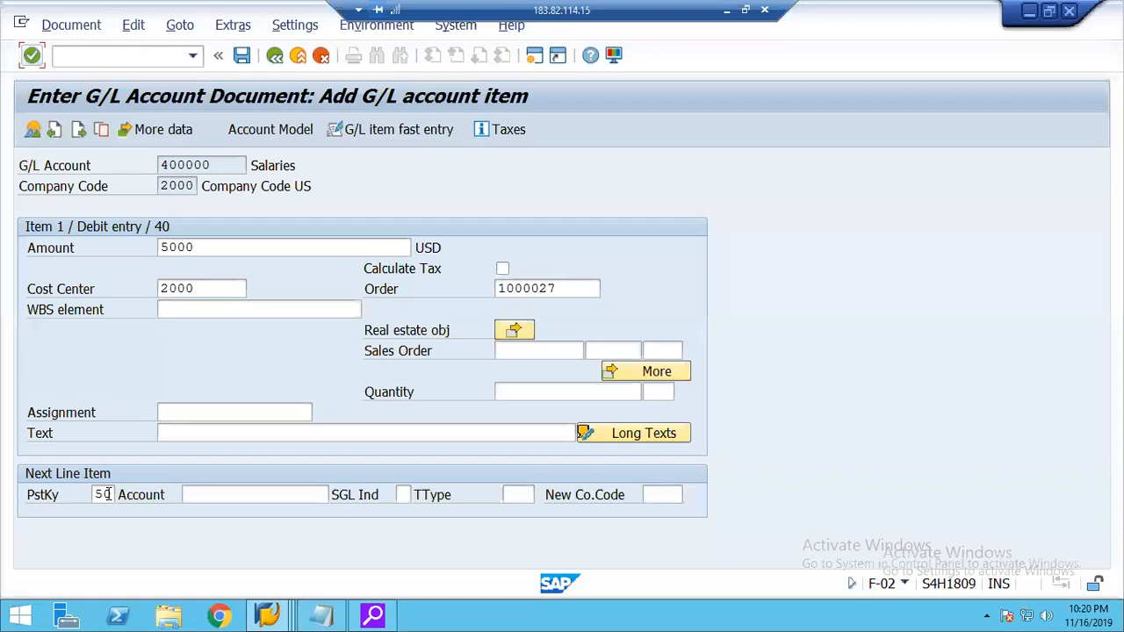
click(211, 497)
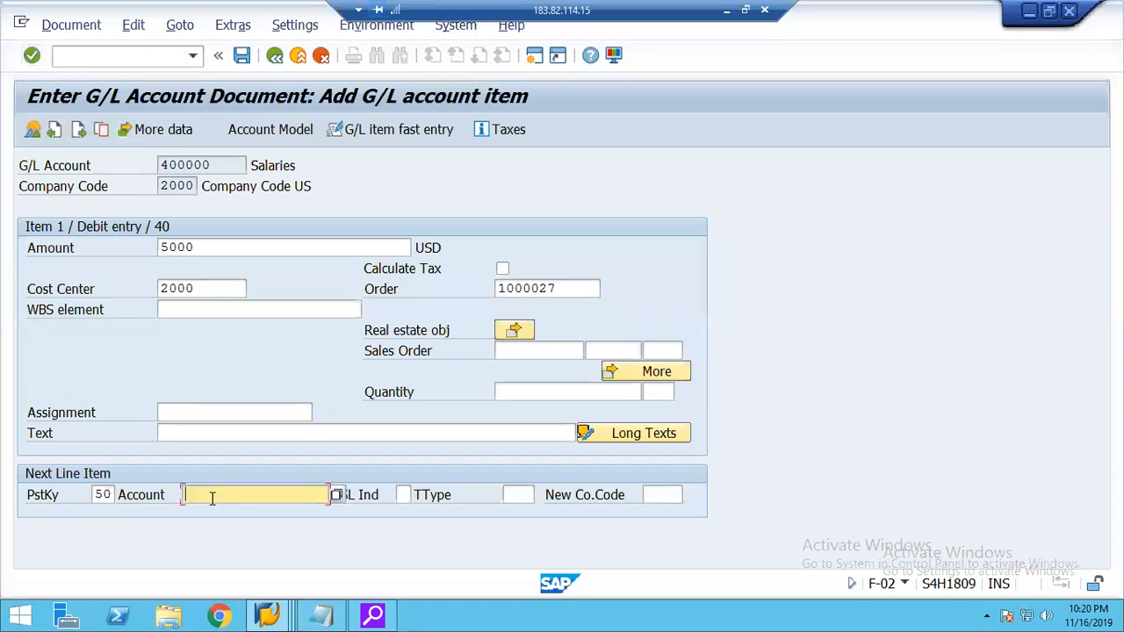
text(120000)
key(Return)
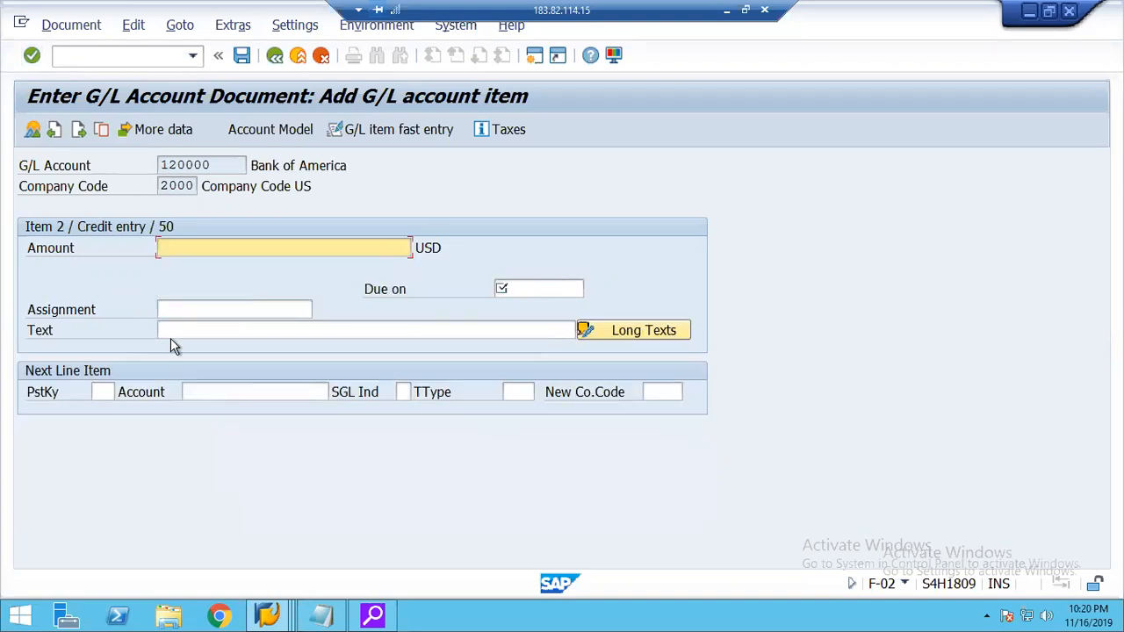
Give the Bank of America credit item an amount of 5000 USD and a due date of 03/15/2019.
text(5000)
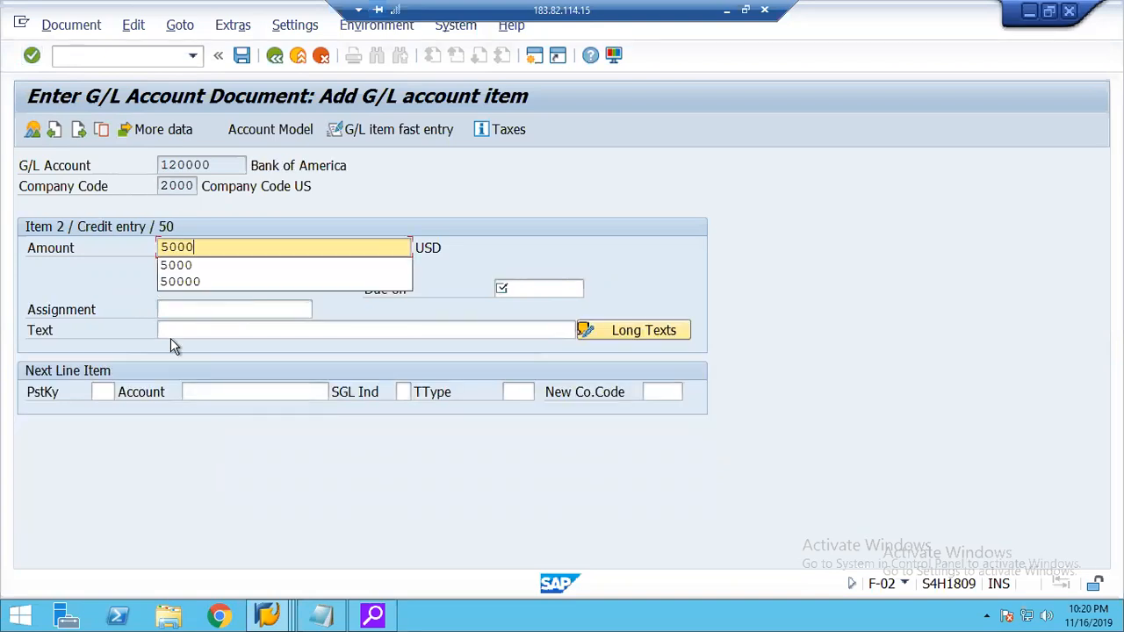
key(Tab)
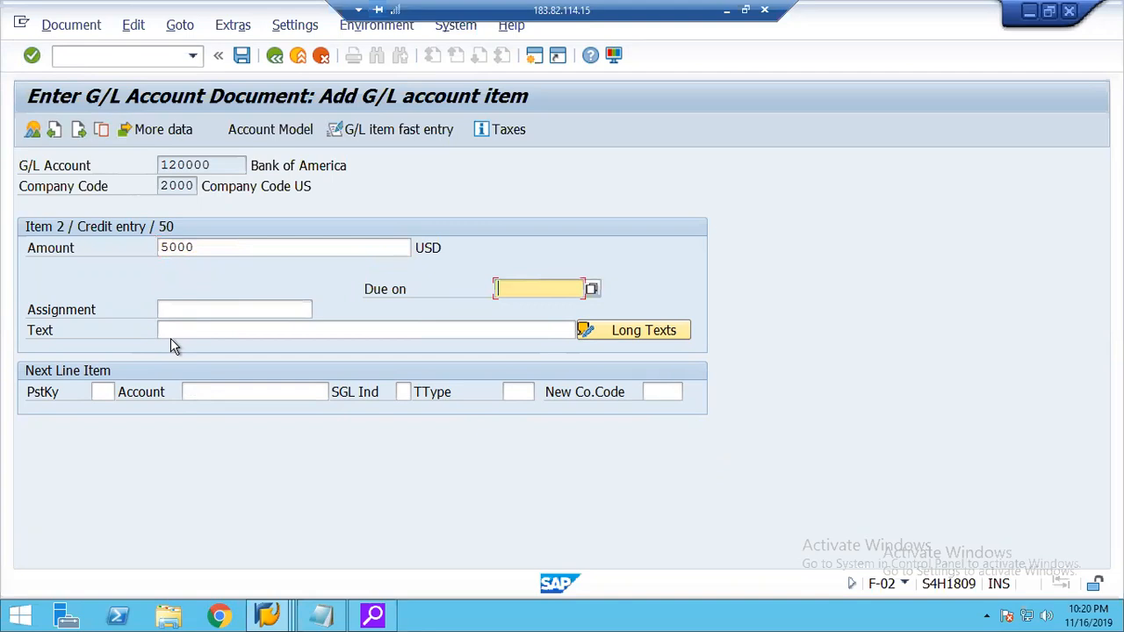
key(Down)
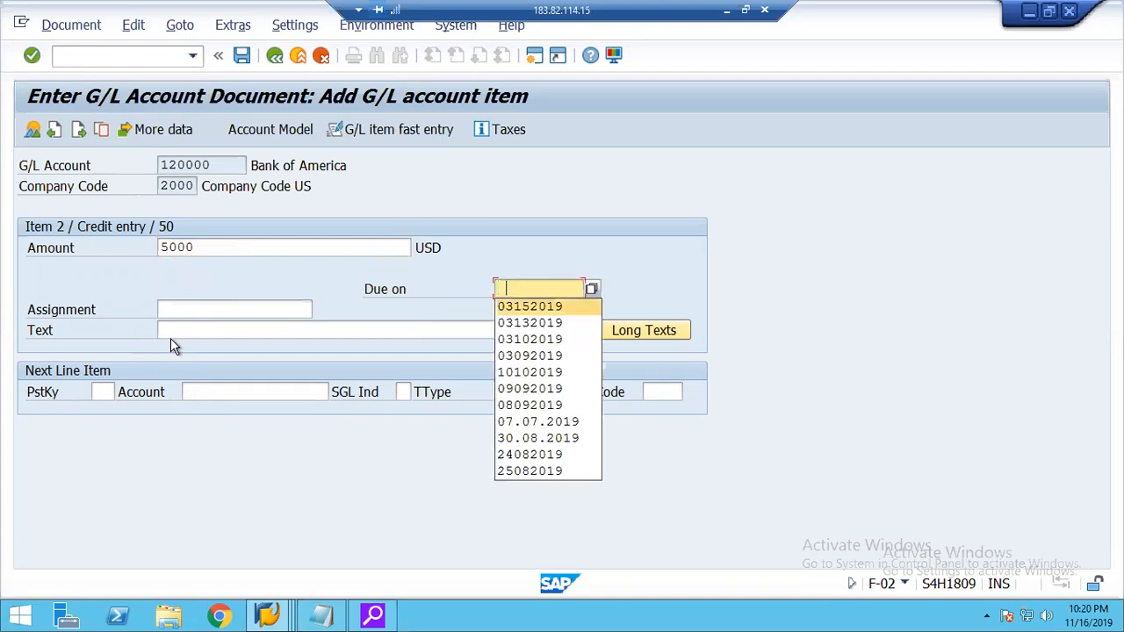
key(Return)
key(Return)
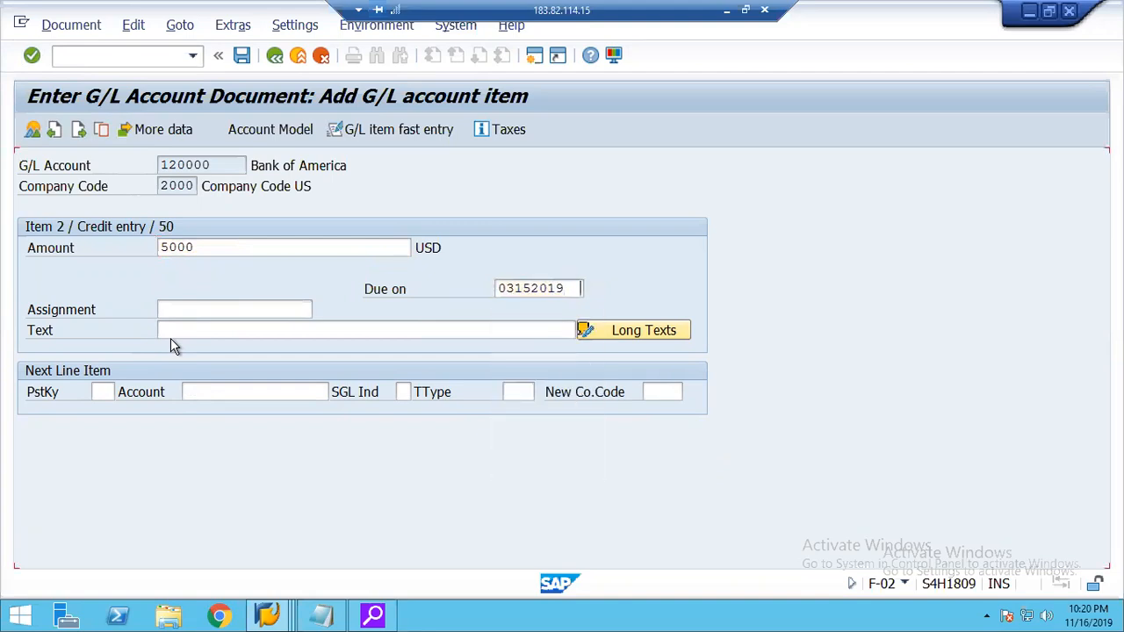
key(Return)
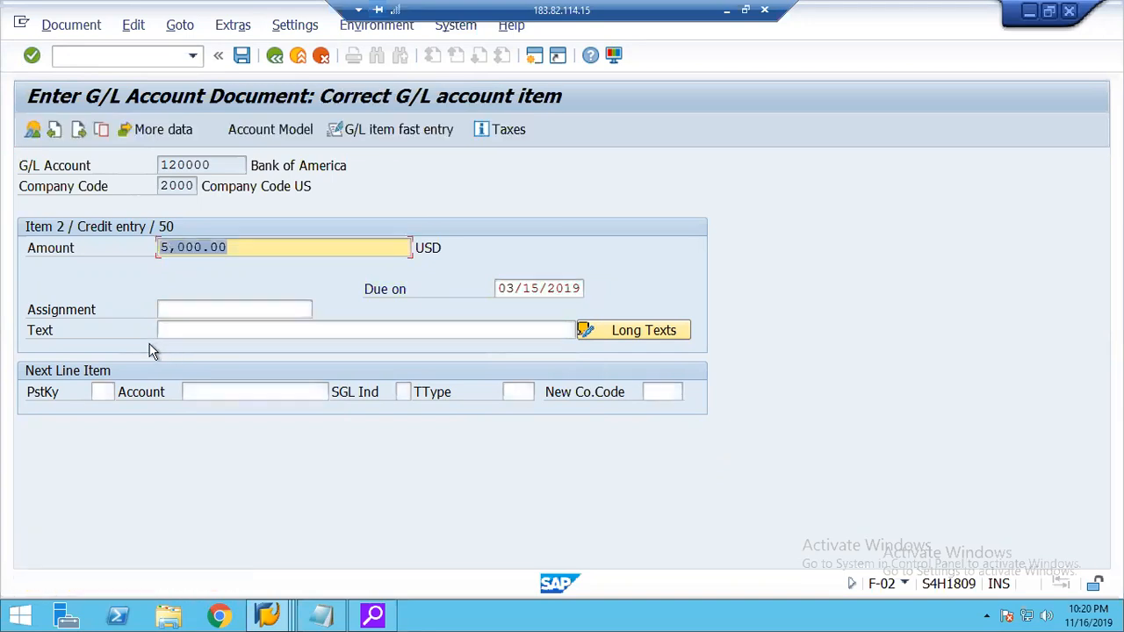
Simulate the G/L document, accepting the past due date, to reach its line item overview.
click(68, 27)
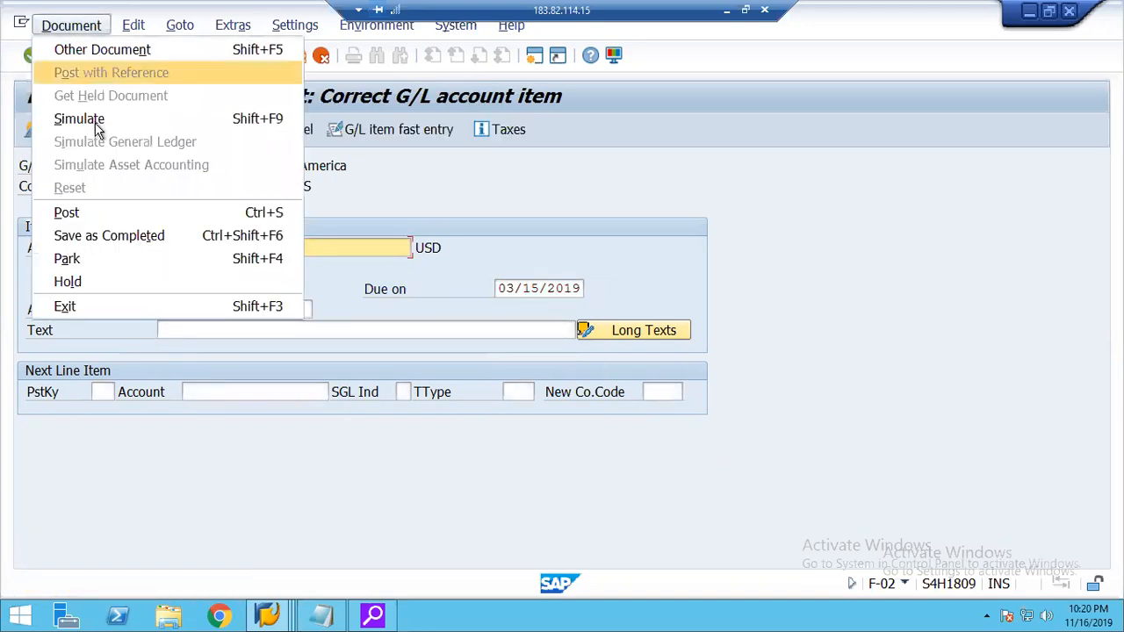
click(93, 122)
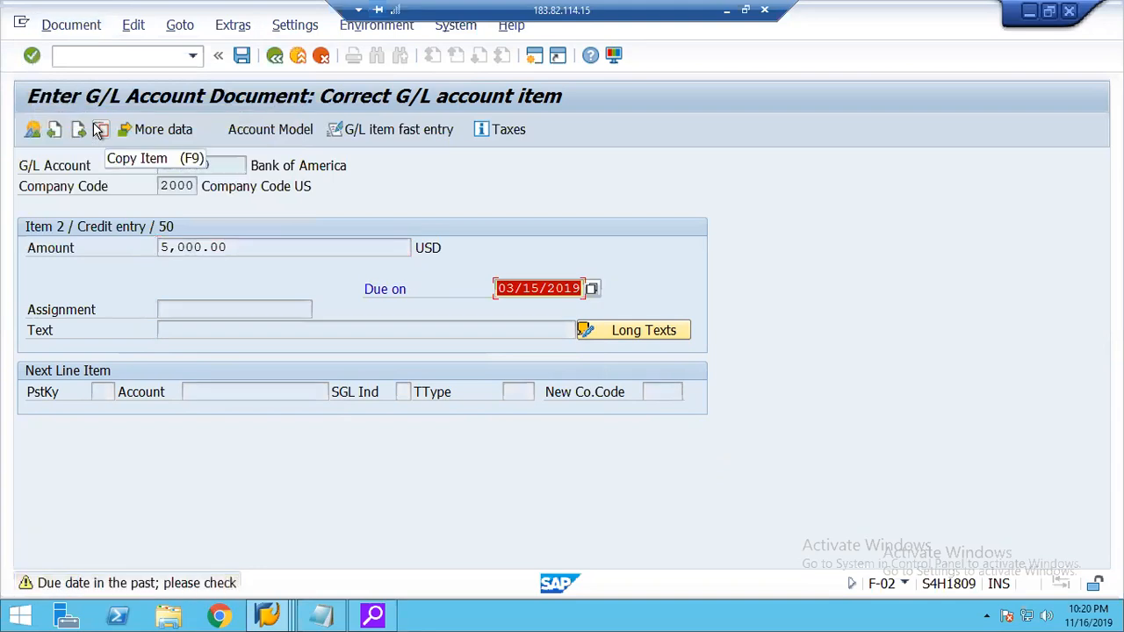
key(Return)
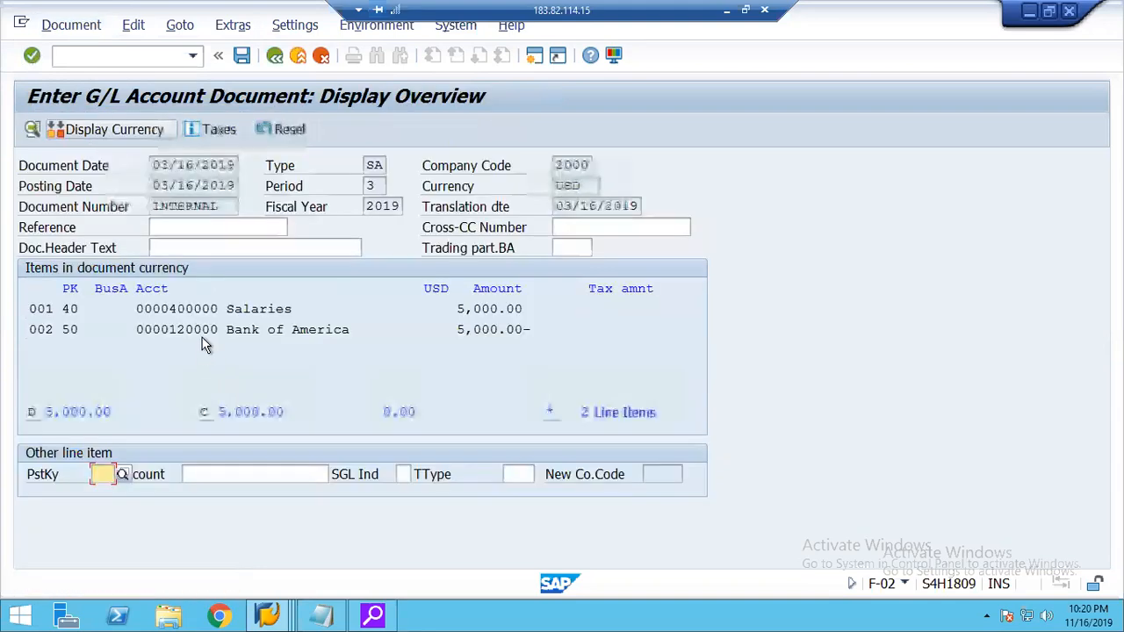
Check the cost center and order assigned to the Salaries item, and post the document.
double_click(242, 309)
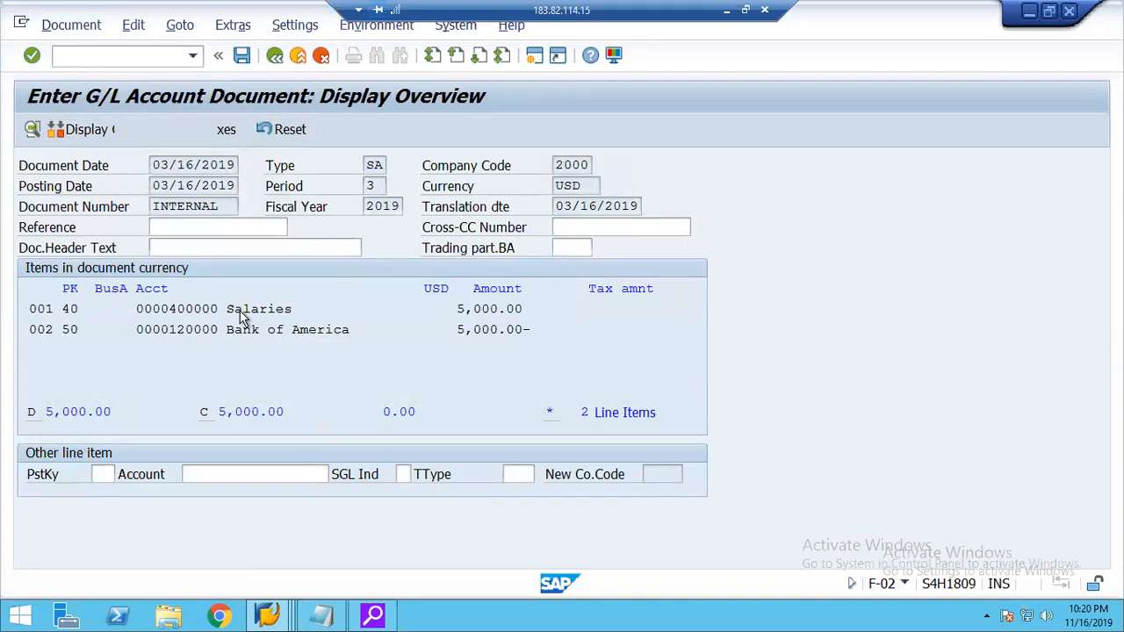
click(162, 295)
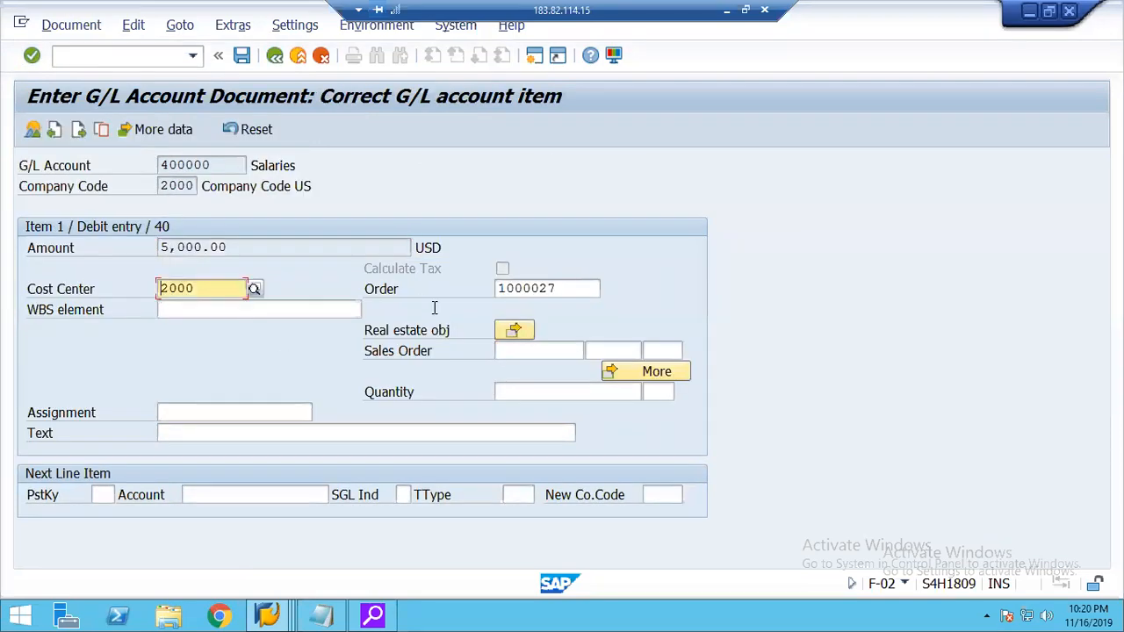
click(523, 290)
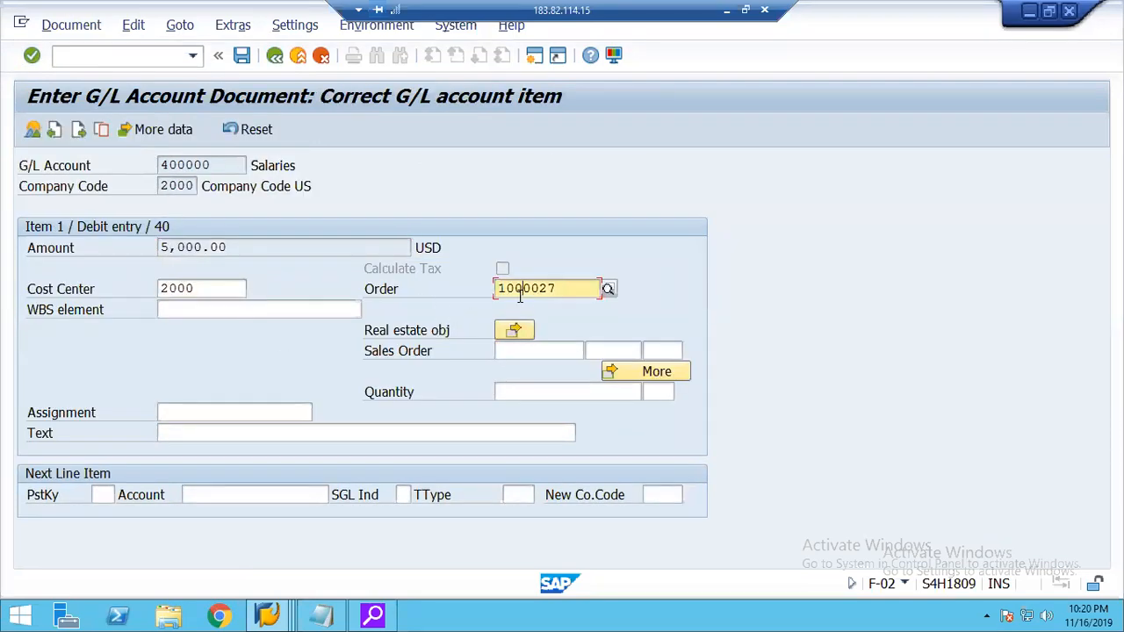
click(241, 58)
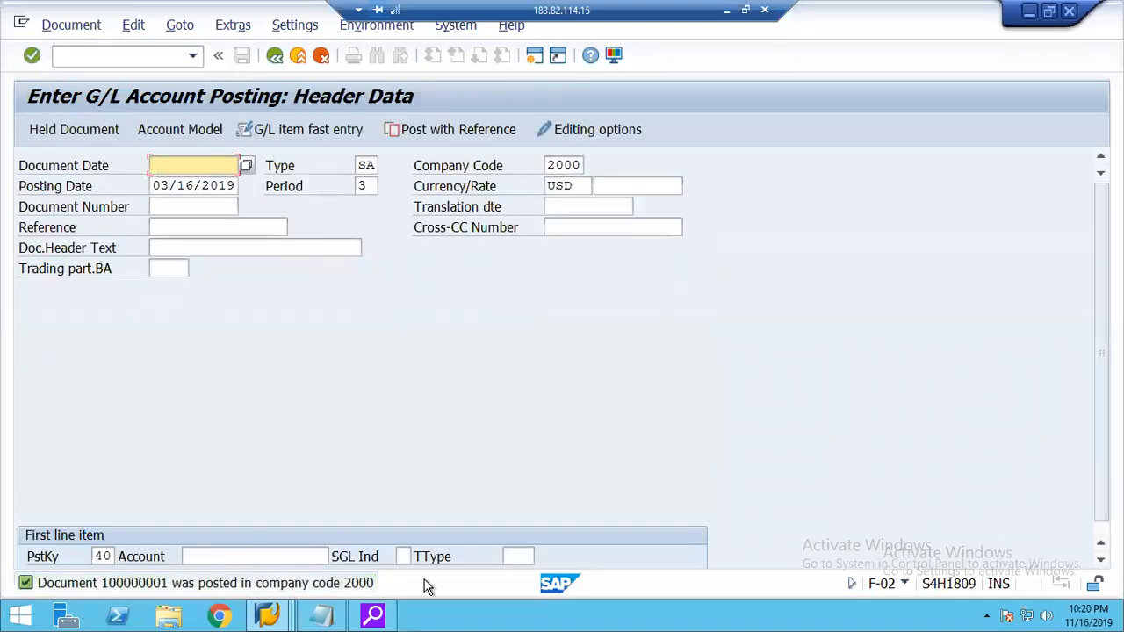
Run the KSB1 actual line item report for cost center 2000 and examine the salary amounts and report currency.
click(85, 53)
text(/nksb1)
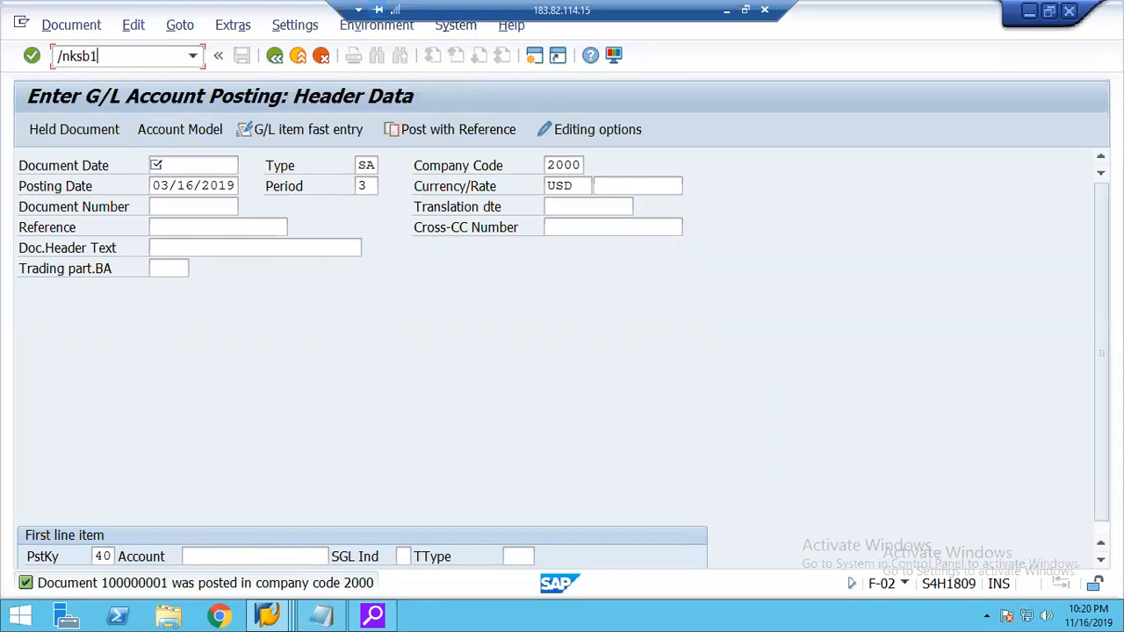
key(Return)
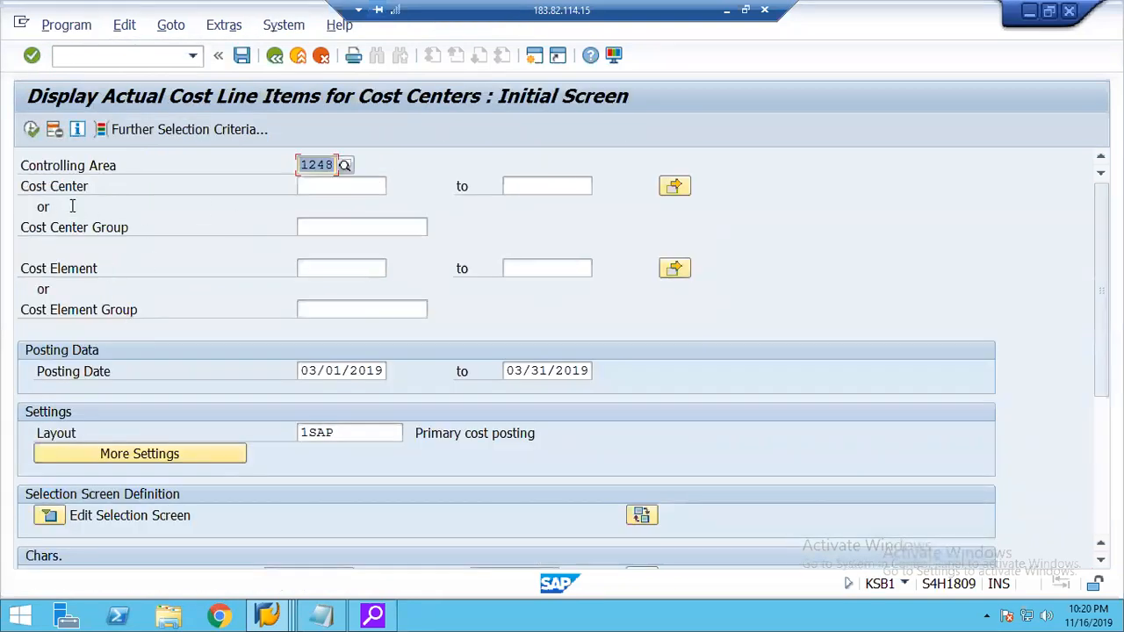
click(307, 186)
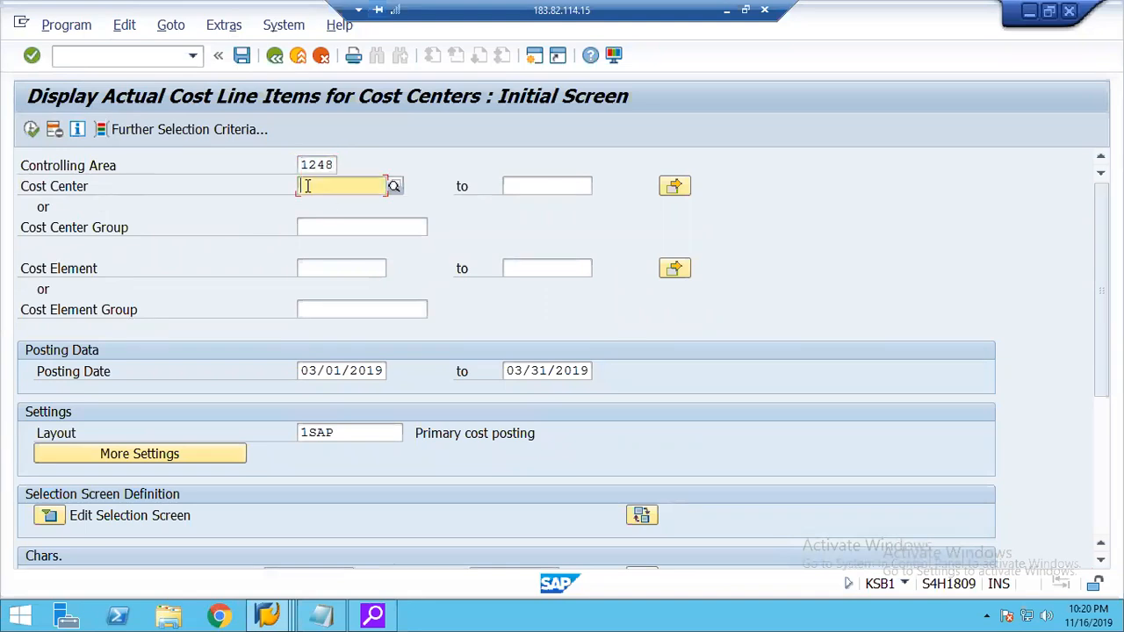
text(2000)
key(Return)
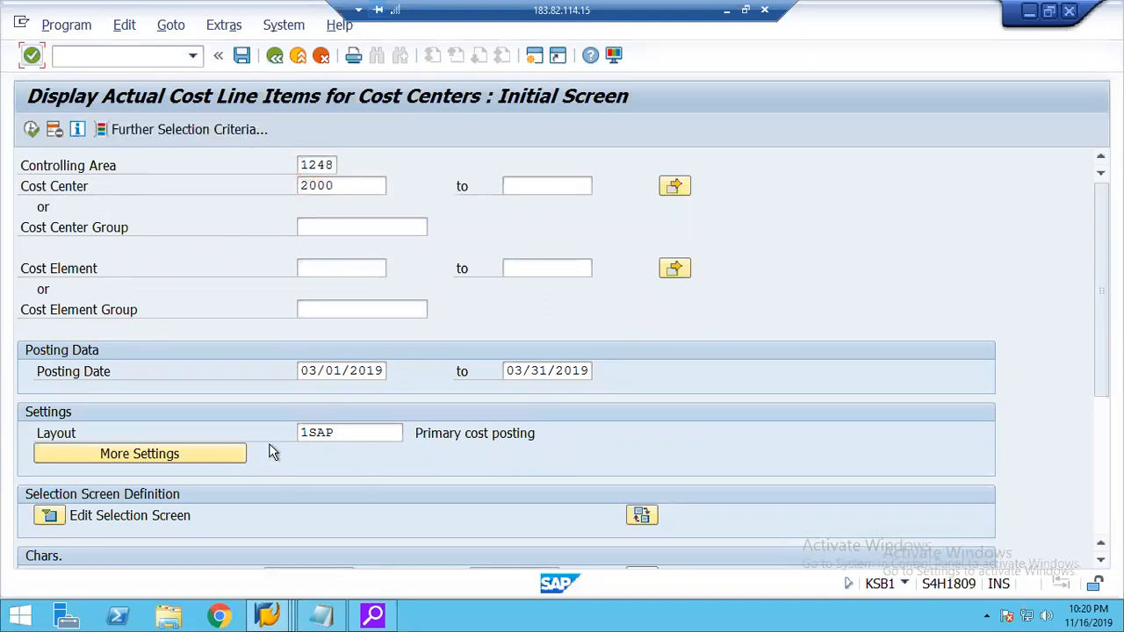
click(31, 130)
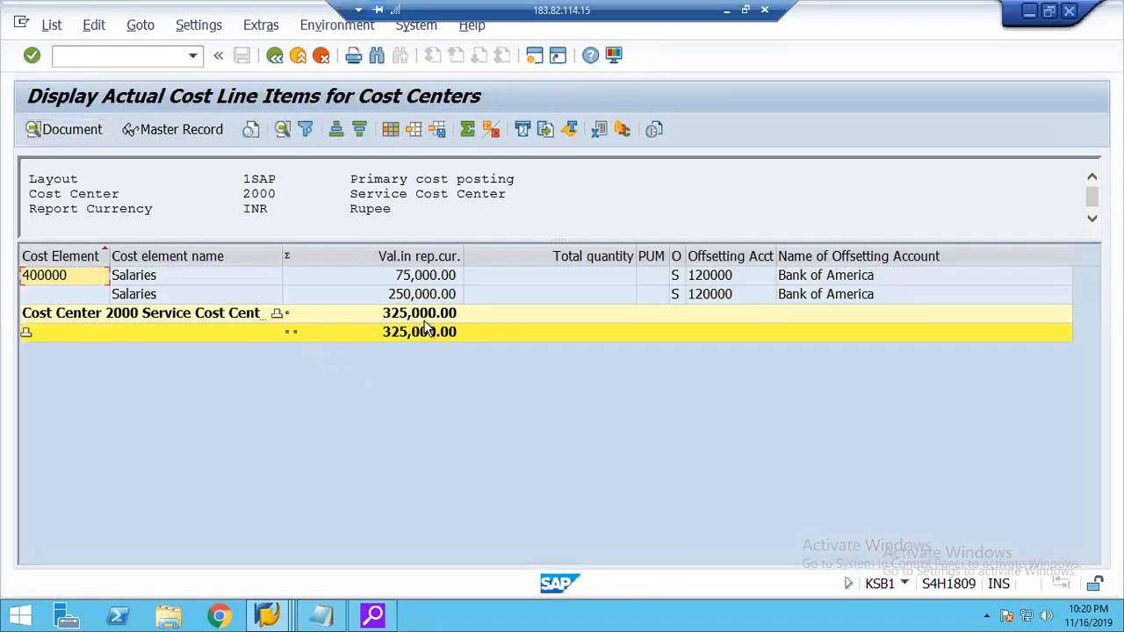
click(410, 282)
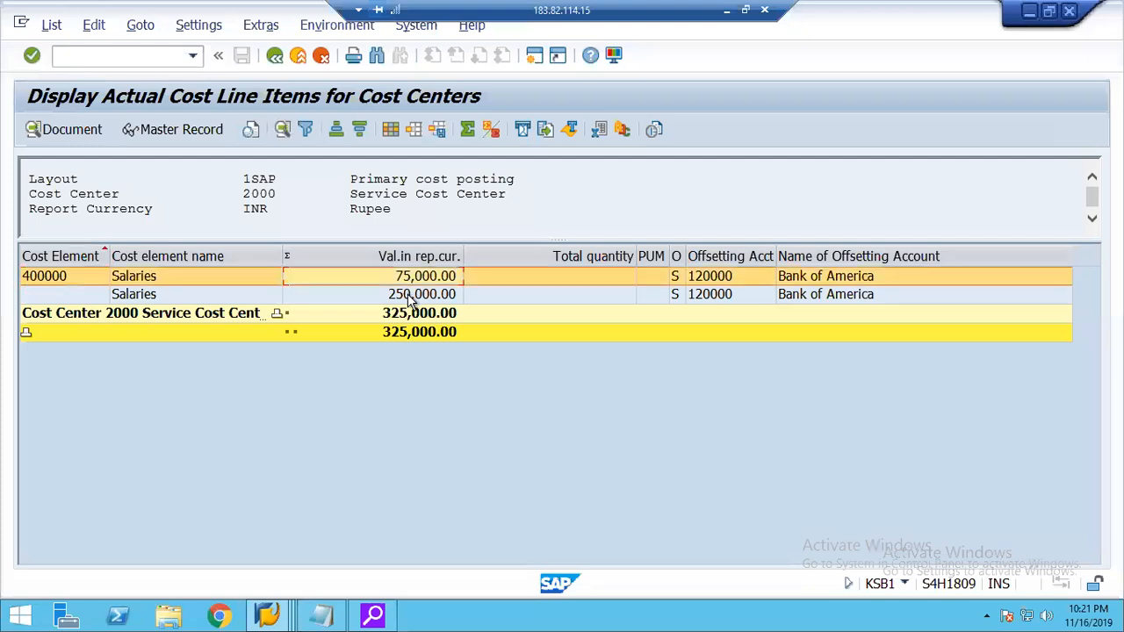
click(410, 296)
click(411, 277)
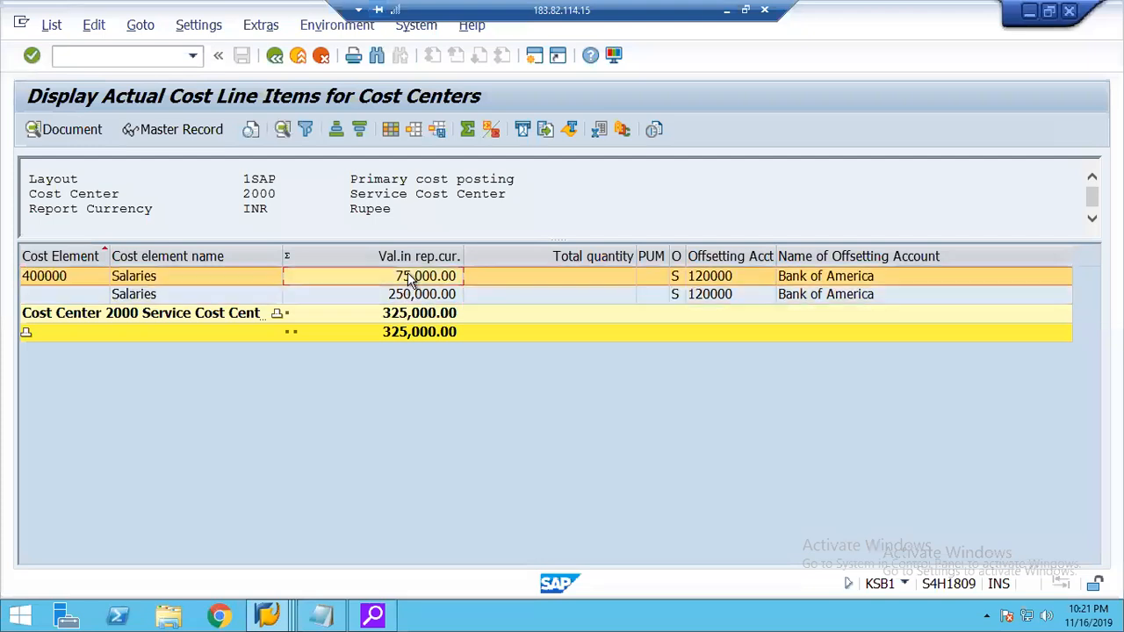
drag(245, 210, 318, 210)
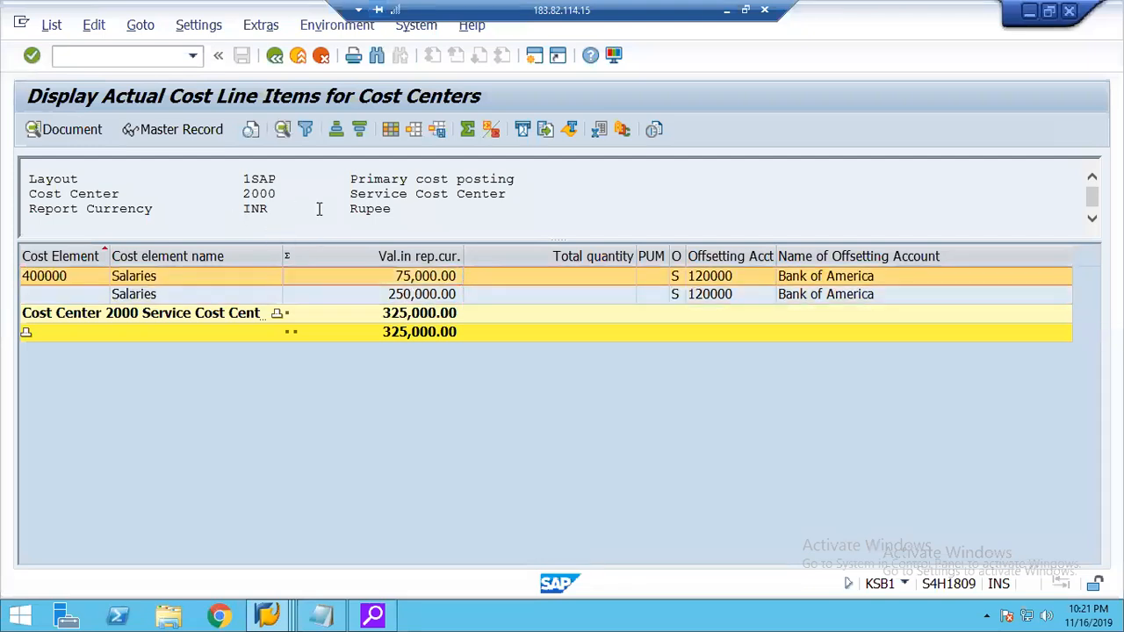
Find the Value Type column in the column set and add it to the report layout.
click(391, 129)
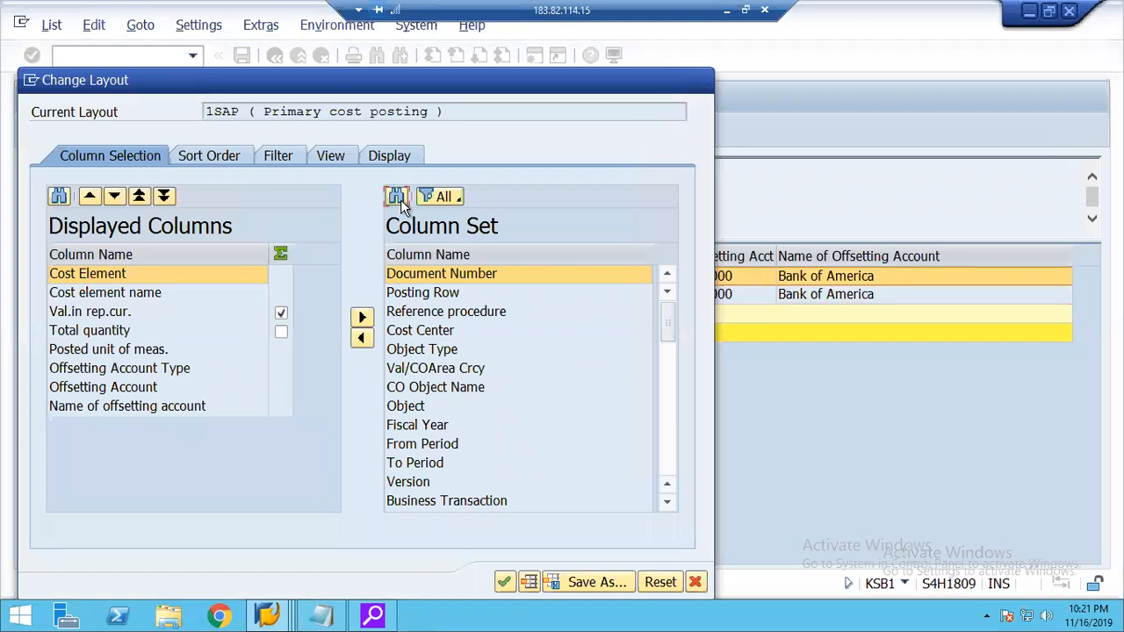
click(401, 200)
text(value type)
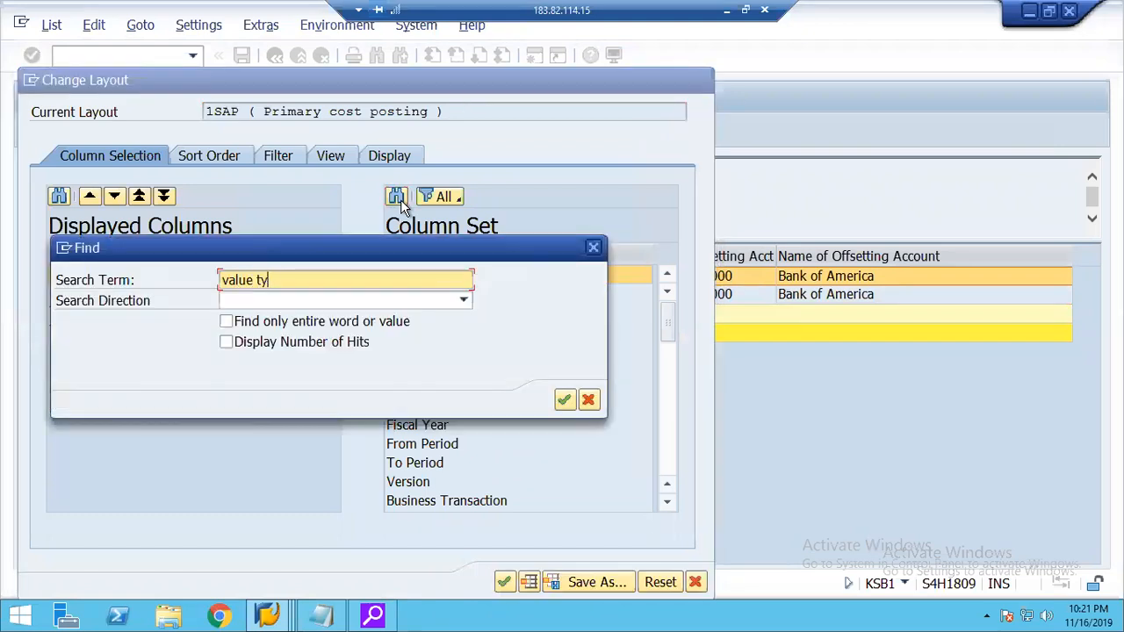
key(Return)
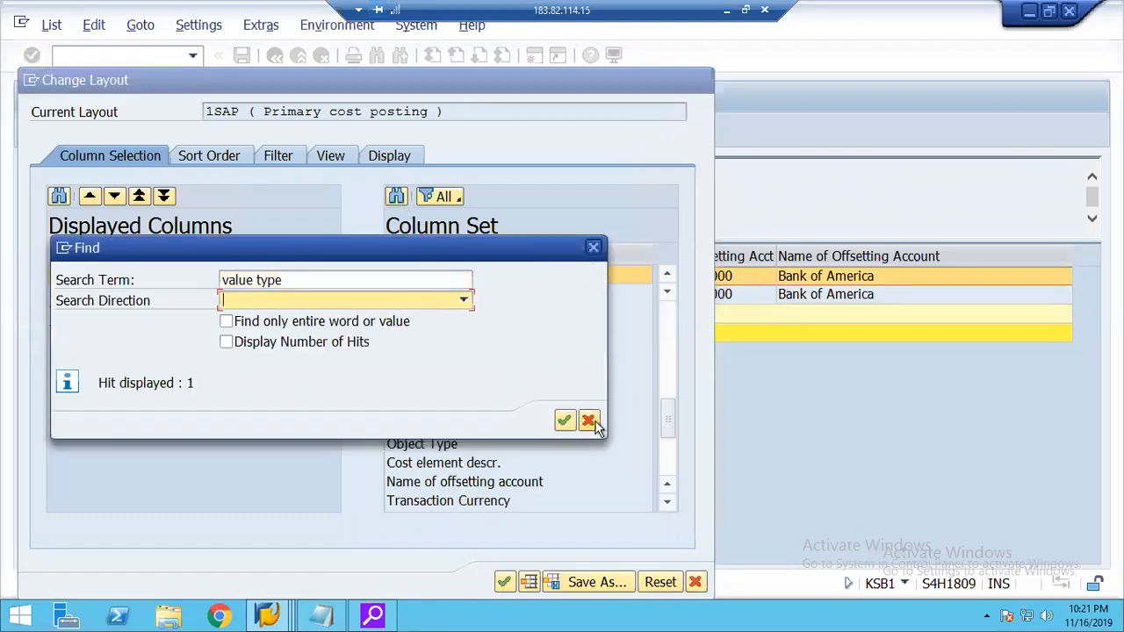
click(593, 419)
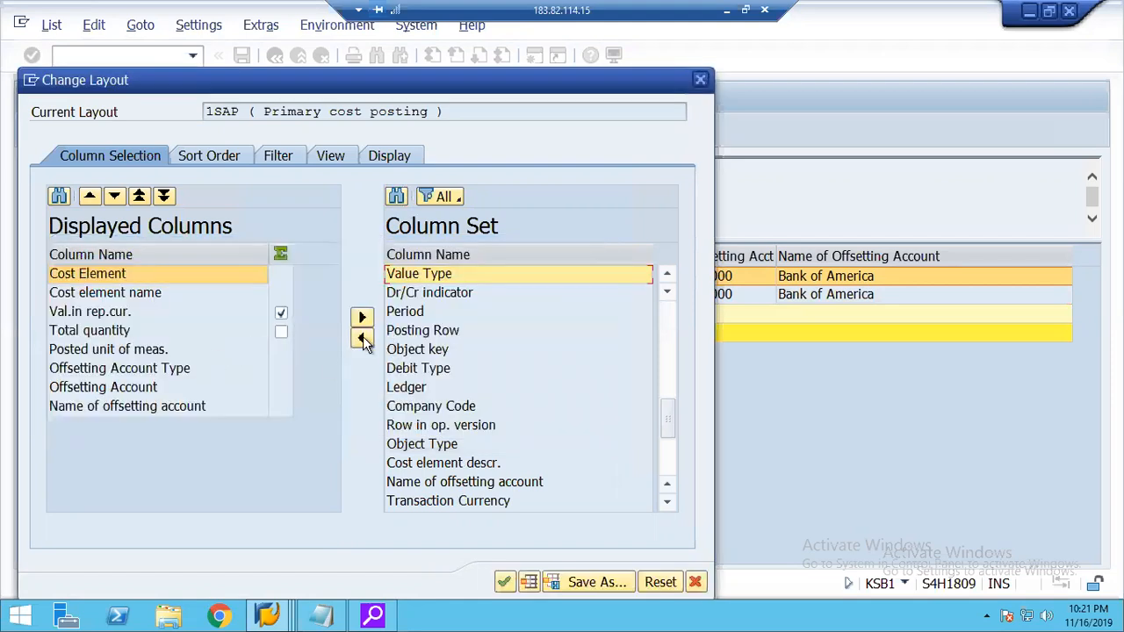
click(362, 337)
click(506, 582)
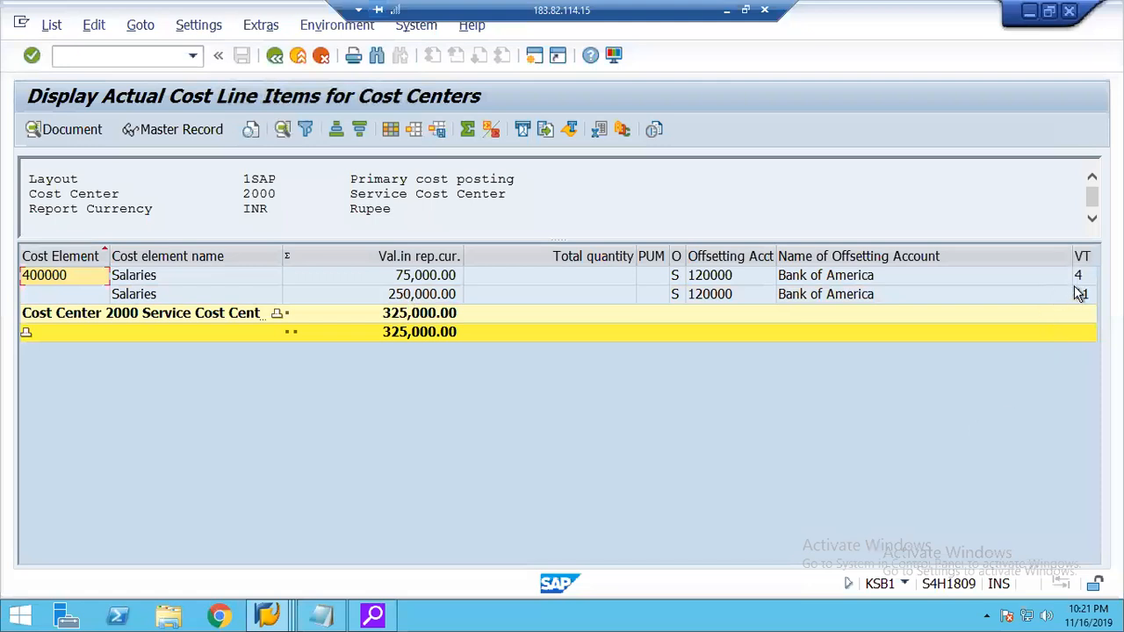
Compare the value types of both salary lines, narrow the Total quantity column, and look up value type 11 in the value type list.
click(1078, 278)
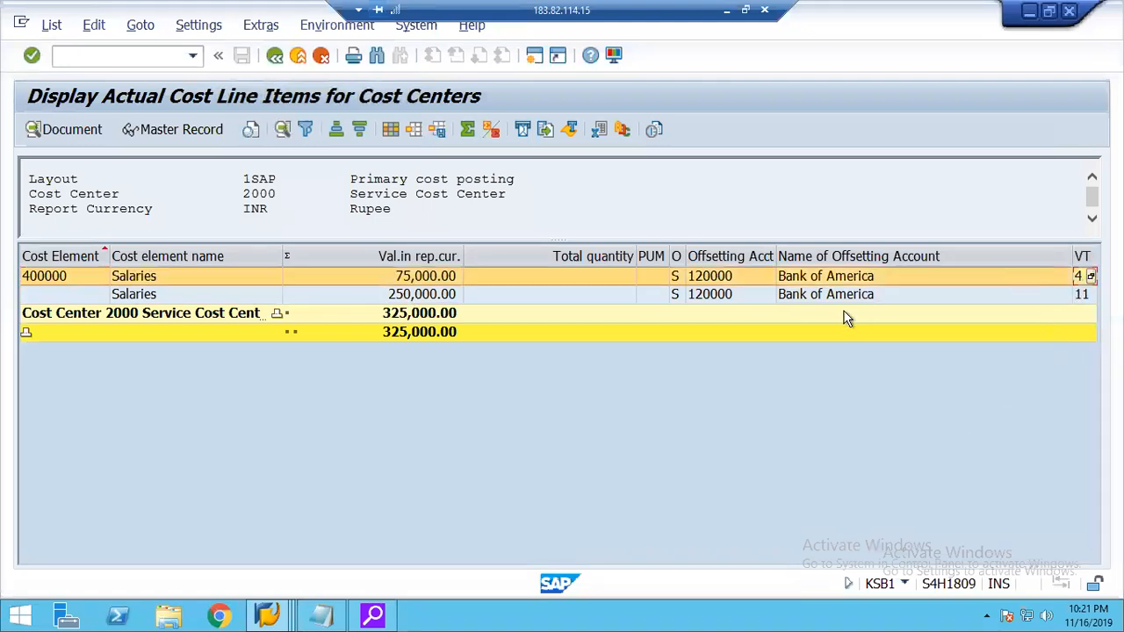
click(444, 297)
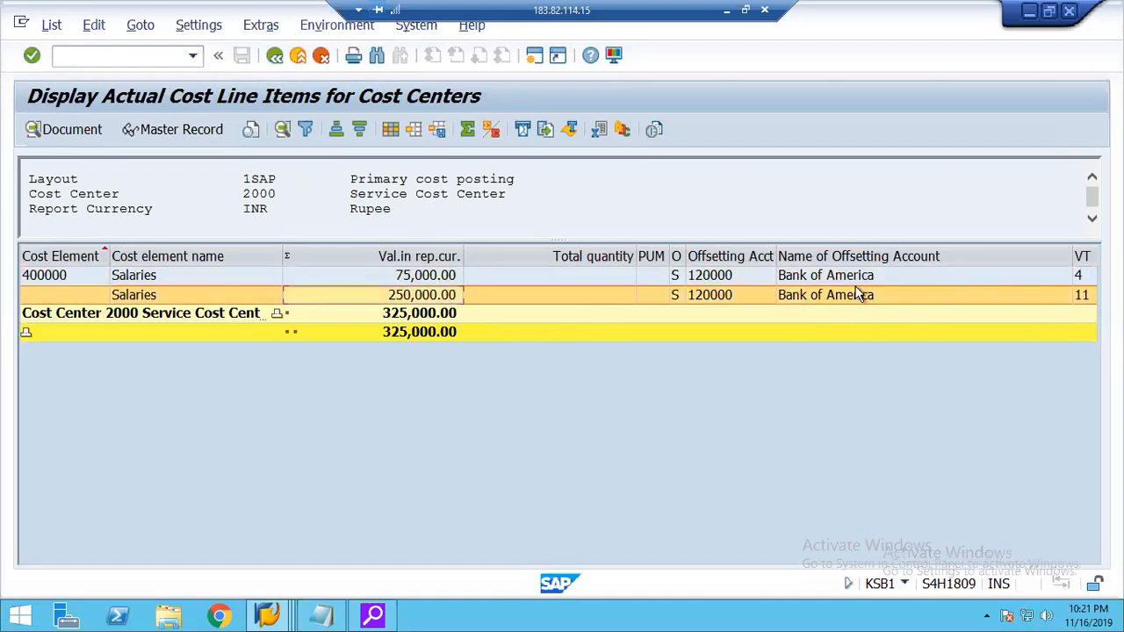
click(676, 275)
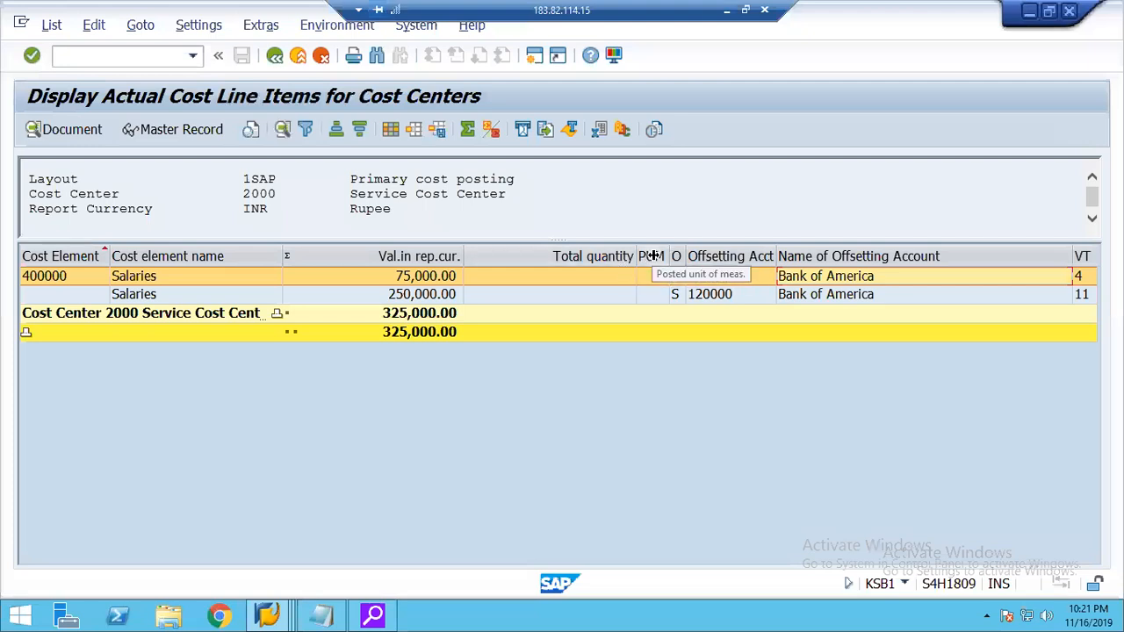
drag(643, 256, 563, 256)
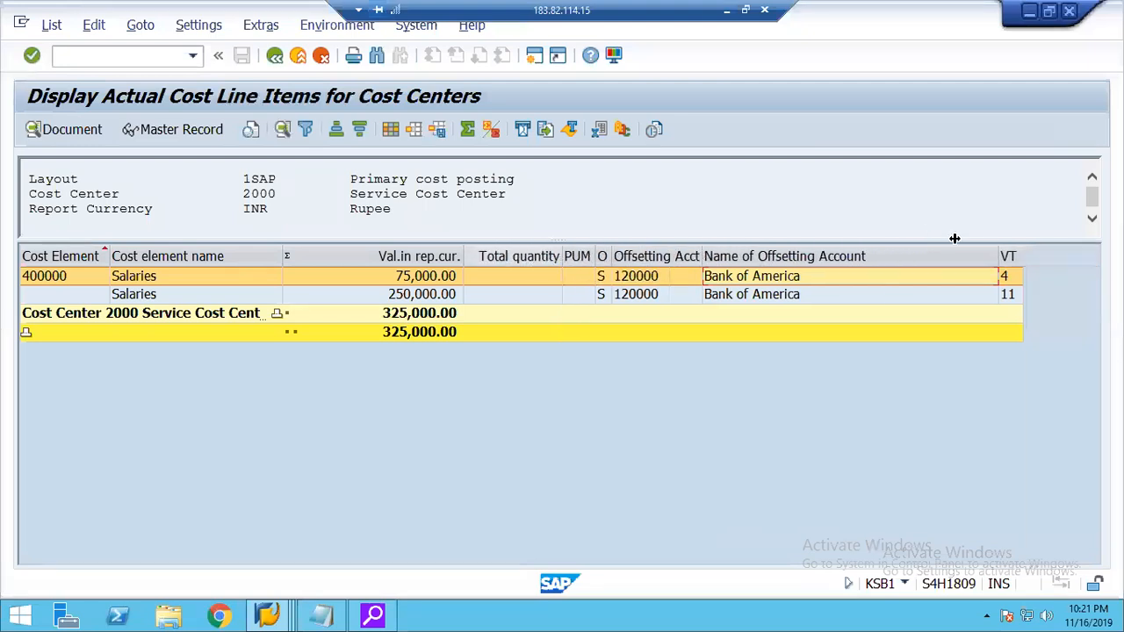
click(1011, 295)
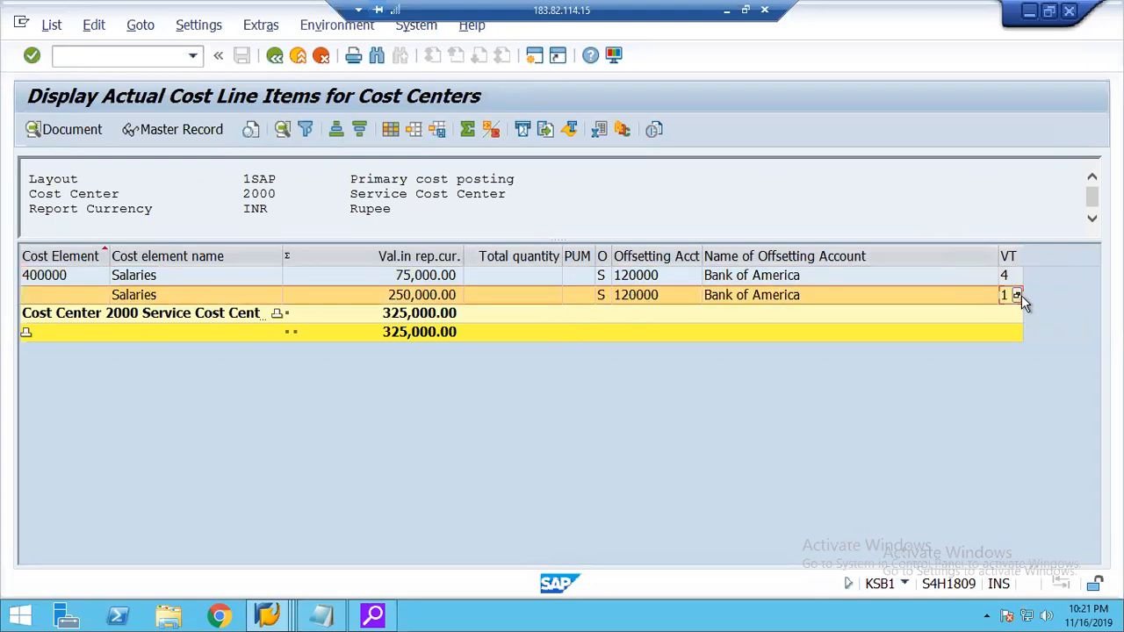
click(1017, 295)
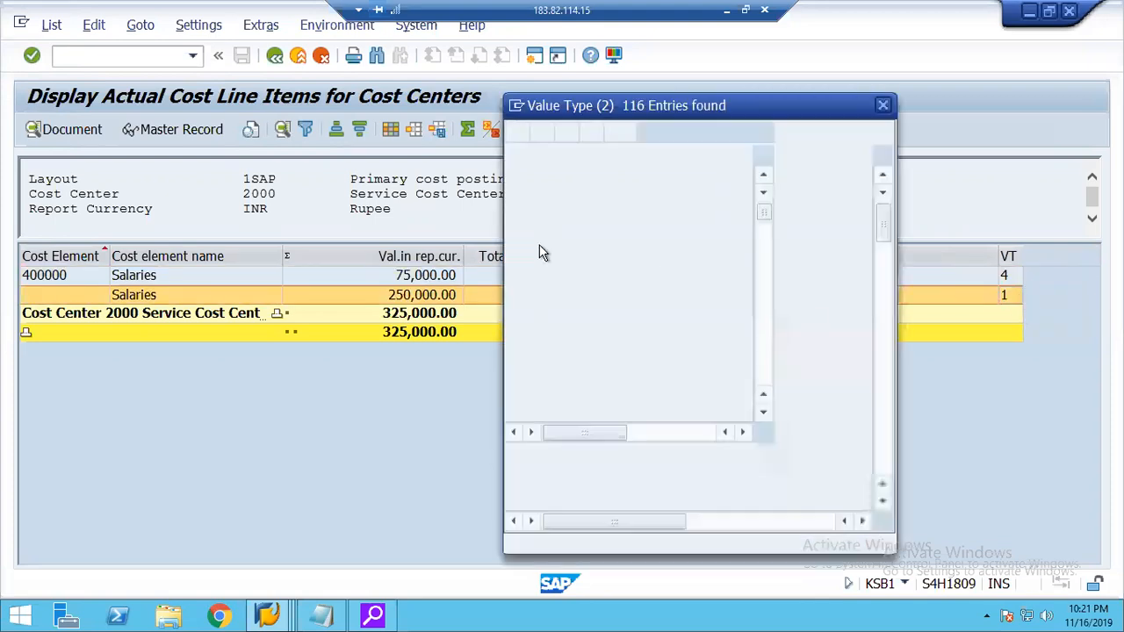
click(665, 367)
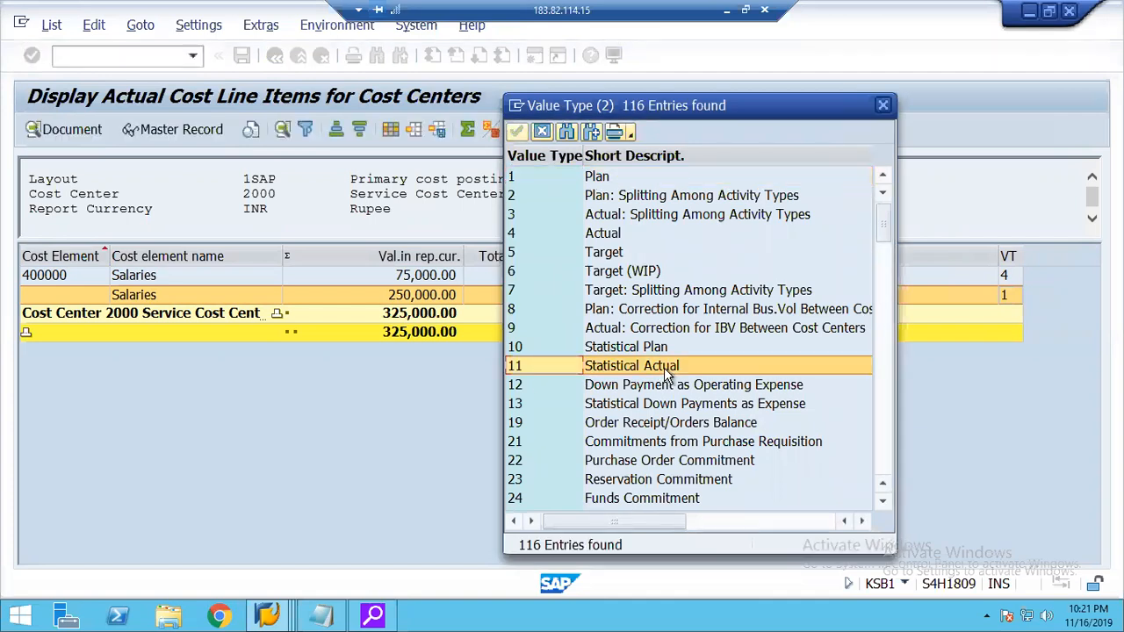
Look up value type 4 in the value type list, and leave the KSB1 report.
click(533, 241)
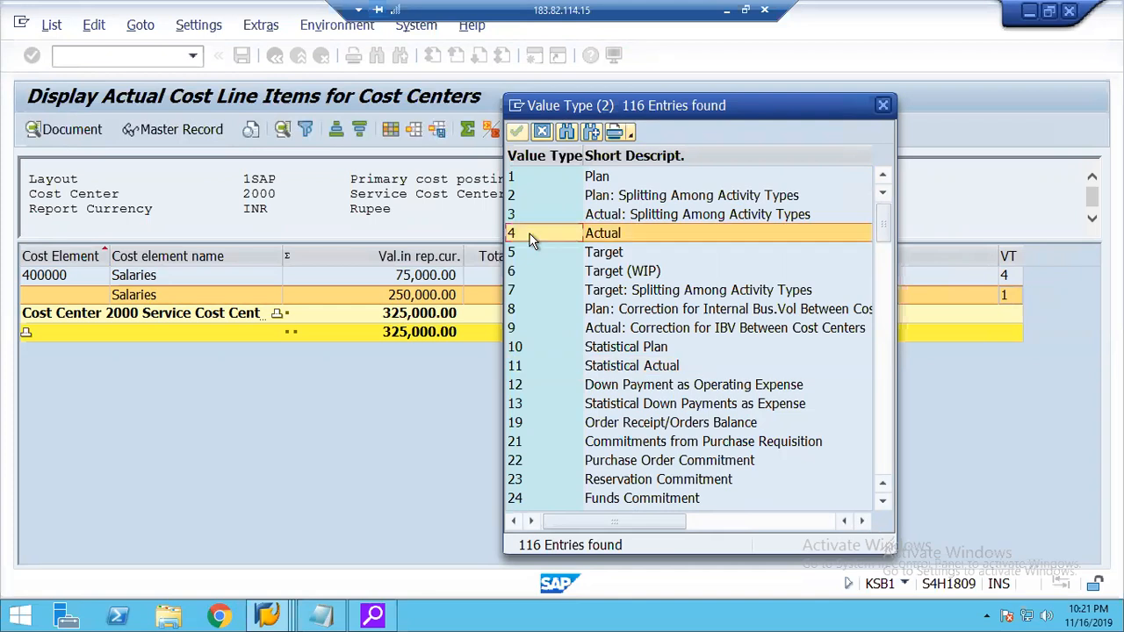
click(541, 134)
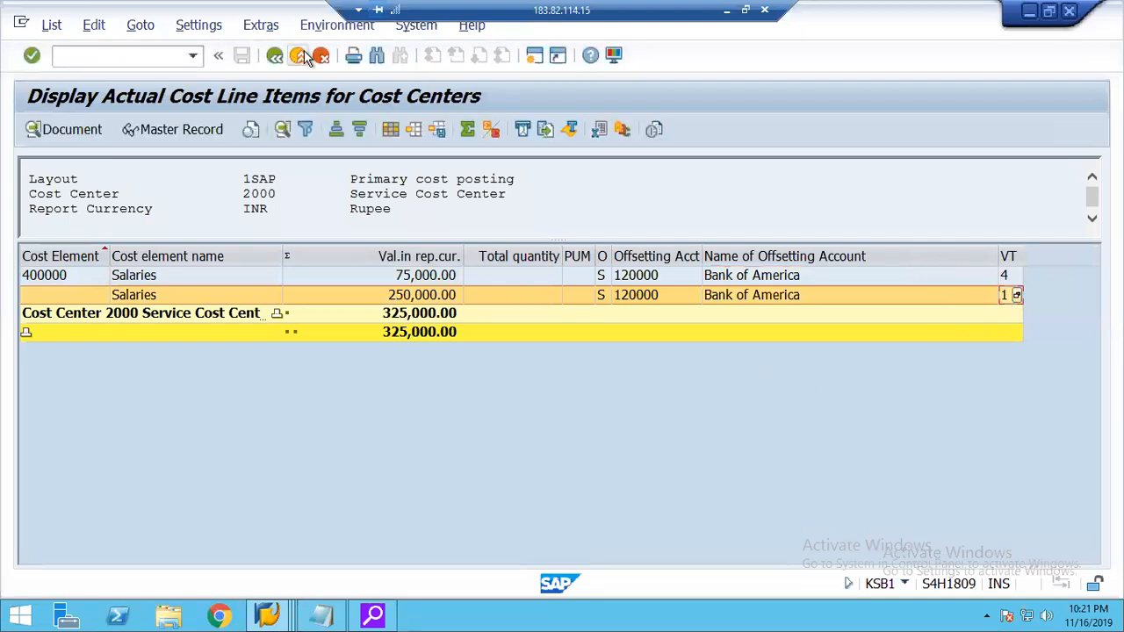
click(298, 55)
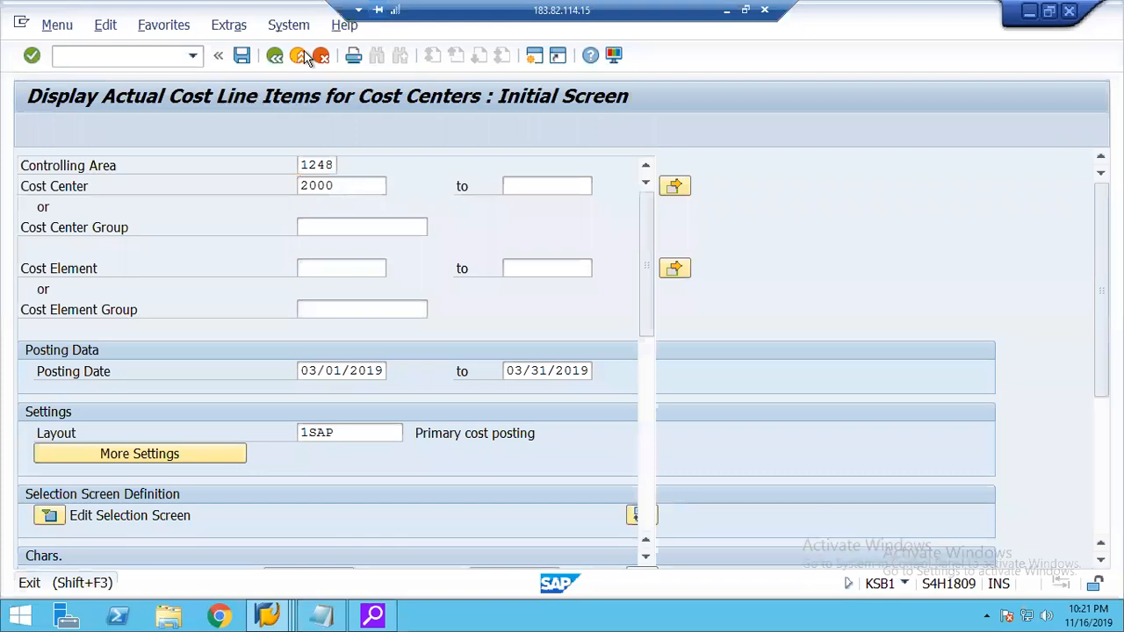
click(300, 55)
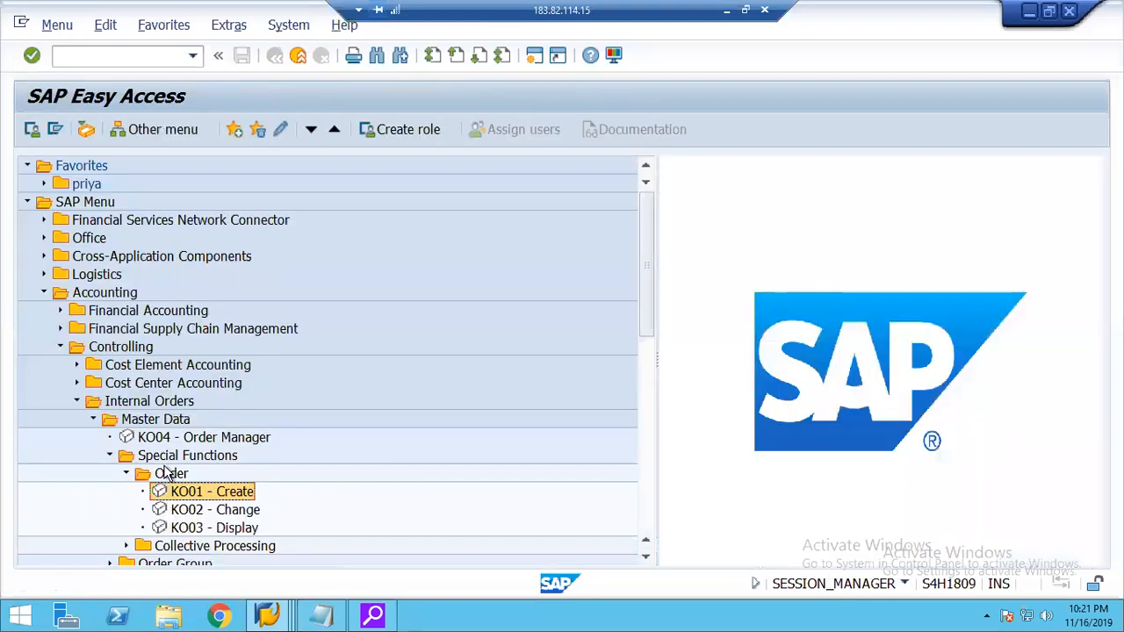
Collapse the Order, Special Functions and Master Data folders under Internal Orders, and go to Information System.
double_click(165, 474)
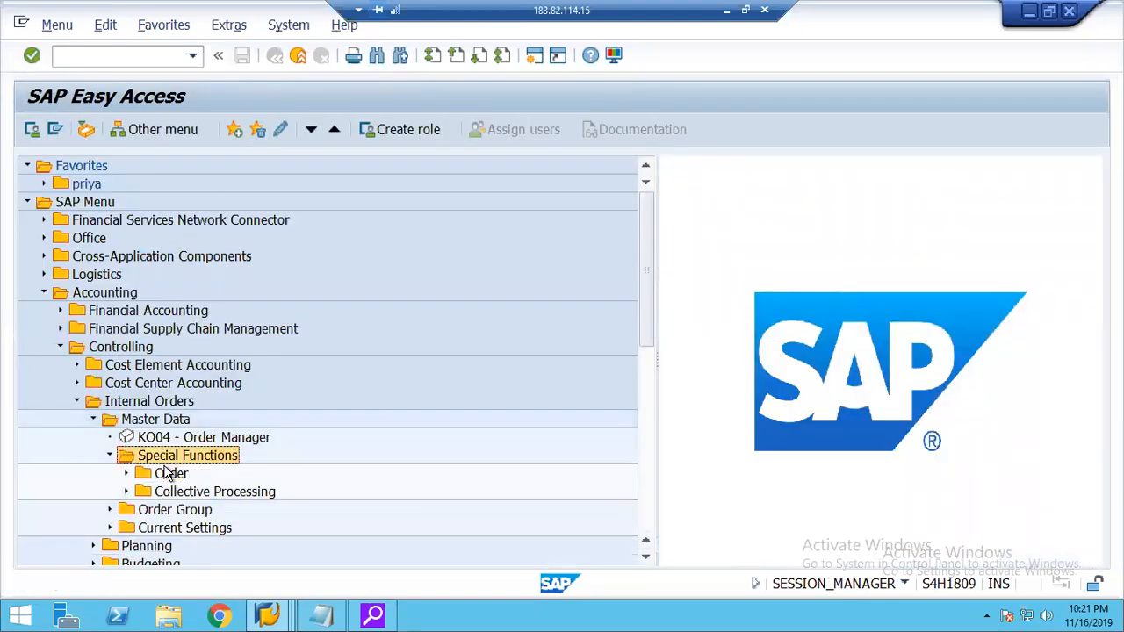
key(Left)
key(Left)
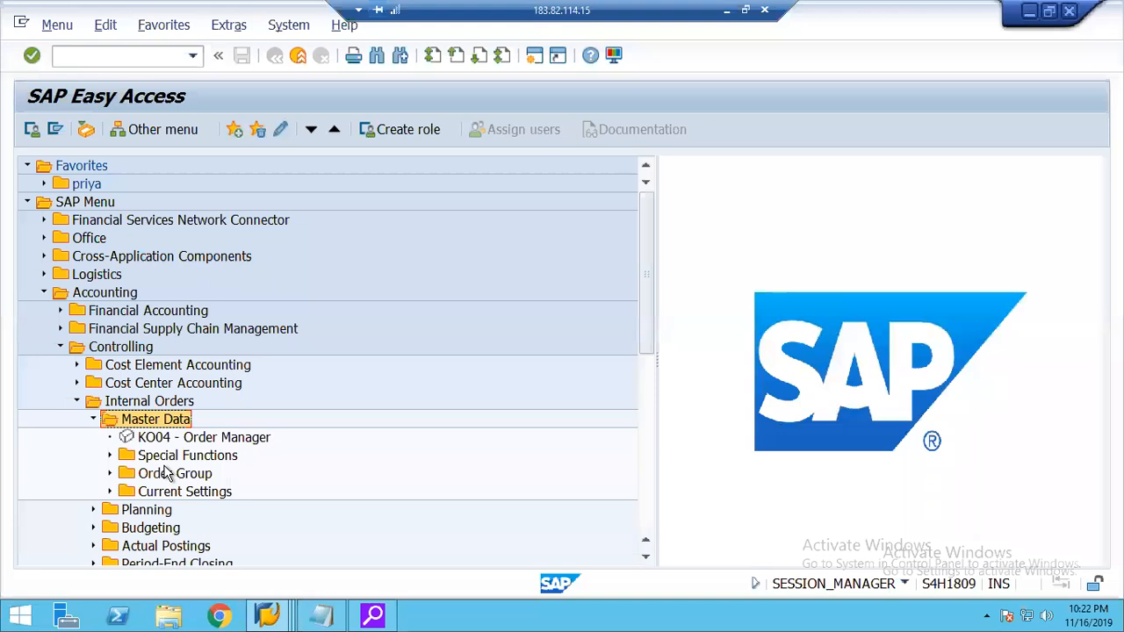
key(Left)
key(Down)
key(Down)
key(Down)
key(Down)
key(Down)
key(Down)
key(Down)
key(Up)
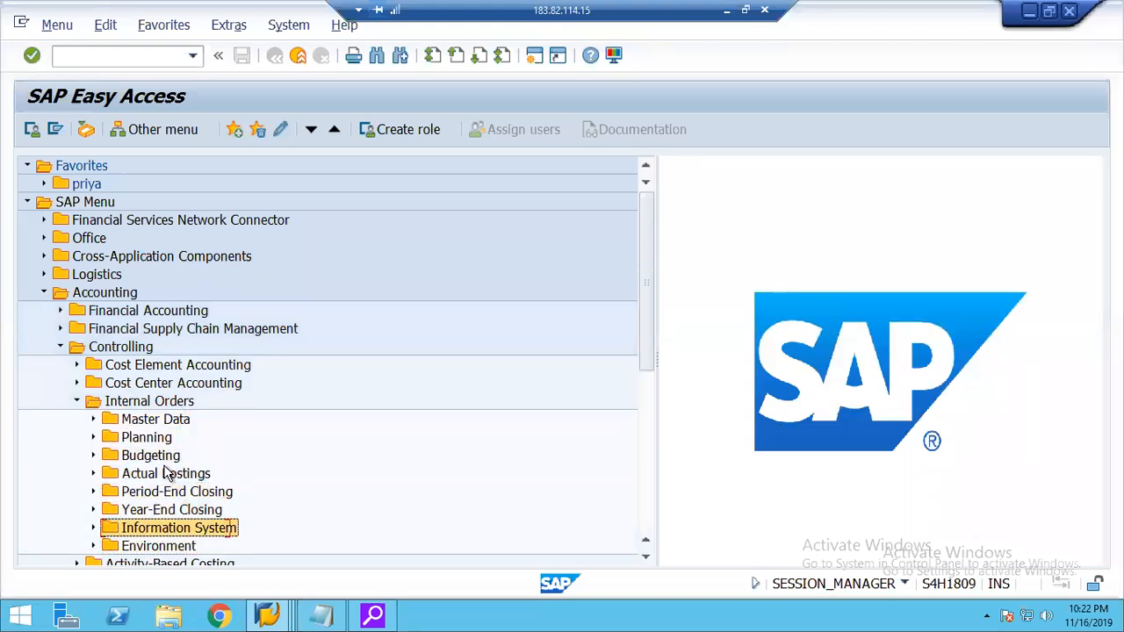
Expand Information System, Reports for Internal Orders and Line Items down to the KOB1 actual line items report.
key(Right)
key(Down)
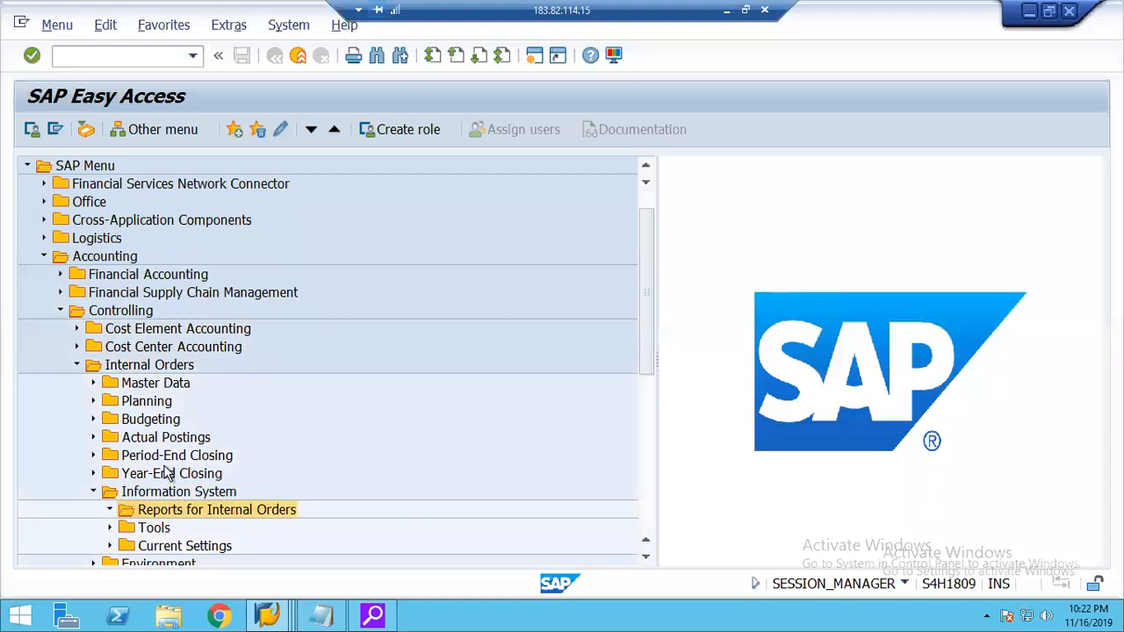
key(Right)
key(Down)
key(Down)
key(Down)
key(Down)
key(Down)
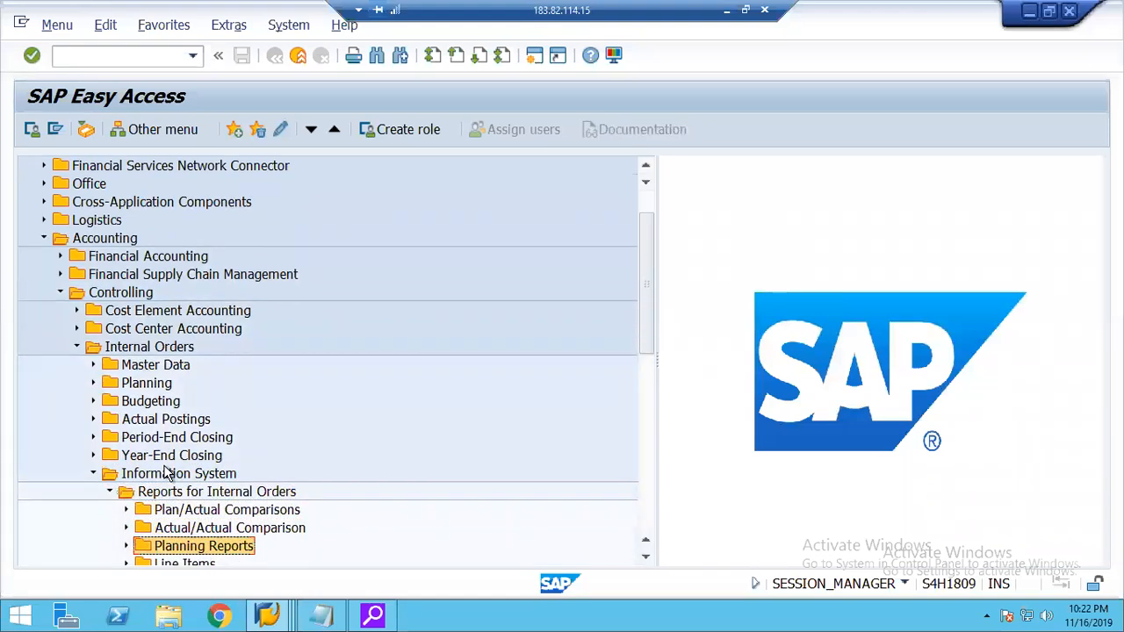
key(Up)
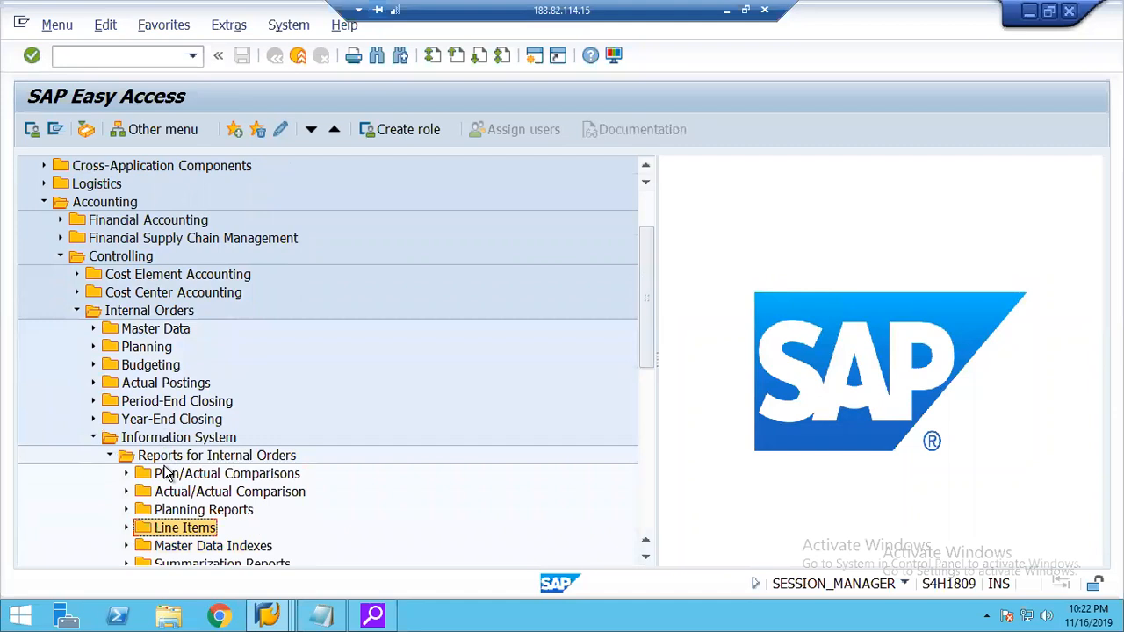
key(Right)
key(Down)
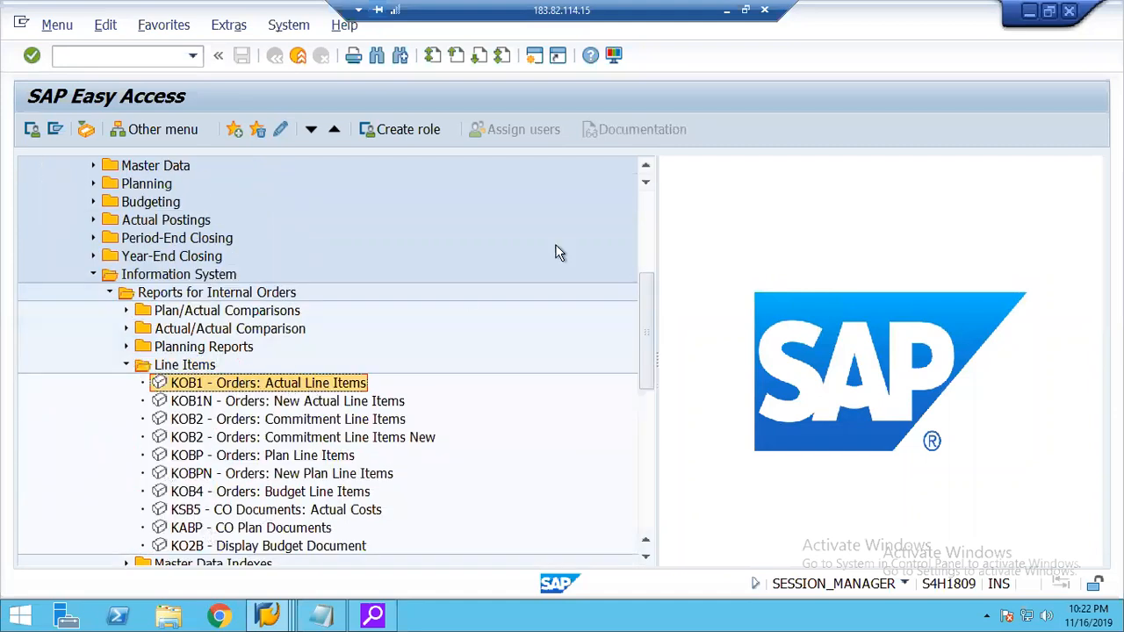
Review the menu path from Accounting through Controlling, Internal Orders and Information System to the KOB1 report.
click(648, 165)
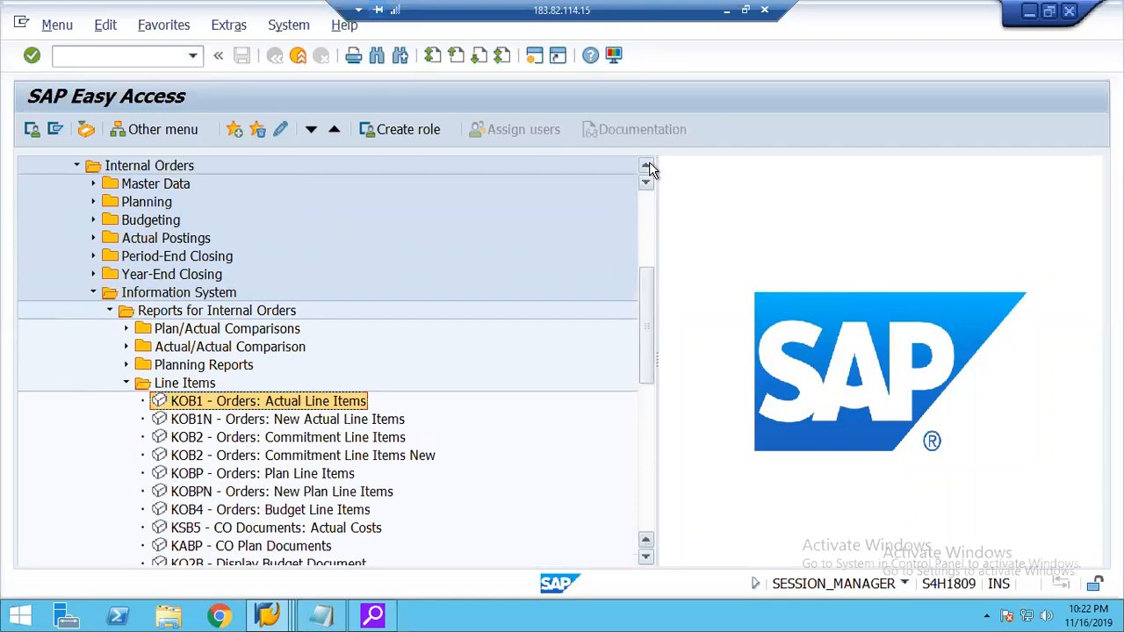
click(648, 165)
click(649, 164)
click(649, 164)
click(649, 164)
click(649, 165)
click(648, 164)
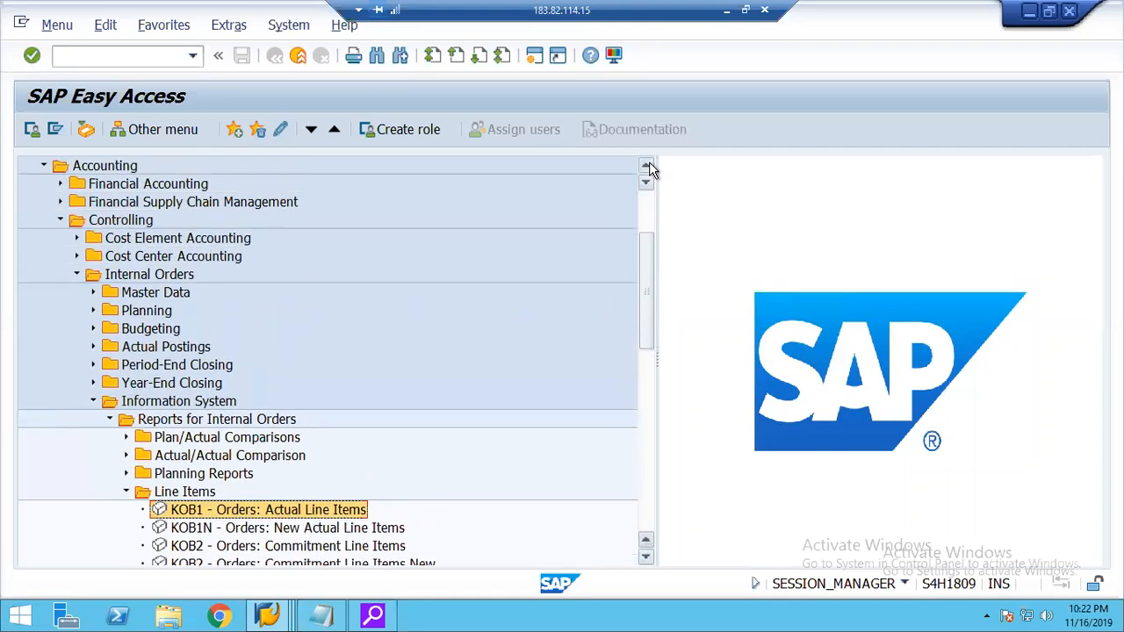
click(649, 164)
click(649, 164)
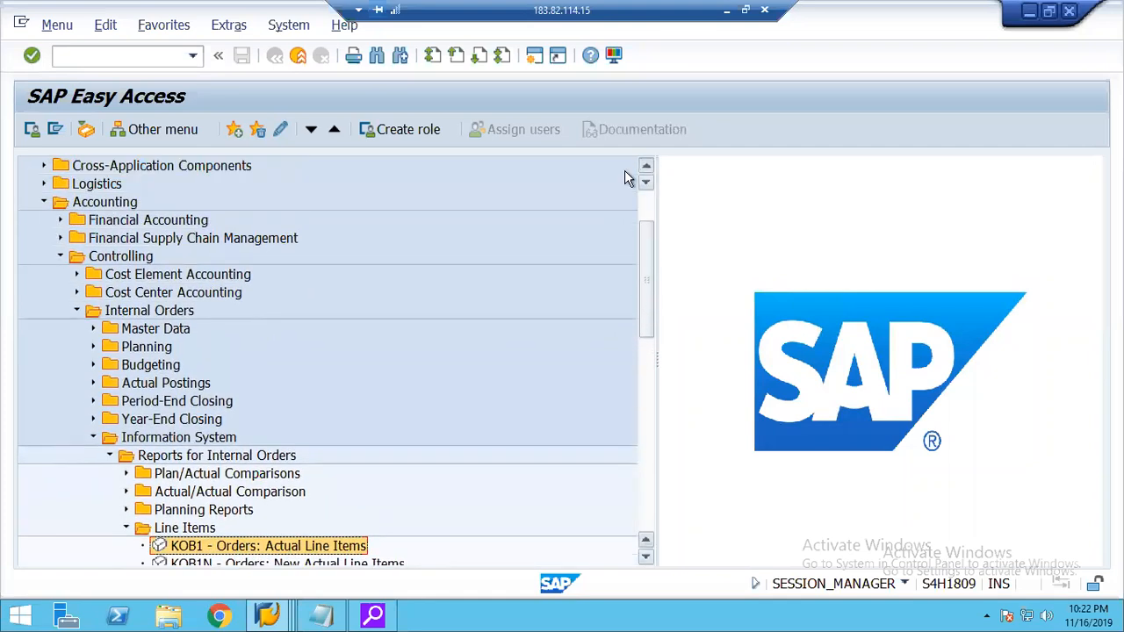
click(98, 204)
click(120, 256)
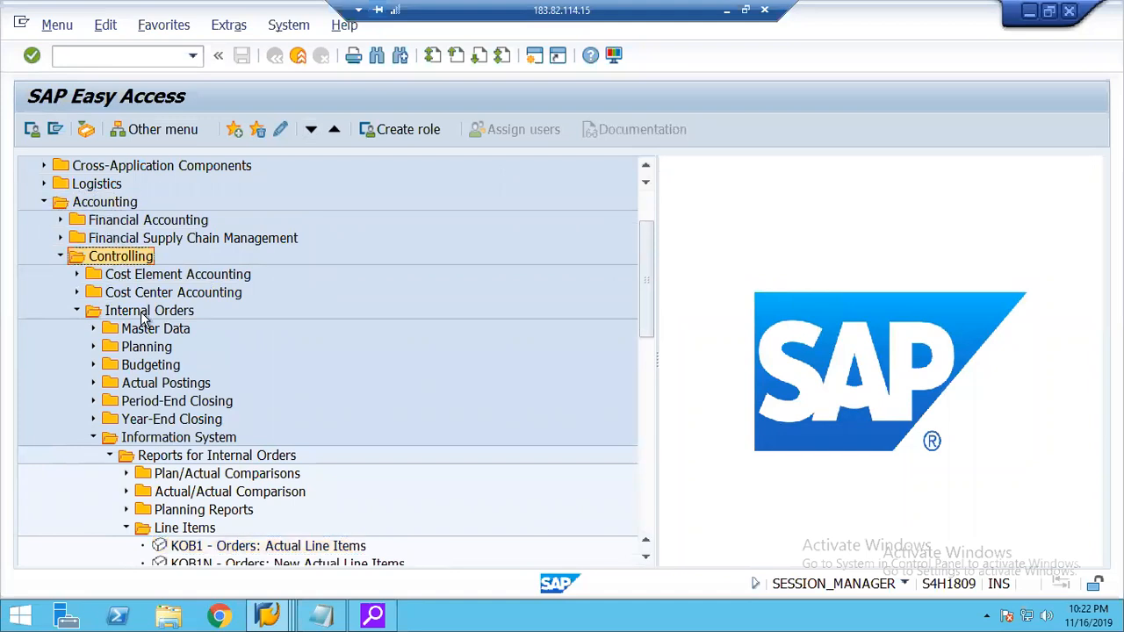
click(144, 315)
click(184, 438)
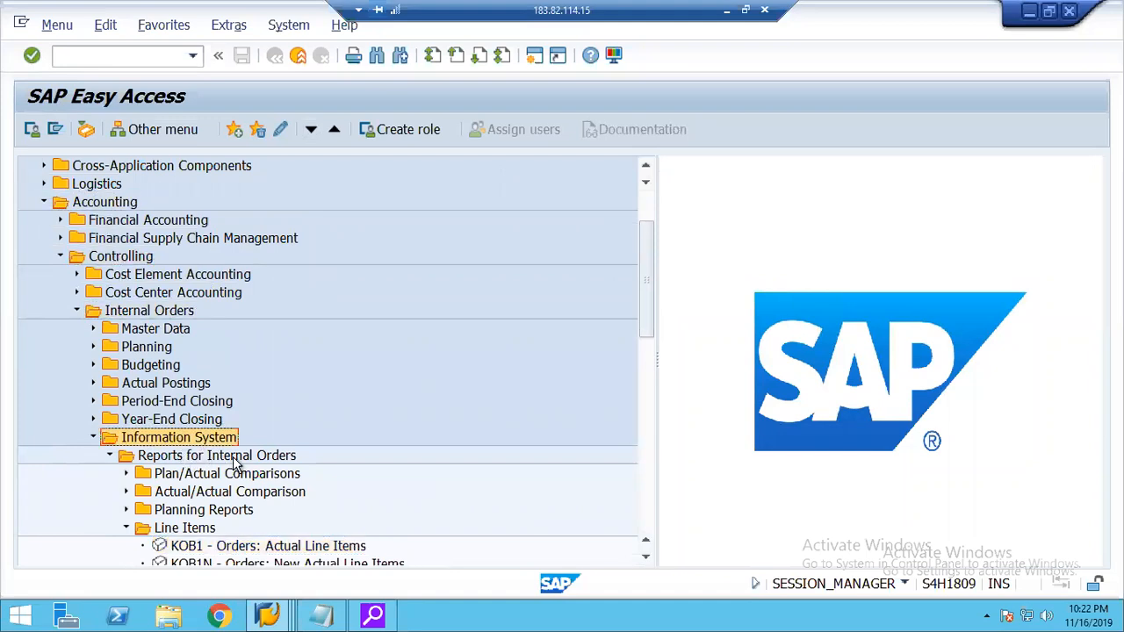
click(211, 457)
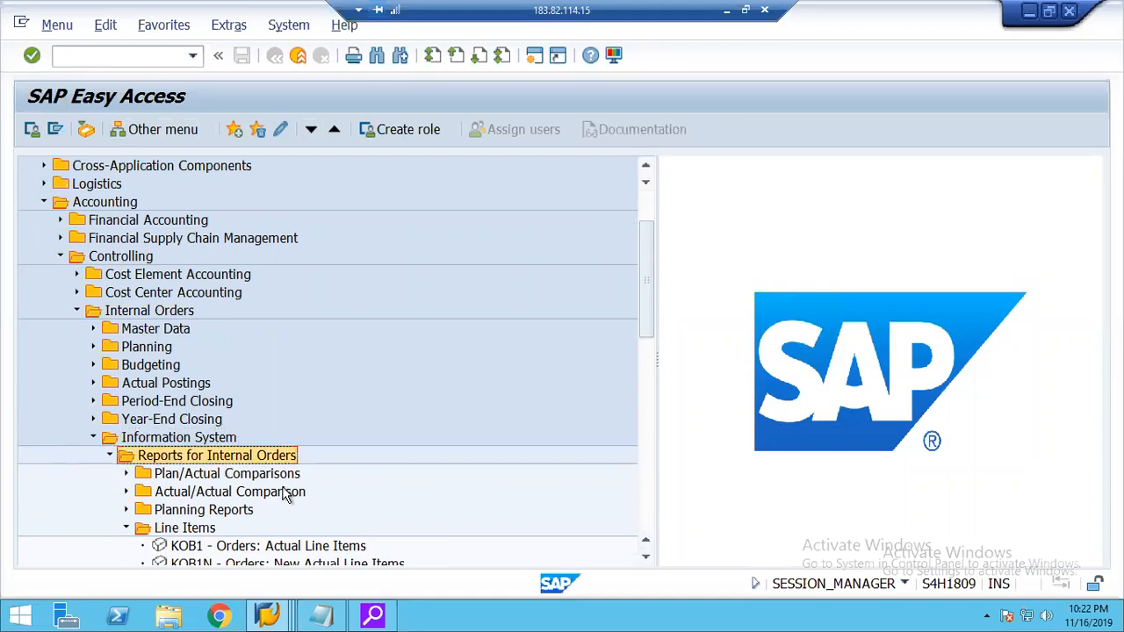
click(169, 527)
click(273, 547)
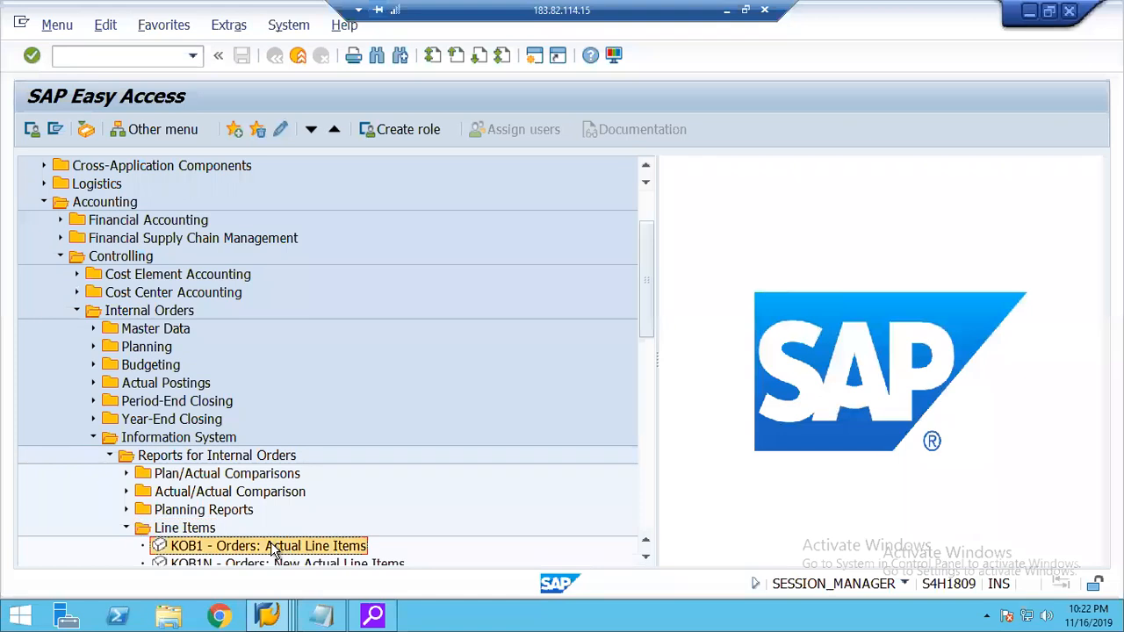
Run the KOB1 actual line item report for the Real IO order and examine the salary amount.
double_click(354, 548)
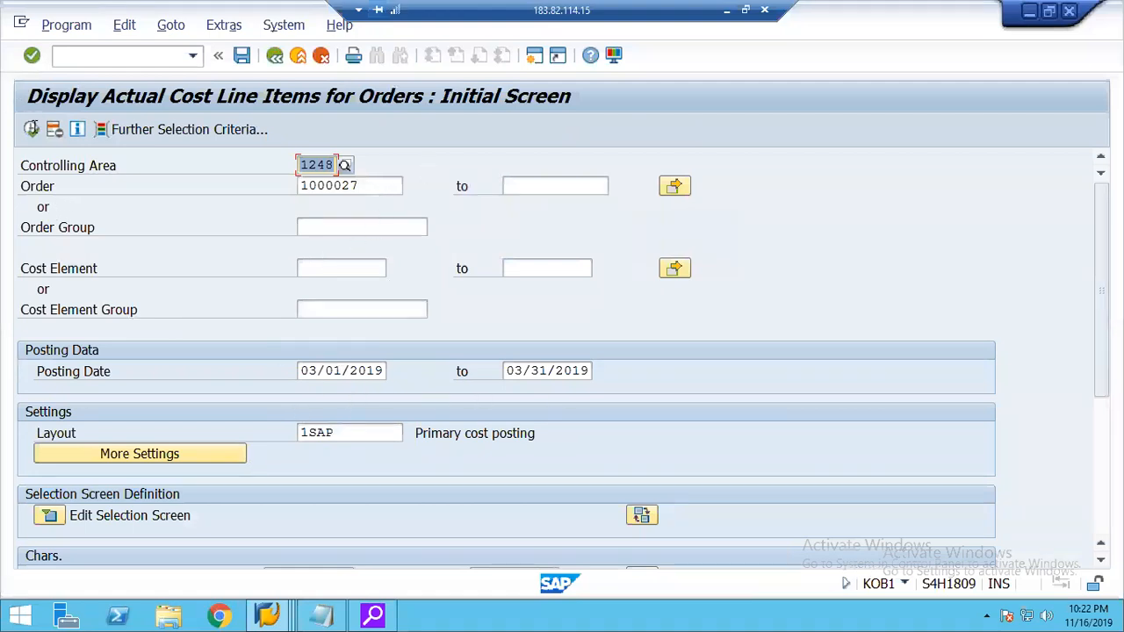
click(27, 135)
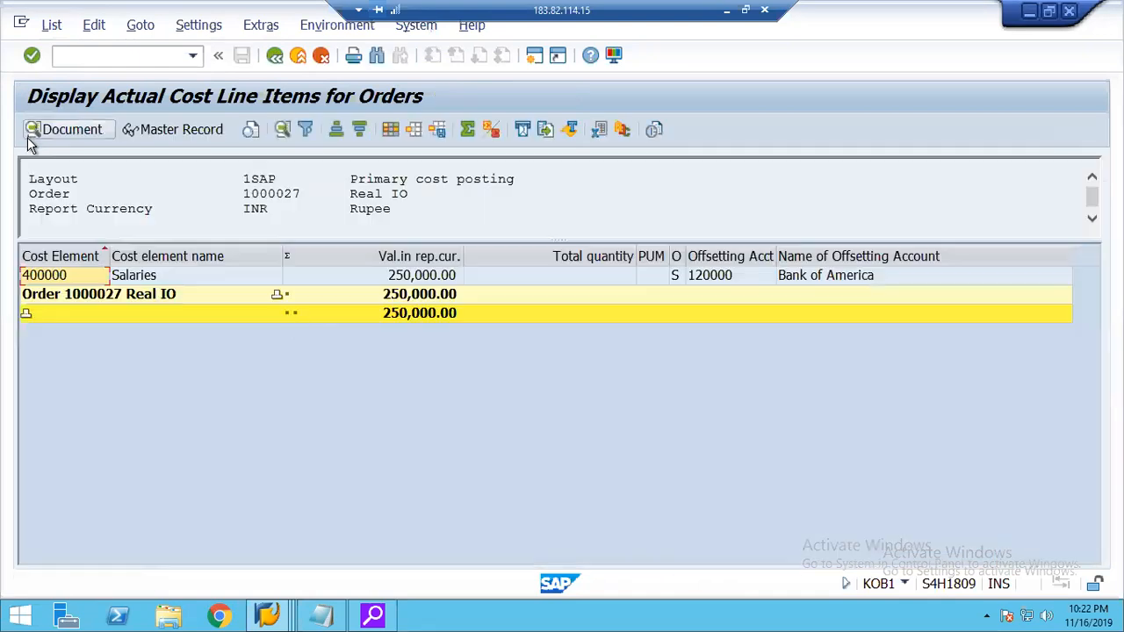
click(395, 277)
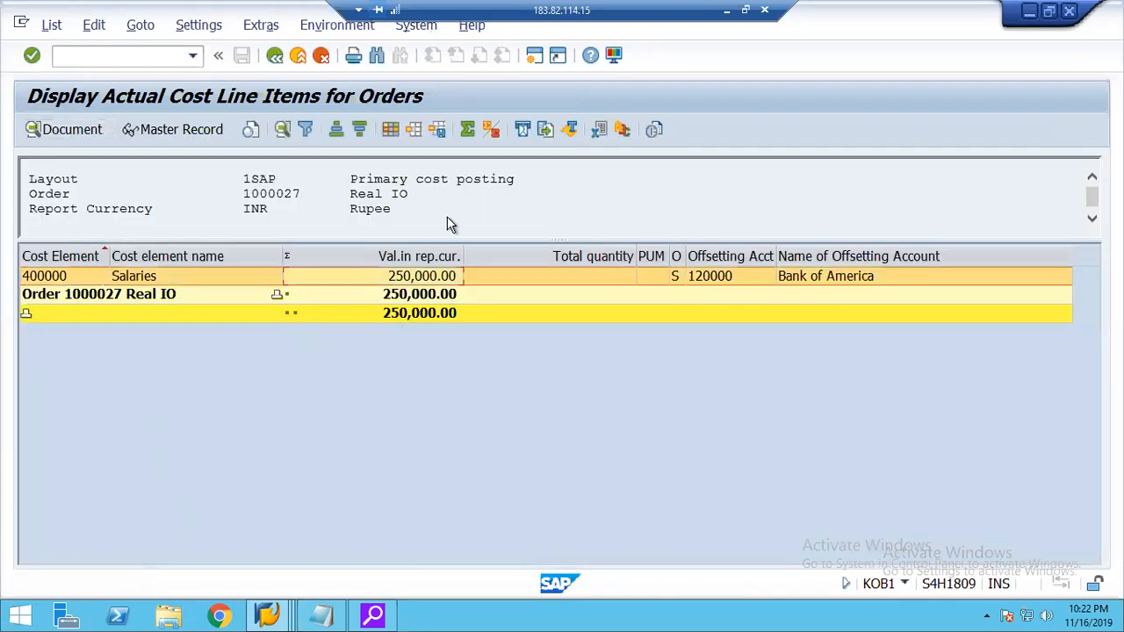
Find the Value Type column in the column set and add it to the order report layout.
click(391, 130)
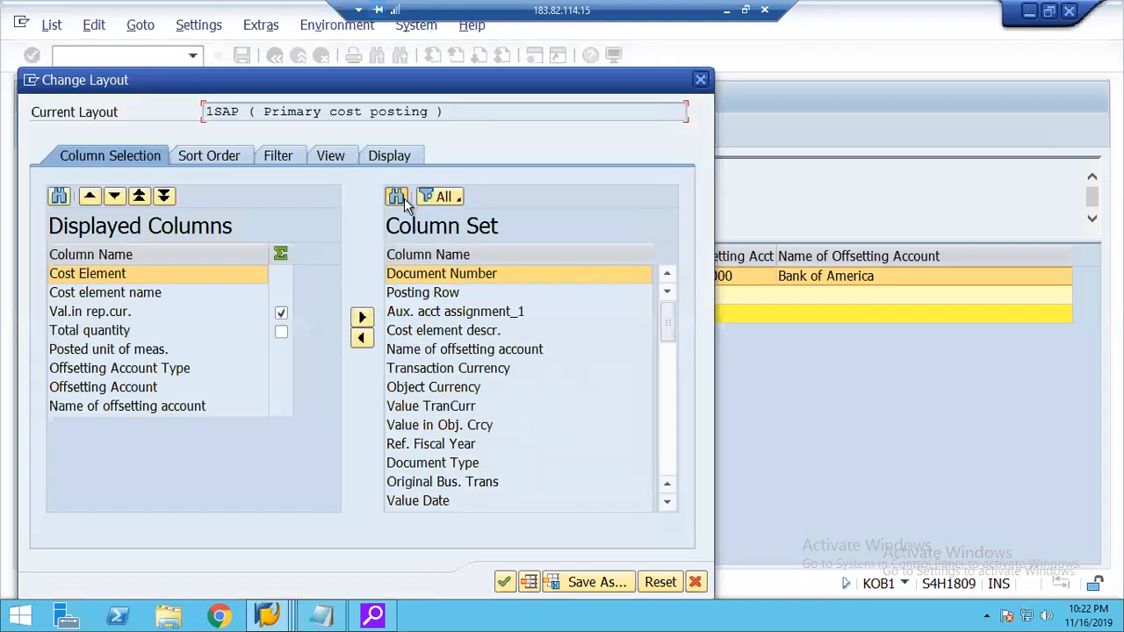
click(404, 198)
text(value ty)
text(e)
key(BackSpace)
text(pe)
key(Return)
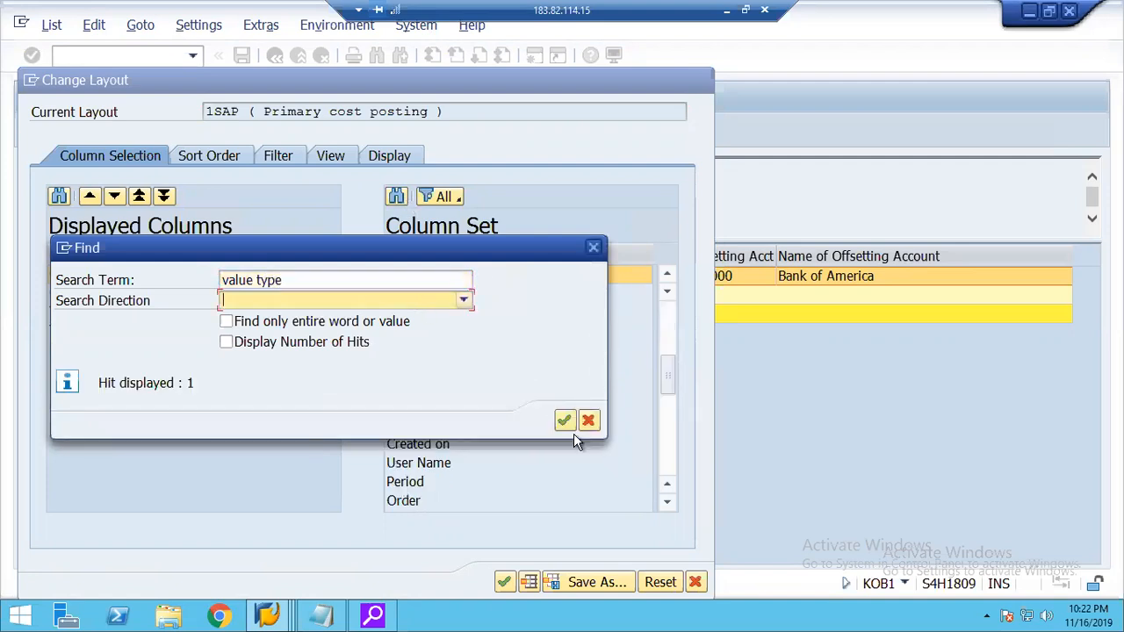
click(588, 420)
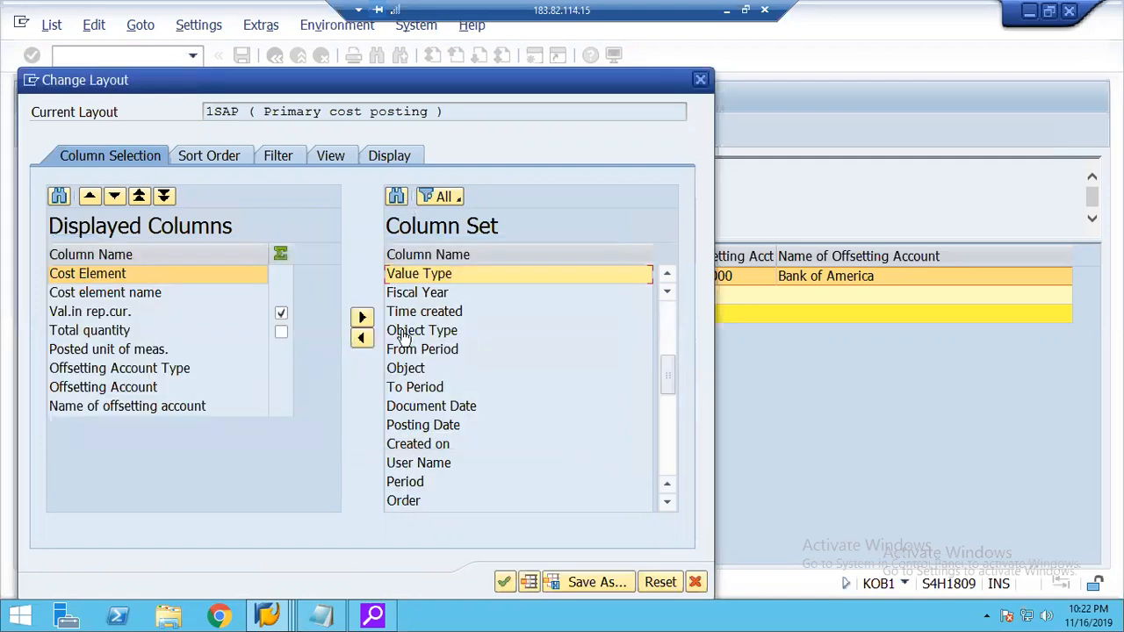
click(362, 317)
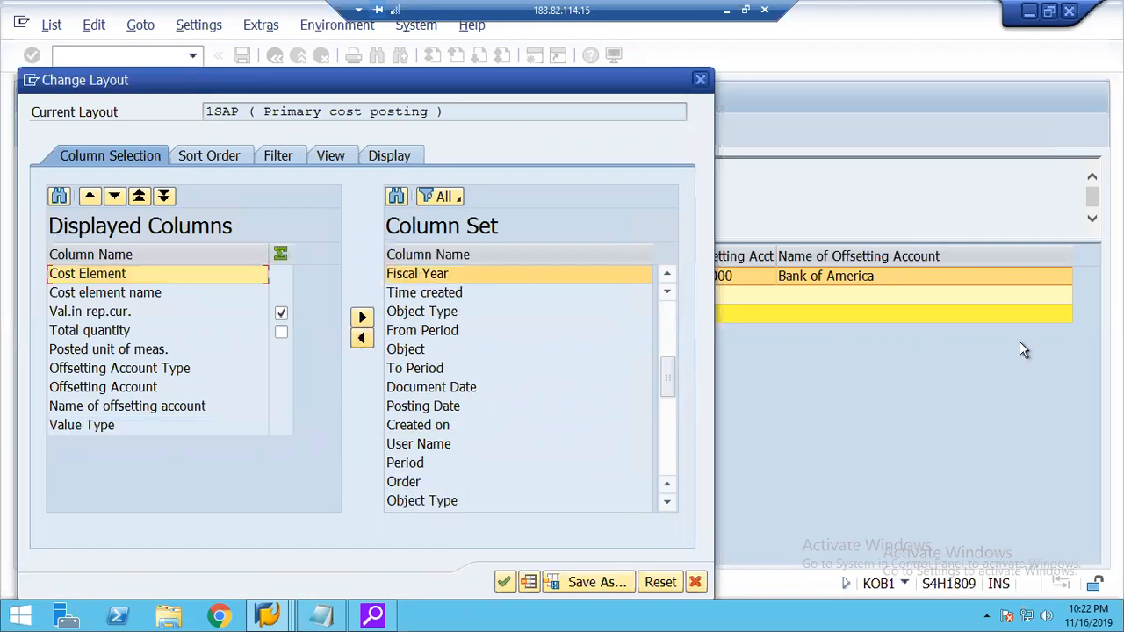
click(506, 582)
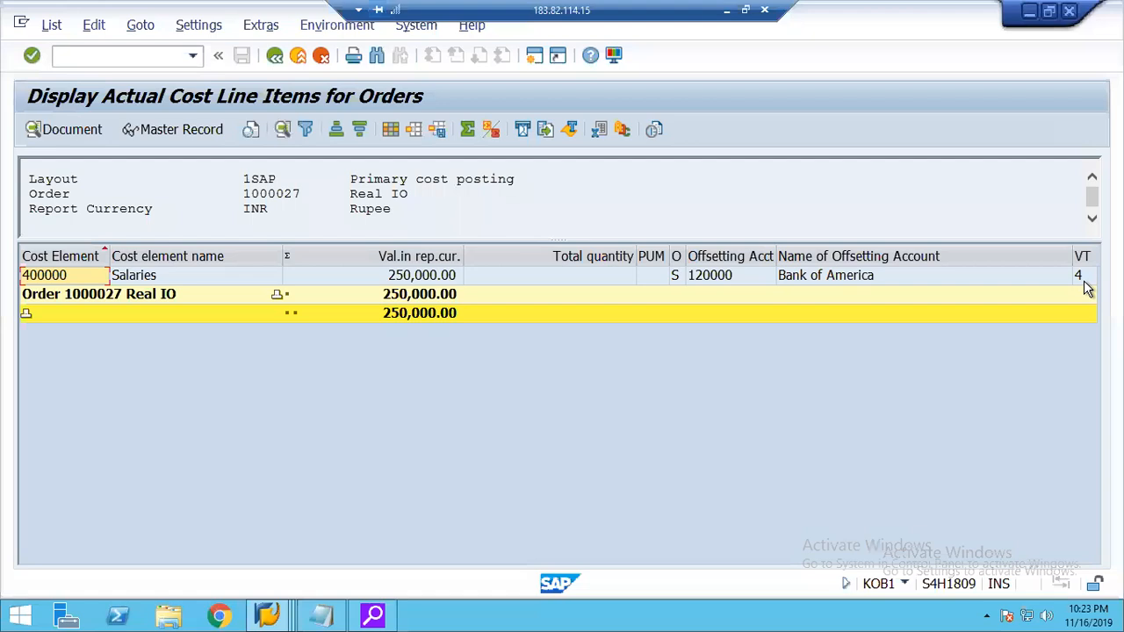
Check the order's salary line value type against type 4 in the value type list, and review its amount.
click(1089, 277)
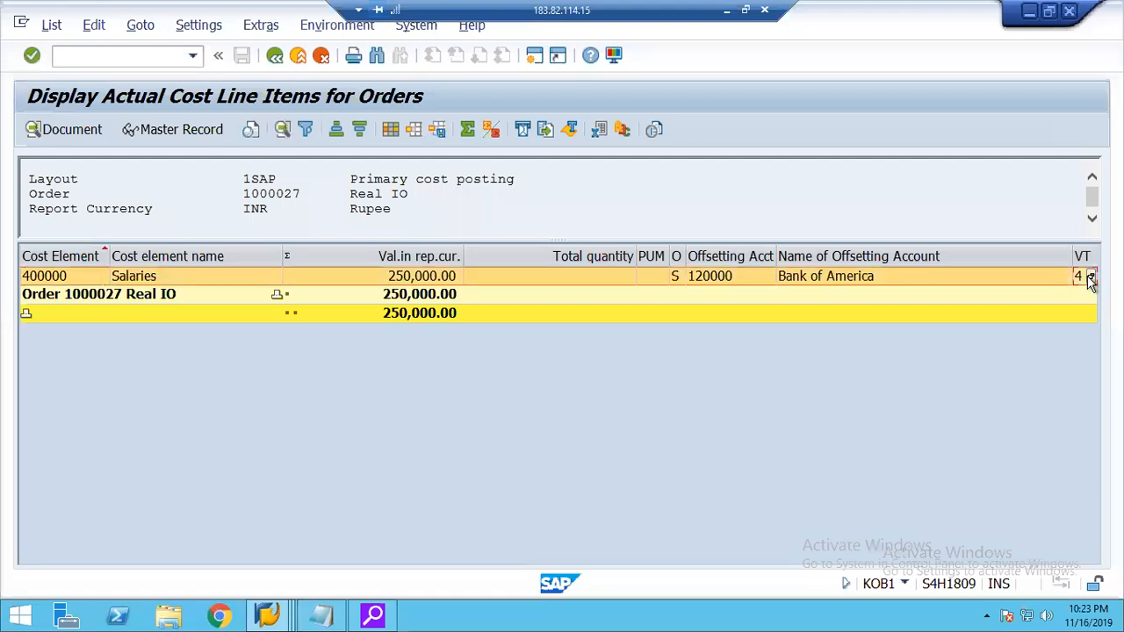
click(1089, 278)
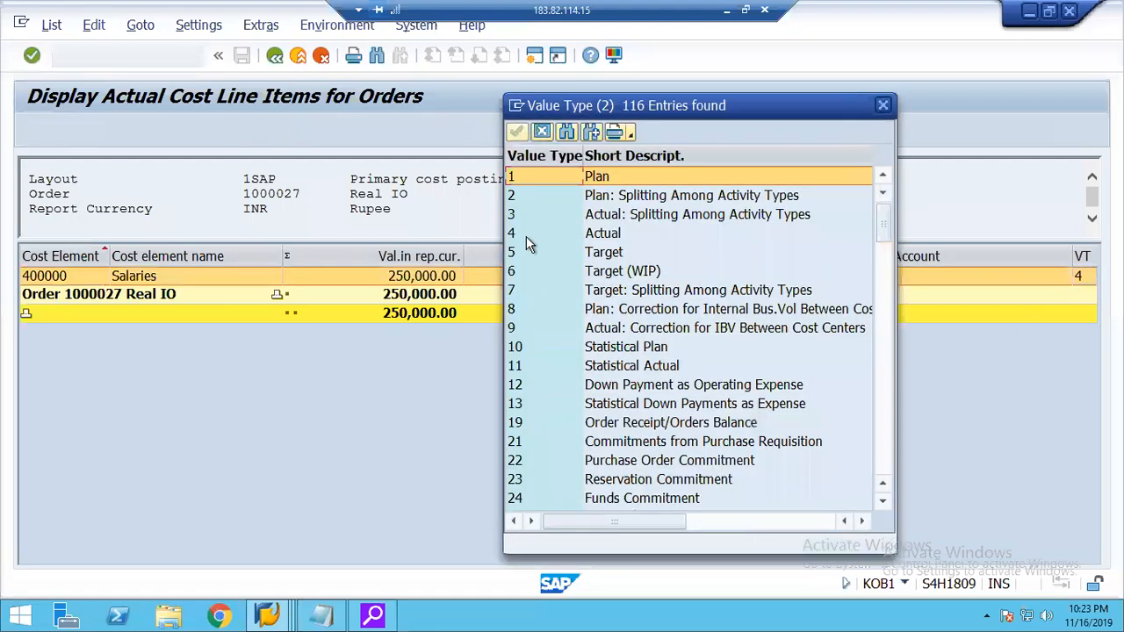
click(527, 235)
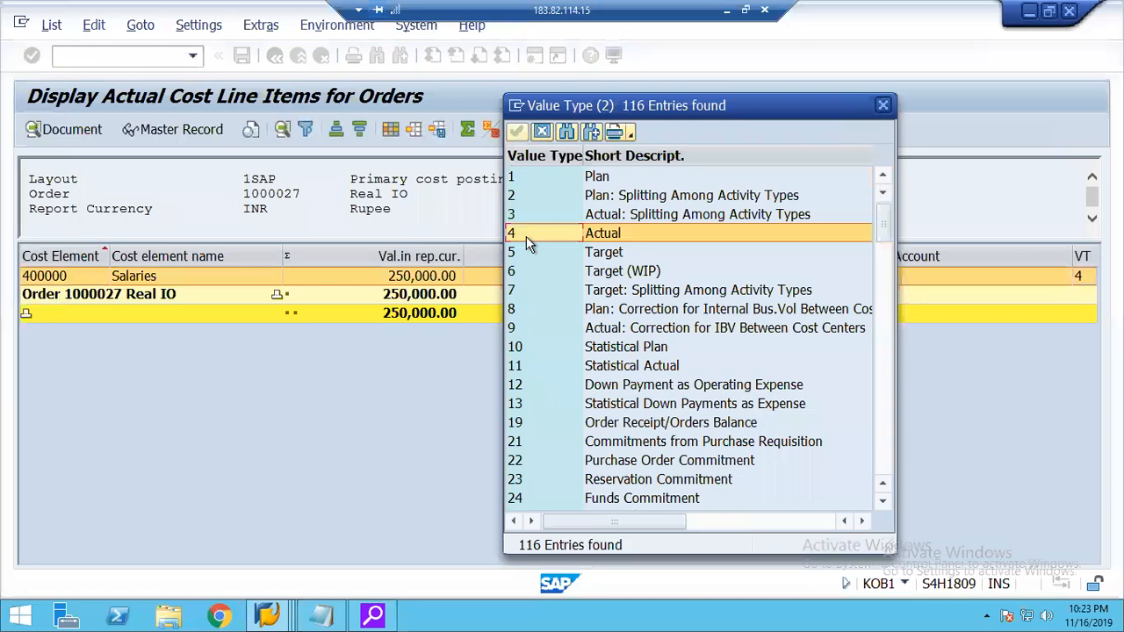
click(541, 132)
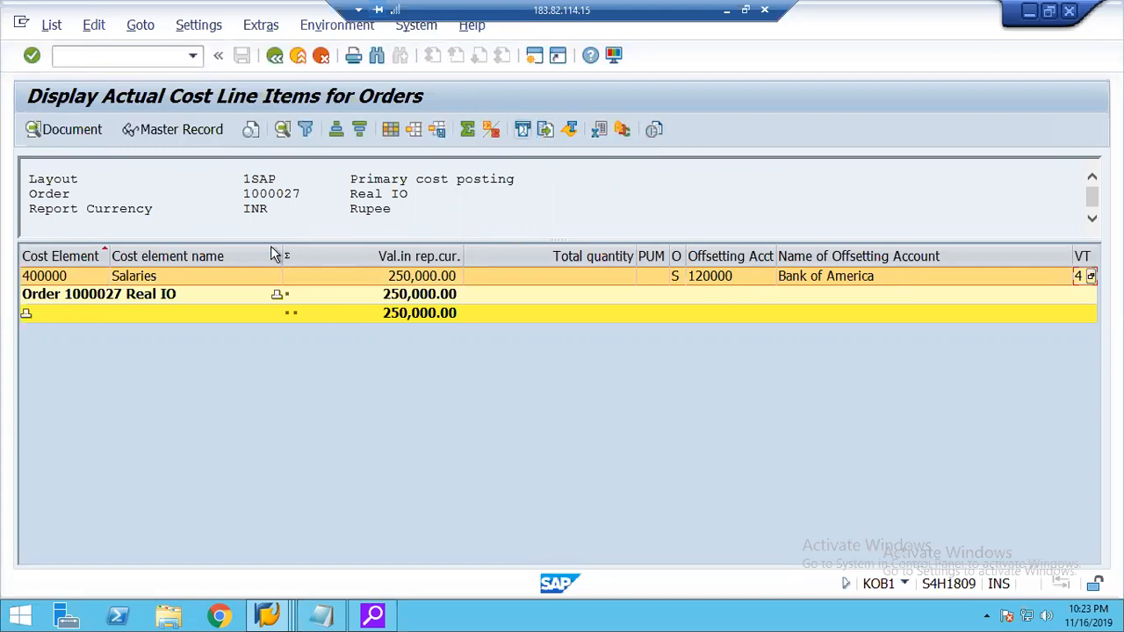
click(422, 280)
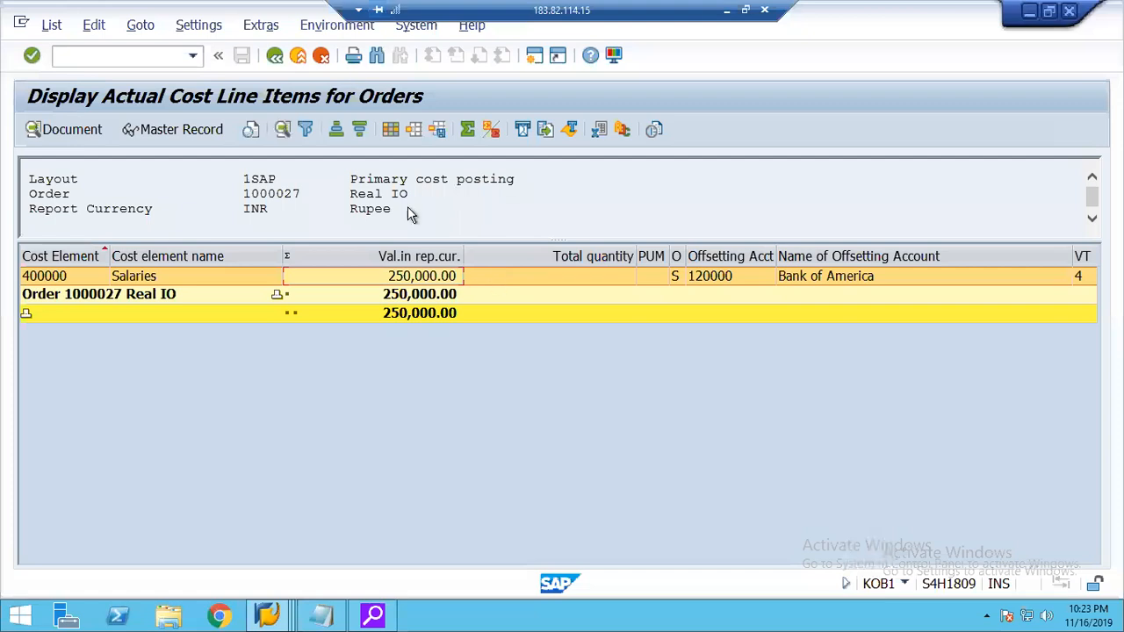
Leave the KOB1 report and start G/L account posting with transaction F-02.
click(297, 56)
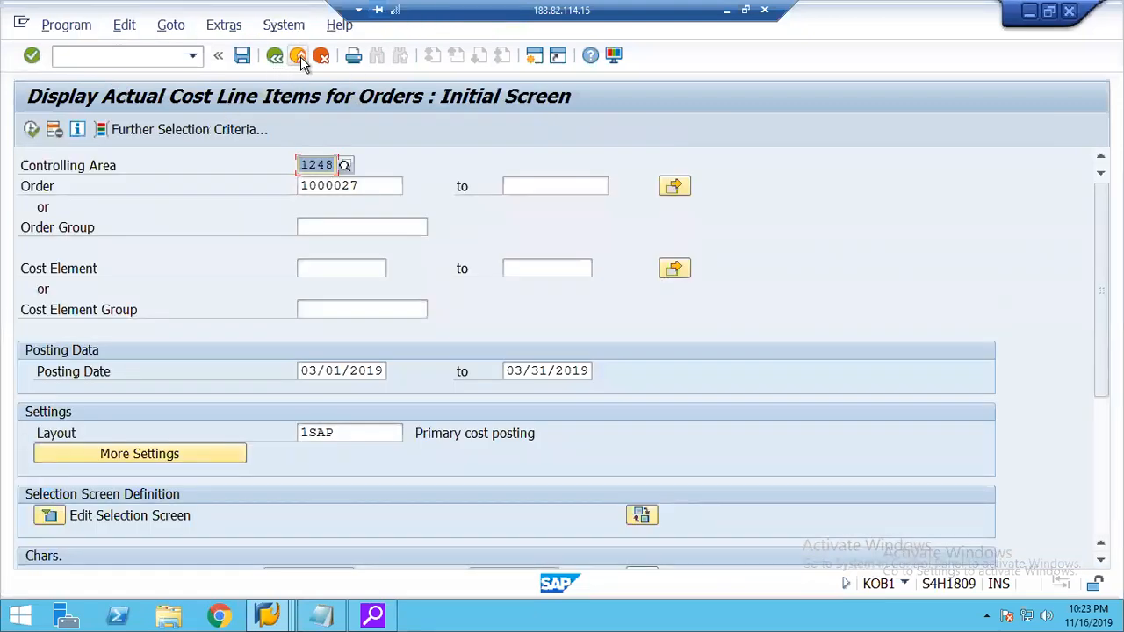
click(299, 56)
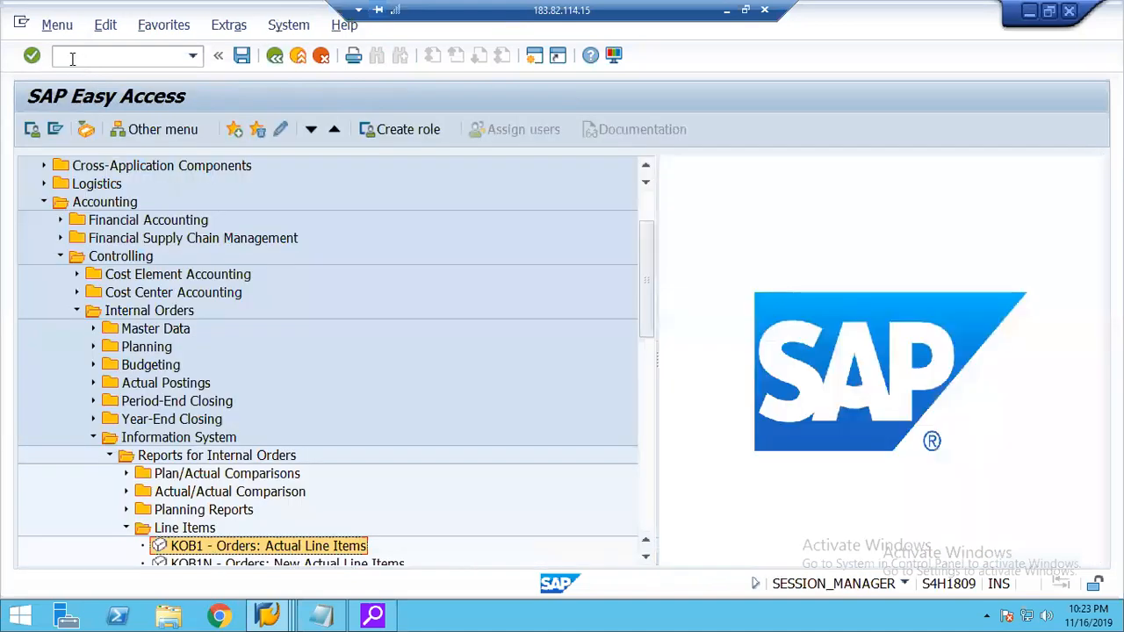
text(f-02)
key(Return)
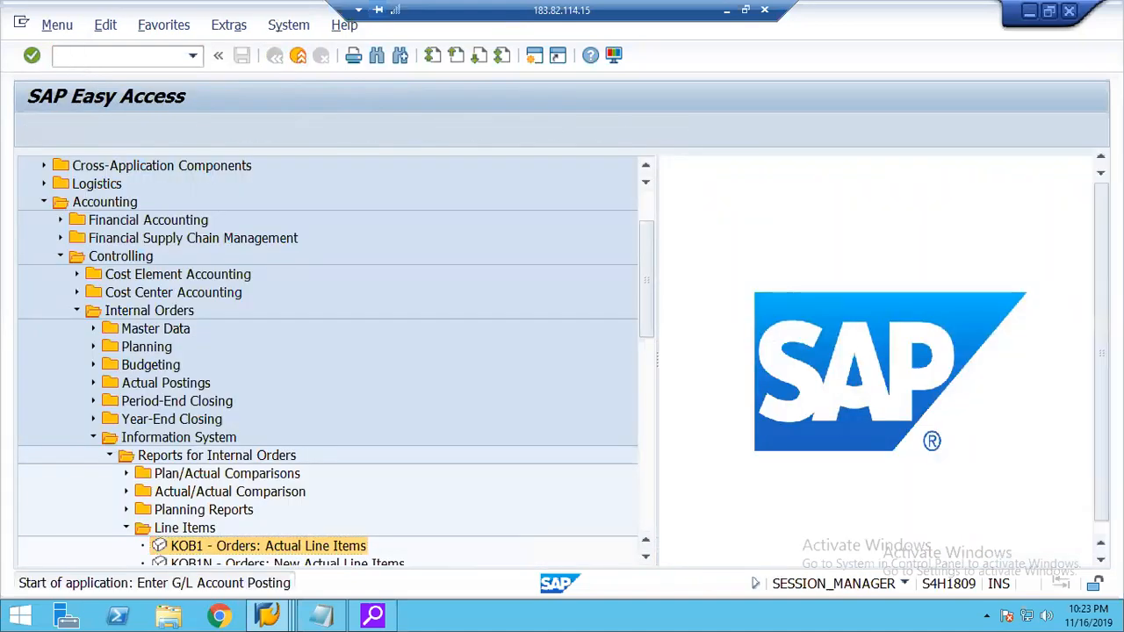
Enter the posting header with document date 03162019 and a first line item with posting key 40 for the Salaries account.
key(space)
key(Down)
key(Return)
key(Tab)
key(Tab)
key(Tab)
key(Tab)
key(Tab)
key(Tab)
key(Tab)
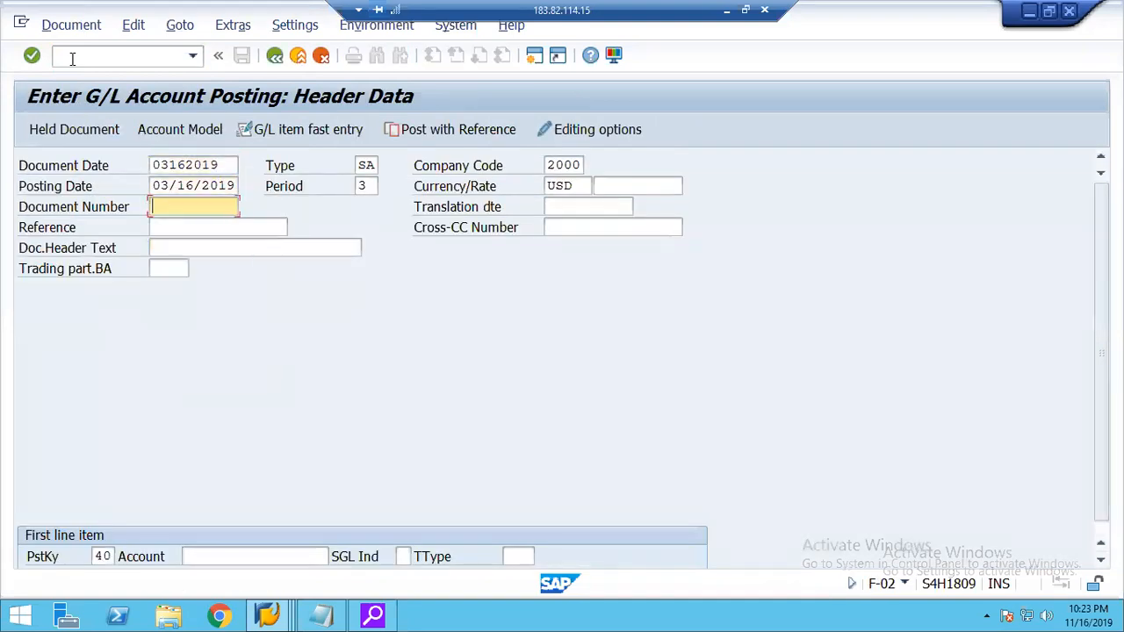
key(space)
key(Down)
key(Return)
key(Return)
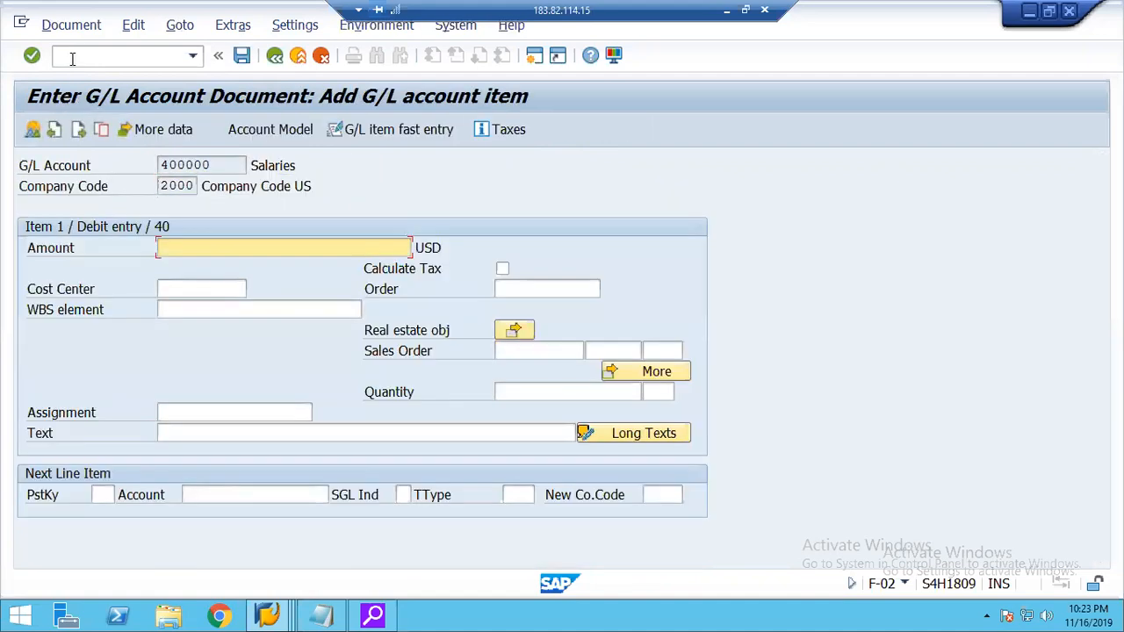
Set the debit item's amount to 10000 USD and assign it to the Real IO internal order.
text(75)
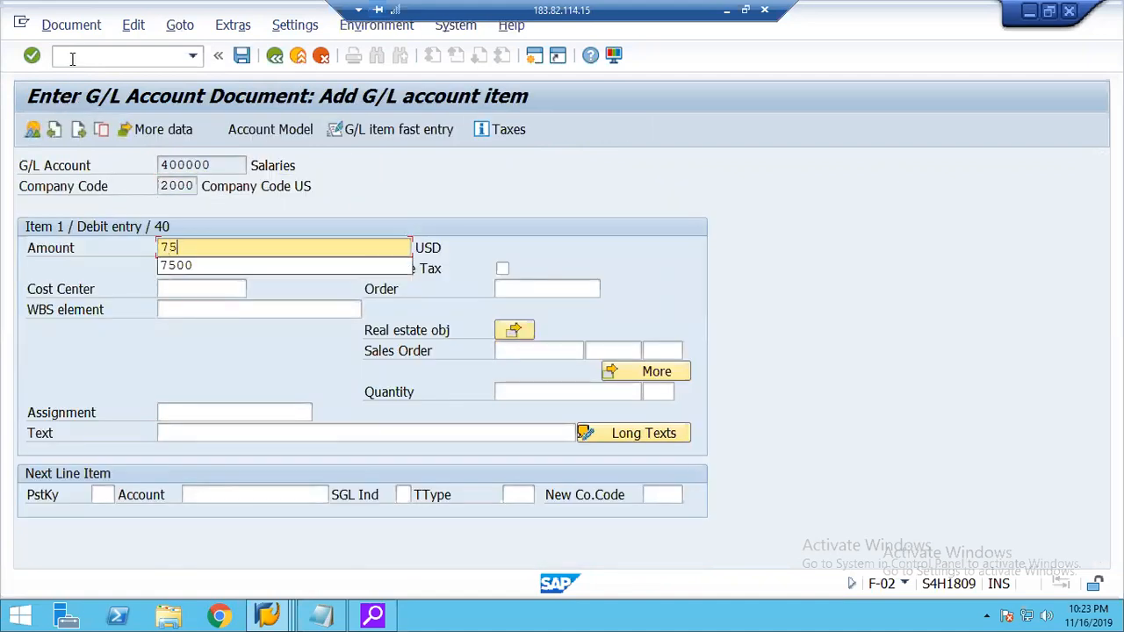
key(BackSpace)
key(BackSpace)
text(10)
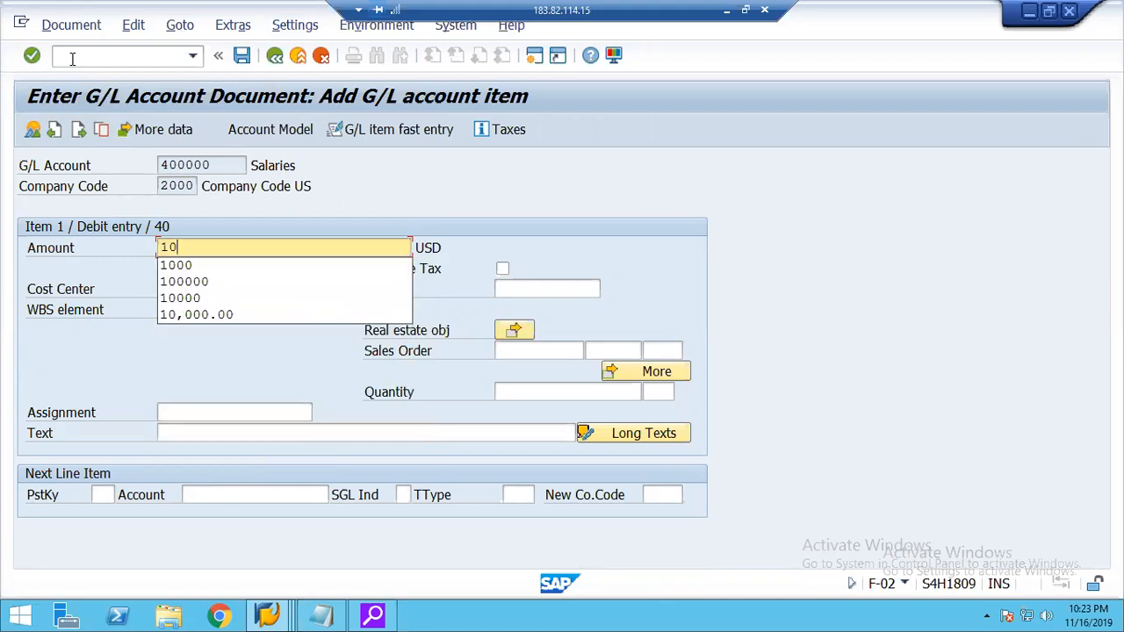
text(000)
key(Tab)
key(Tab)
key(Tab)
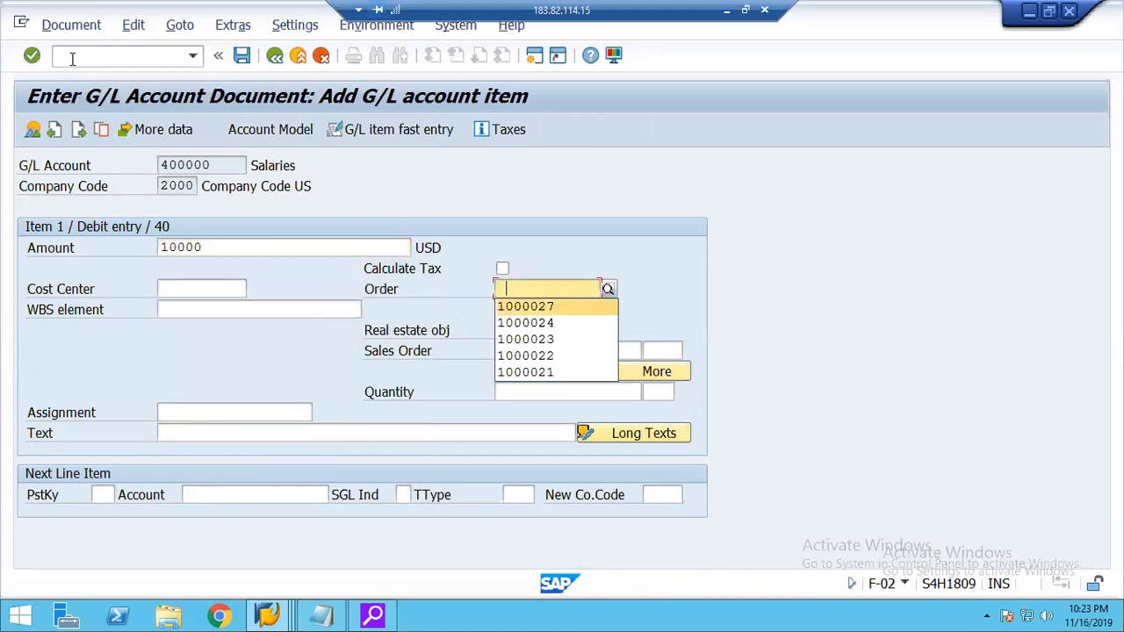
key(Return)
key(Tab)
key(Tab)
key(Tab)
key(Tab)
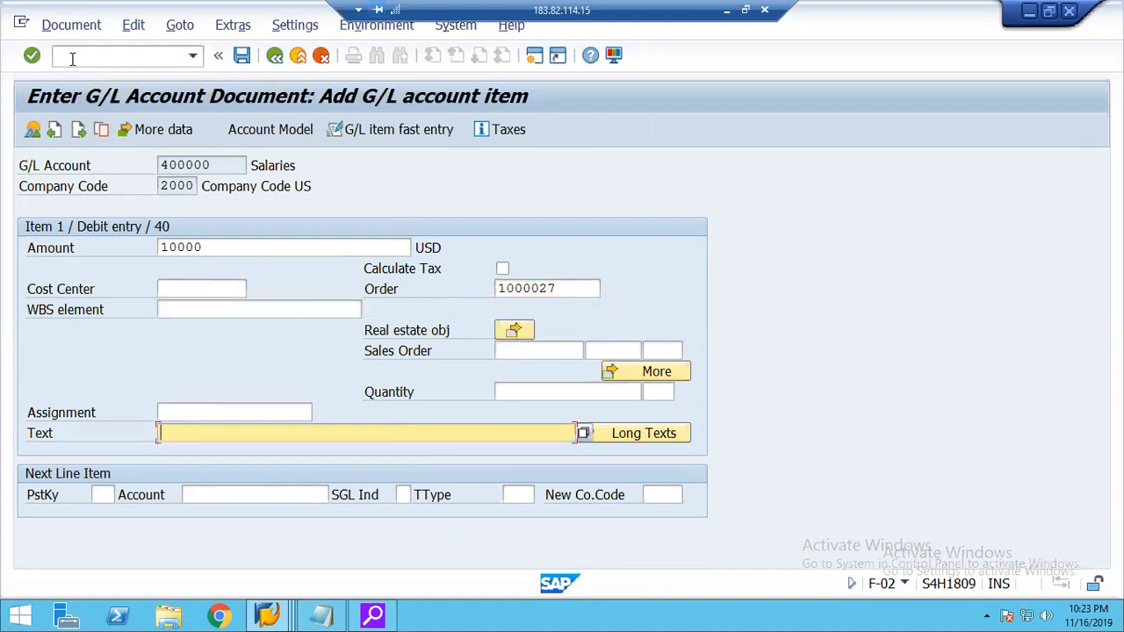
Add a credit line item with posting key 50 for the Bank of America account.
key(Down)
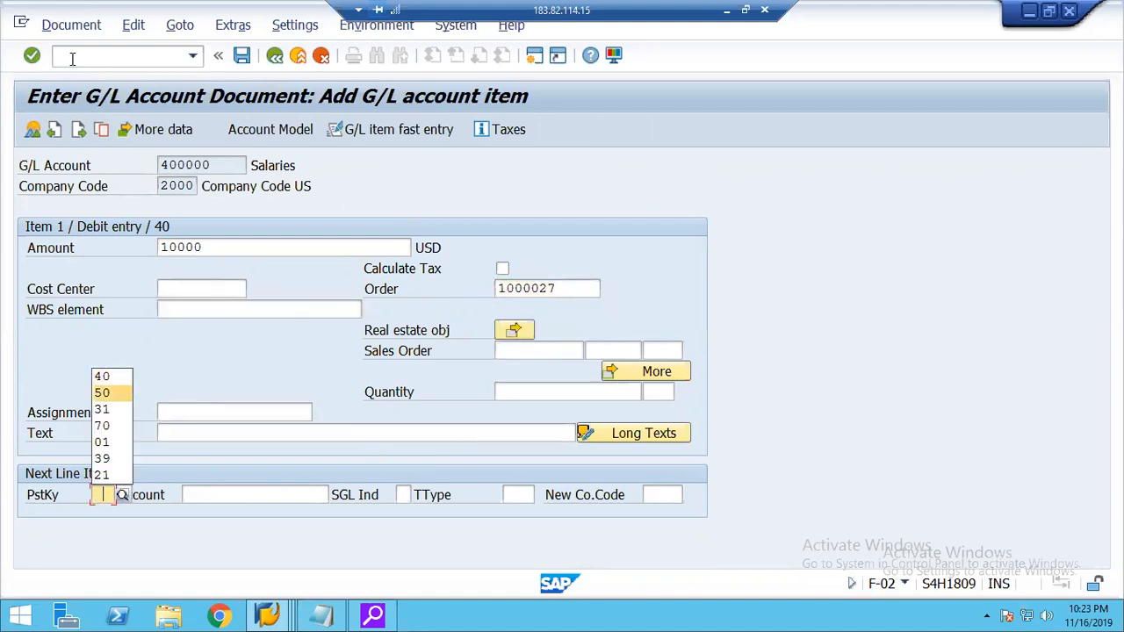
key(Return)
key(Tab)
key(Down)
Set the credit item's amount to 10000 USD with due date 03152019 and post the document.
key(Down)
key(Return)
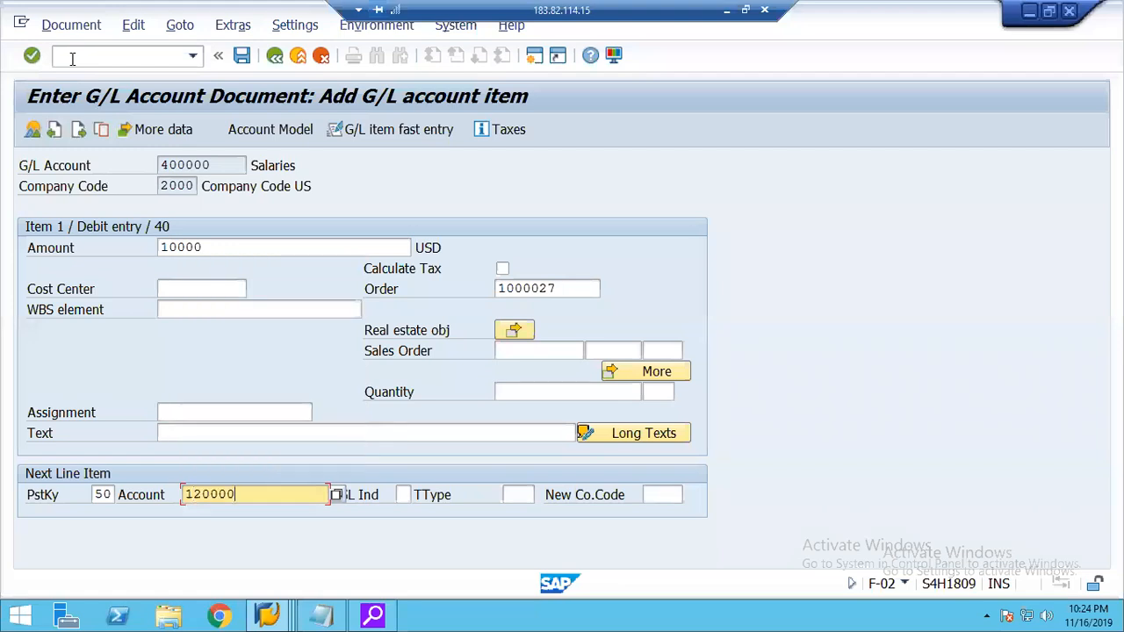
key(Return)
key(Down)
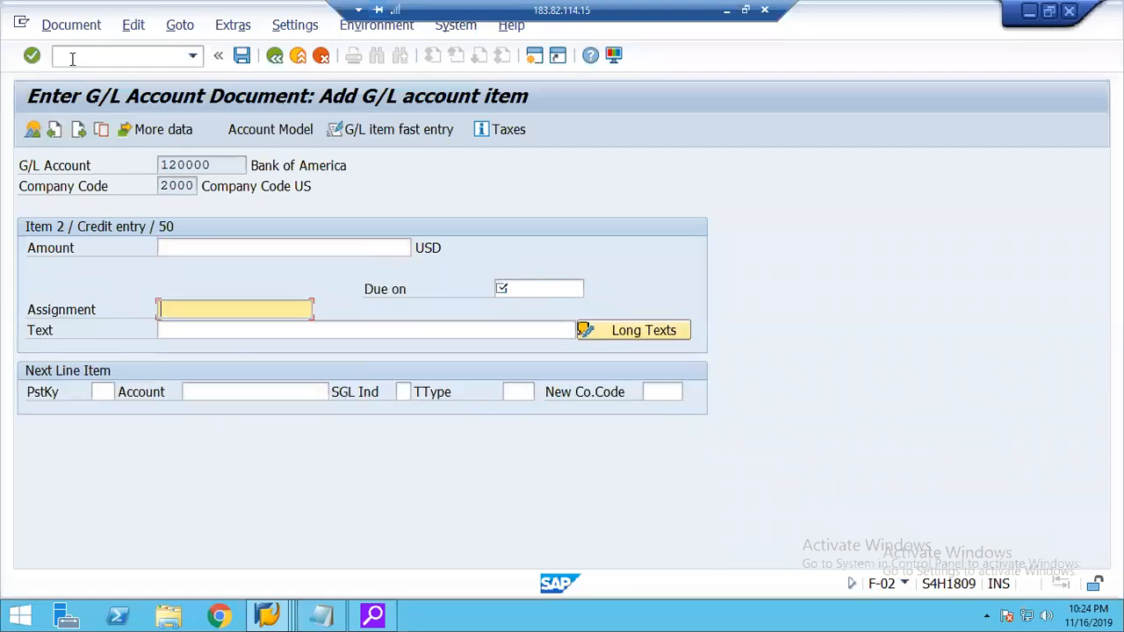
key(Up)
key(Down)
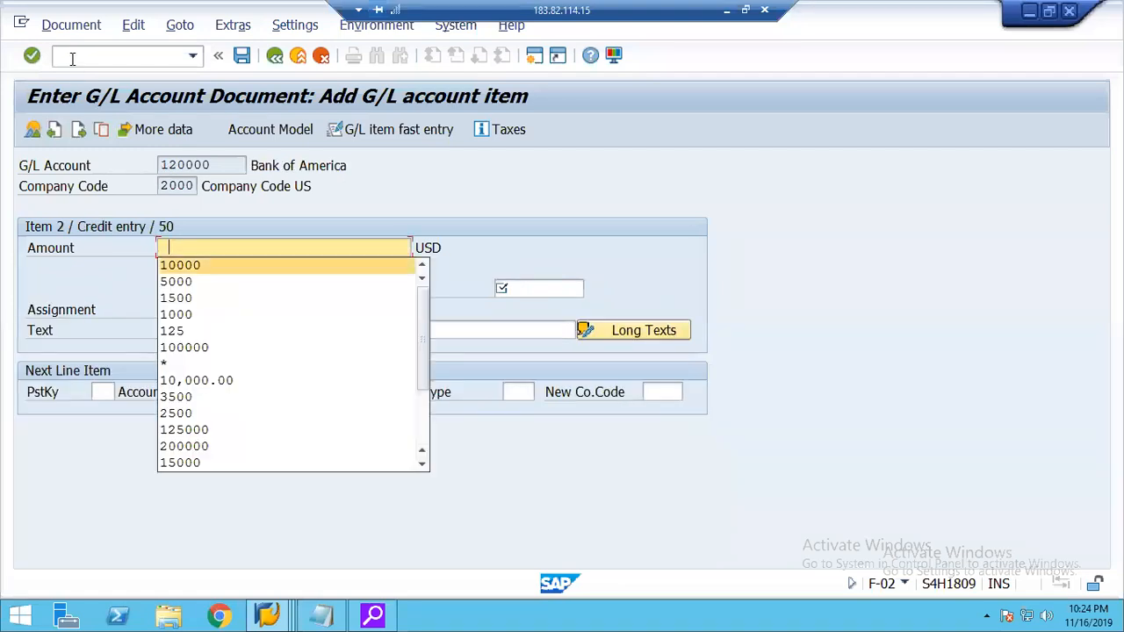
key(Return)
key(Tab)
key(Down)
key(Return)
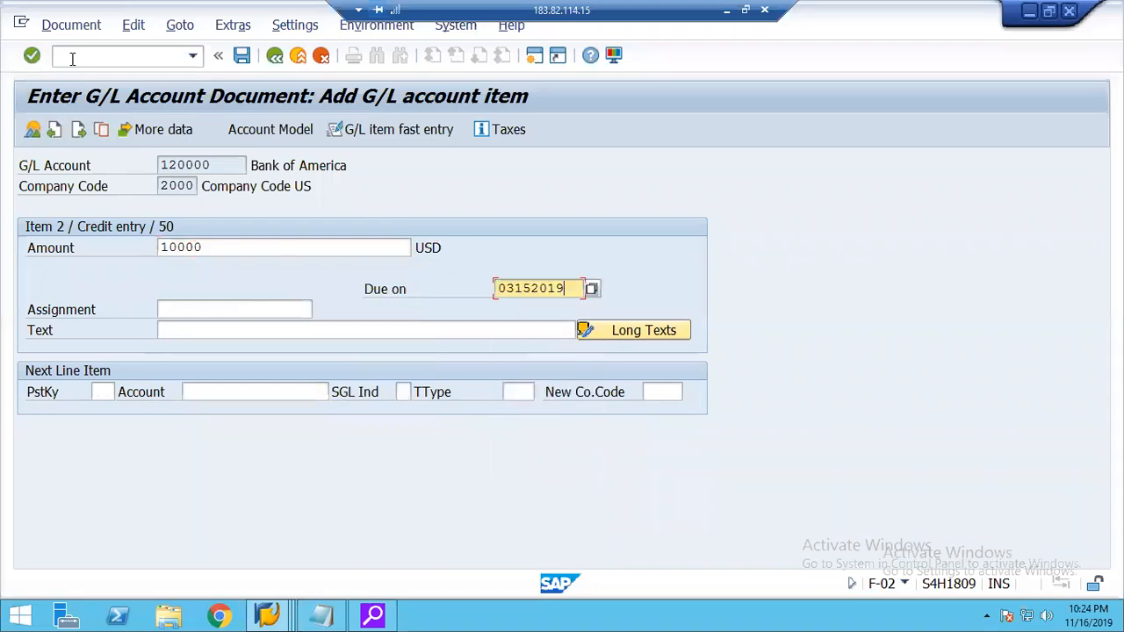
key(Return)
key(Return)
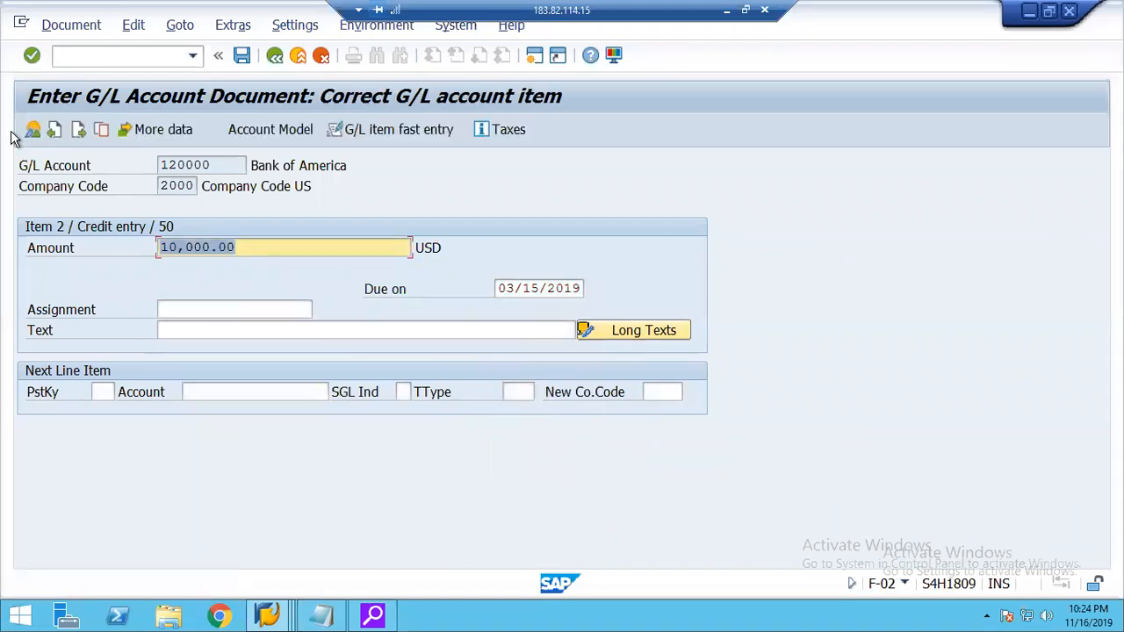
click(247, 57)
click(247, 57)
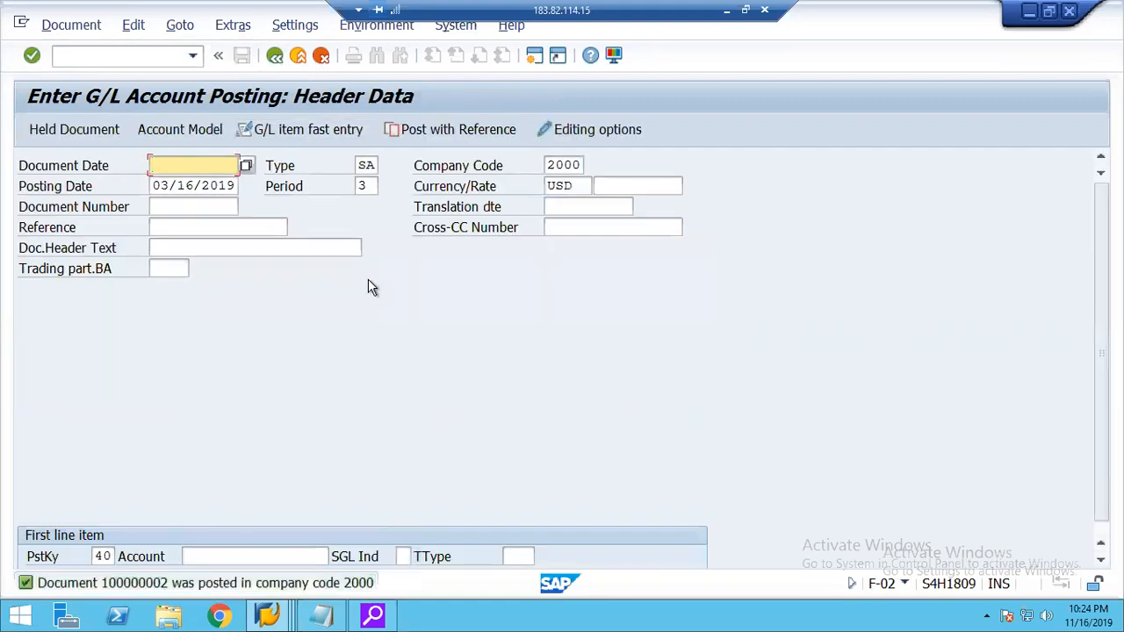
Exit G/L account posting and run the KOB1 actual line item report for the Real IO order.
click(298, 56)
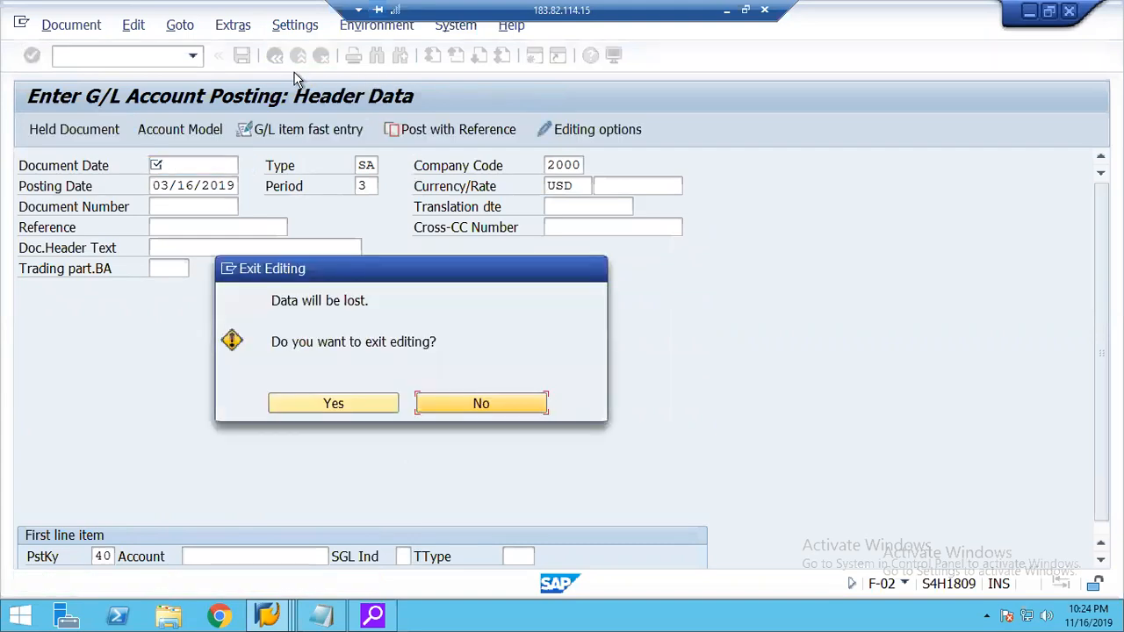
click(322, 410)
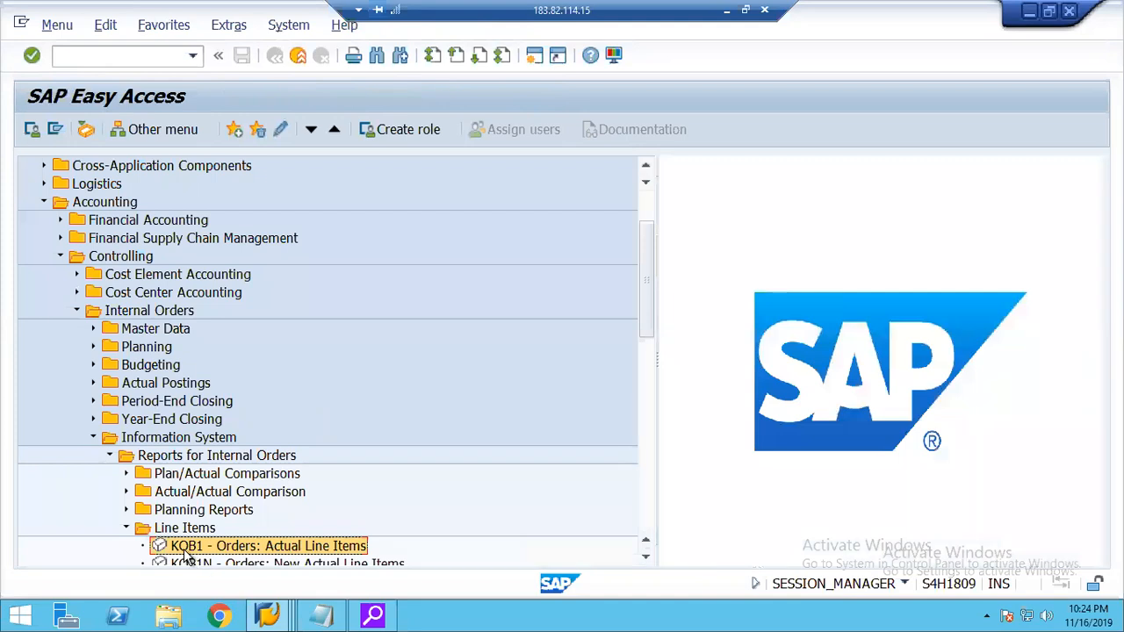
double_click(185, 553)
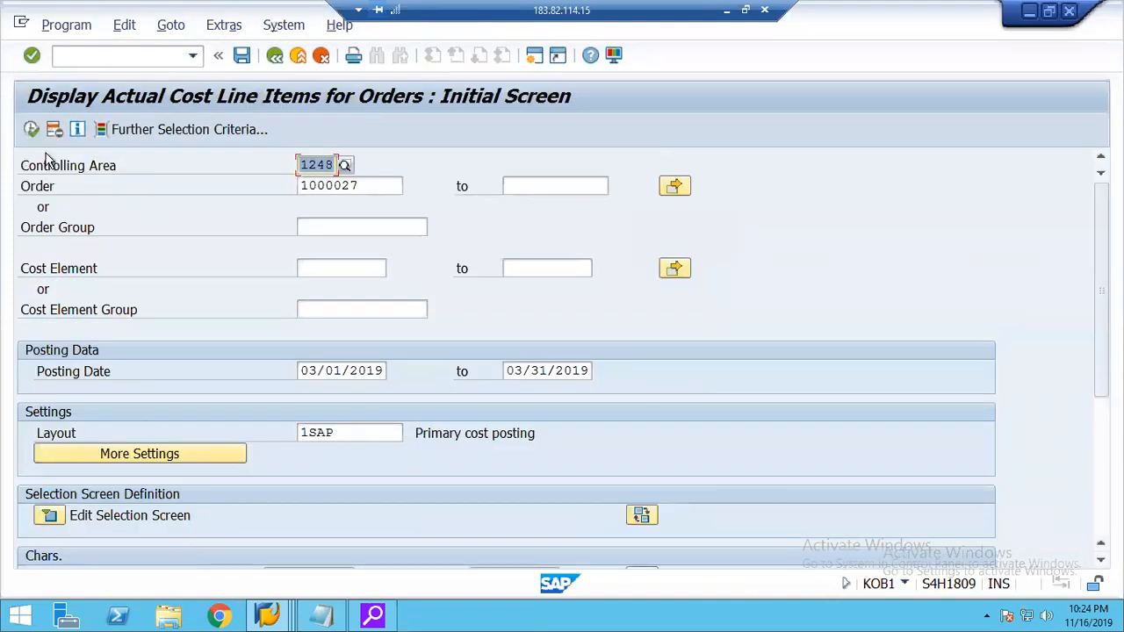
click(32, 130)
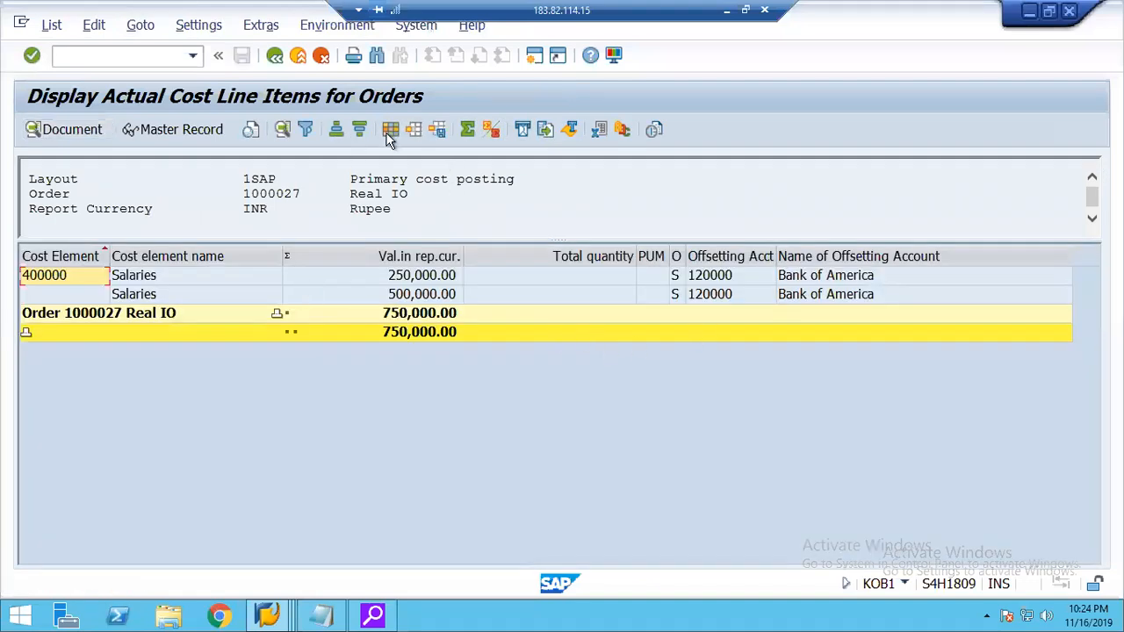
Try to add the Value Type column to the order report layout at the Total quantity column.
click(390, 130)
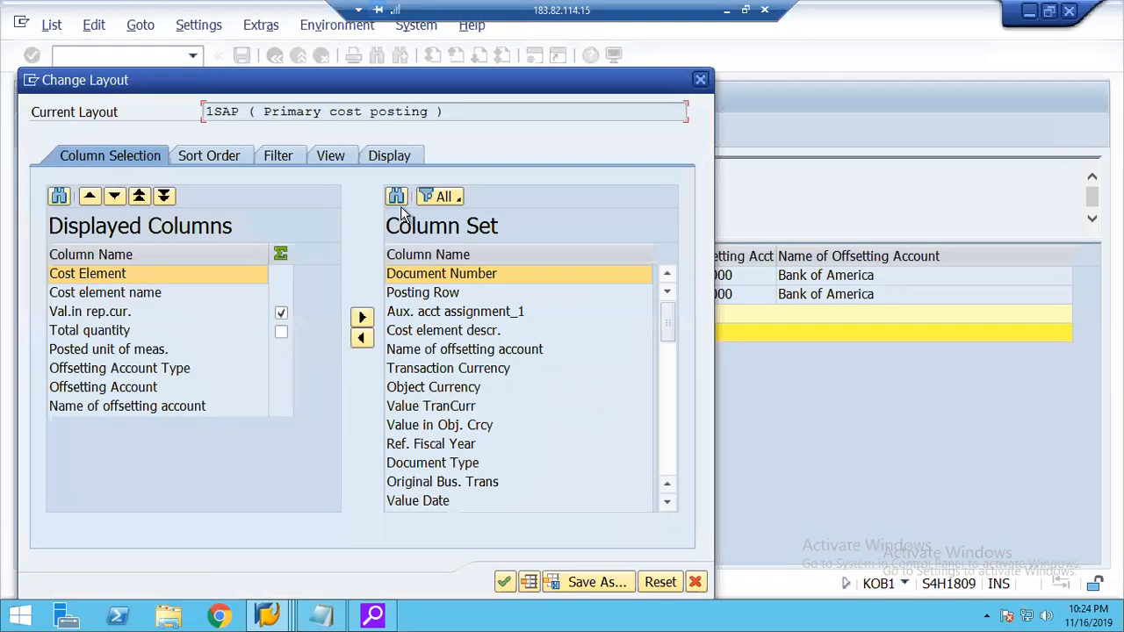
click(396, 196)
text(val)
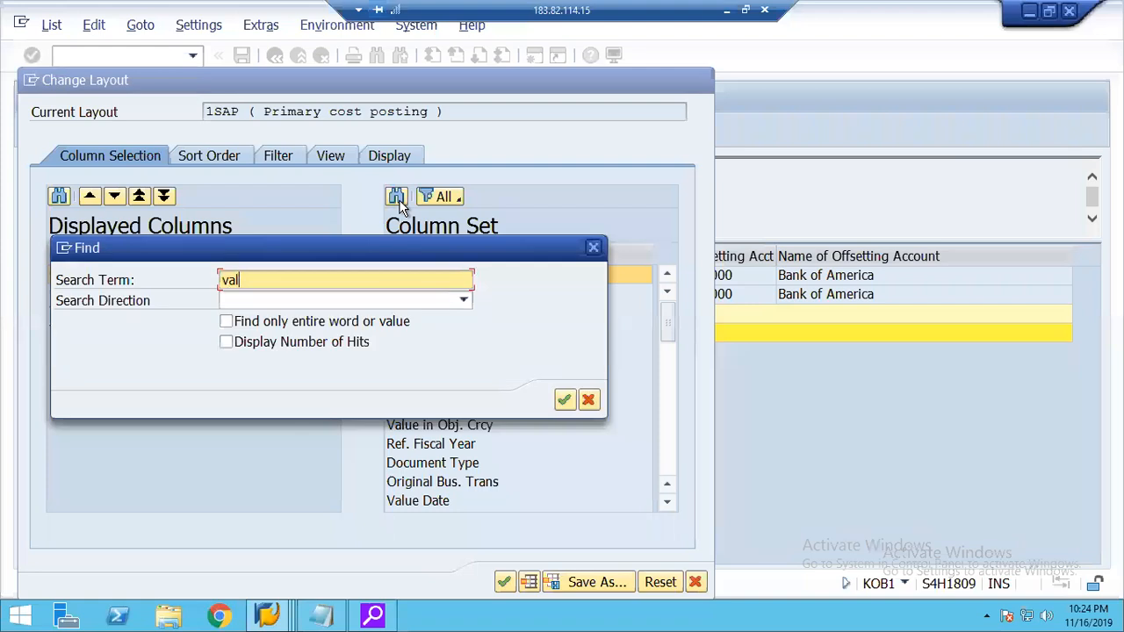
text(ue type)
key(Return)
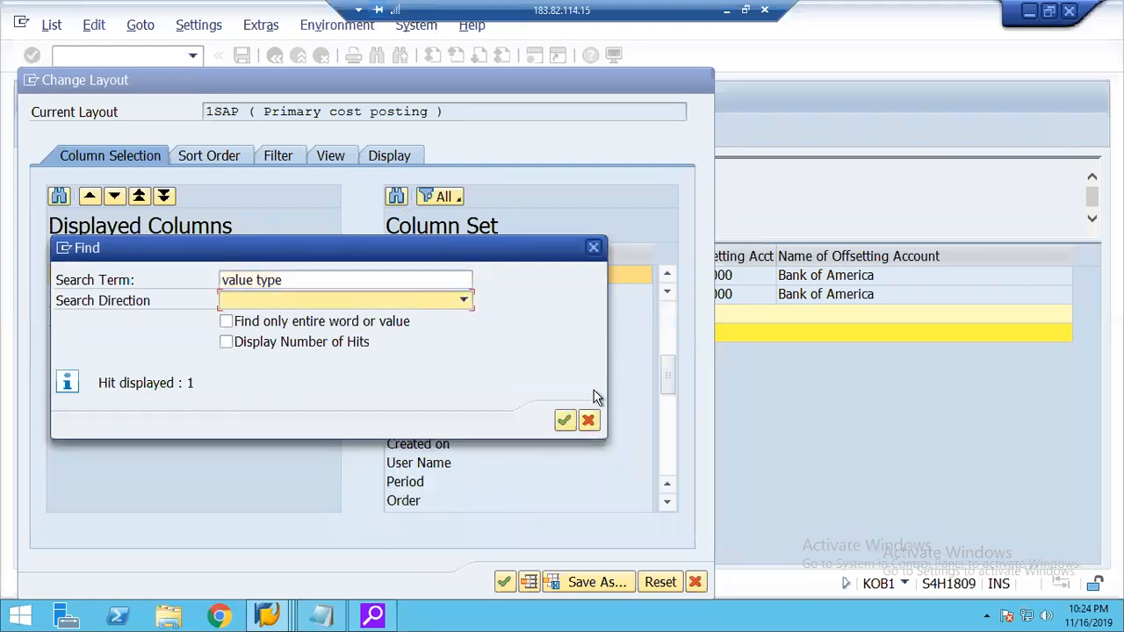
click(588, 420)
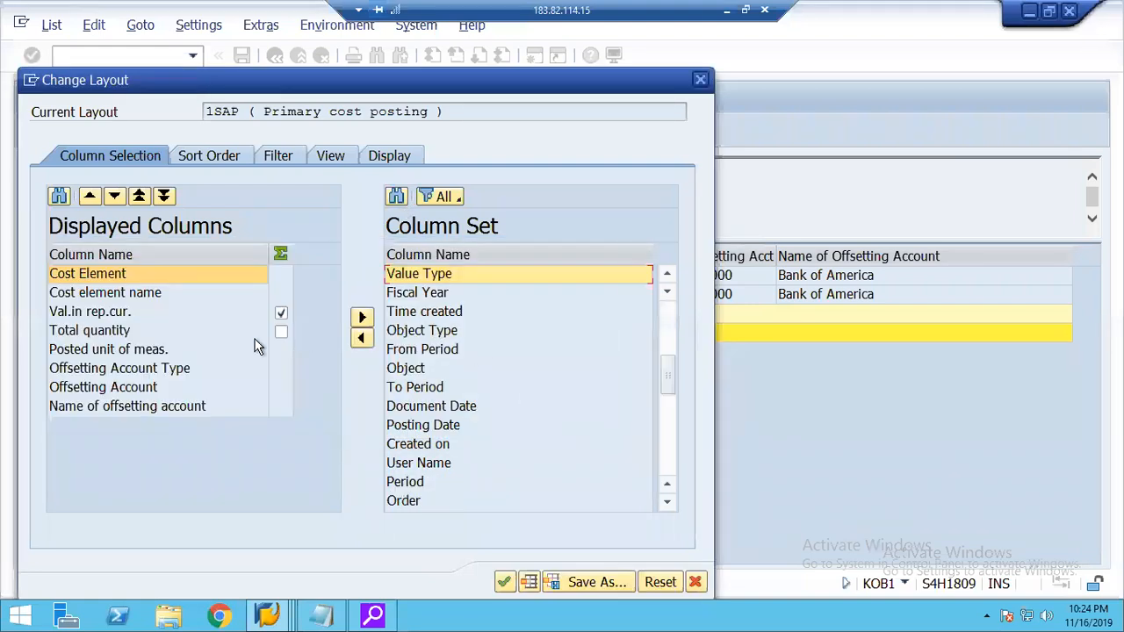
click(127, 337)
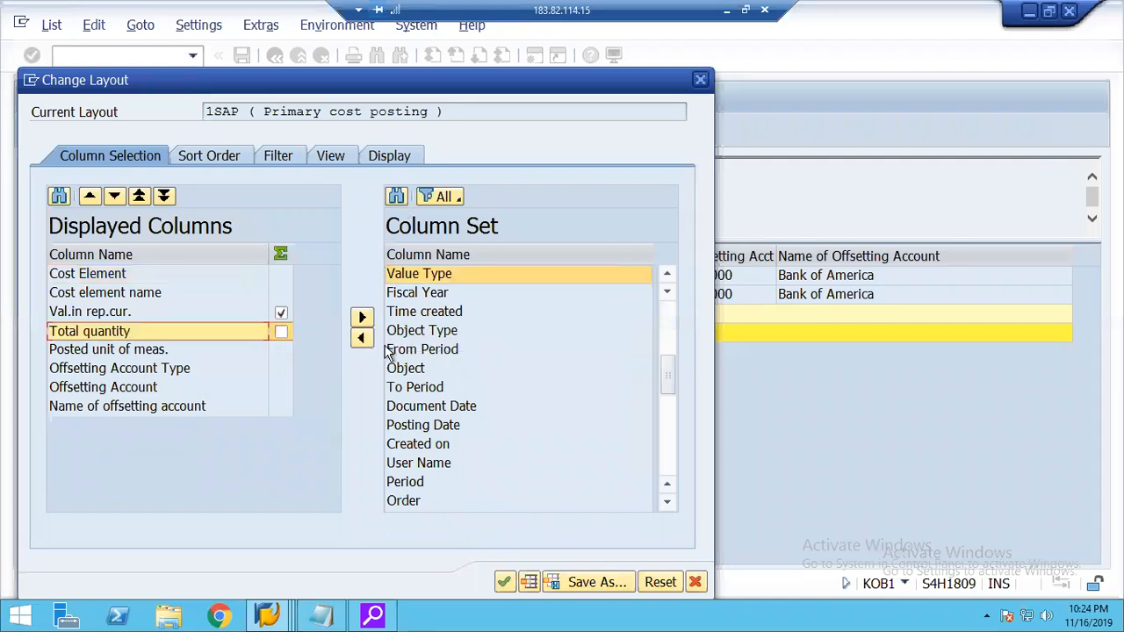
click(505, 583)
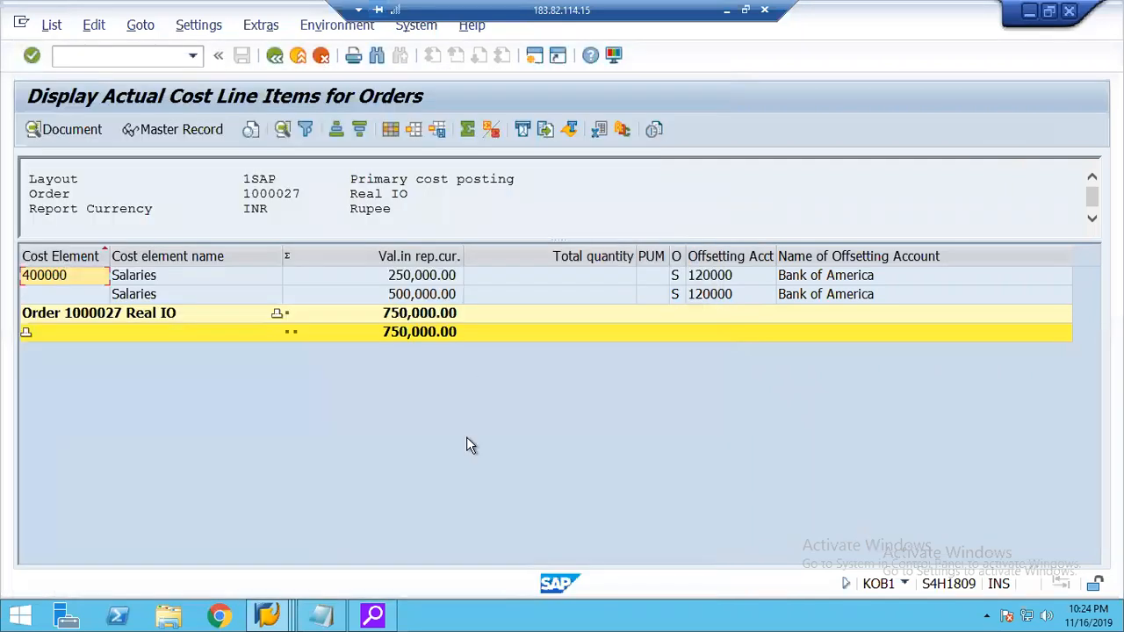
Find Value Type in the column set and insert it before Total quantity in the order report layout.
click(390, 129)
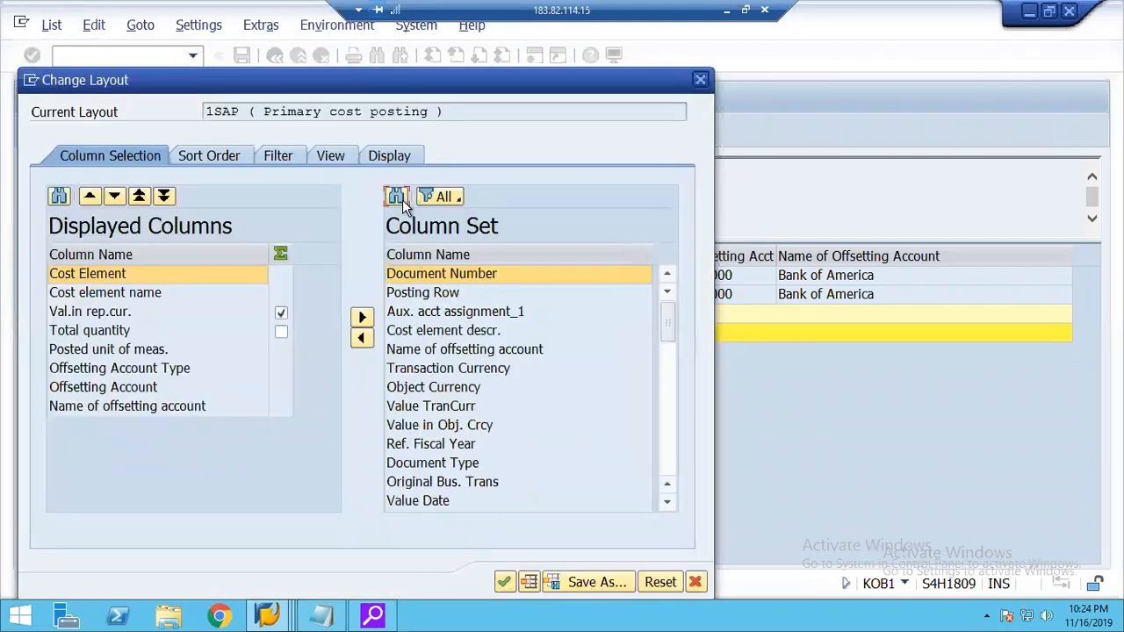
click(401, 199)
text(value type)
key(Return)
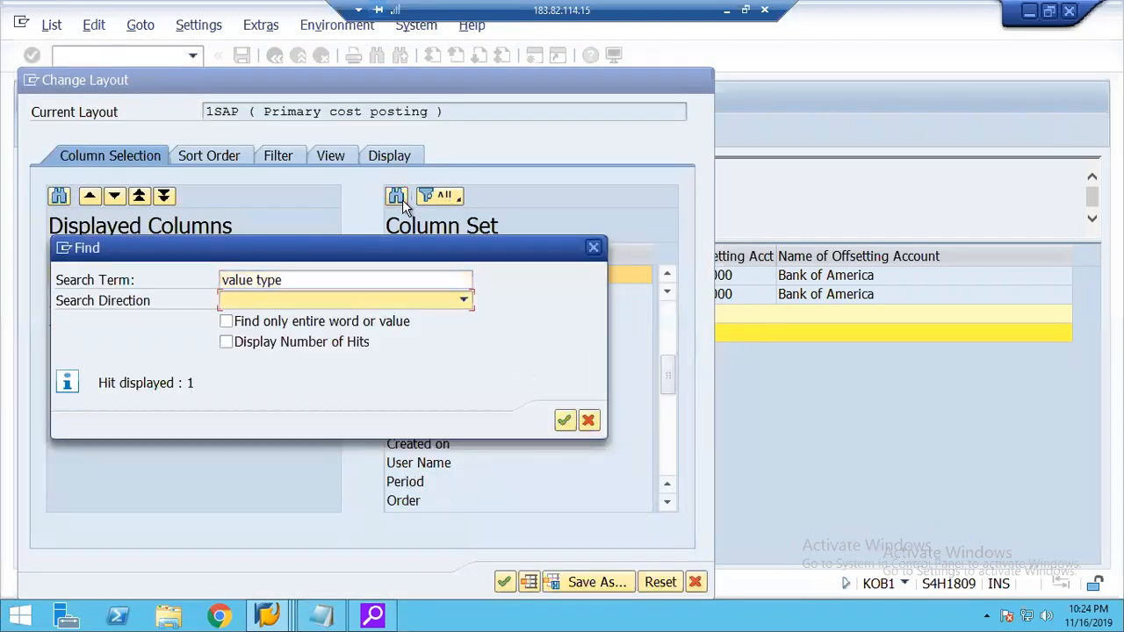
click(588, 419)
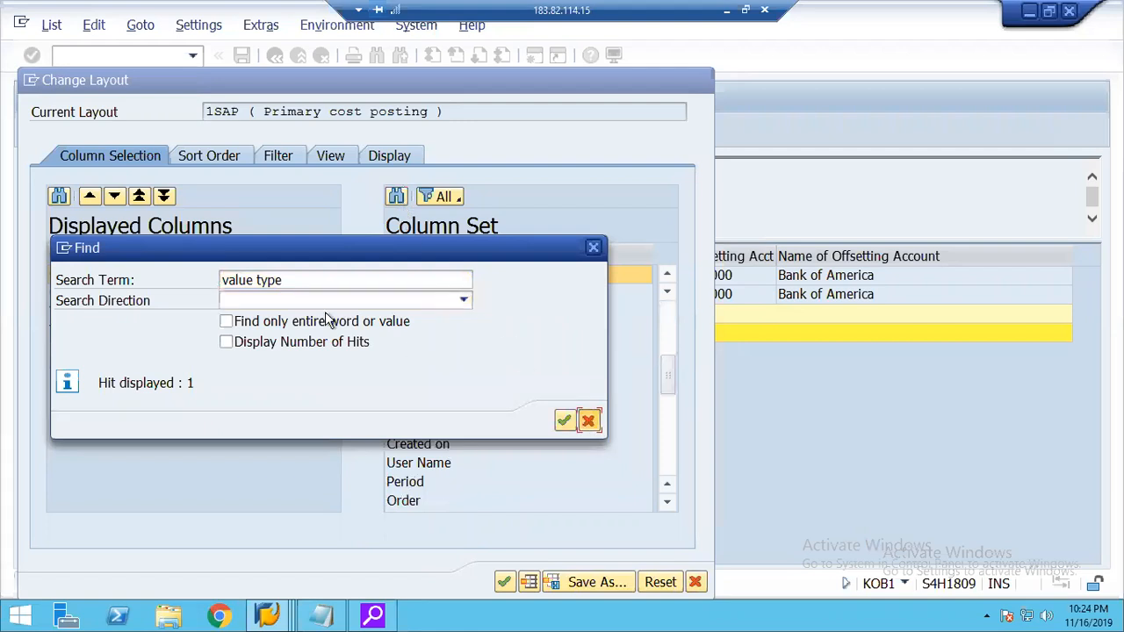
click(102, 331)
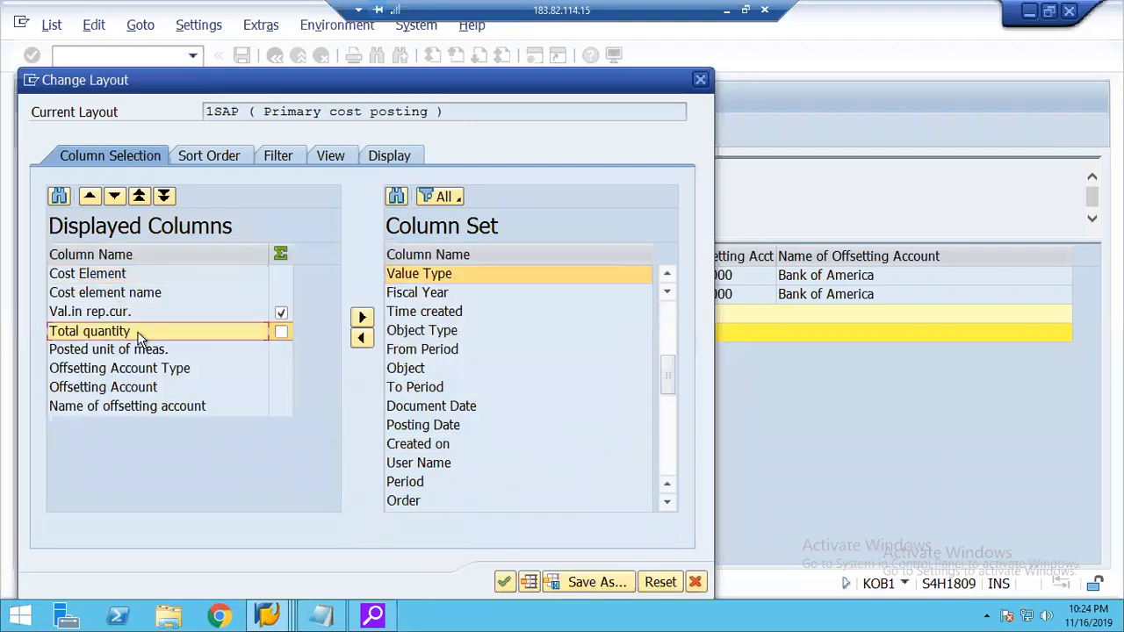
click(362, 339)
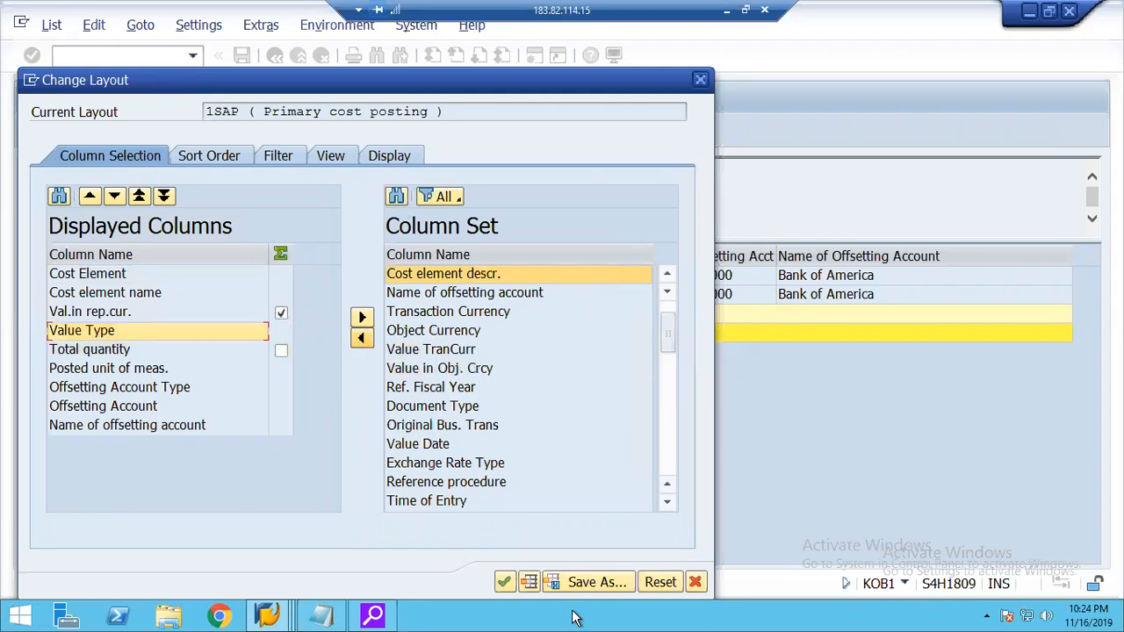
click(506, 582)
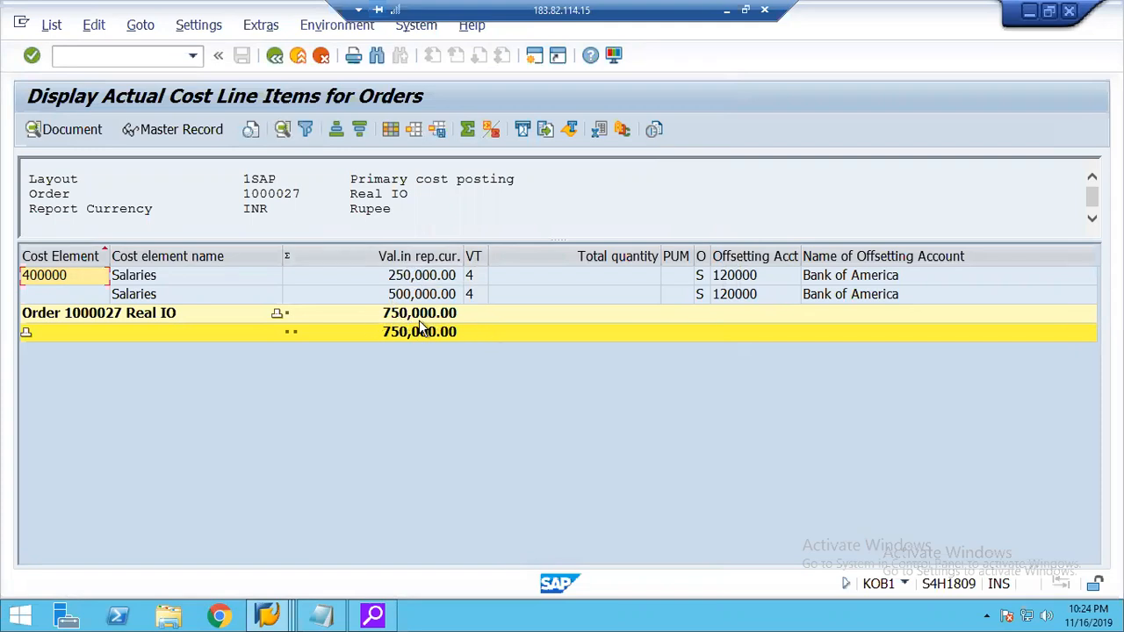
Exit the order line item list and return to the SAP Easy Access menu.
click(274, 56)
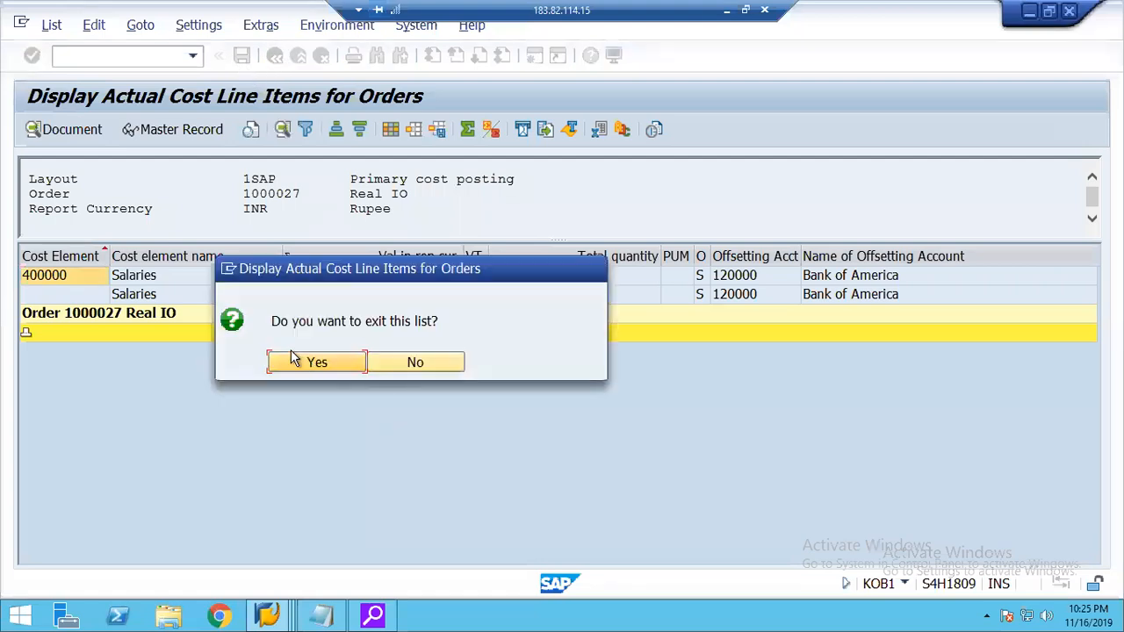
click(294, 361)
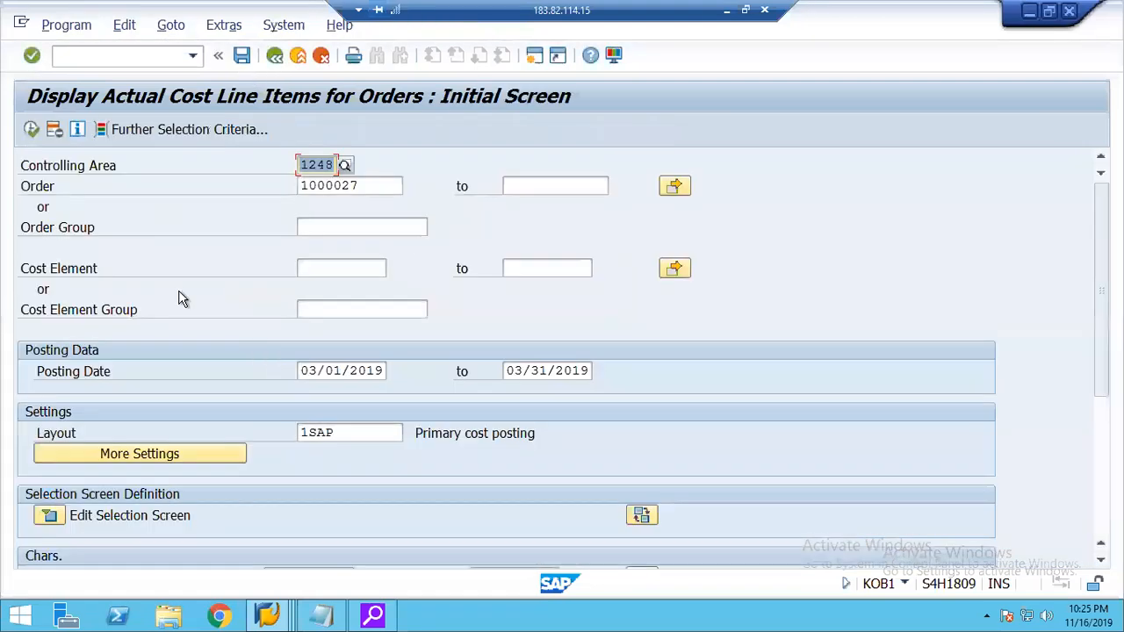
click(275, 57)
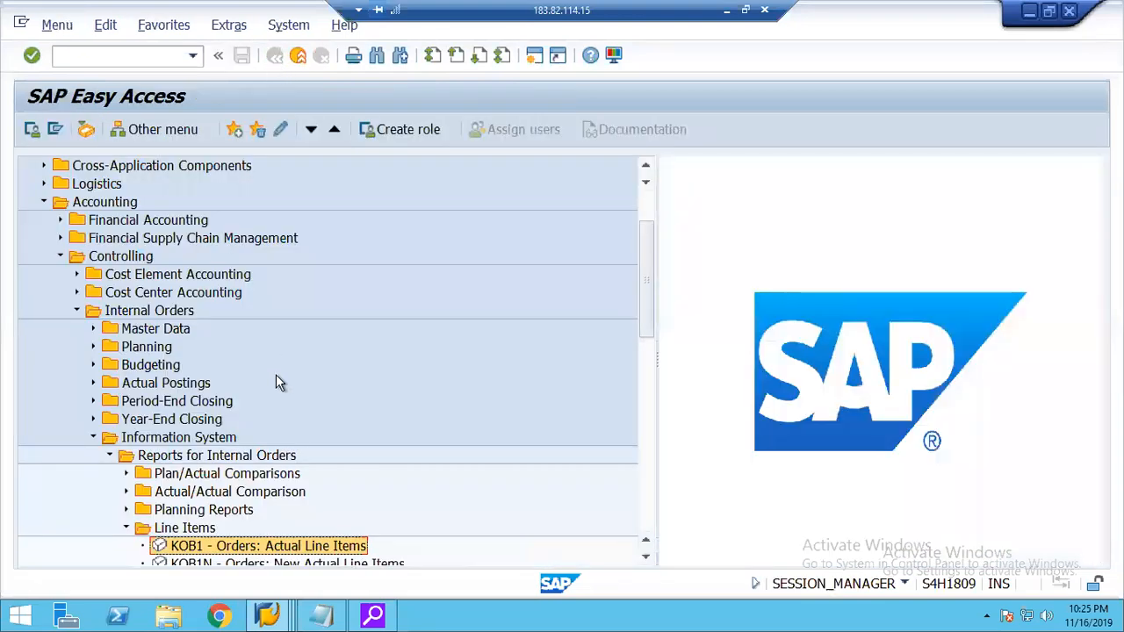
Collapse the Line Items and Reports for Internal Orders folders under the Internal Orders information system.
key(Left)
key(Left)
key(Left)
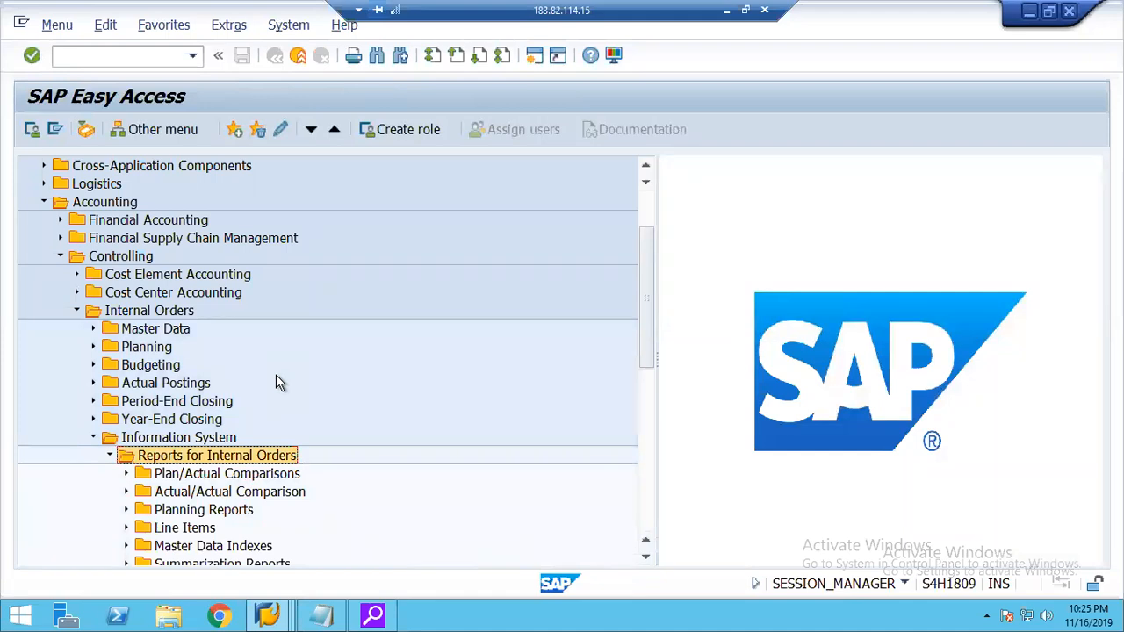
key(Left)
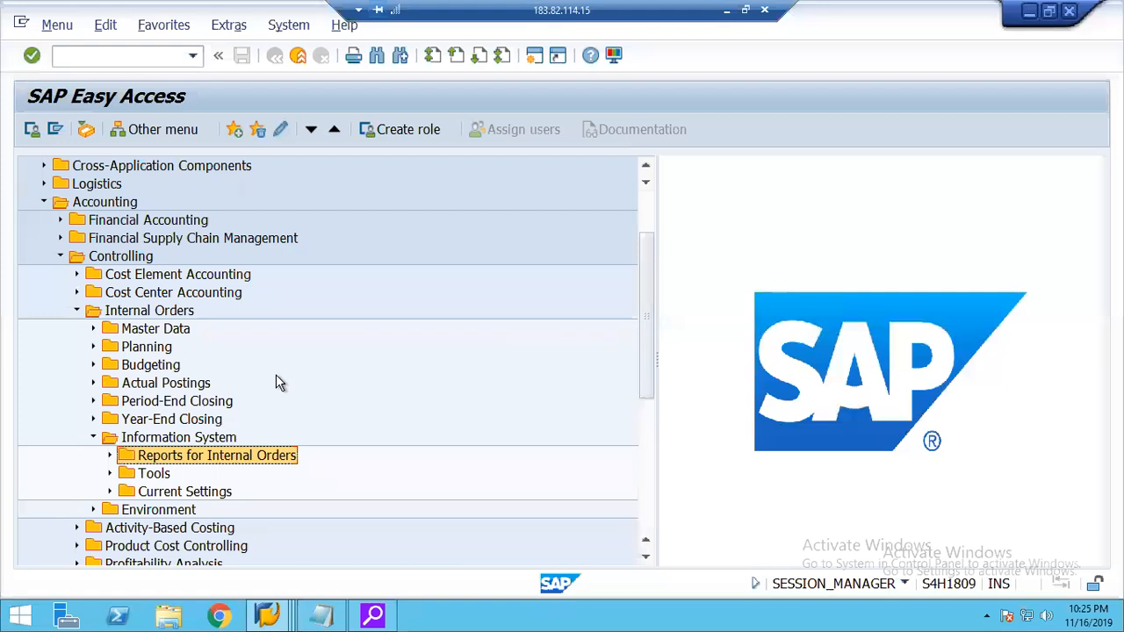
key(Left)
key(Left)
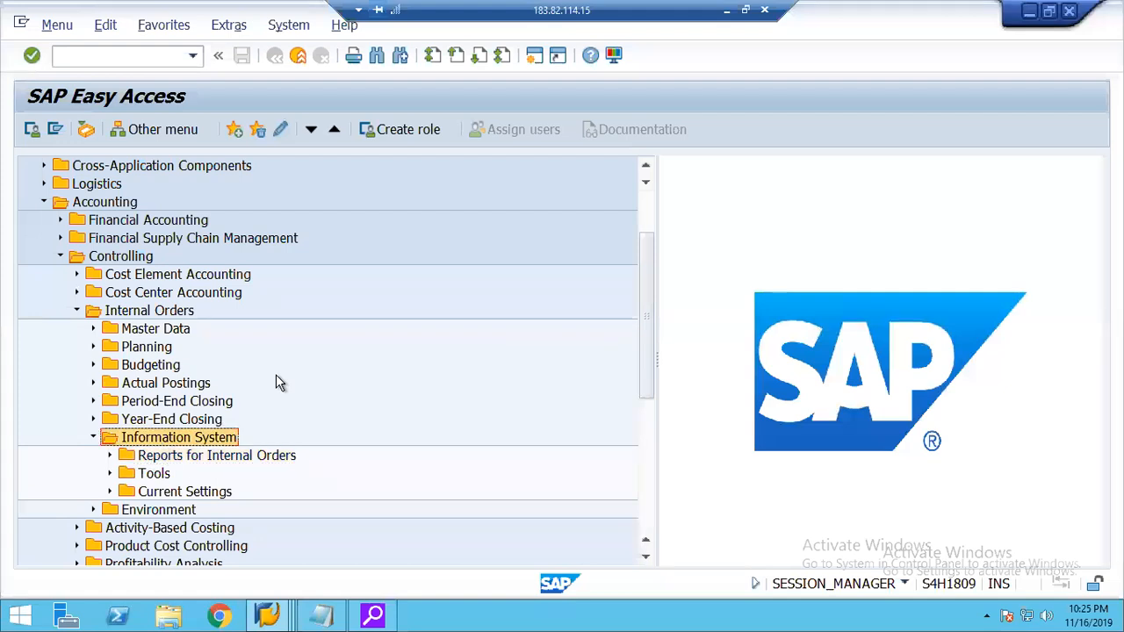
Collapse the Information System folder and expand Period-End Closing and its Single Functions folder under Internal Orders.
key(Up)
key(Up)
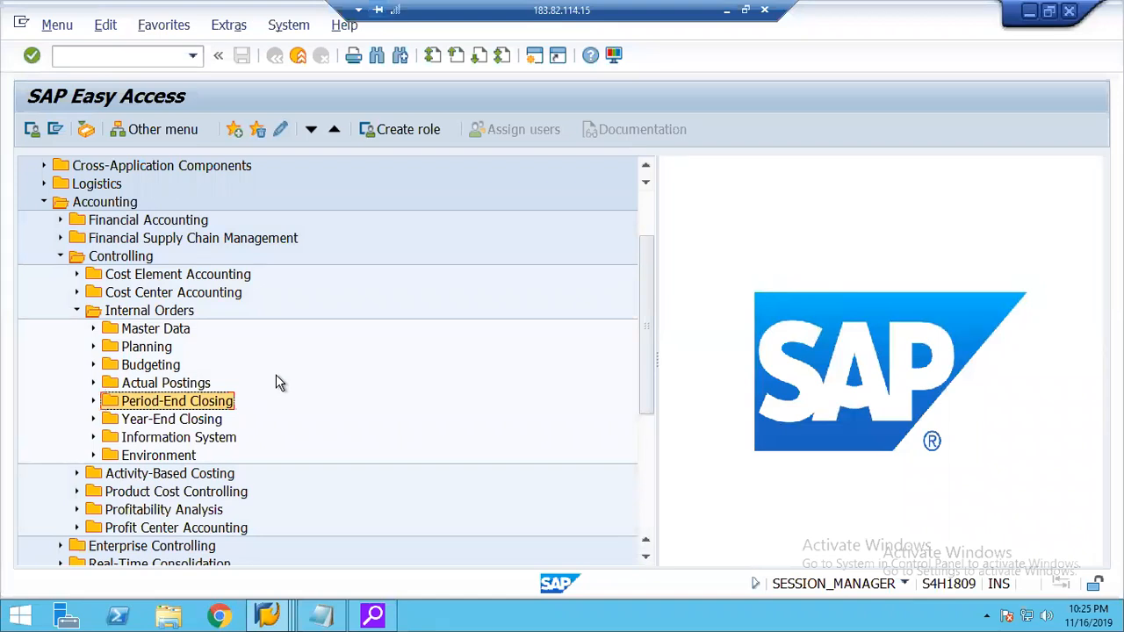
key(Right)
key(Down)
Expand the Settlement folder under Single Functions to reach the KO88 individual processing transaction.
key(Down)
key(Right)
key(Down)
key(Down)
key(Down)
key(Down)
key(Down)
key(Down)
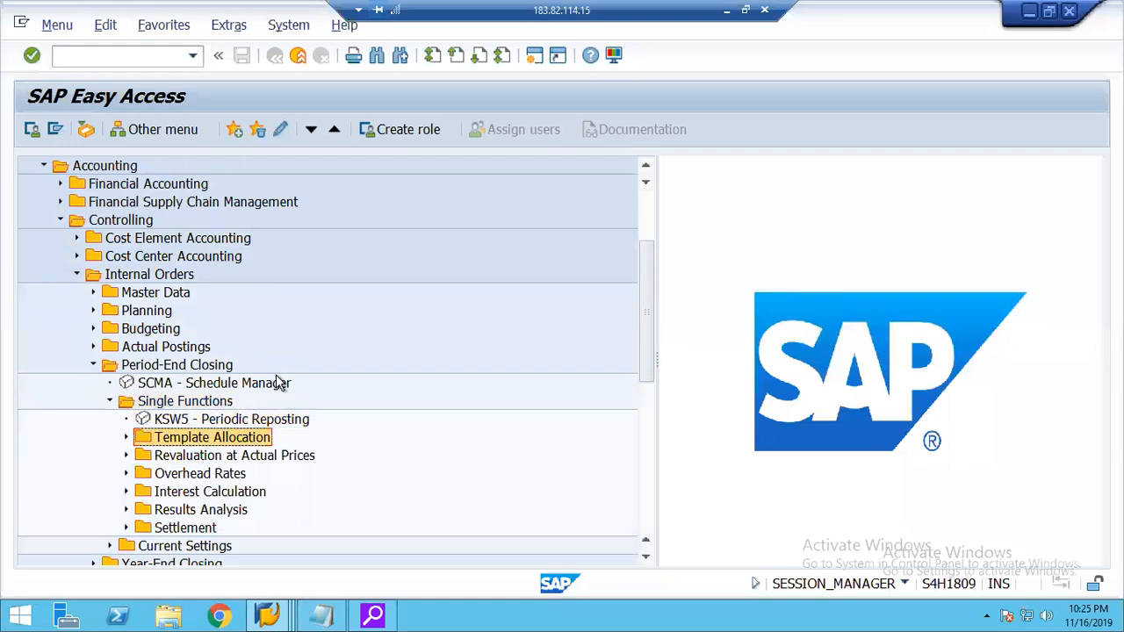
key(Down)
key(Right)
key(Down)
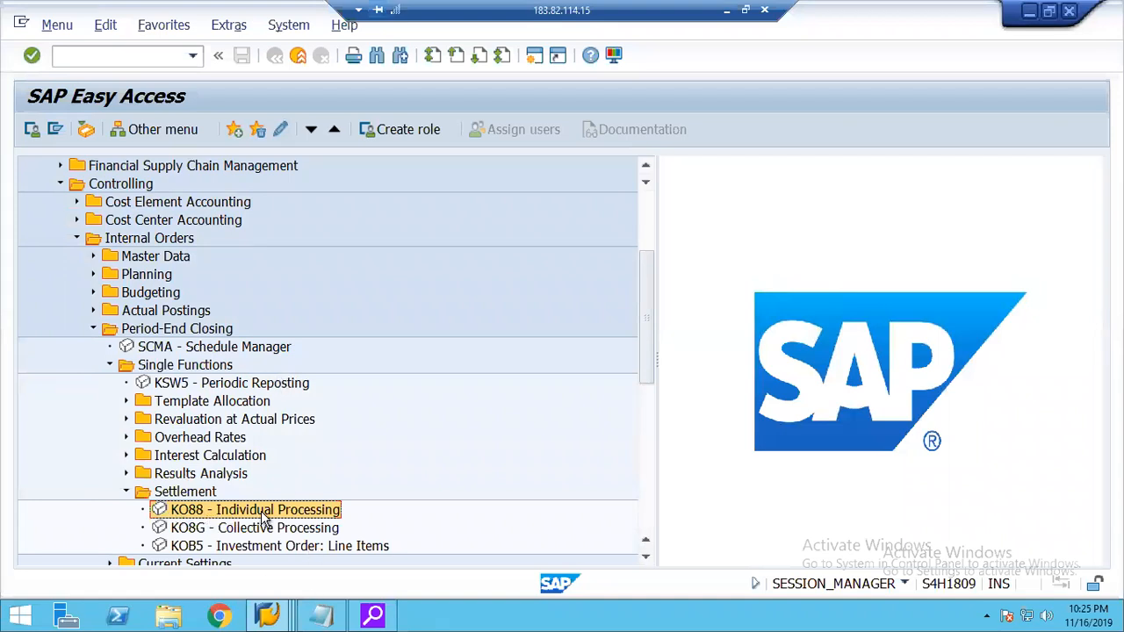
Compare the KO88 and KO8G settlement transactions and review the menu path from Accounting through Internal Orders to Single Functions.
click(200, 530)
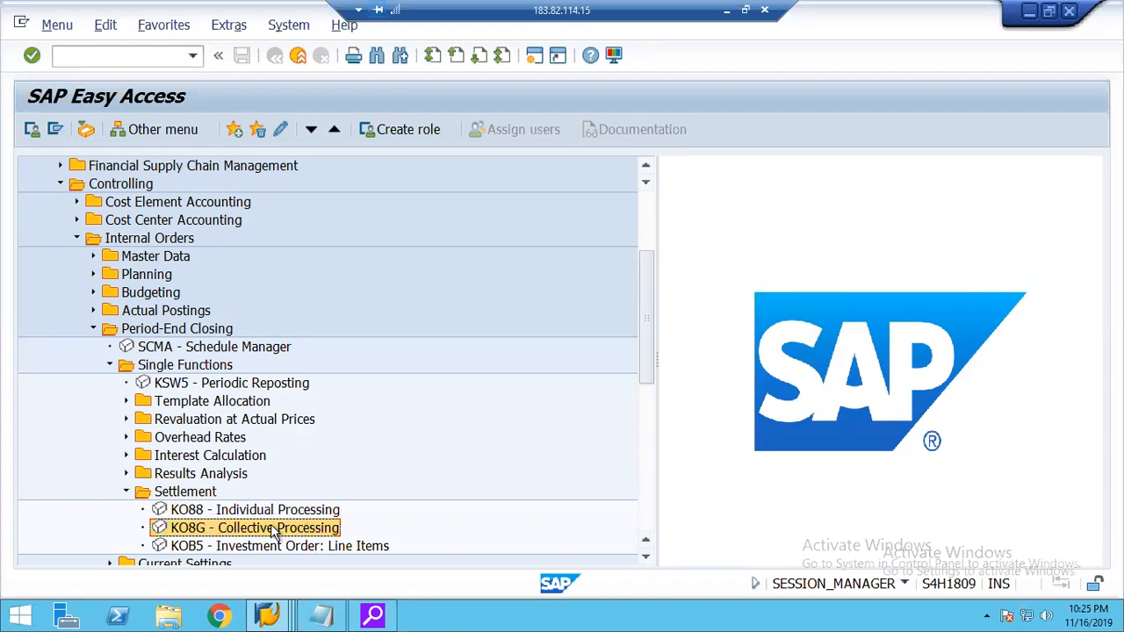
click(258, 512)
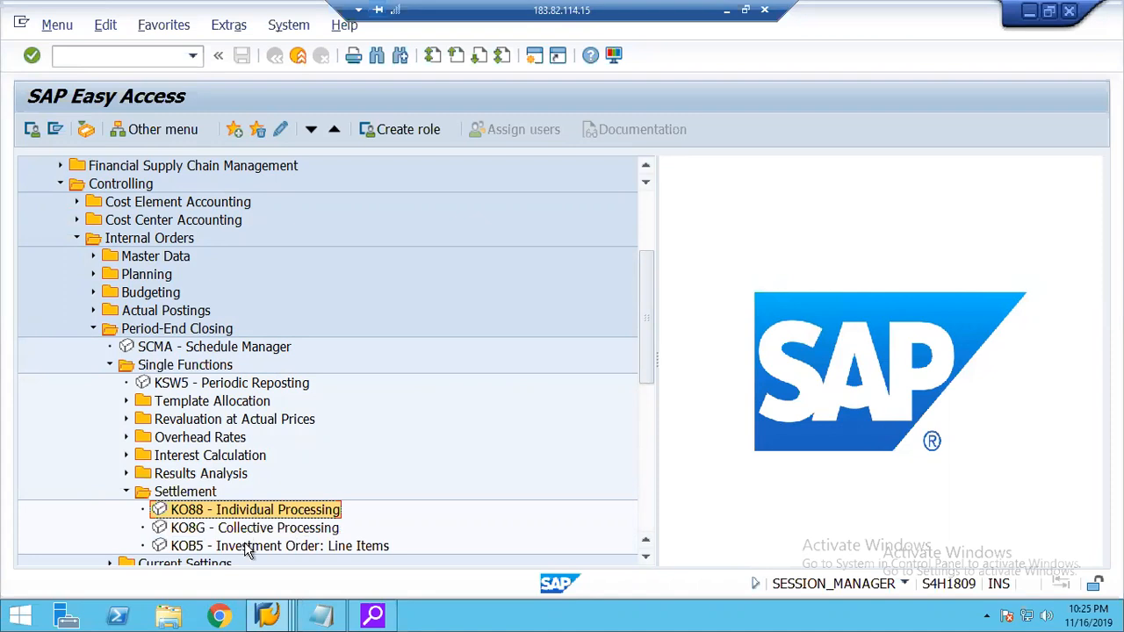
click(238, 531)
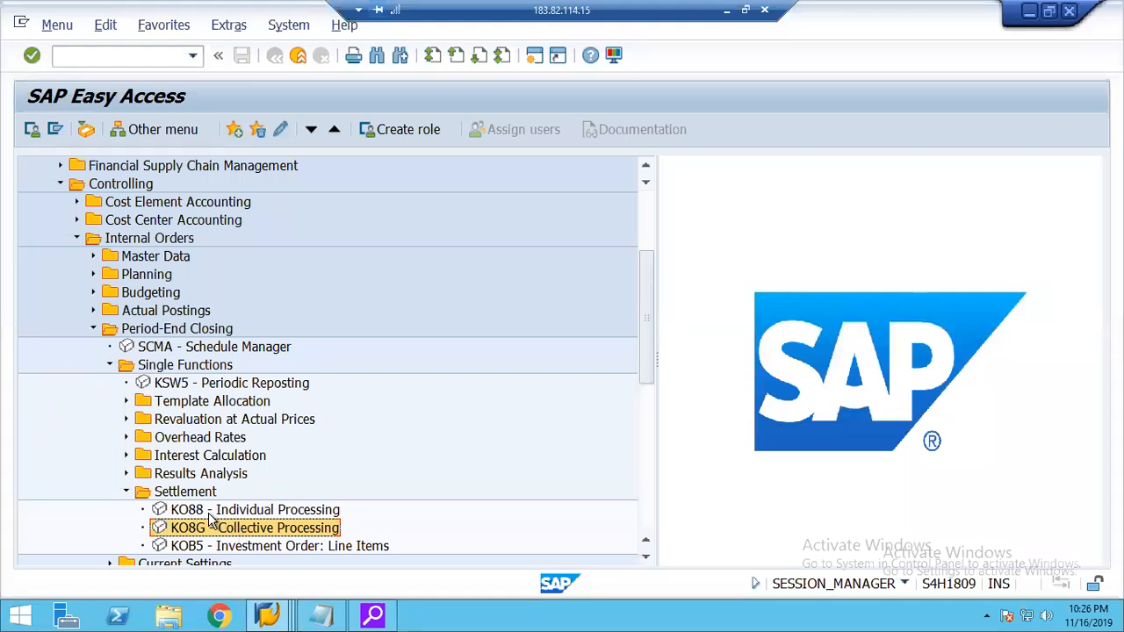
click(211, 511)
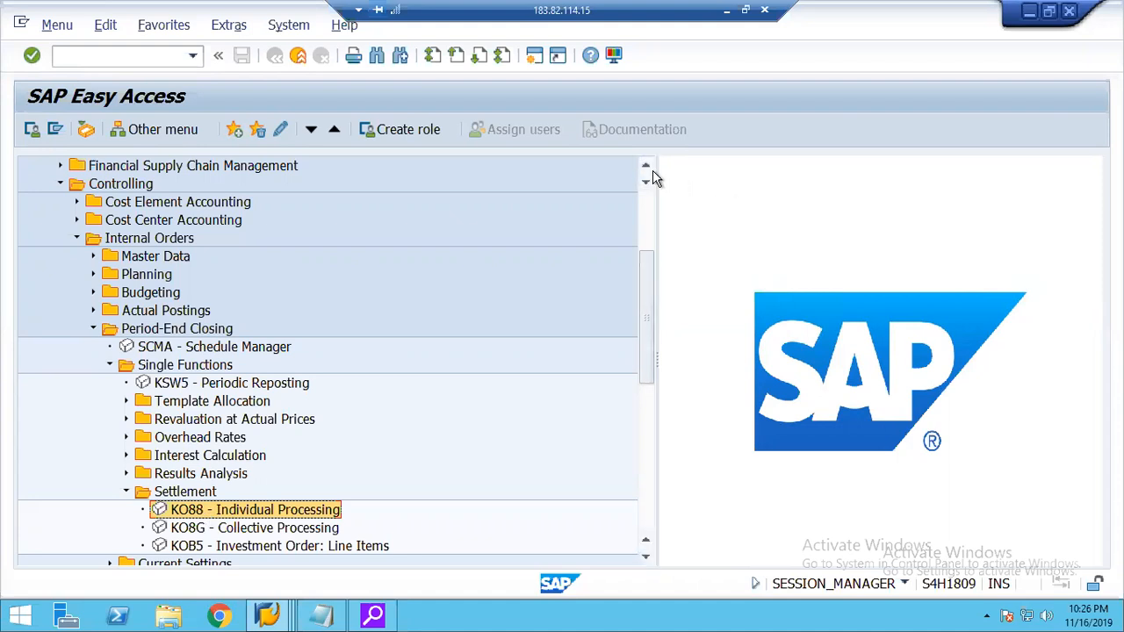
scroll(331, 511, up, 5)
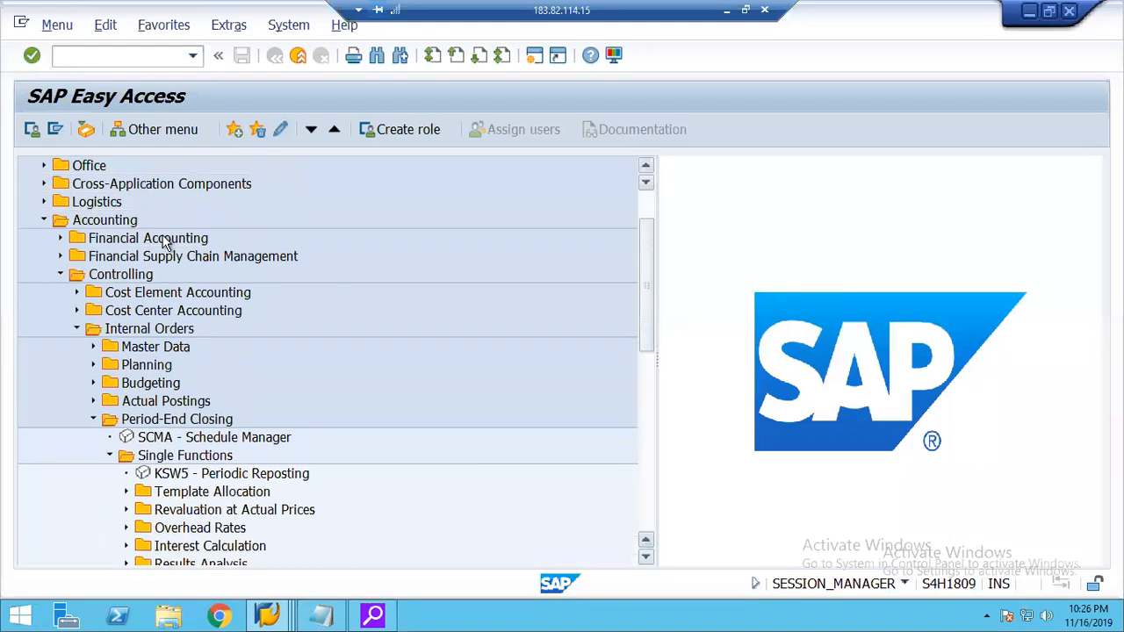
click(105, 224)
click(132, 275)
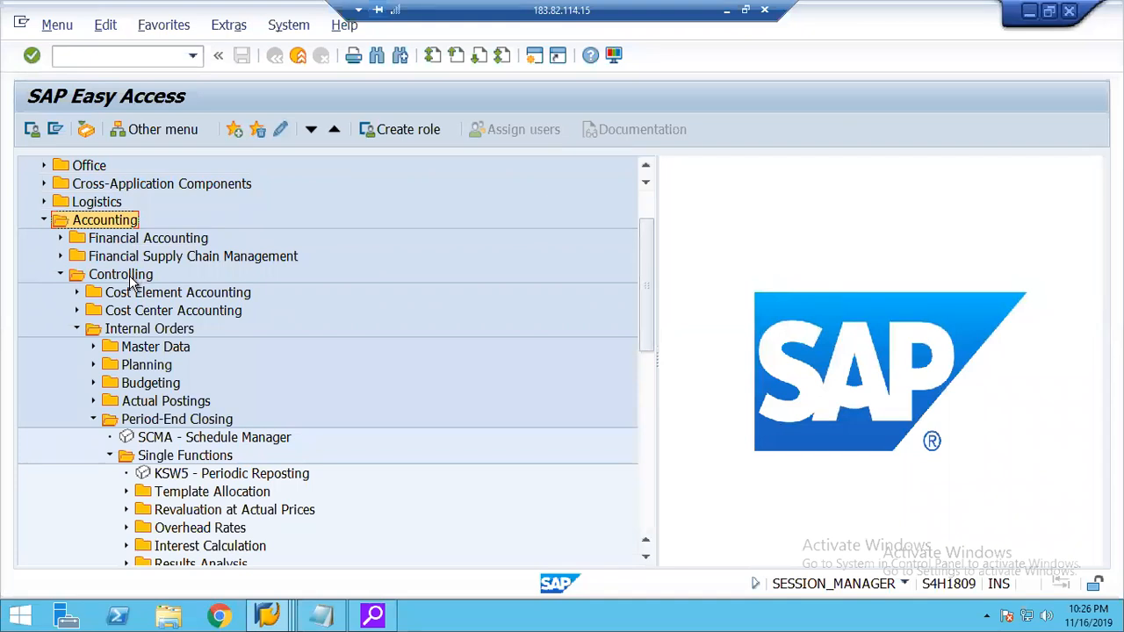
click(164, 331)
click(157, 420)
click(181, 457)
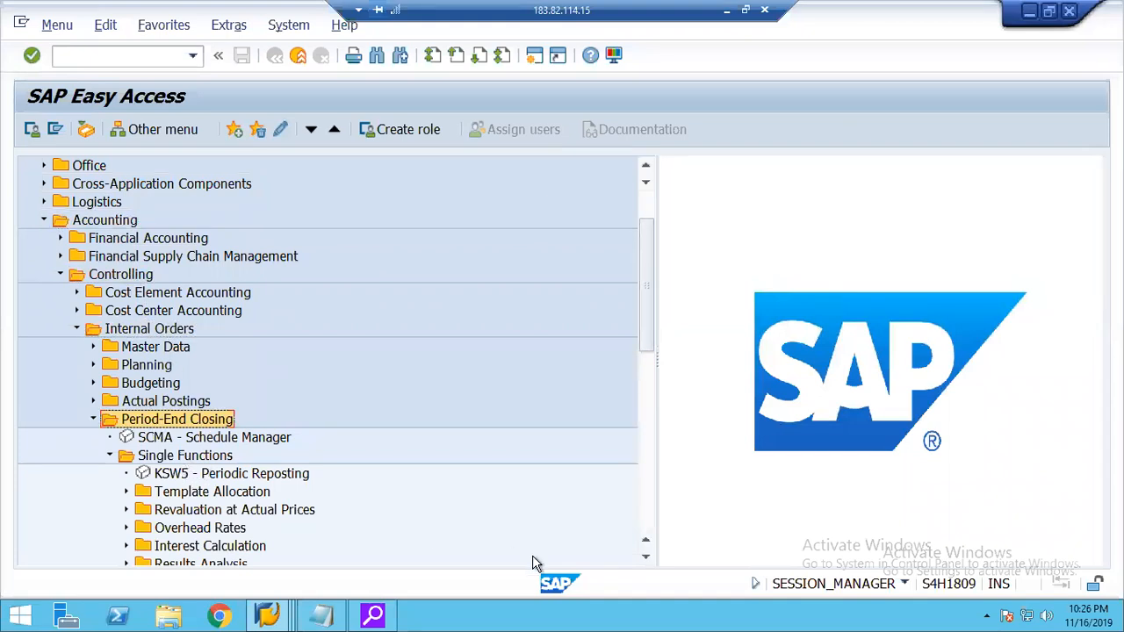
click(647, 560)
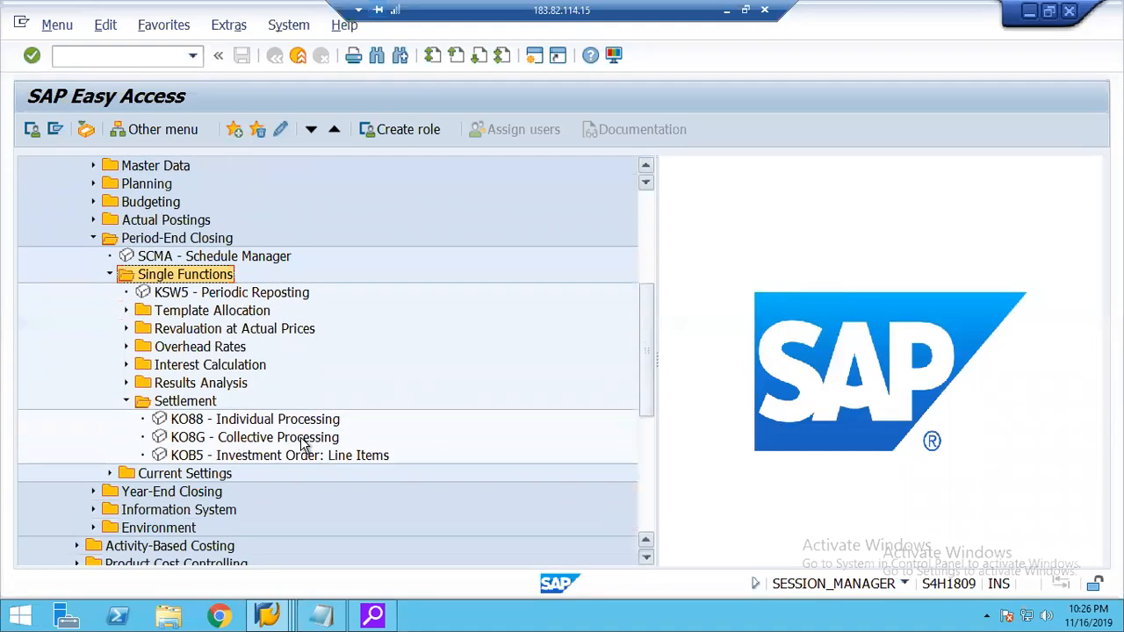
Open transaction KO88 - Individual Processing from the Settlement folder.
click(209, 403)
click(245, 422)
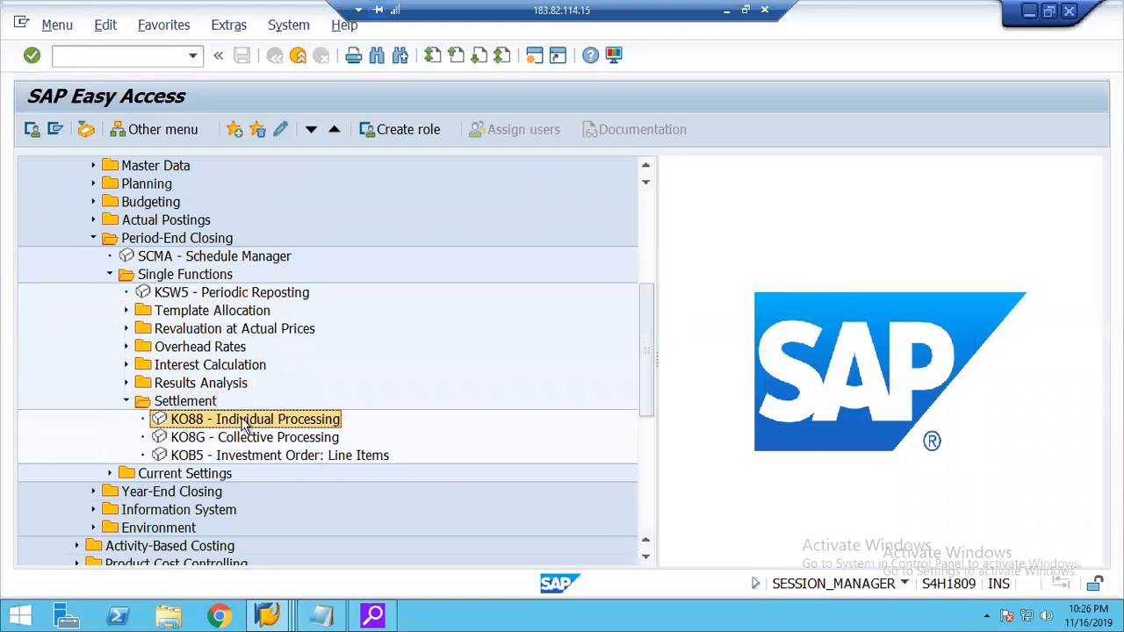
double_click(245, 421)
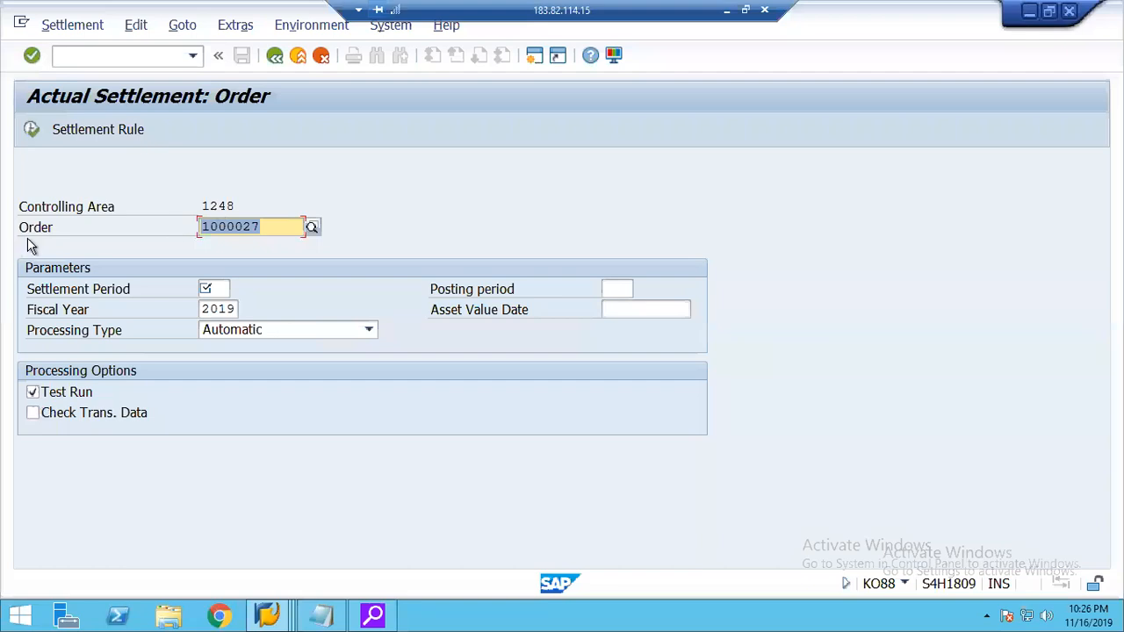
Set the settlement period to 3 and enable Check Trans. Data for the internal order's actual settlement.
click(269, 228)
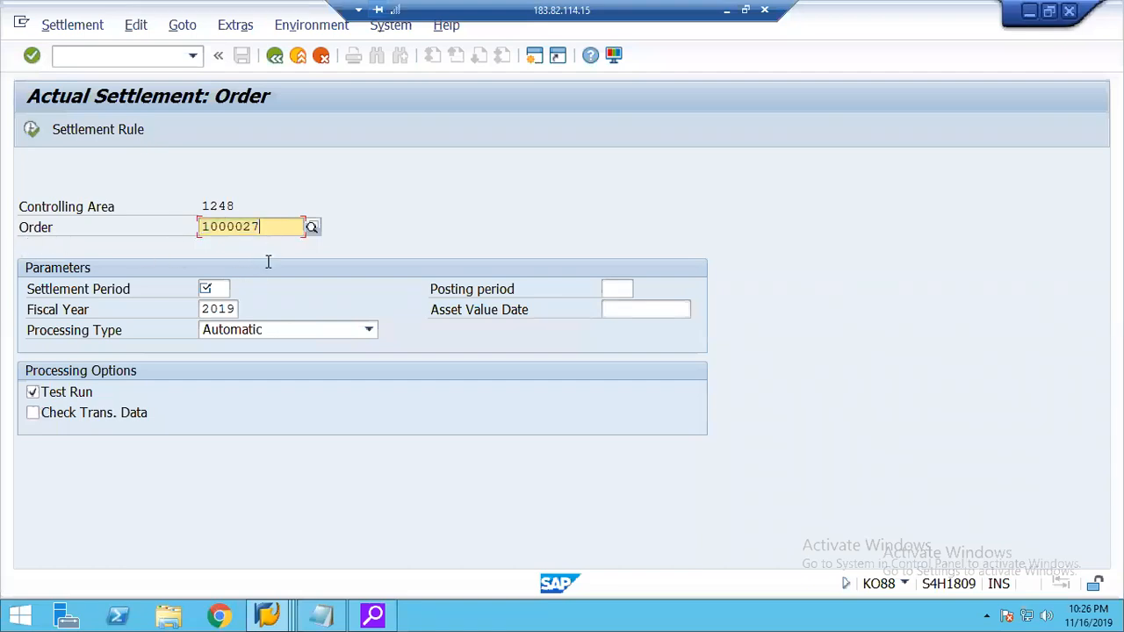
click(222, 290)
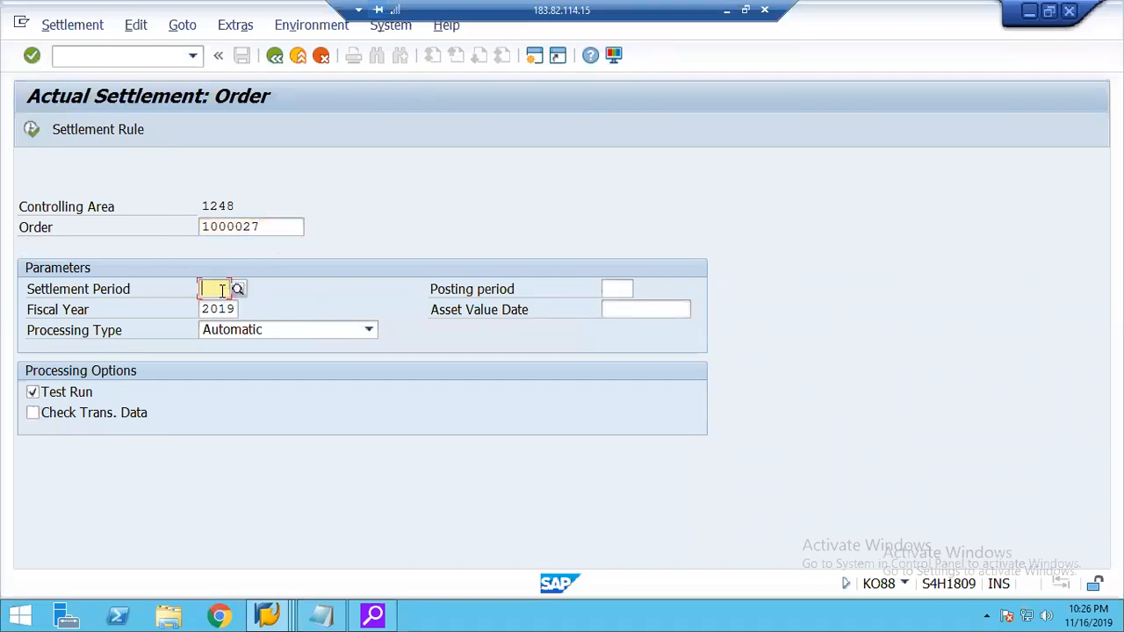
text(3)
key(Return)
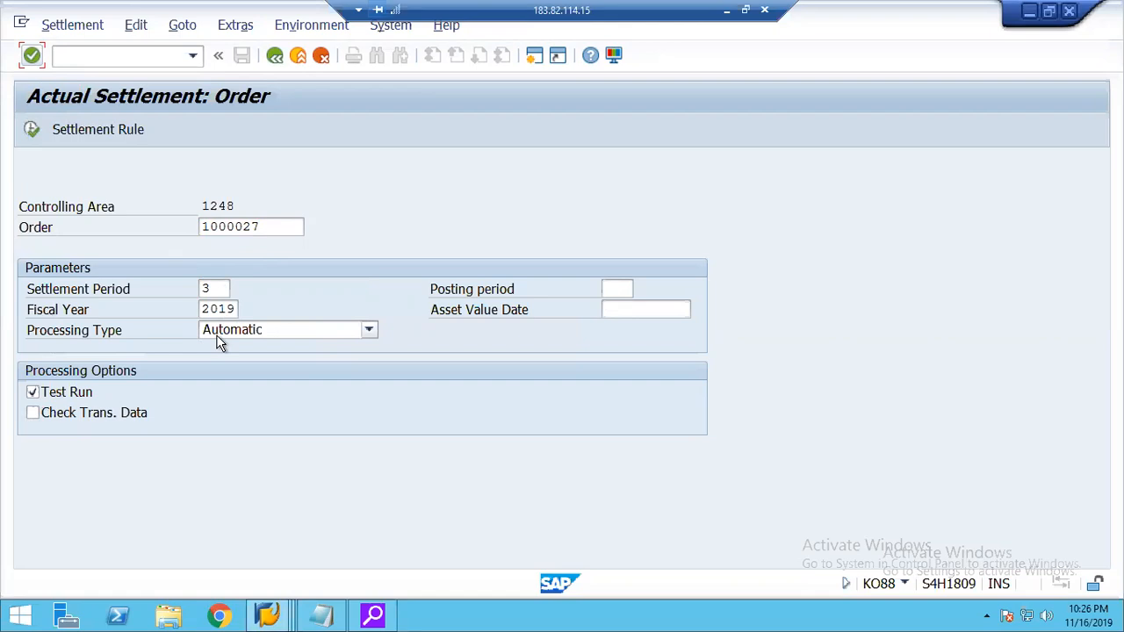
click(63, 413)
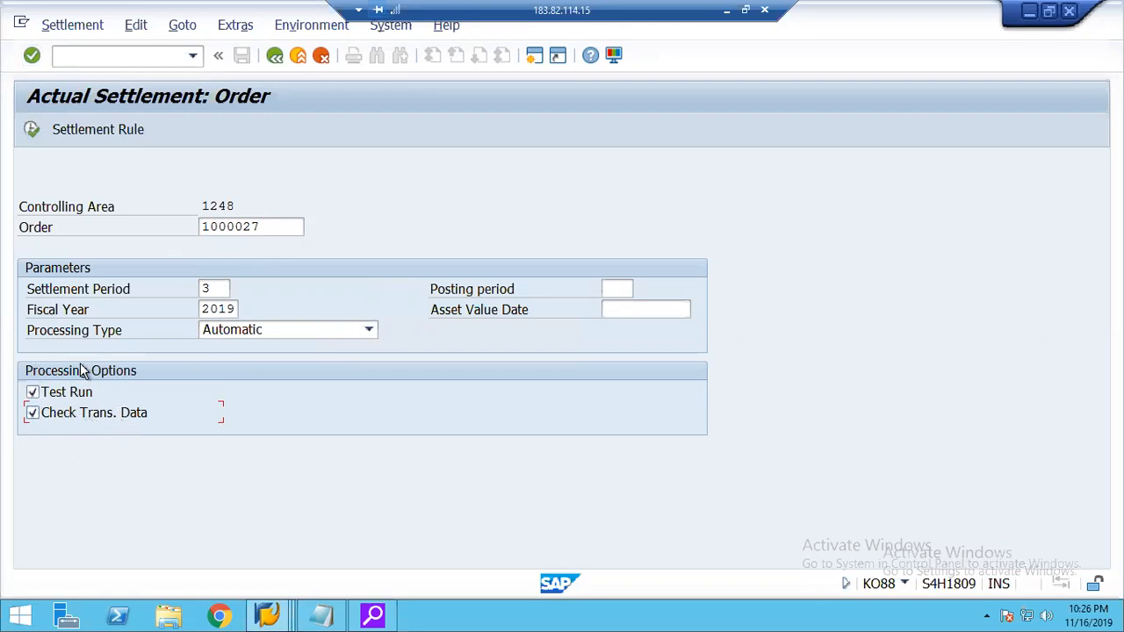
Examine the order's settlement rule for its receiver, percentage and settlement type, and return to the actual settlement screen.
click(99, 138)
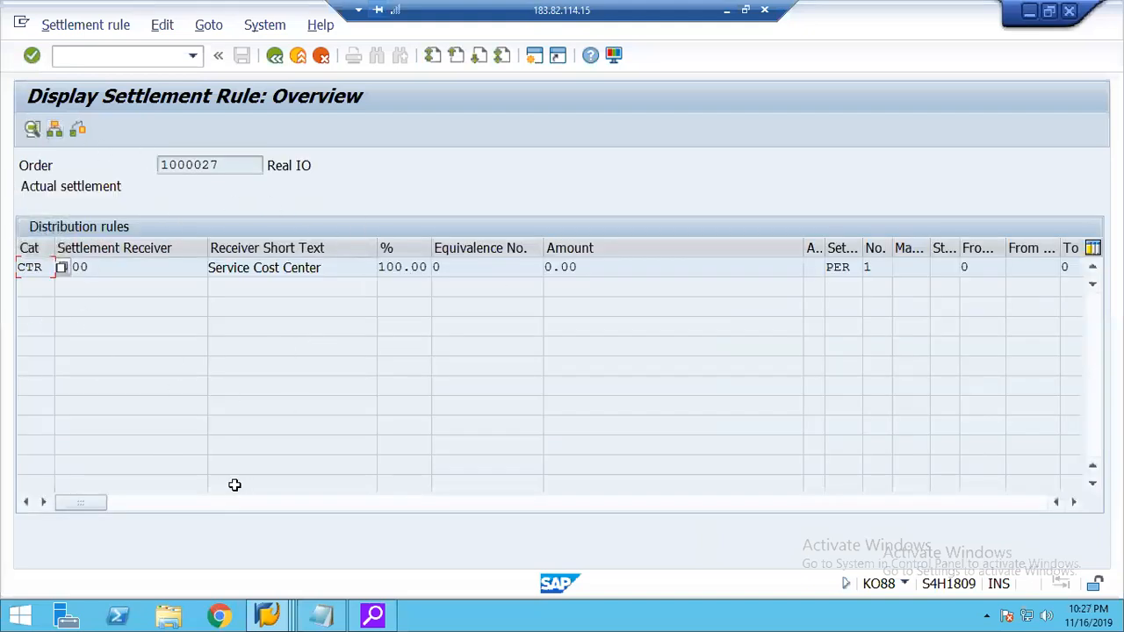
click(274, 55)
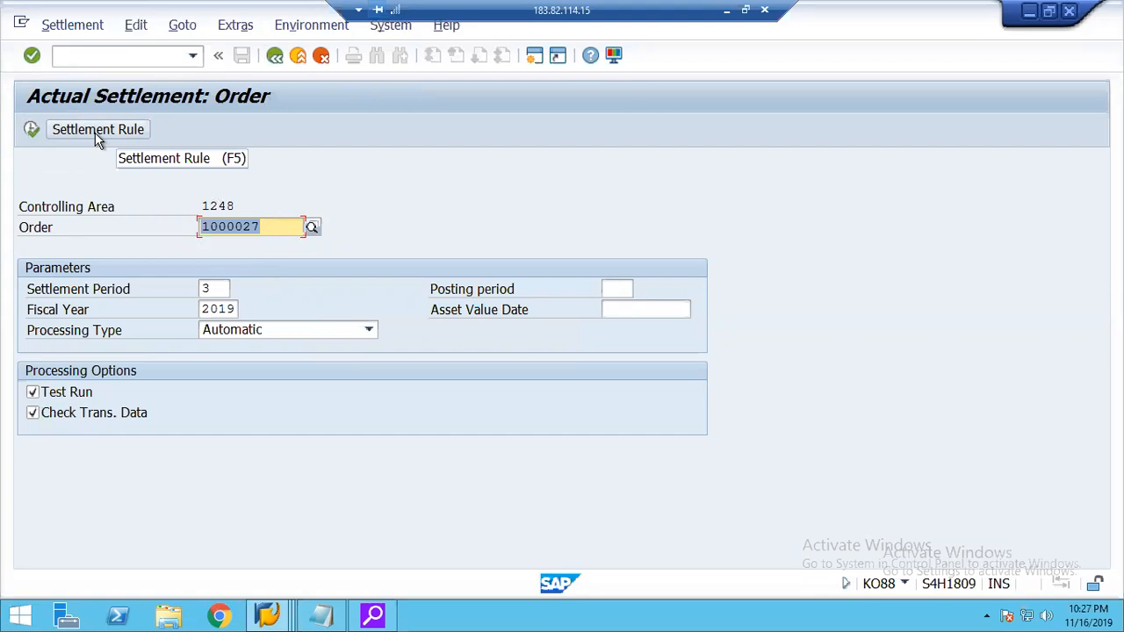
click(95, 132)
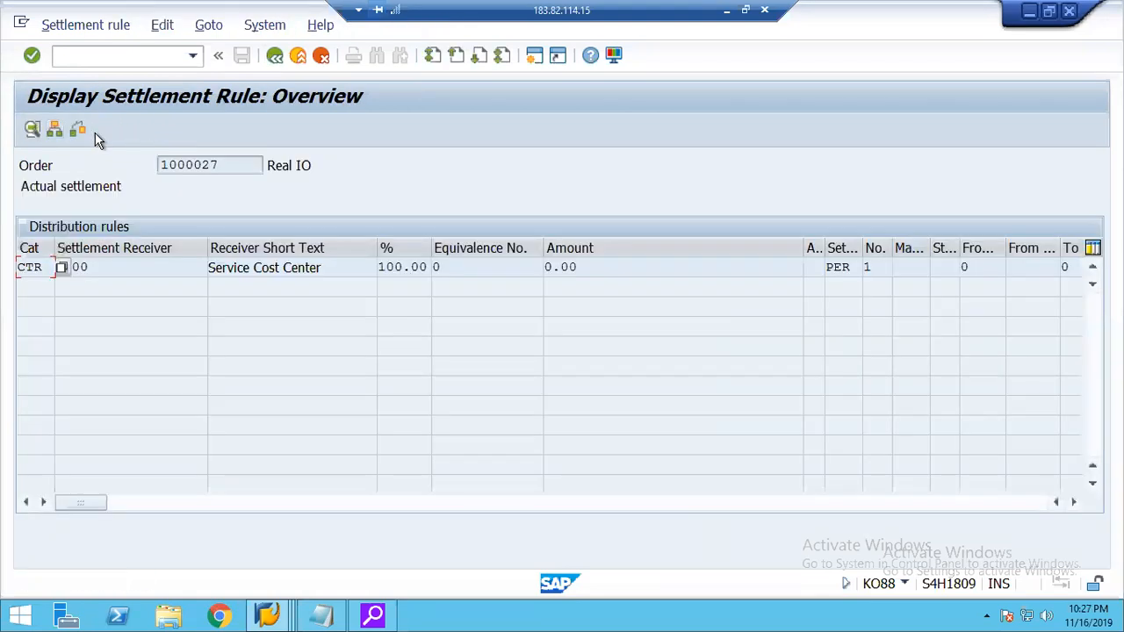
click(273, 58)
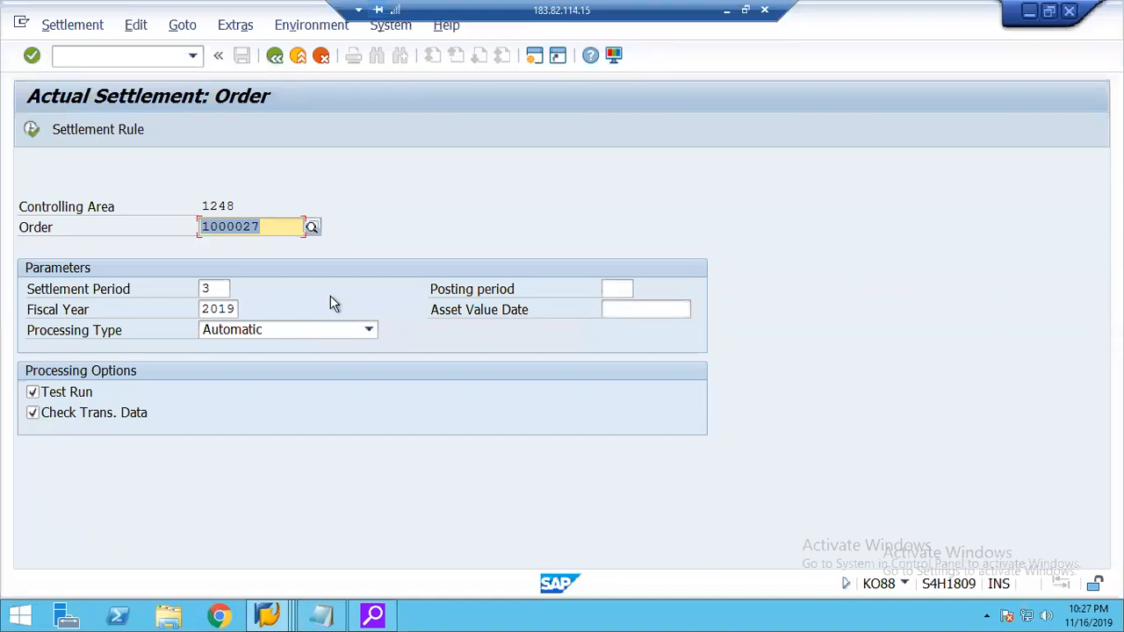
Review the available Processing Type options for the settlement, leaving Automatic selected.
click(366, 331)
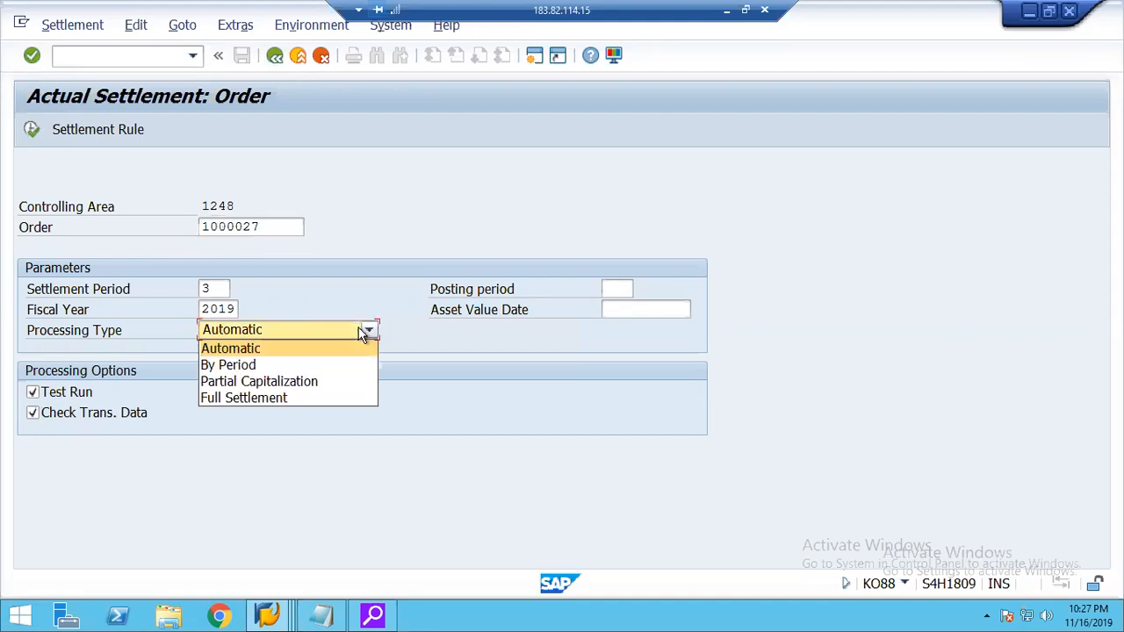
key(Down)
key(Down)
key(Down)
click(270, 342)
Open the field help for Processing Type and examine how Automatic treats distribution rules with the PER settlement type.
key(F1)
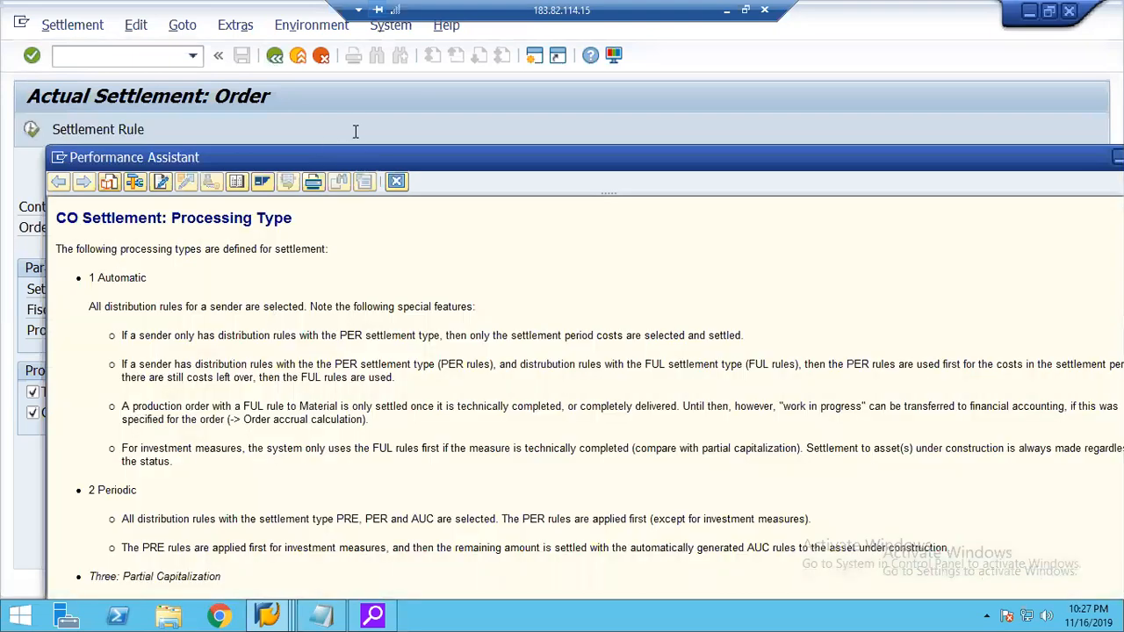
drag(366, 158, 349, 66)
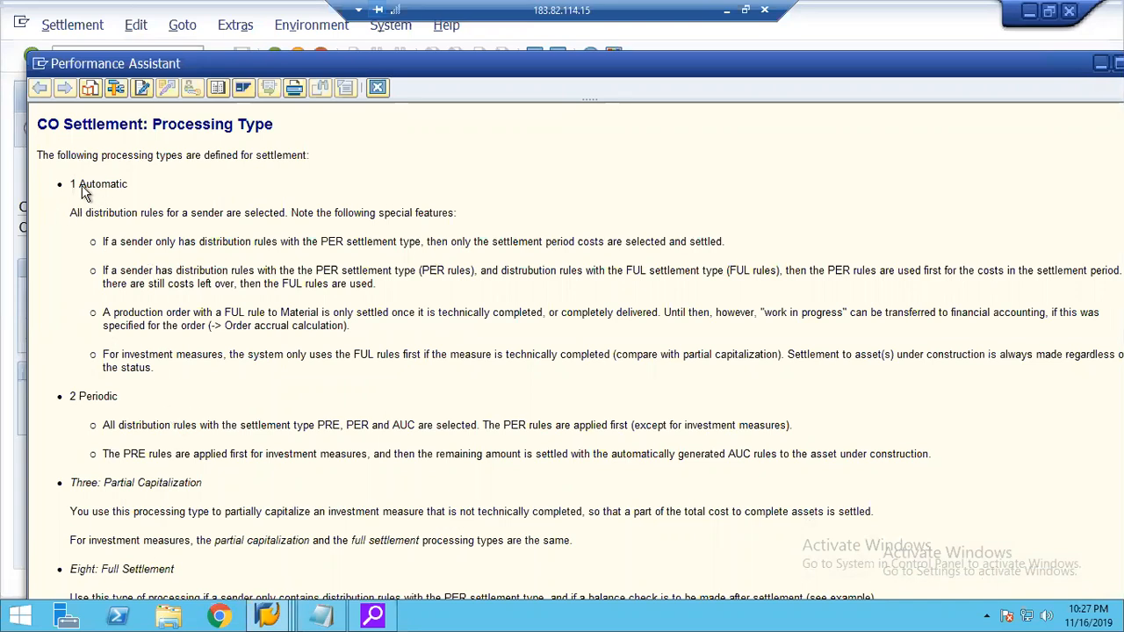
drag(80, 185, 133, 185)
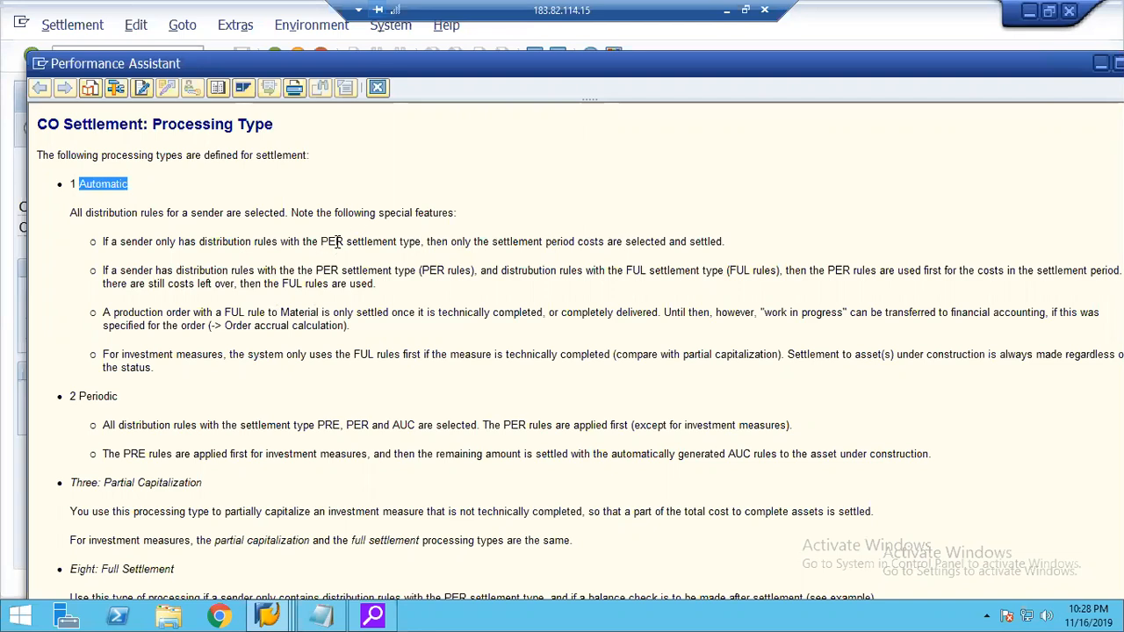
drag(321, 241, 350, 241)
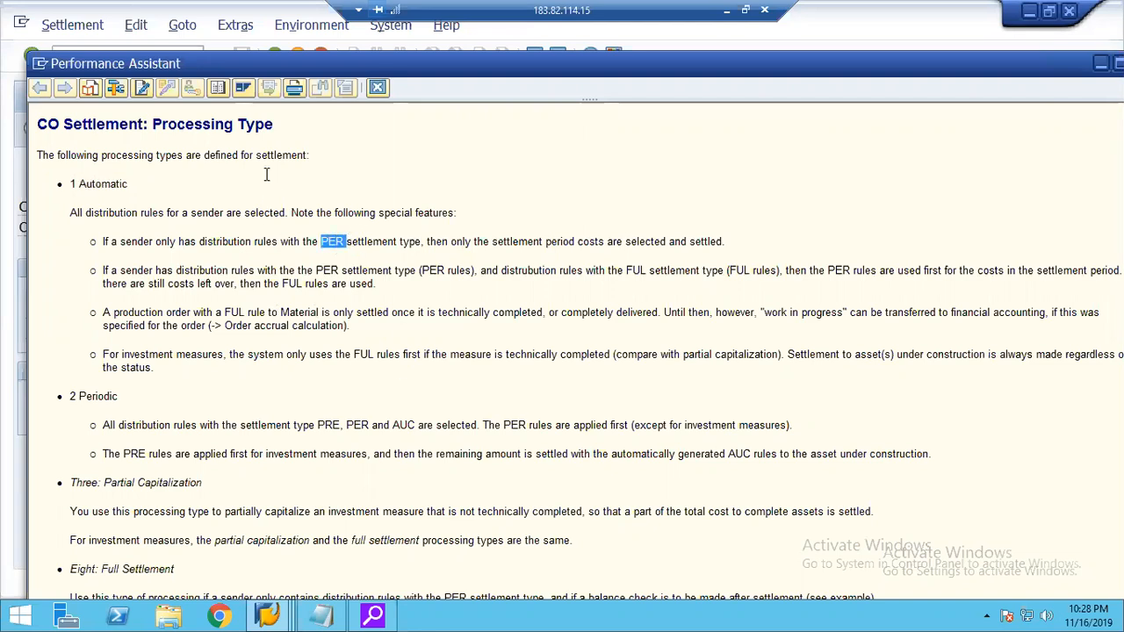
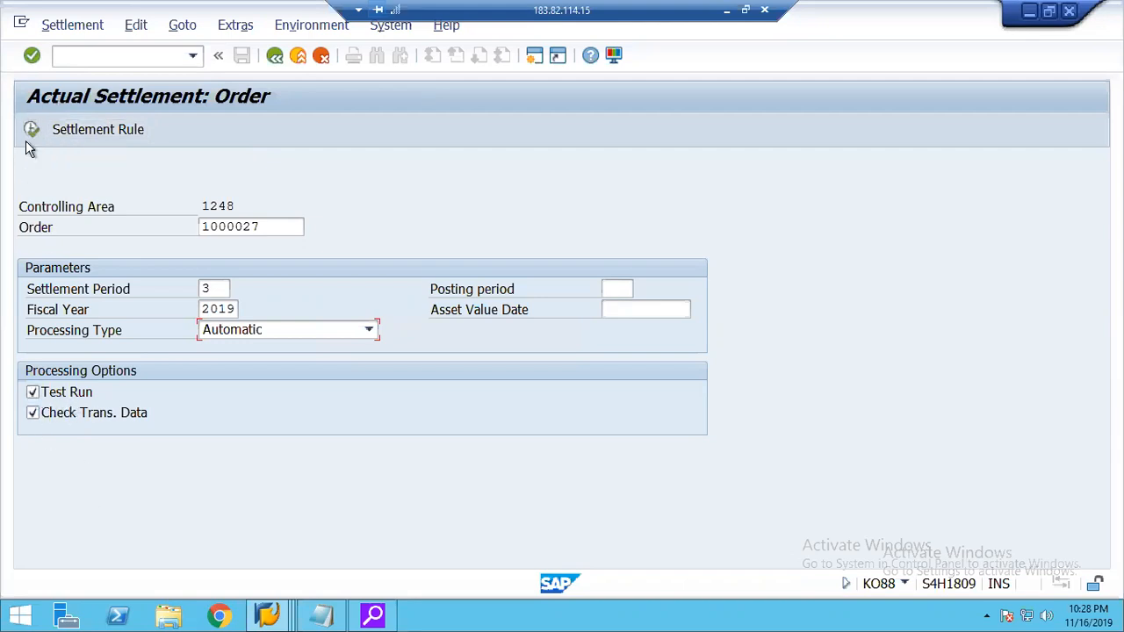
Execute the actual settlement of the internal order as a test run and close the message log.
click(32, 130)
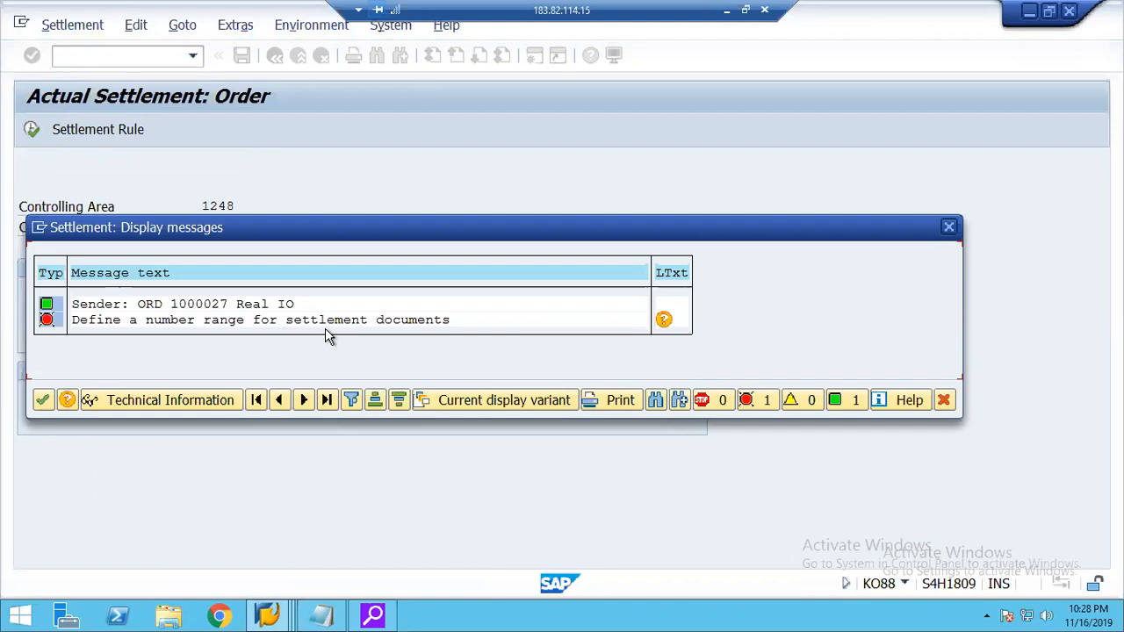
click(945, 401)
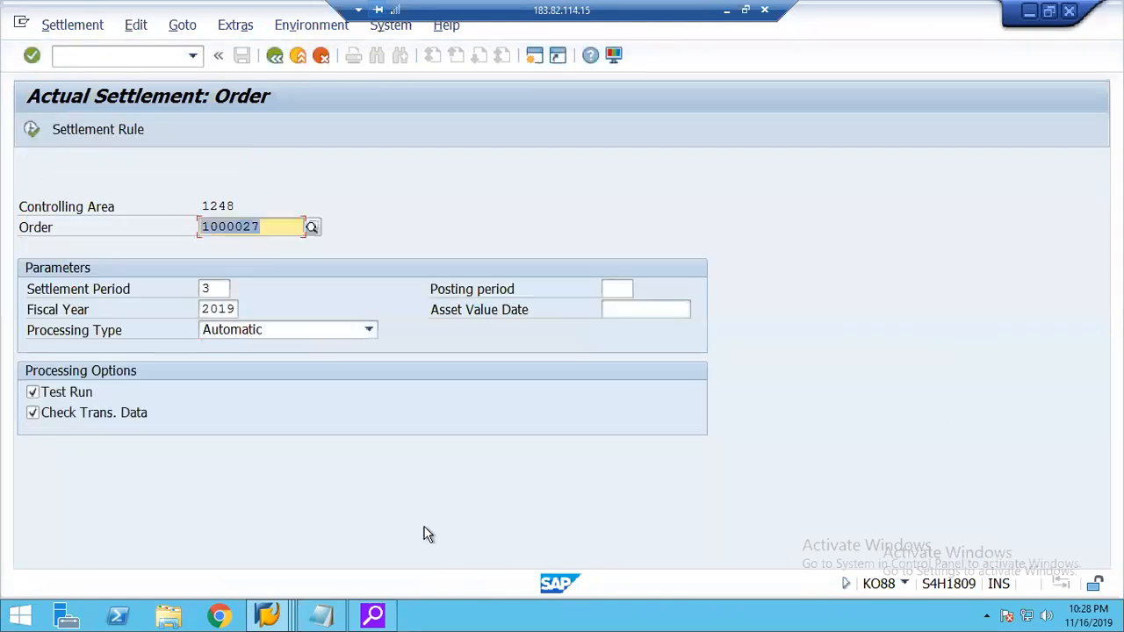
Switch to the Order Types customizing session, return to the IMG structure and collapse Order Master Data.
click(272, 615)
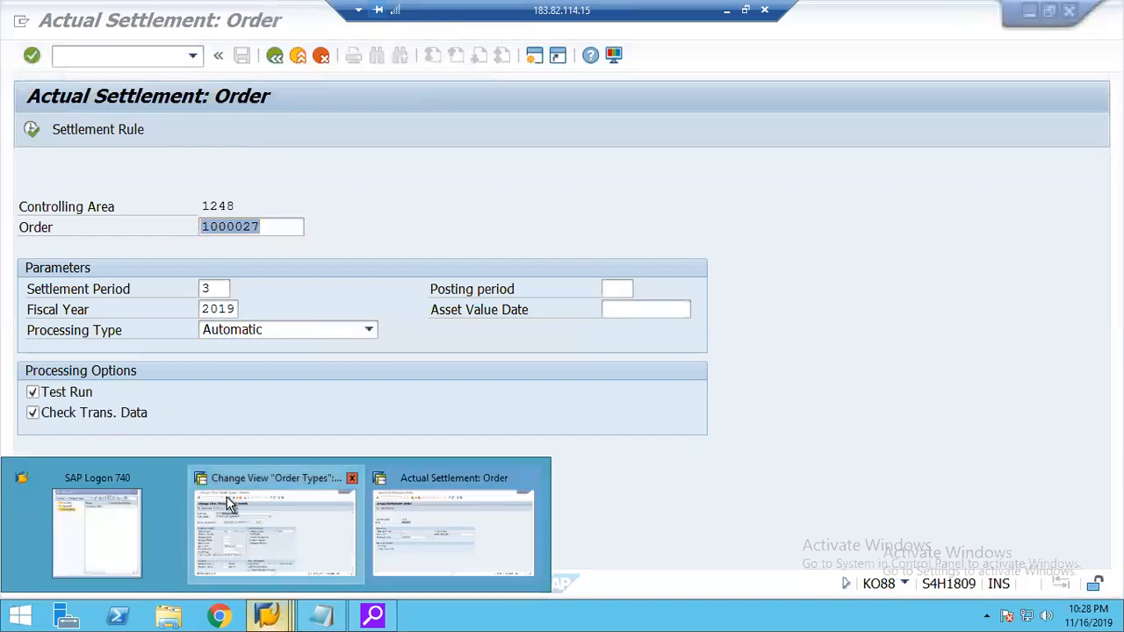
click(277, 63)
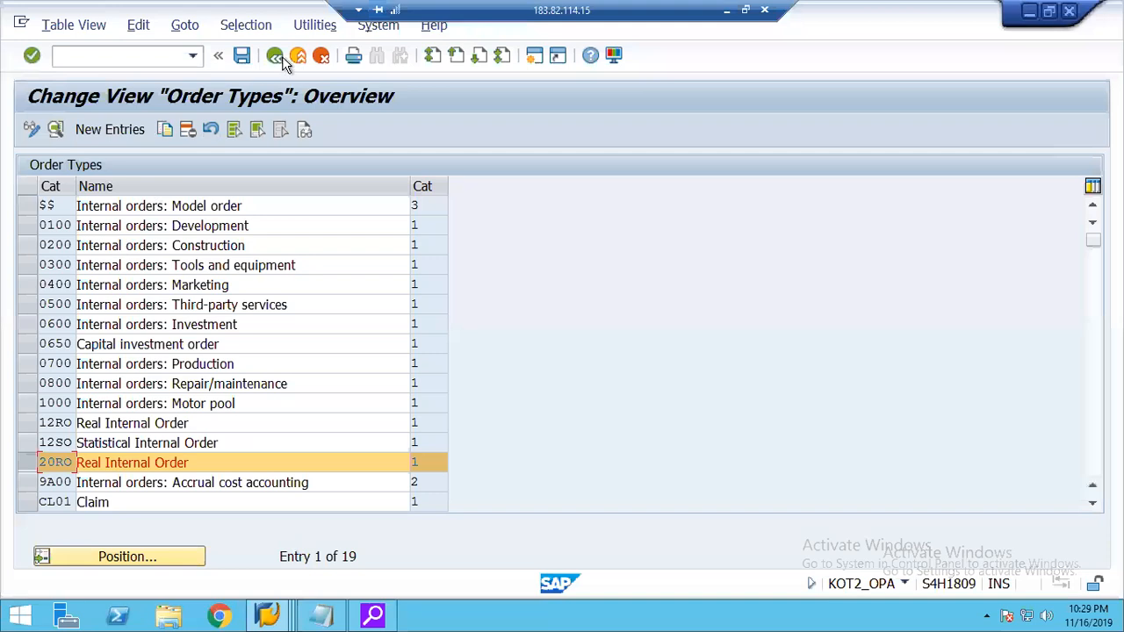
click(275, 57)
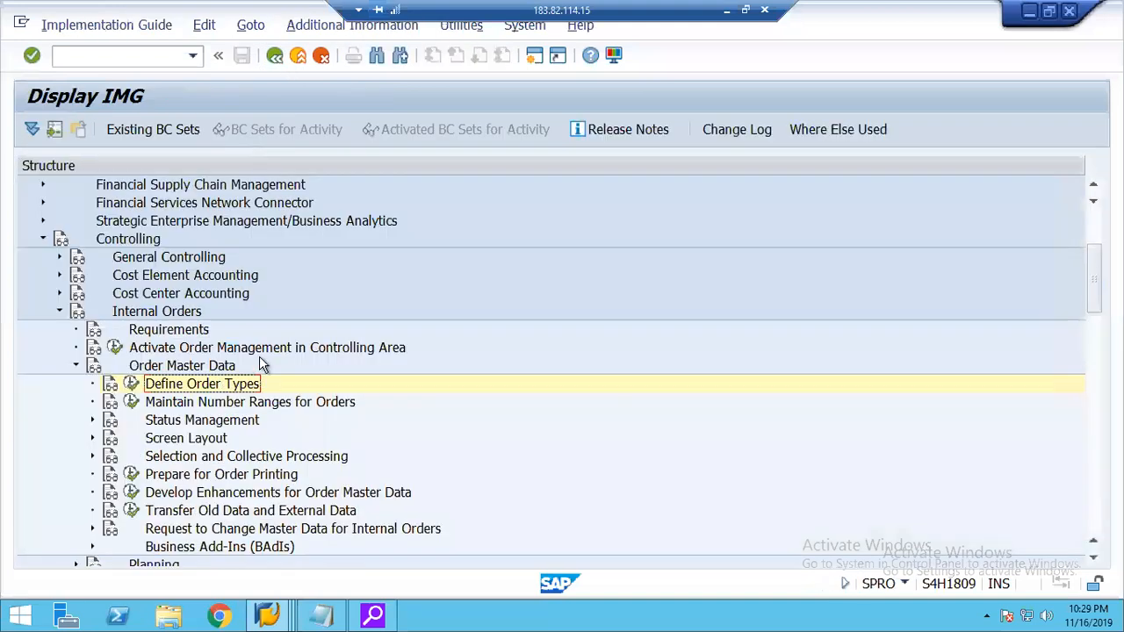
key(Left)
key(Left)
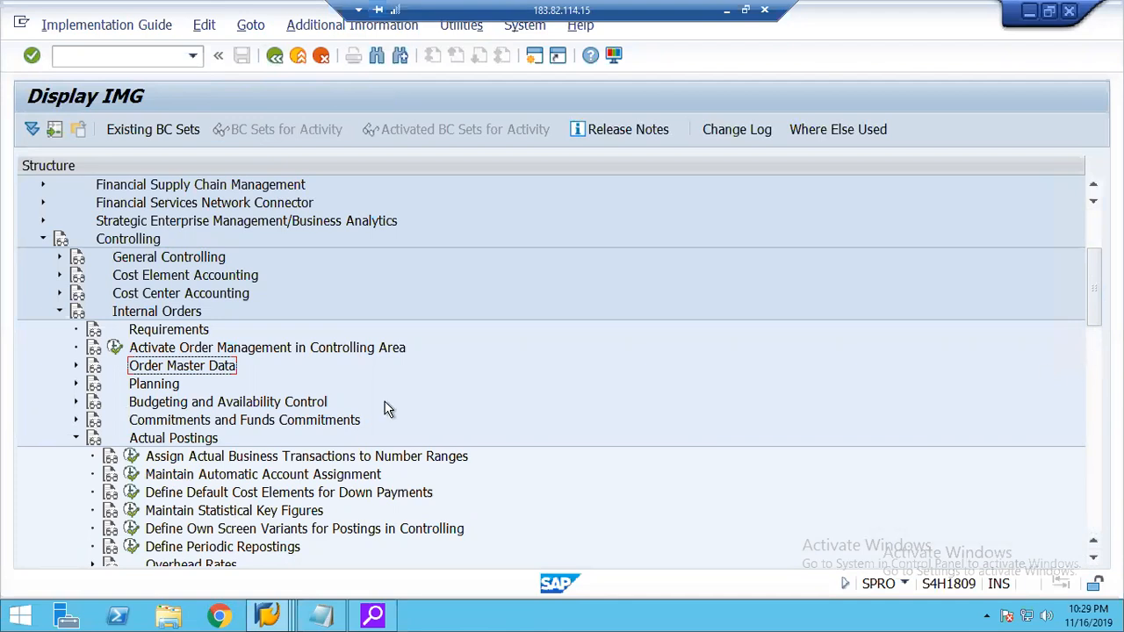
Find Maintain Number Ranges for Settlement Documents in the IMG under the Settlement node of Actual Postings for internal orders.
click(175, 439)
key(Down)
key(Down)
key(Down)
key(Down)
key(Down)
key(Down)
key(Down)
key(Down)
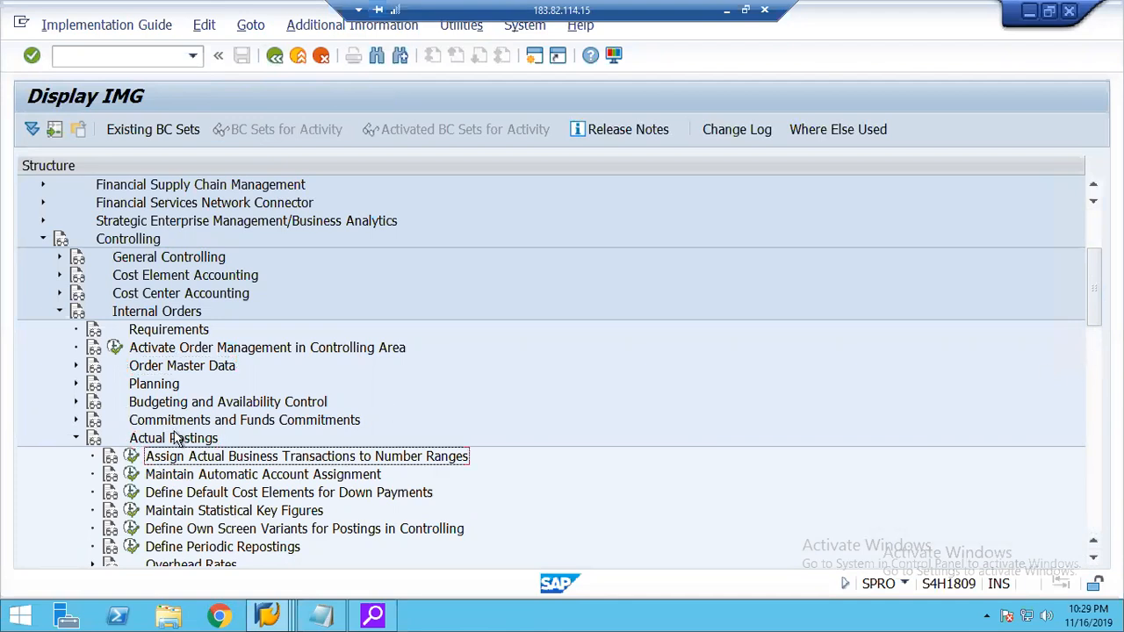
key(Down)
key(Down)
key(Down)
key(Down)
key(Down)
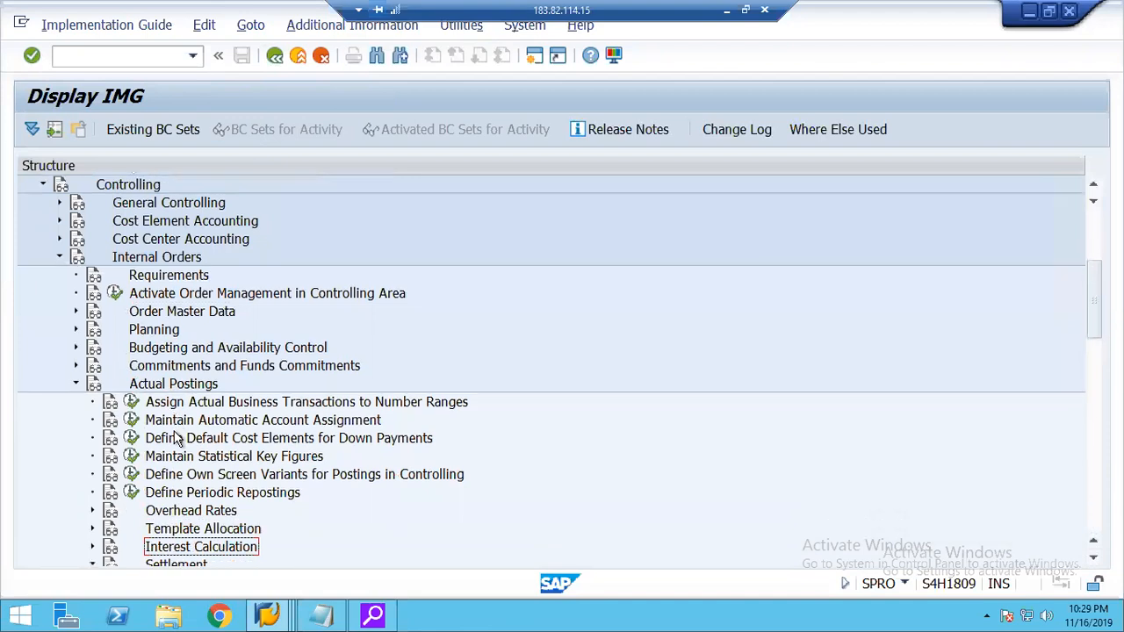
key(Down)
key(Down)
key(Down)
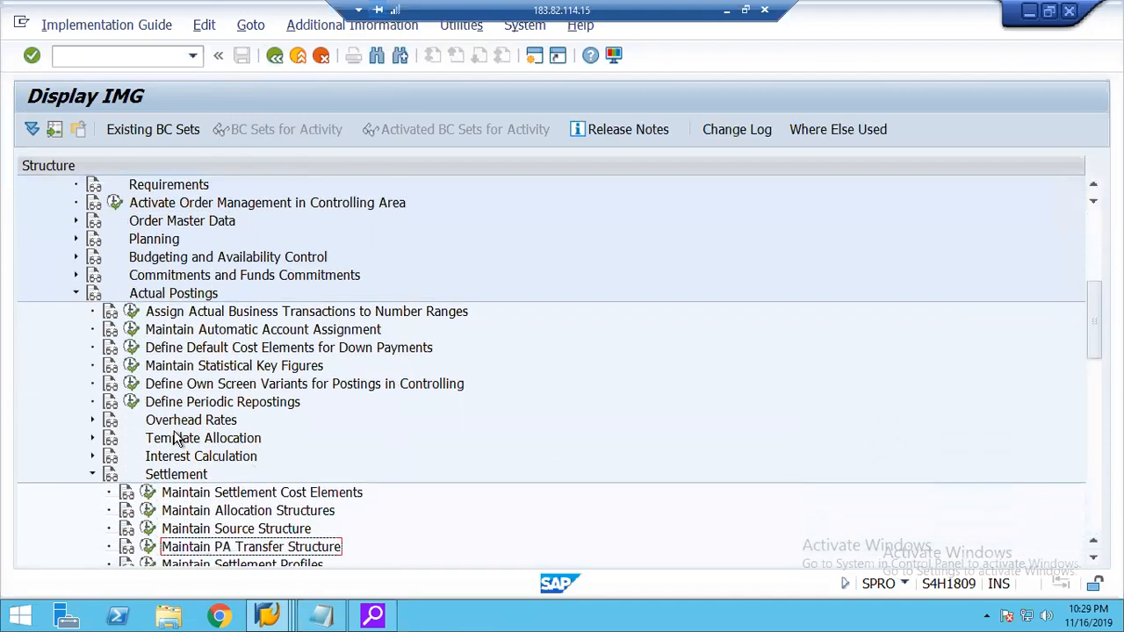
key(Down)
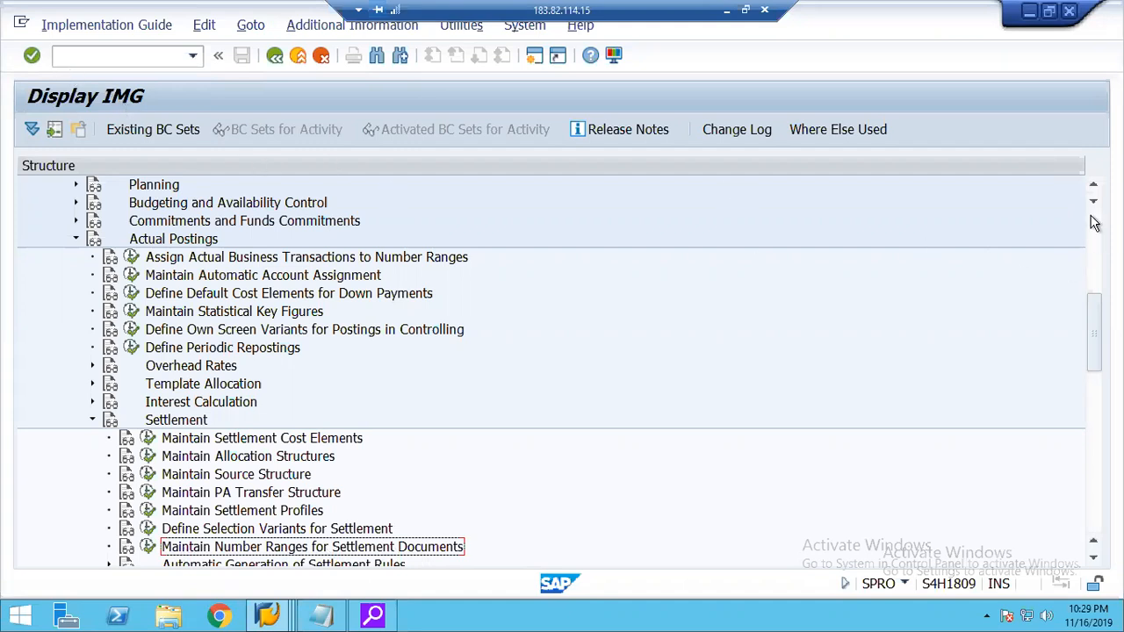
Examine the IMG path from Controlling through Internal Orders, Actual Postings and Settlement down to Maintain Number Ranges for Settlement Documents.
click(151, 186)
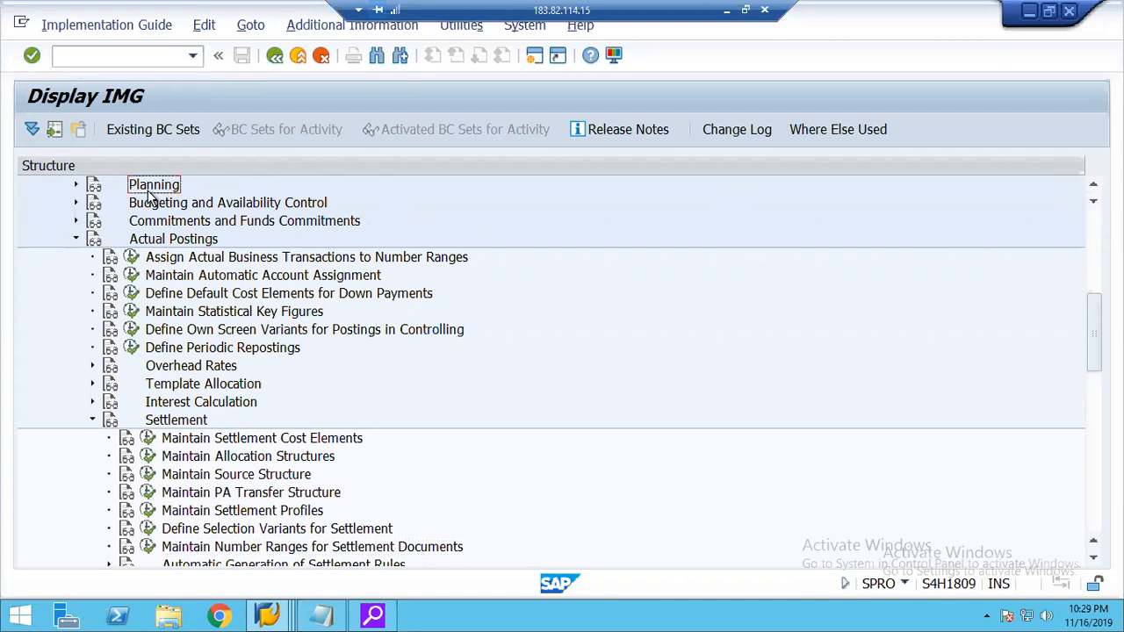
key(Up)
key(Up)
key(Up)
key(Up)
key(Up)
key(Up)
key(Up)
key(Up)
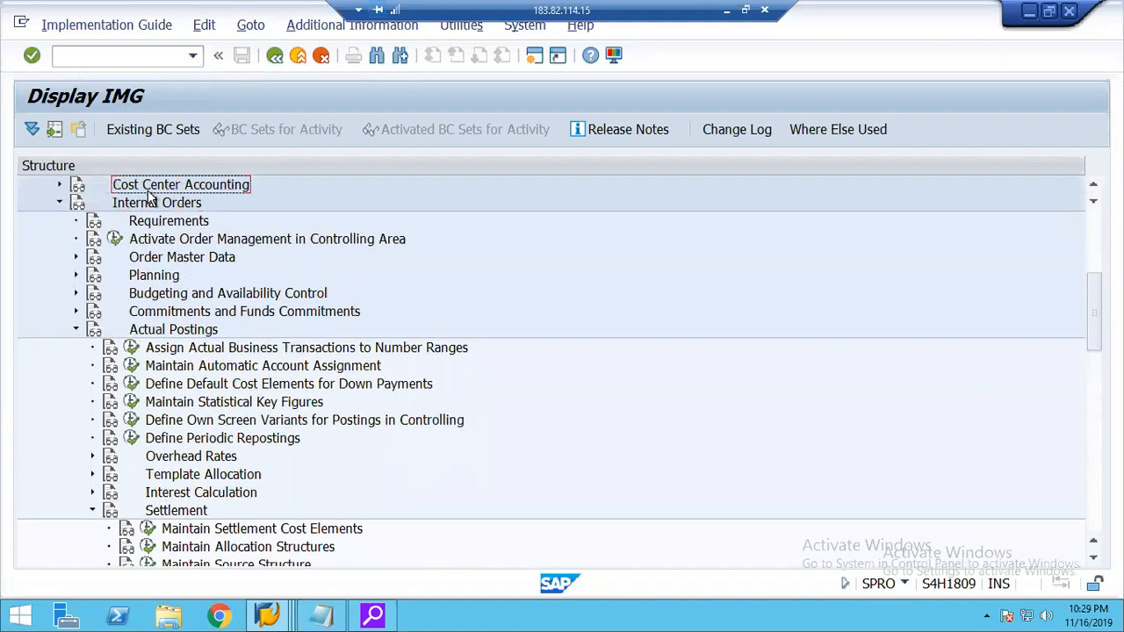
scroll(149, 197, up, 1)
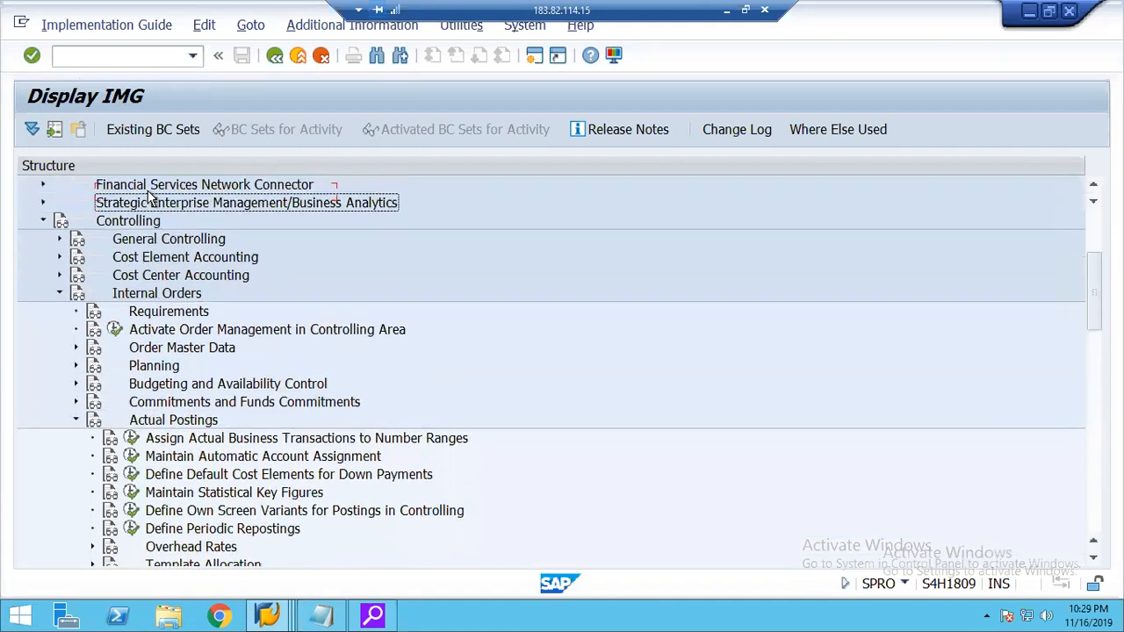
key(Down)
key(Down)
key(Down)
key(Down)
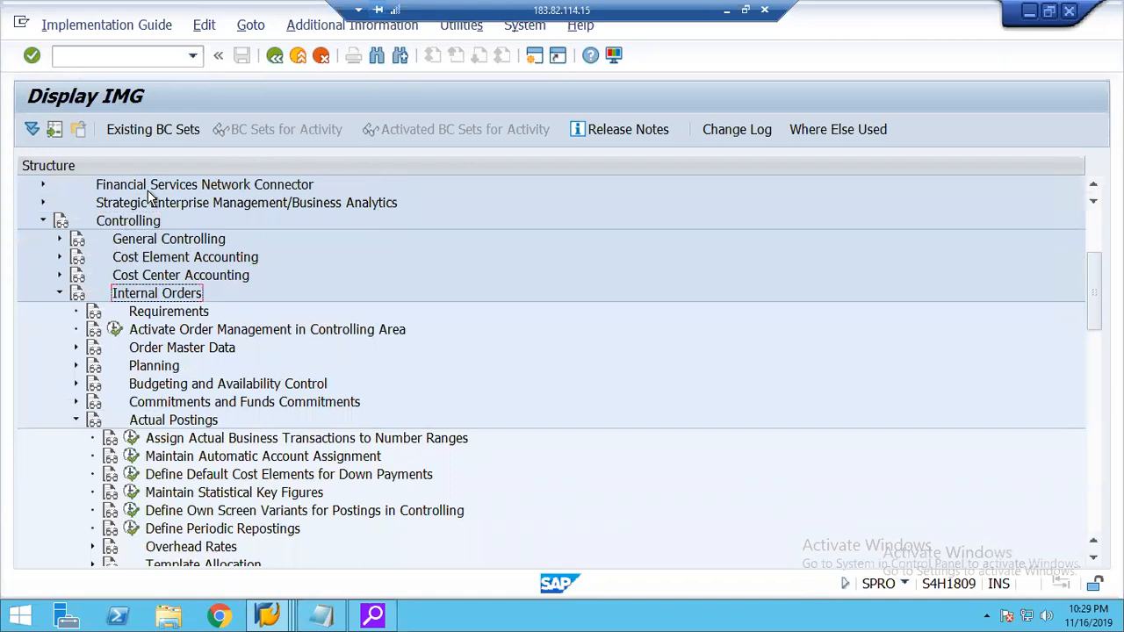
click(154, 425)
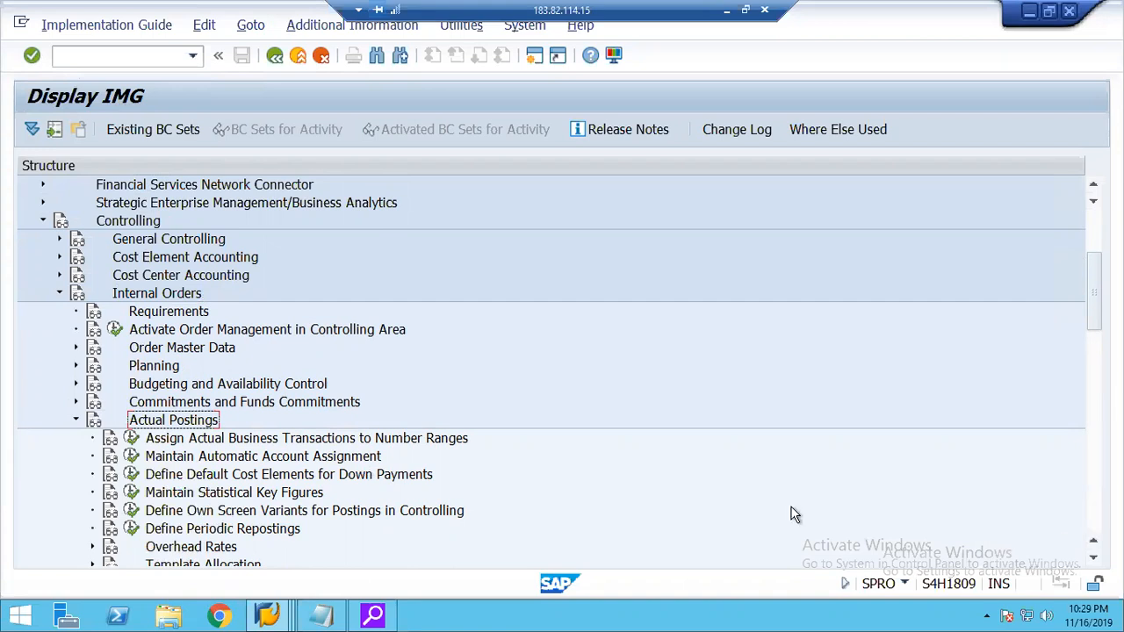
key(Down)
key(Down)
key(Down)
key(Down)
key(Down)
key(Down)
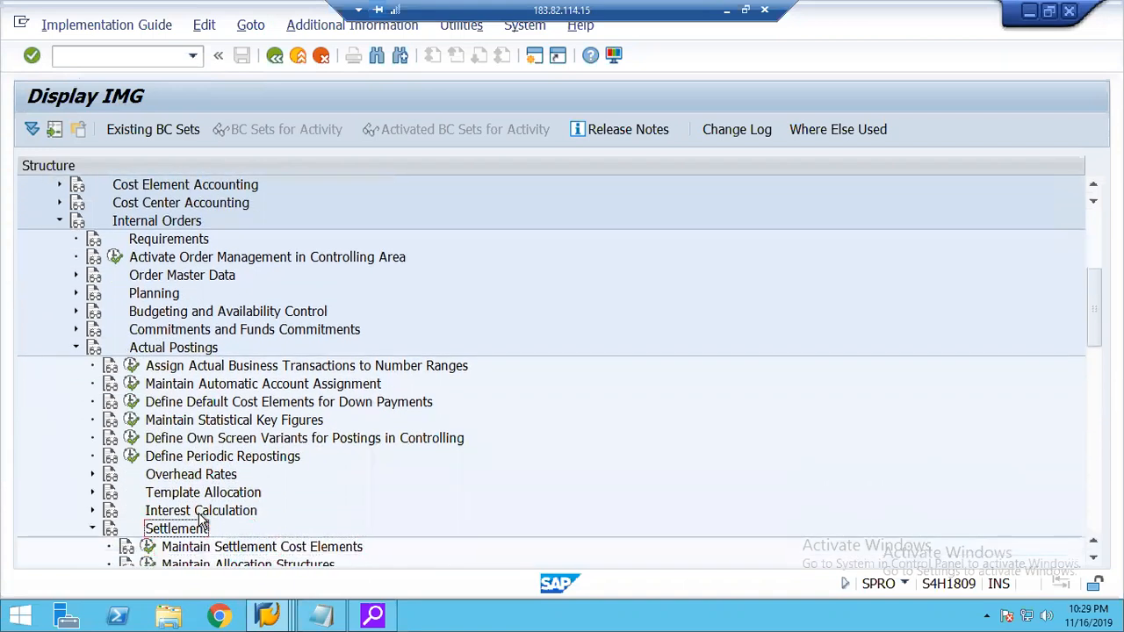
key(Down)
key(Down)
key(Down)
key(Down)
key(Down)
key(Down)
key(Down)
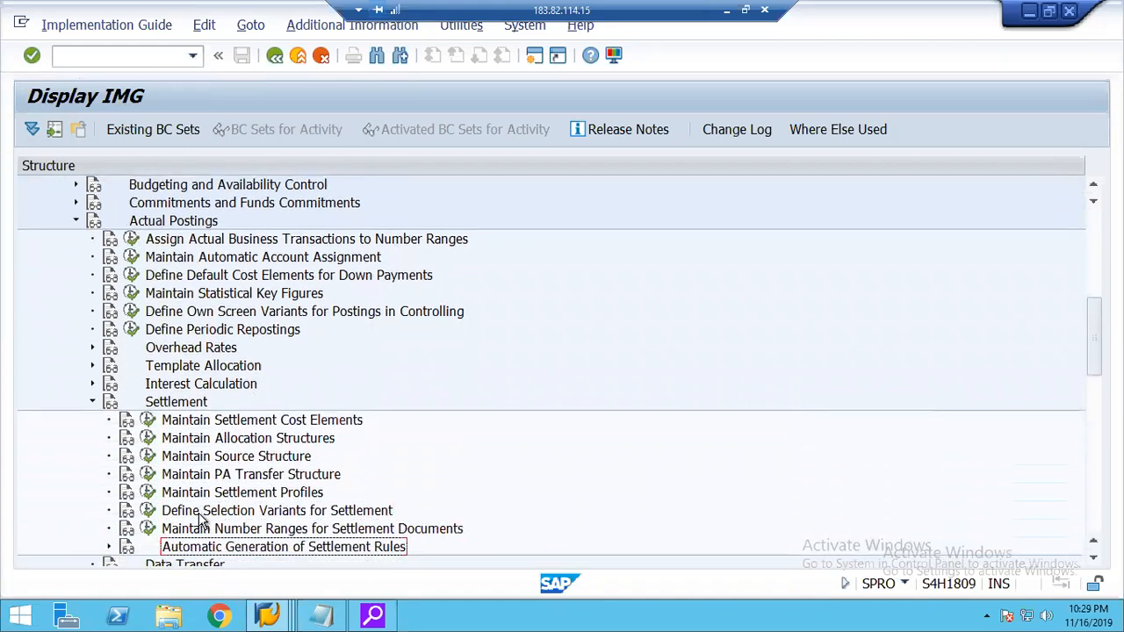
key(Up)
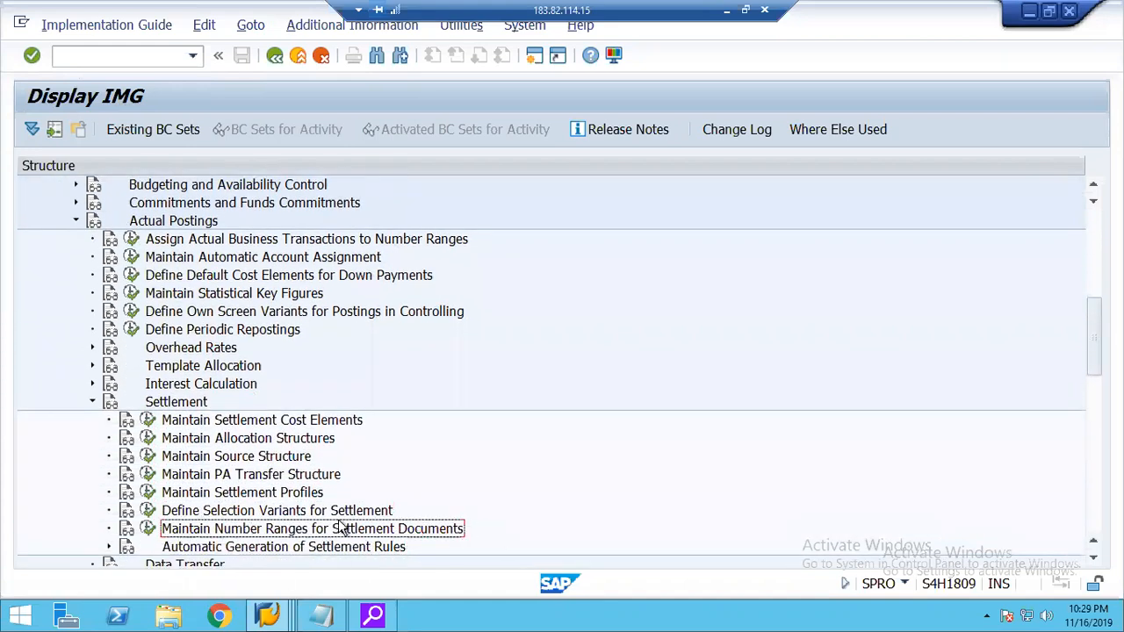
Open Maintain Number Ranges for Settlement Documents, review the intervals of object CO_ABRECHN and return to its initial screen.
click(147, 530)
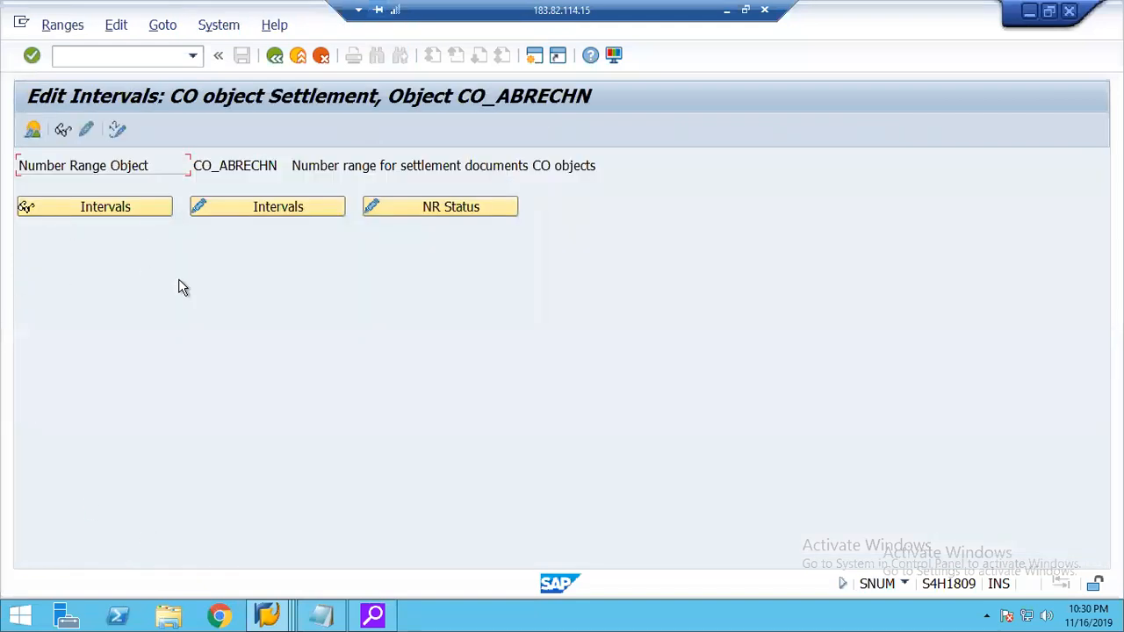
click(254, 211)
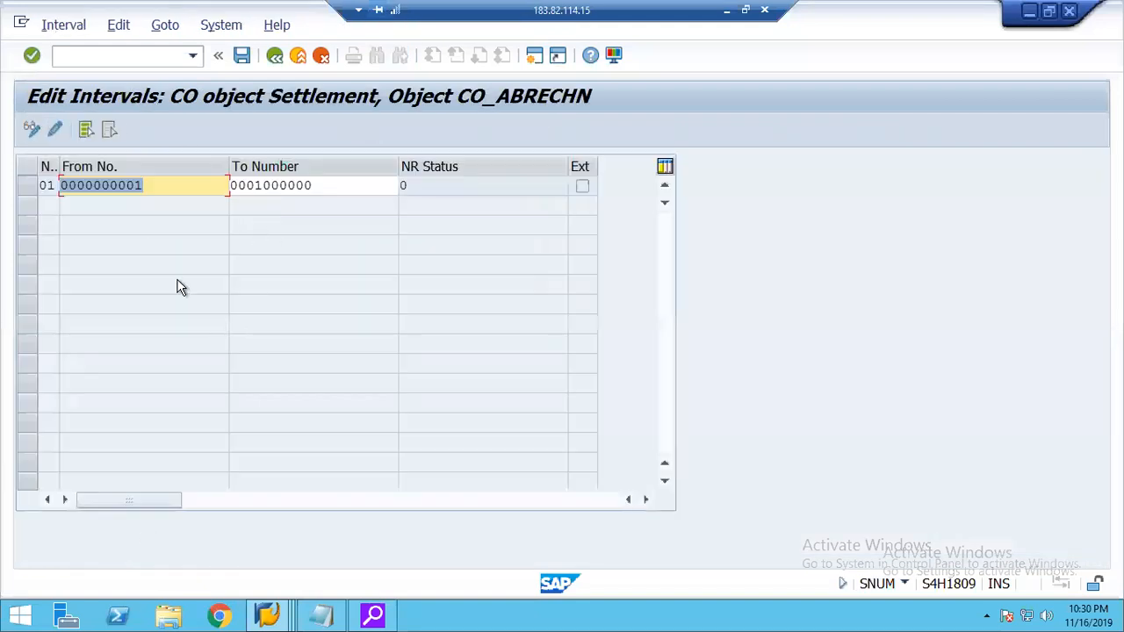
click(273, 56)
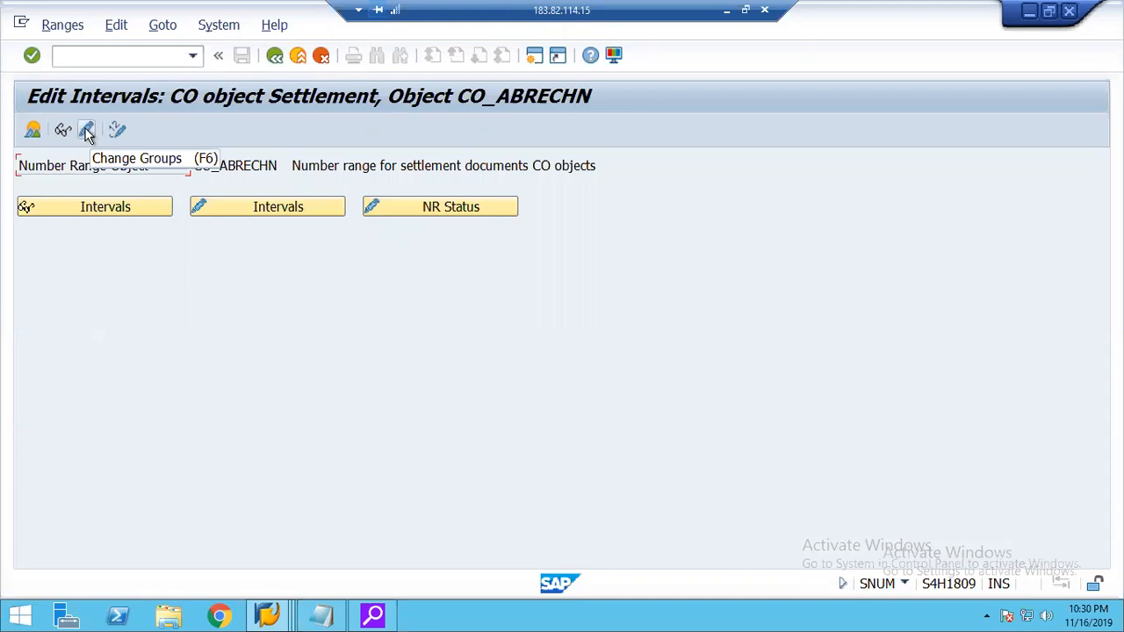
click(86, 132)
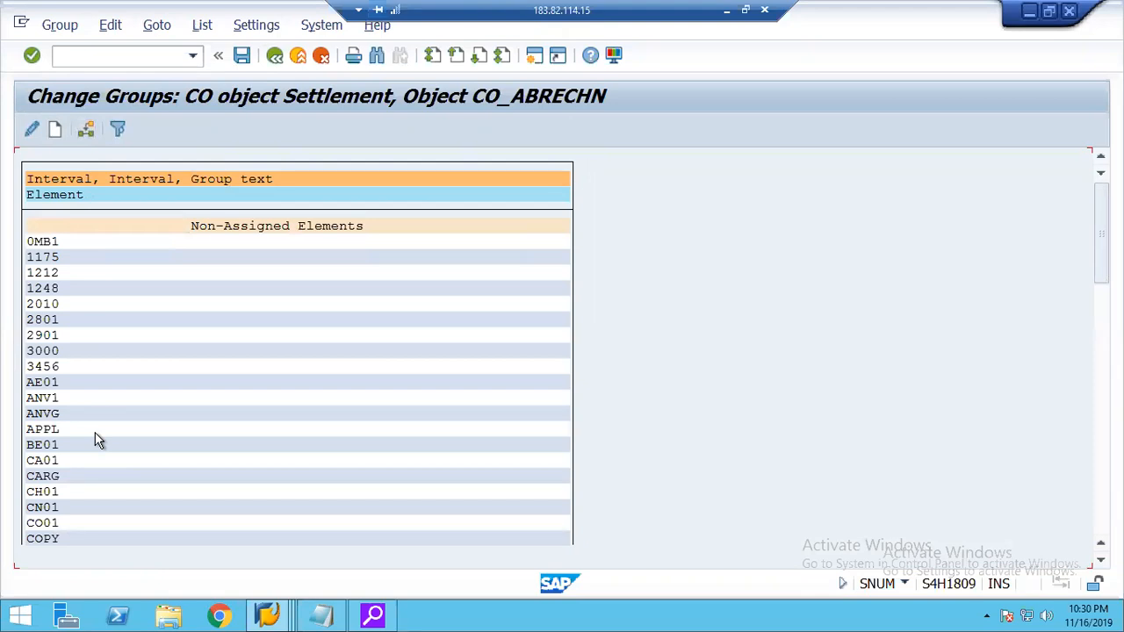
click(43, 291)
click(56, 129)
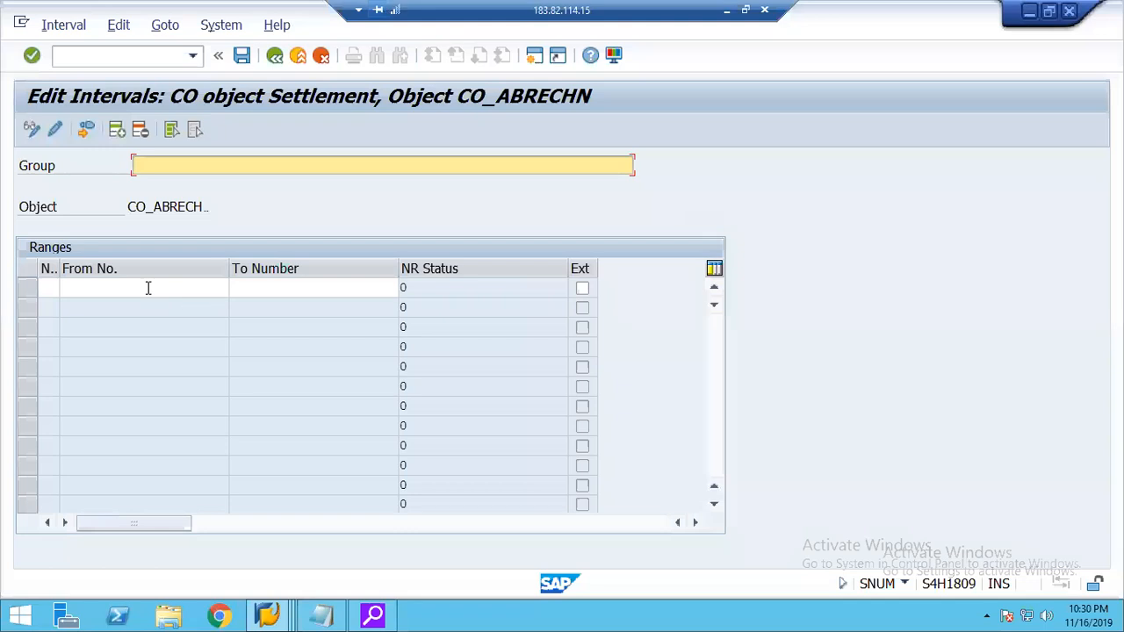
click(298, 57)
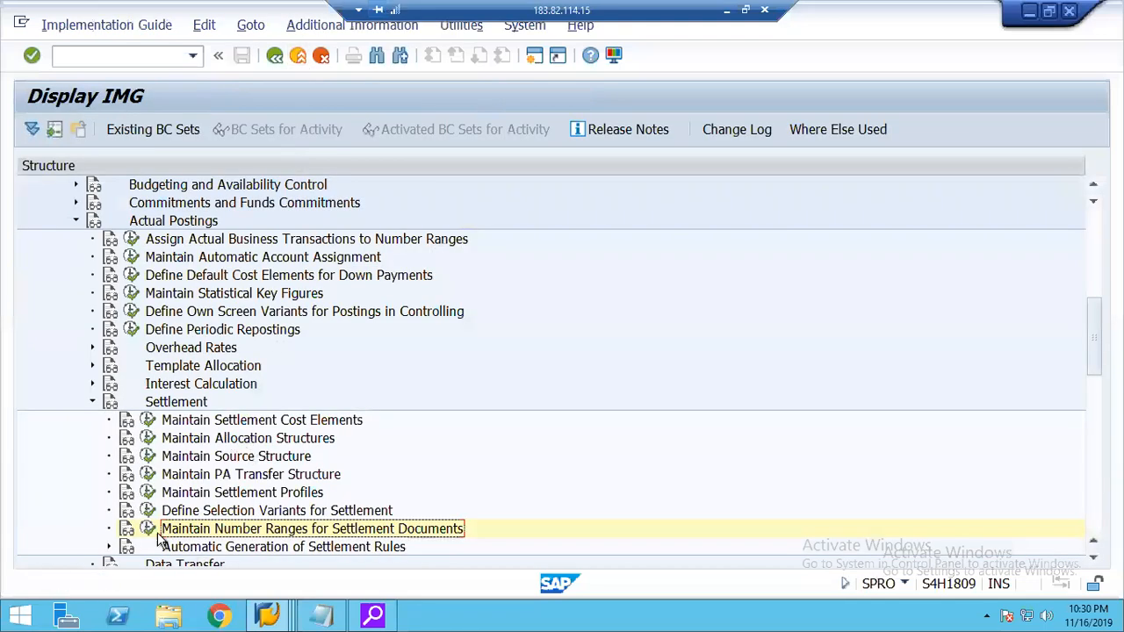
Open Maintain Number Ranges for Settlement Documents in group maintenance and assign the non-assigned element 1248 to group 01.
click(145, 526)
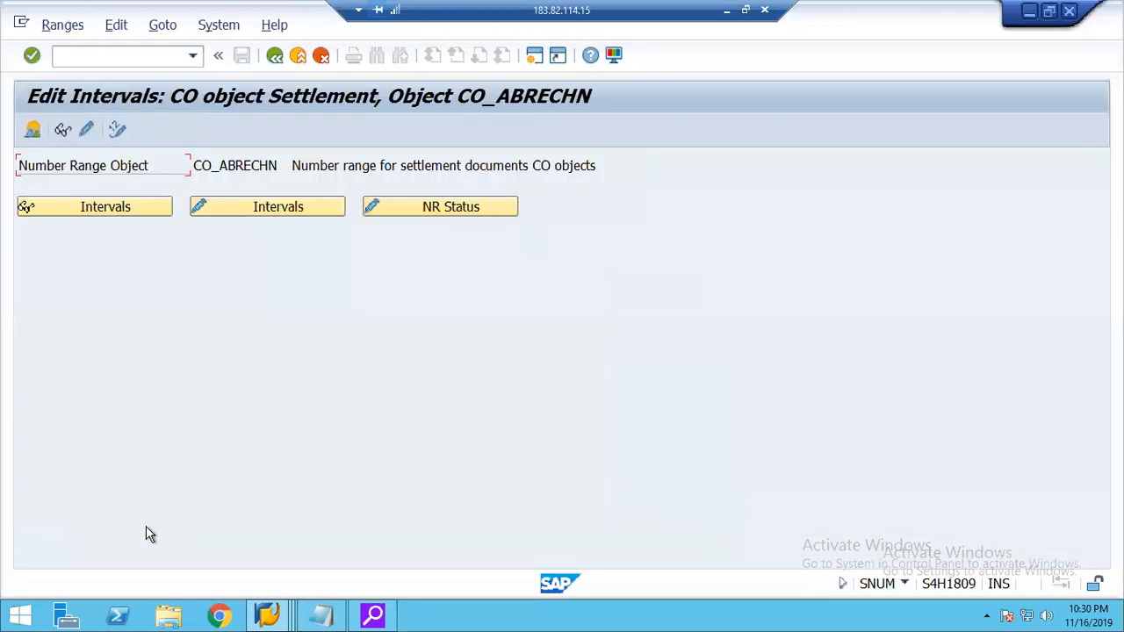
click(86, 137)
click(38, 290)
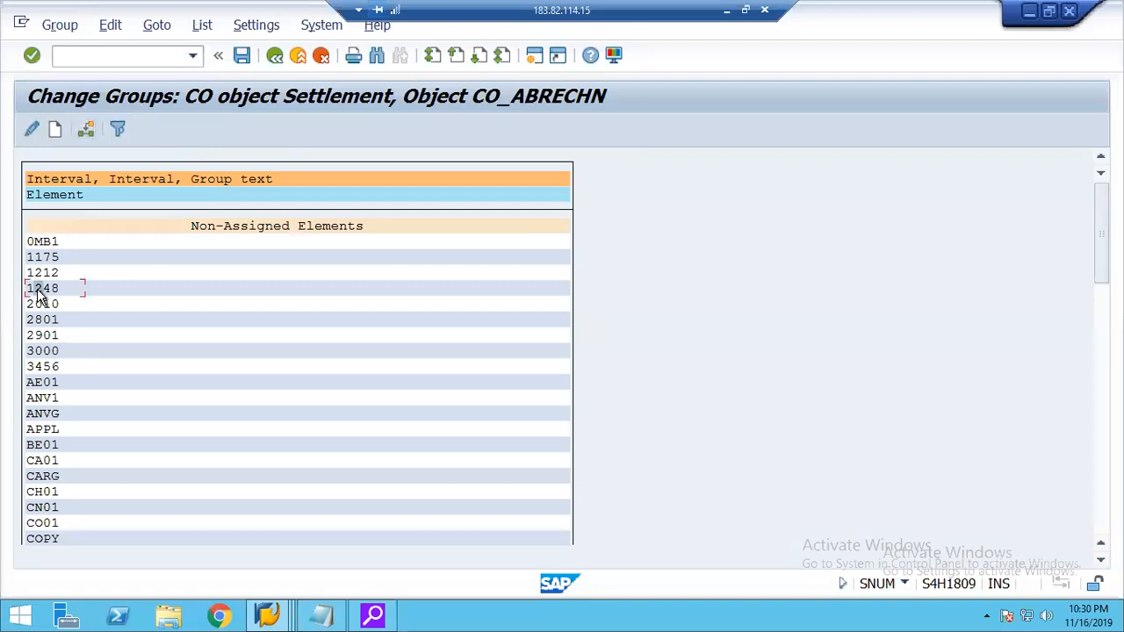
click(80, 132)
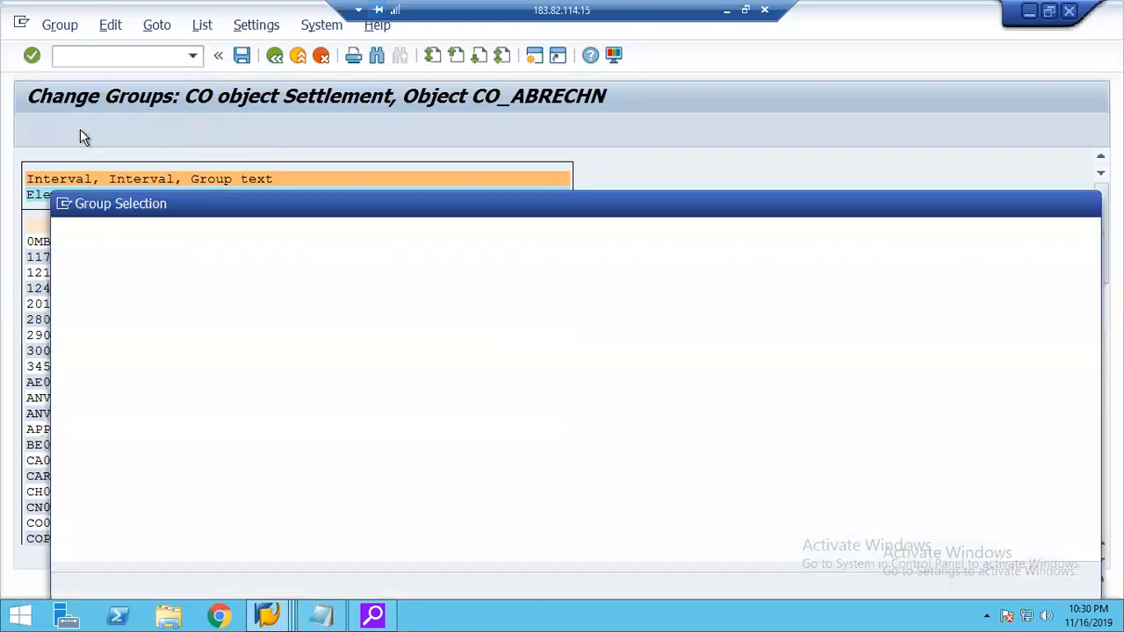
double_click(71, 282)
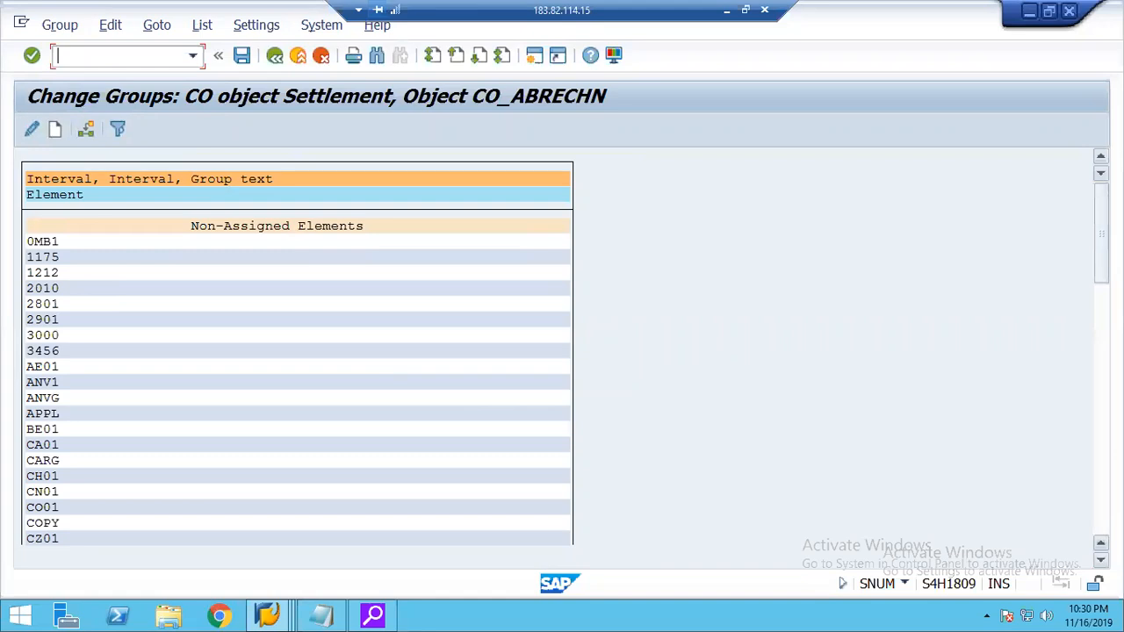
Locate controlling area 1248 under group 01 in the group list and save the number range group assignment.
key(Page_Down)
key(Page_Down)
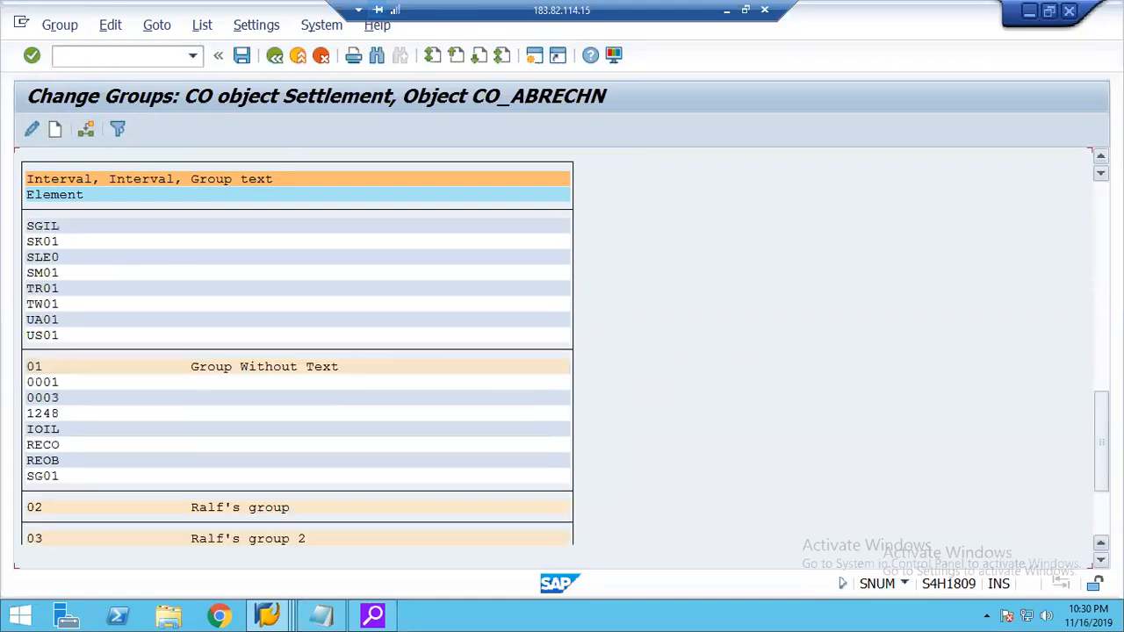
click(45, 413)
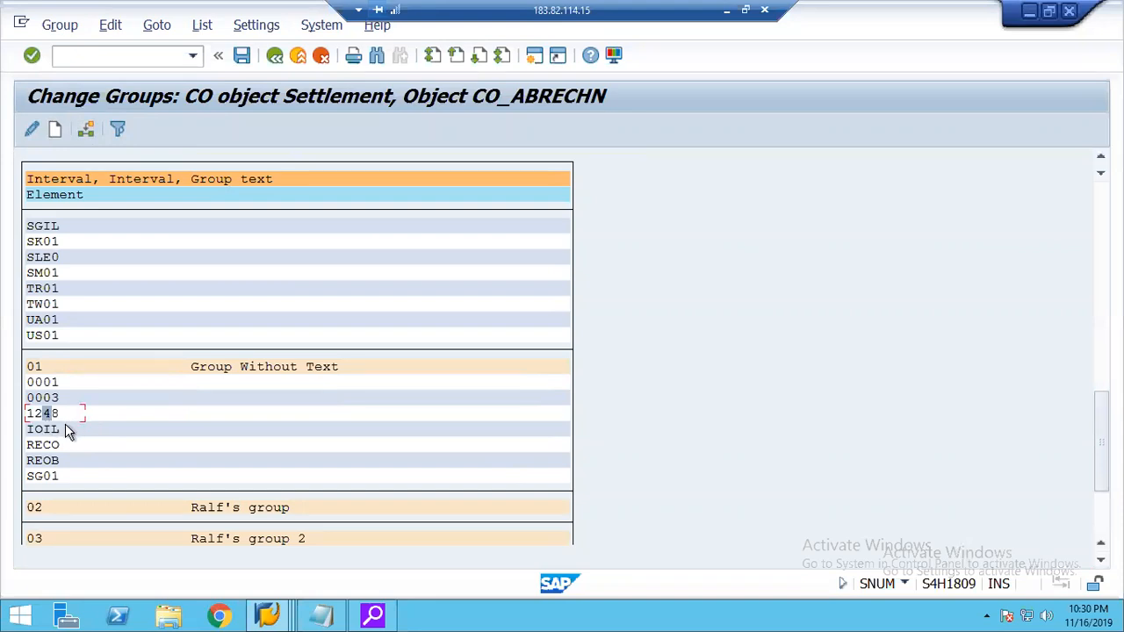
click(242, 56)
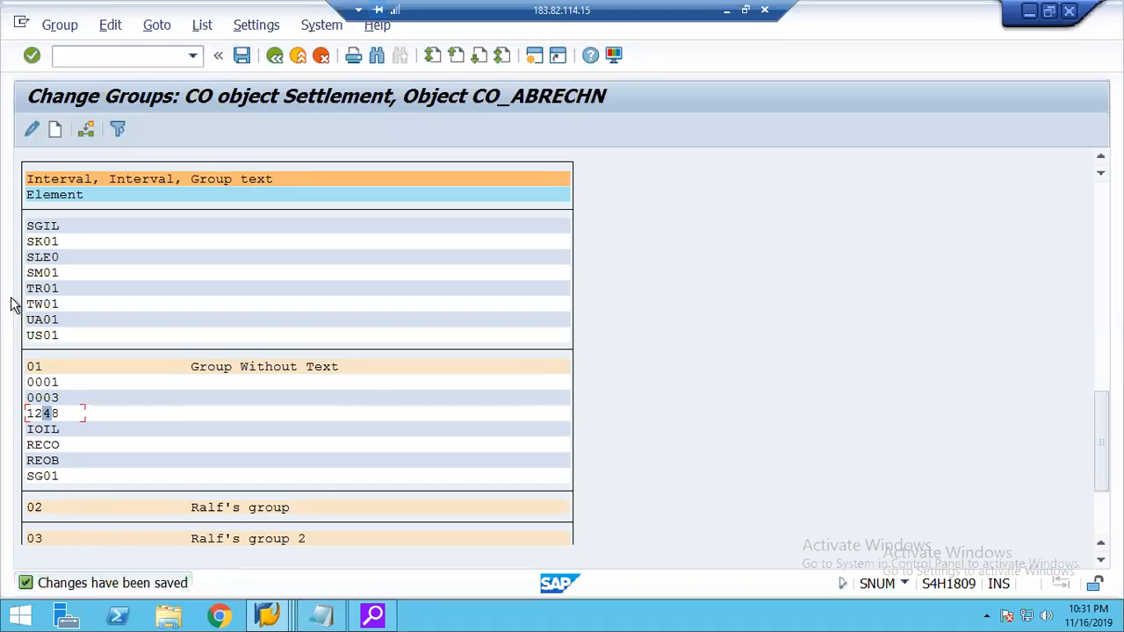
Open the interval of group 01 to check its from and to numbers, and return to the group list.
double_click(34, 368)
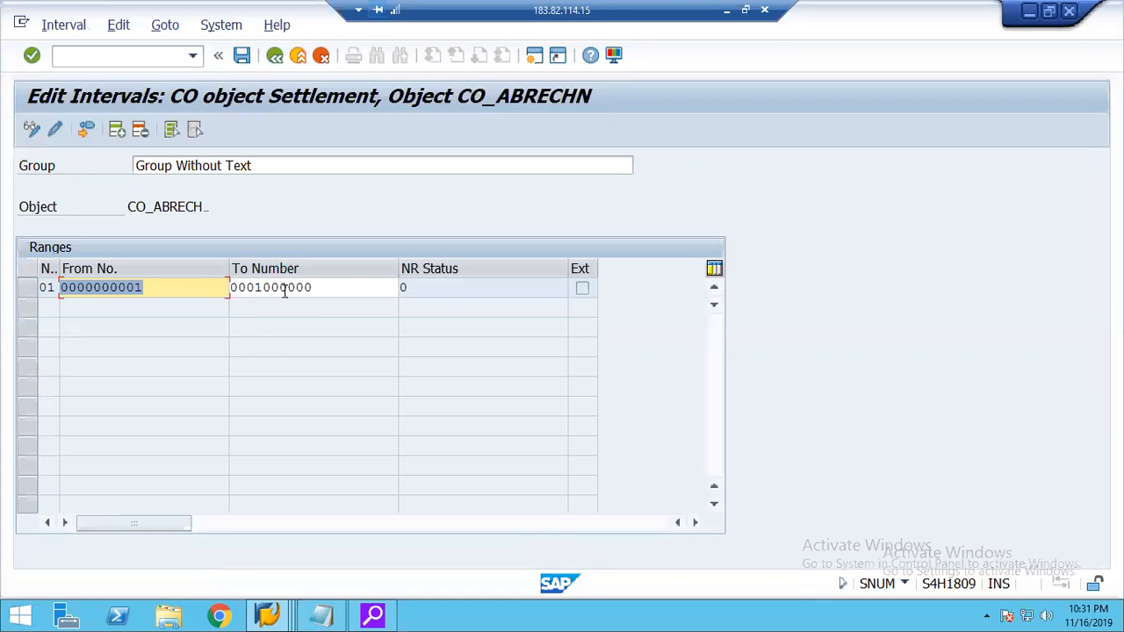
click(286, 288)
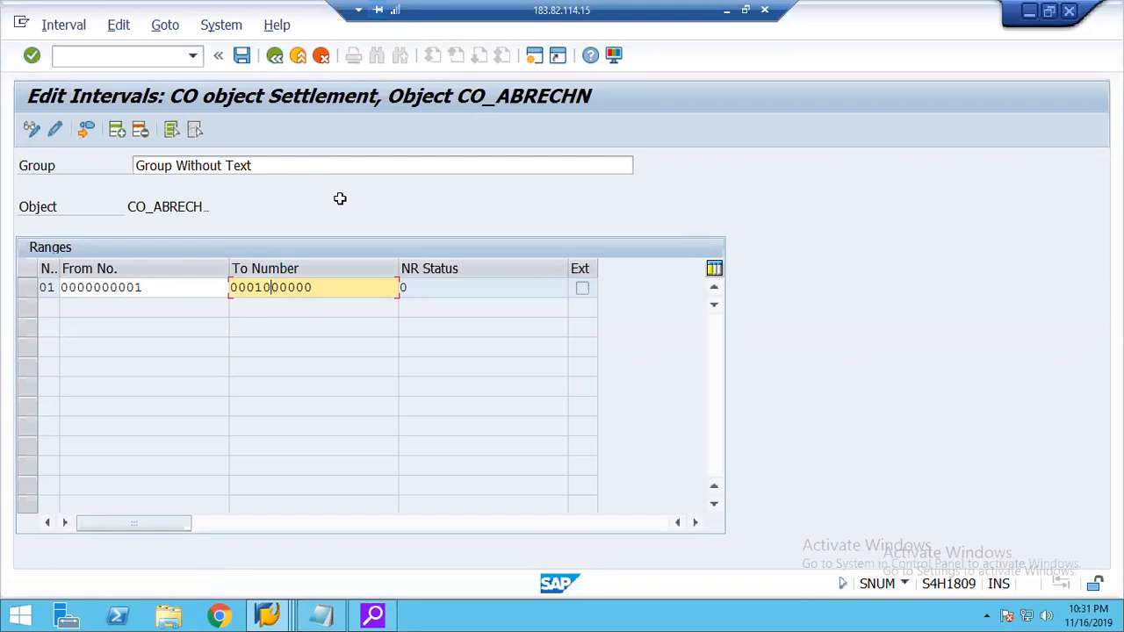
click(242, 56)
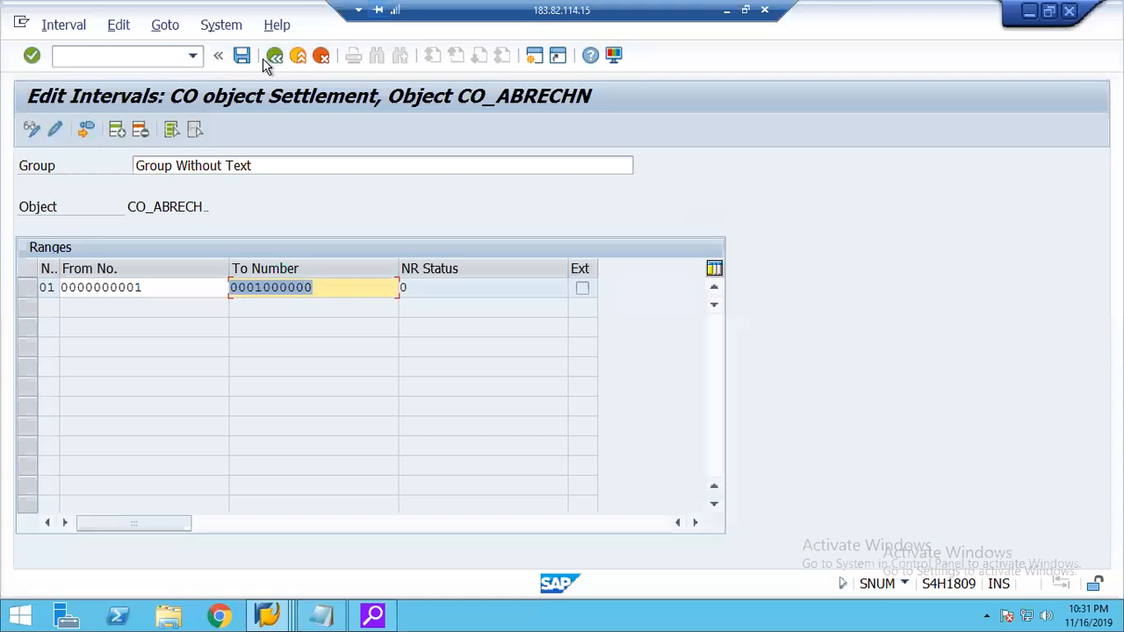
click(274, 57)
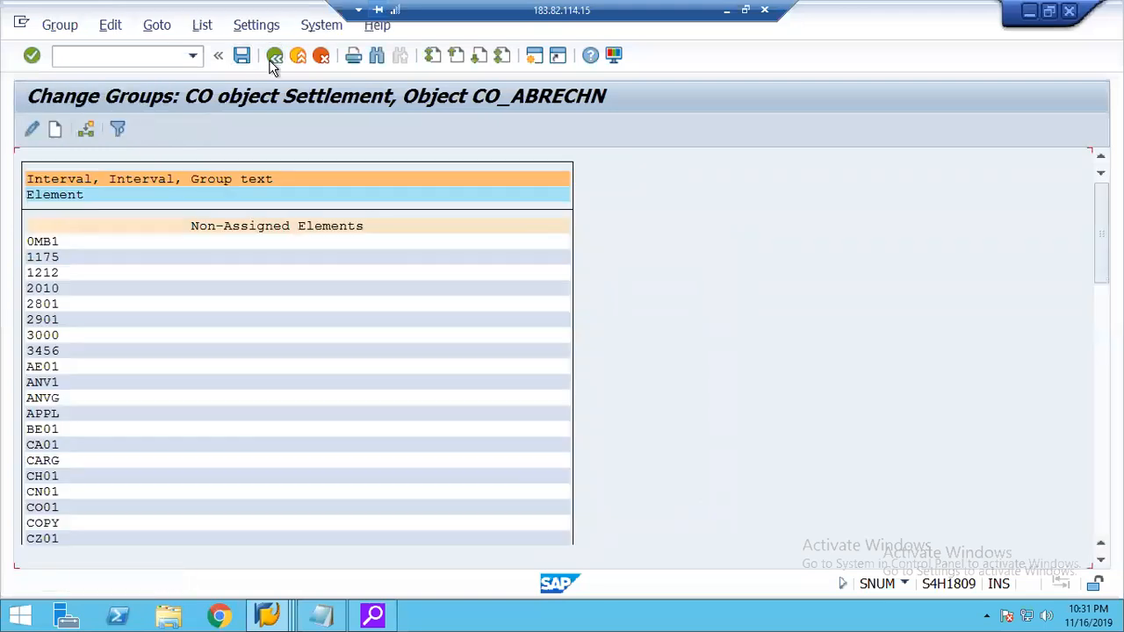
Switch to the Actual Settlement: Order session, execute the real internal order's test run and open the detail list of settled values.
click(269, 616)
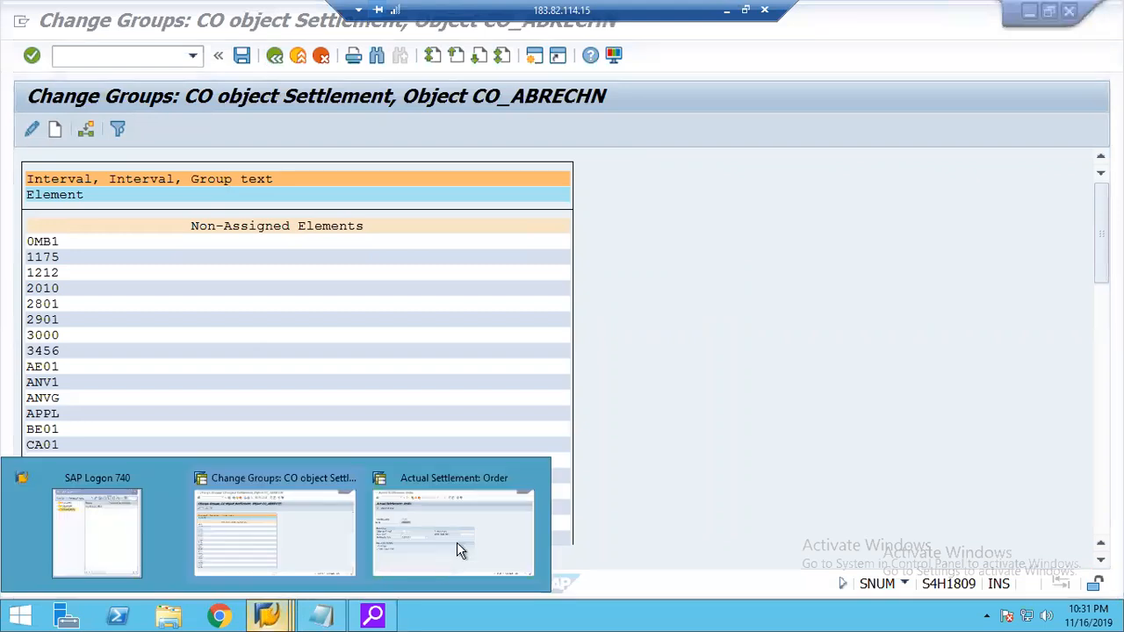
click(443, 517)
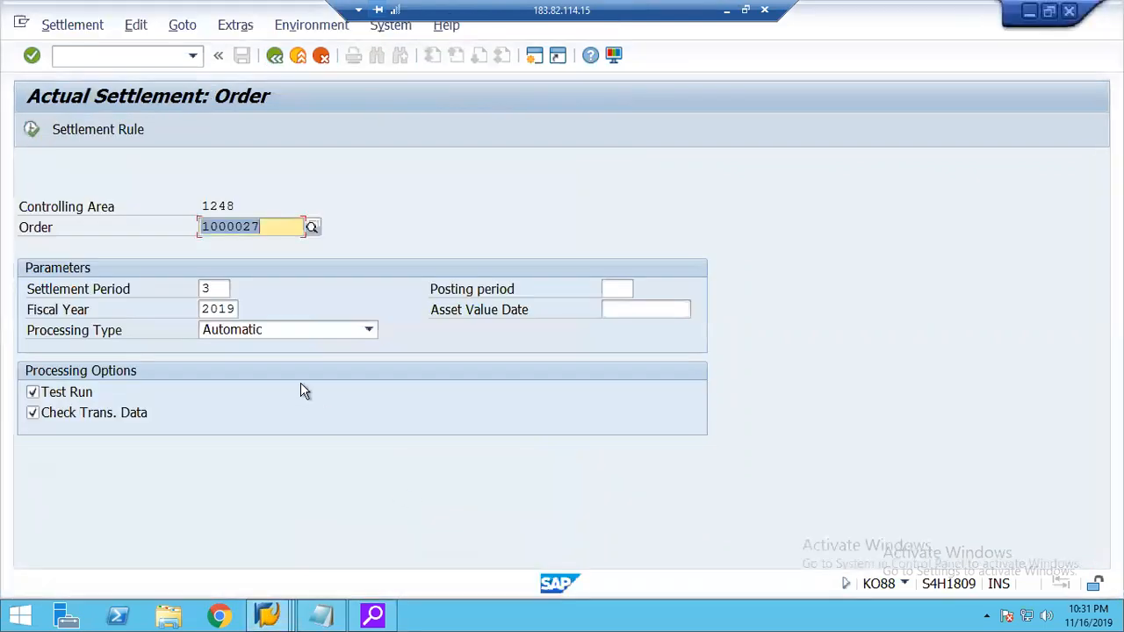
click(31, 131)
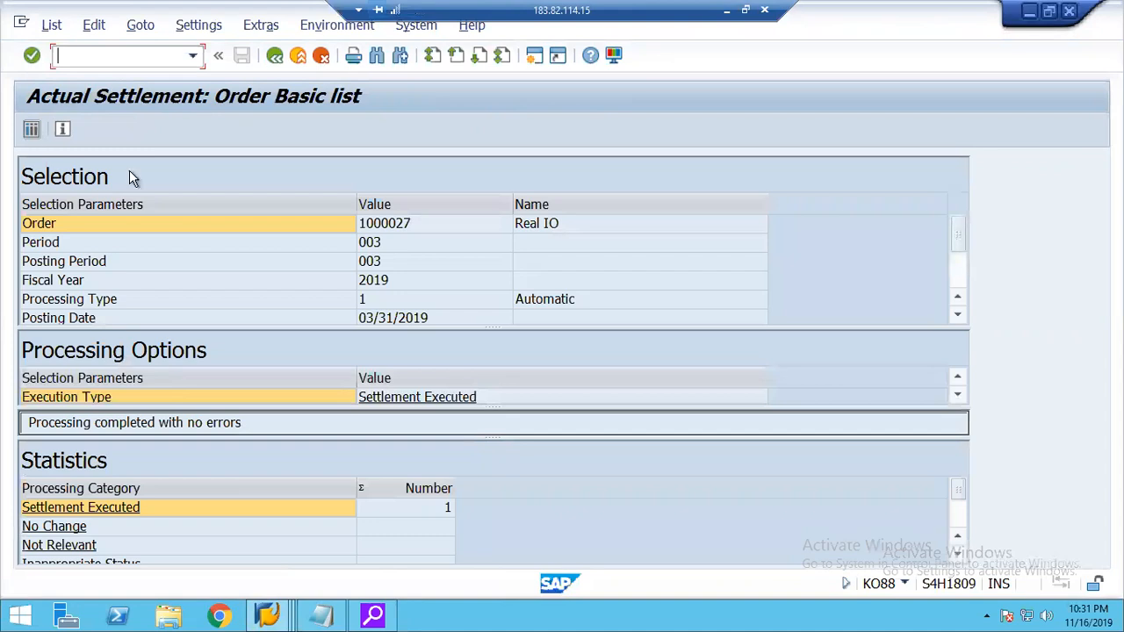
click(30, 130)
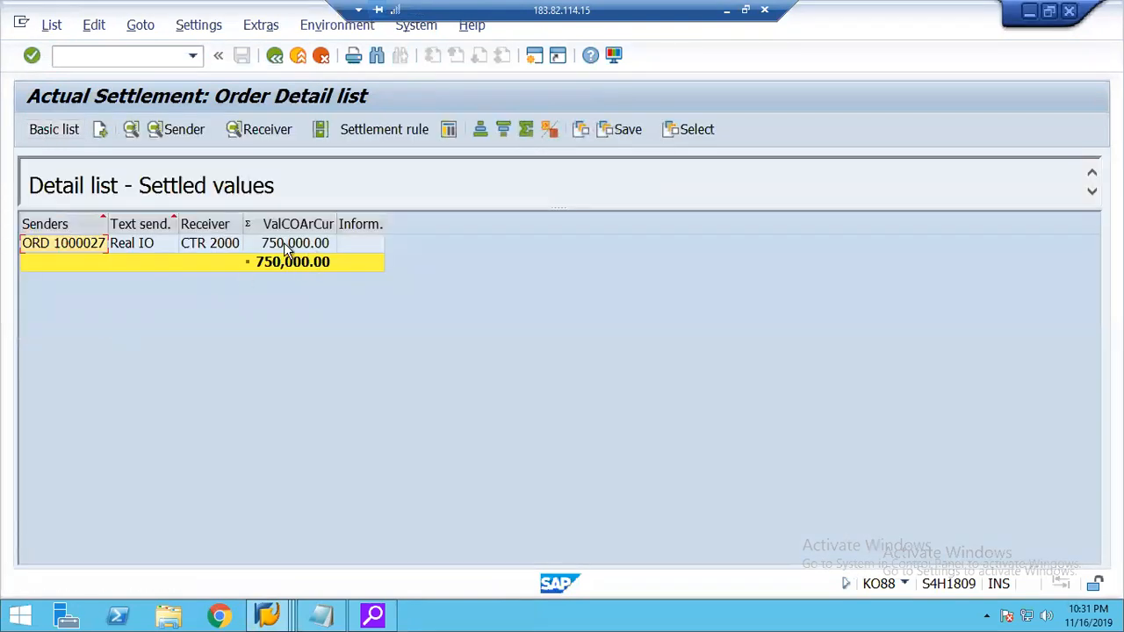
Review the sender debits of the settled Real IO row by cost element and value, and return to the detail list.
click(285, 246)
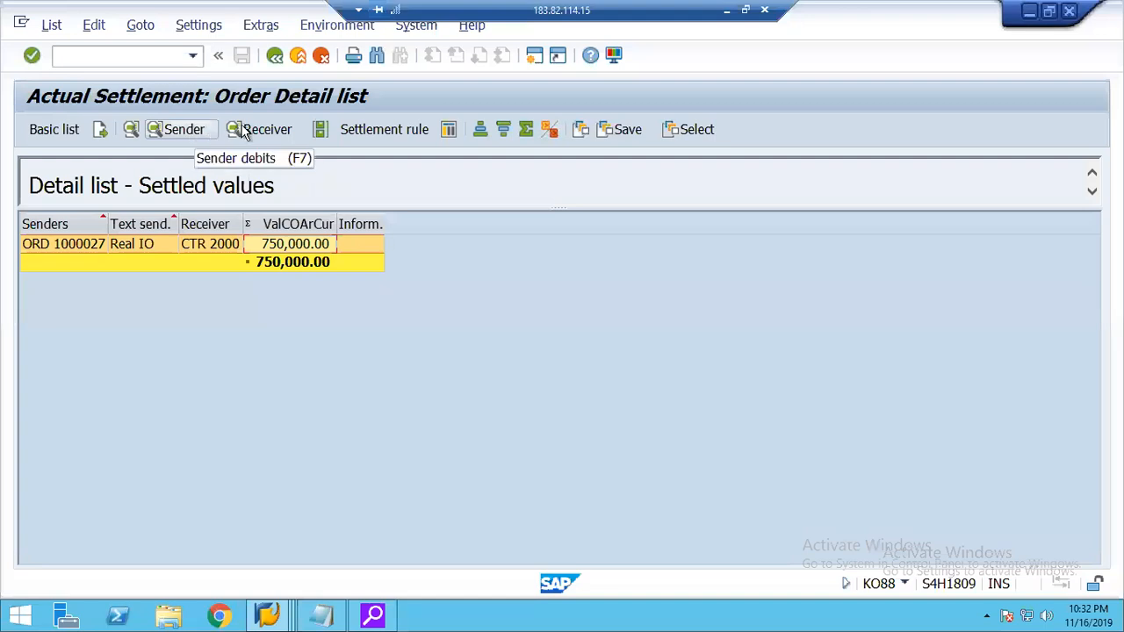
click(171, 131)
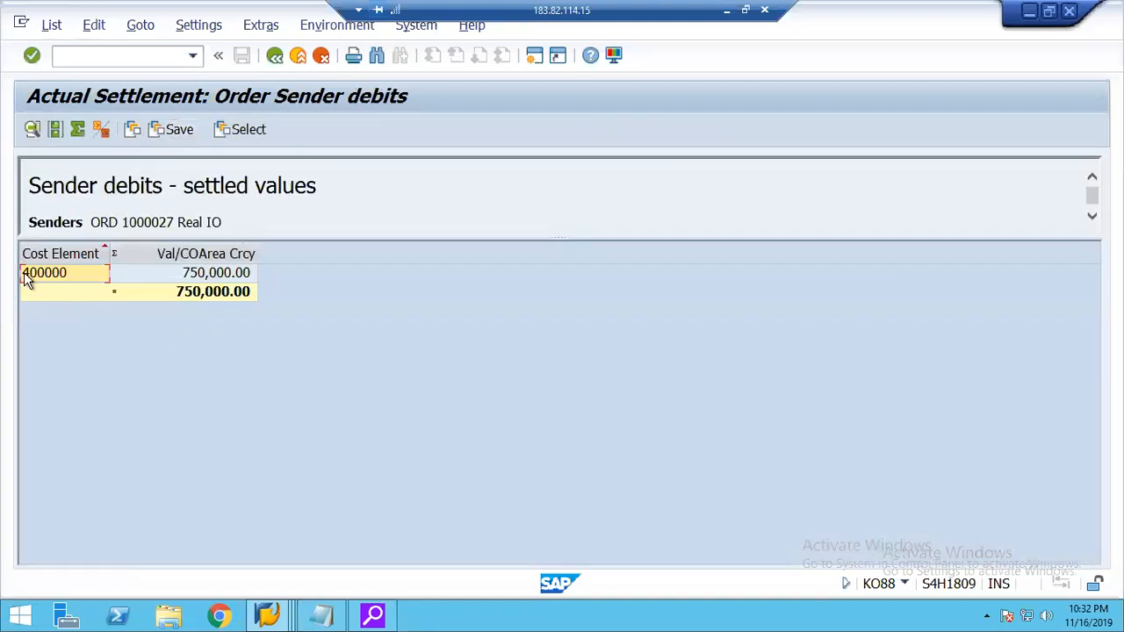
click(27, 276)
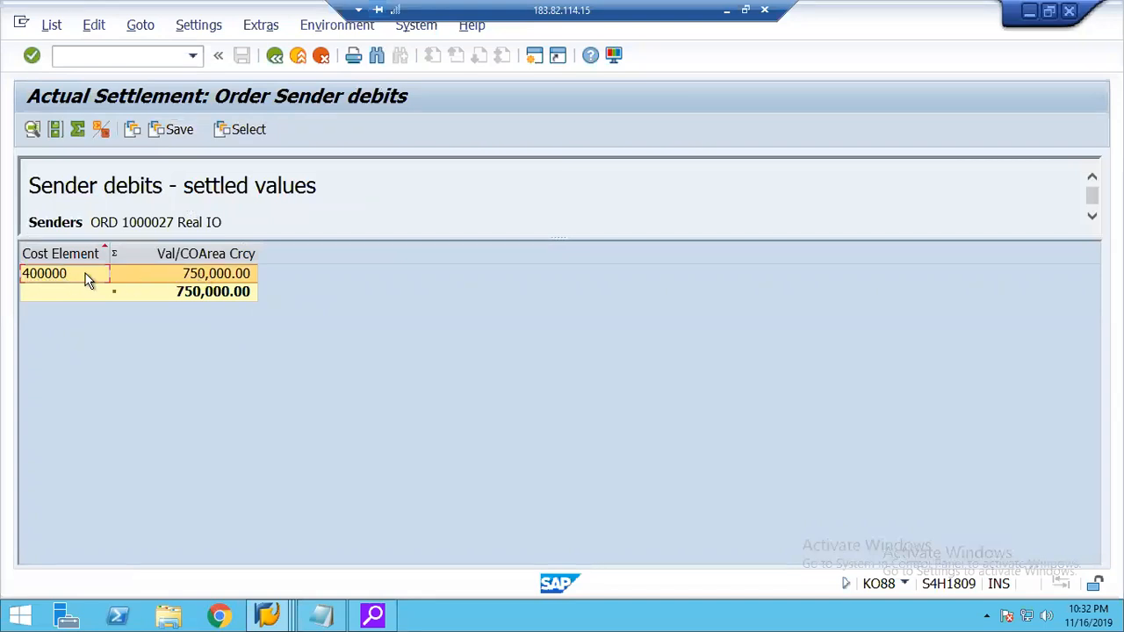
click(218, 277)
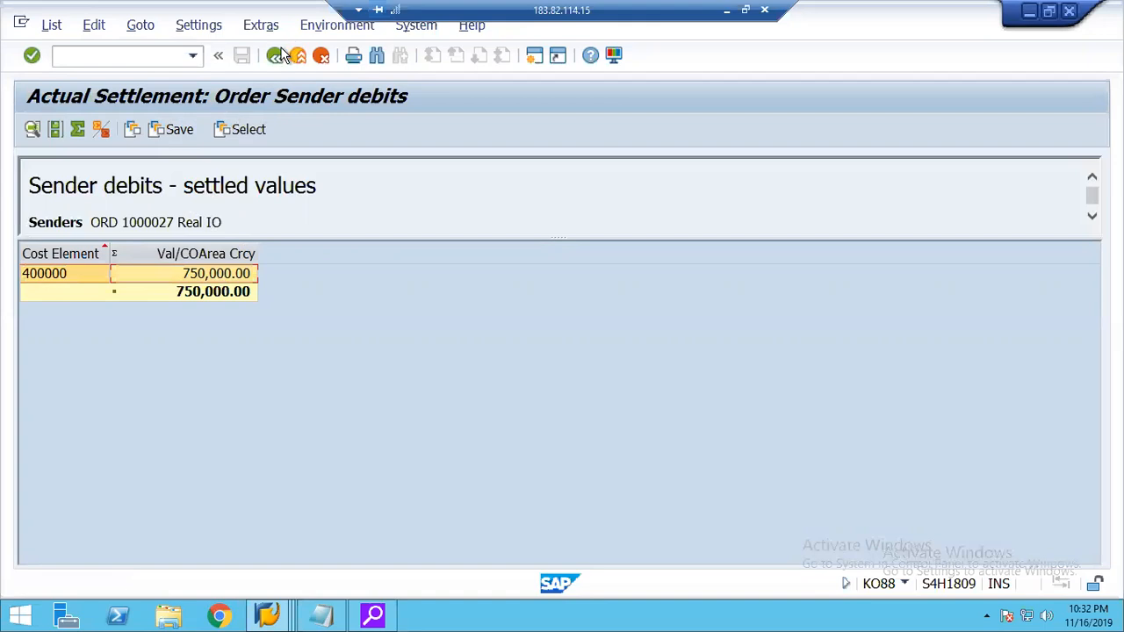
click(277, 55)
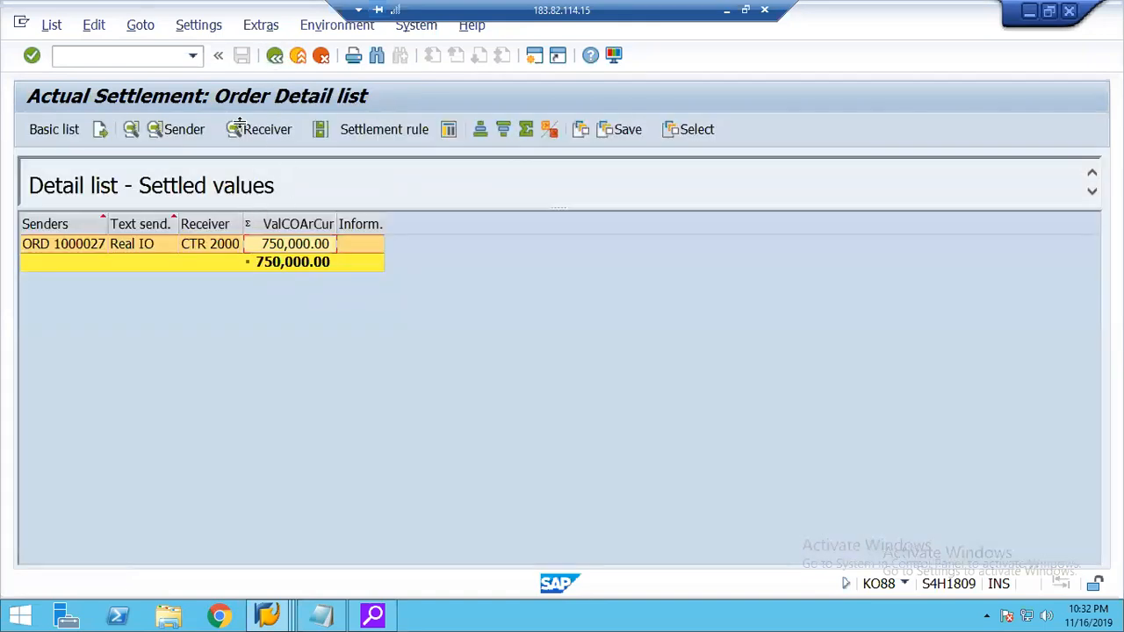
Review the receiver debits and the settlement rule of the Real IO order, returning to the detail list after each.
click(245, 129)
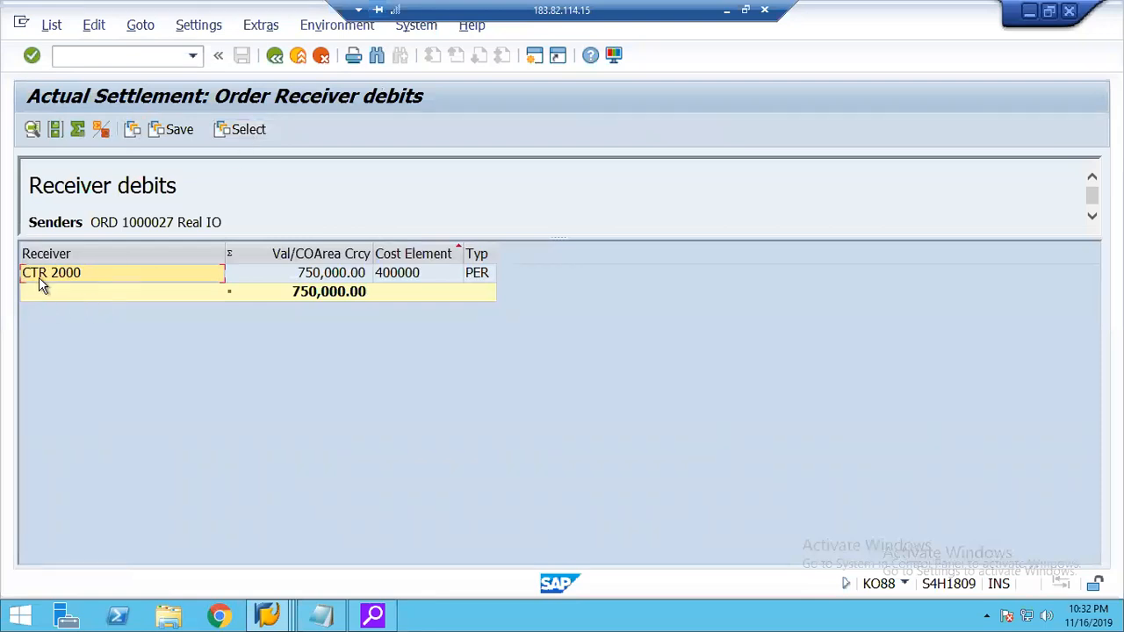
click(39, 276)
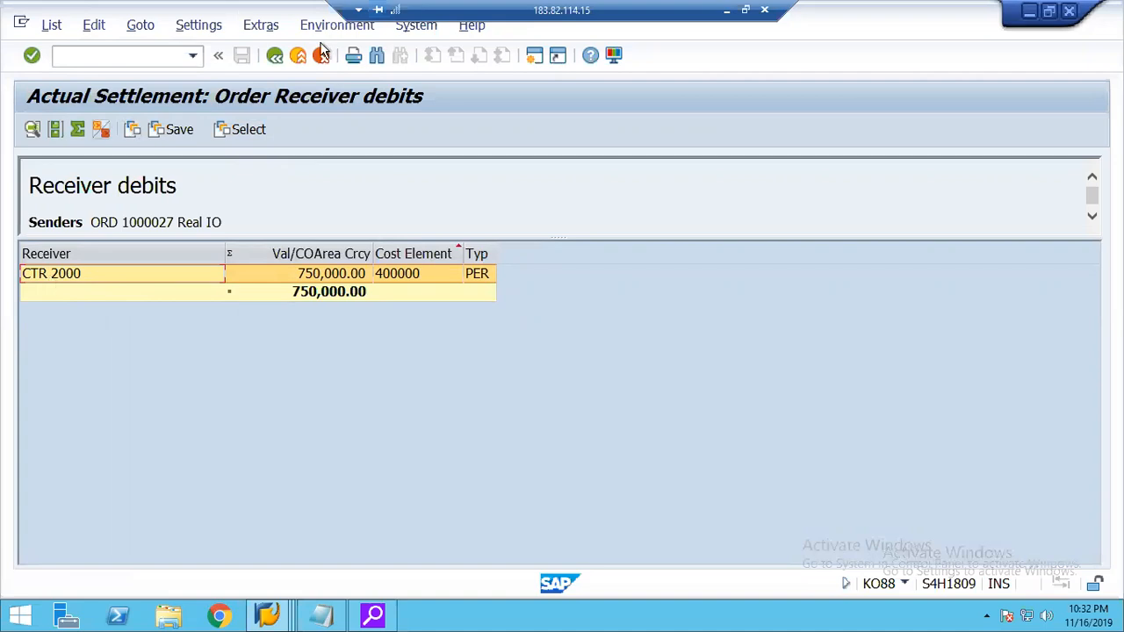
click(276, 56)
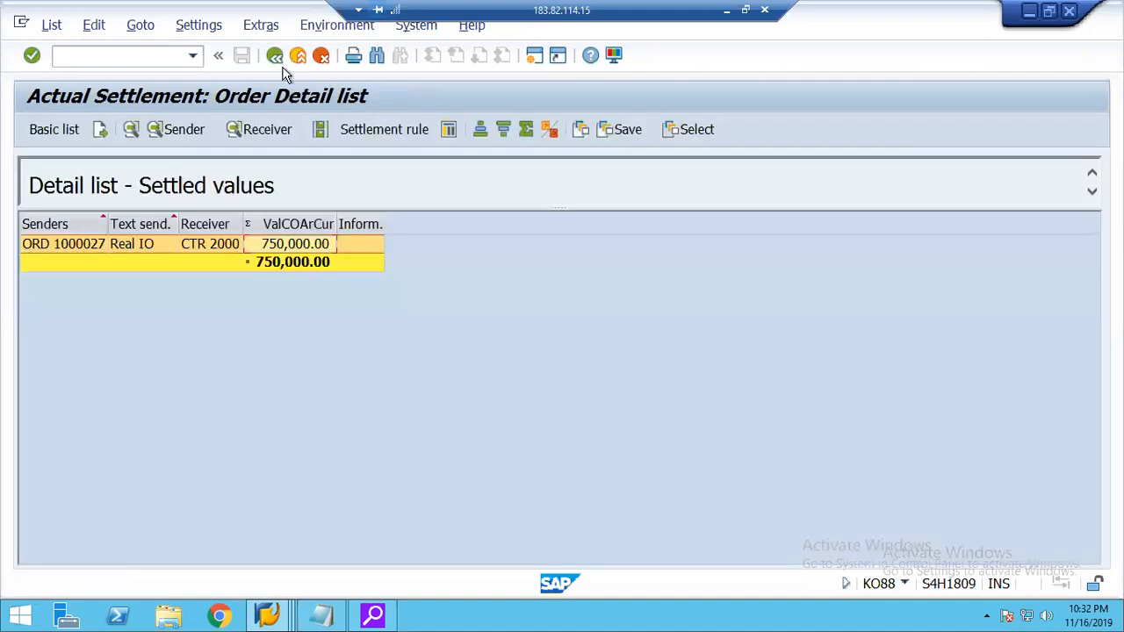
click(364, 130)
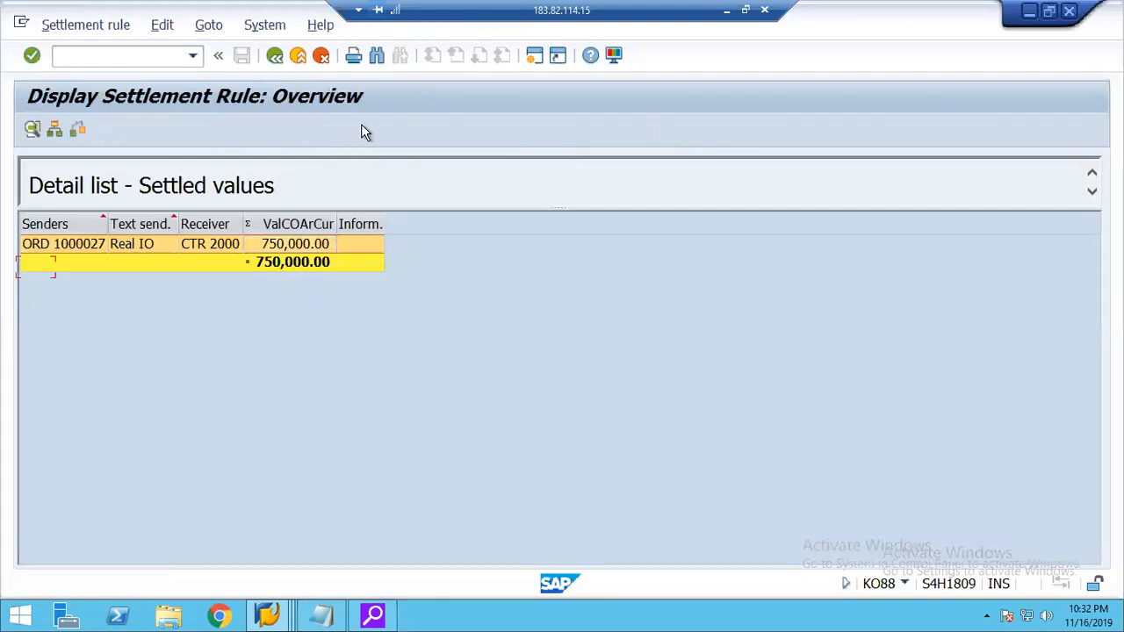
click(115, 267)
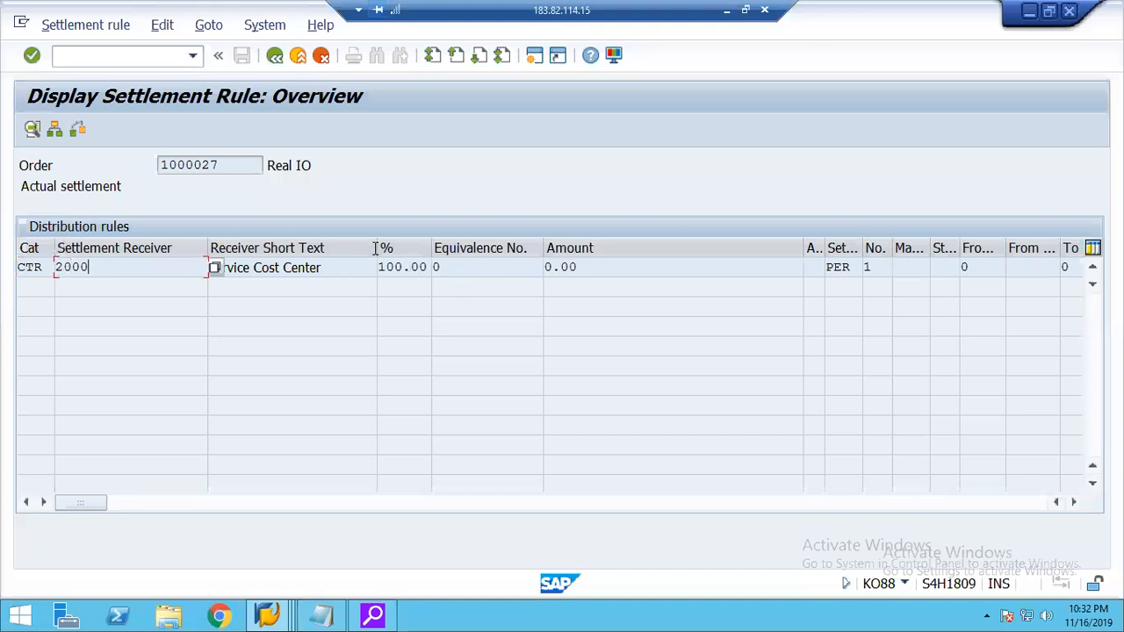
click(274, 58)
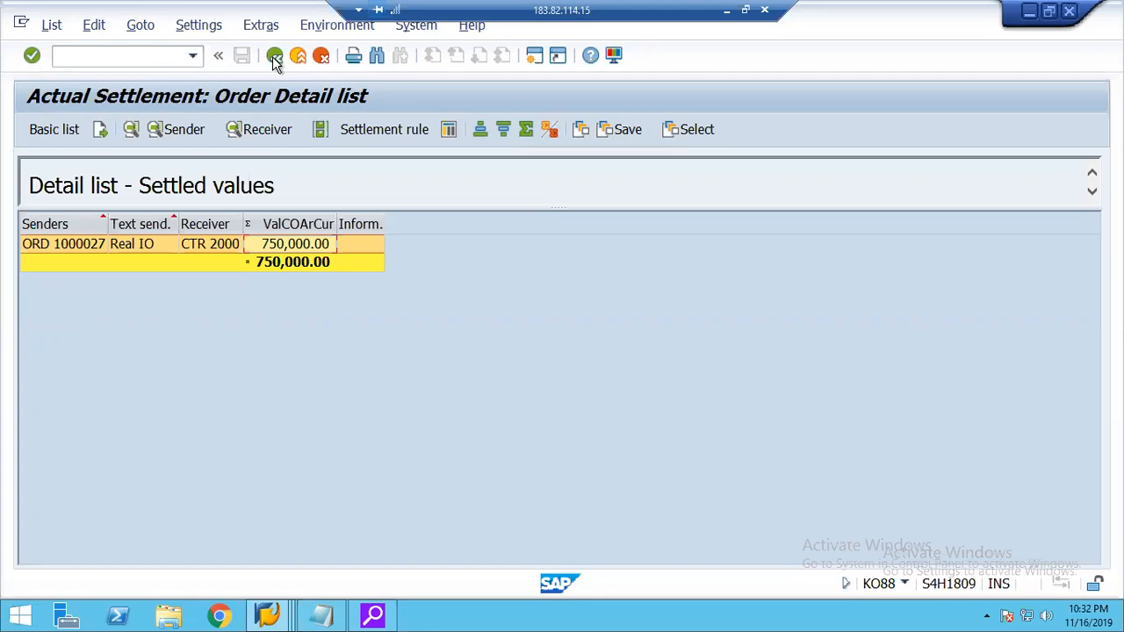
Switch to the settlement number range group session and go back out of the group maintenance.
click(256, 616)
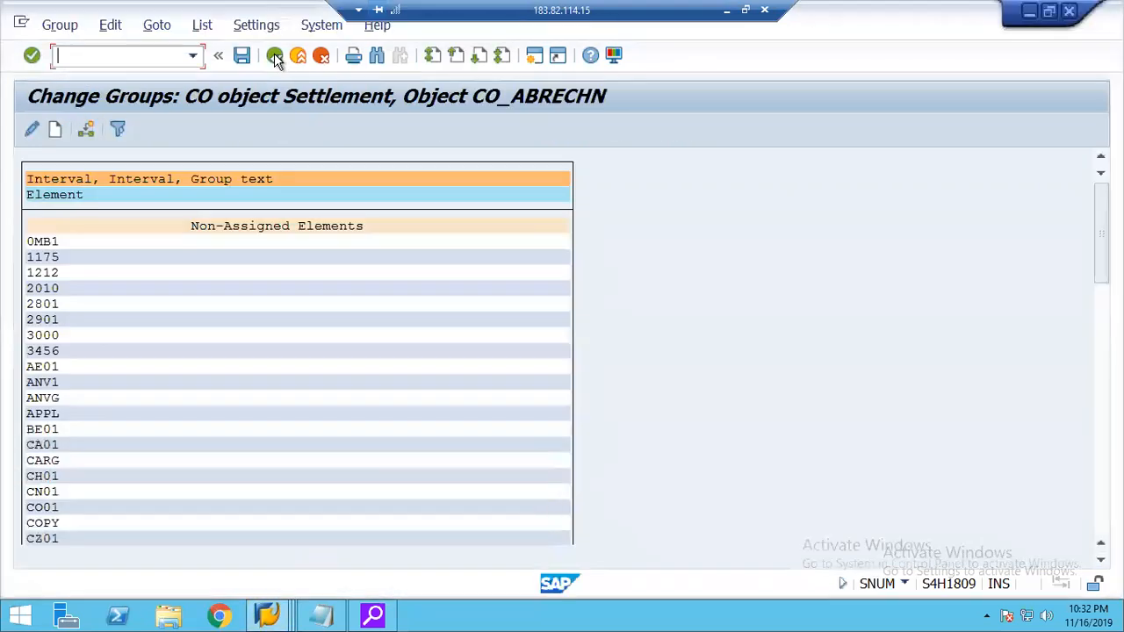
click(276, 59)
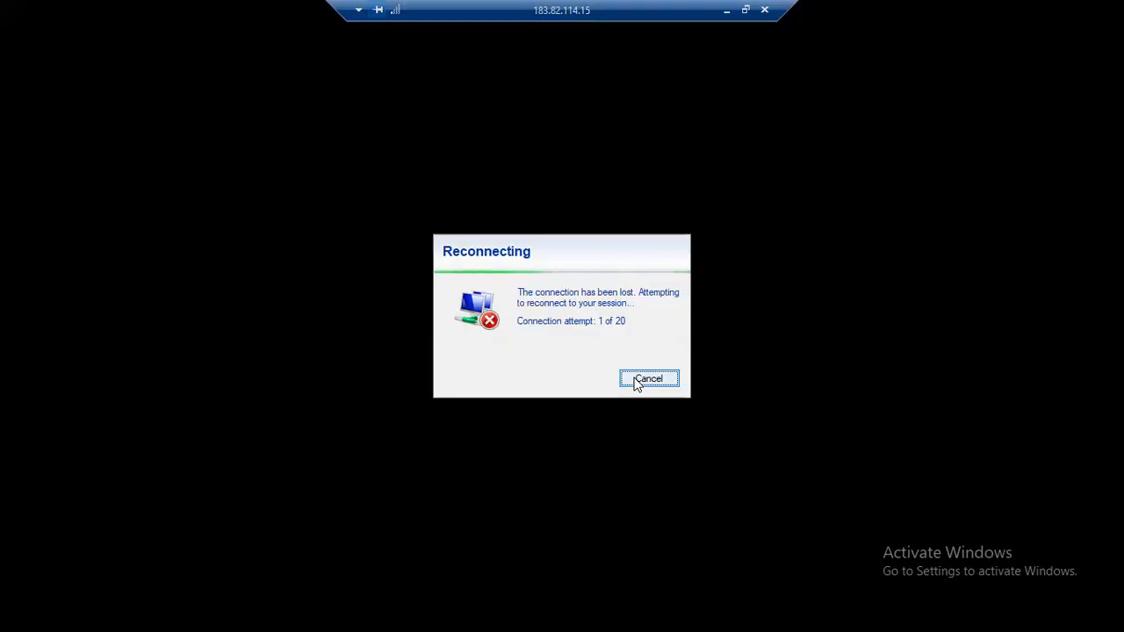
click(639, 379)
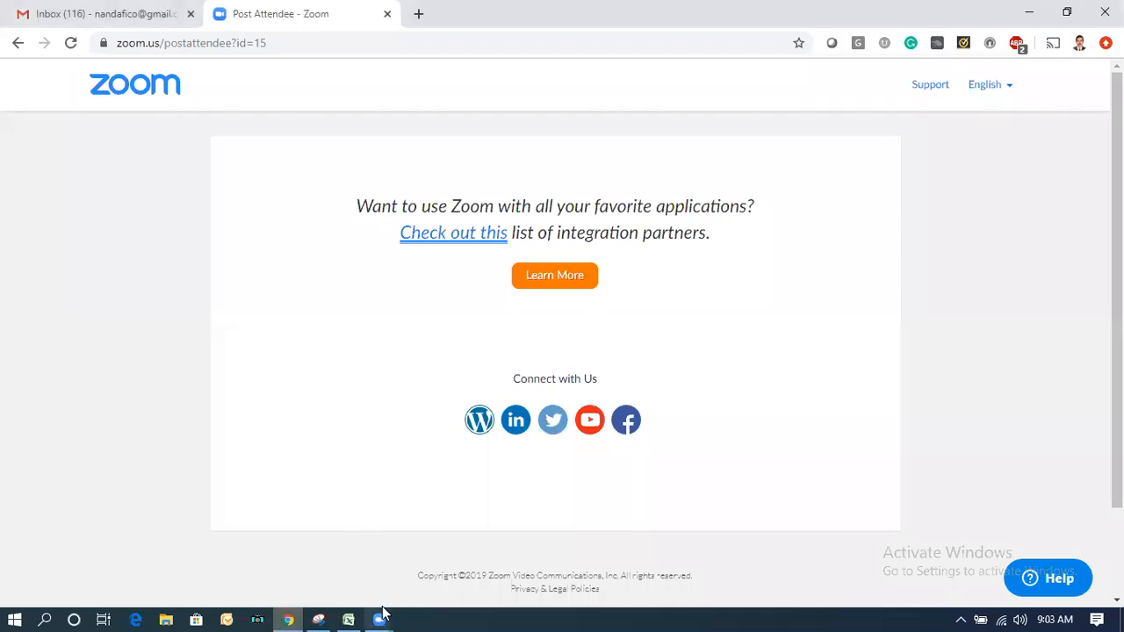
click(50, 613)
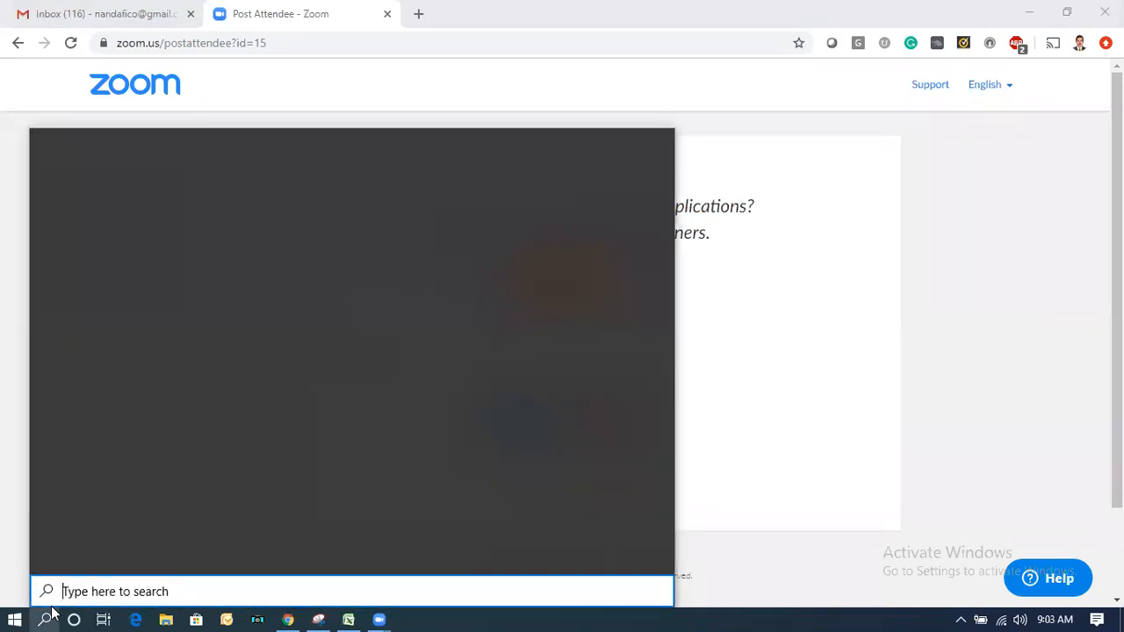
text(run)
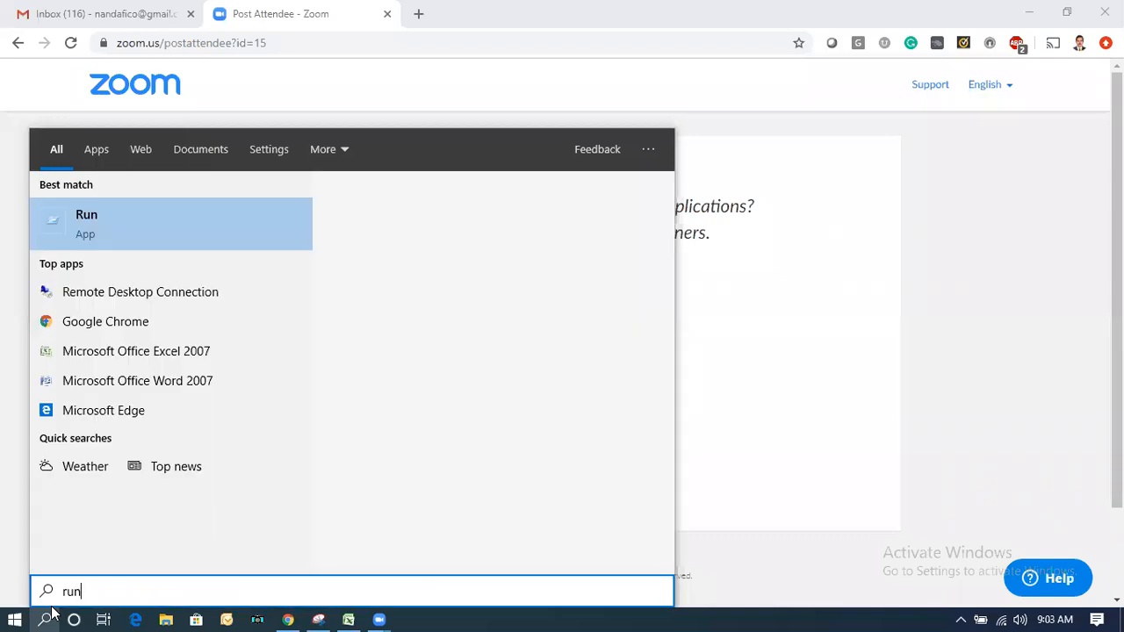
key(Return)
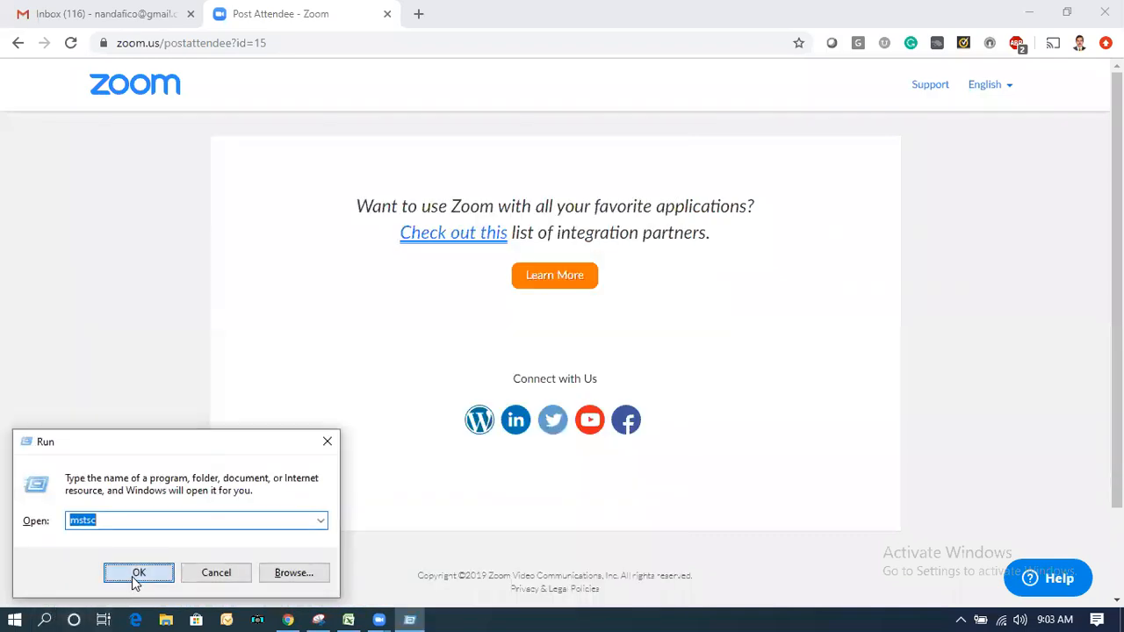
click(138, 572)
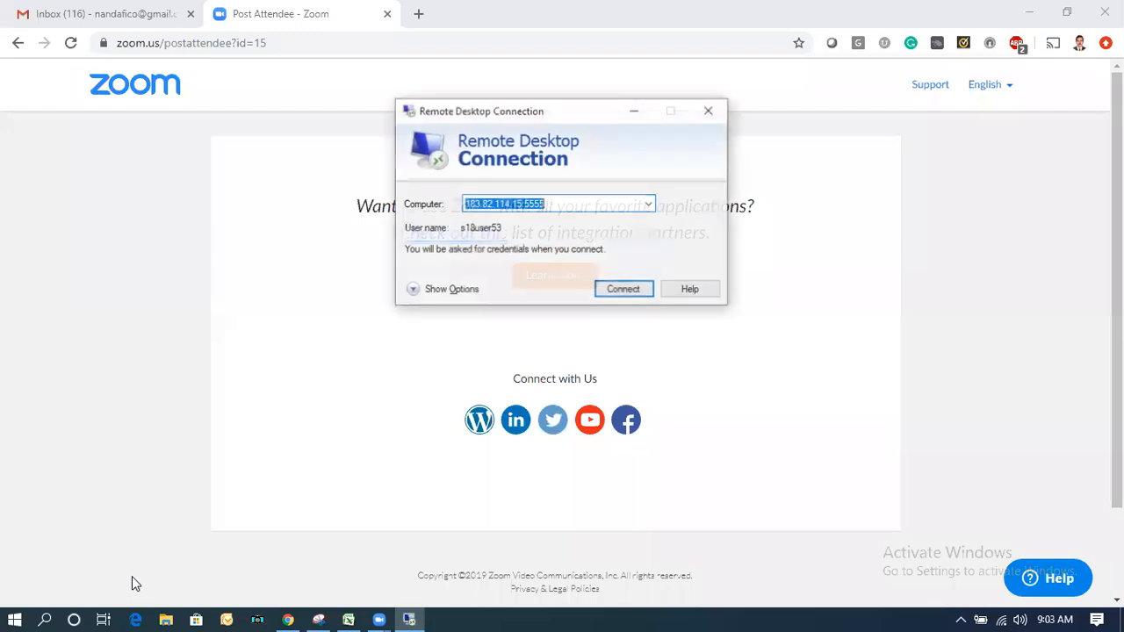
click(629, 289)
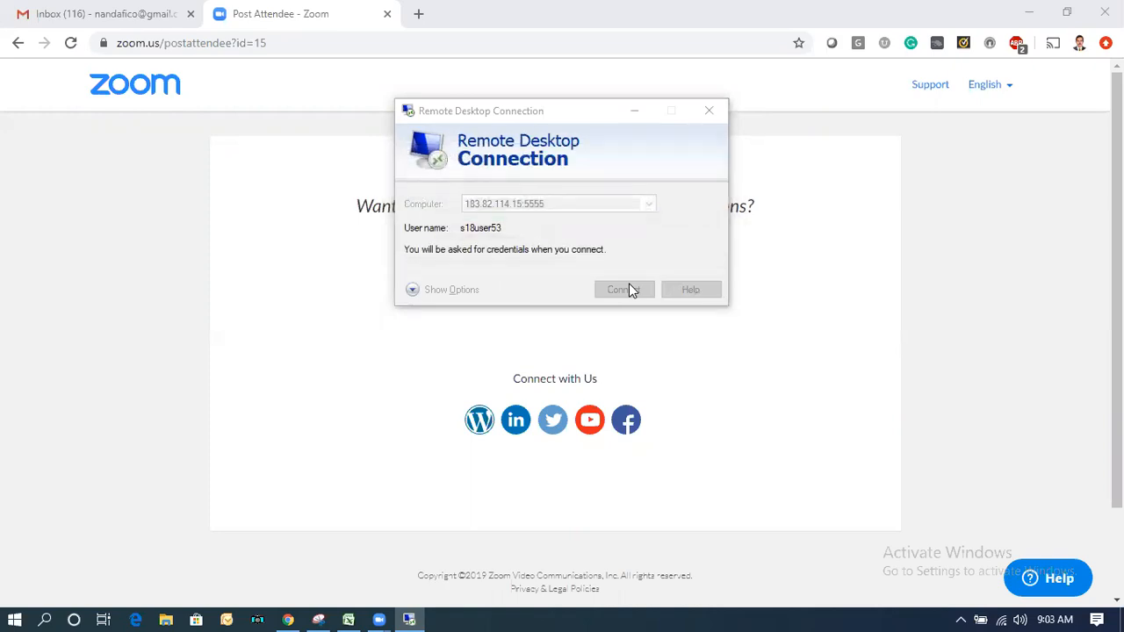
text(•••)
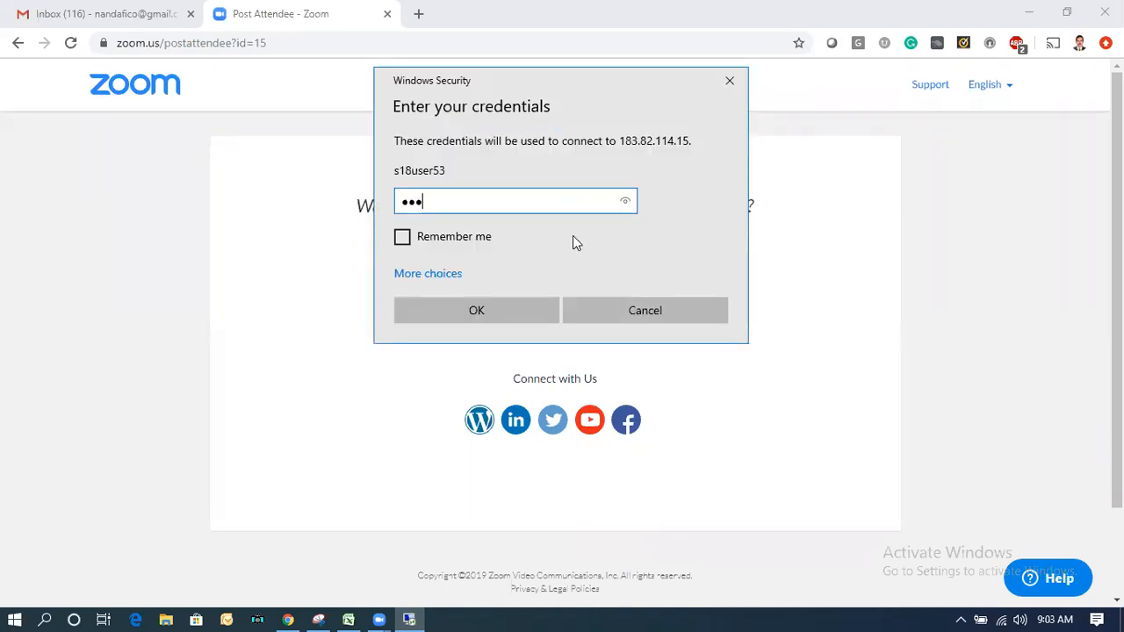
text(•••)
key(Return)
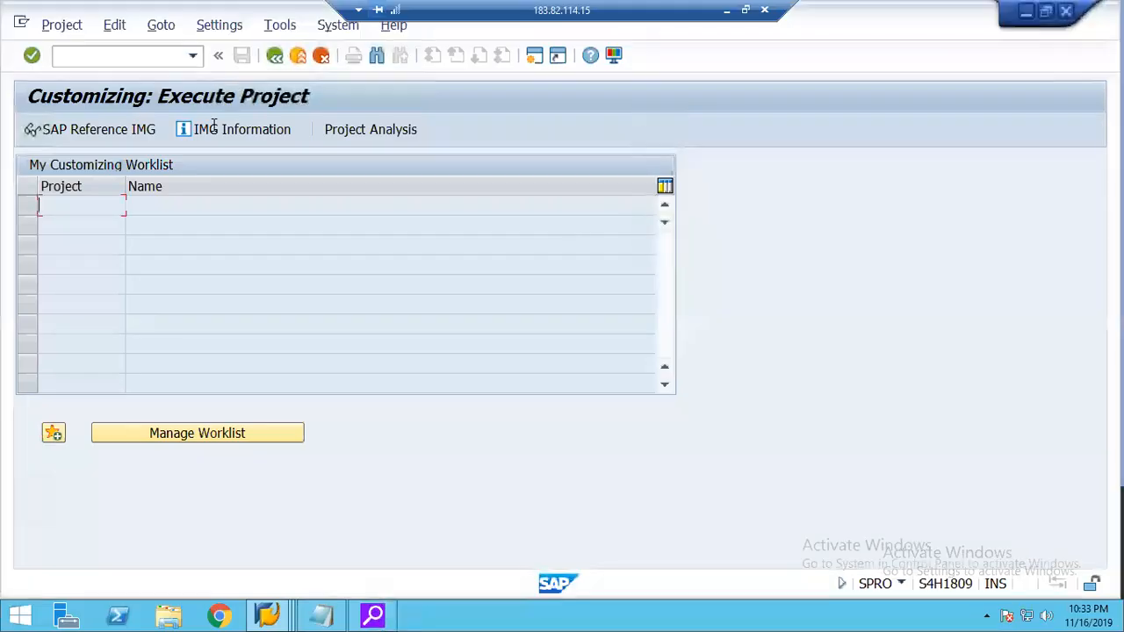
Open the SAP Reference IMG and start Maintain Allocation Structures under Controlling, Internal Orders, Actual Postings, Settlement.
click(274, 615)
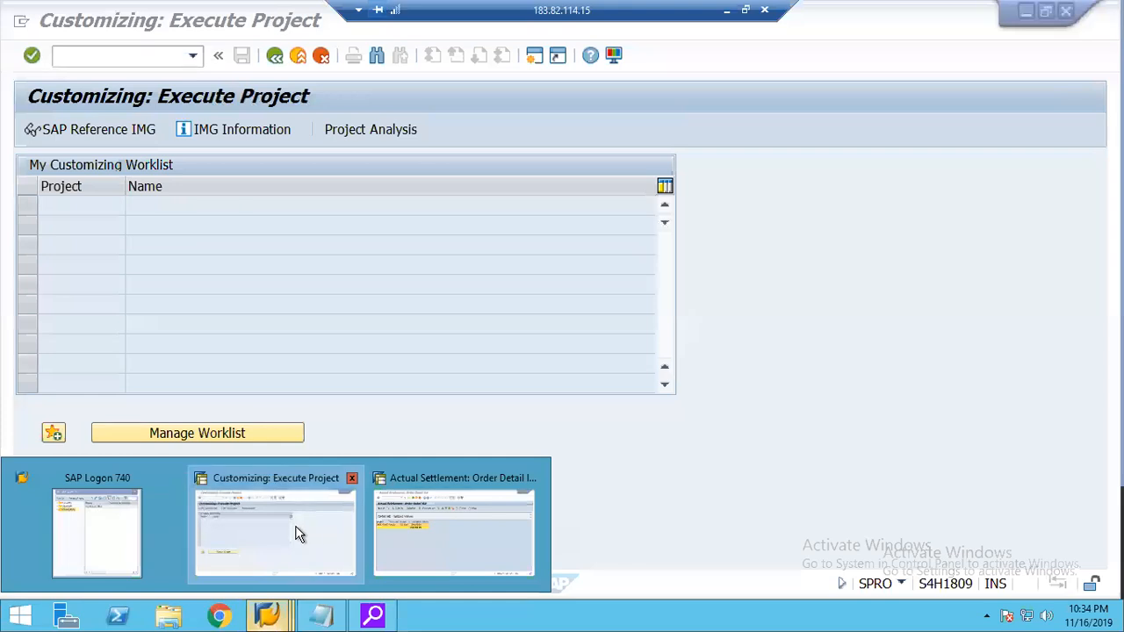
click(92, 132)
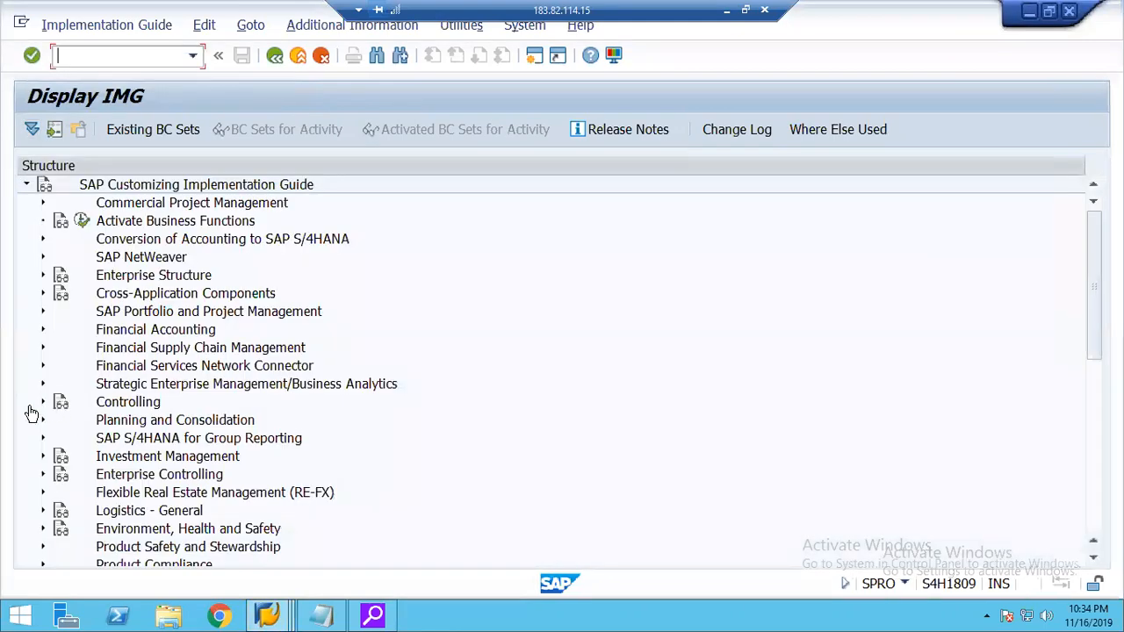
click(41, 402)
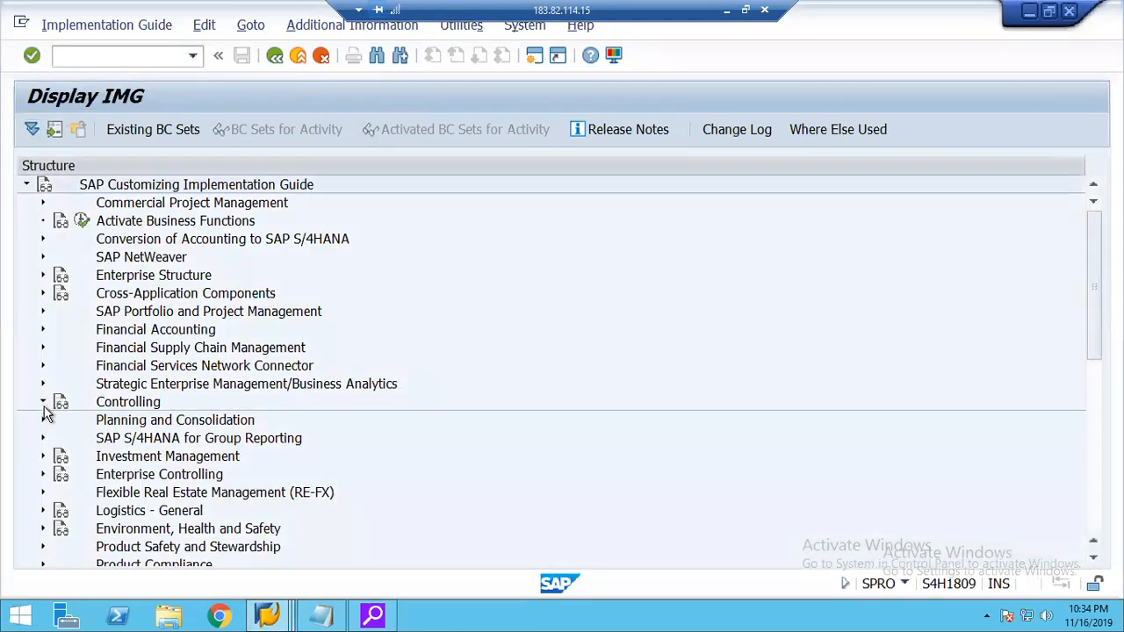
click(58, 474)
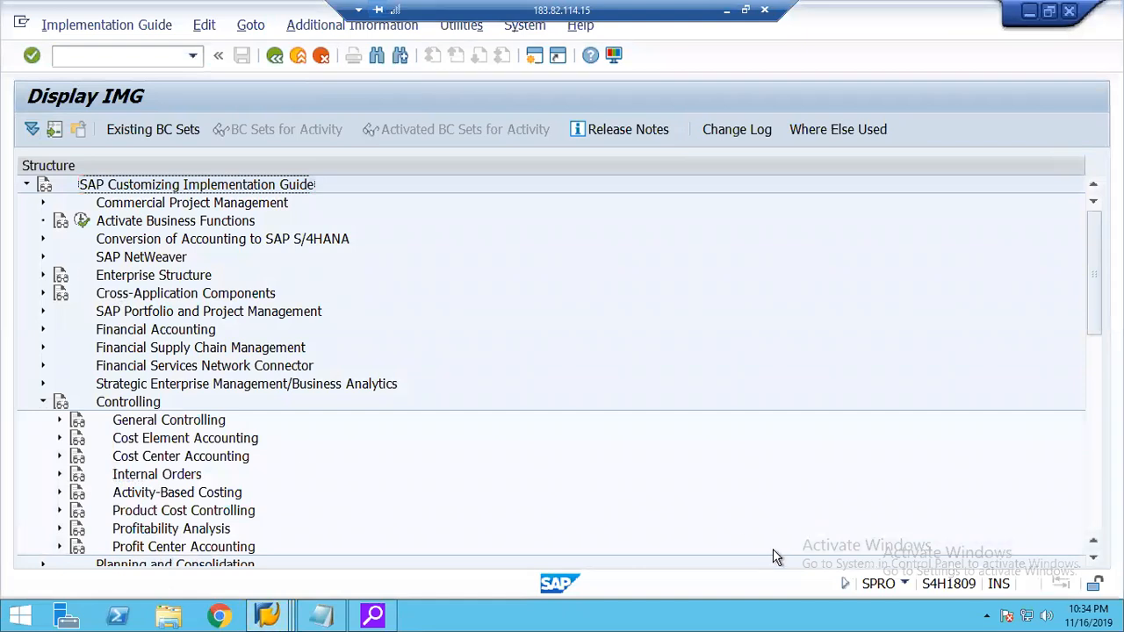
click(1093, 559)
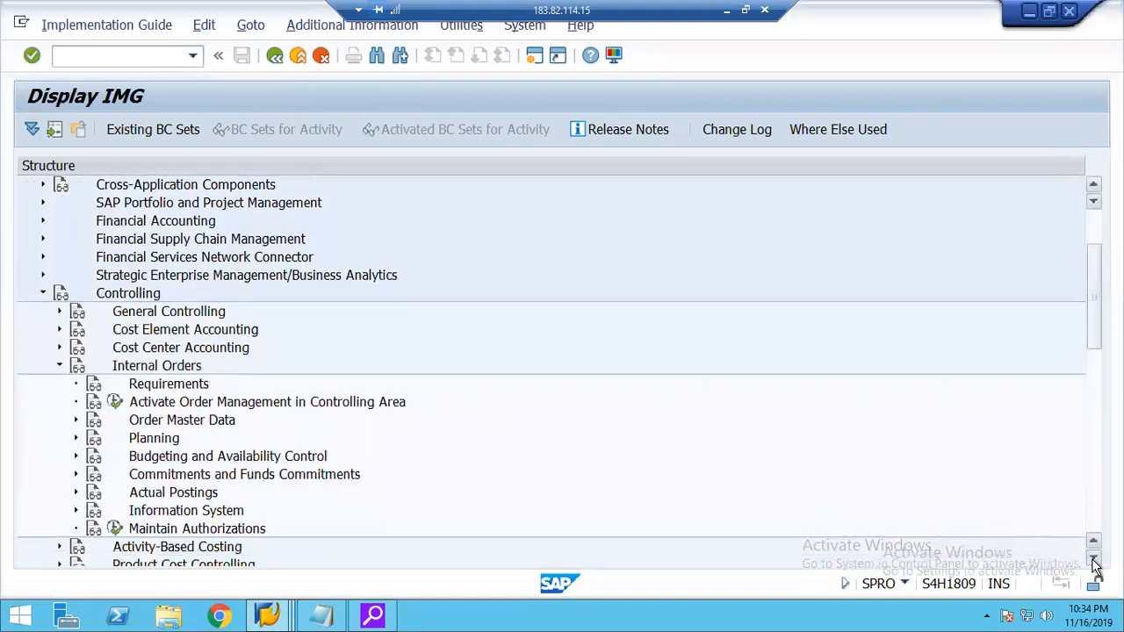
click(1094, 561)
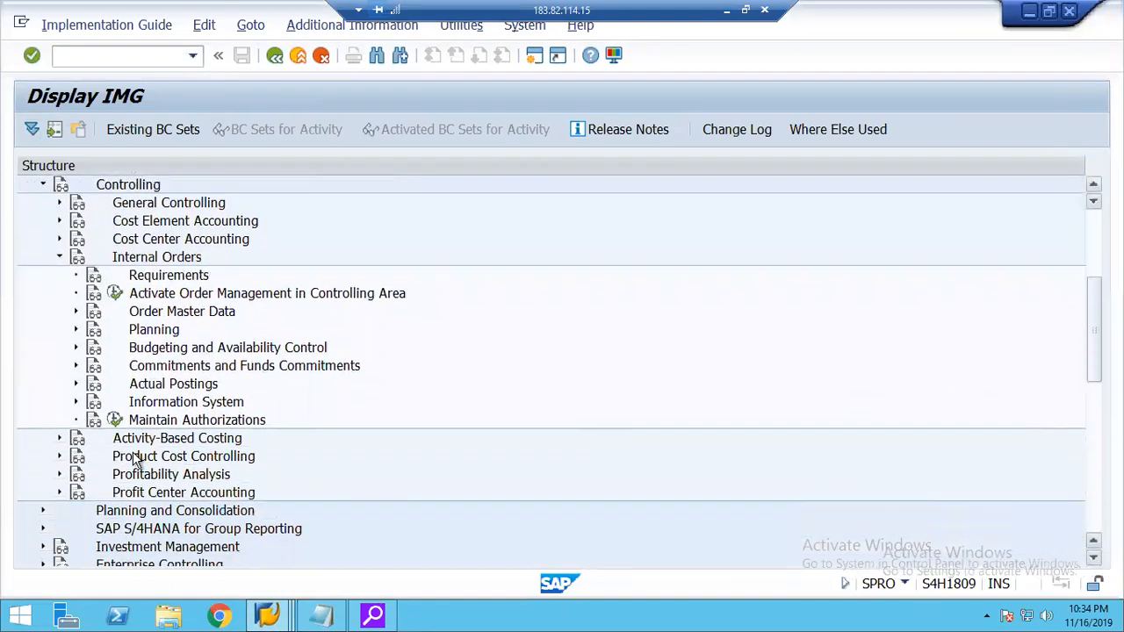
click(75, 384)
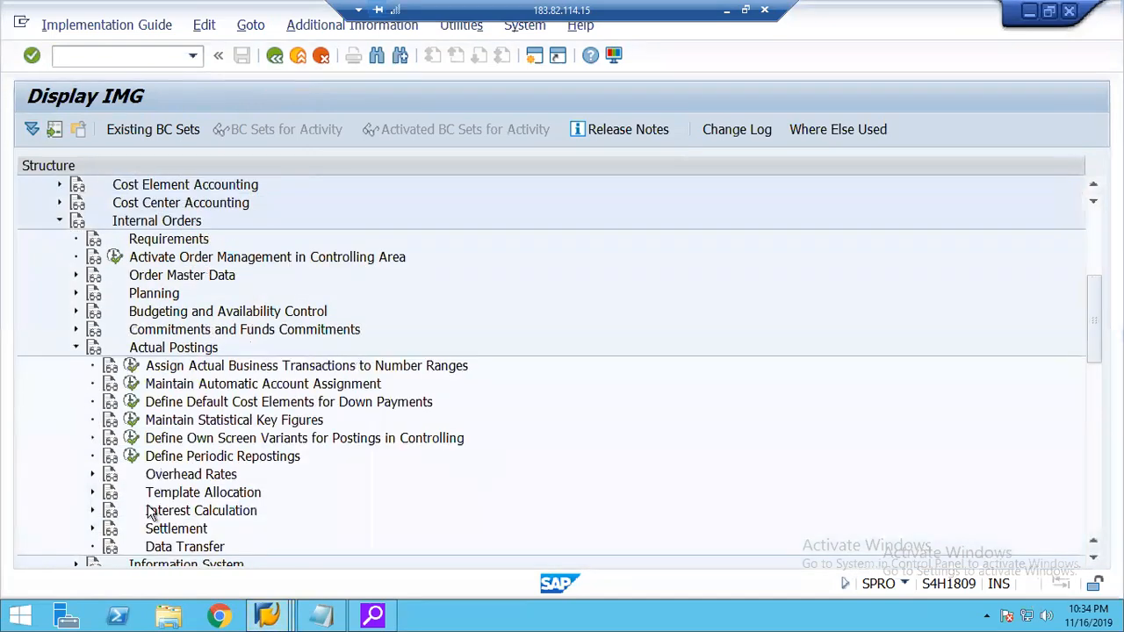
click(92, 528)
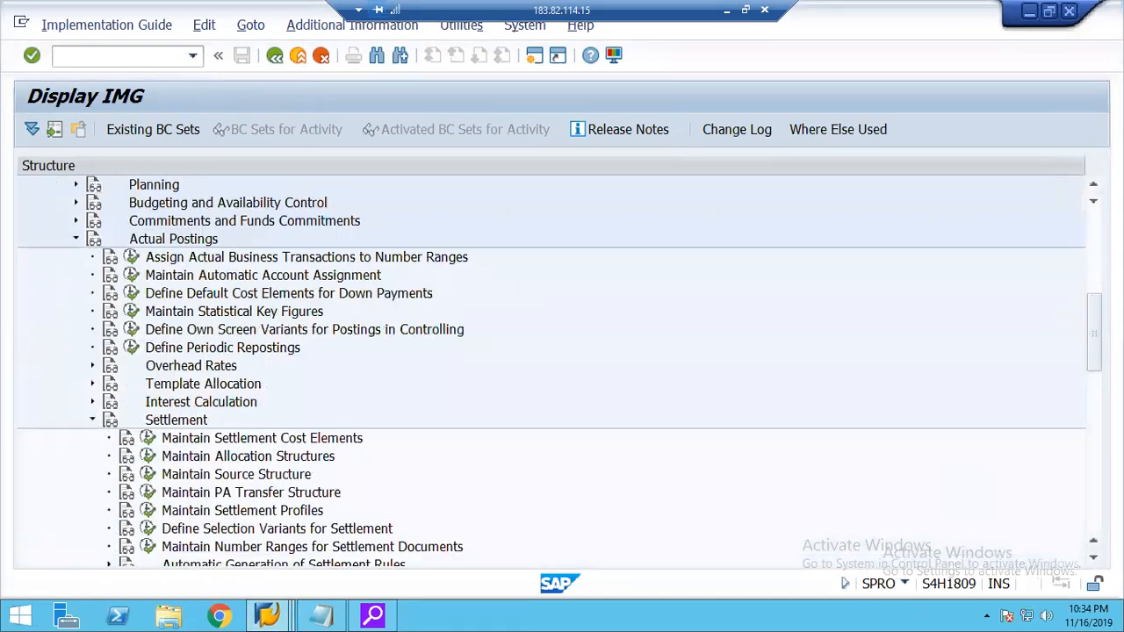
click(1094, 561)
click(1093, 561)
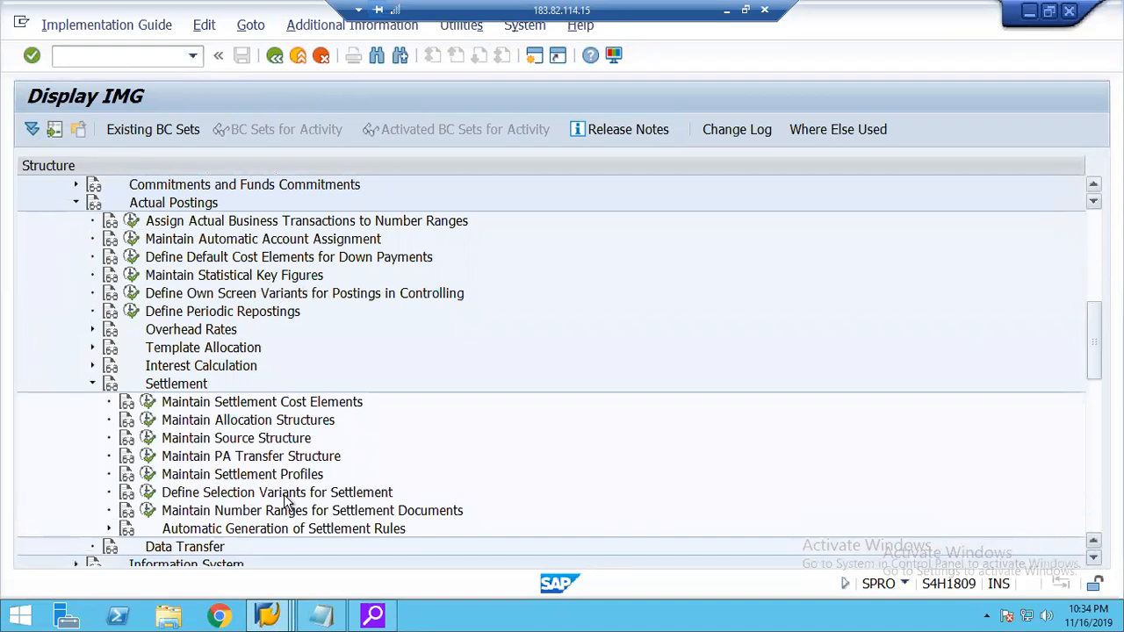
click(148, 421)
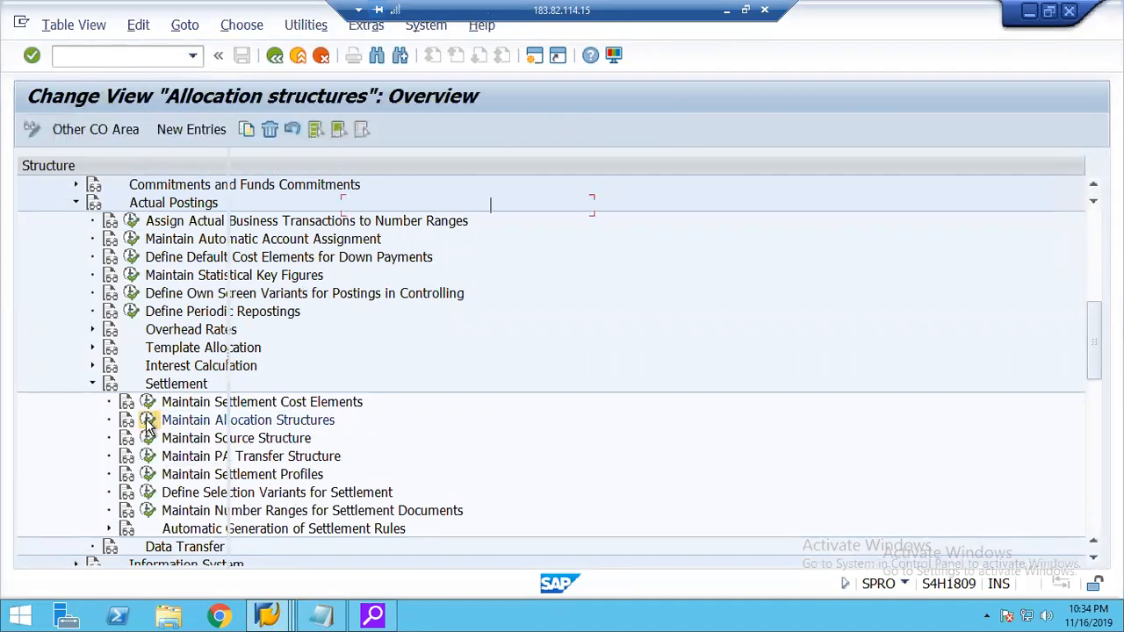
Review the source and settlement cost elements of the Expenses assignment in allocation structure 20.
click(244, 208)
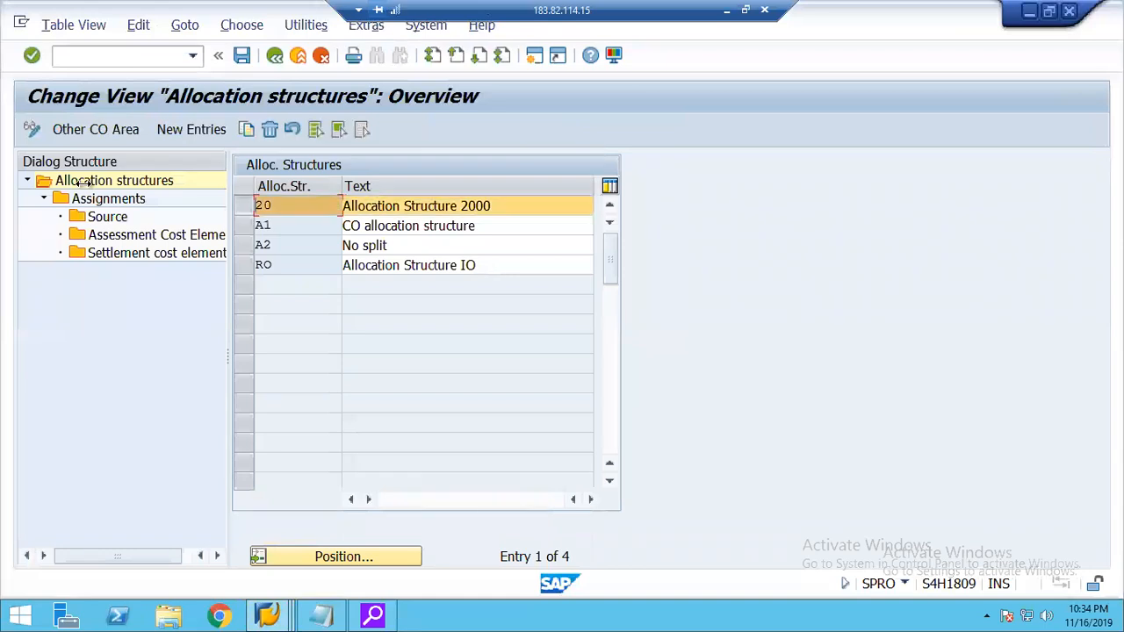
click(88, 200)
click(88, 200)
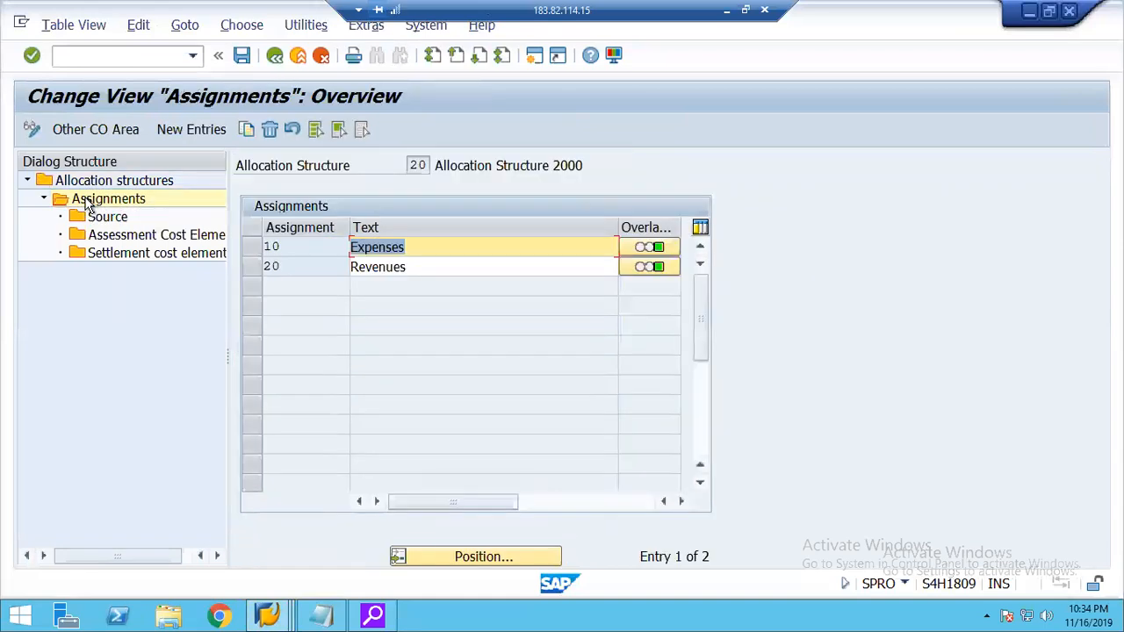
click(255, 250)
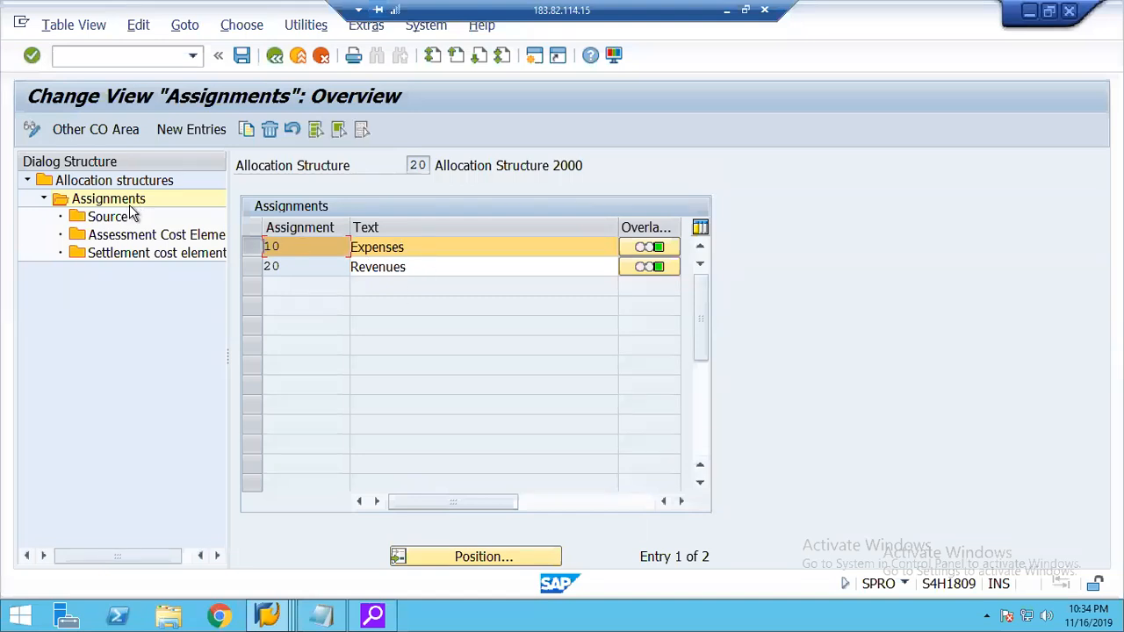
click(99, 216)
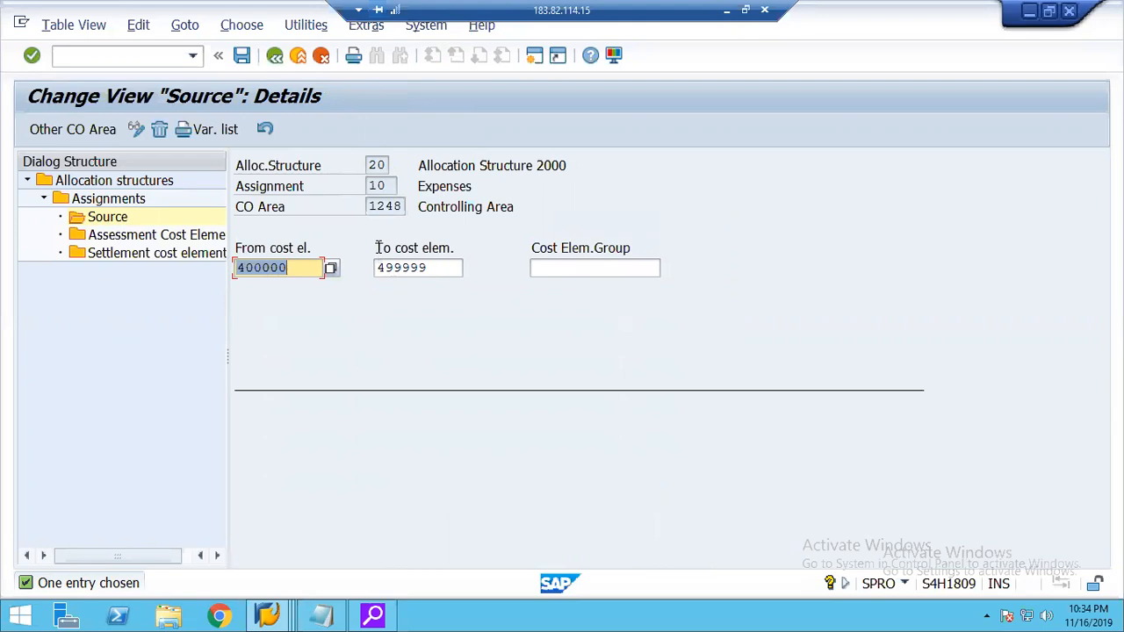
click(394, 186)
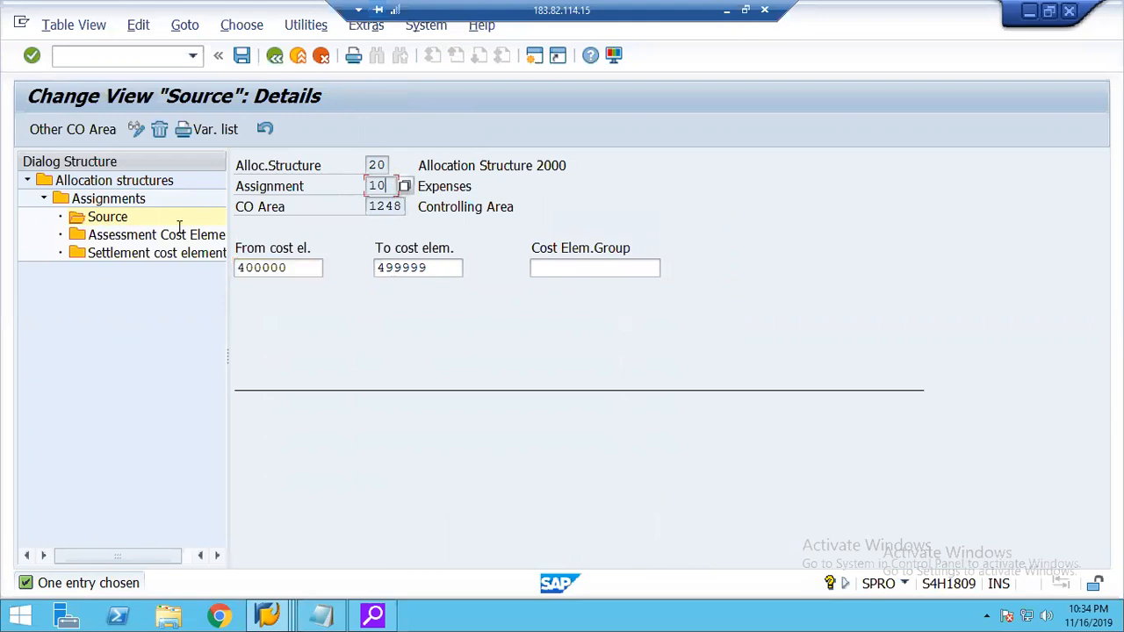
double_click(126, 257)
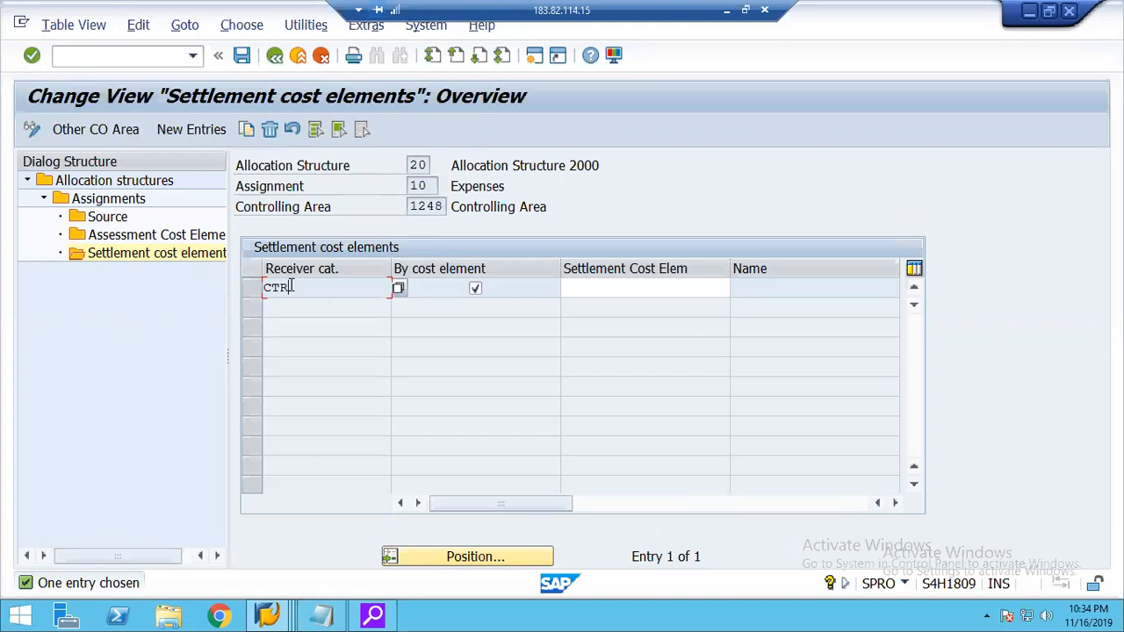
Review the source and settlement cost elements of the Revenues assignment in allocation structure 20, then return to the IMG.
click(109, 205)
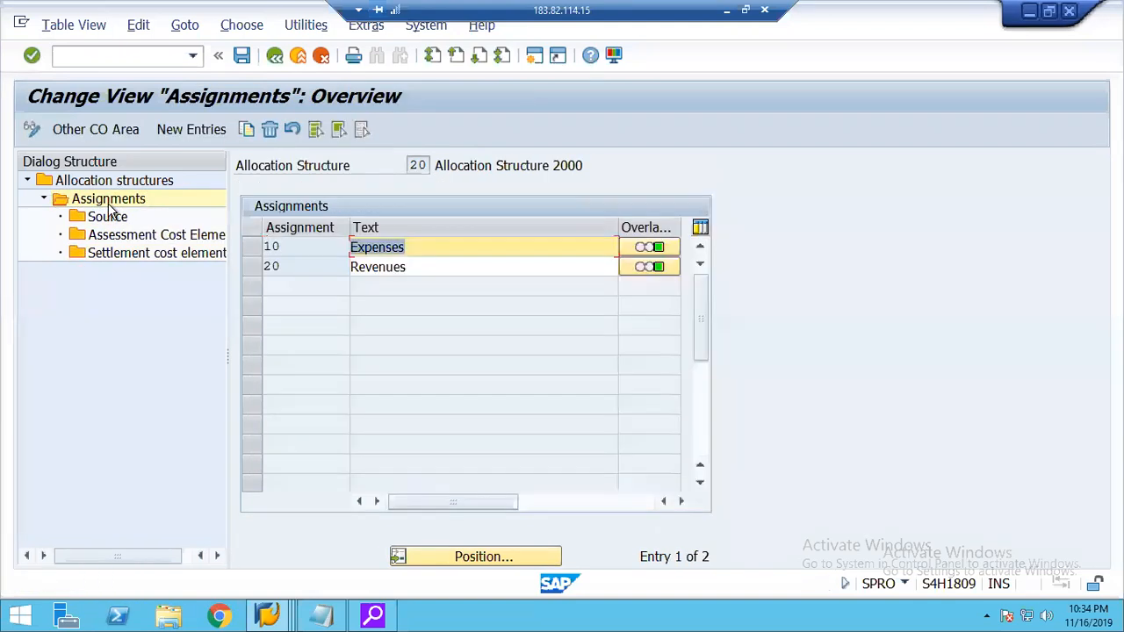
click(253, 266)
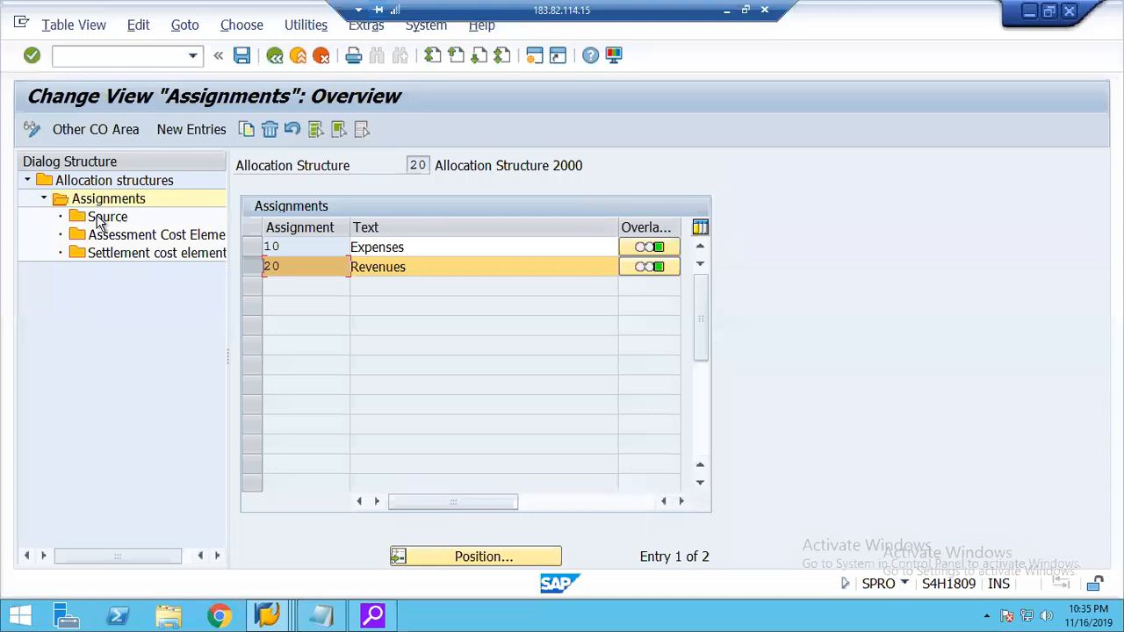
double_click(99, 220)
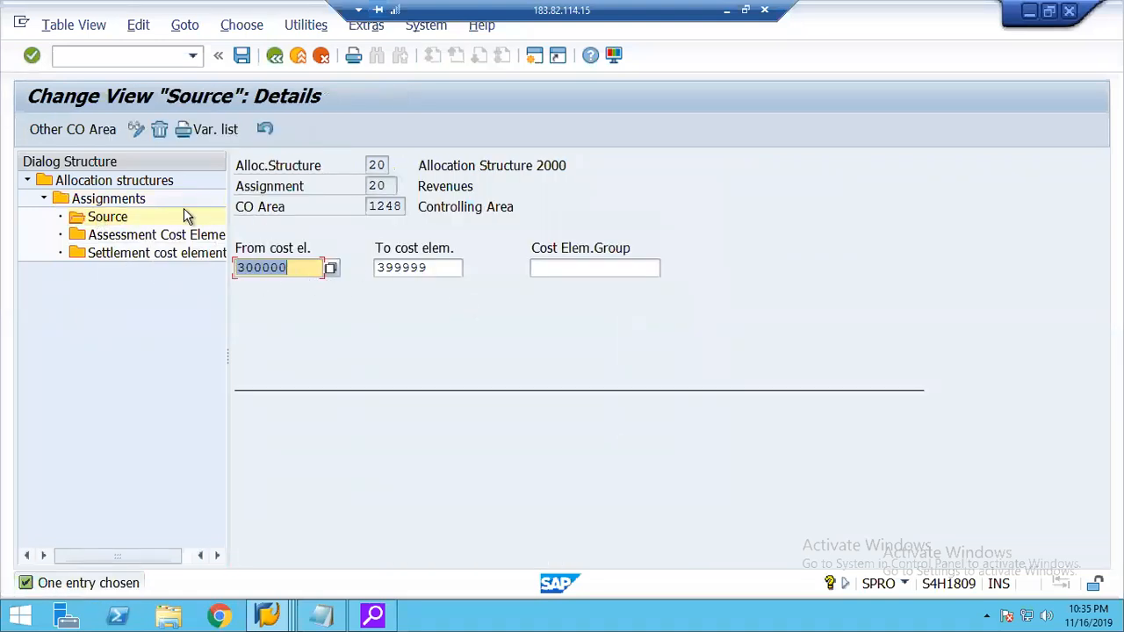
double_click(134, 254)
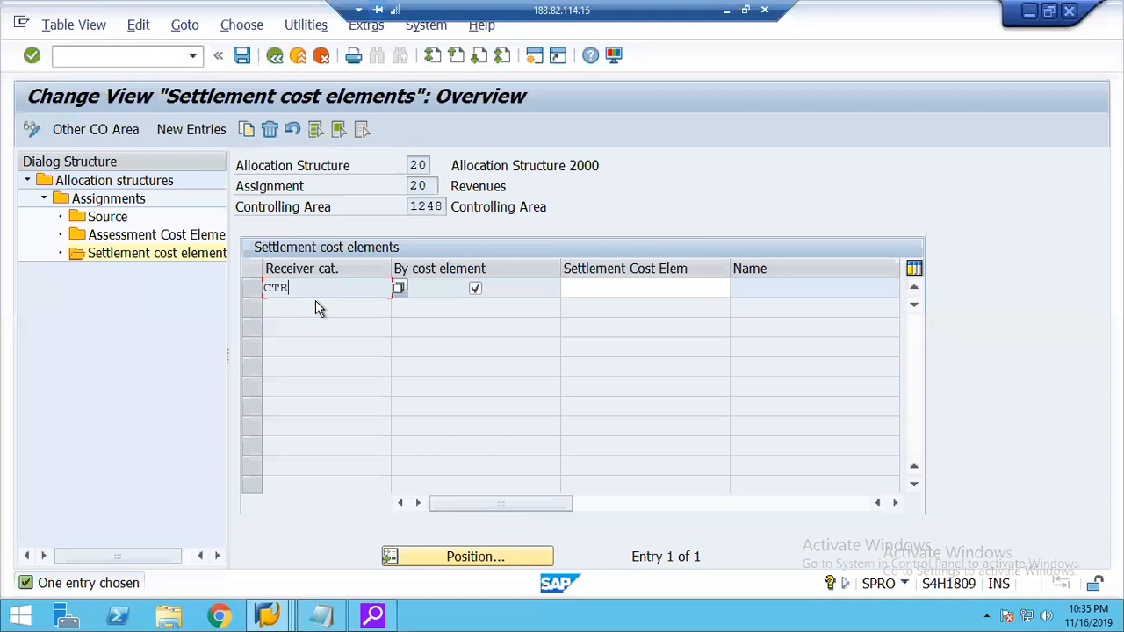
drag(290, 289, 251, 291)
click(252, 291)
click(275, 56)
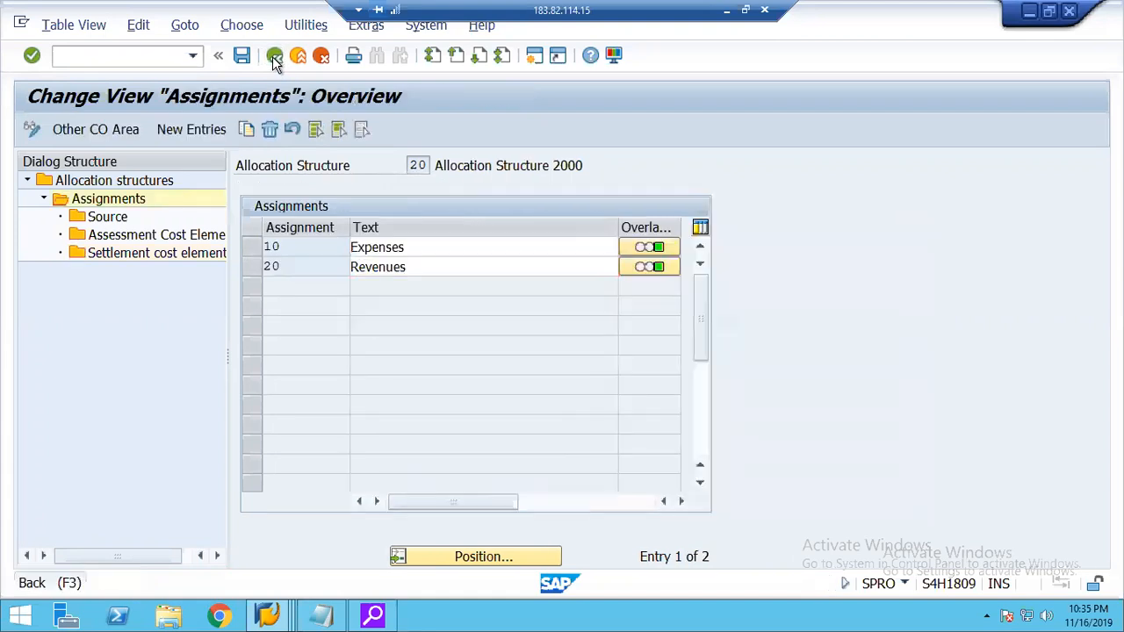
click(275, 56)
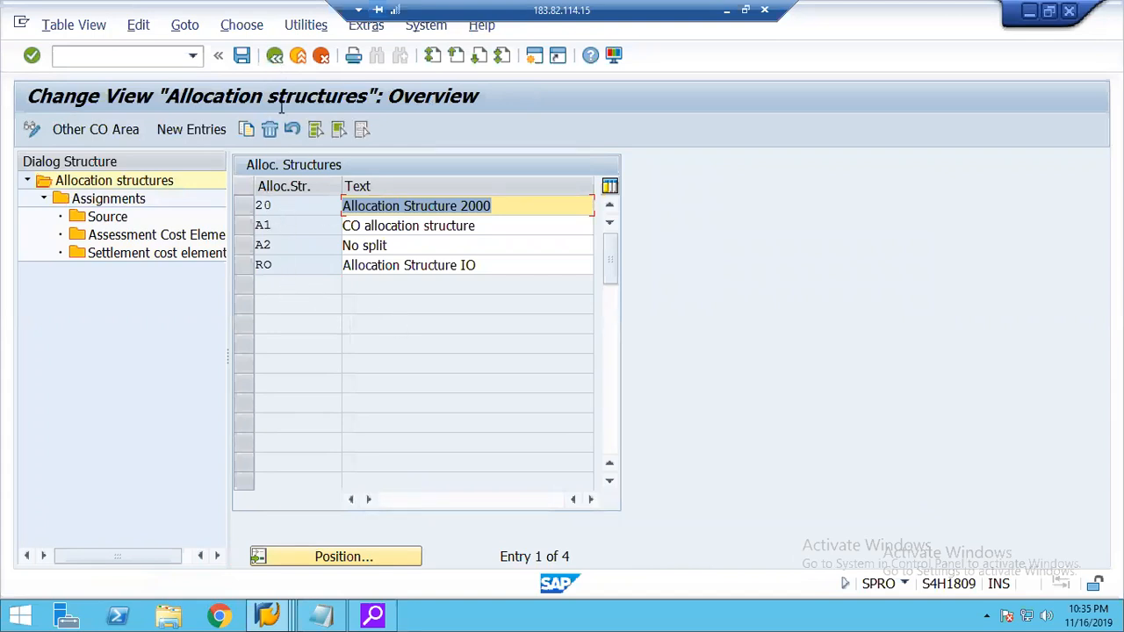
click(275, 56)
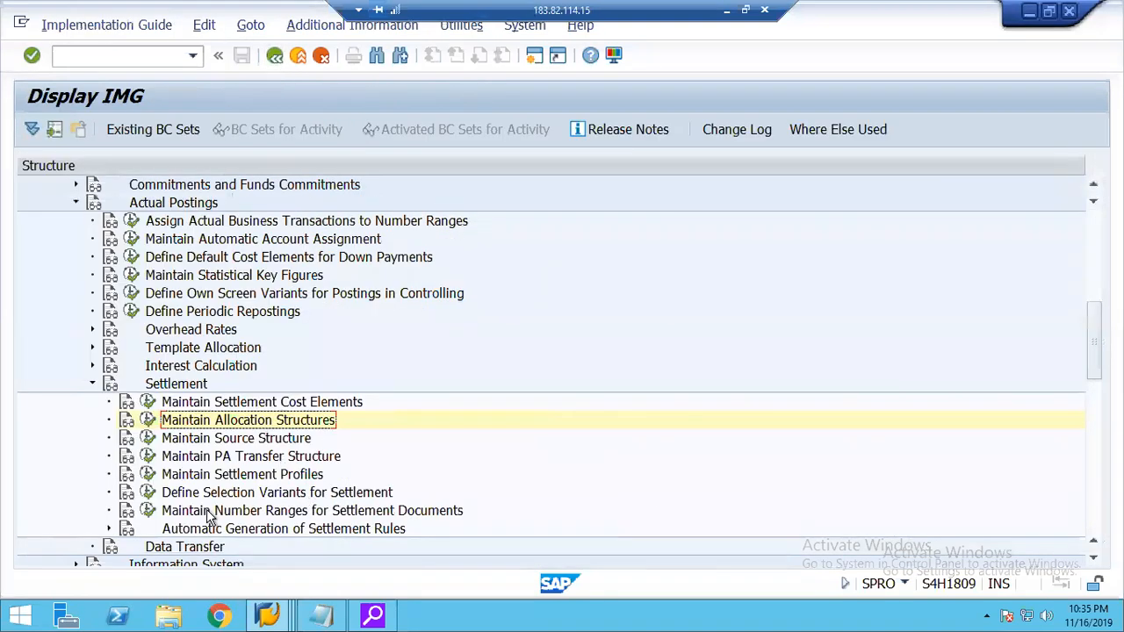
Open Maintain Settlement Profiles and review the default allocation structure and default object type of profile 20RO.
click(148, 475)
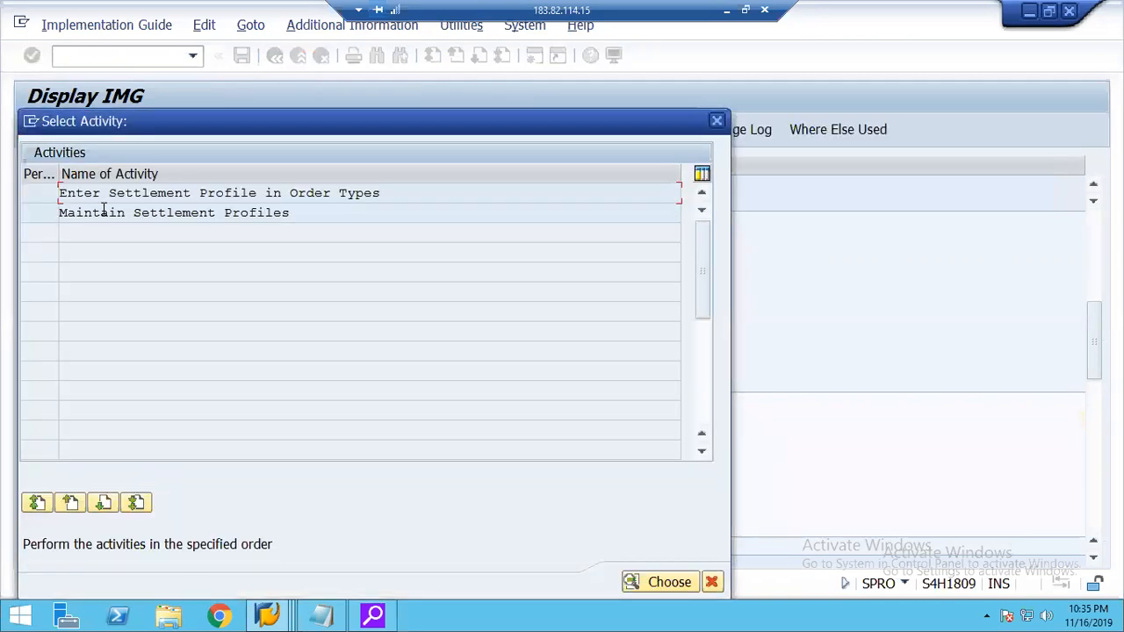
double_click(103, 211)
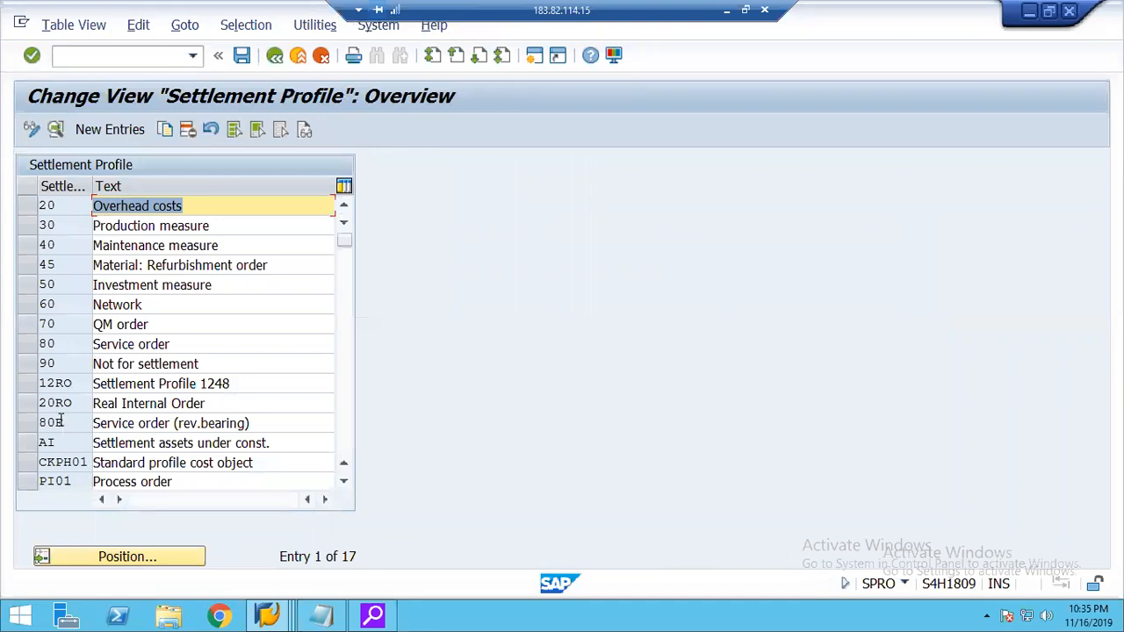
click(28, 403)
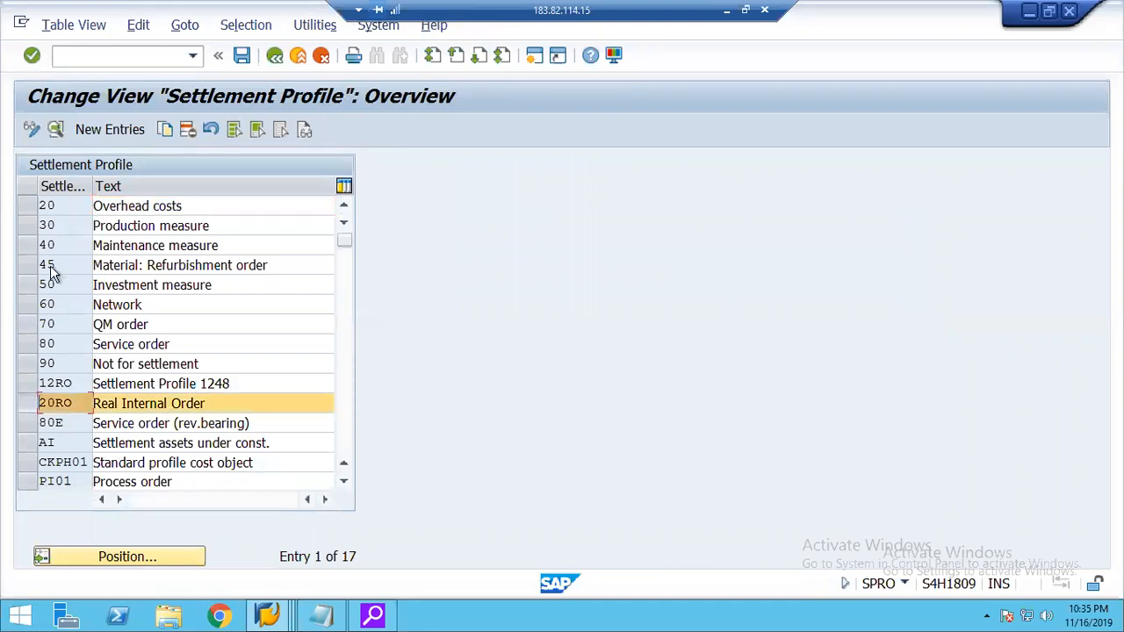
click(56, 129)
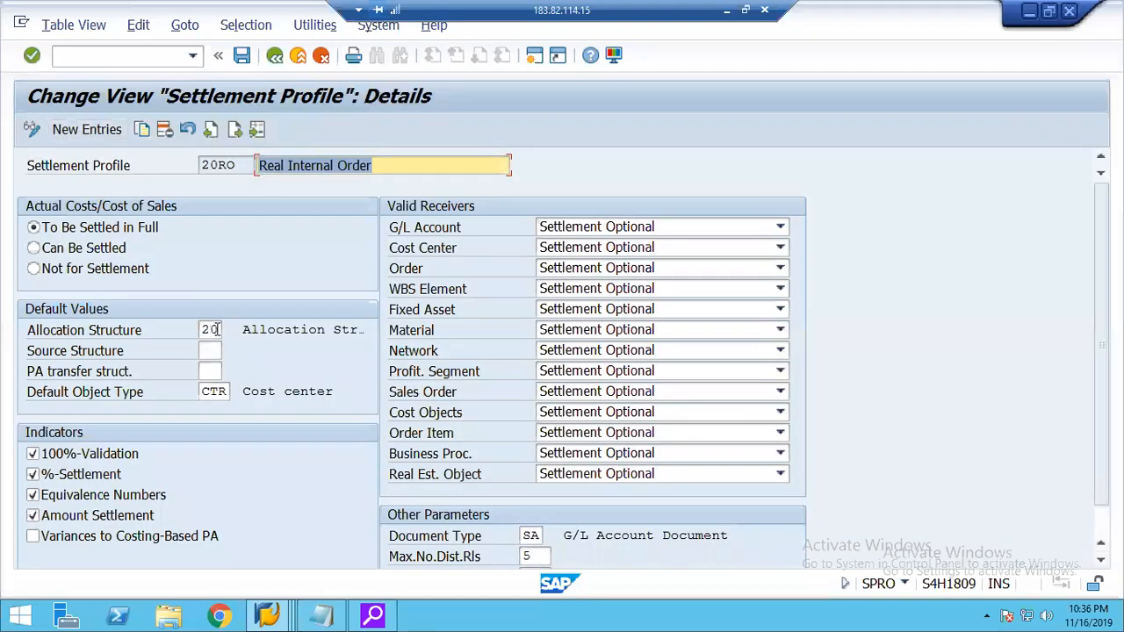
click(212, 330)
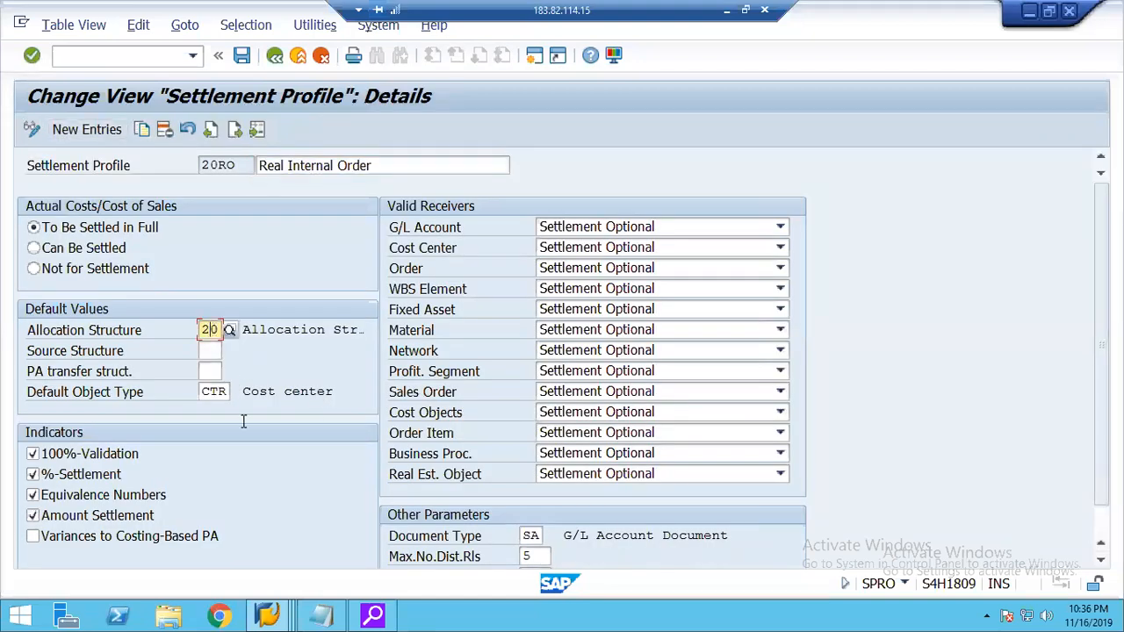
click(221, 395)
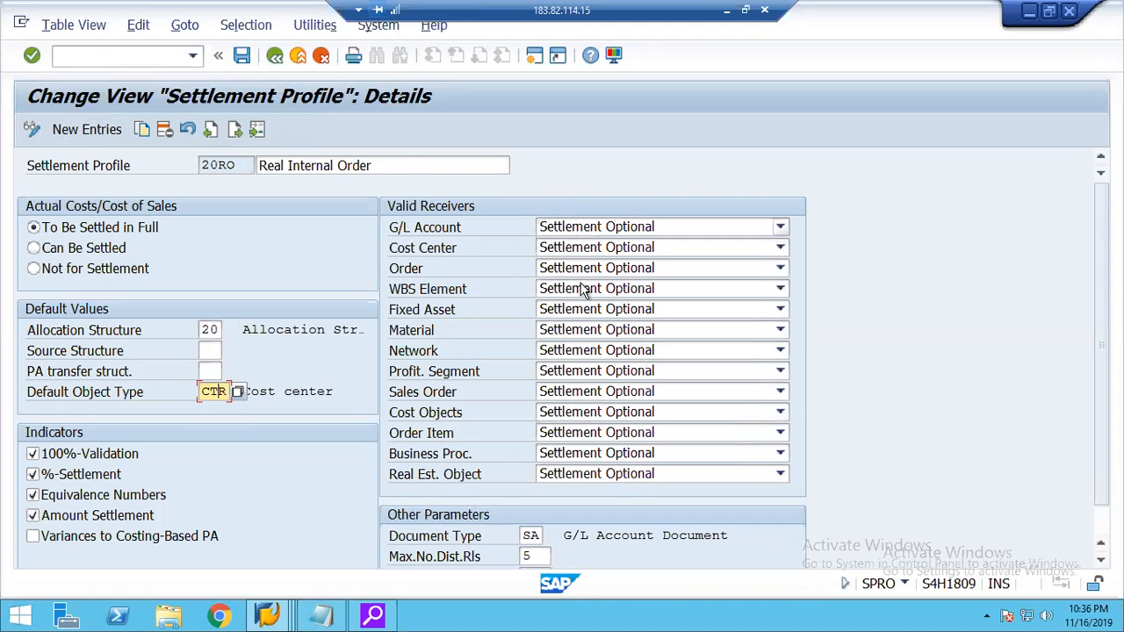
Switch to the actual settlement session, start KO02 in a new session, and open the settlement rule of the Real IO order.
click(269, 615)
click(453, 526)
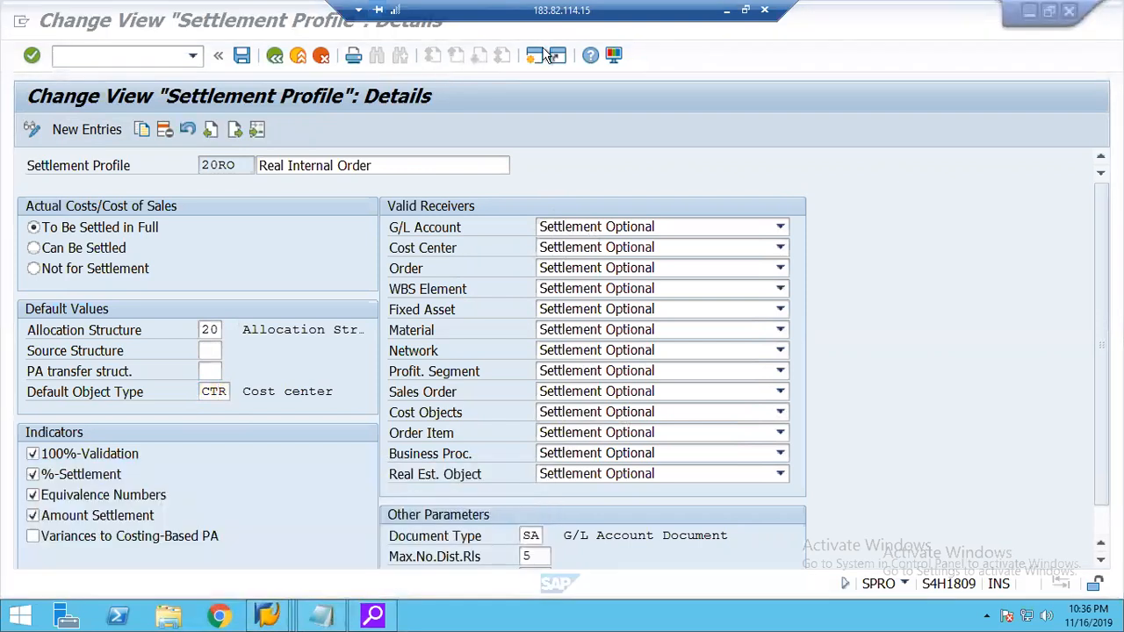
click(534, 56)
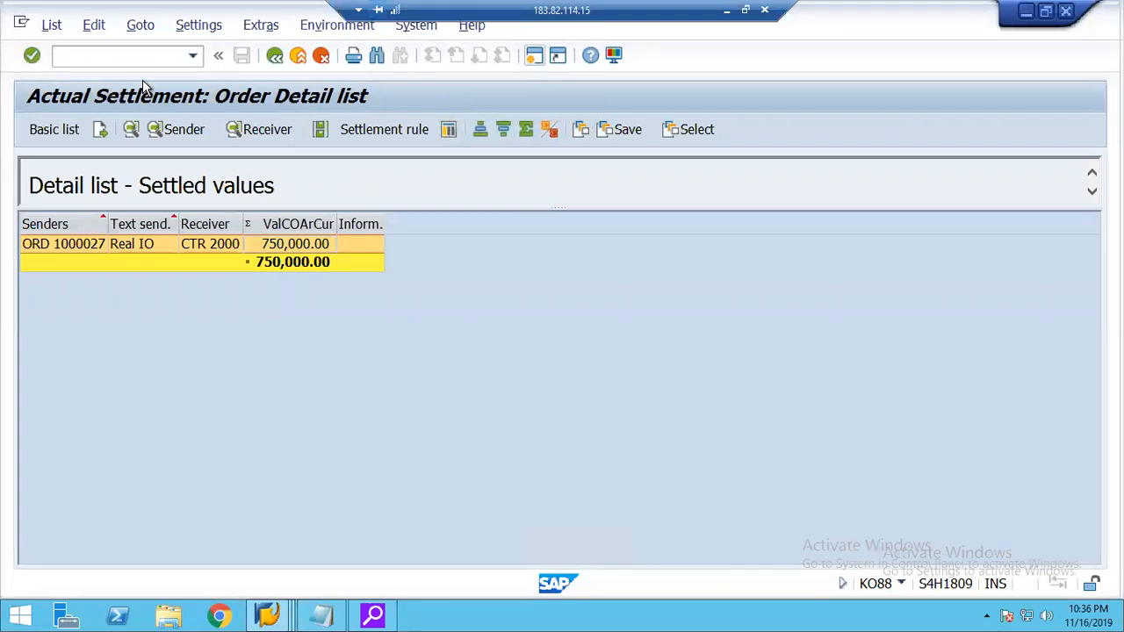
text(ko02)
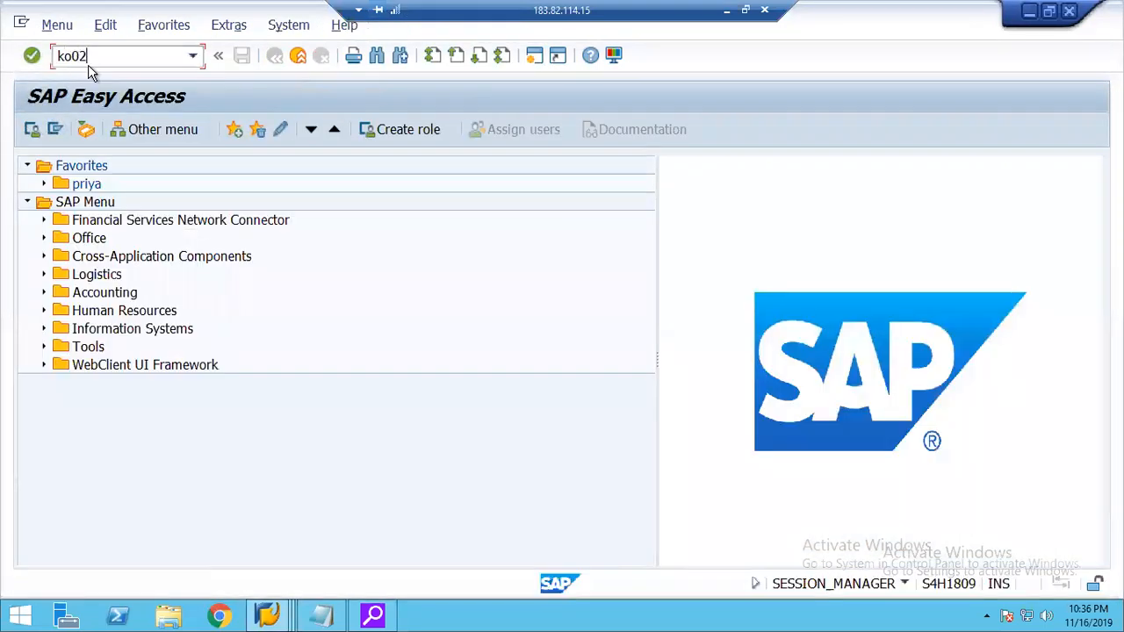
key(Return)
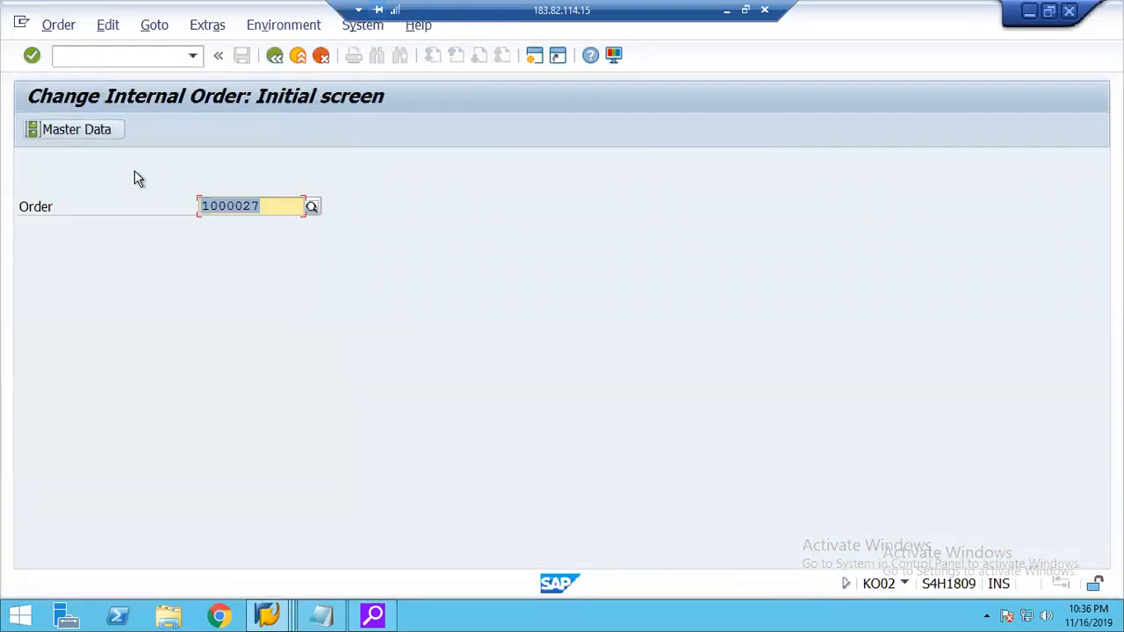
key(Return)
click(110, 128)
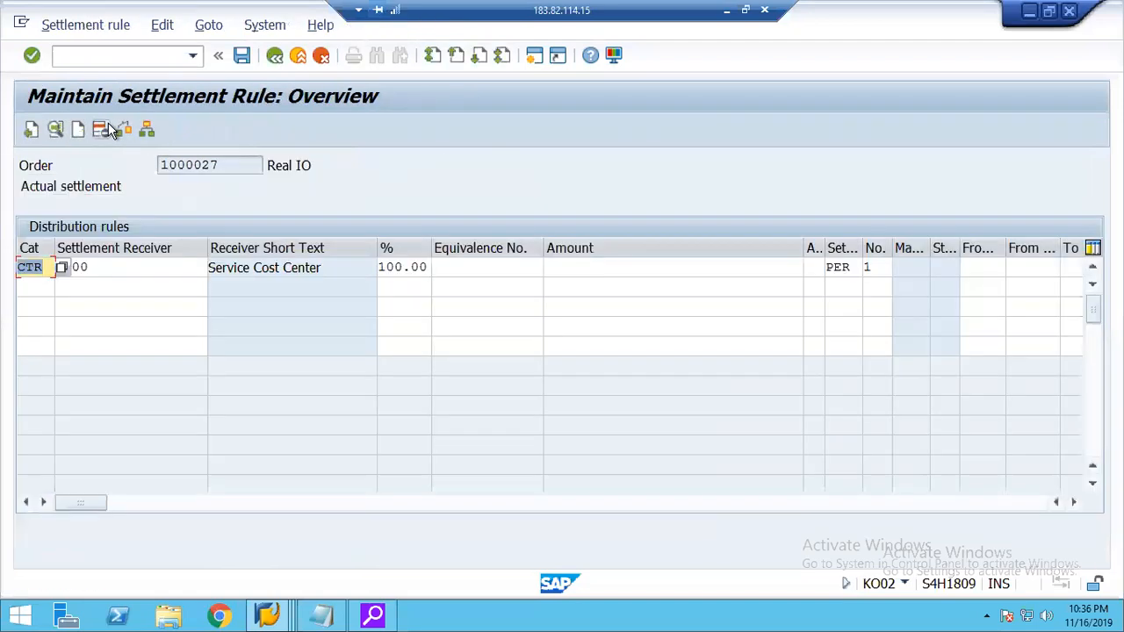
View the possible account assignment categories for the distribution rule's receiver and close the list without choosing one.
click(62, 274)
key(F4)
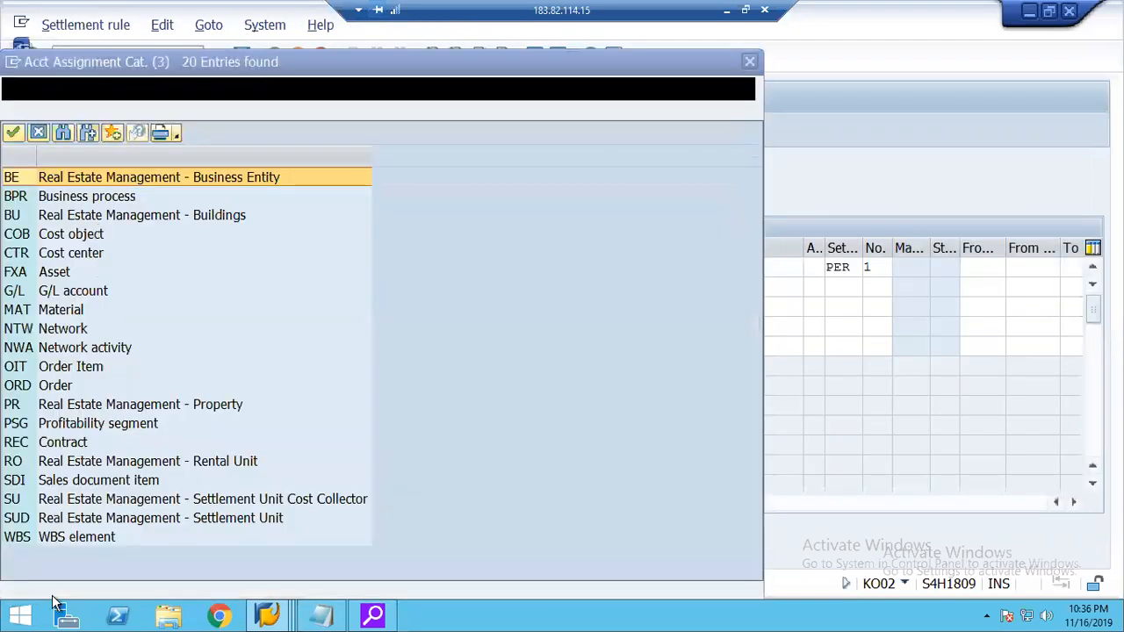
click(37, 132)
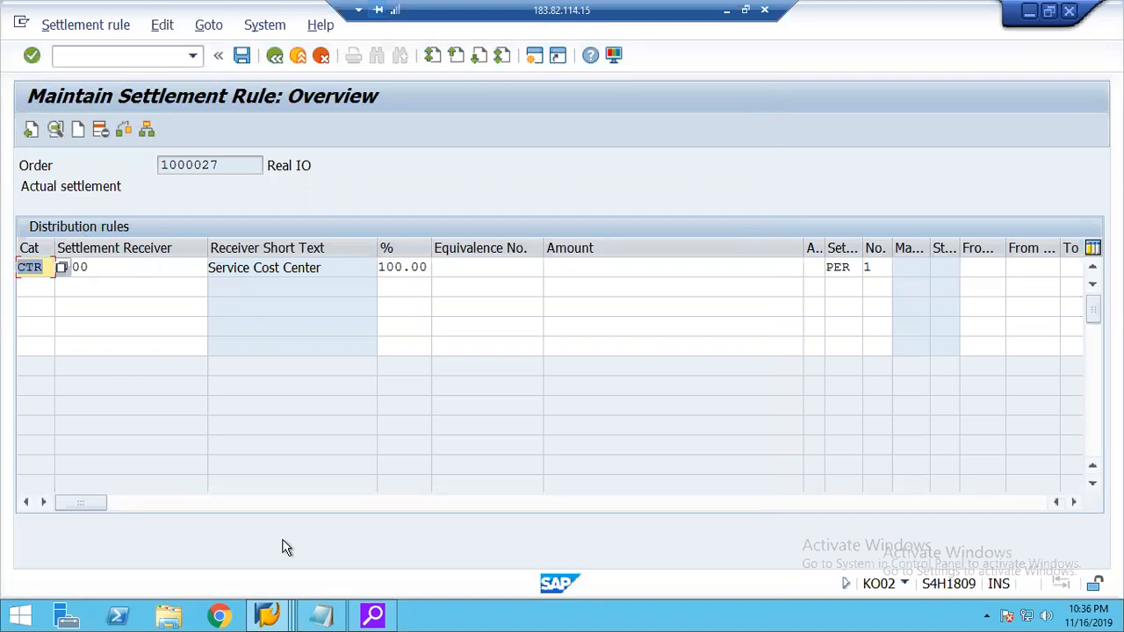
Switch back to the settlement profile session and leave the profile maintenance for the IMG structure.
mouse_move(276, 614)
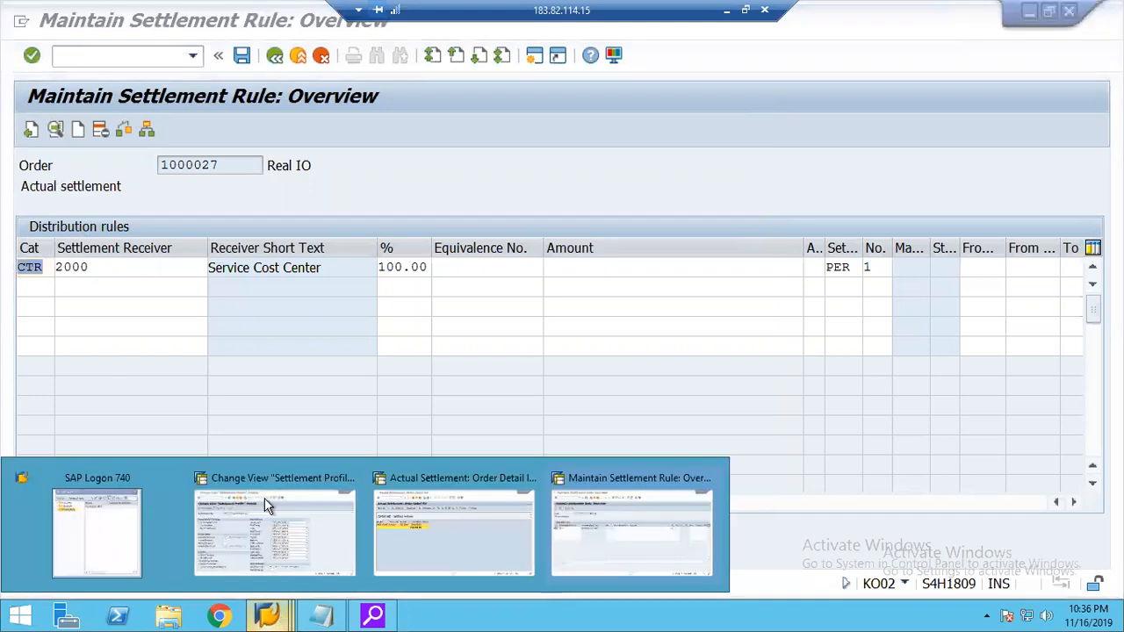
click(304, 521)
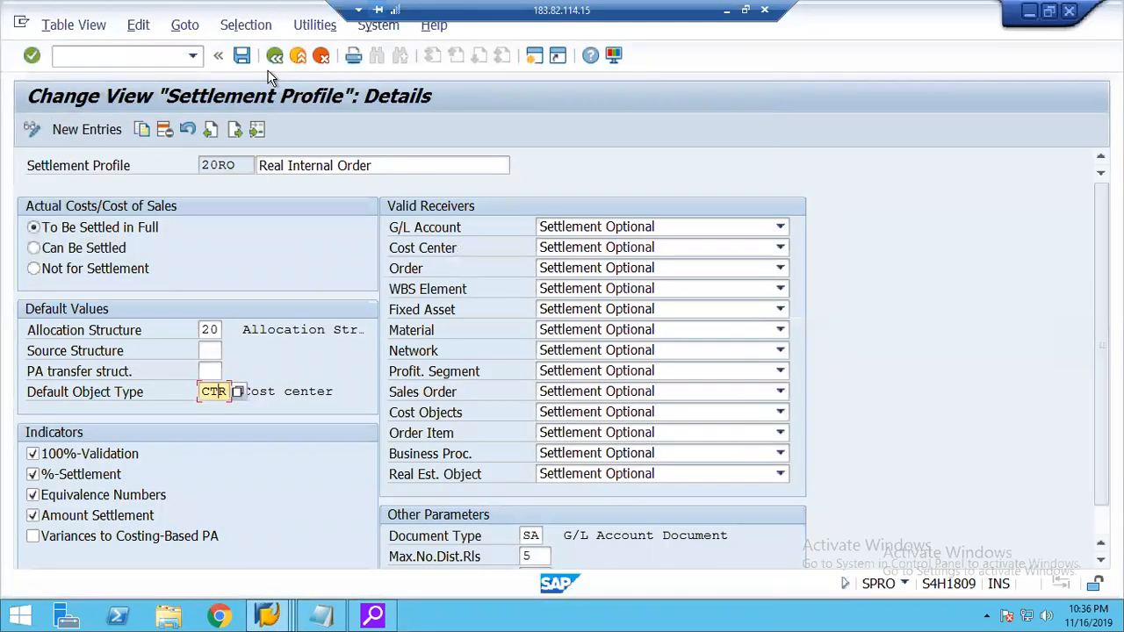
click(274, 56)
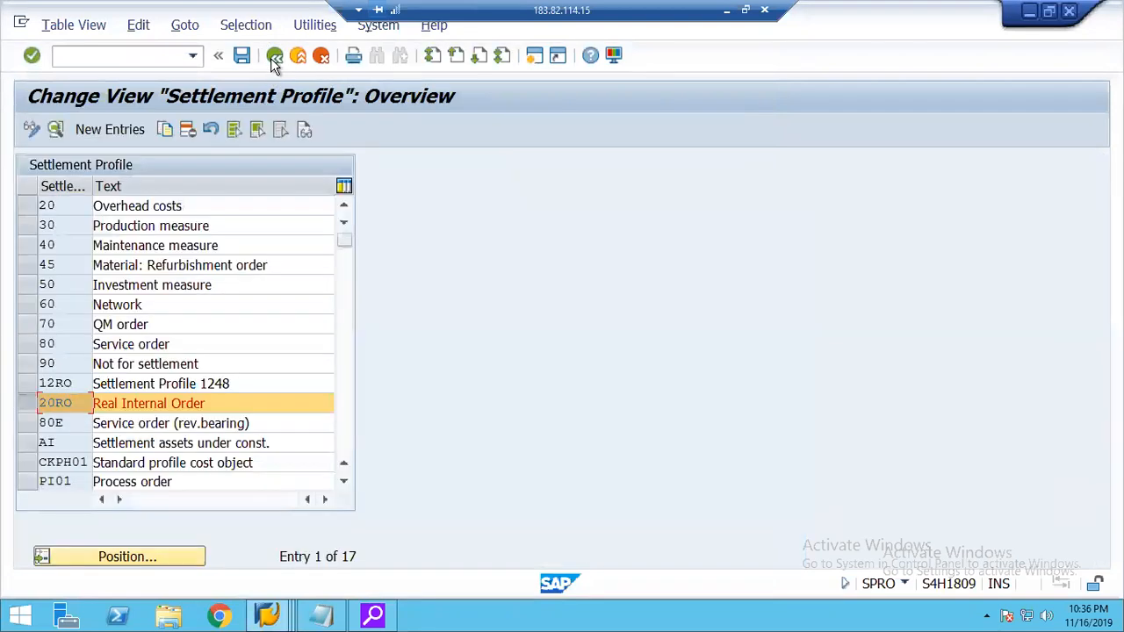
click(274, 56)
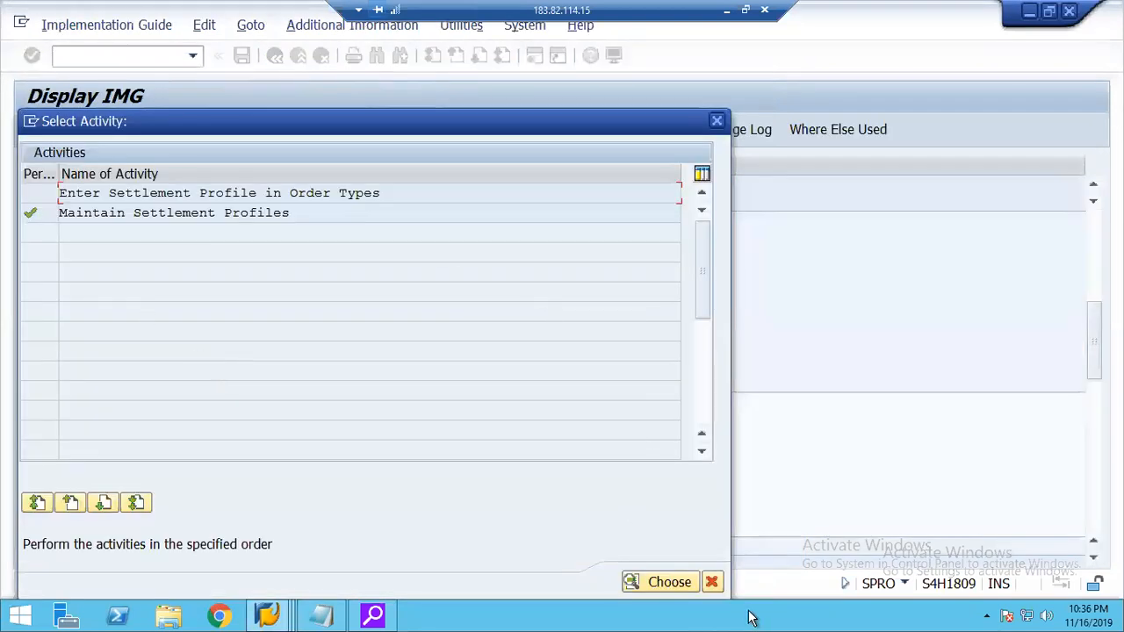
click(711, 582)
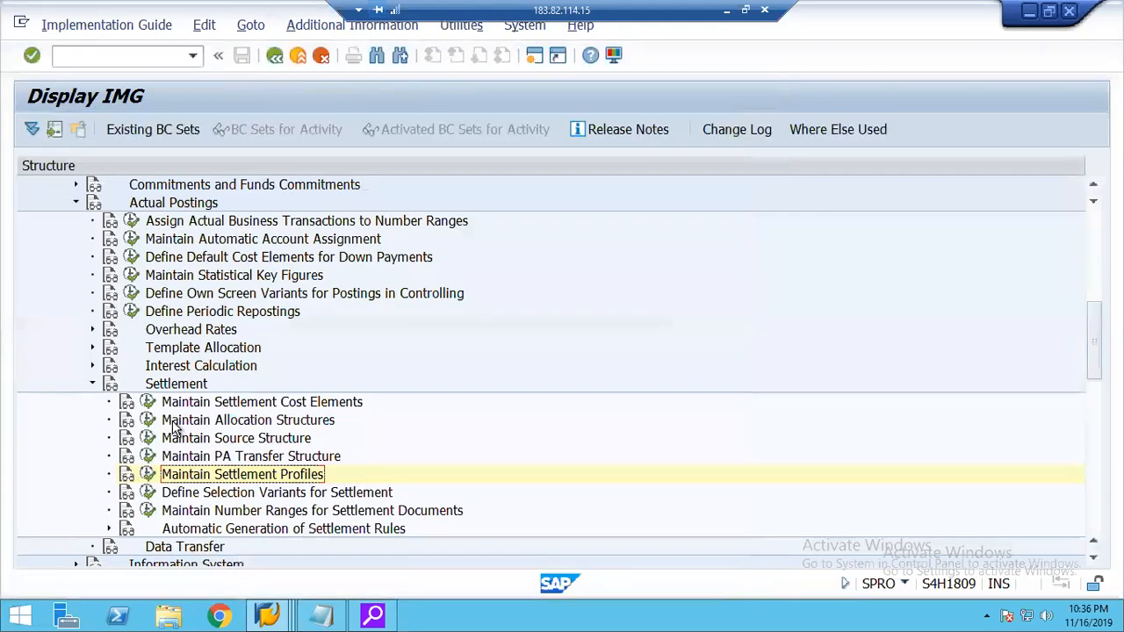
Open Maintain Allocation Structures and display the settlement cost elements of assignment 10 Expenses in allocation structure 20.
click(149, 421)
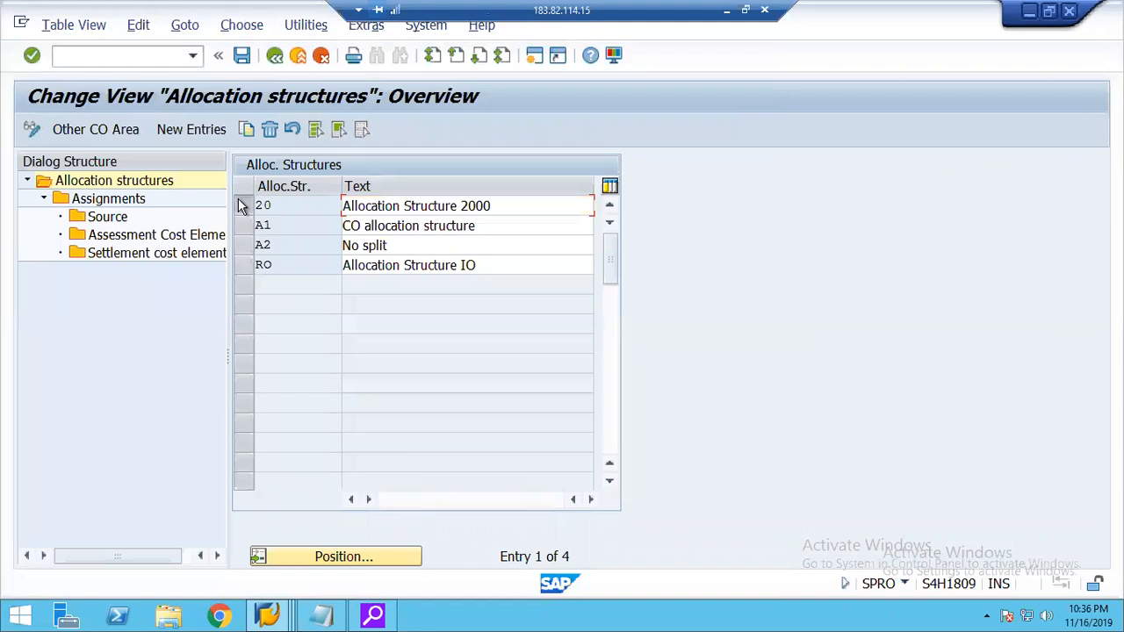
click(242, 204)
double_click(104, 200)
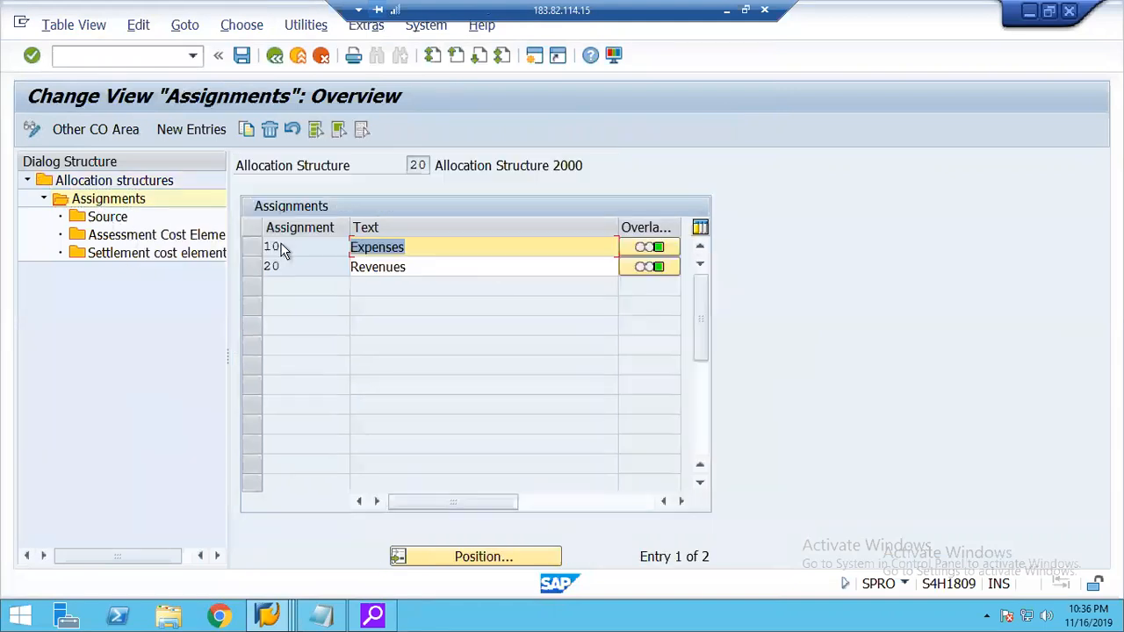
click(253, 246)
double_click(175, 253)
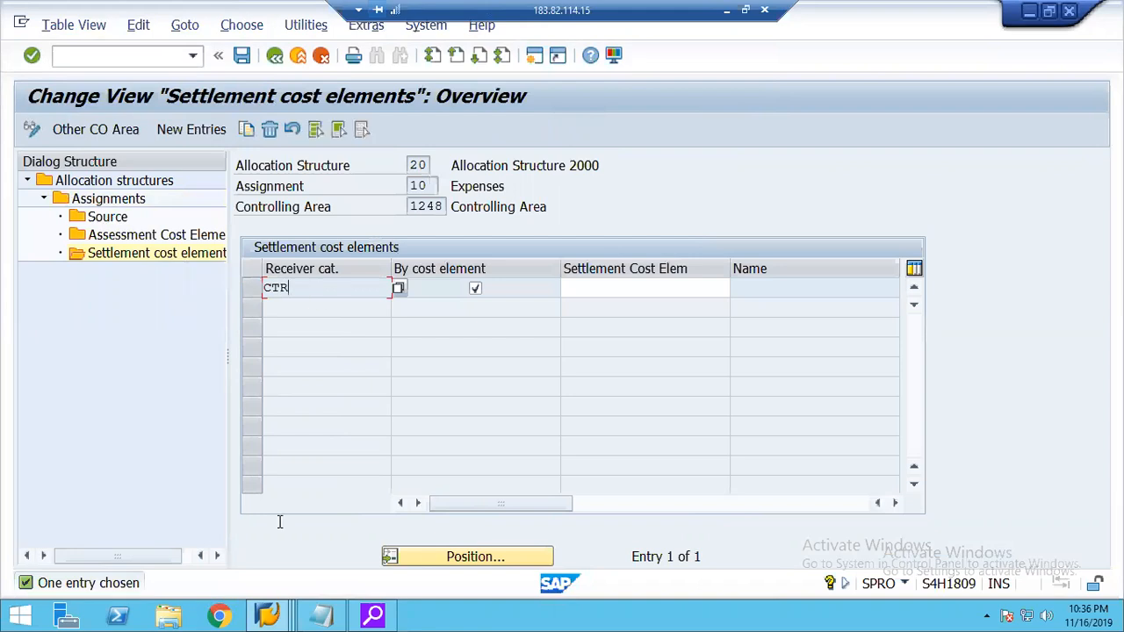
Switch between the Real IO order's settlement rule and the settlement cost elements of allocation structure 20 to compare their receiver categories.
click(268, 615)
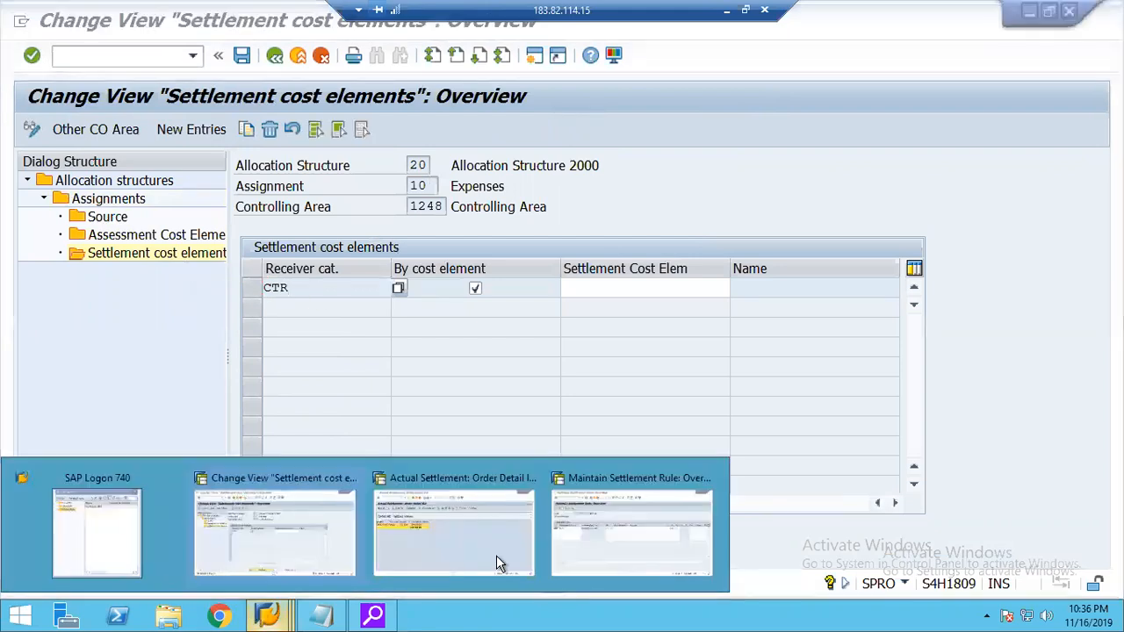
click(562, 544)
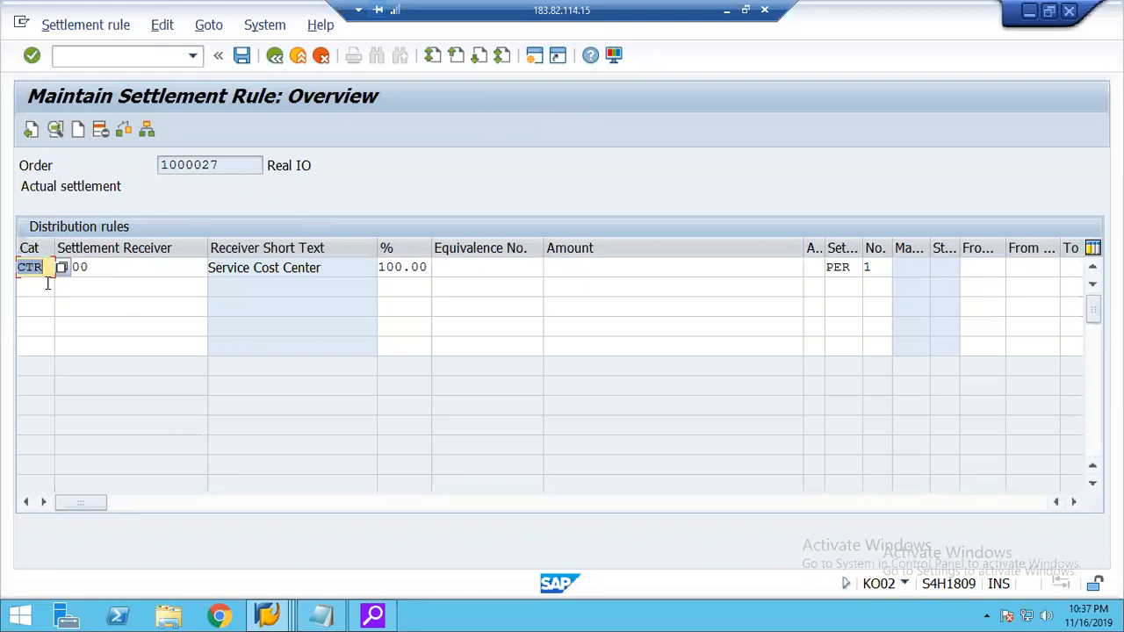
click(270, 617)
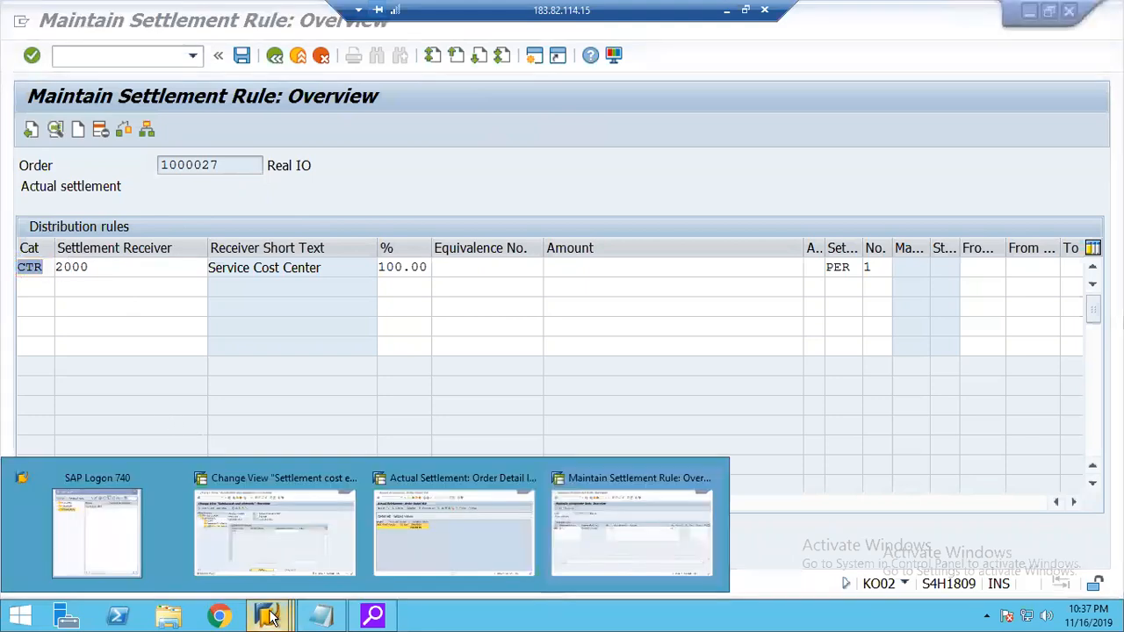
click(296, 509)
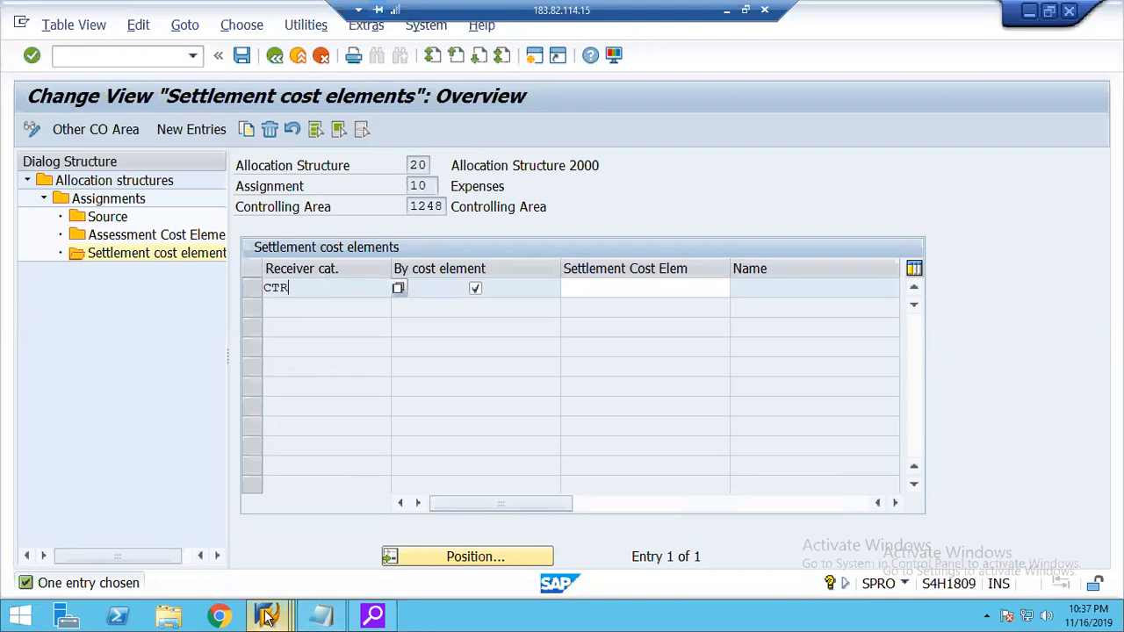
mouse_move(267, 617)
click(546, 479)
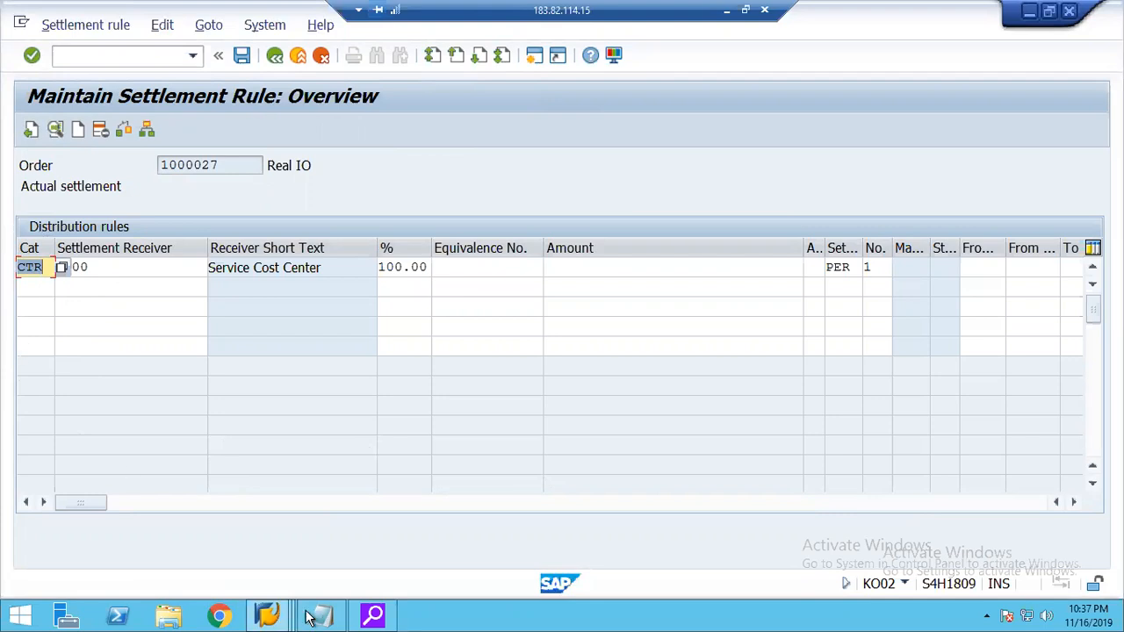
mouse_move(278, 617)
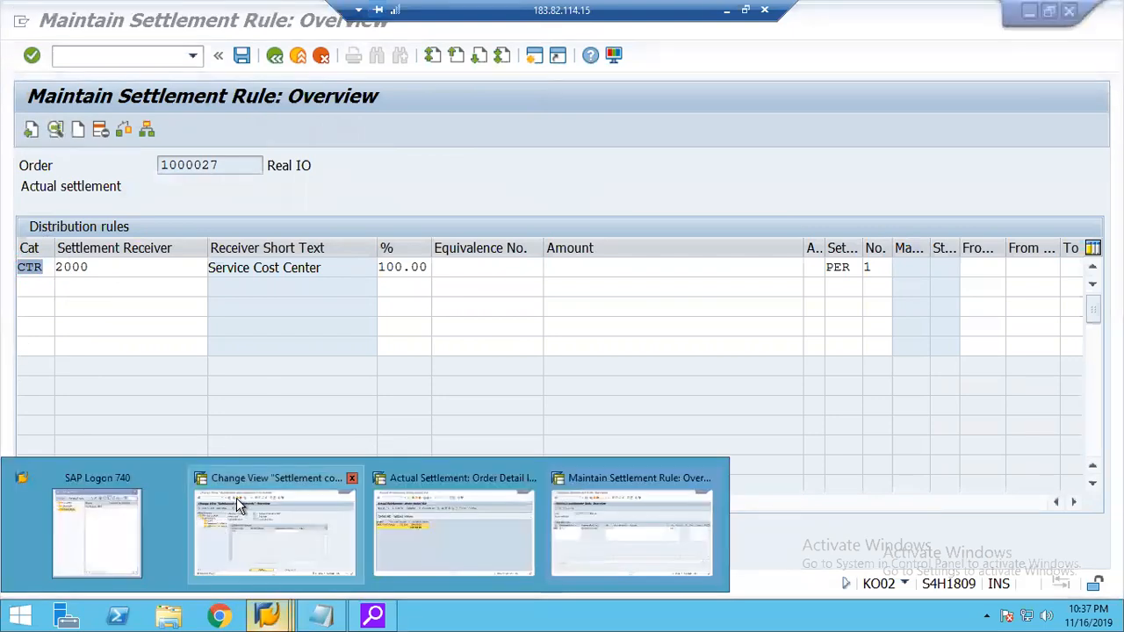
click(236, 498)
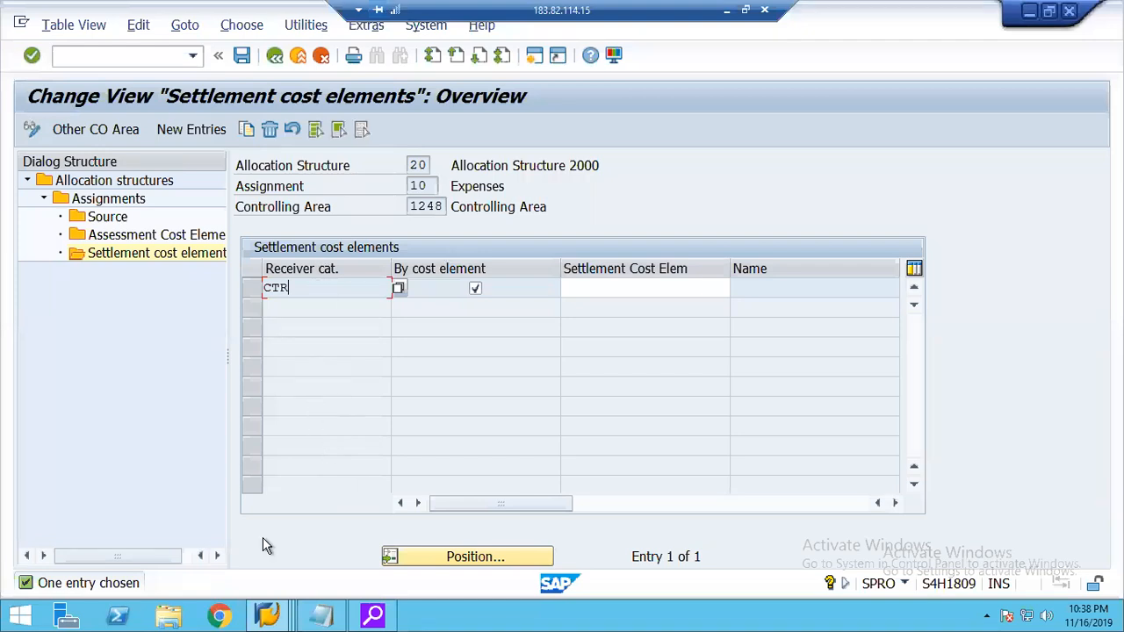
mouse_move(268, 617)
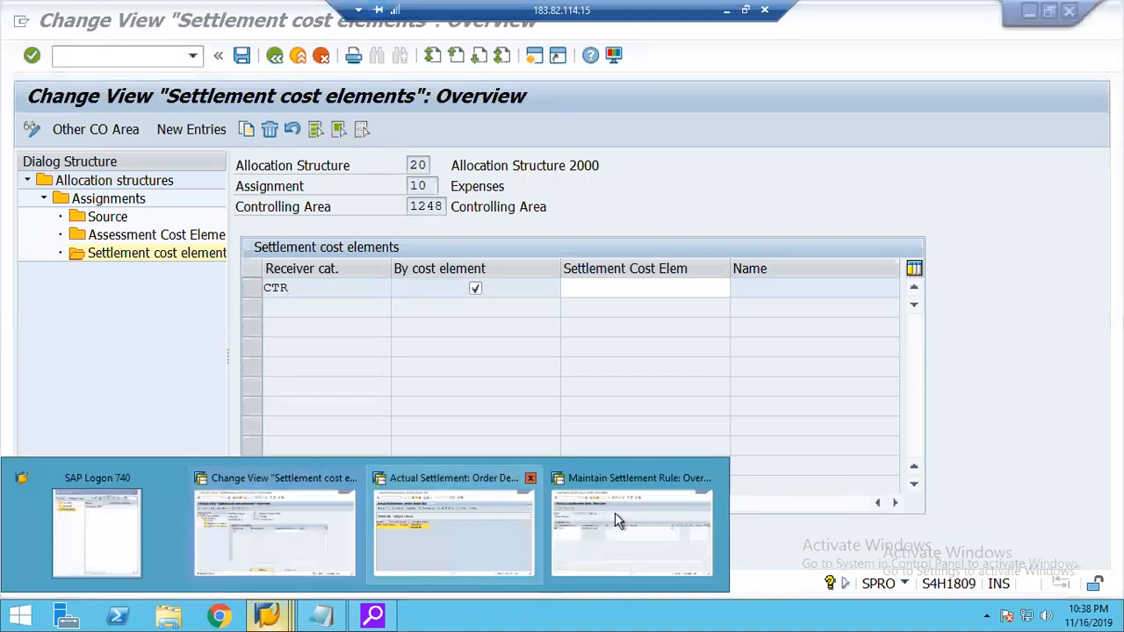
click(591, 527)
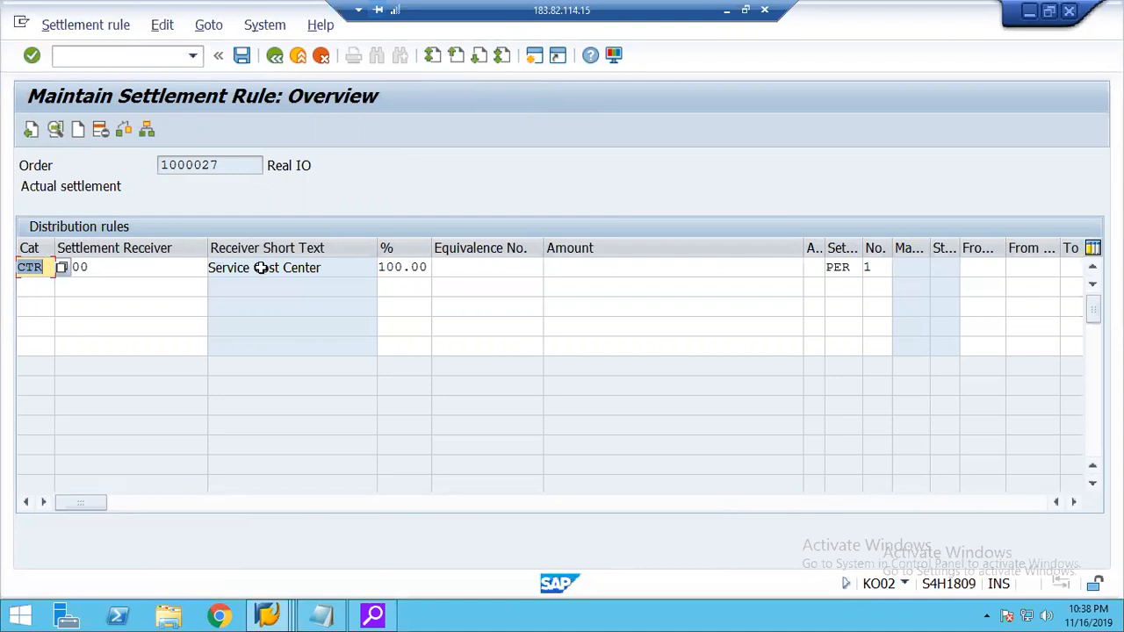
Leave the Real IO order's settlement rule, exit KO02, and switch to the Actual Settlement detail list session.
click(298, 63)
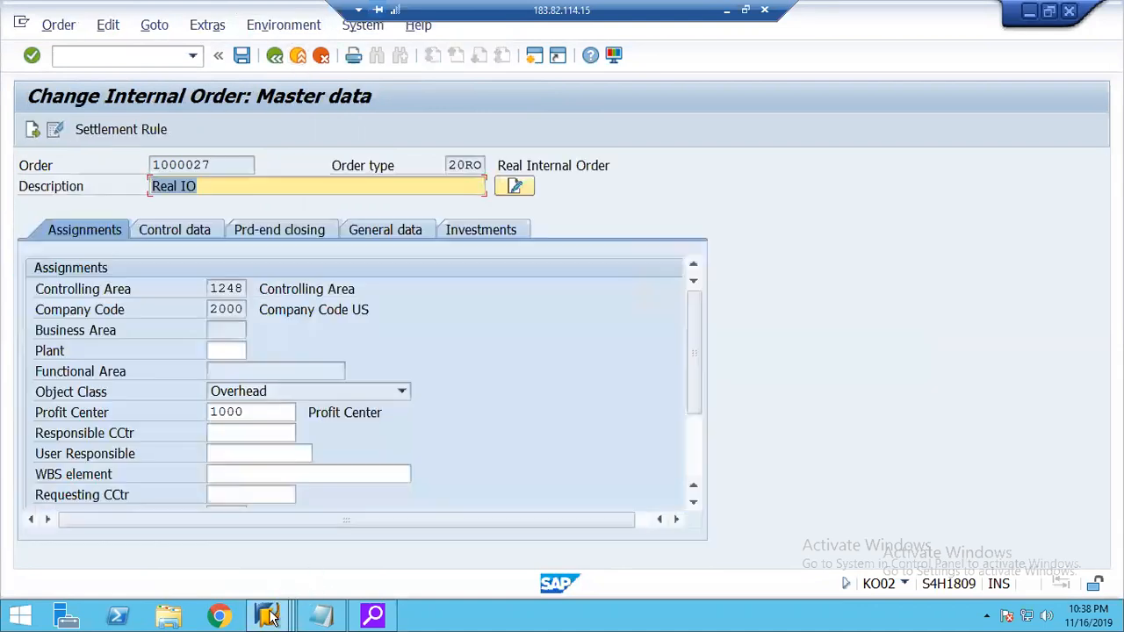
click(270, 618)
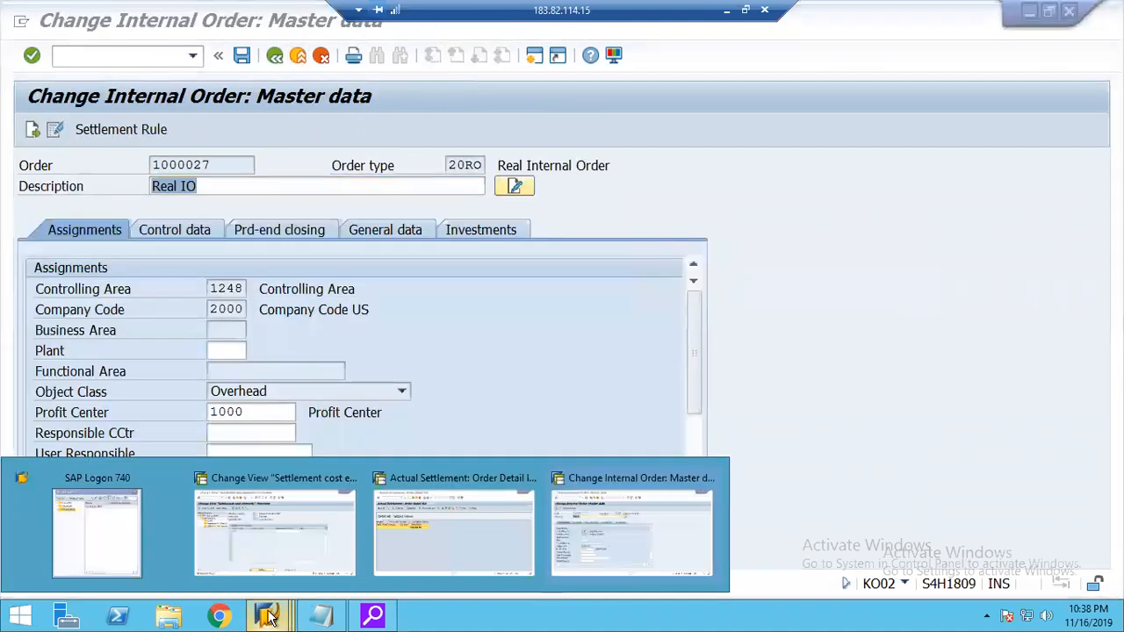
click(296, 56)
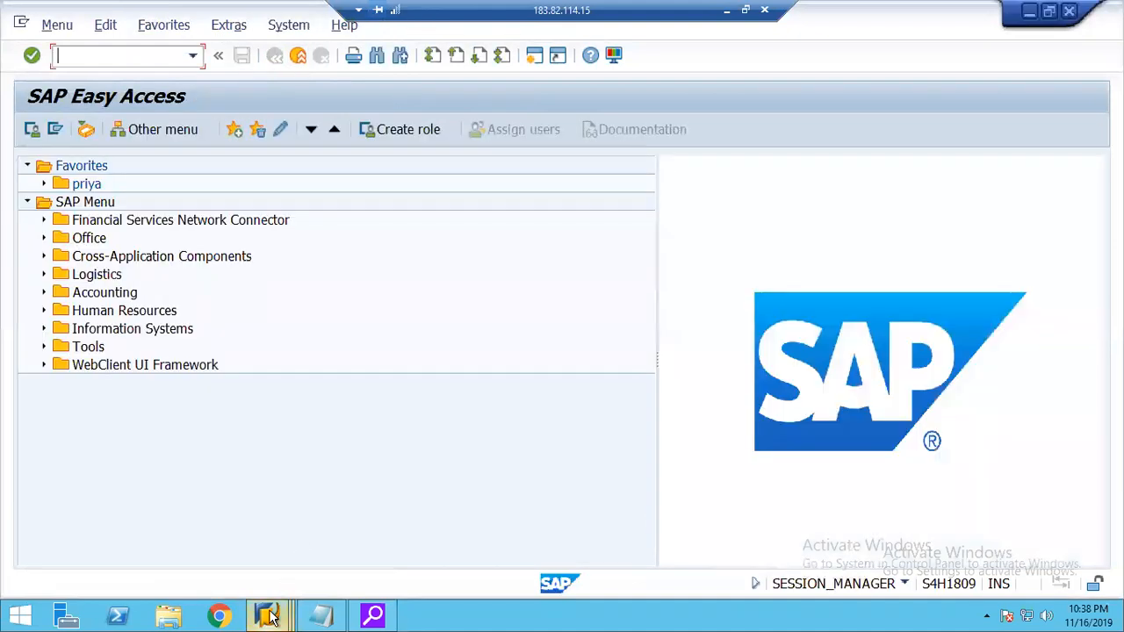
click(270, 617)
click(413, 515)
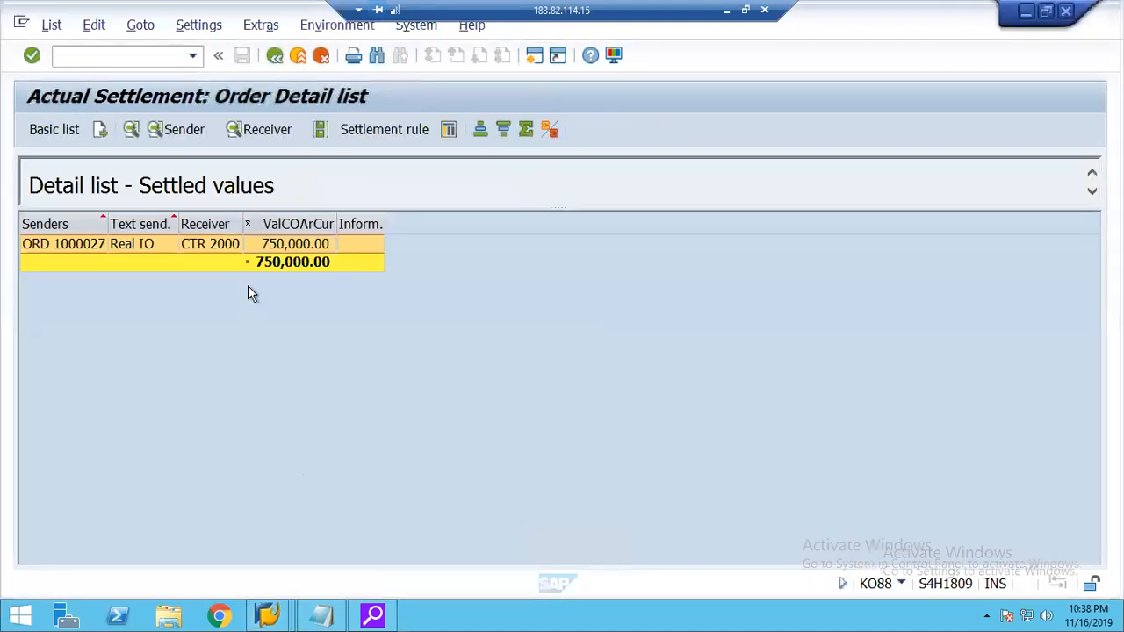
Display the settlement rule from the detail list, check the distribution rule's settlement receiver, and return to the list.
click(364, 129)
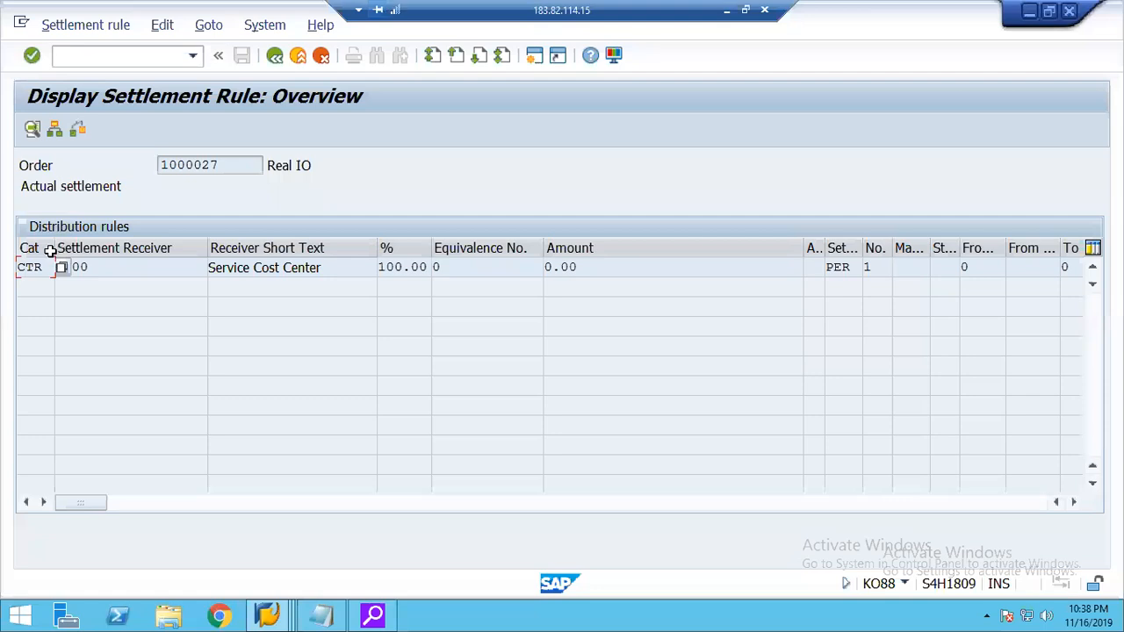
click(114, 264)
drag(138, 267, 46, 267)
drag(151, 259, 69, 263)
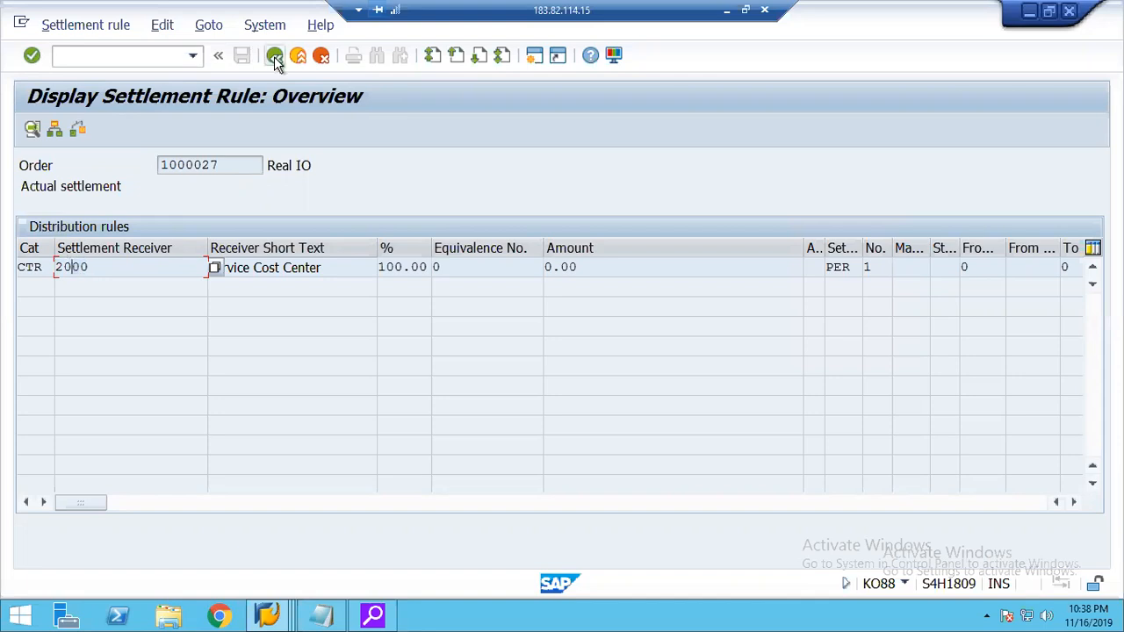
click(274, 57)
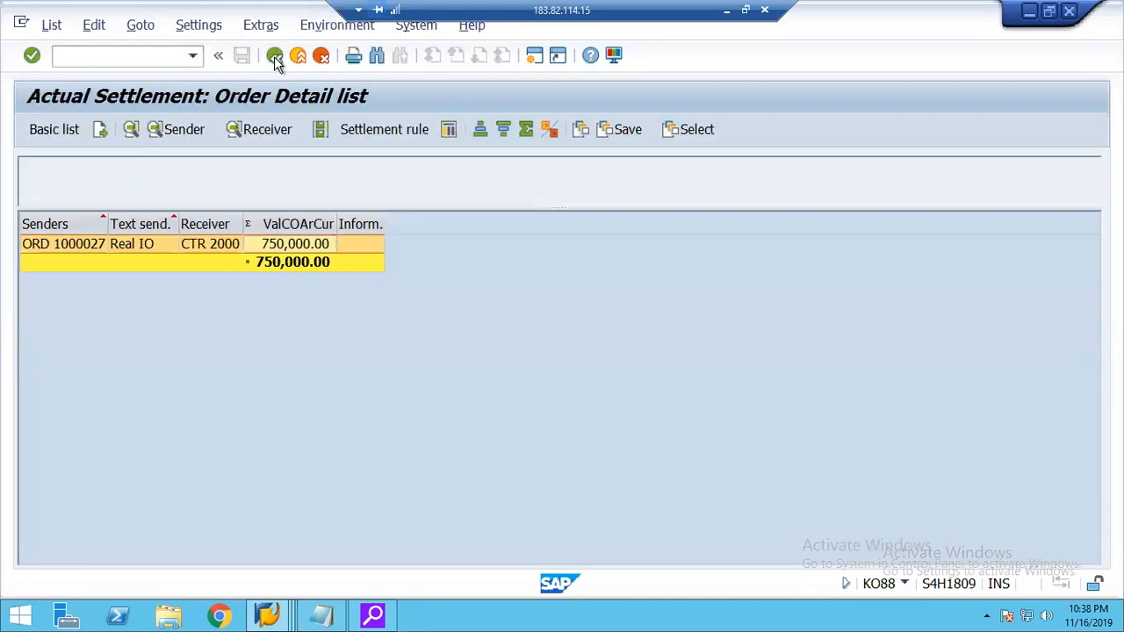
Go back to the KO88 selection, turn off Test Run, execute the settlement for period 3 of 2019, and display its detail list.
click(273, 57)
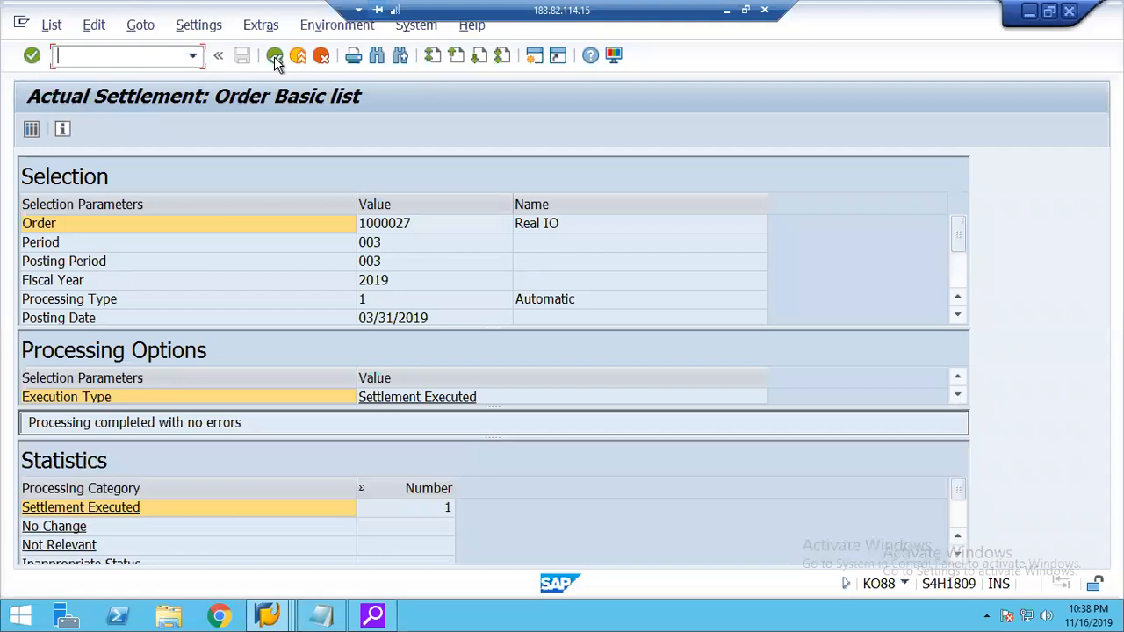
click(274, 57)
click(56, 393)
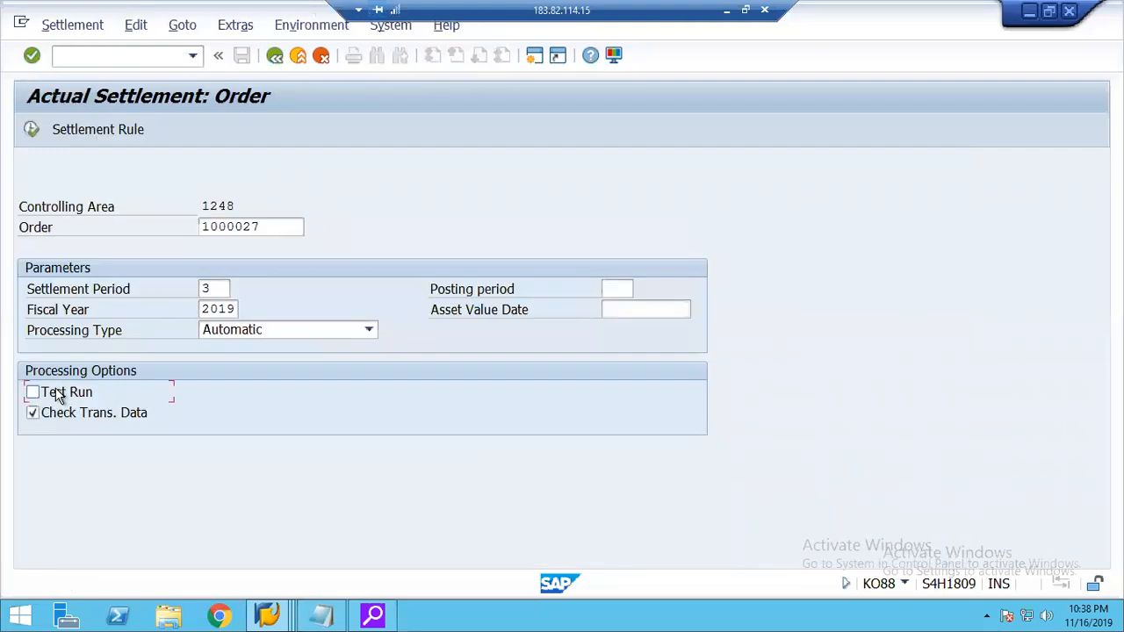
click(31, 130)
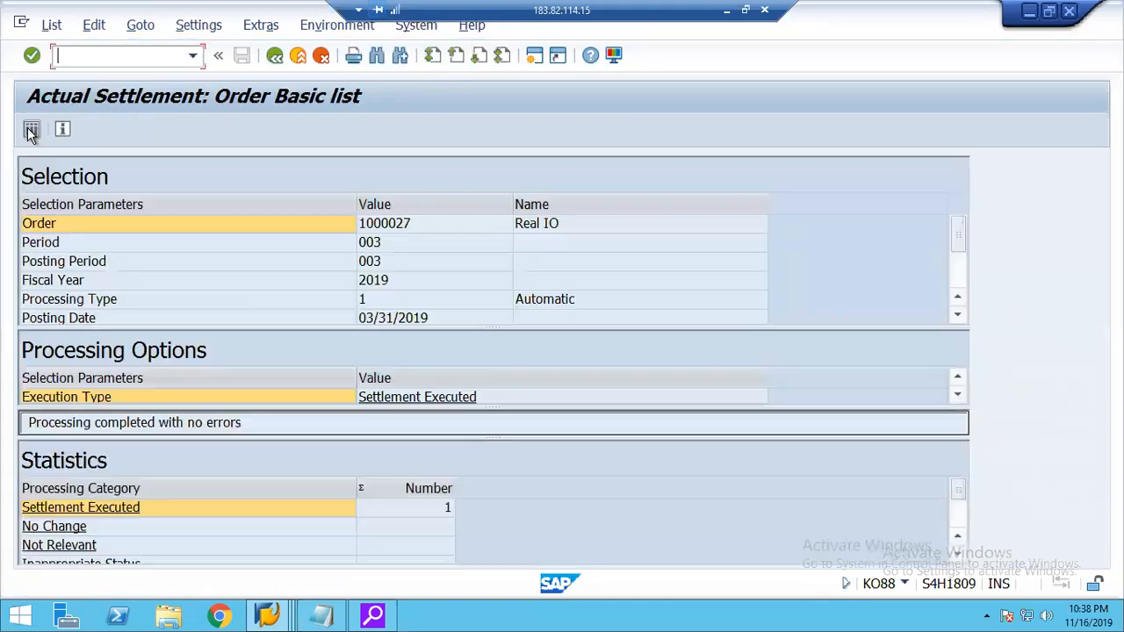
click(31, 130)
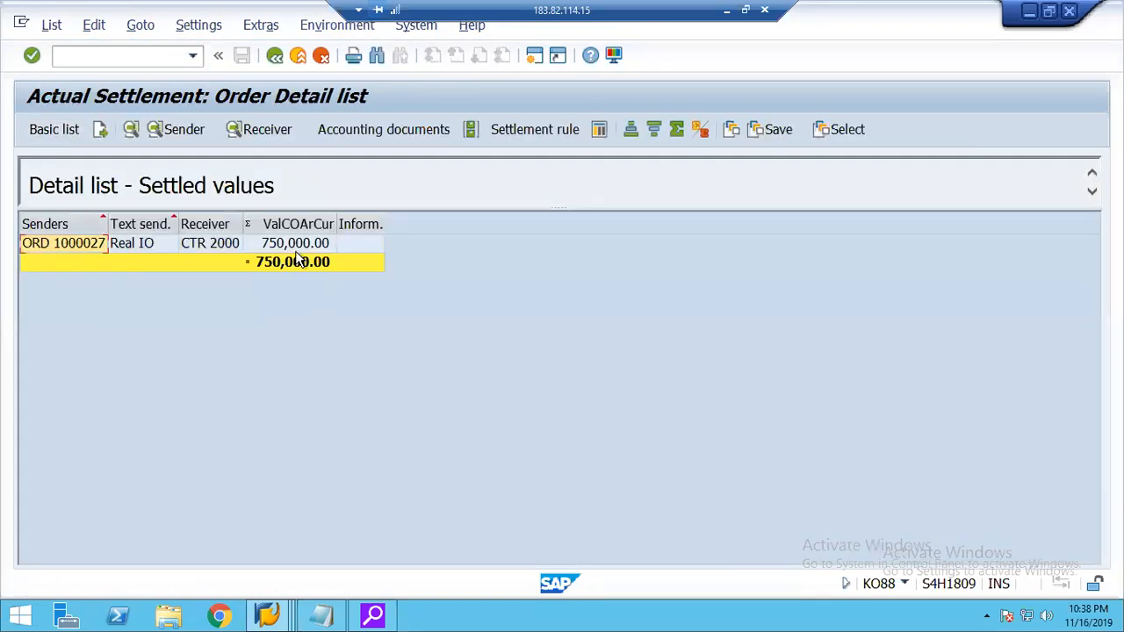
List the accounting documents for the settled Real IO line and open the accounting document.
click(173, 247)
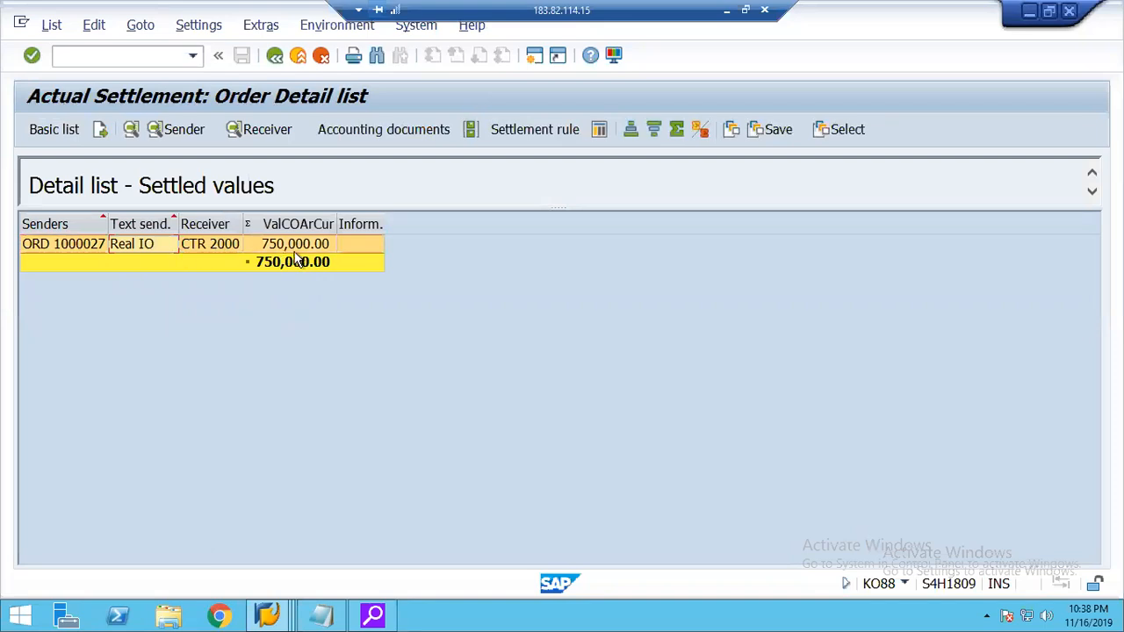
click(380, 132)
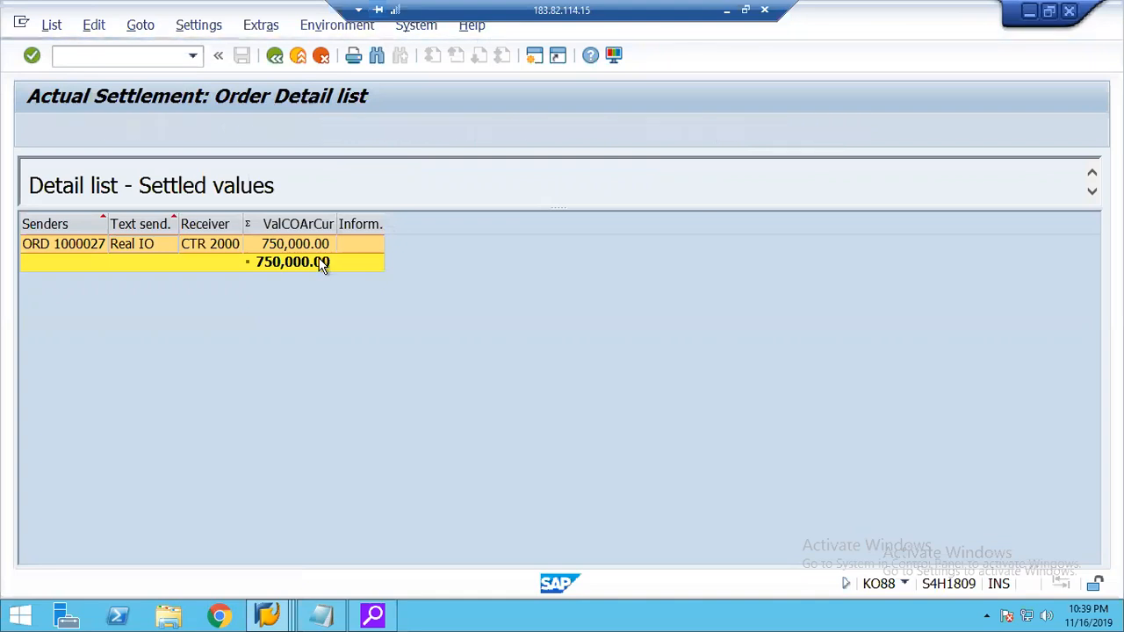
click(134, 274)
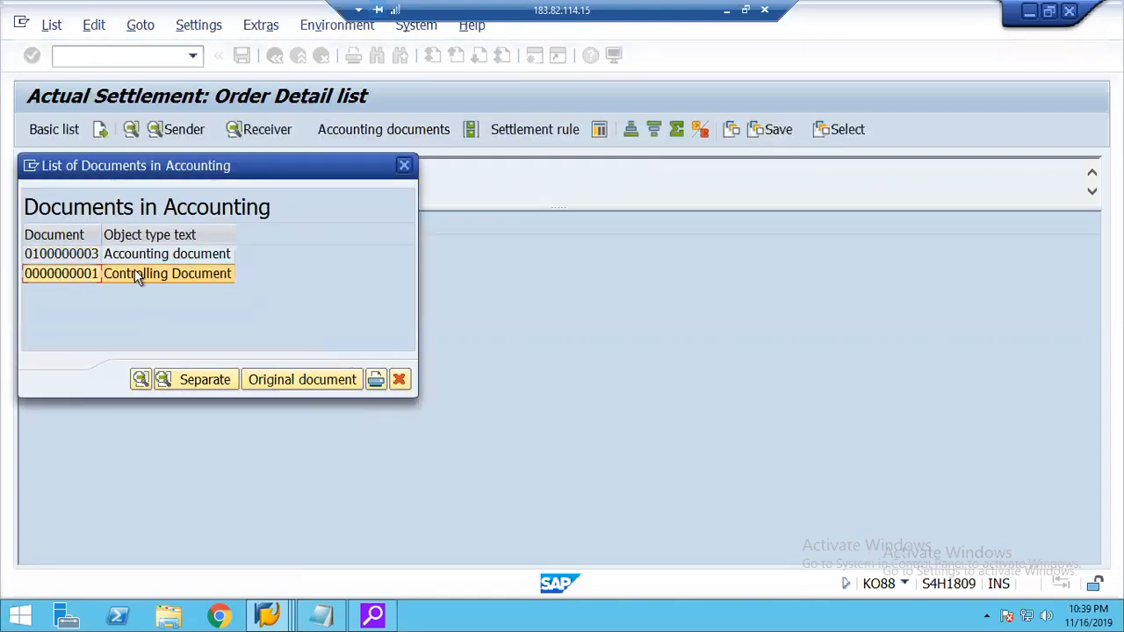
click(71, 255)
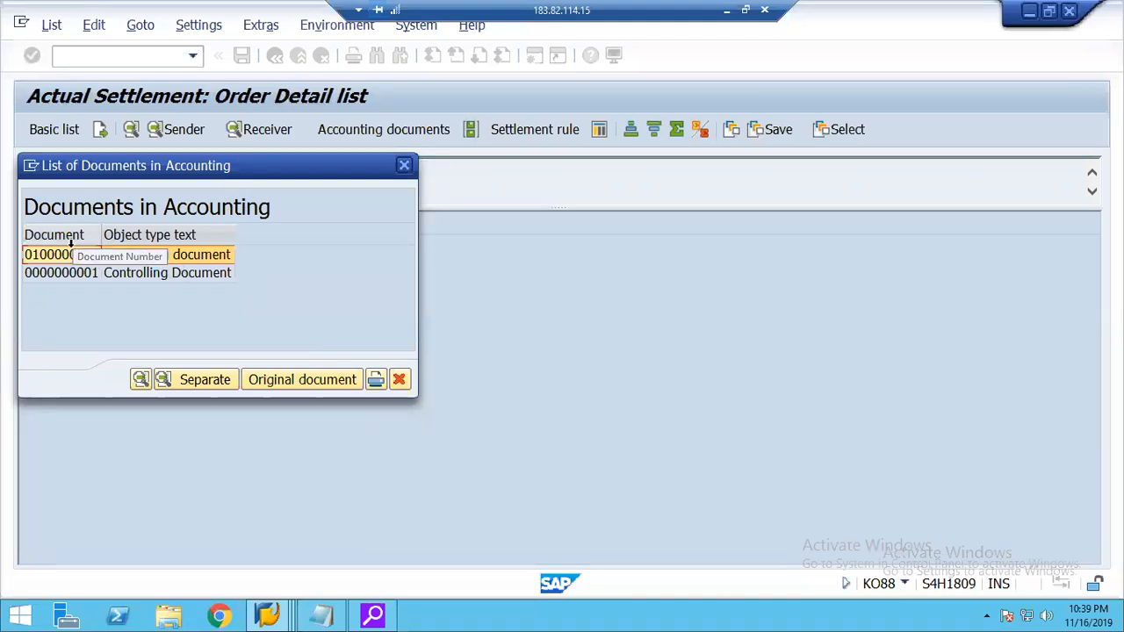
click(60, 276)
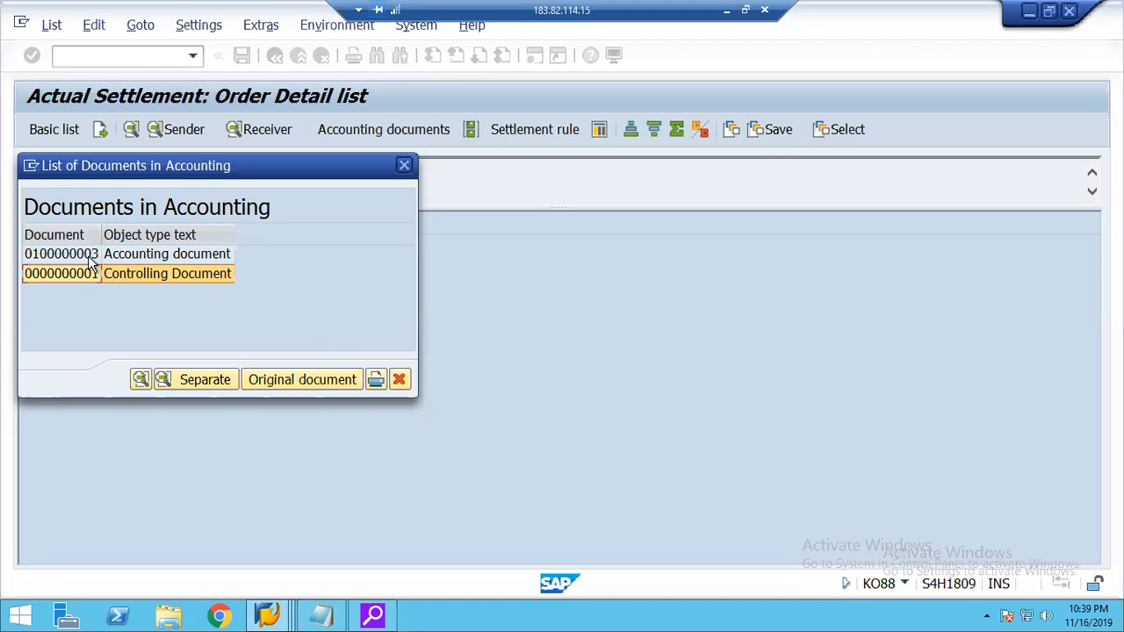
click(86, 258)
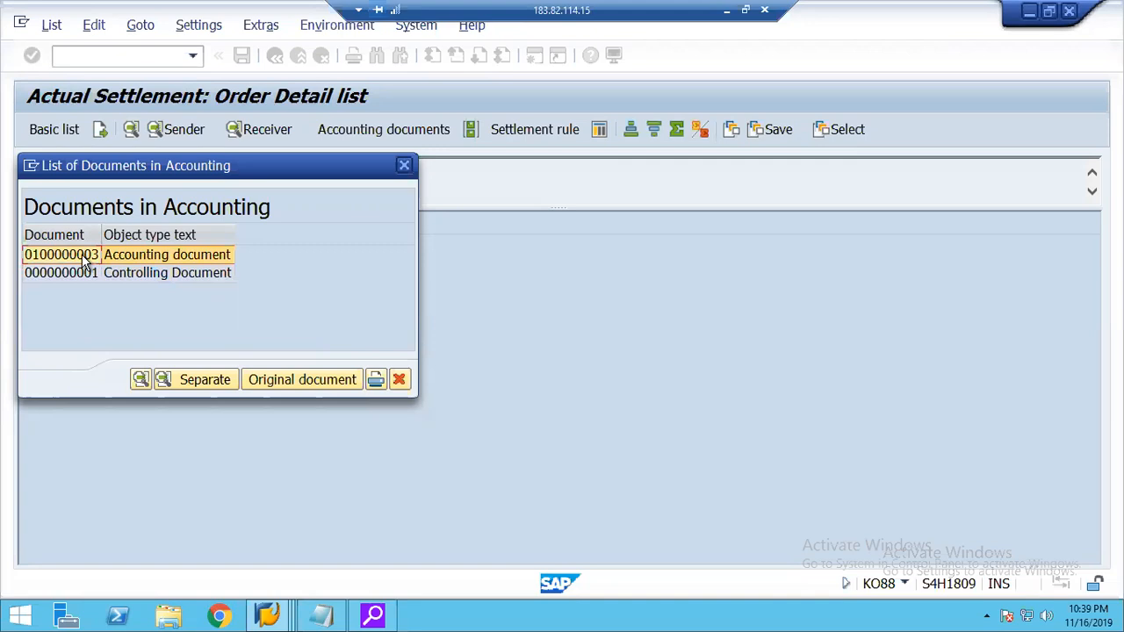
double_click(66, 254)
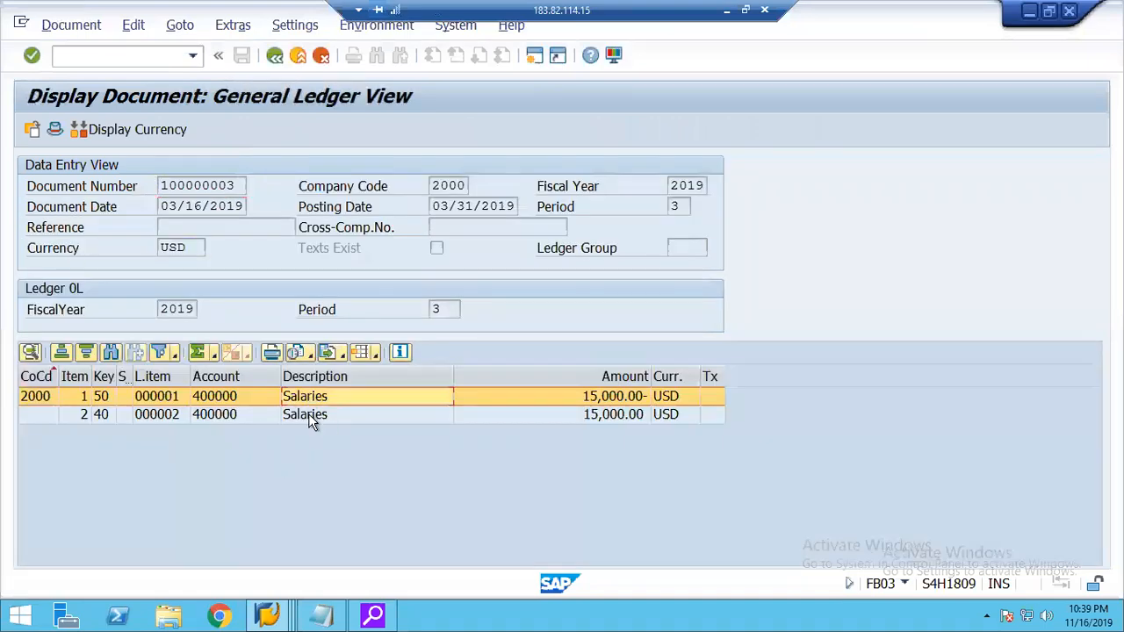
Compare the descriptions and accounts of the document's two line items in the general ledger view.
click(308, 413)
click(309, 397)
click(308, 414)
click(223, 400)
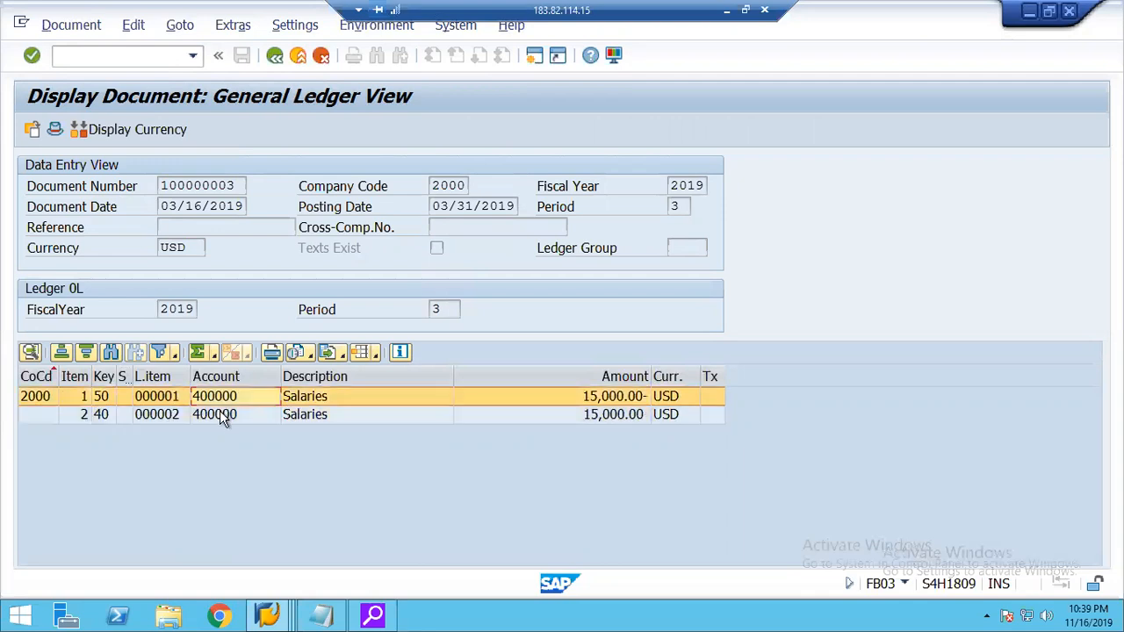
click(221, 414)
click(220, 398)
click(219, 412)
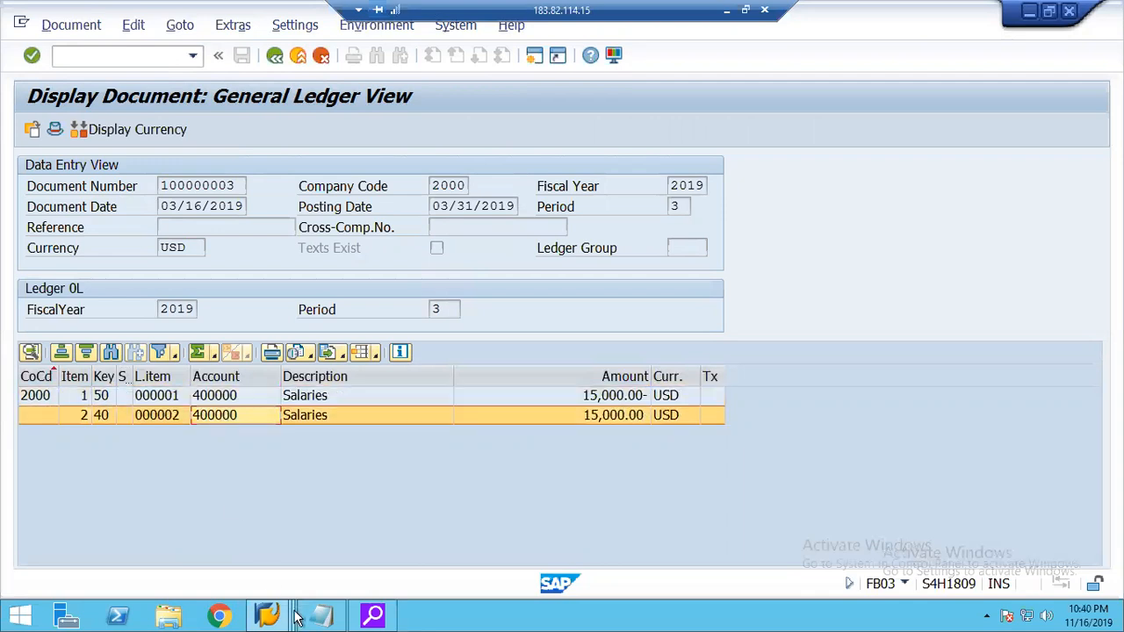
Recheck the By cost element setting for receiver category CTR in the allocation structure session and return to the accounting document.
mouse_move(268, 614)
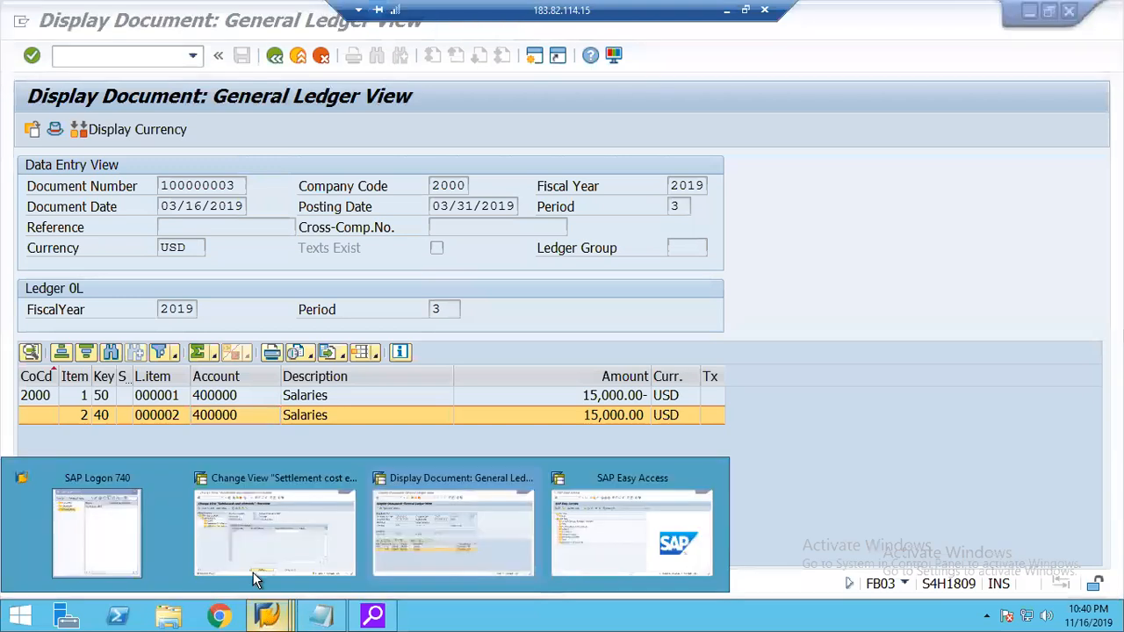
click(261, 522)
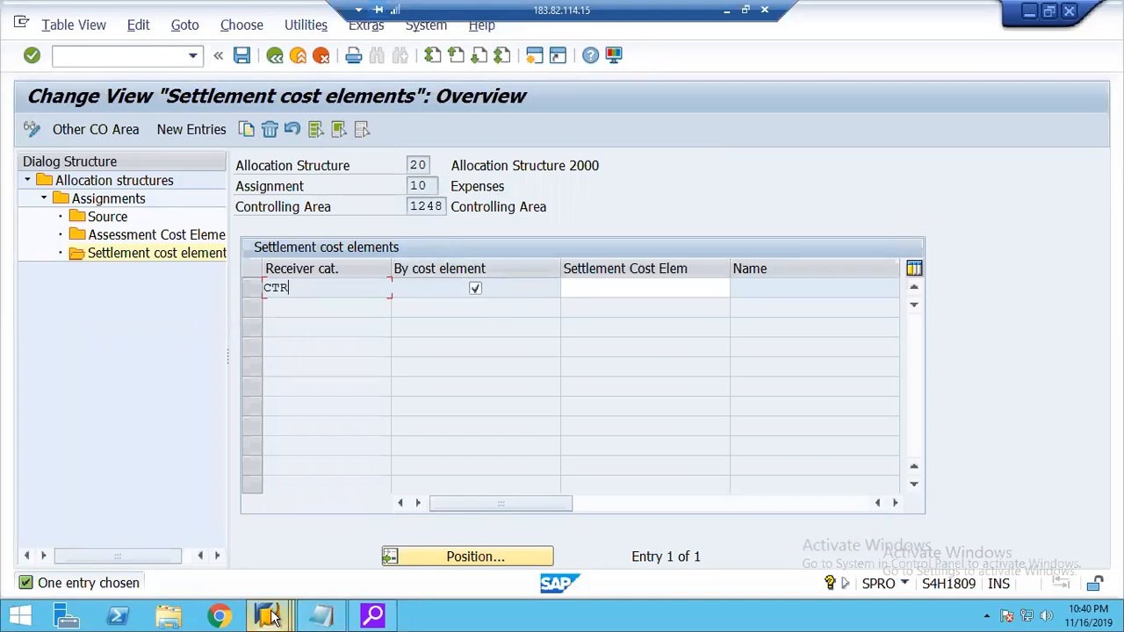
mouse_move(272, 617)
click(454, 523)
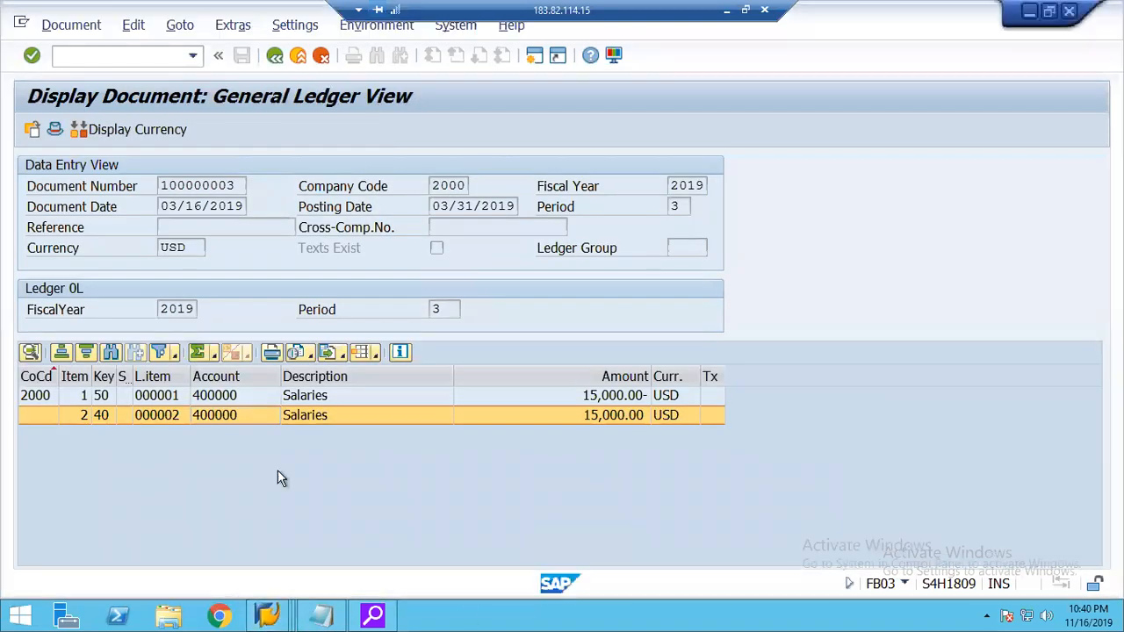
Compare the accounts of the accounting document's credit and debit items and return to the list of documents in accounting.
click(234, 397)
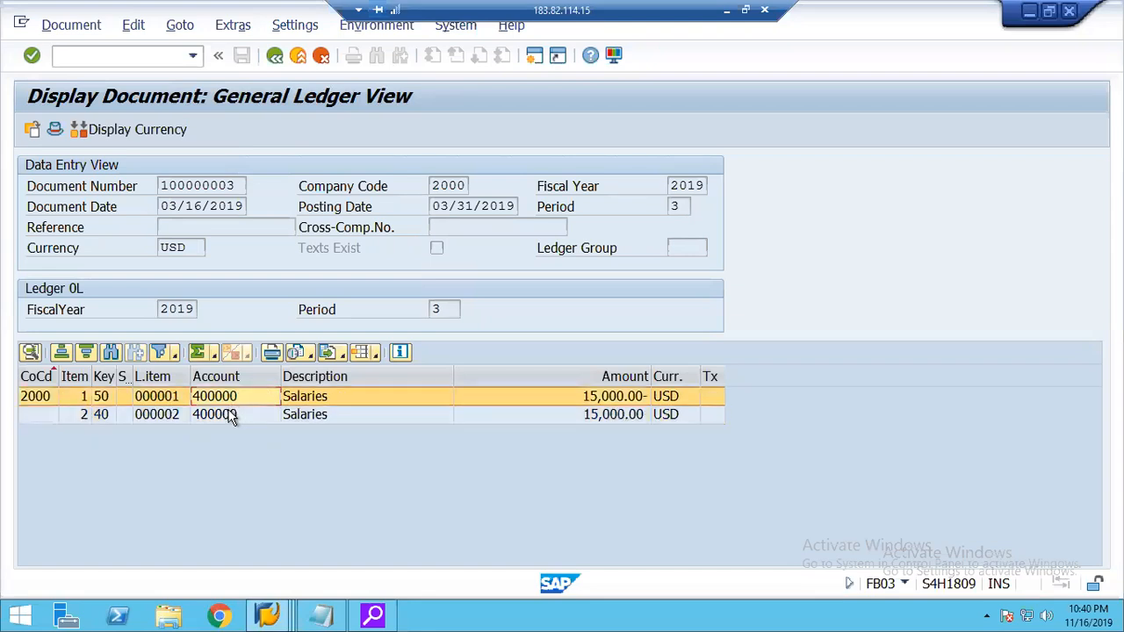
click(231, 415)
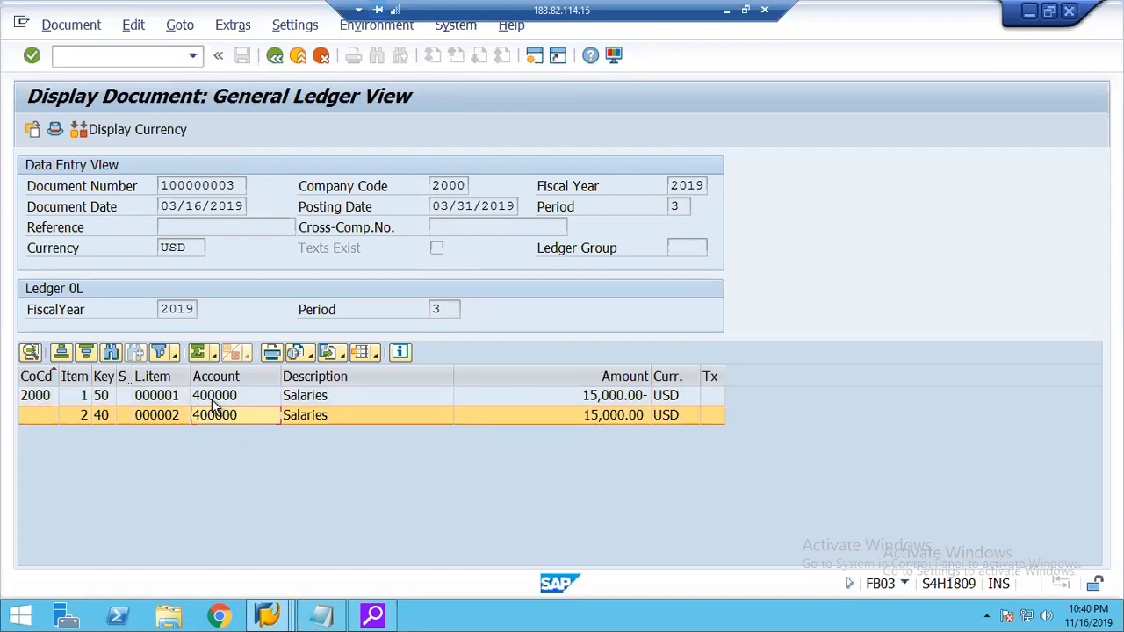
click(214, 403)
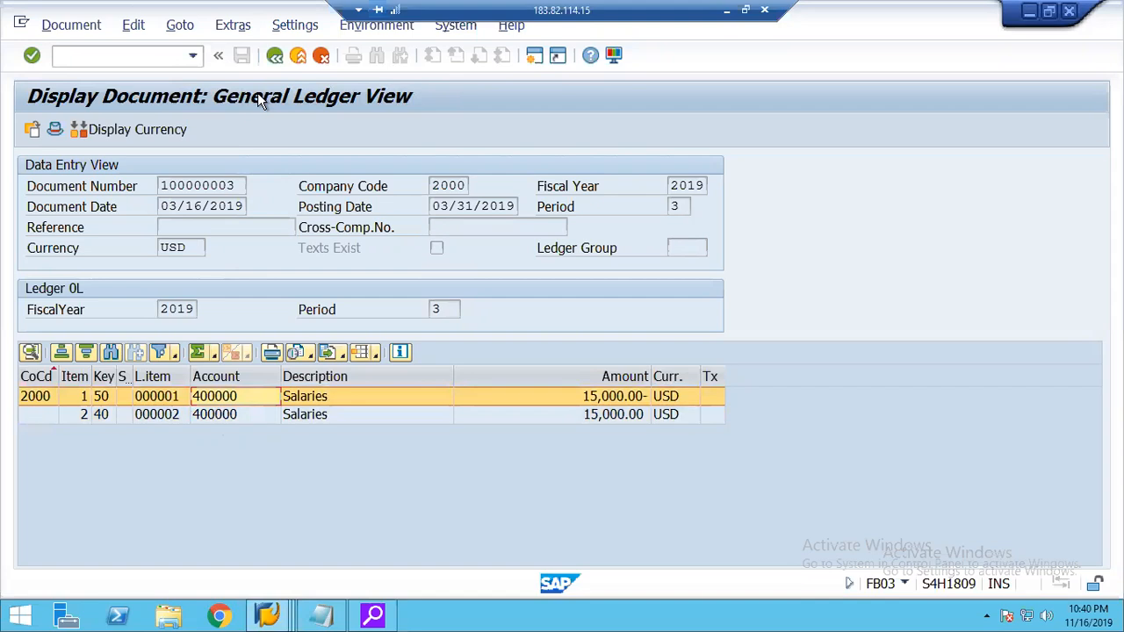
click(274, 58)
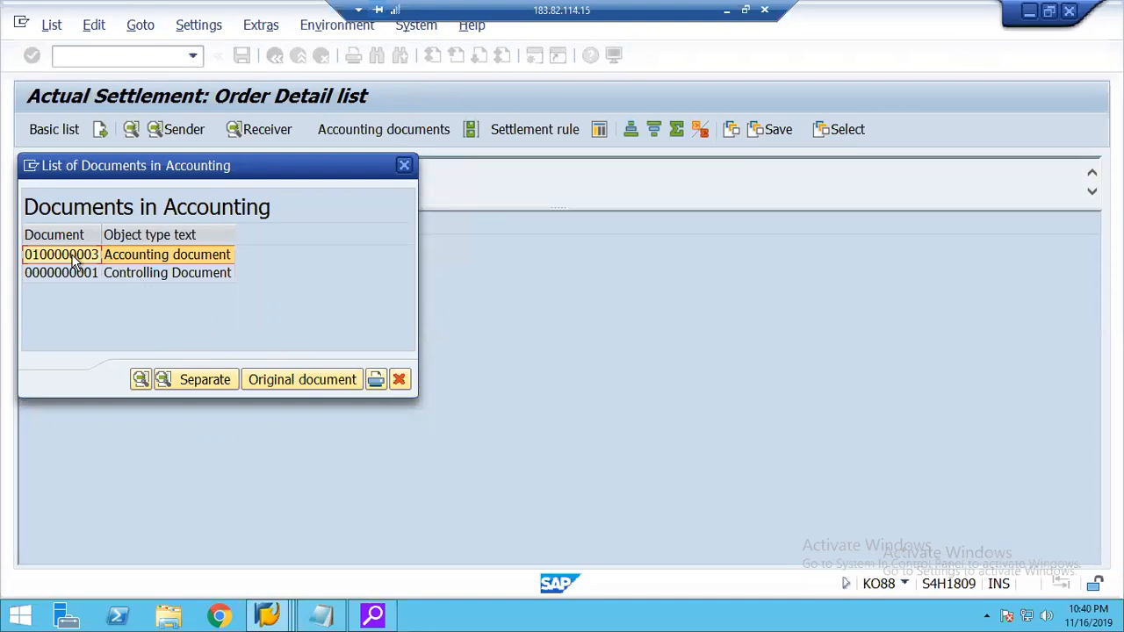
Compare the Accounting document and Controlling Document entries in the list of documents created by the settlement.
click(112, 274)
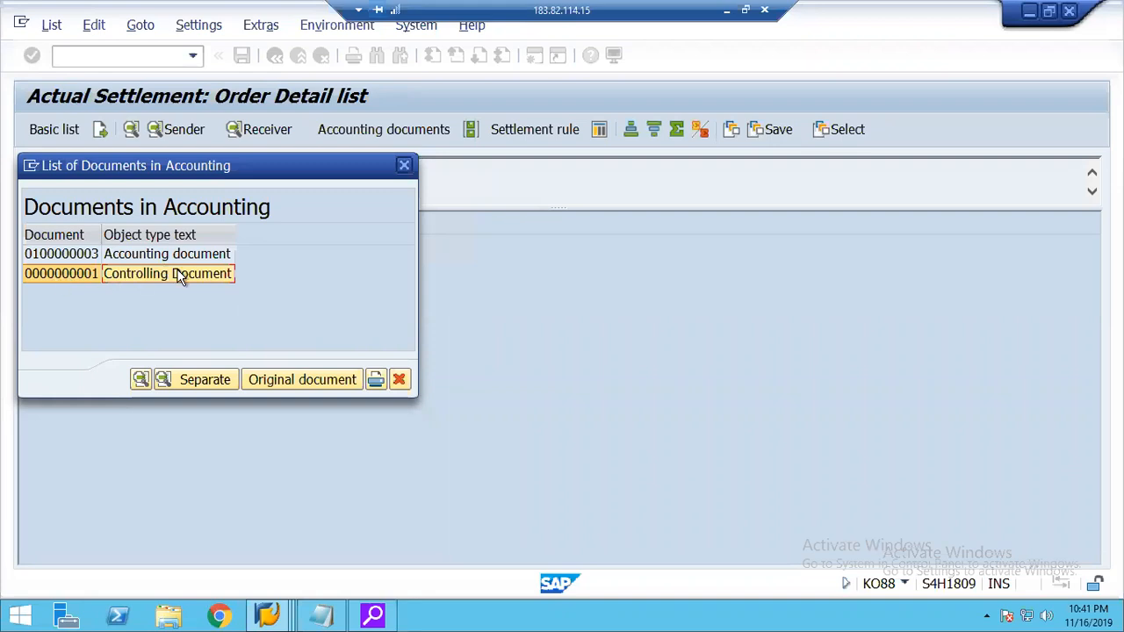
click(101, 259)
click(93, 271)
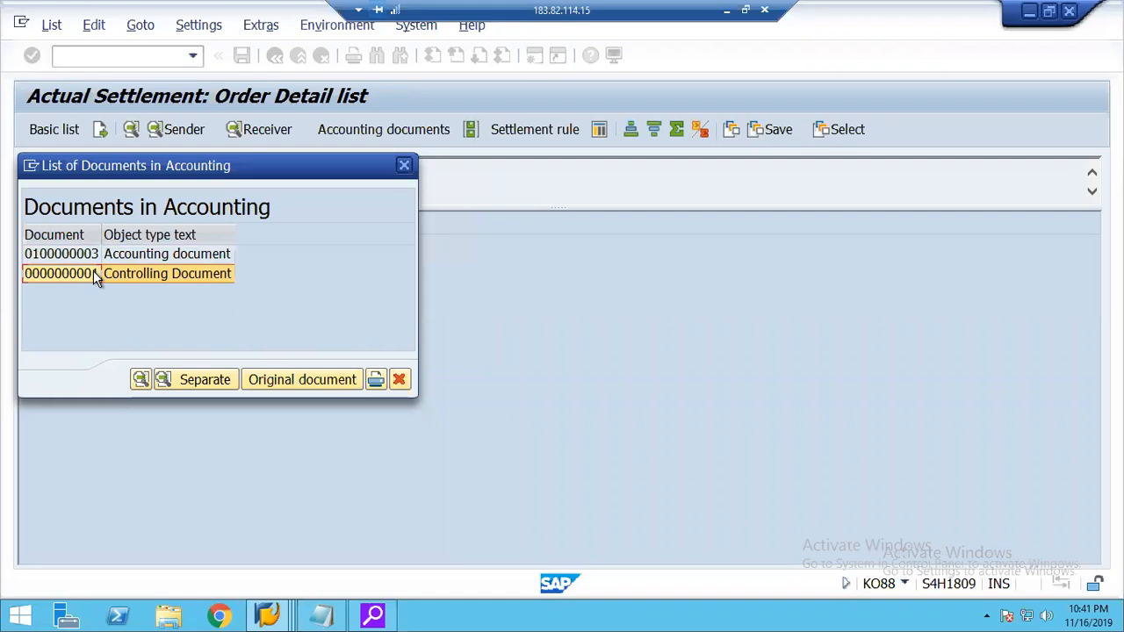
click(98, 257)
click(102, 274)
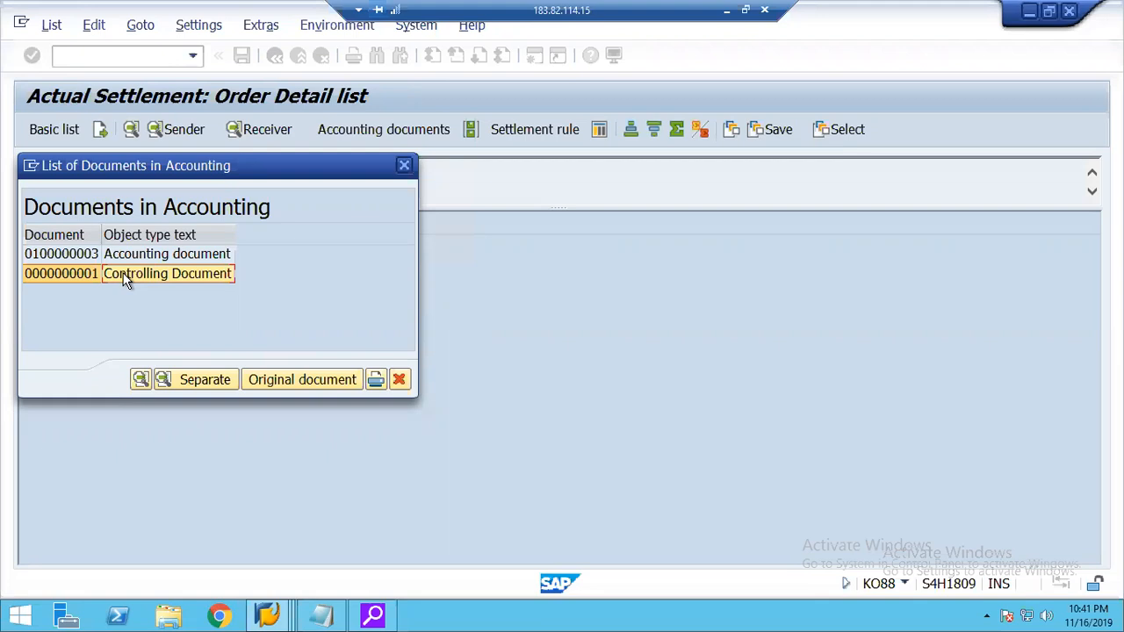
click(161, 255)
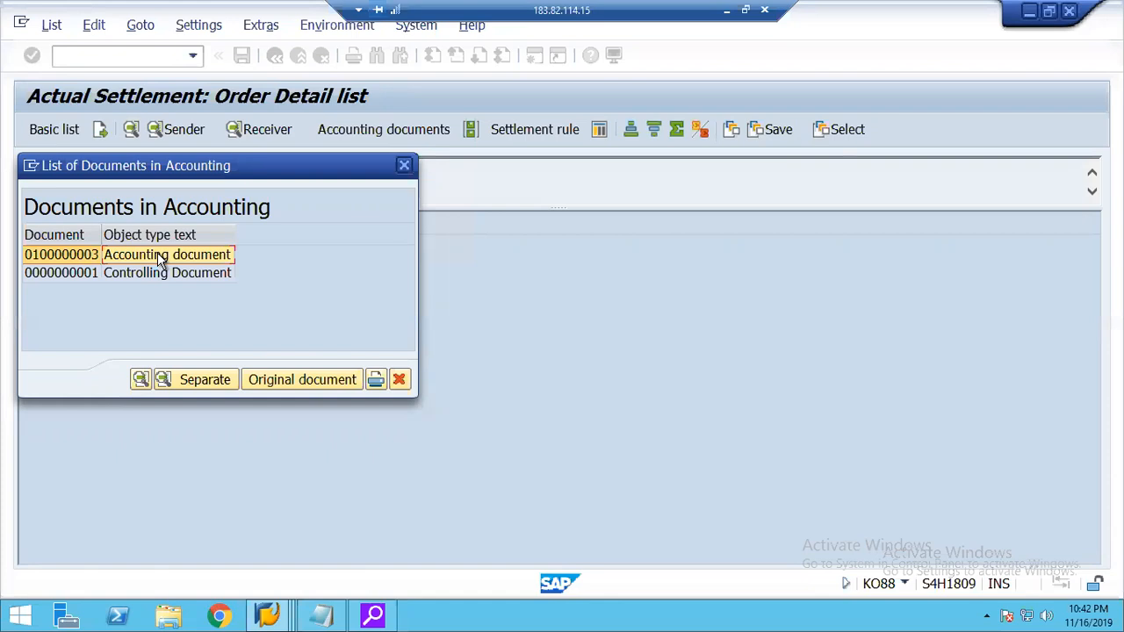
click(80, 274)
click(76, 257)
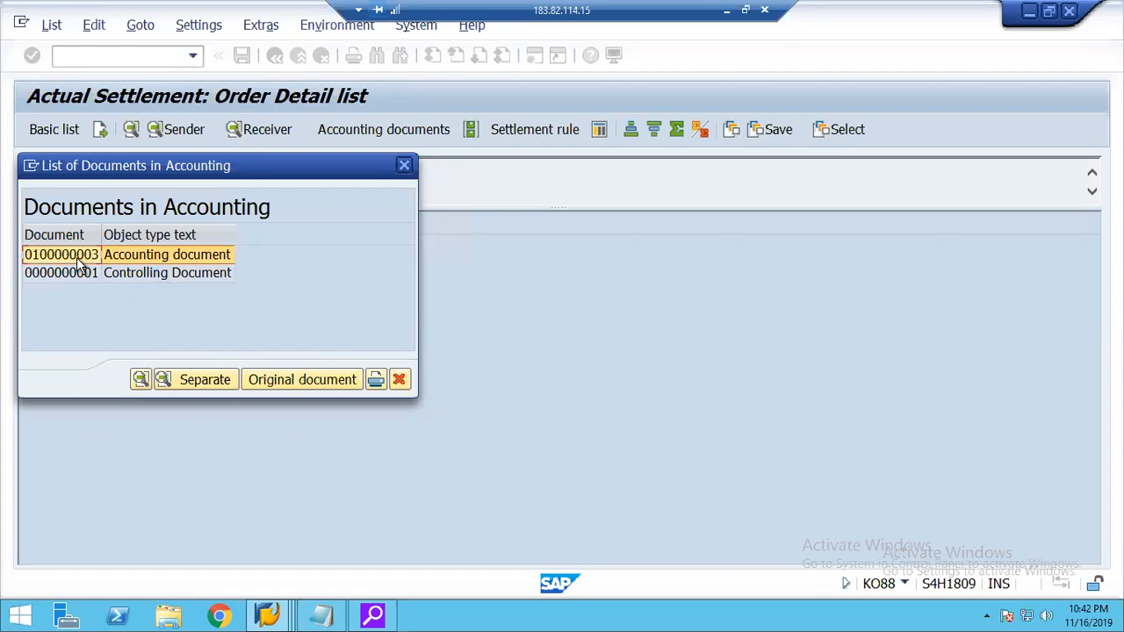
click(113, 278)
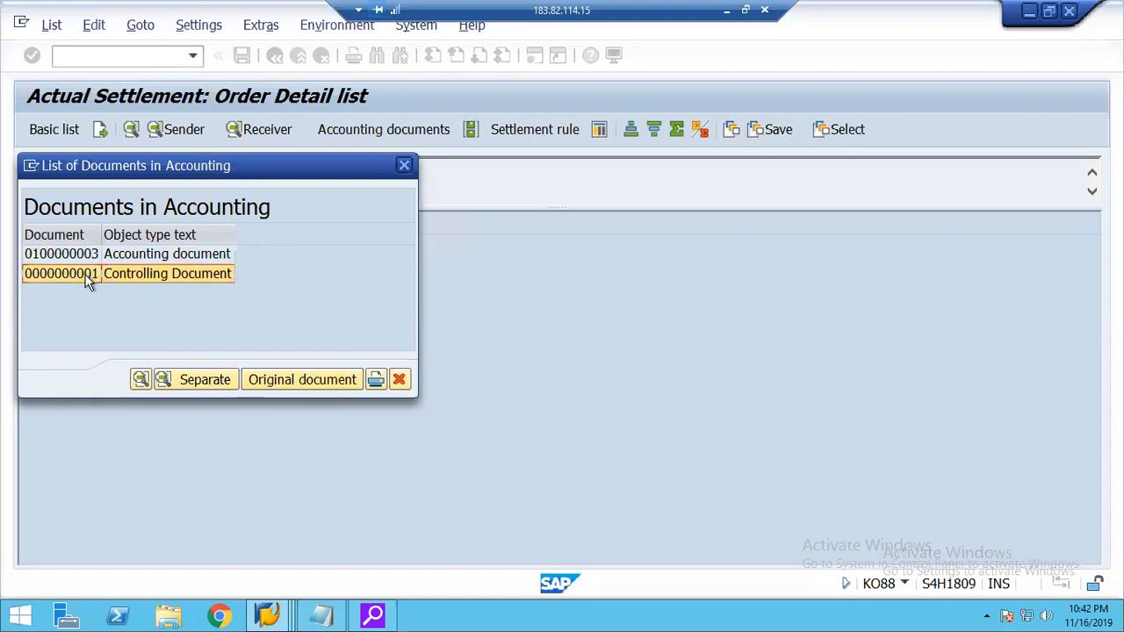
Open the Controlling Document, expand its line items and compare the Real IO order line with the Service Cost Center line.
double_click(88, 276)
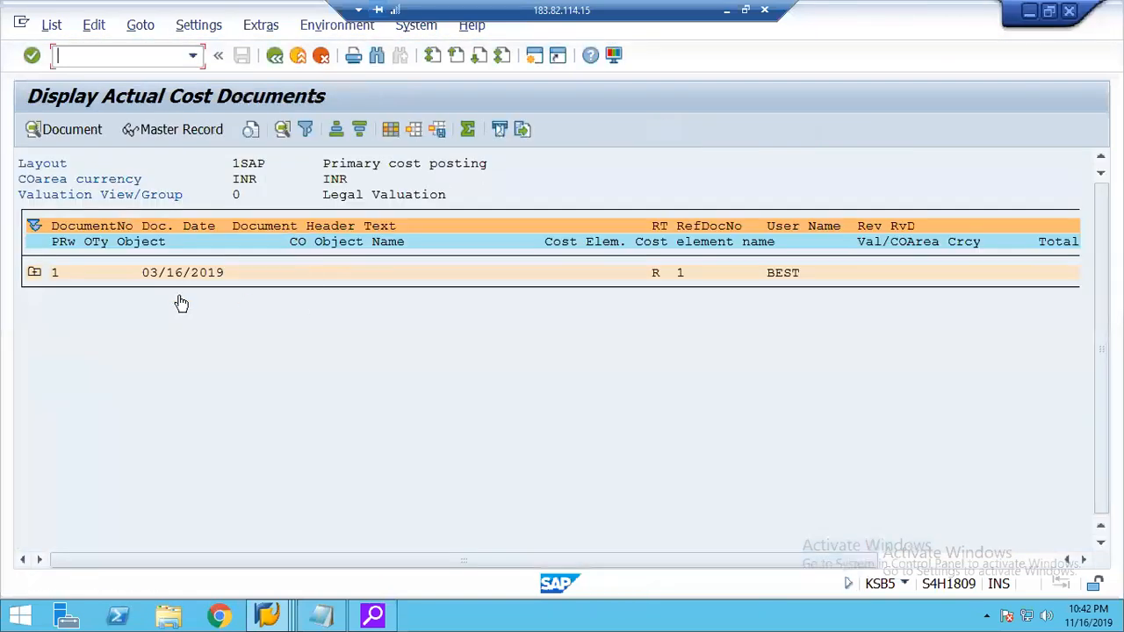
click(33, 272)
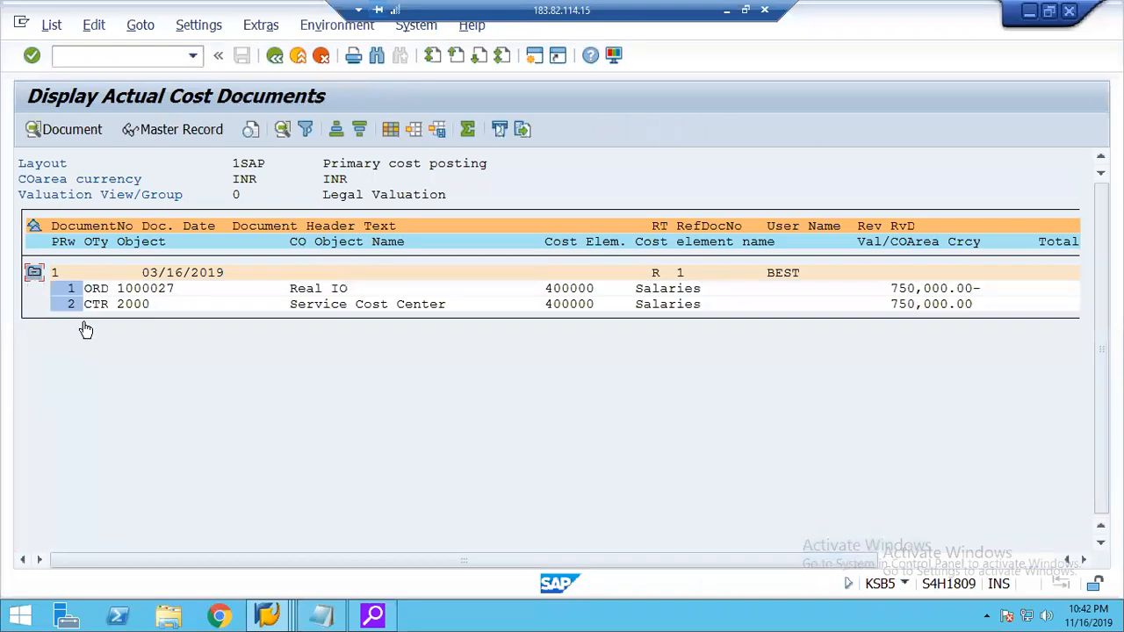
drag(89, 288, 164, 293)
drag(90, 305, 155, 306)
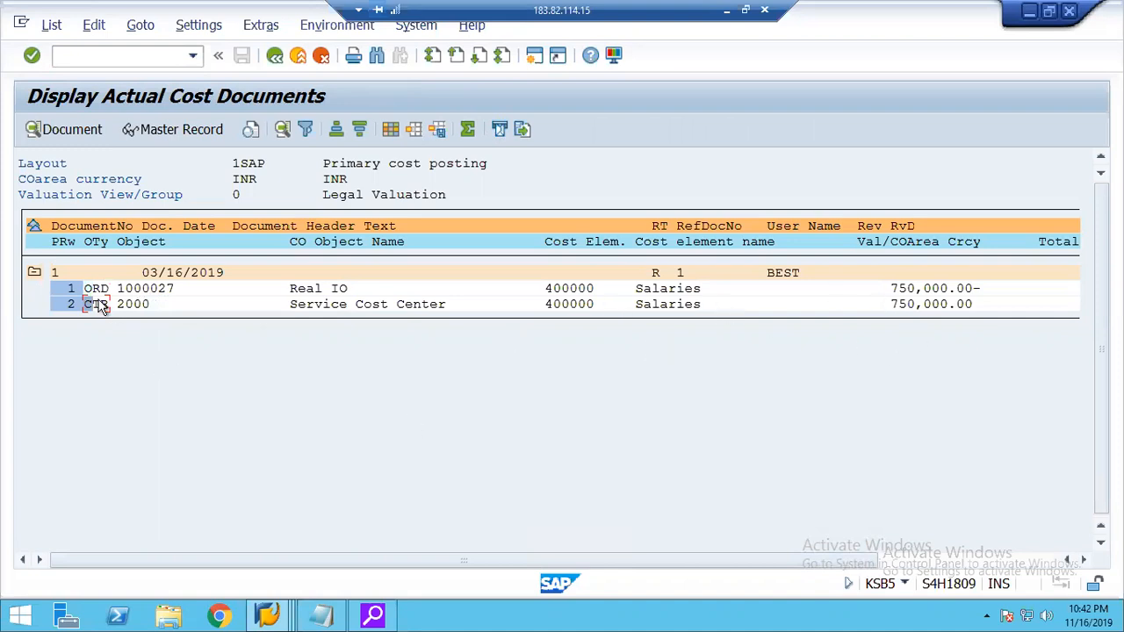
drag(93, 290, 307, 293)
drag(937, 346, 86, 303)
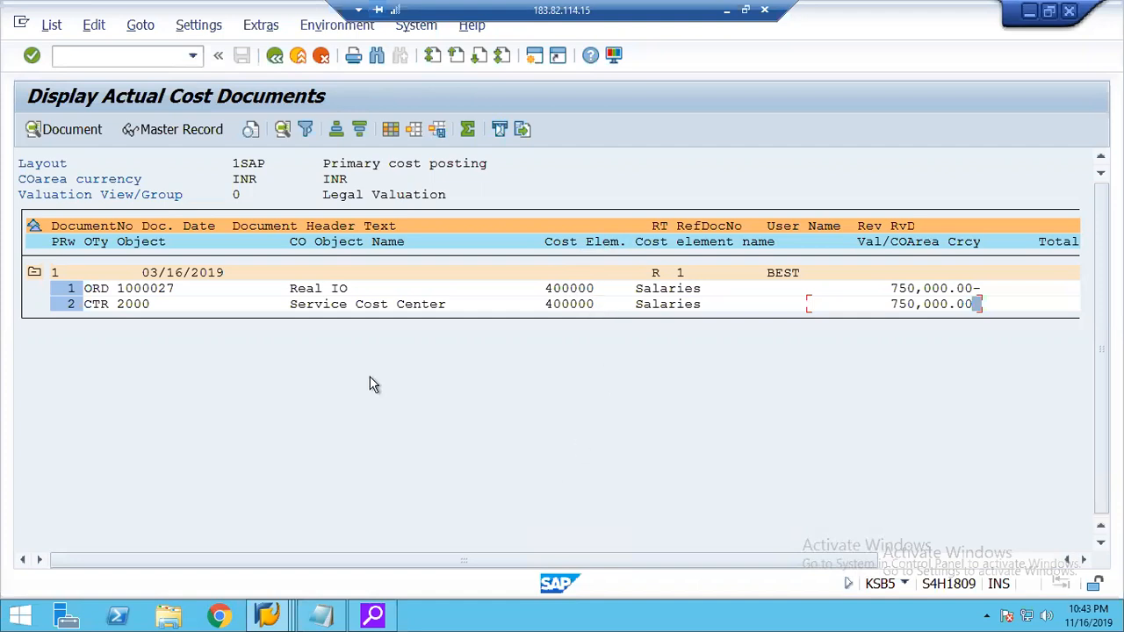
In the SAP Easy Access session, run FBL3N to display all items of G/L account 400000 in company code 2000.
click(263, 613)
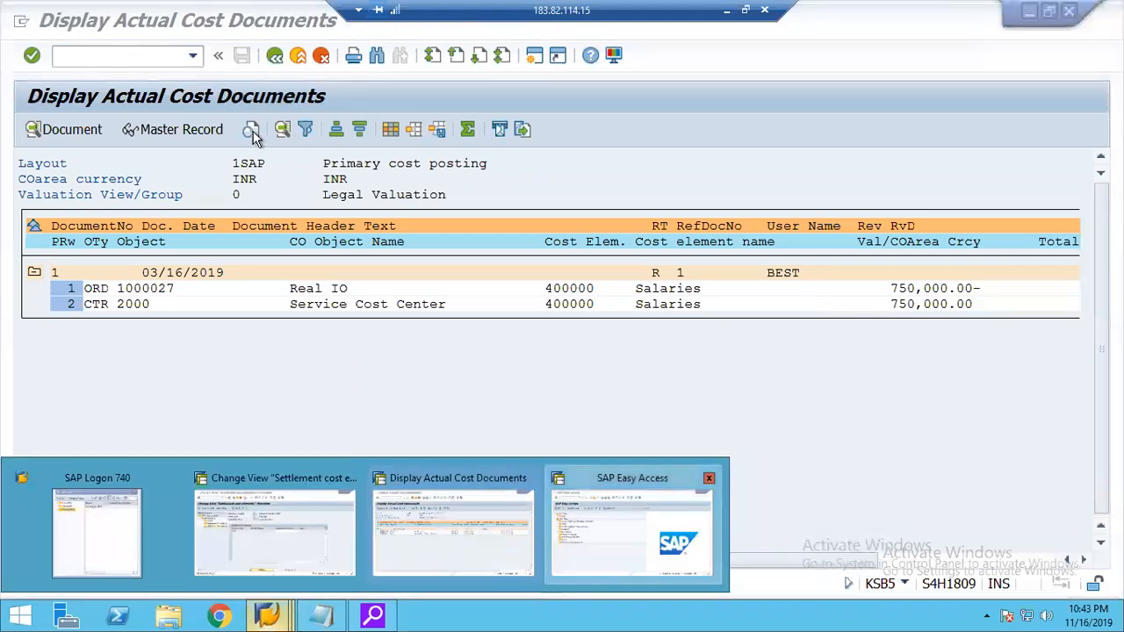
click(102, 57)
text(fbl3n)
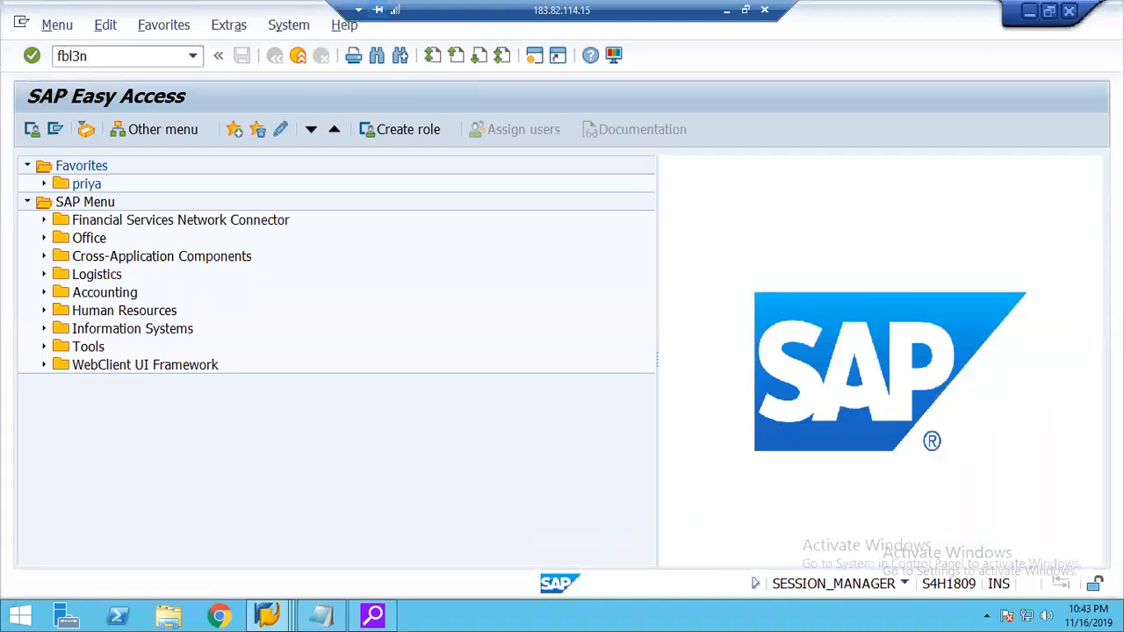
key(Return)
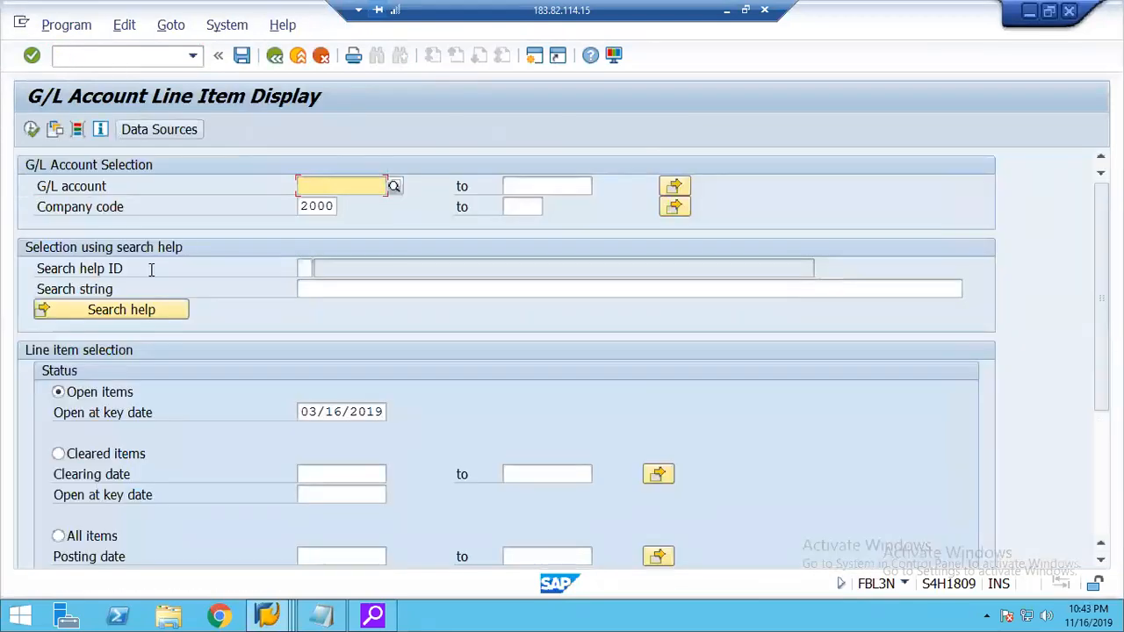
text(400000)
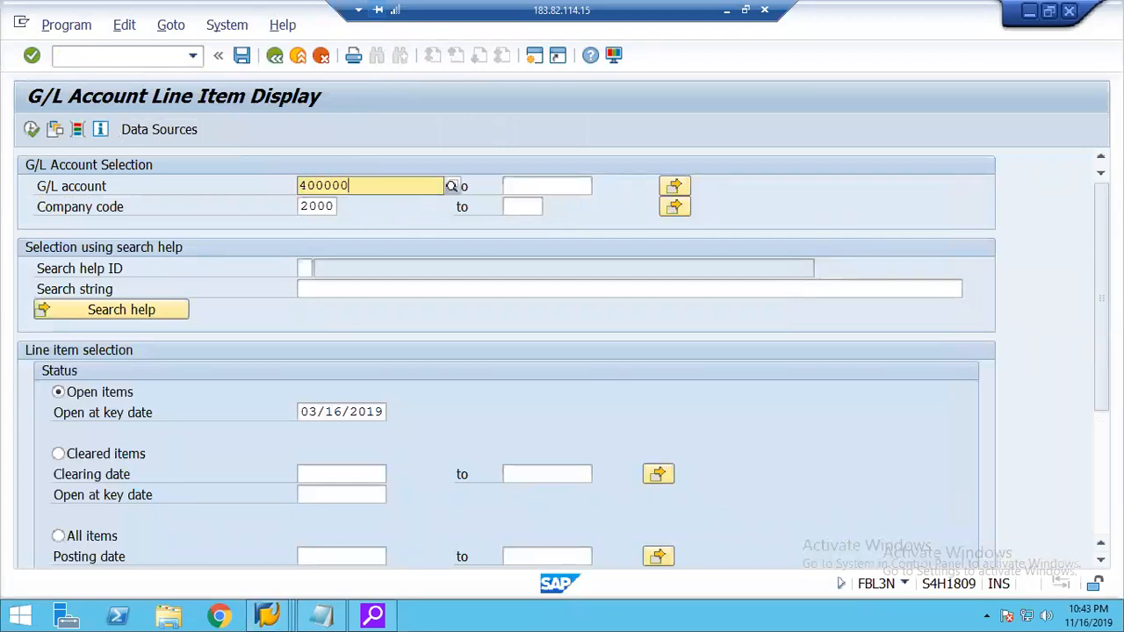
key(Tab)
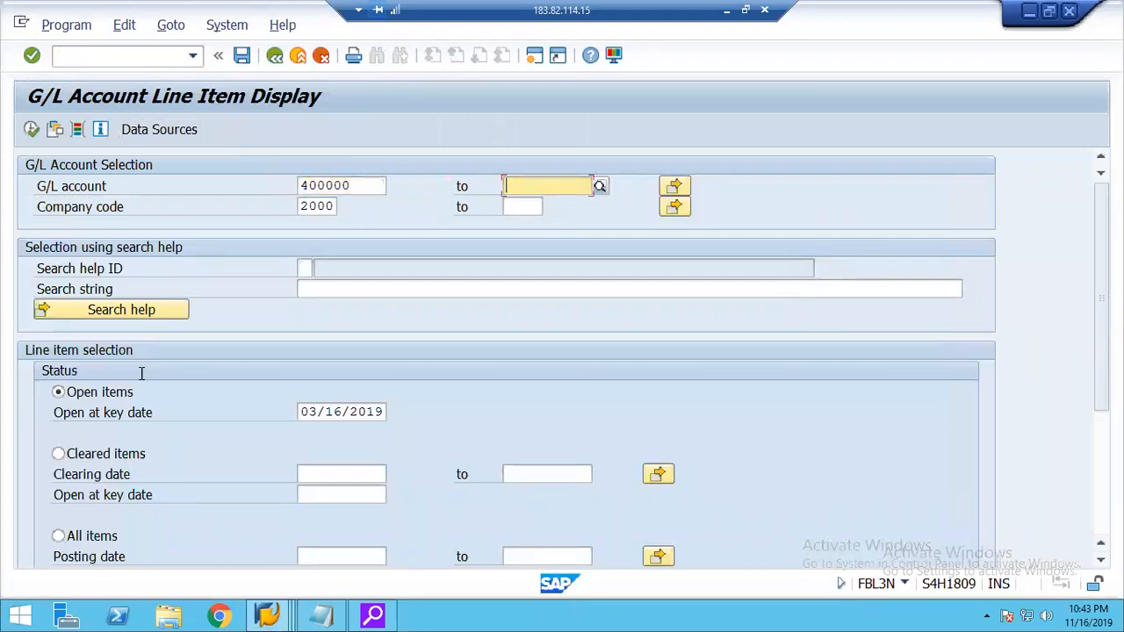
click(62, 535)
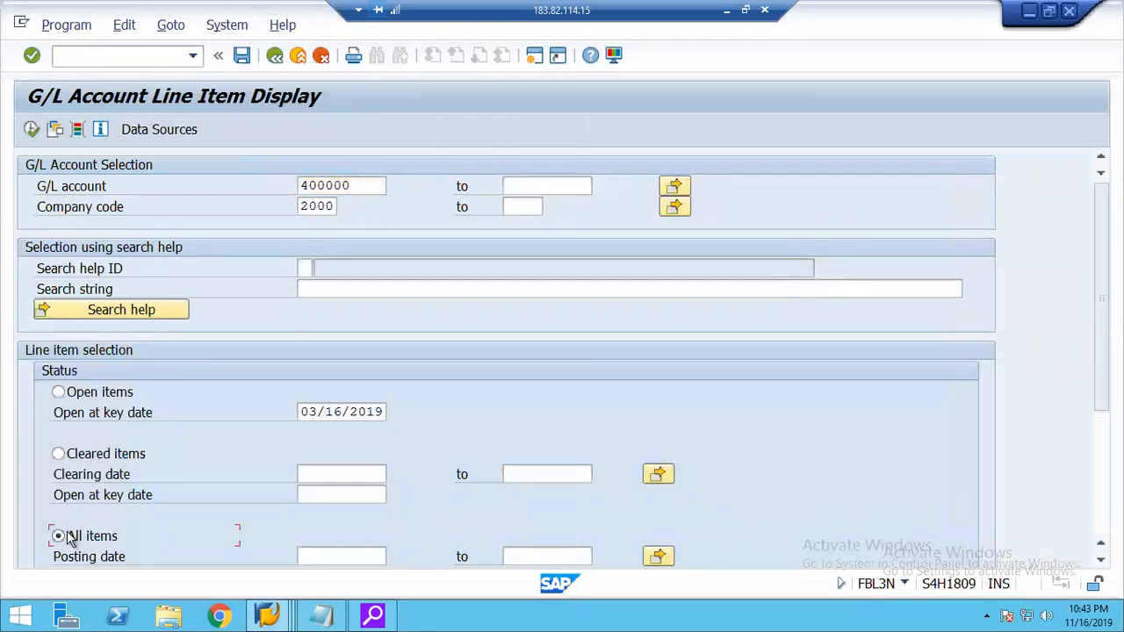
click(32, 130)
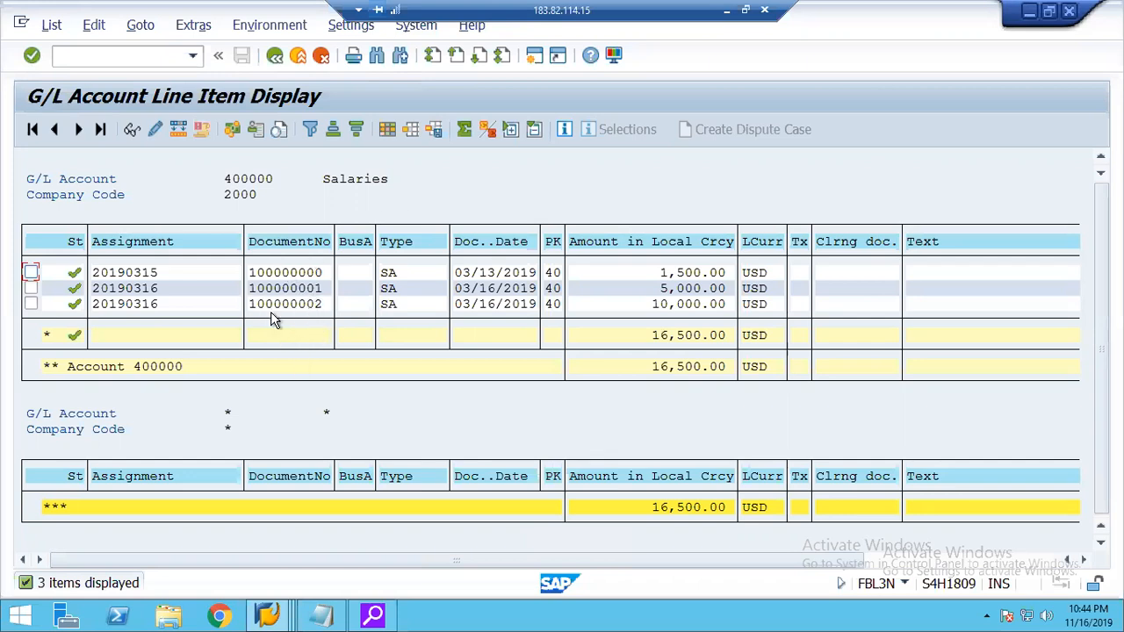
Leave the line item display, start FB03, clear the document number and set the fiscal year to 2019.
click(275, 57)
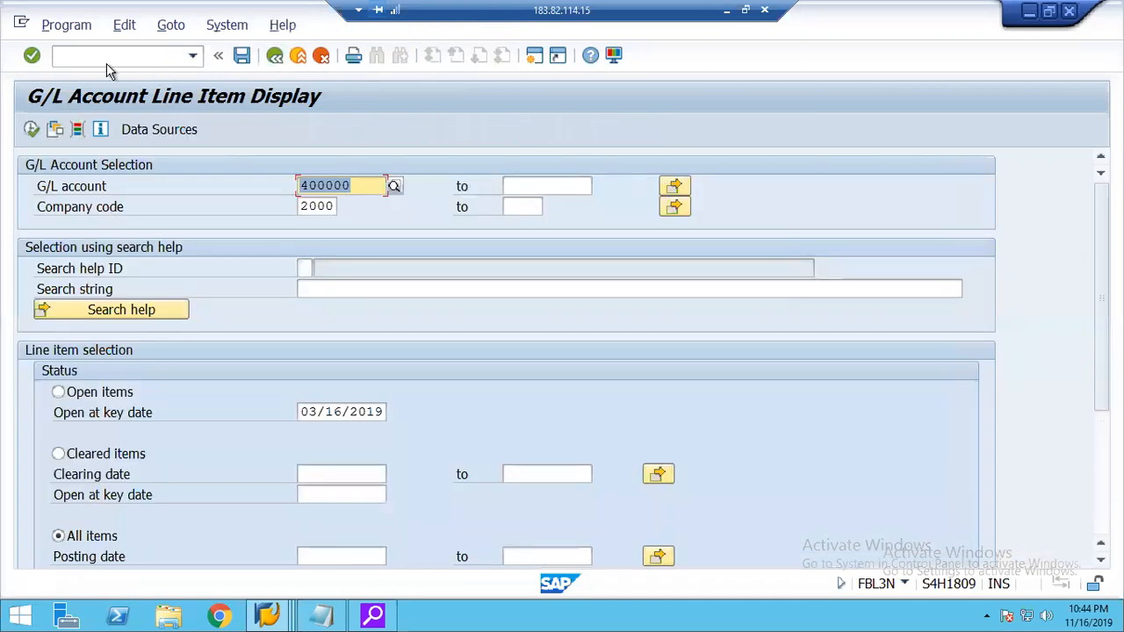
text(/nf)
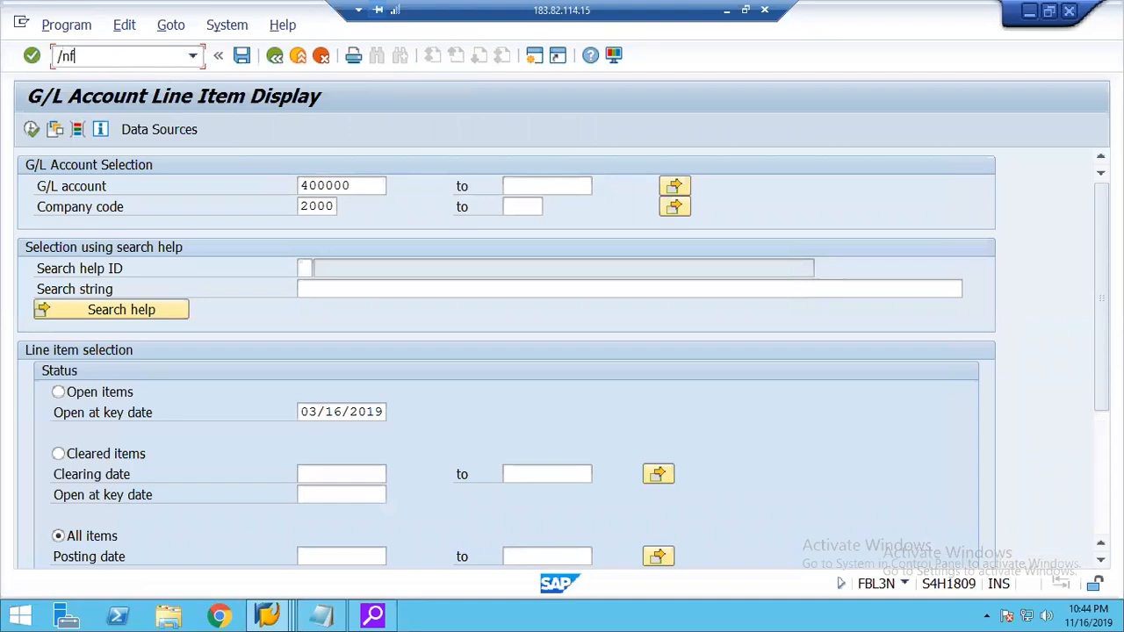
text(b03)
key(Return)
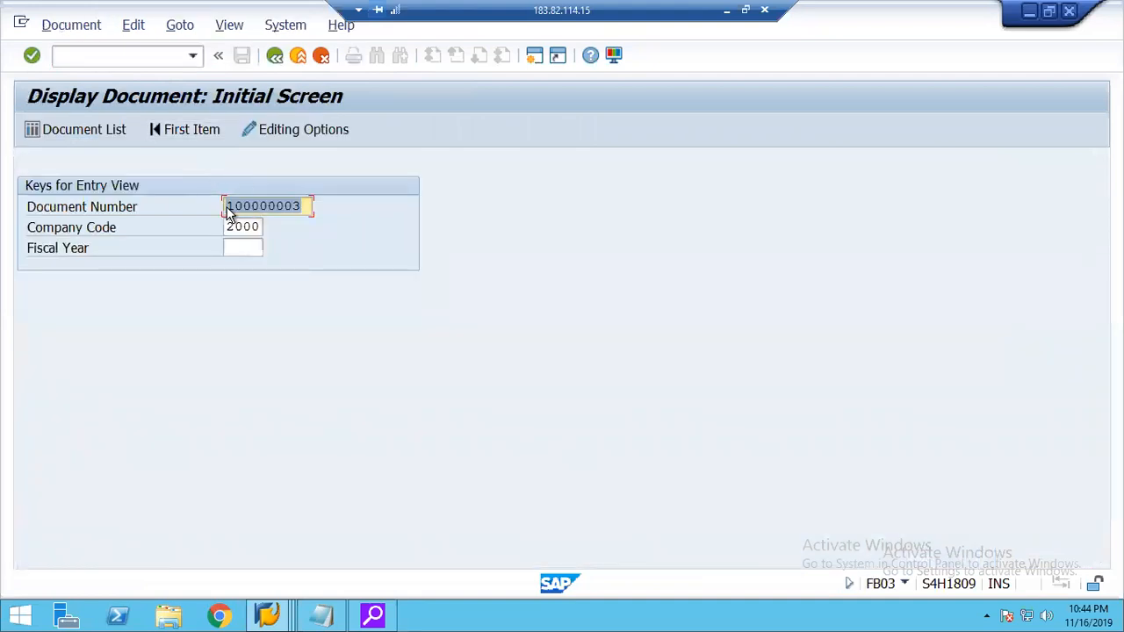
key(Delete)
key(Tab)
key(Tab)
text(2019)
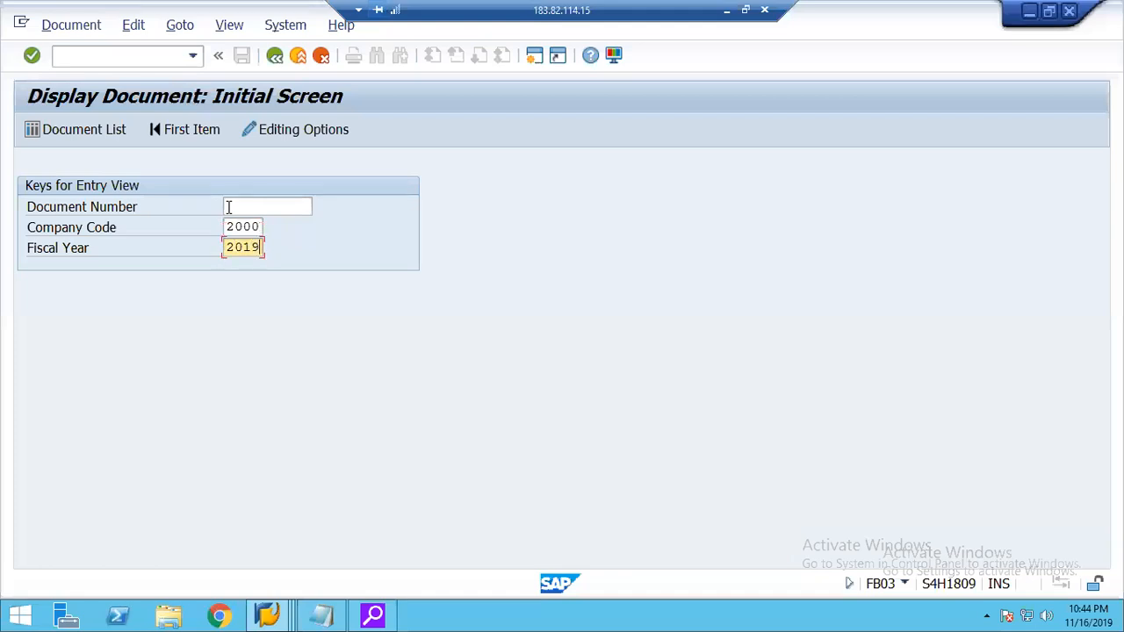
List the documents of company code 2000 for fiscal year 2019 in ledger 0L.
click(85, 138)
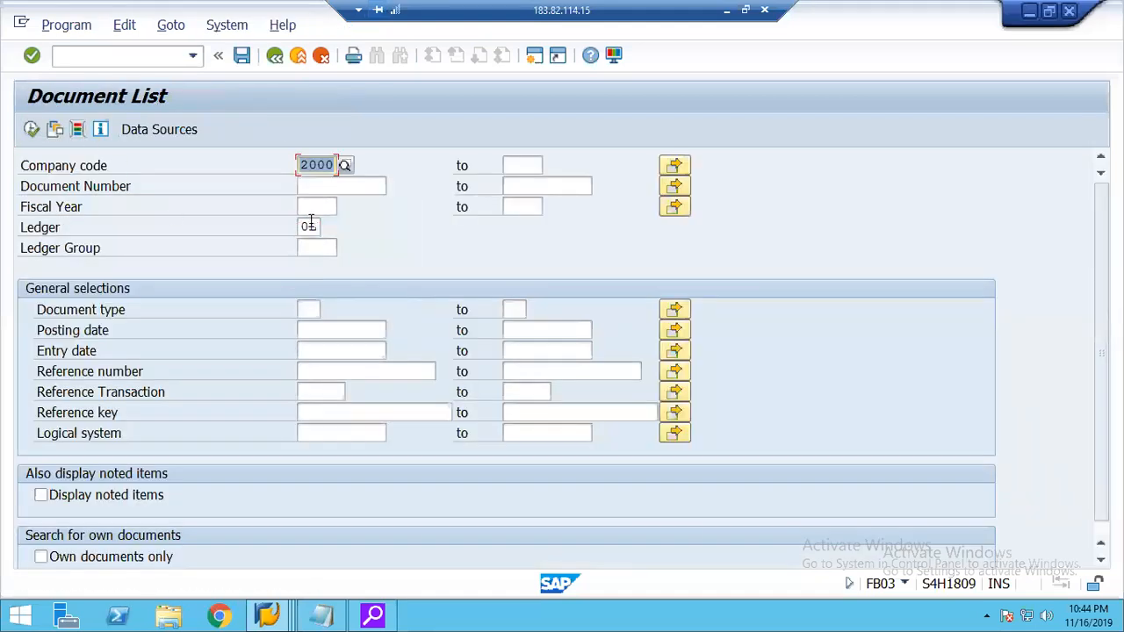
click(320, 207)
text(2019)
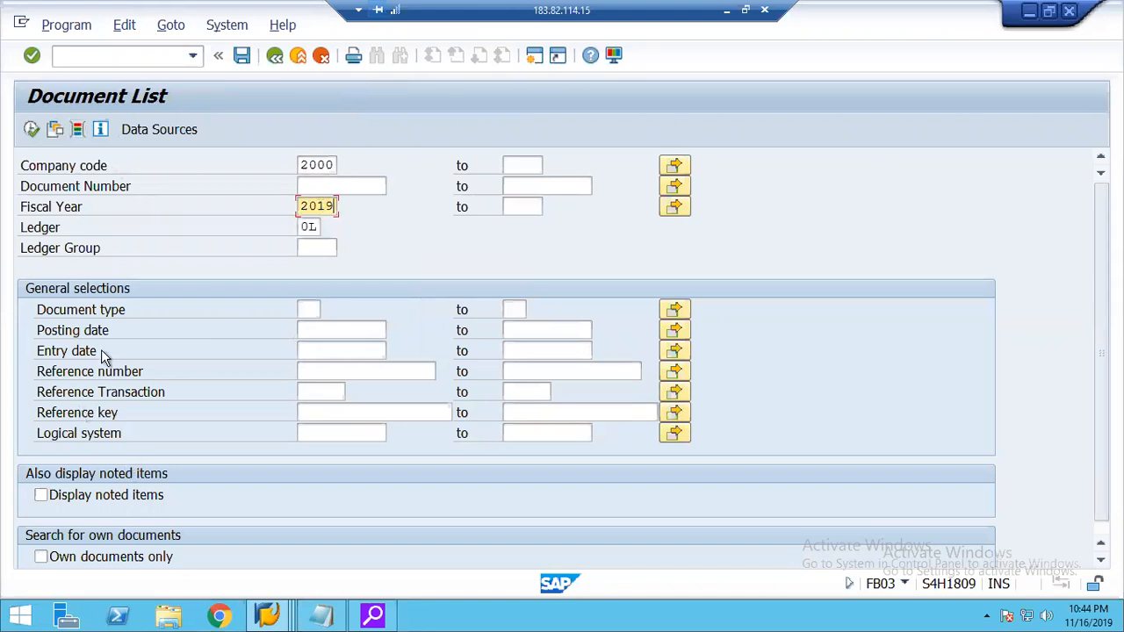
click(32, 131)
click(32, 131)
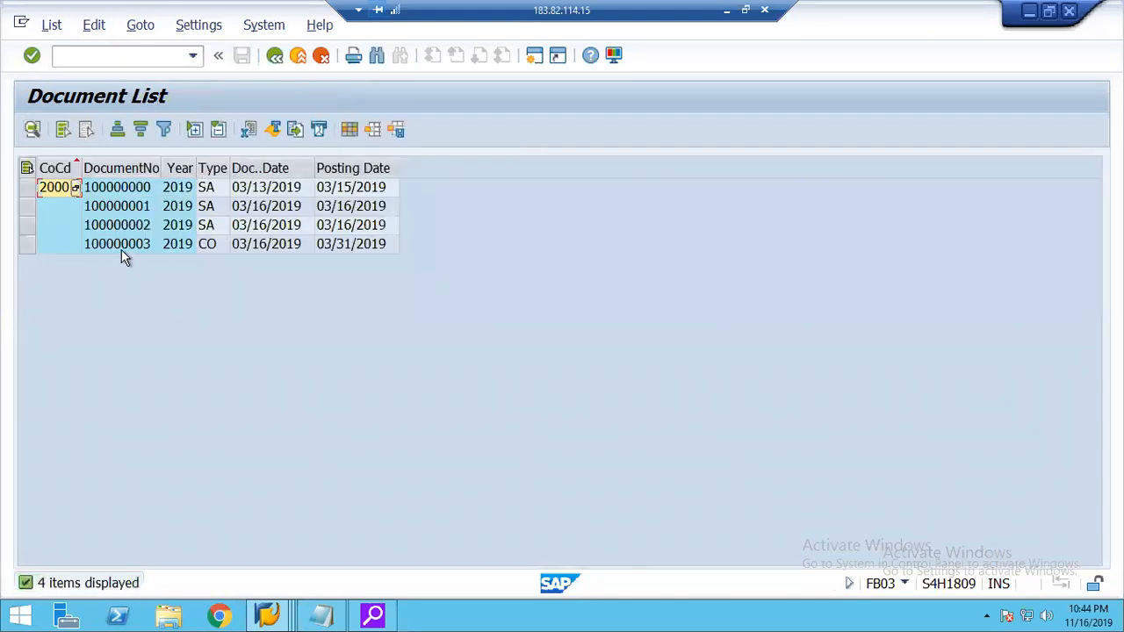
Check the type of the document posted on 03/31/2019 and open that CO document from the list.
click(121, 249)
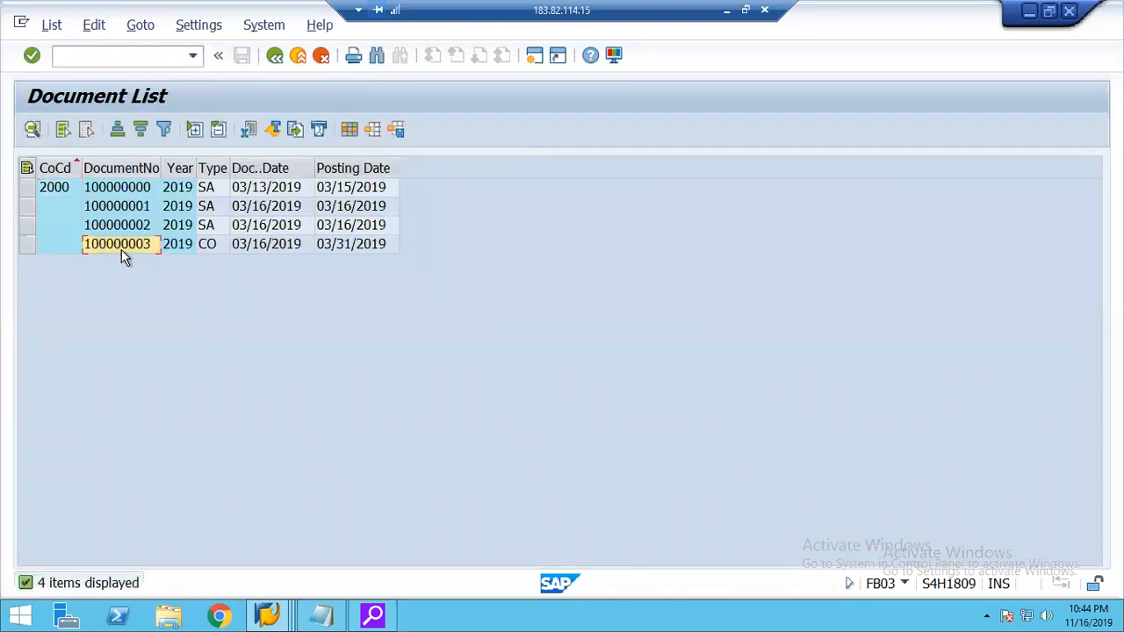
click(218, 247)
double_click(121, 244)
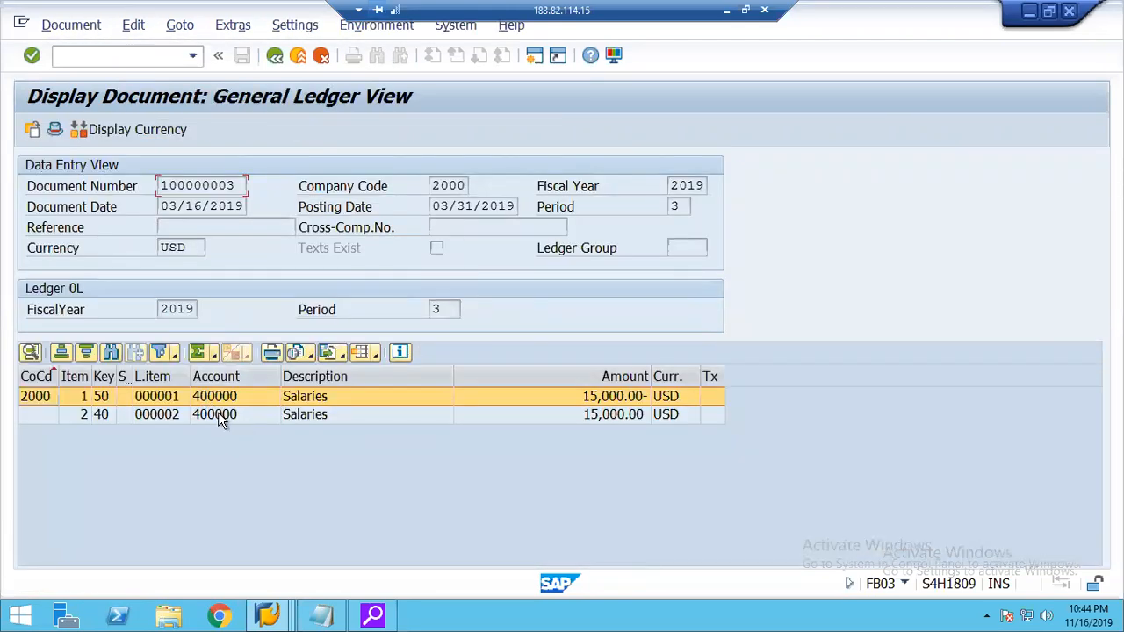
Check the account assignment of the CO document's debit line item and return to the document list.
double_click(219, 414)
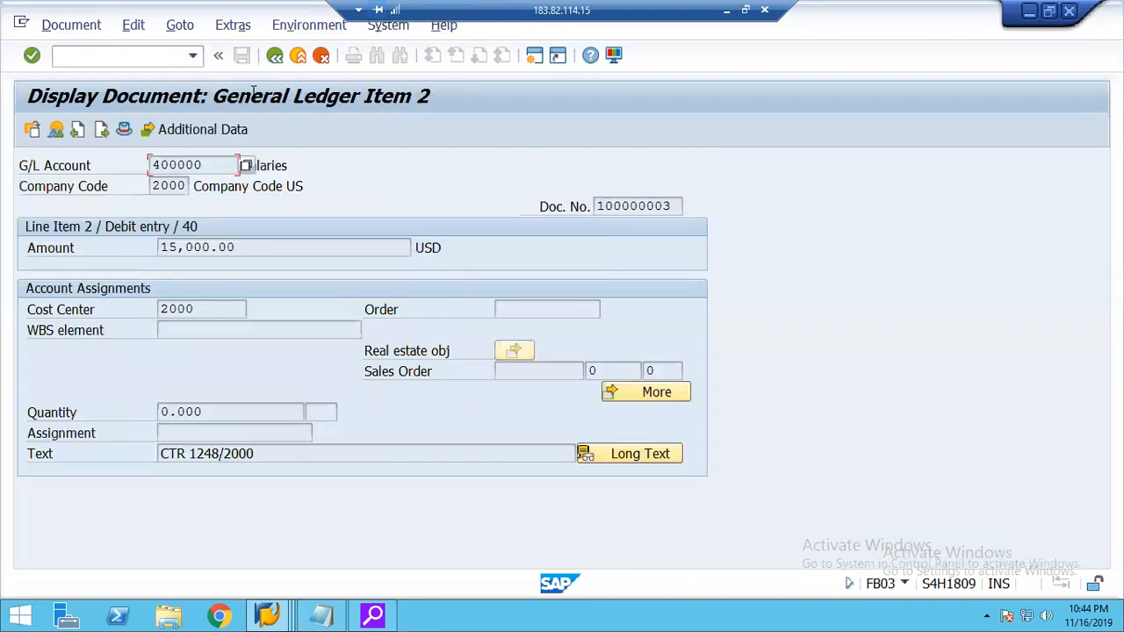
click(272, 65)
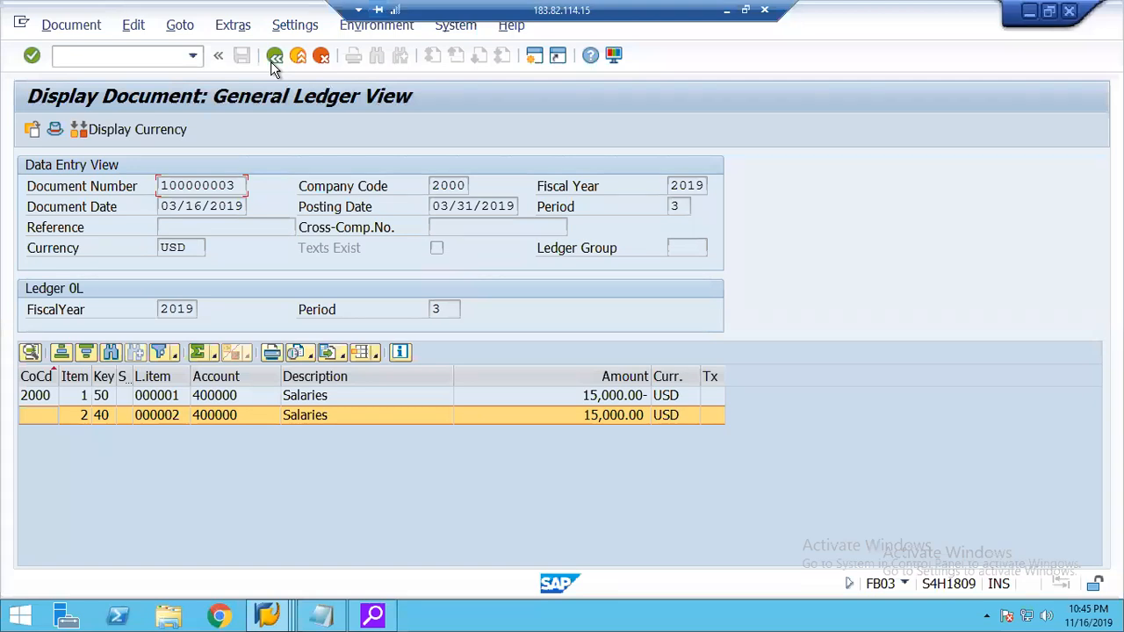
click(625, 397)
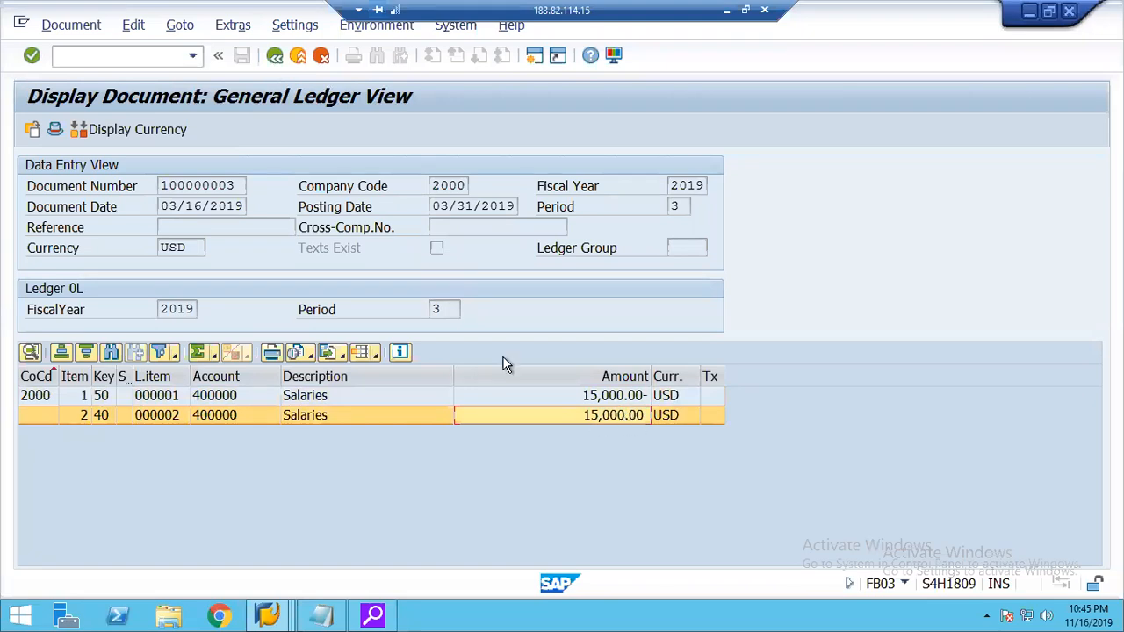
click(268, 618)
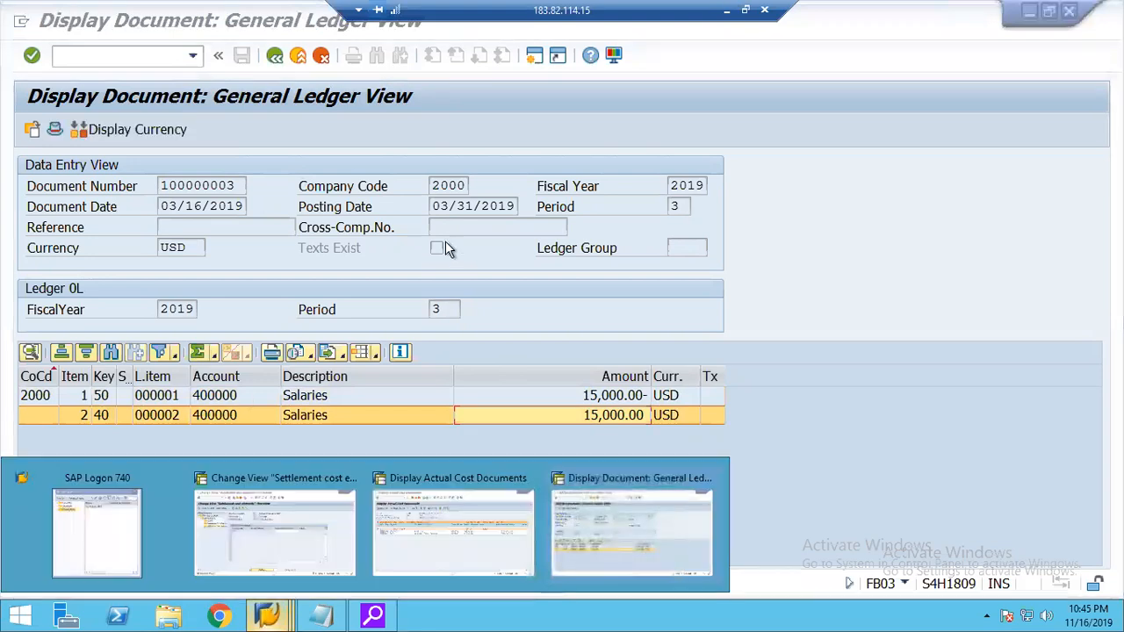
click(274, 56)
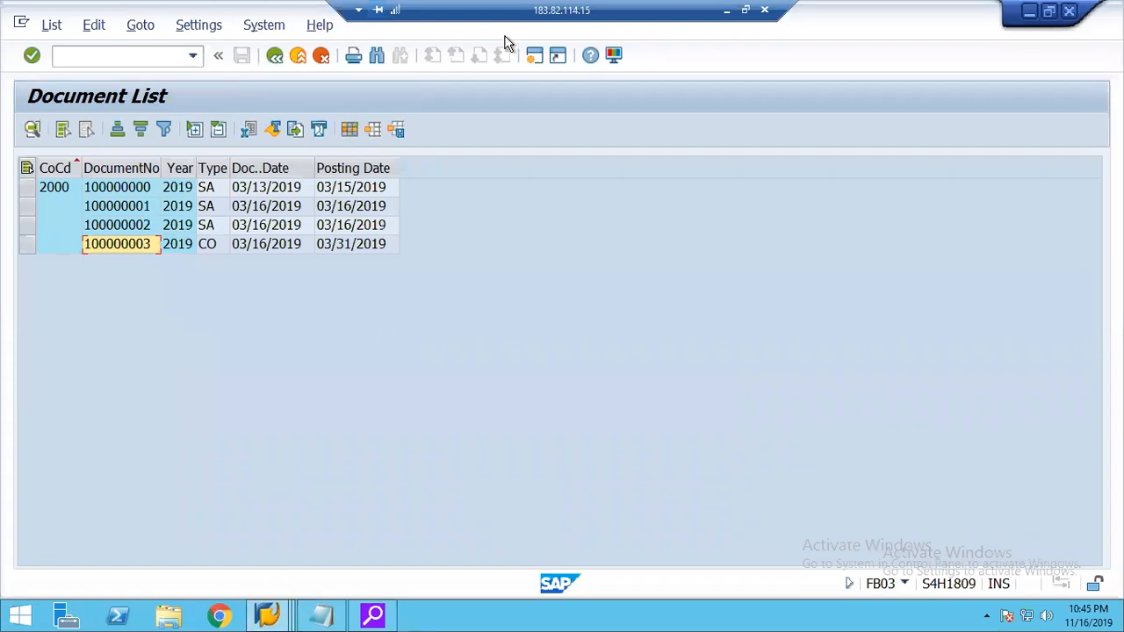
In a new session, run FBL3N for all items of G/L account 400000 in company code 2000, including noted items.
click(534, 56)
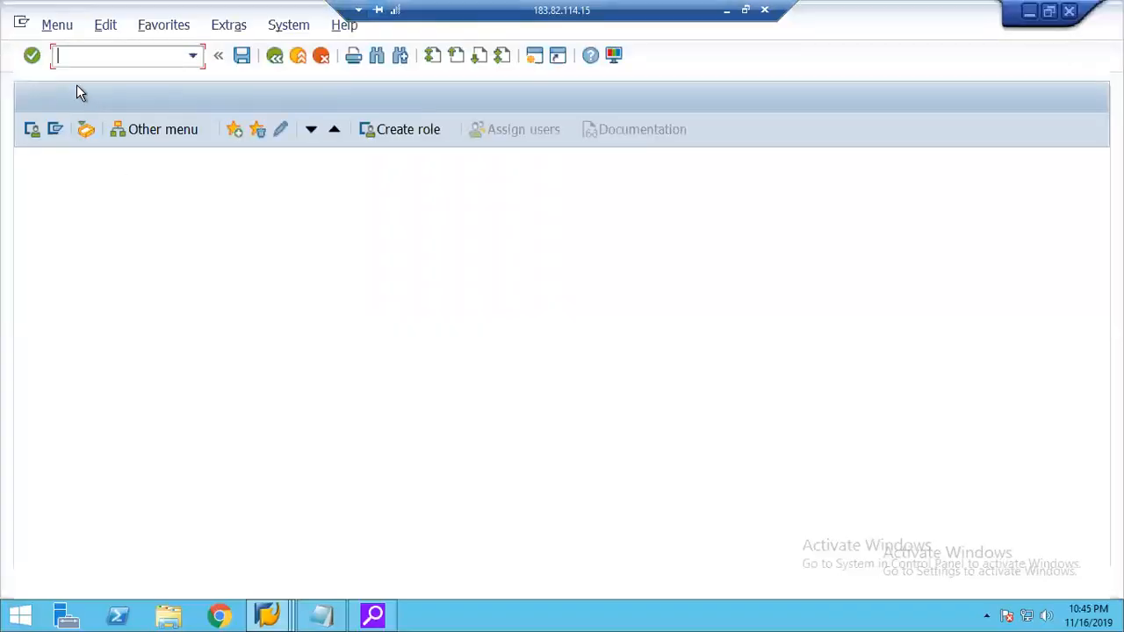
text(fbl3n)
key(Return)
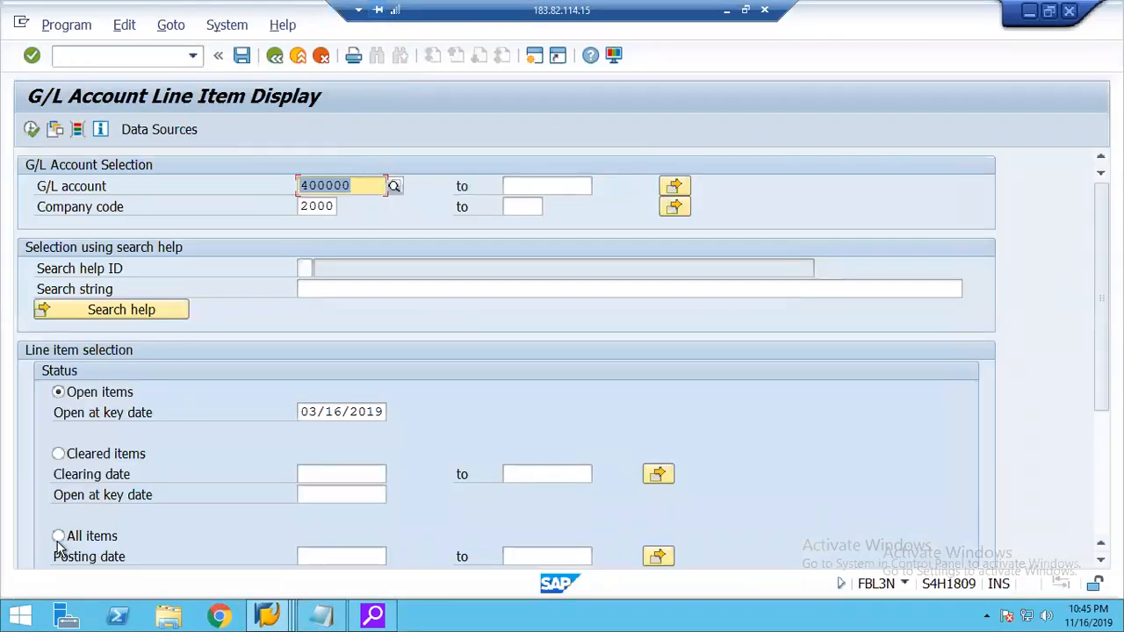
click(58, 539)
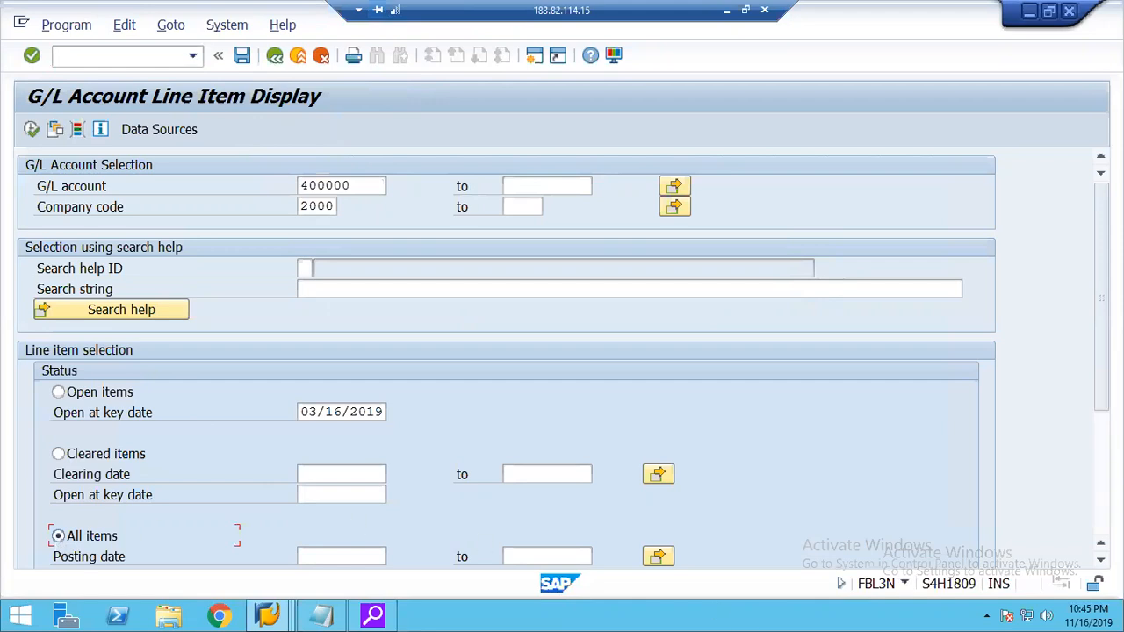
scroll(1096, 508, down, 5)
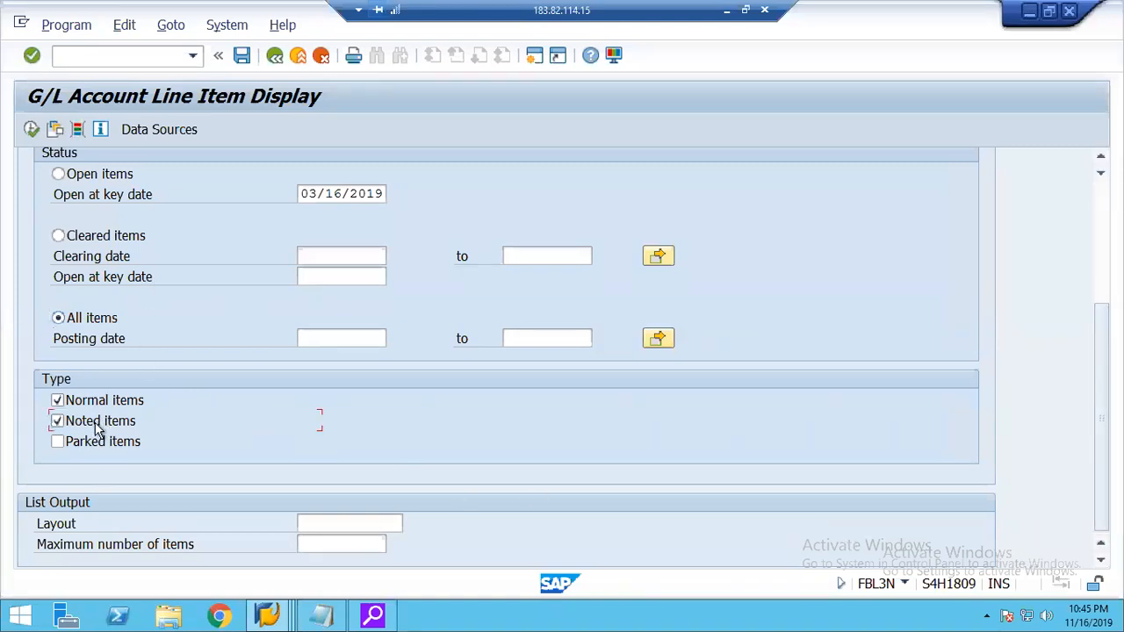
click(30, 130)
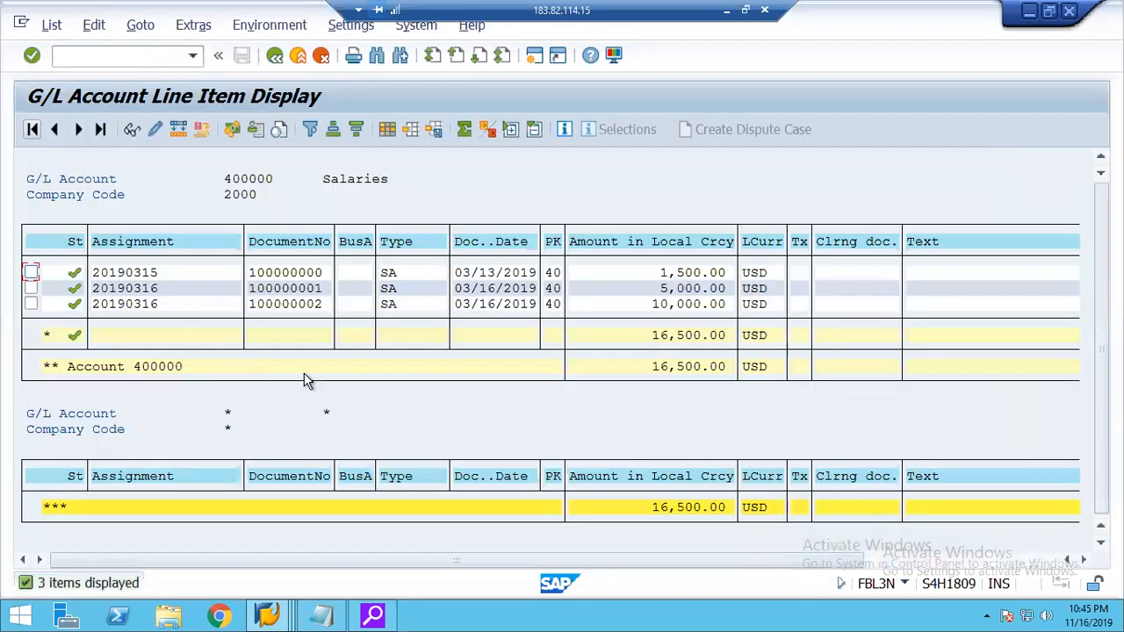
click(298, 306)
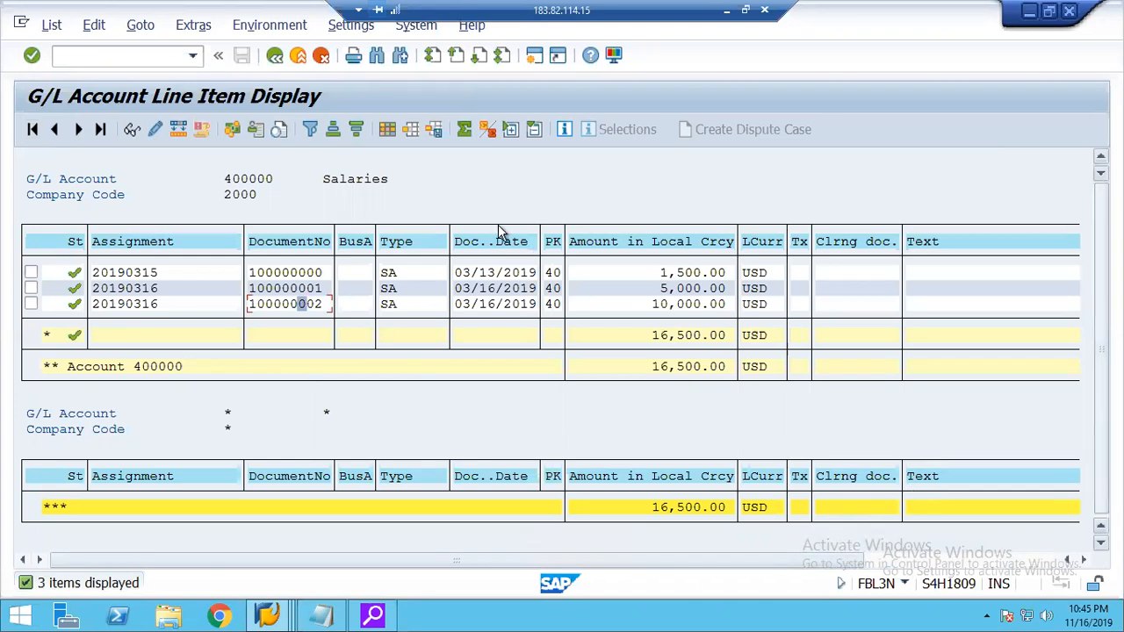
Rerun the G/L line item display with parked items included and return to the selection screen.
click(274, 55)
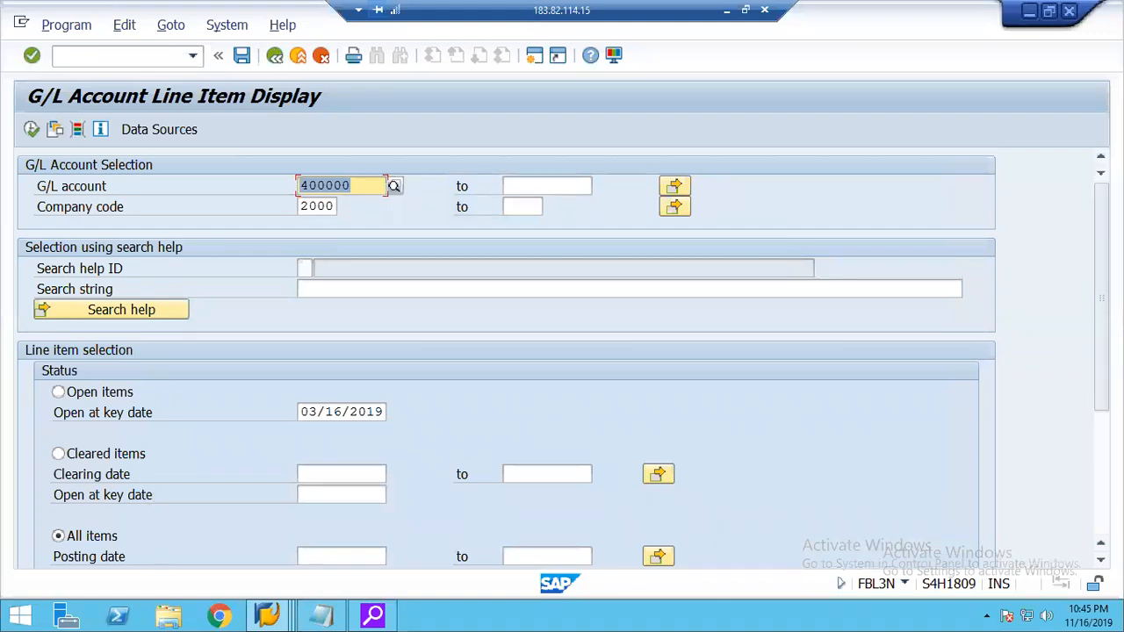
scroll(506, 351, down, 3)
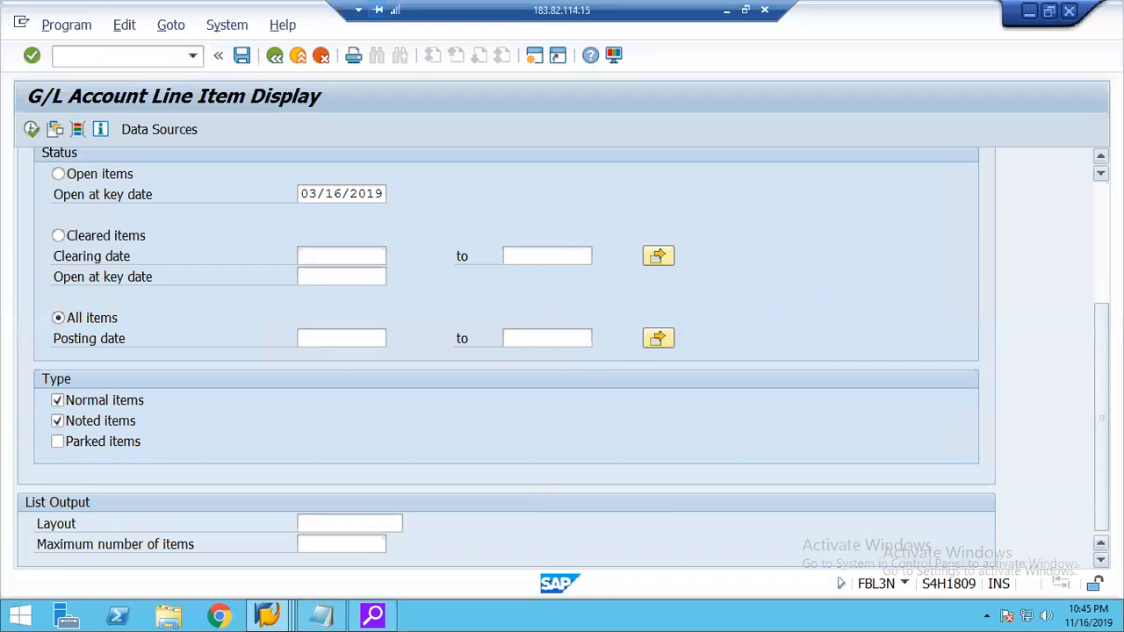
click(119, 441)
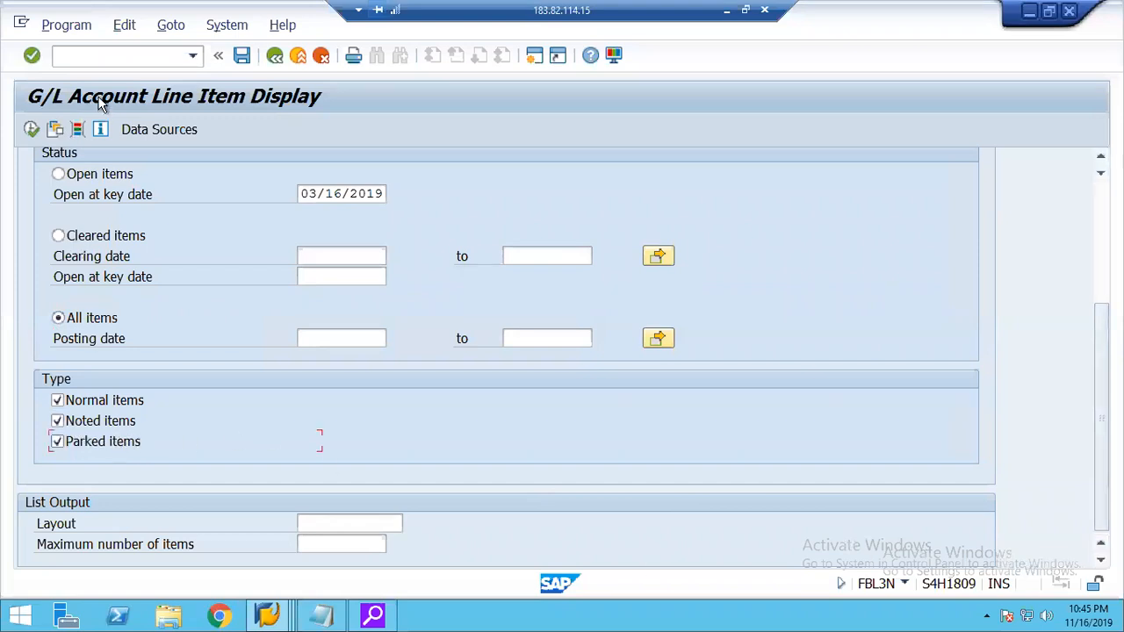
click(31, 129)
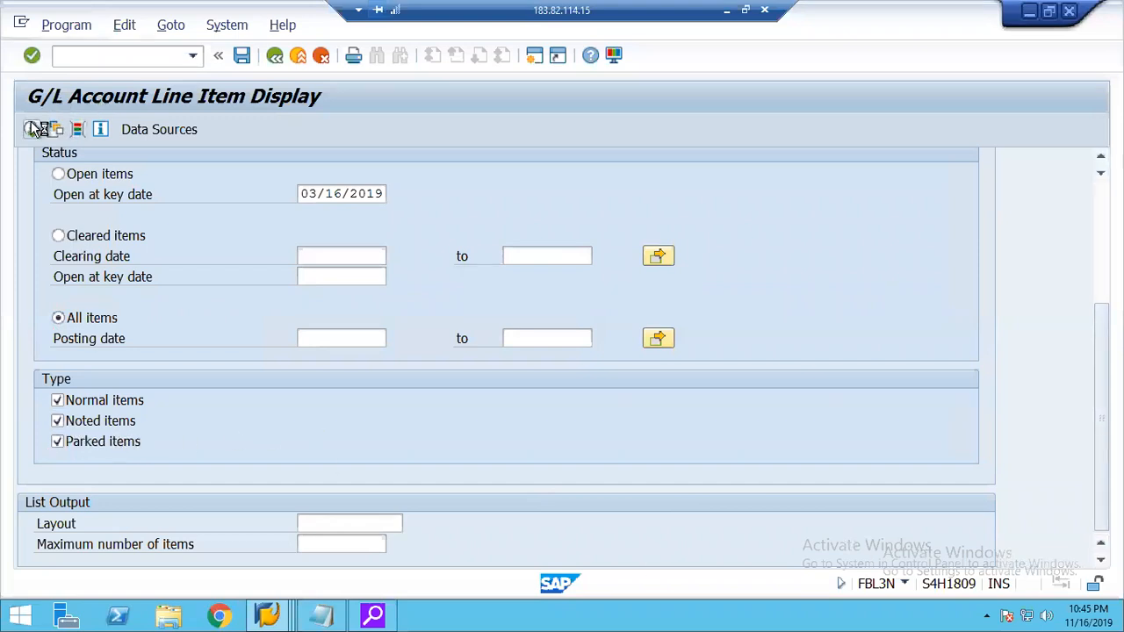
click(273, 56)
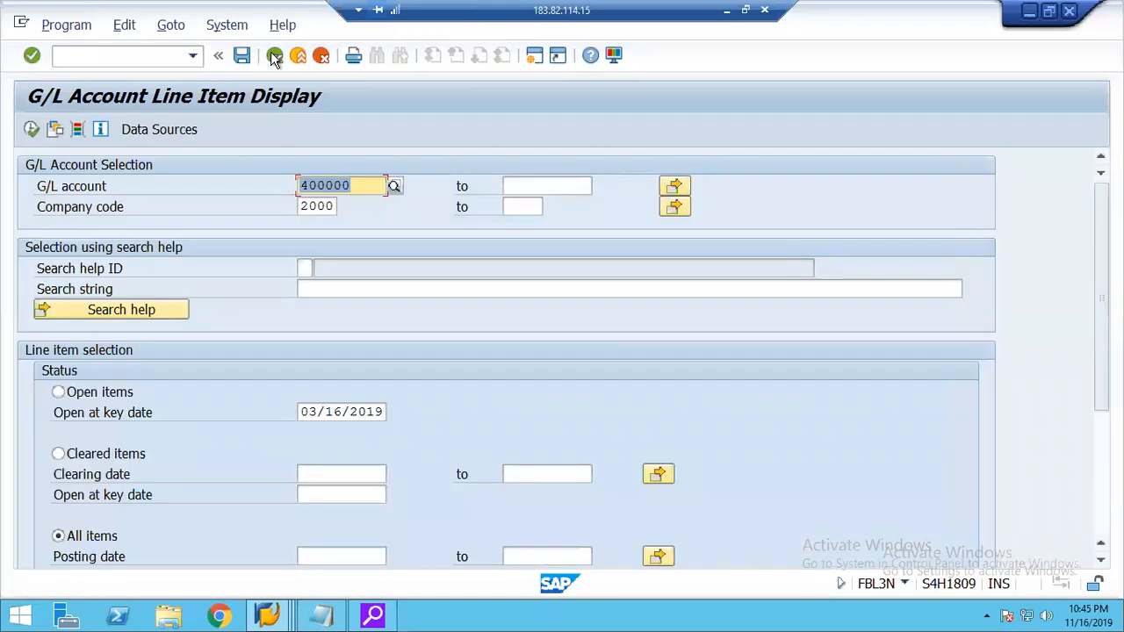
Start FS10N and display the balances of account 400000 in company code 2000 for fiscal year 2019.
click(87, 50)
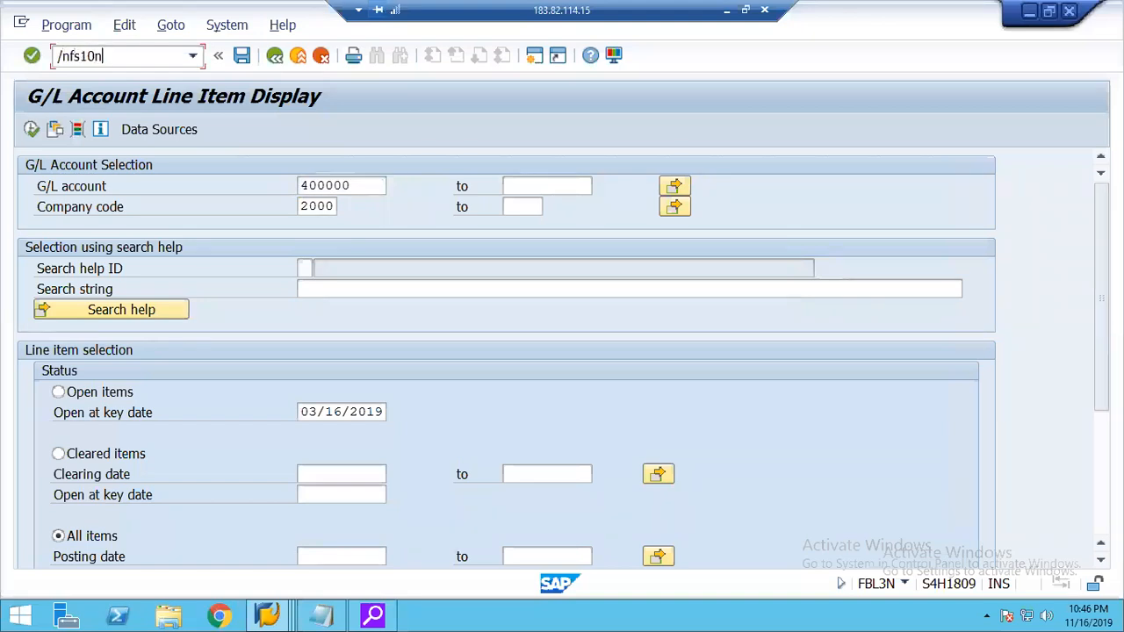
key(Return)
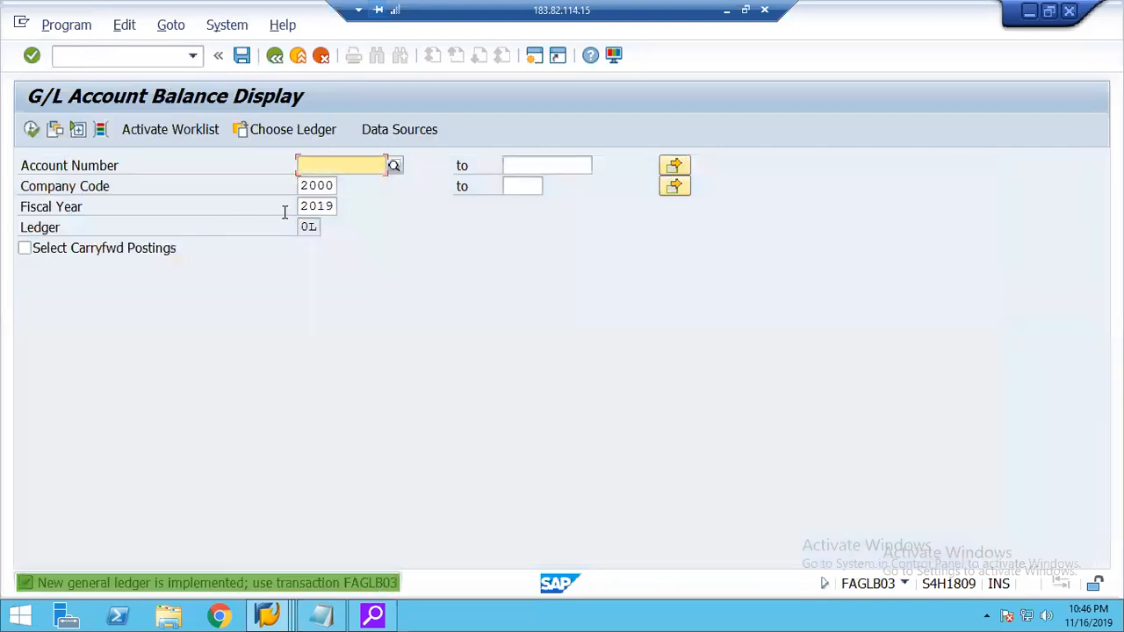
text(4)
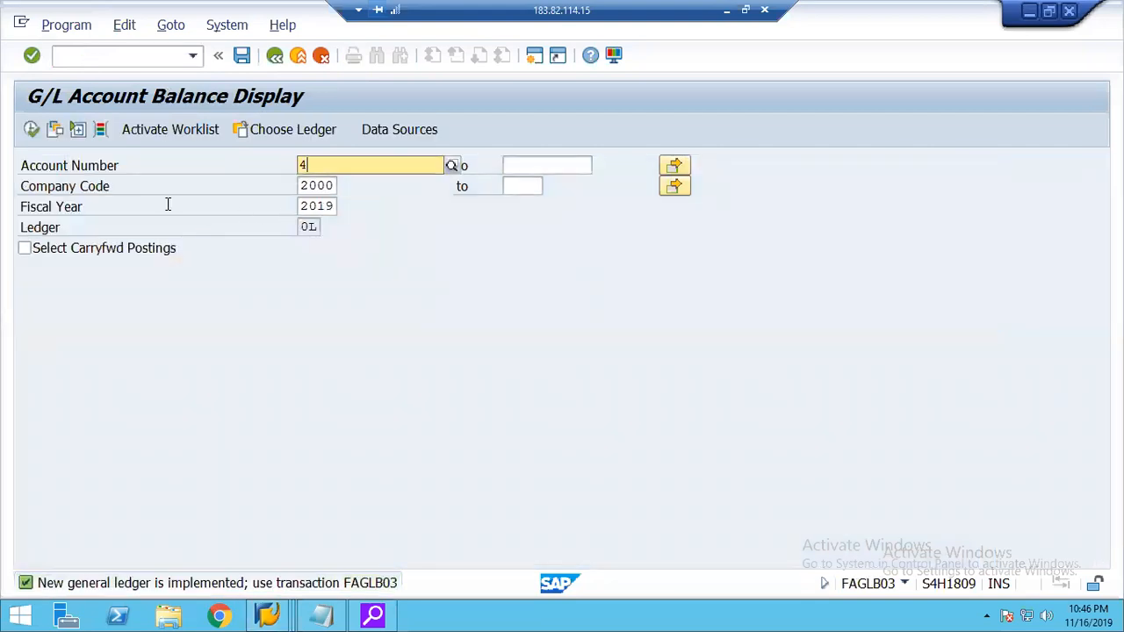
text(00000)
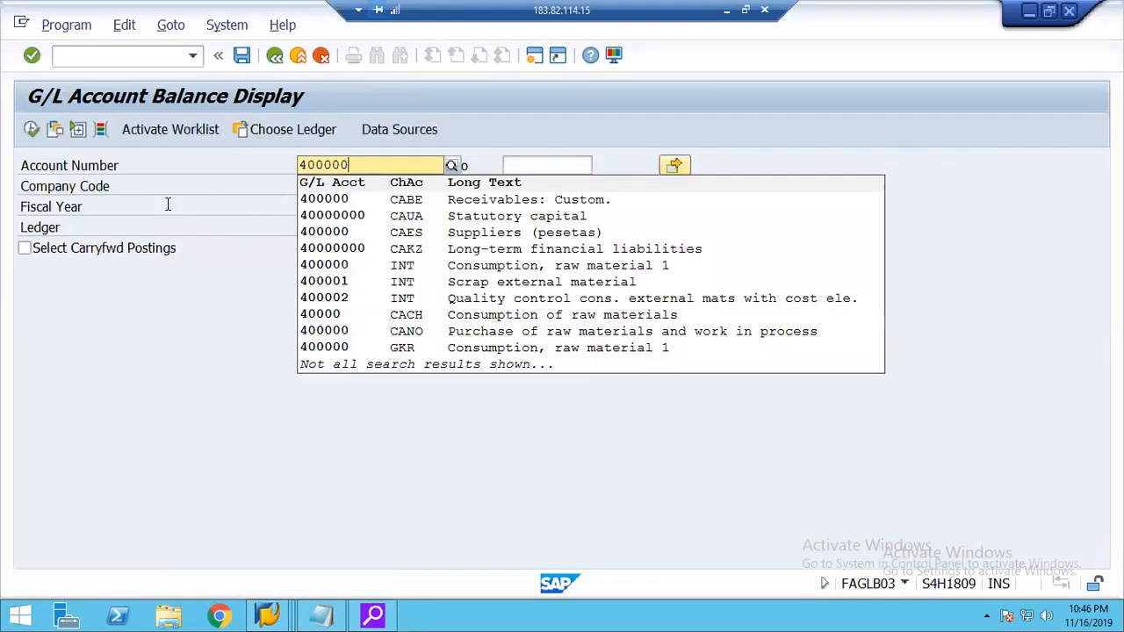
key(Tab)
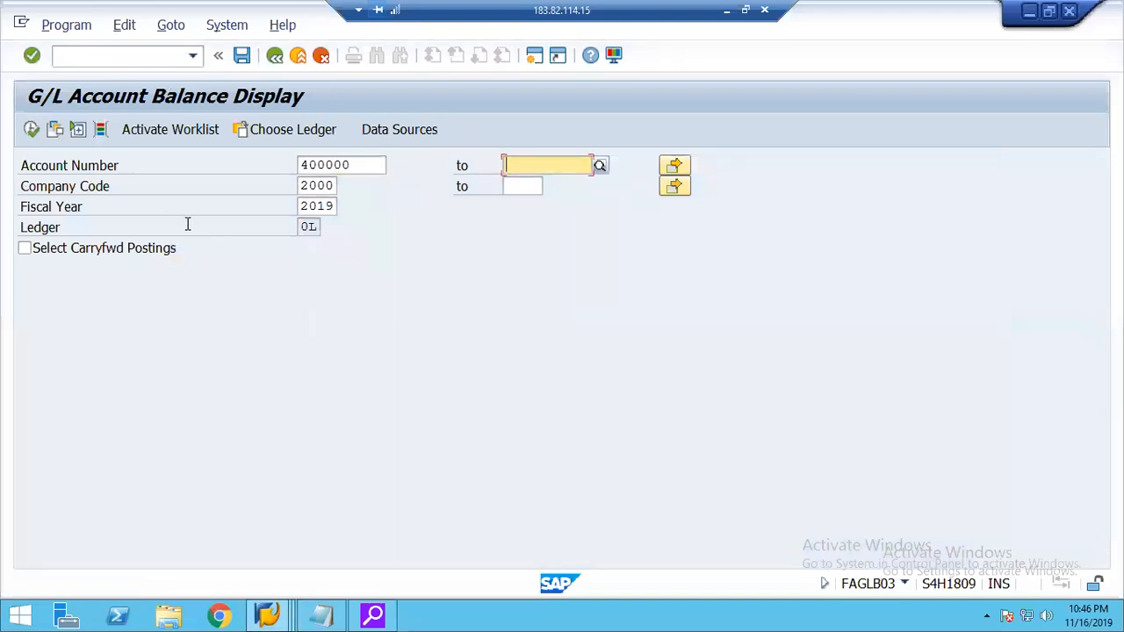
click(31, 130)
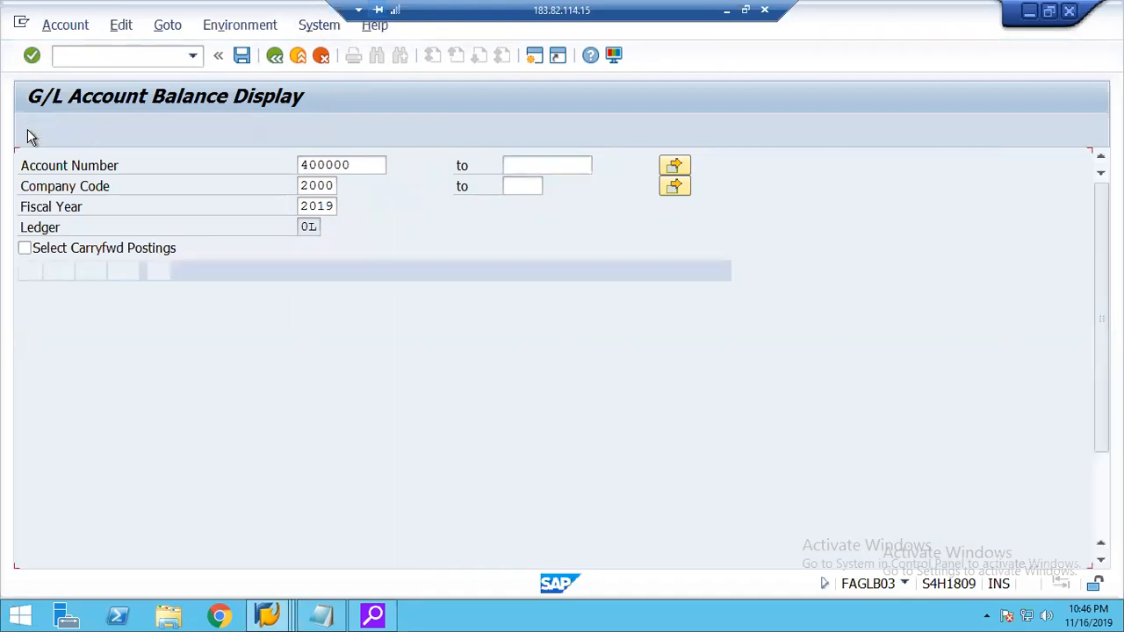
Compare the period 3 debit and credit amounts, check the document type behind the credit, and return to the balances.
click(194, 377)
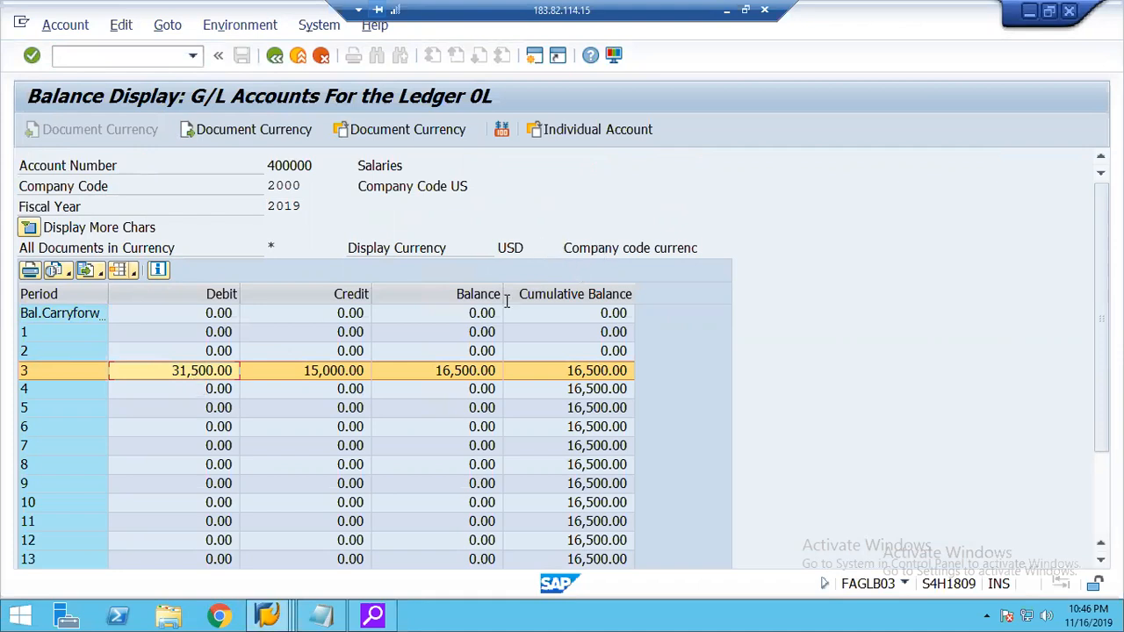
click(303, 377)
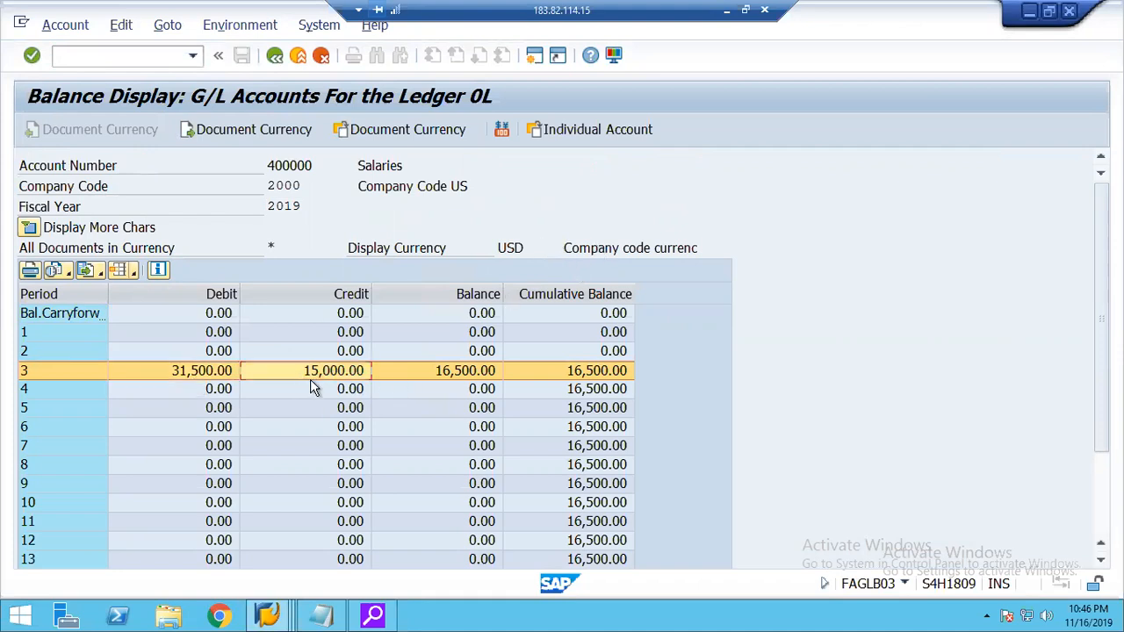
double_click(308, 376)
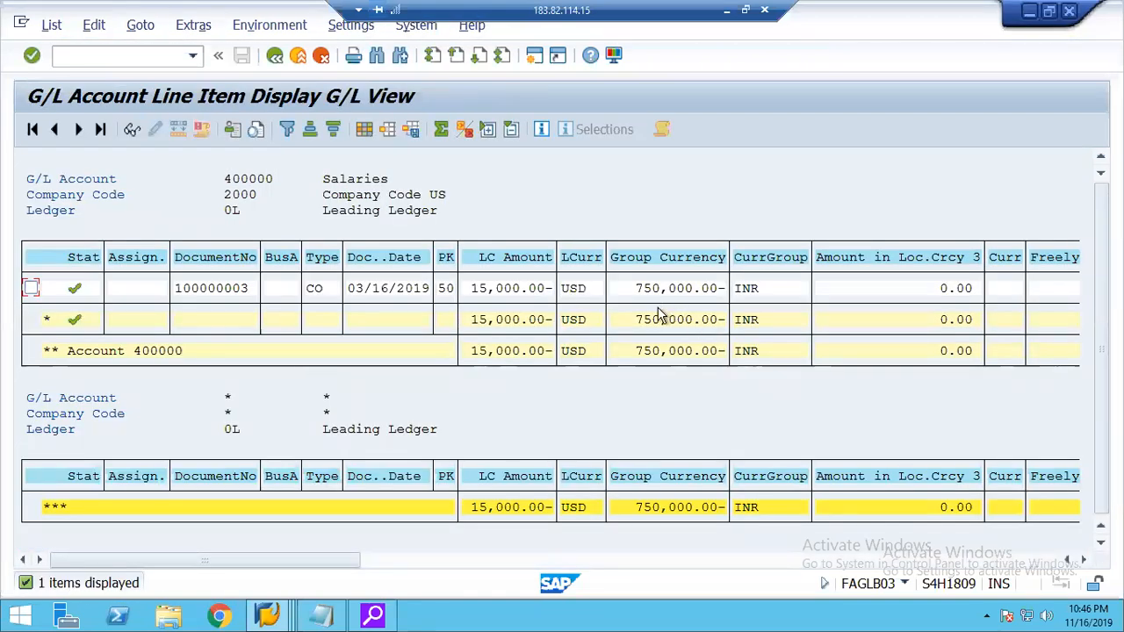
click(314, 288)
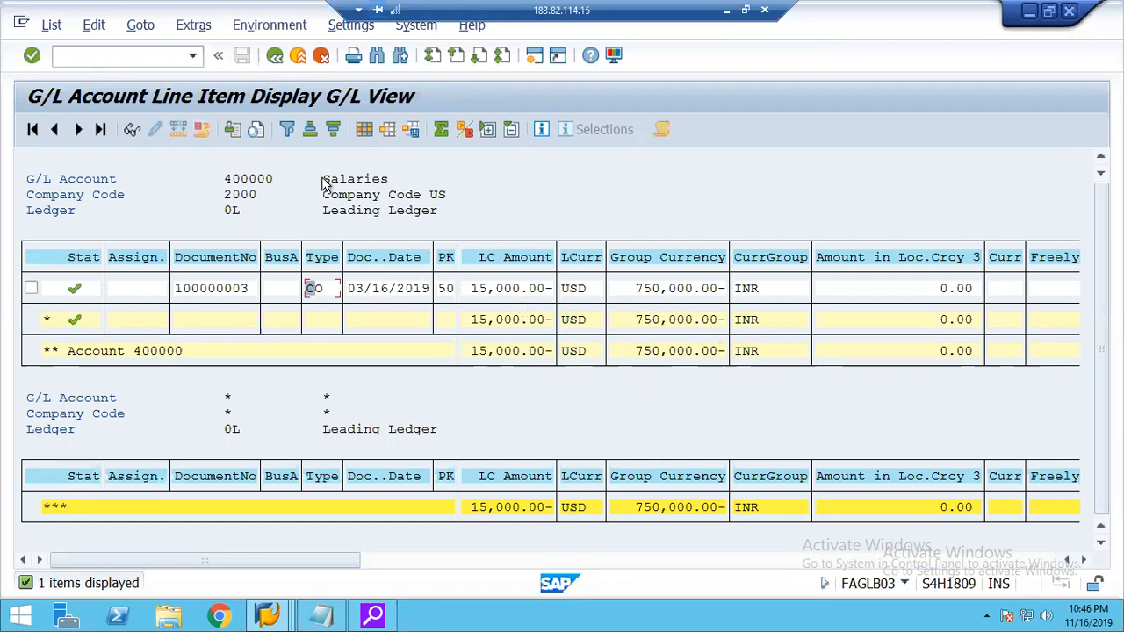
click(274, 57)
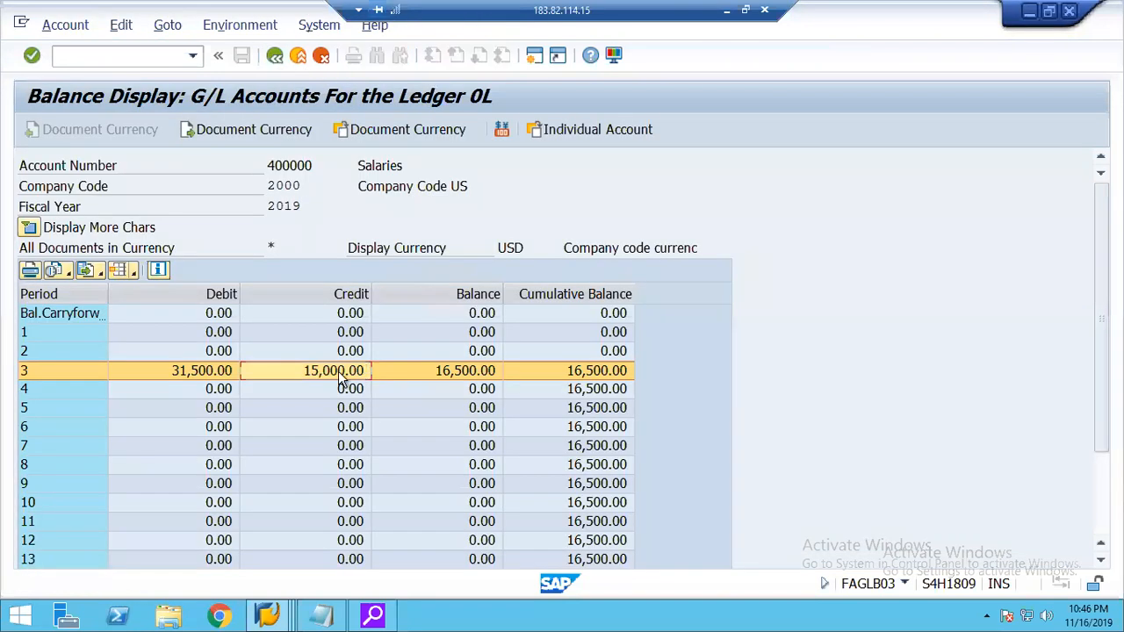
Display the line items behind the period 3 debit, check the CO item's group currency amount, and return to the balances.
double_click(206, 371)
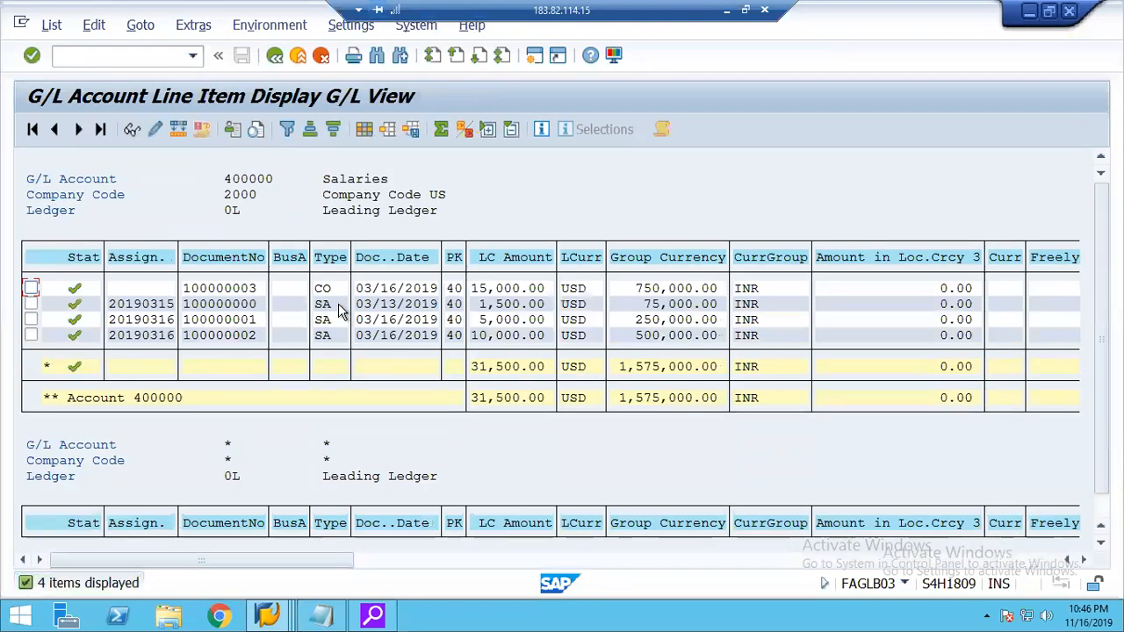
click(325, 294)
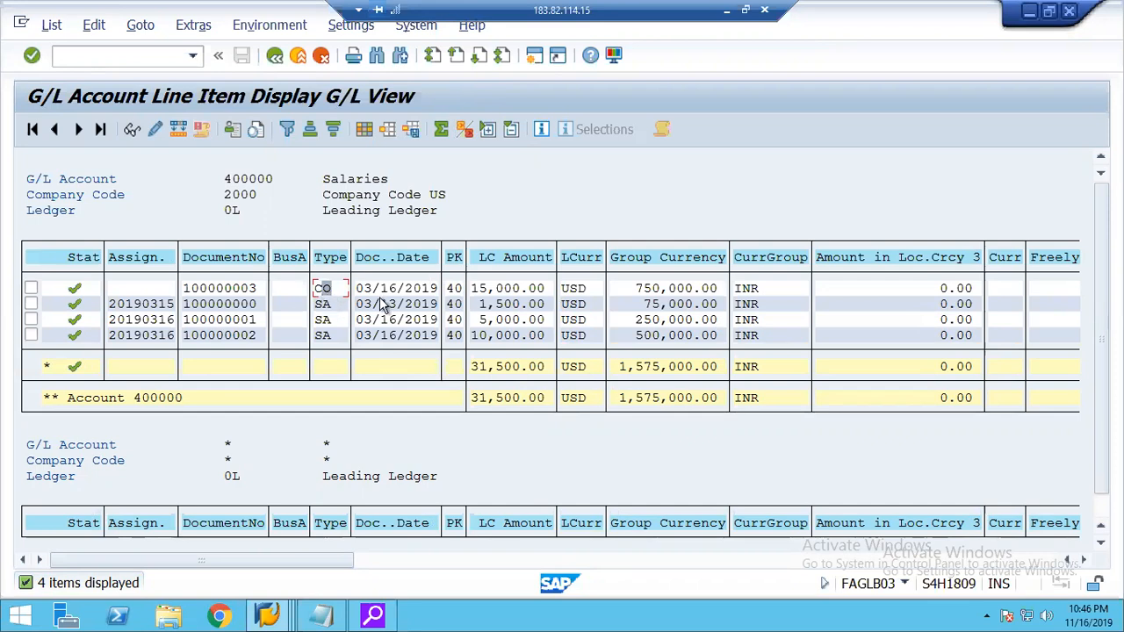
click(674, 288)
click(276, 56)
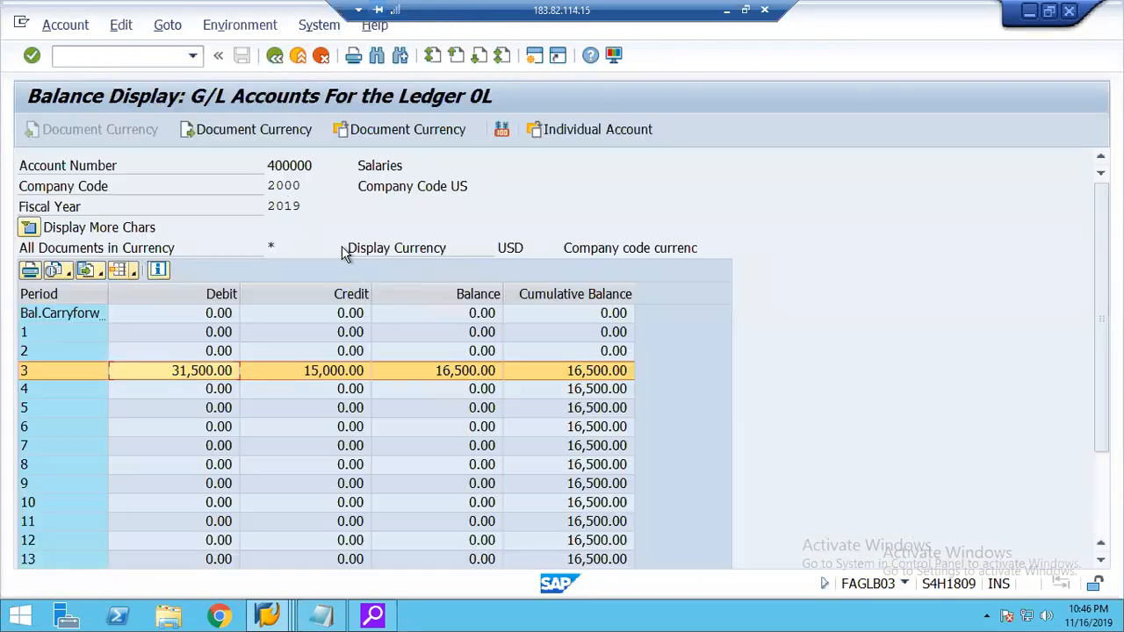
Reopen the line item behind the period 3 credit, check its group currency amount, and return to the balances.
click(346, 376)
double_click(348, 378)
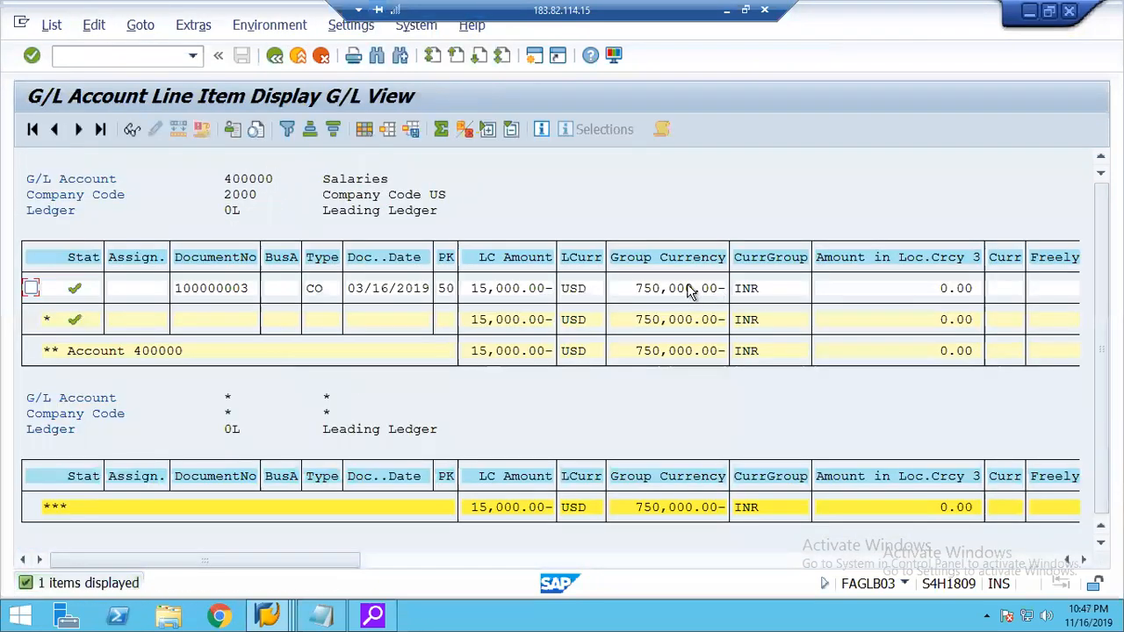
click(668, 288)
click(275, 58)
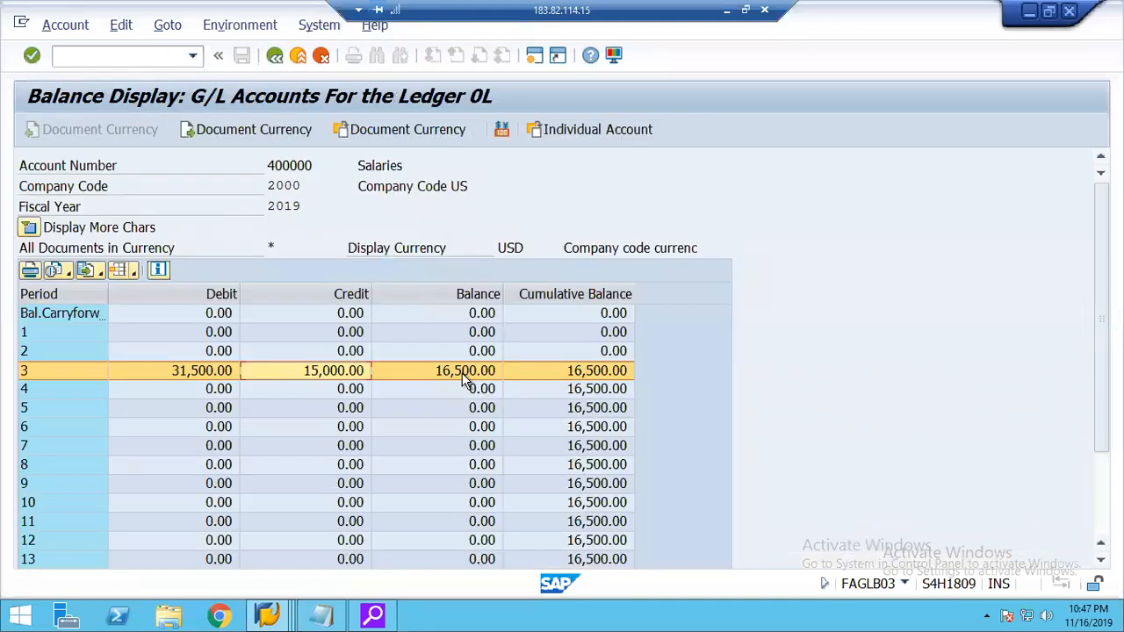
Check the local currency amount of the CO credit item behind the period 3 balance and exit to SAP Easy Access.
double_click(462, 378)
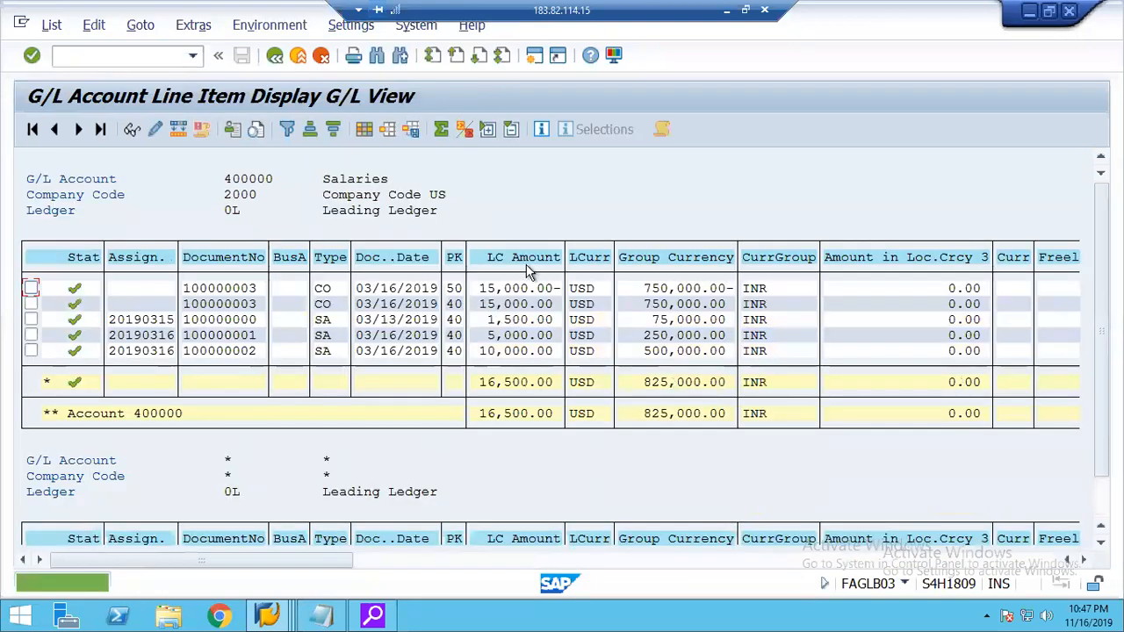
click(507, 290)
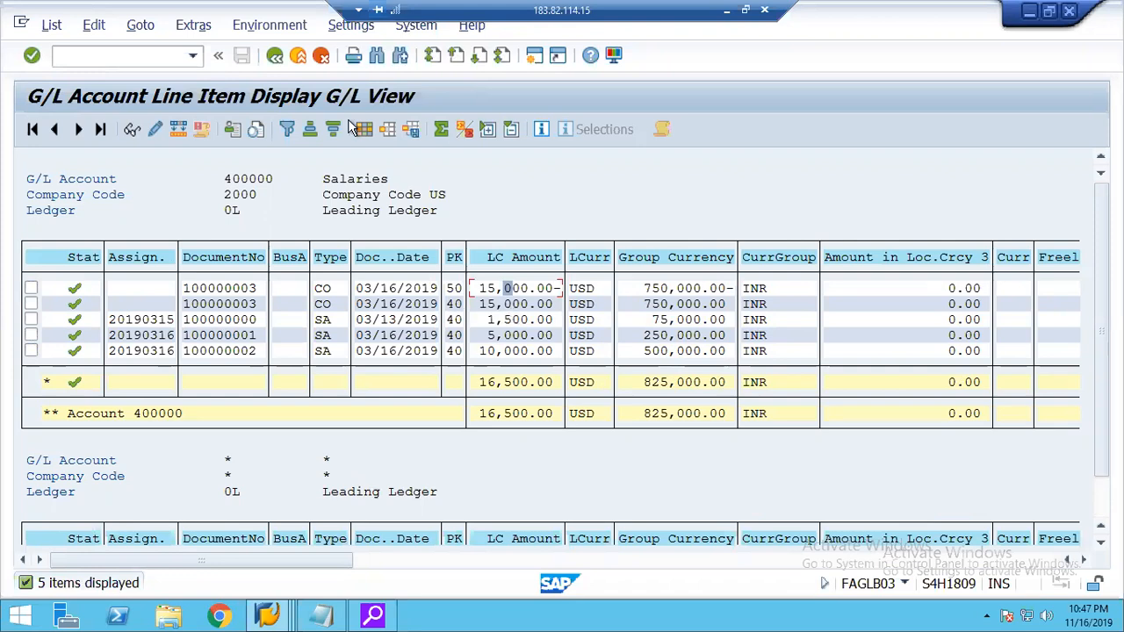
click(300, 55)
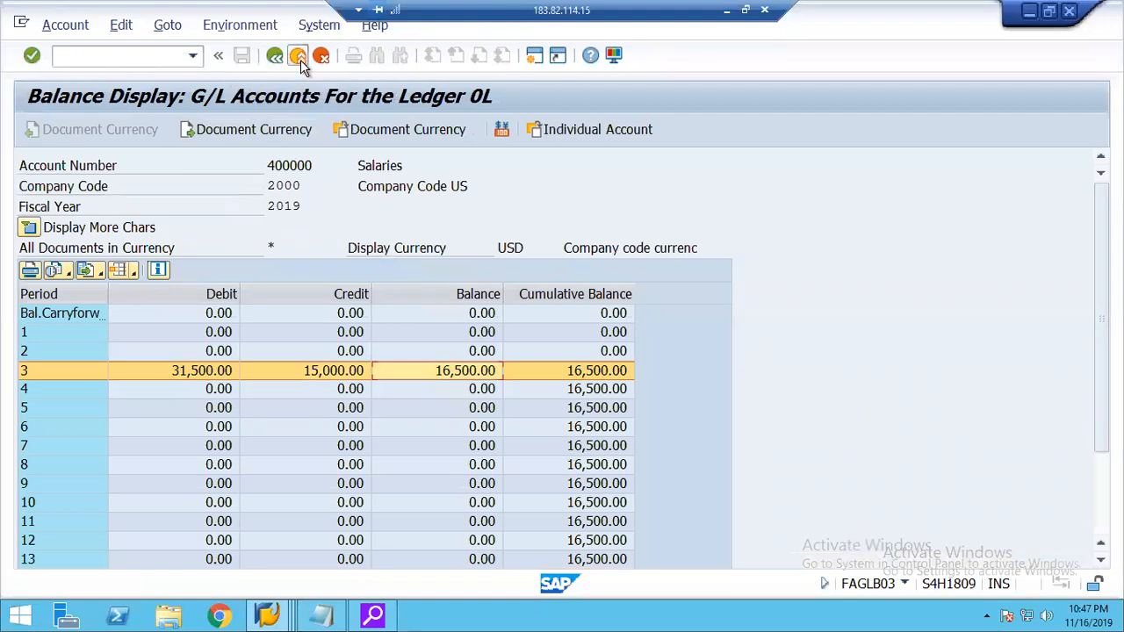
click(298, 56)
click(299, 57)
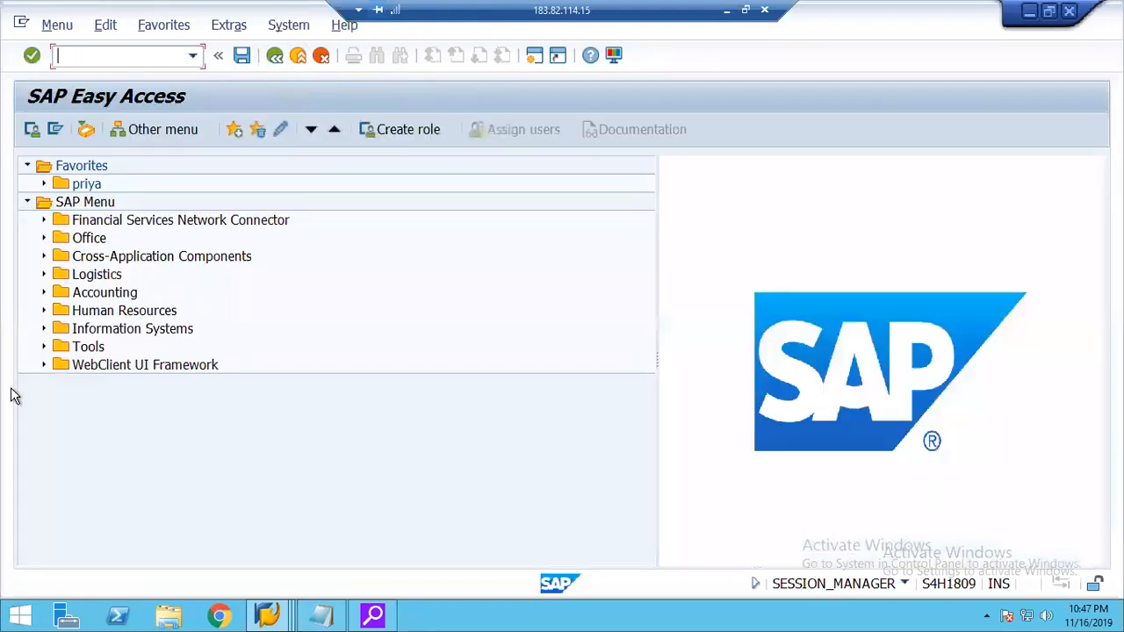
Open the FAGLL03H Line Item Browser from the General Ledger account transactions under Financial Accounting.
click(44, 293)
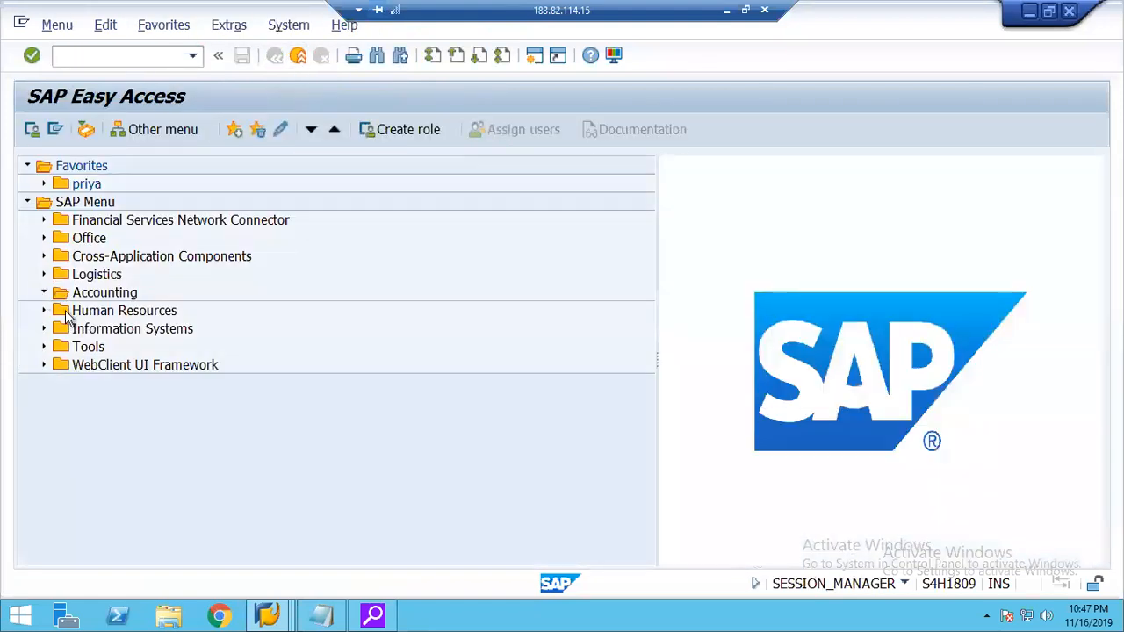
click(61, 312)
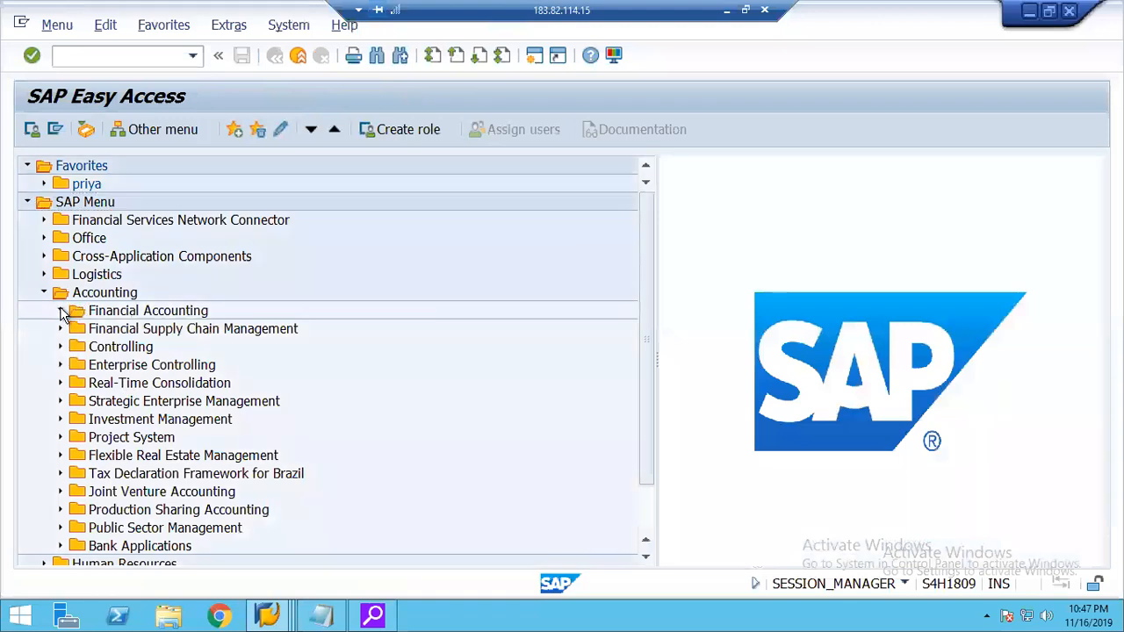
click(76, 330)
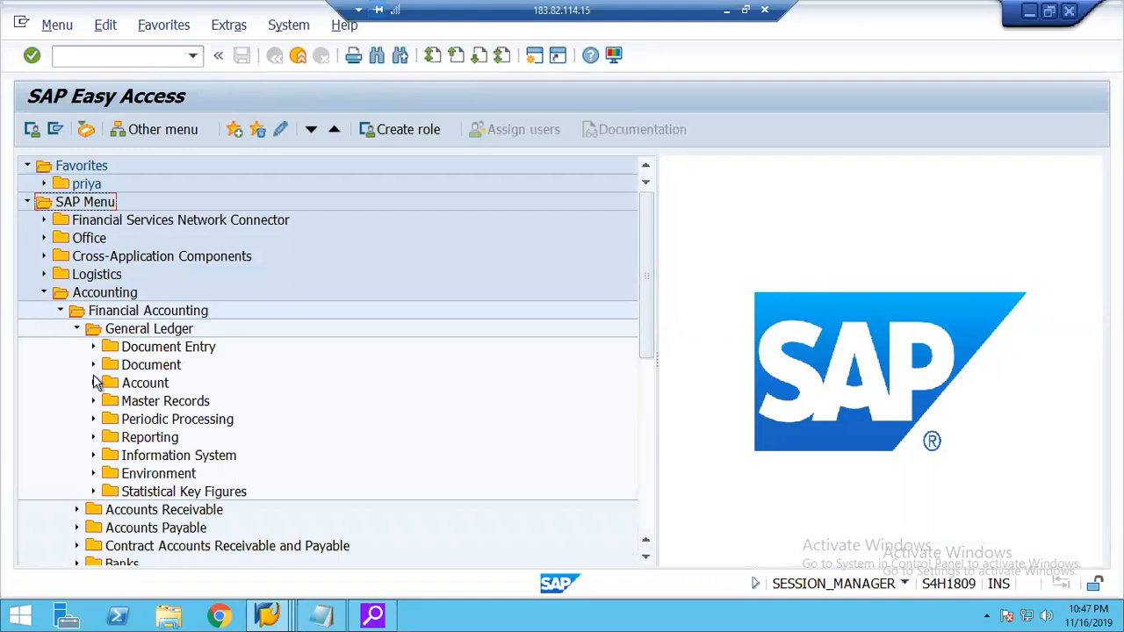
click(93, 367)
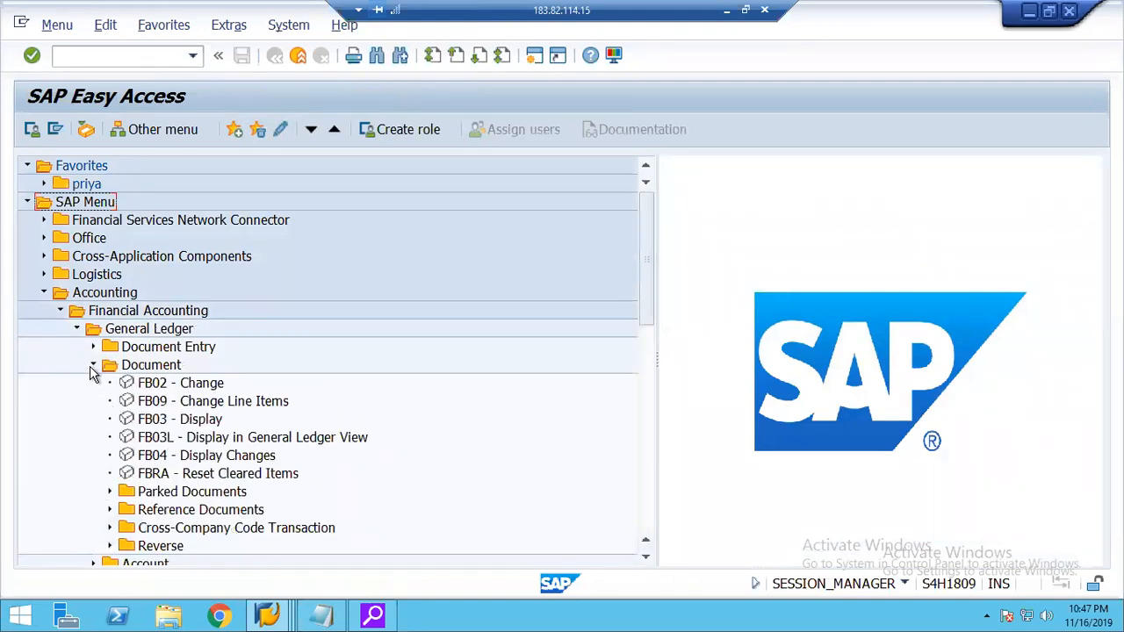
click(93, 365)
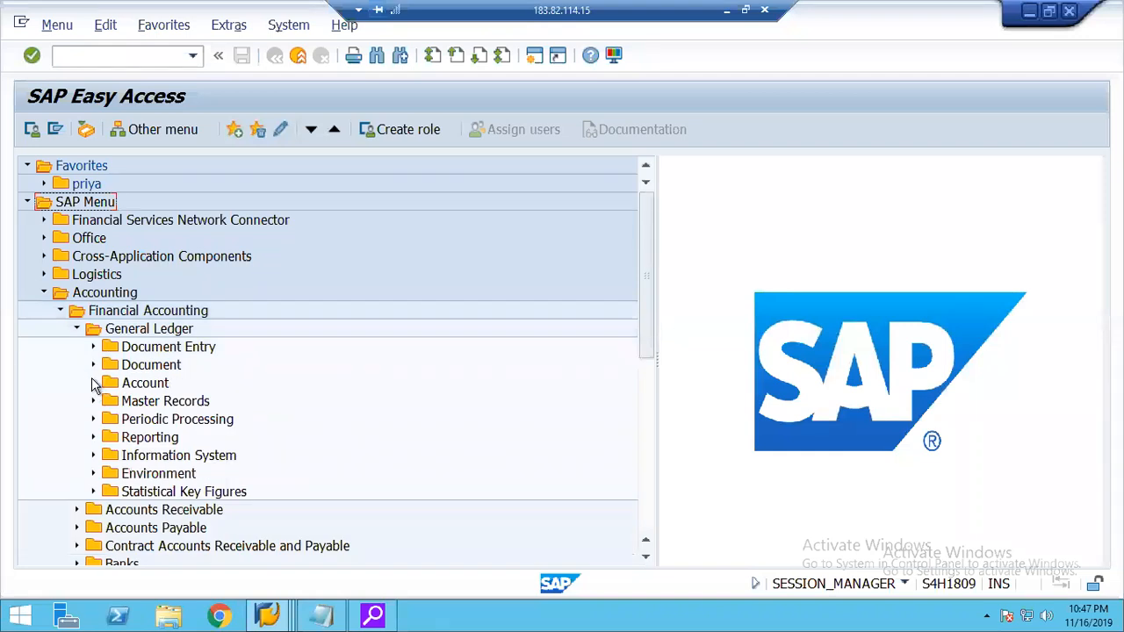
click(93, 383)
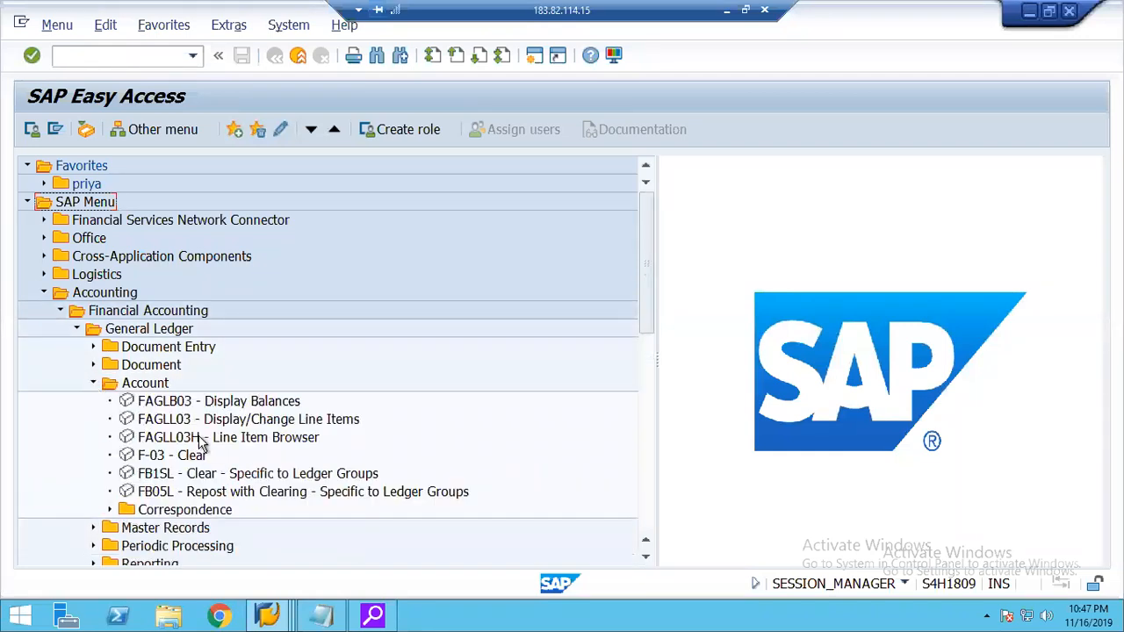
click(255, 443)
double_click(255, 446)
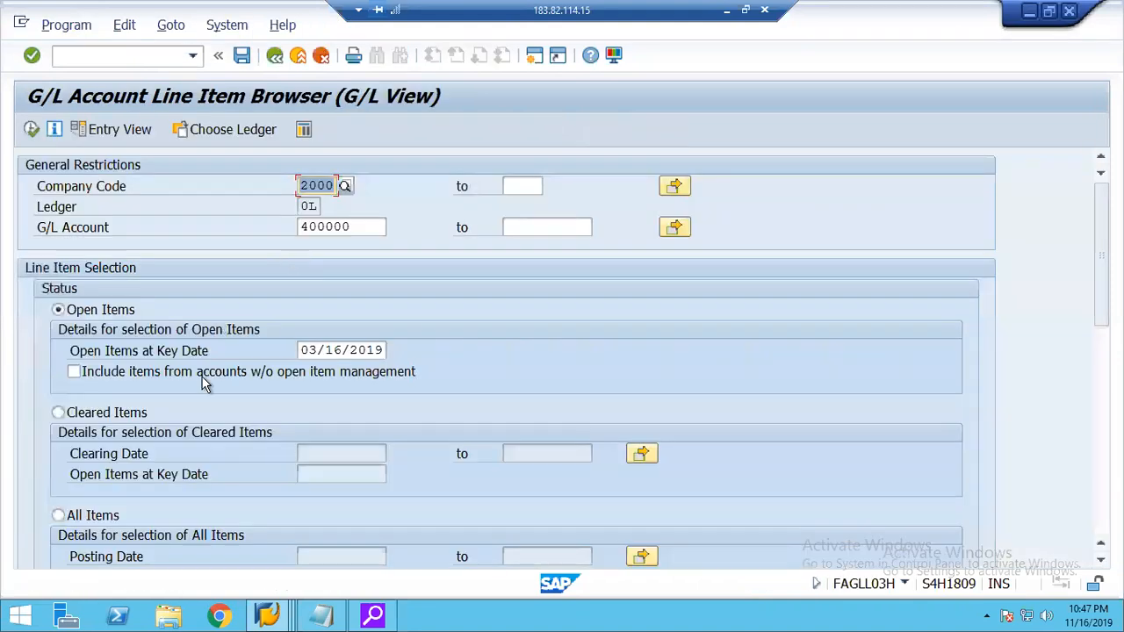
List all items of G/L account 400000 in company code 2000 and try to open the total amount.
click(58, 515)
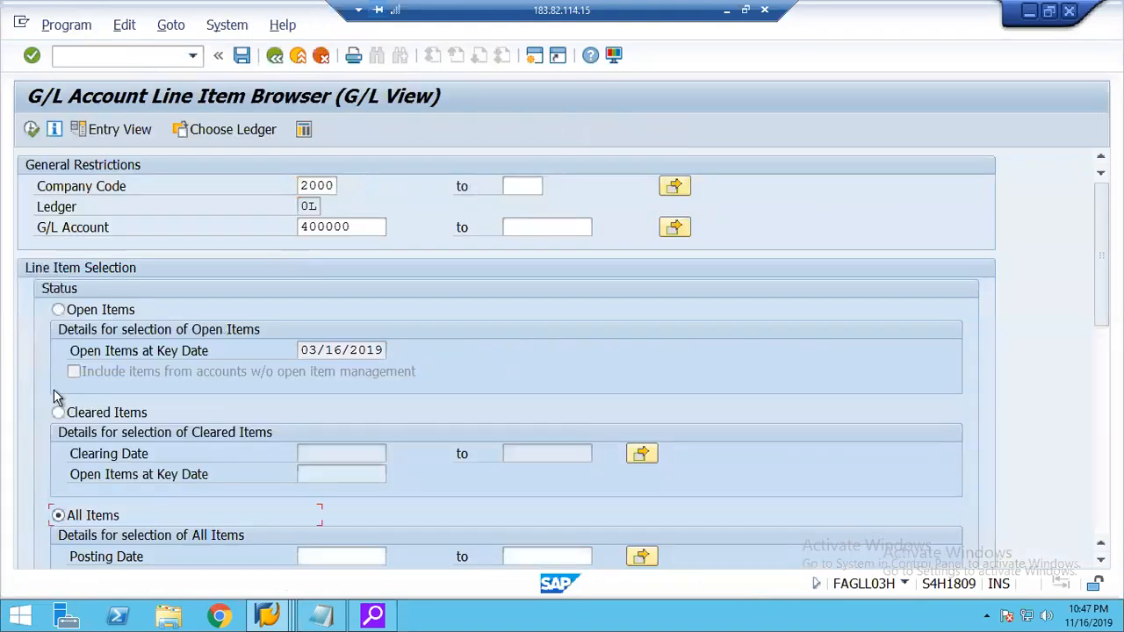
click(36, 130)
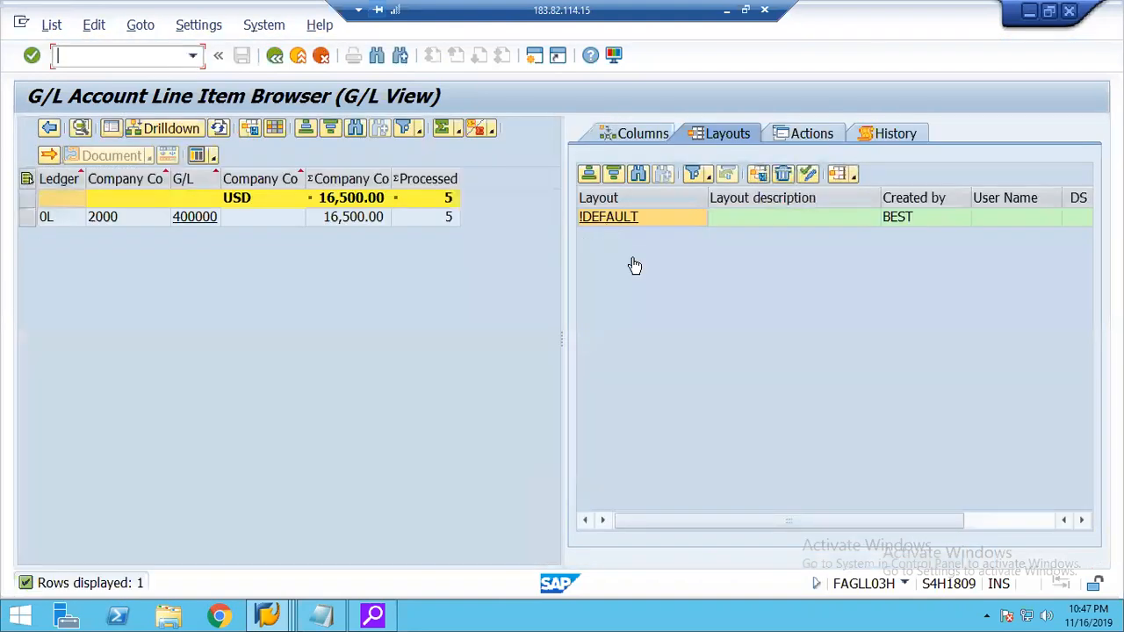
click(356, 202)
double_click(354, 204)
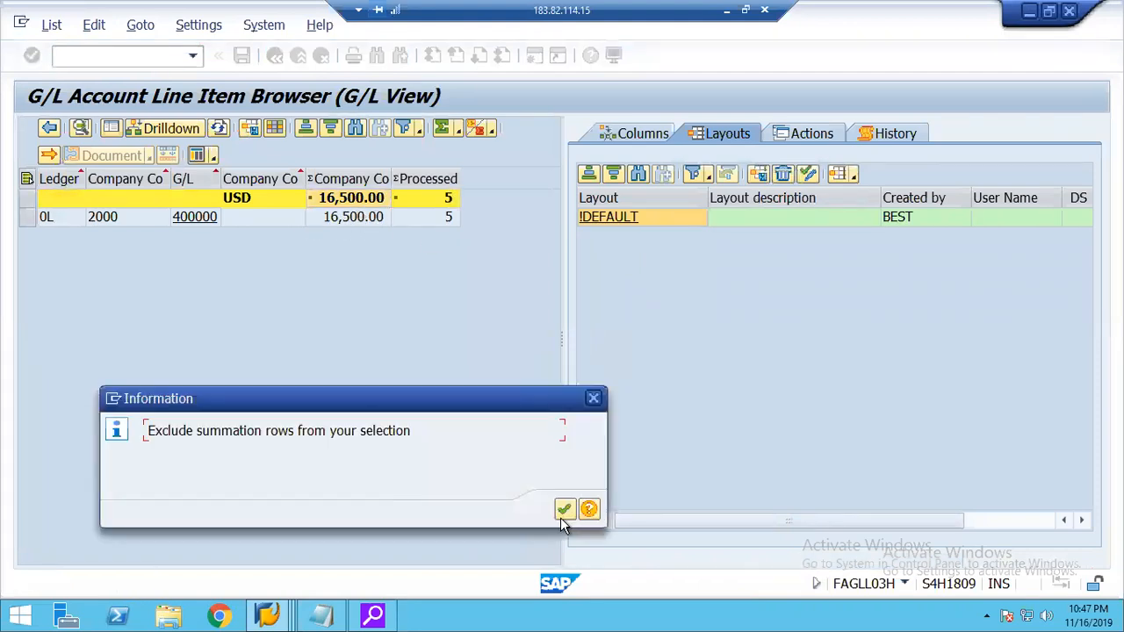
click(563, 513)
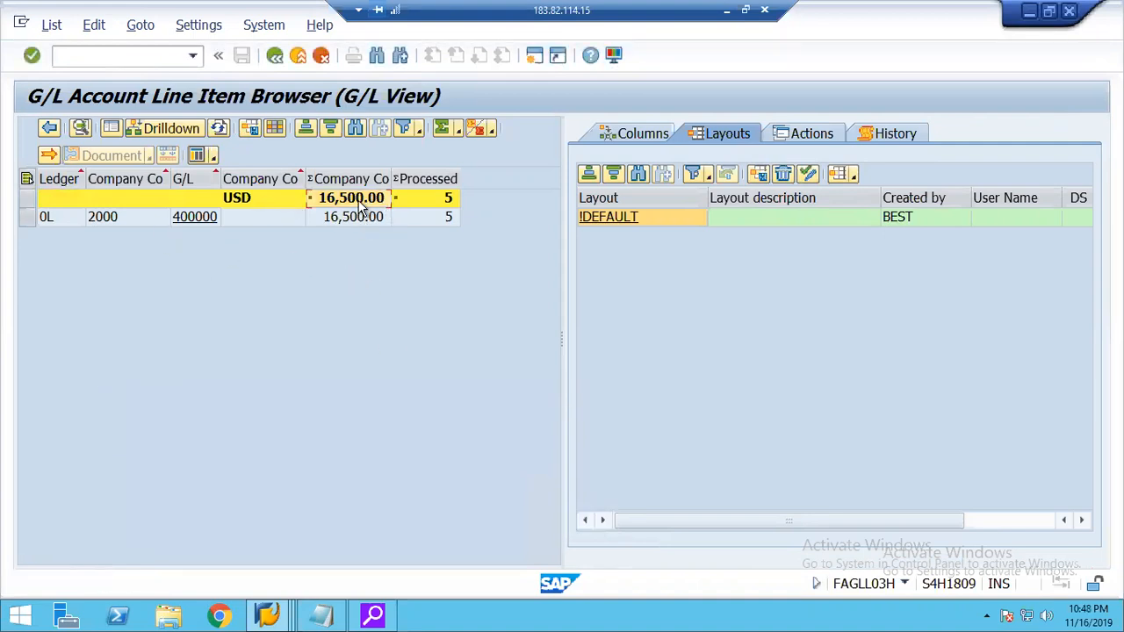
Return to the selection screen, look through the remaining selection and output options, and run the all-items report again.
click(275, 55)
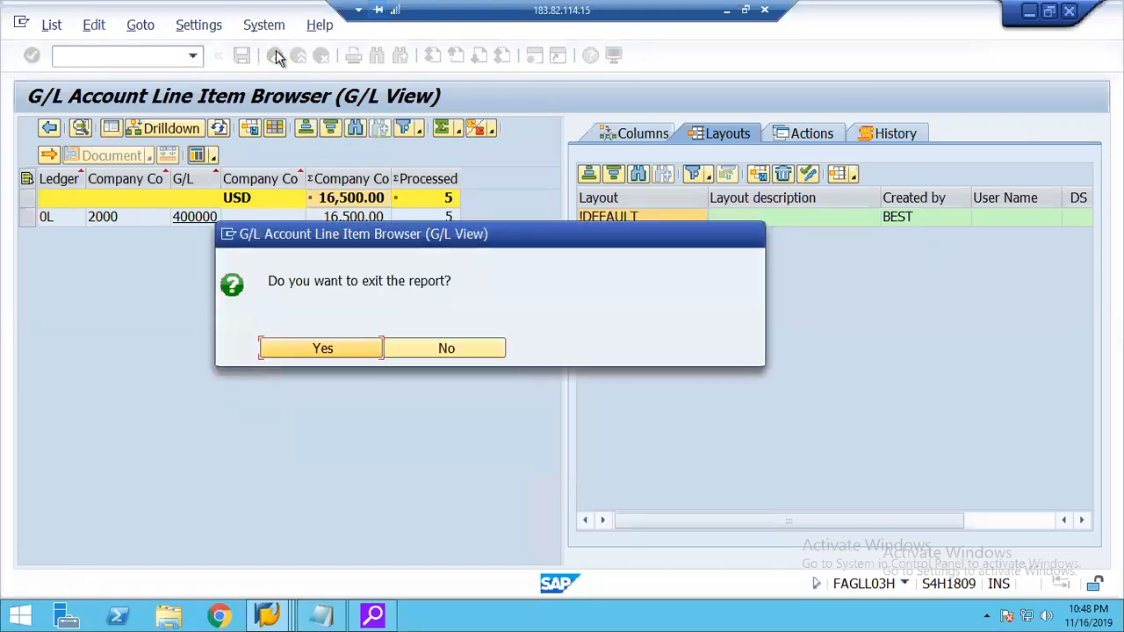
click(345, 349)
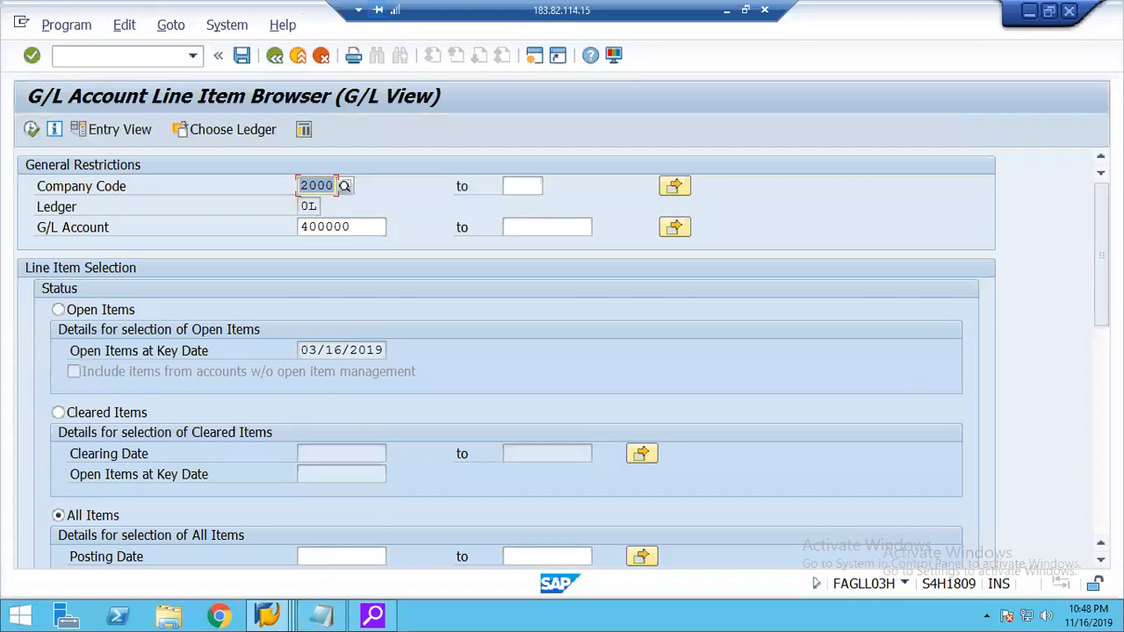
click(1101, 438)
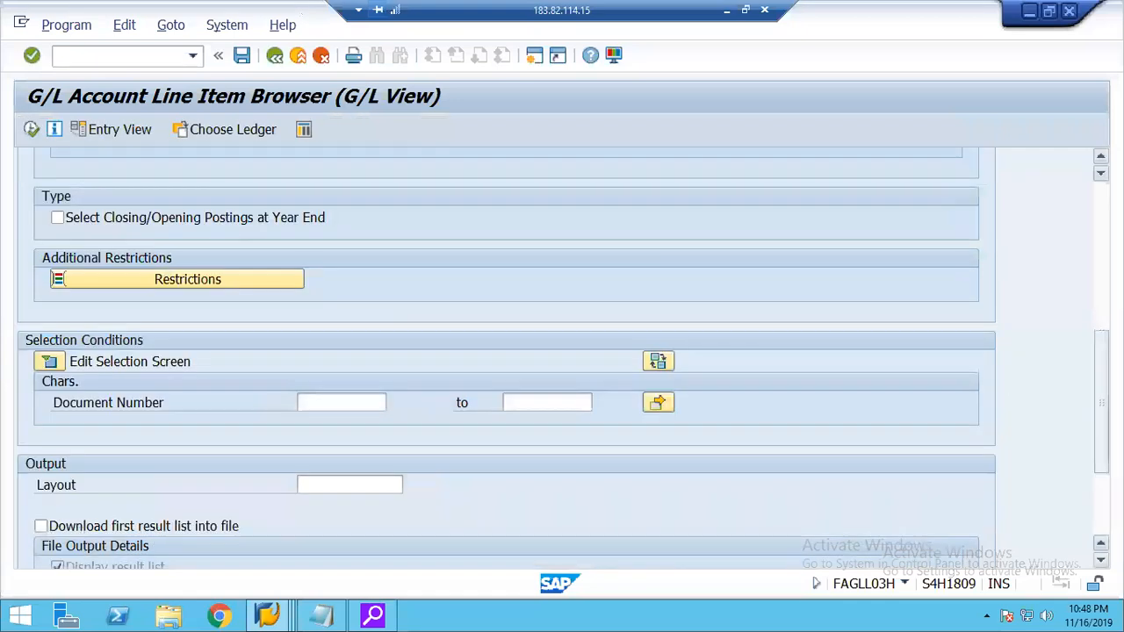
scroll(506, 358, down, 3)
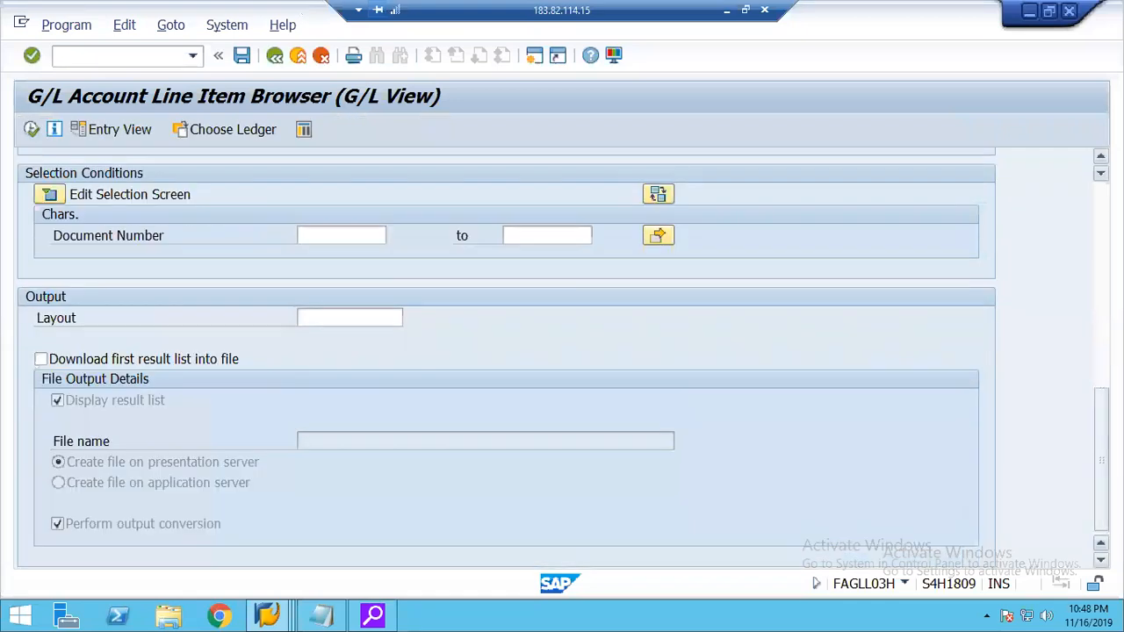
scroll(261, 375, up, 10)
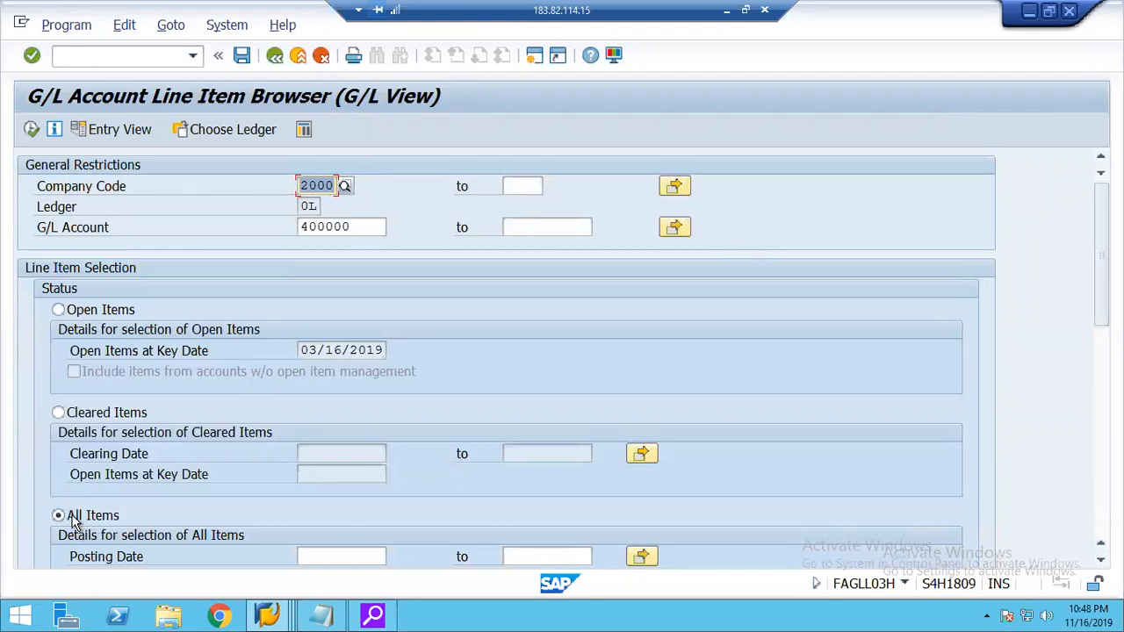
click(33, 130)
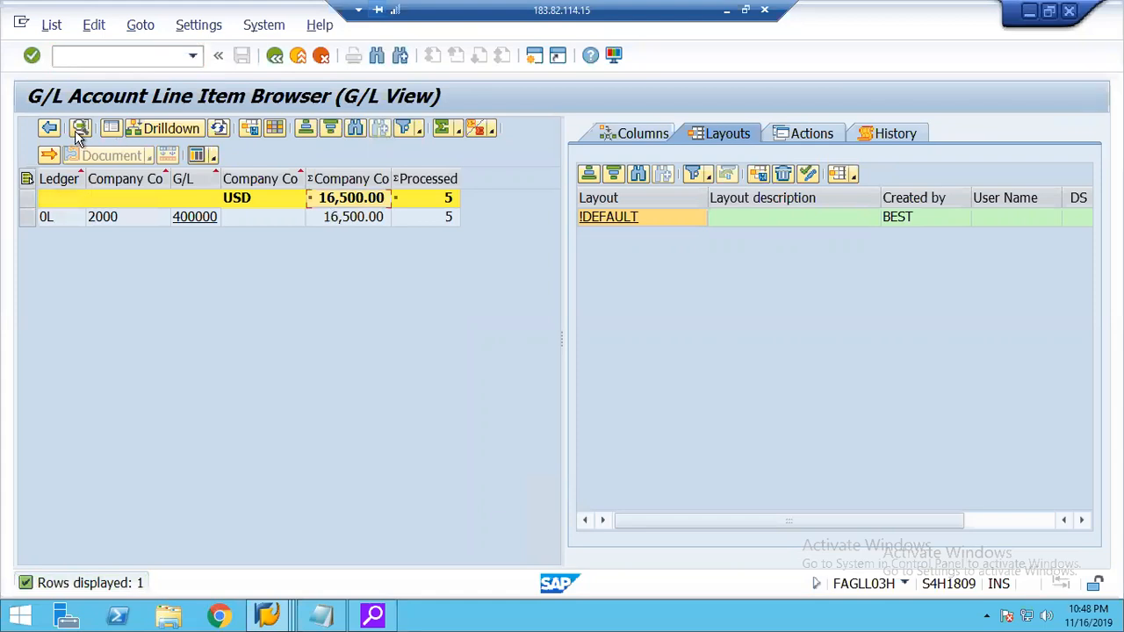
Try to display the details of the USD summation row.
click(28, 194)
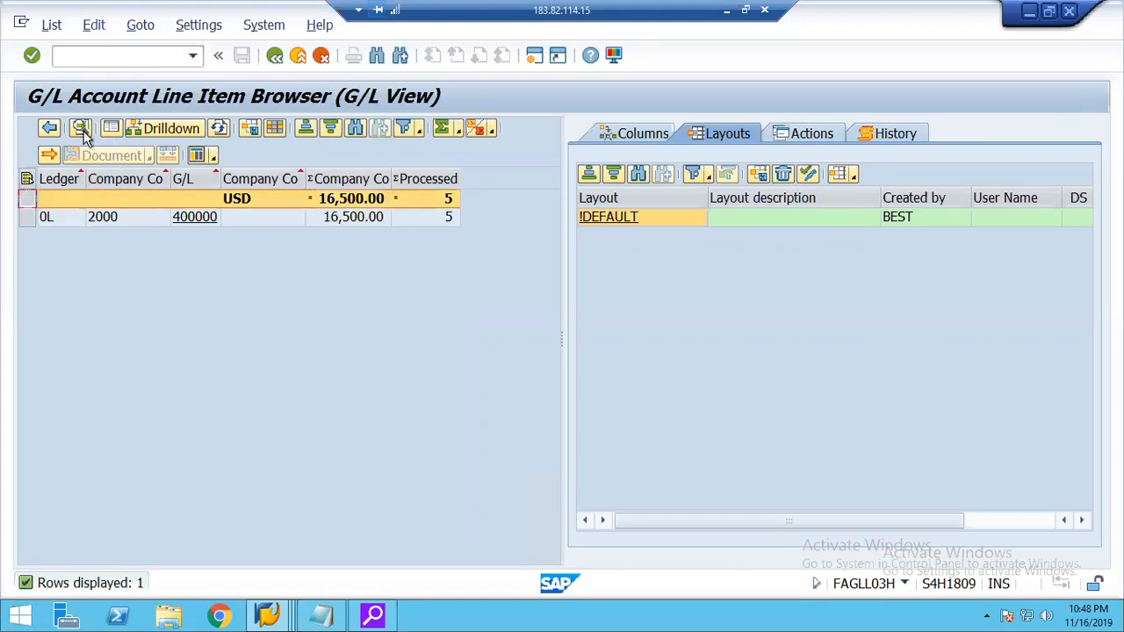
click(79, 128)
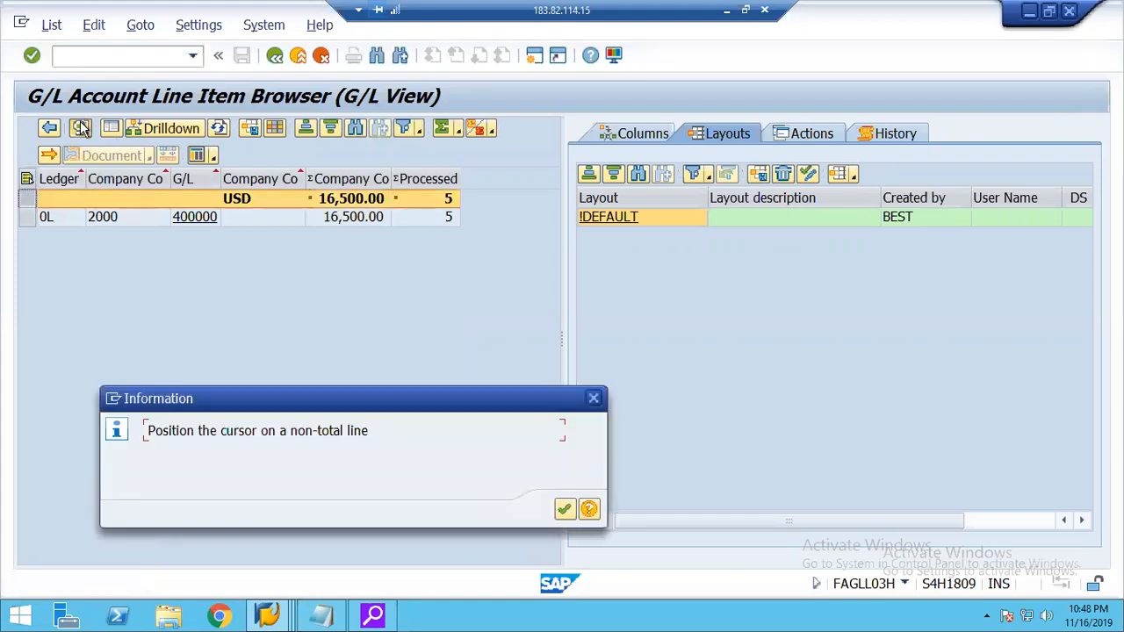
key(Return)
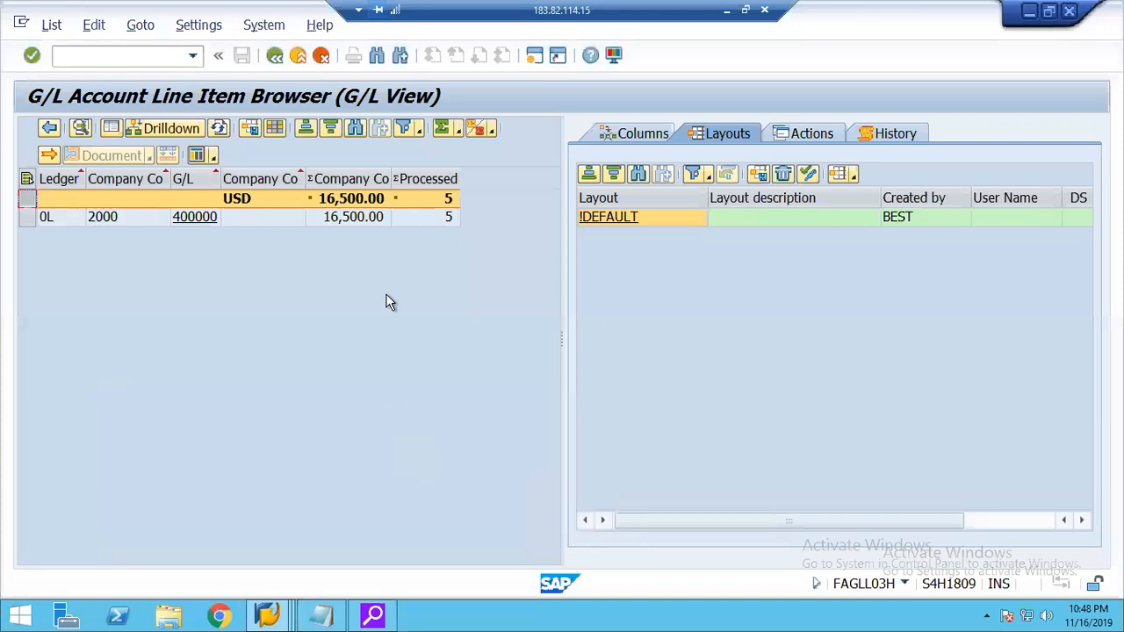
click(352, 198)
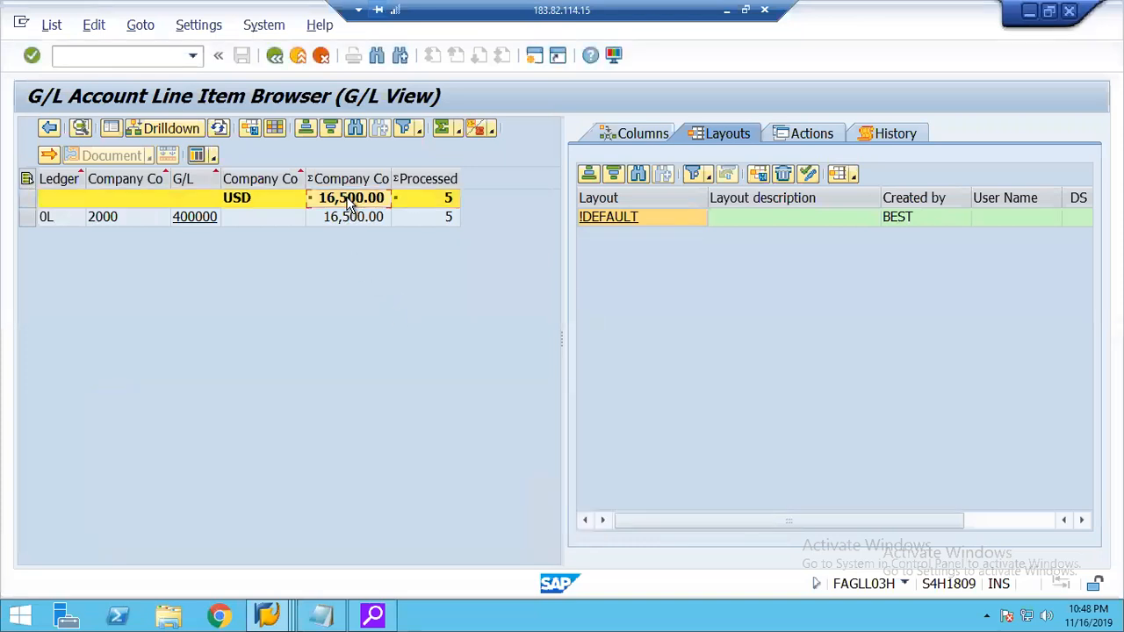
click(80, 128)
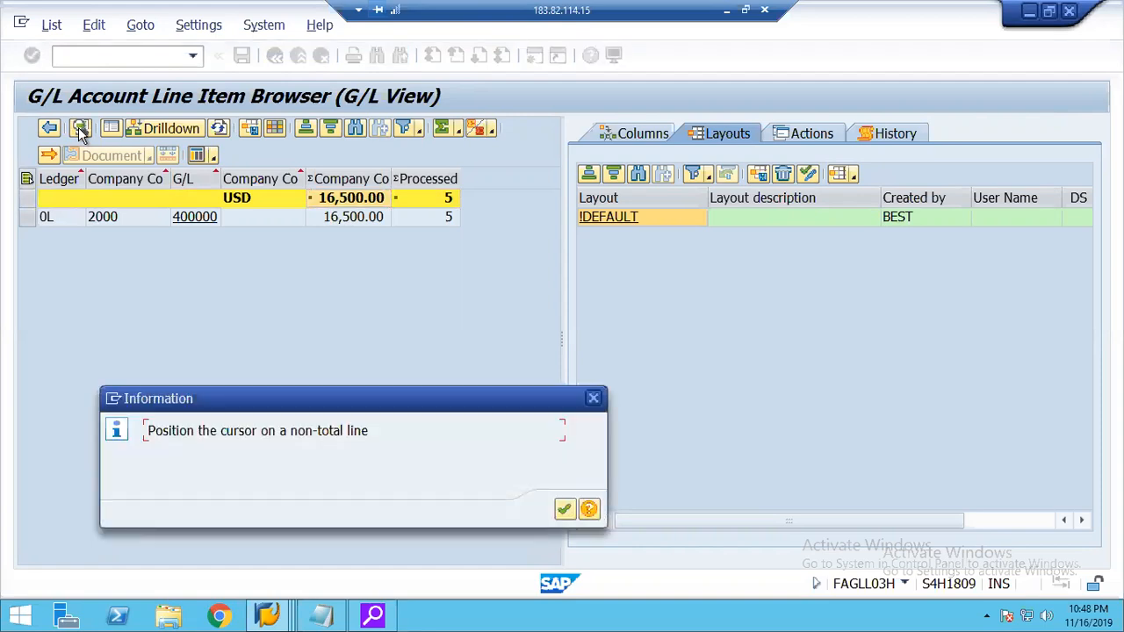
key(Return)
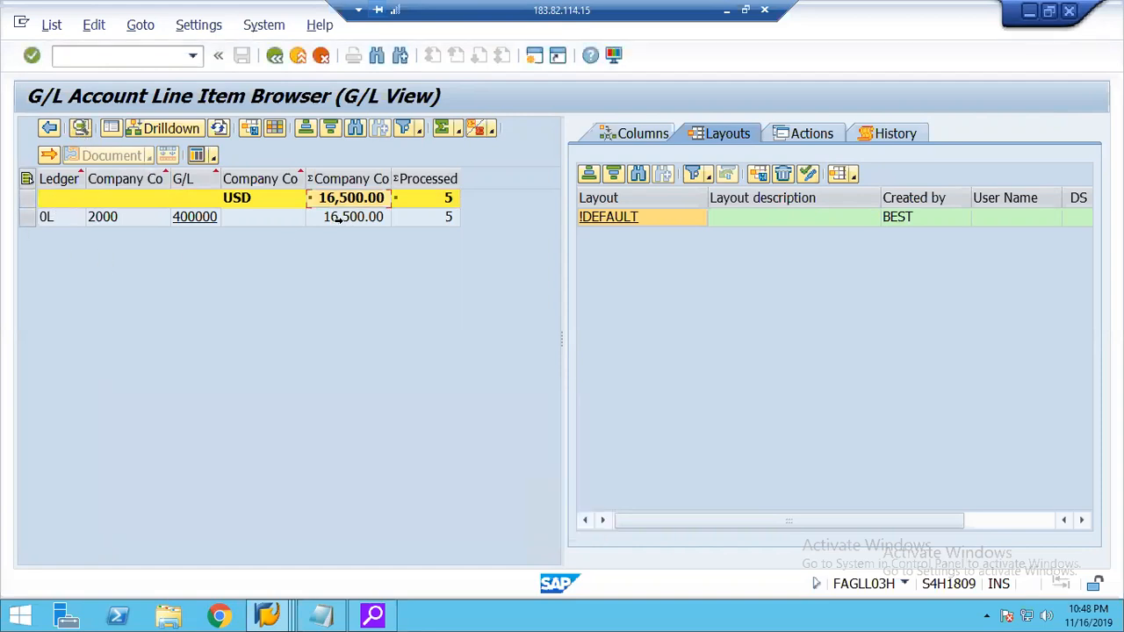
Display the details of the company code 2000 row for G/L account 400000 and close them.
click(336, 220)
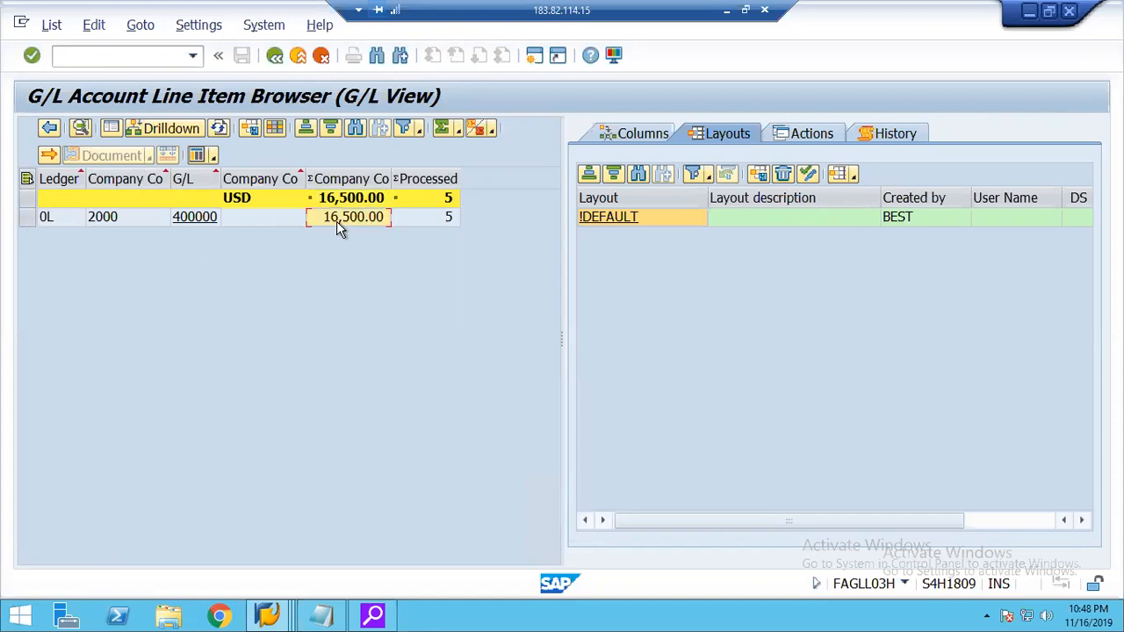
click(80, 129)
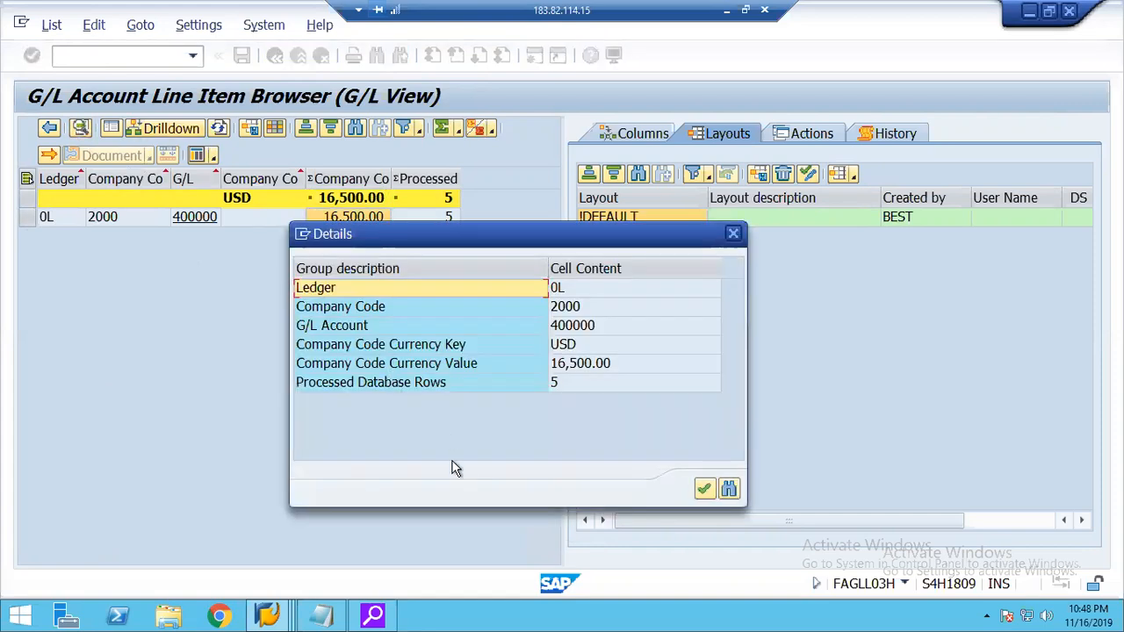
click(705, 488)
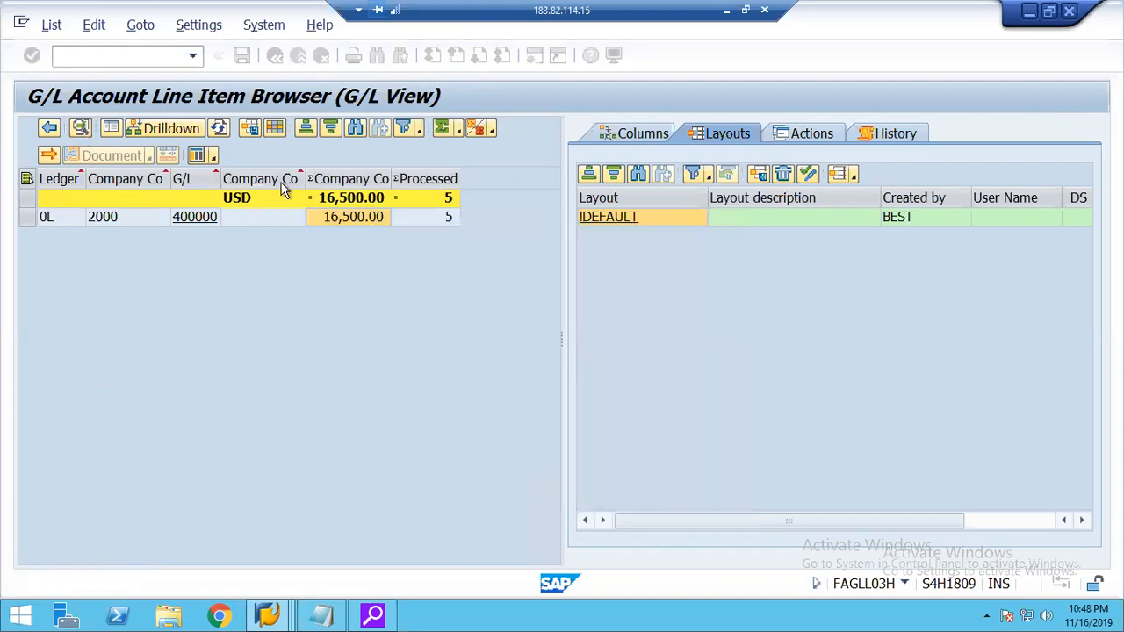
Try to drill down from the list, refresh it, and exit the browser to SAP Easy Access.
click(146, 133)
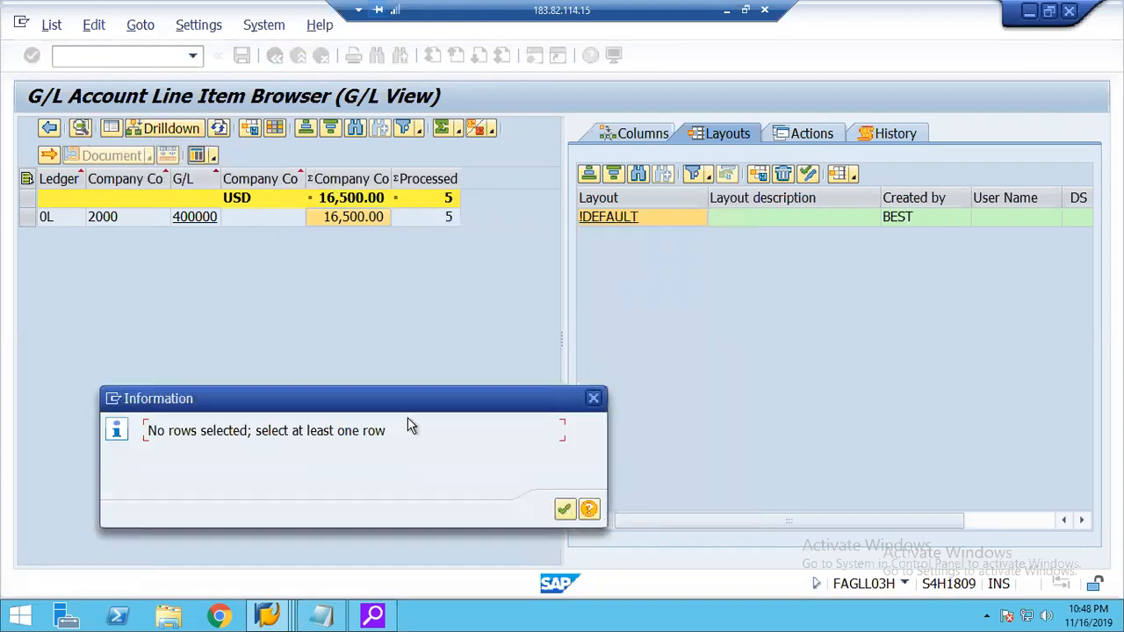
key(Return)
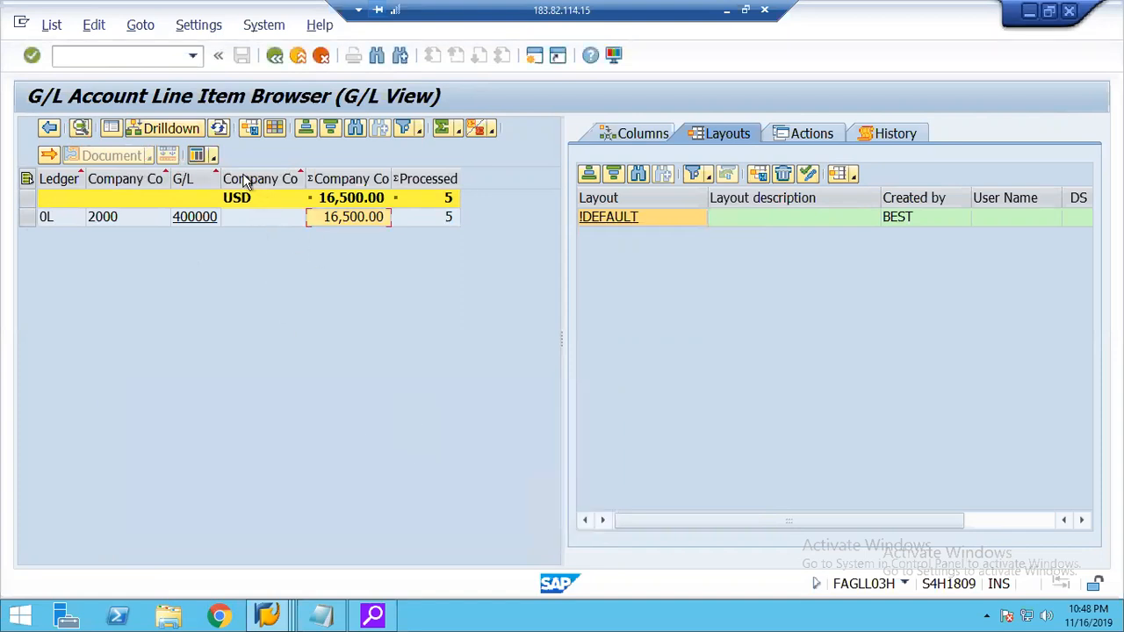
click(219, 129)
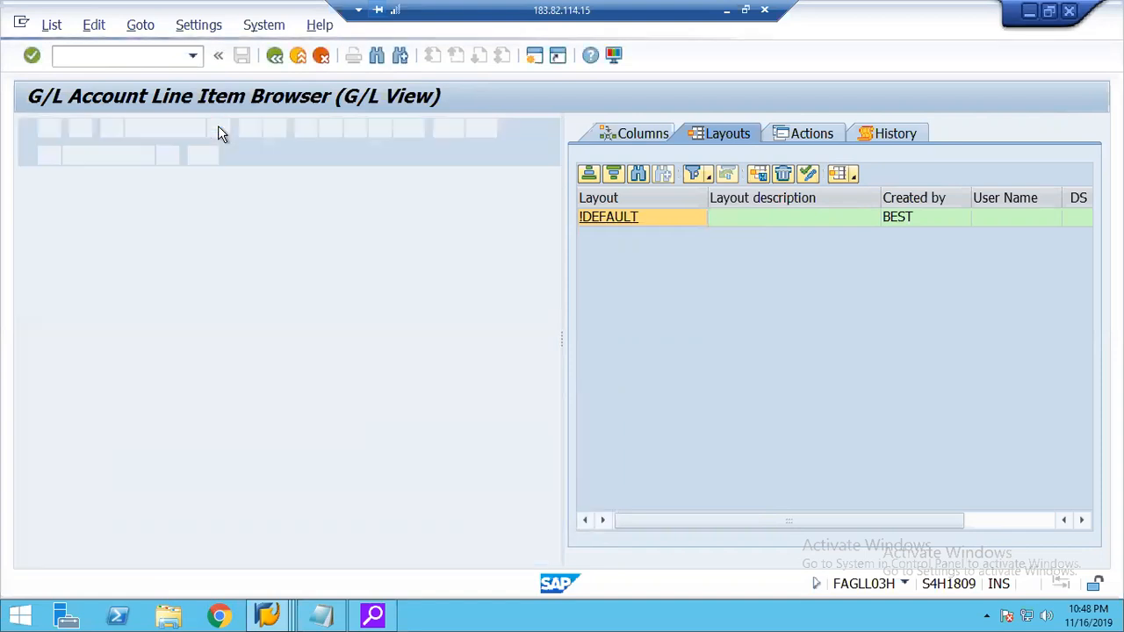
click(275, 56)
click(301, 356)
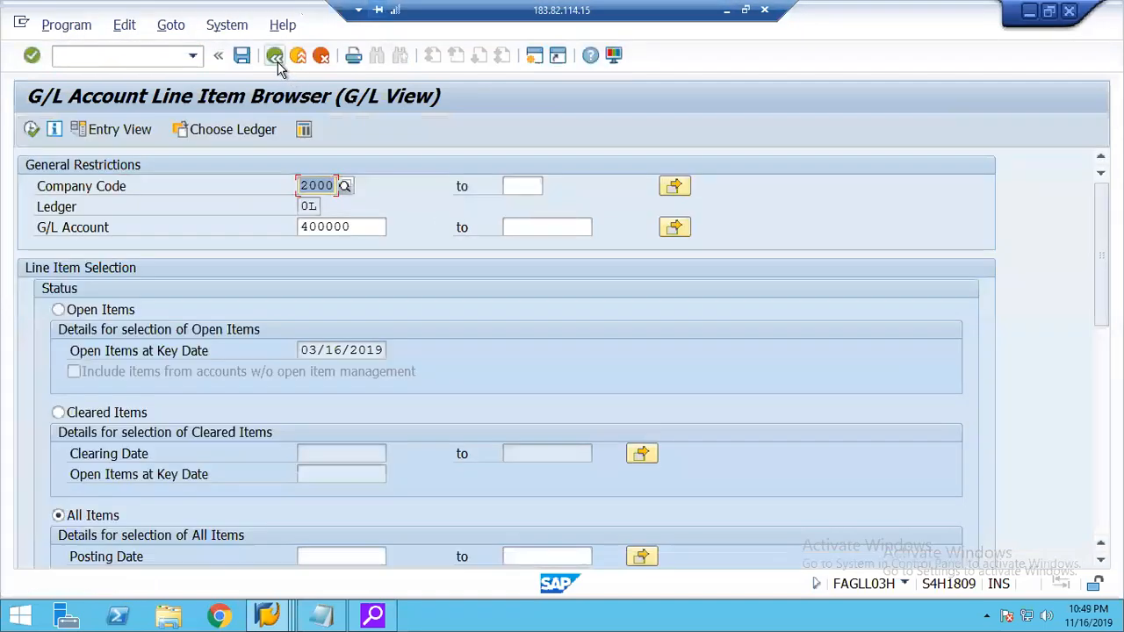
click(275, 57)
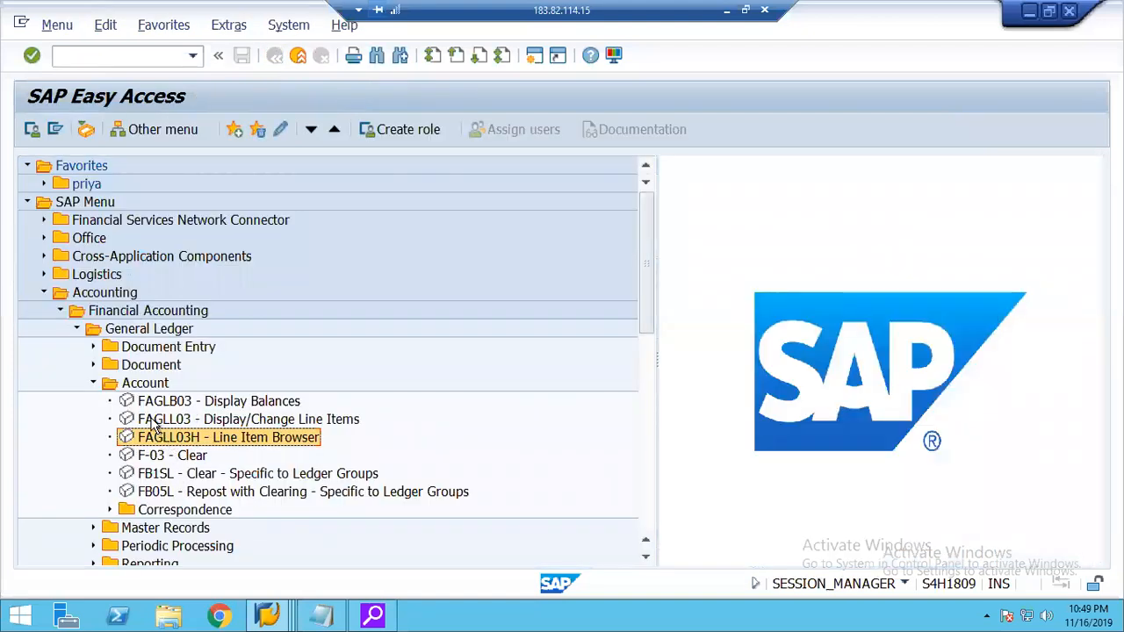
Run FAGLL03 for all items of G/L account 400000, check both CO items' group currency amounts, and return to the selection screen.
double_click(154, 420)
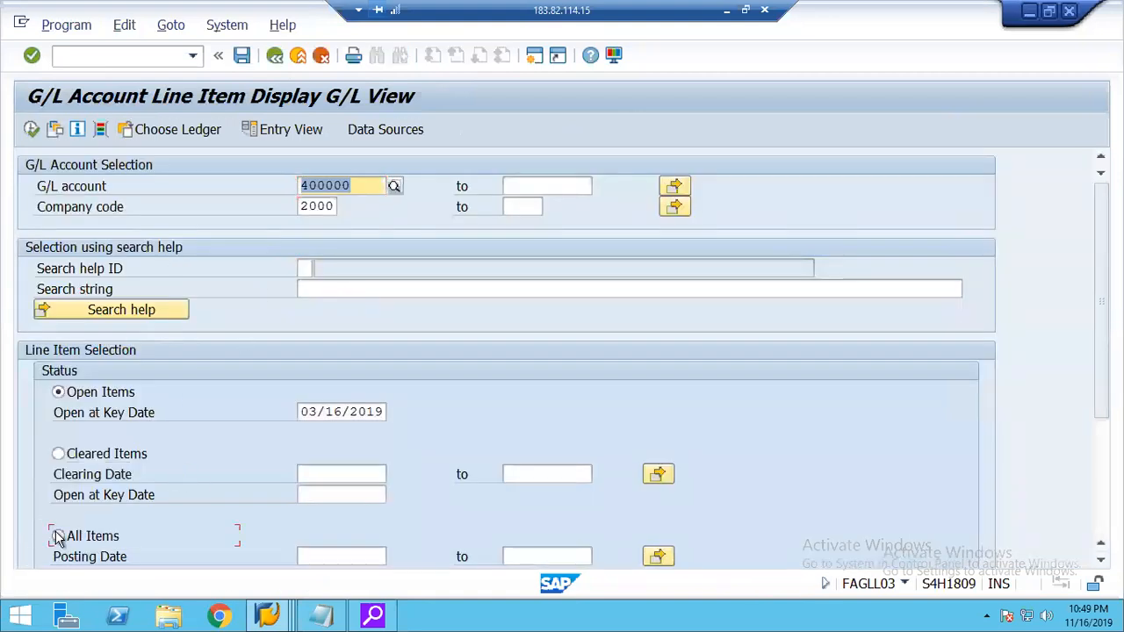
click(58, 536)
click(28, 129)
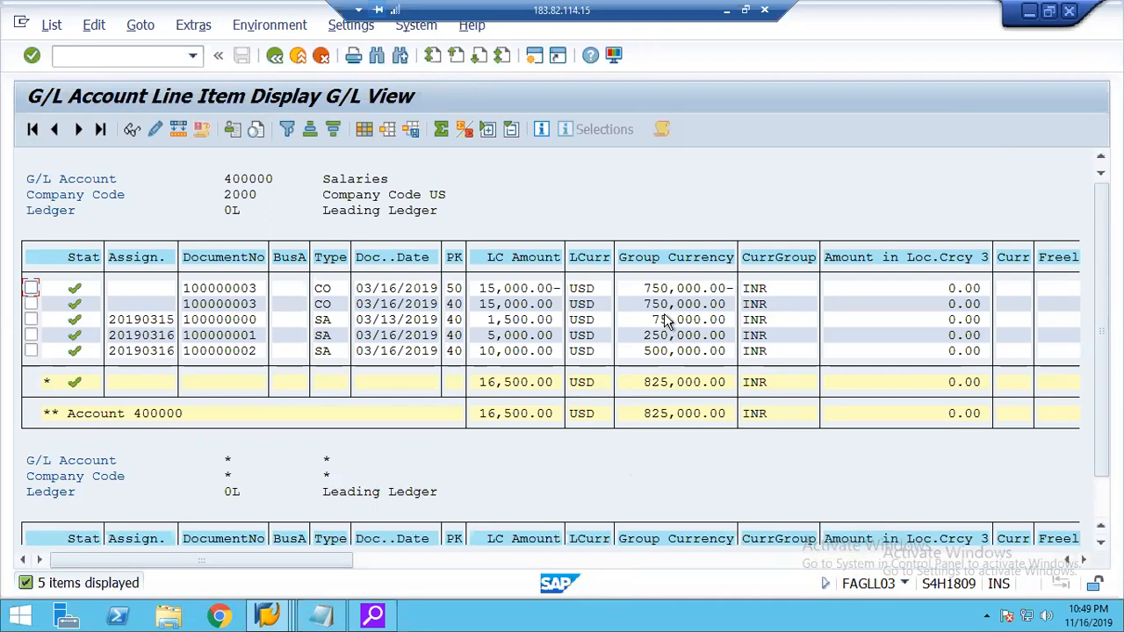
click(654, 289)
click(657, 304)
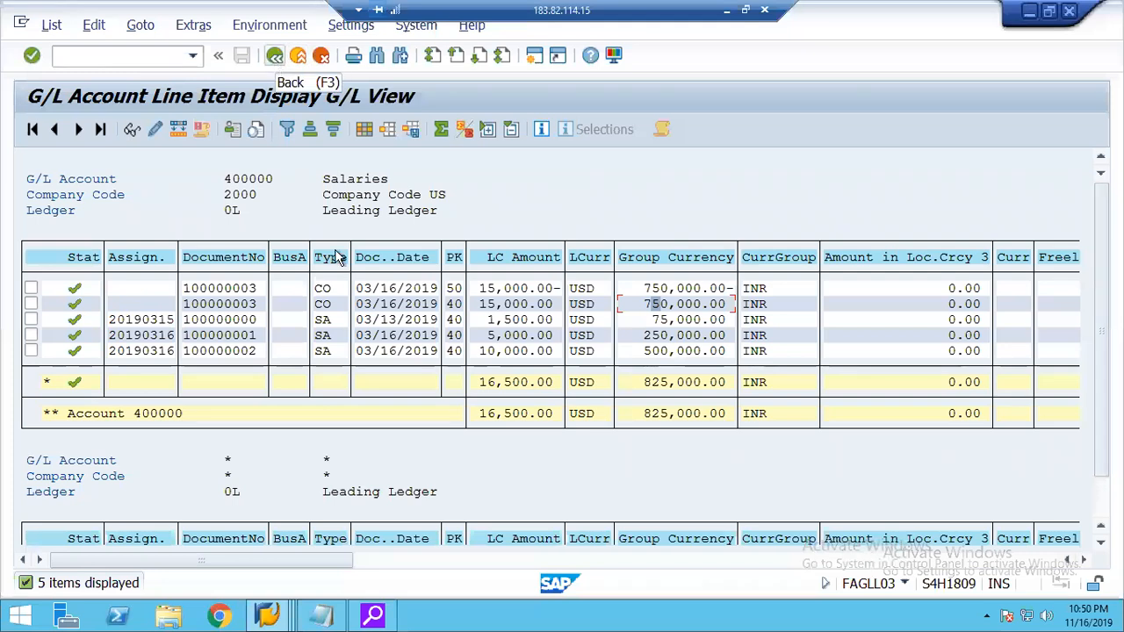
click(275, 60)
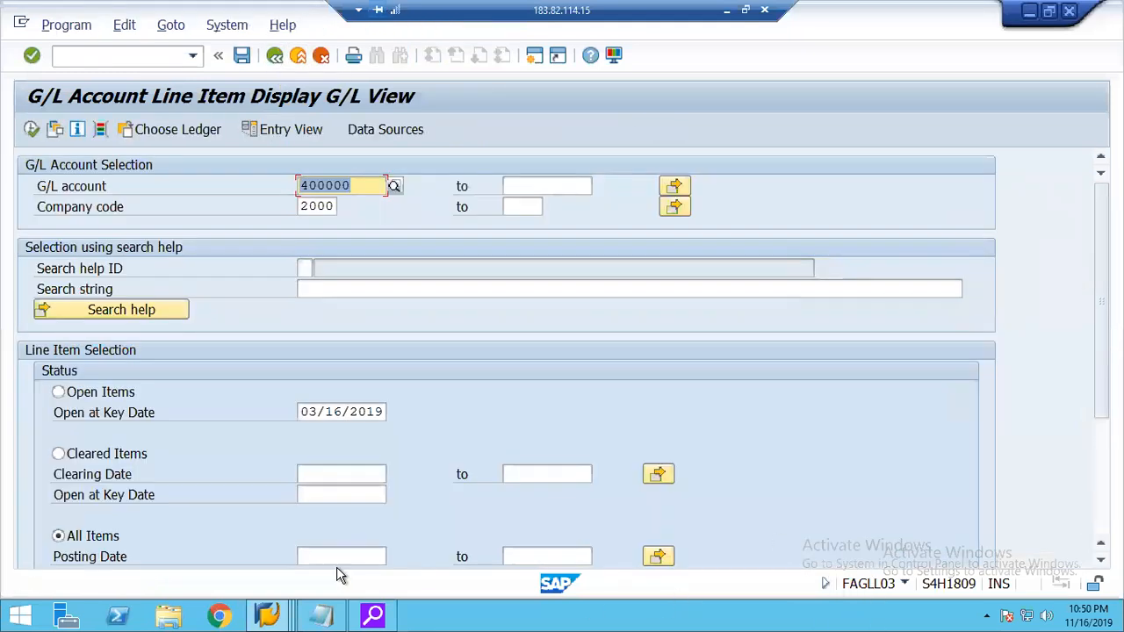
Switch to the actual cost documents session, exit the list and documents overview, and leave the KO88 settlement for SAP Easy Access.
click(268, 614)
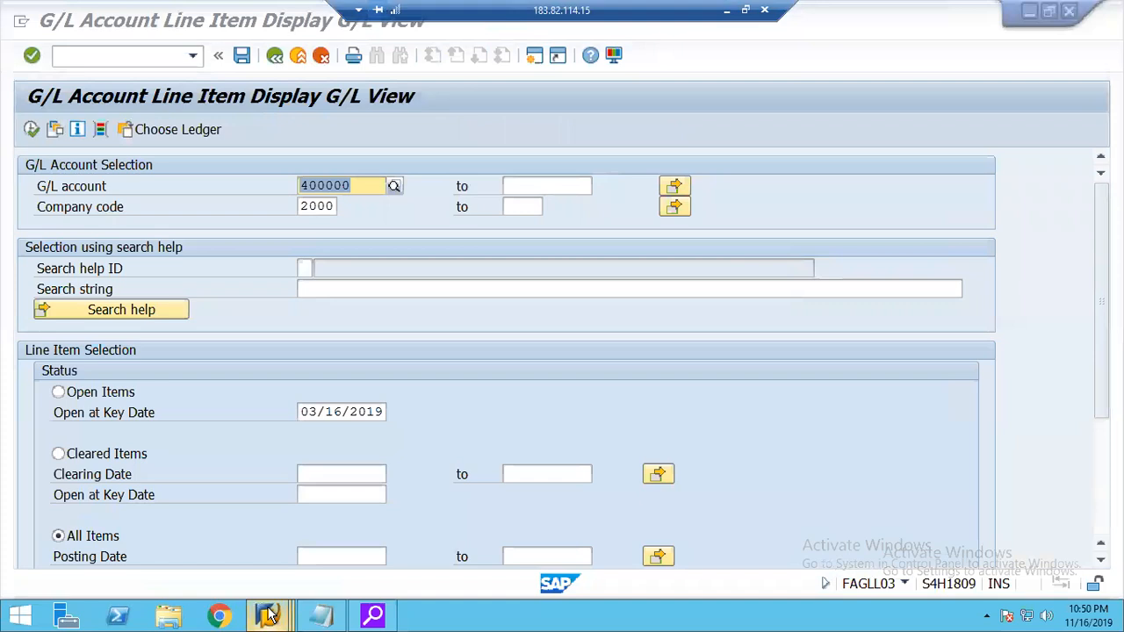
click(271, 614)
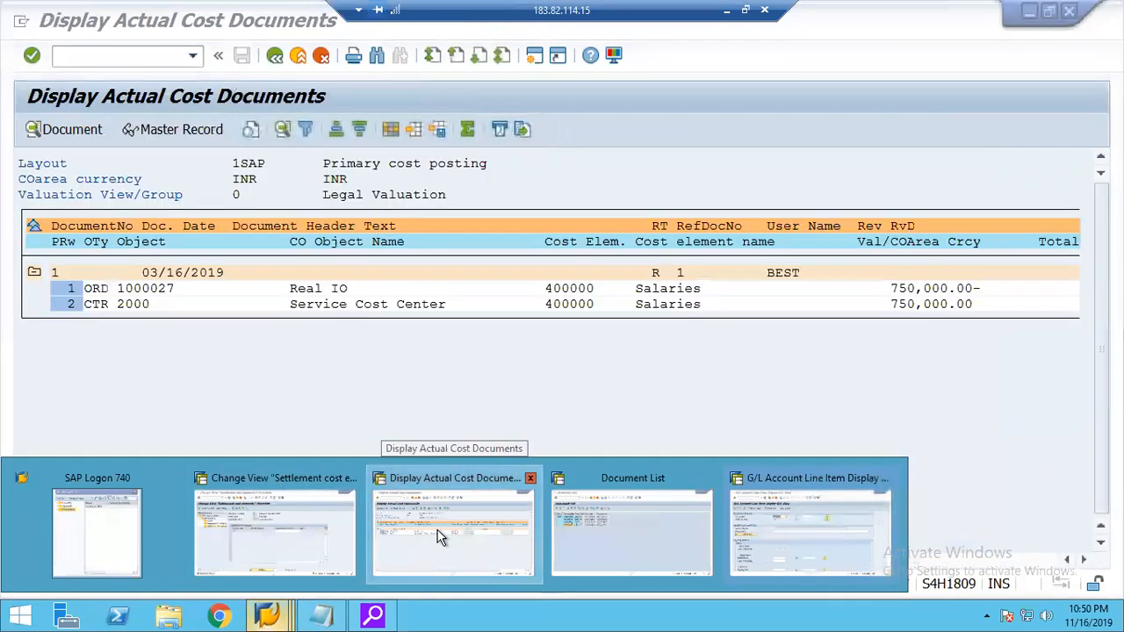
click(440, 537)
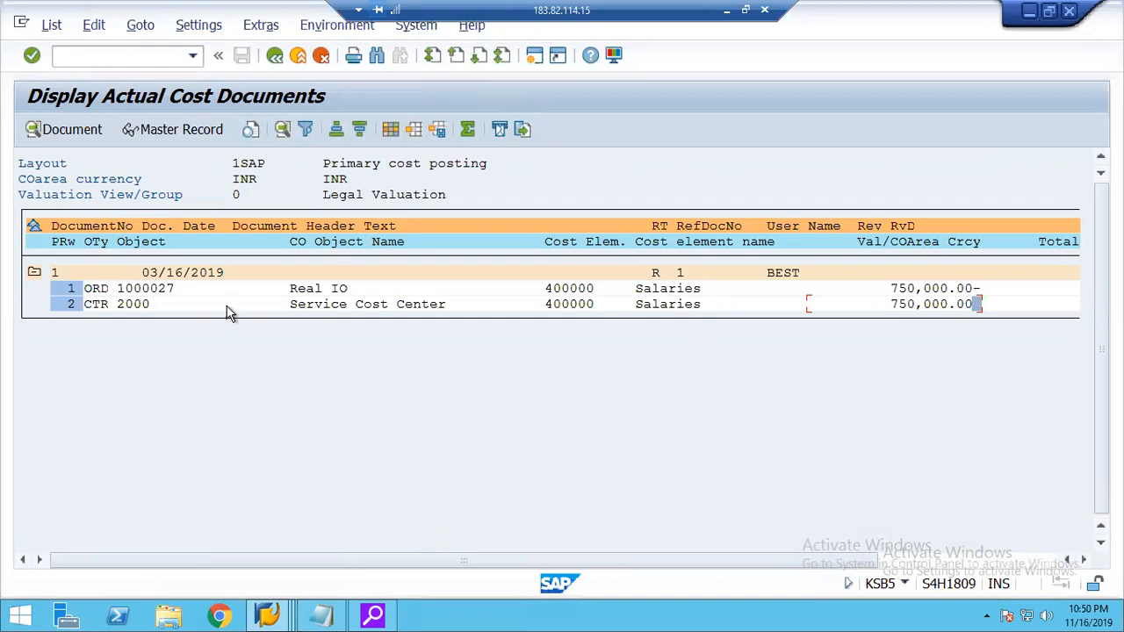
click(275, 56)
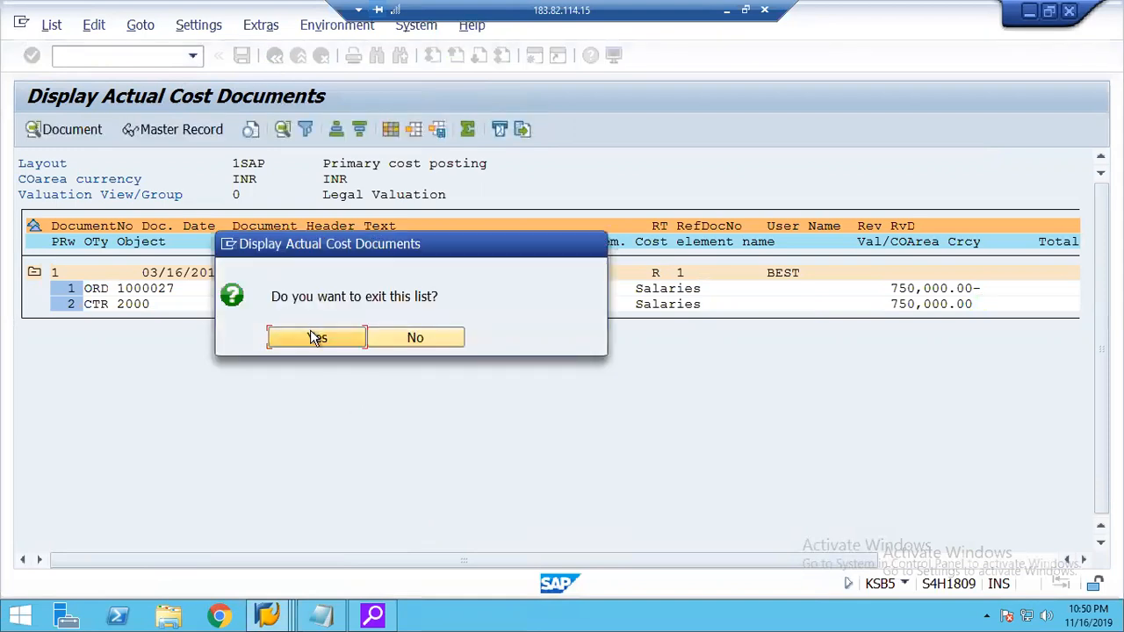
click(310, 338)
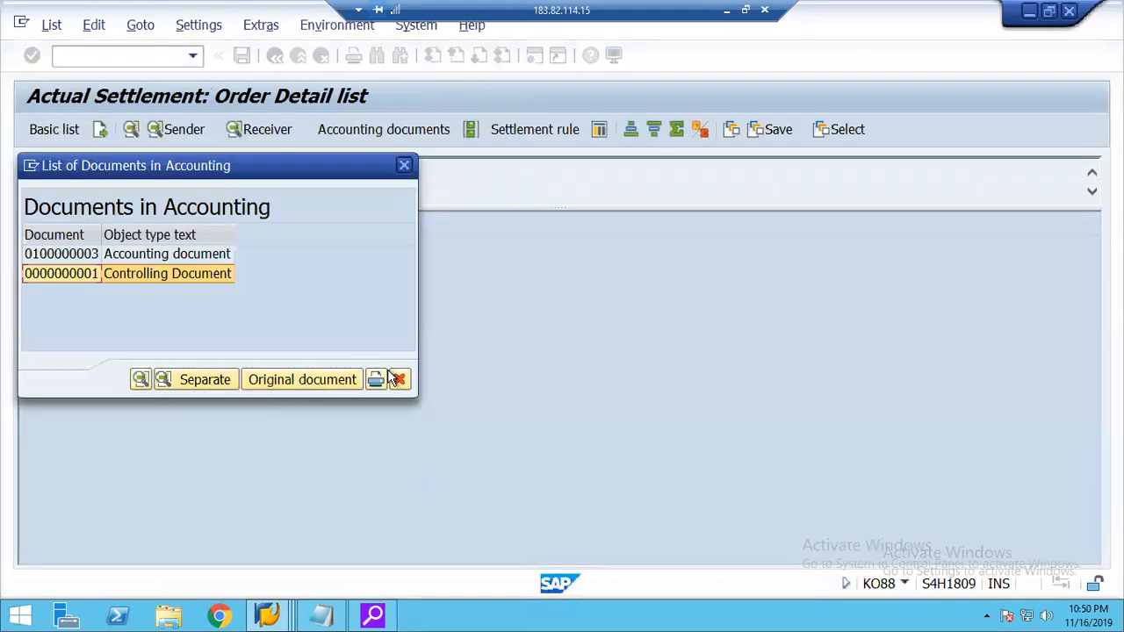
click(401, 379)
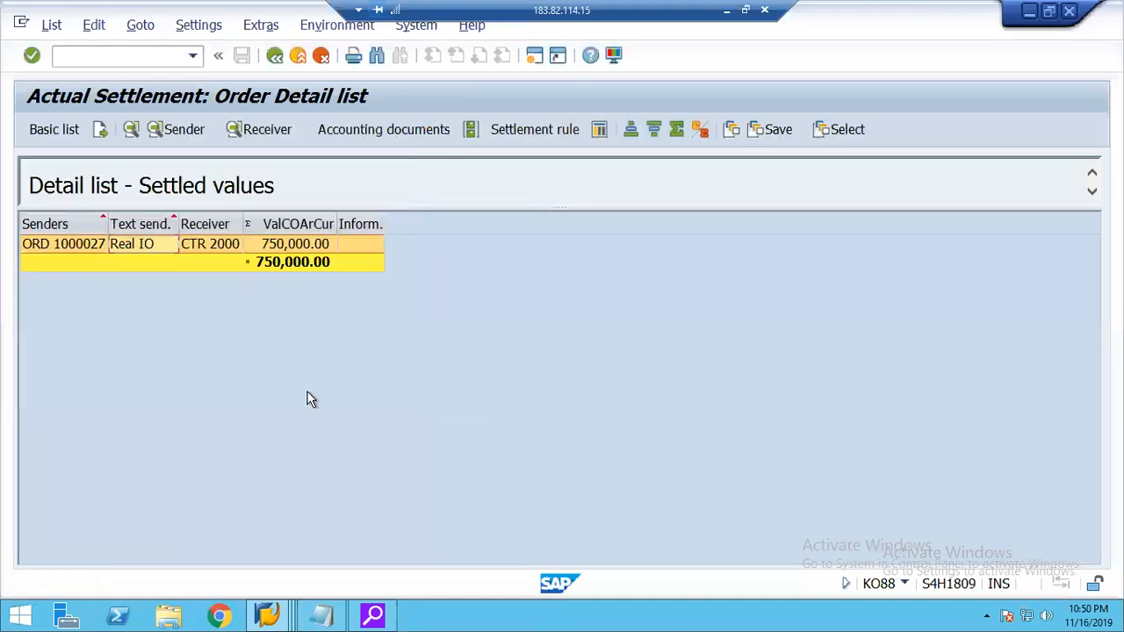
click(275, 57)
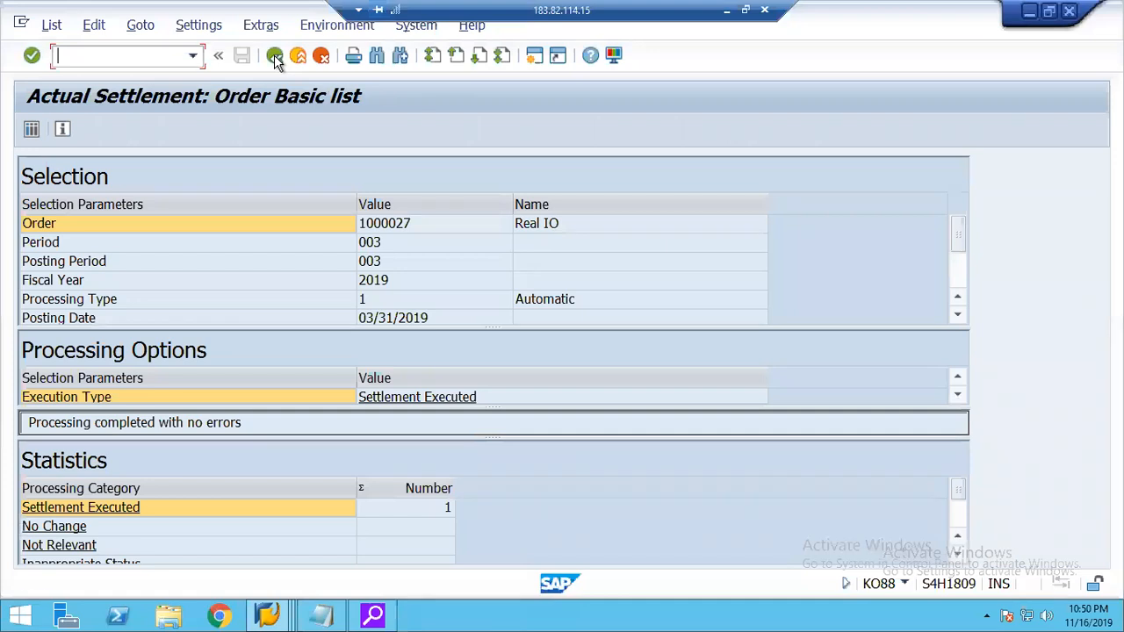
click(275, 56)
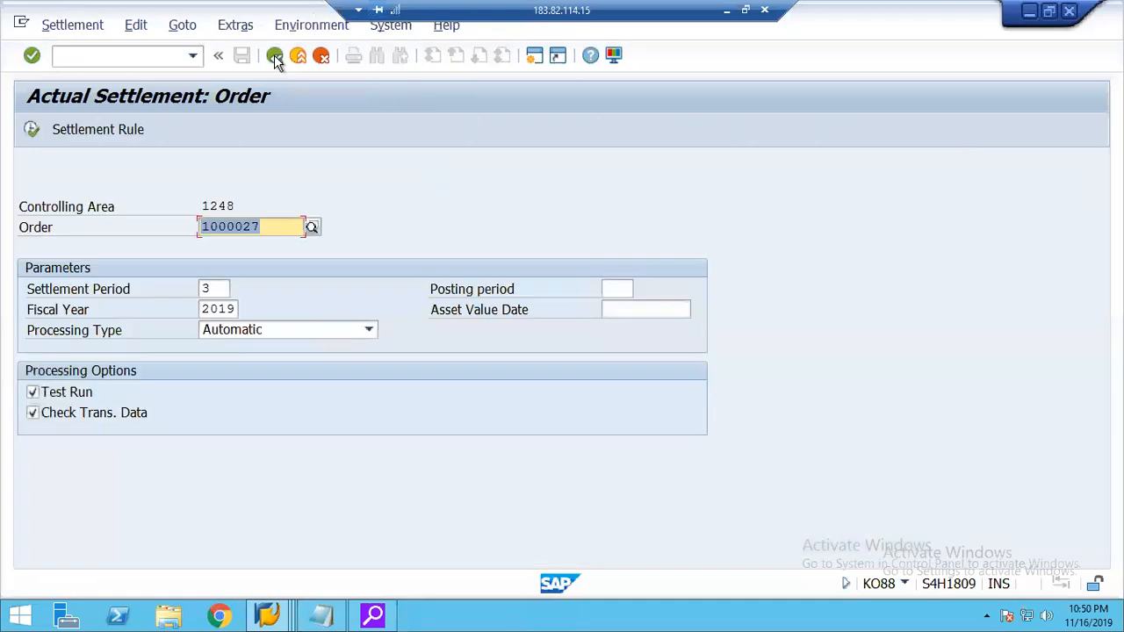
click(274, 57)
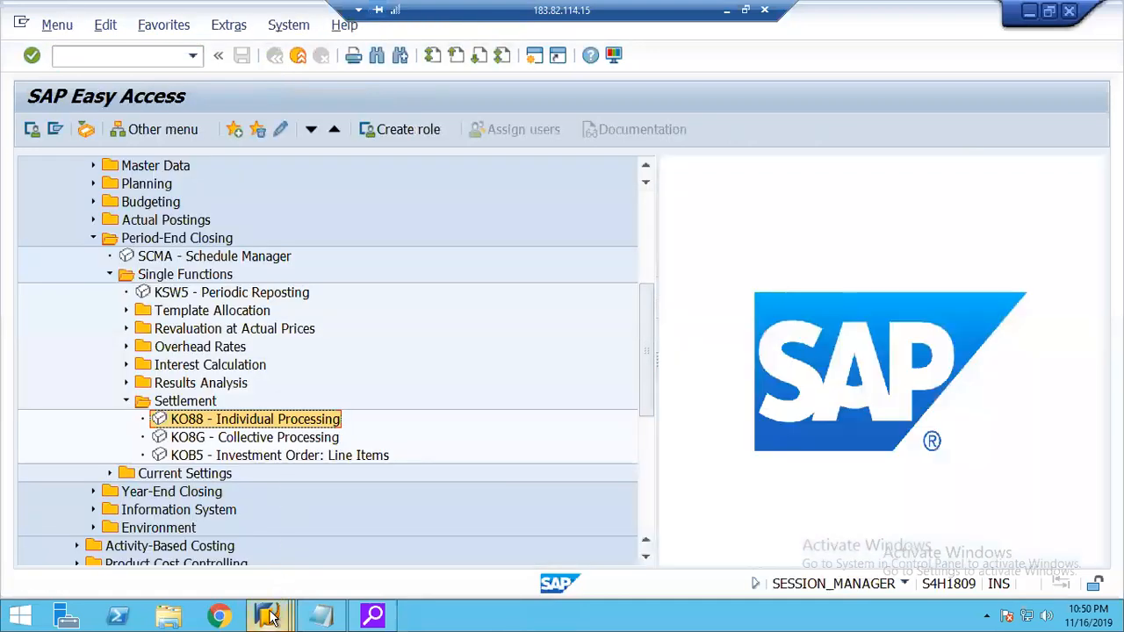
Leave the allocation structure 20 settings for the IMG and start the activity Create Secondary Settlement Cost Element.
click(270, 617)
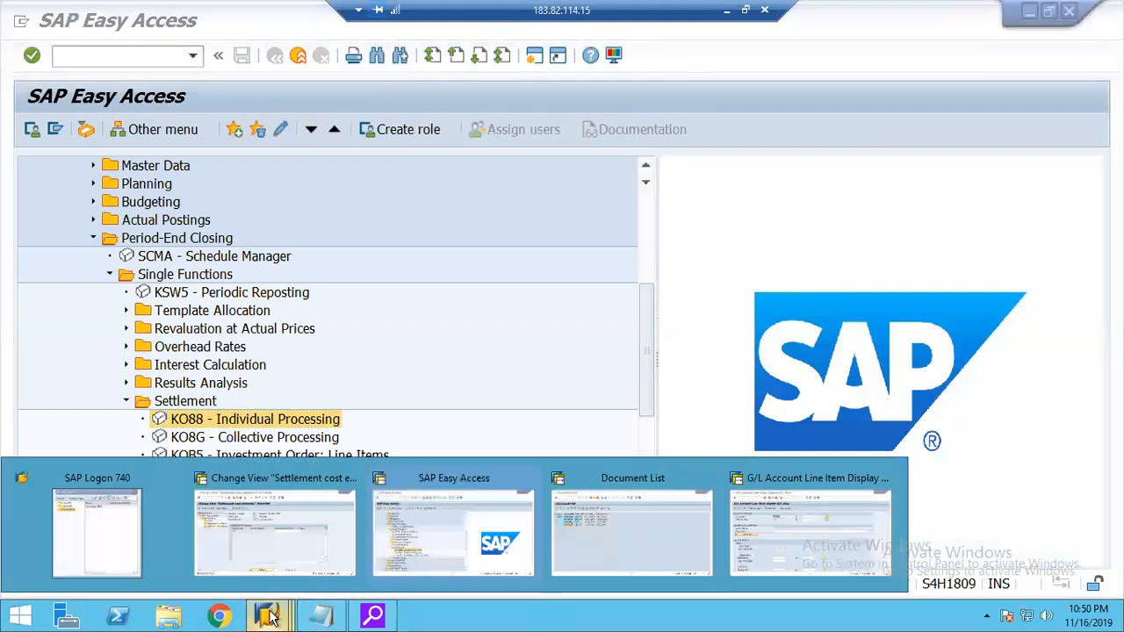
click(268, 516)
click(272, 58)
click(274, 58)
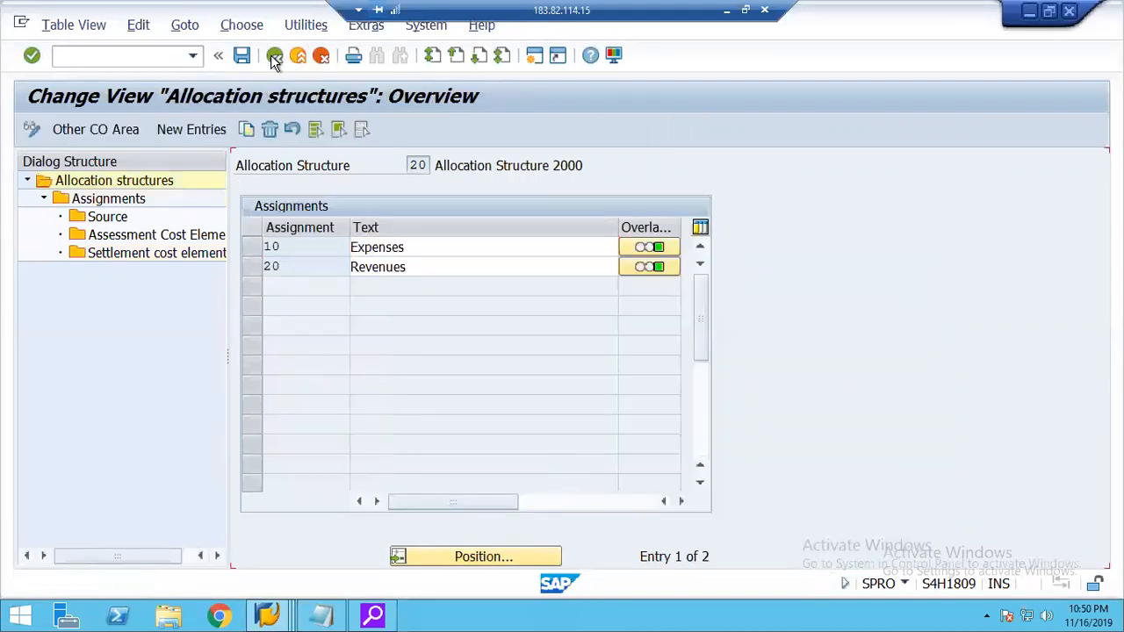
click(274, 58)
click(274, 58)
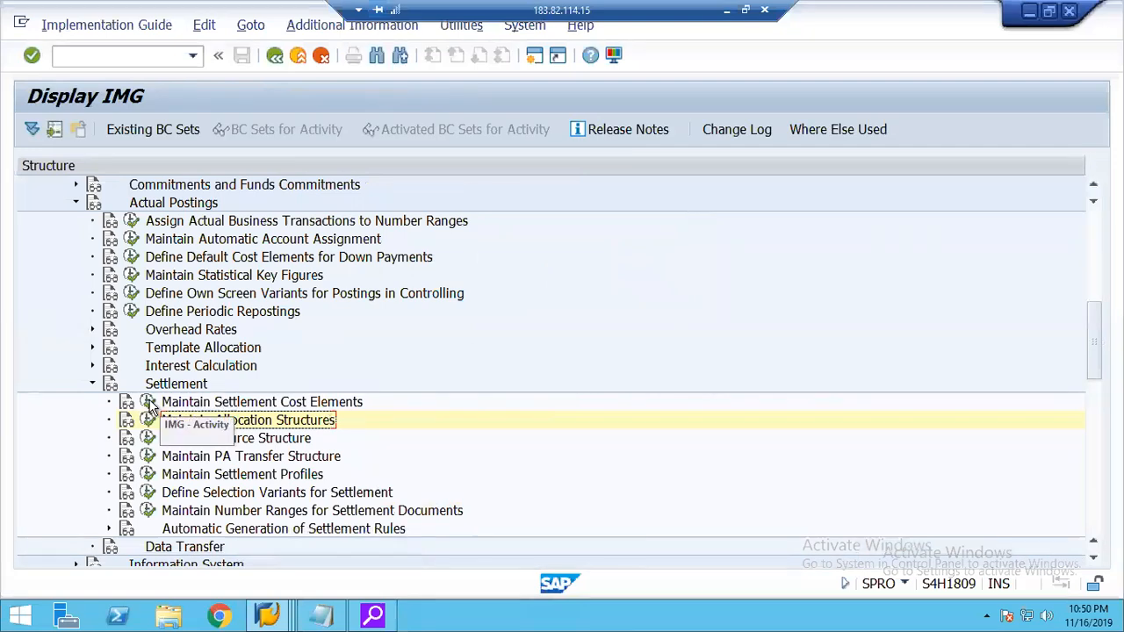
click(150, 403)
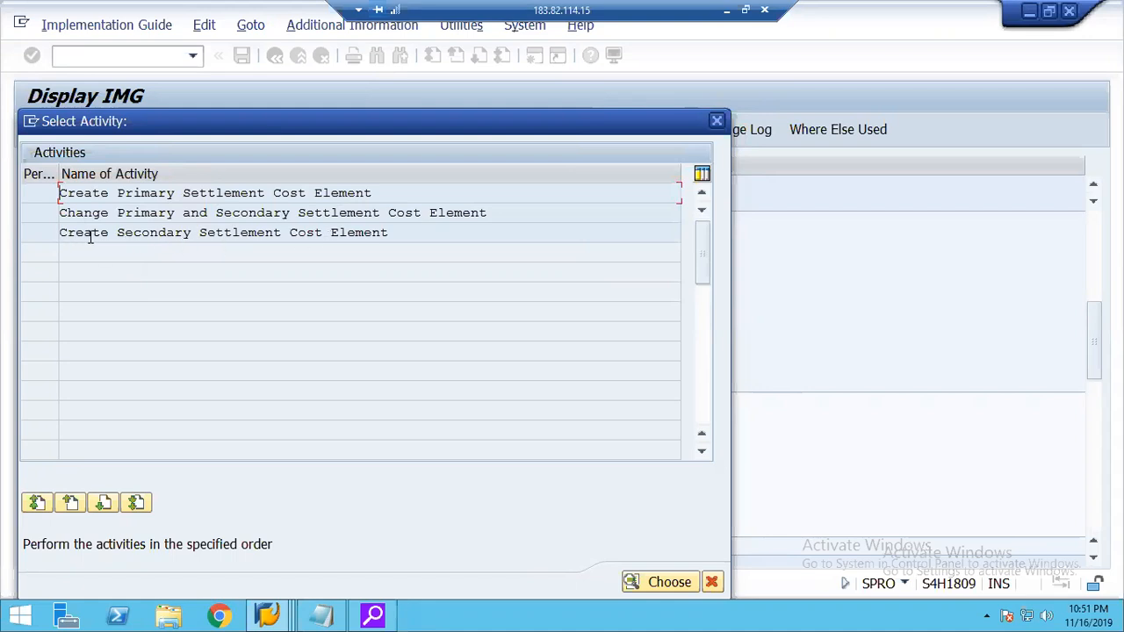
double_click(207, 232)
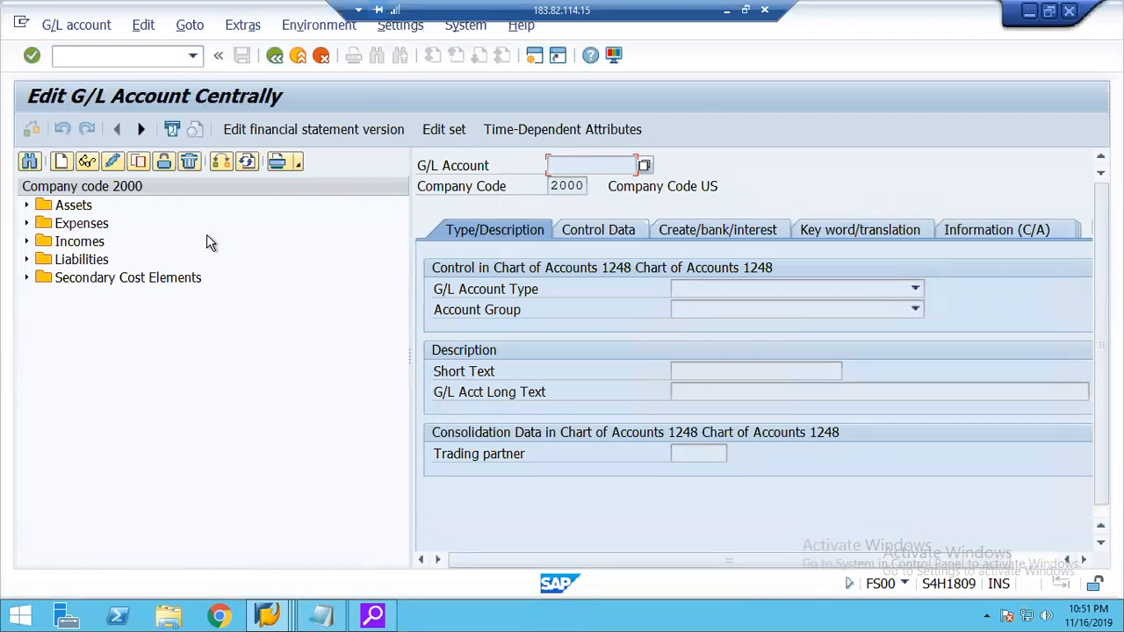
Open secondary cost element 942000 Assessment CE for change and examine its control data, including the controlling area 1248 settings.
click(27, 279)
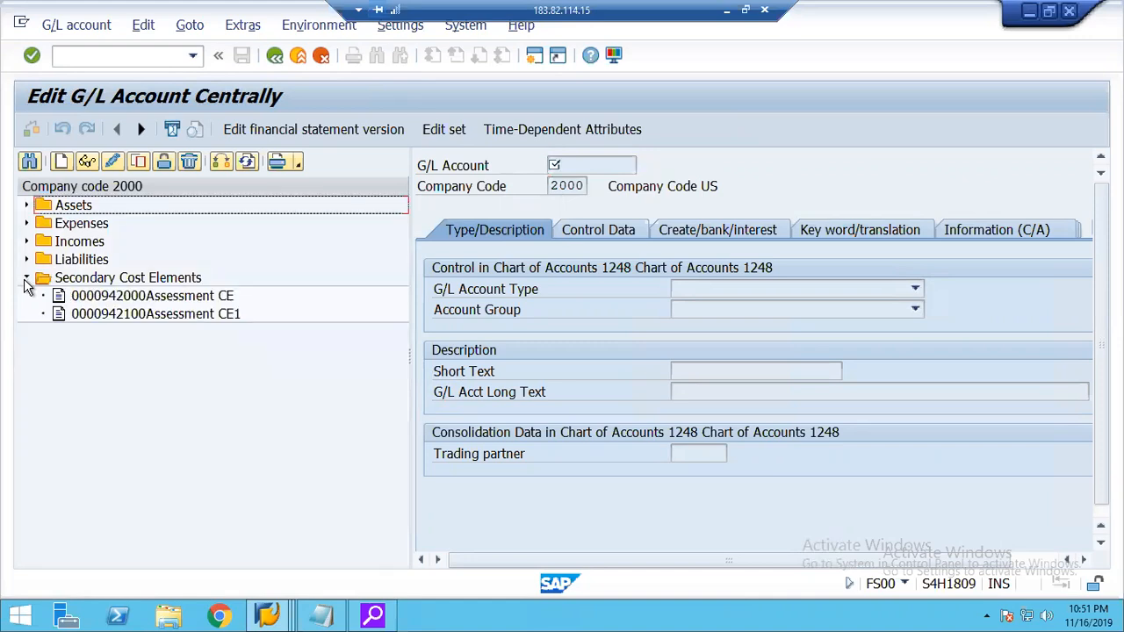
double_click(132, 296)
click(109, 160)
click(609, 232)
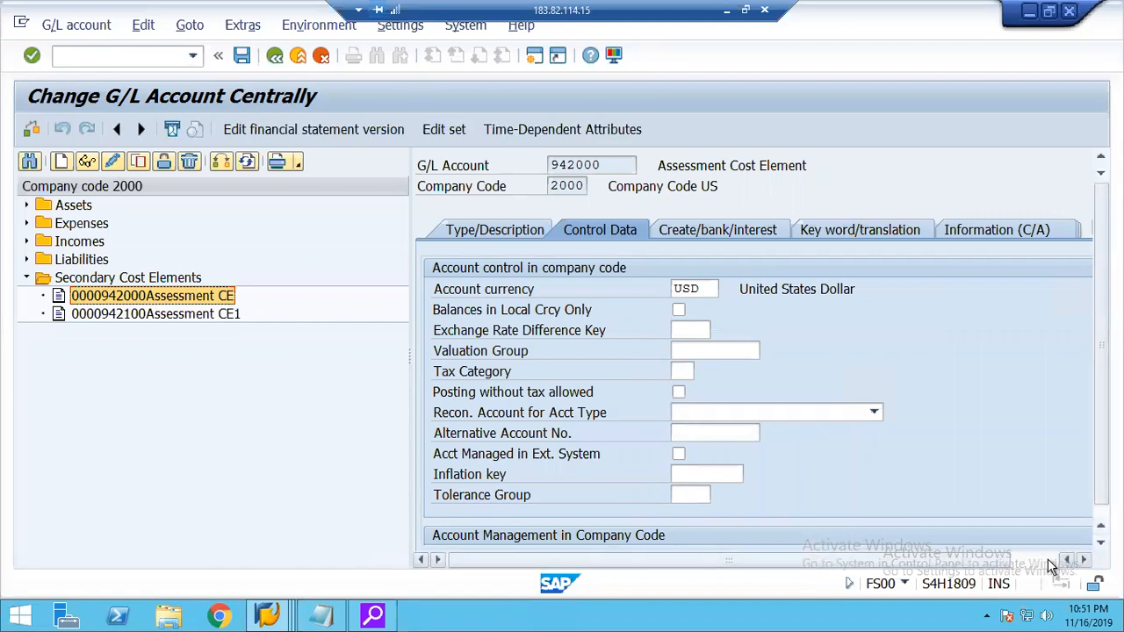
click(1049, 559)
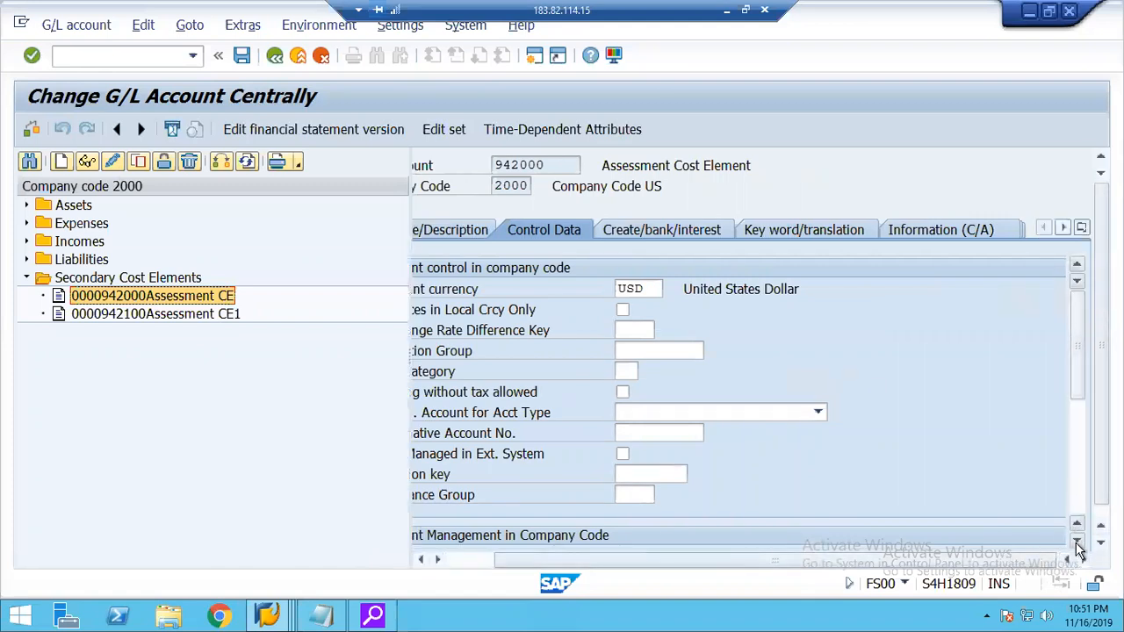
scroll(1077, 544, down, 4)
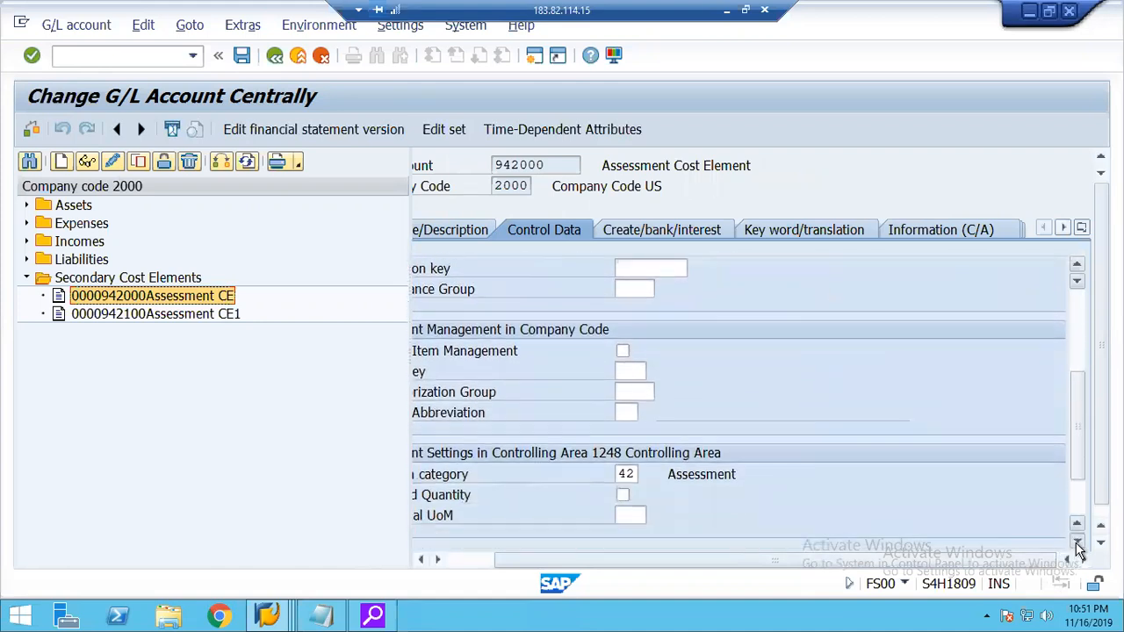
scroll(1076, 544, down, 1)
Review the available CElem category values for account 942000, close the list without choosing, and return to its type and description data.
click(625, 433)
click(647, 434)
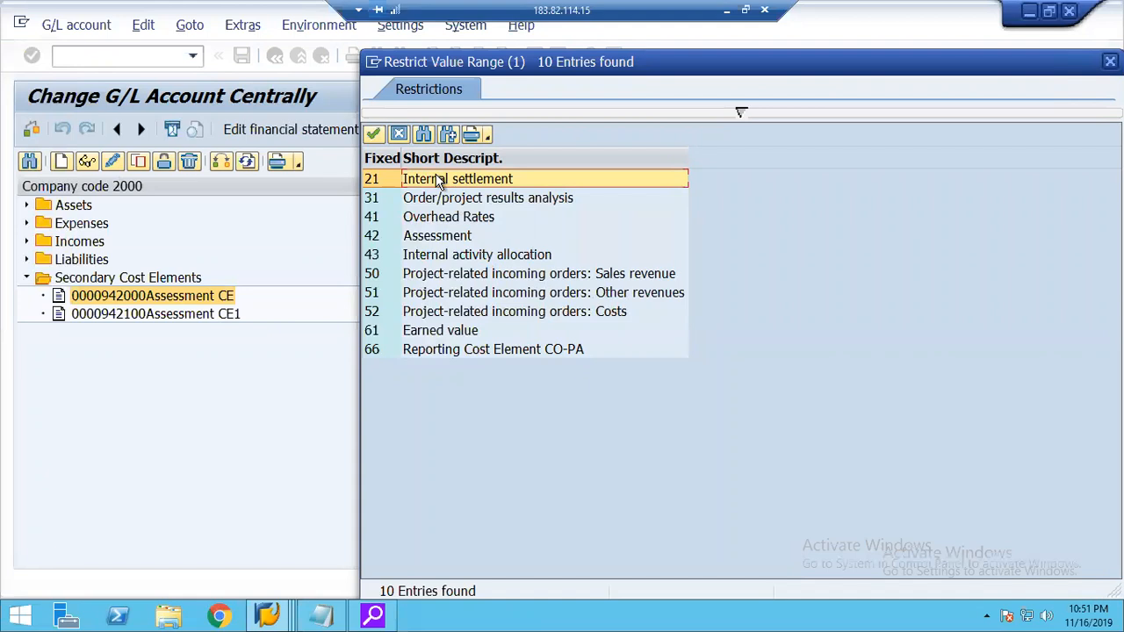
click(397, 133)
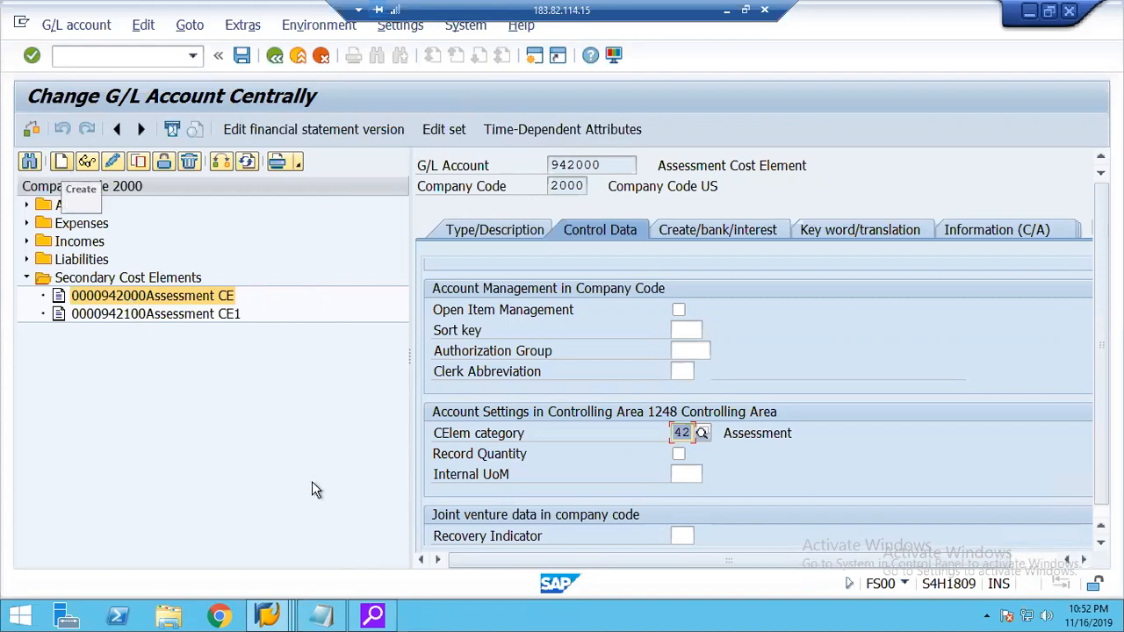
click(703, 432)
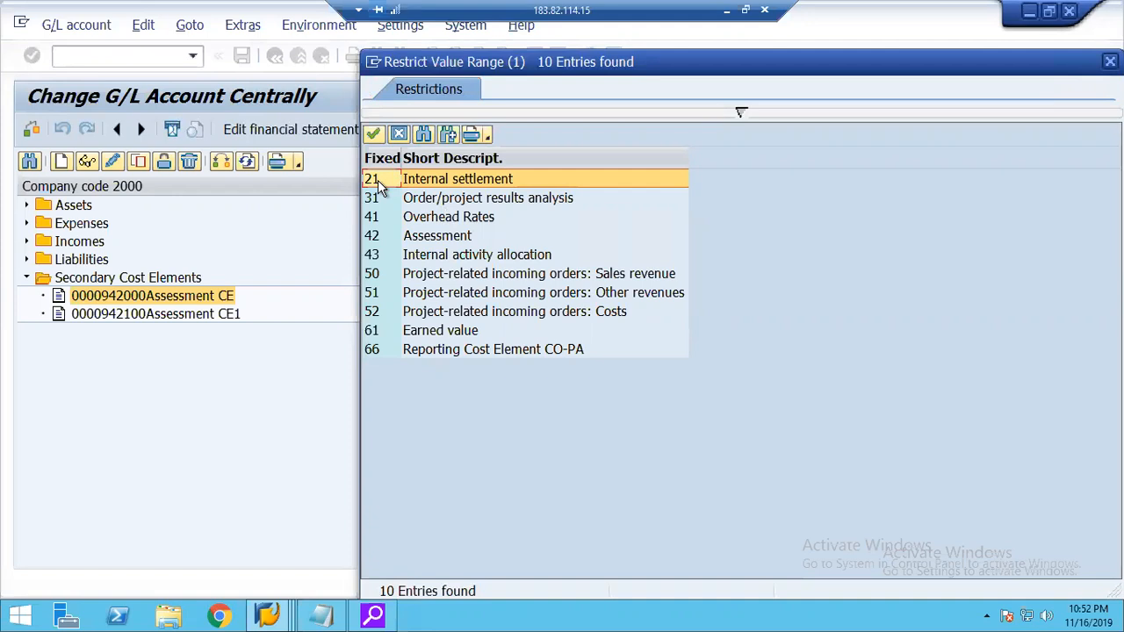
click(400, 134)
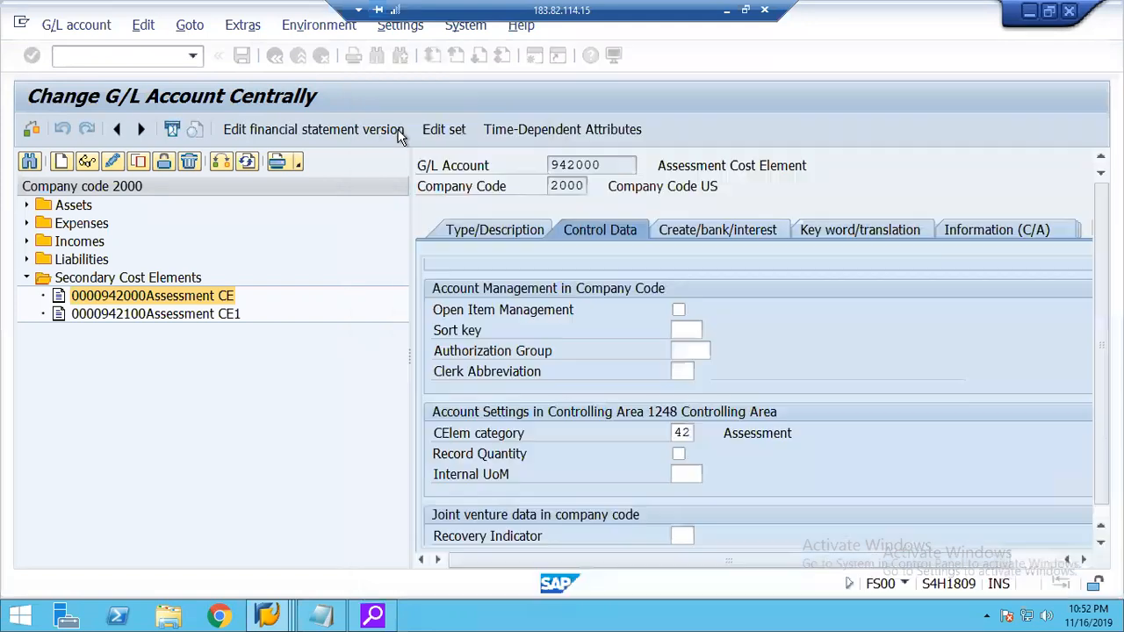
click(488, 226)
Start creating G/L account 921000 in company code 2000.
click(61, 162)
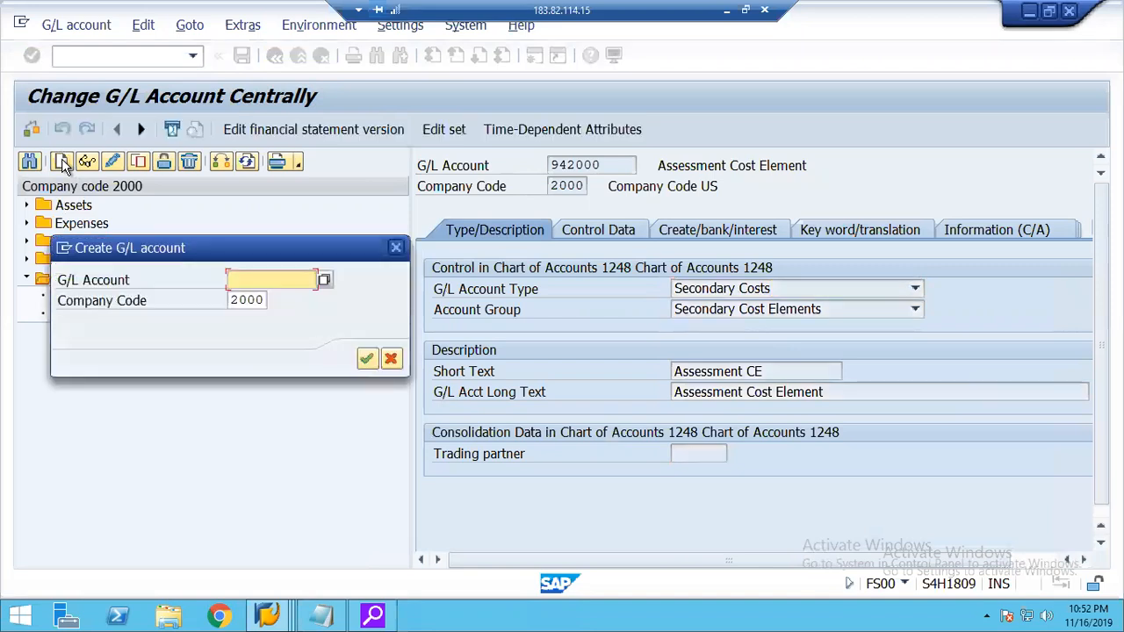
drag(208, 248, 254, 405)
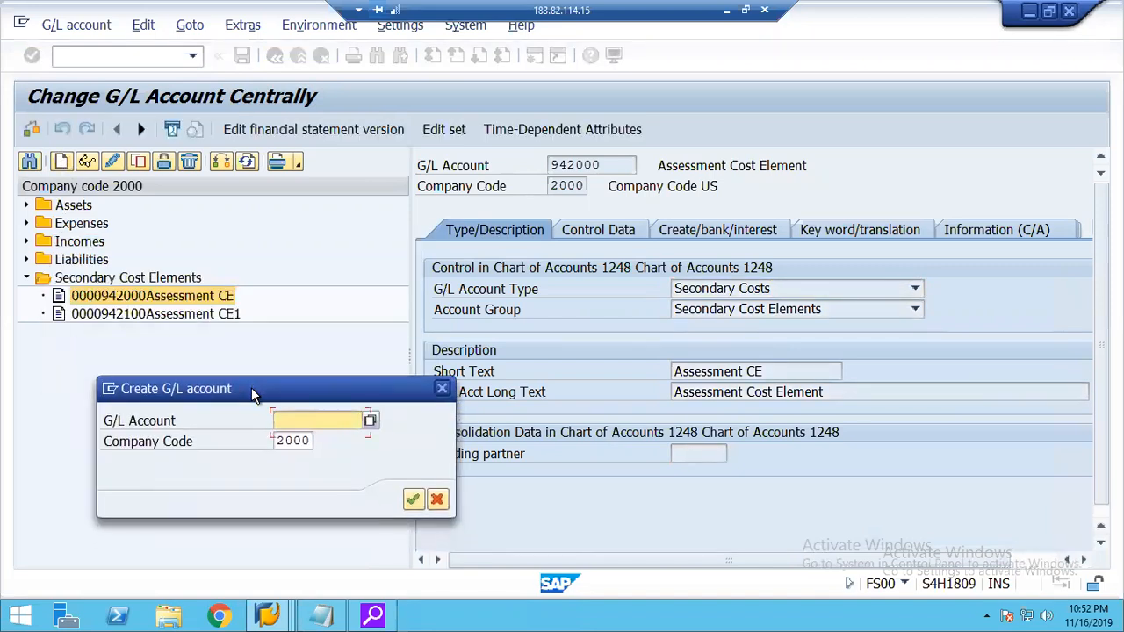
text(921000)
key(Return)
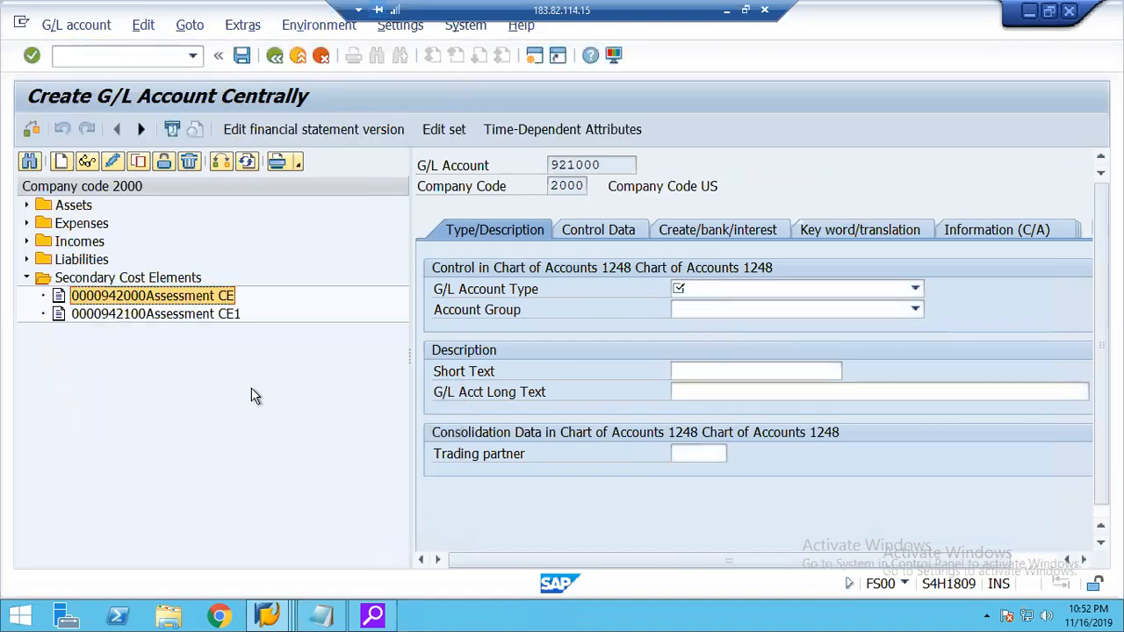
Set the new account's G/L account type to Secondary Costs and its account group to Secondary Cost Elements.
click(702, 291)
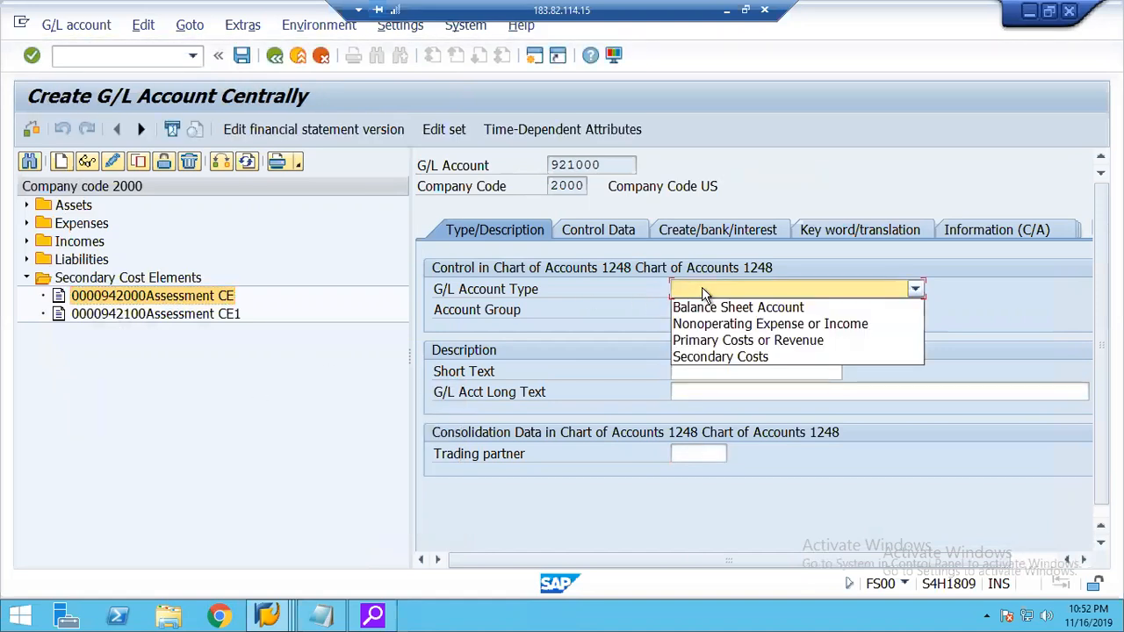
click(730, 358)
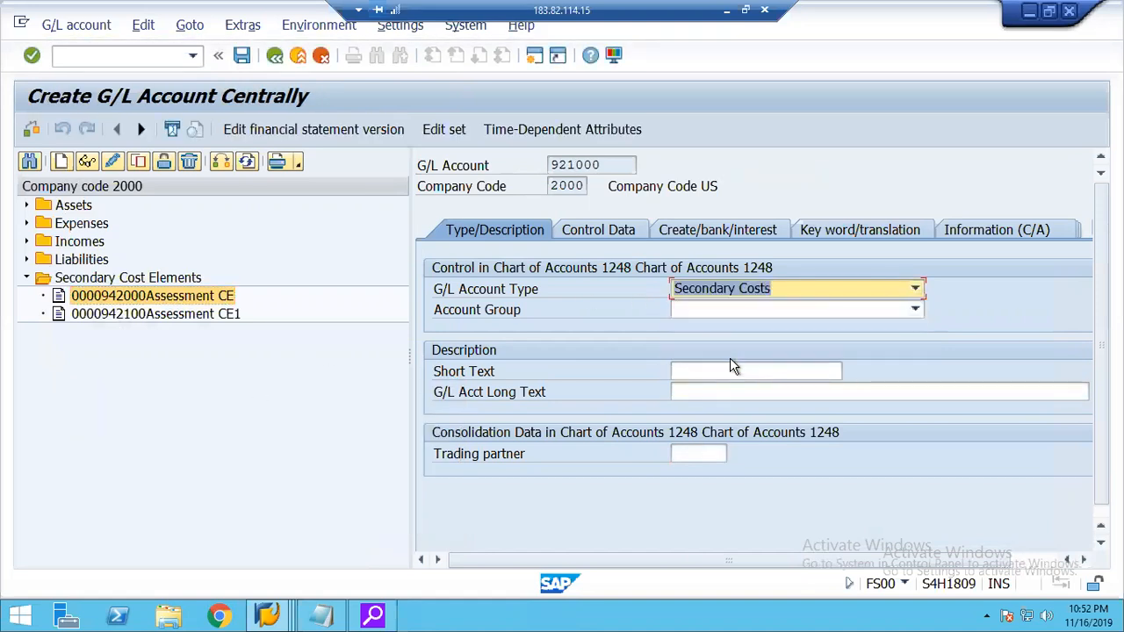
click(710, 310)
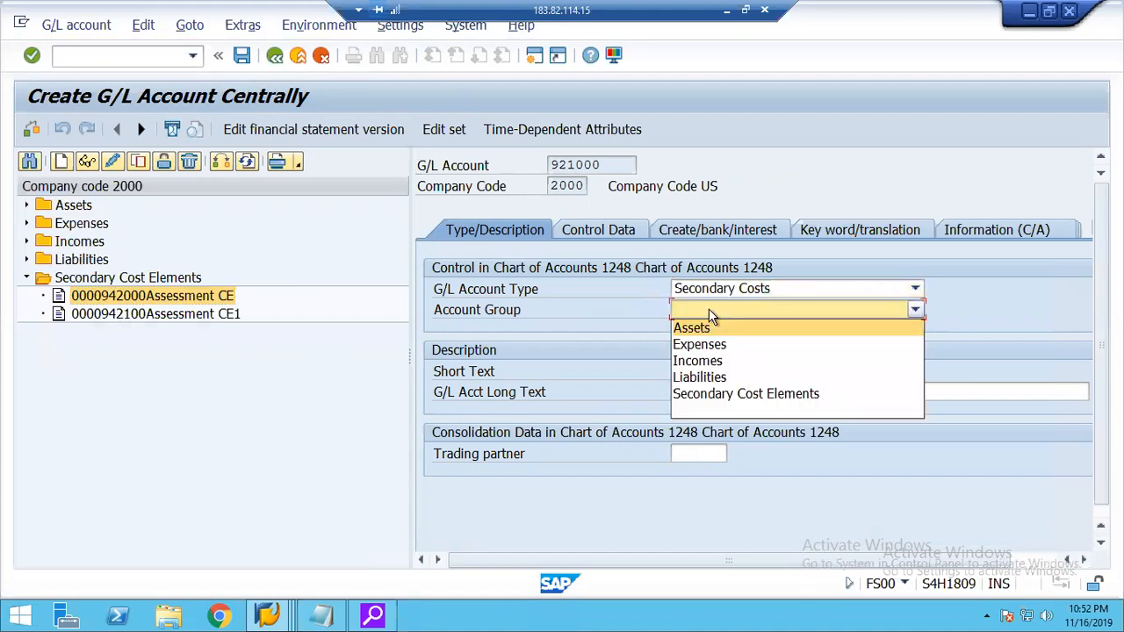
click(743, 395)
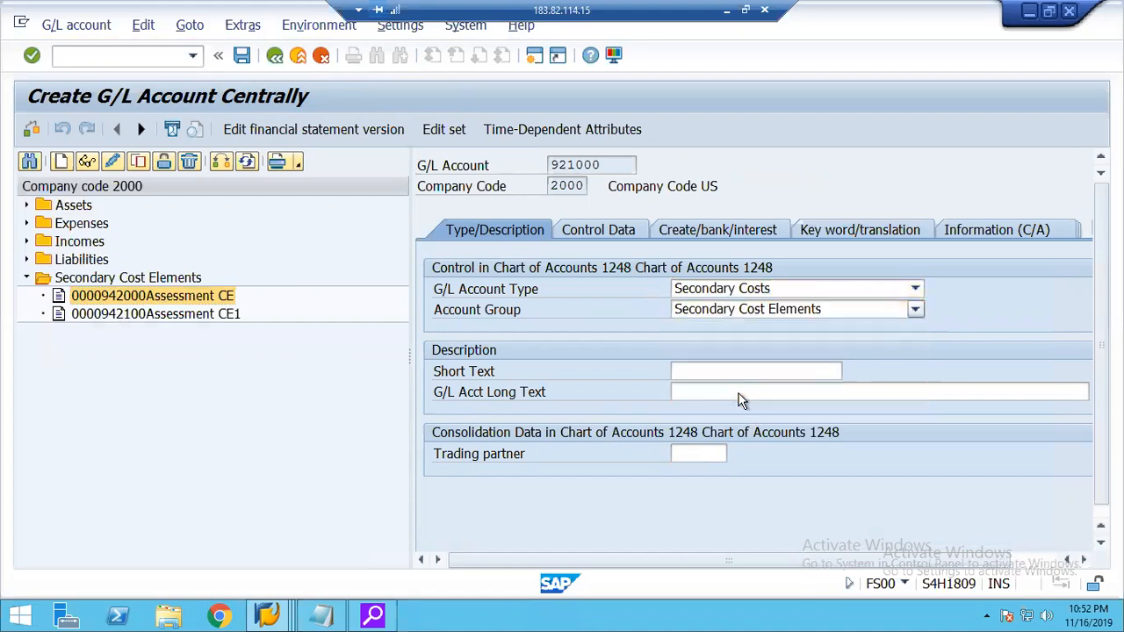
Enter Internal Settlement as both the short text and the G/L account long text of account 921000.
click(696, 370)
text(I)
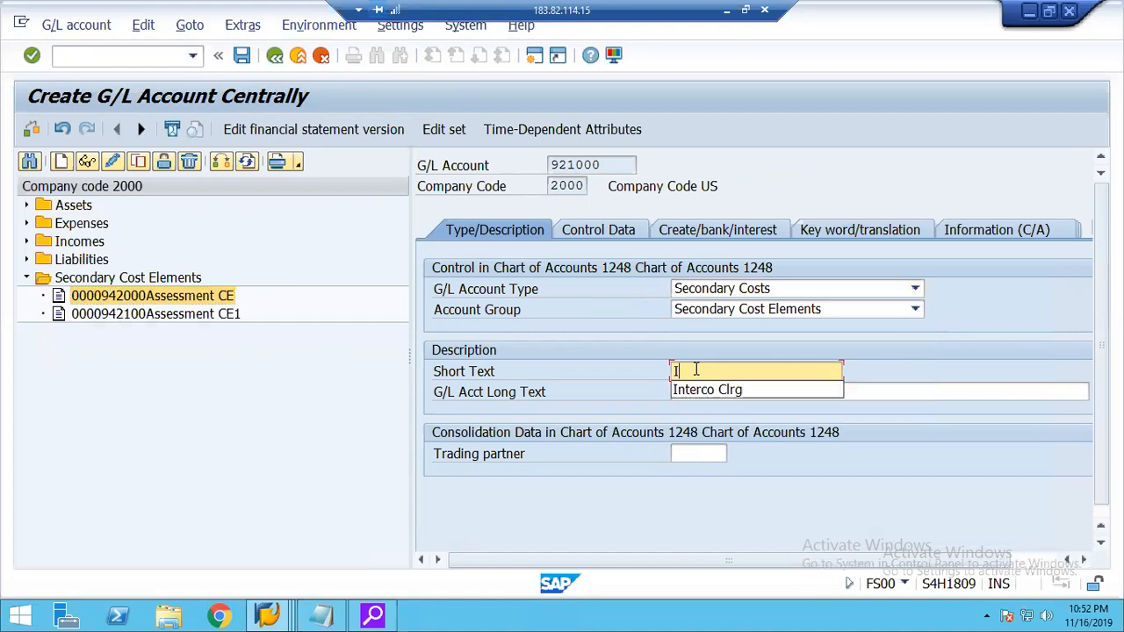
text(nternal Settlement)
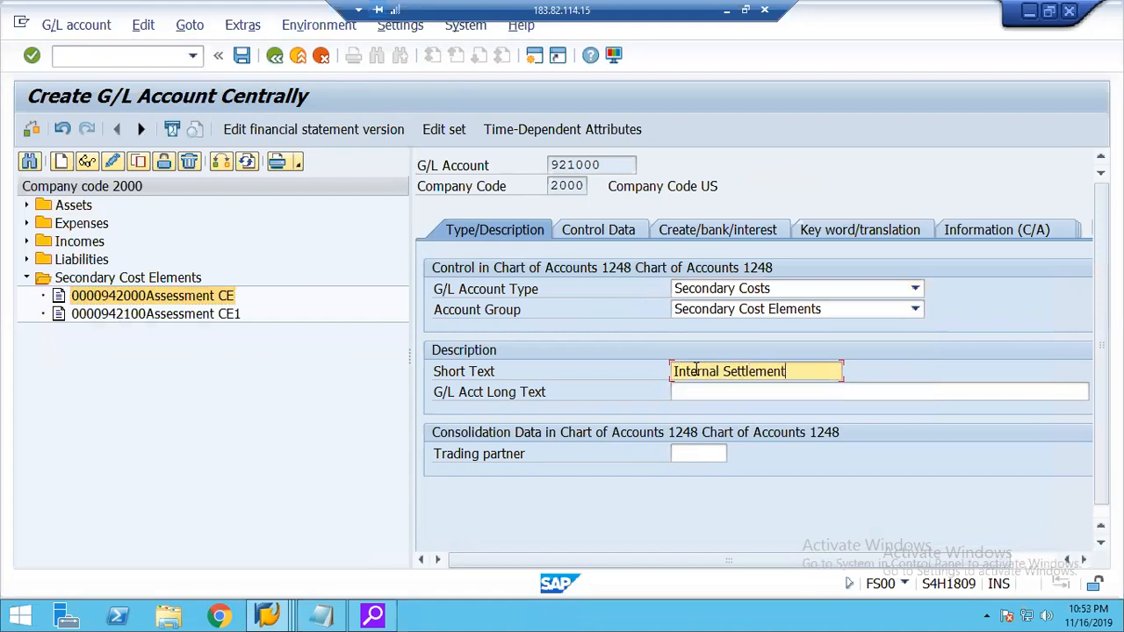
key(Tab)
text(In)
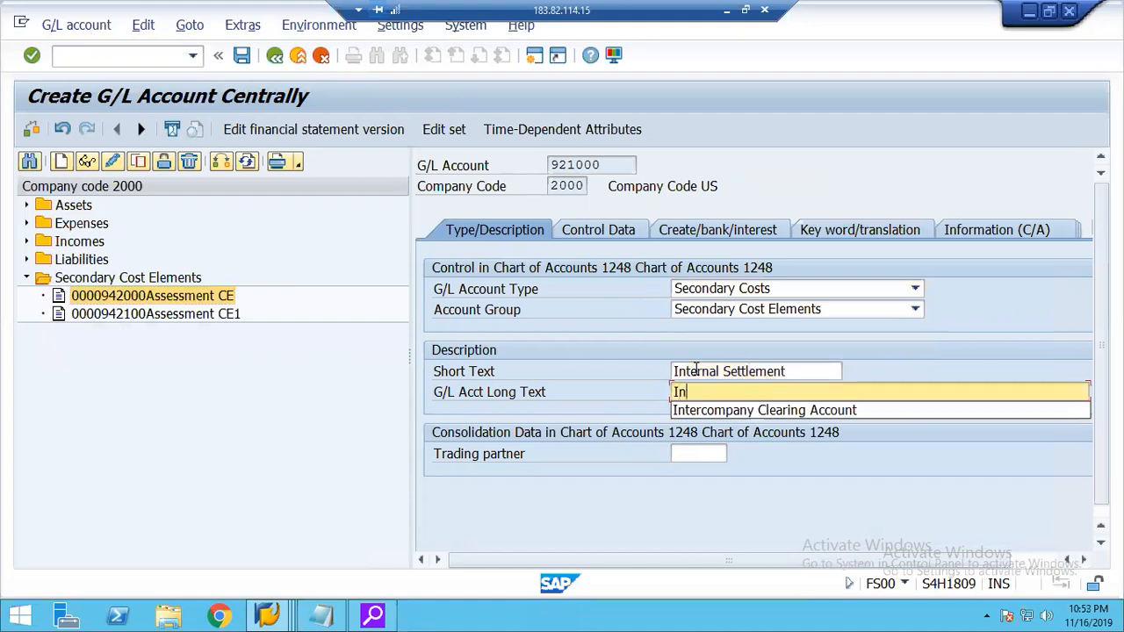
text(ternal Settlement)
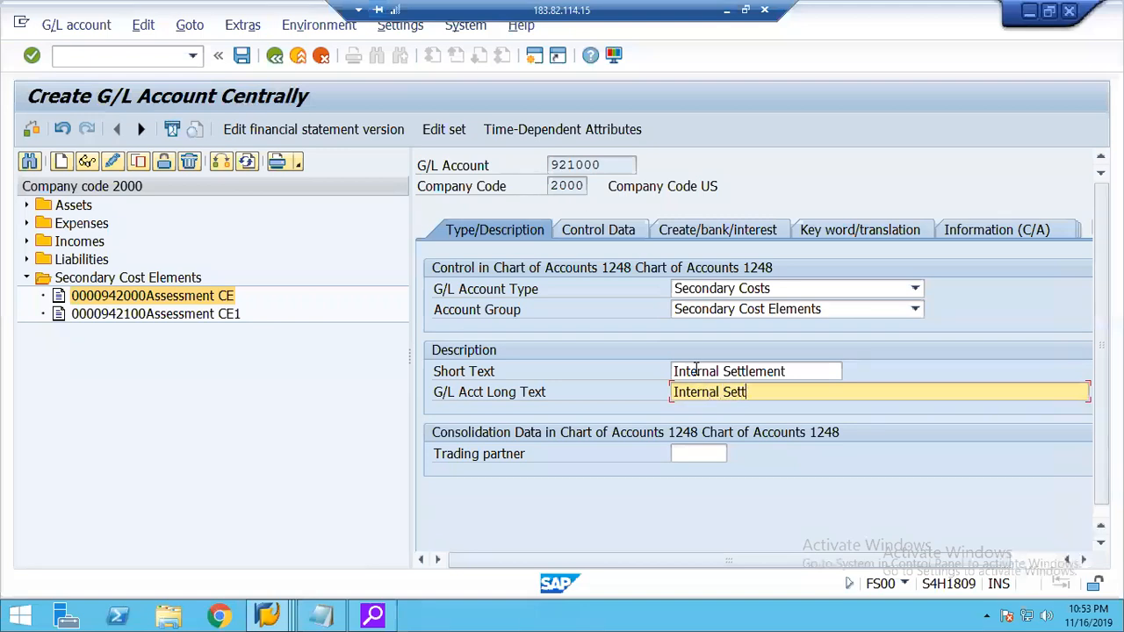
In account 921000's control data, choose CElem category 21 Internal settlement for controlling area 1248.
click(598, 229)
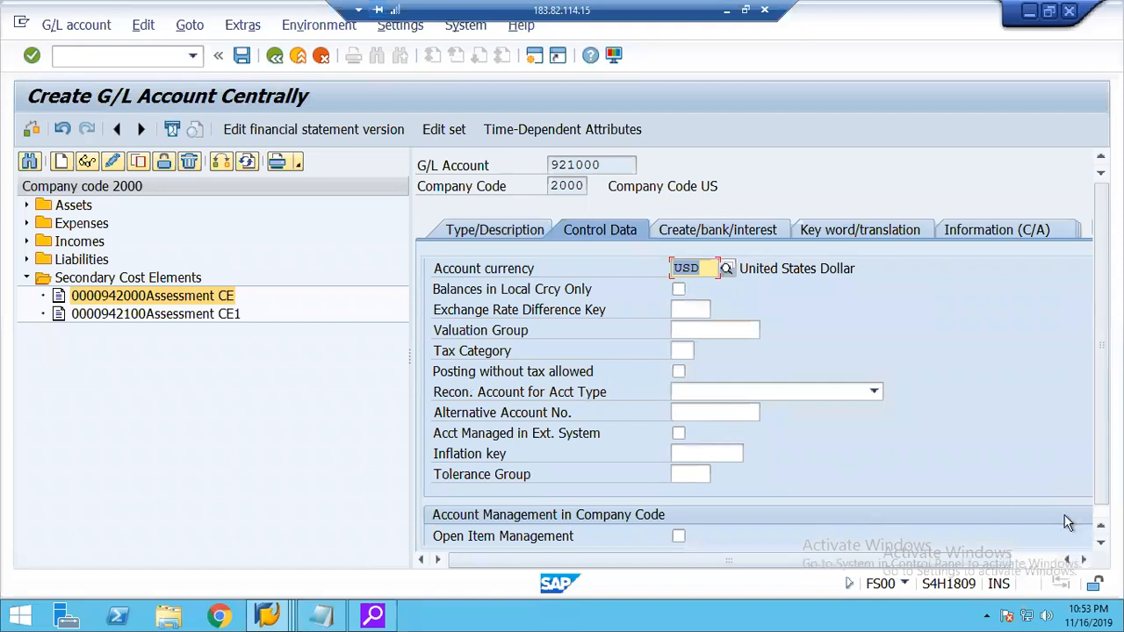
click(1047, 560)
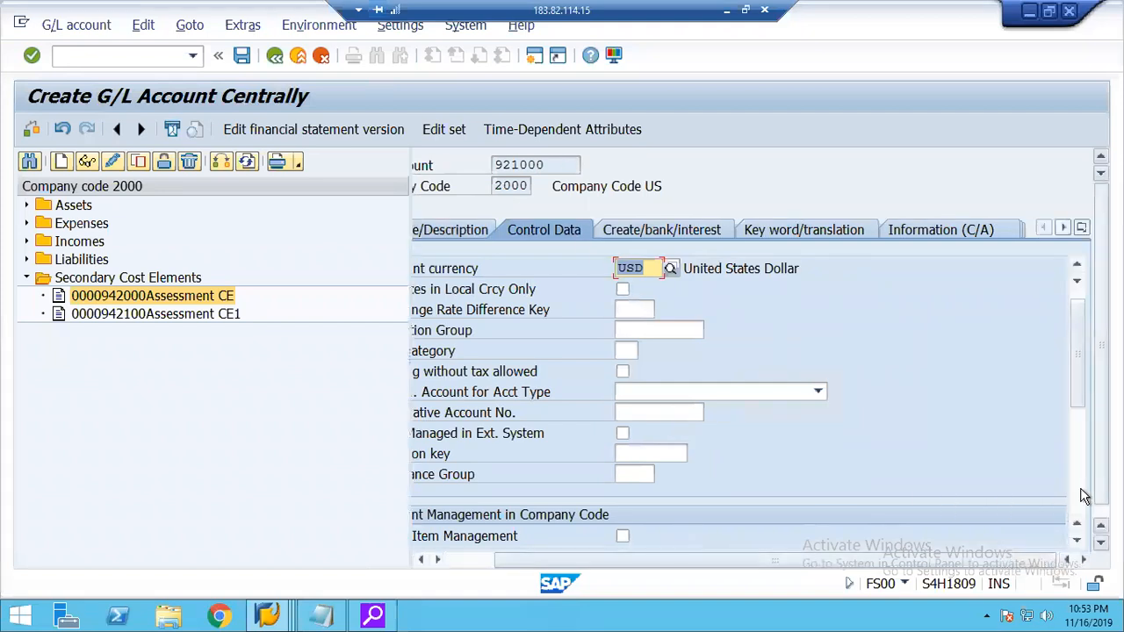
scroll(759, 404, down, 5)
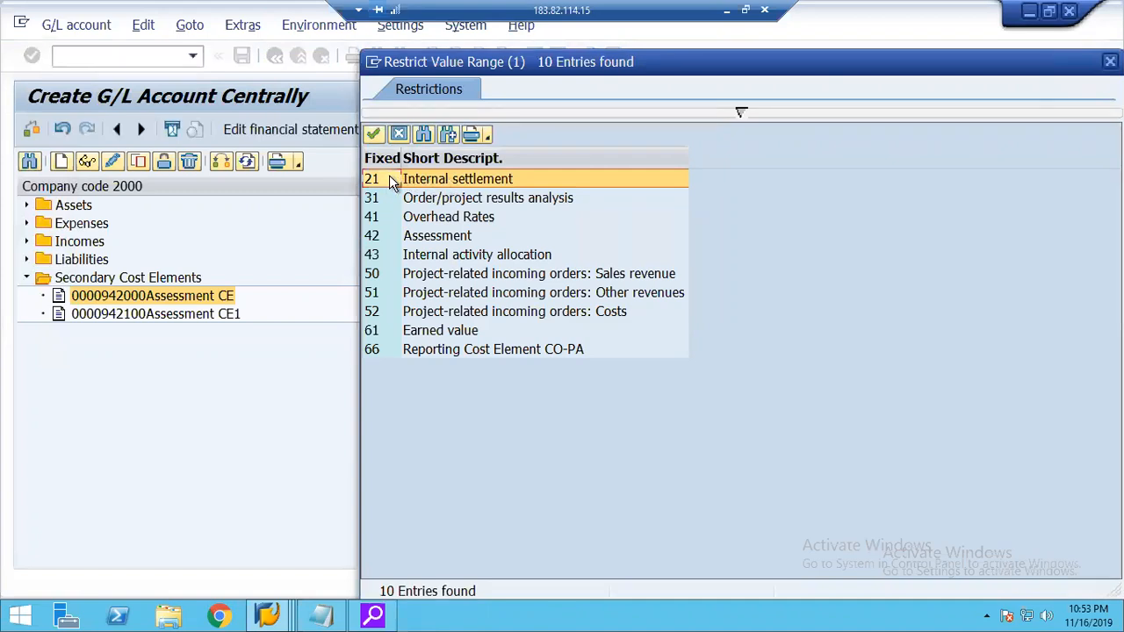
double_click(389, 178)
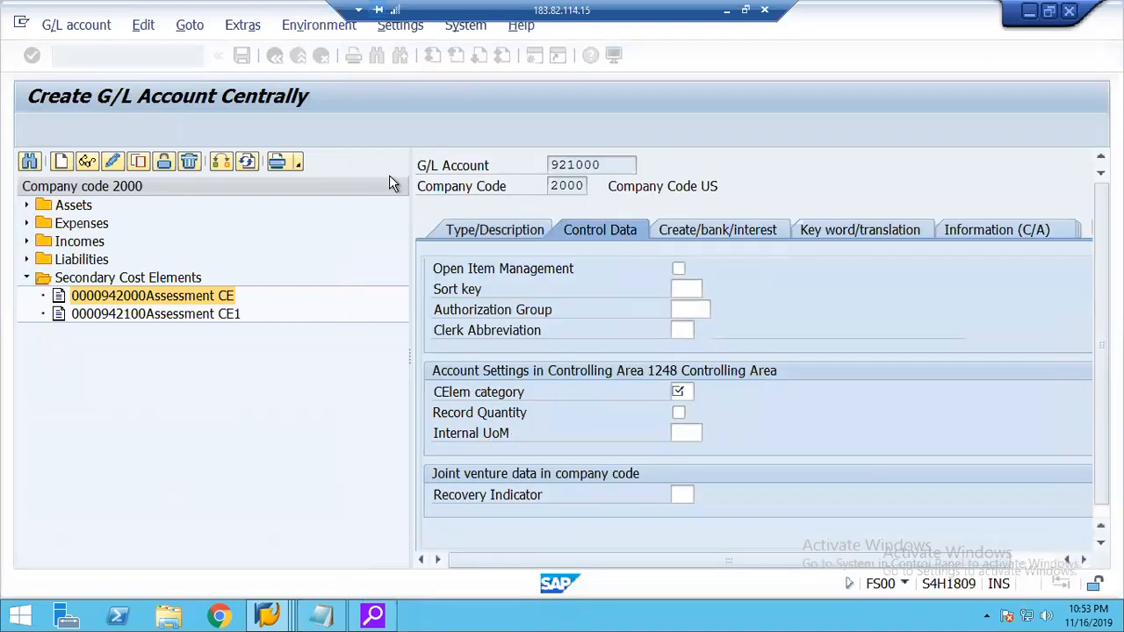
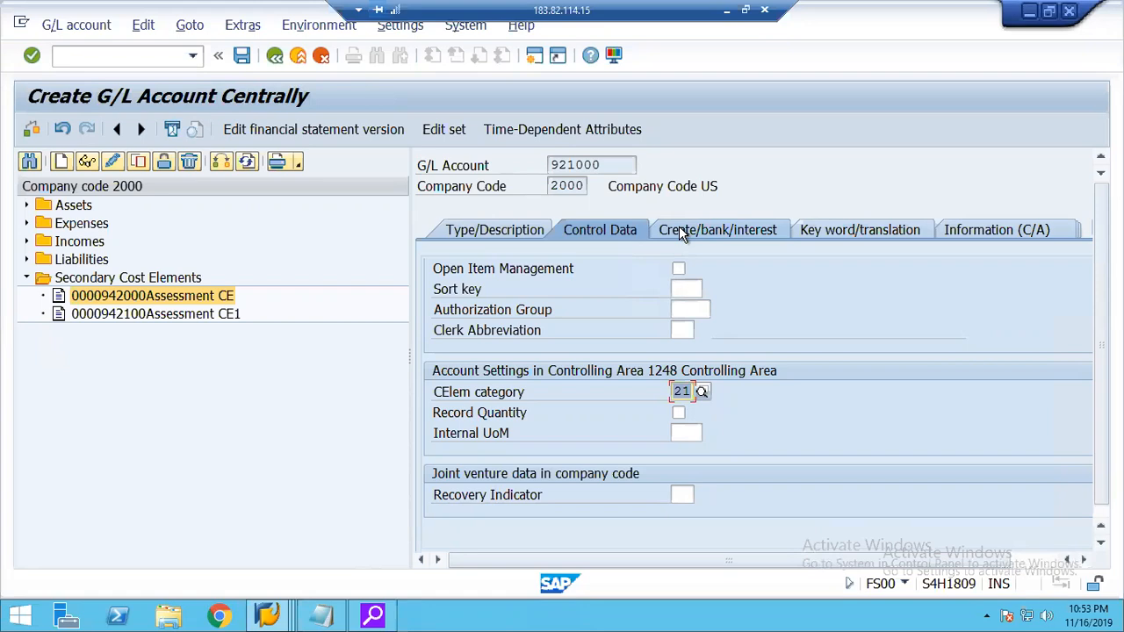
Assign field status group SECC to account 921000, save it, and return to the settlement cost element activities.
click(679, 229)
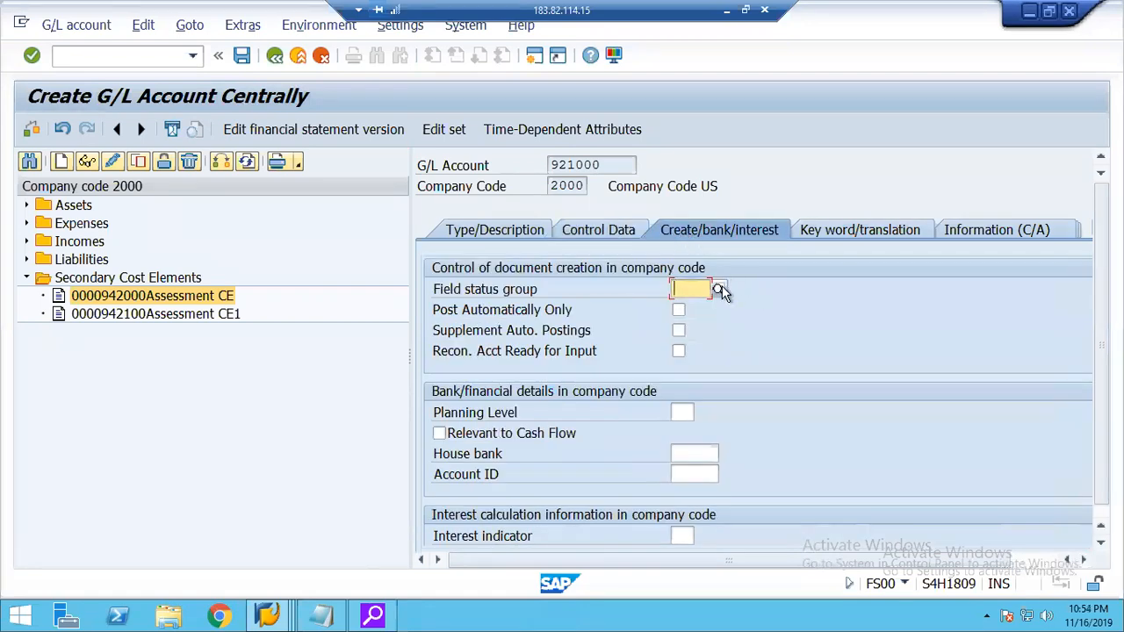
click(718, 289)
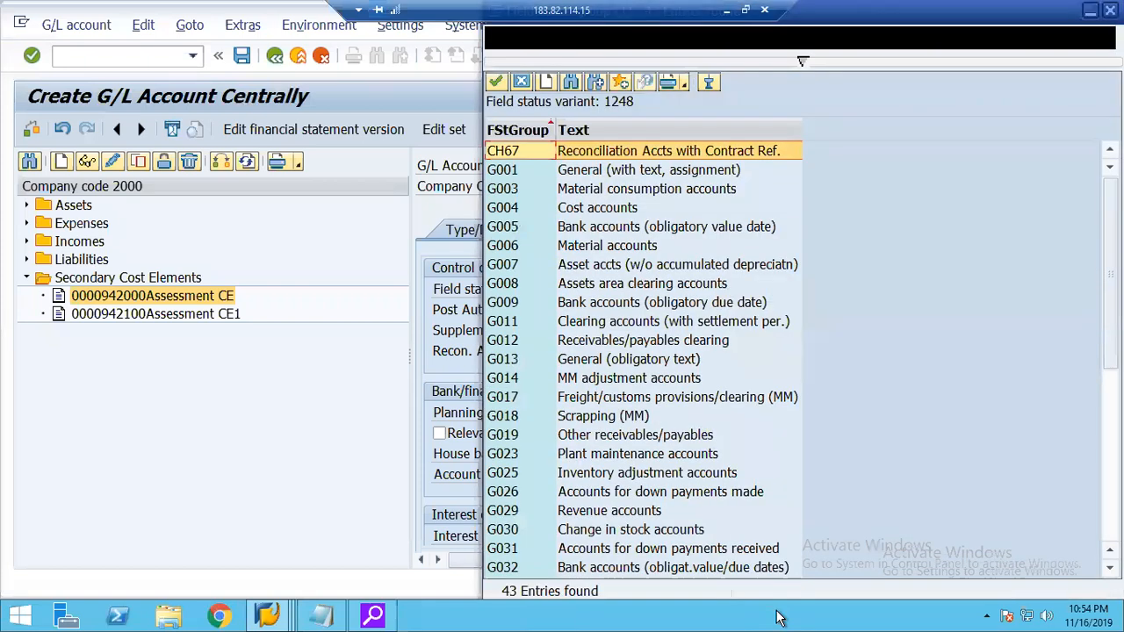
scroll(720, 359, down, 7)
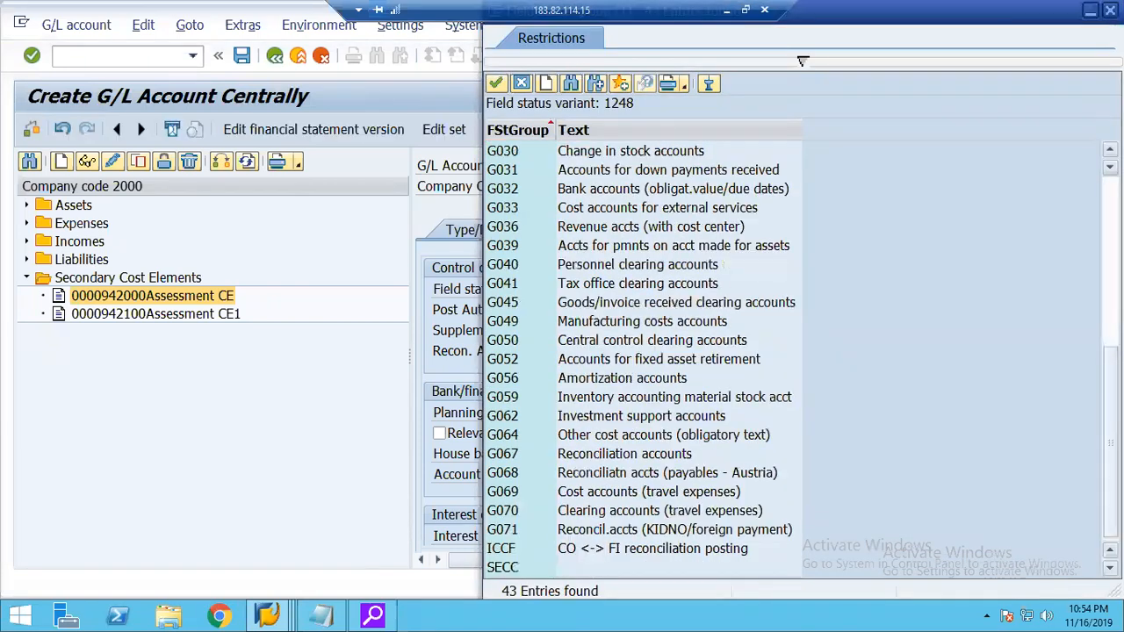
double_click(506, 568)
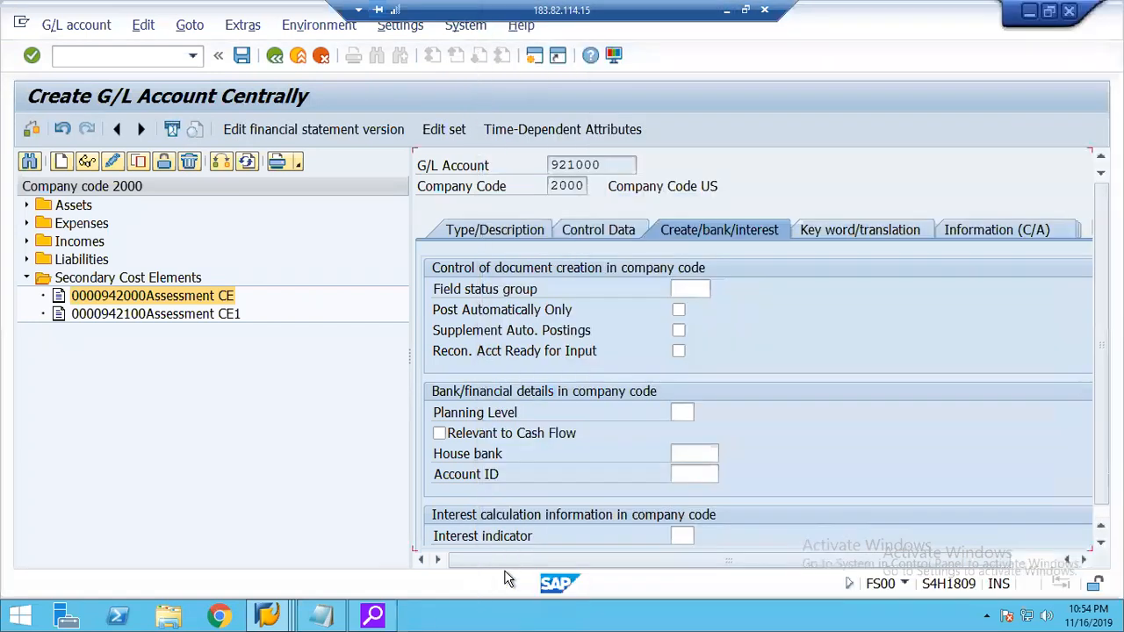
click(242, 57)
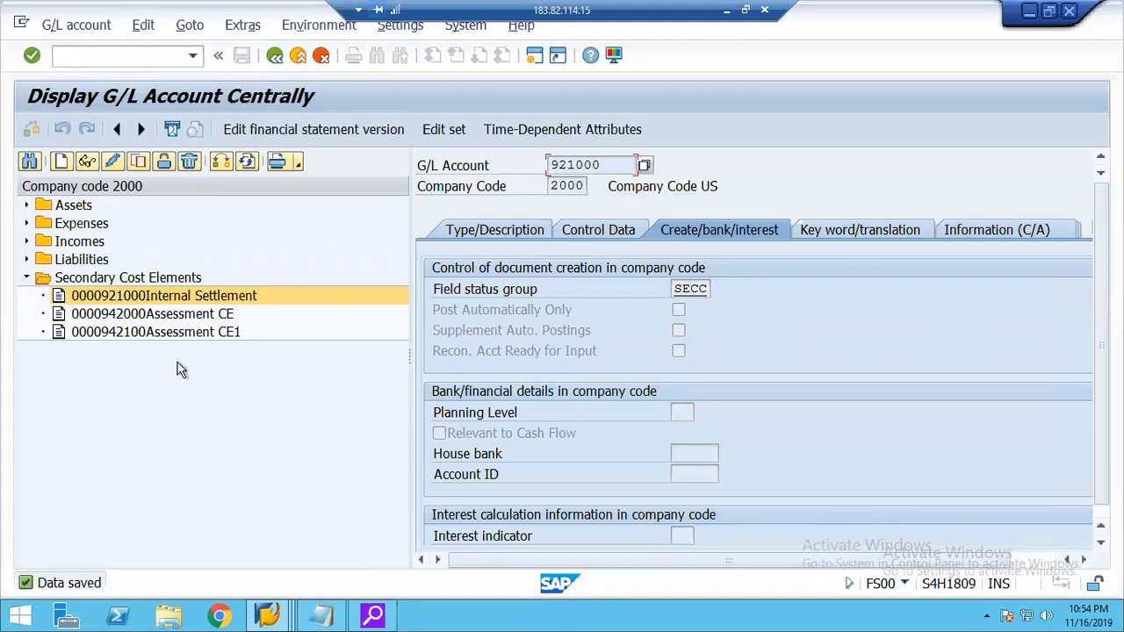
click(269, 62)
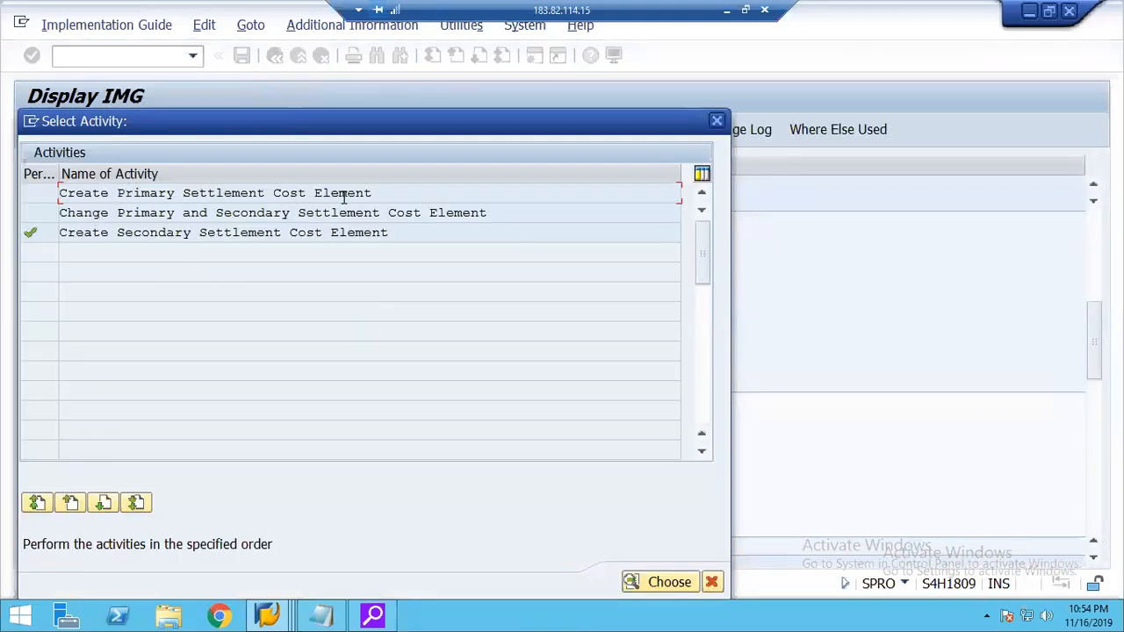
From the Create Primary Settlement Cost Element activity, open expense account 400300 Electricity in change mode.
double_click(185, 195)
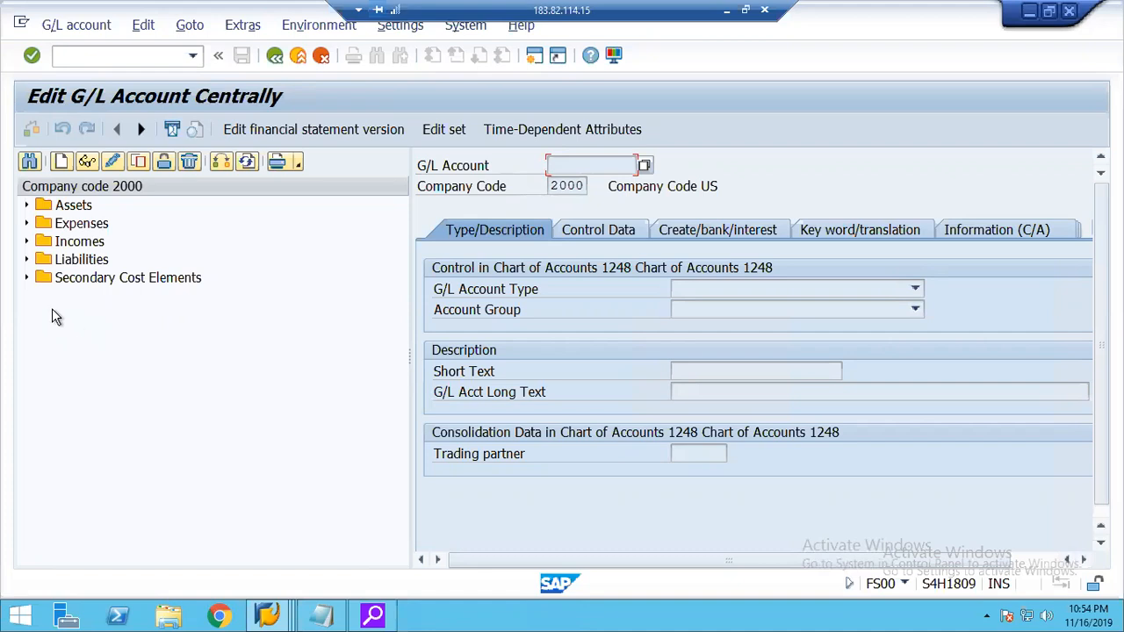
click(27, 224)
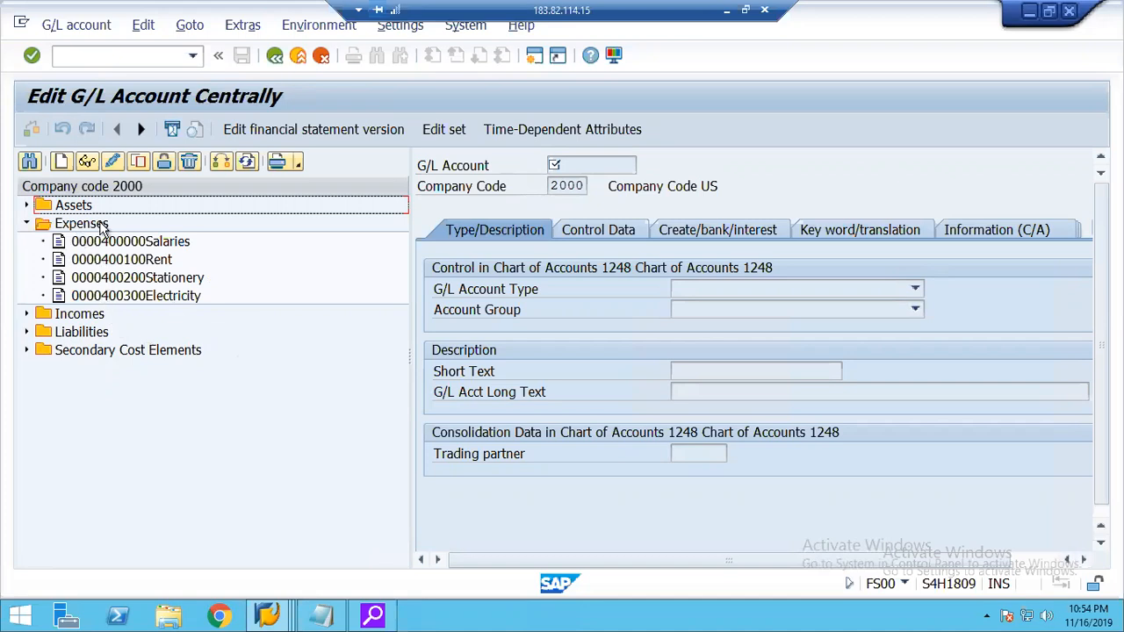
click(120, 298)
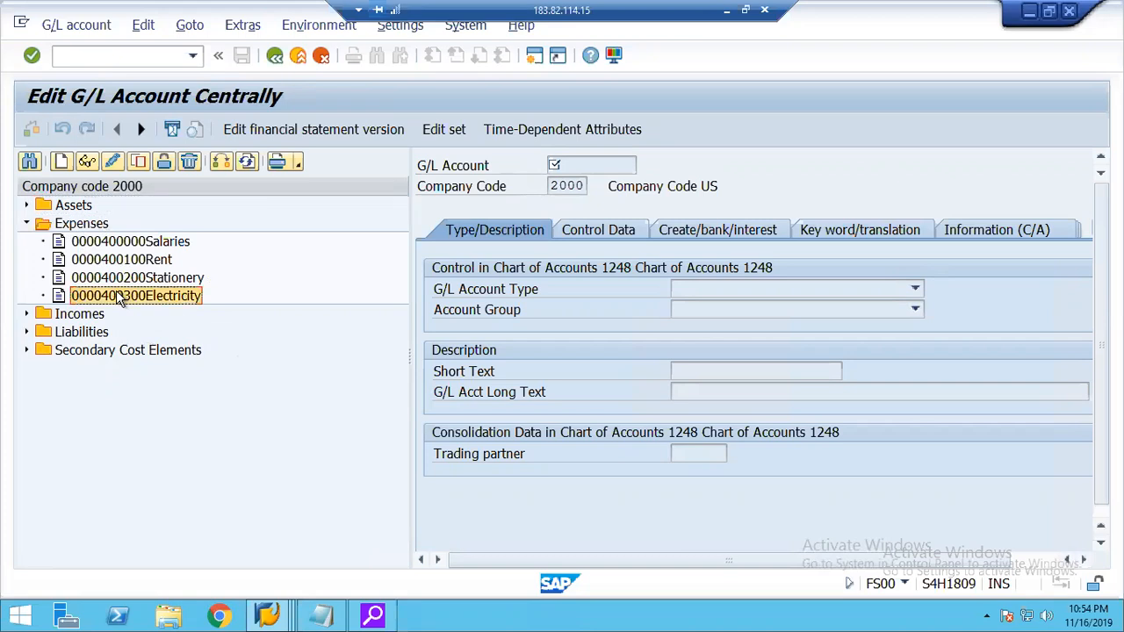
double_click(116, 297)
click(106, 160)
In the Electricity account's control data, examine the CElem categories offered for primary costs, including 22 External settlement, without changing the category.
click(590, 231)
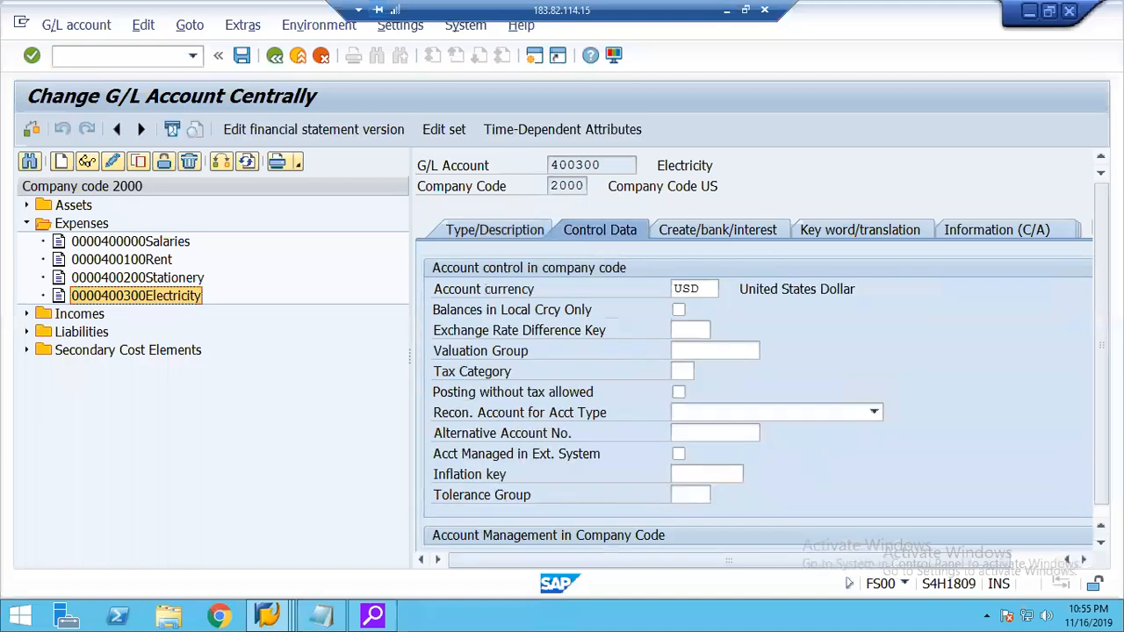
click(1043, 562)
click(1078, 542)
click(1080, 546)
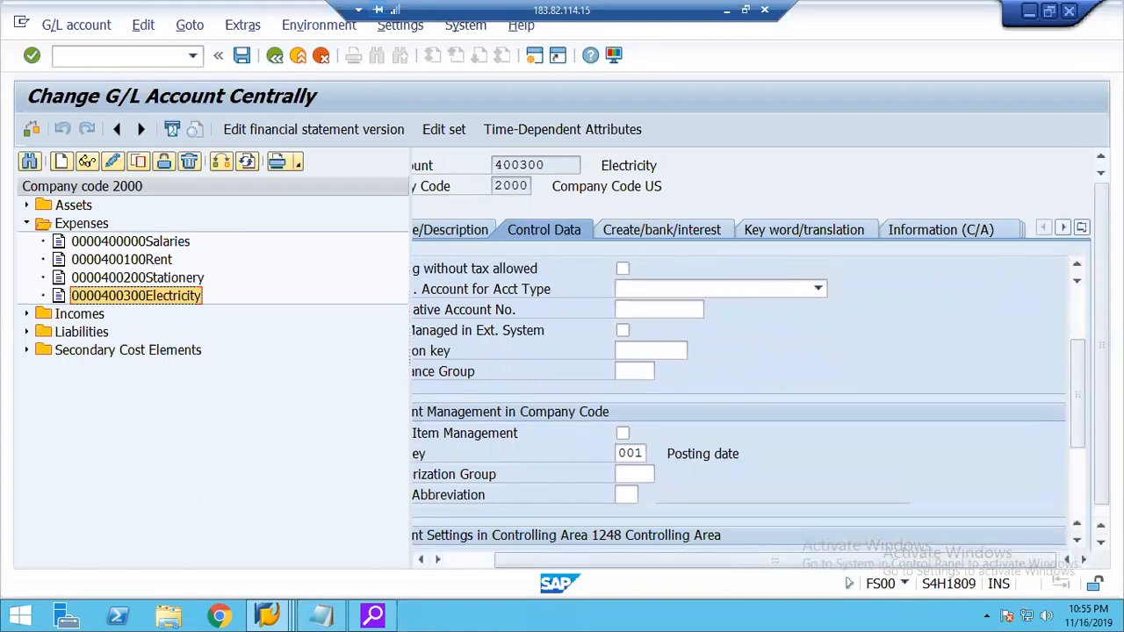
click(1078, 545)
click(1078, 546)
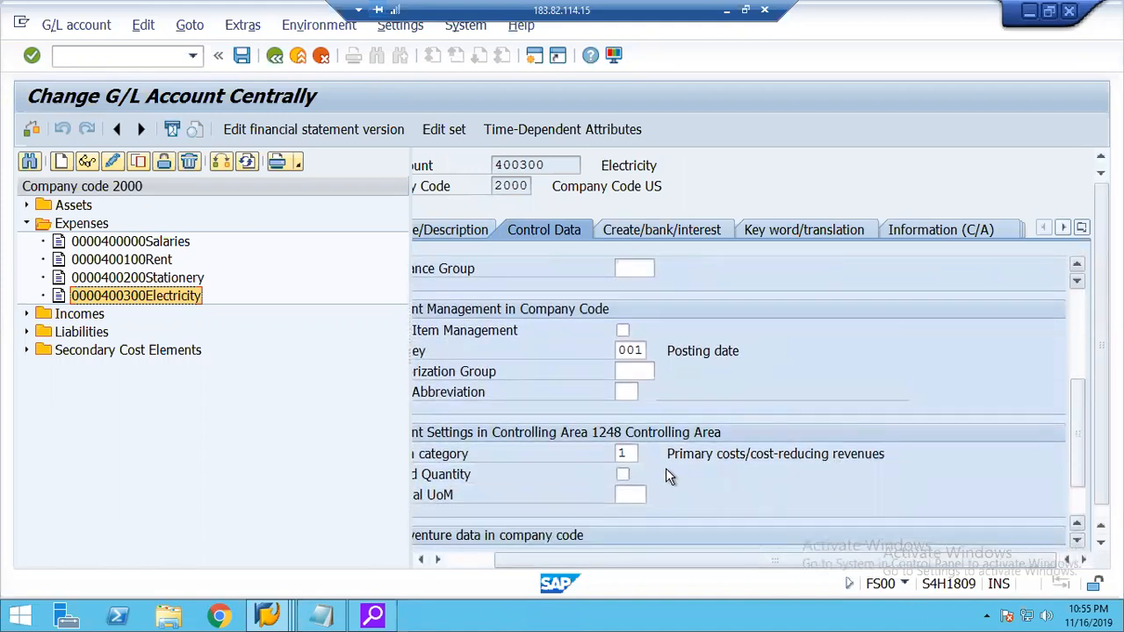
click(639, 454)
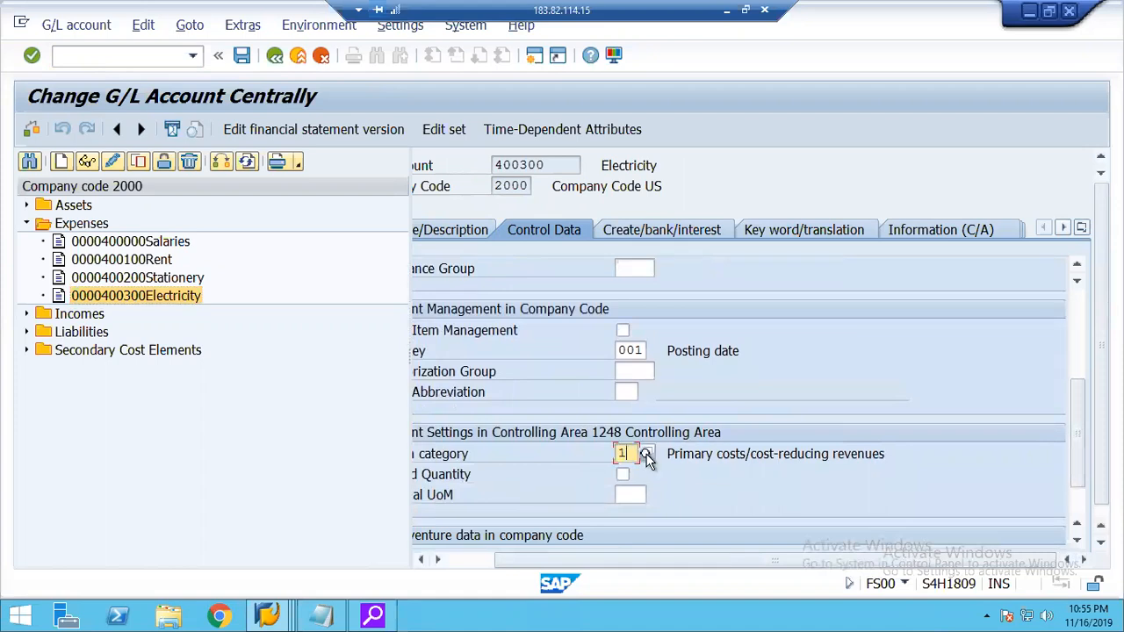
click(645, 454)
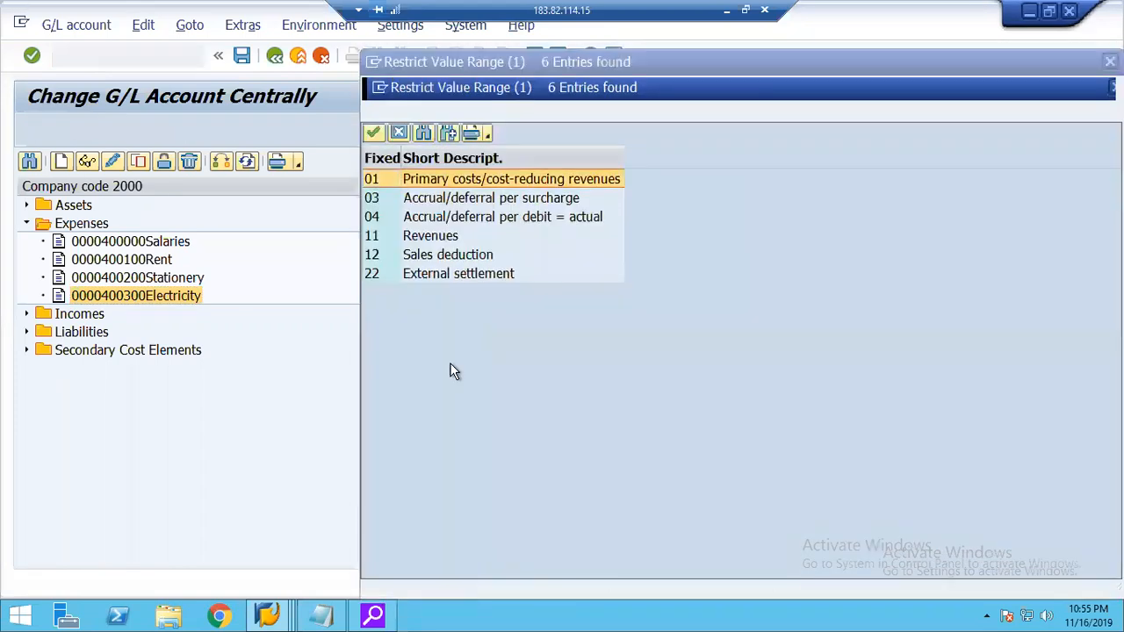
click(420, 277)
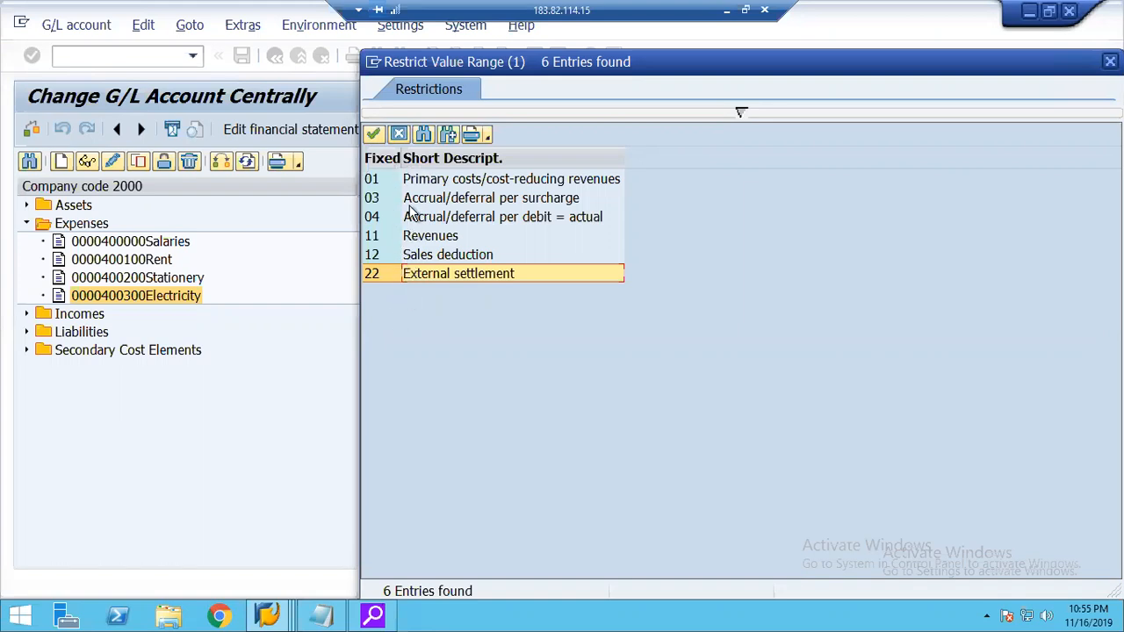
click(399, 143)
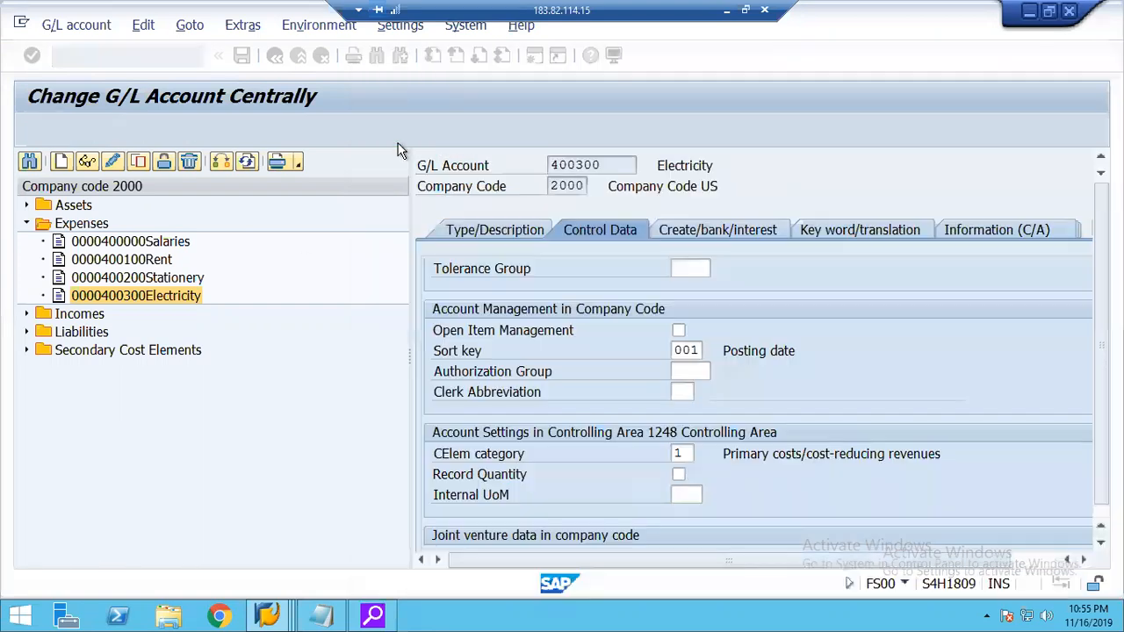
Examine the secondary cost element accounts and try creating G/L account 922000 in company code 2000.
click(87, 355)
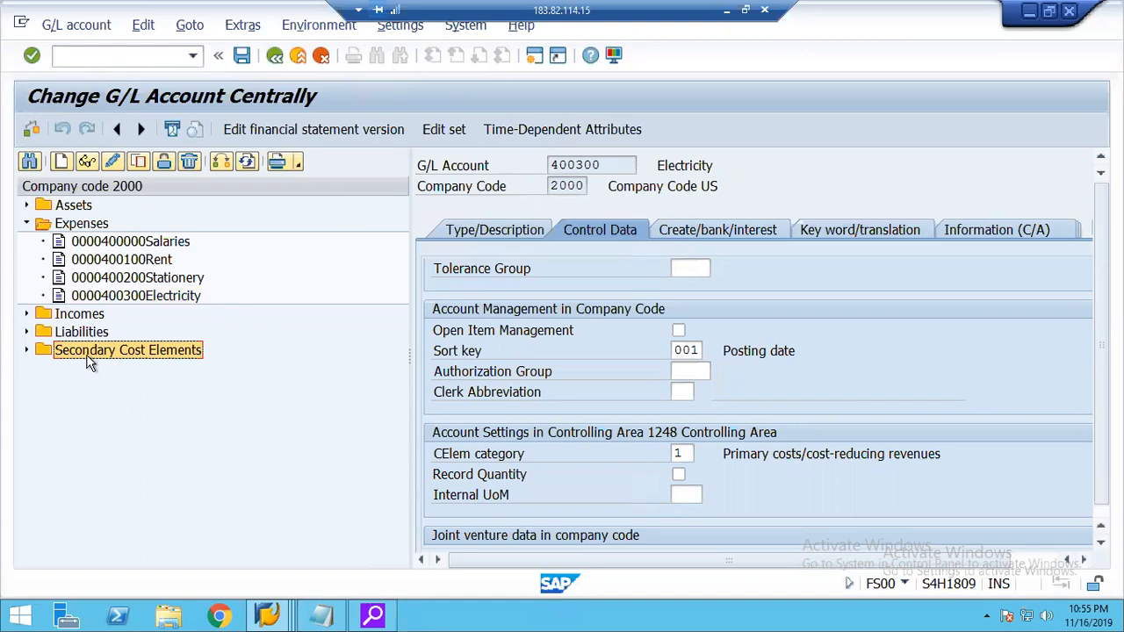
click(24, 350)
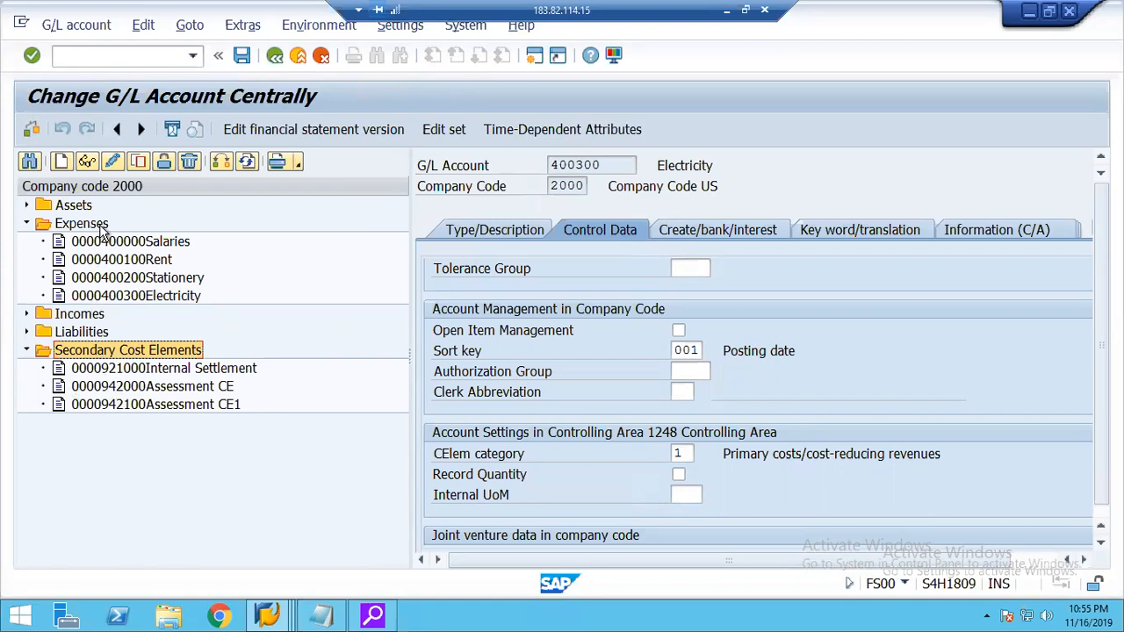
click(94, 373)
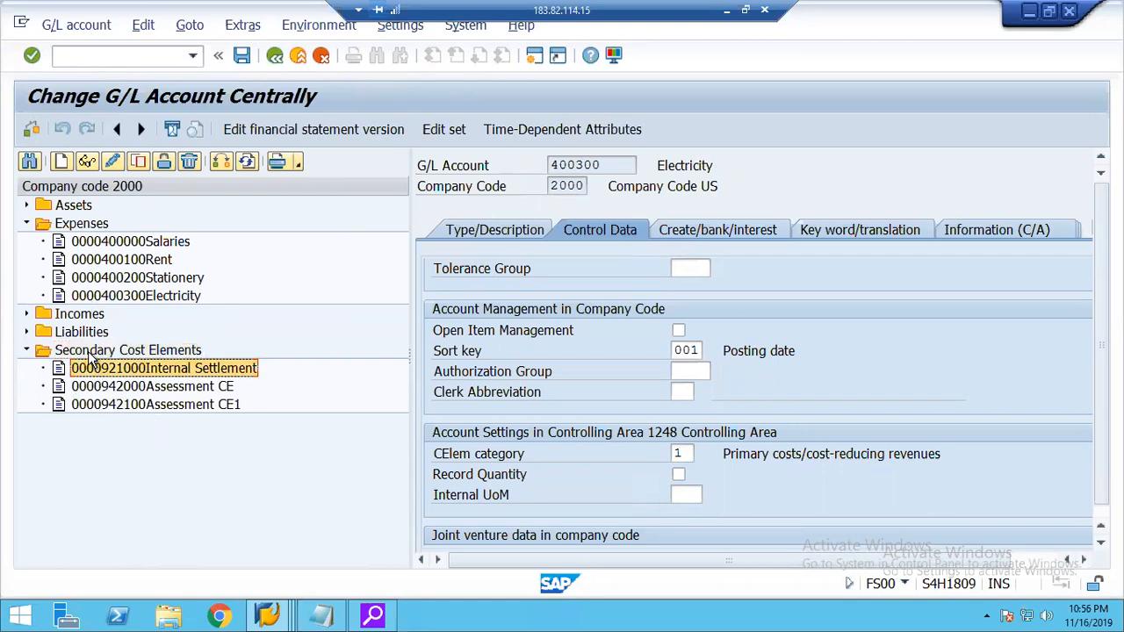
click(61, 159)
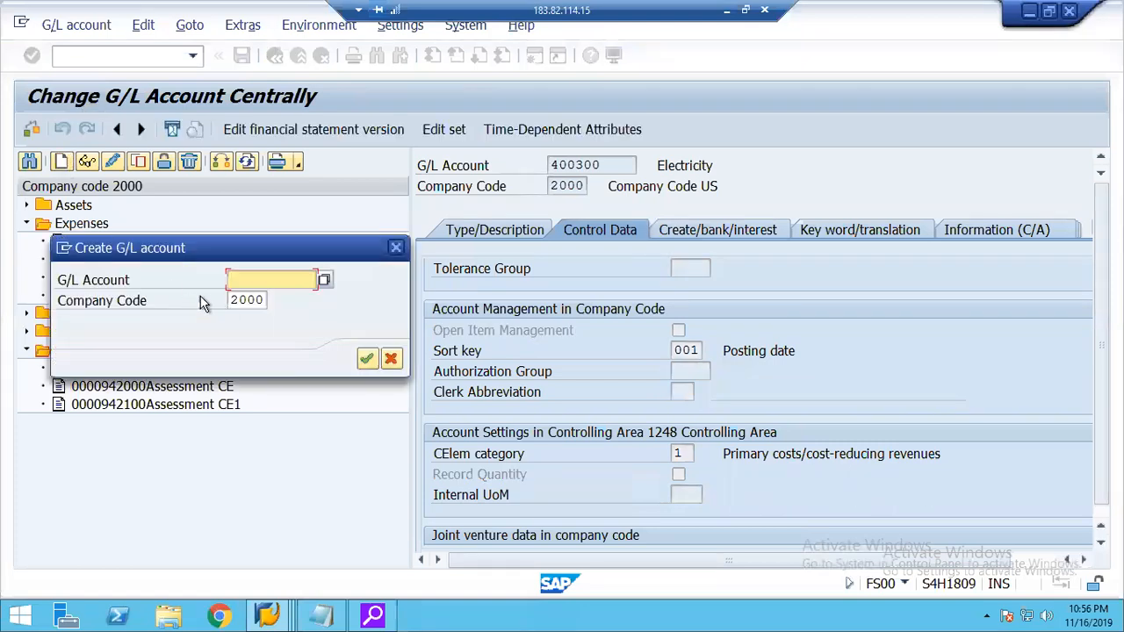
text(922000)
key(Return)
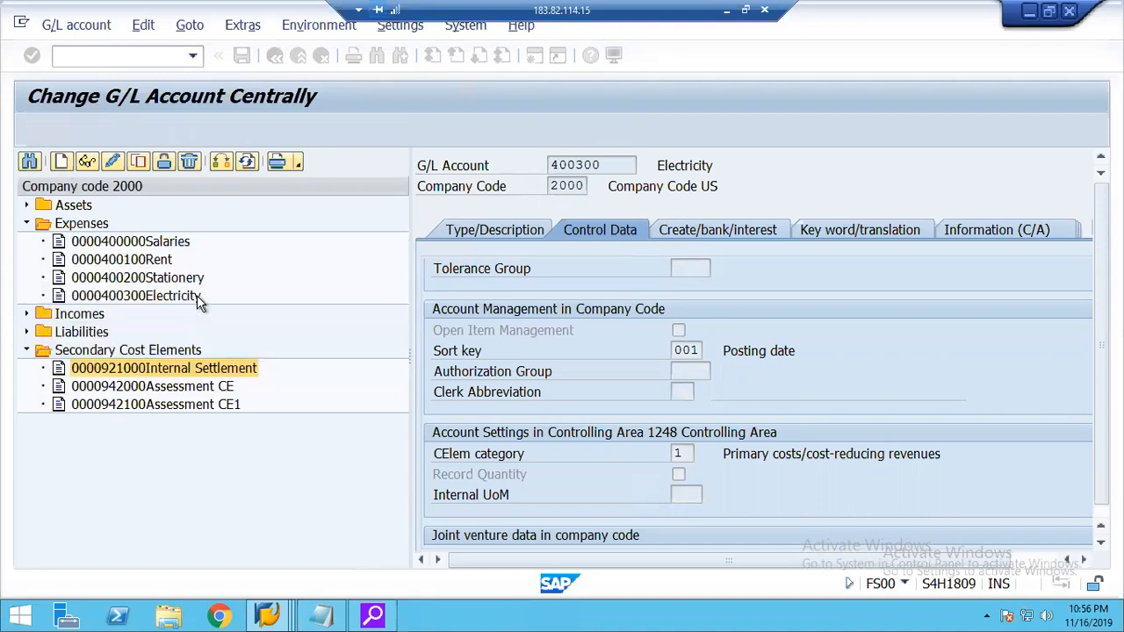
Set account 922000's G/L account type to Secondary Costs and its account group to Secondary Cost Elements.
click(486, 228)
click(717, 287)
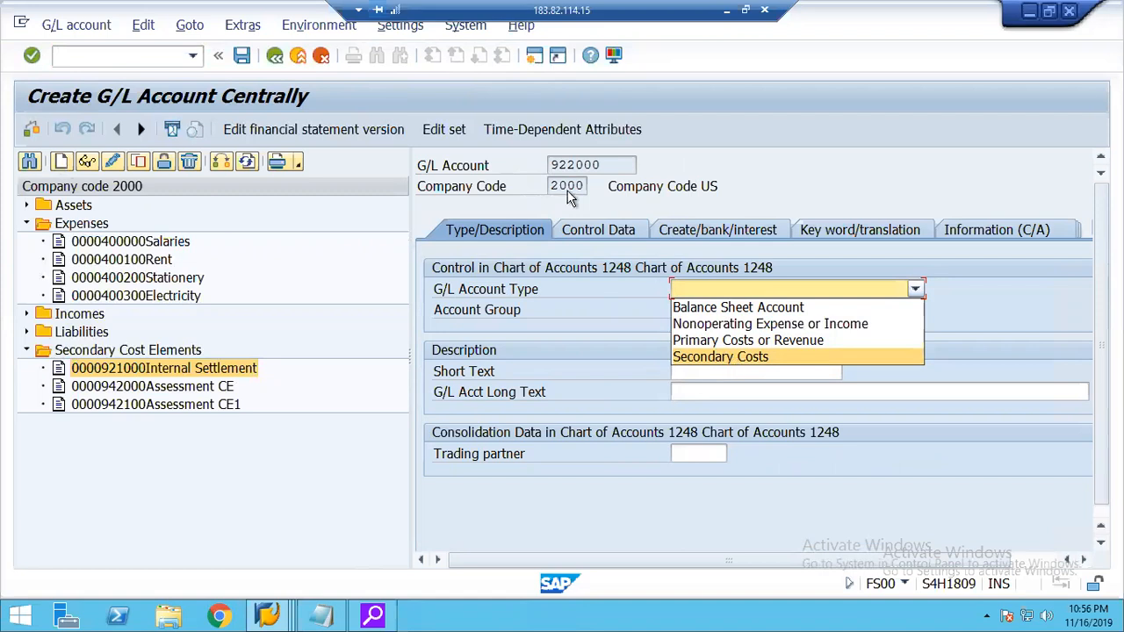
click(710, 358)
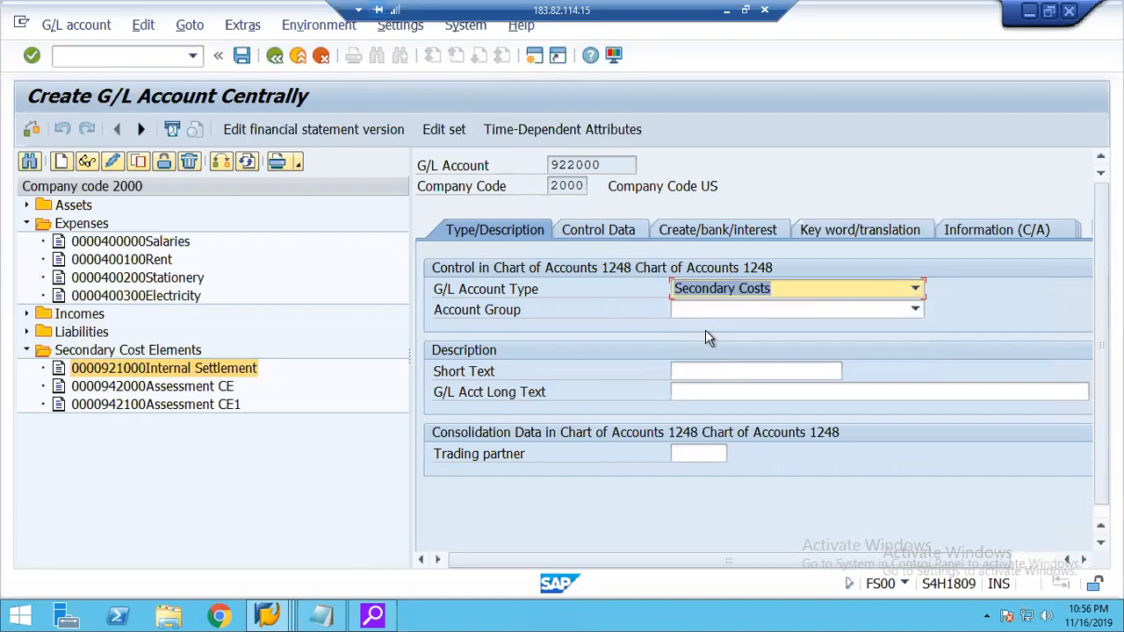
click(690, 312)
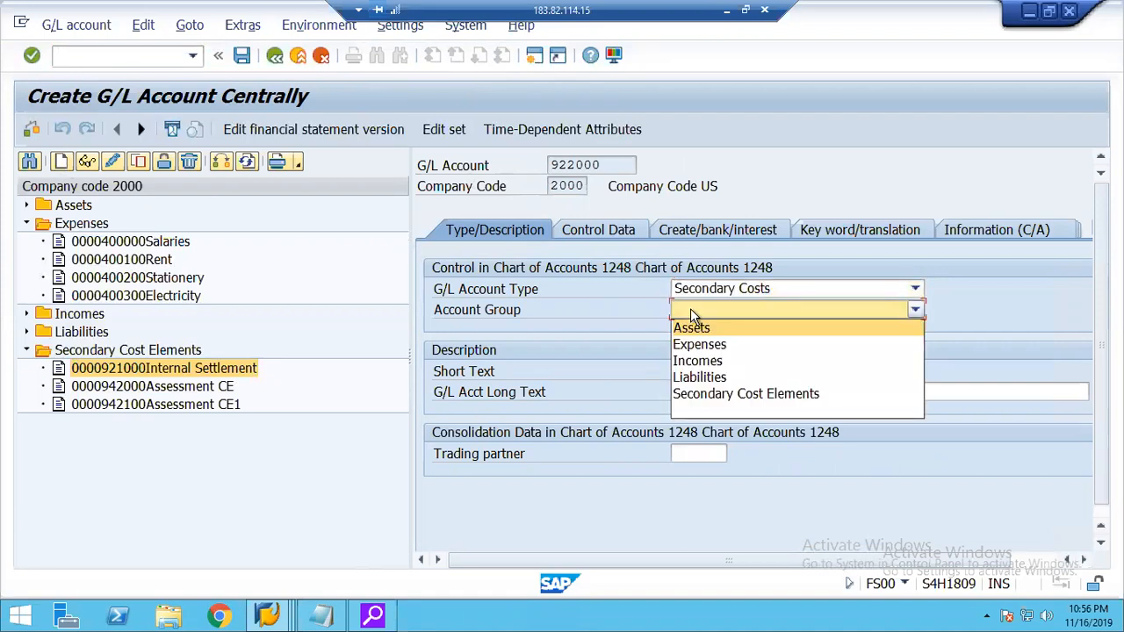
click(758, 395)
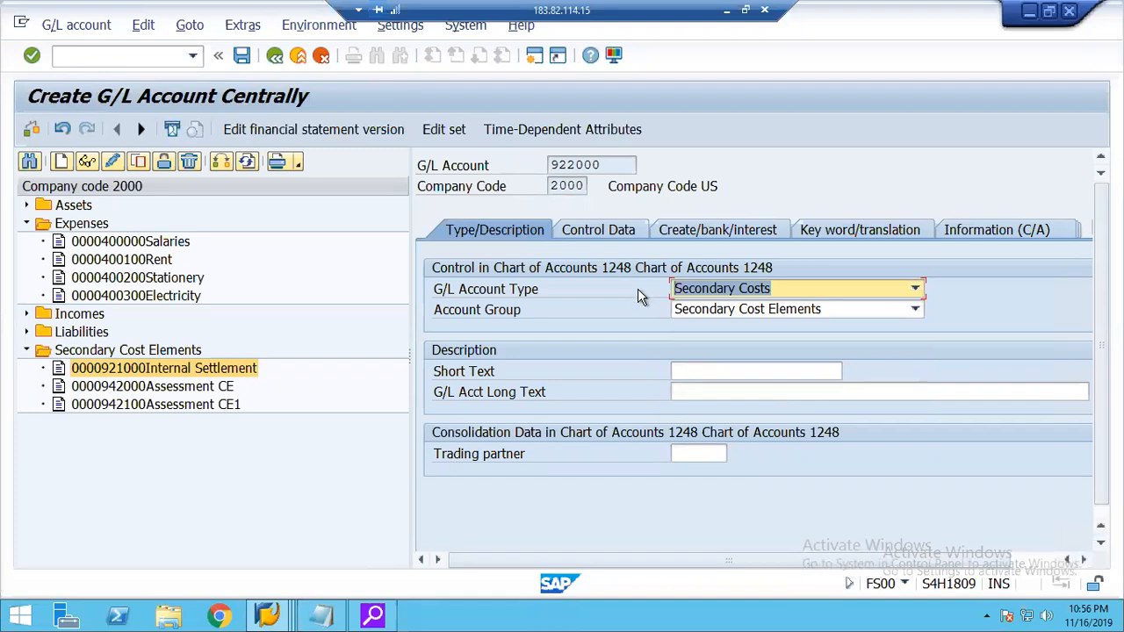
Check the CElem categories offered for account 922000 in controlling area 1248, and leave without saving the account.
click(584, 229)
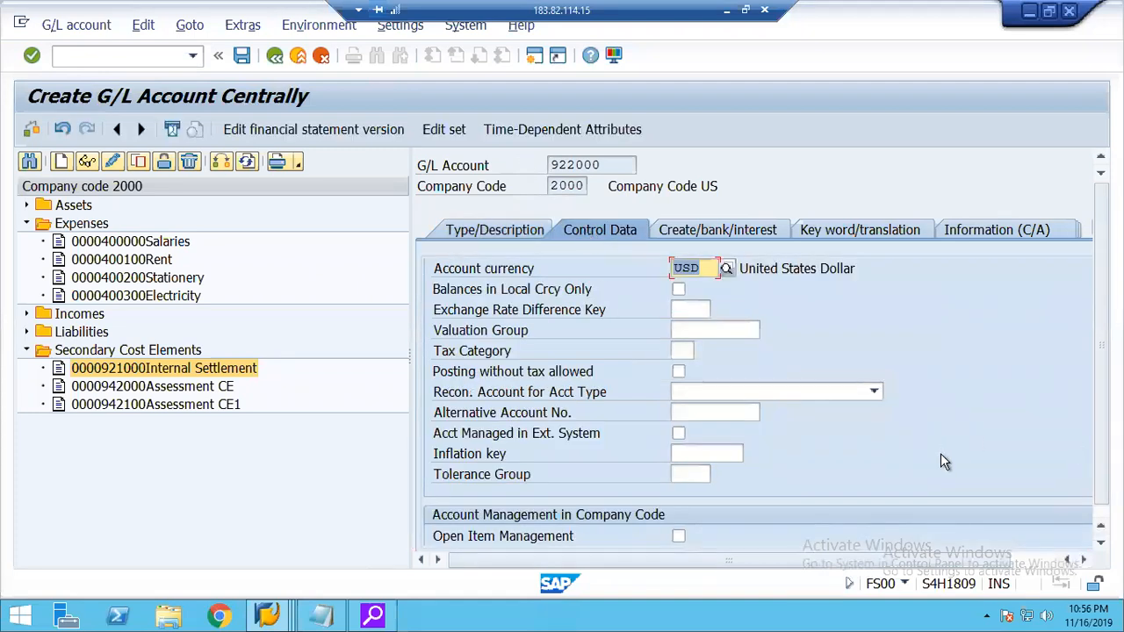
click(1034, 562)
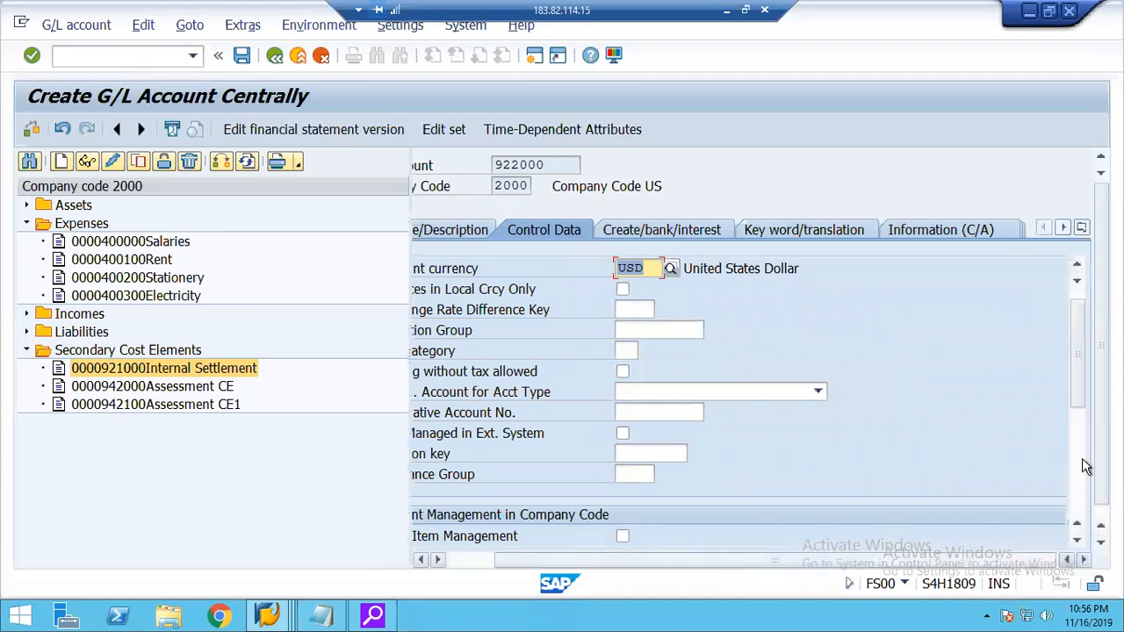
click(1070, 485)
click(623, 392)
click(646, 392)
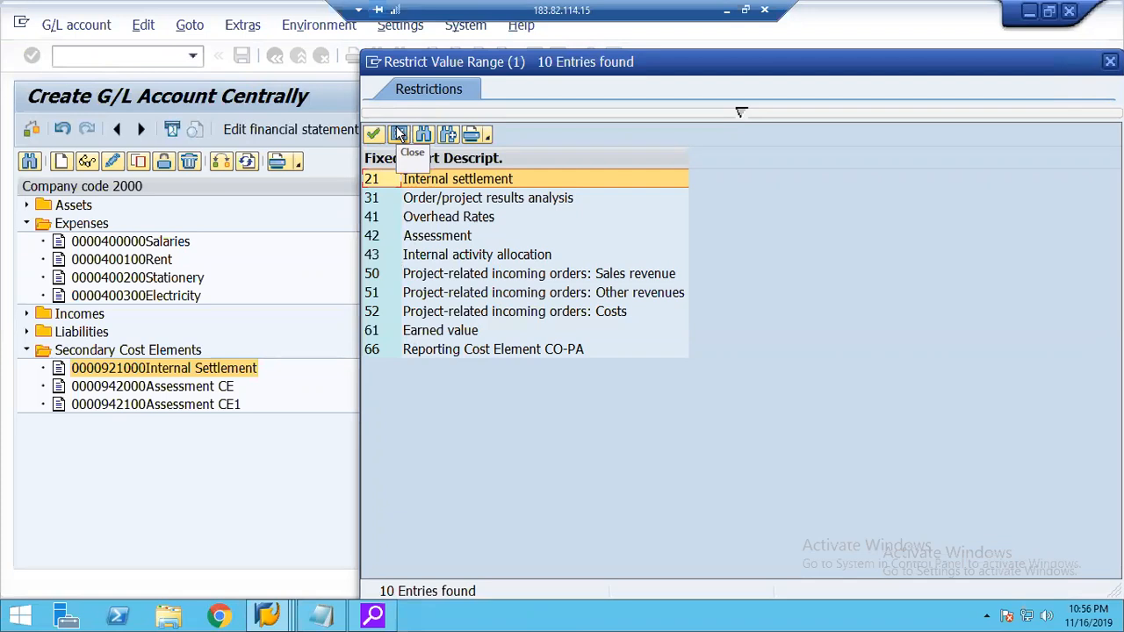
click(399, 134)
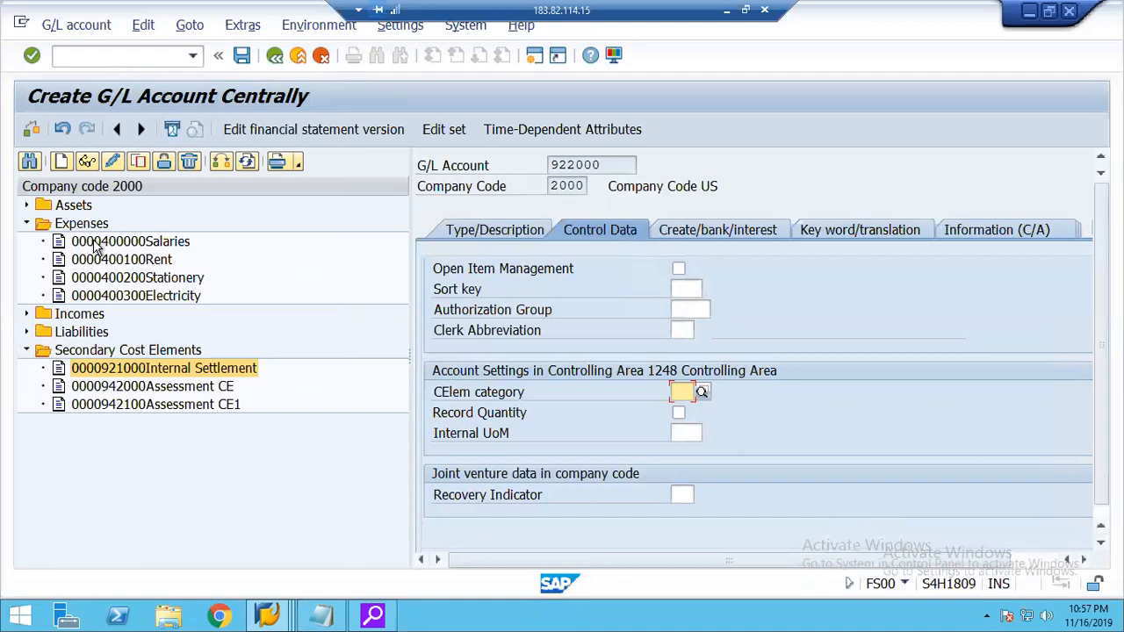
click(273, 58)
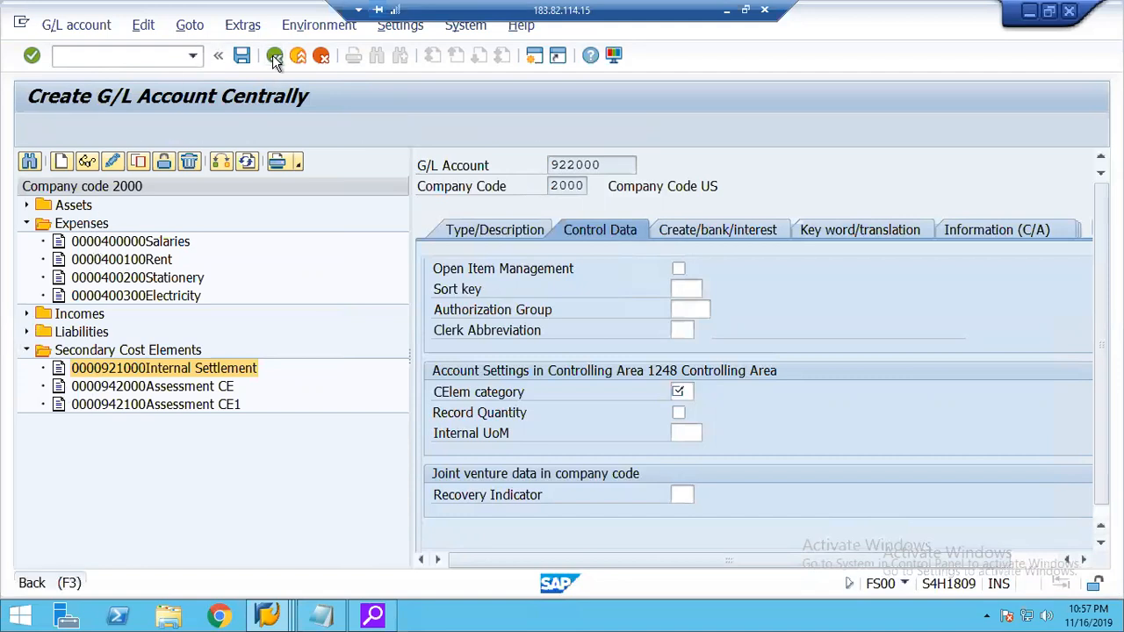
click(410, 363)
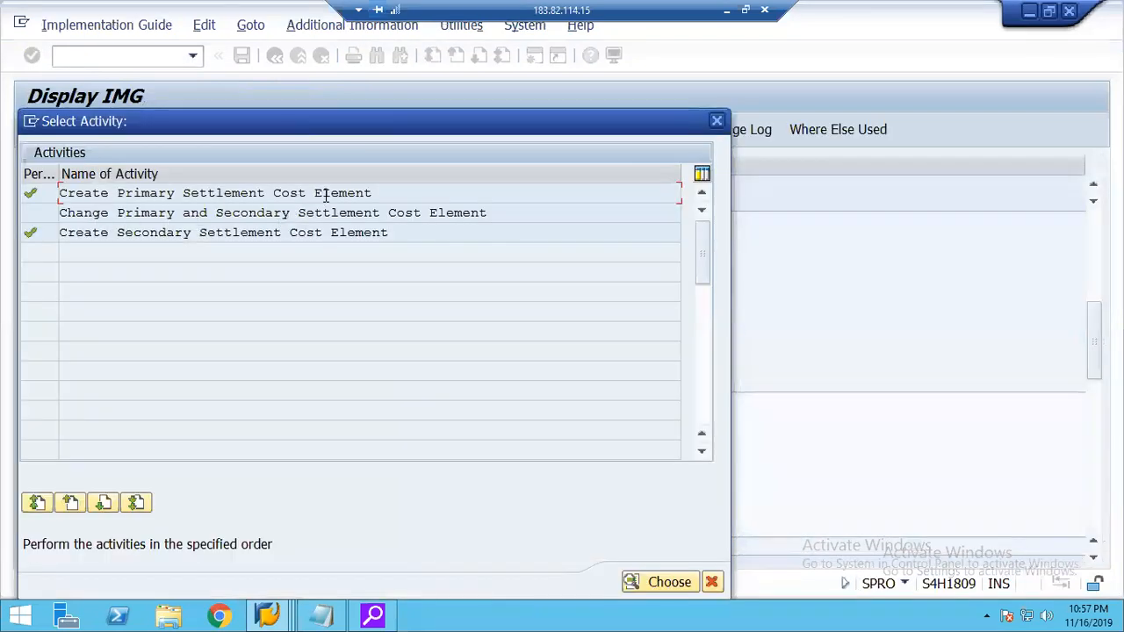
From the Create Primary Settlement Cost Element activity, start creating G/L account 422000 in company code 2000.
double_click(159, 192)
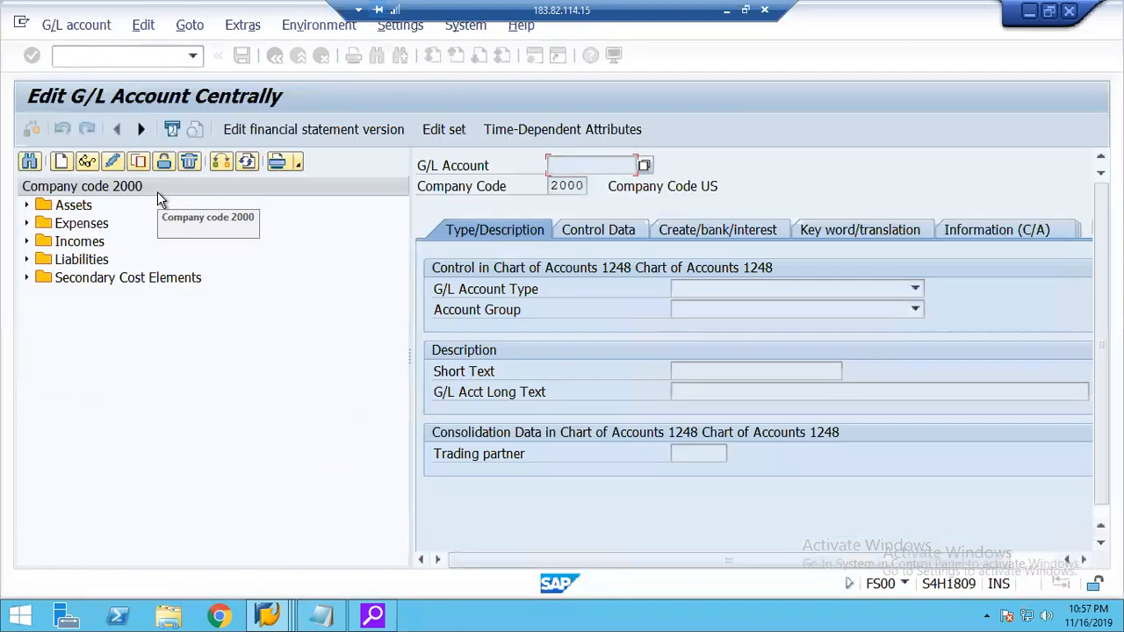
click(27, 224)
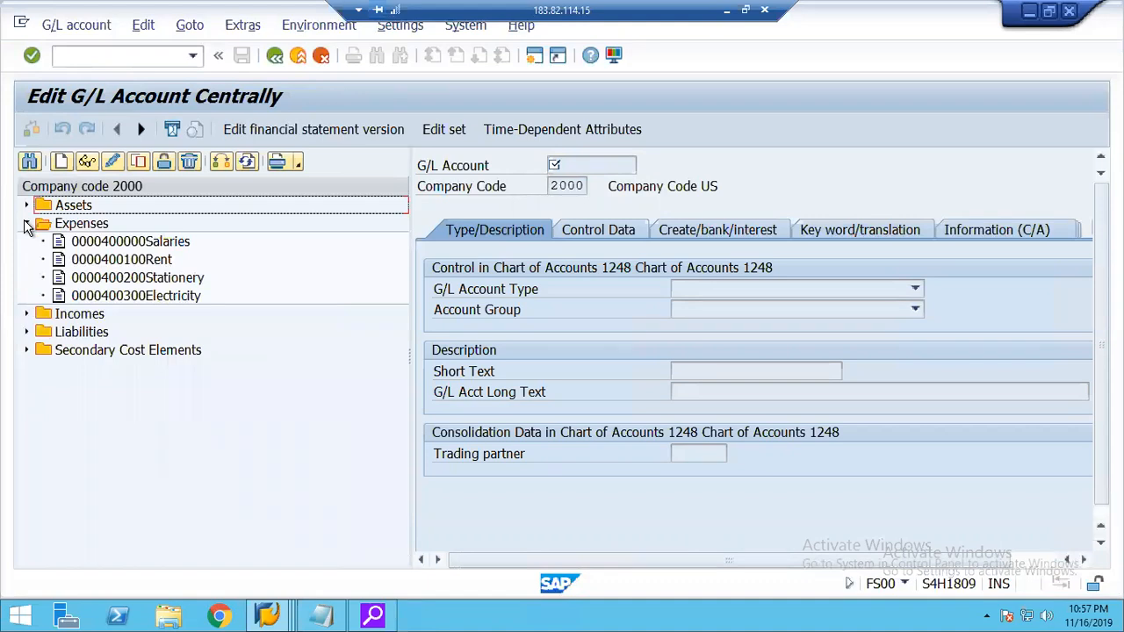
click(64, 169)
click(140, 247)
text(422000)
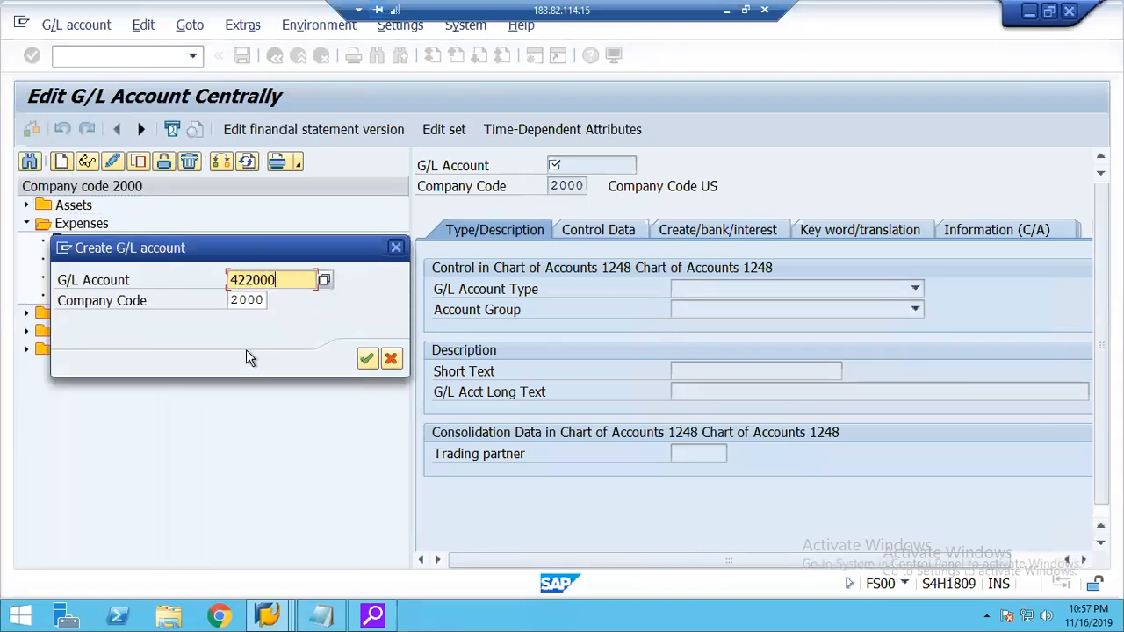
key(Return)
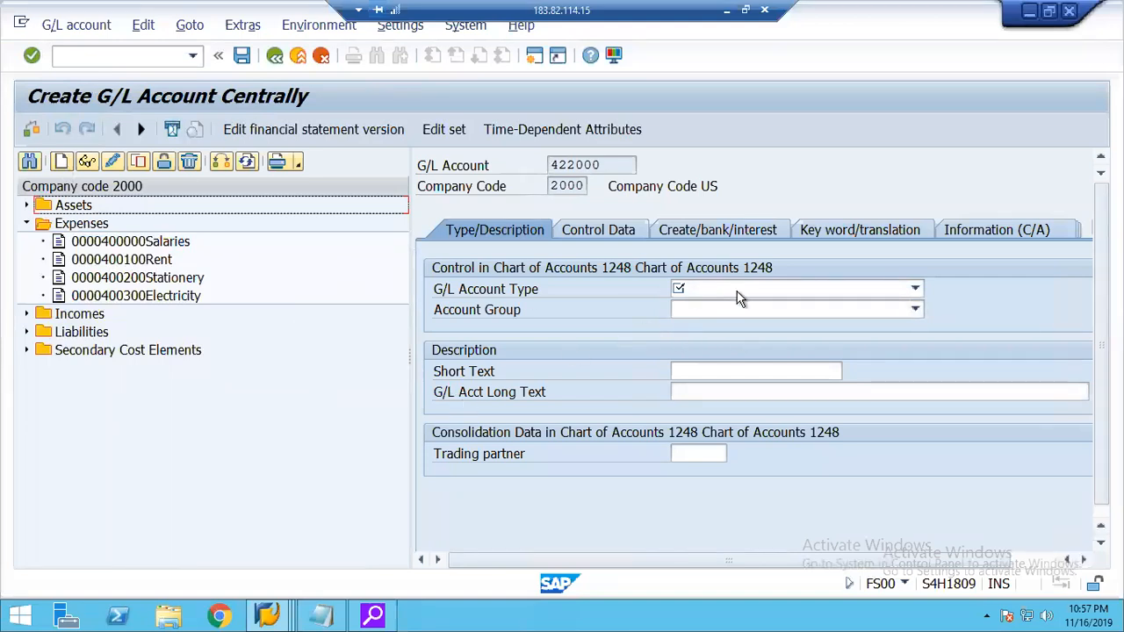
Set account 422000's G/L account type to Primary Costs or Revenue and its account group to Expenses.
click(707, 292)
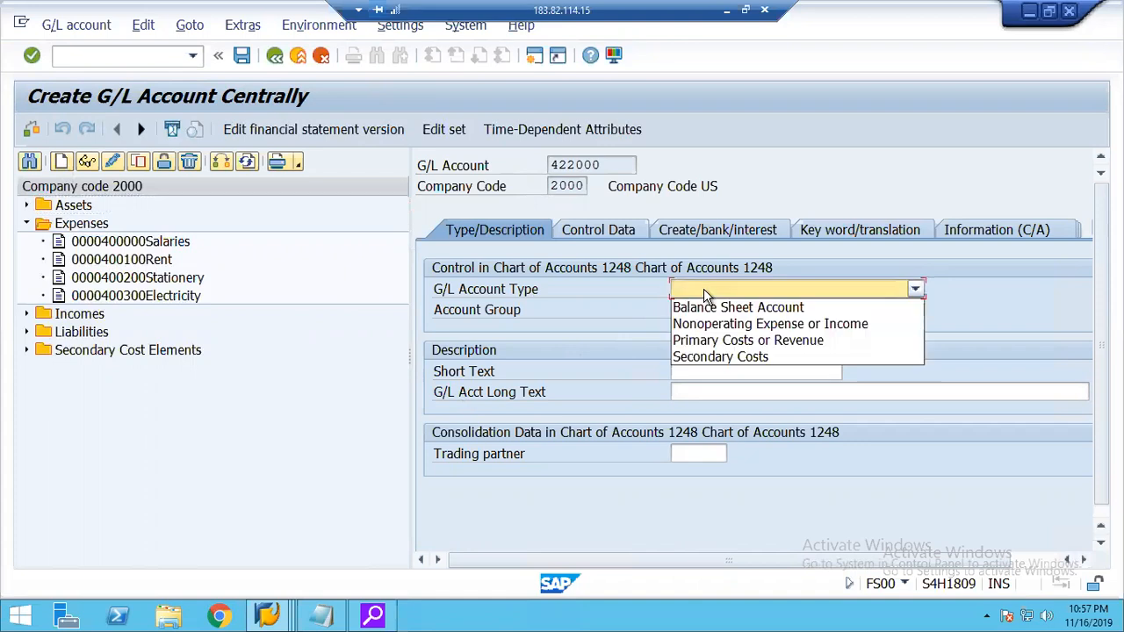
click(742, 340)
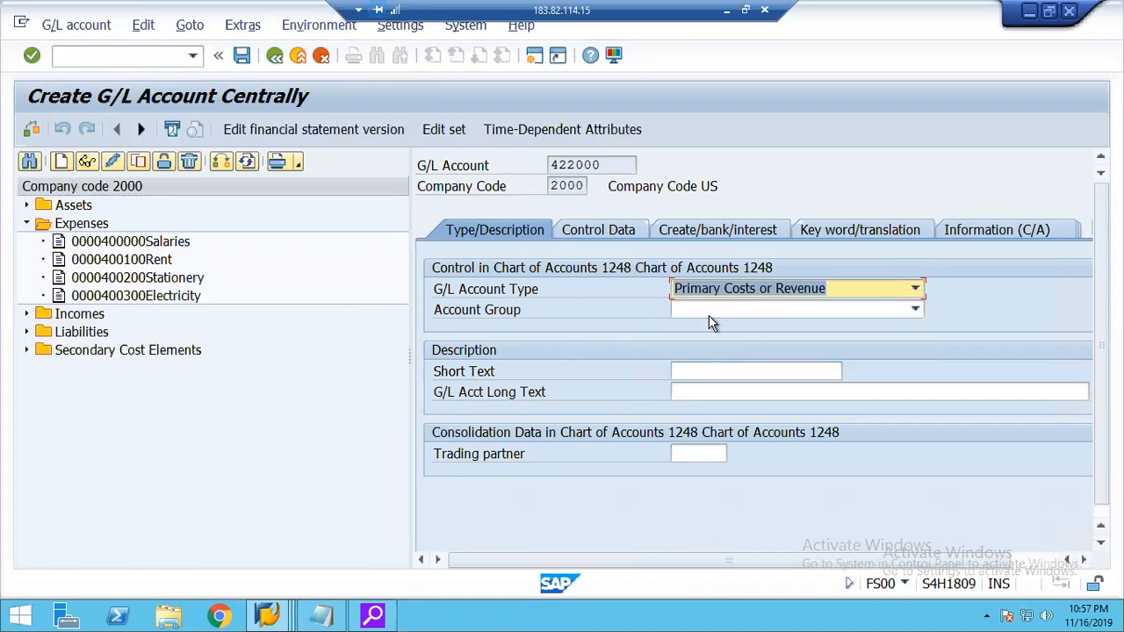
click(711, 316)
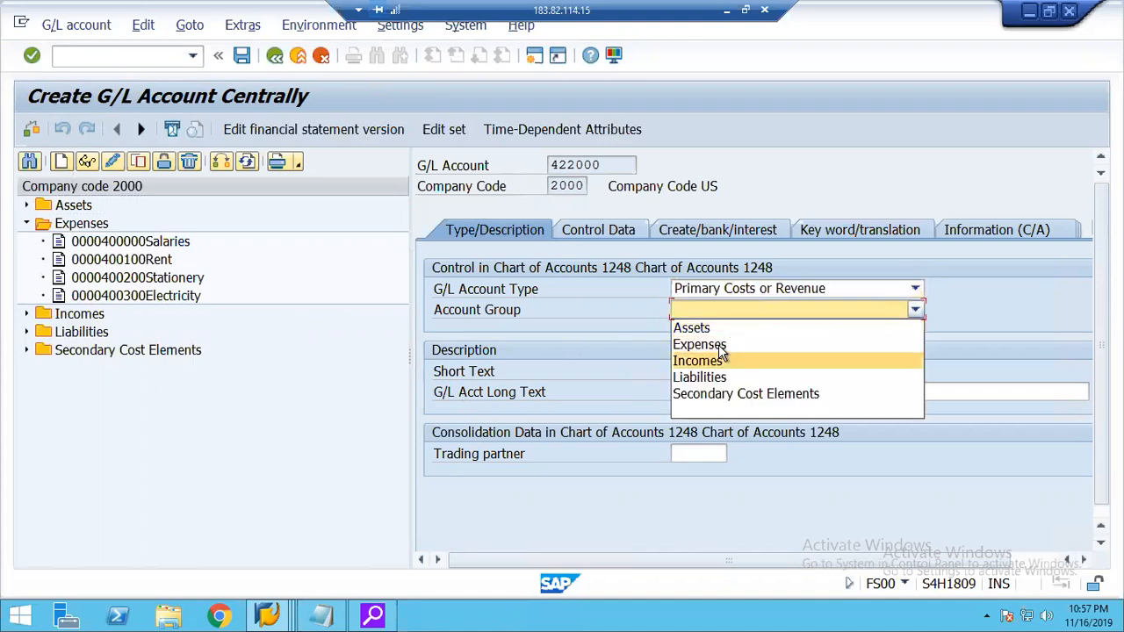
click(715, 346)
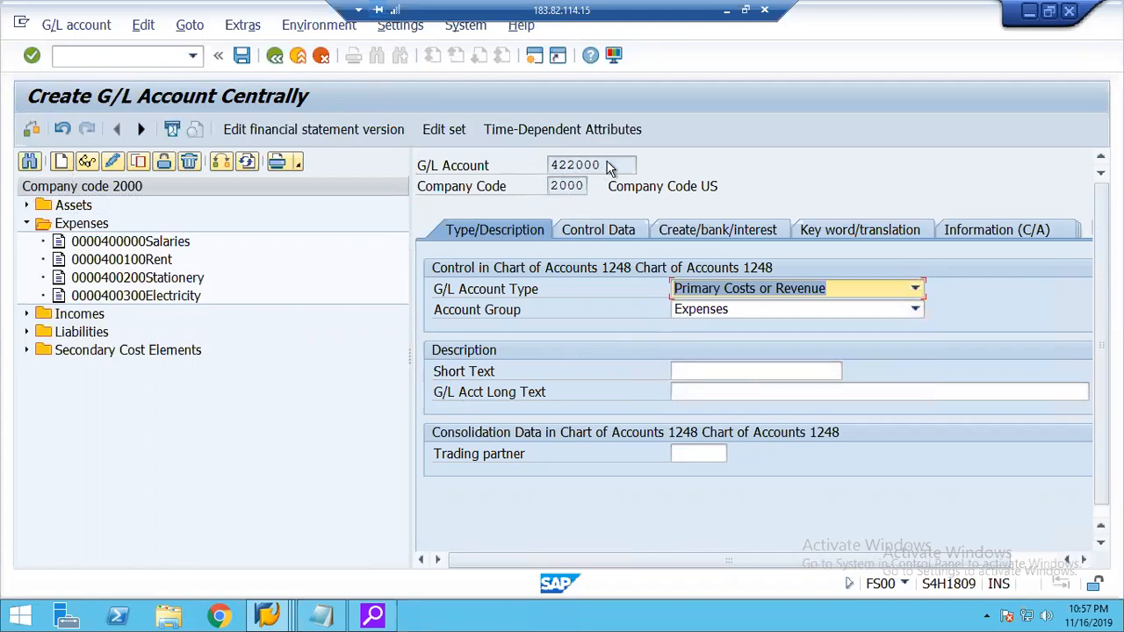
Enter External Settlement as both the short text and the long text of account 422000.
click(699, 372)
text(External Settlement)
key(Tab)
text(External Settlement)
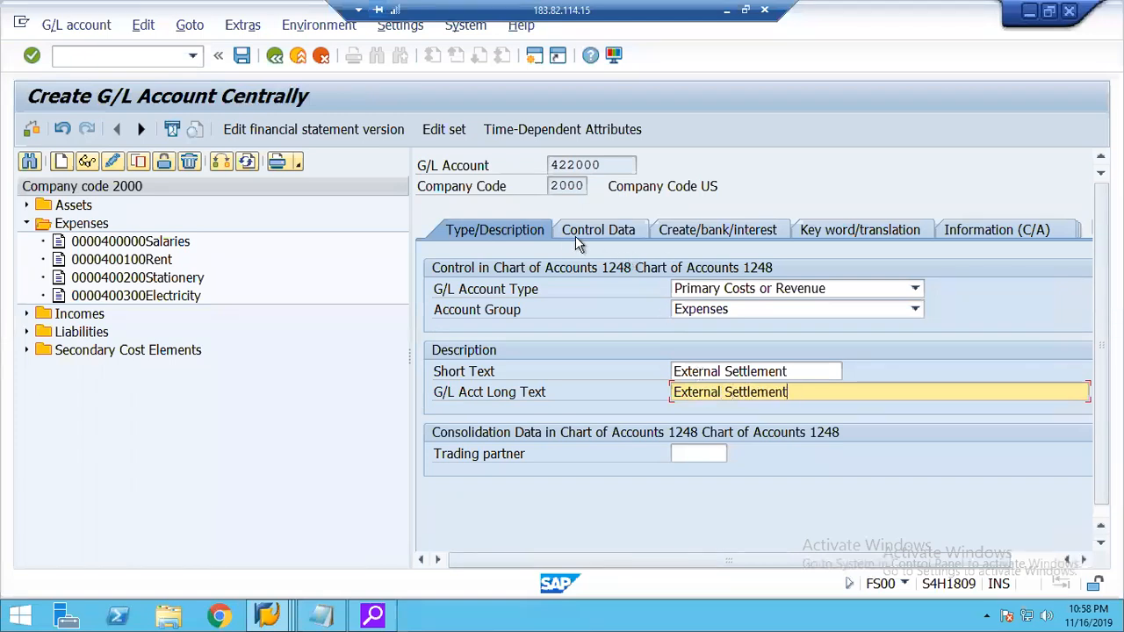
In account 422000's control data, set the CElem category to 22, External settlement.
click(582, 235)
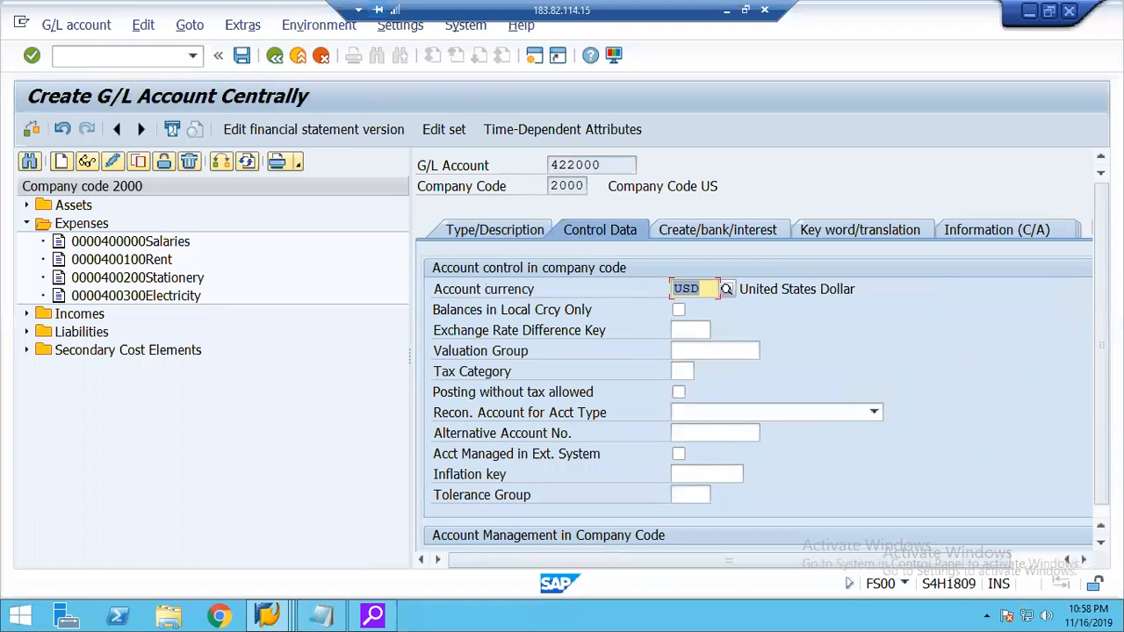
click(1083, 559)
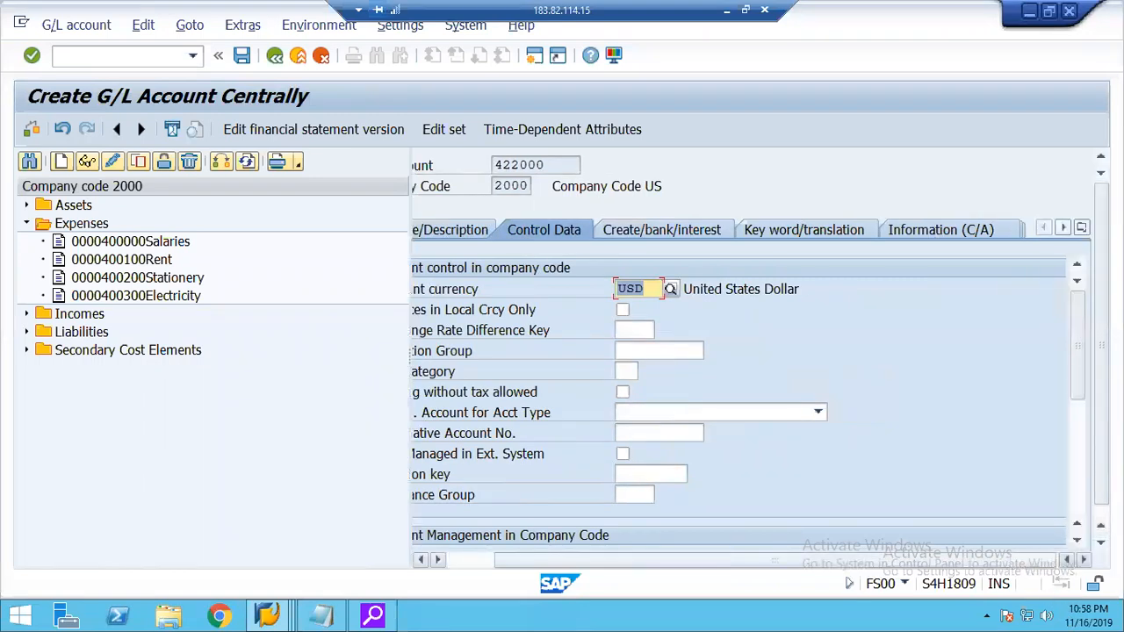
scroll(755, 435, down, 5)
click(623, 393)
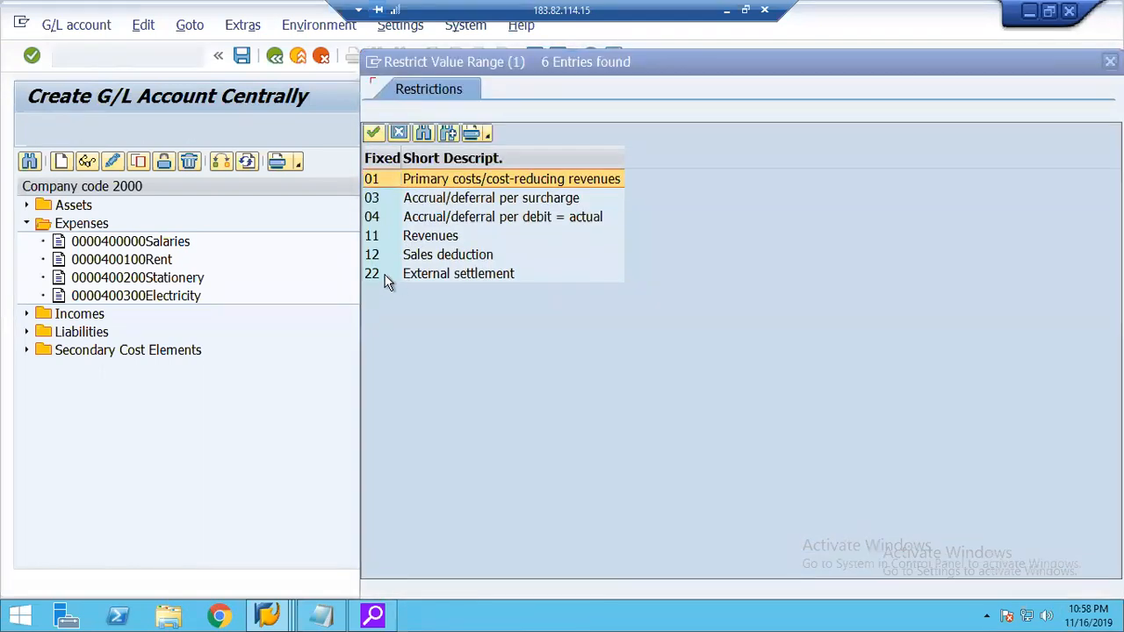
double_click(387, 277)
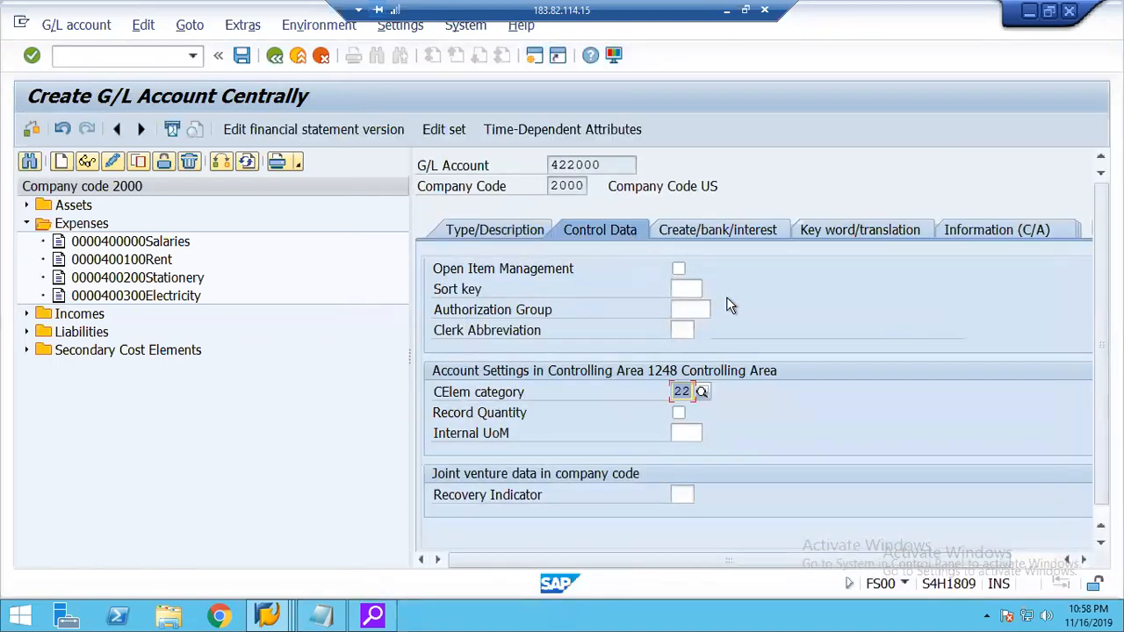
Assign field status group SECC to account 422000 and save the account.
click(693, 232)
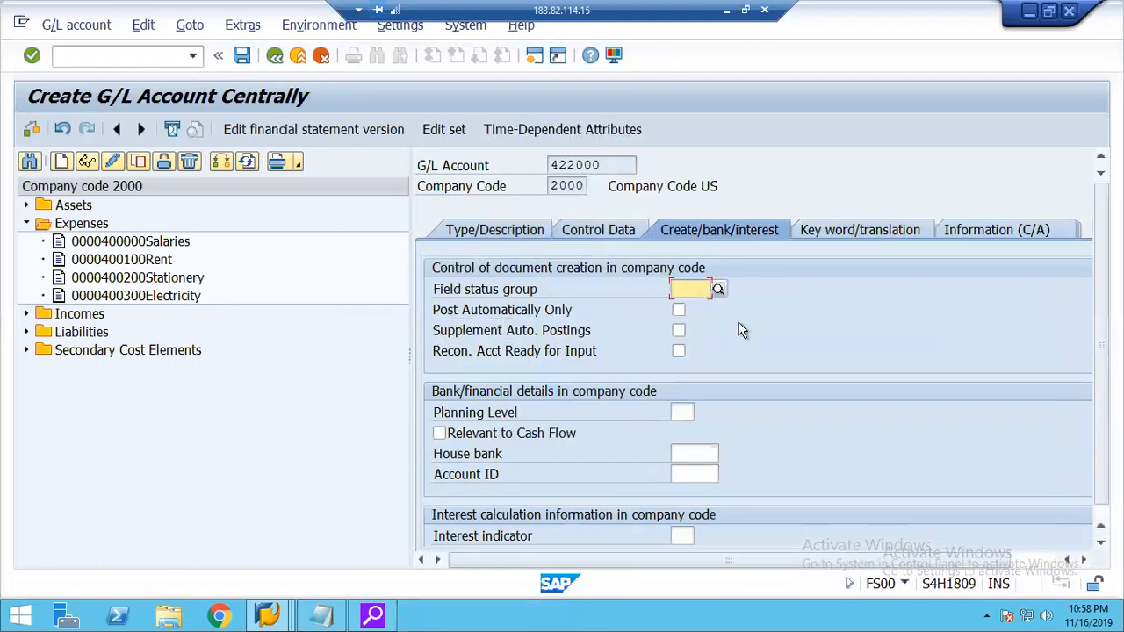
click(718, 289)
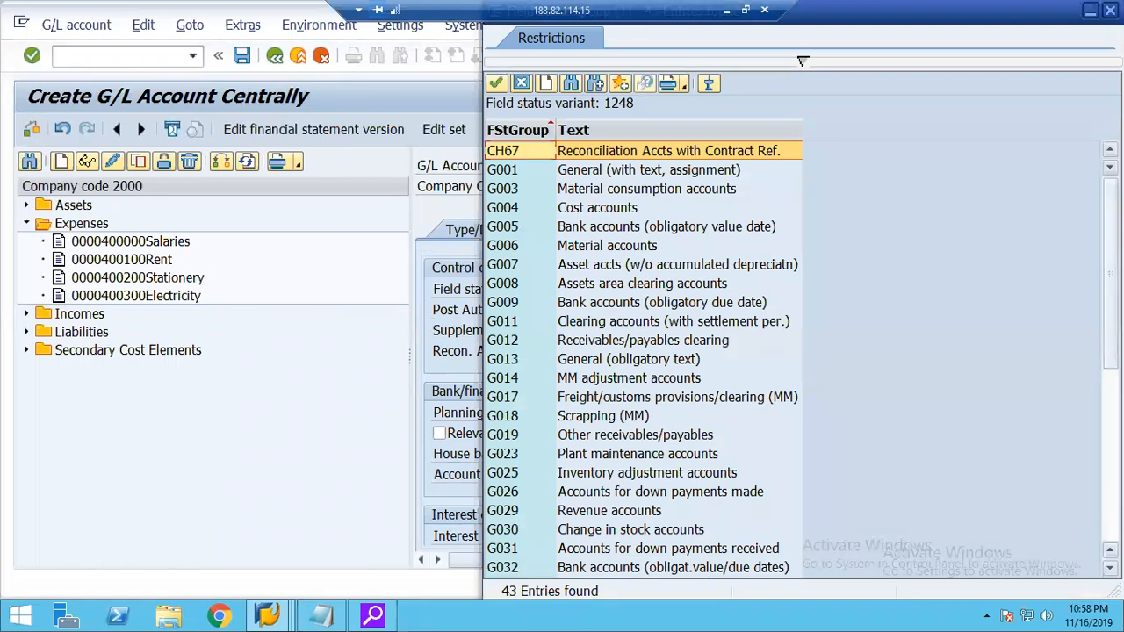
scroll(641, 360, down, 7)
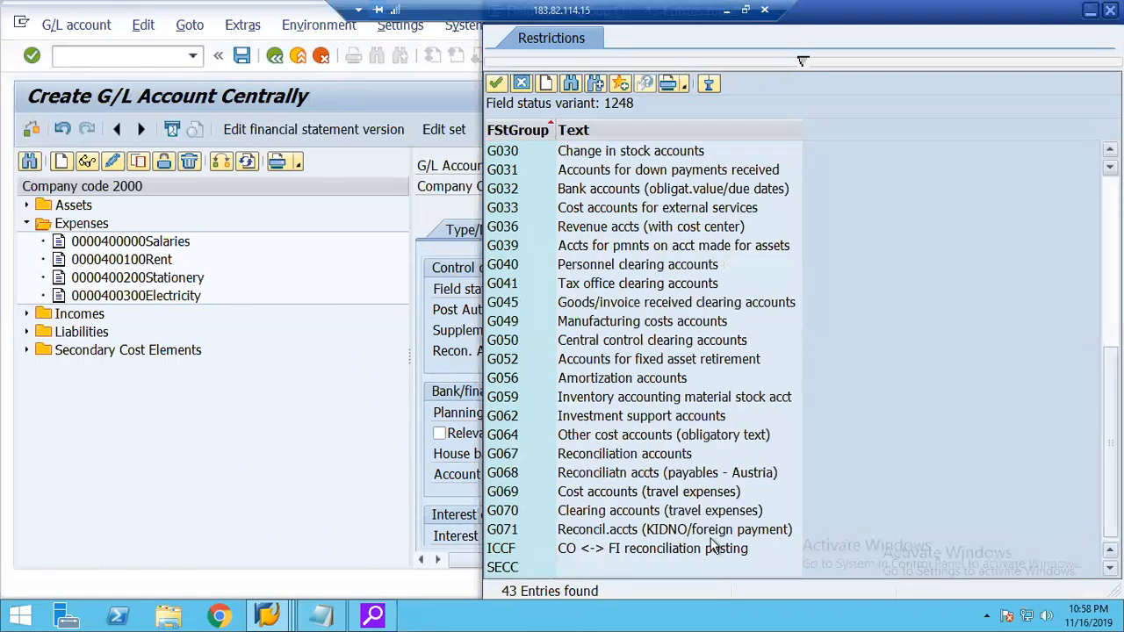
double_click(518, 568)
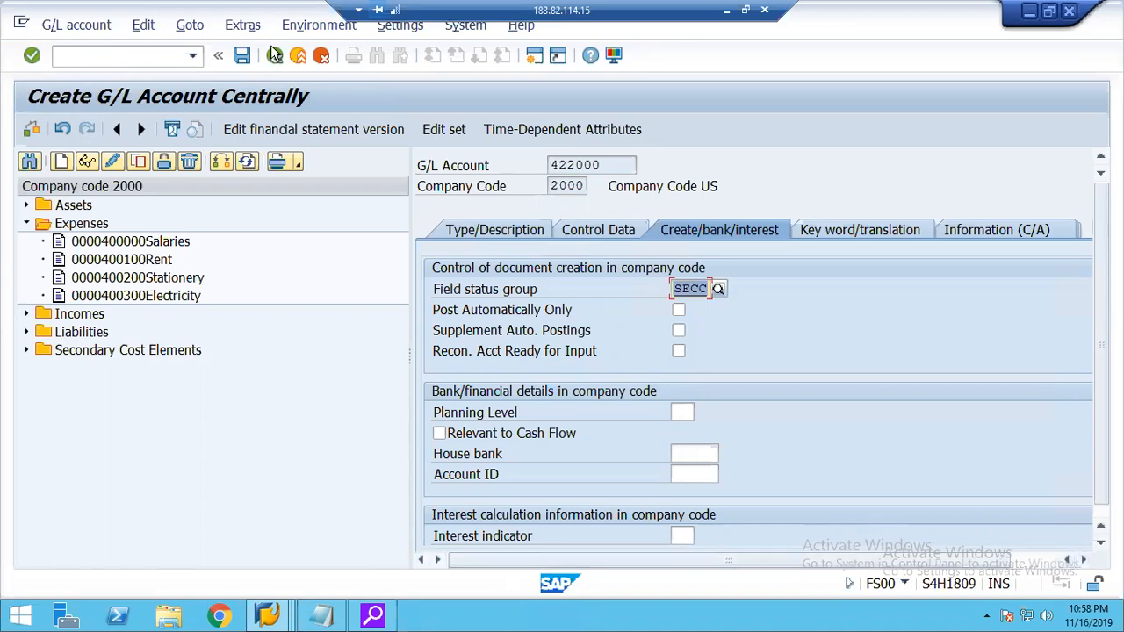
click(242, 57)
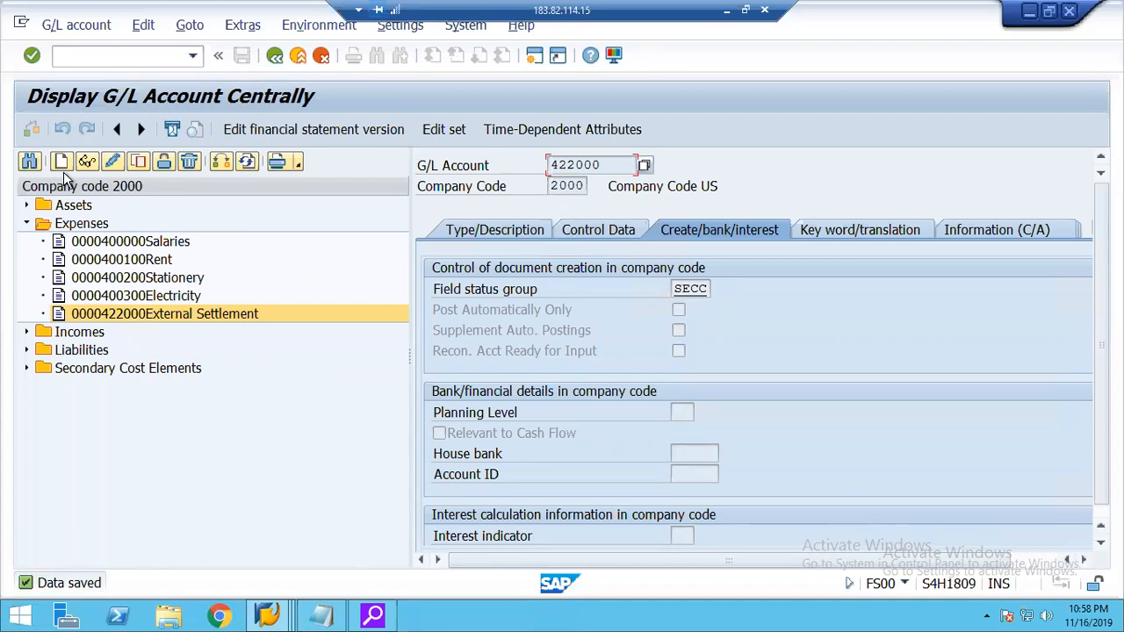
Review the accounts in the Secondary Cost Elements group, including 921000 Internal Settlement, and check the other open SAP sessions.
click(27, 369)
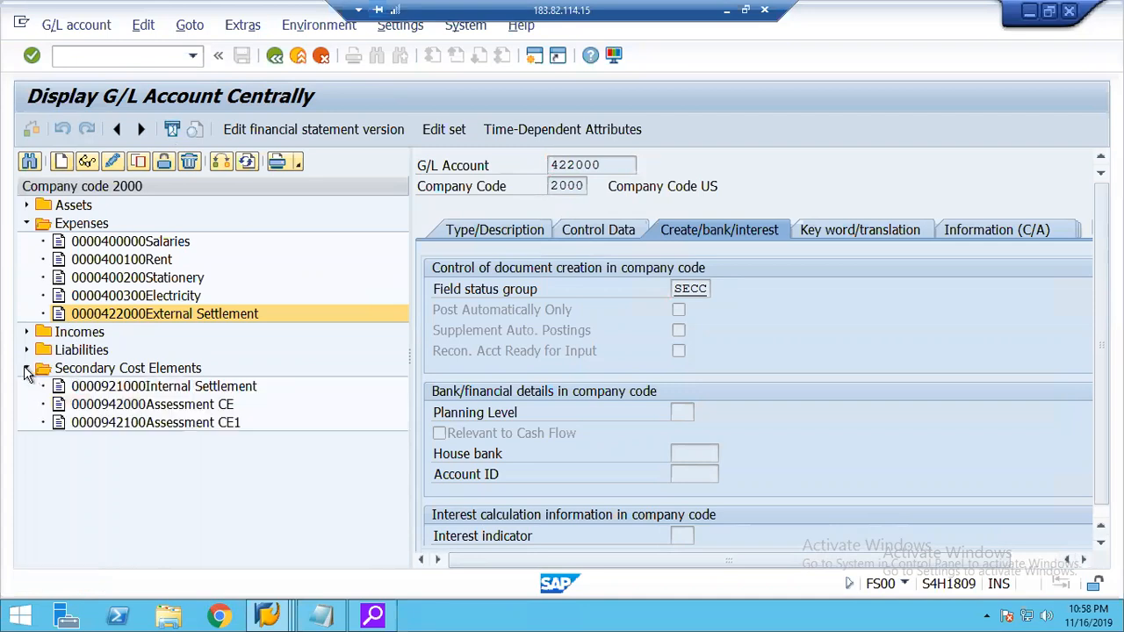
click(132, 423)
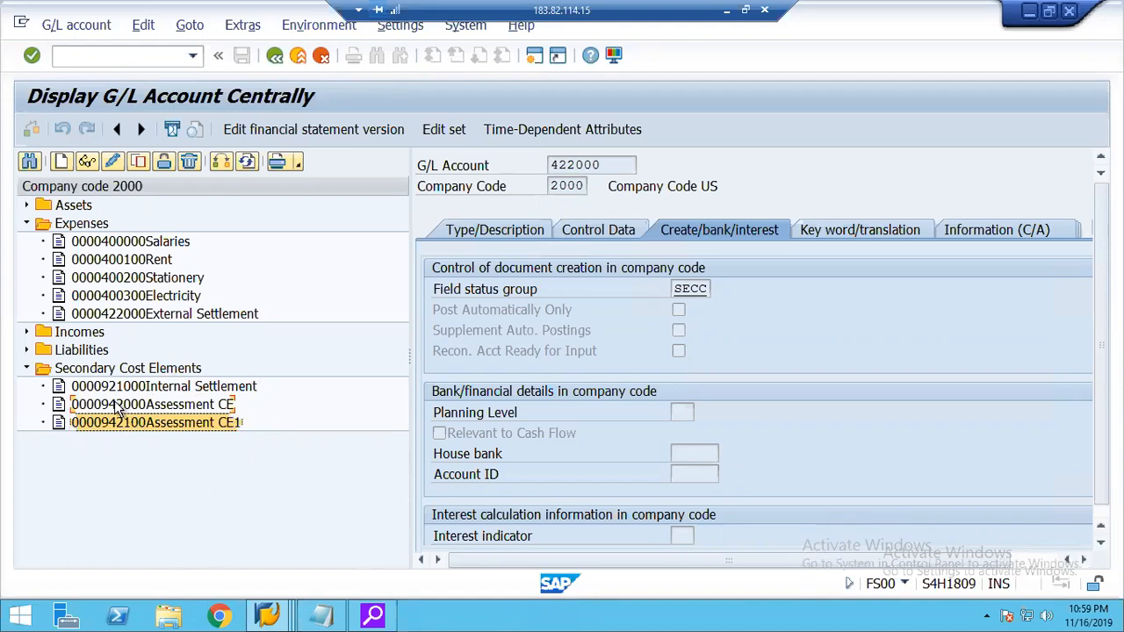
click(224, 404)
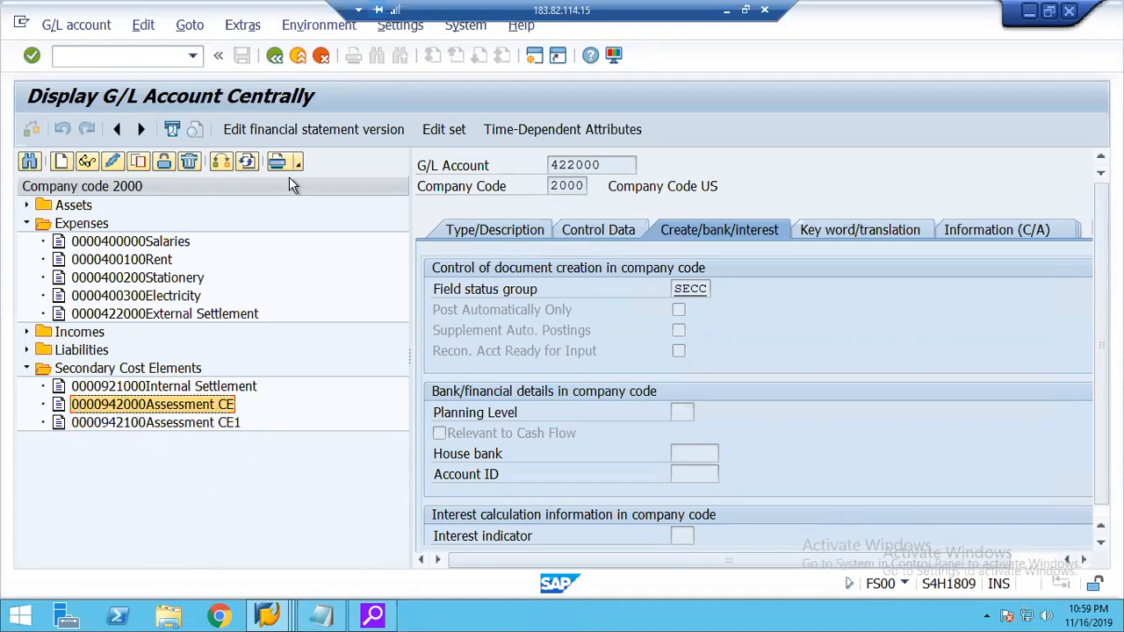
double_click(529, 163)
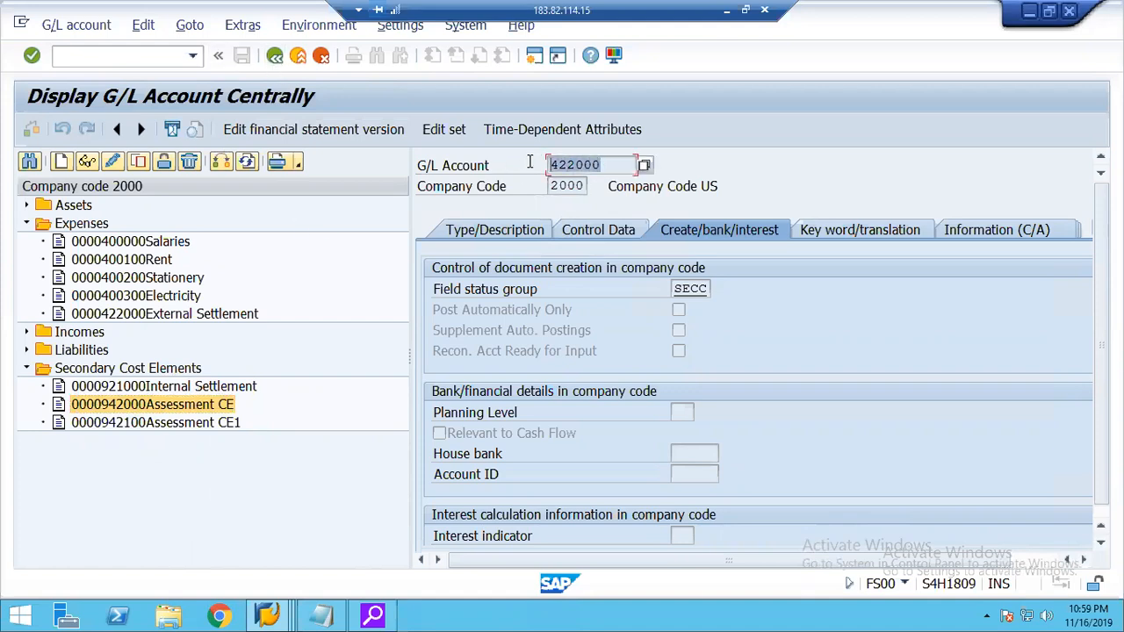
click(127, 389)
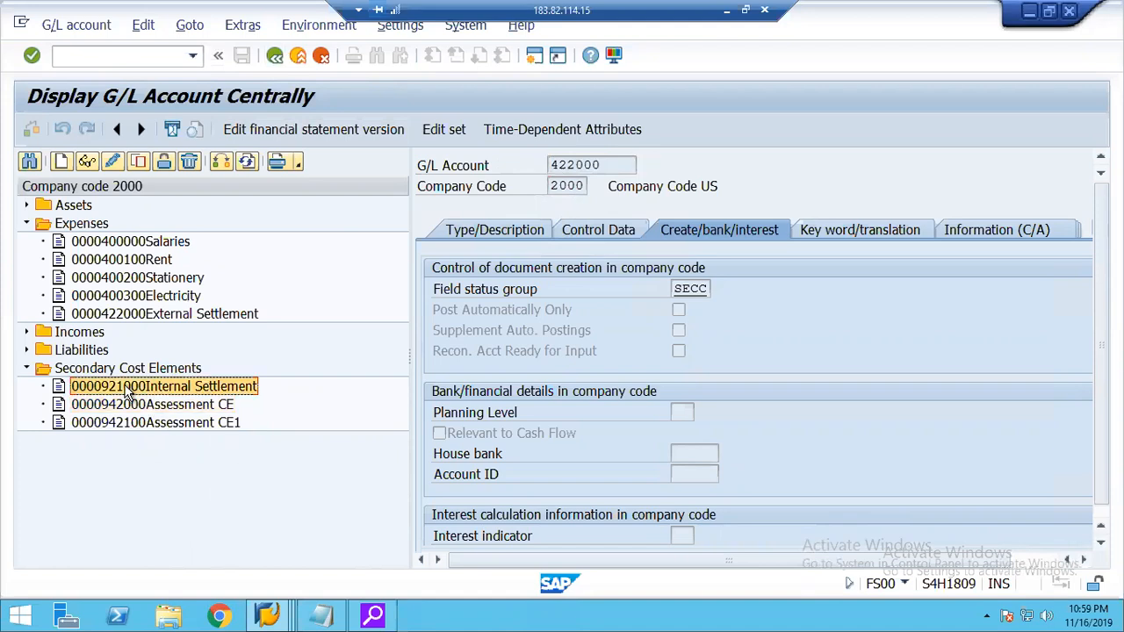
click(268, 617)
mouse_move(267, 617)
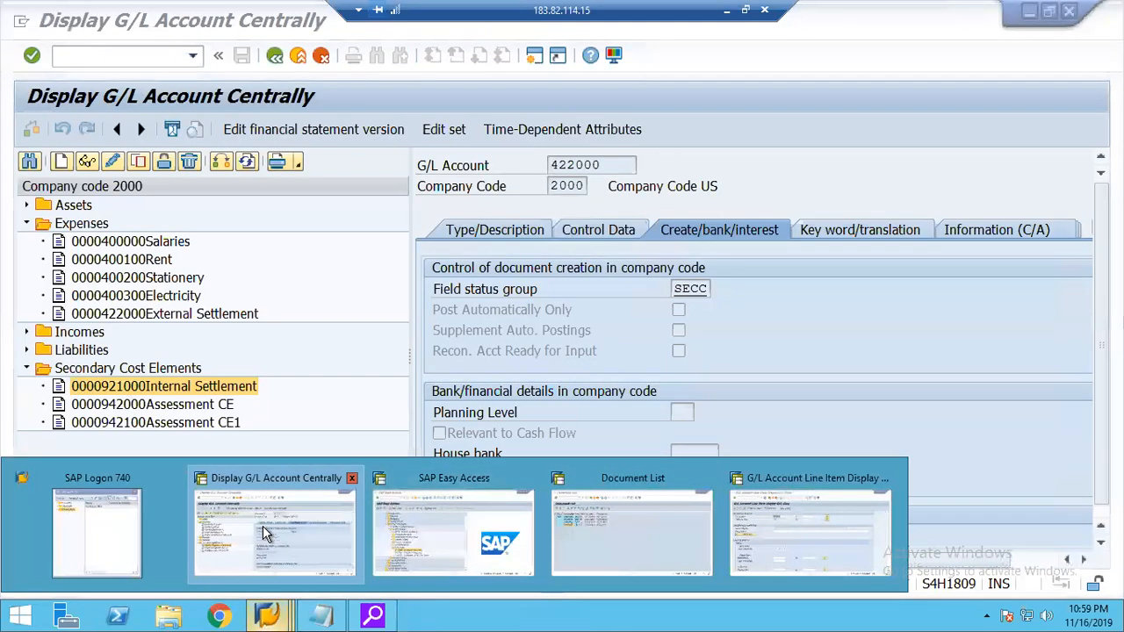
click(263, 526)
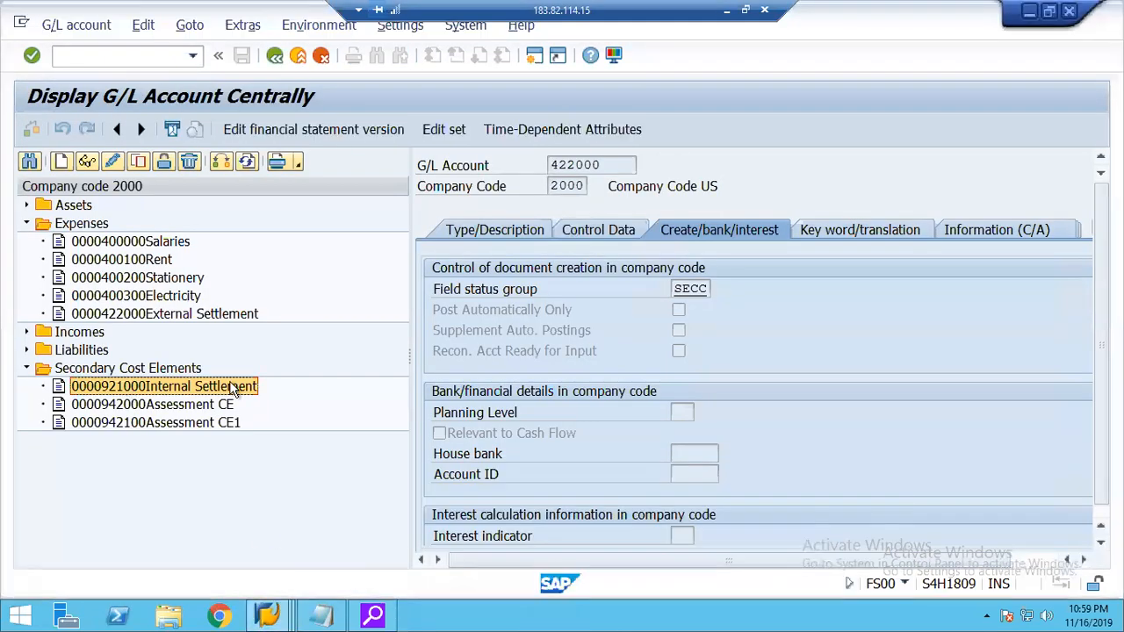
Return to the IMG and open the Define Order Types activity under the order master data of Internal Orders.
click(275, 56)
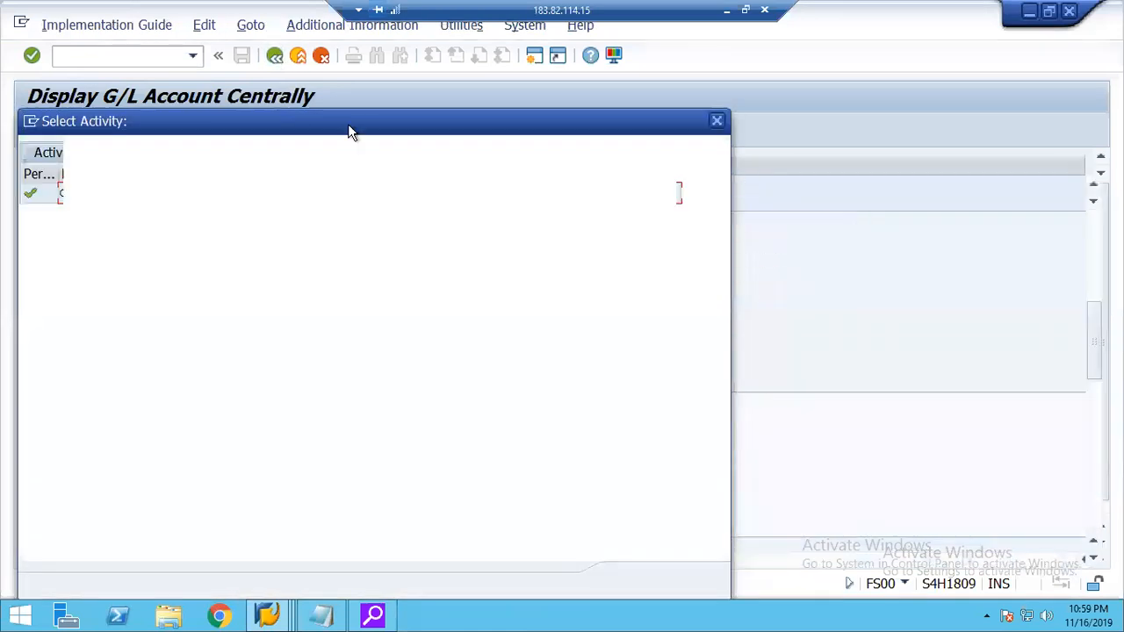
click(717, 120)
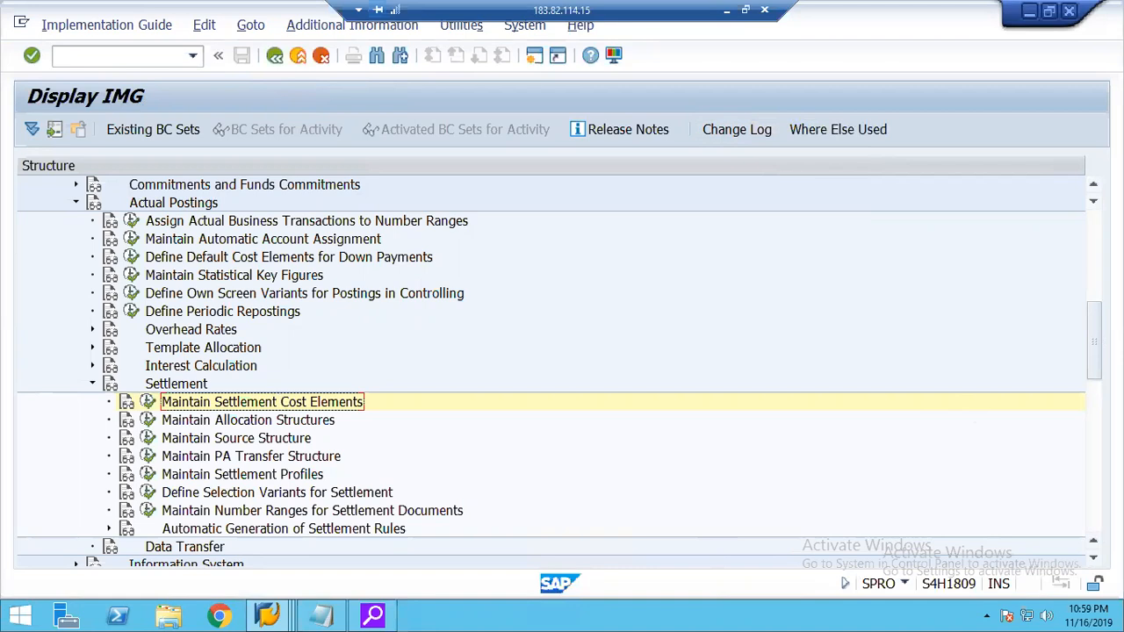
click(1094, 189)
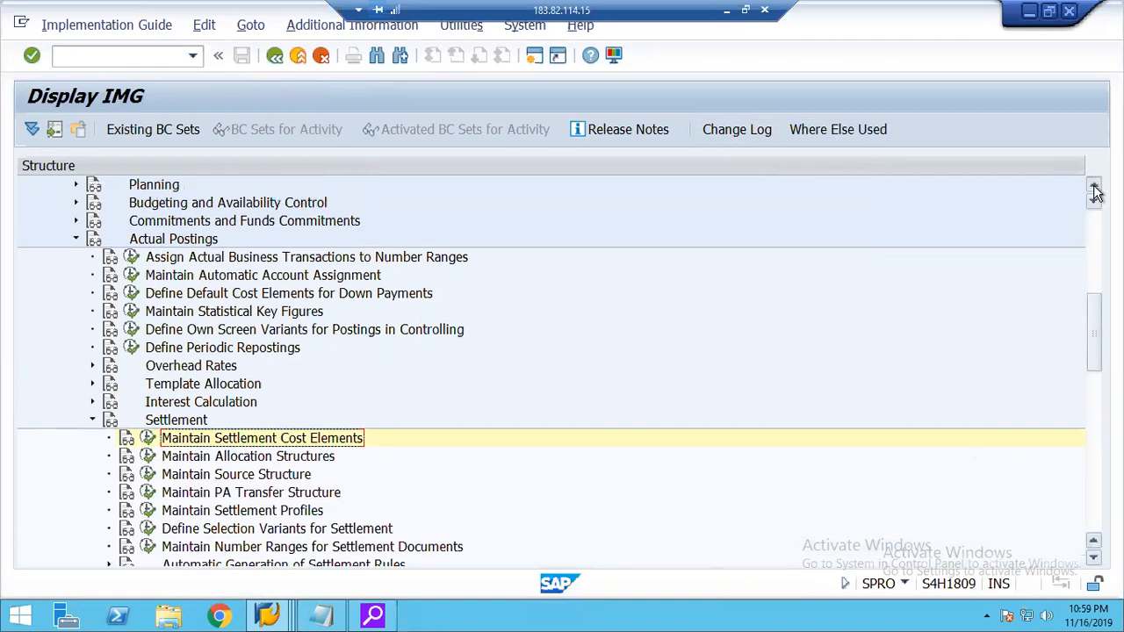
click(1094, 187)
click(1094, 187)
click(1094, 187)
click(1094, 187)
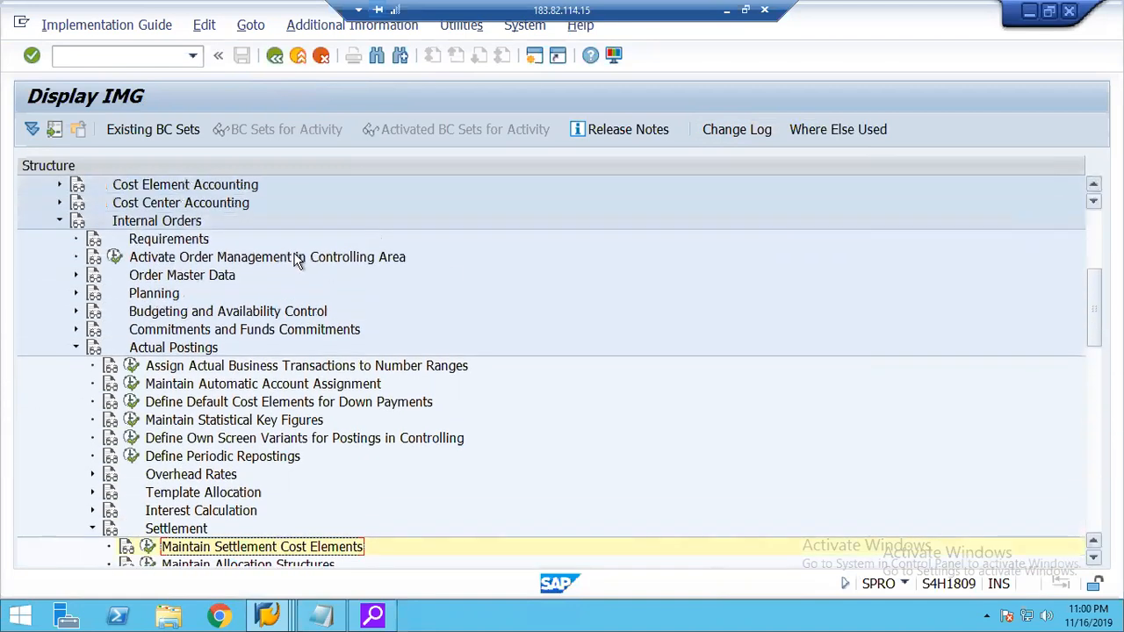
click(155, 277)
click(75, 275)
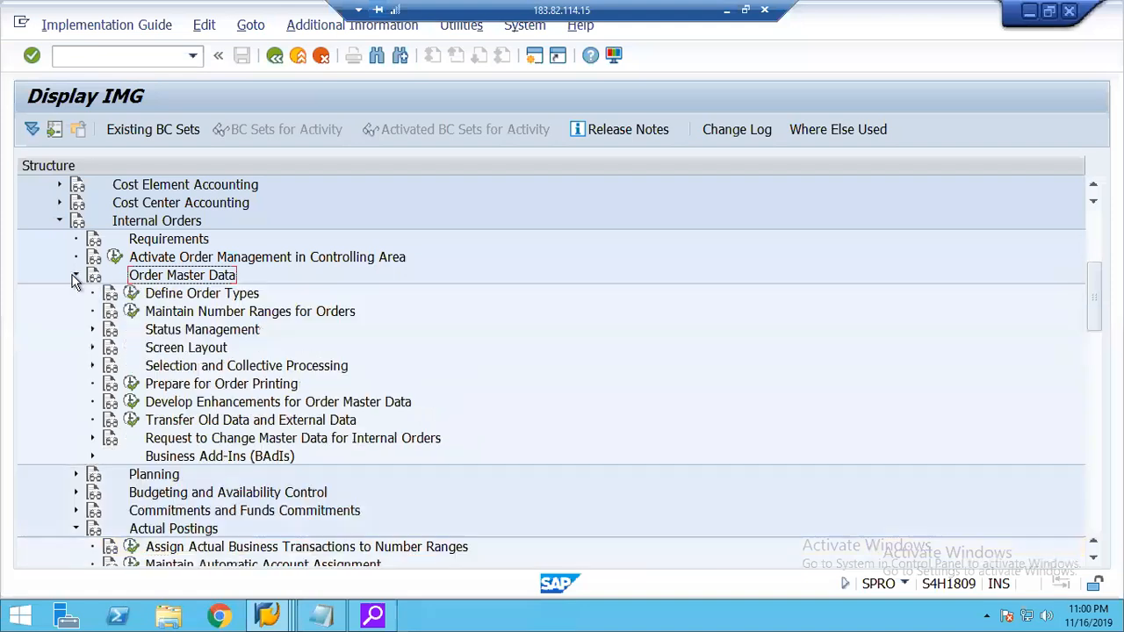
click(189, 297)
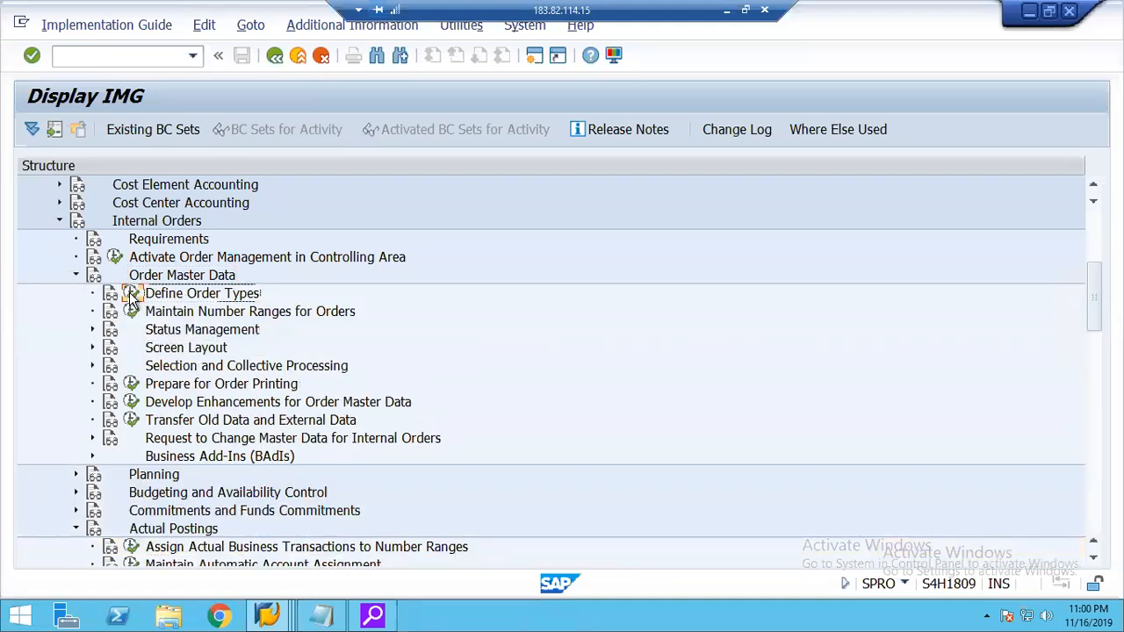
click(130, 293)
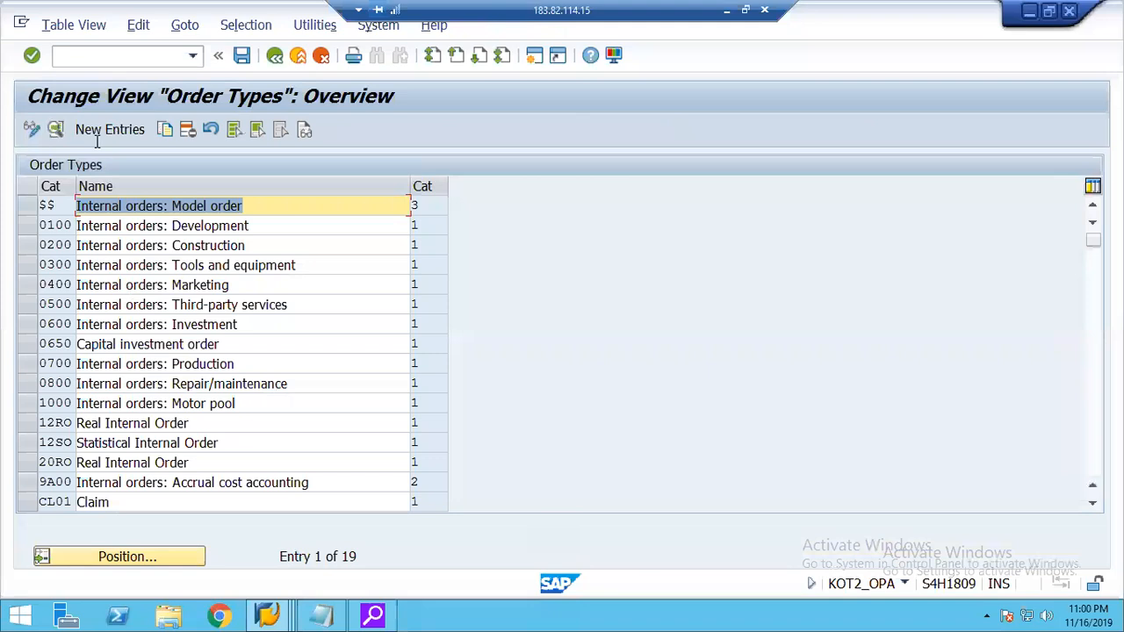
Start a new order type entry with order category 1.
click(98, 134)
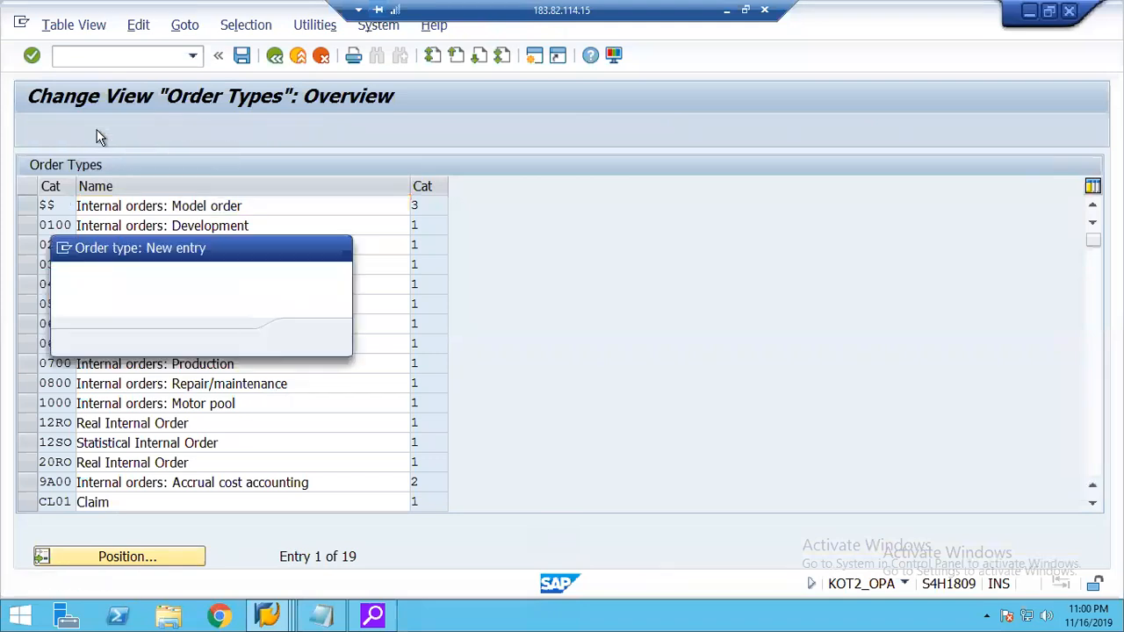
text(20)
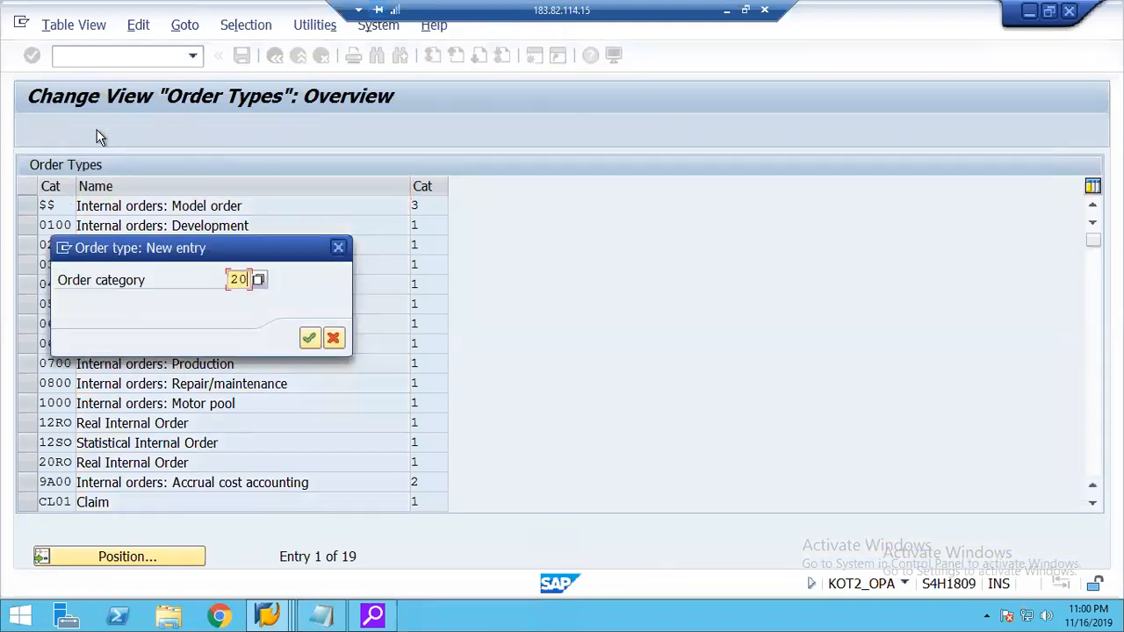
key(BackSpace)
key(BackSpace)
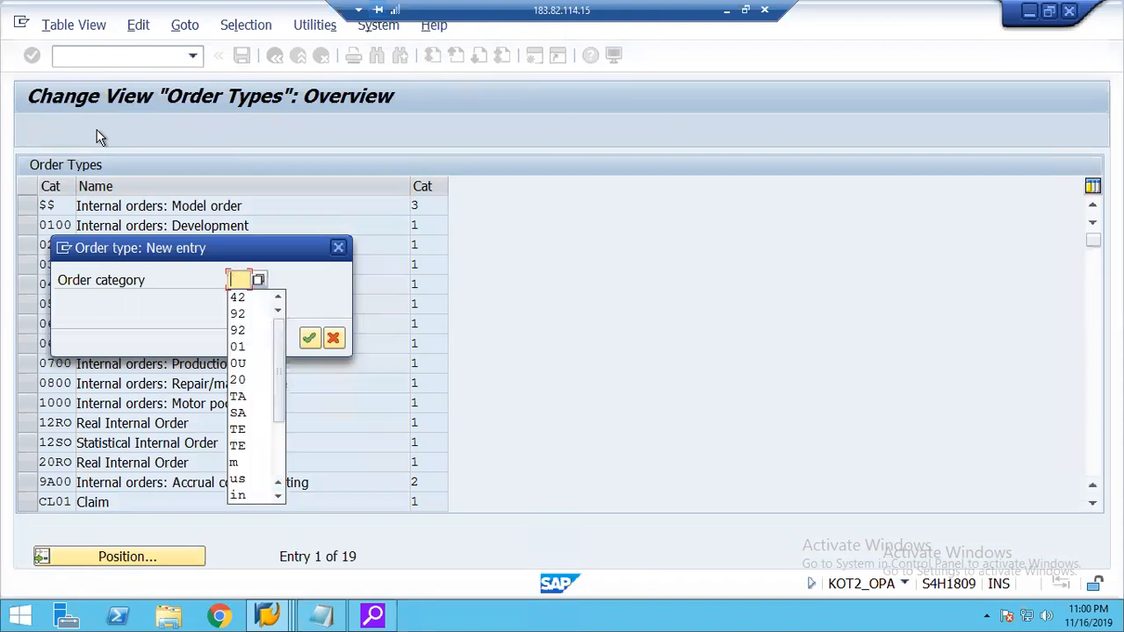
text(1)
key(Return)
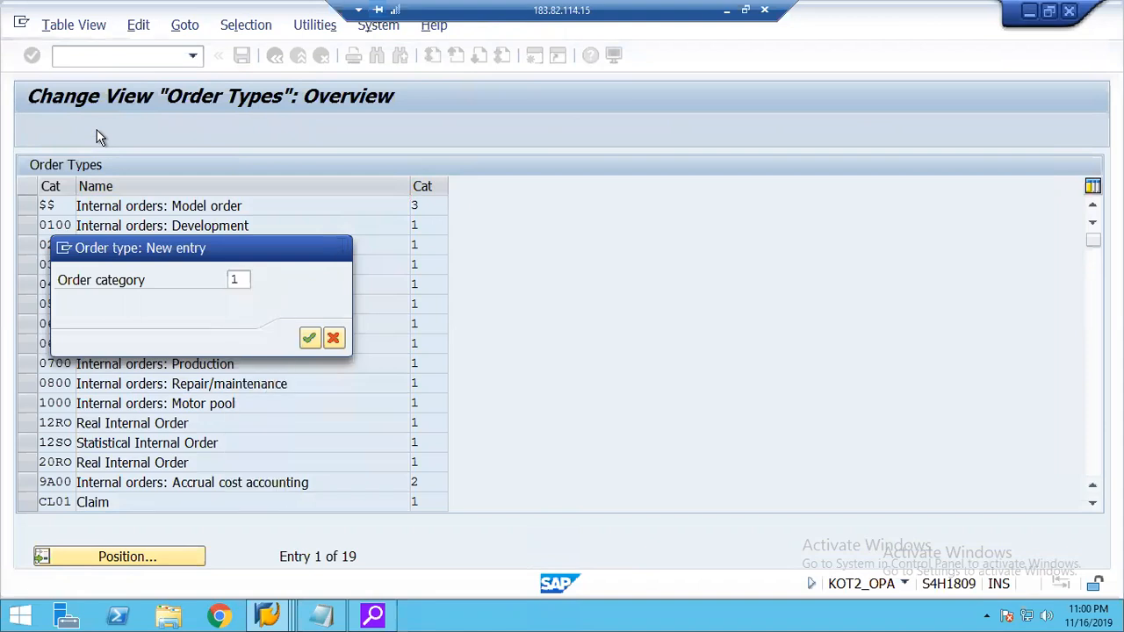
key(Return)
Enter 20R1 as the new order type with the description Real Internal Order.
text(20)
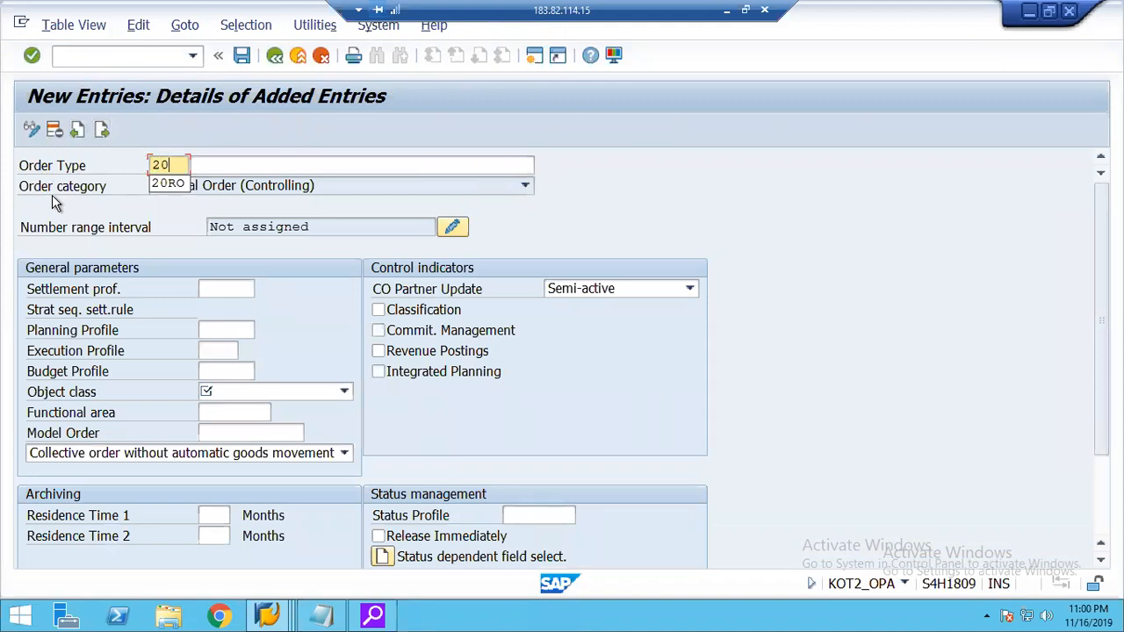
text(R1)
key(Tab)
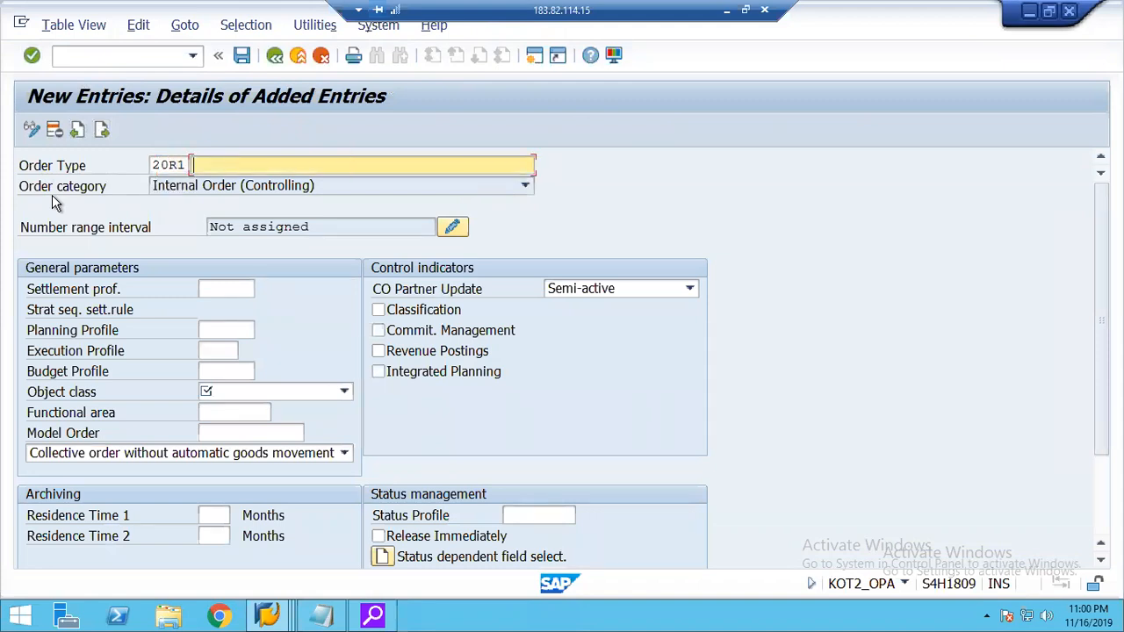
text(Real I)
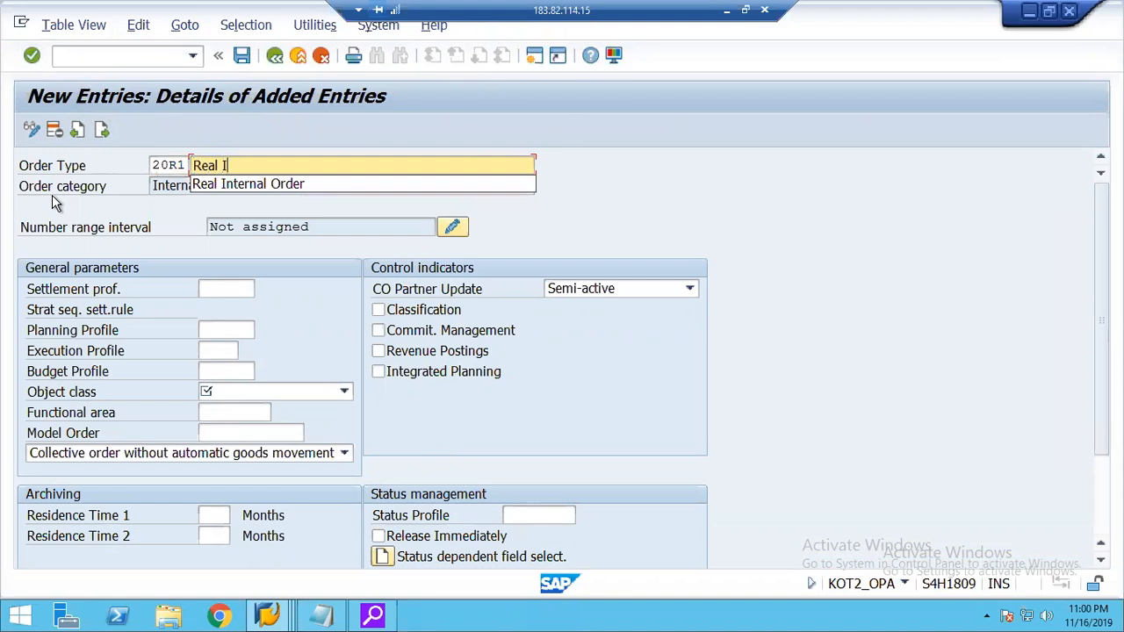
key(Down)
key(Return)
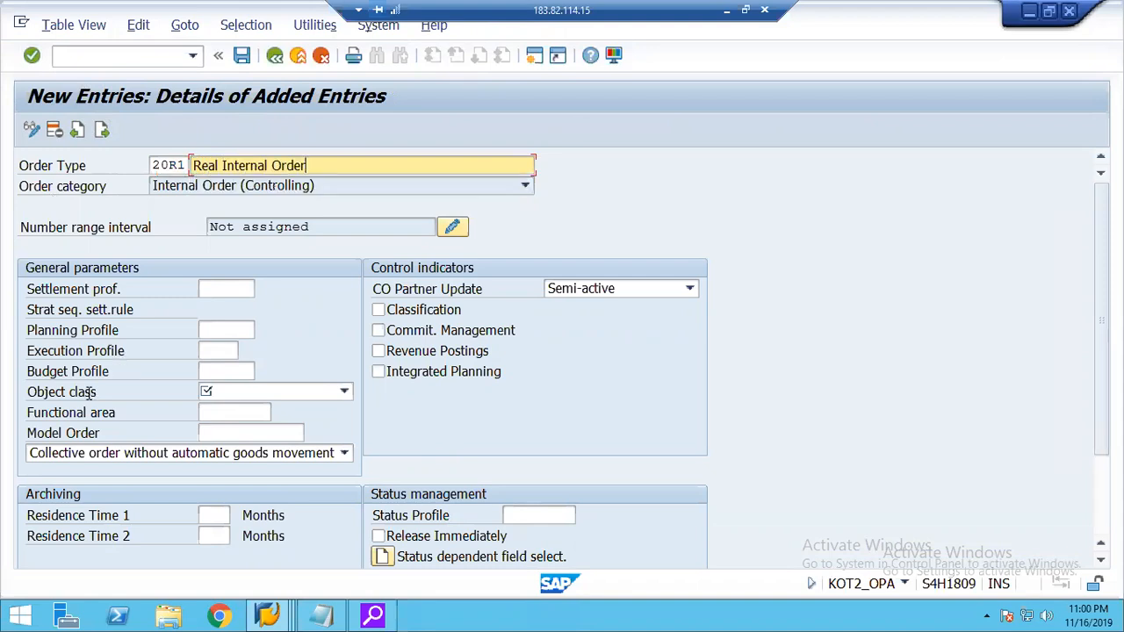
Set the object class of order type 20R1 to Overhead costs and allow revenue postings.
click(223, 392)
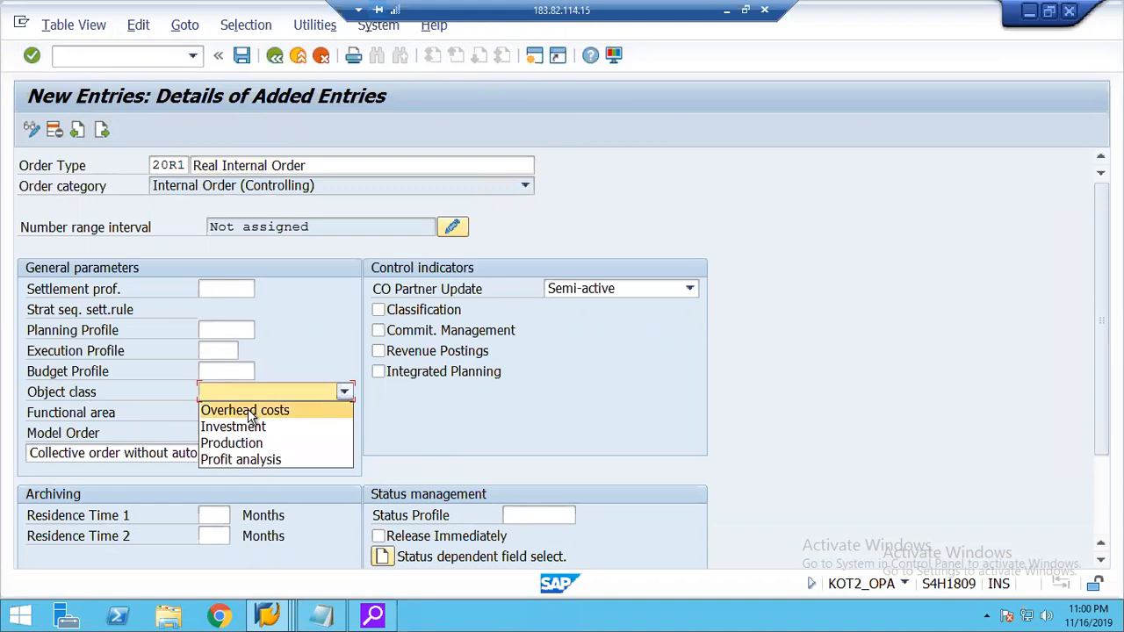
click(250, 412)
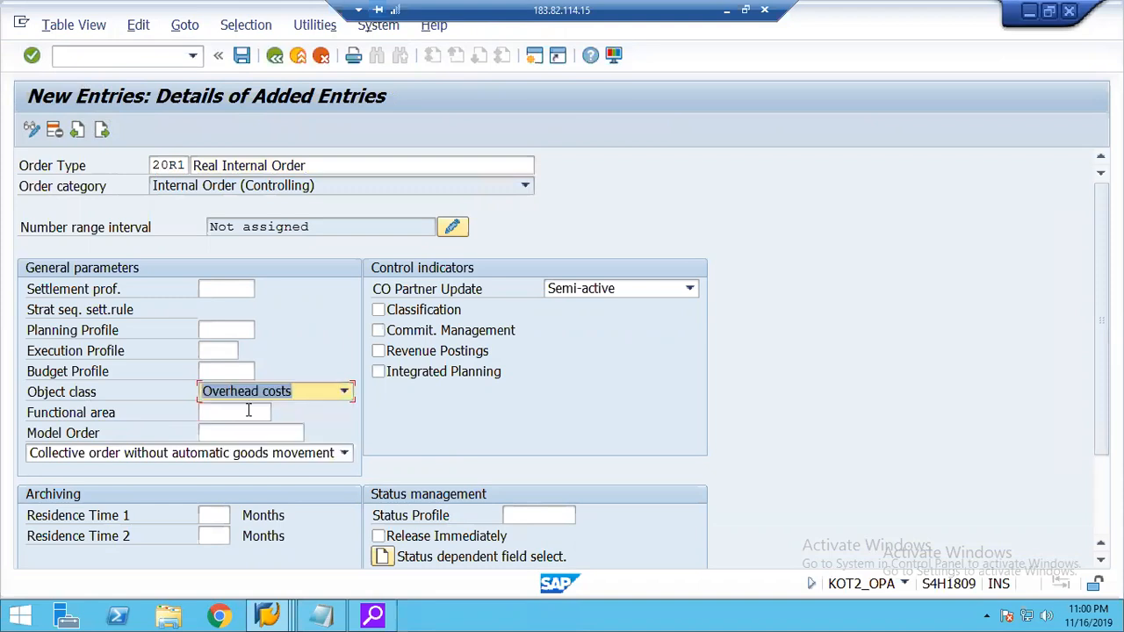
click(414, 353)
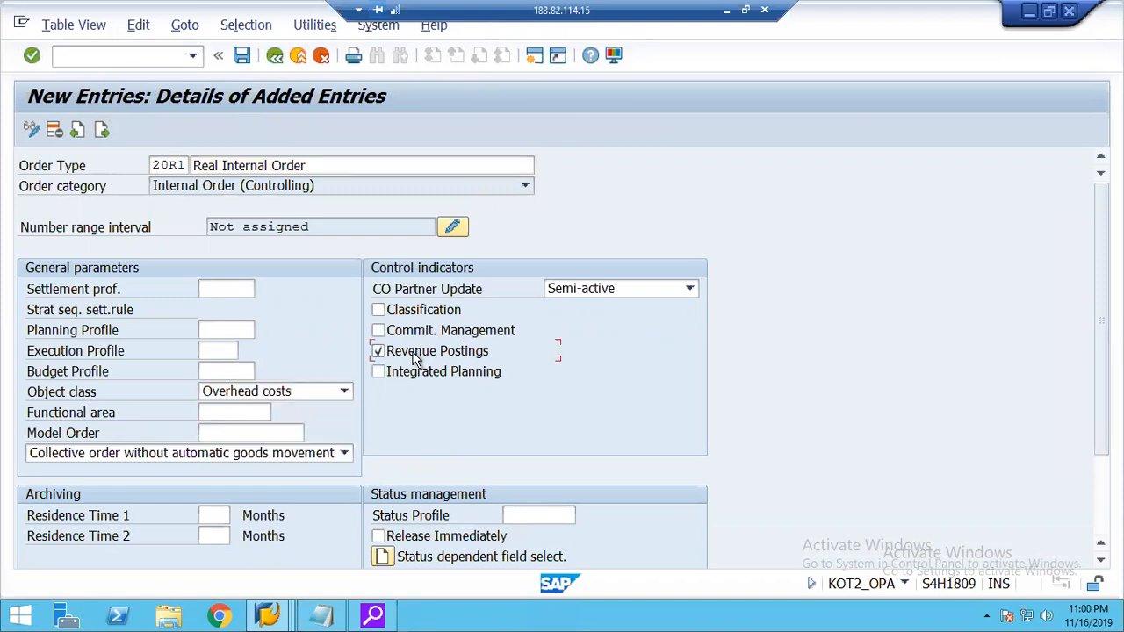
click(452, 228)
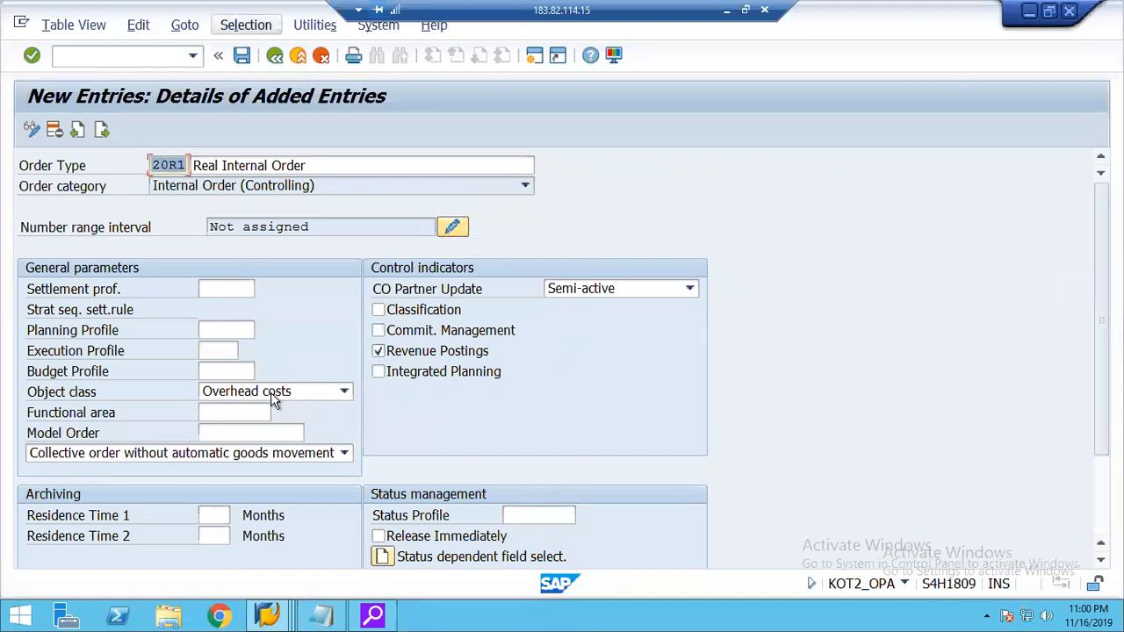
Set Residence Time 1 to 3 months, assign status profile 00000002 and enable immediate release for order type 20R1.
click(226, 515)
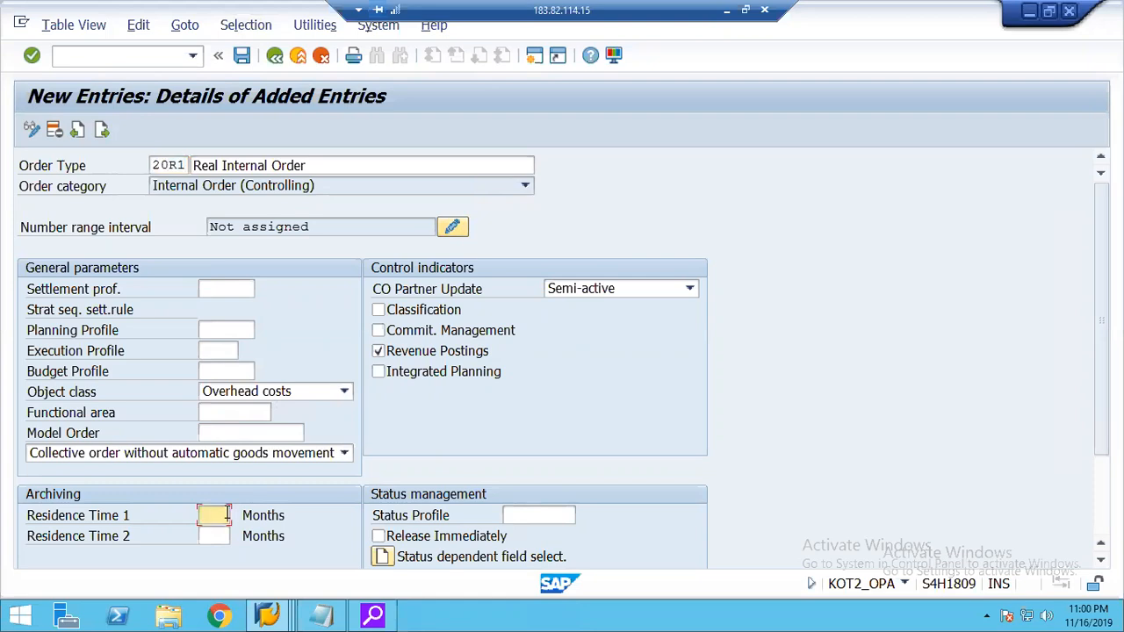
click(221, 533)
click(530, 514)
click(531, 533)
click(425, 539)
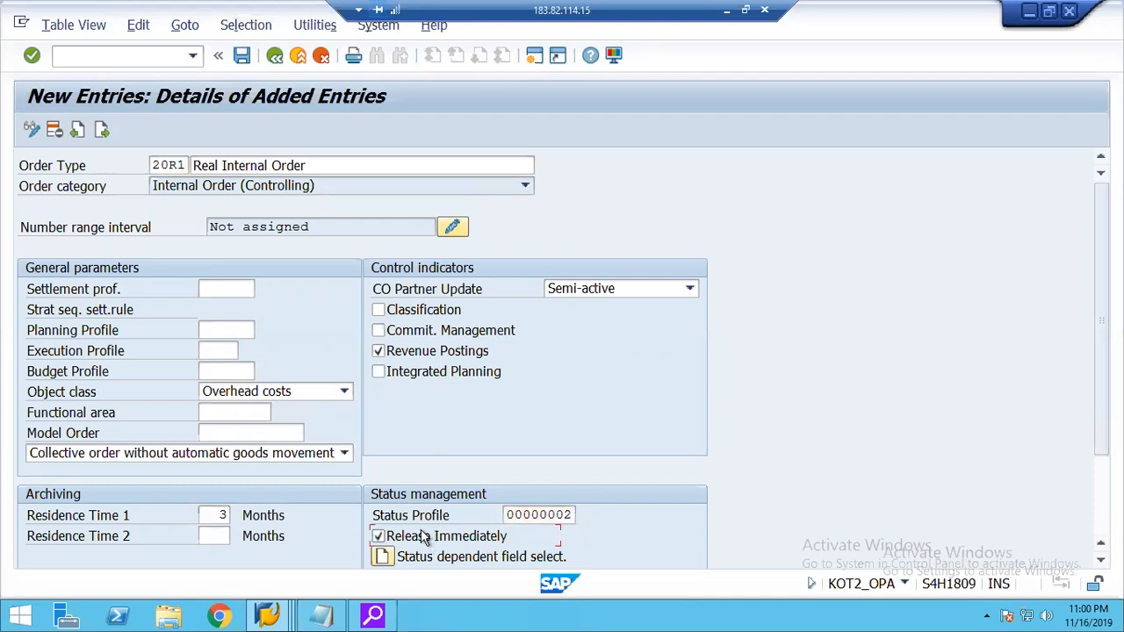
Save order type 20R1 in customizing request S18K900158 and open its number range group assignment.
click(453, 226)
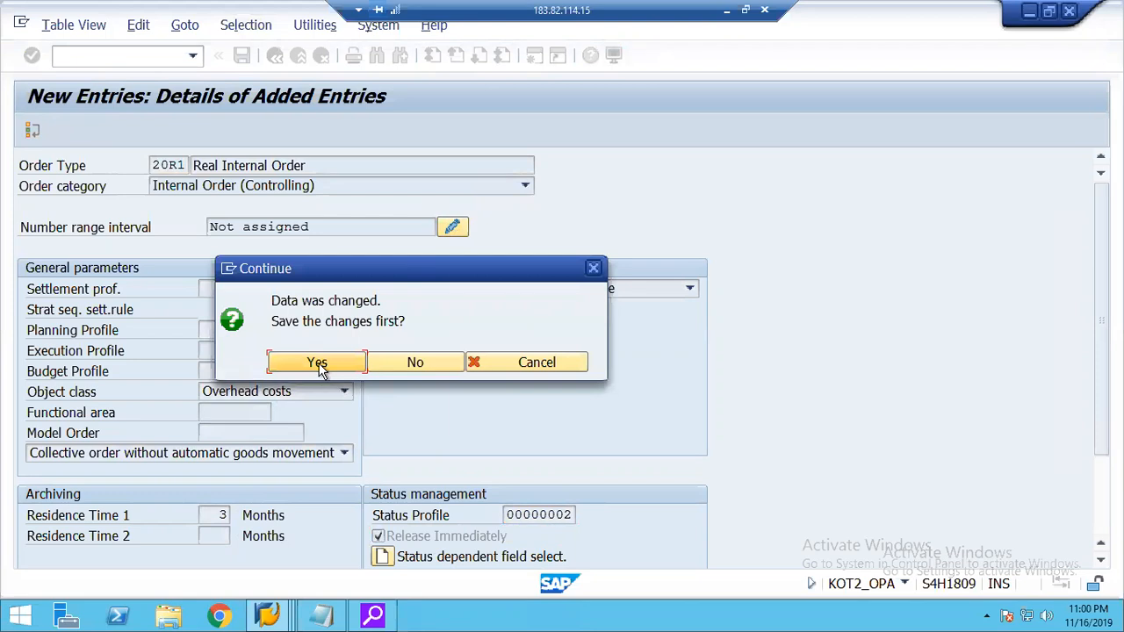
click(317, 363)
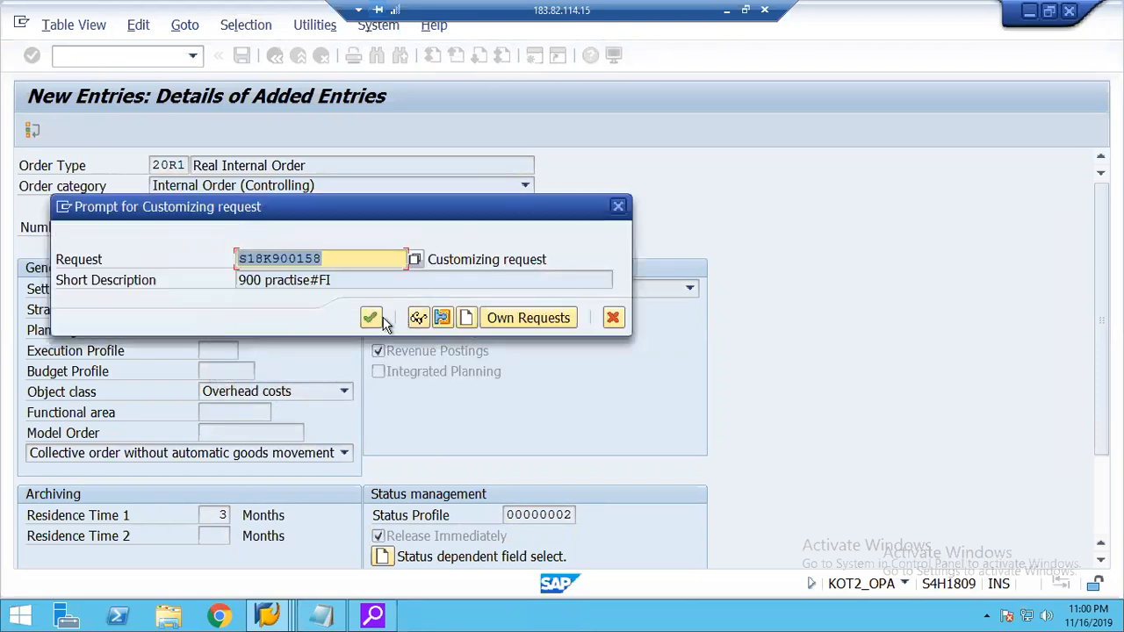
click(369, 320)
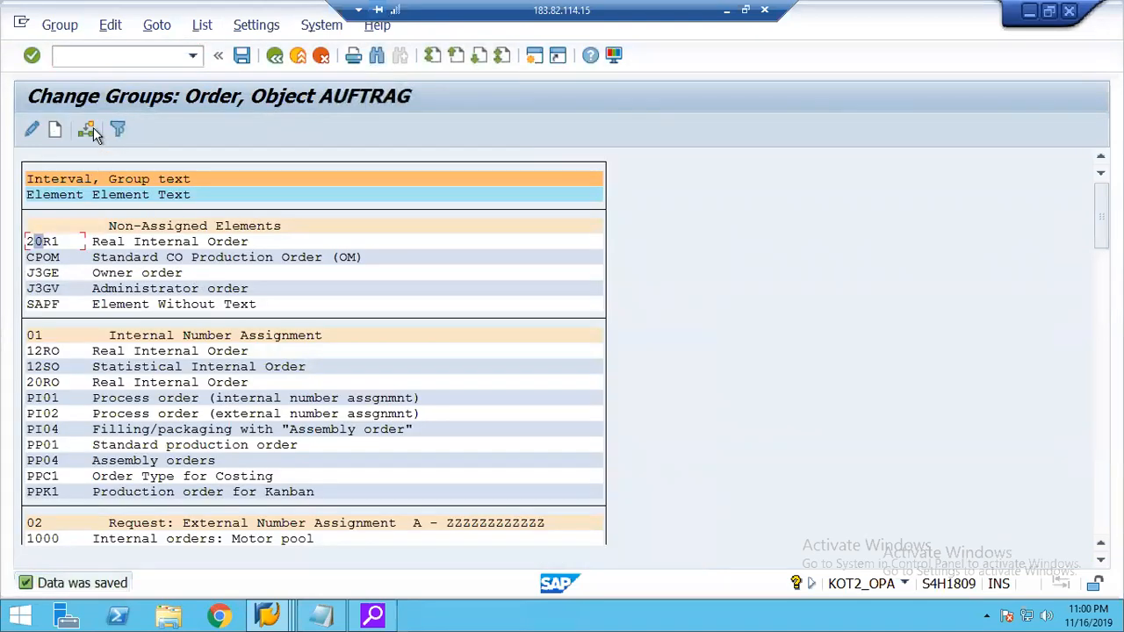
Assign order type 20R1 to number range group 01 Internal Number Assignment, save, and return to the IMG.
click(86, 132)
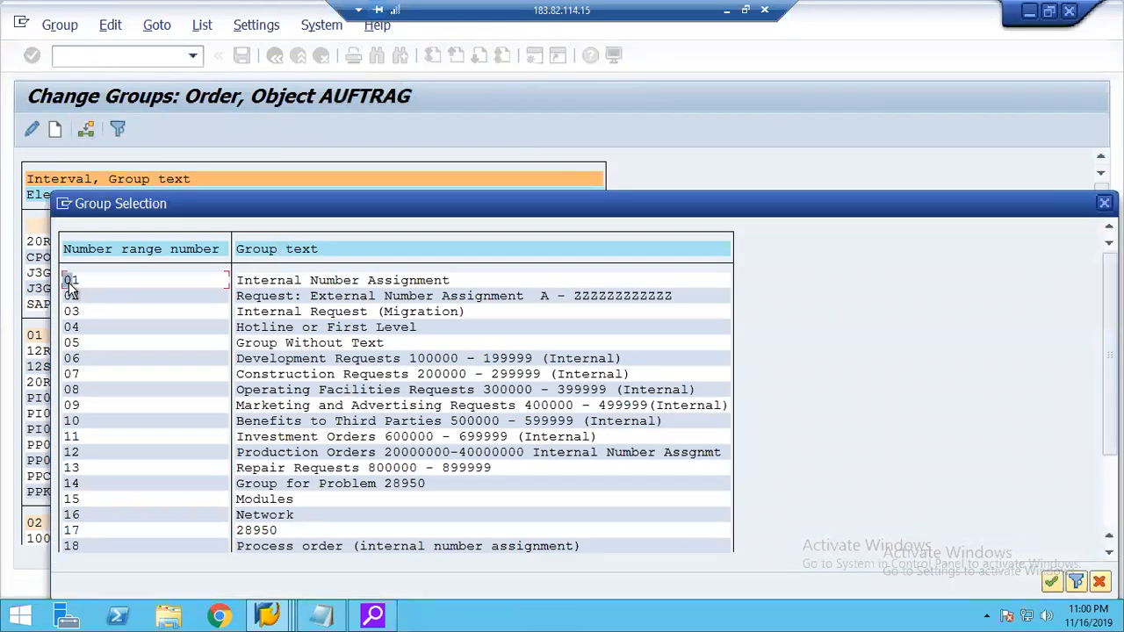
double_click(70, 281)
click(241, 58)
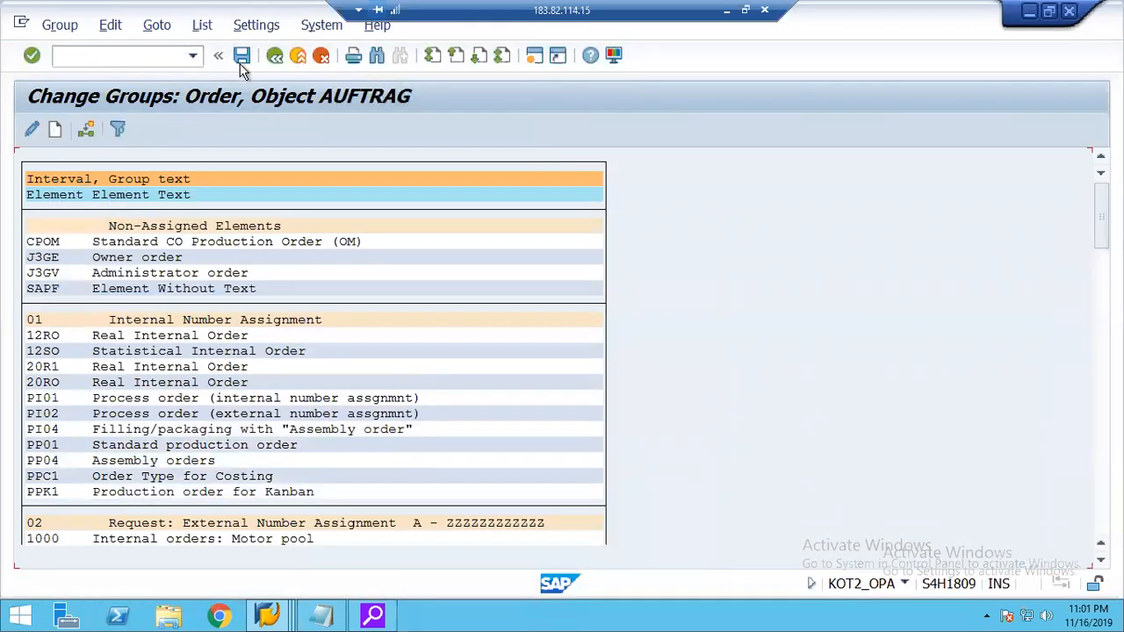
click(45, 366)
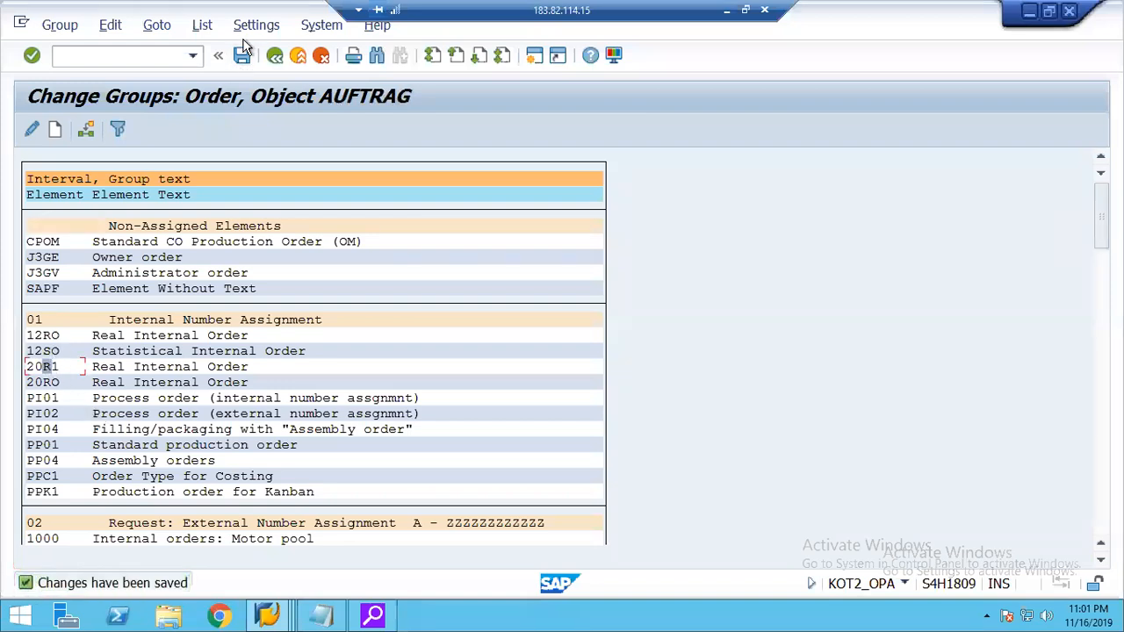
click(275, 56)
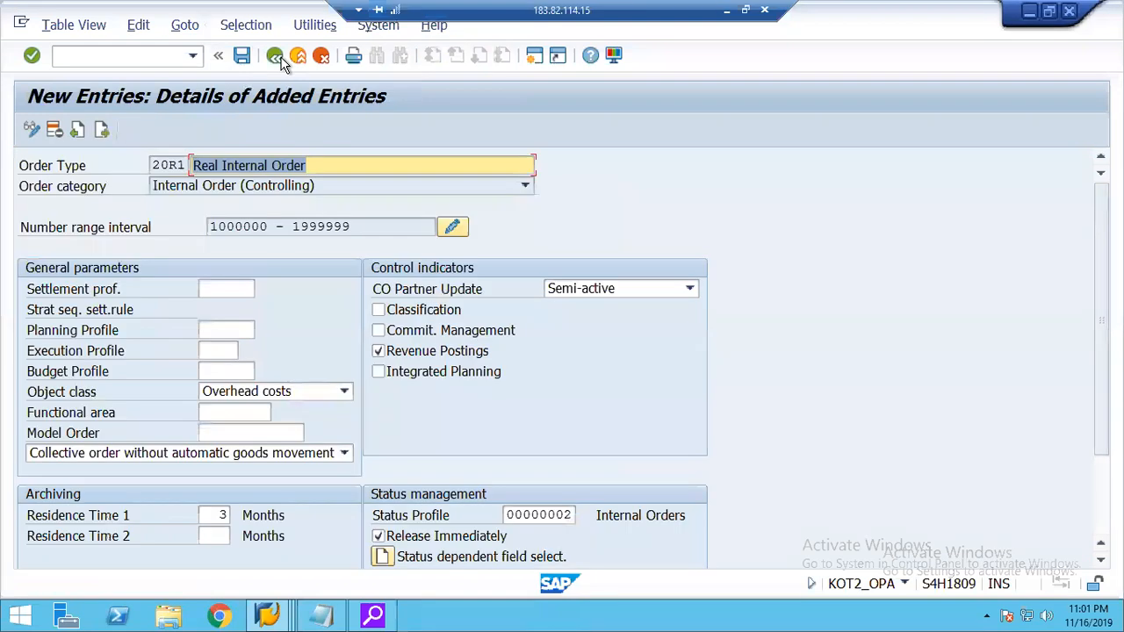
click(275, 57)
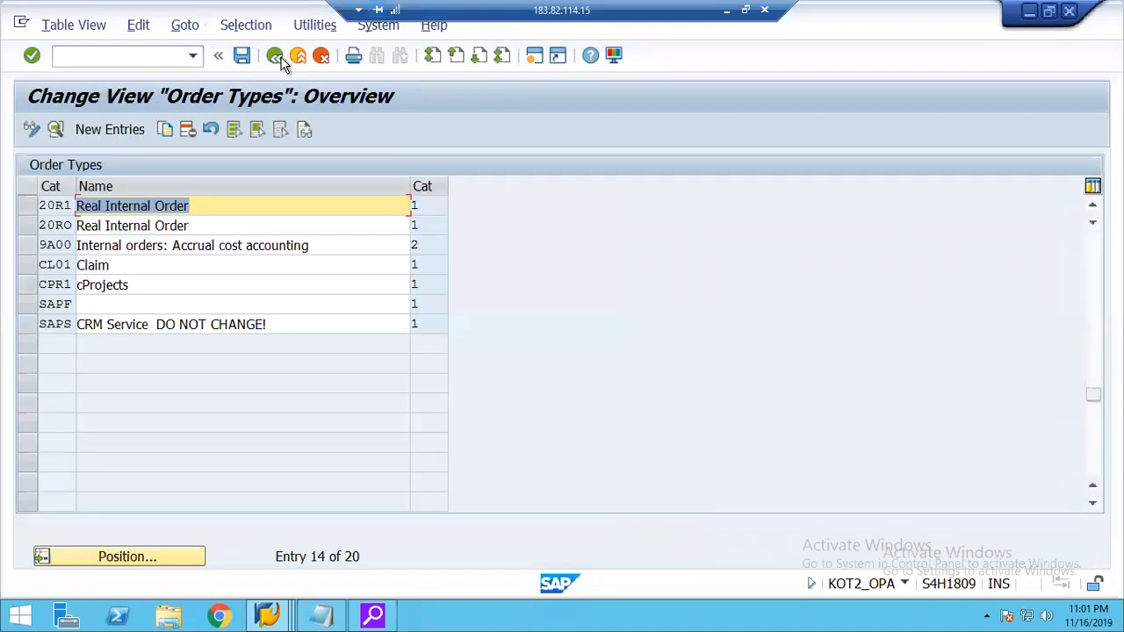
click(275, 56)
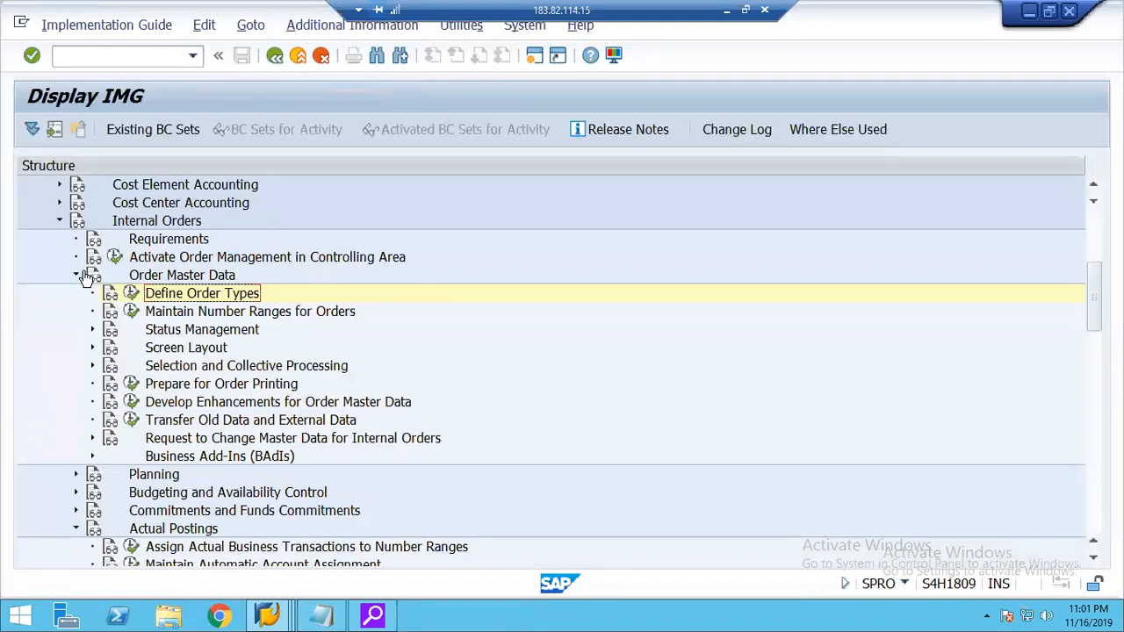
View the existing allocation structures through Maintain Allocation Structures in the Settlement node of Internal Orders' actual postings.
click(76, 276)
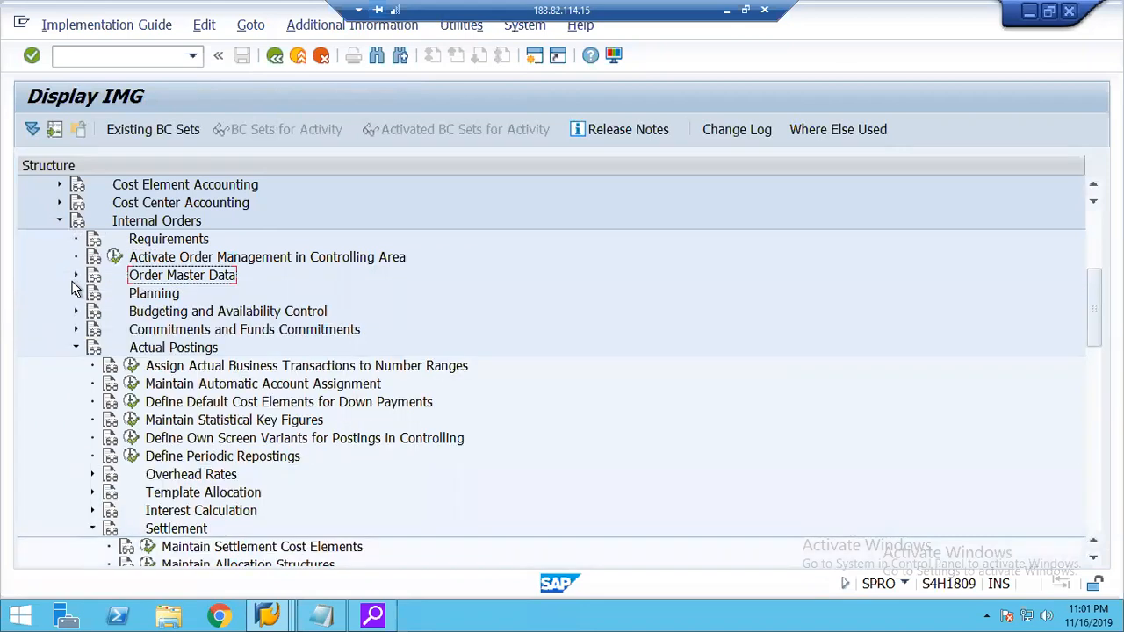
click(211, 548)
click(1093, 557)
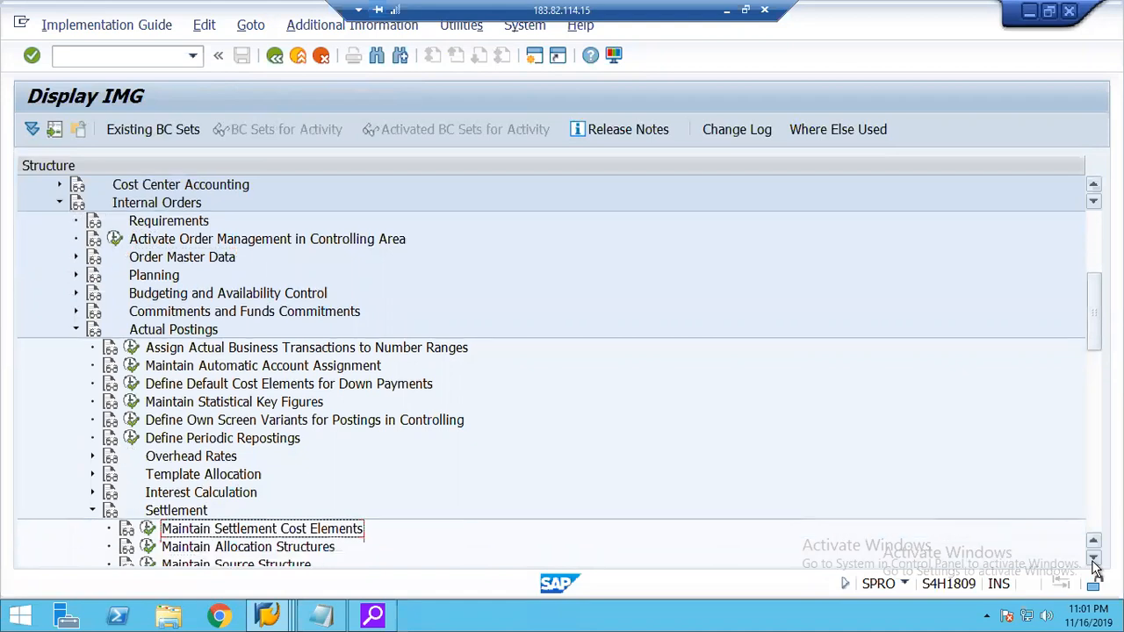
click(1094, 558)
click(1093, 559)
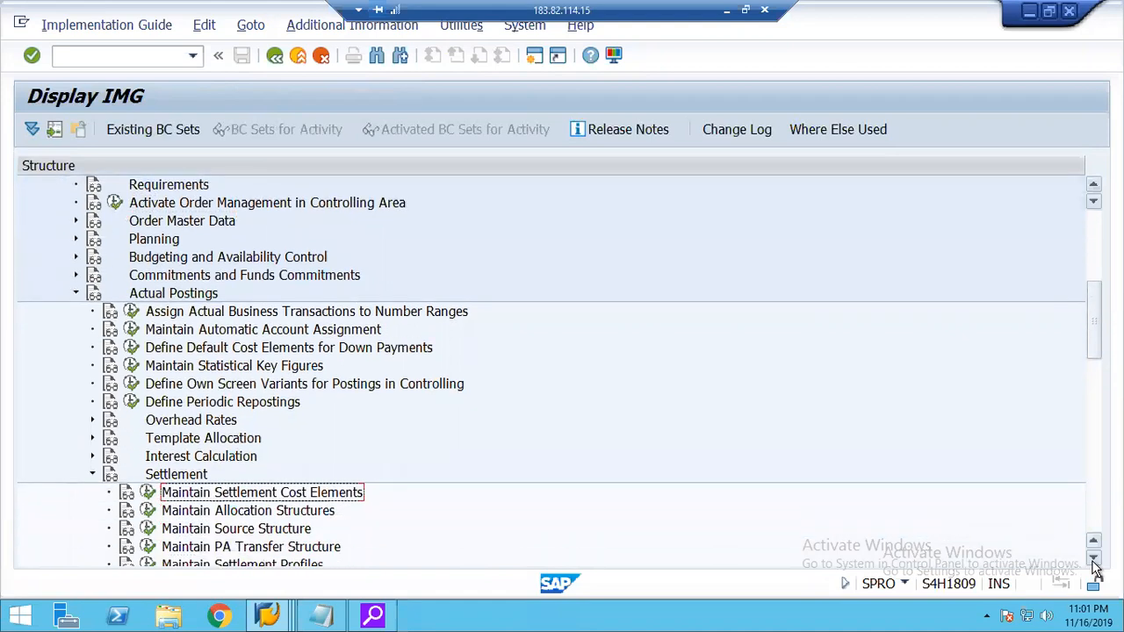
click(1093, 559)
click(1093, 559)
click(218, 481)
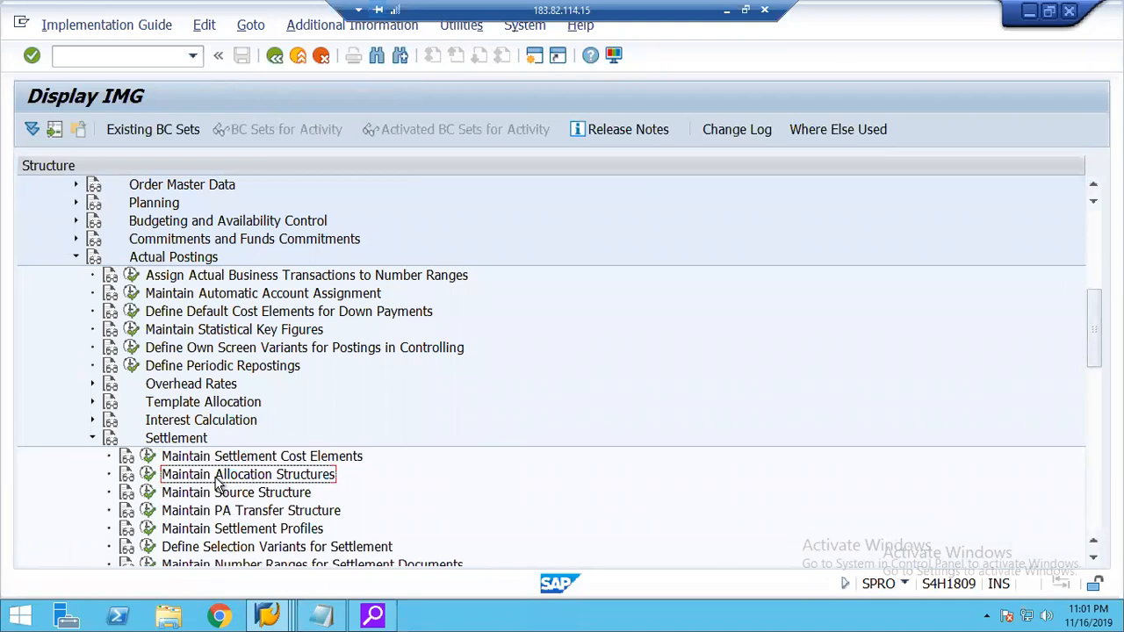
click(148, 475)
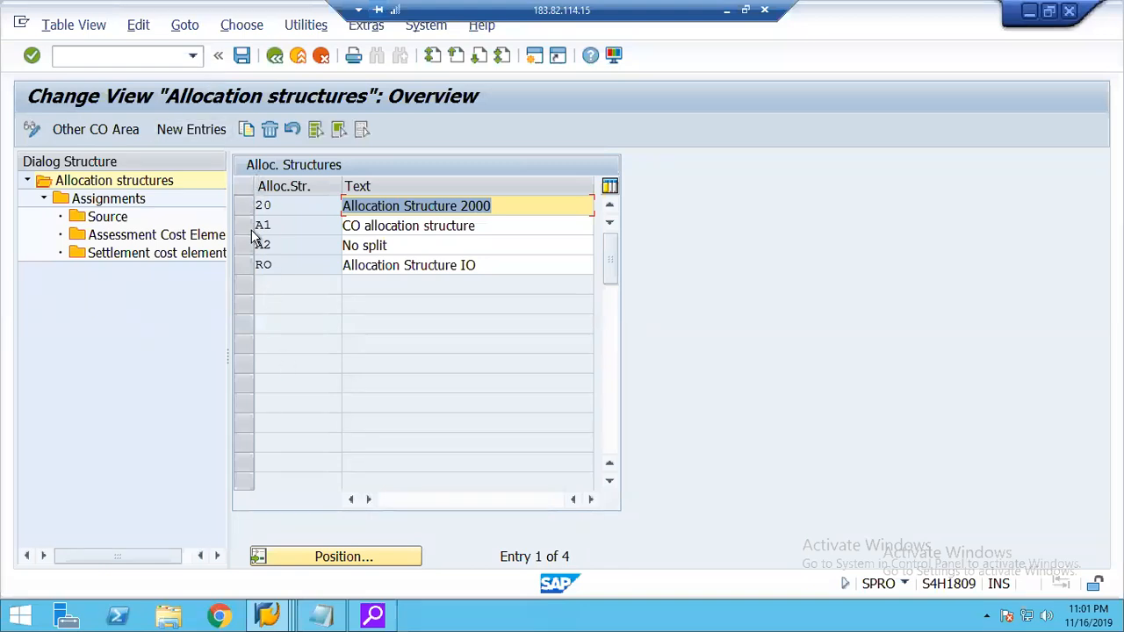
click(275, 56)
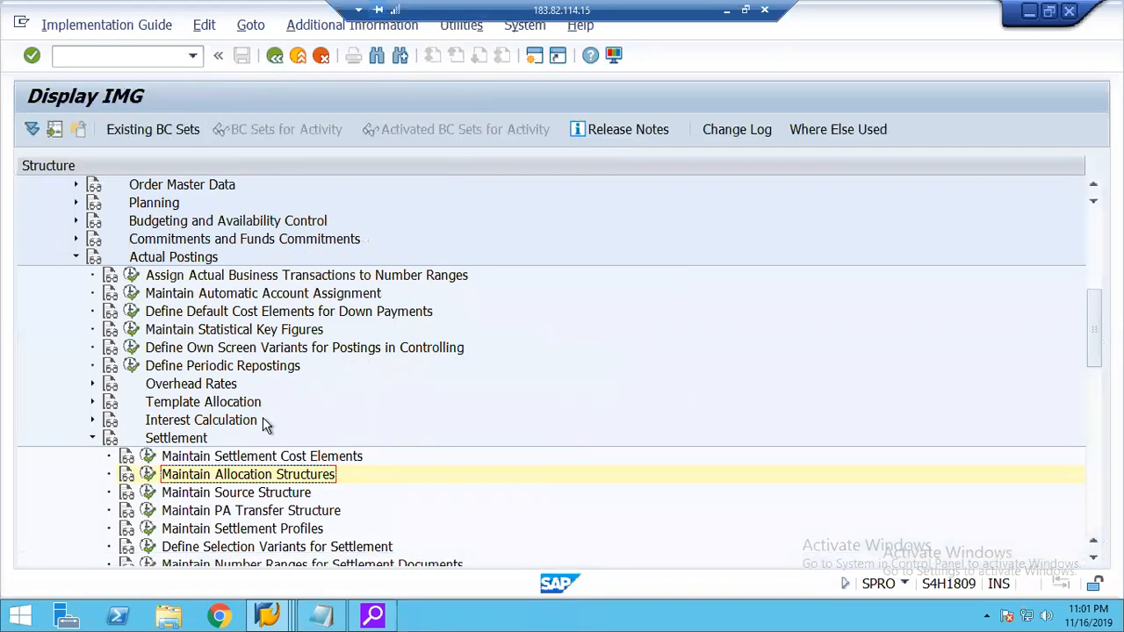
Open the Maintain Settlement Profiles activity for internal orders and start a new settlement profile entry.
click(235, 535)
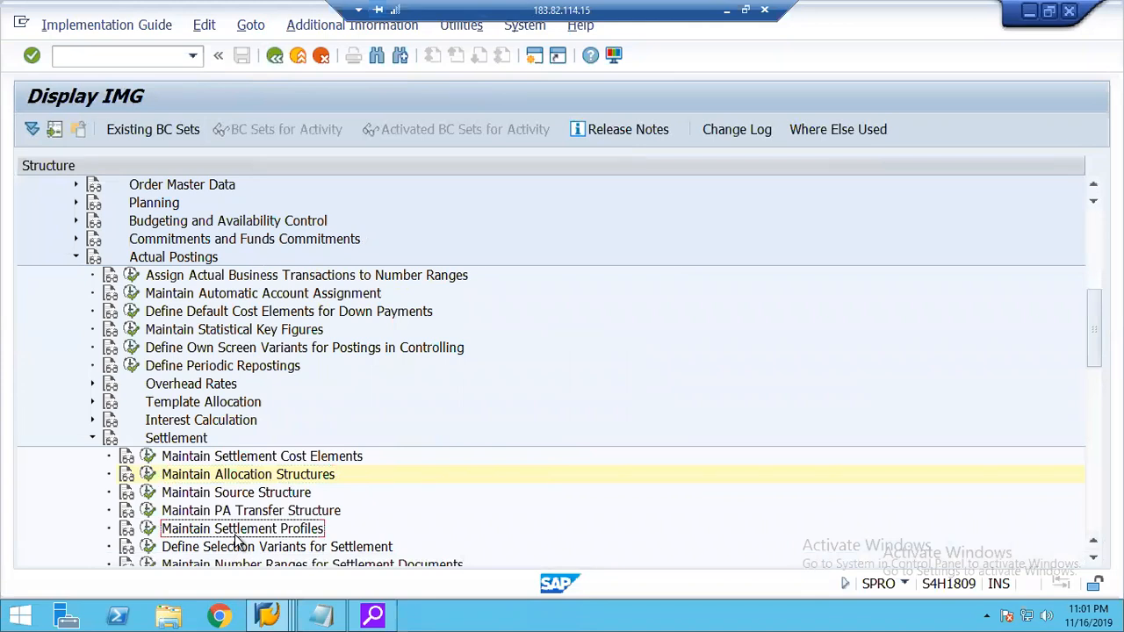
click(147, 530)
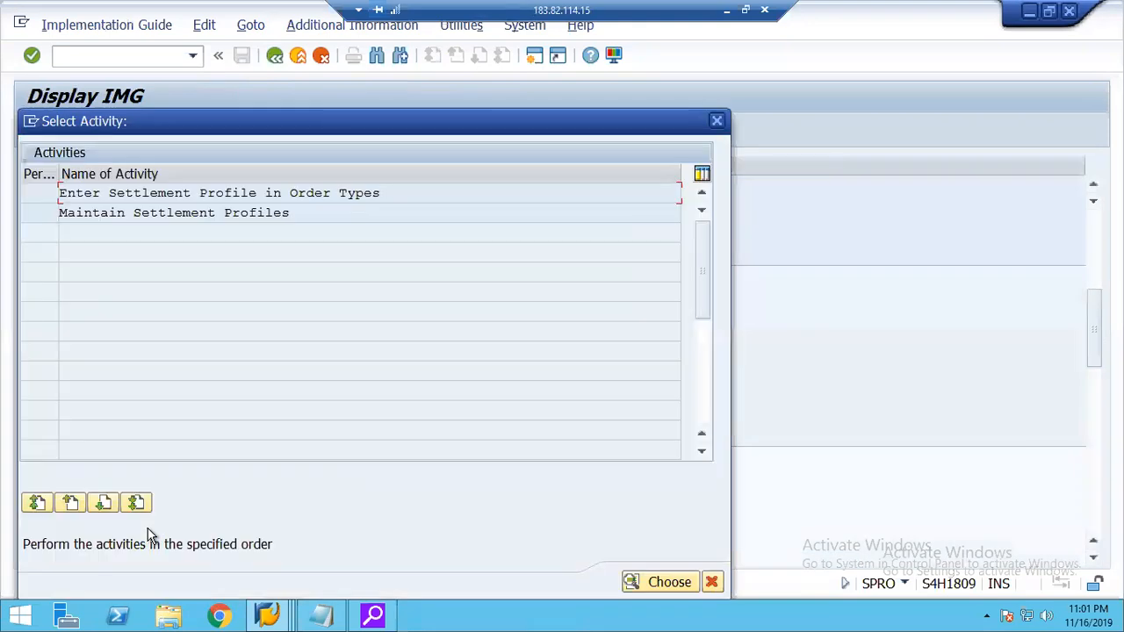
double_click(209, 213)
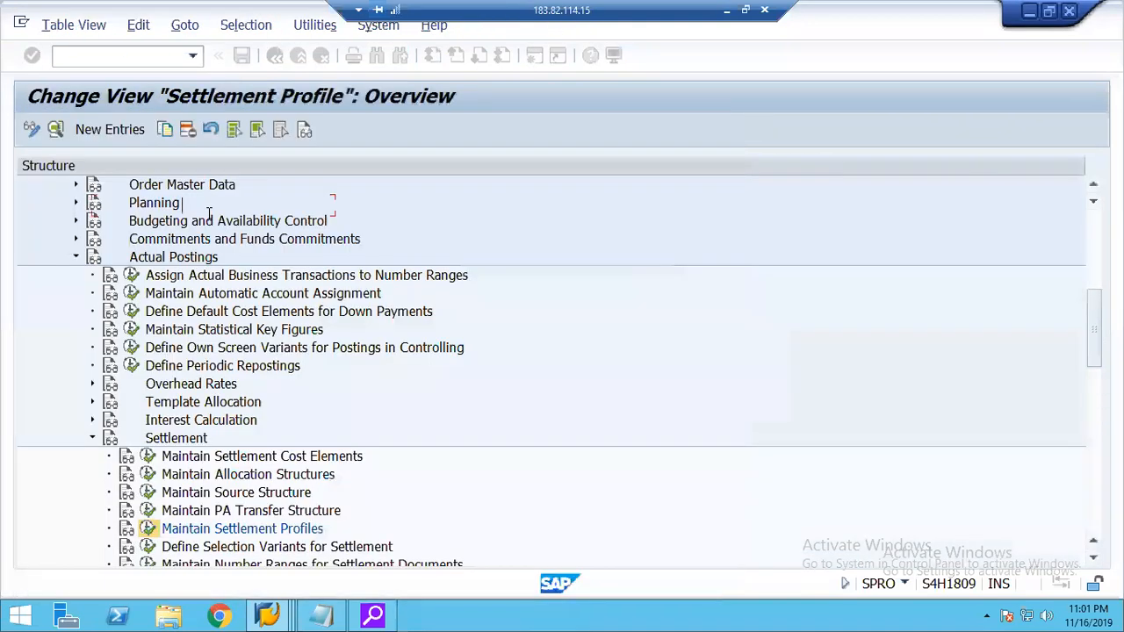
click(94, 129)
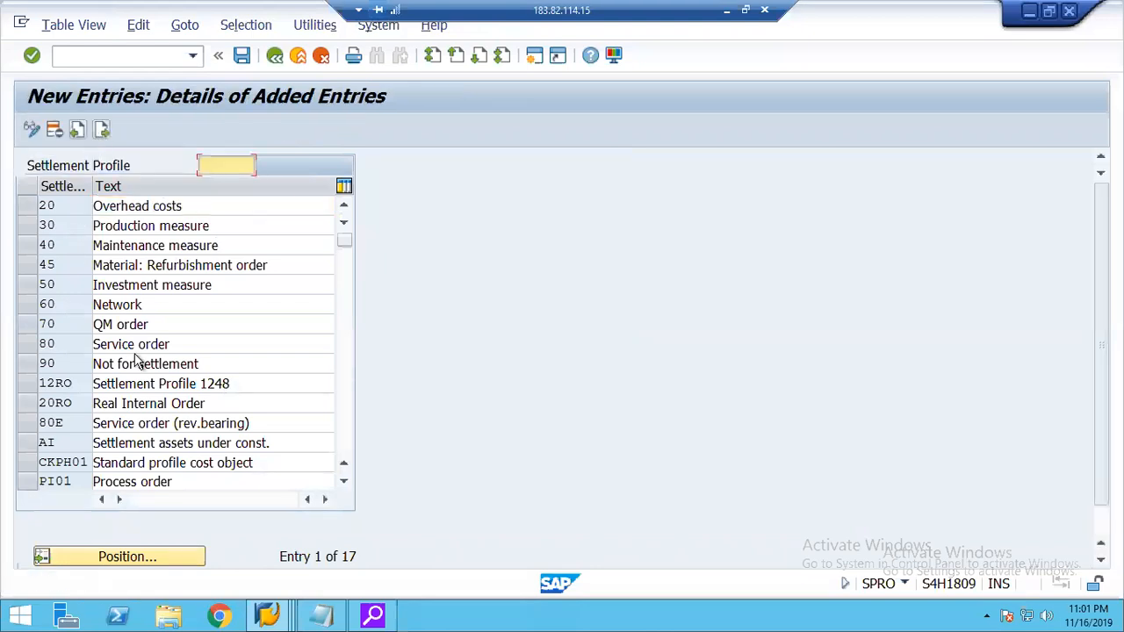
Enter 20r1 as the settlement profile with the description Settlement Profile 1248.
text(20r)
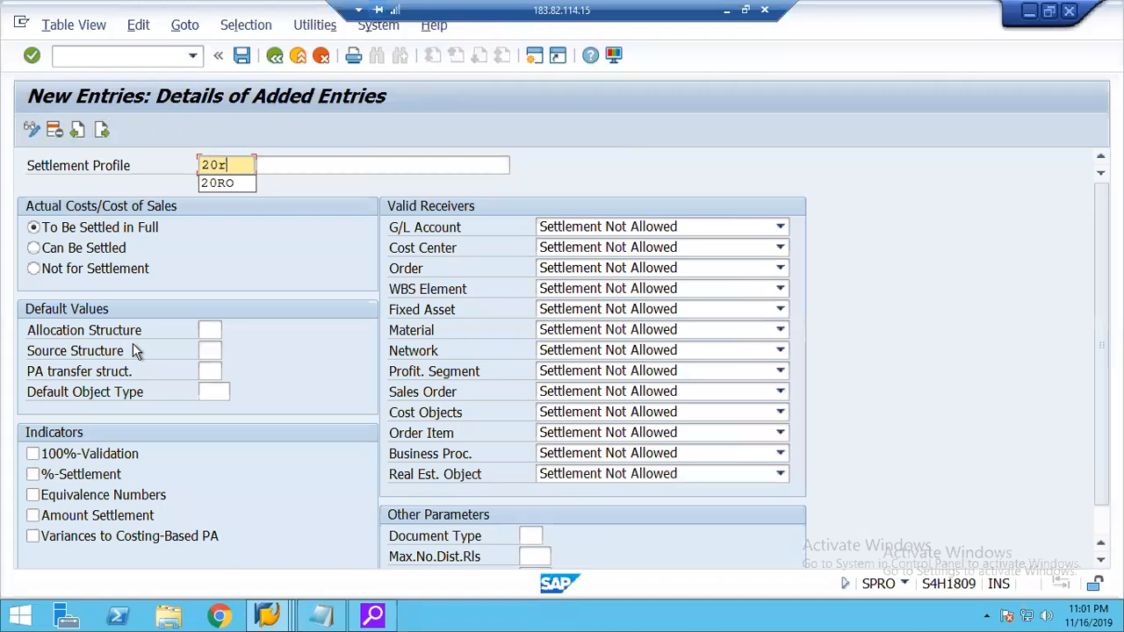
text(1)
key(Tab)
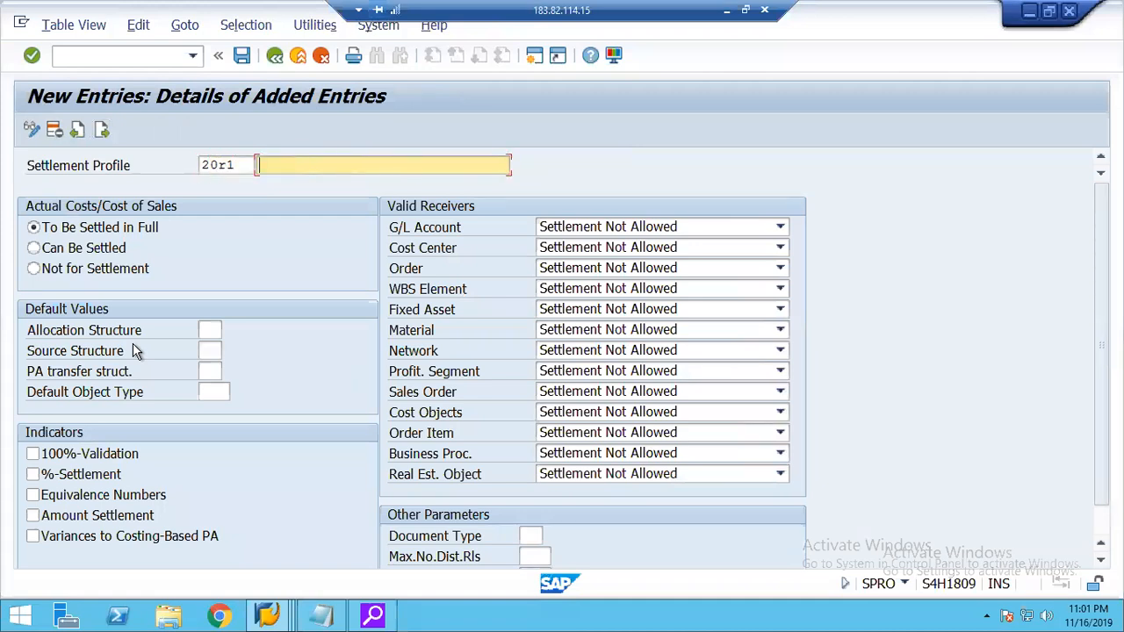
text(Set)
key(Down)
key(Return)
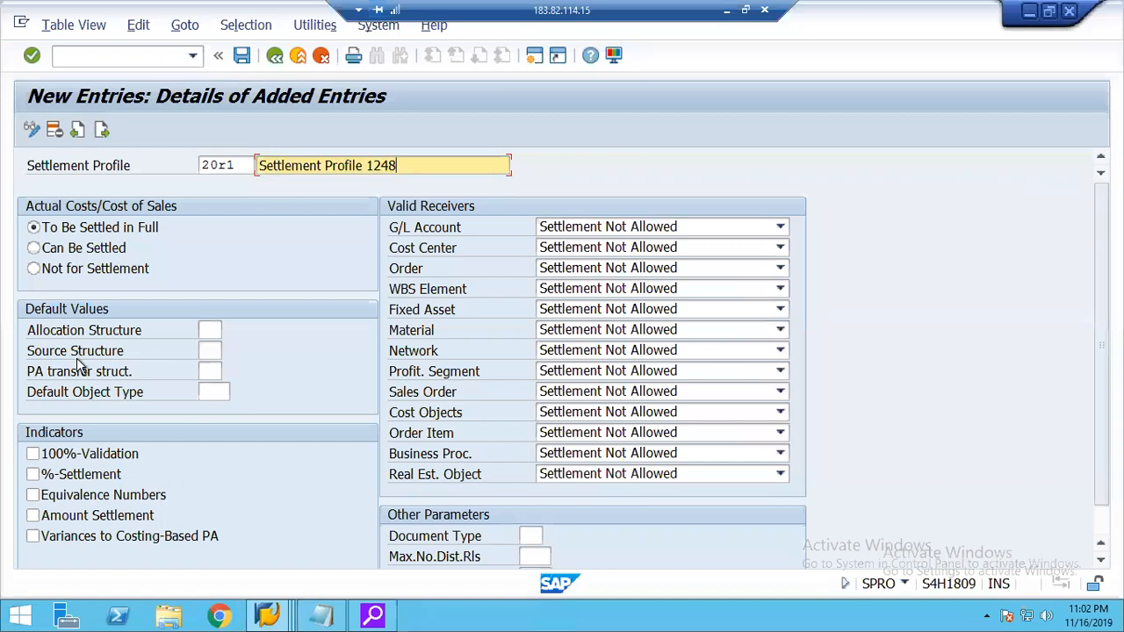
Set default allocation structure 20 and default object type CTR for the profile, and enable 100%-Validation and %-Settlement.
click(206, 331)
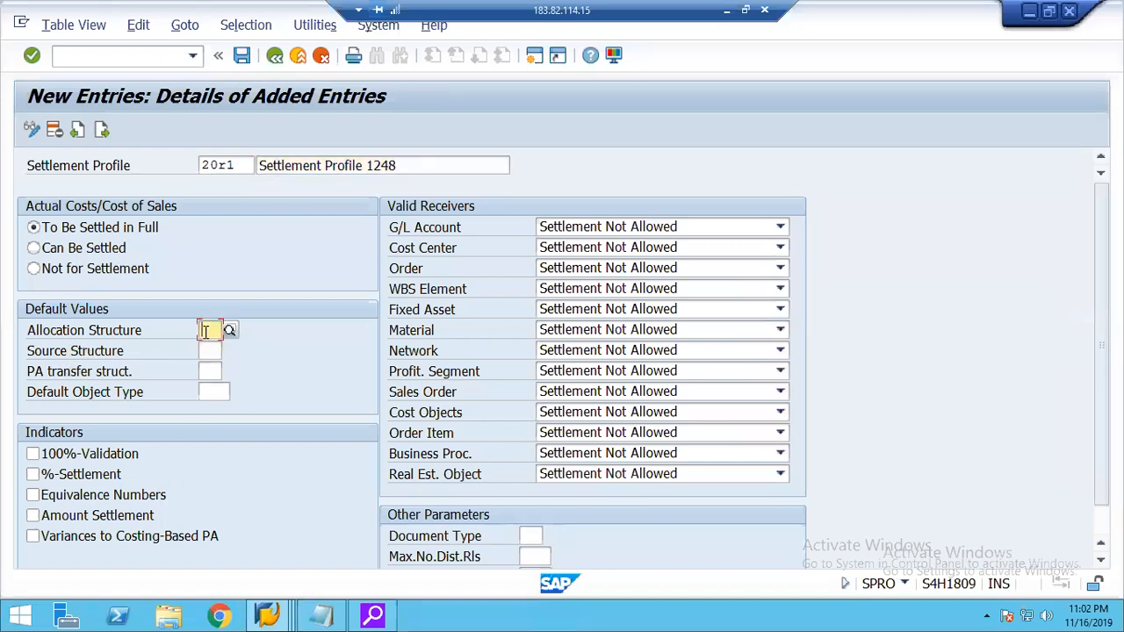
text(20)
click(217, 351)
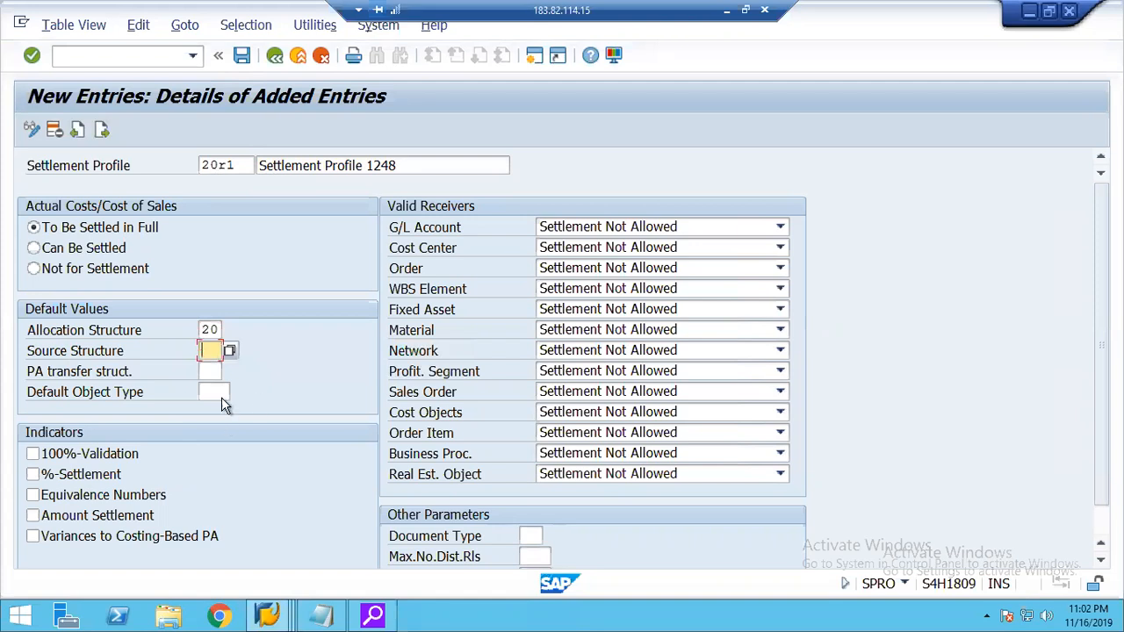
click(221, 395)
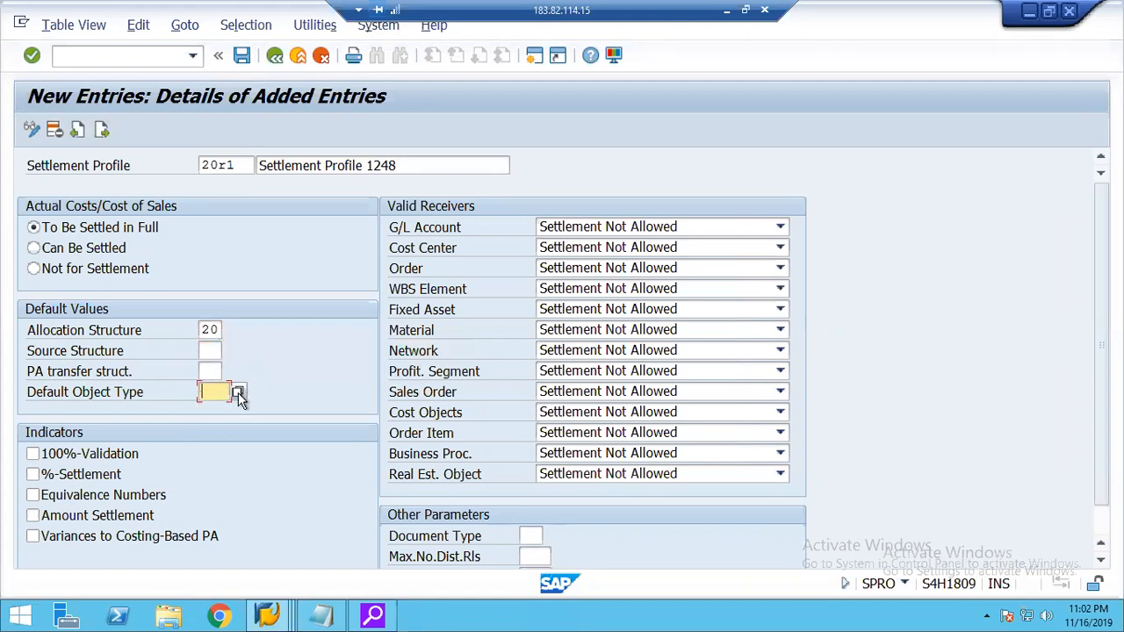
click(232, 392)
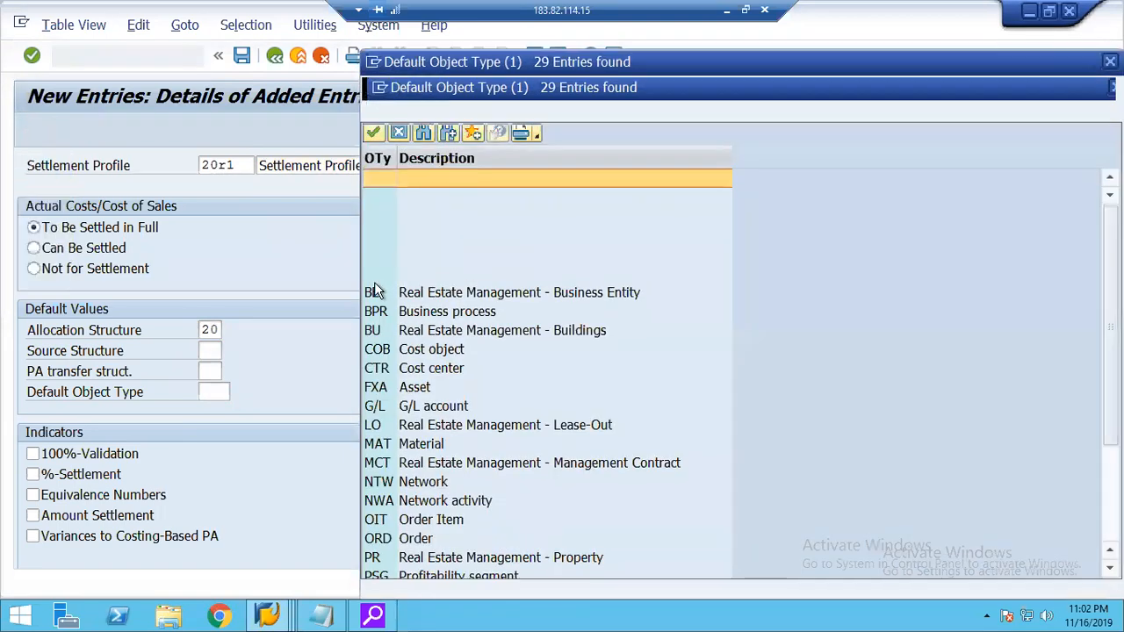
double_click(379, 372)
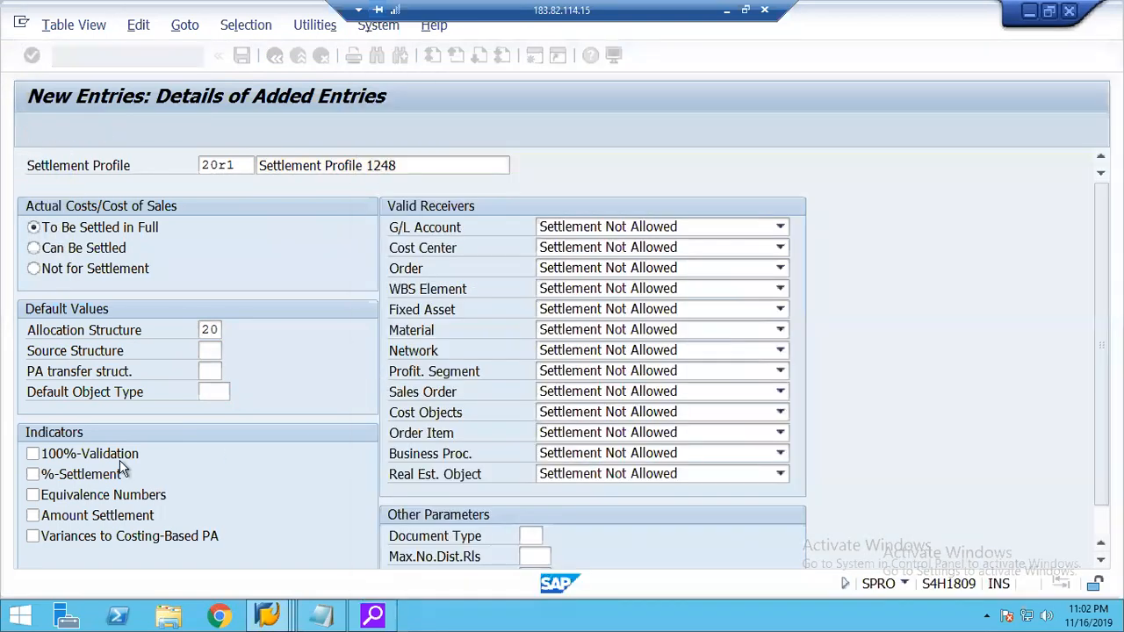
click(79, 478)
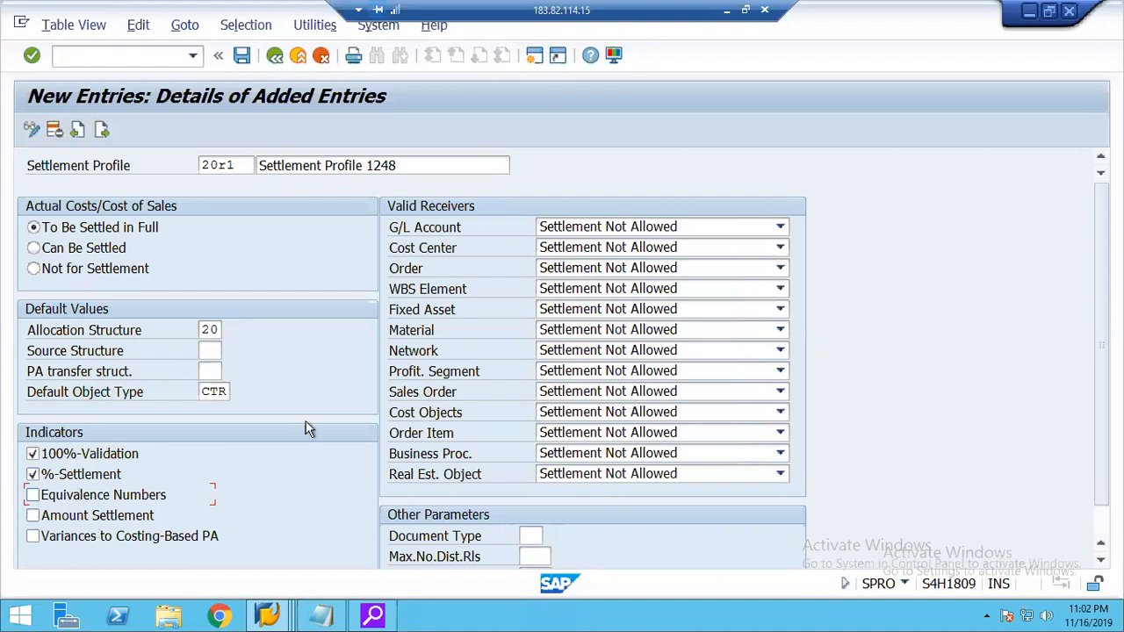
Set the valid receivers G/L Account, Cost Center and Order to Settlement Optional.
click(618, 229)
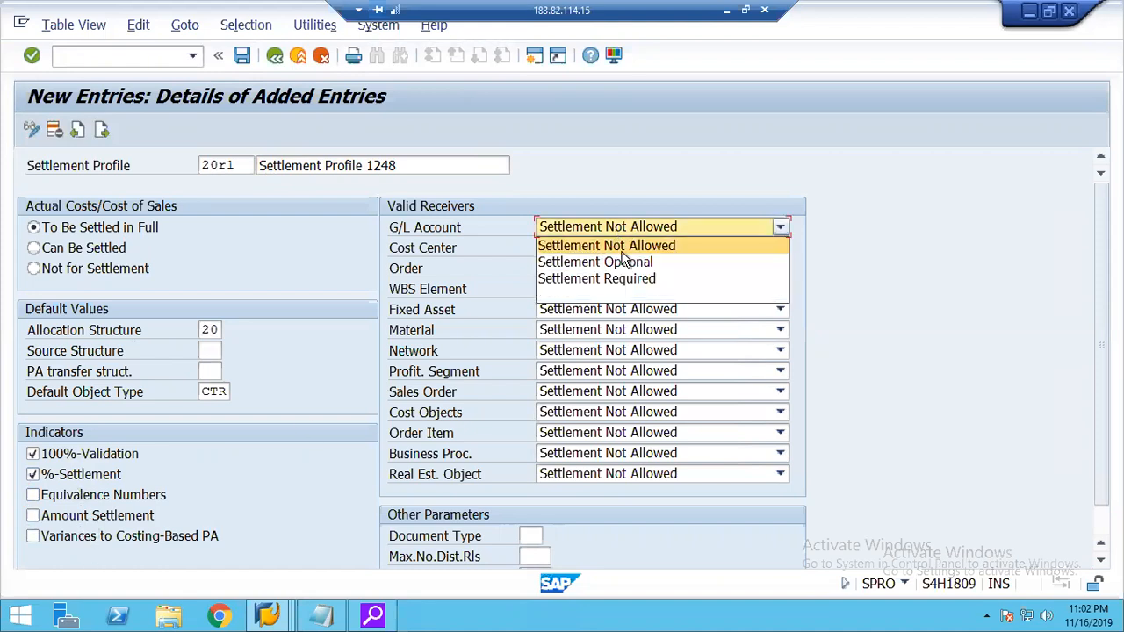
click(604, 261)
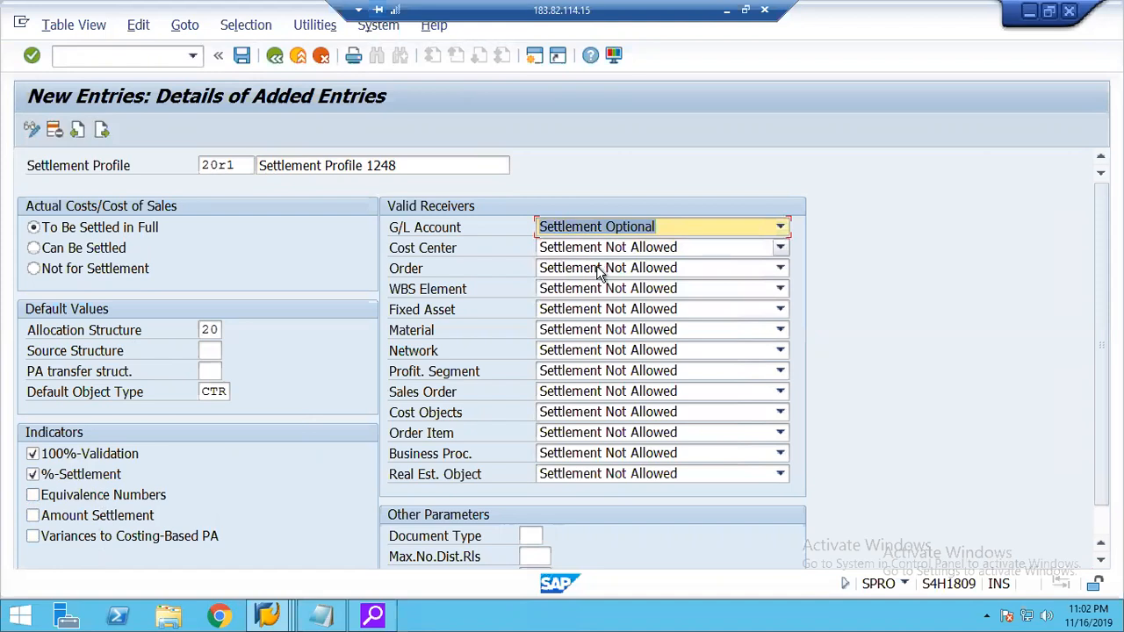
click(590, 250)
click(593, 284)
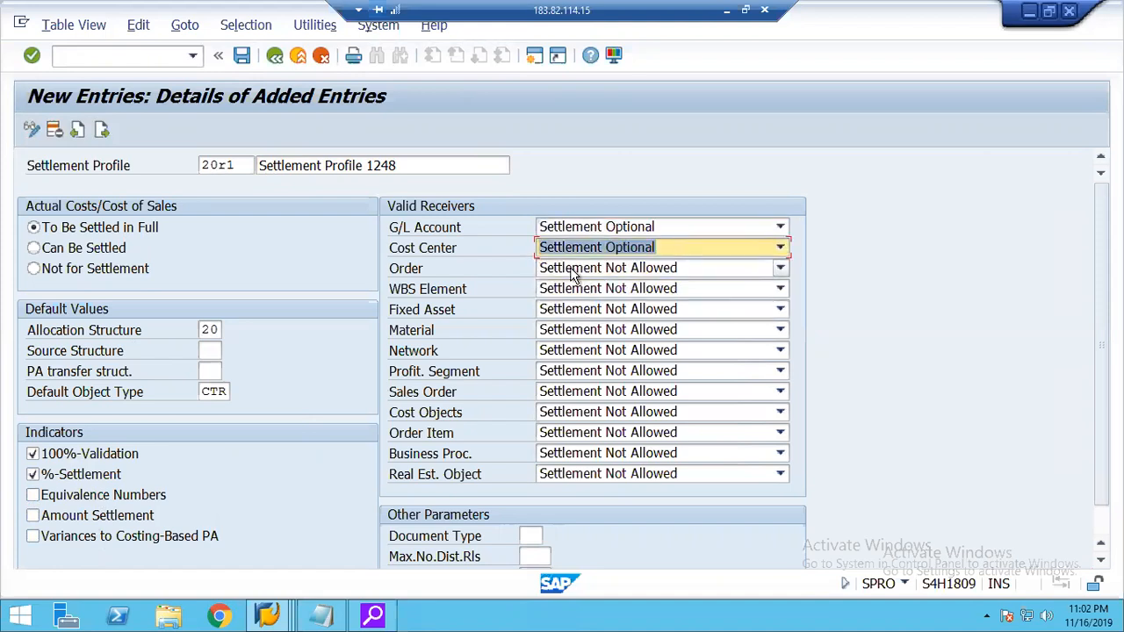
click(572, 272)
click(588, 305)
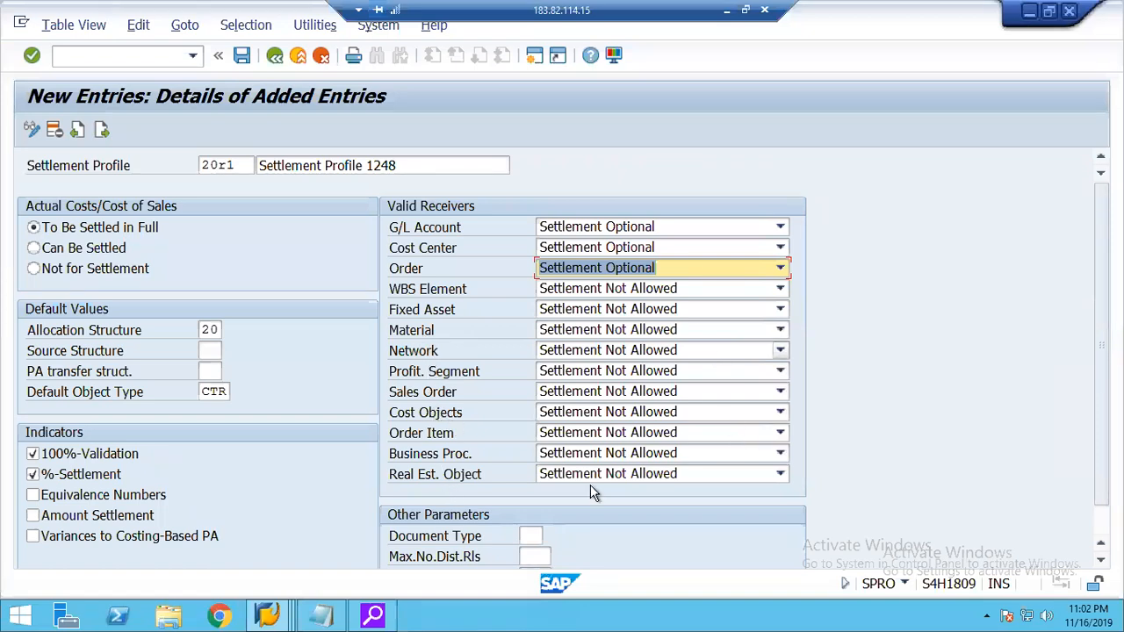
Enter document type SA, a maximum of 2 distribution rules and a residence time of 3 months for the settlement profile.
click(535, 536)
text(sa)
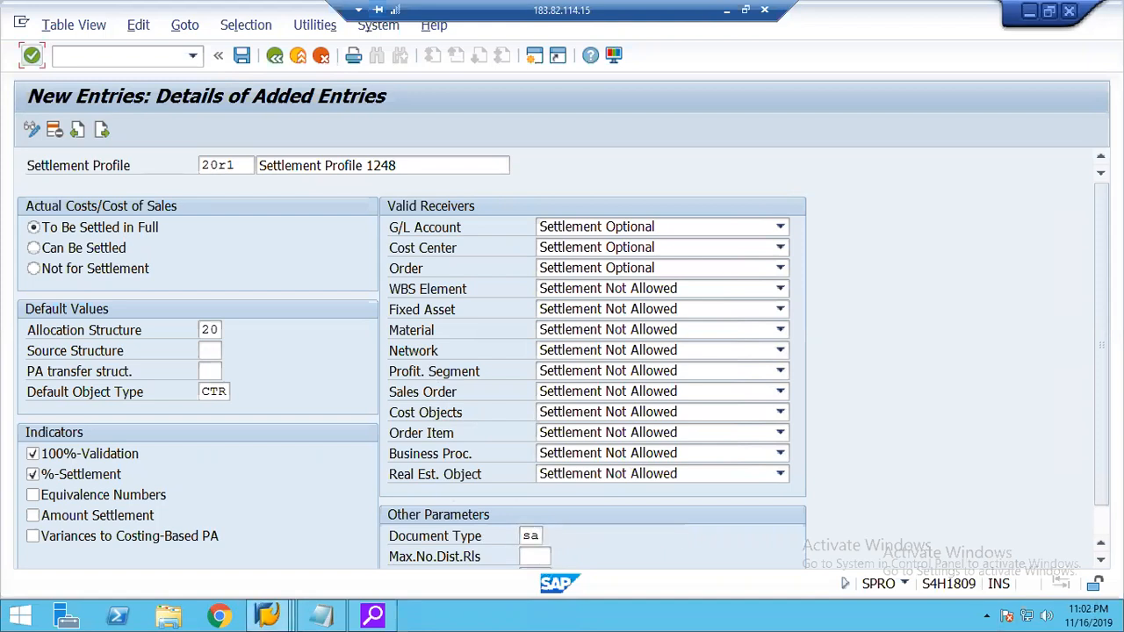
click(1100, 560)
click(1100, 560)
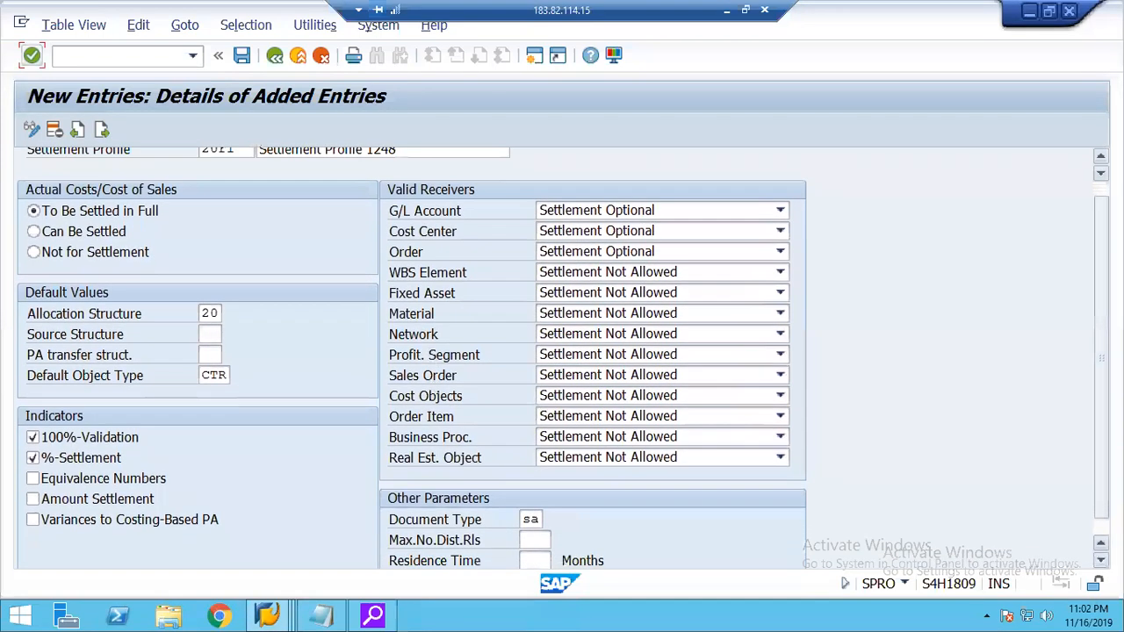
click(537, 524)
text(2)
key(Tab)
key(Return)
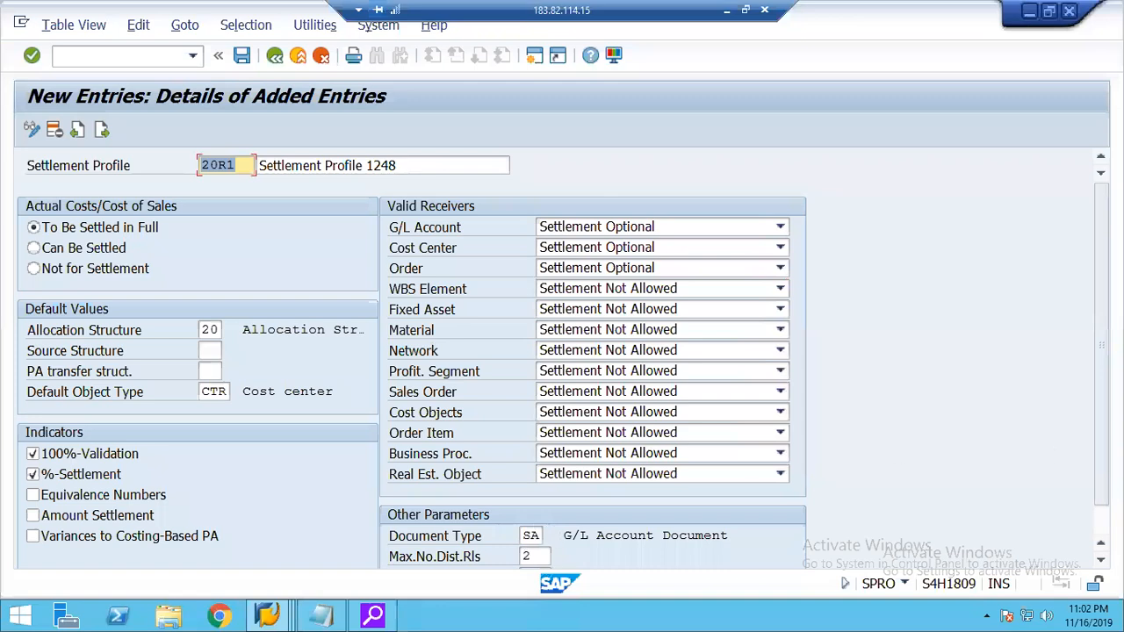
scroll(1099, 538, down, 1)
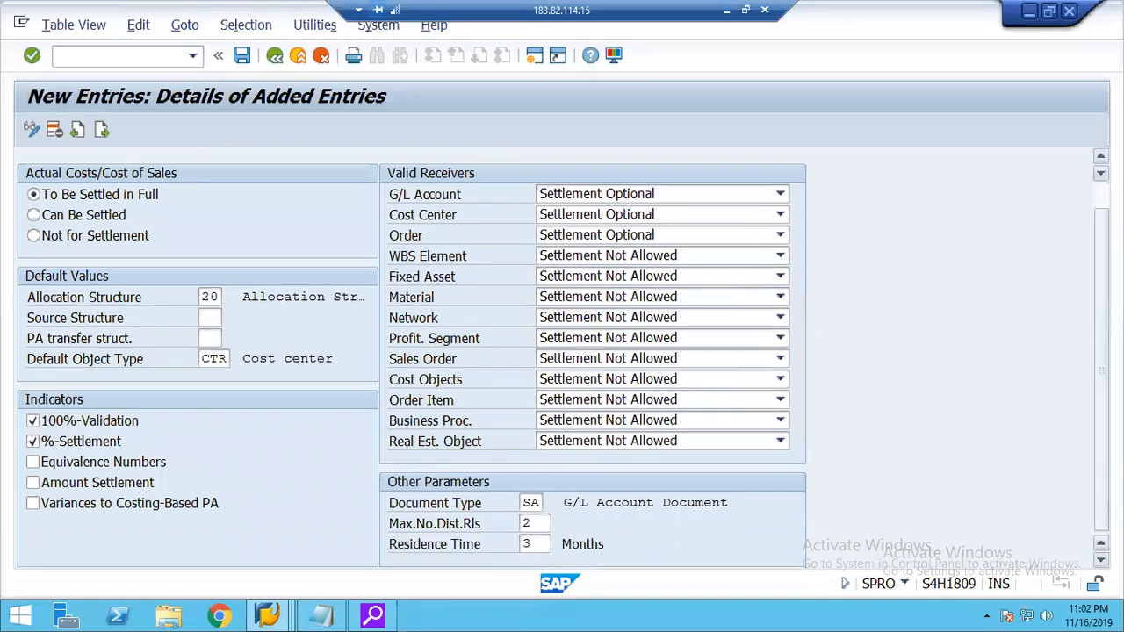
Save the settlement profile in customizing request S18K900158 and return to the activity selection.
key(ctrl+s)
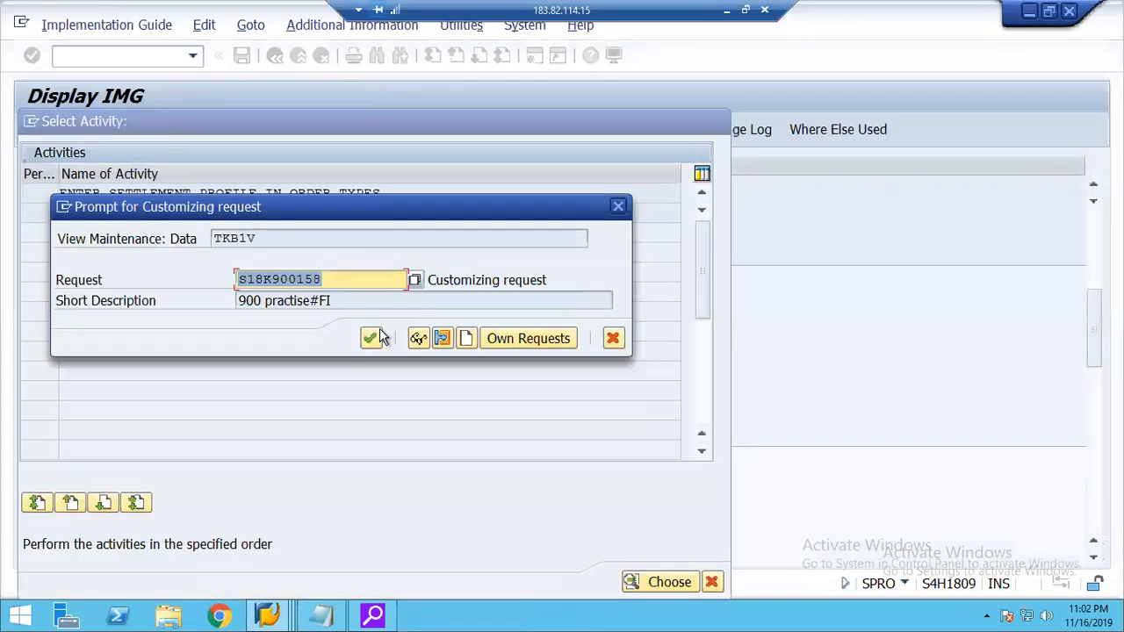
click(370, 339)
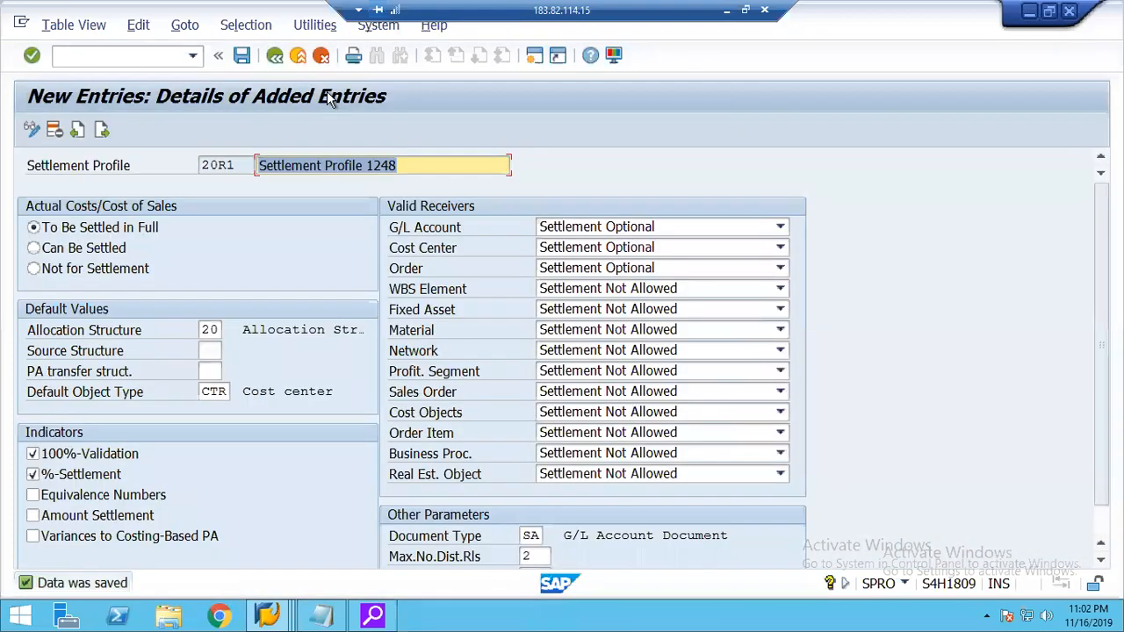
click(275, 56)
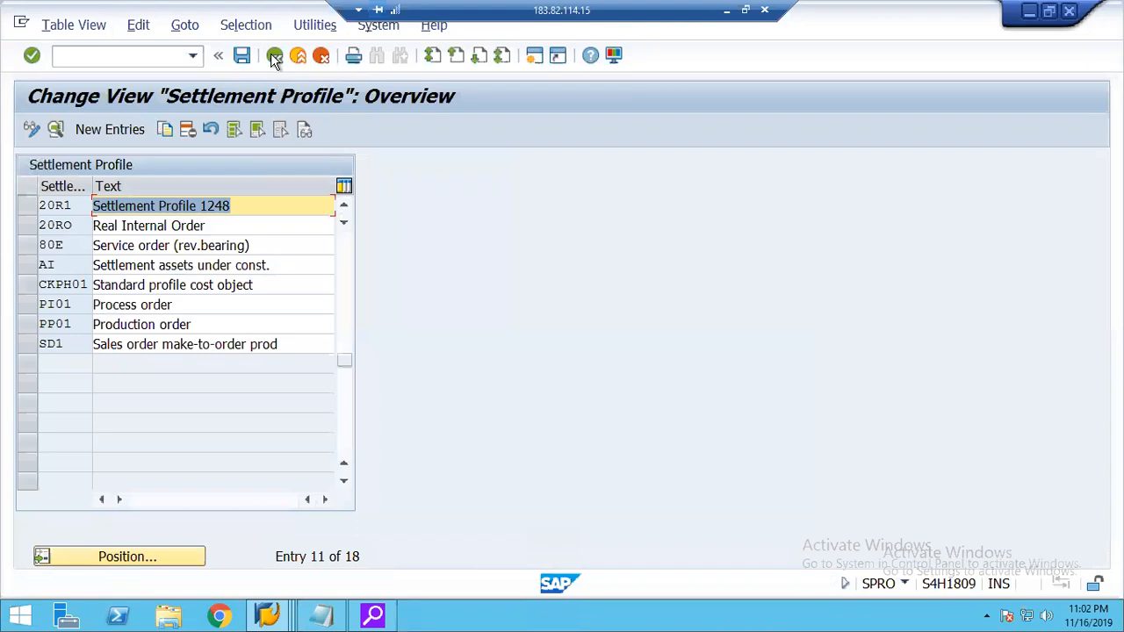
click(275, 57)
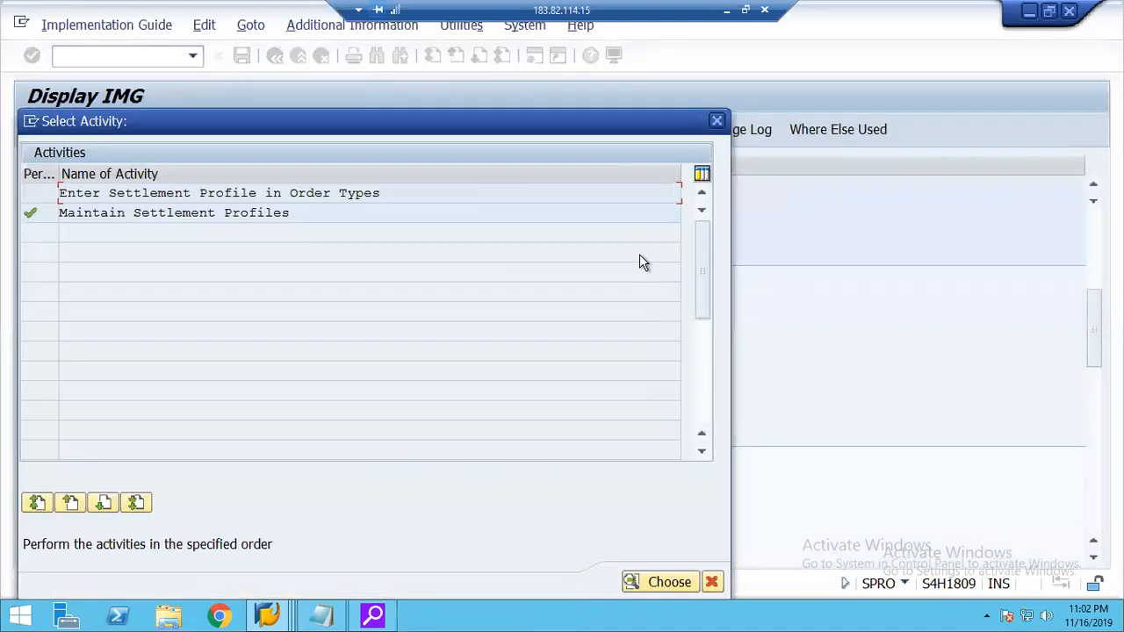
Assign settlement profile 20R1 to order type 20R1, save it in the customizing request, and return to the IMG.
double_click(179, 191)
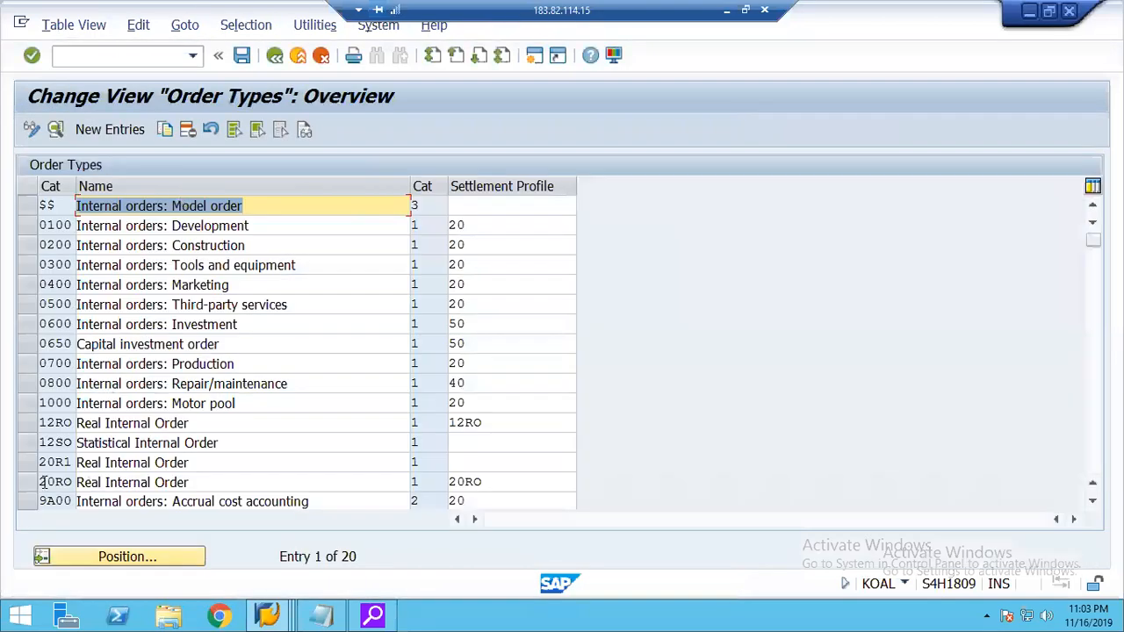
click(460, 464)
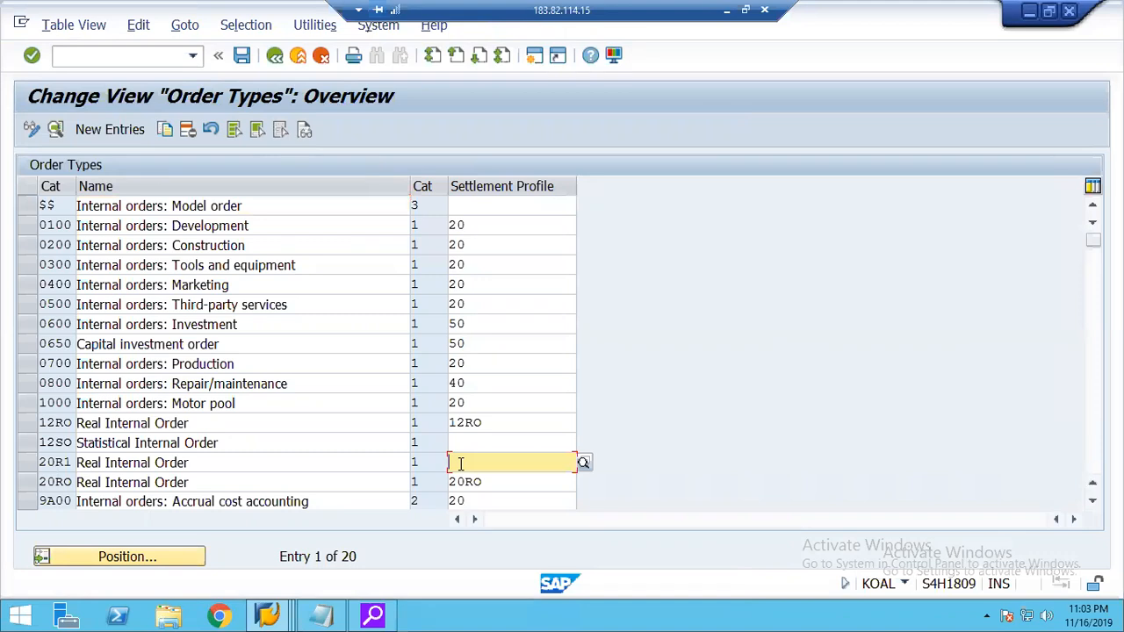
text(20r1)
key(Return)
key(ctrl+s)
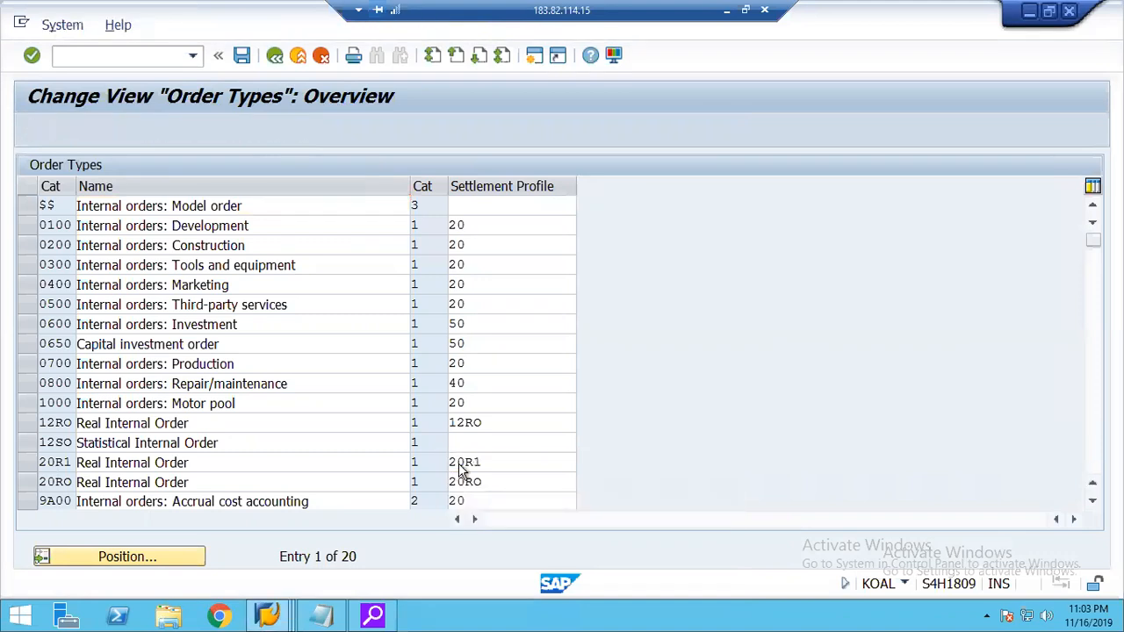
click(371, 319)
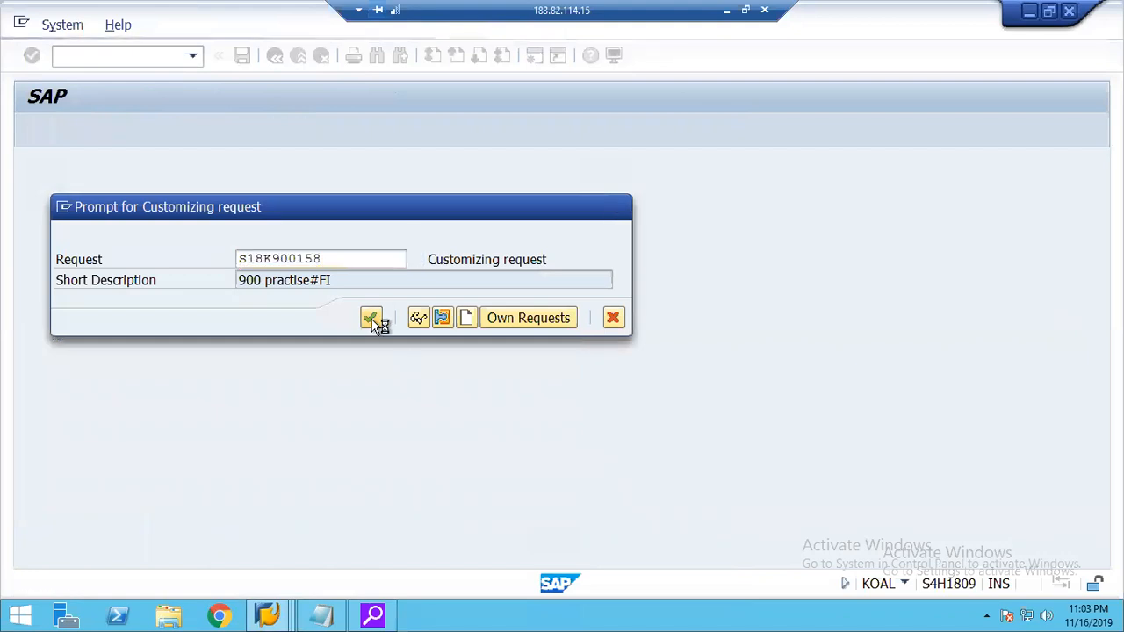
click(274, 58)
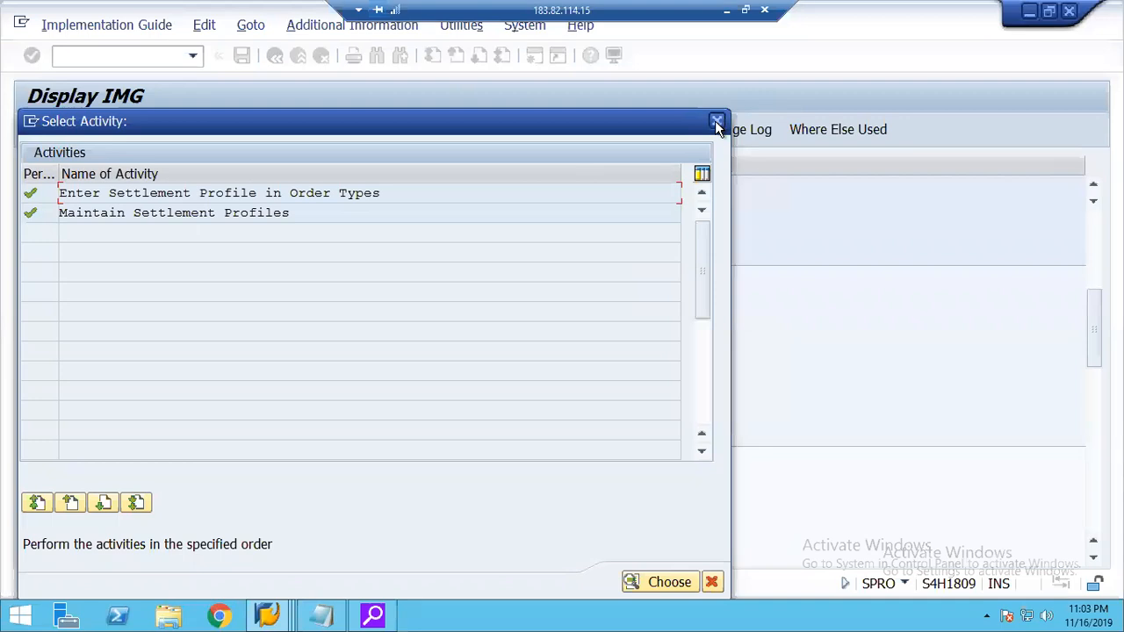
click(715, 121)
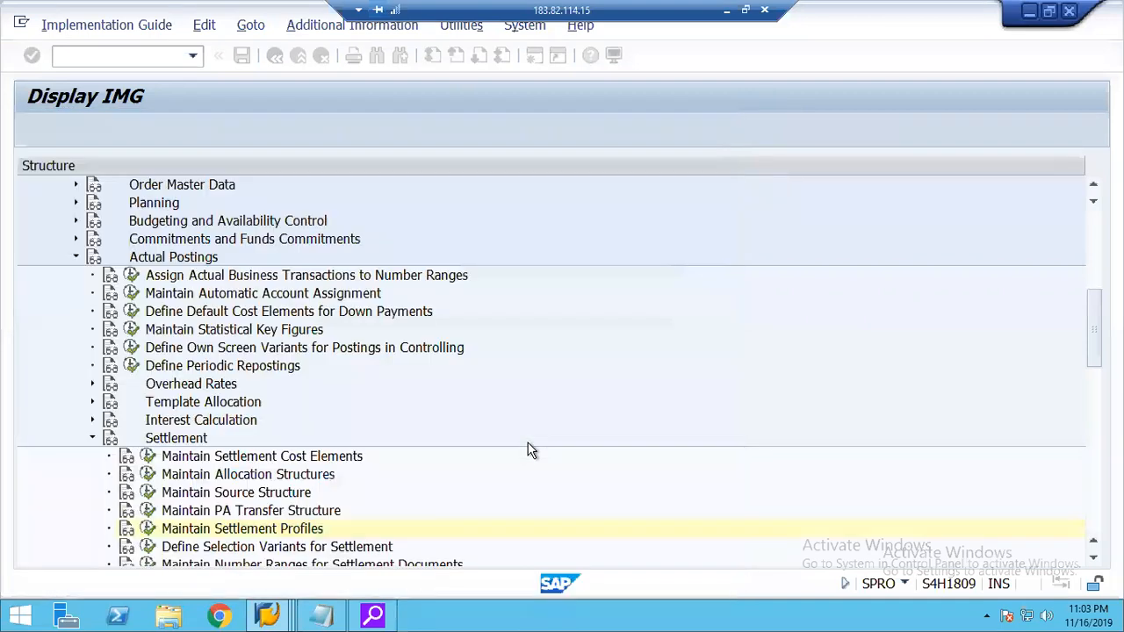
Check the number range groups for settlement documents for the assignment of controlling area 1248, and return to the IMG.
click(1094, 558)
click(1094, 559)
click(1093, 558)
click(1094, 560)
click(1094, 560)
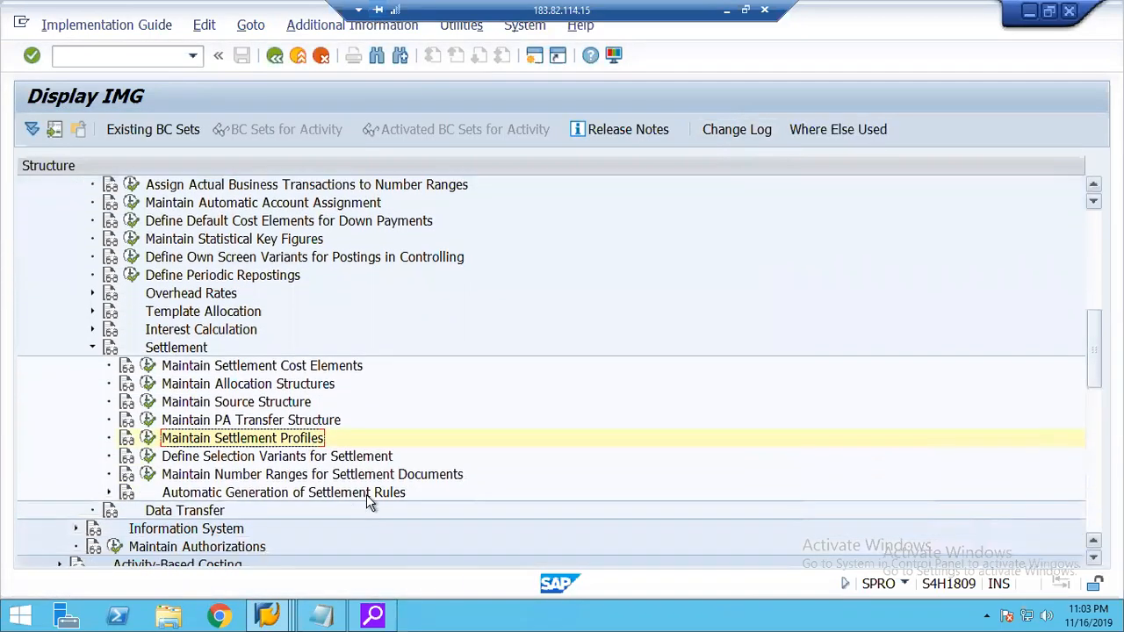
click(149, 475)
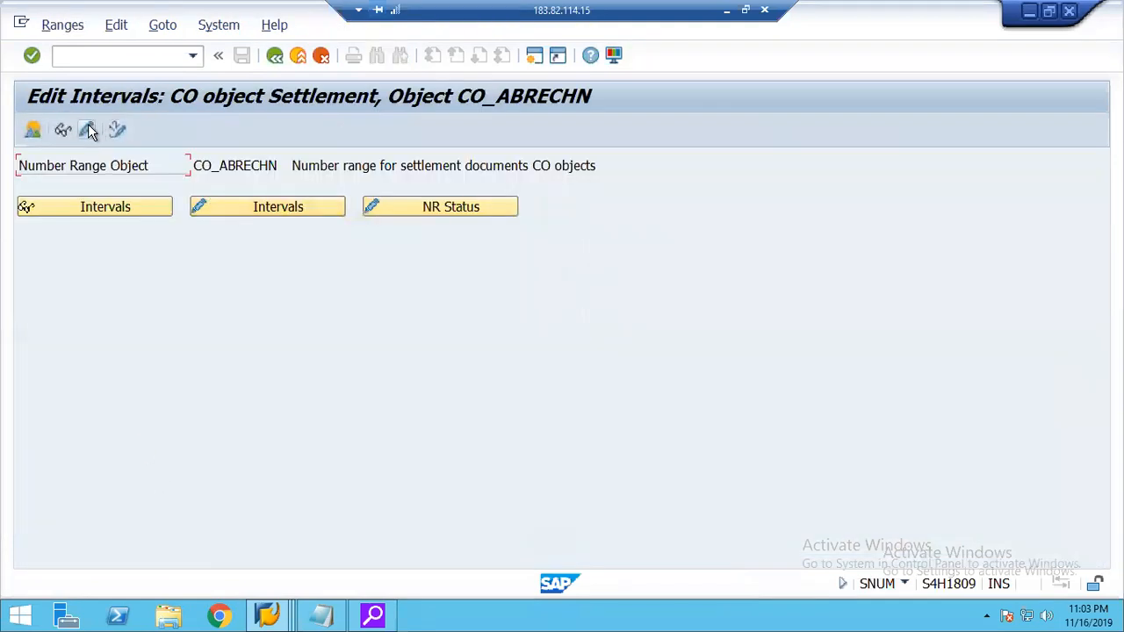
click(88, 129)
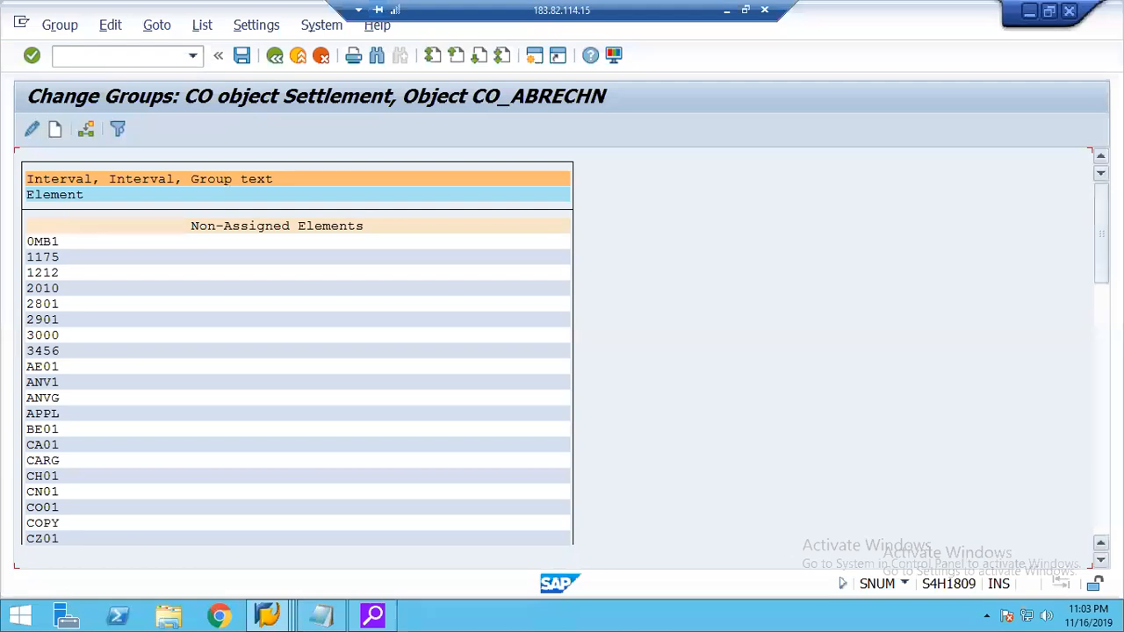
scroll(298, 387, down, 7)
scroll(299, 386, down, 7)
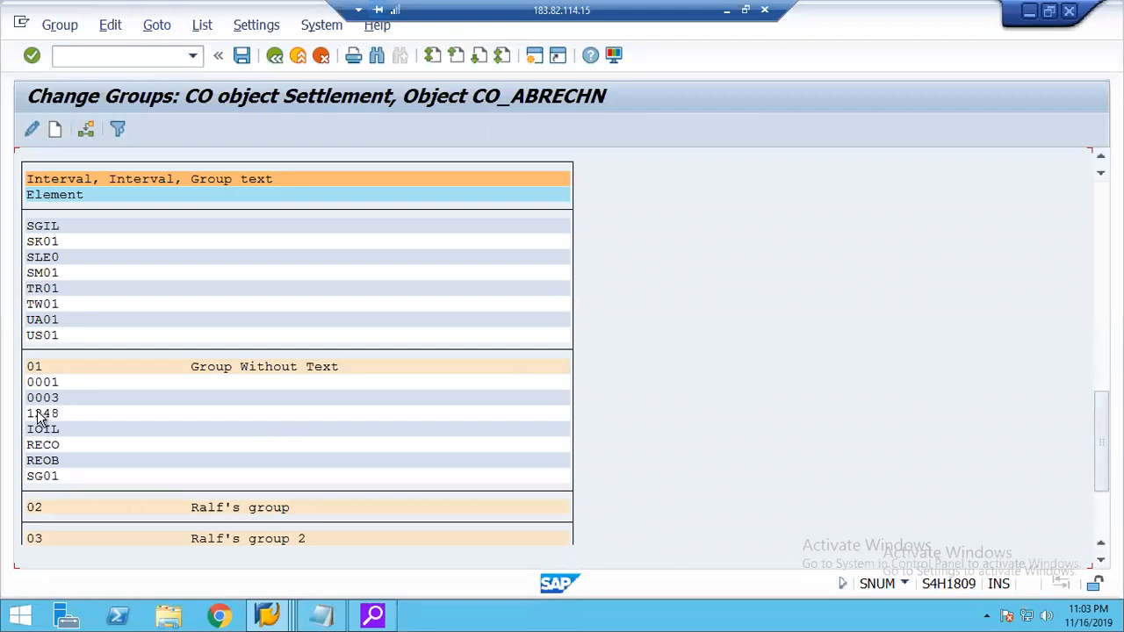
click(274, 55)
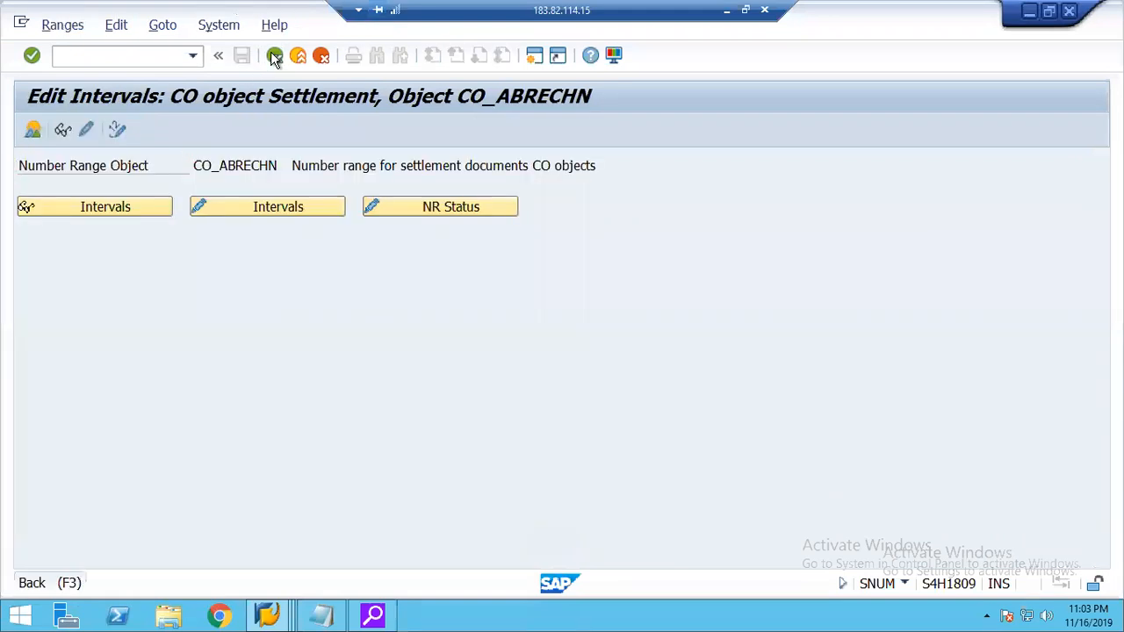
click(274, 55)
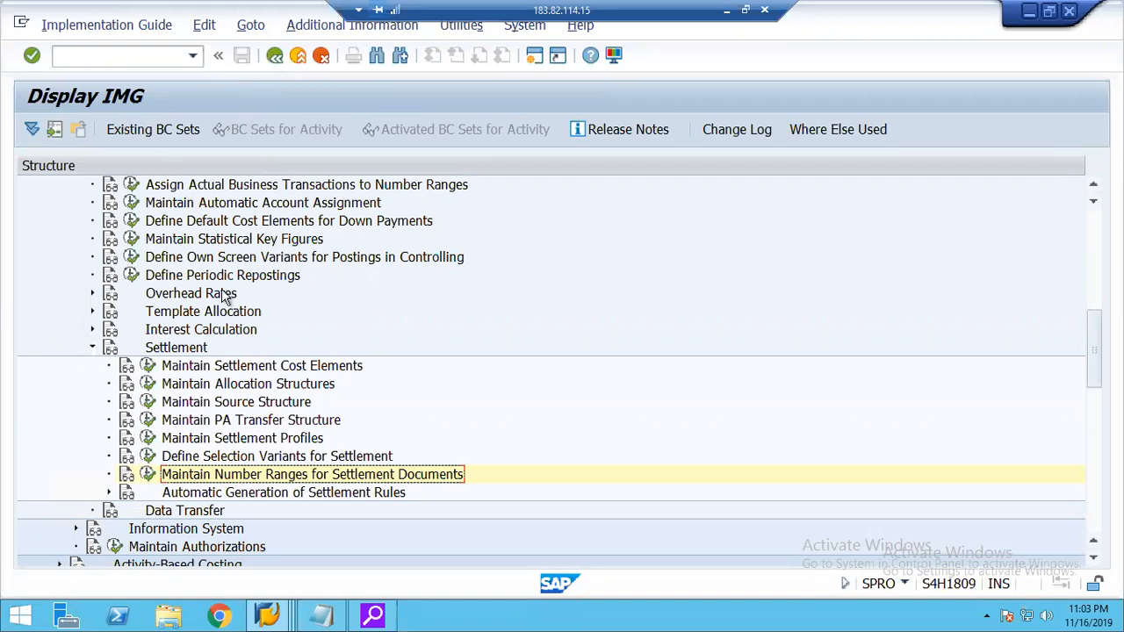
Create allocation structure 21 with the text "Allocation Structure 2000".
click(226, 383)
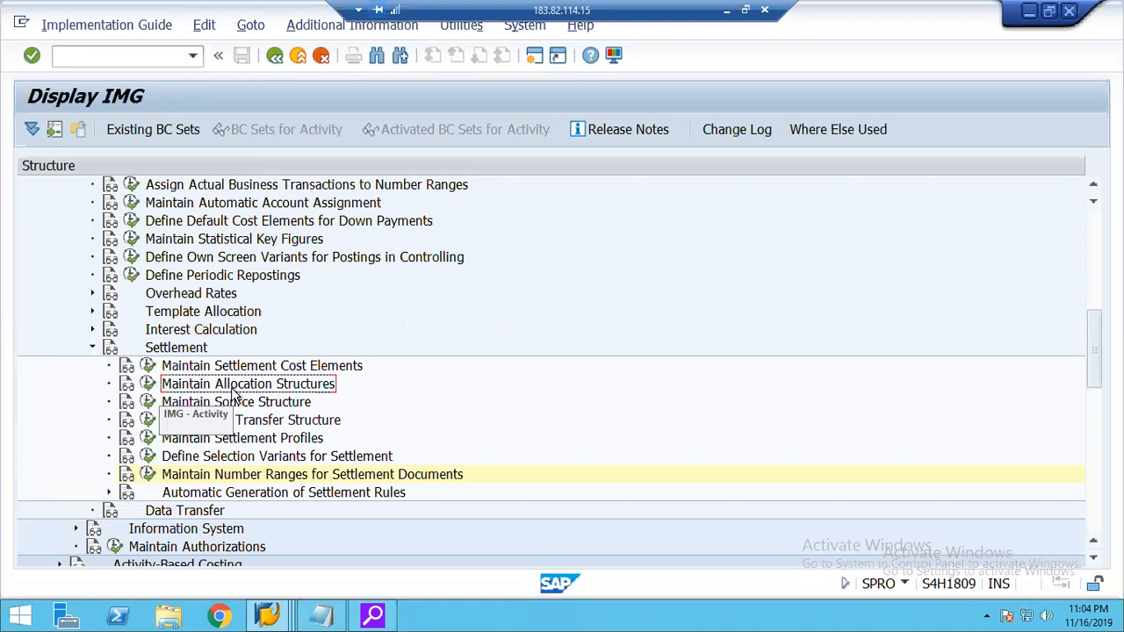
click(147, 387)
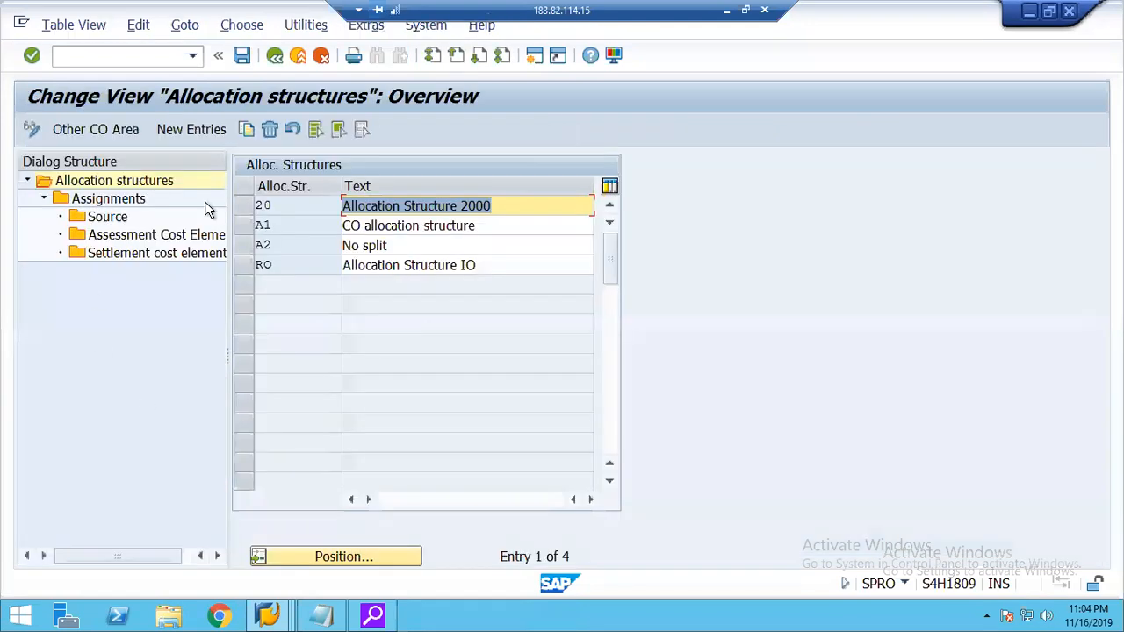
click(192, 131)
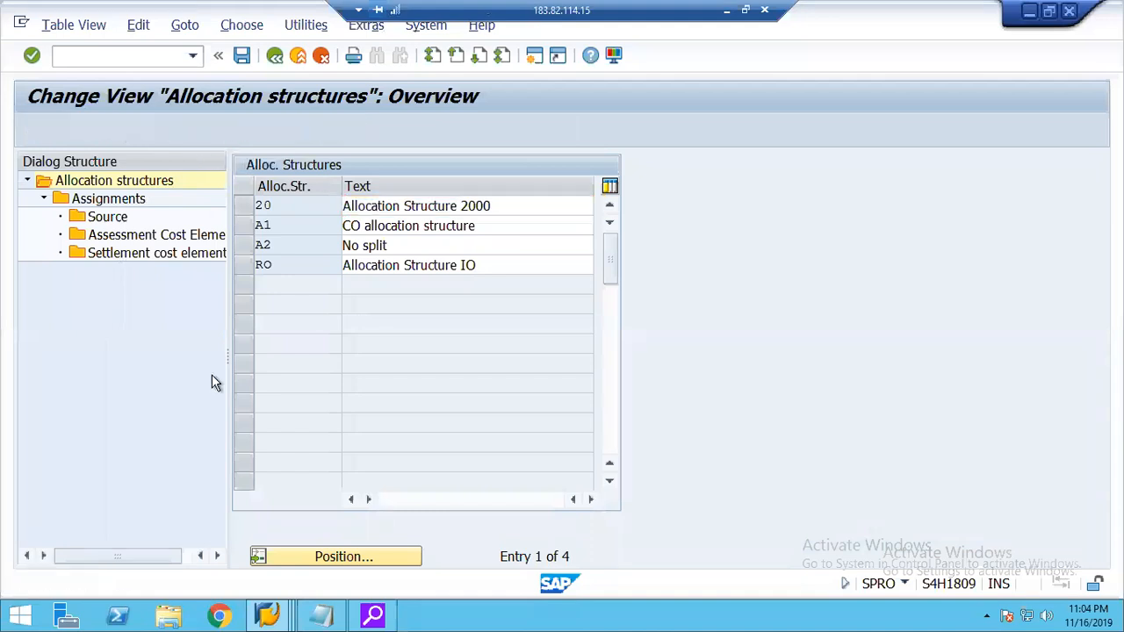
text(21)
key(Tab)
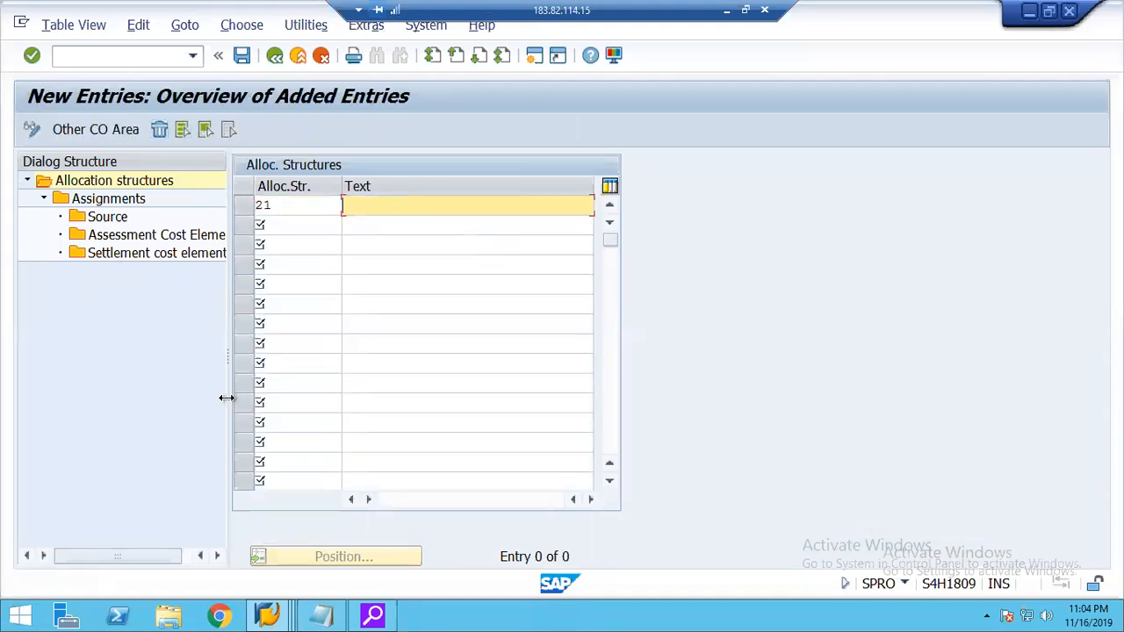
text(A)
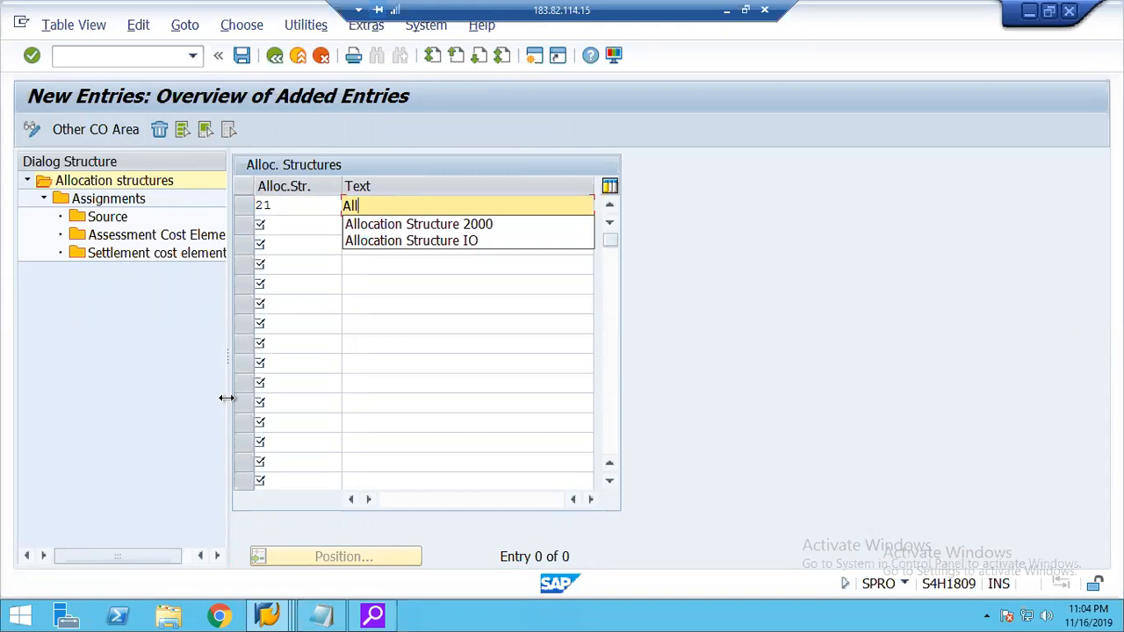
text(ll)
key(Down)
key(Return)
key(Return)
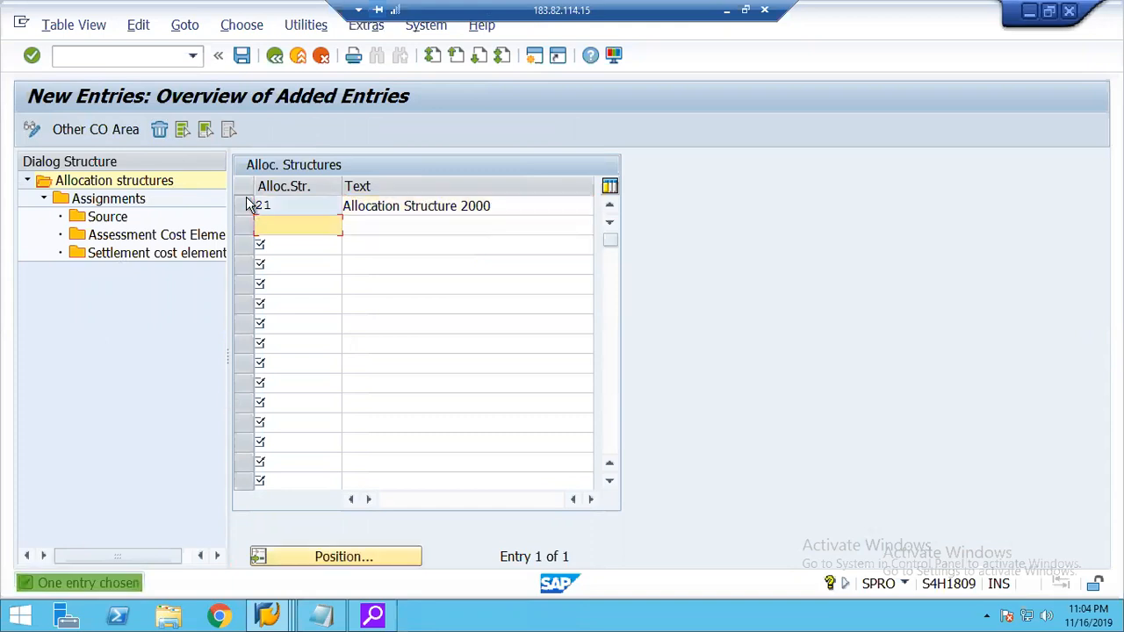
Add assignment 10 with the text "Expenses" to allocation structure 21.
click(247, 209)
double_click(105, 201)
click(201, 130)
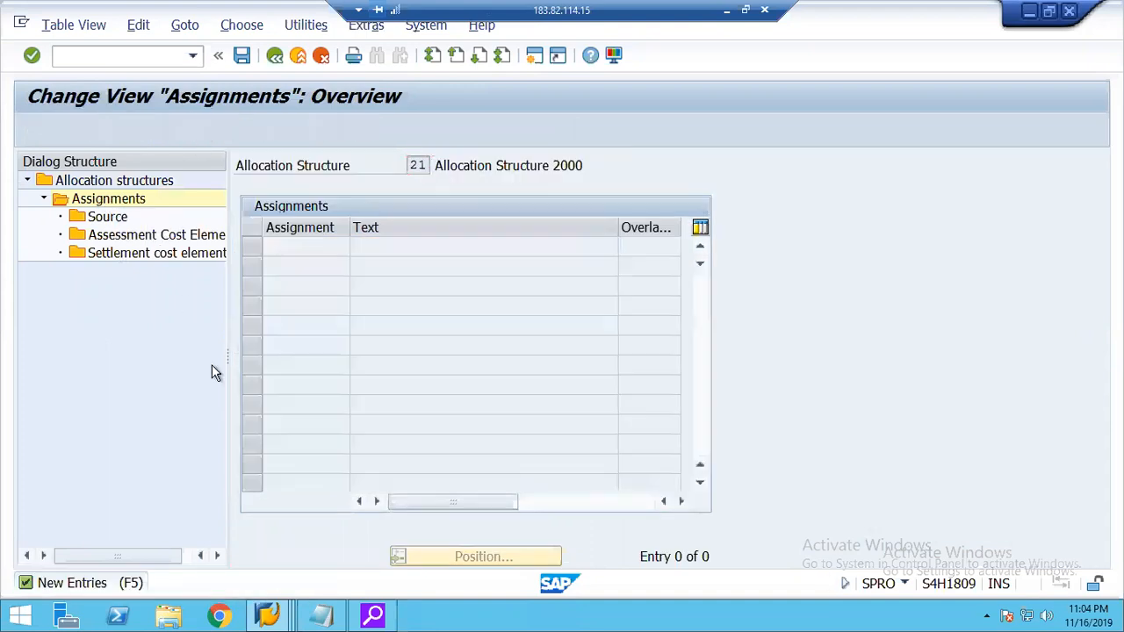
text(10)
key(Tab)
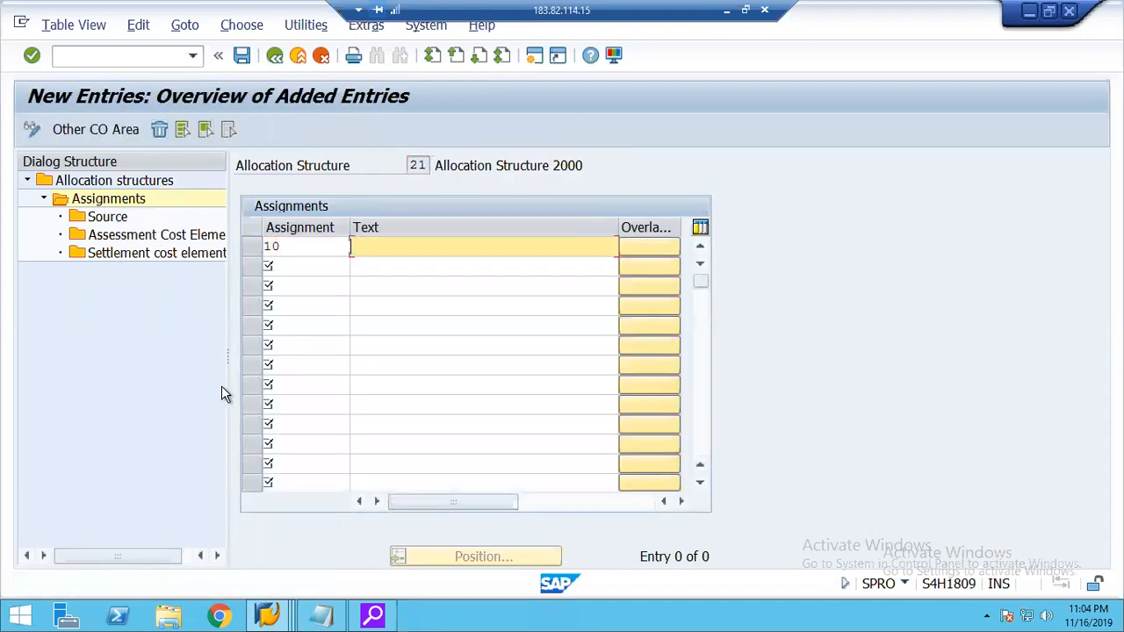
text(Expenses)
key(Return)
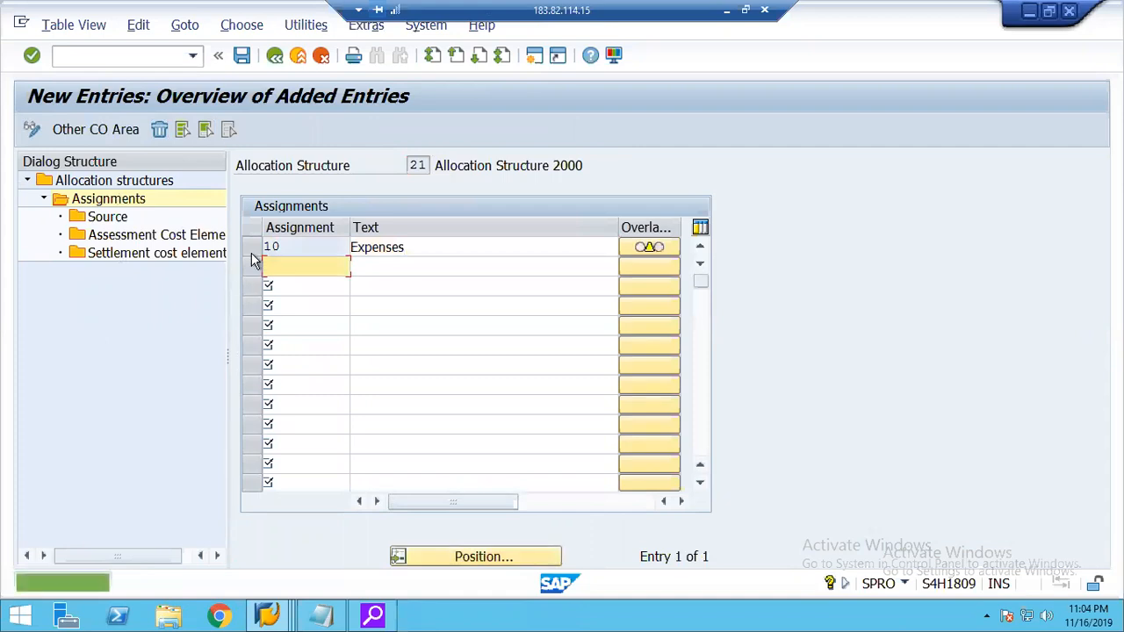
Set the source of assignment 10 to cost elements 400000 through 499999.
click(253, 246)
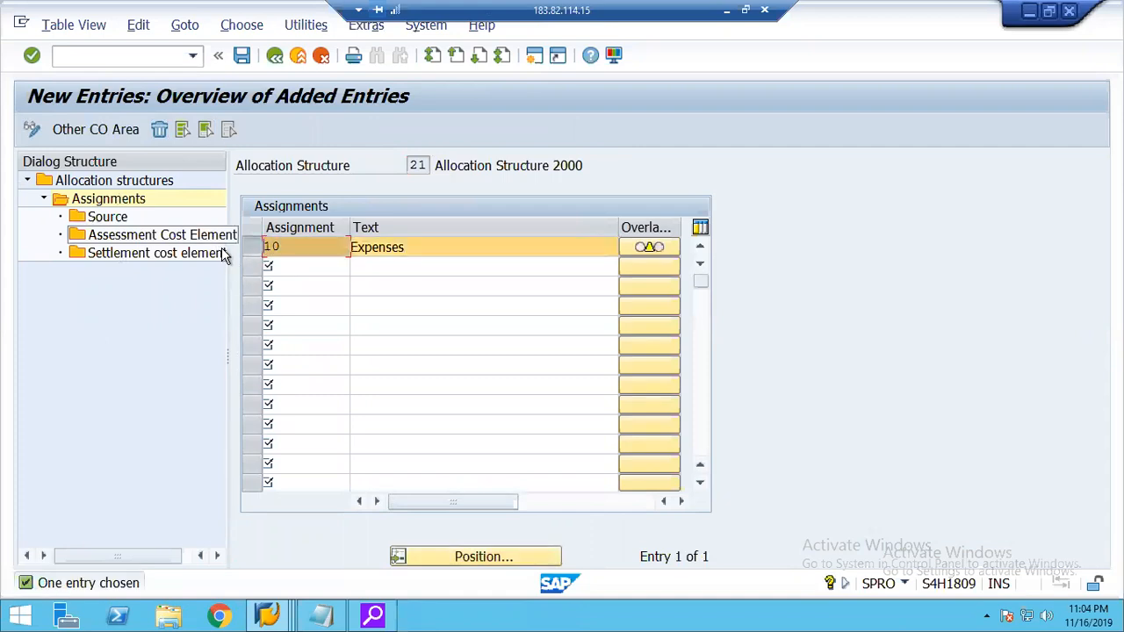
double_click(107, 219)
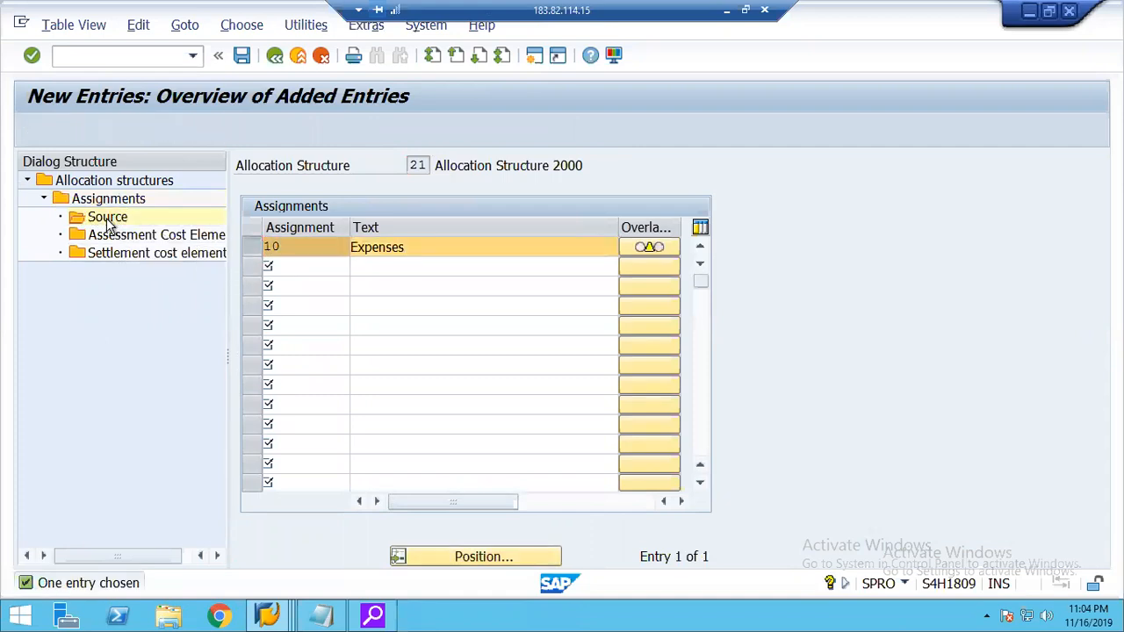
text(40)
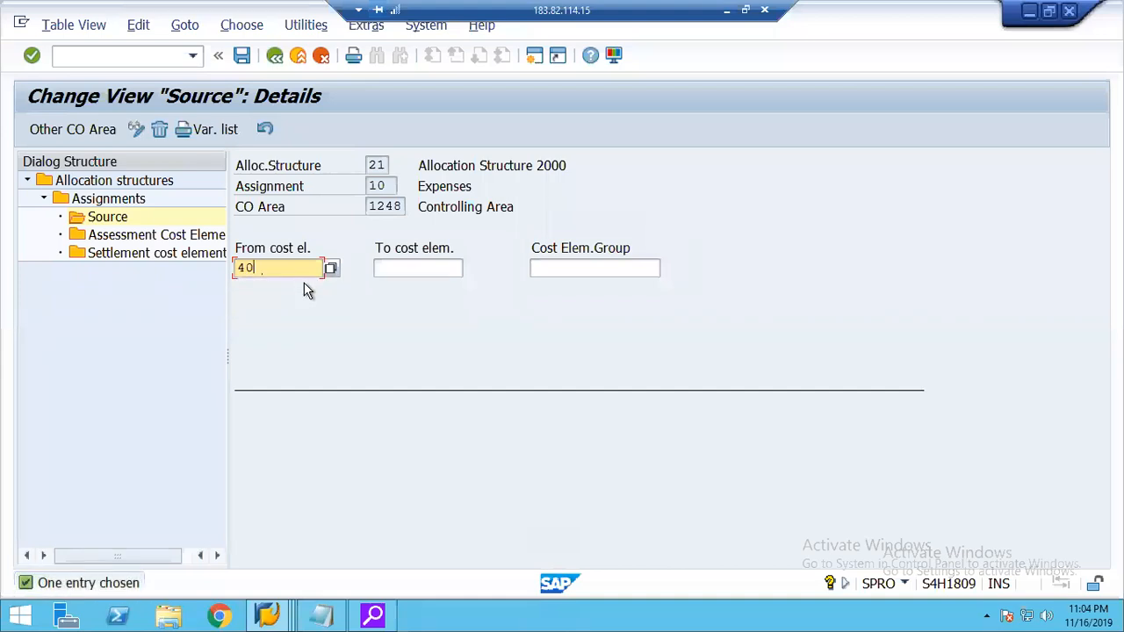
text(0000)
key(Tab)
text(4)
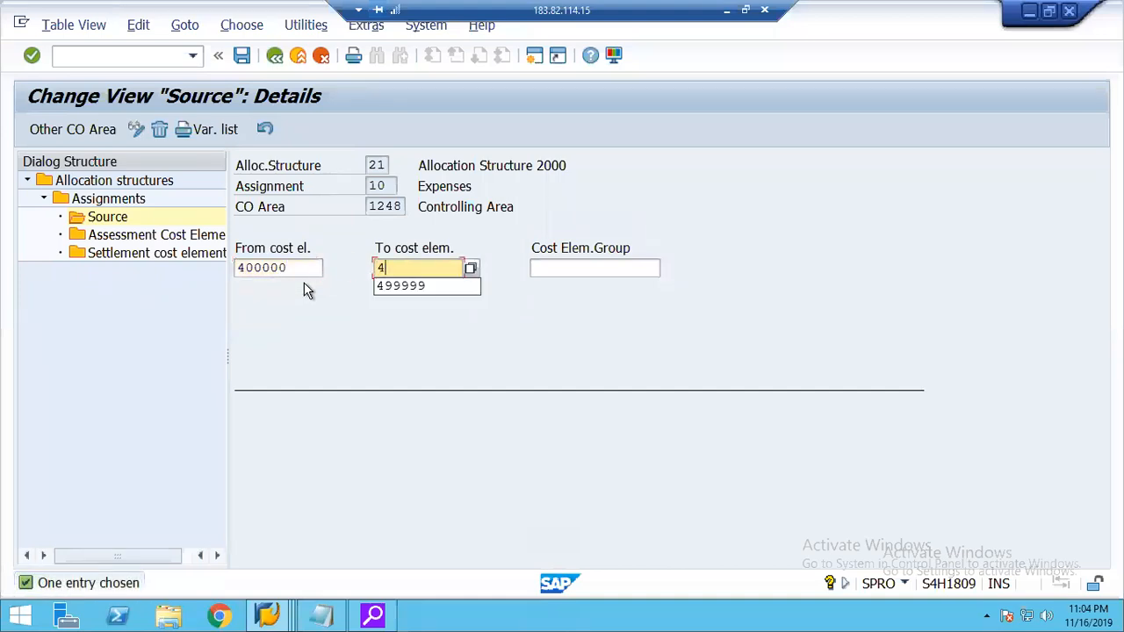
text(9999999)
key(Tab)
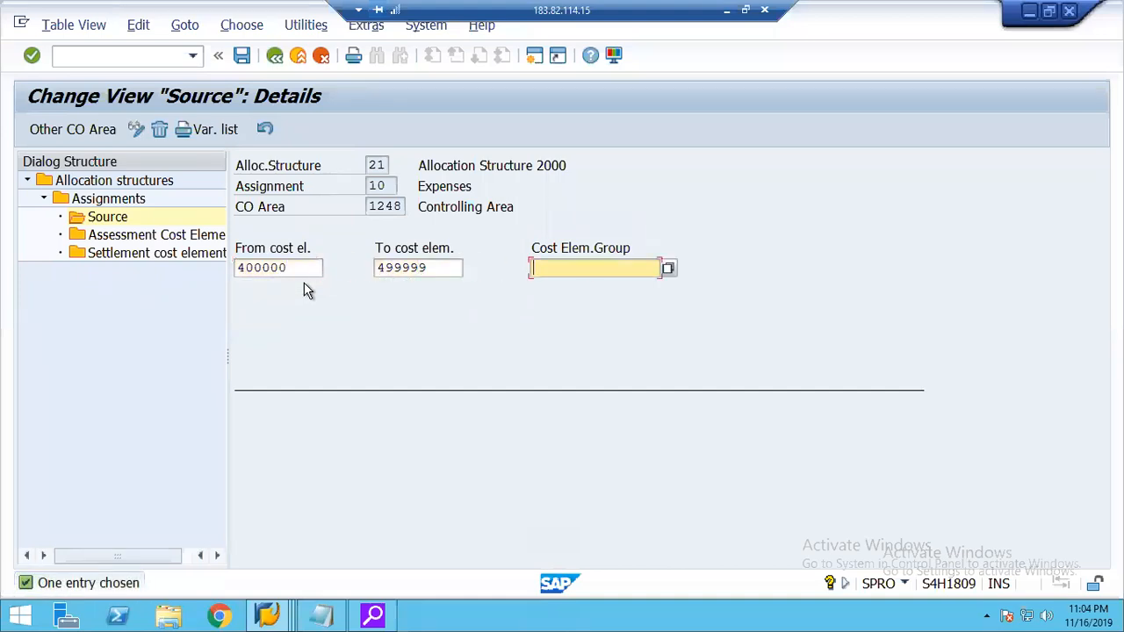
Start a settlement cost element entry for assignment 10 with receiver category CTR and check the settlement cost elements offered for it.
click(155, 254)
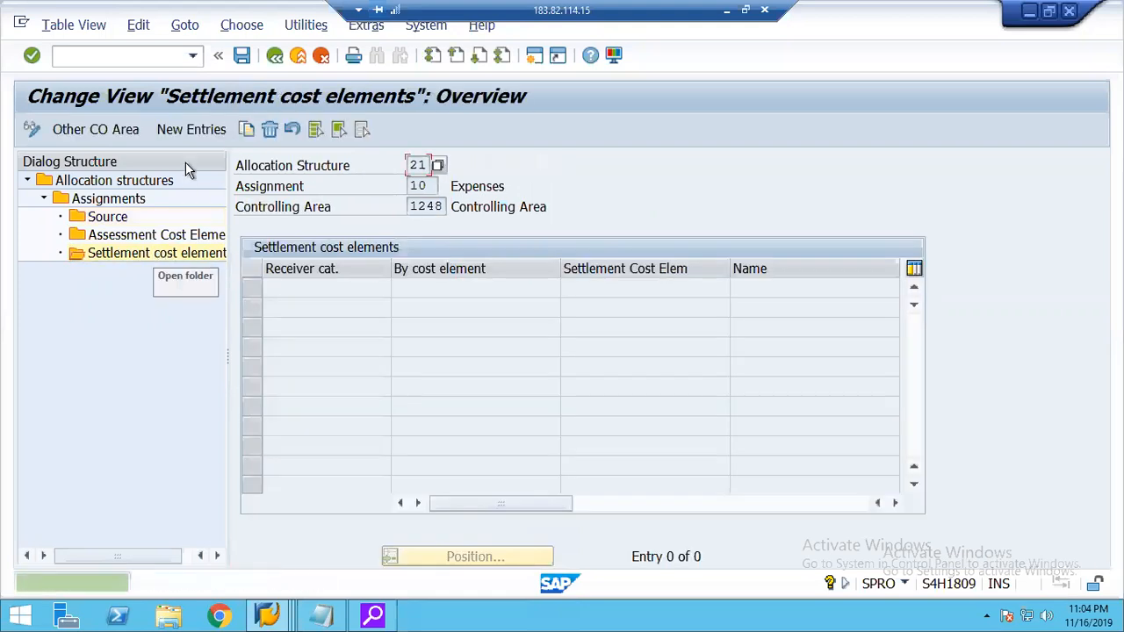
click(190, 130)
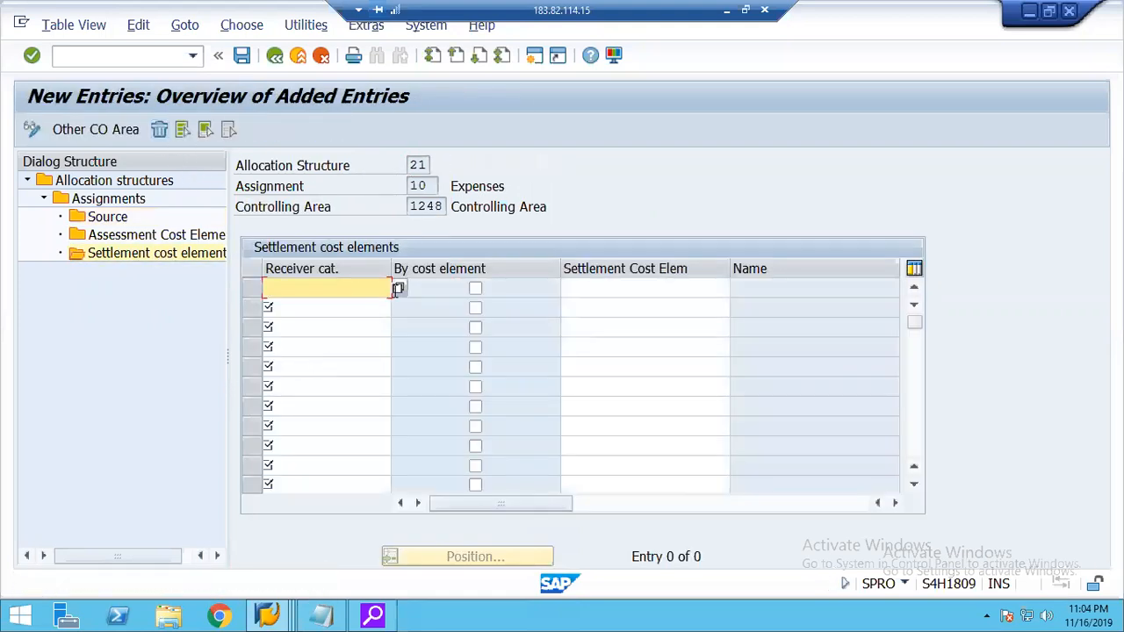
click(398, 290)
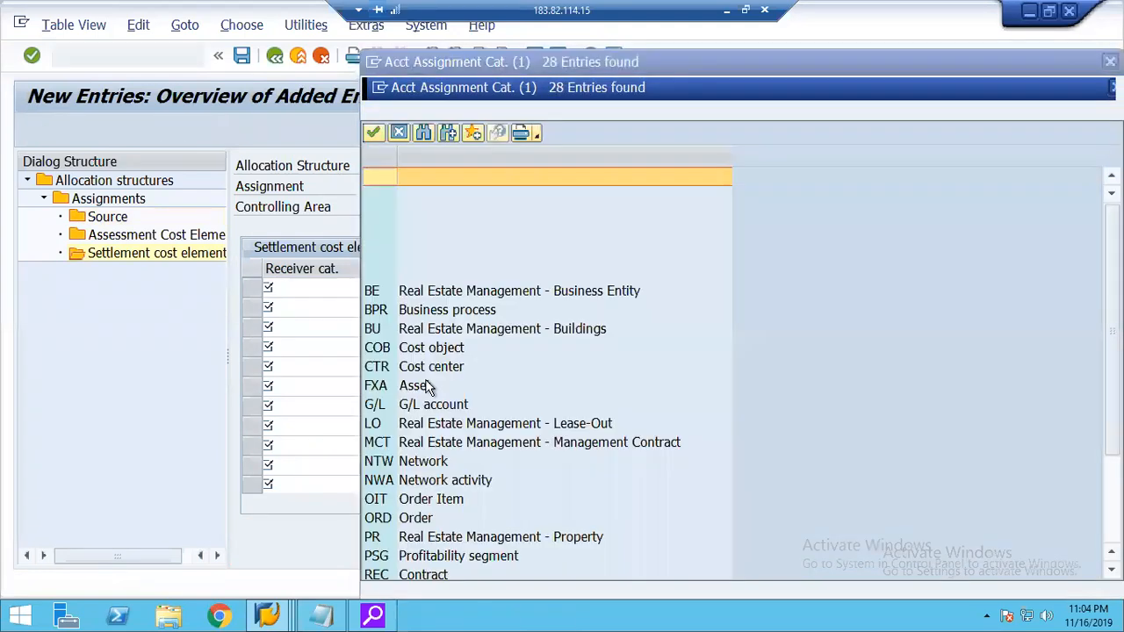
double_click(399, 373)
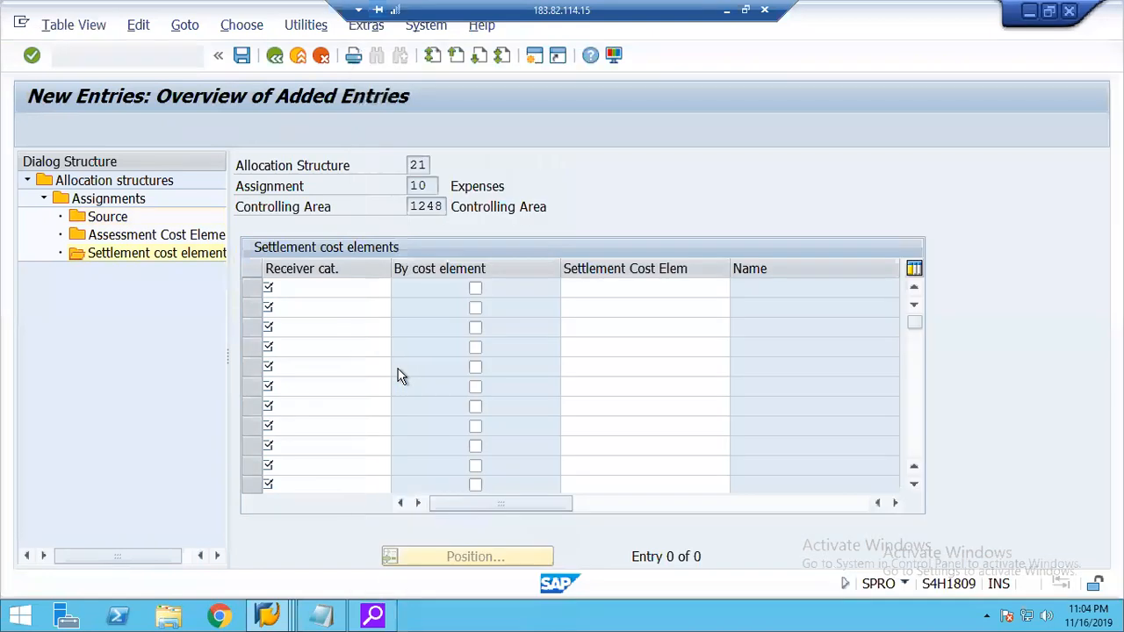
click(594, 289)
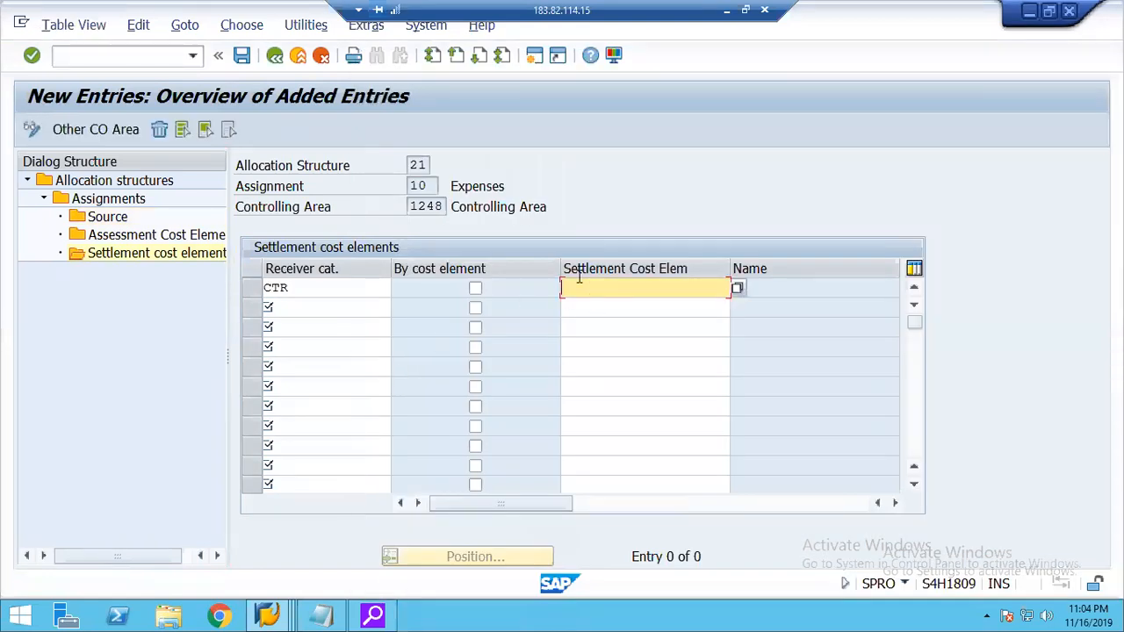
click(737, 290)
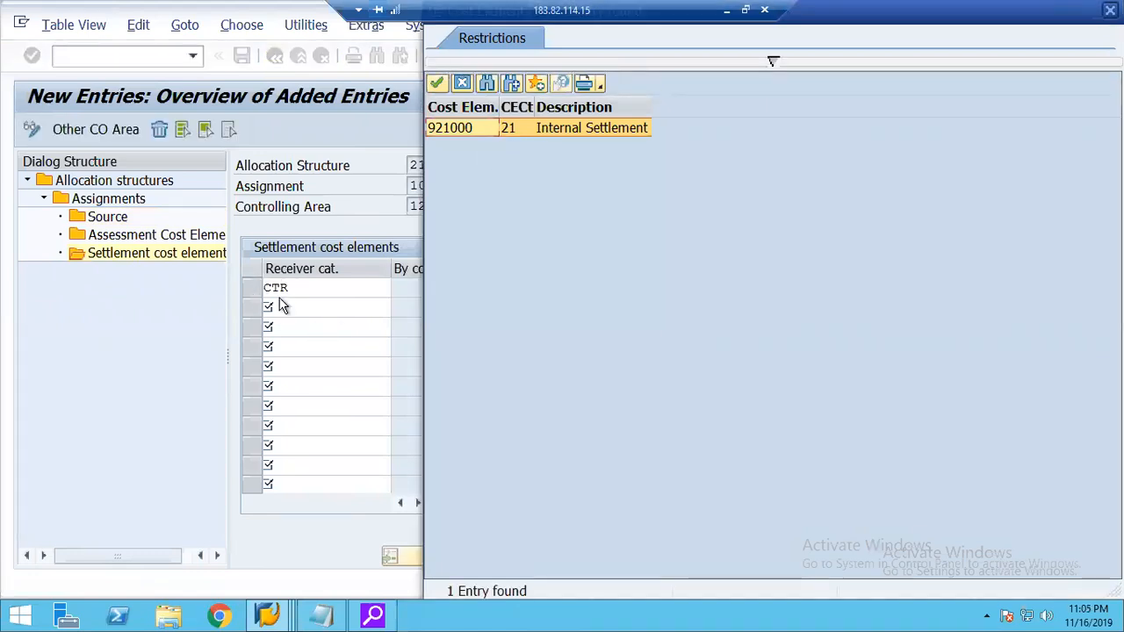
click(461, 84)
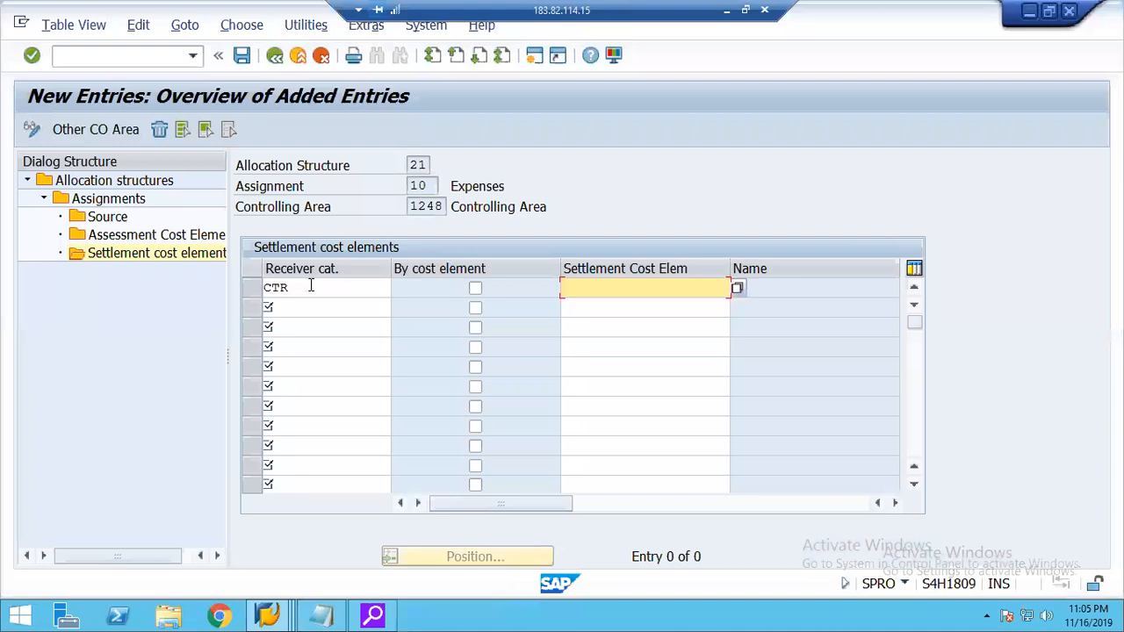
Try receiver category FXA in the entry and check which settlement cost elements are offered for it.
click(311, 285)
click(394, 287)
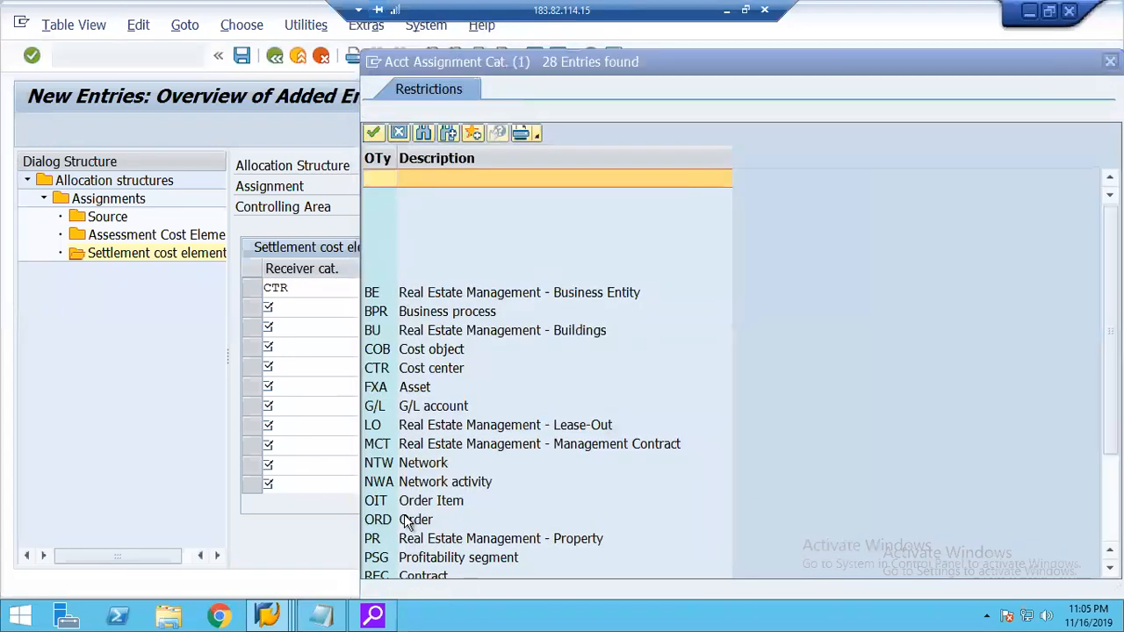
click(391, 392)
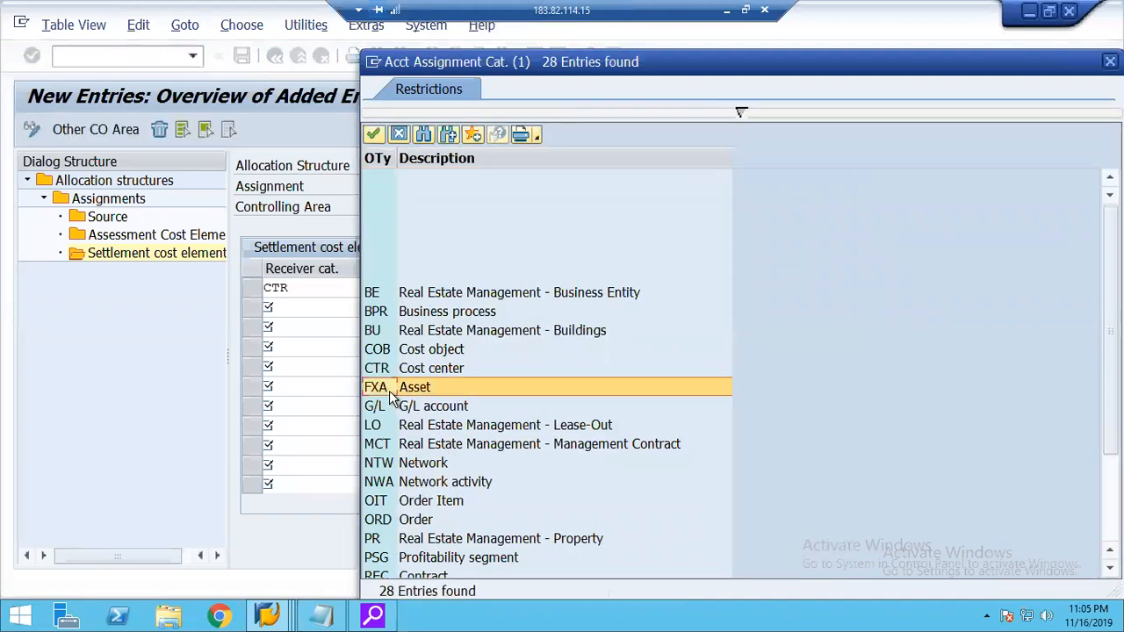
double_click(390, 391)
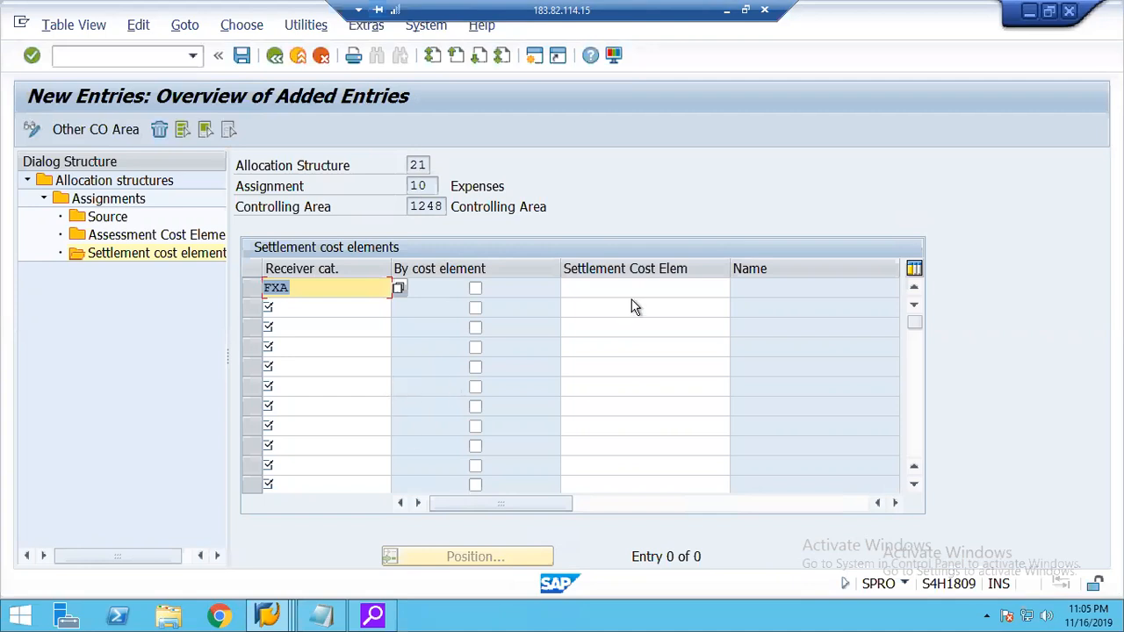
click(598, 289)
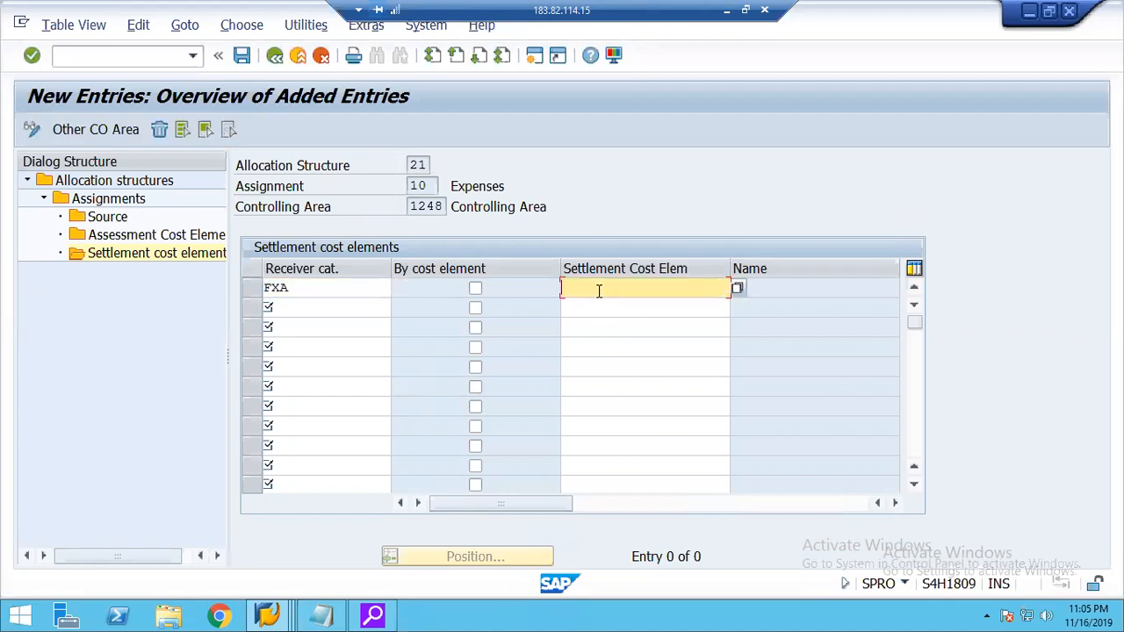
click(738, 288)
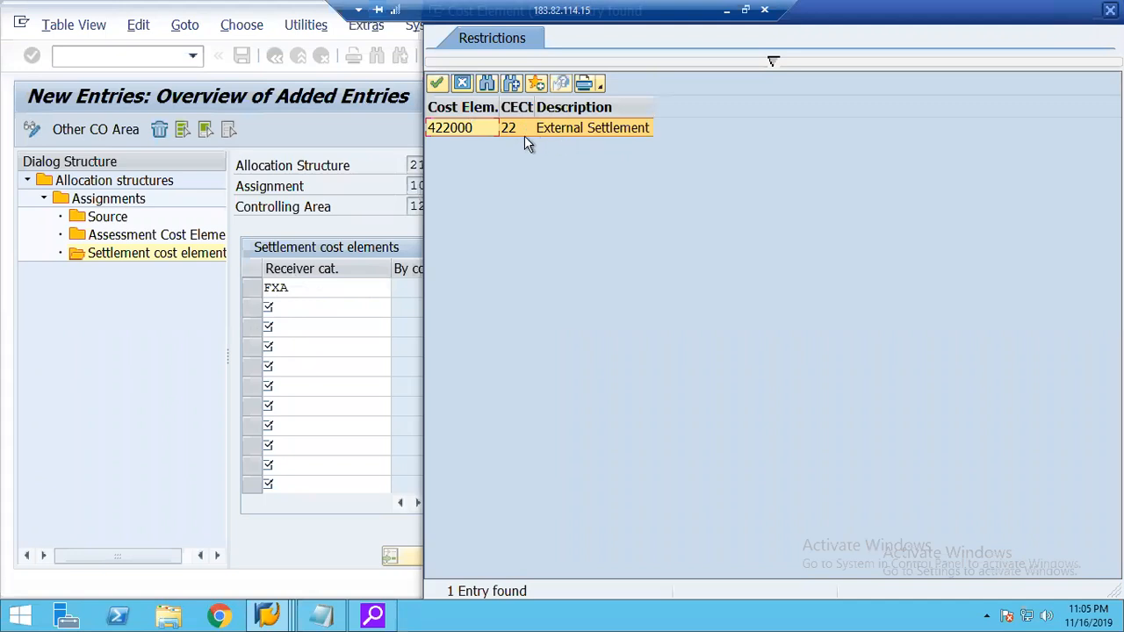
click(464, 85)
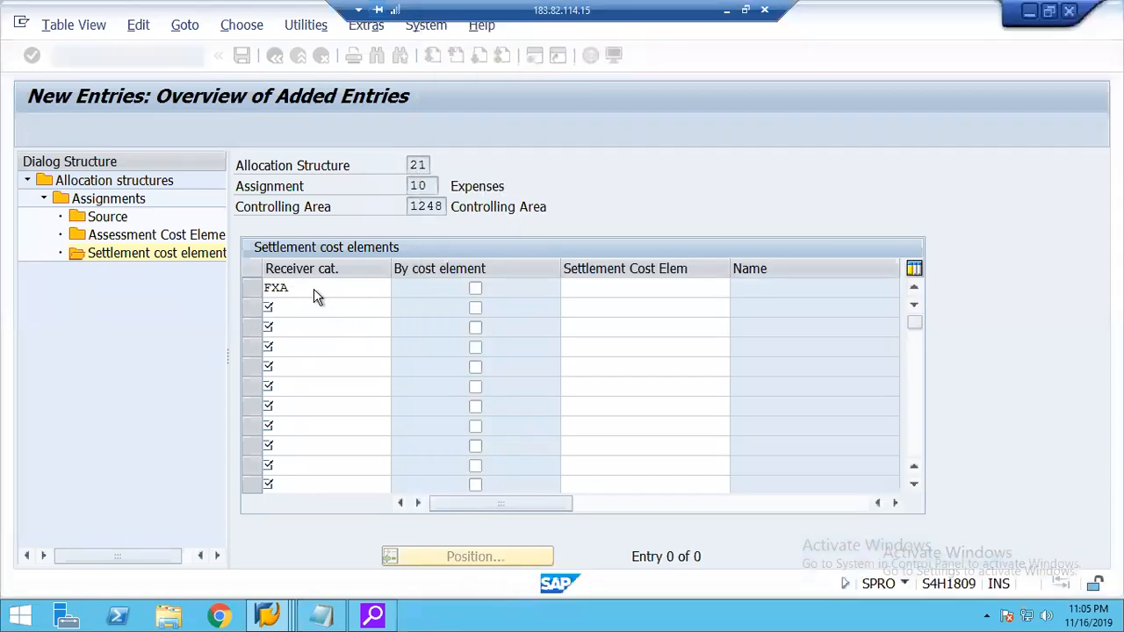
Replace the receiver category in the settlement cost element entry with CTR.
click(314, 288)
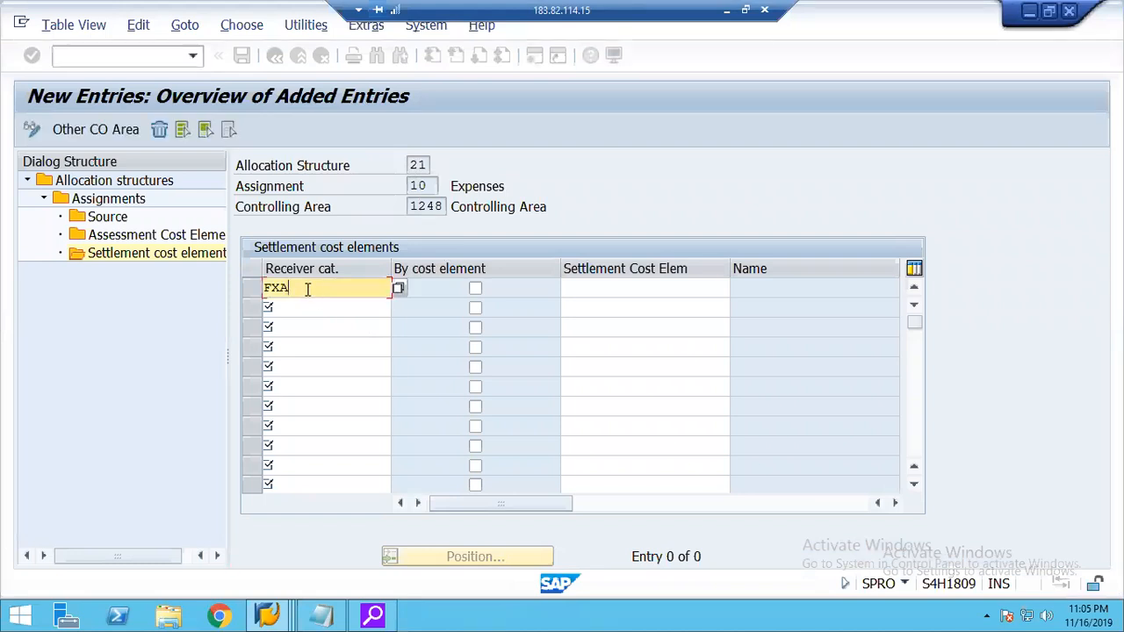
key(BackSpace)
key(BackSpace)
key(BackSpace)
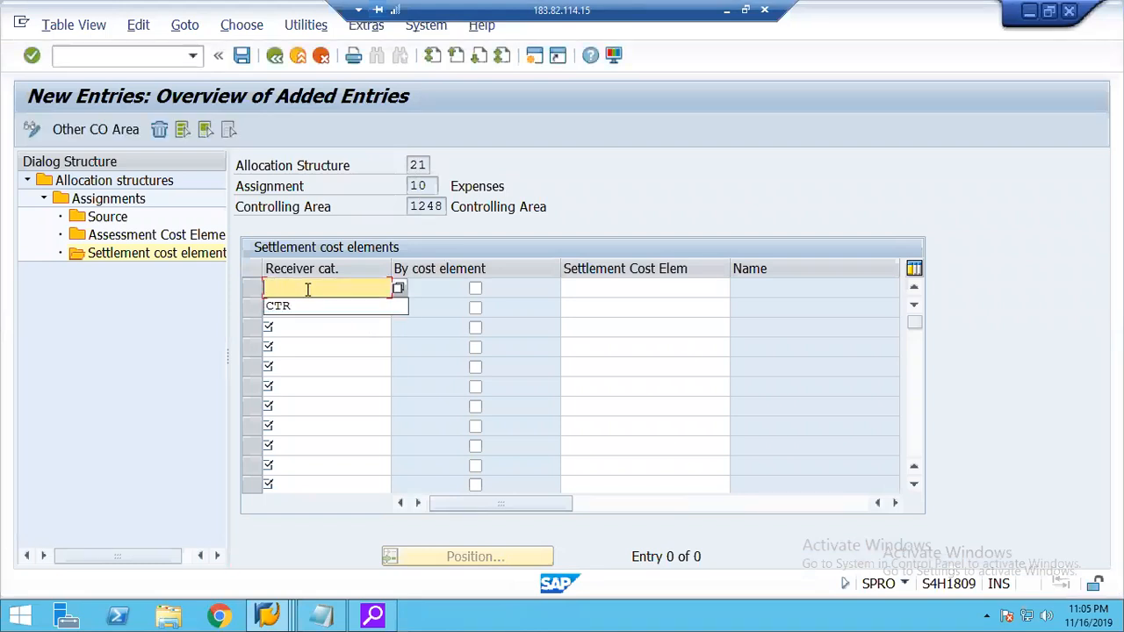
key(Down)
key(Return)
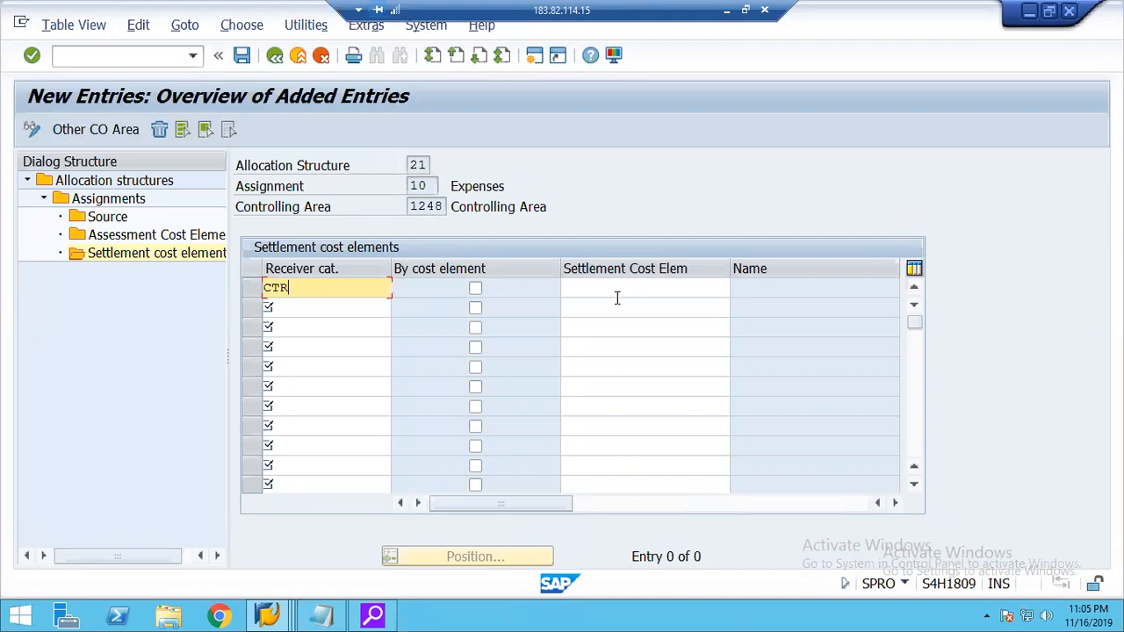
Check the settlement cost elements offered for receiver category CTR again and try to confirm the entry without choosing one.
click(606, 291)
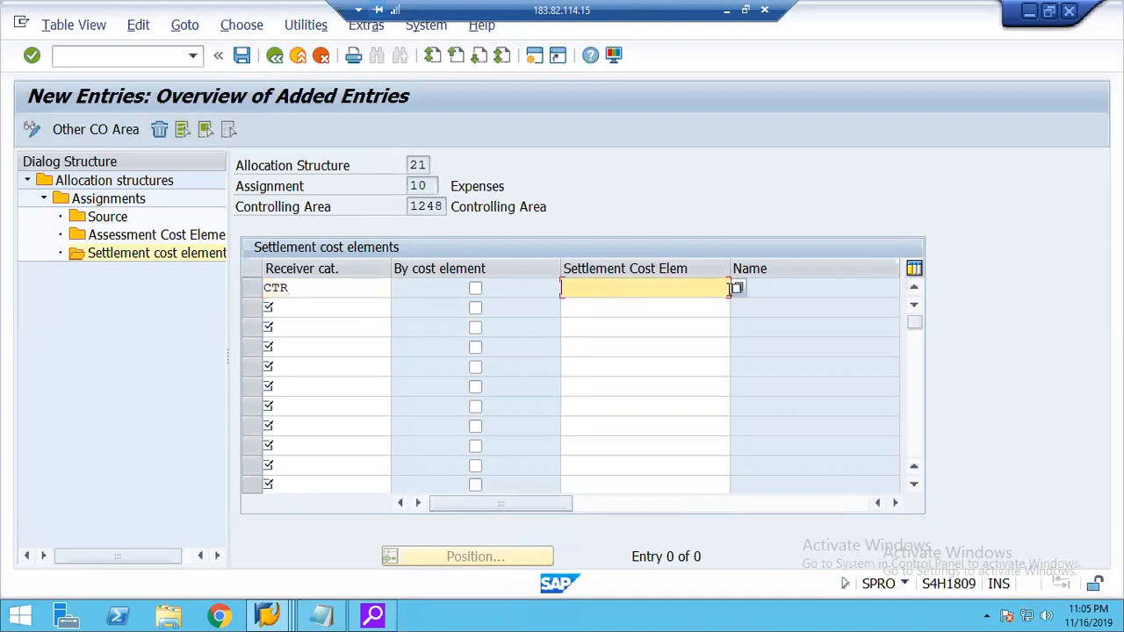
click(735, 290)
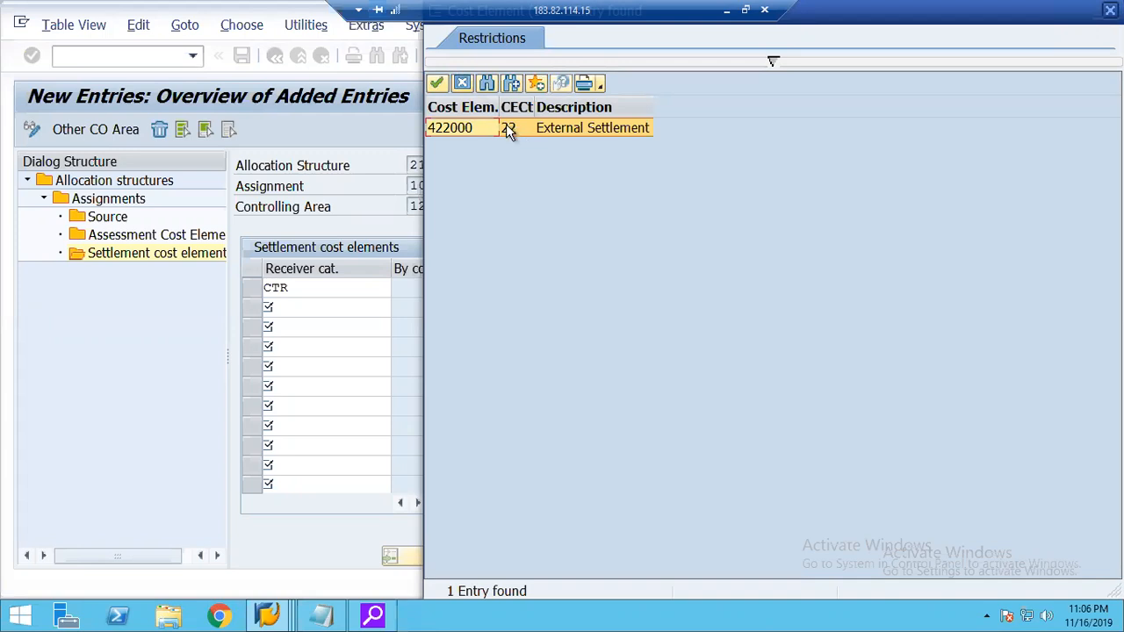
click(463, 83)
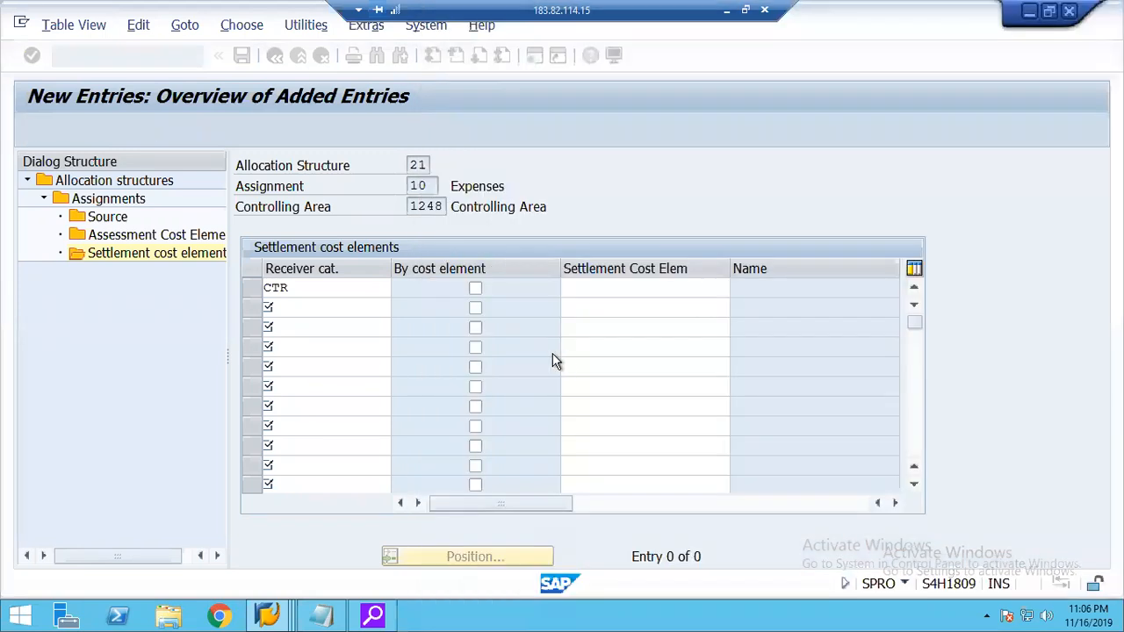
click(328, 284)
key(Return)
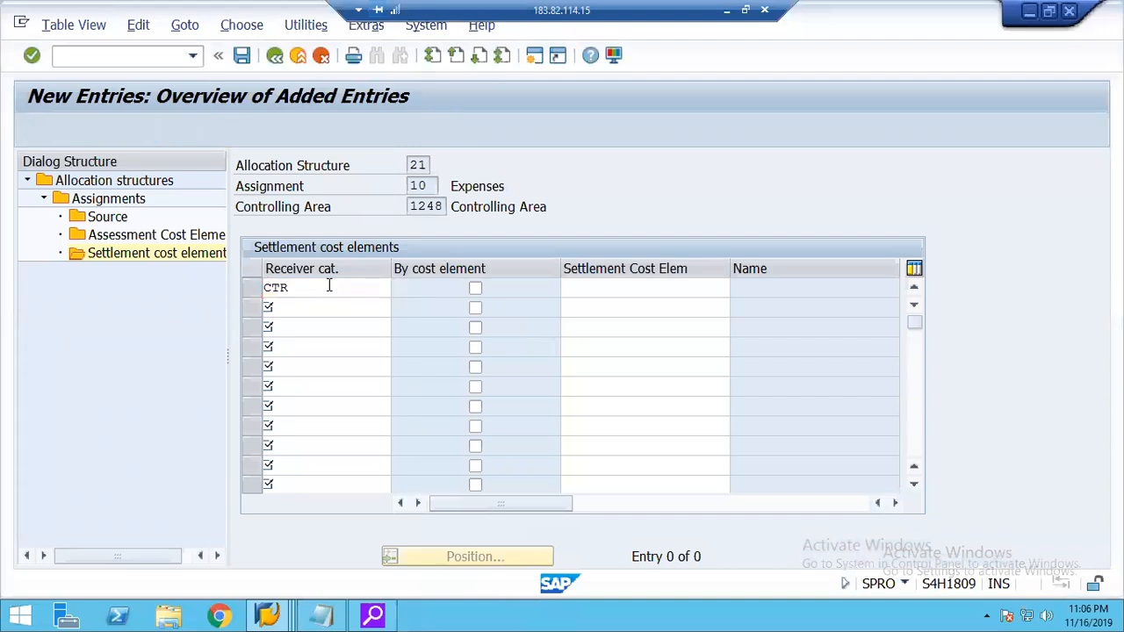
click(640, 287)
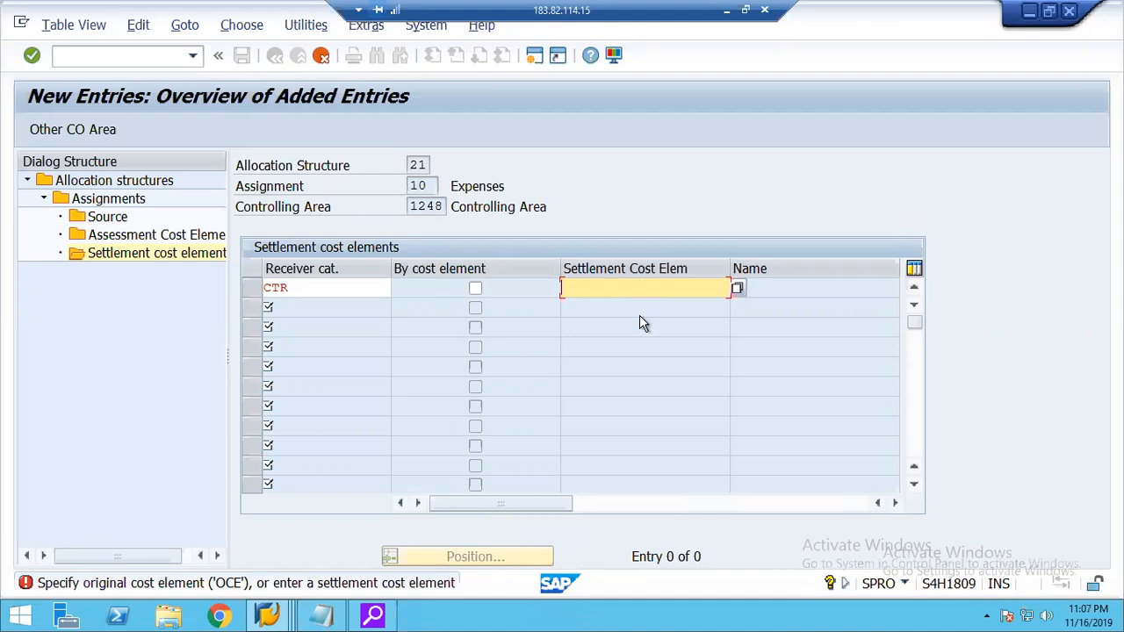
Try to assign settlement cost element 921000 to the CTR receiver category entry under assignment 10.
click(316, 287)
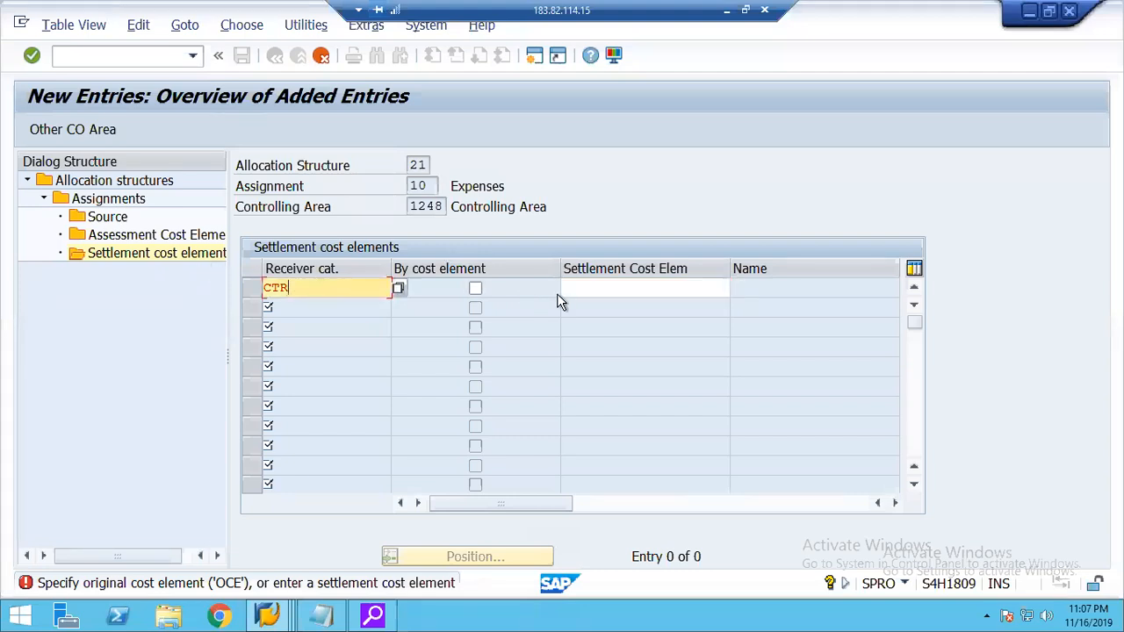
click(591, 280)
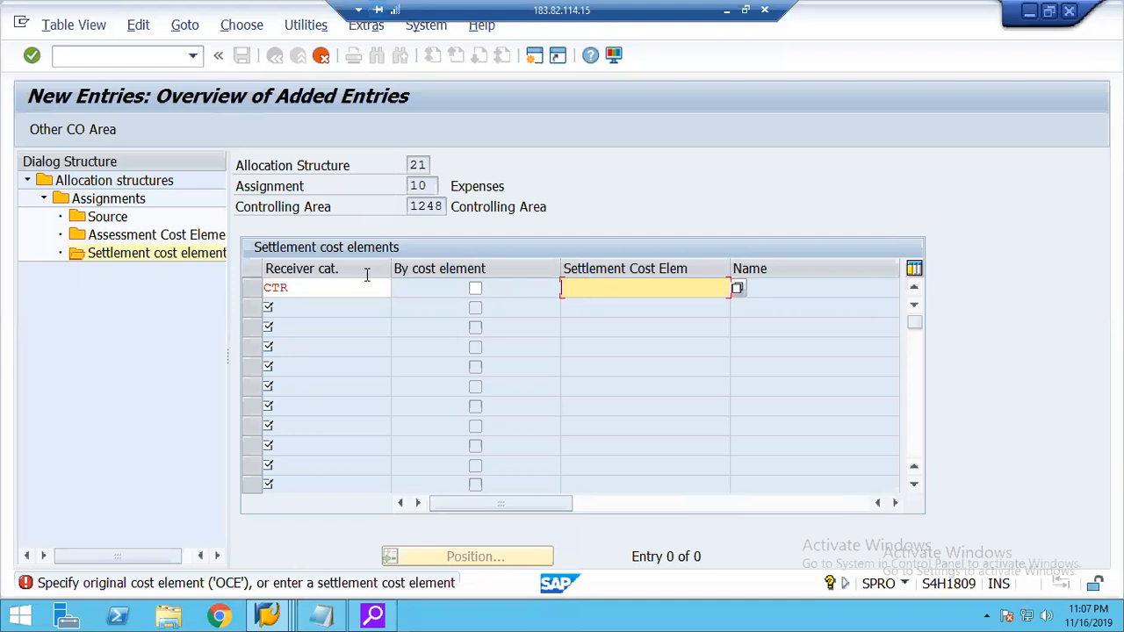
click(306, 285)
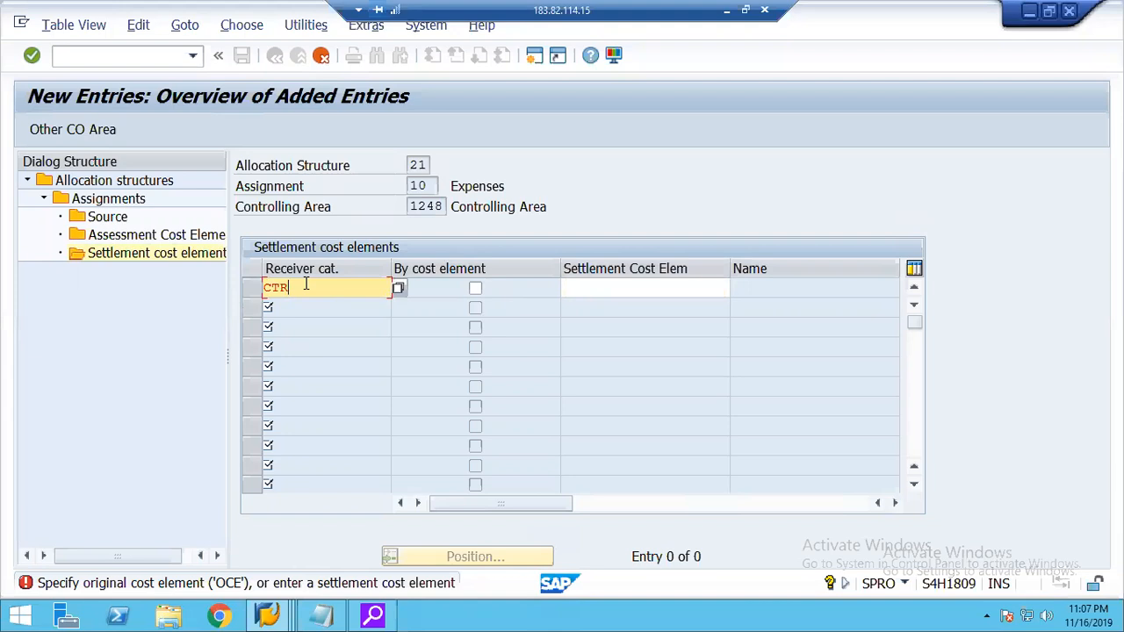
click(588, 294)
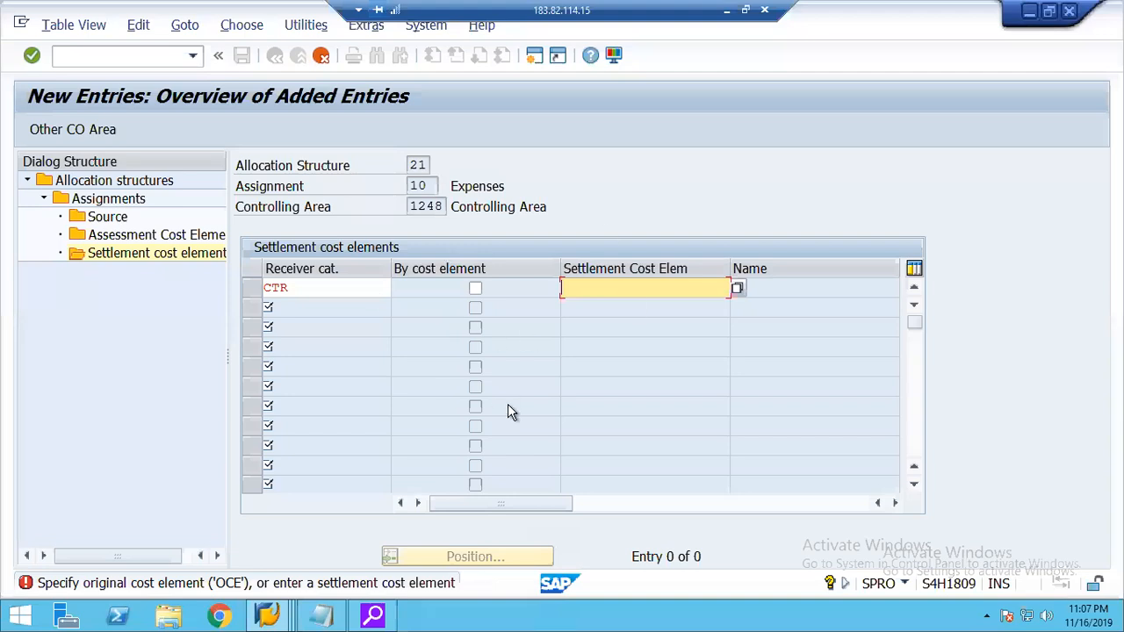
click(738, 288)
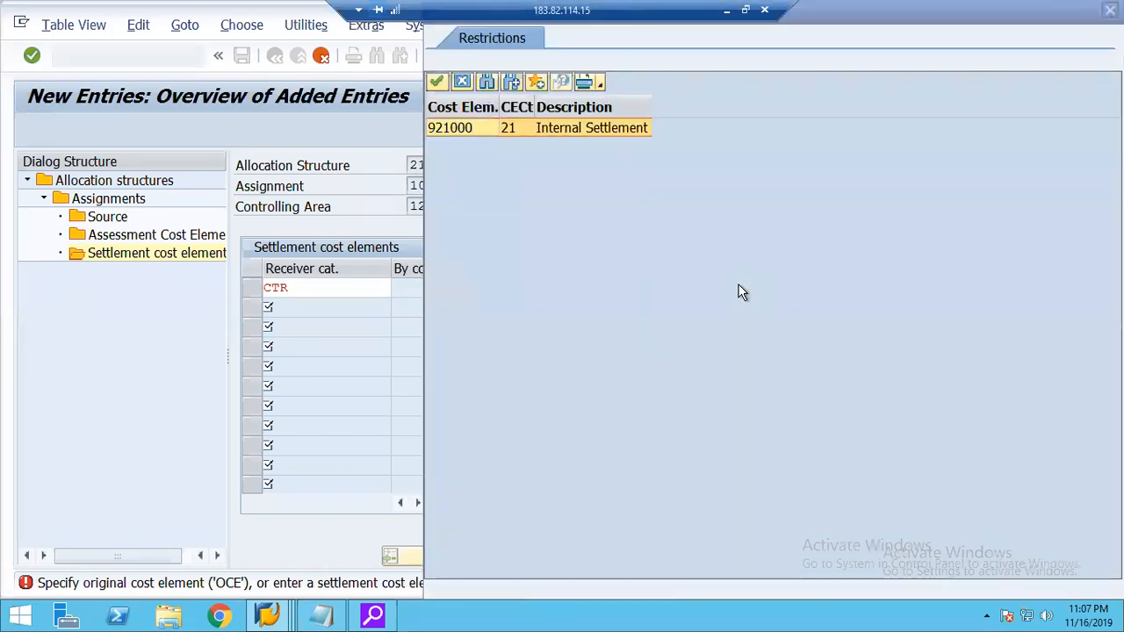
double_click(467, 131)
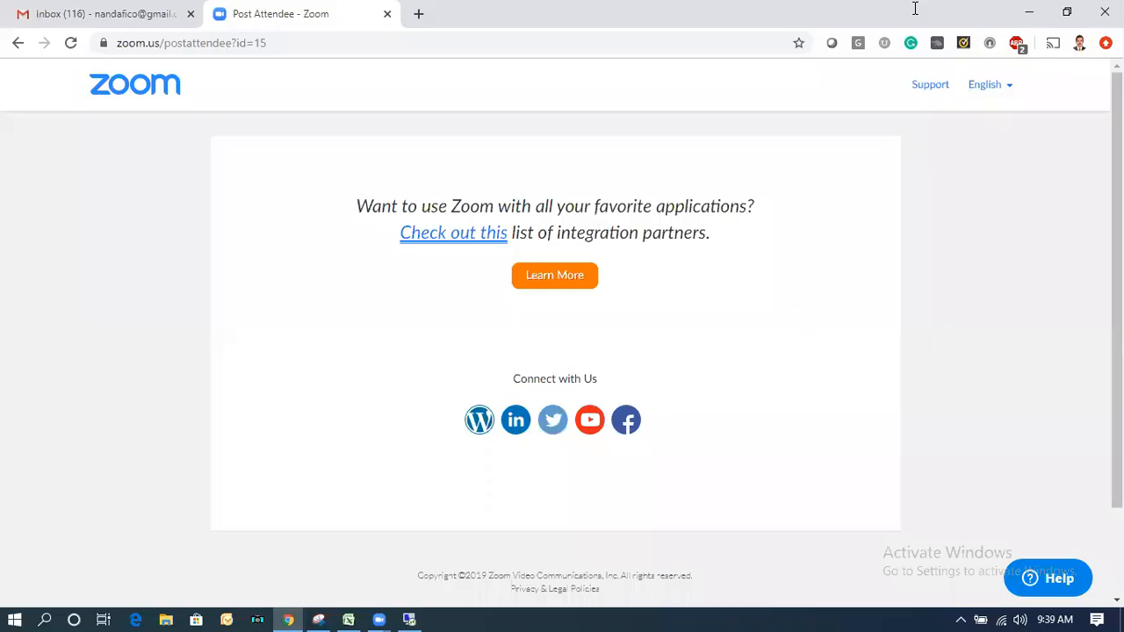
Switch to the Excel workbook Book1 and enter the label Primary Cost Element in cell J7.
click(349, 618)
click(523, 252)
click(524, 255)
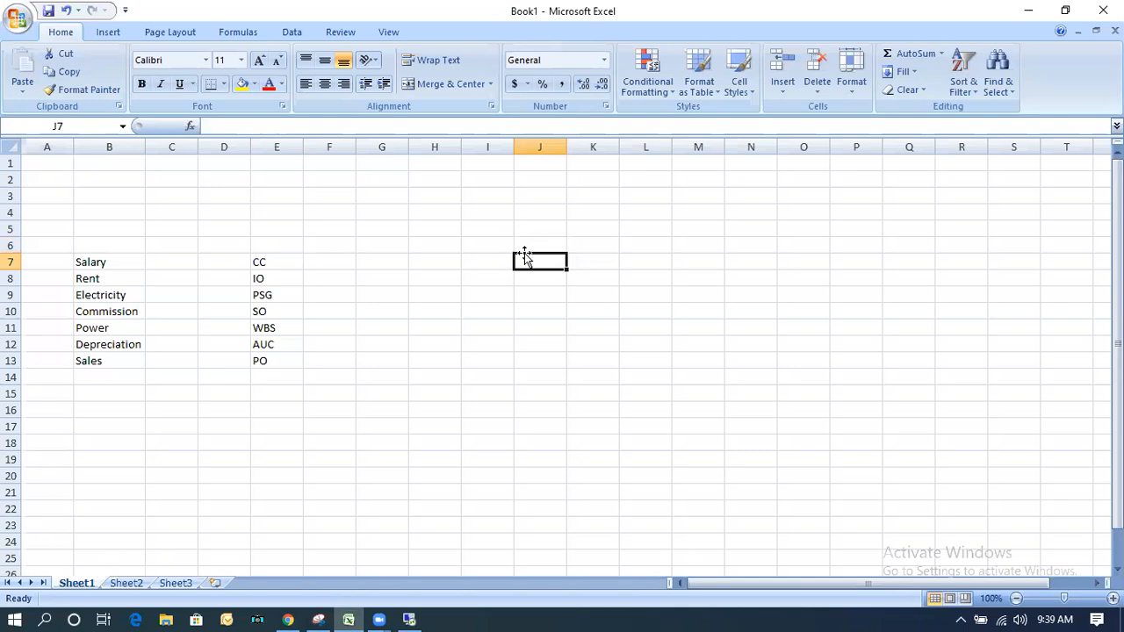
text(Prim)
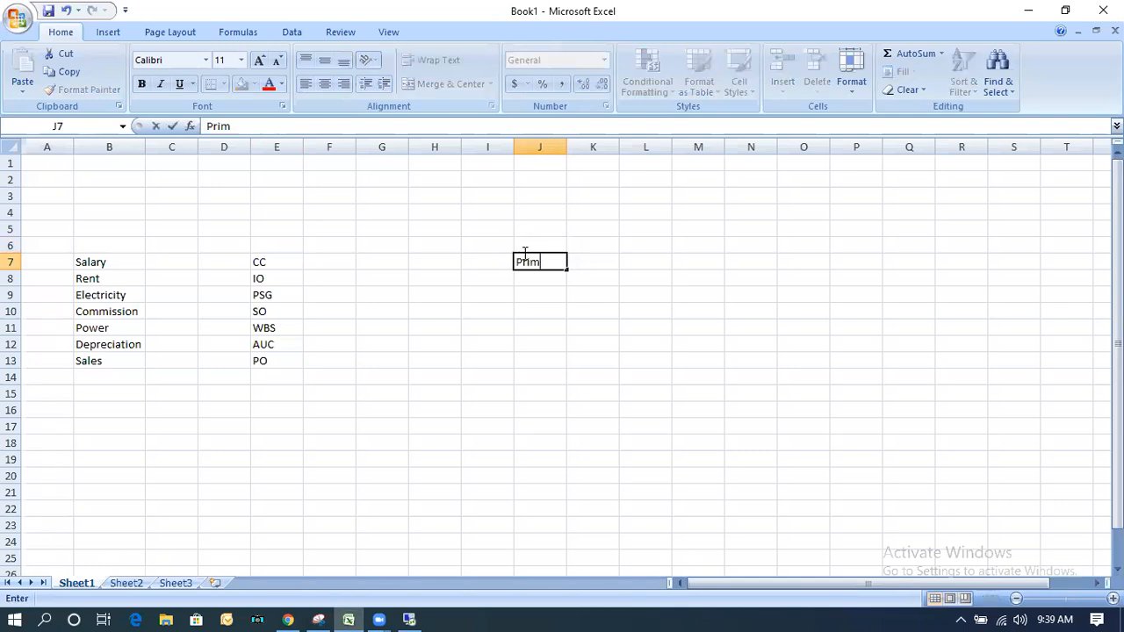
text(ary Cost E)
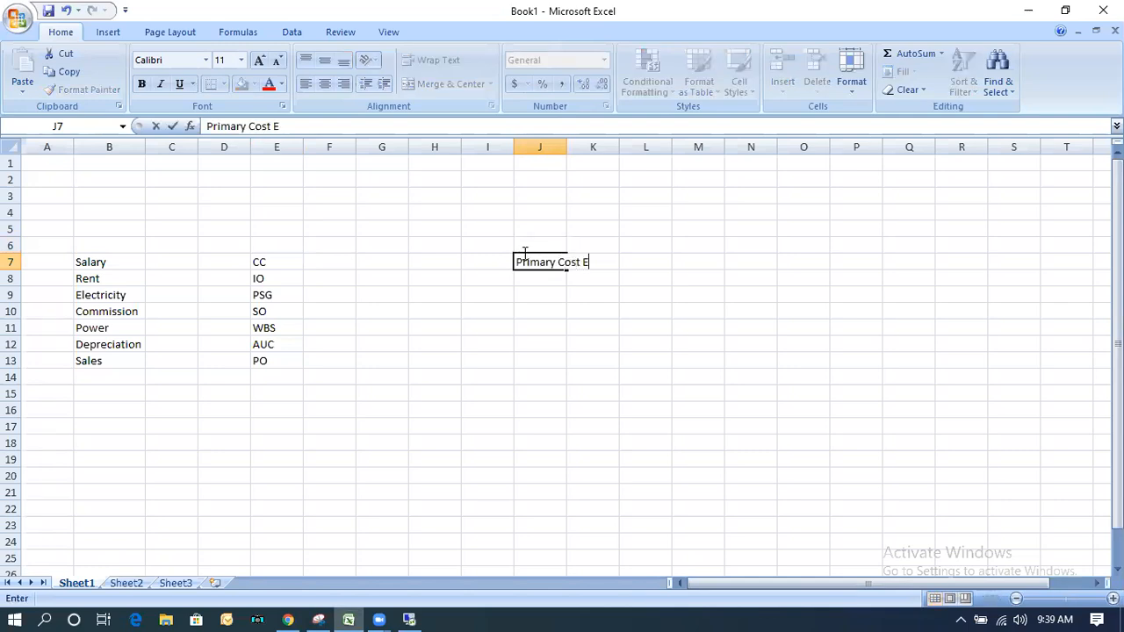
text(lement)
key(Return)
key(Return)
key(Return)
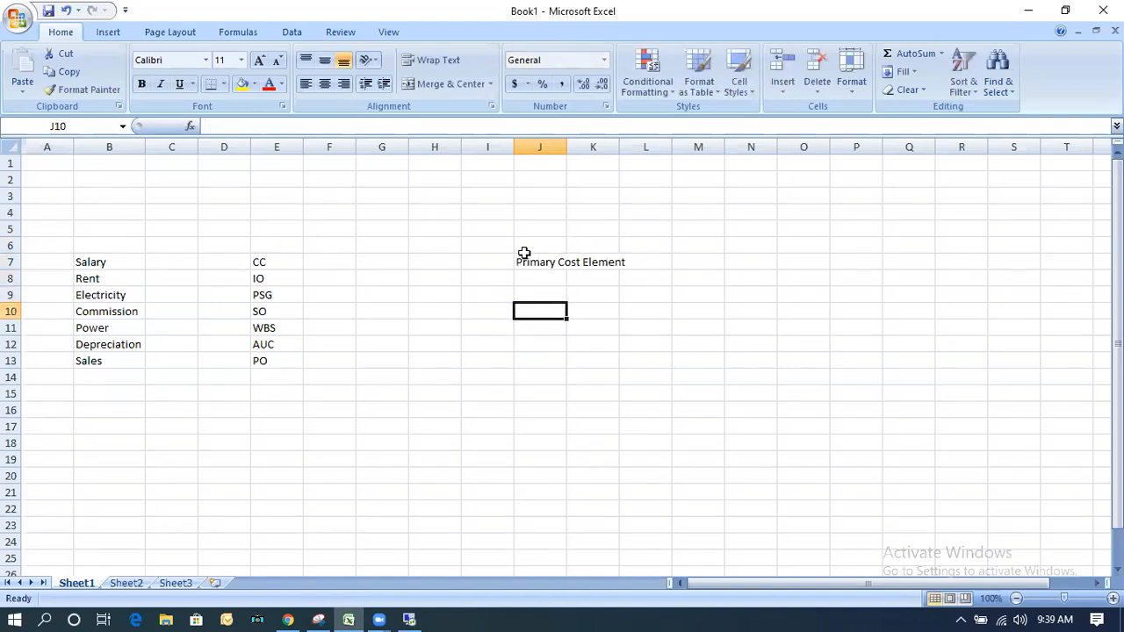
Enter the label Secondary Cost Element in cell J10, below the primary cost element label.
text(Secondary Cost Element)
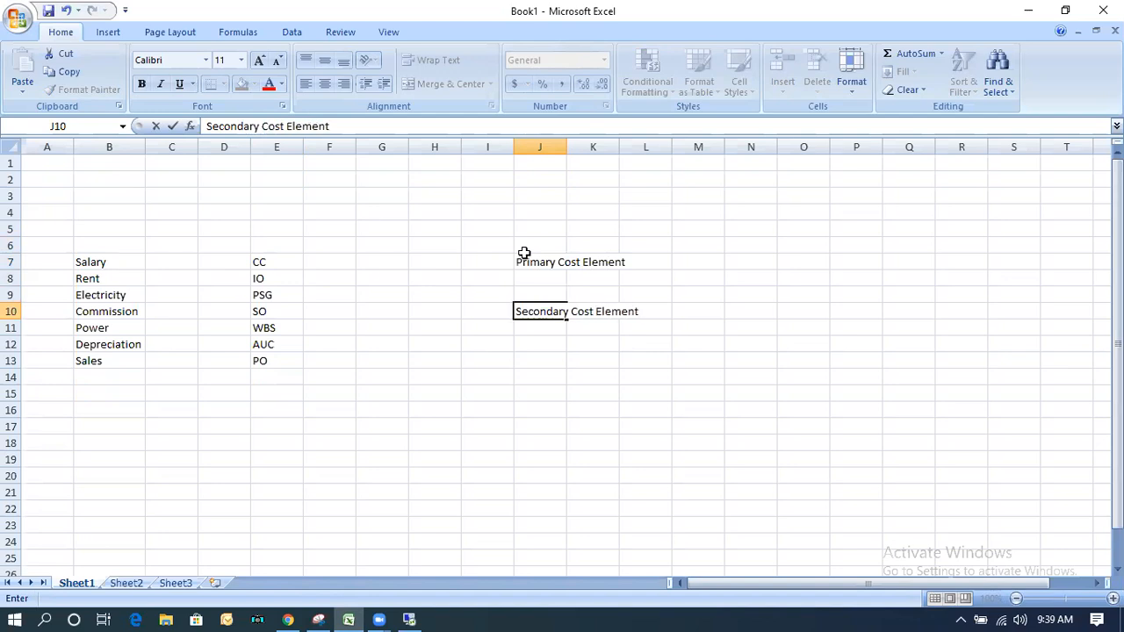
click(555, 394)
click(535, 259)
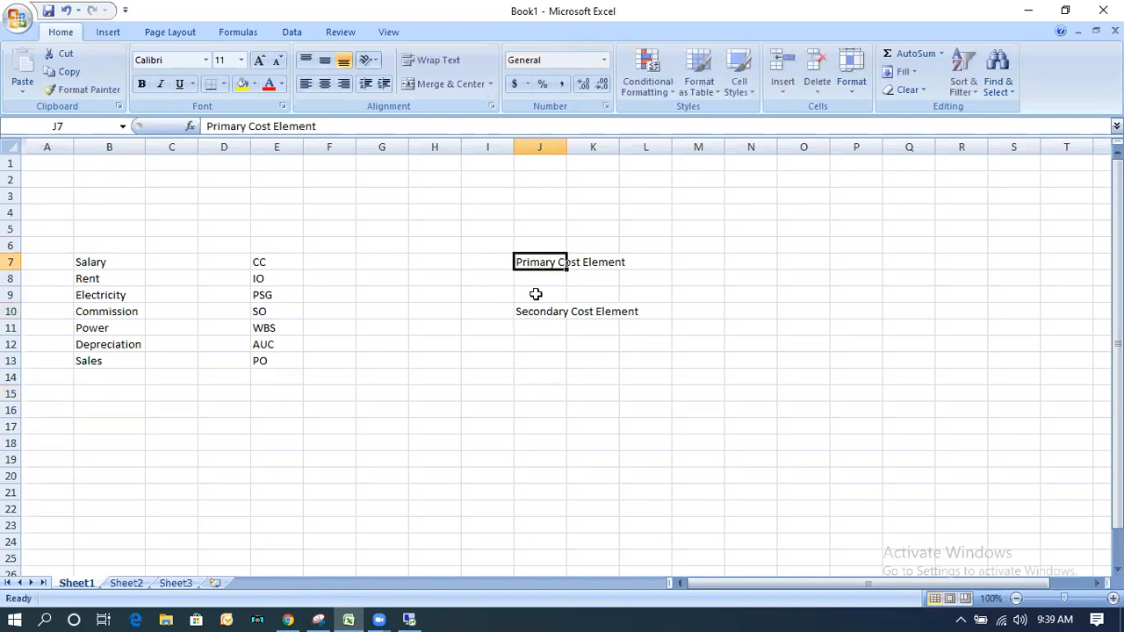
click(539, 318)
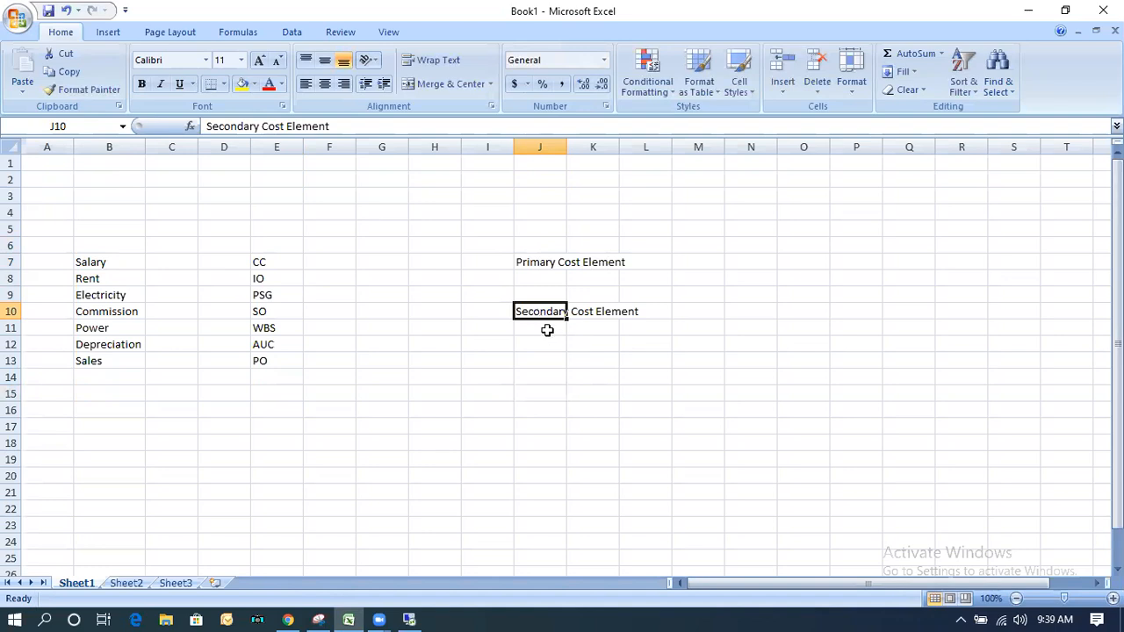
click(545, 327)
click(532, 310)
Enter the heading Settlement in cell P2.
click(869, 180)
text(Sett)
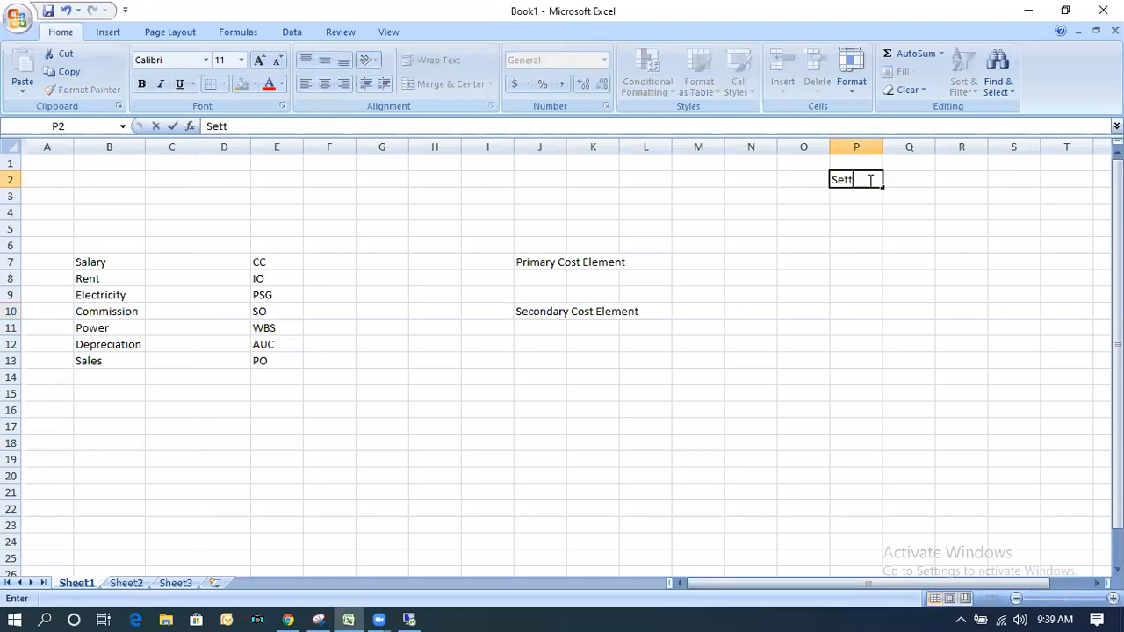
text(lement)
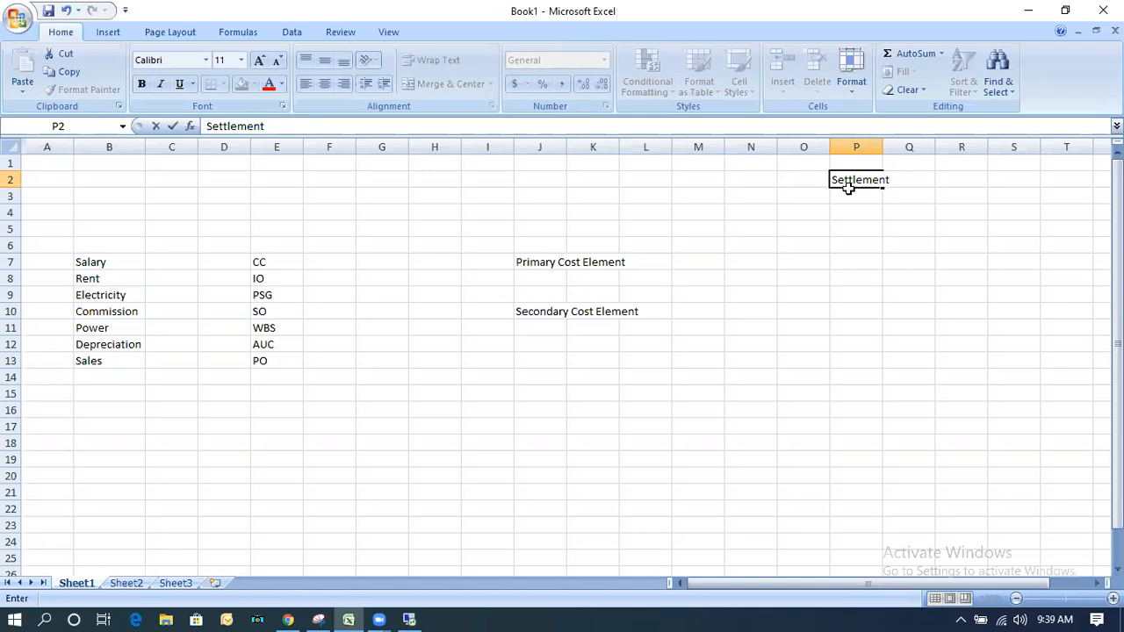
List the settlement types below the Settlement heading: Internal Settlement in P4 and External Settlement in P5.
click(845, 211)
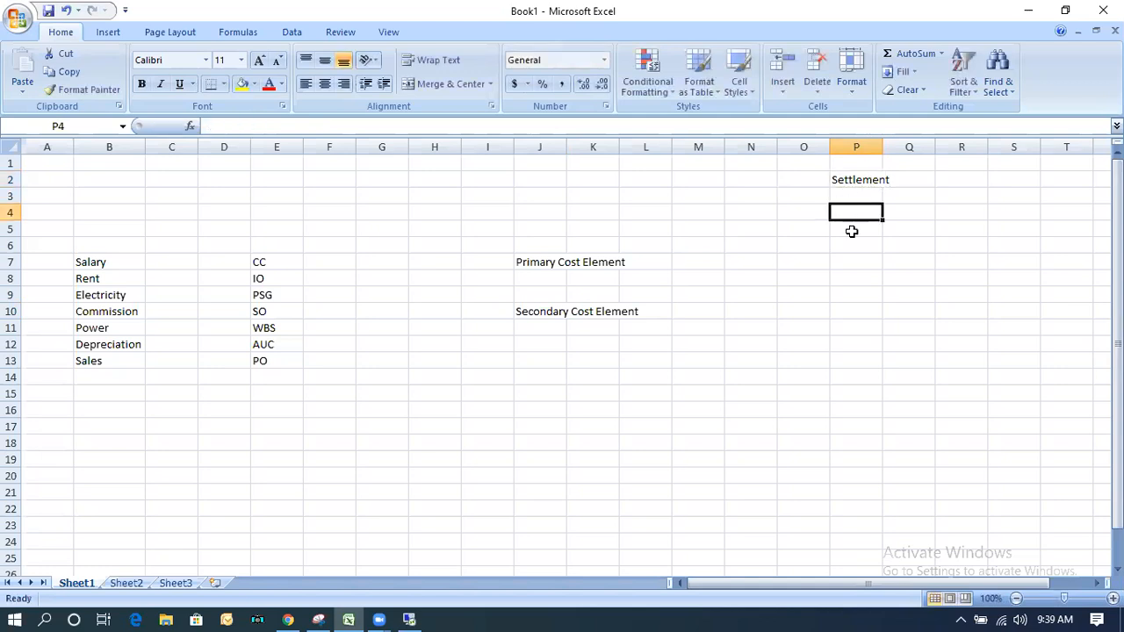
text(InternalS)
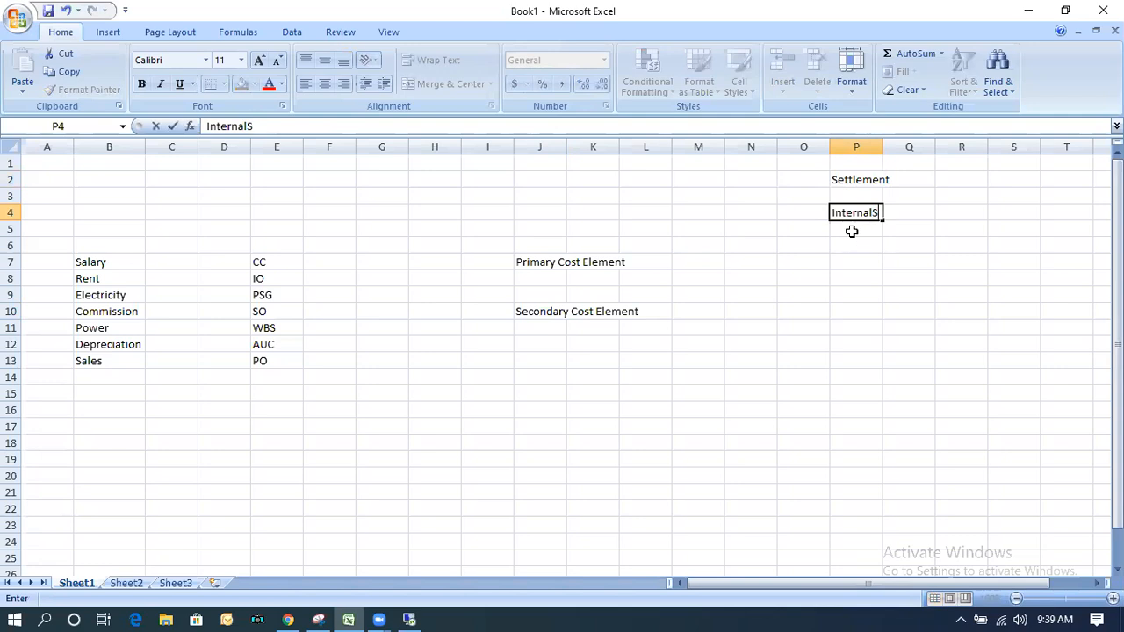
key(BackSpace)
text(Settleme)
text(nt)
key(Return)
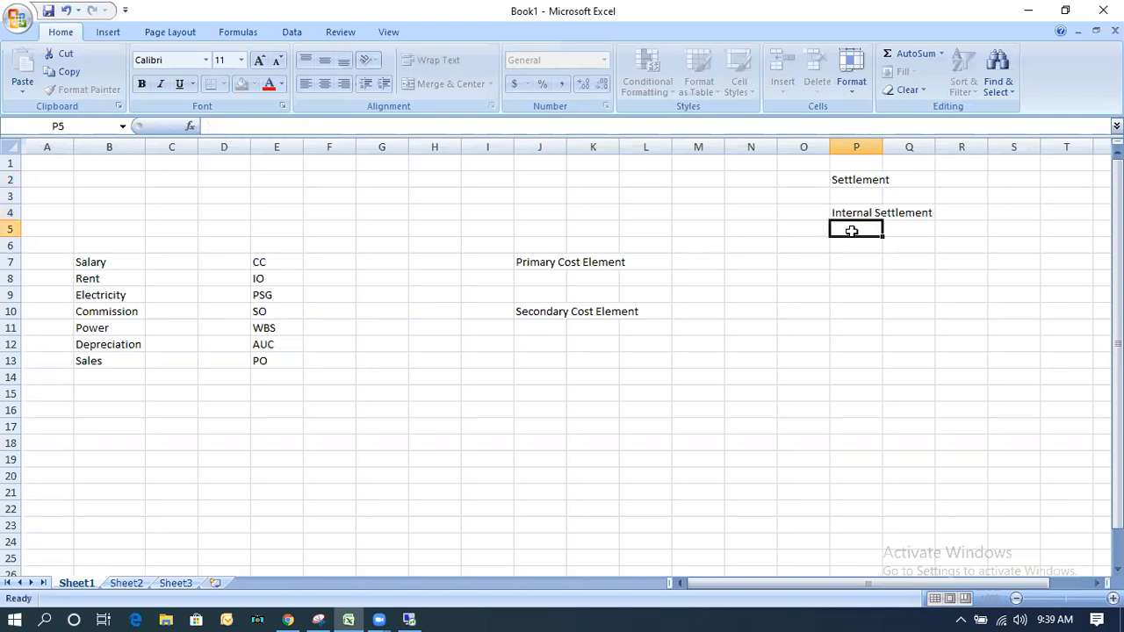
text(Exte)
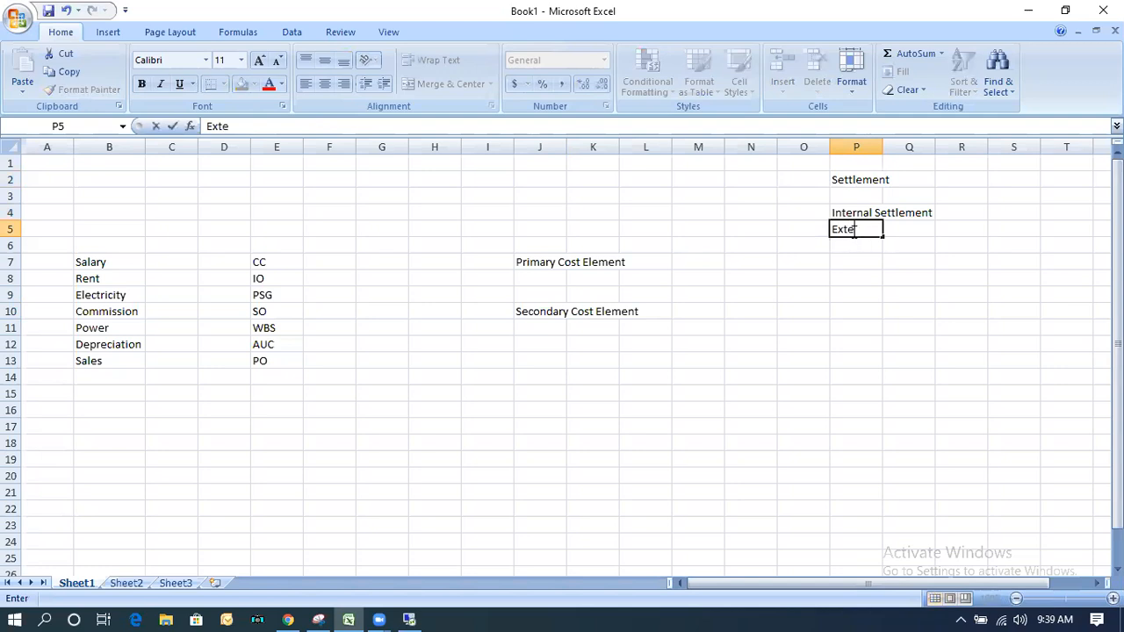
text(rnal Settlement)
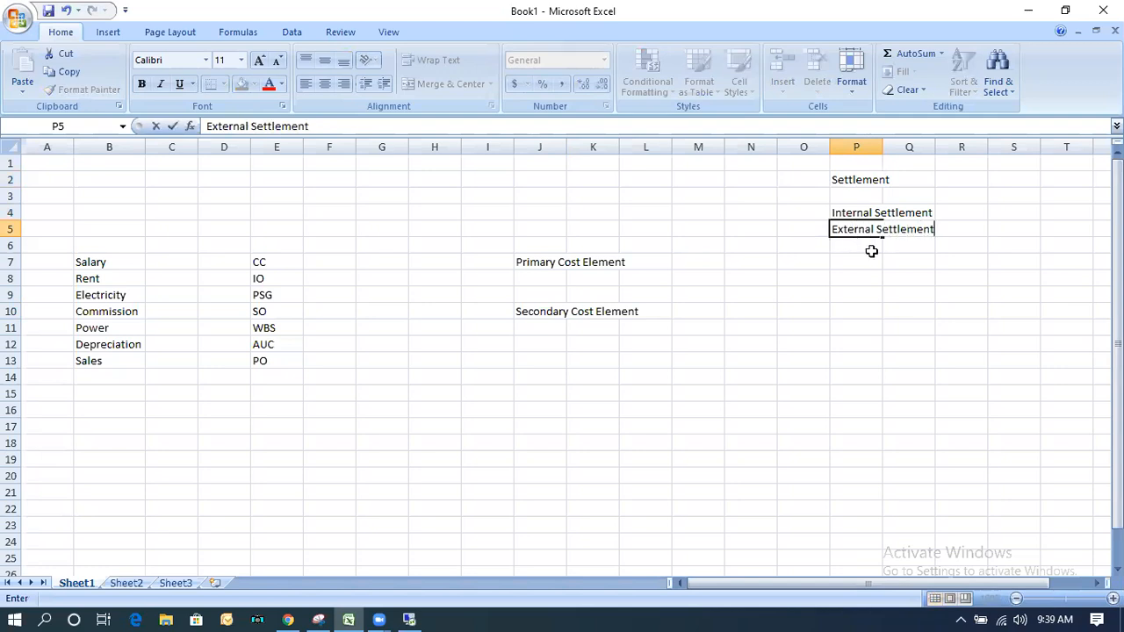
click(853, 215)
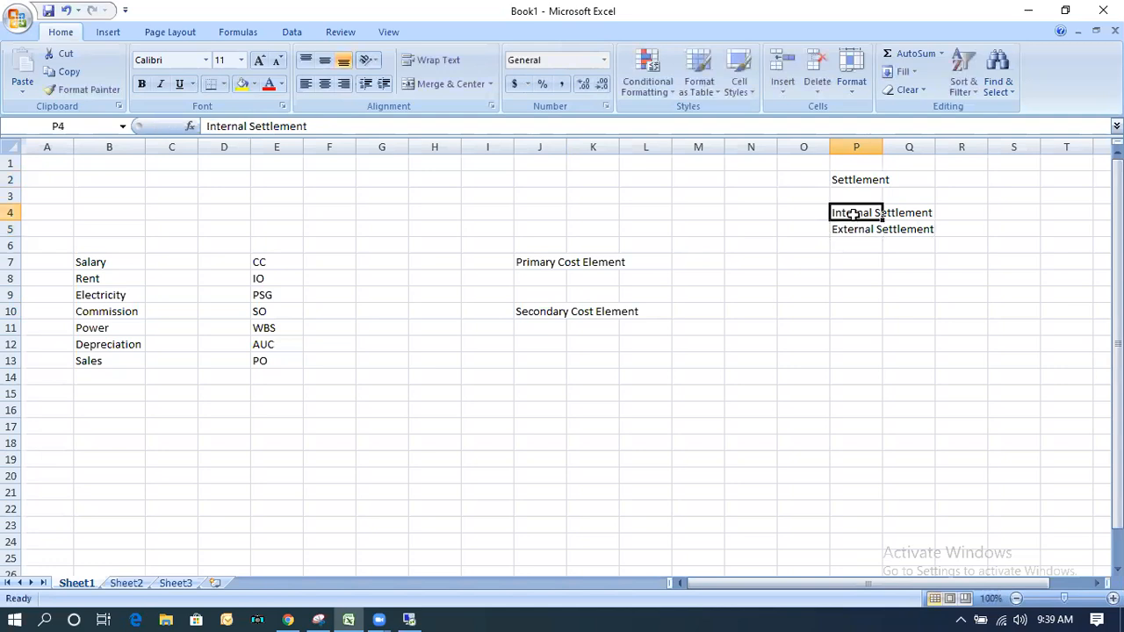
Enter Secondary Settlement in cell N4 beside Internal Settlement and widen column O so the text fits.
click(752, 214)
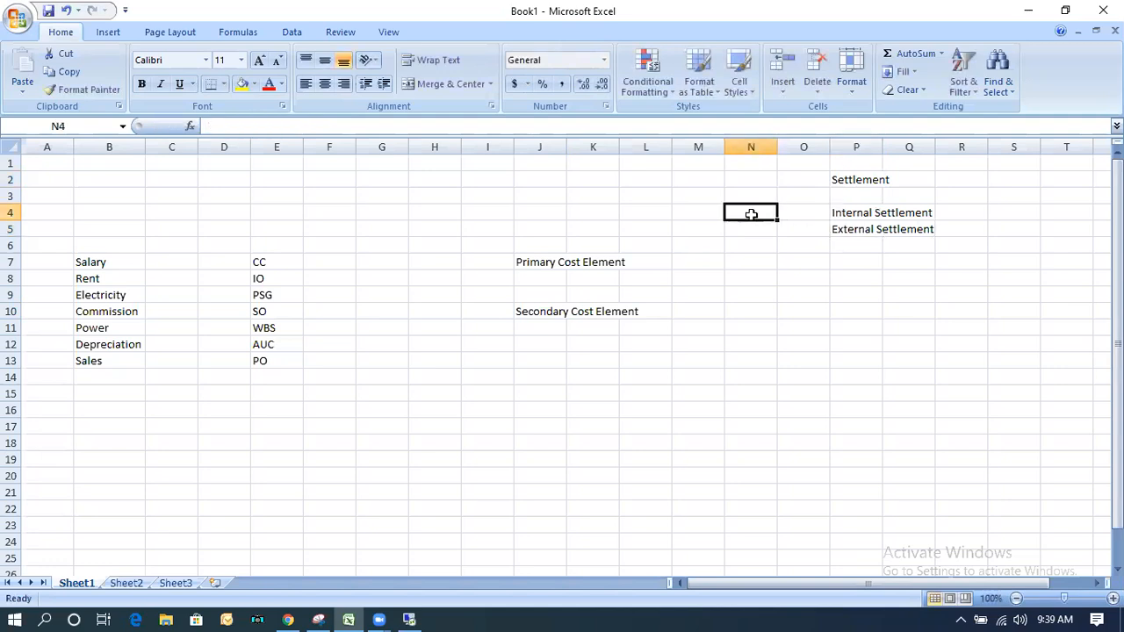
text(Secondary)
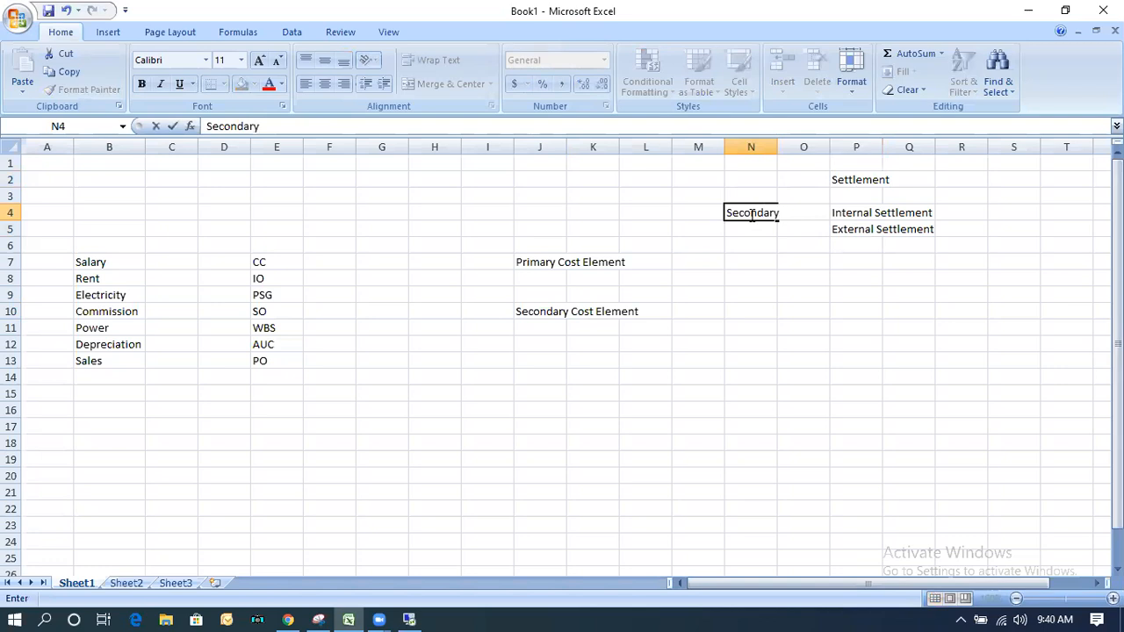
text( Settlement)
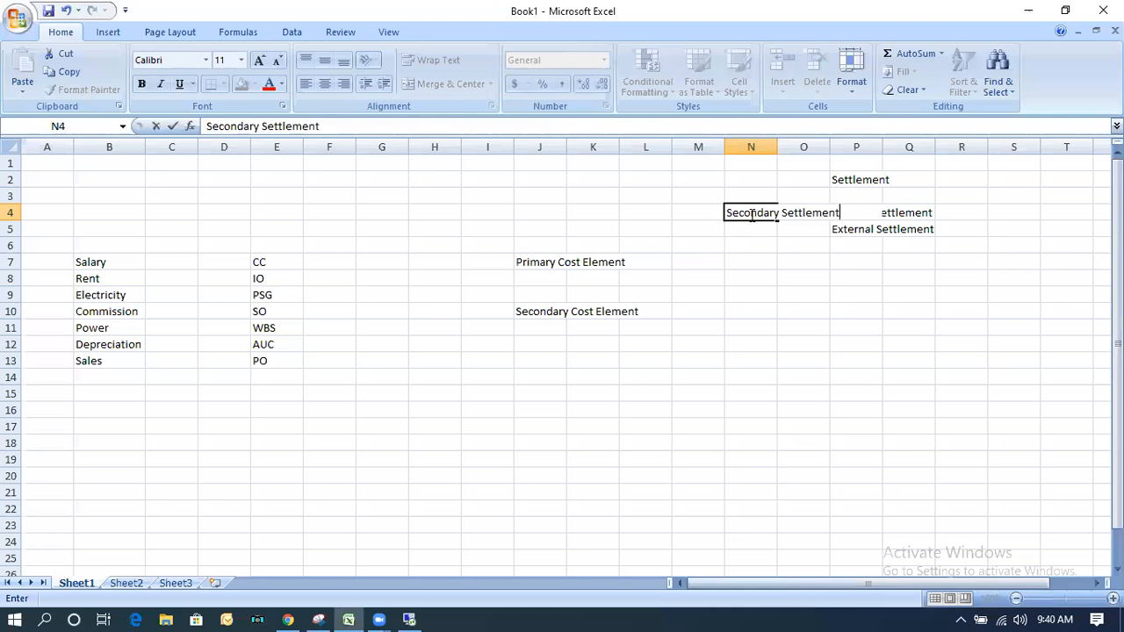
click(827, 143)
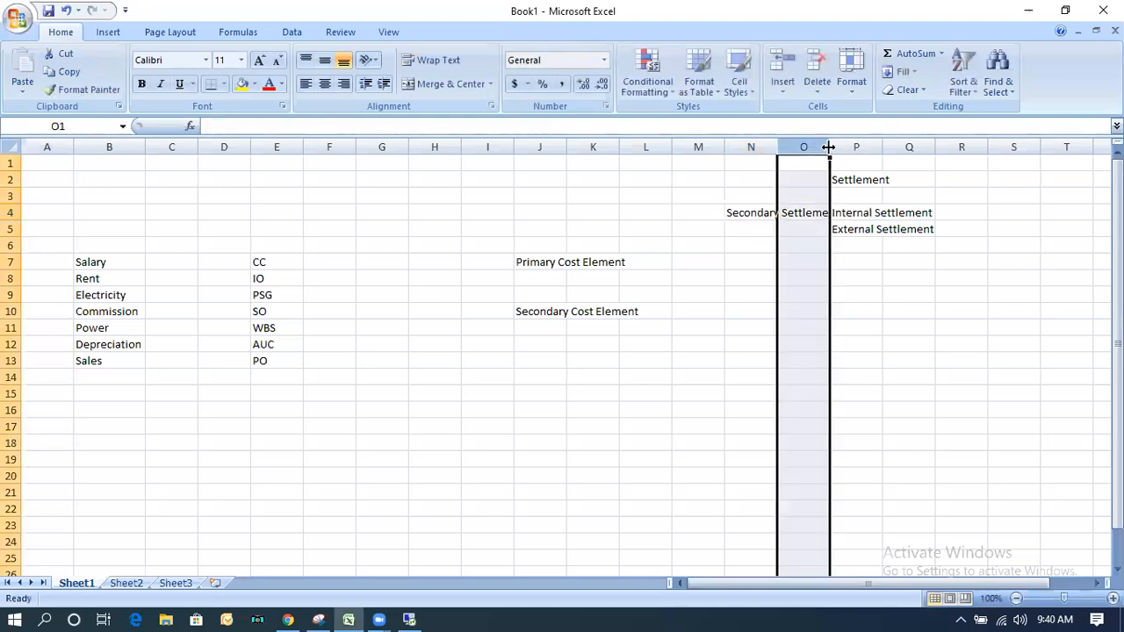
drag(830, 148, 850, 150)
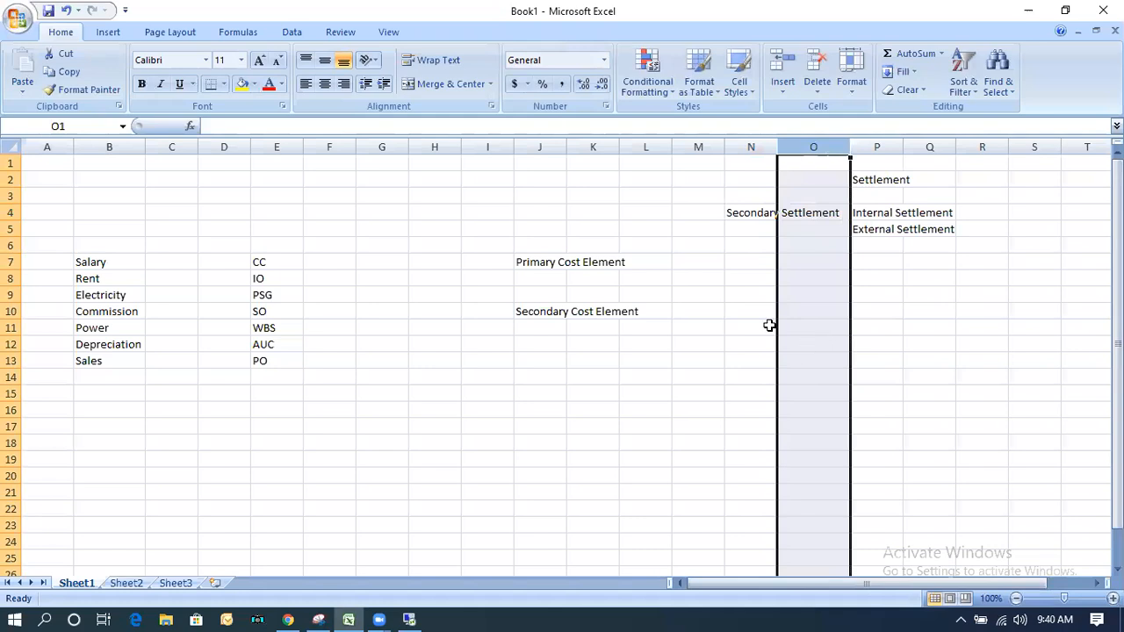
Enter Primary Settlement in cell N5 beside External Settlement.
click(880, 235)
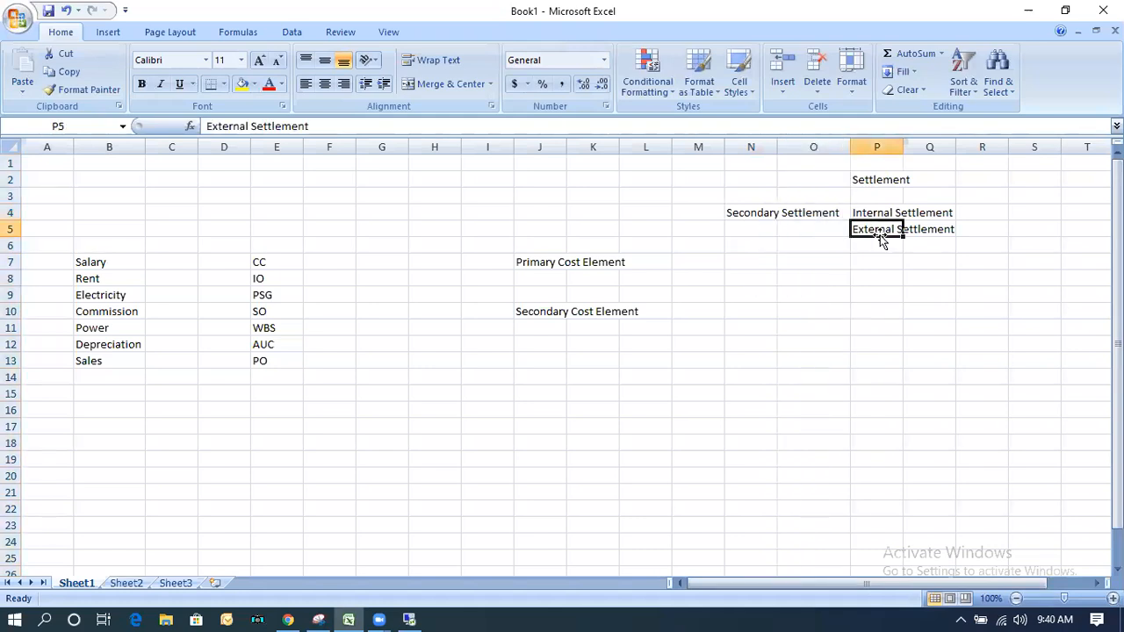
click(741, 230)
text(Primar)
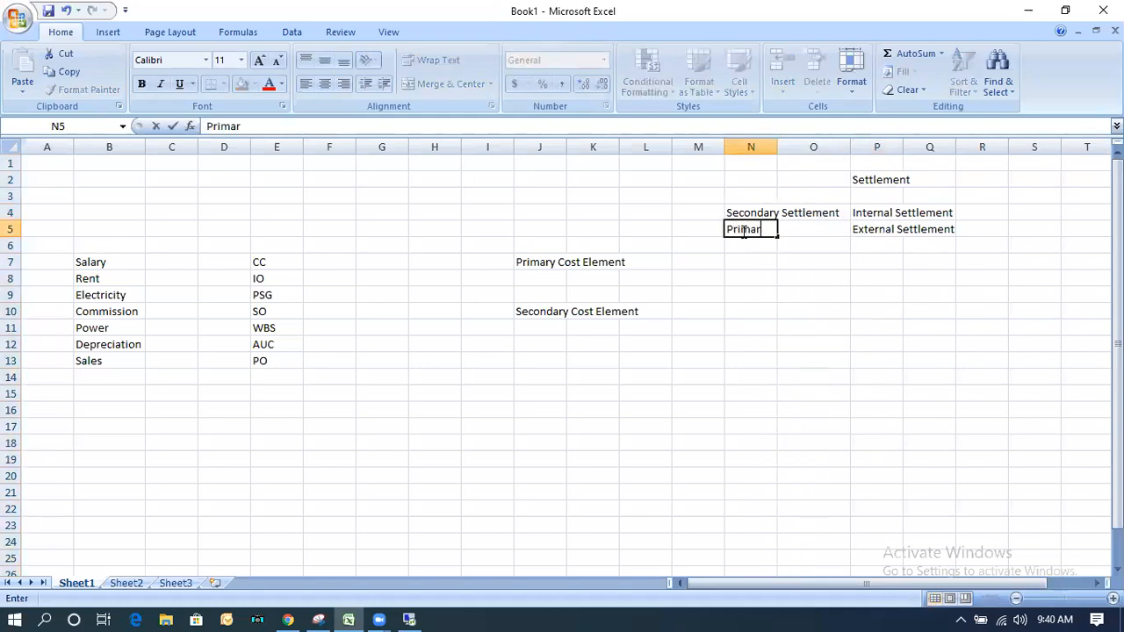
text(y Settlement)
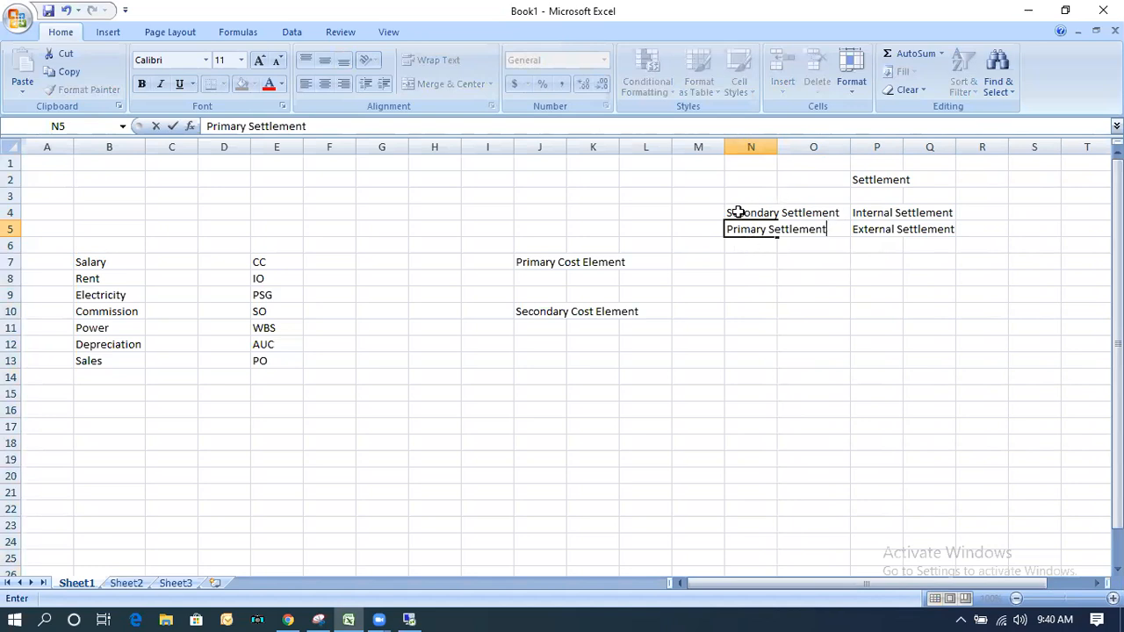
click(736, 213)
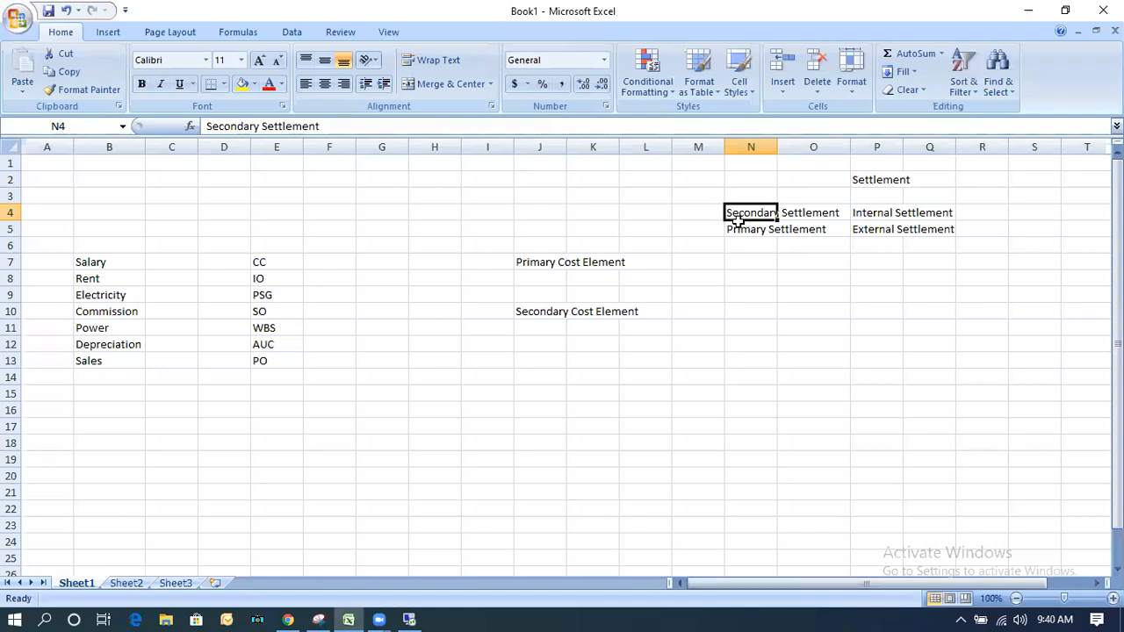
Switch back to the remote SAP session, discard the settlement cost element entry and exit allocation structure maintenance without saving.
click(411, 619)
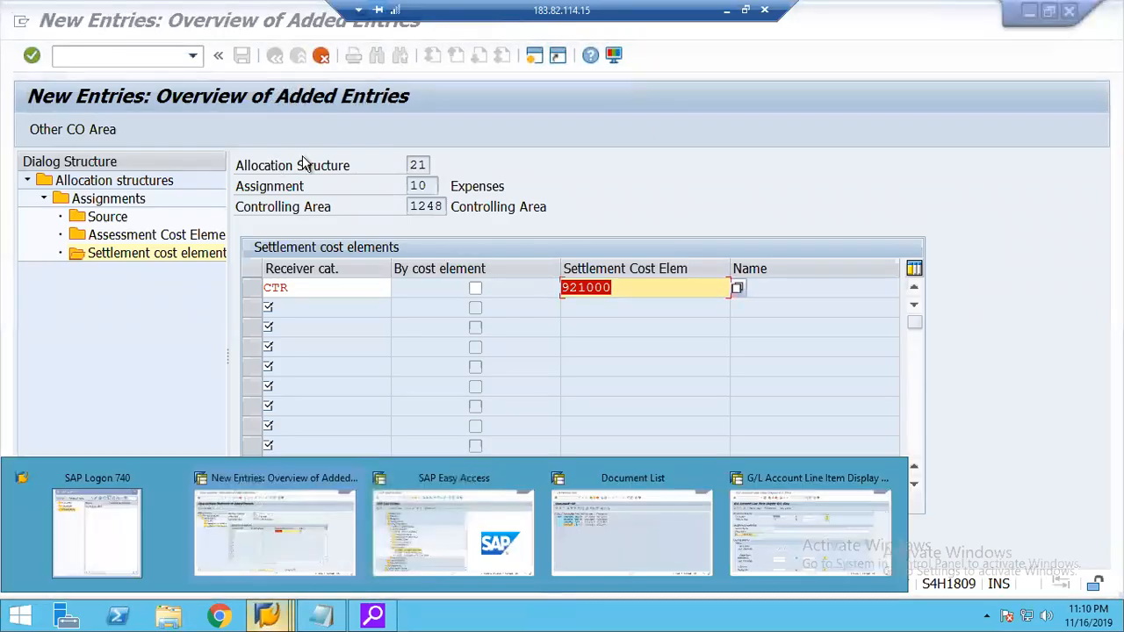
click(322, 55)
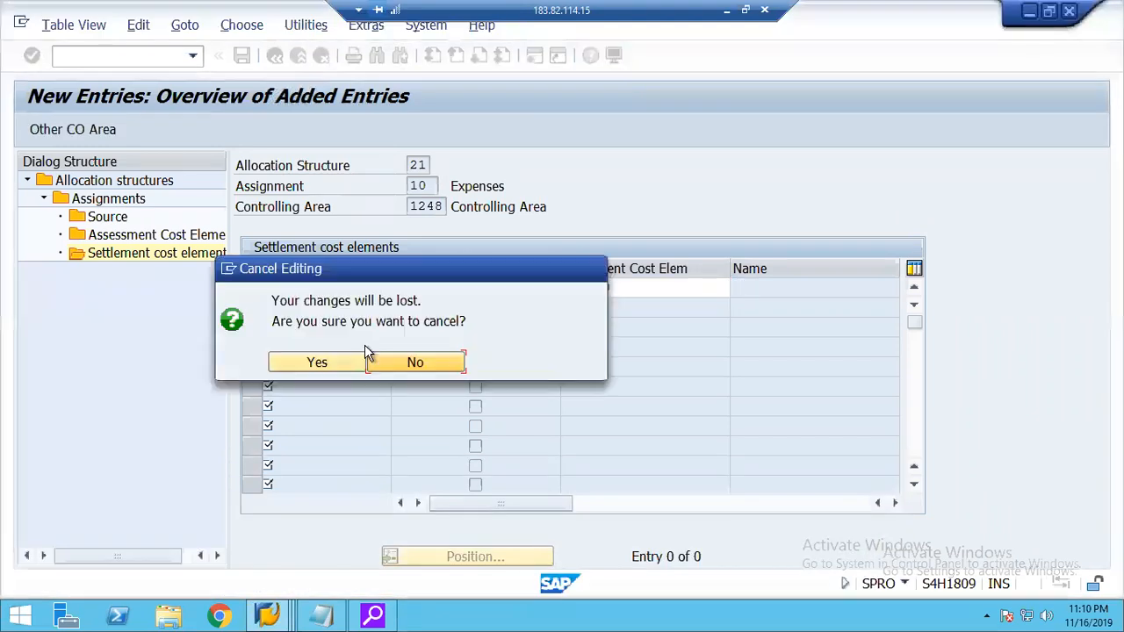
click(334, 359)
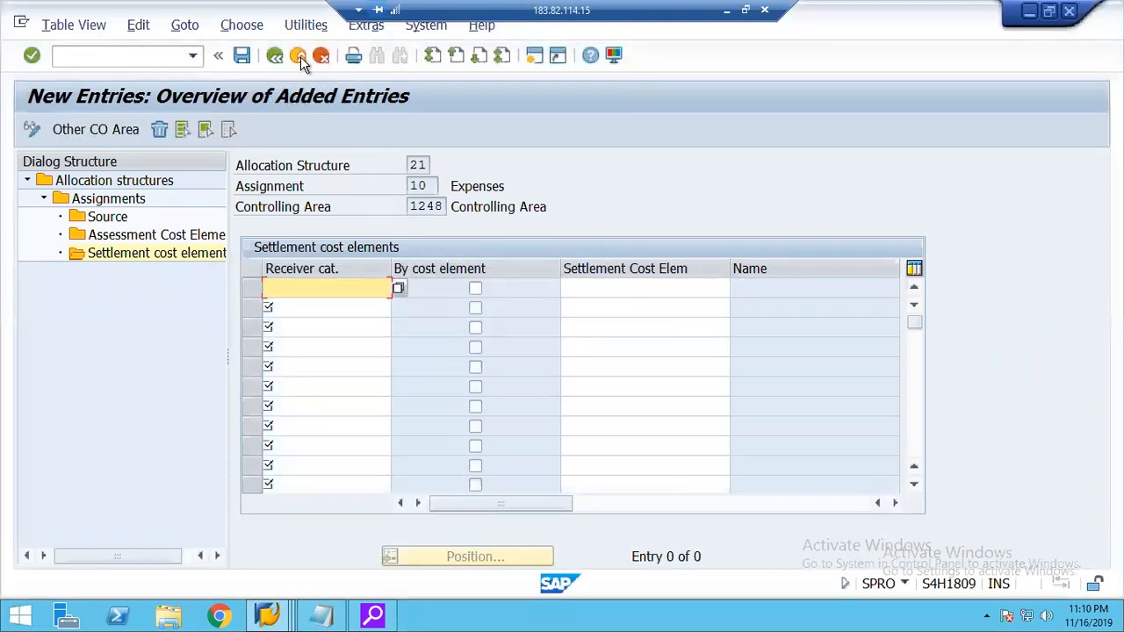
click(300, 57)
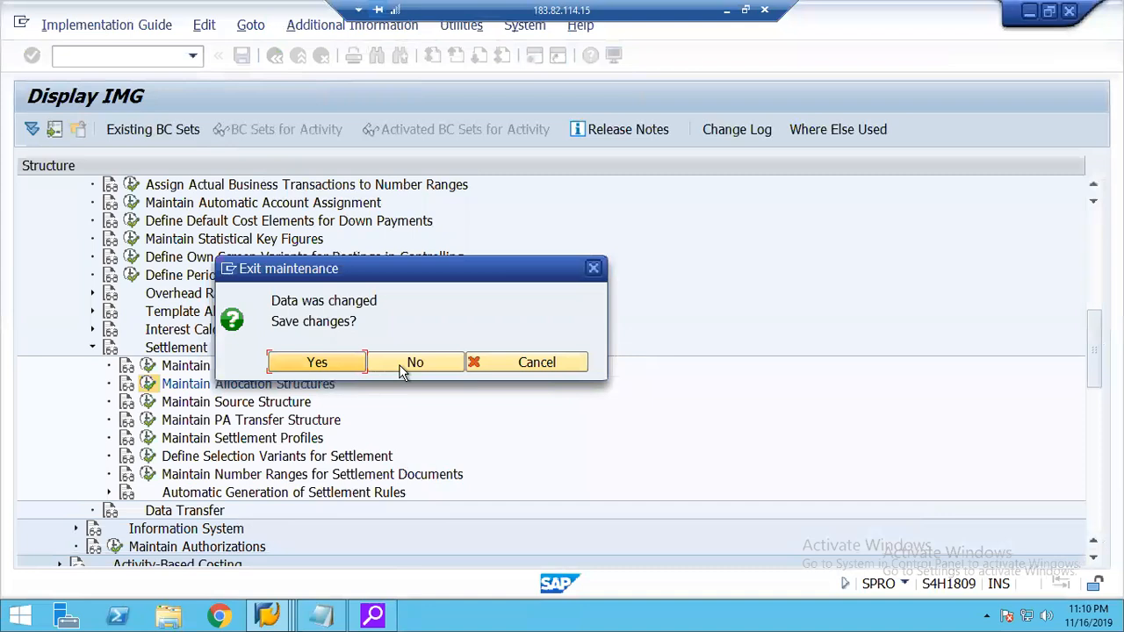
click(413, 362)
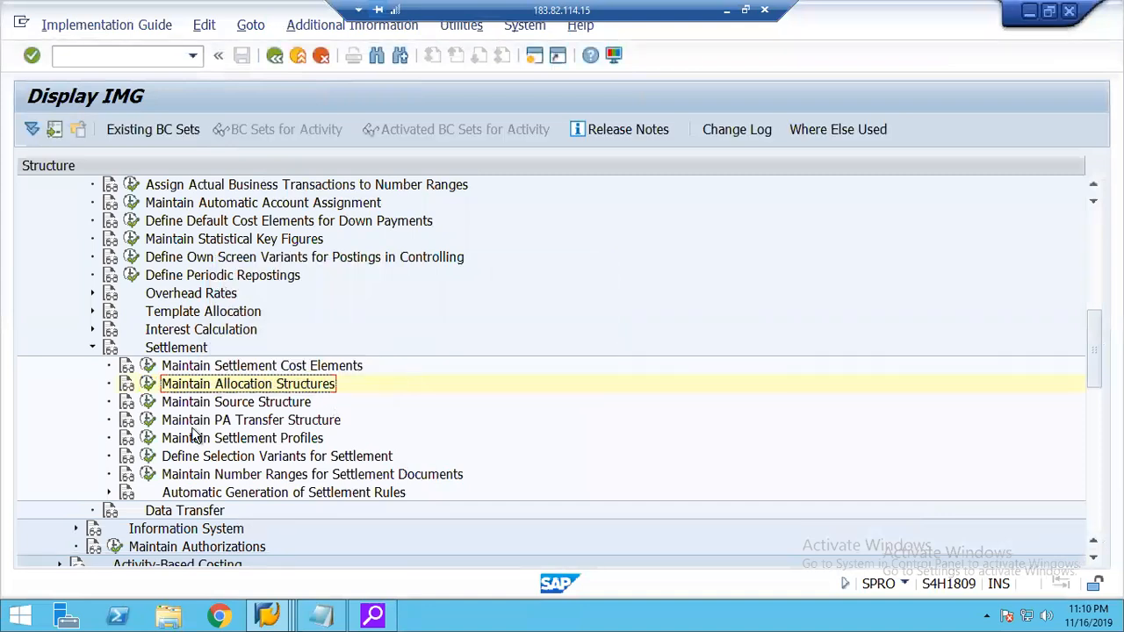
Compare the settlement cost element activities with the internal and external settlement entries in Excel, and return to SAP without choosing an activity.
click(148, 367)
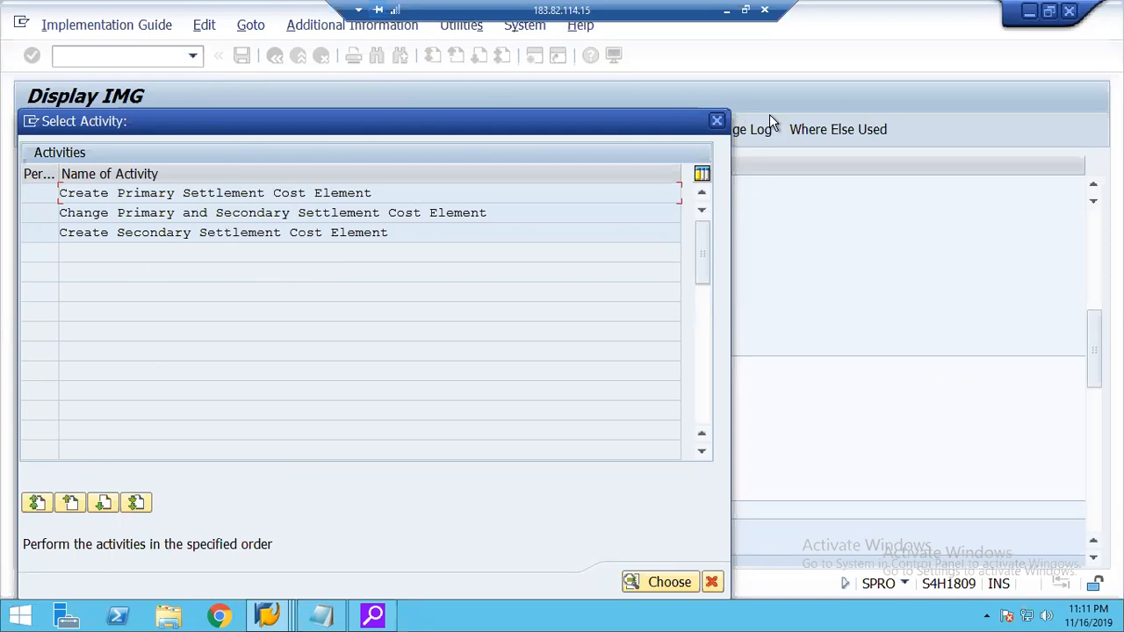
click(727, 10)
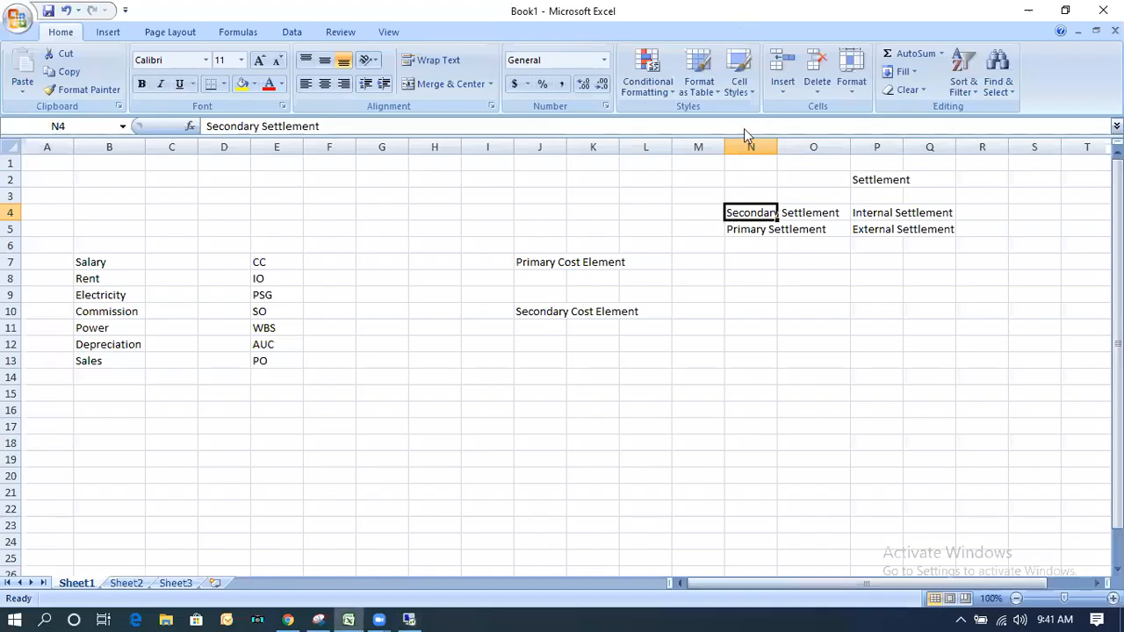
click(879, 211)
click(880, 227)
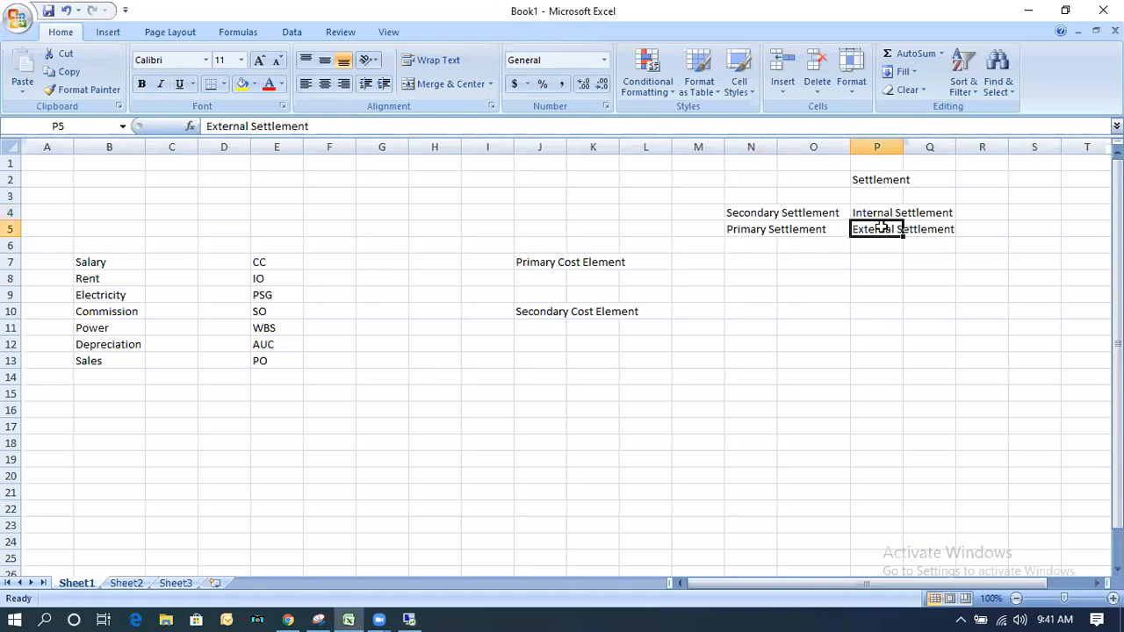
click(865, 213)
drag(669, 392, 828, 535)
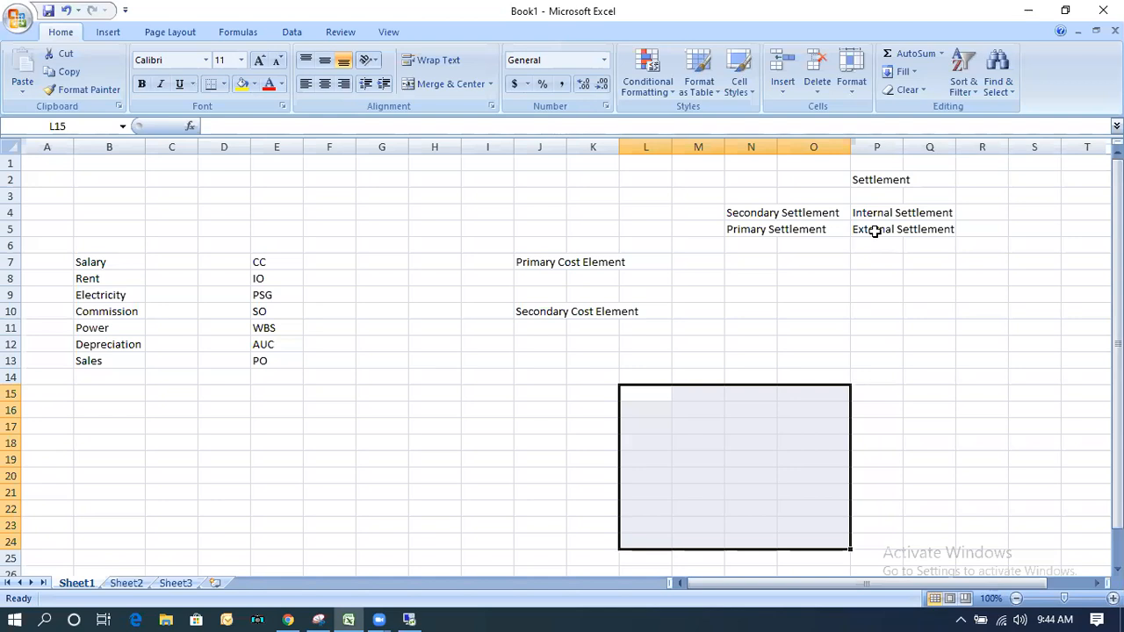
click(407, 615)
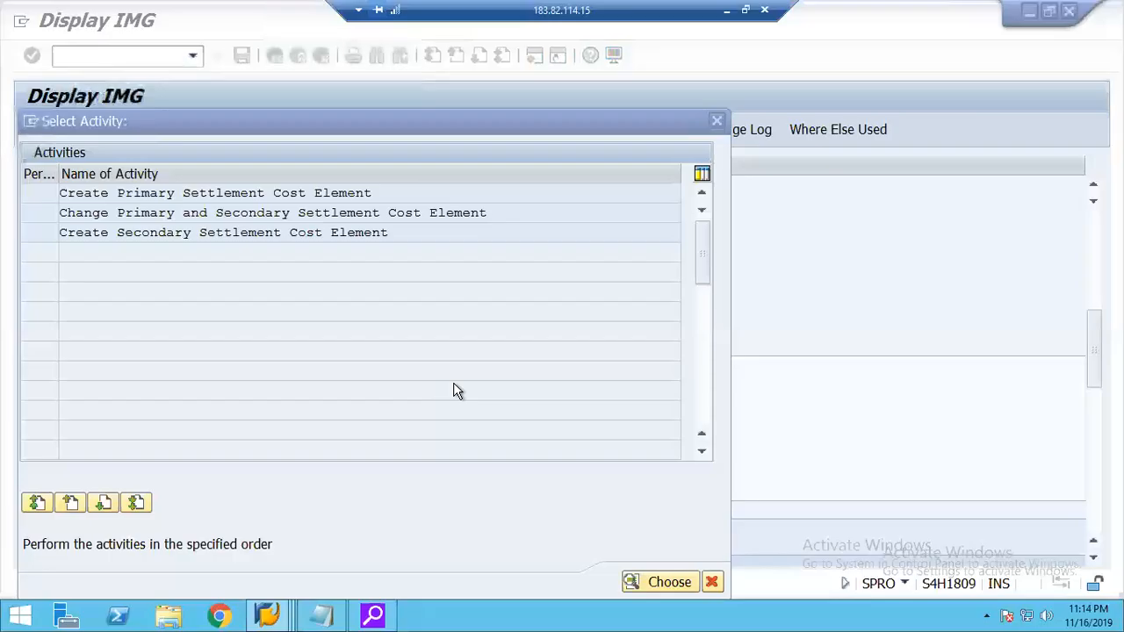
click(712, 583)
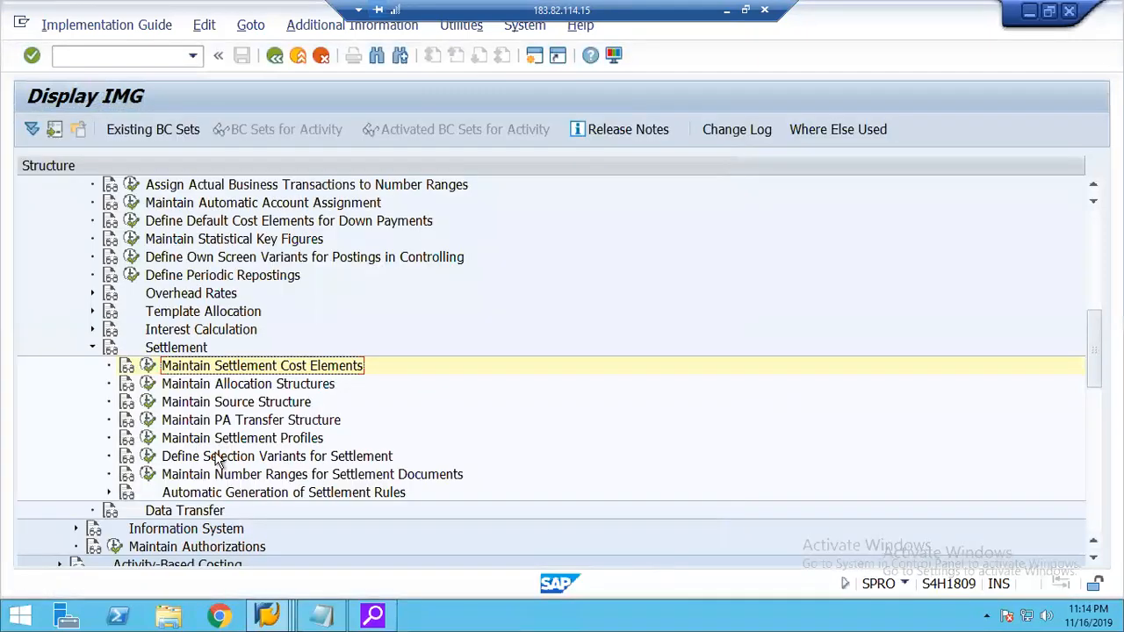
Open allocation structure maintenance and add a new entry 21 with the text Allocation Structure 2000.
click(148, 385)
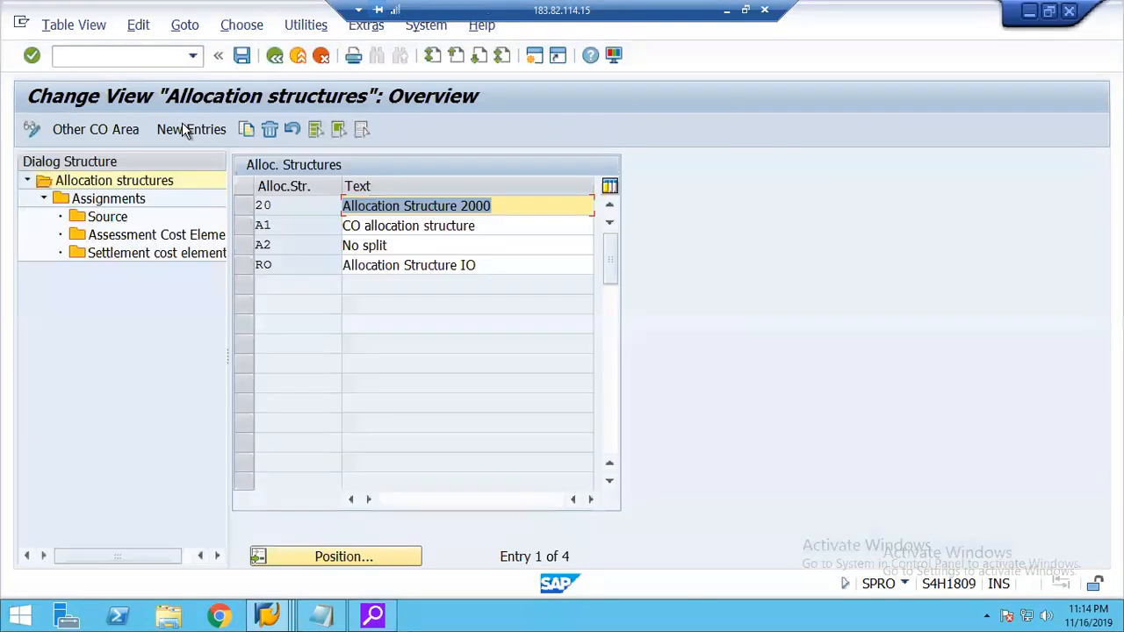
click(189, 130)
key(space)
key(Down)
key(Return)
key(Tab)
key(space)
key(Down)
key(Return)
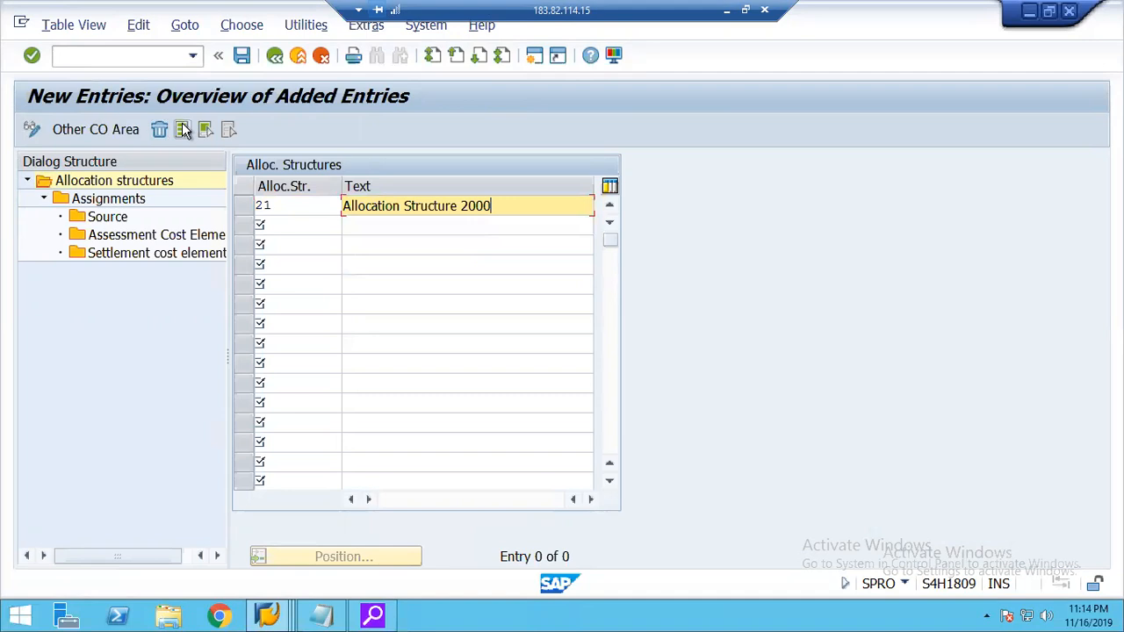
key(Return)
Open the assignments of allocation structure 21 and add assignment 10 with the text Expenses.
click(247, 208)
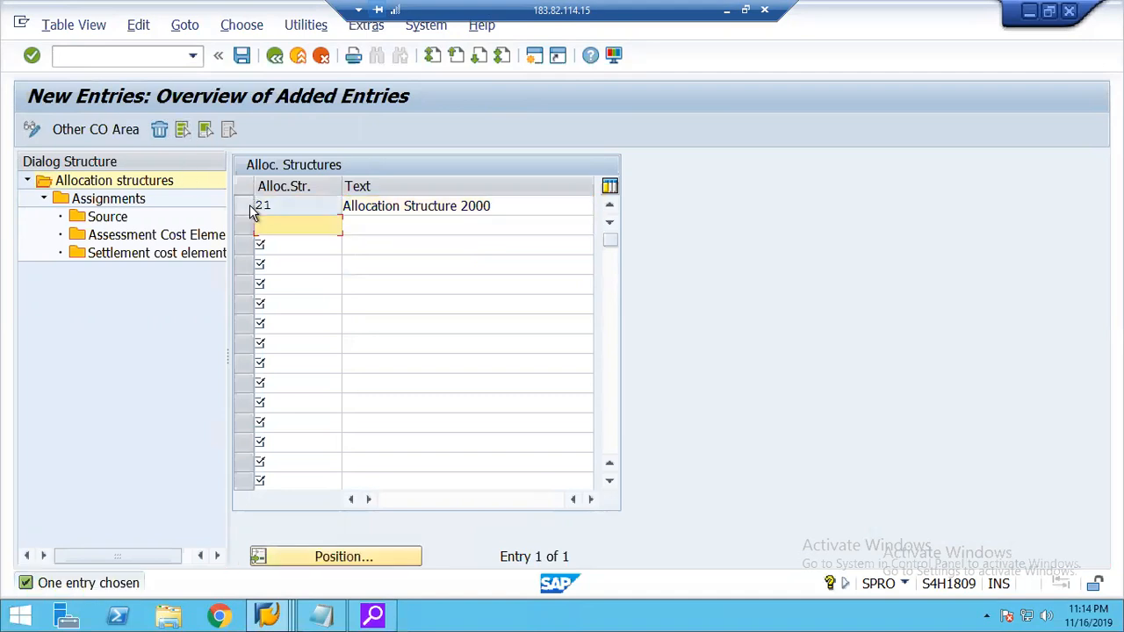
double_click(126, 203)
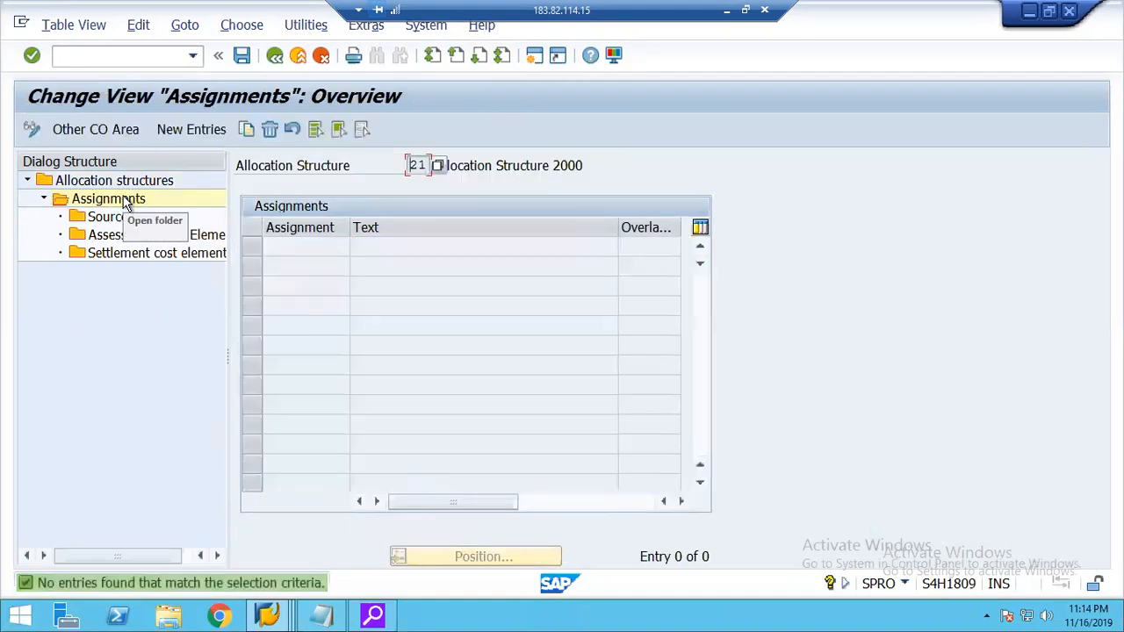
click(195, 129)
key(space)
key(Down)
key(Tab)
key(space)
key(Down)
key(Return)
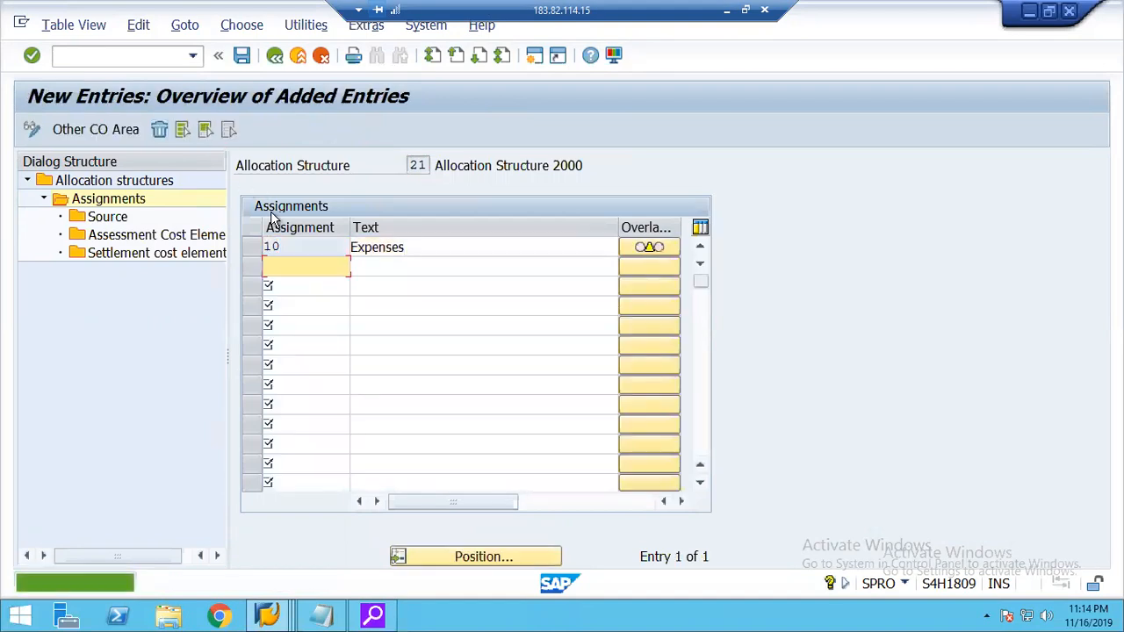
Define the source of assignment 10 as the cost element range 400000 to 499999.
click(252, 246)
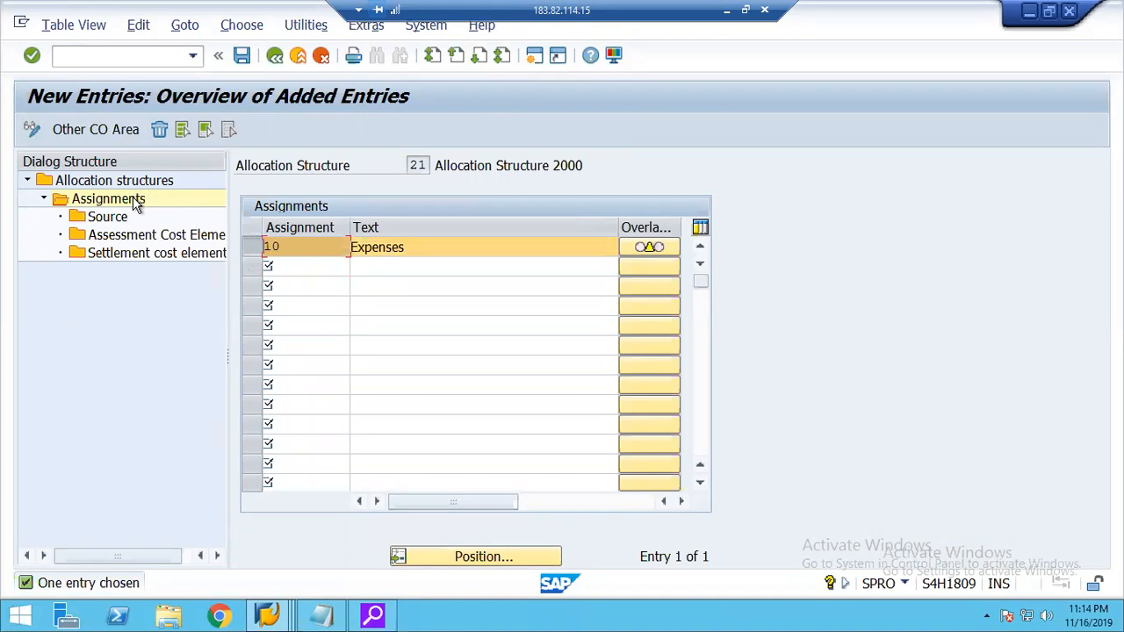
double_click(110, 218)
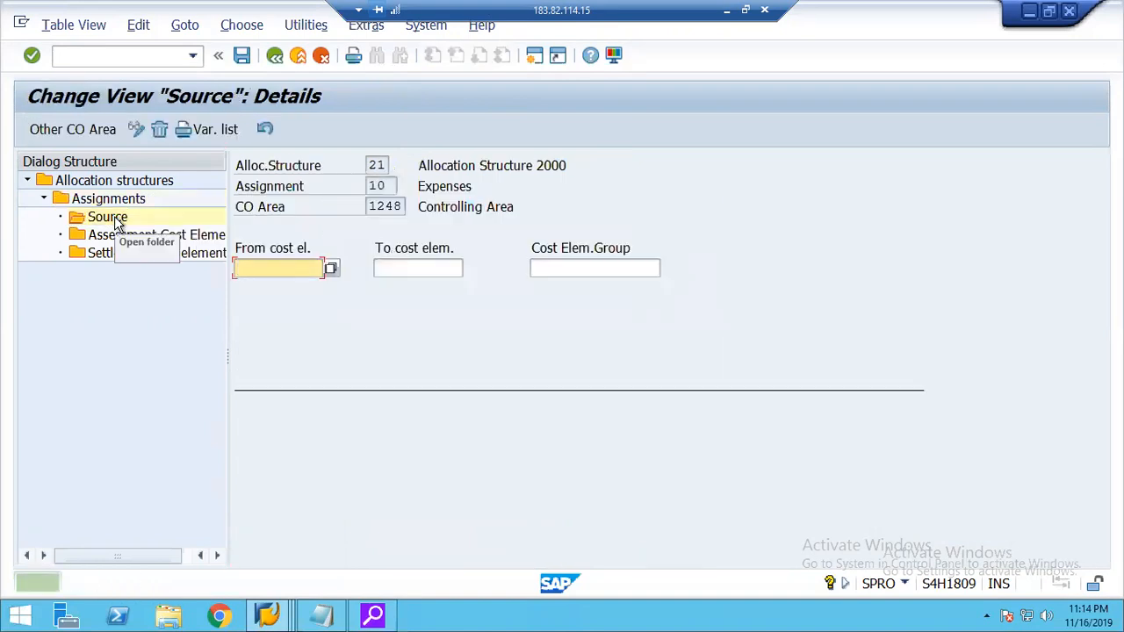
key(space)
key(Down)
key(Tab)
key(space)
key(Down)
key(Return)
key(Return)
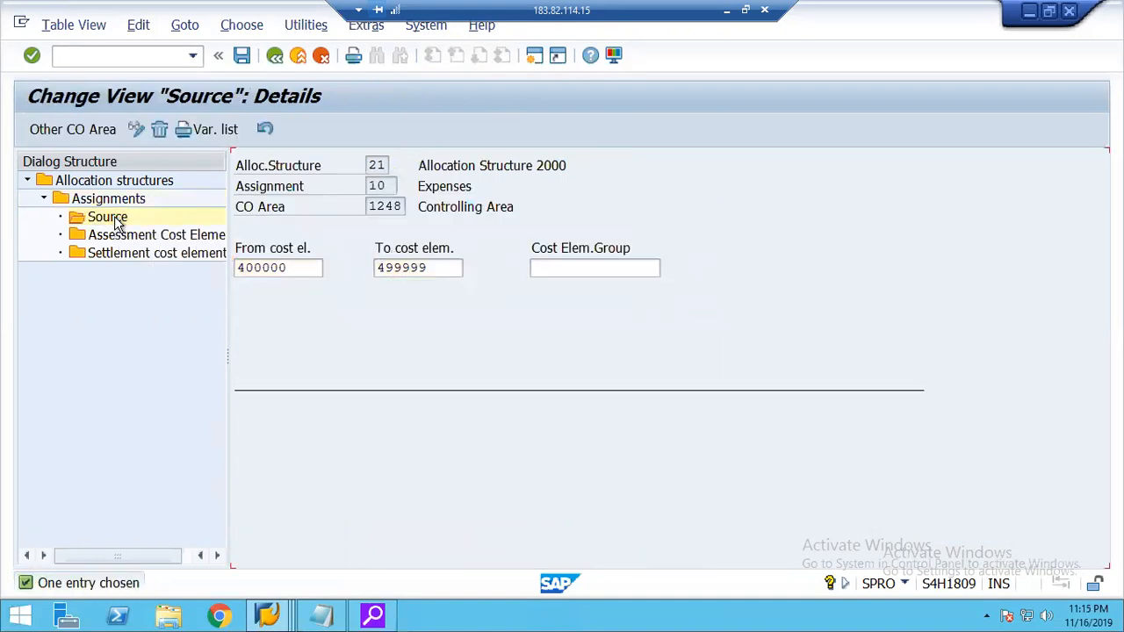
Add a settlement cost element entry for assignment 10 with receiver category CTR and settlement cost element 921000.
double_click(119, 254)
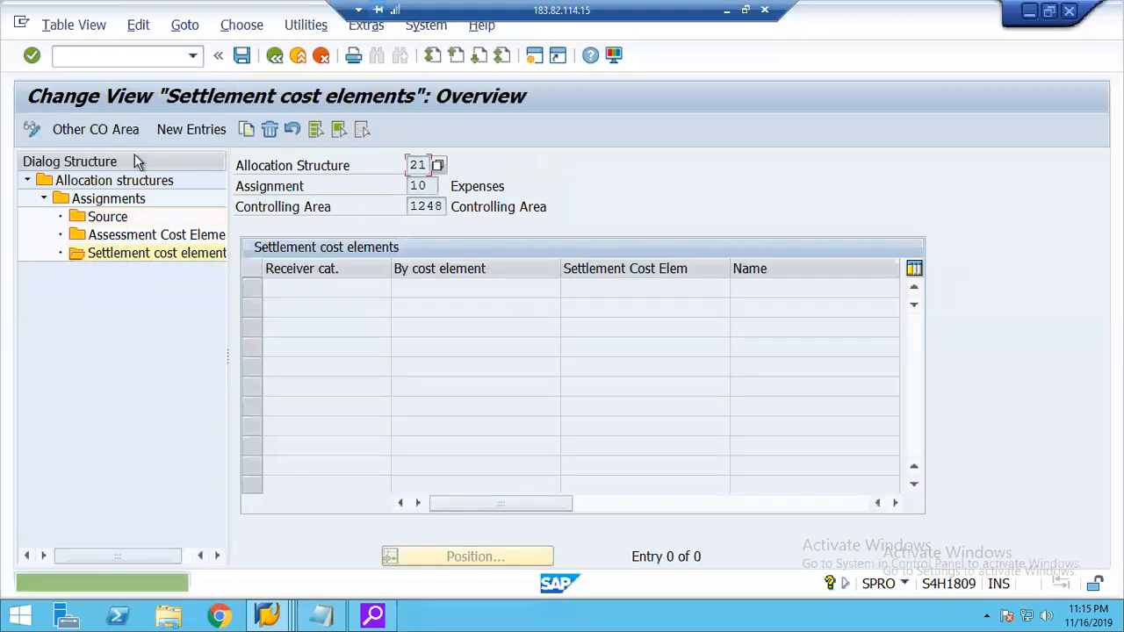
click(181, 131)
text(CTR)
key(Tab)
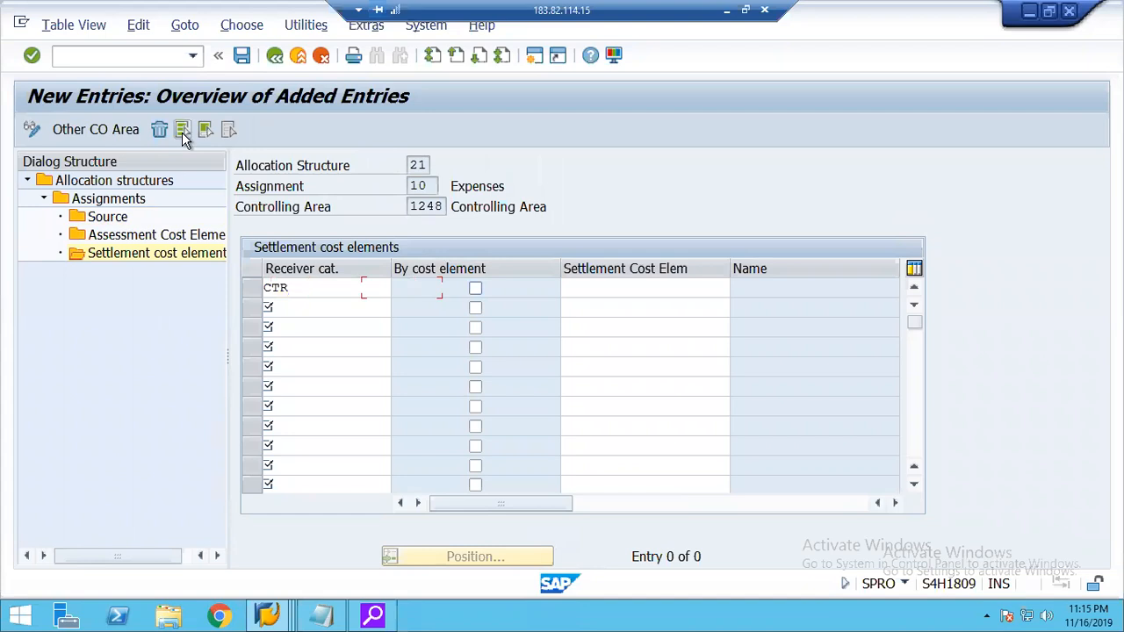
key(Tab)
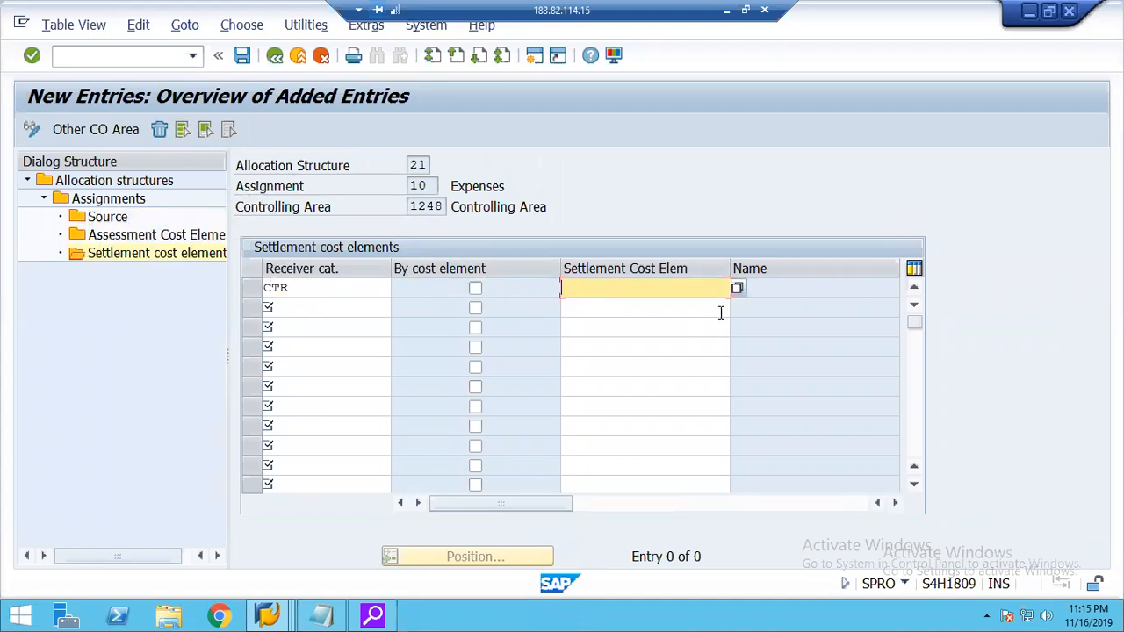
click(738, 290)
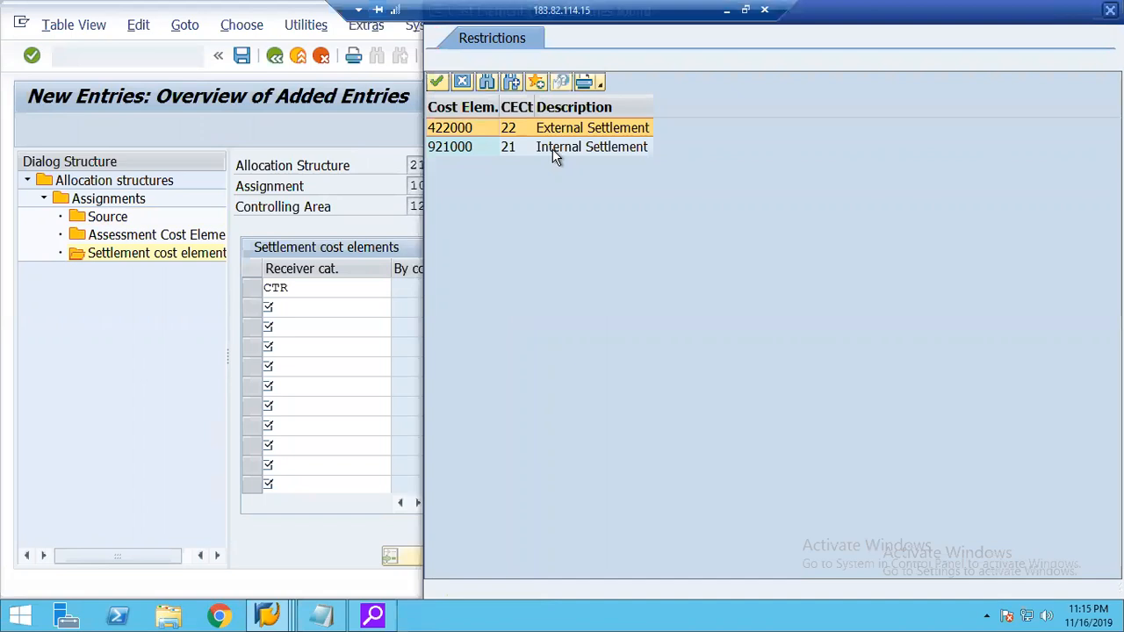
click(461, 83)
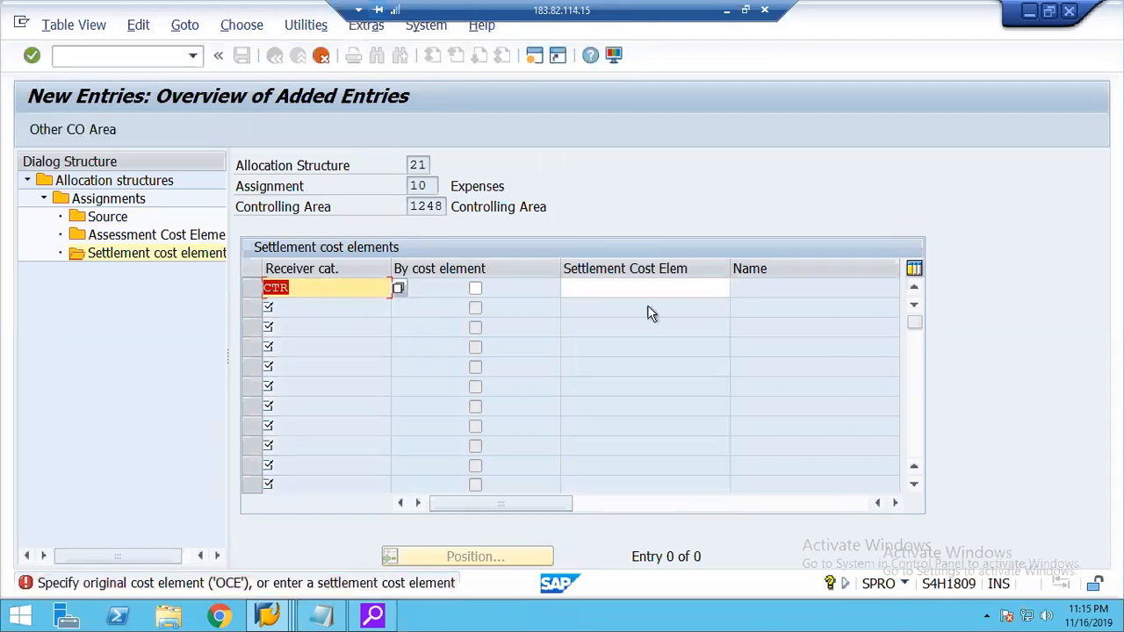
click(685, 288)
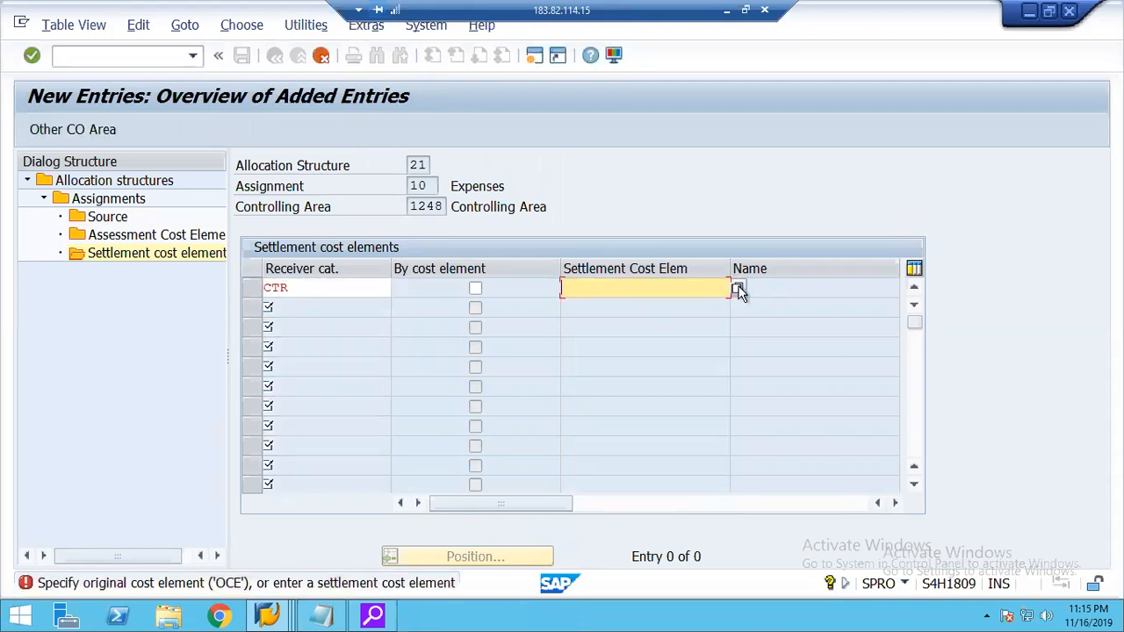
click(736, 289)
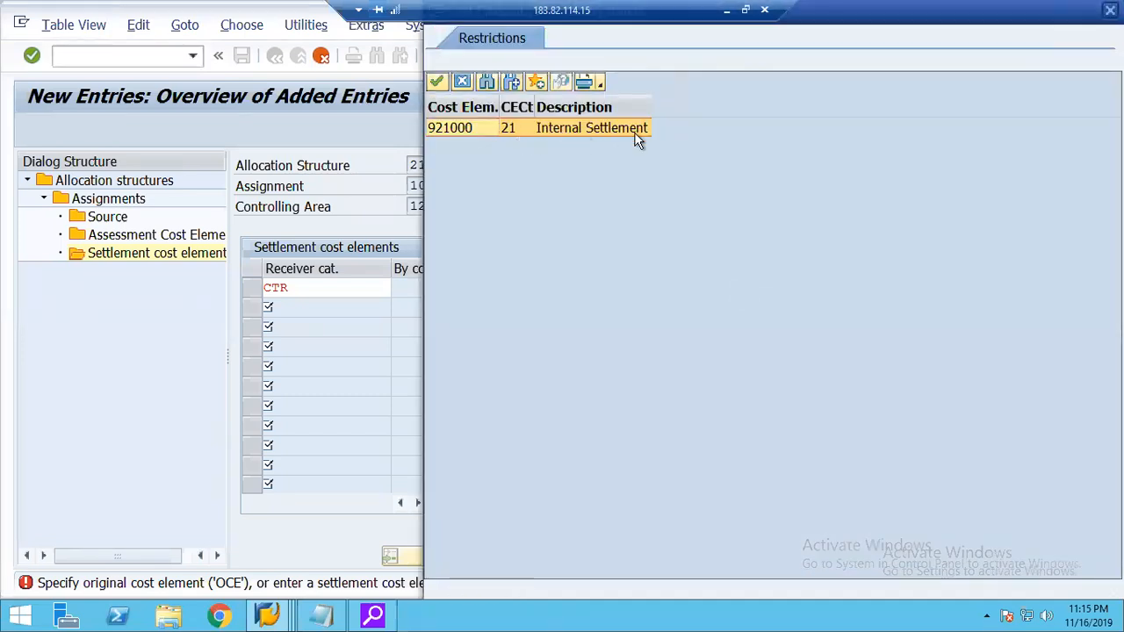
double_click(460, 127)
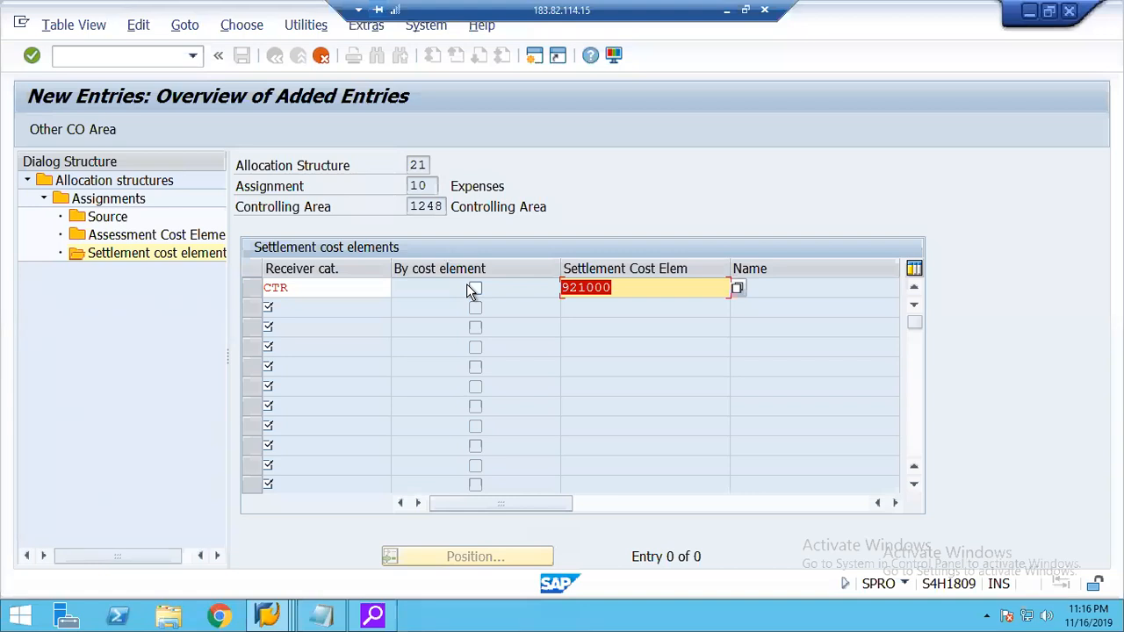
key(Return)
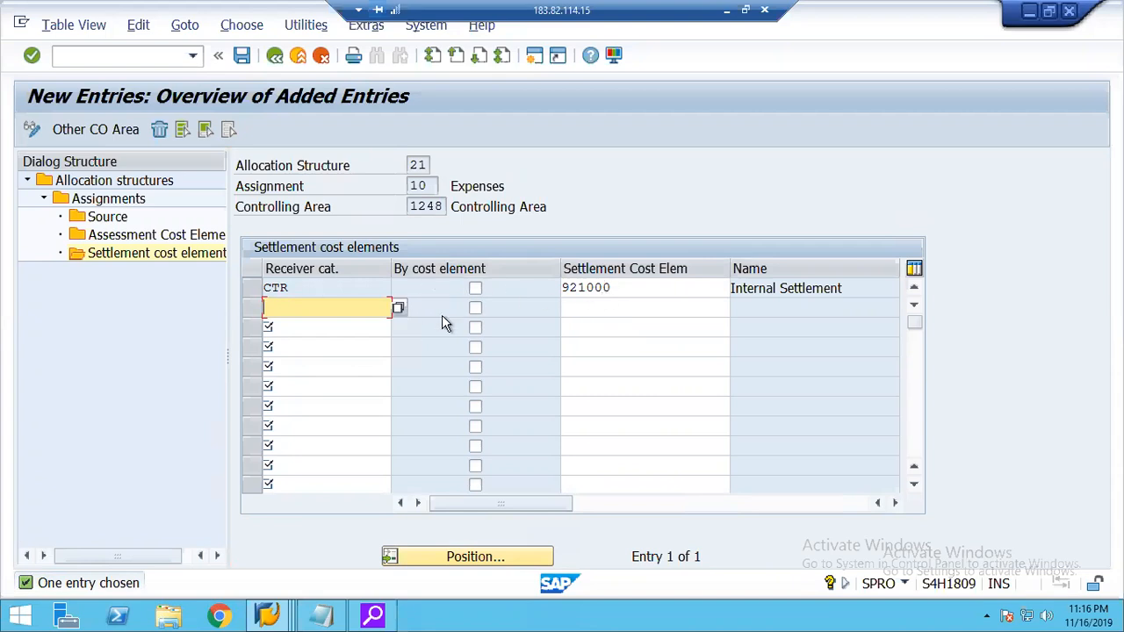
Save allocation structure 21 under customizing request S18K900158 and return to the Implementation Guide structure.
click(242, 55)
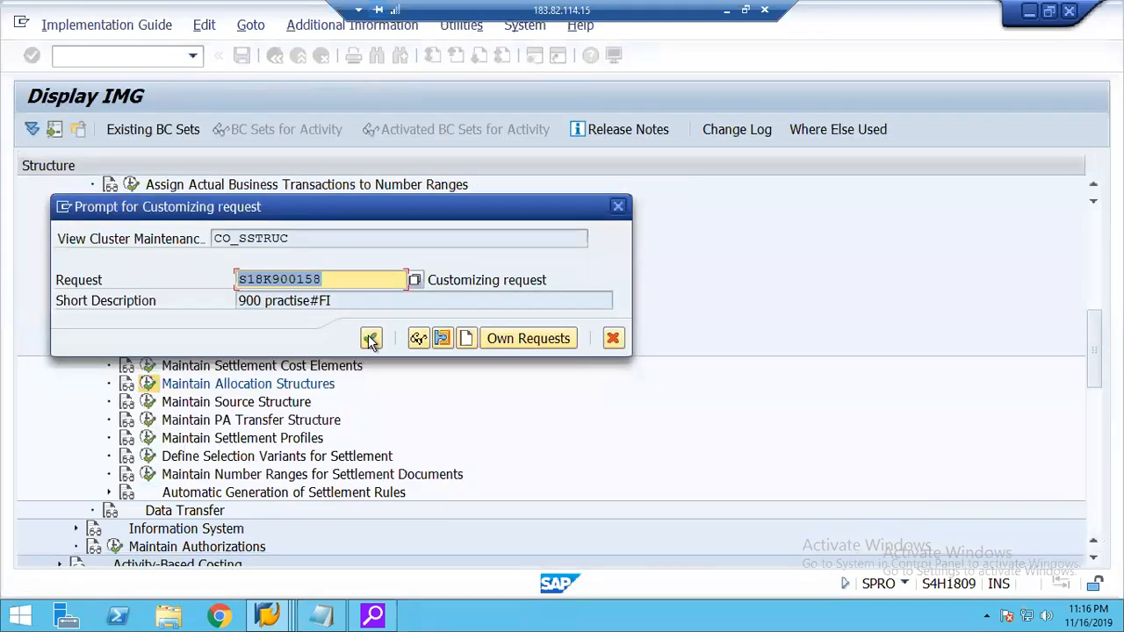
click(370, 339)
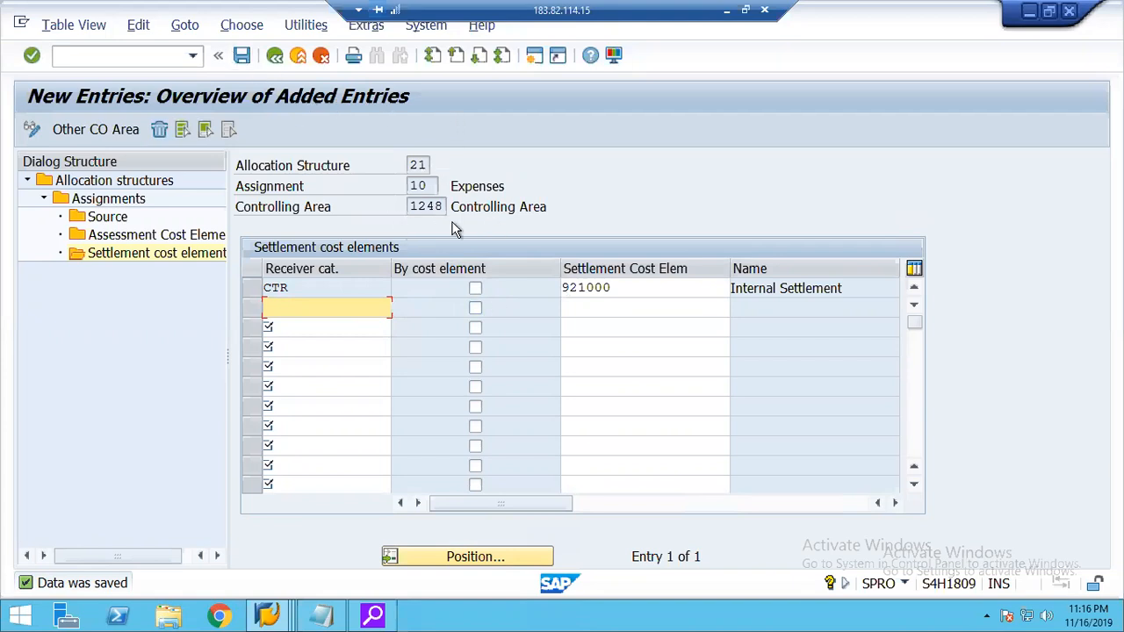
click(275, 56)
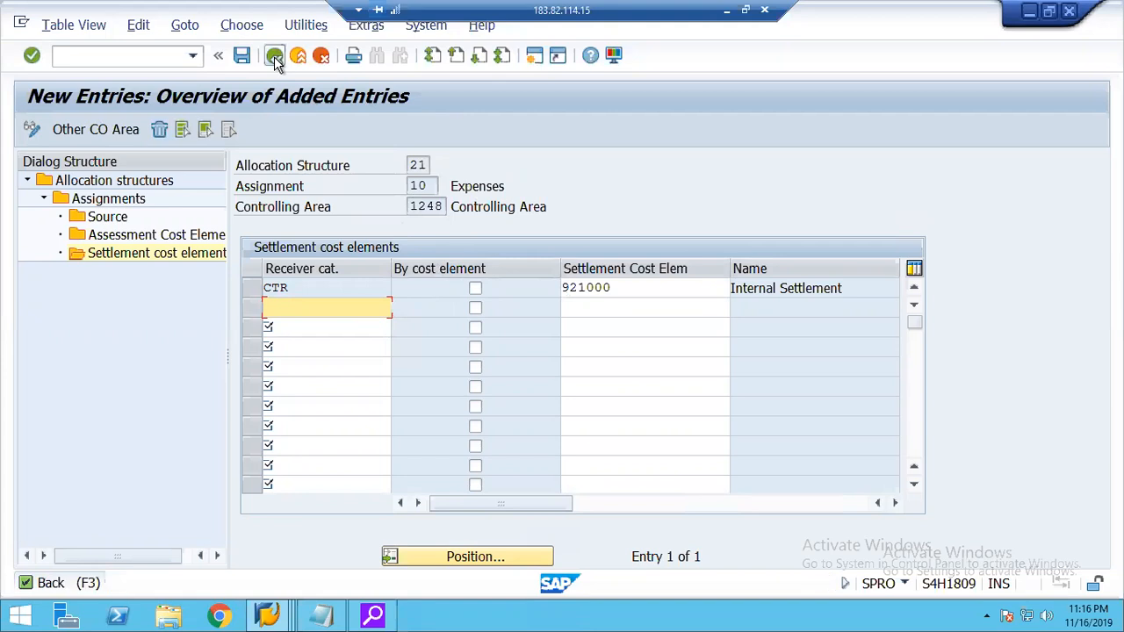
click(275, 56)
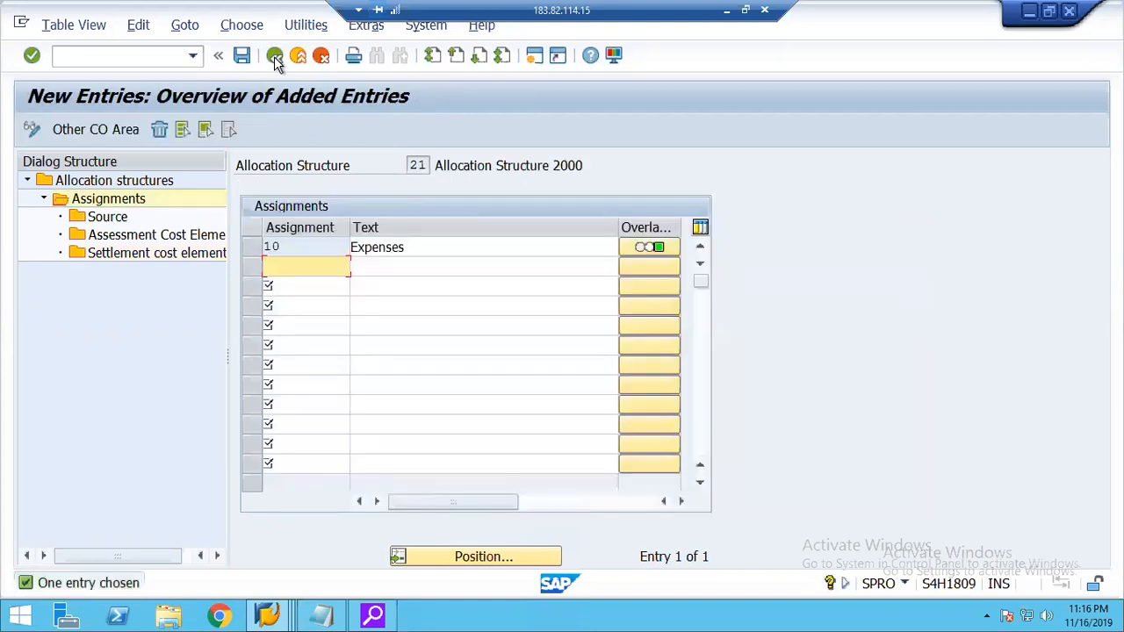
click(275, 57)
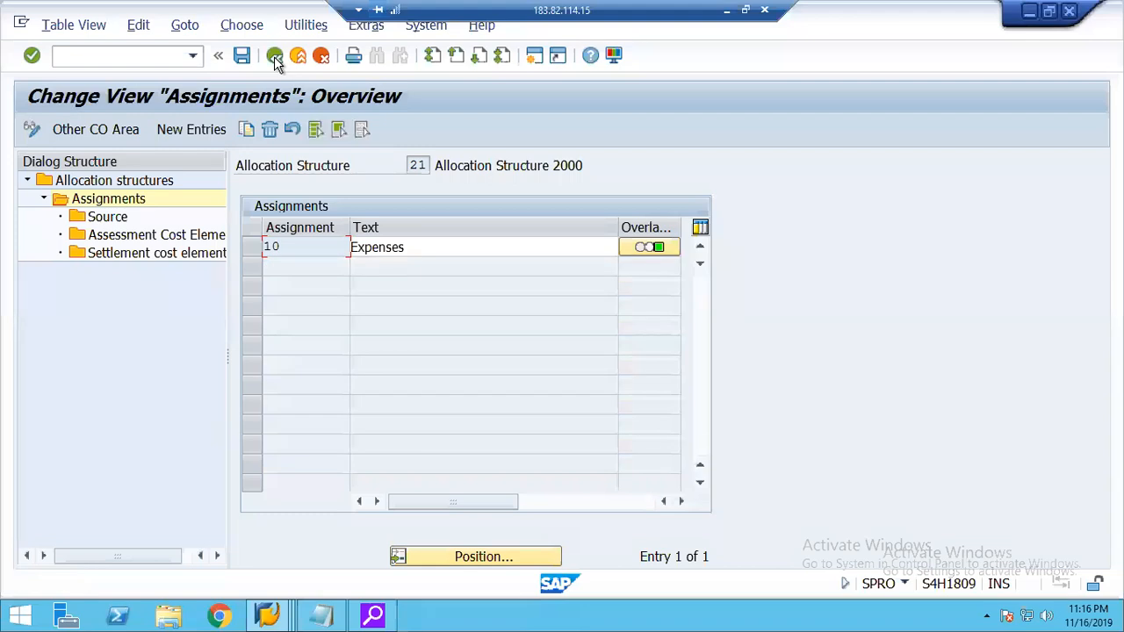
click(275, 56)
click(275, 56)
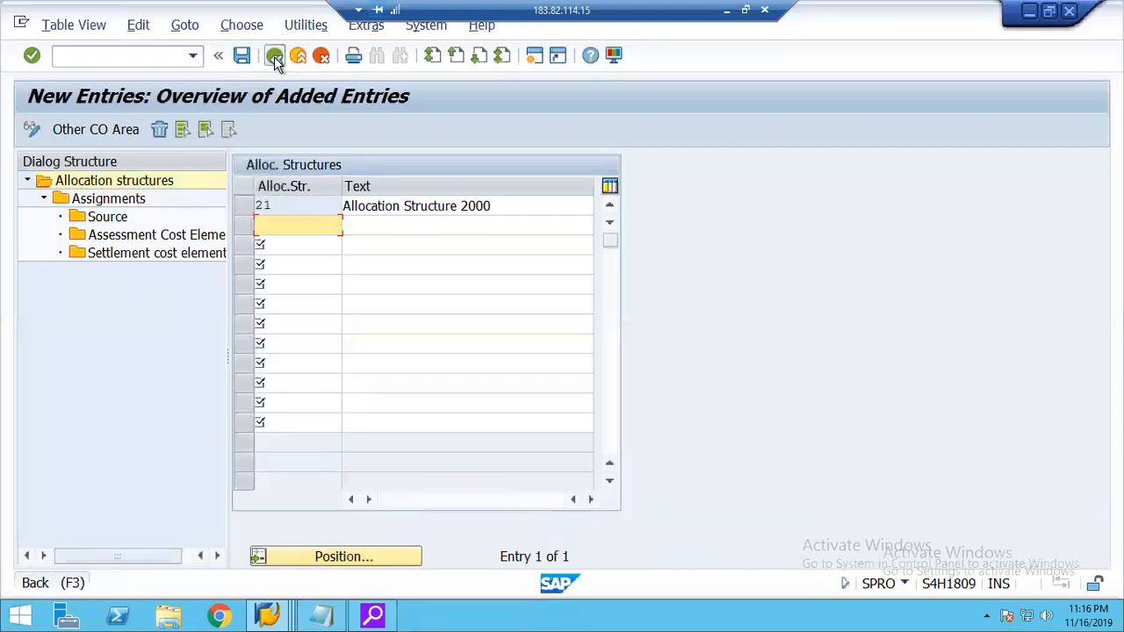
click(275, 56)
click(275, 56)
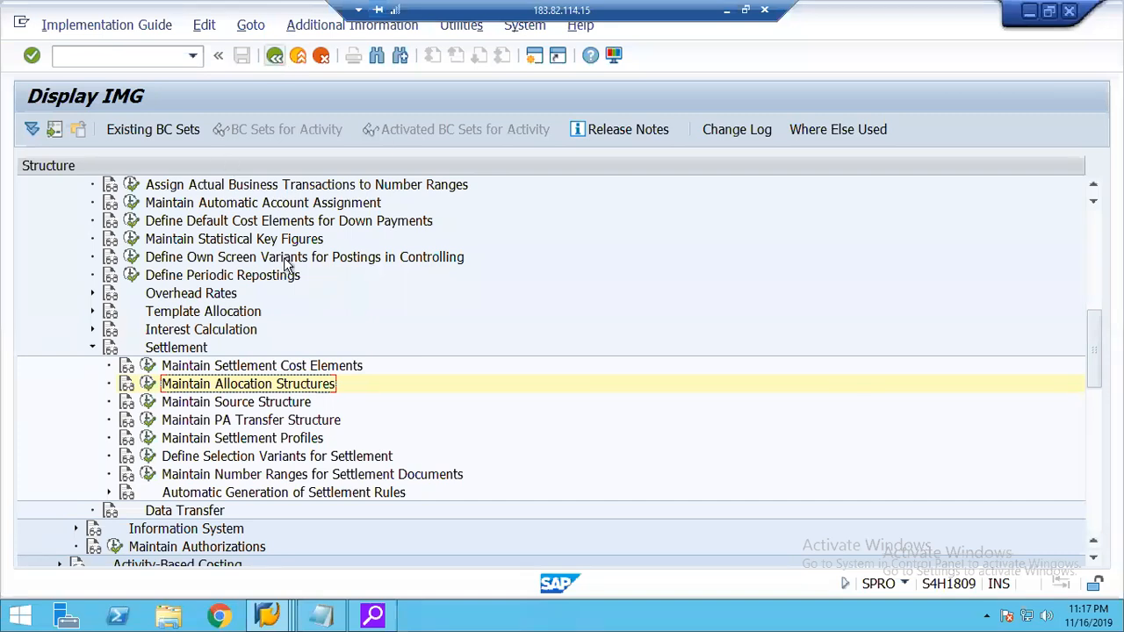
Open the details of settlement profile 20R1 through the Maintain Settlement Profiles activity.
click(211, 439)
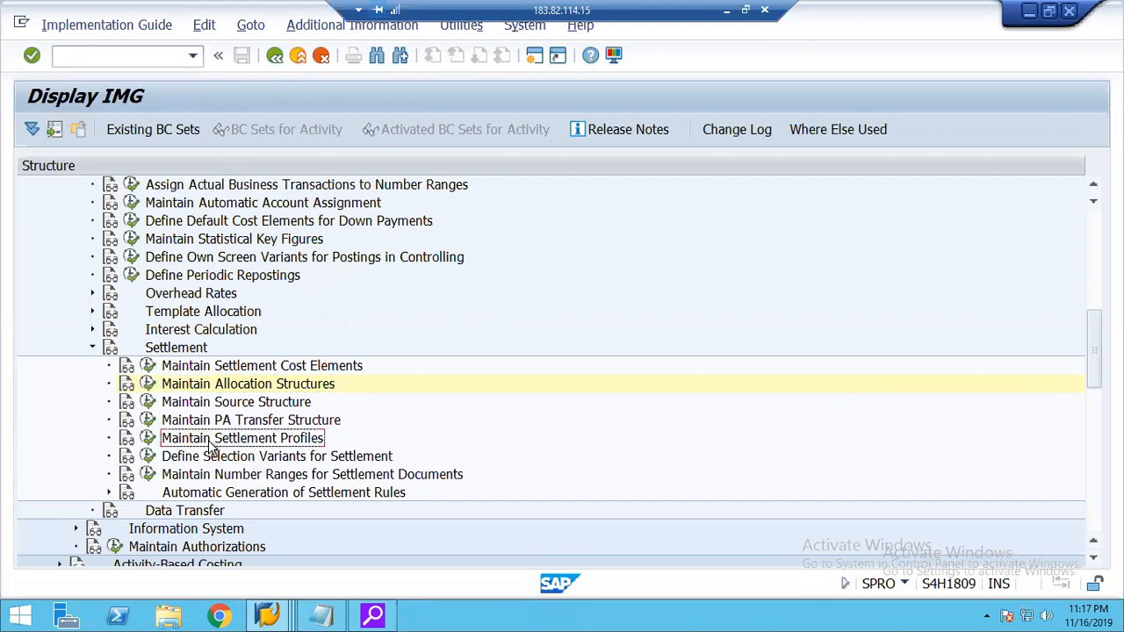
click(147, 439)
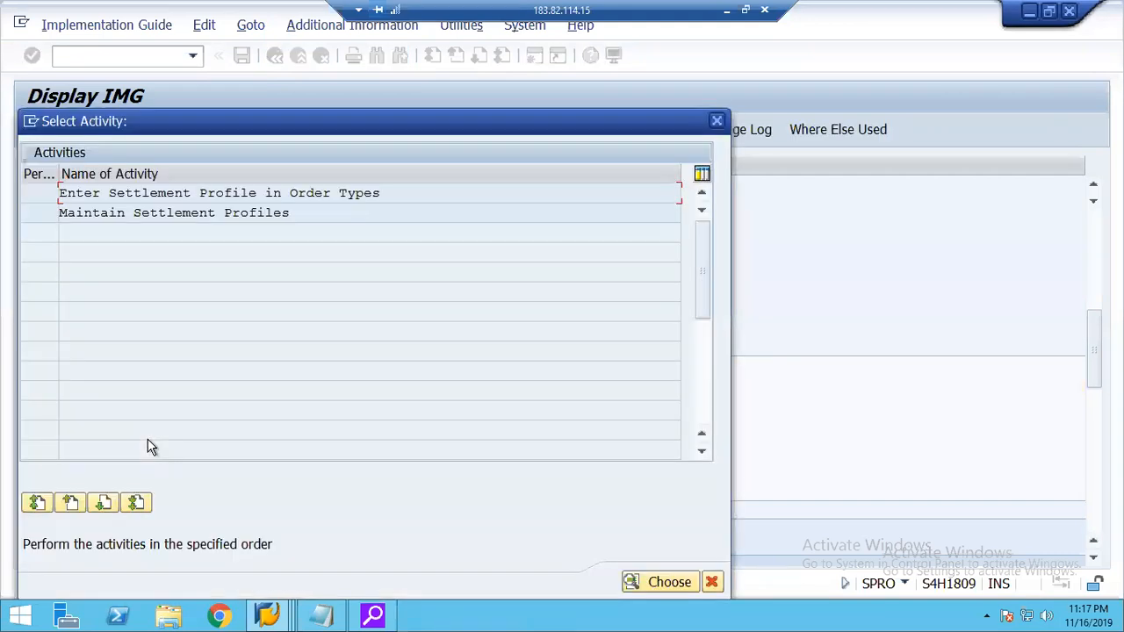
double_click(119, 213)
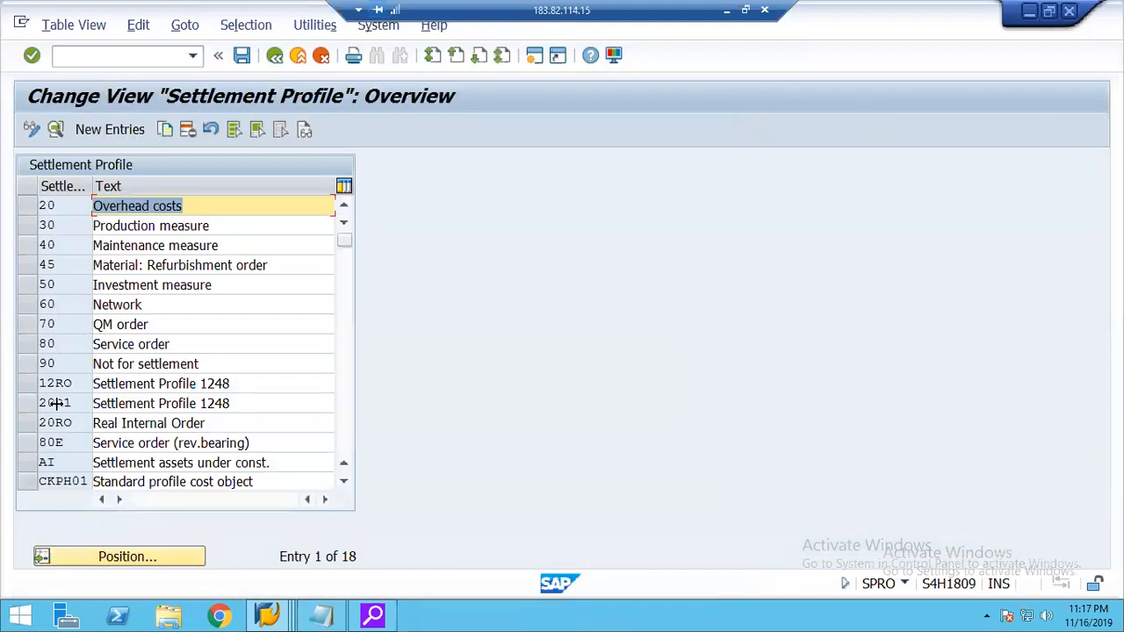
click(27, 406)
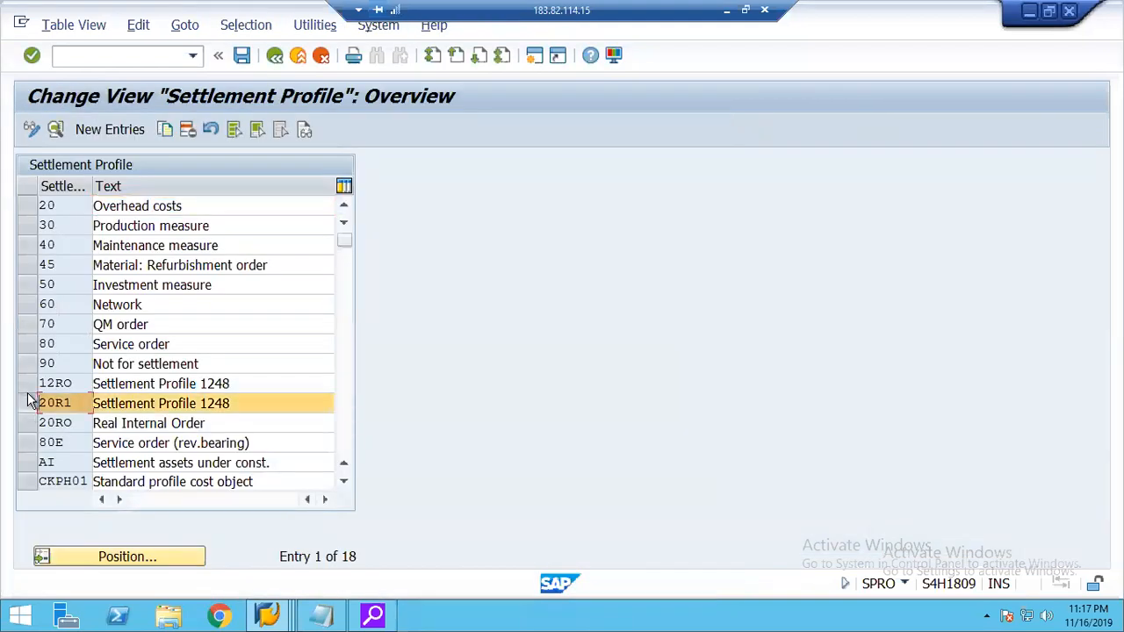
click(51, 131)
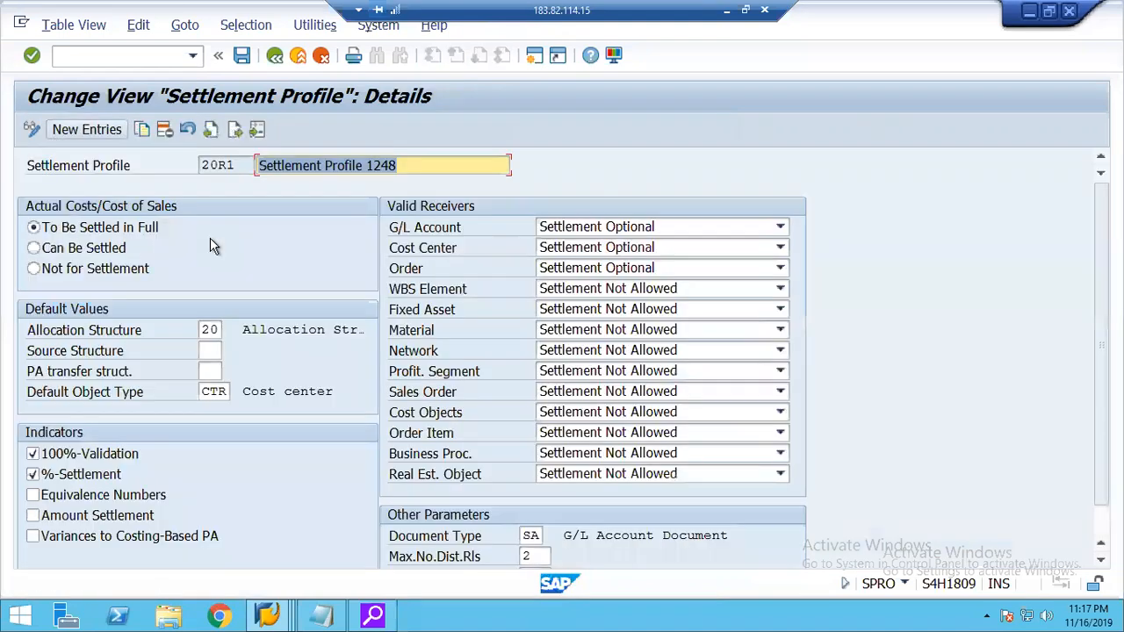
Set the profile's default allocation structure to 21, save it under the proposed customizing request, and return to the overview.
click(215, 329)
click(232, 327)
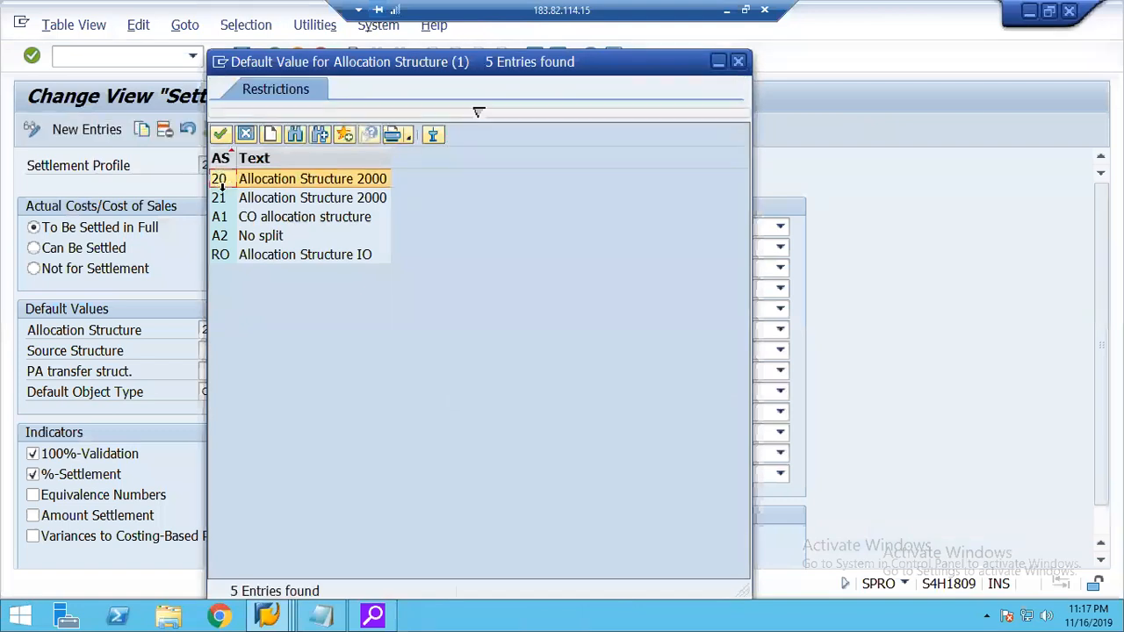
double_click(221, 179)
click(241, 56)
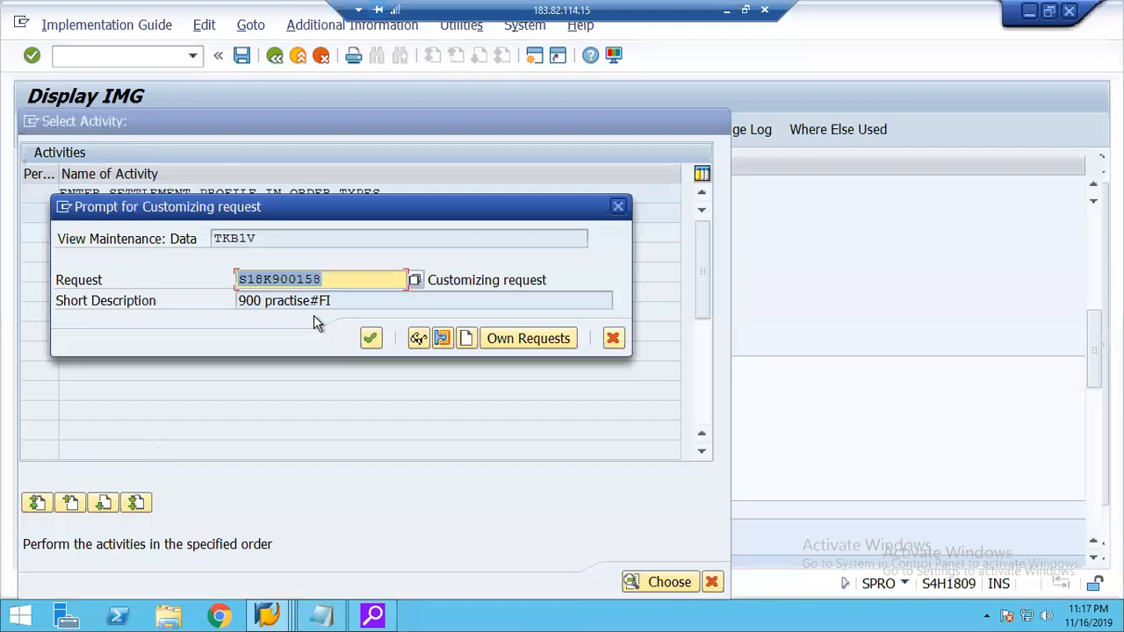
click(371, 339)
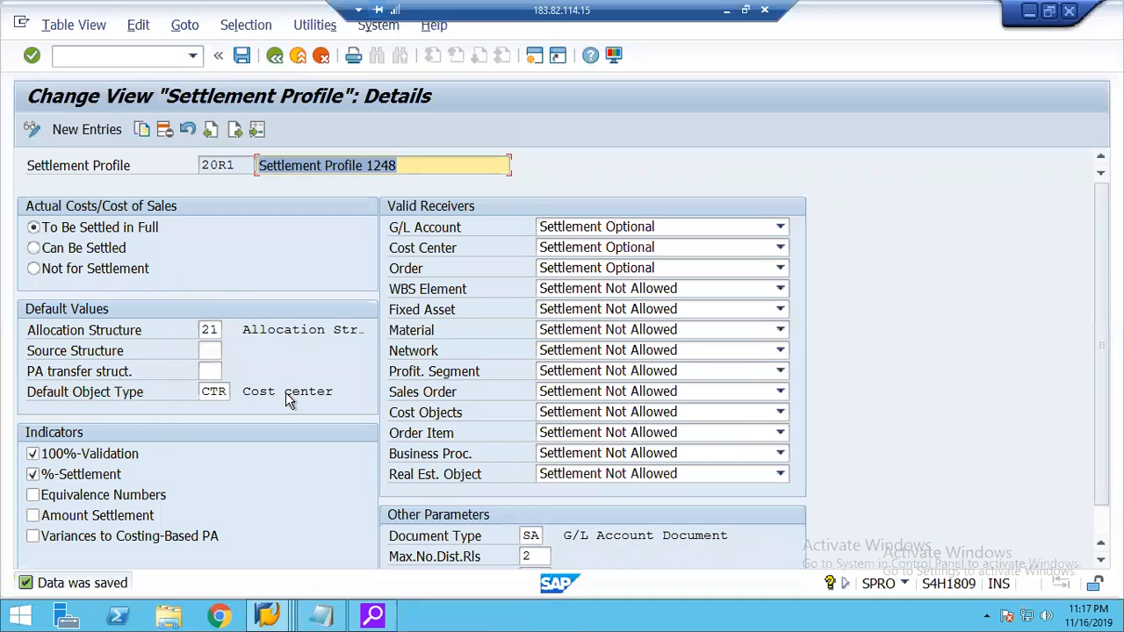
click(277, 58)
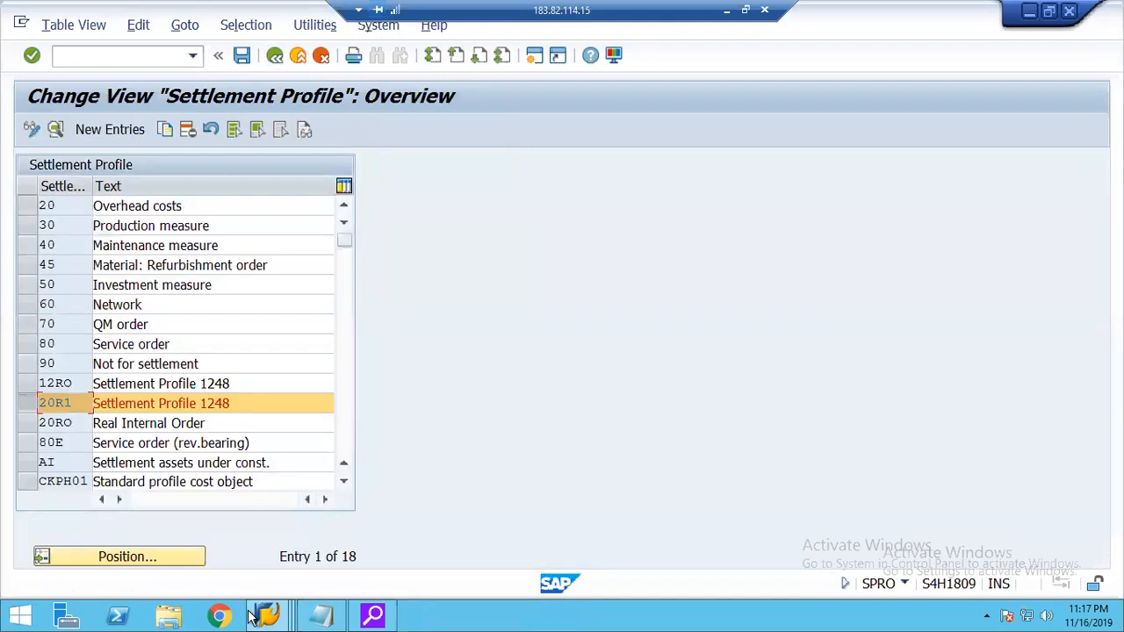
Switch to the SAP Easy Access session and start transaction KO01 to create an internal order.
click(263, 617)
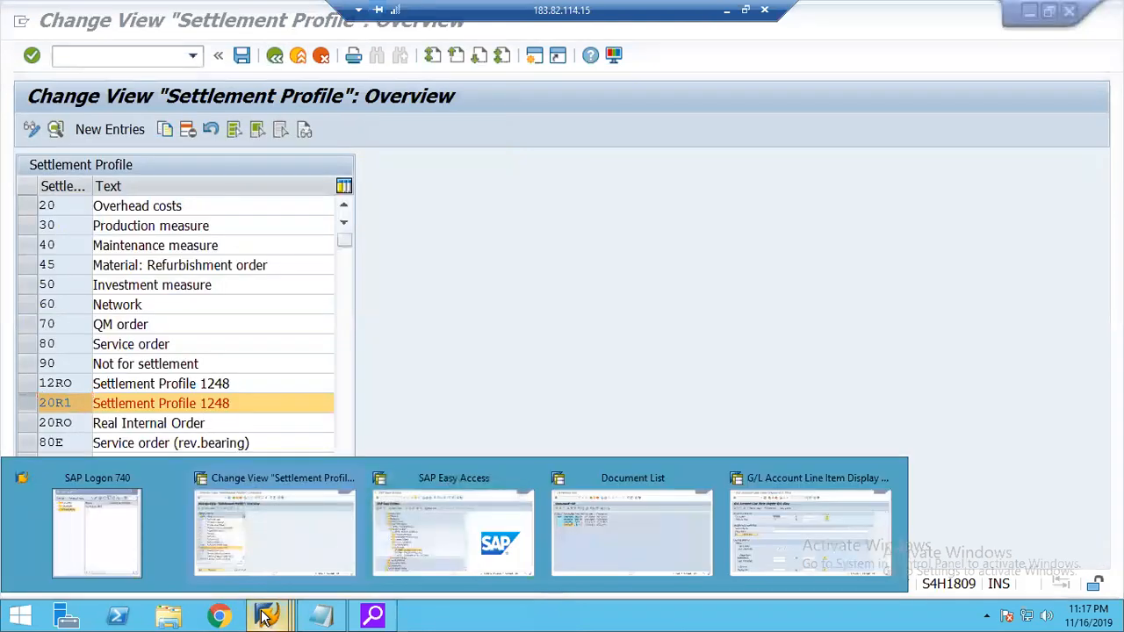
click(442, 520)
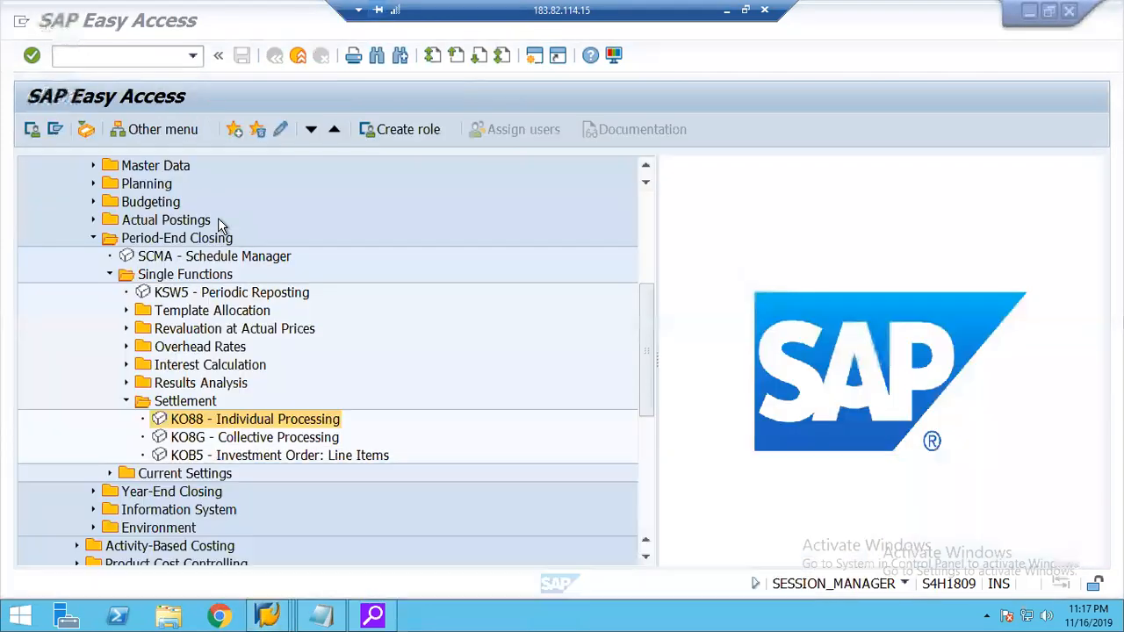
click(89, 54)
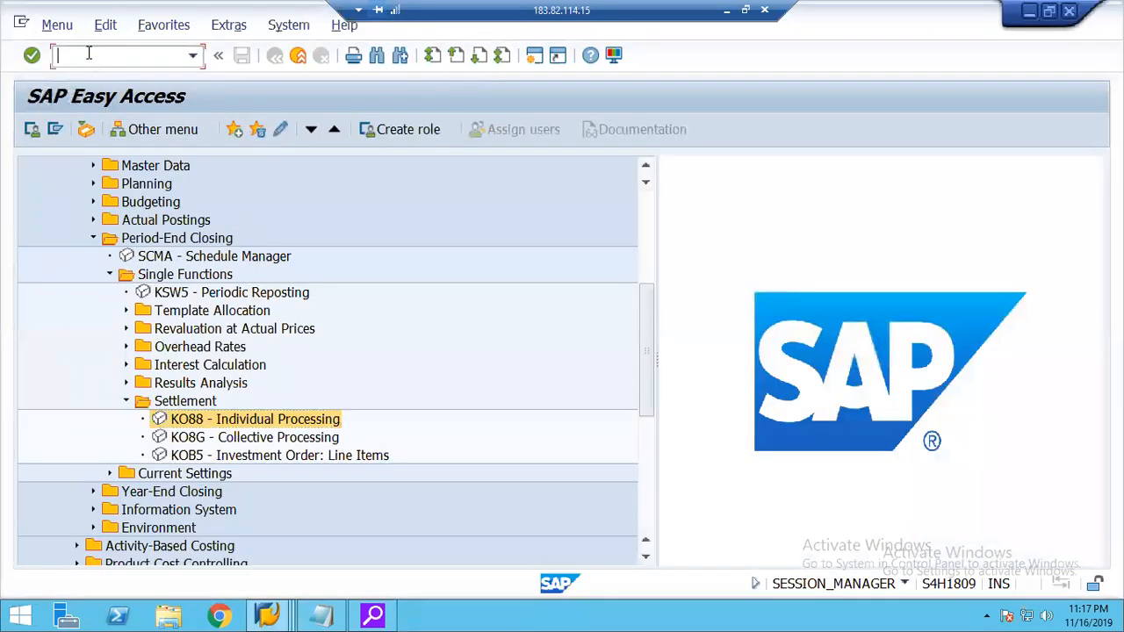
text(/nko01)
key(Return)
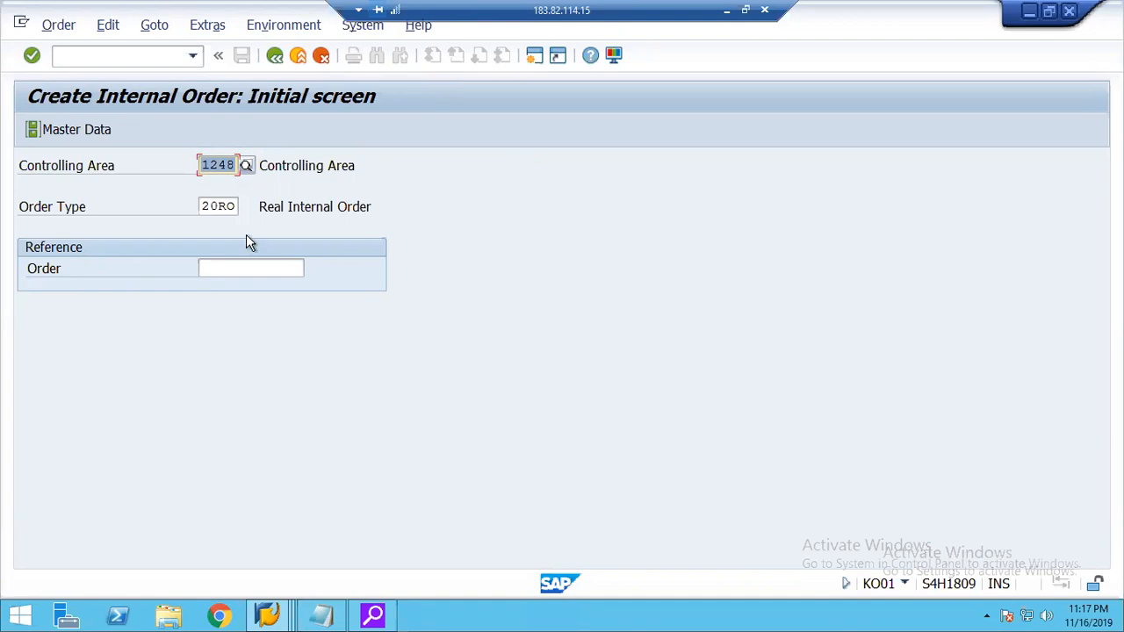
Choose order type 20R1 and enter the description "Real IO" in the new order's master data.
click(230, 207)
click(246, 208)
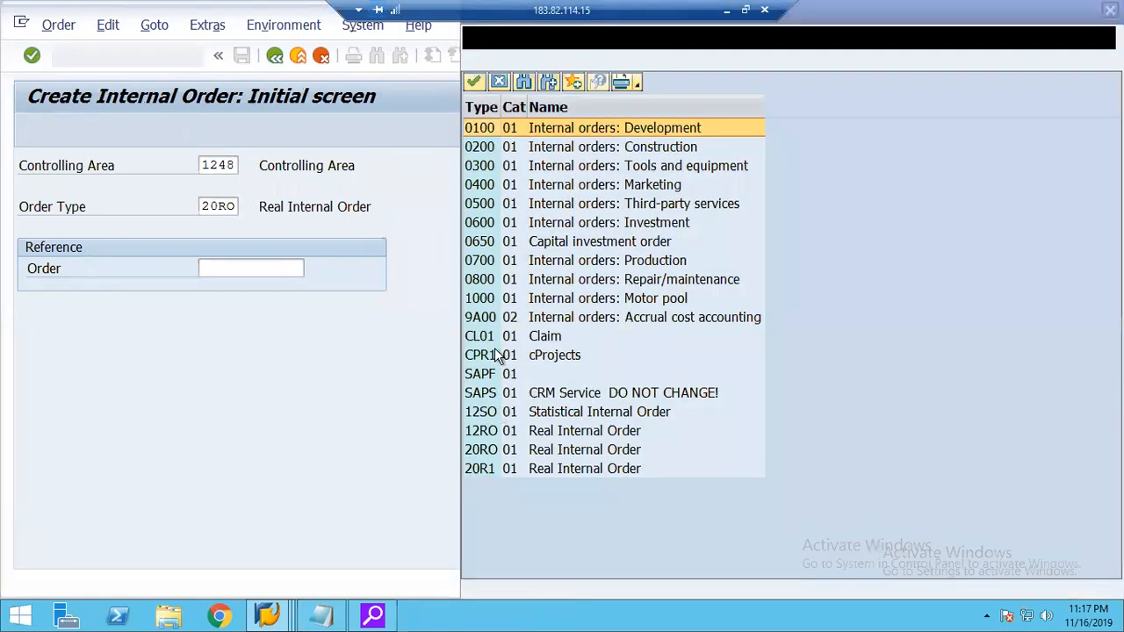
double_click(491, 469)
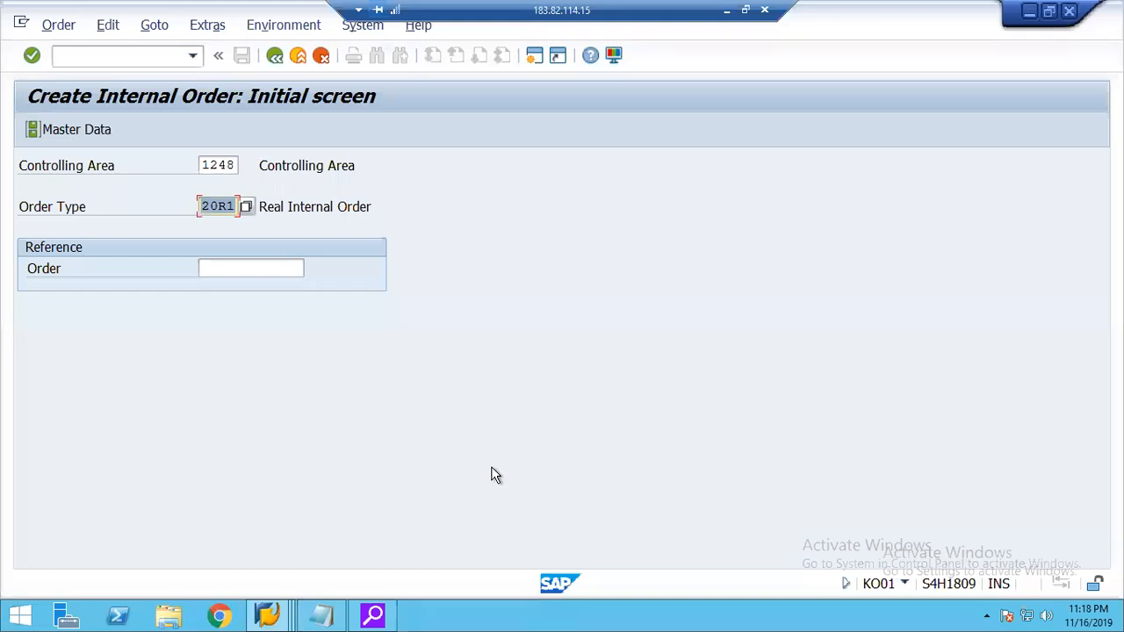
key(Return)
key(Down)
key(Down)
key(Return)
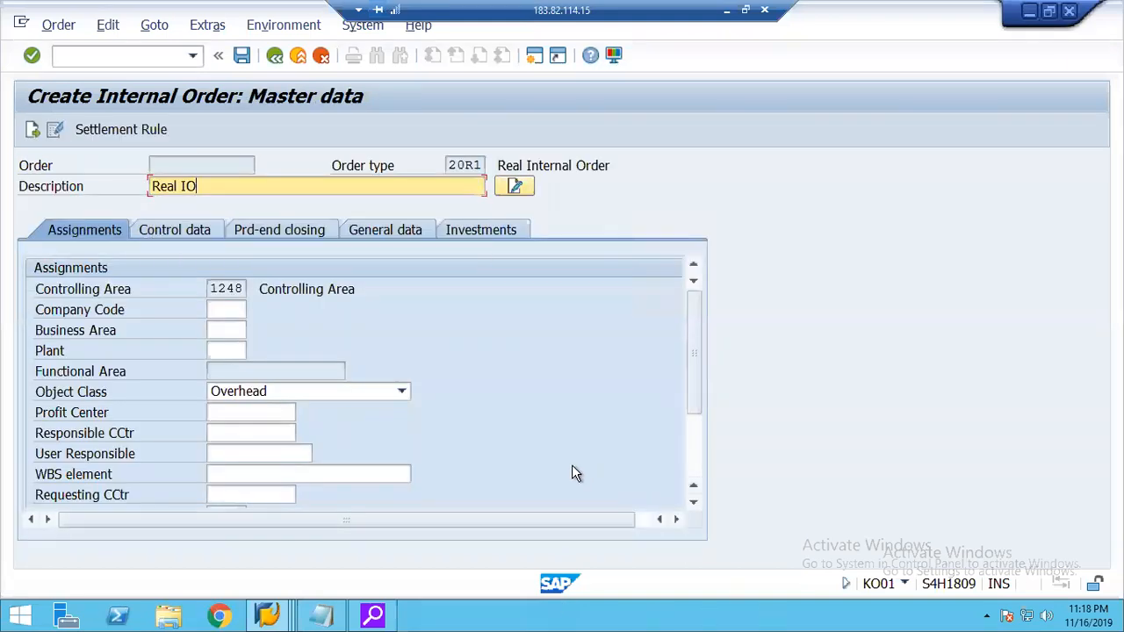
Assign company code 2000 and profit center 1000 to the internal order.
click(236, 314)
key(Down)
key(Down)
key(Return)
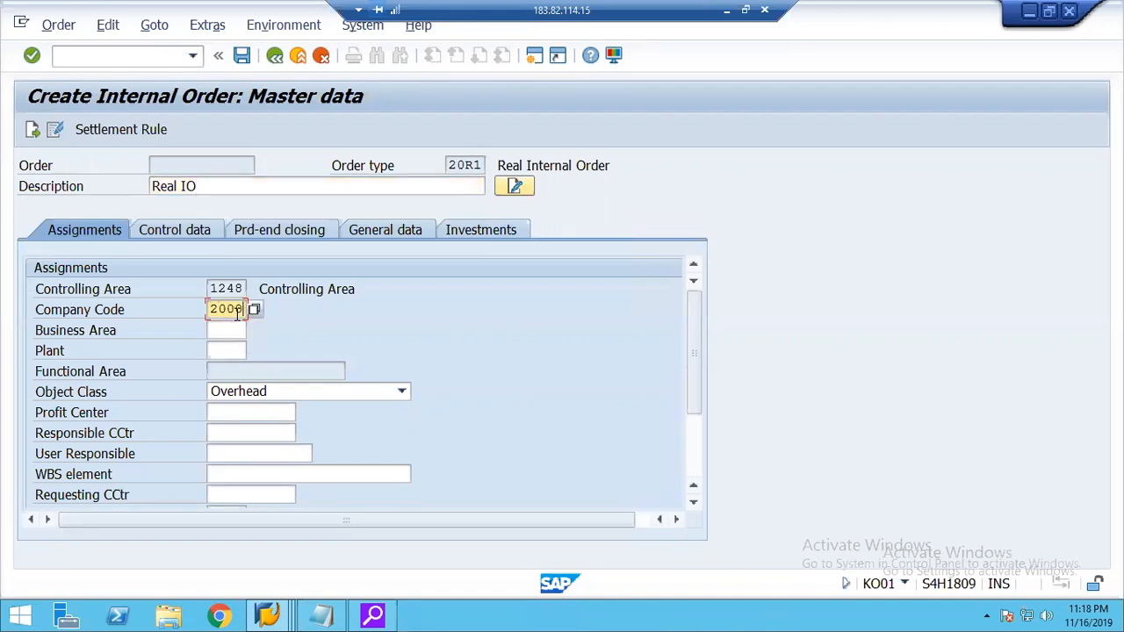
click(226, 412)
key(Down)
key(Return)
key(Return)
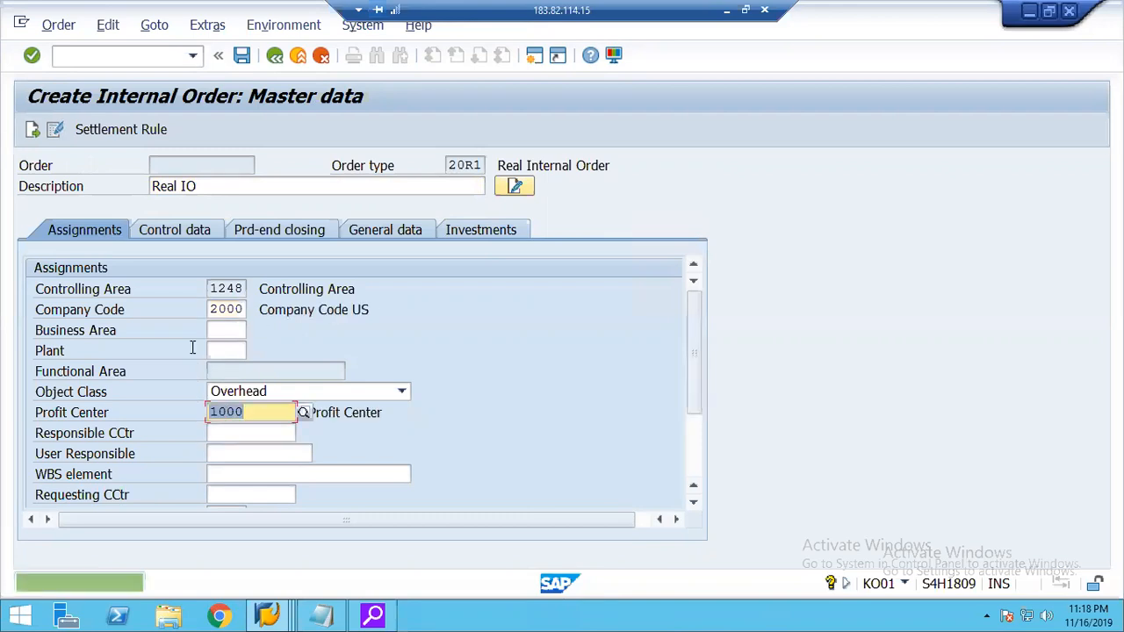
Add a settlement rule with category CTR and receiver cost center 2000, and save the internal order.
click(183, 231)
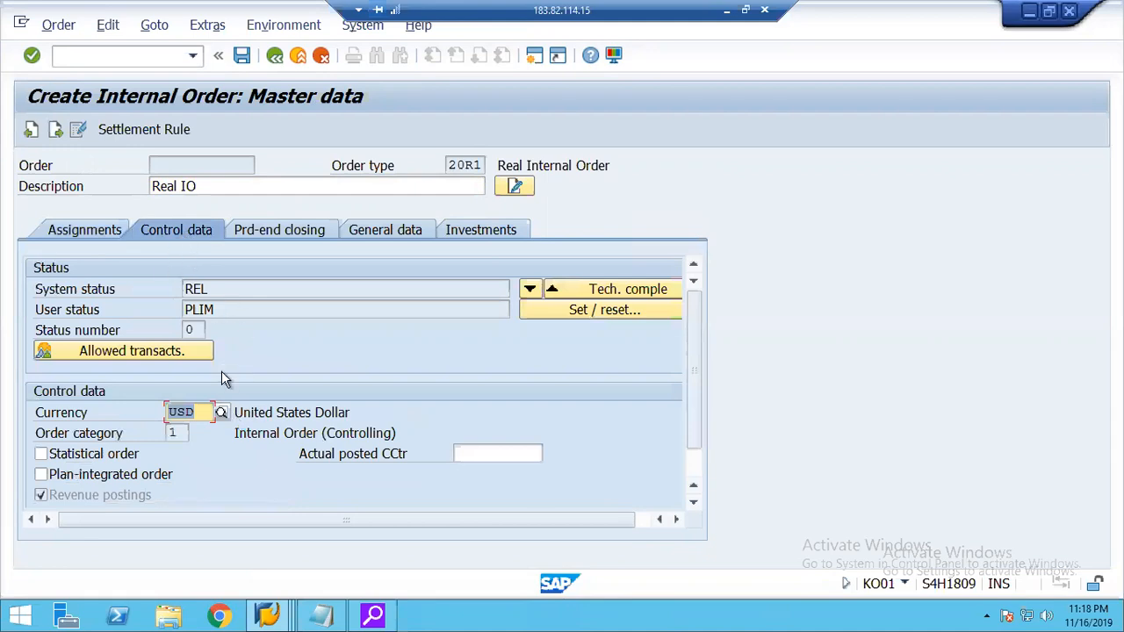
click(145, 131)
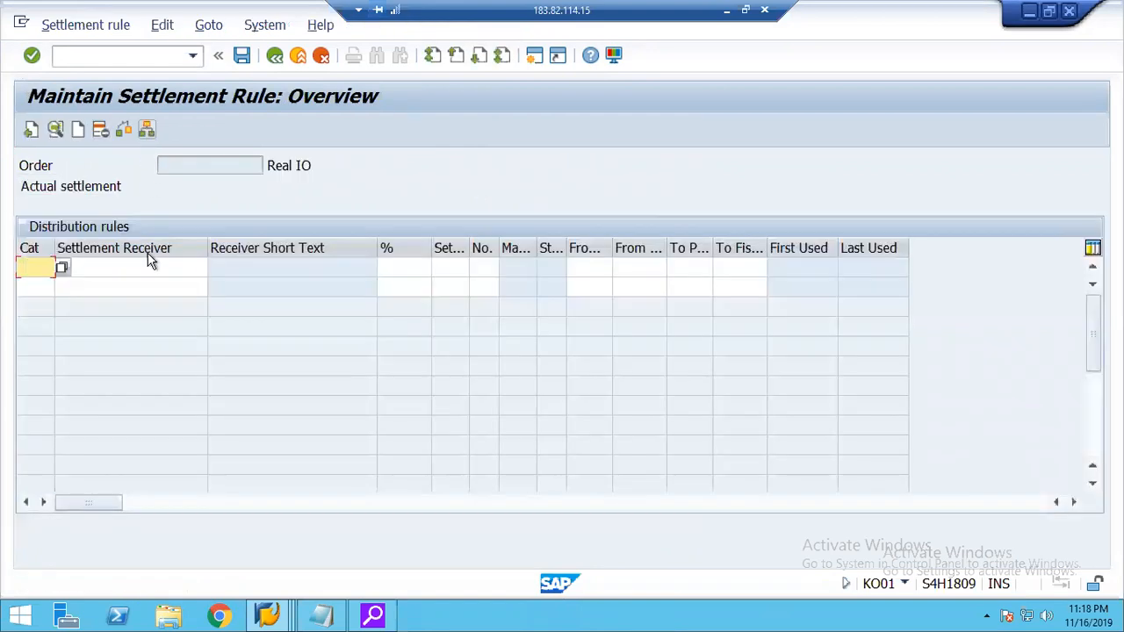
click(62, 269)
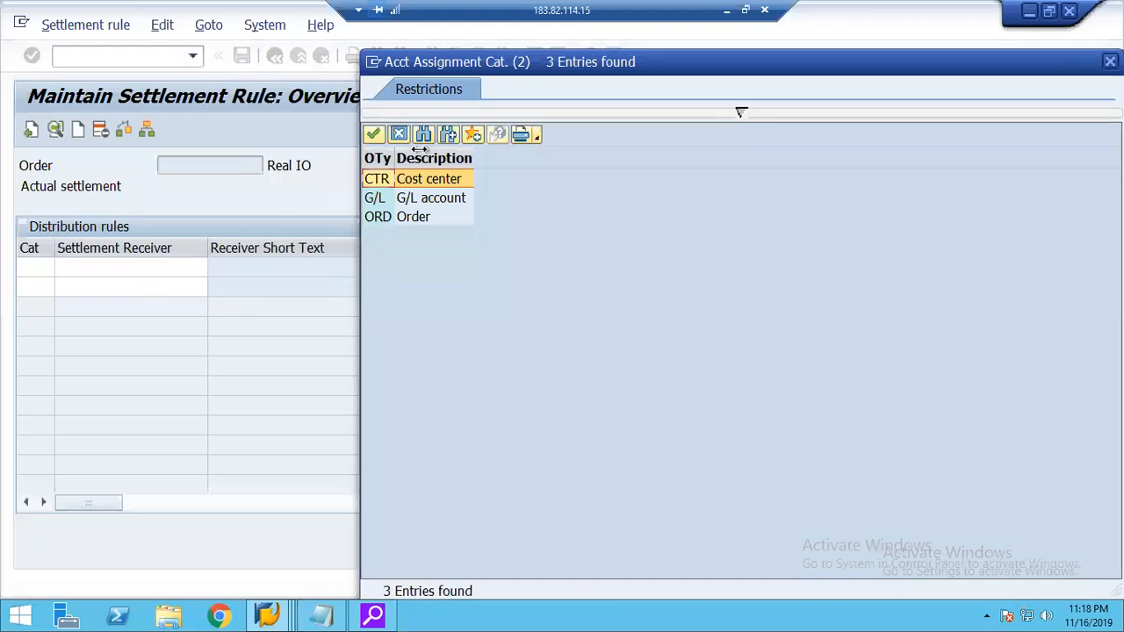
double_click(387, 186)
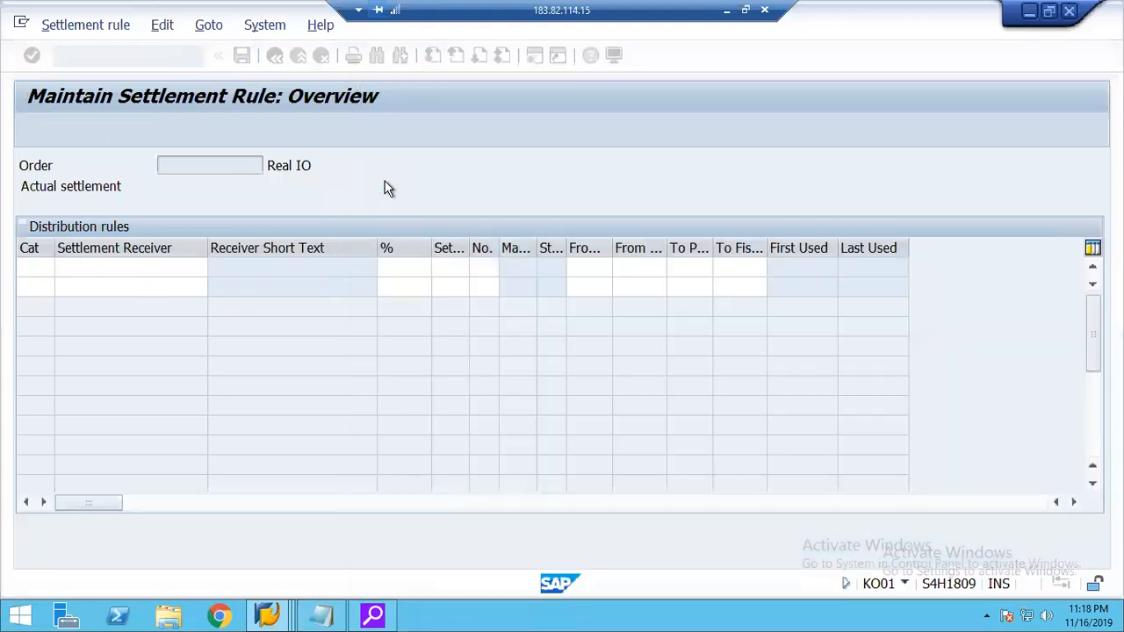
click(89, 267)
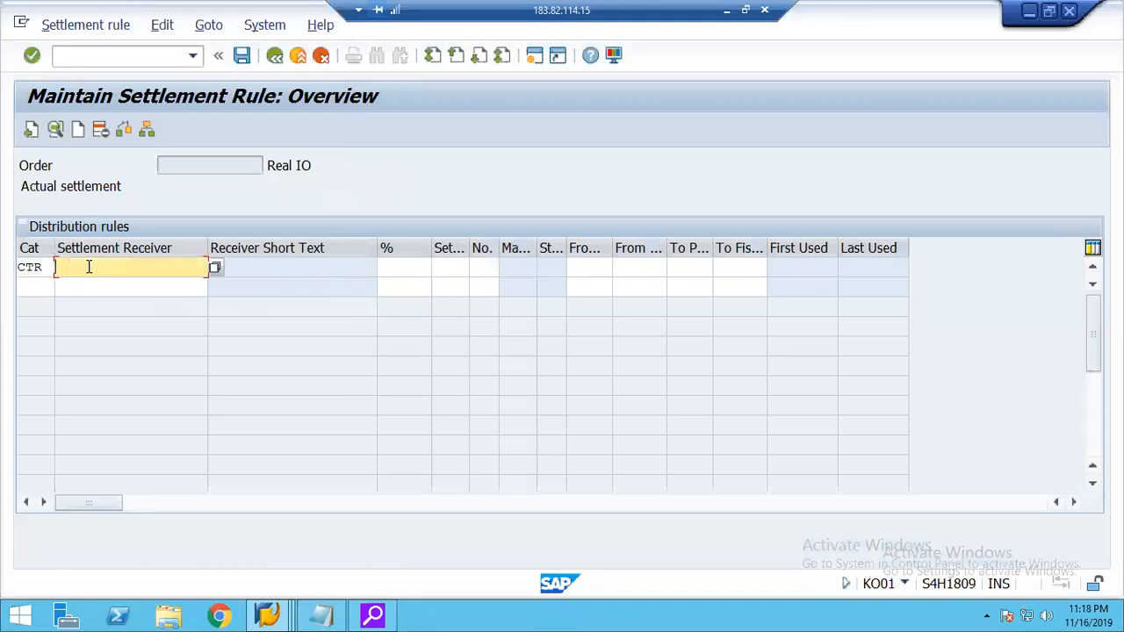
text(2000)
key(Return)
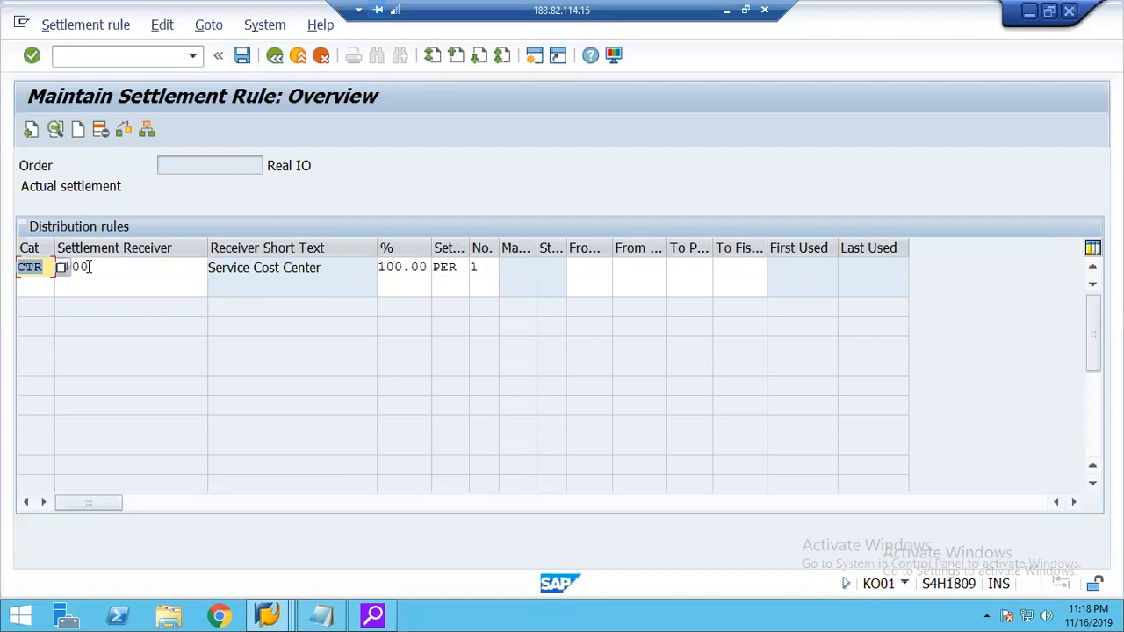
click(242, 55)
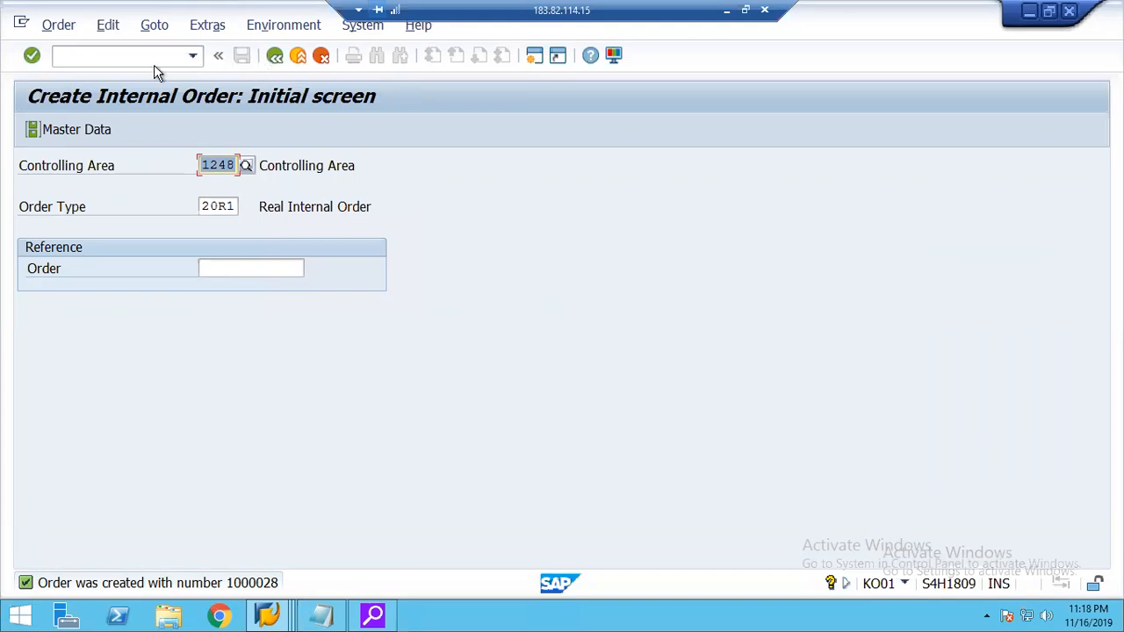
Start a G/L account posting with transaction F-02 and enter the document date 03162019.
click(104, 62)
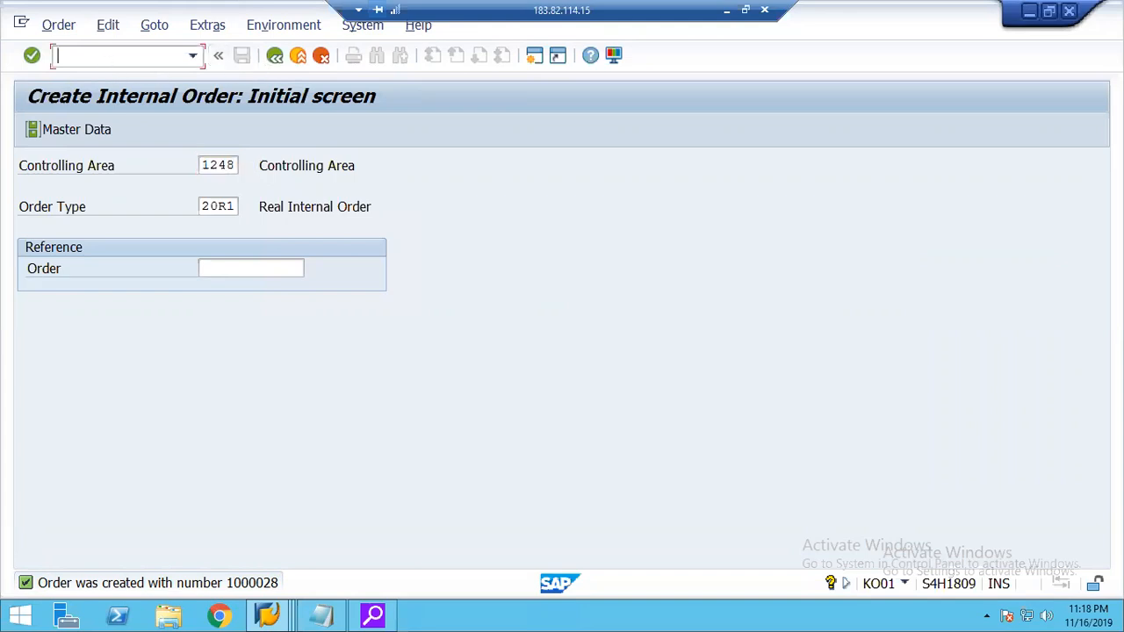
text(/nf-02)
key(Return)
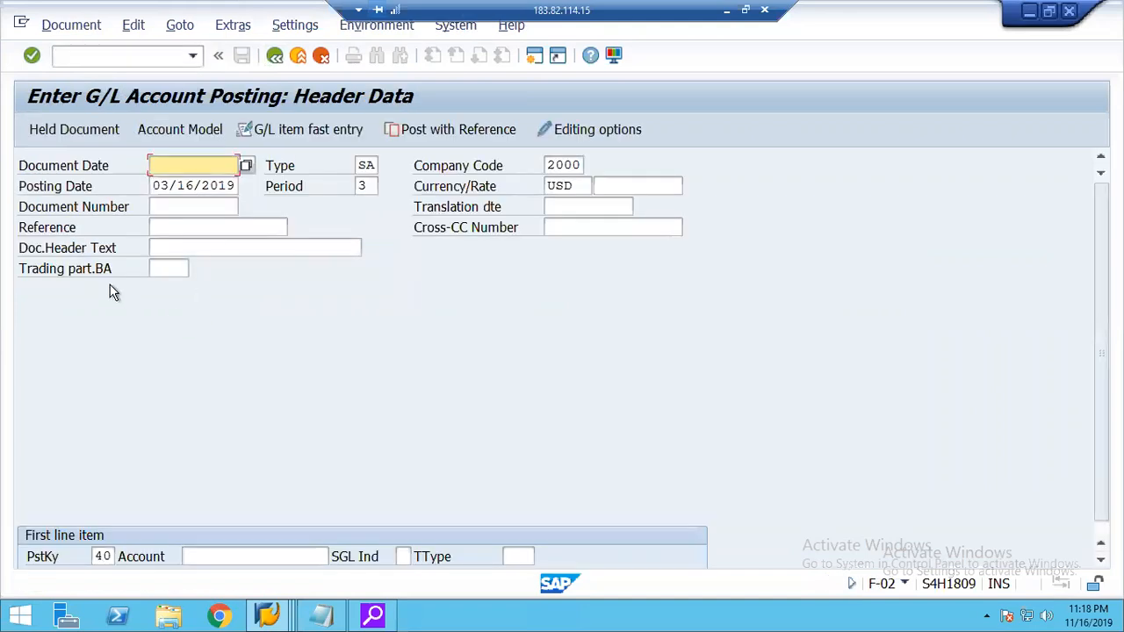
key(Return)
Look up G/L account 400100 (Rent) for the first line item with posting key 40 and open that item.
click(201, 557)
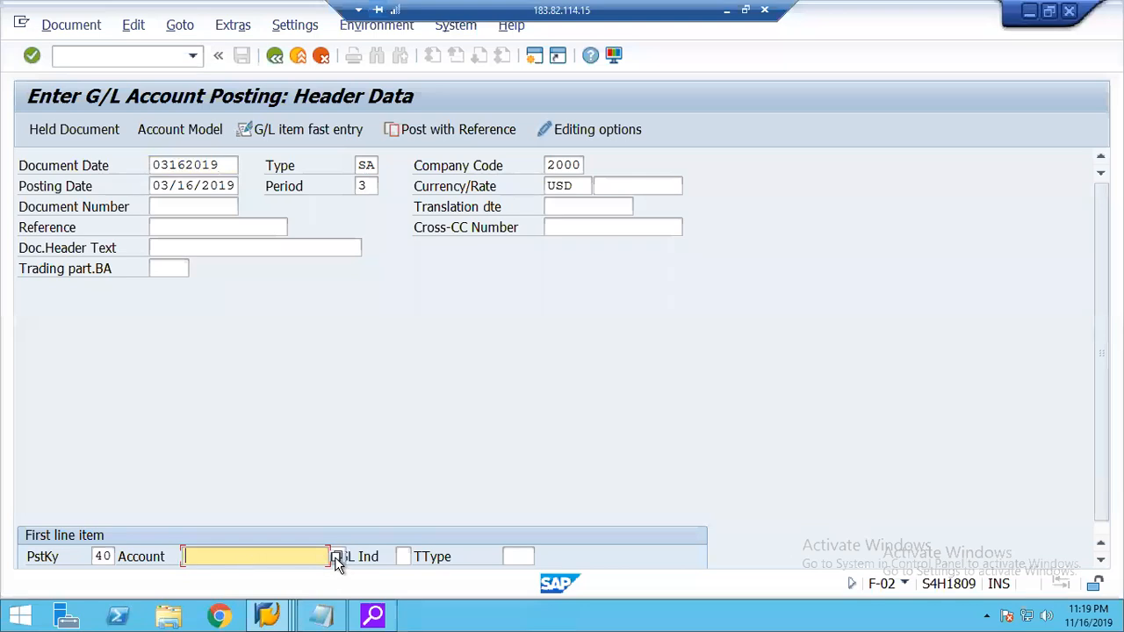
key(F4)
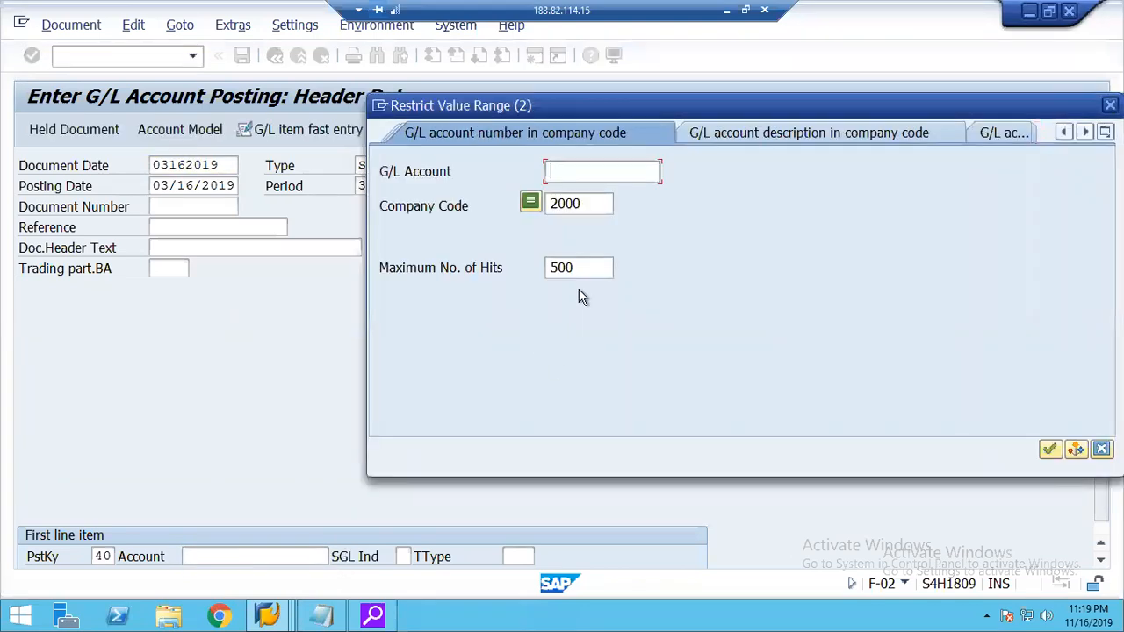
key(Return)
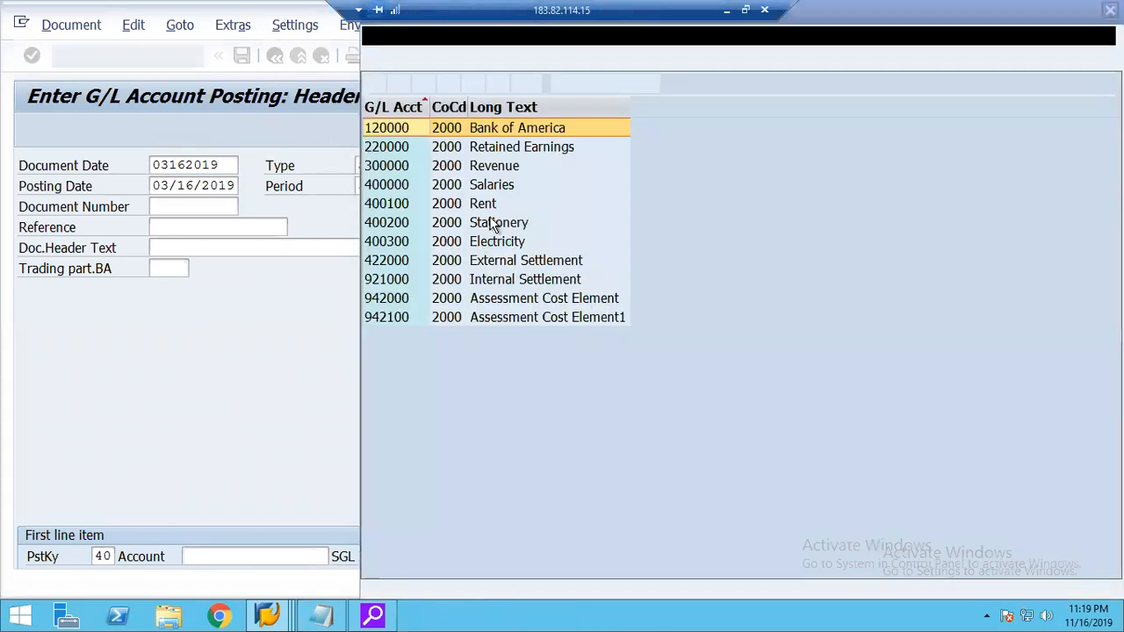
double_click(386, 208)
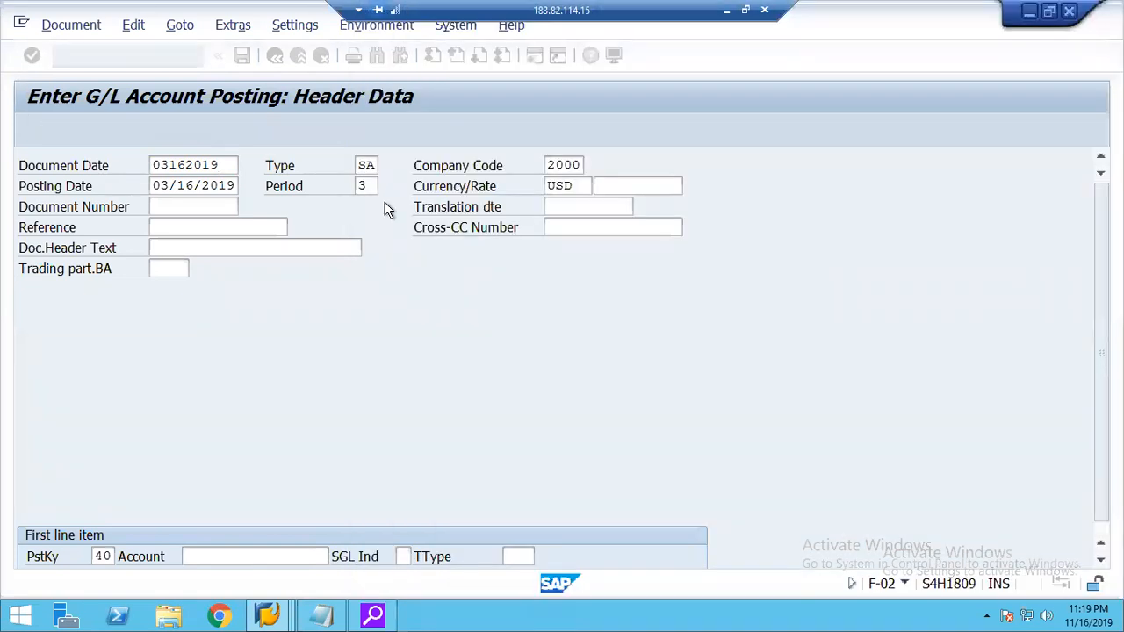
key(Return)
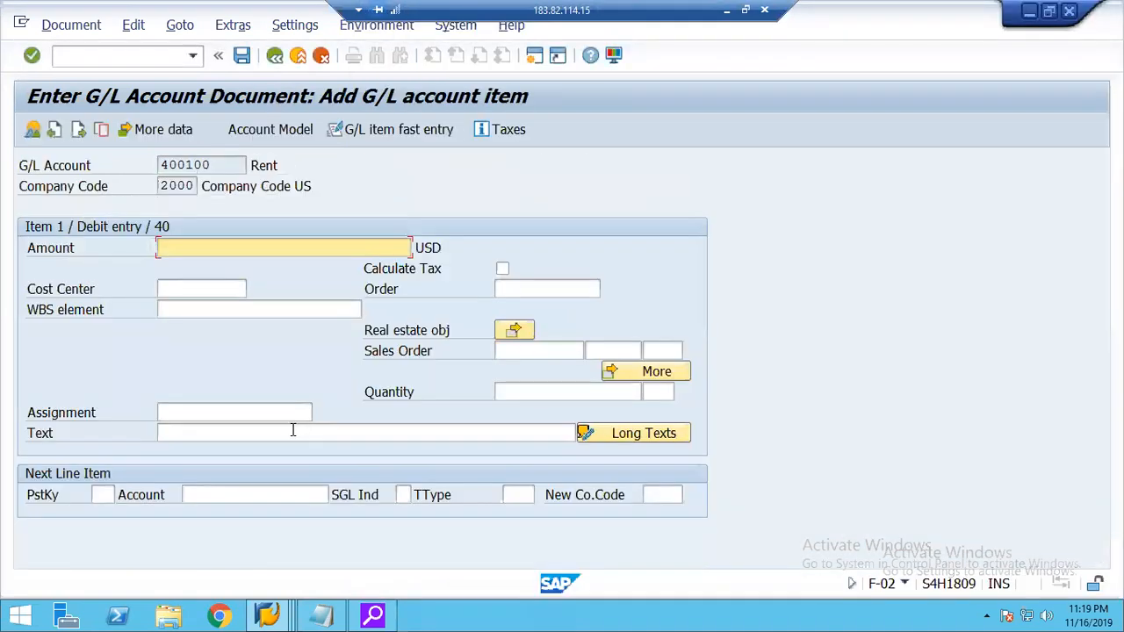
Set the rent debit item's amount to 4500 USD.
text(45000)
key(BackSpace)
key(Tab)
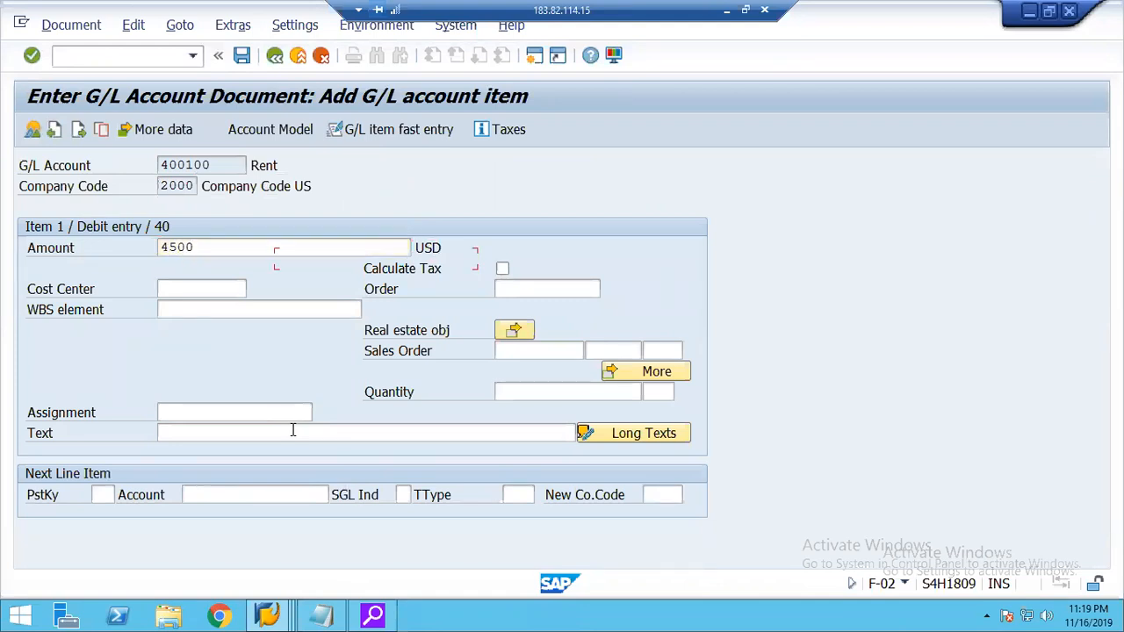
Look up the internal order by order type 2010 and assign it to the rent debit item.
key(Tab)
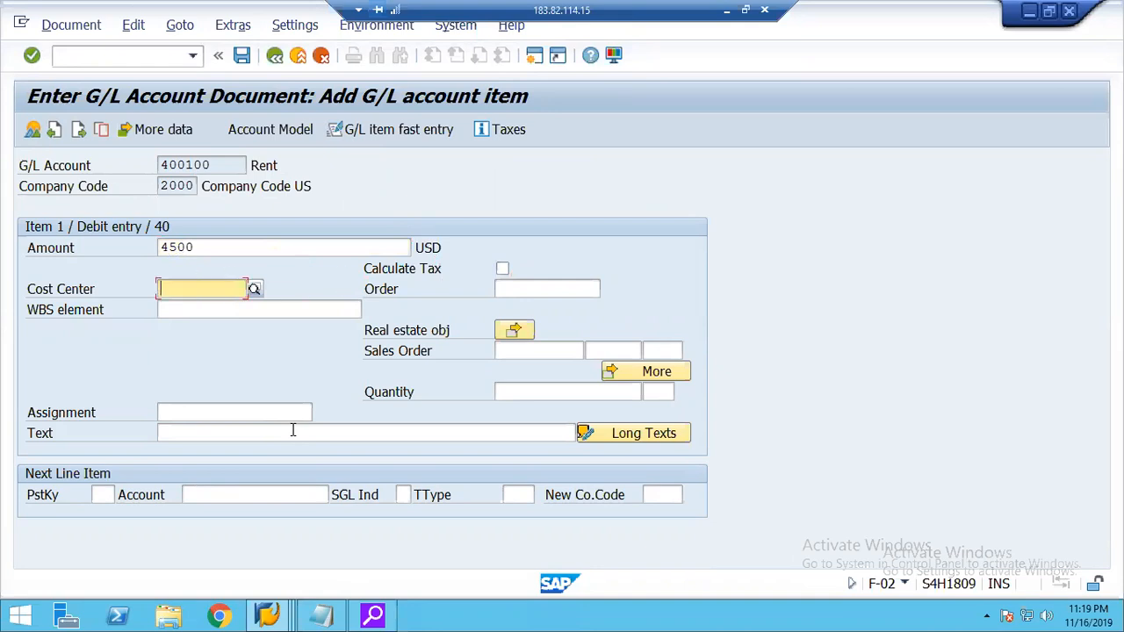
key(Tab)
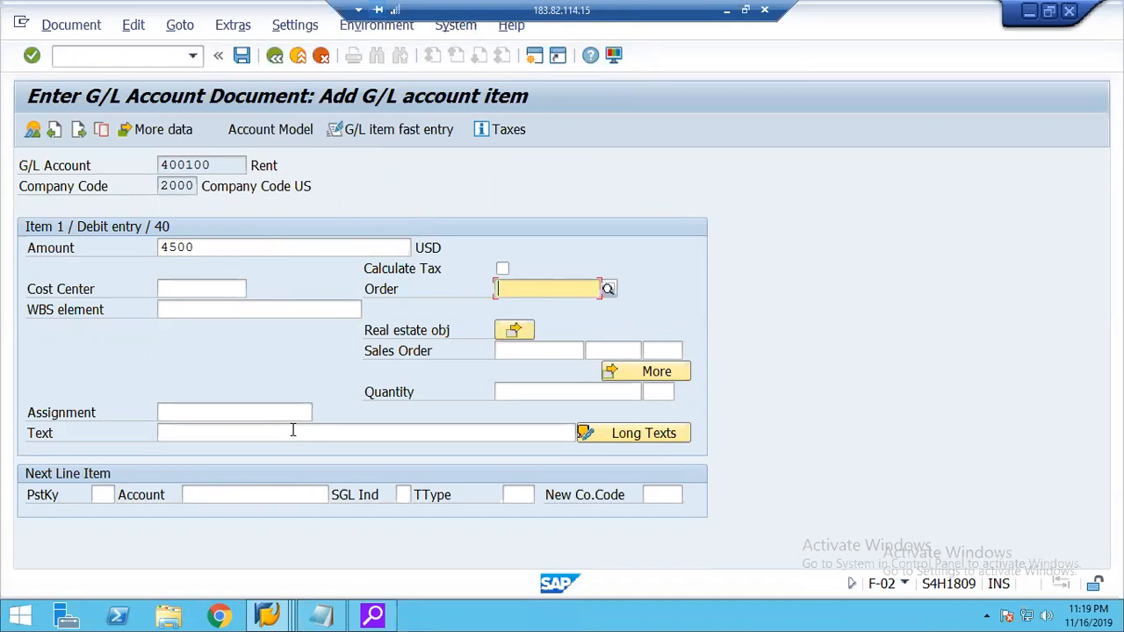
click(608, 292)
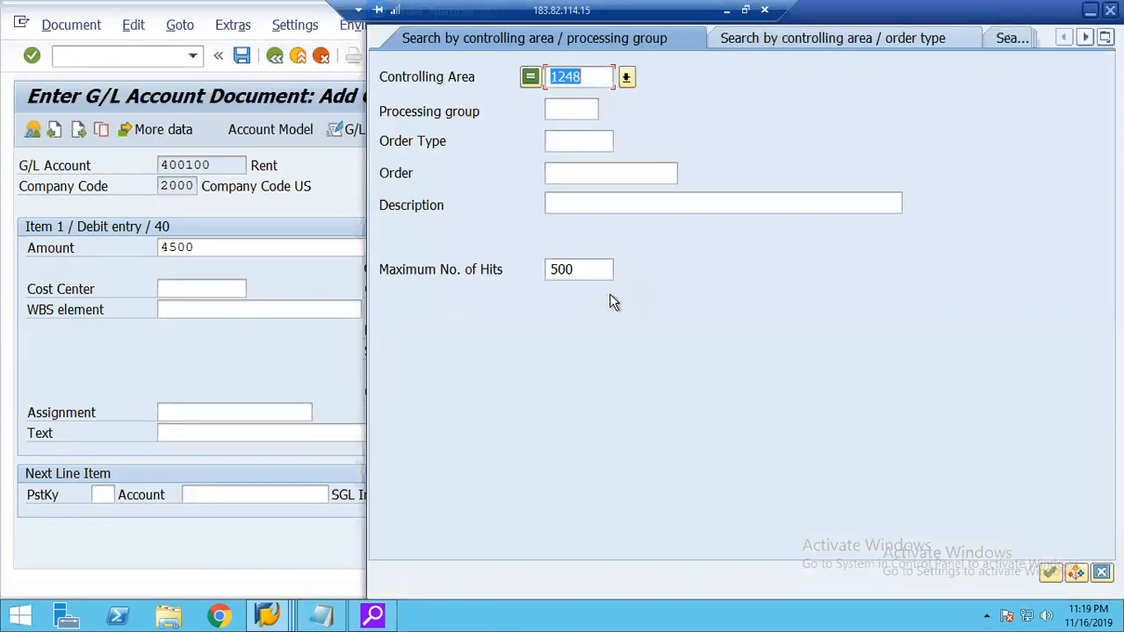
click(577, 138)
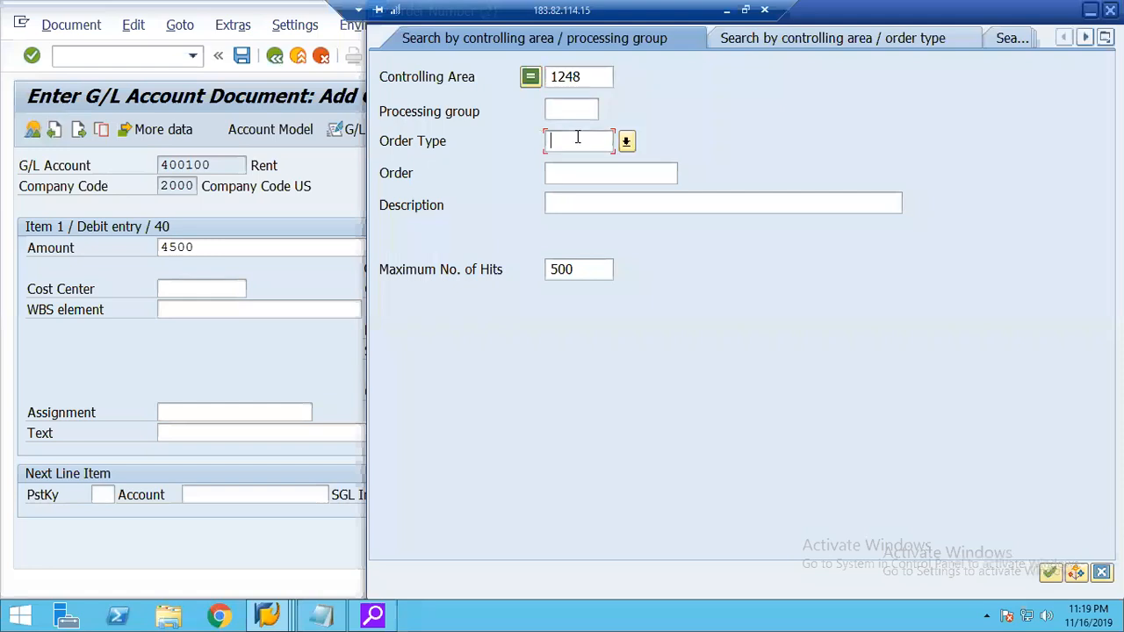
text(2)
text(010)
key(Return)
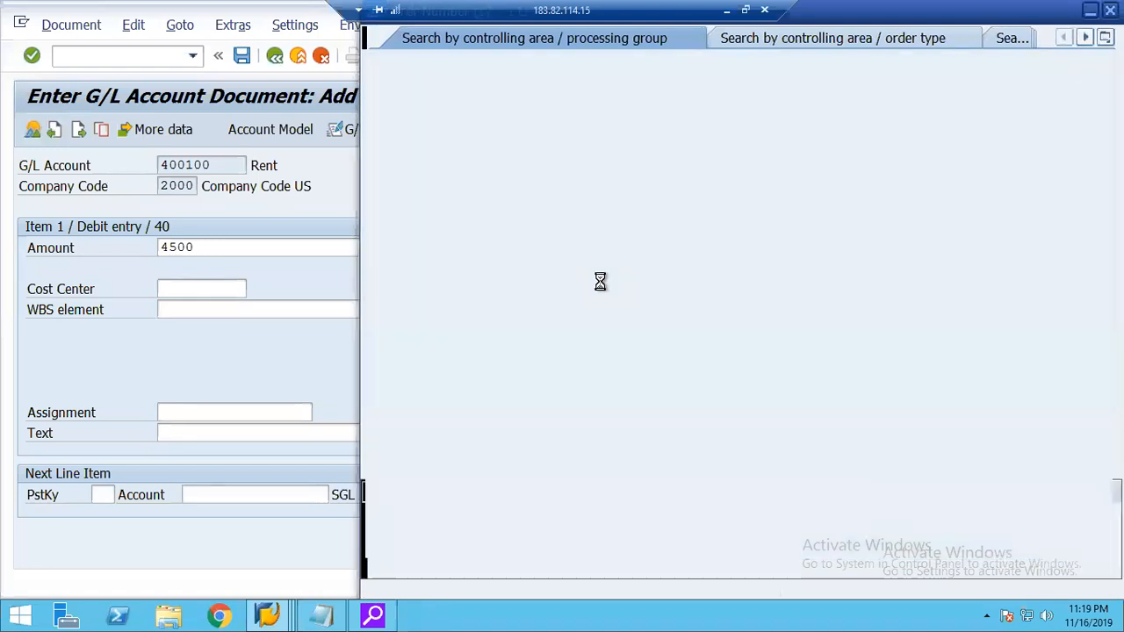
double_click(519, 127)
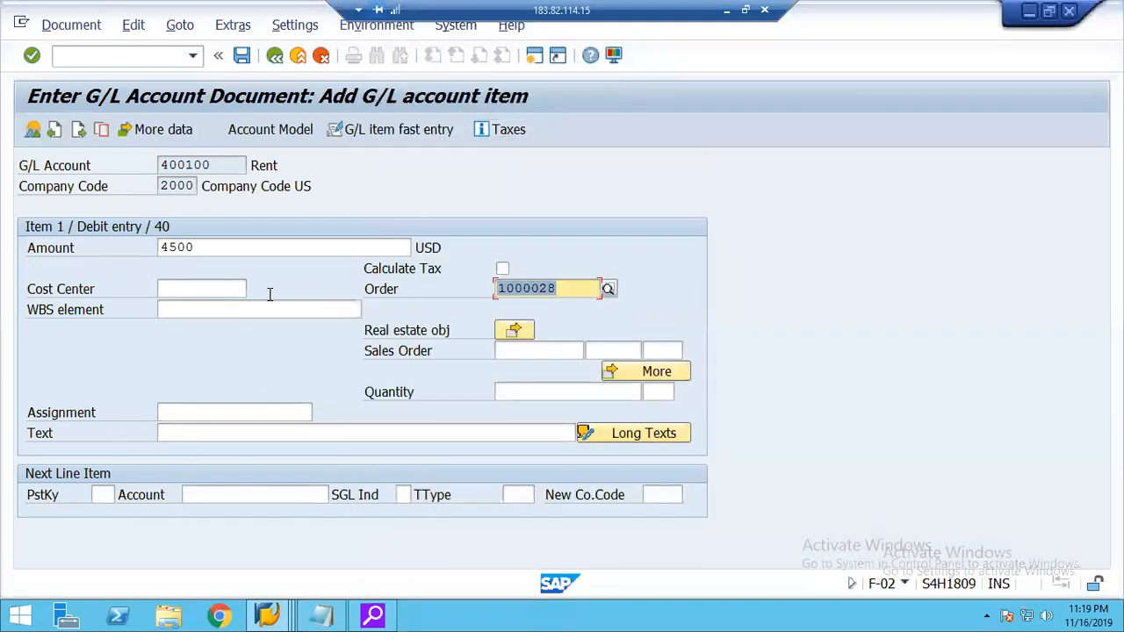
Add a second line item with posting key 50 and G/L account 120000 (Bank of America).
click(103, 497)
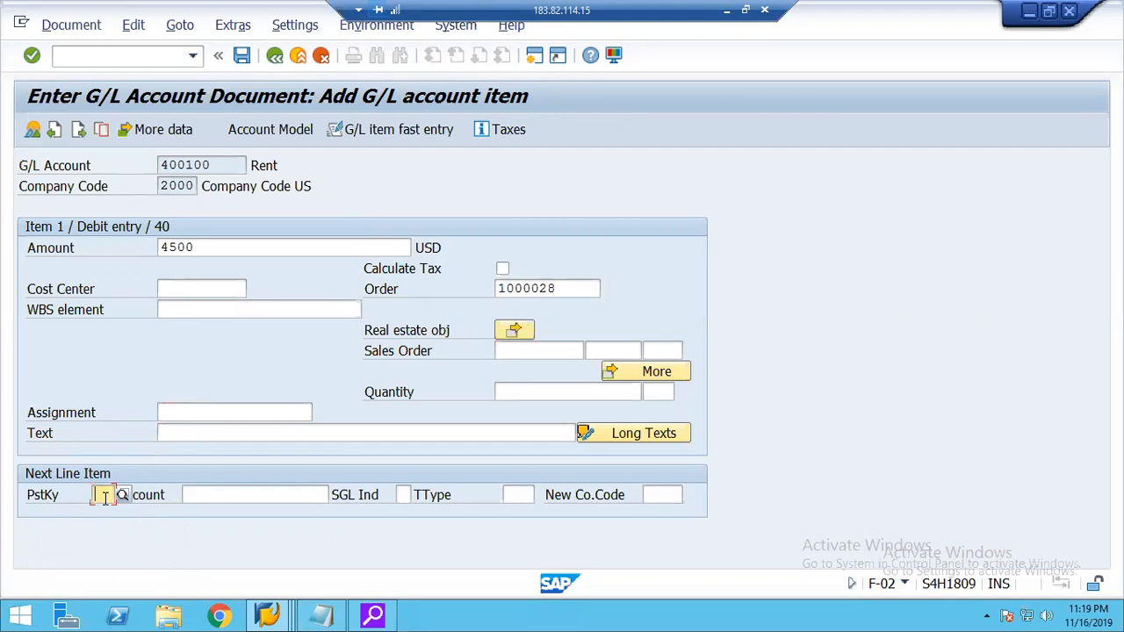
text(50)
key(Tab)
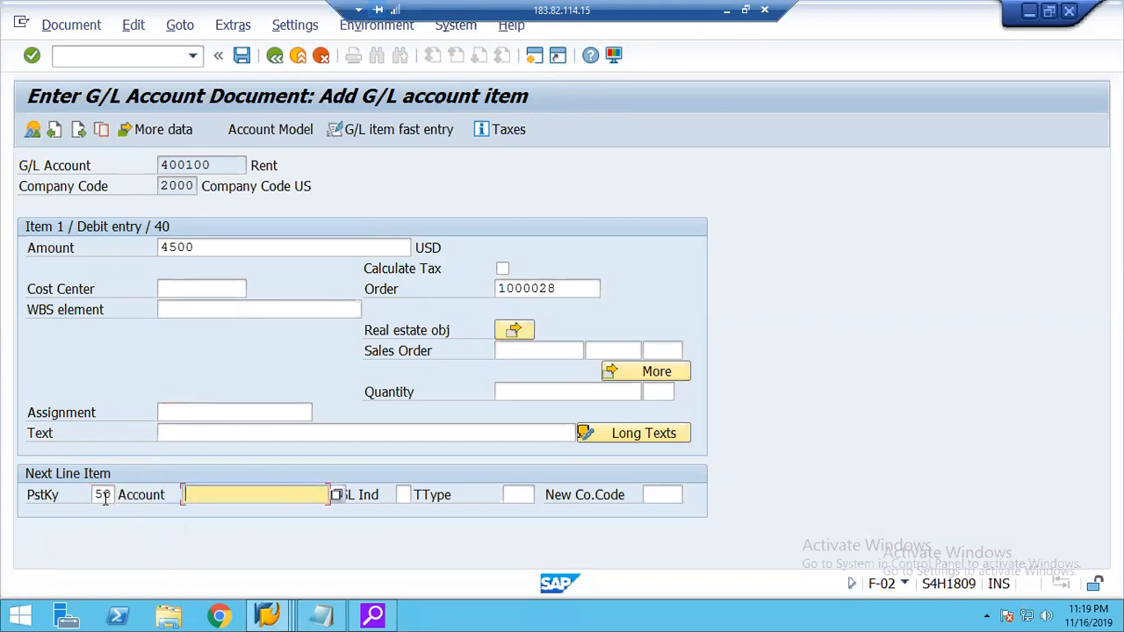
text(120)
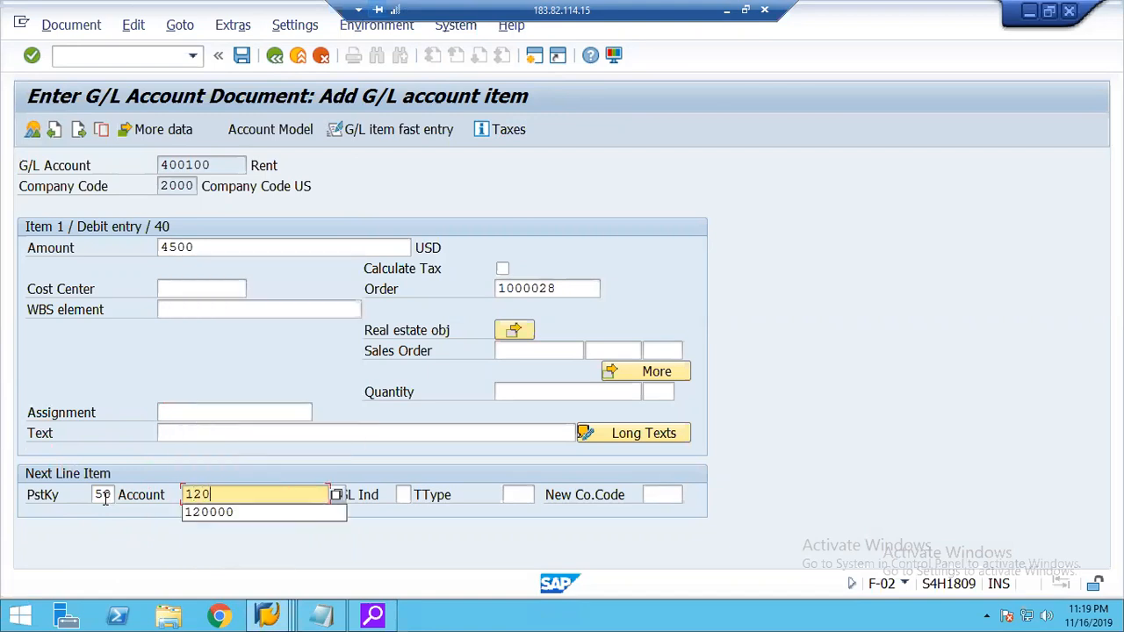
text(000)
key(Return)
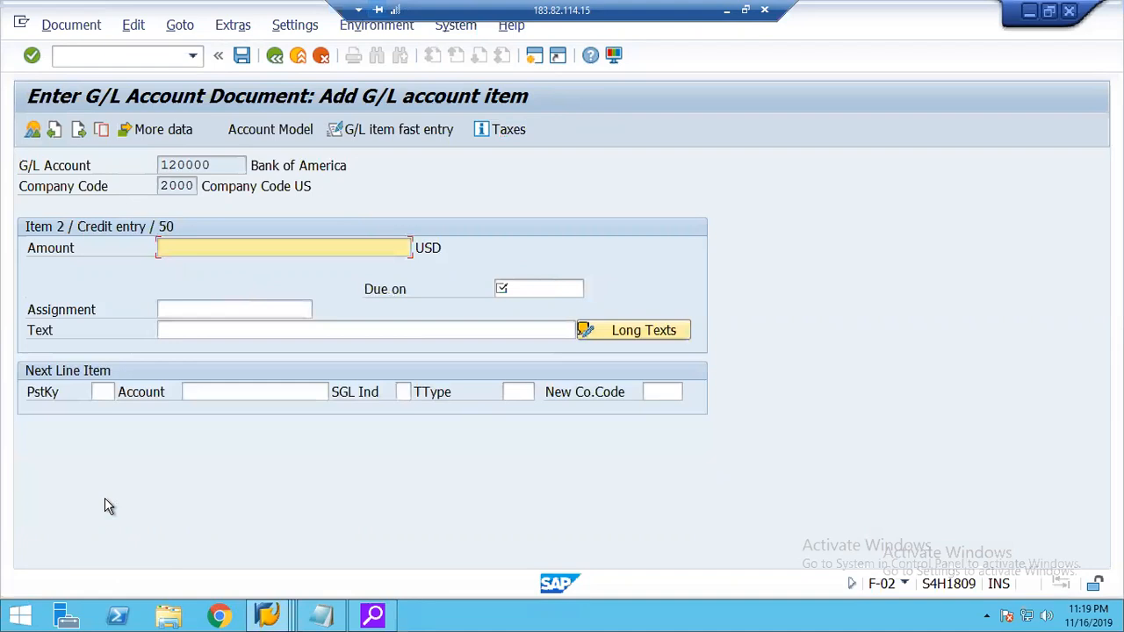
Enter amount 4500 and due date 03152019 for the bank credit item, and post the rent document.
key(Down)
key(Return)
key(Tab)
key(Down)
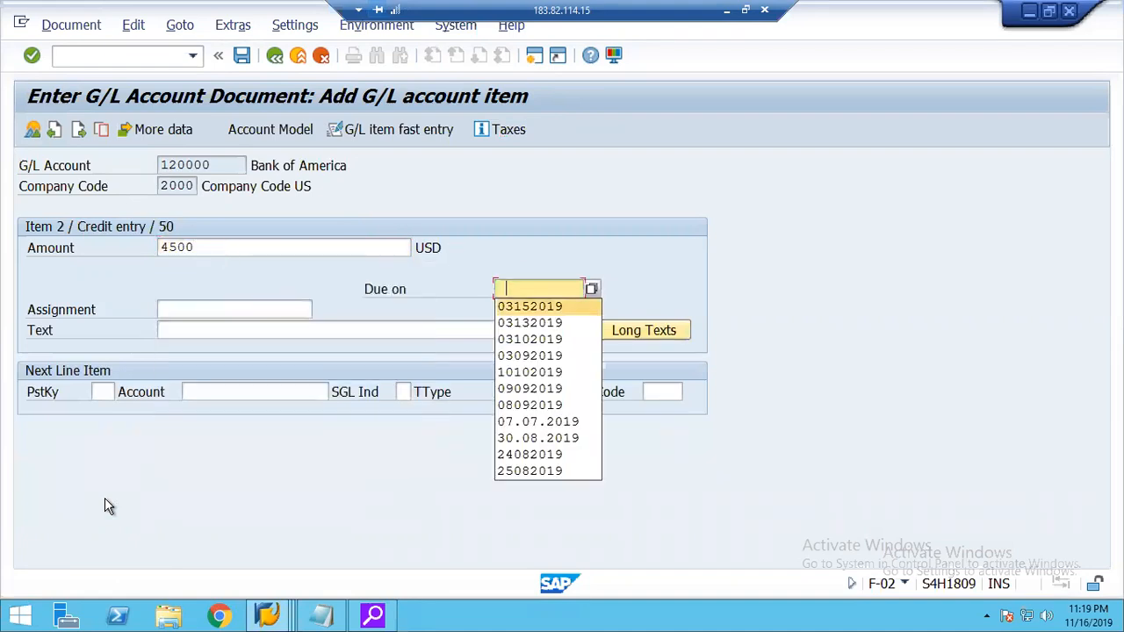
key(Return)
key(Return)
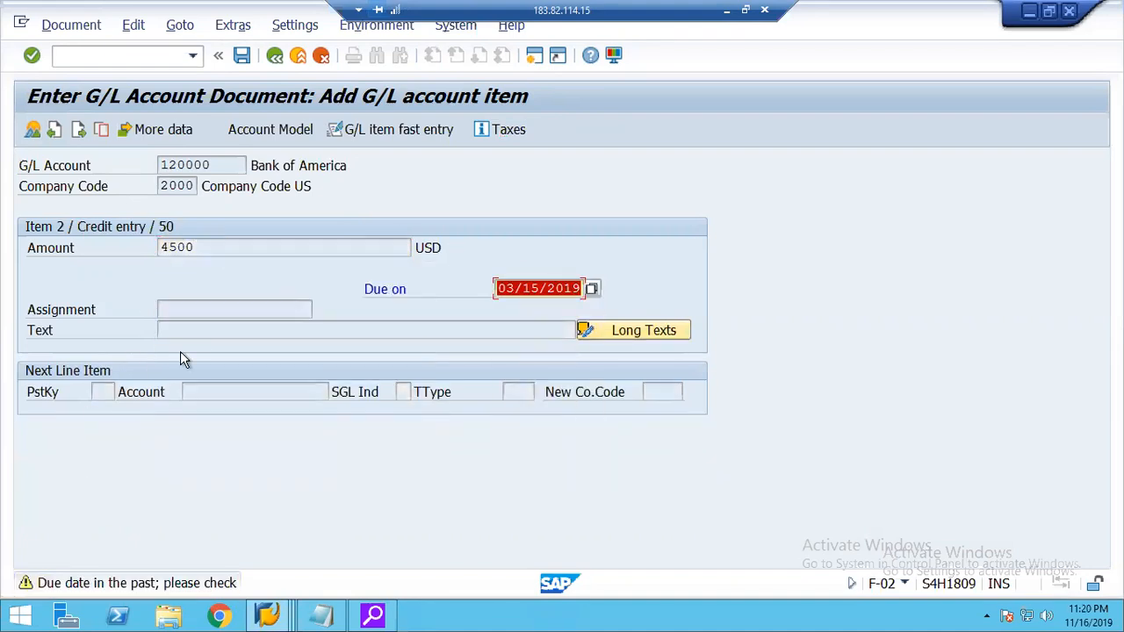
key(Return)
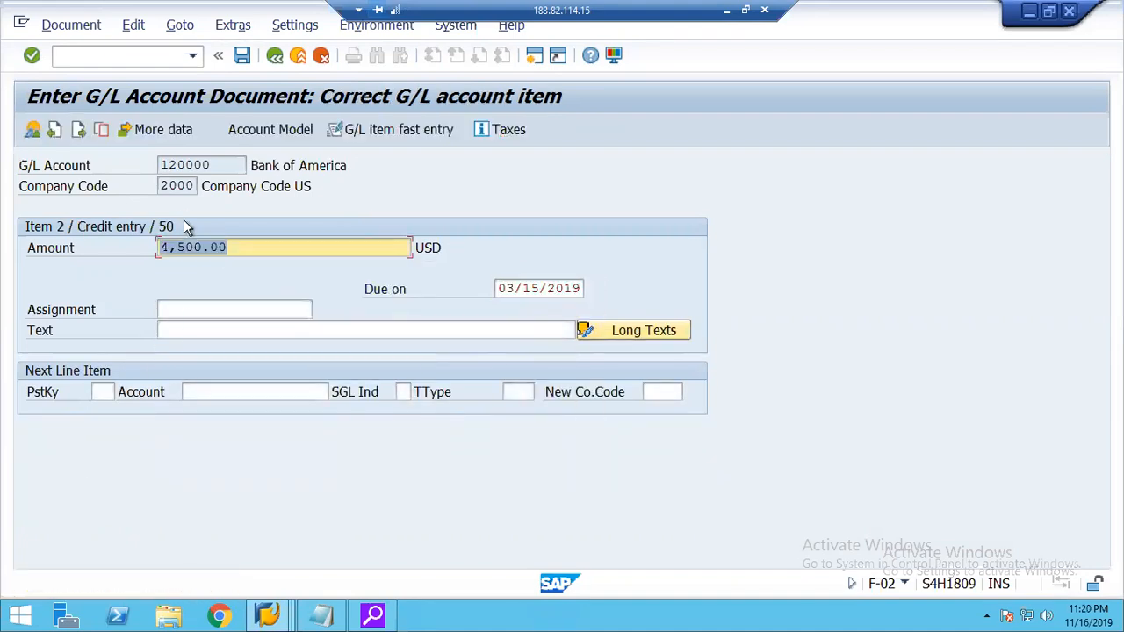
click(241, 57)
click(241, 57)
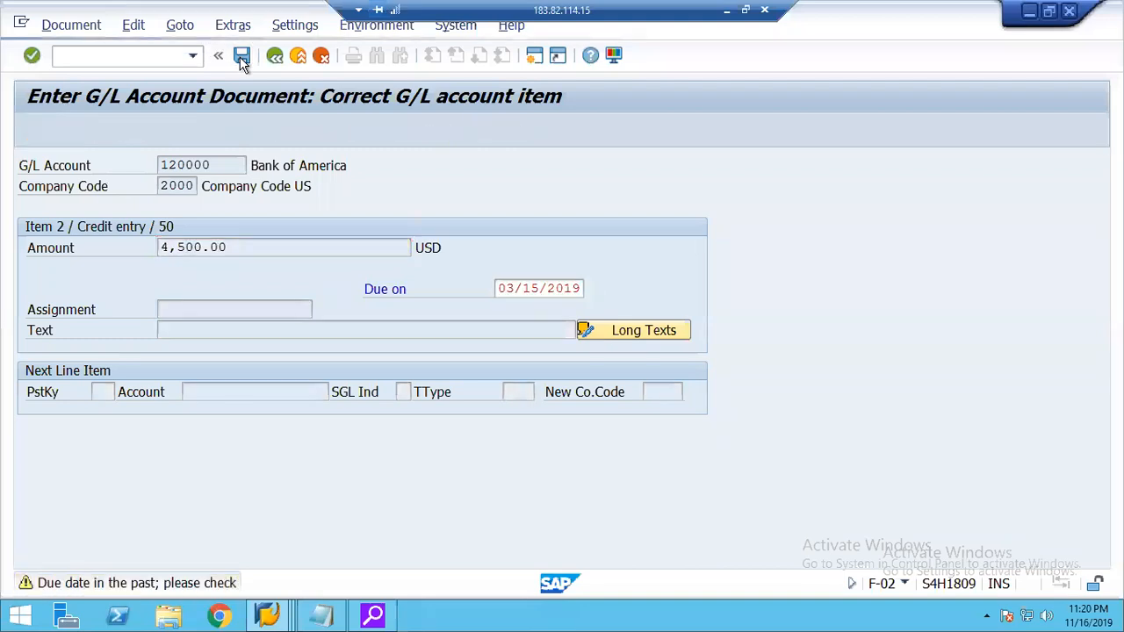
Enter the document date 03162019 for another G/L posting, keeping posting key 40 for its first line item.
text(03162019)
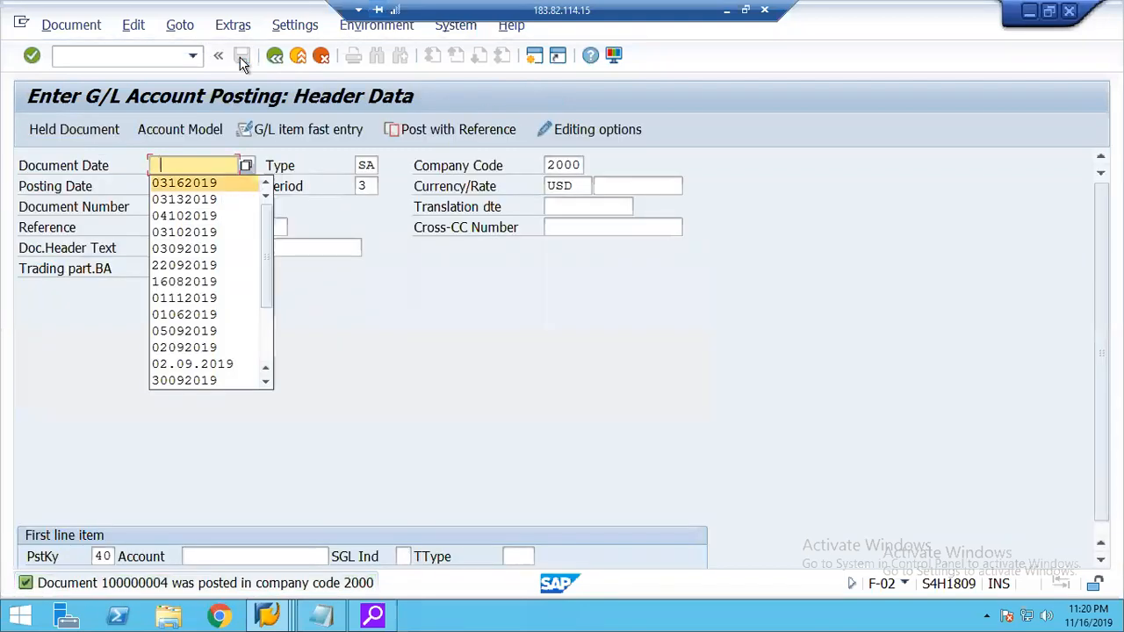
key(Tab)
key(Tab)
key(Tab)
key(Tab)
key(Tab)
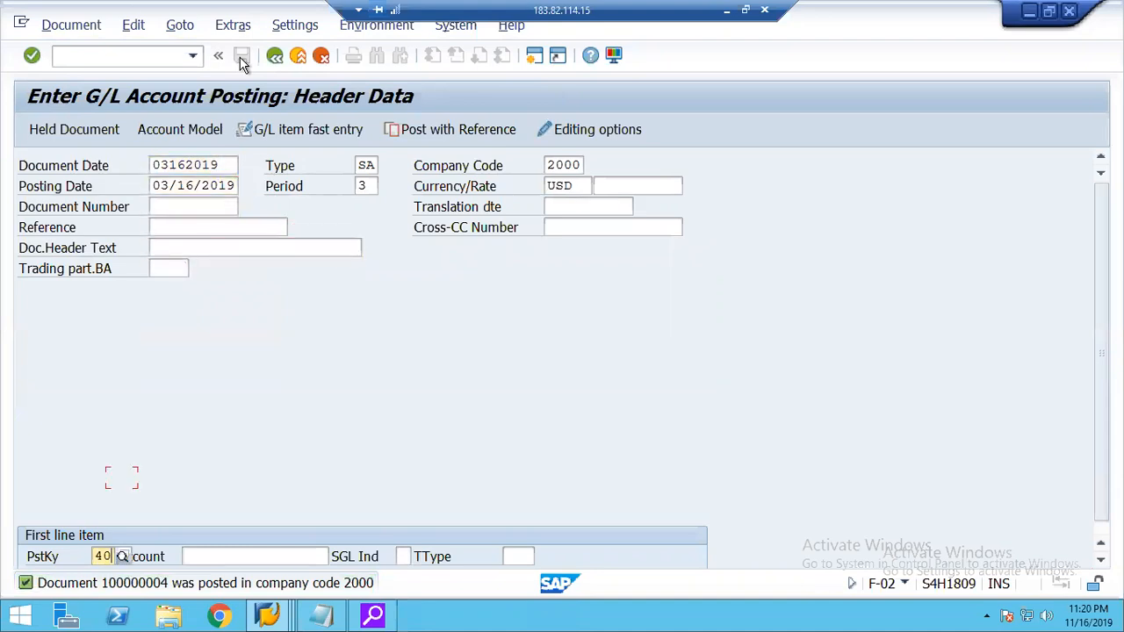
key(Tab)
key(space)
key(Down)
key(Return)
key(BackSpace)
key(BackSpace)
key(BackSpace)
key(BackSpace)
key(BackSpace)
key(BackSpace)
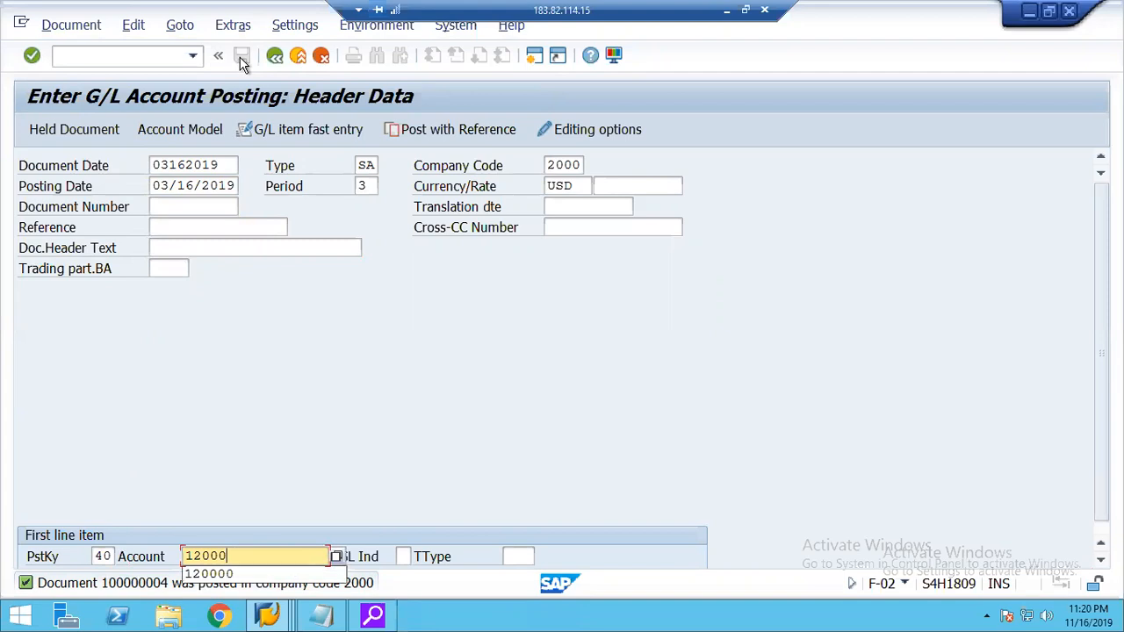
Enter G/L account 400200 (Stationery) for the first line item and open that item.
key(space)
key(Down)
key(Down)
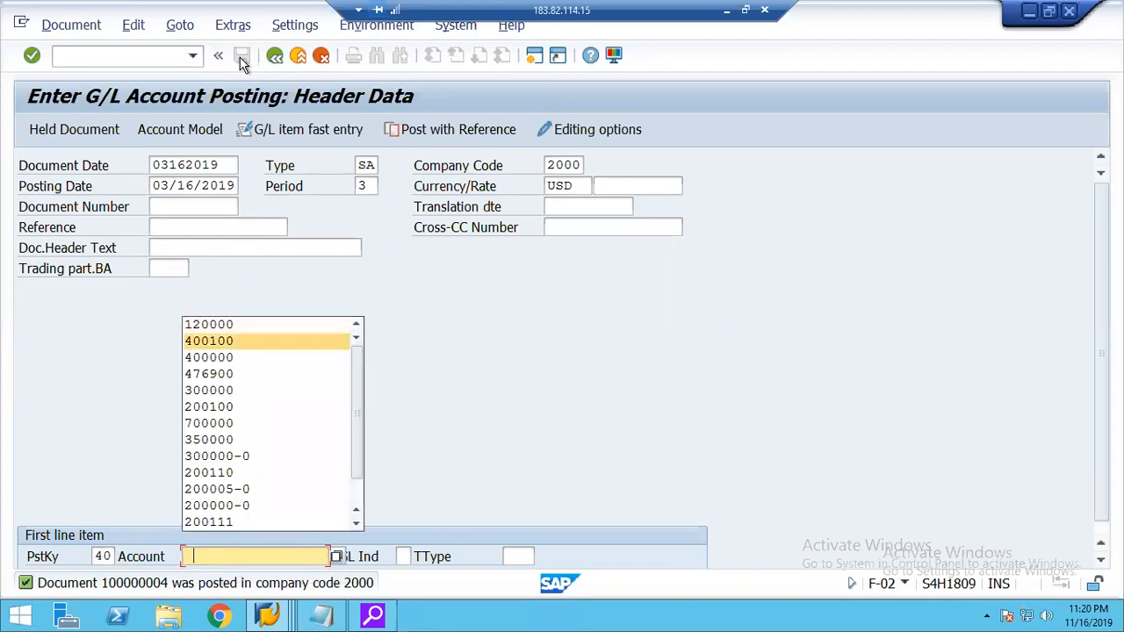
key(Return)
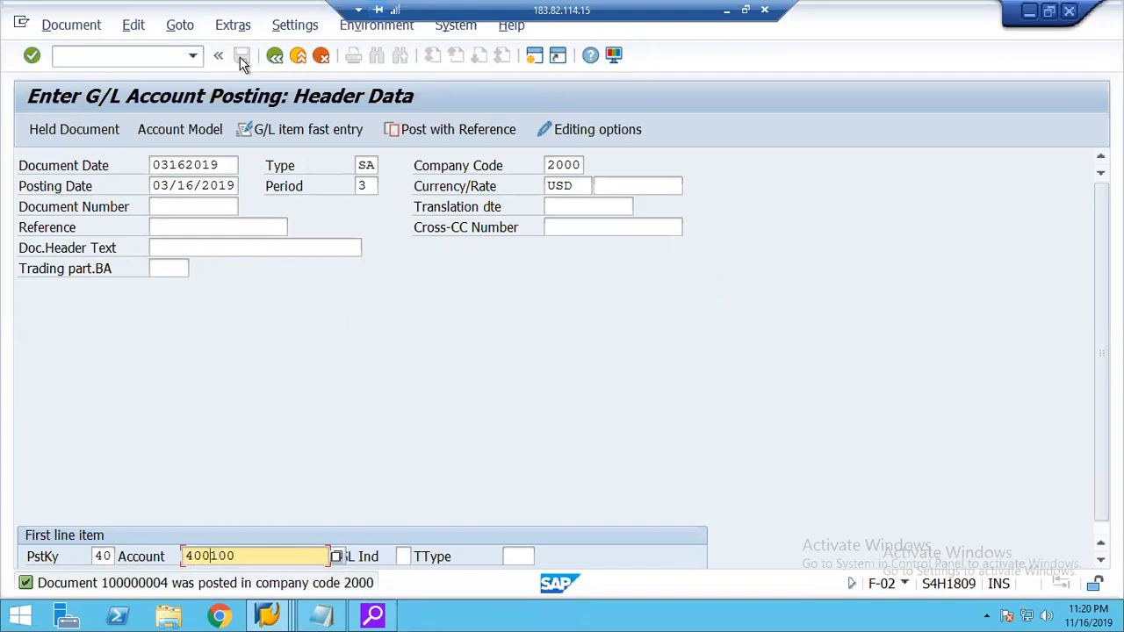
key(Delete)
text(2)
key(Return)
Set the stationery debit item's amount to 6500 USD and assign the same real internal order.
text(5500)
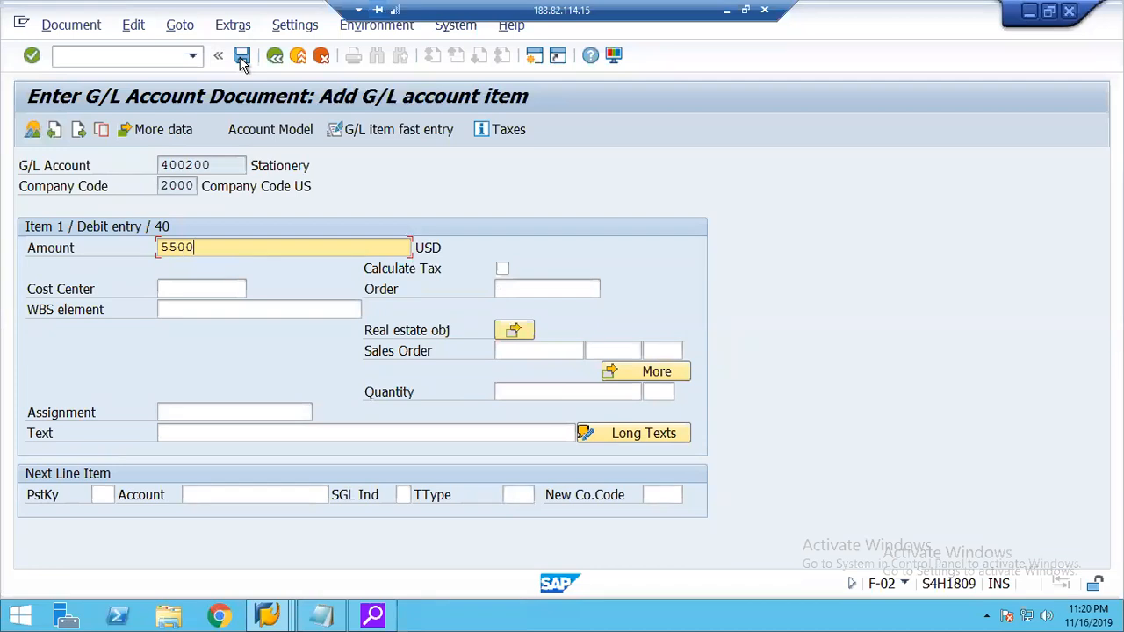
key(BackSpace)
key(BackSpace)
key(BackSpace)
key(BackSpace)
text(6500)
key(Return)
key(Tab)
key(space)
key(Down)
key(Return)
key(Tab)
key(Down)
key(Down)
key(Down)
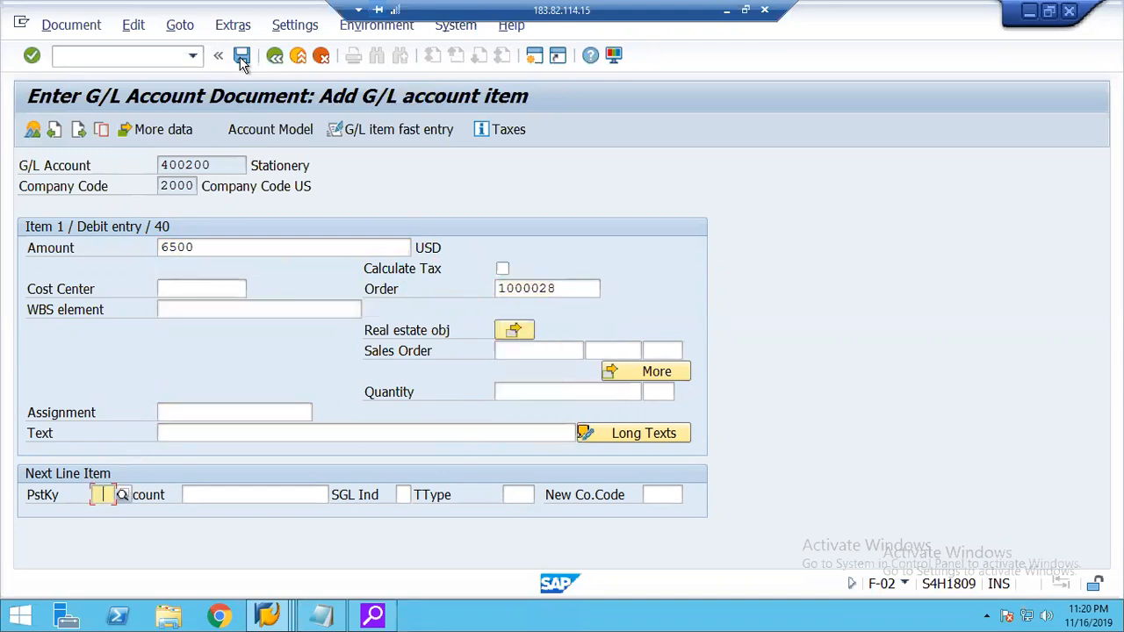
Add a credit line item to the stationery document with posting key 50 and G/L account 120000.
key(space)
key(Down)
key(Down)
key(Return)
key(Tab)
key(space)
key(Down)
key(Return)
Enter amount 6500 and due date 03152019 for the bank credit item, and post the stationery document.
key(Return)
key(space)
key(Down)
key(Return)
key(Tab)
key(space)
key(Down)
key(Return)
key(Return)
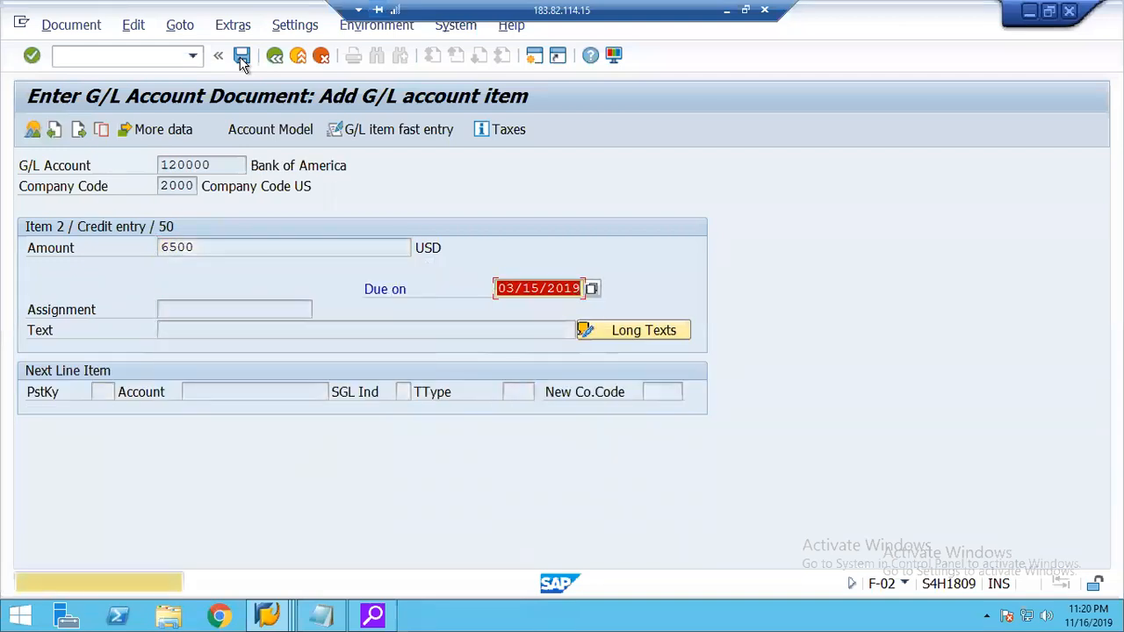
click(241, 56)
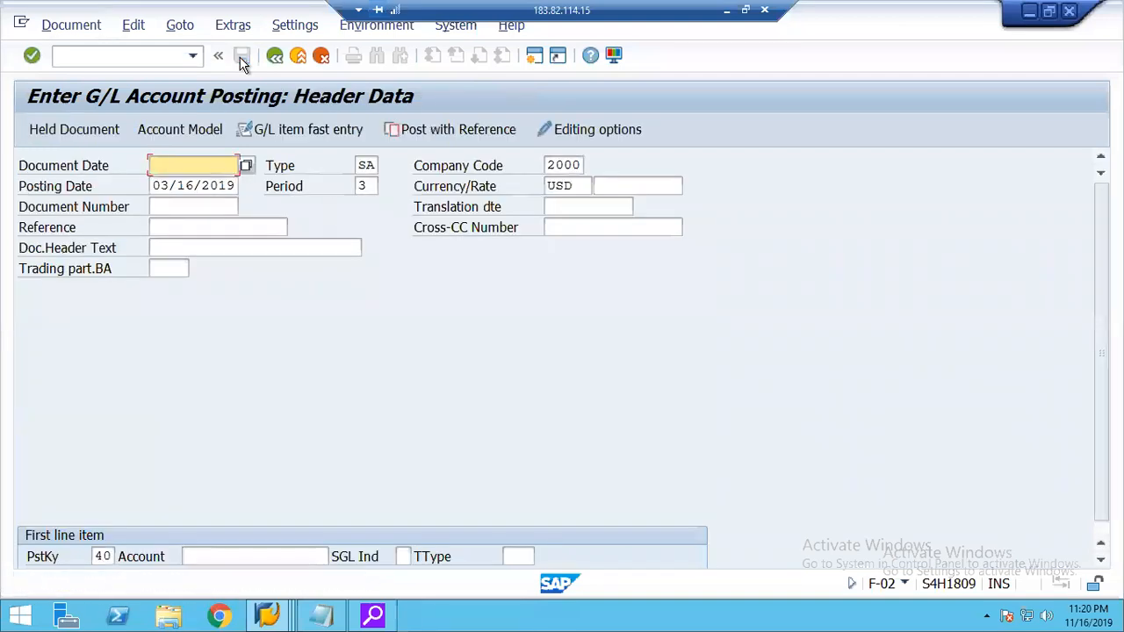
Run transaction KOB1 to display the internal order's actual cost line items from 03/01/2019 to 03/31/2019, and examine the order total.
click(124, 57)
text(/nkob1)
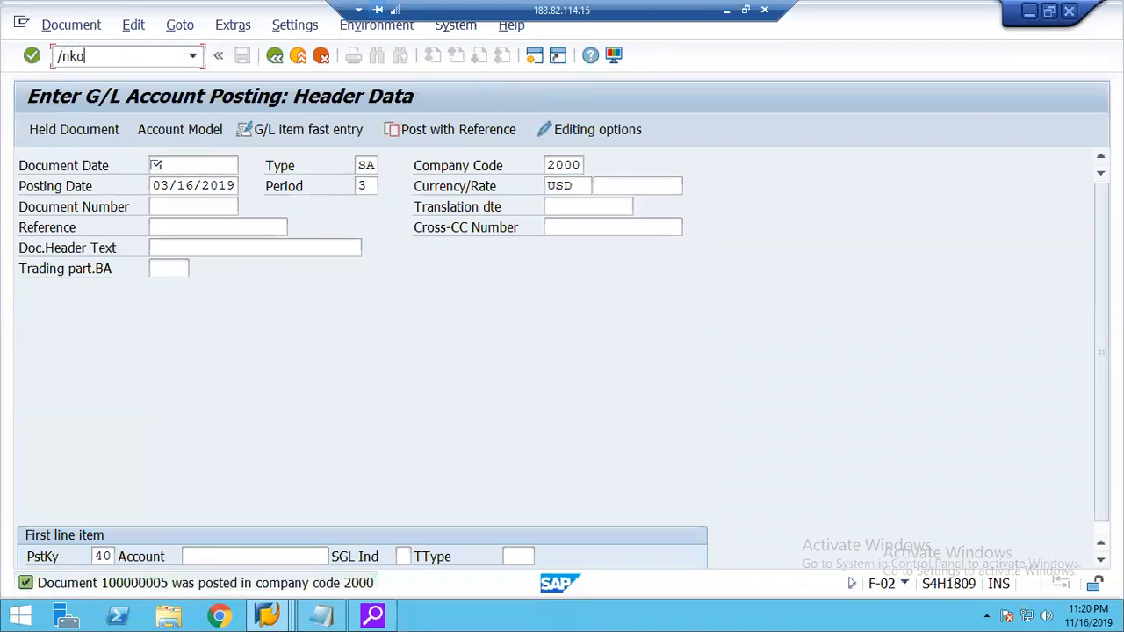
key(Return)
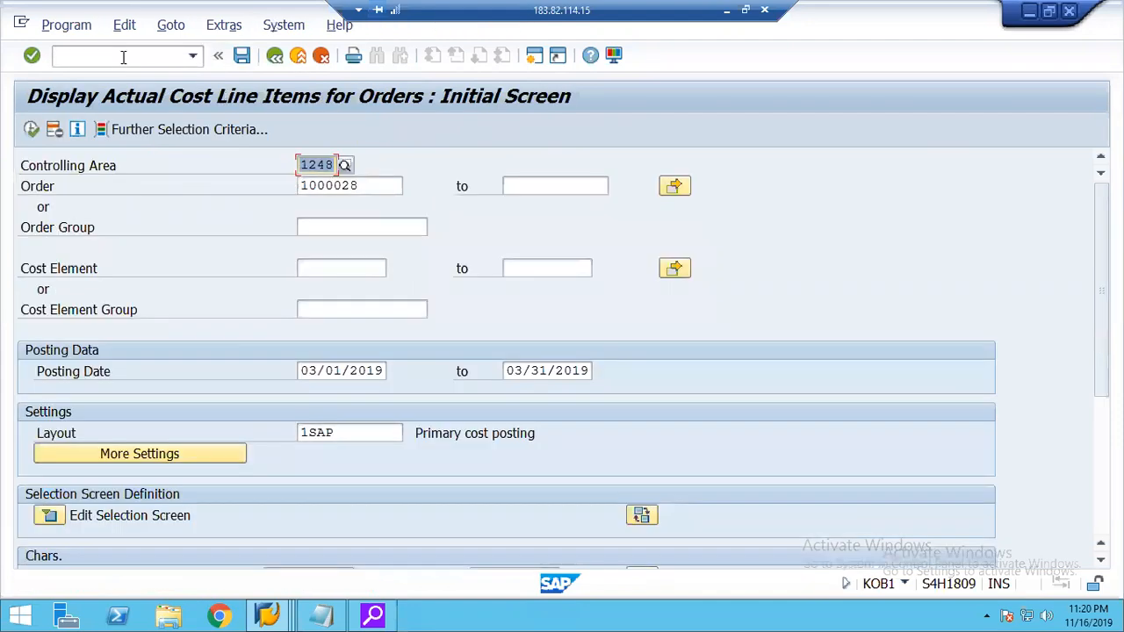
click(32, 129)
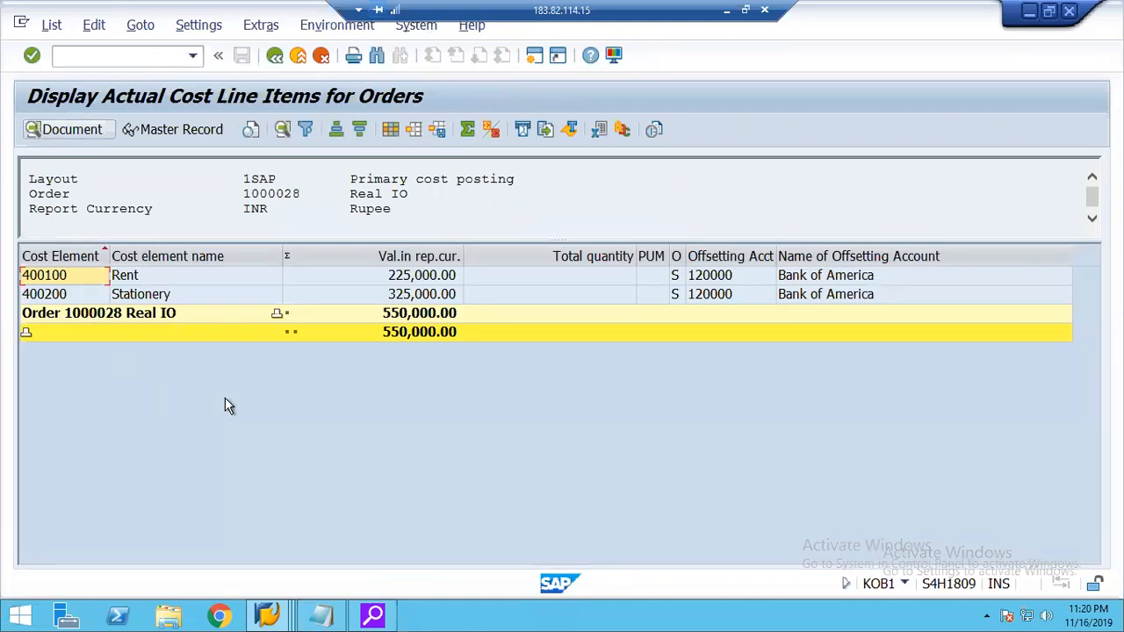
click(391, 316)
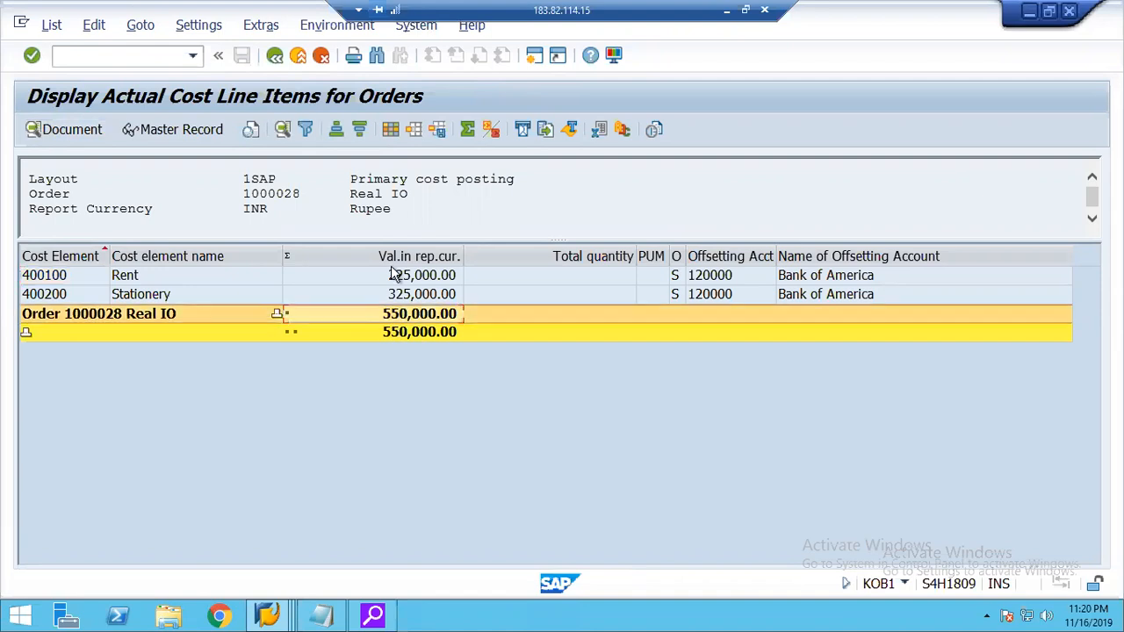
Add the Value Type column before Val.in rep.cur. in the line item layout, apply it, and exit the list.
click(392, 129)
click(396, 195)
text(value type)
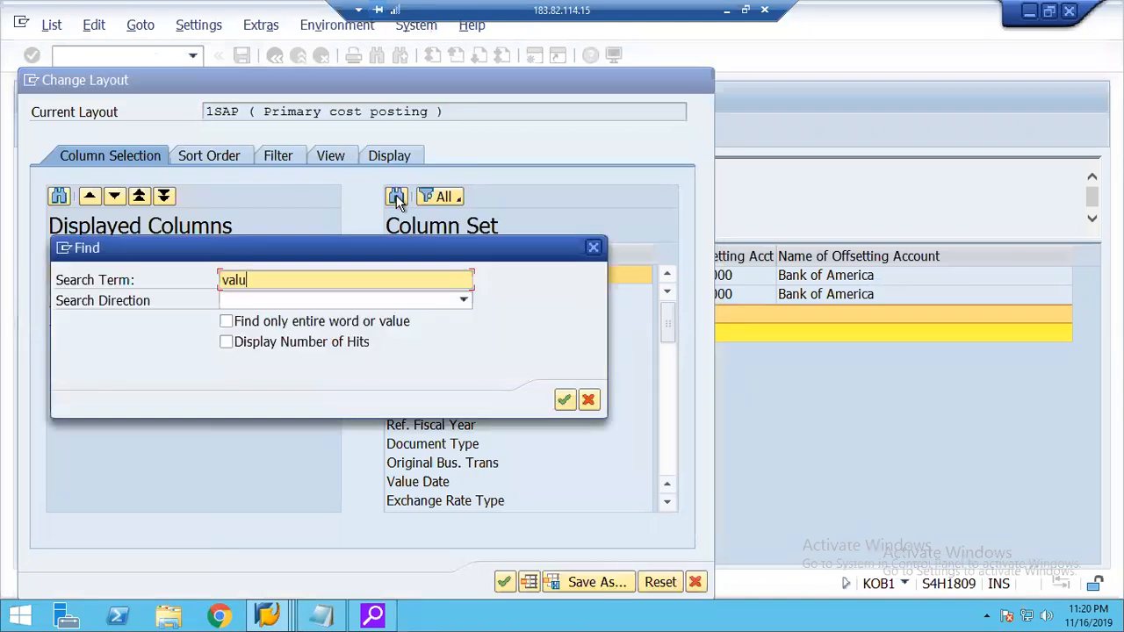
key(Return)
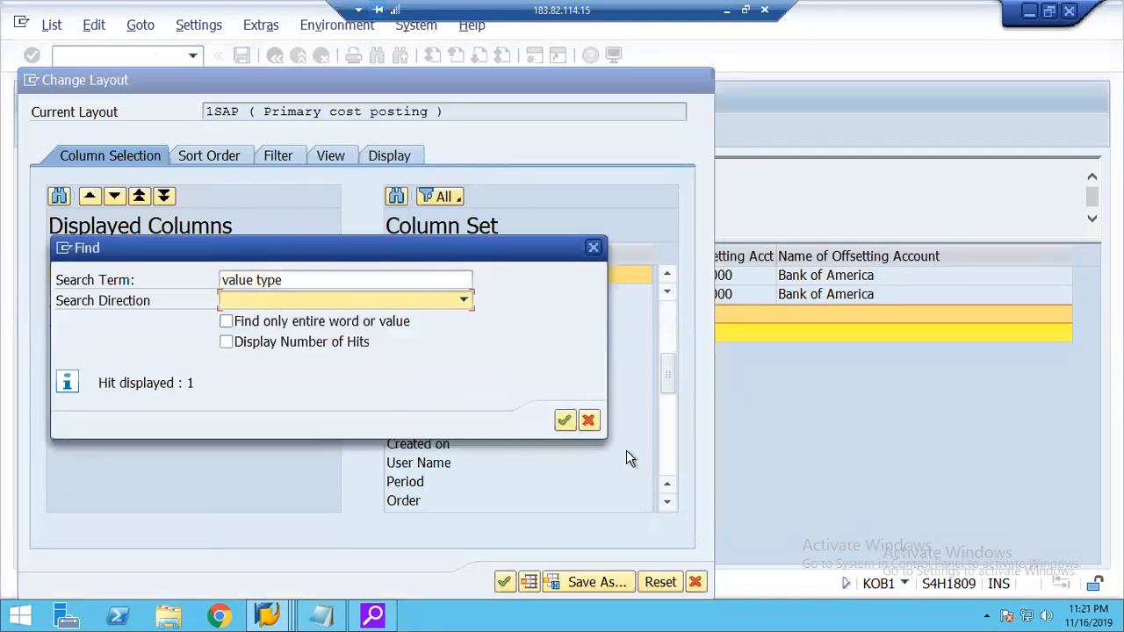
key(Return)
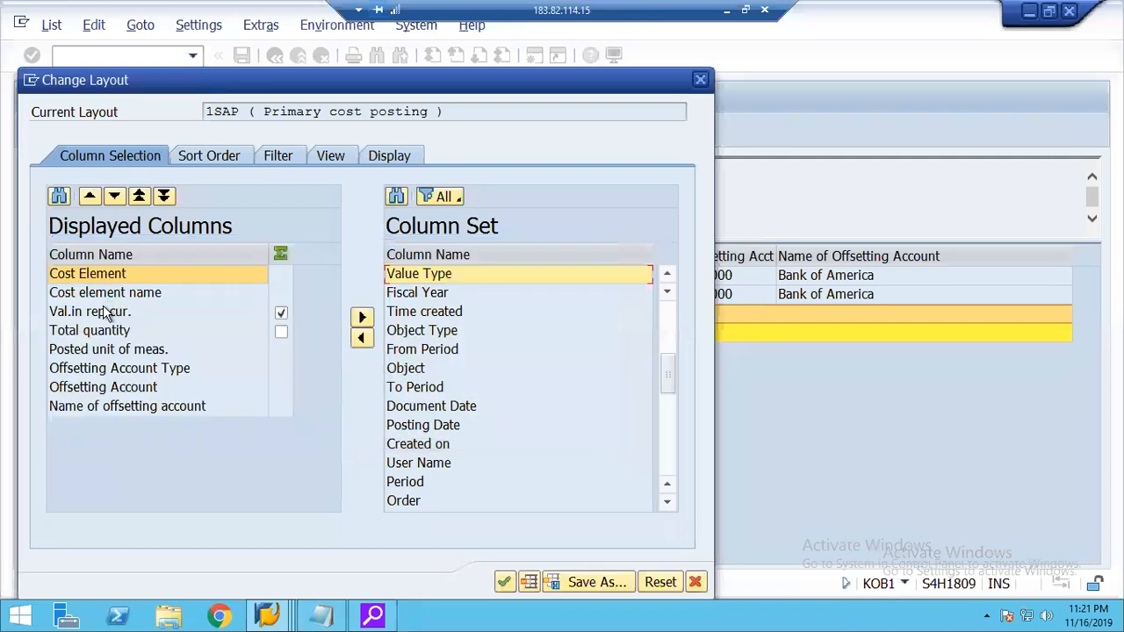
click(281, 313)
click(361, 341)
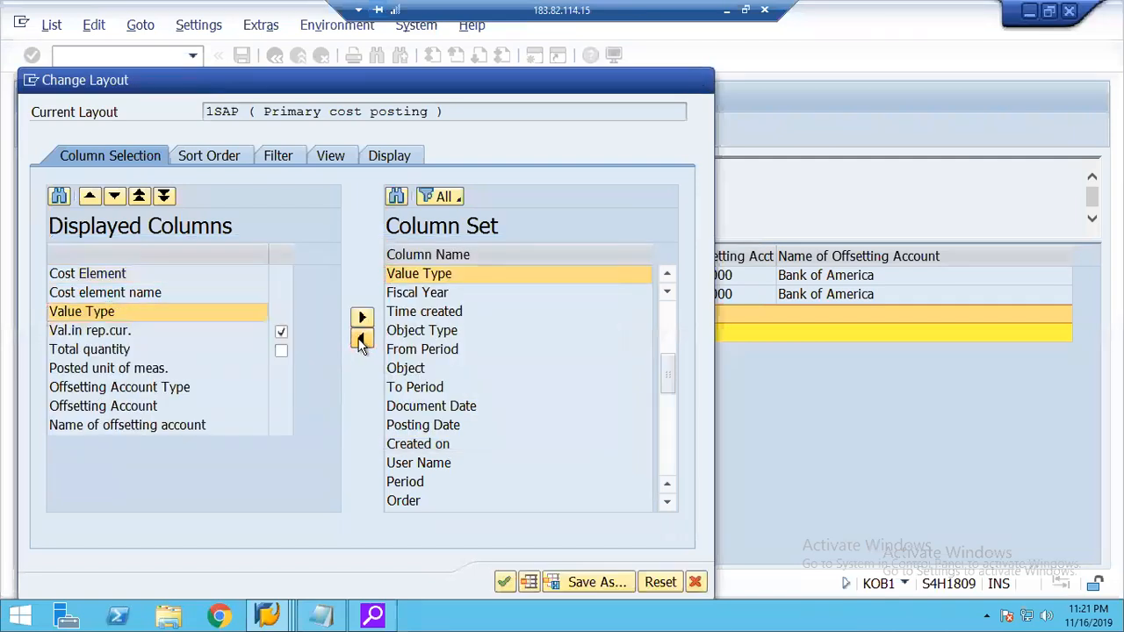
click(498, 586)
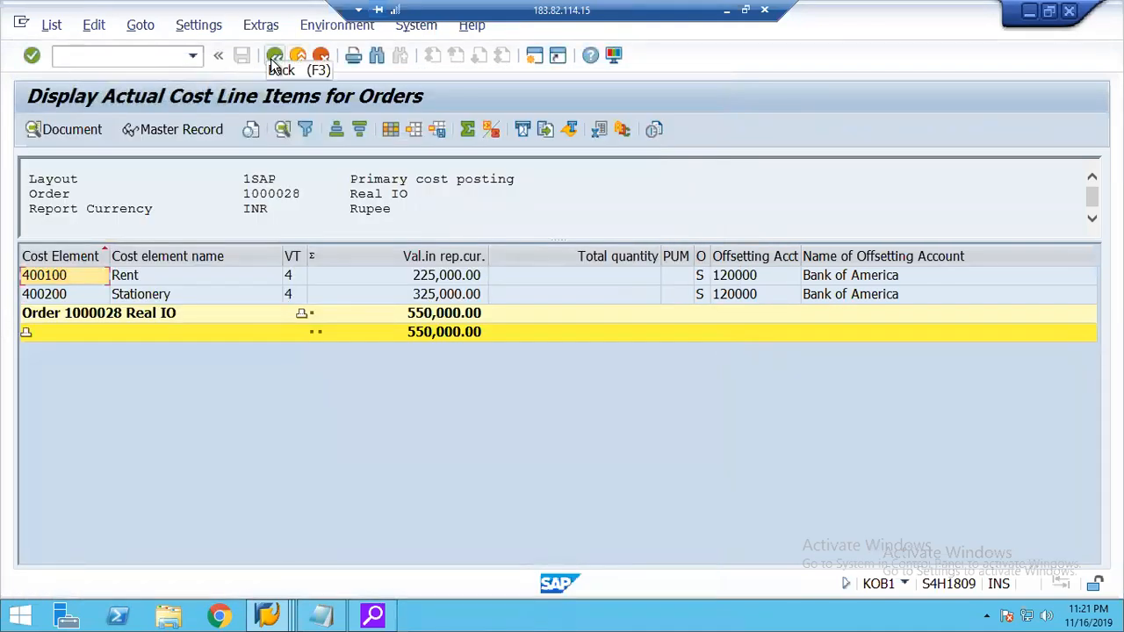
click(274, 58)
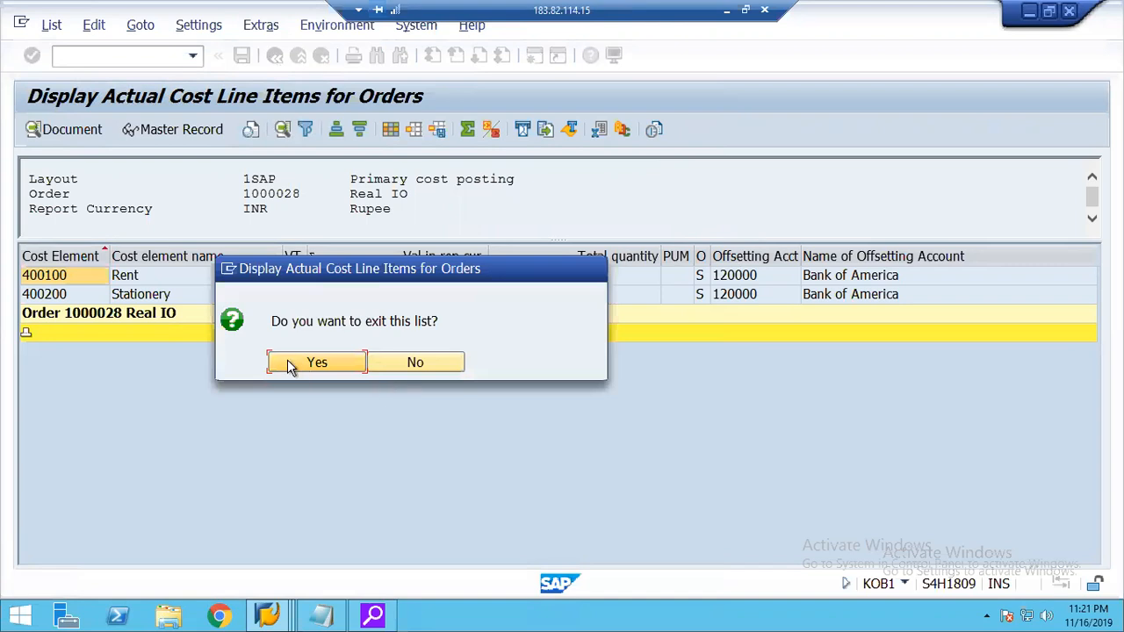
click(290, 367)
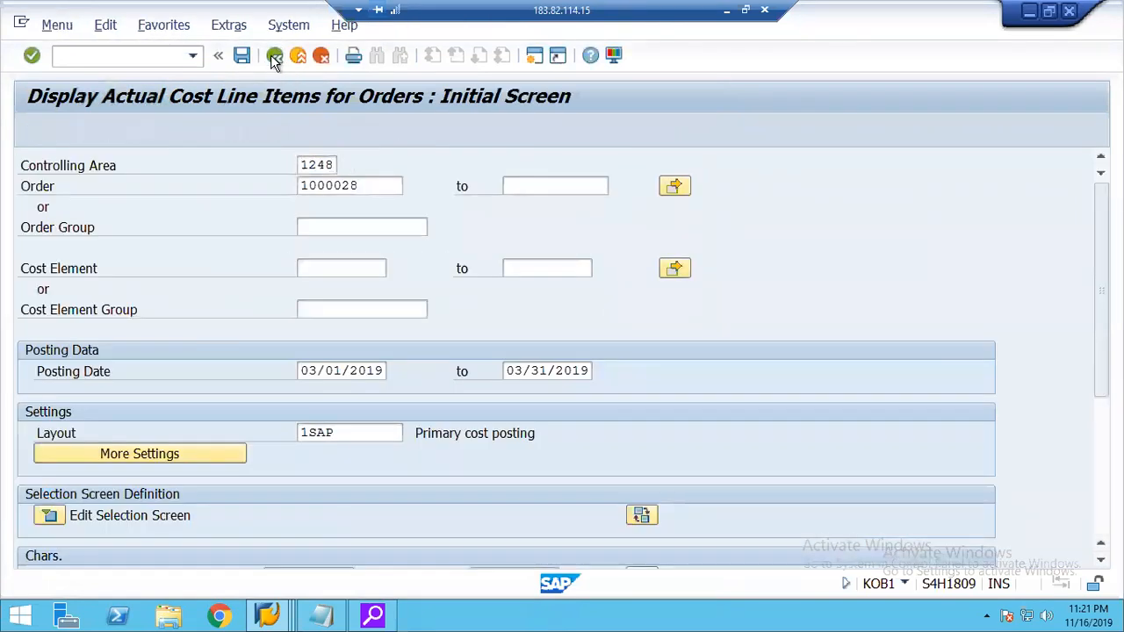
Run transaction KSB1 to display the actual cost line items of cost center 2000 from 03/01/2019 to 03/31/2019.
click(274, 58)
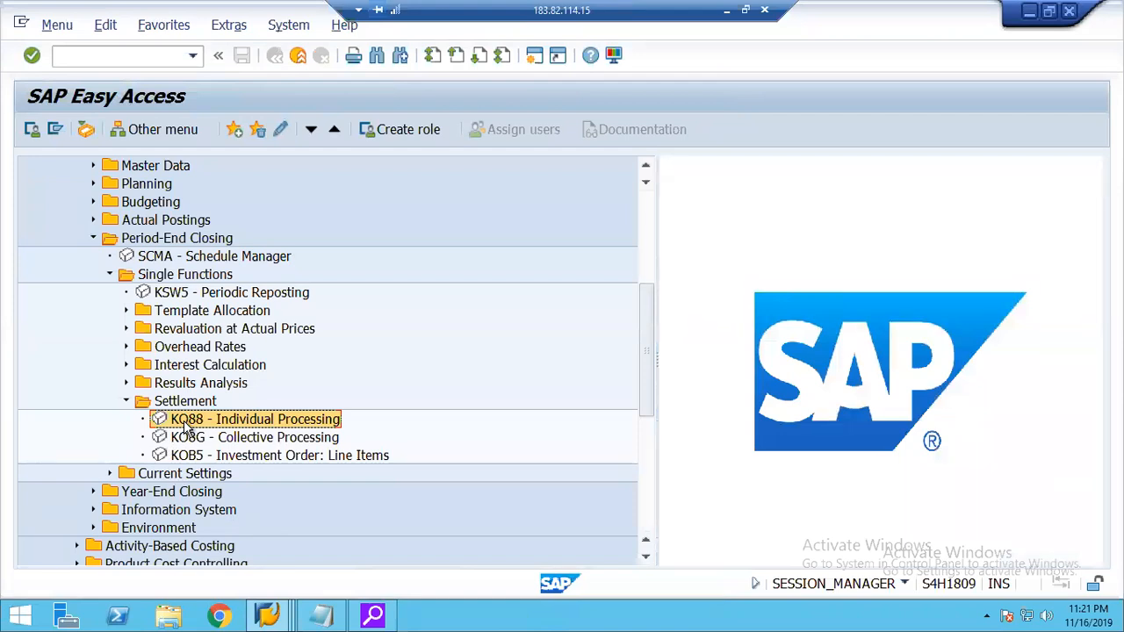
double_click(186, 425)
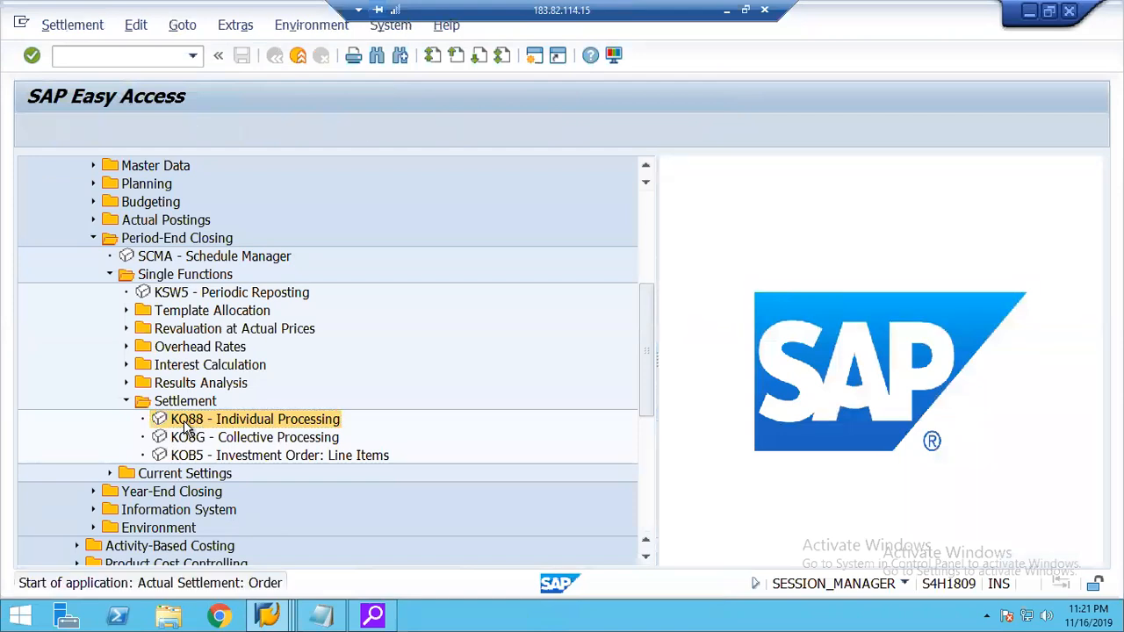
click(297, 56)
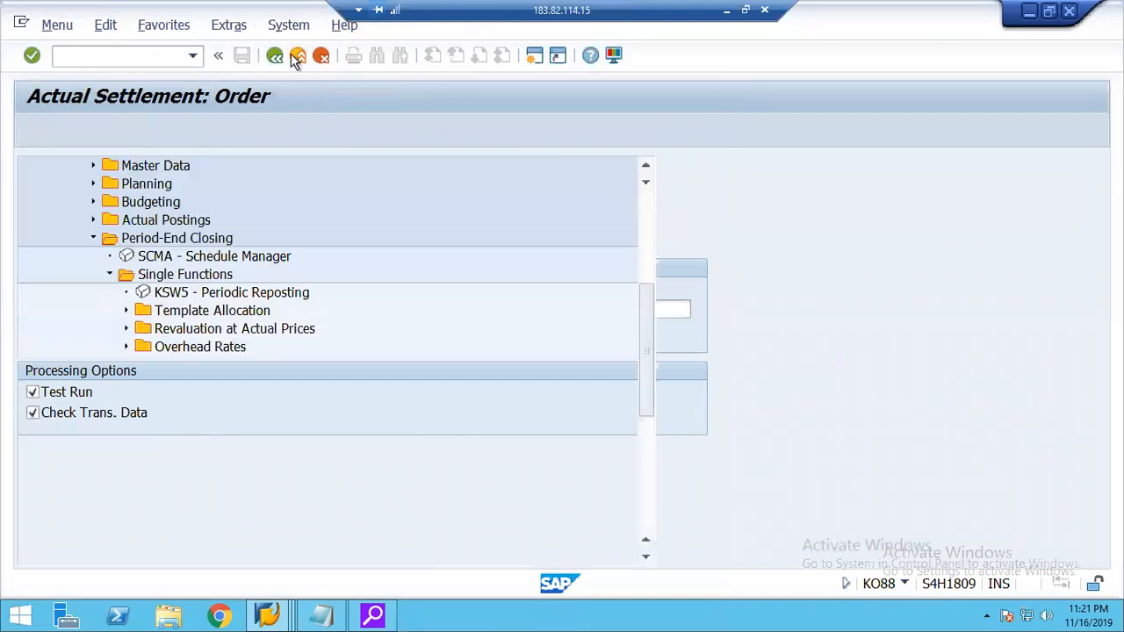
text(ksb1)
key(Return)
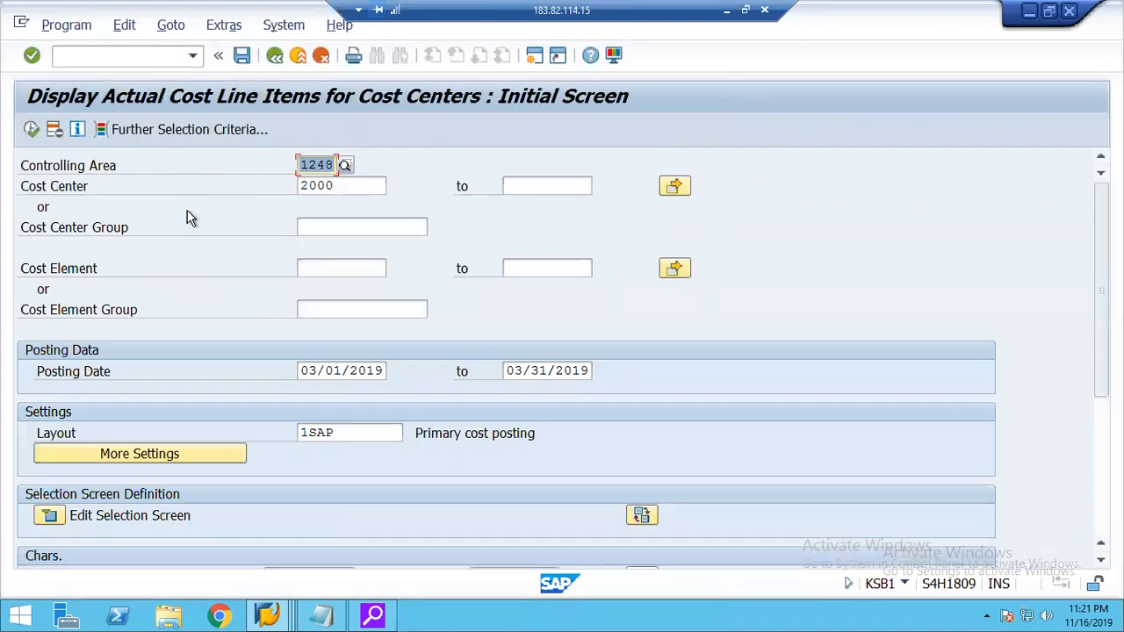
click(30, 129)
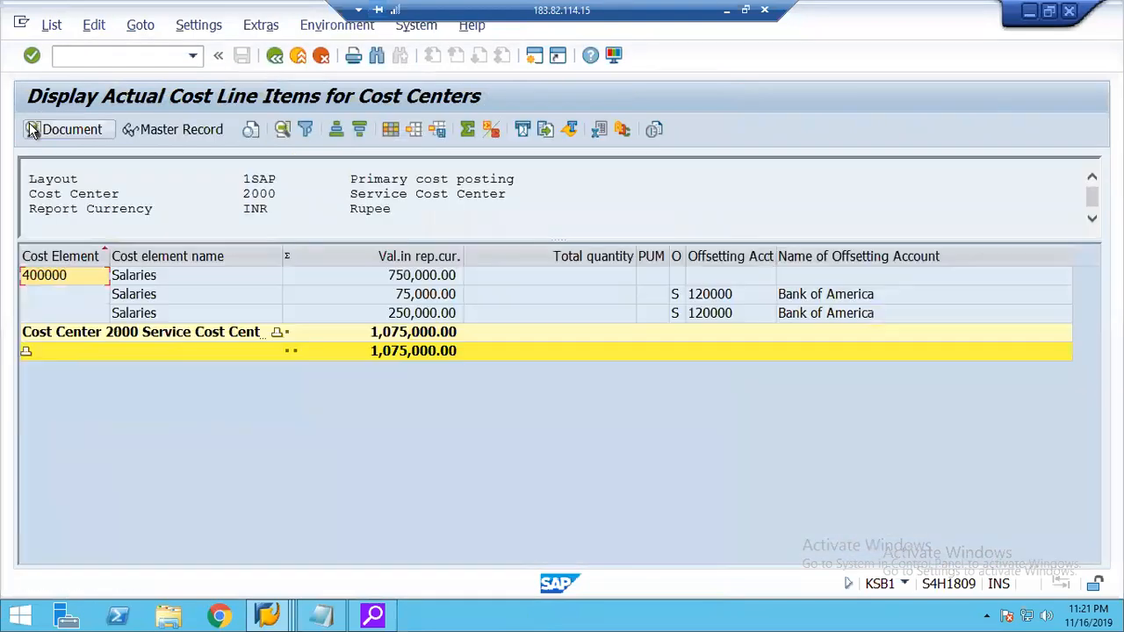
Find the Value Type column and add it before Val.in rep.cur. in the cost center line item layout.
click(391, 130)
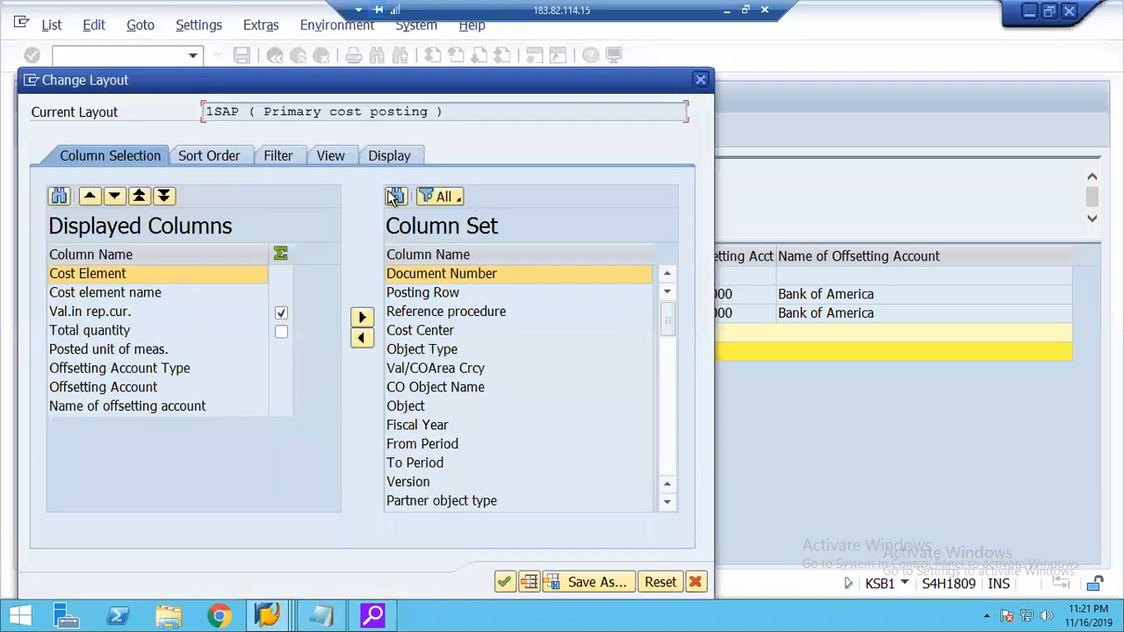
click(395, 196)
text(value type)
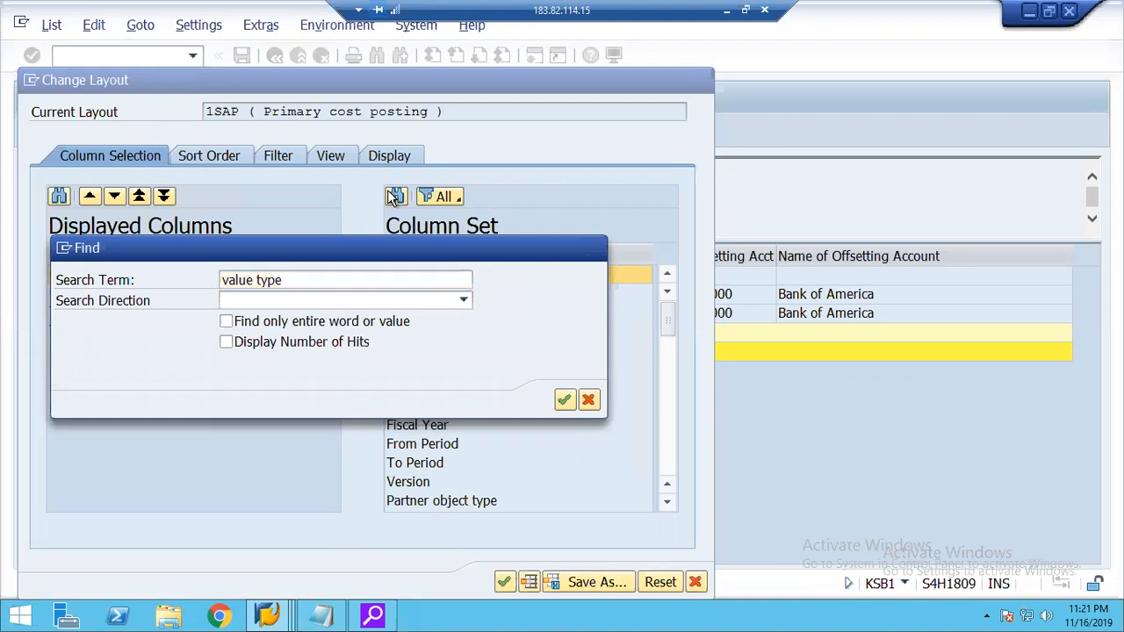
key(Return)
click(564, 421)
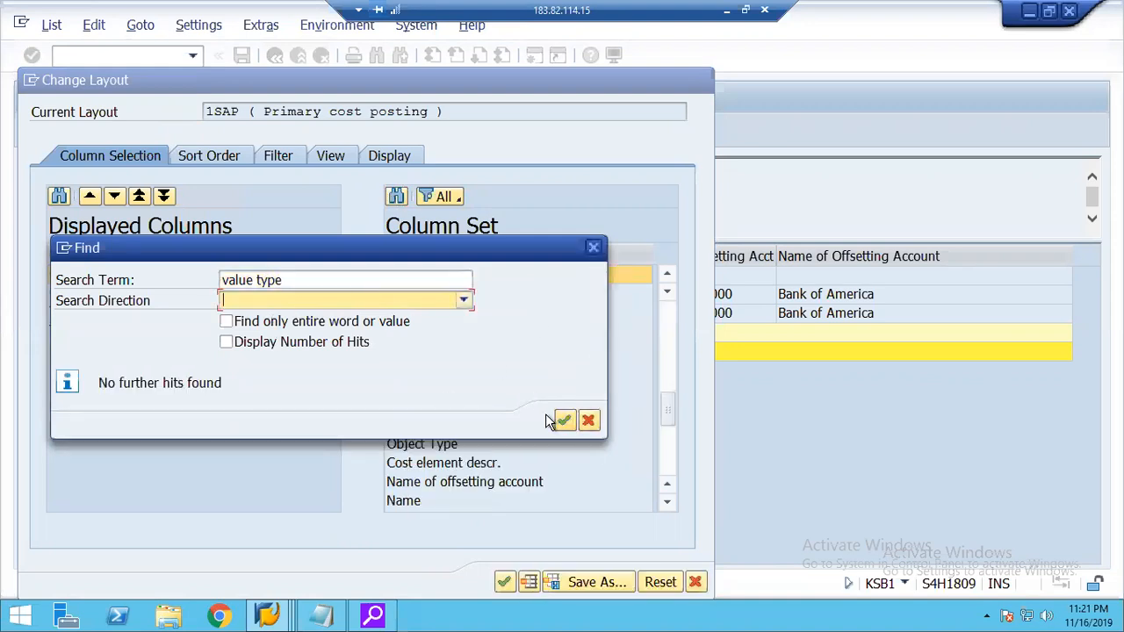
click(588, 420)
click(108, 310)
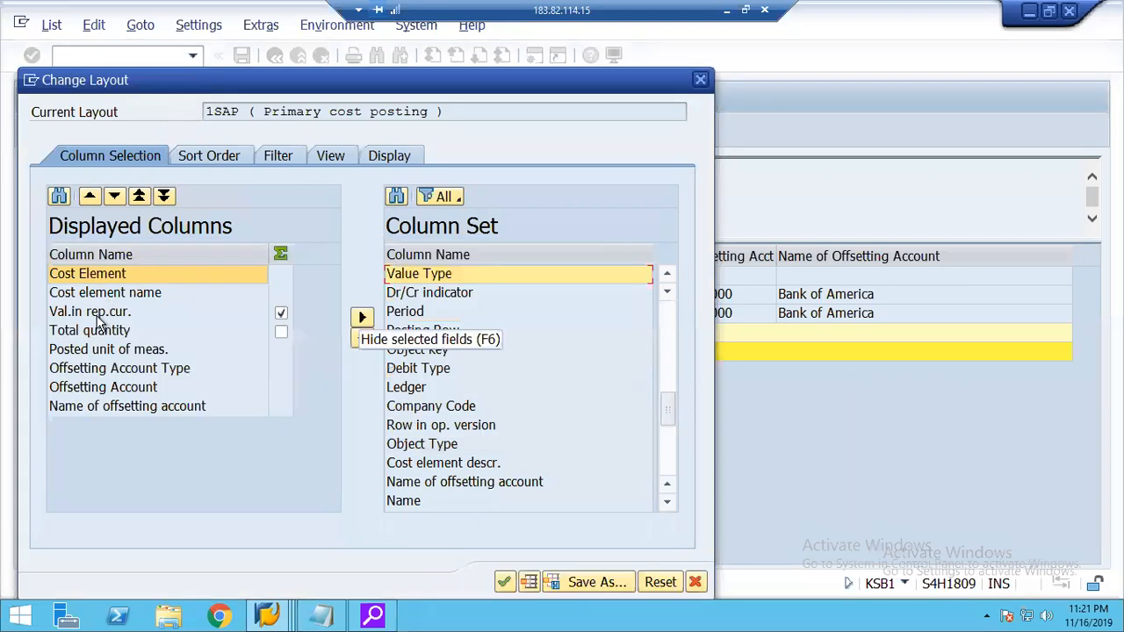
click(362, 337)
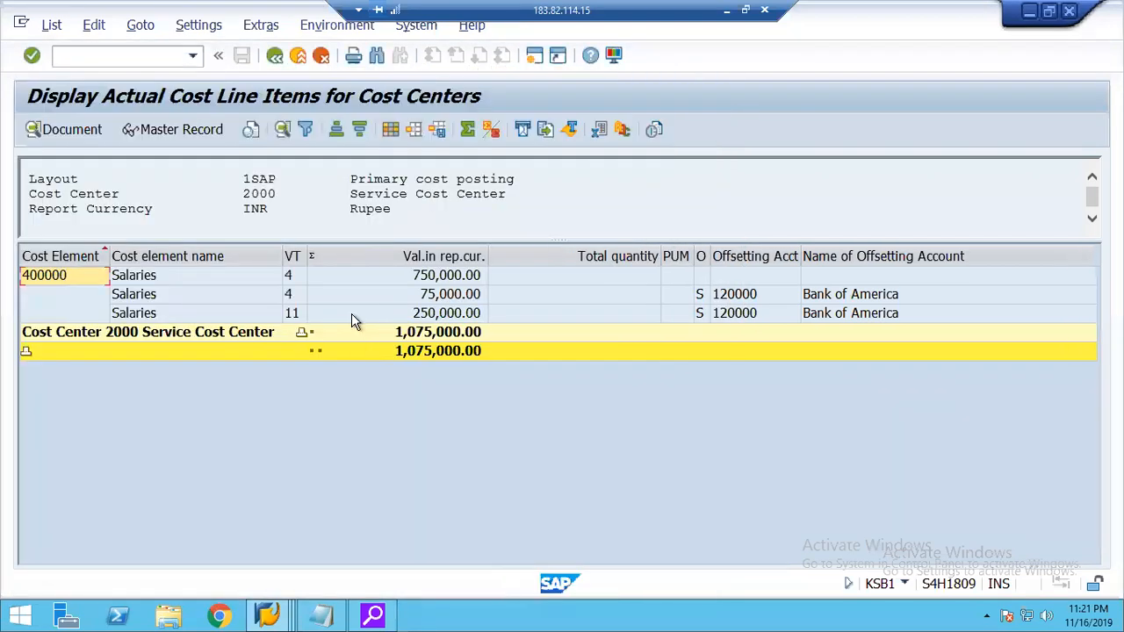
Compare the salary line items by value type, and add the Partner object type column at the end of the layout.
click(187, 316)
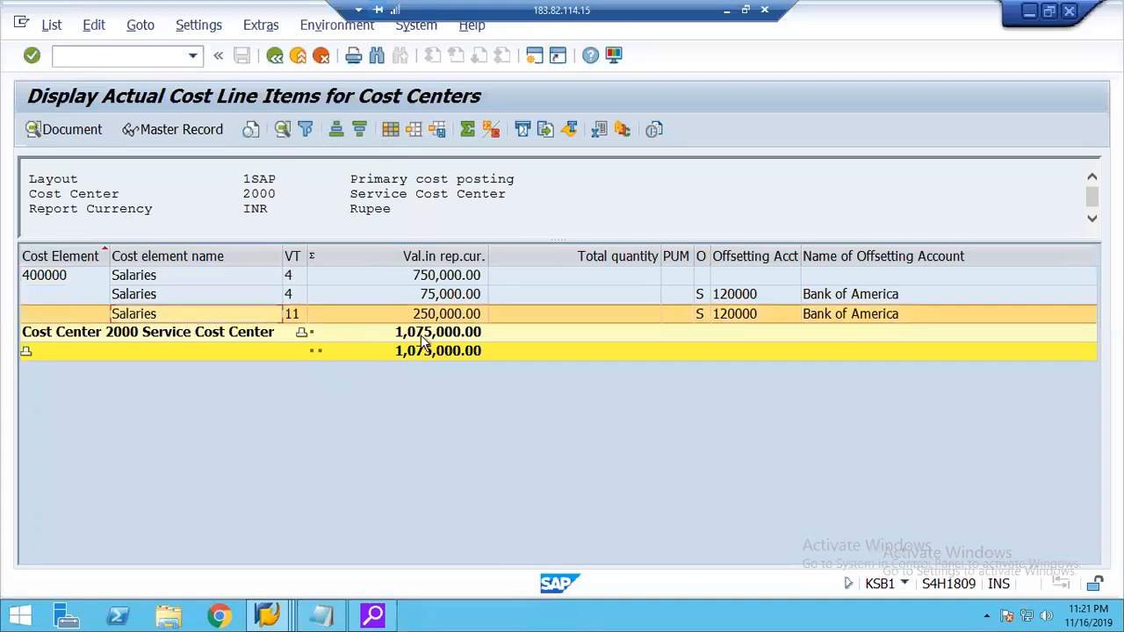
click(443, 319)
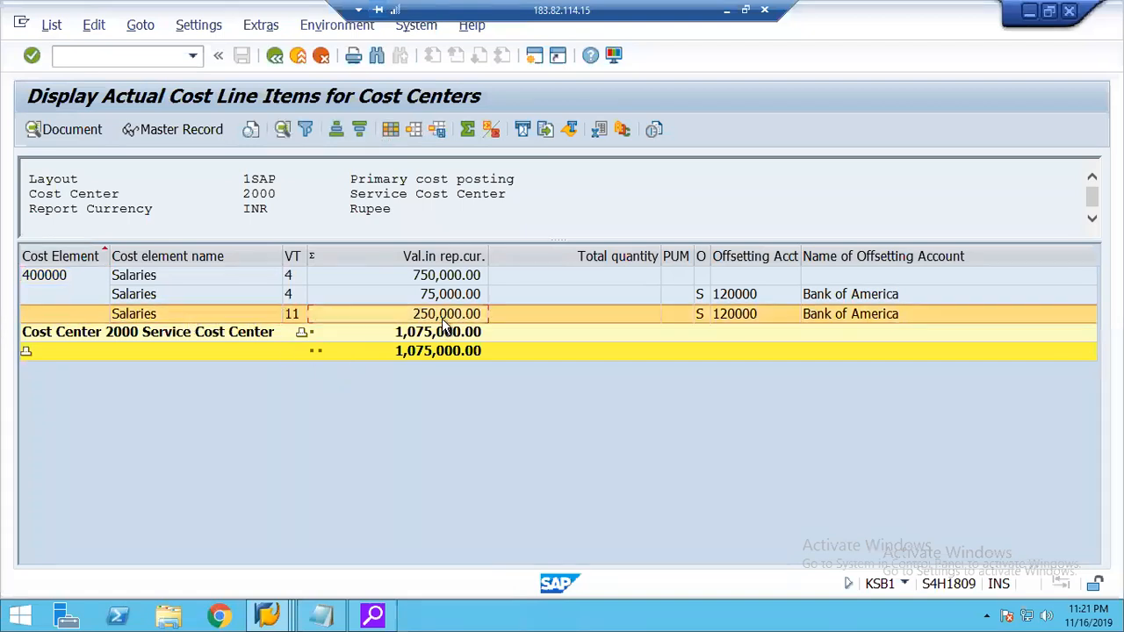
click(435, 280)
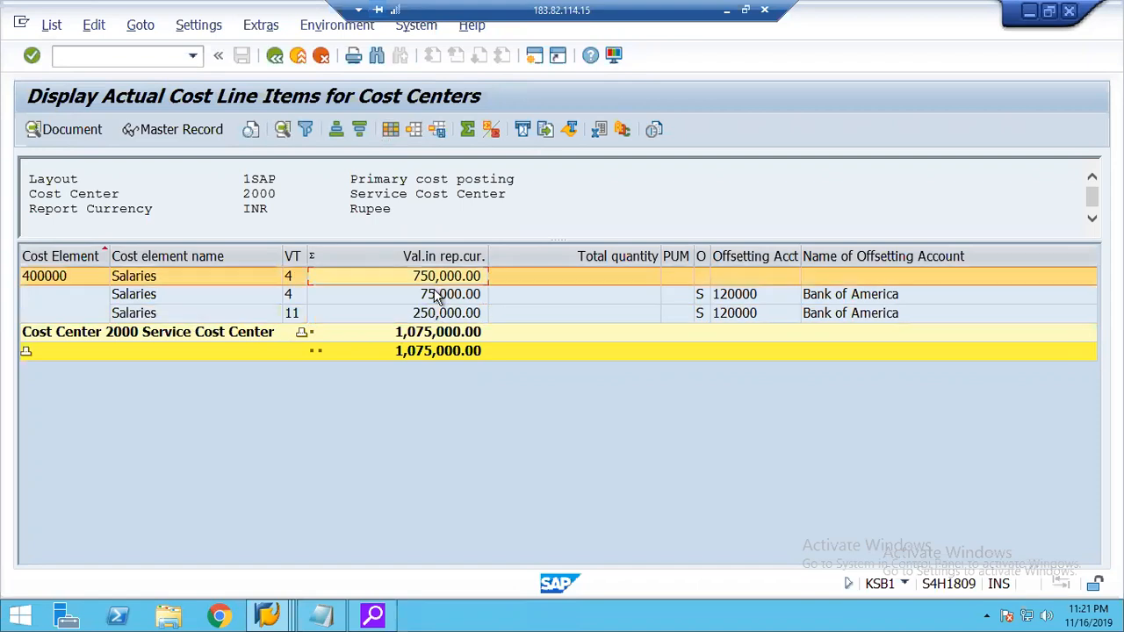
click(441, 297)
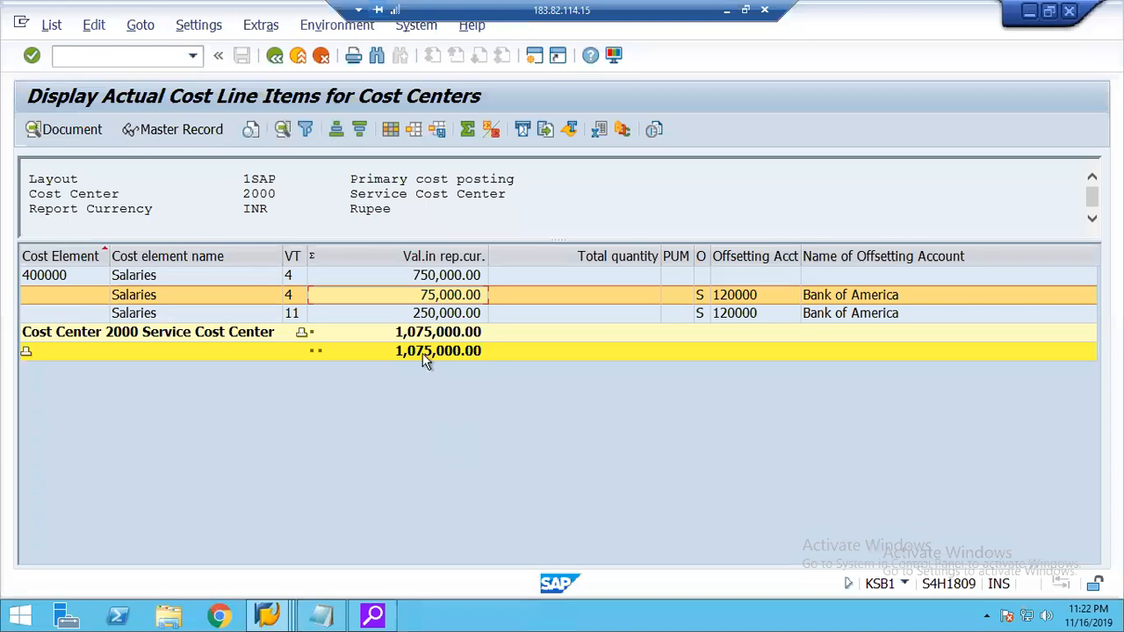
click(415, 282)
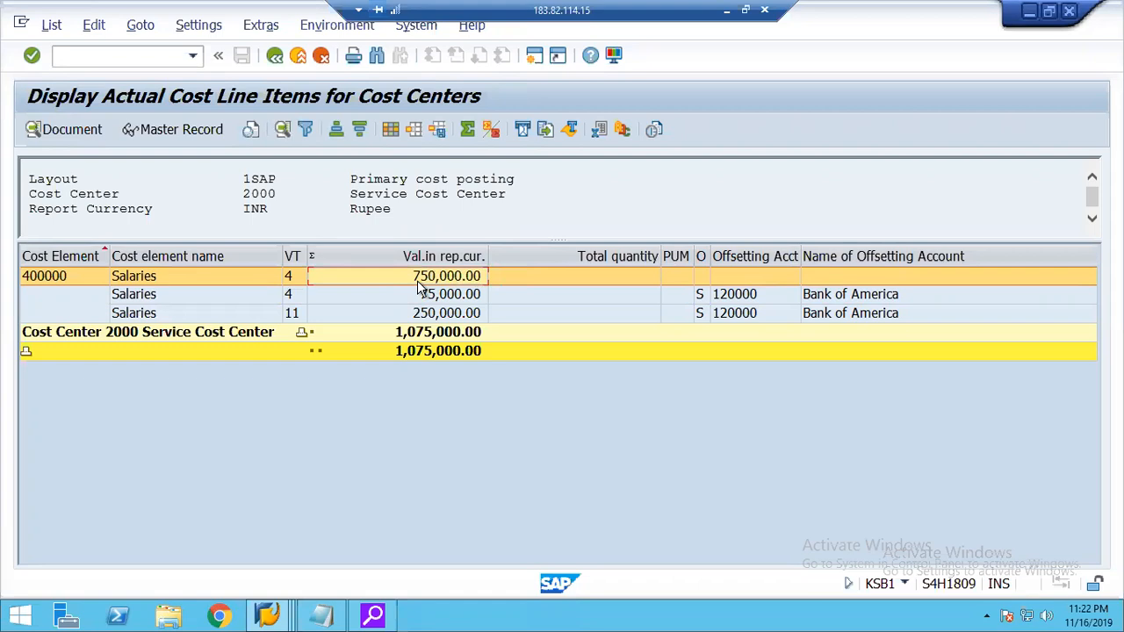
click(391, 130)
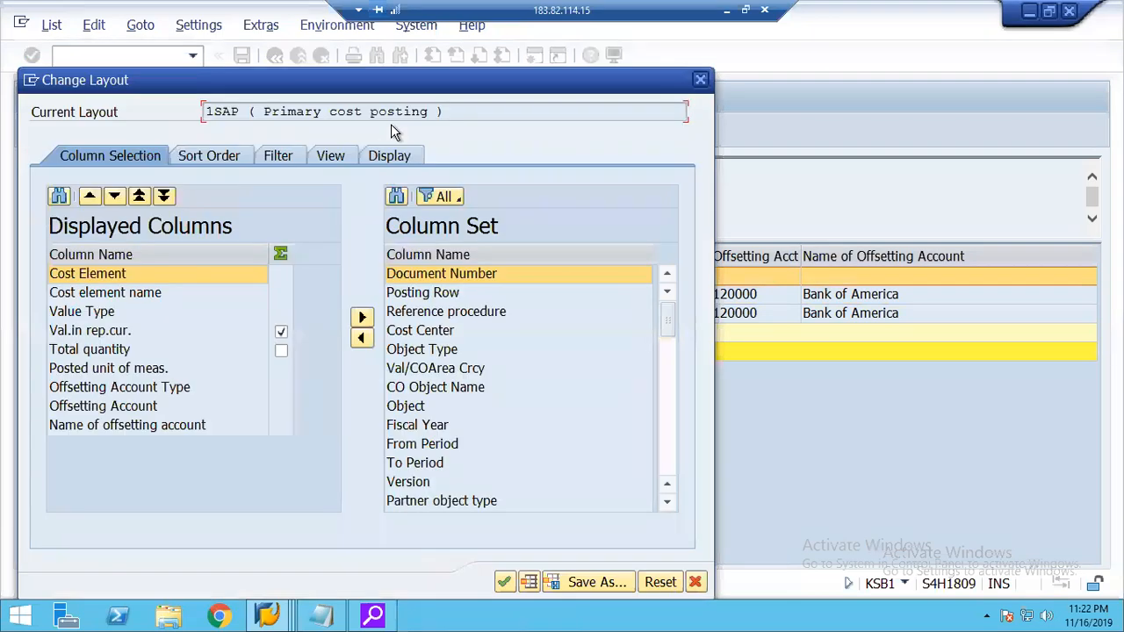
click(434, 352)
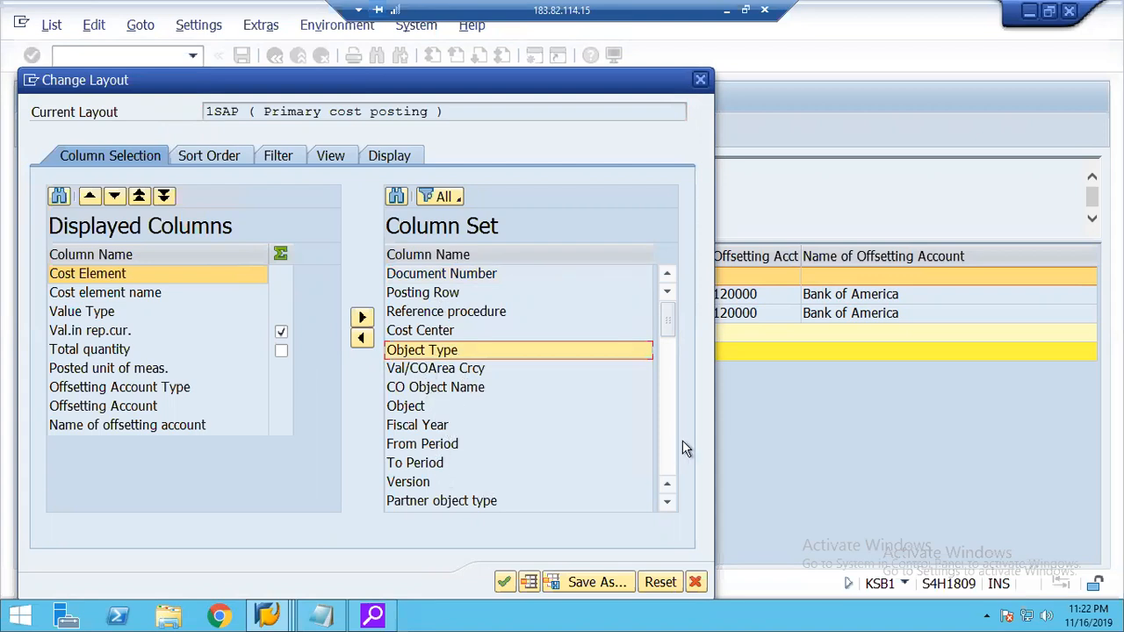
click(429, 501)
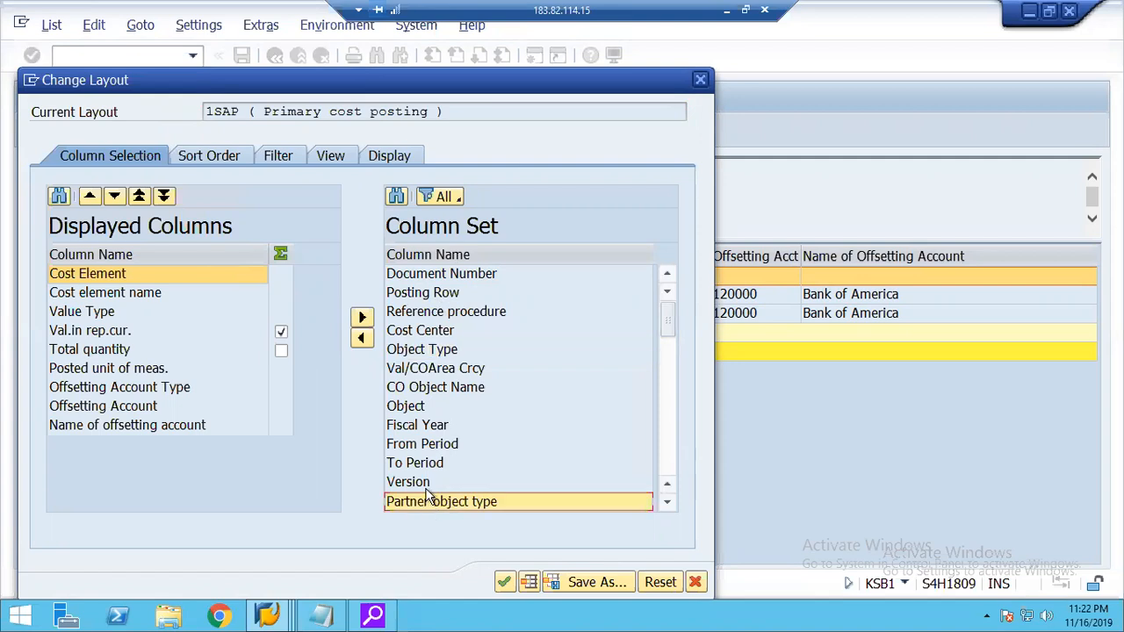
click(362, 338)
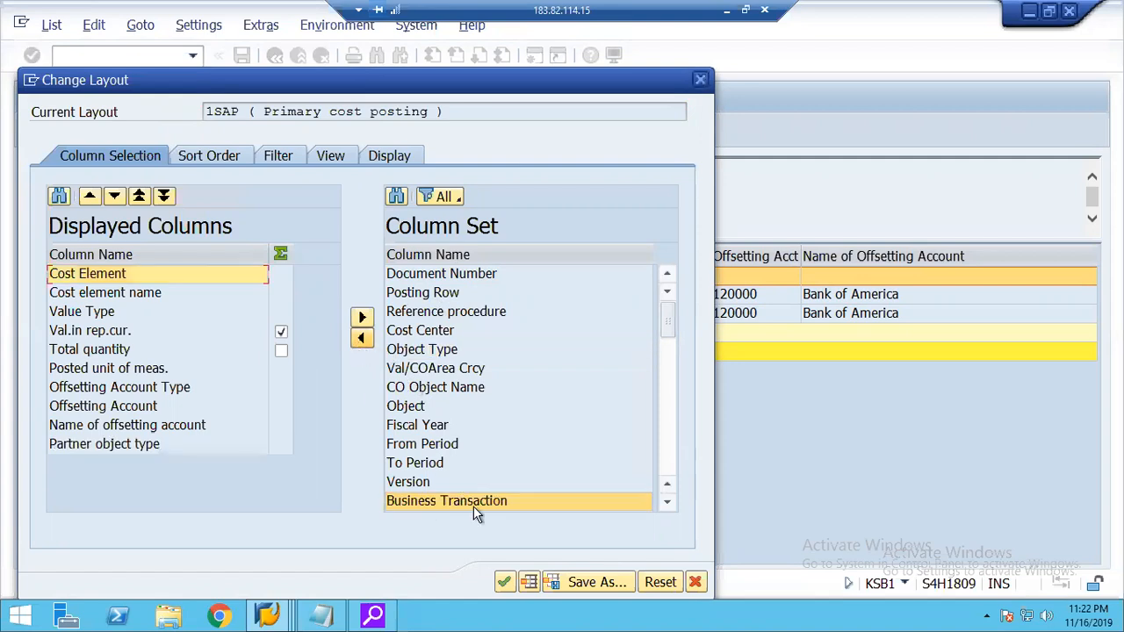
click(505, 582)
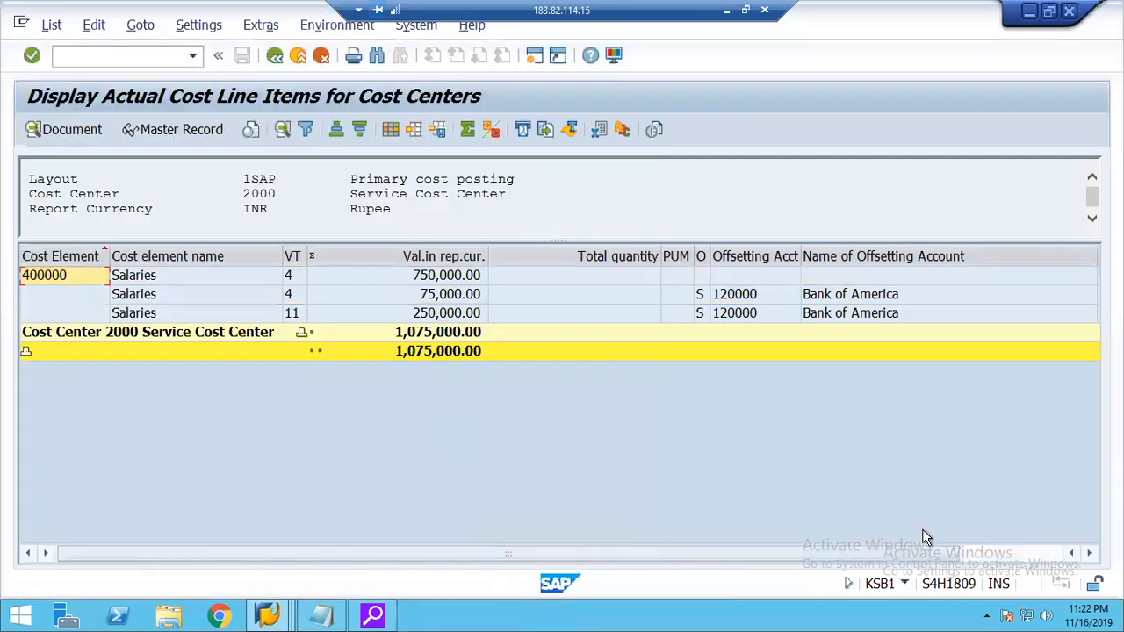
Examine the partner object type and value of the first salary line item, and exit the cost center report.
click(1089, 552)
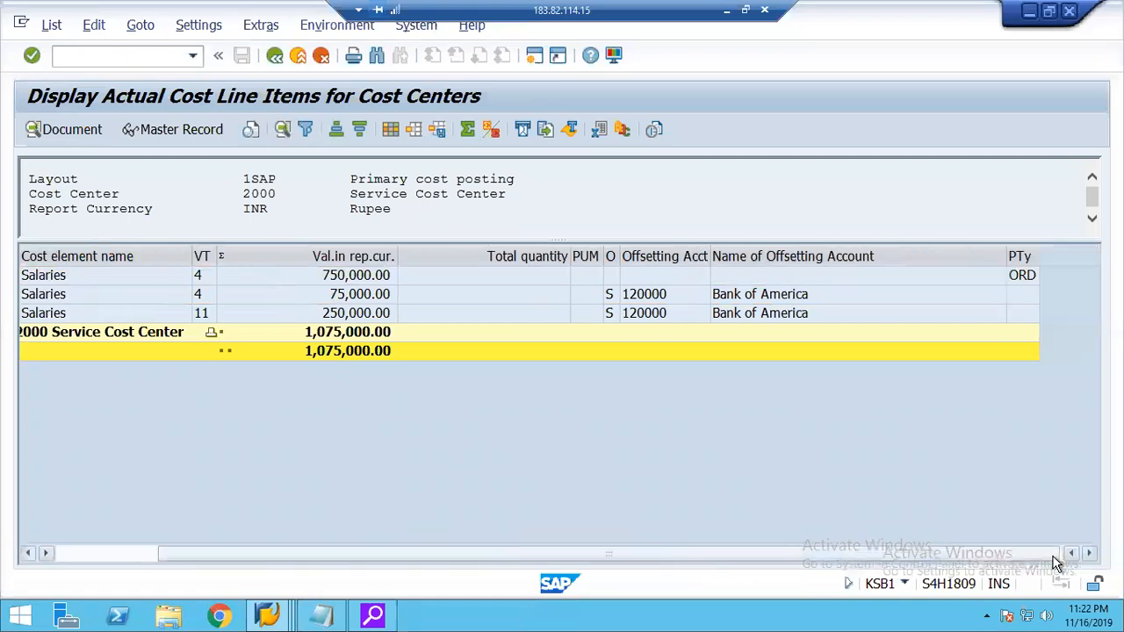
click(1016, 281)
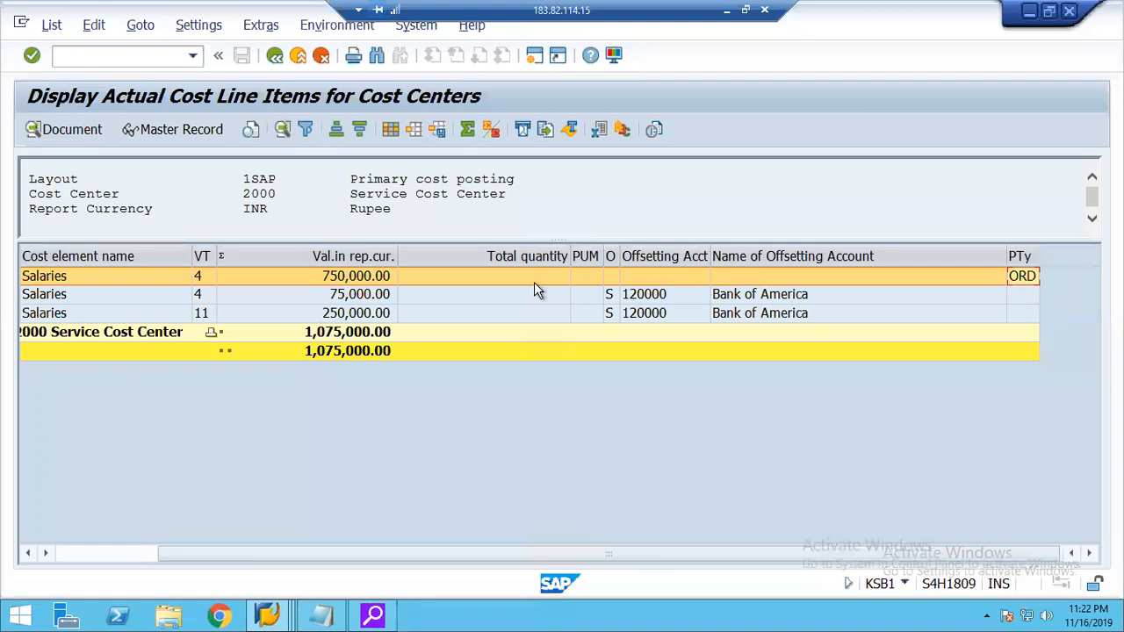
click(310, 280)
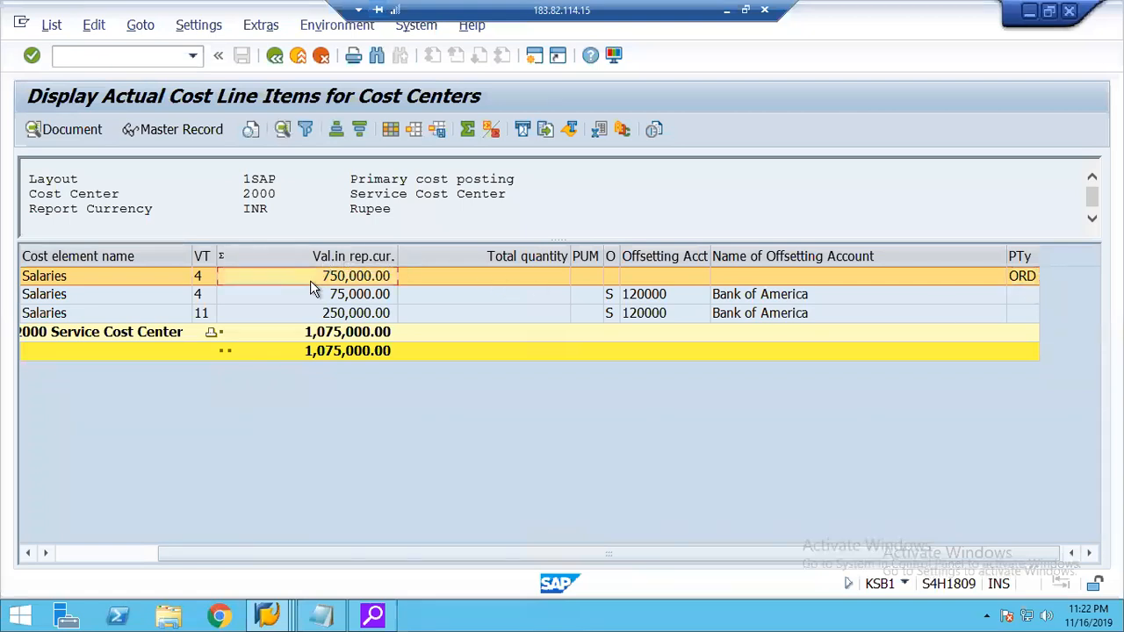
click(267, 58)
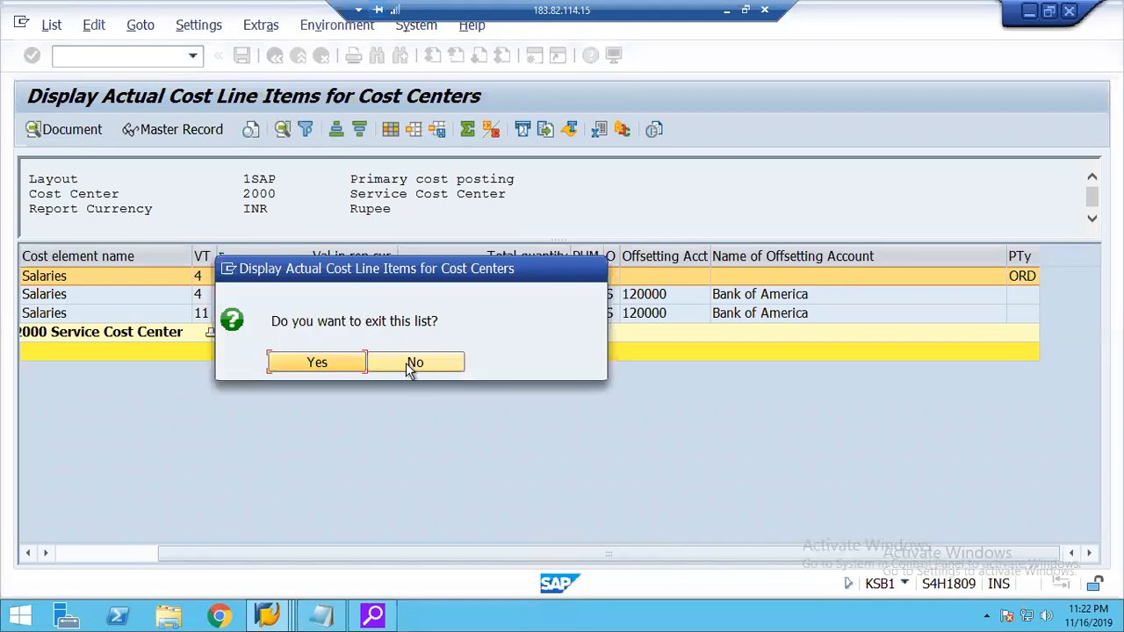
click(412, 365)
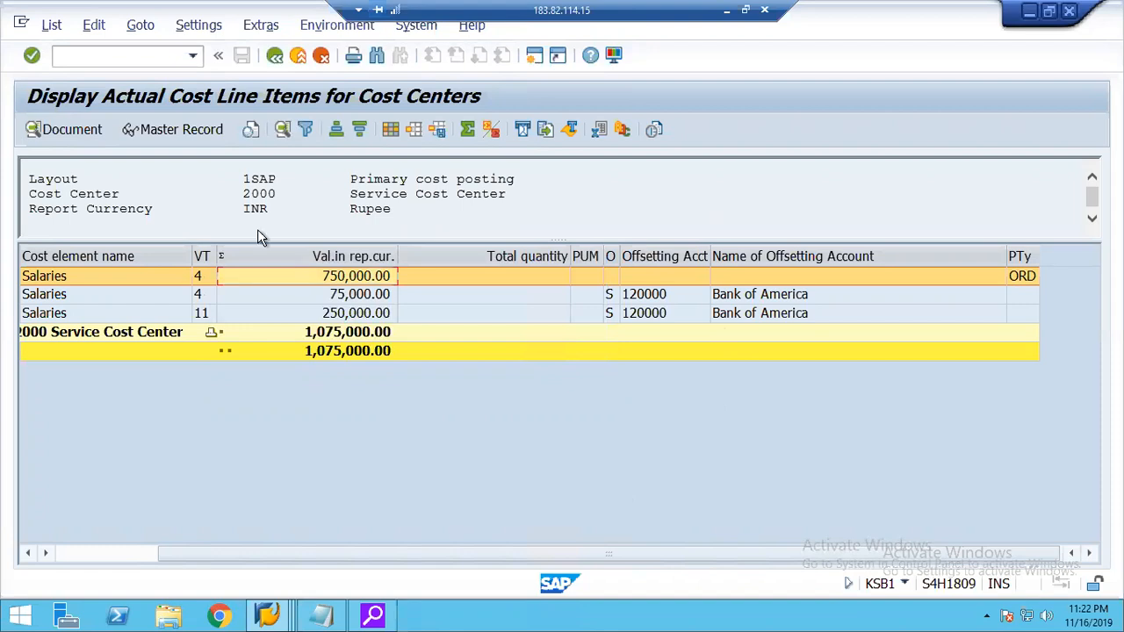
click(275, 57)
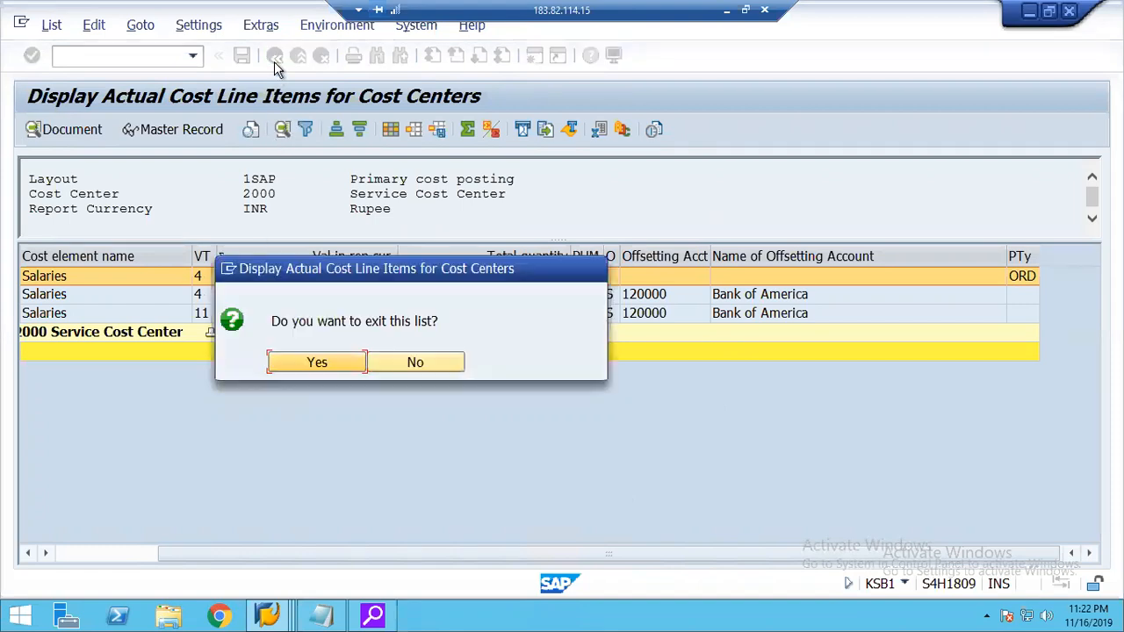
click(321, 369)
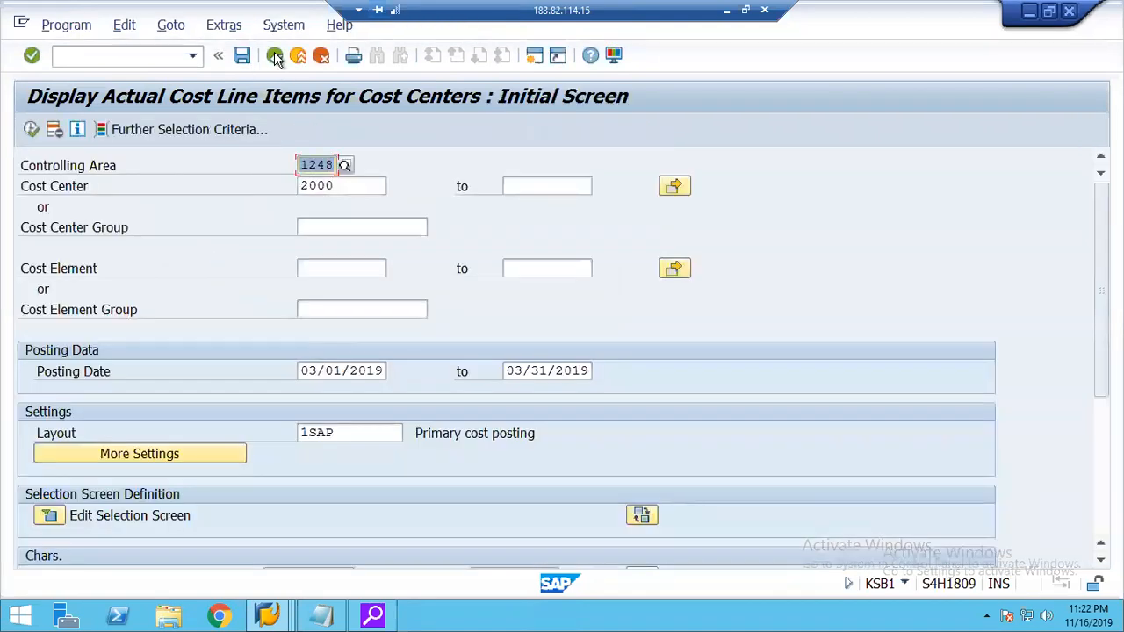
click(275, 57)
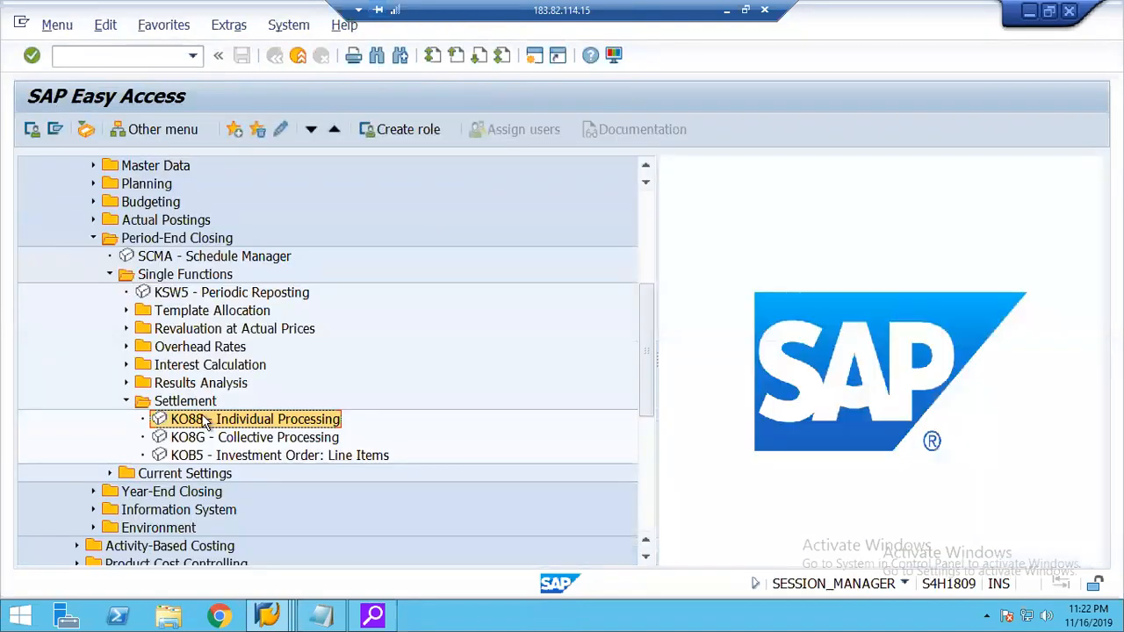
Start individual order settlement with transaction KO88 and review the internal order's settlement rule.
double_click(195, 419)
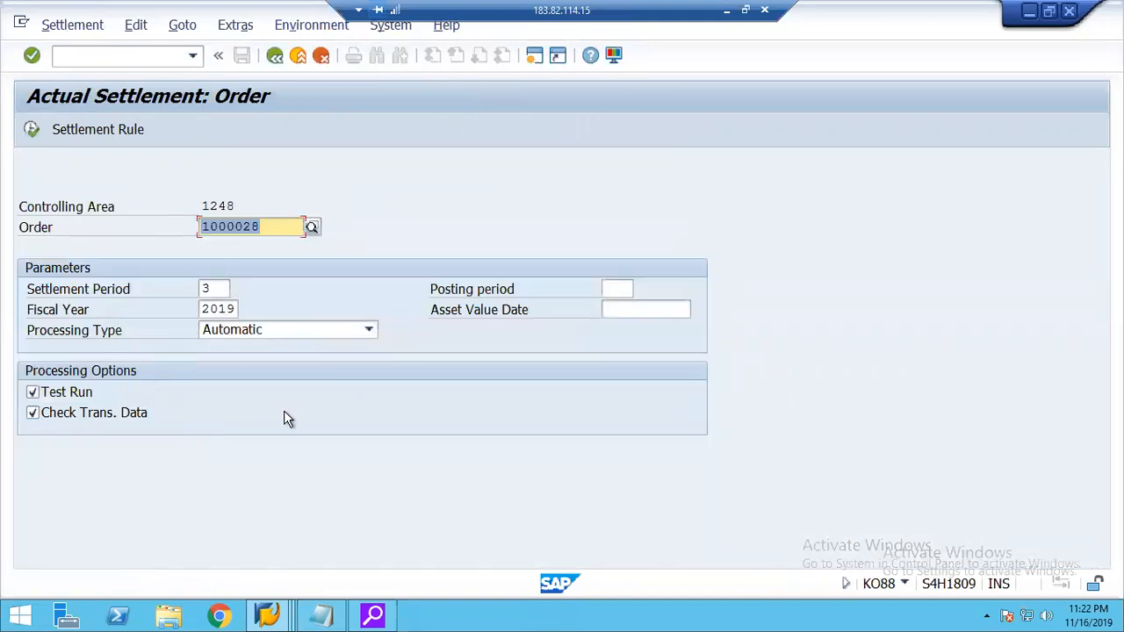
click(80, 132)
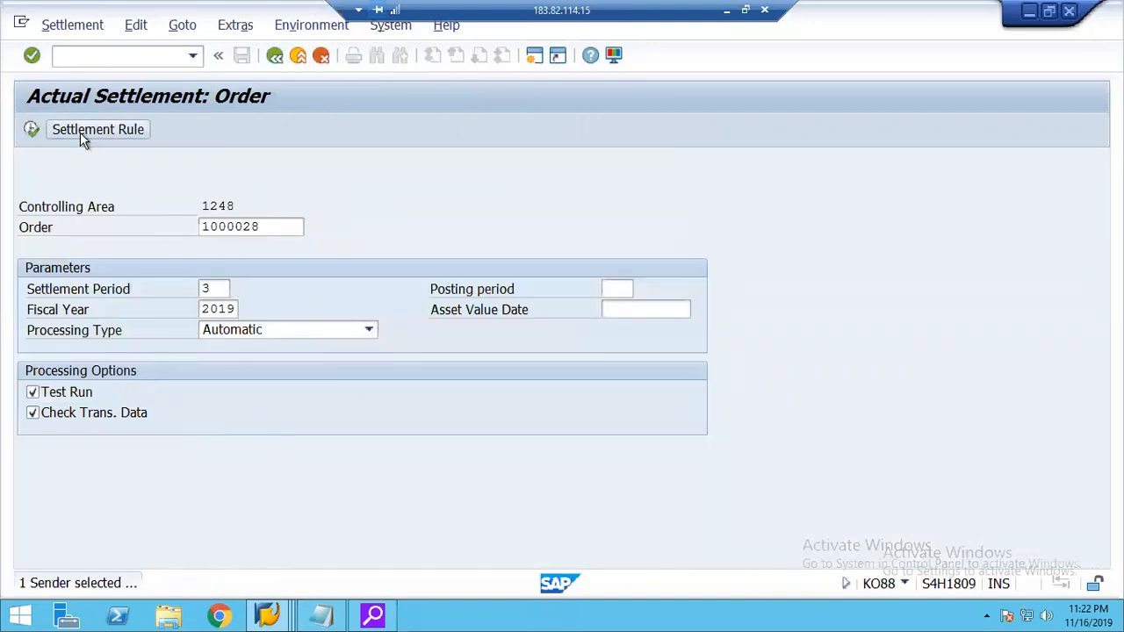
click(275, 55)
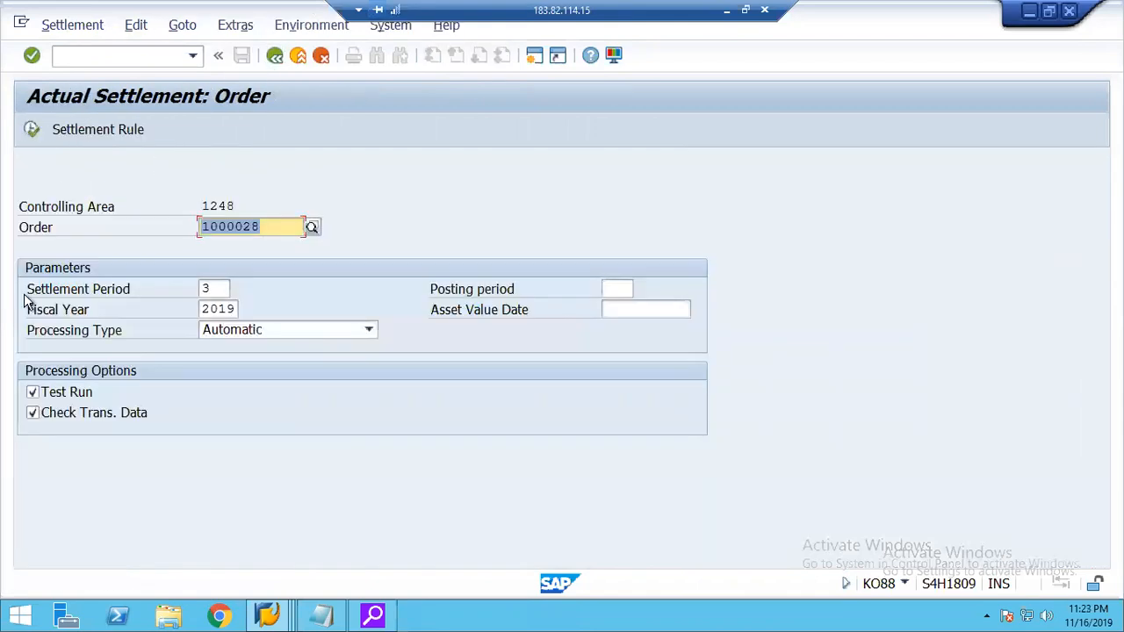
Execute the internal order's actual settlement for period 3 of 2019 with Test Run off, and display the detail list.
click(63, 392)
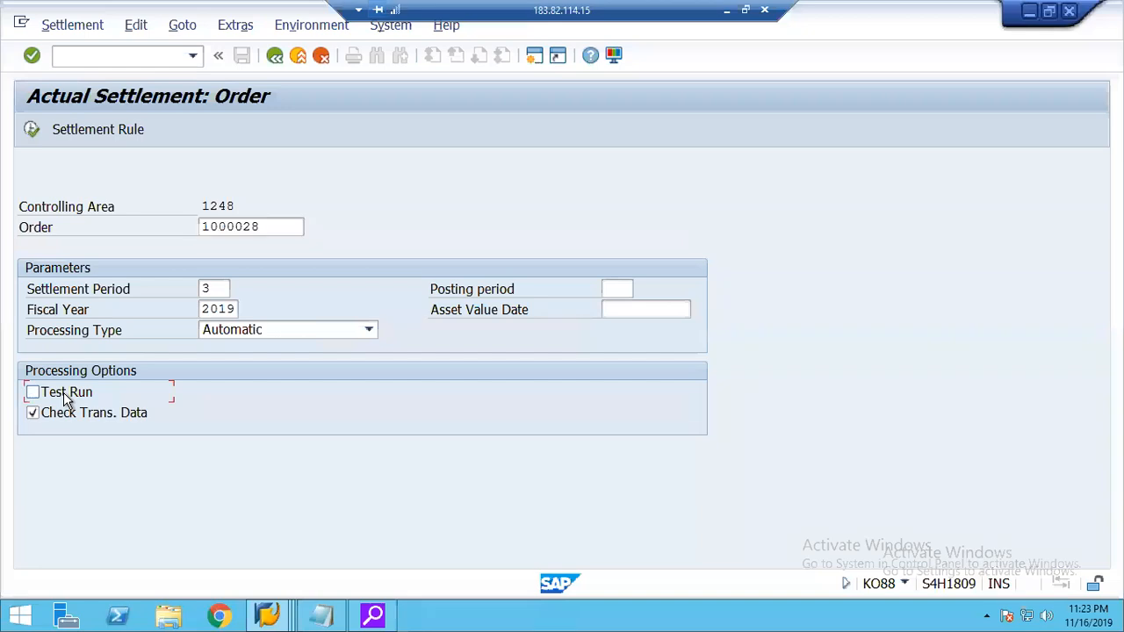
click(31, 130)
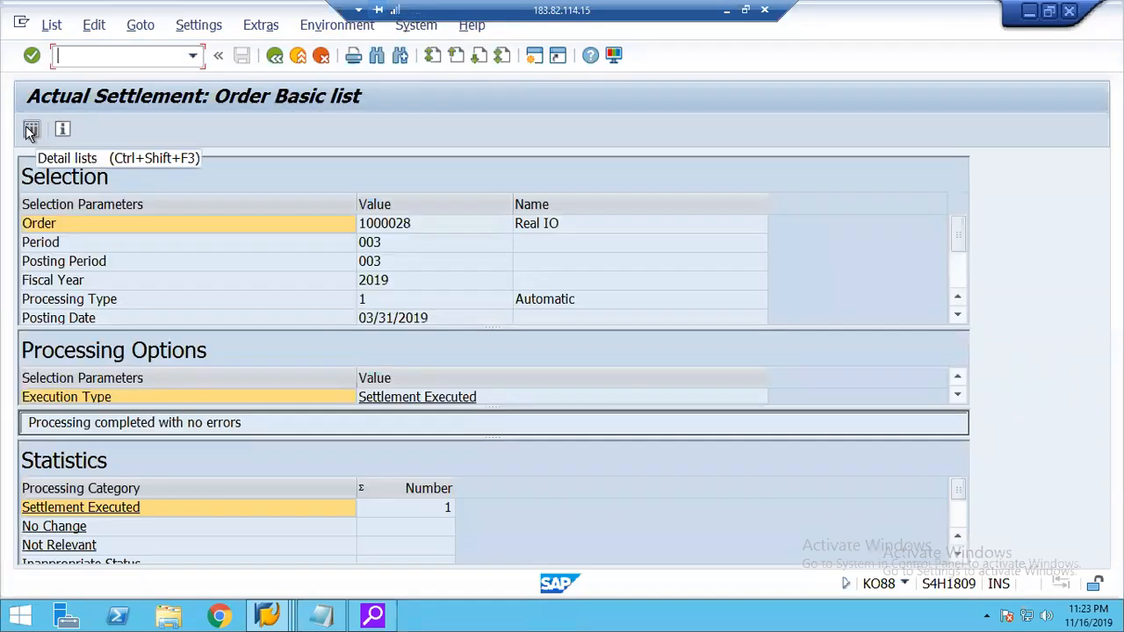
click(31, 131)
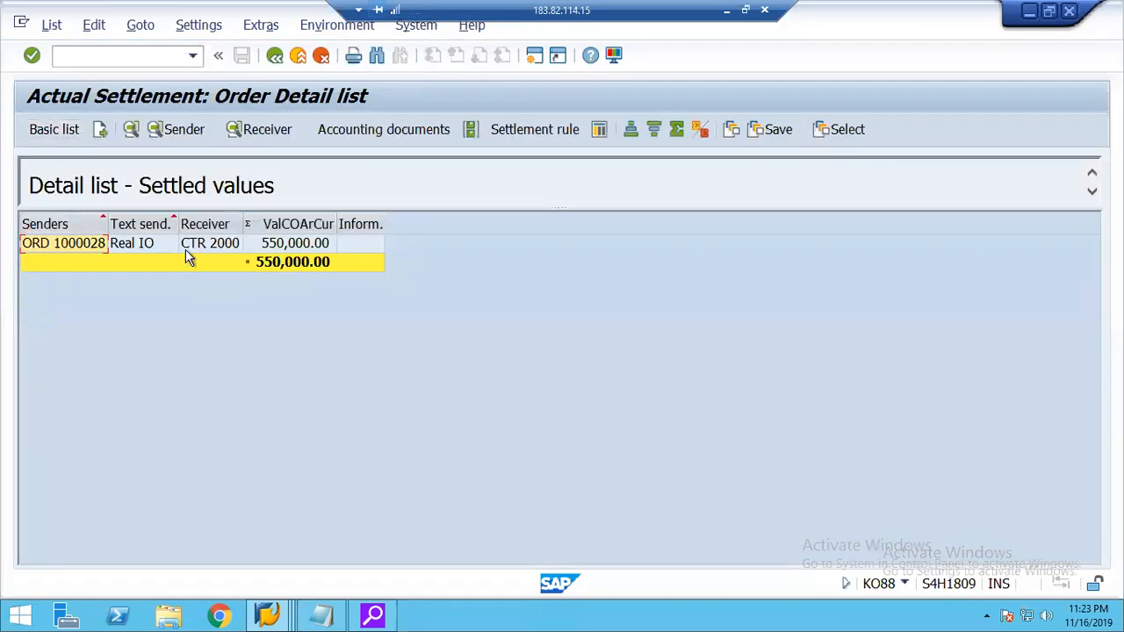
Display the settlement's accounting document, examine the account 921000 line items, and return to the document list.
click(147, 261)
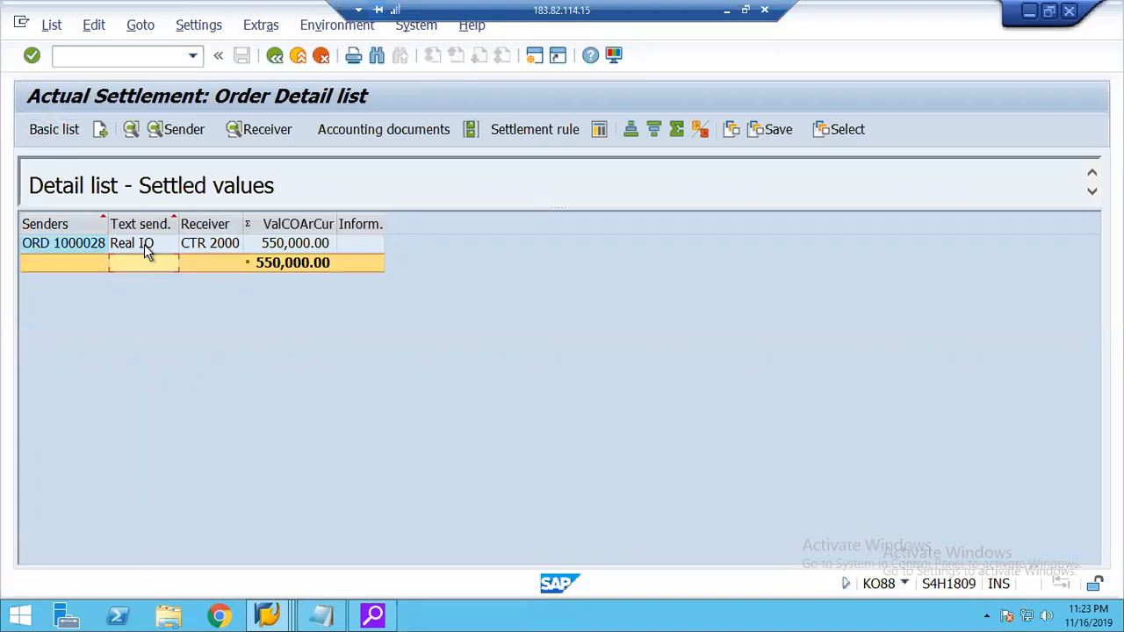
click(144, 245)
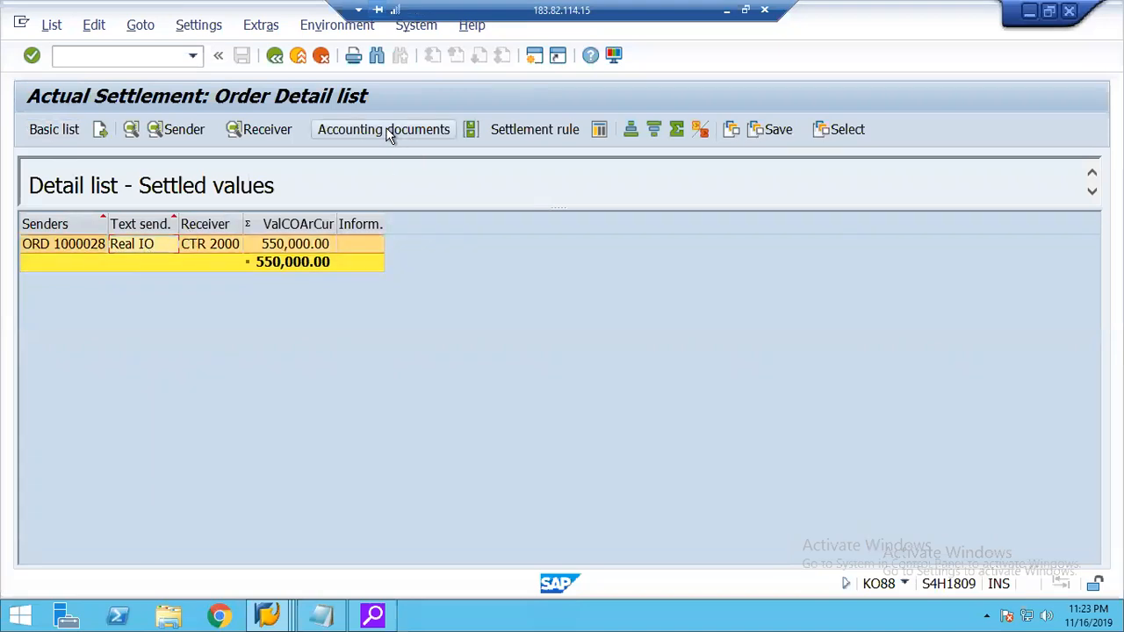
click(389, 134)
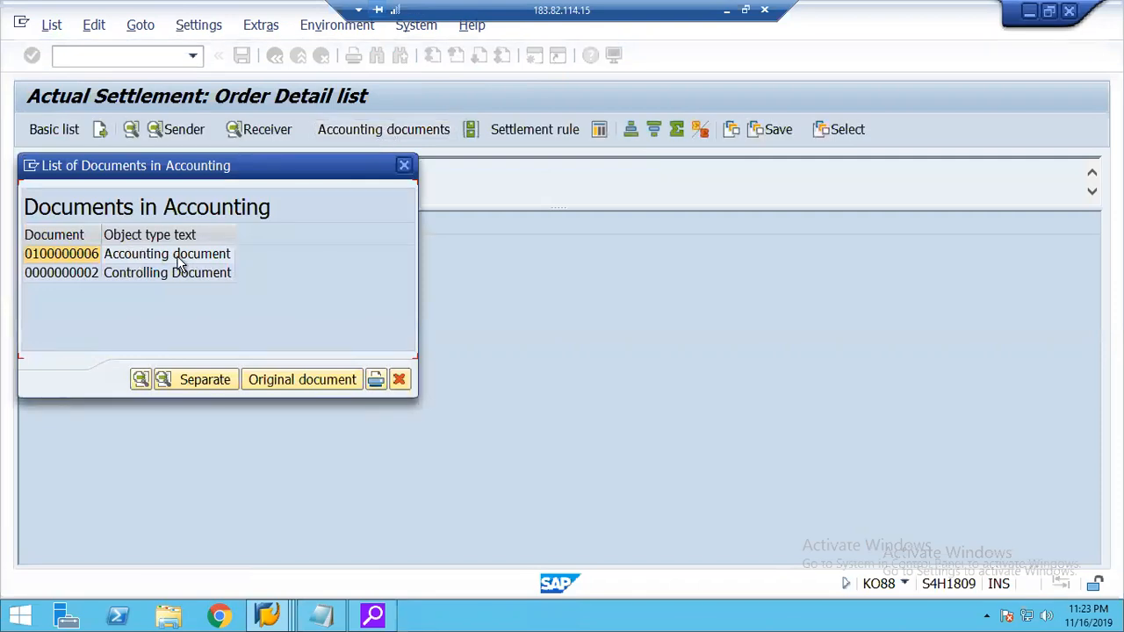
double_click(83, 257)
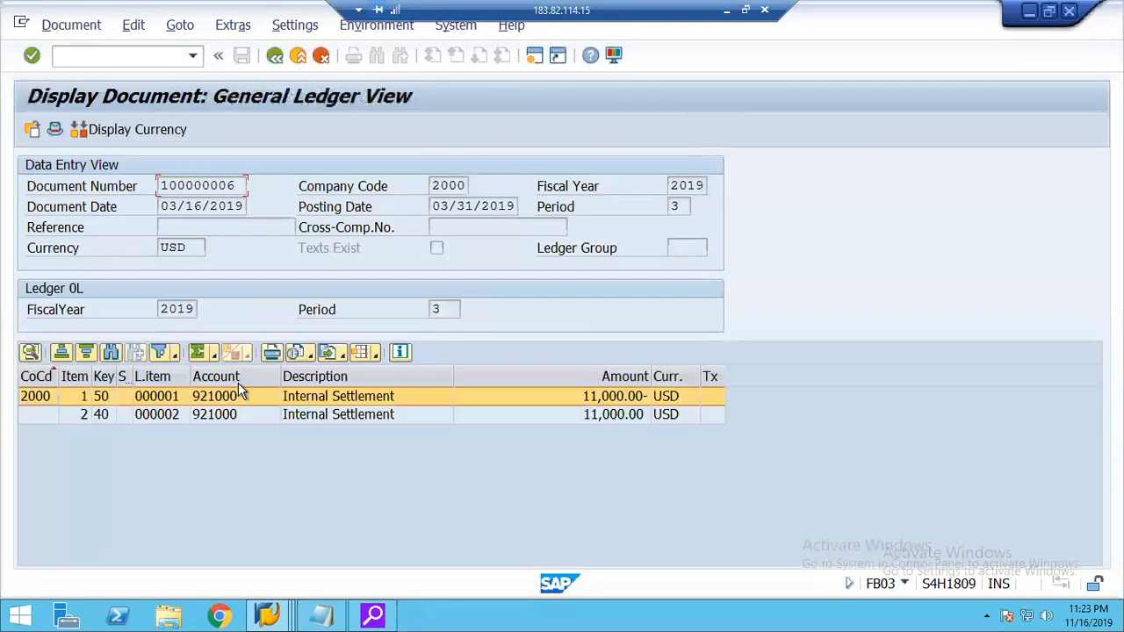
click(199, 403)
click(206, 417)
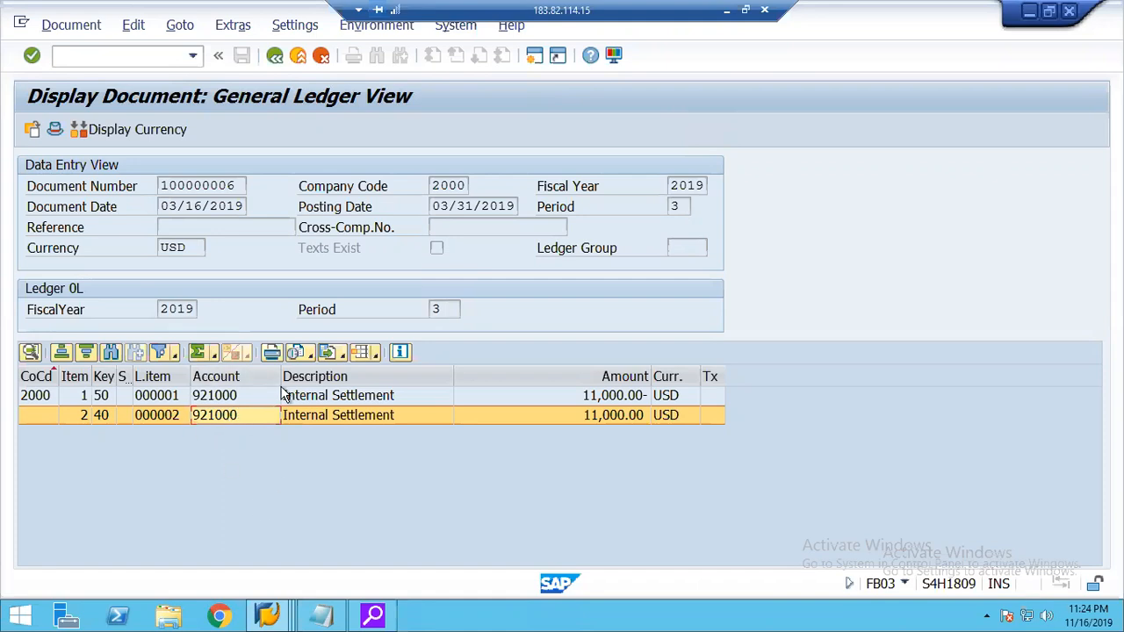
click(274, 57)
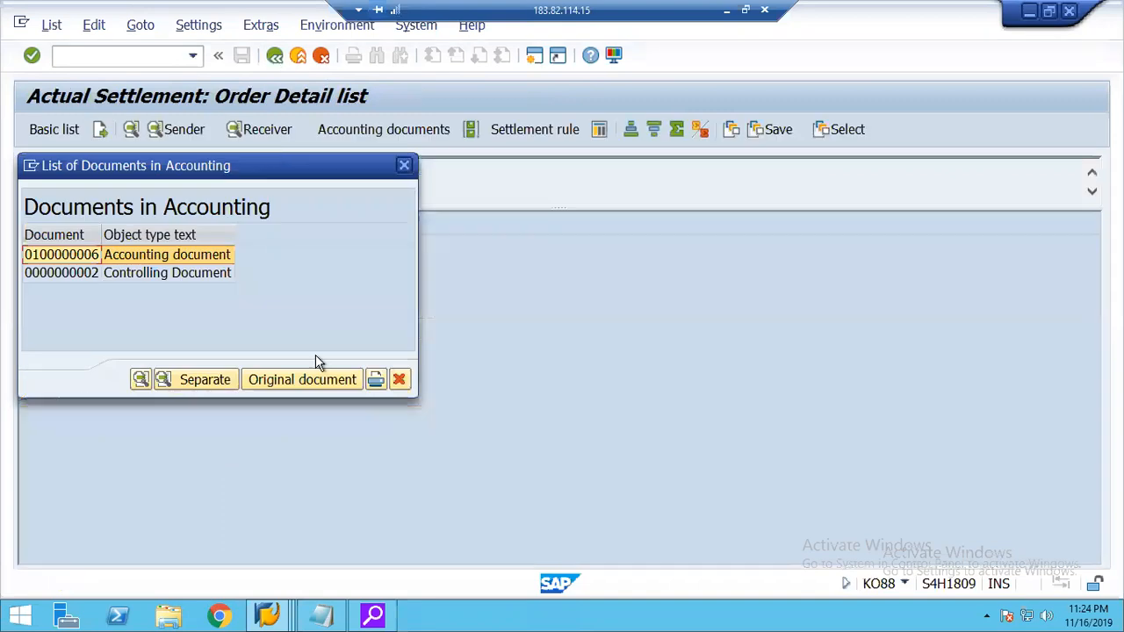
Open the settlement's controlling document, expand it to compare the order and cost center postings, and exit the list.
double_click(118, 273)
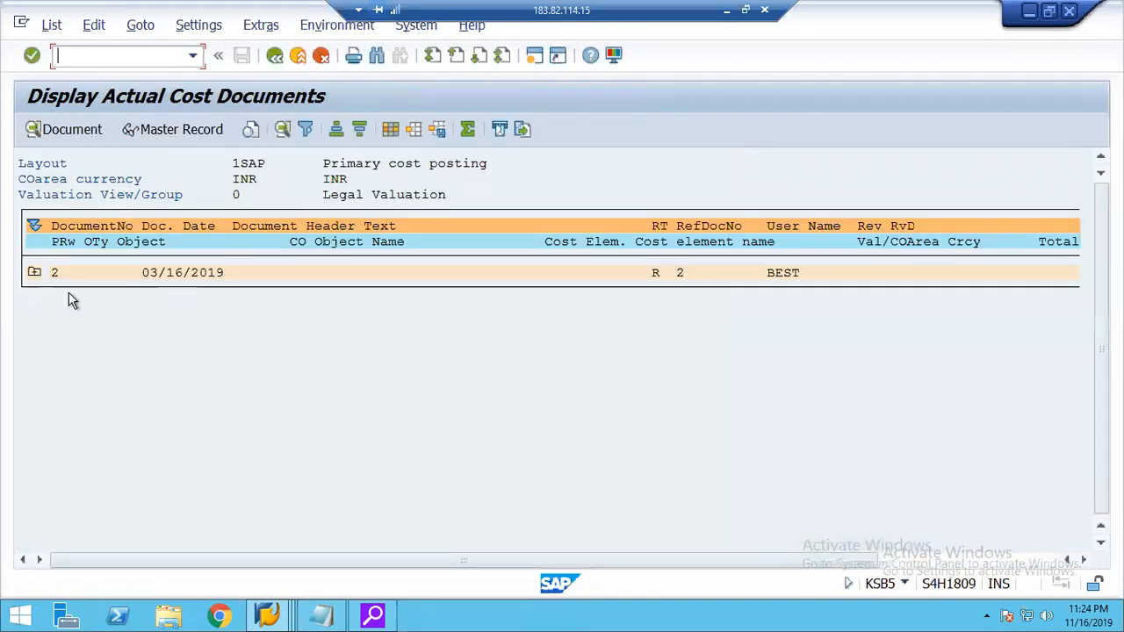
click(34, 273)
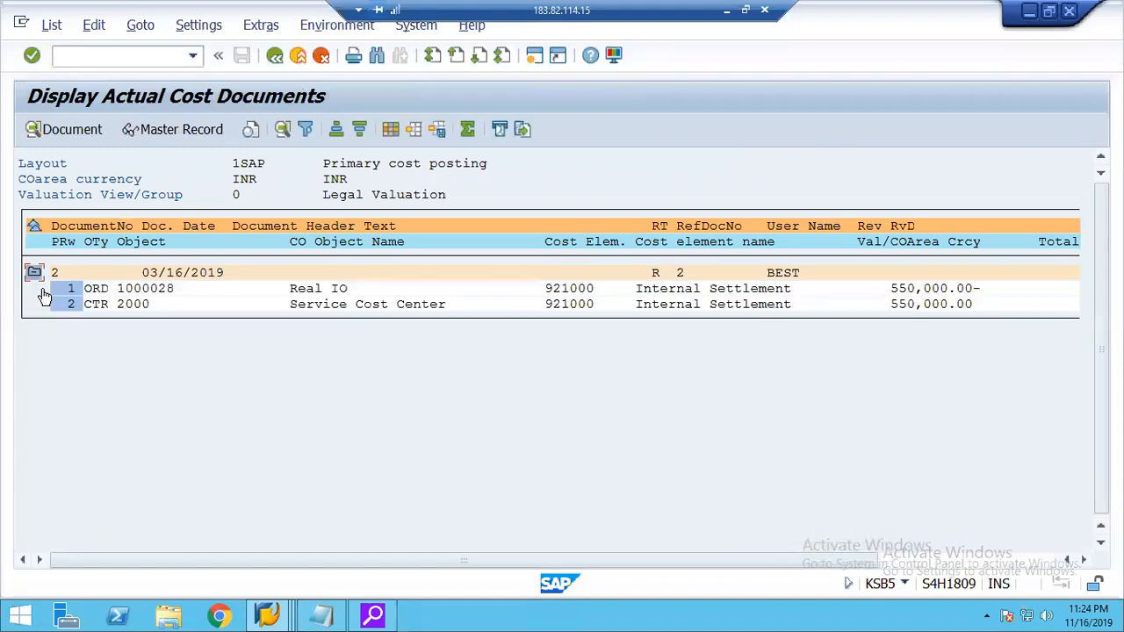
click(97, 304)
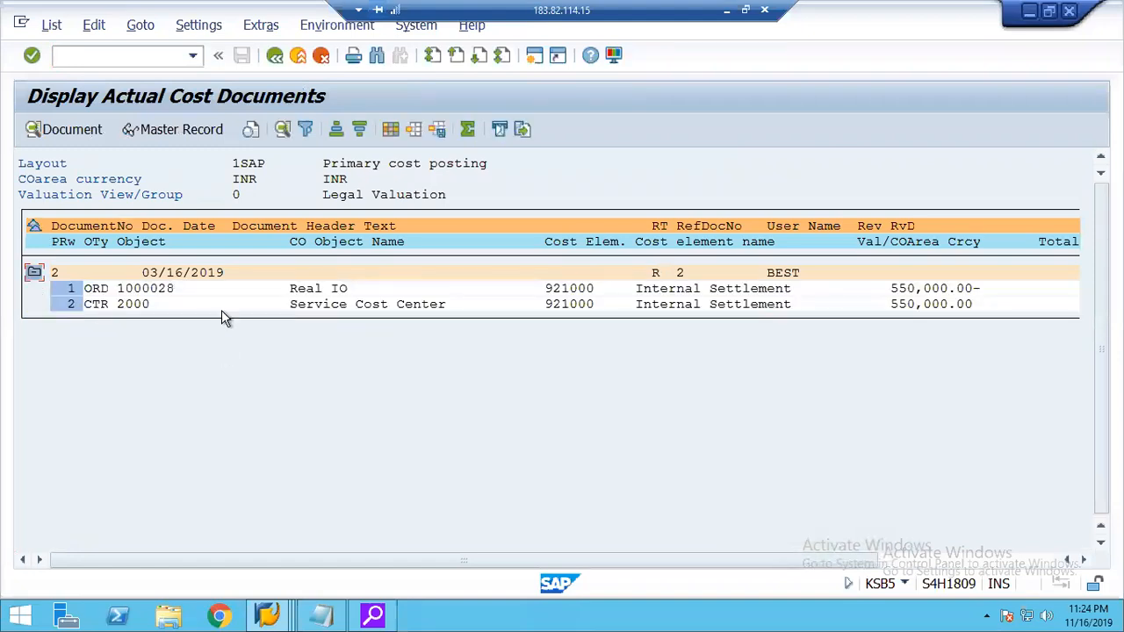
click(903, 304)
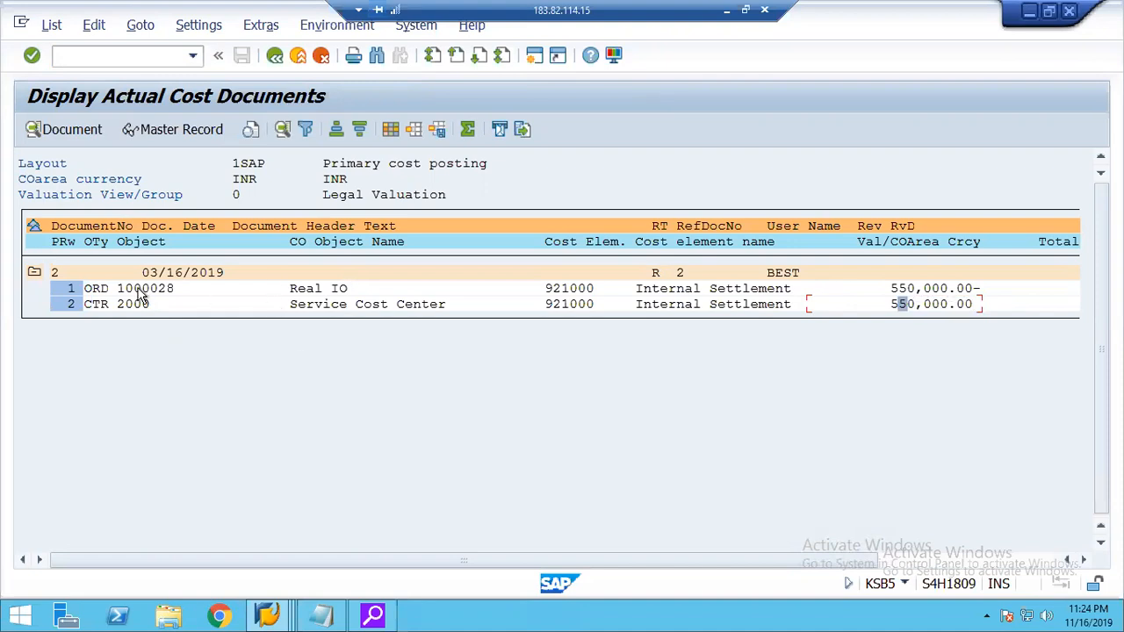
click(94, 289)
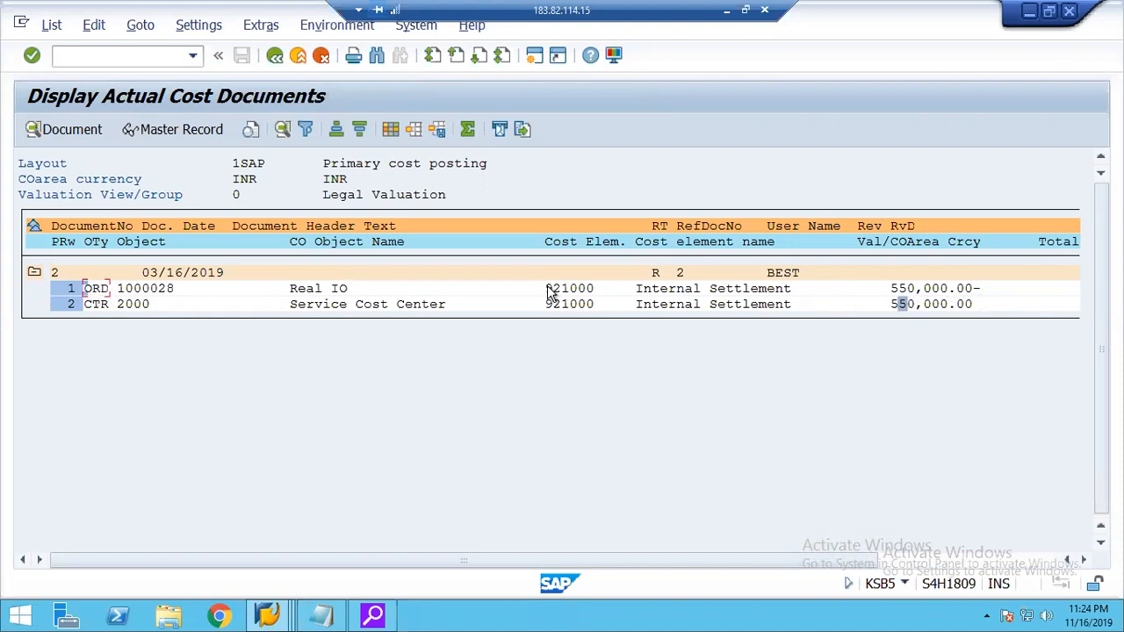
click(992, 292)
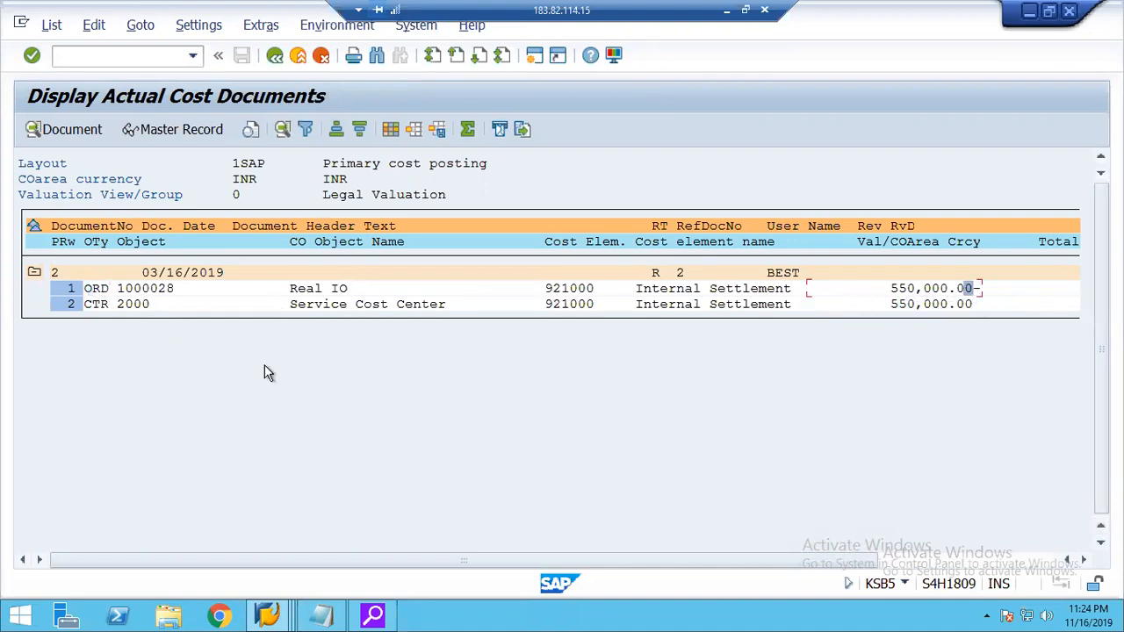
click(95, 307)
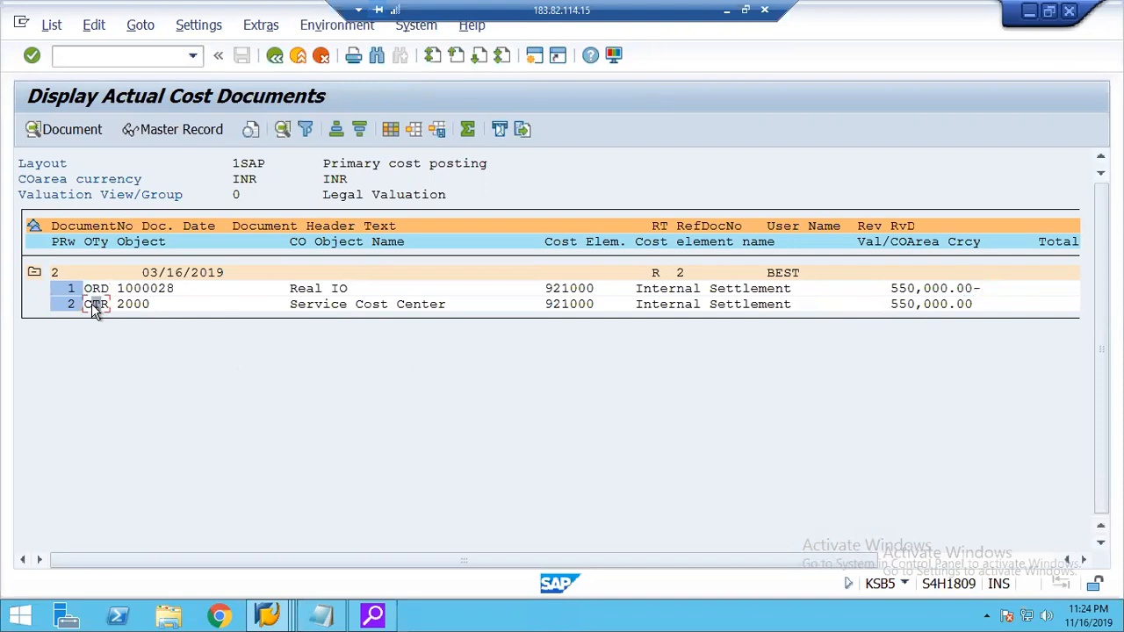
click(95, 292)
click(275, 56)
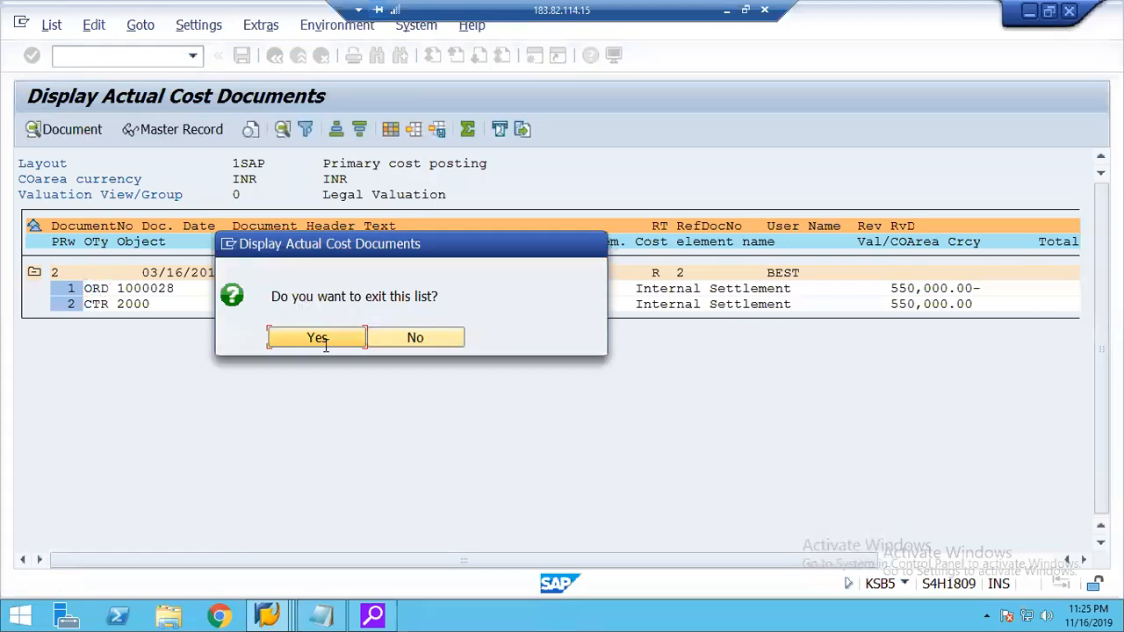
click(415, 343)
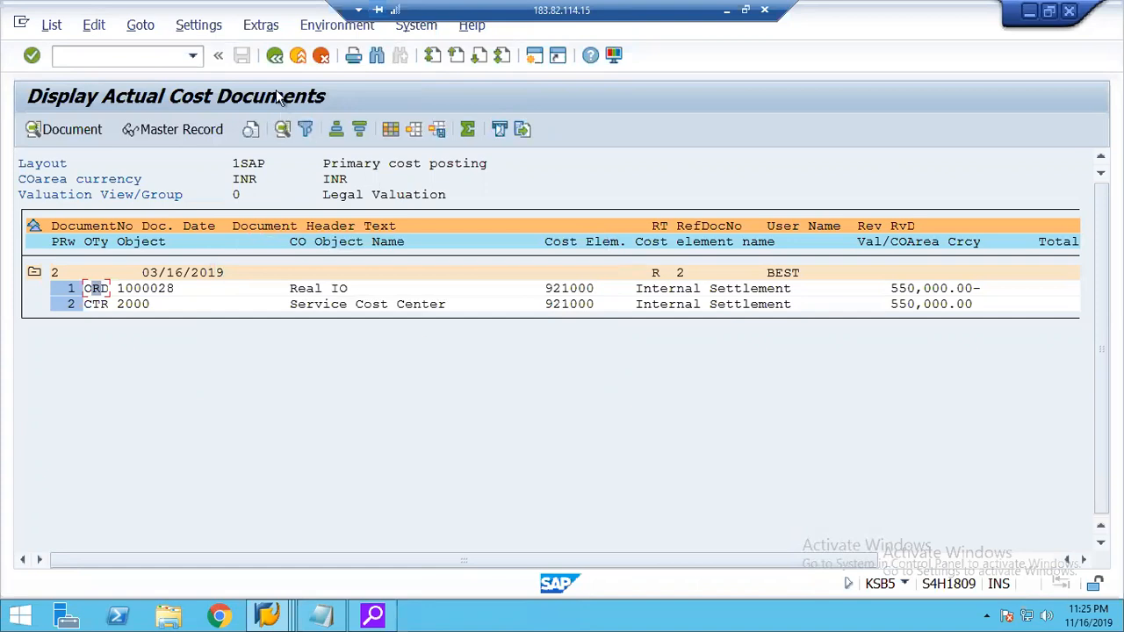
click(275, 57)
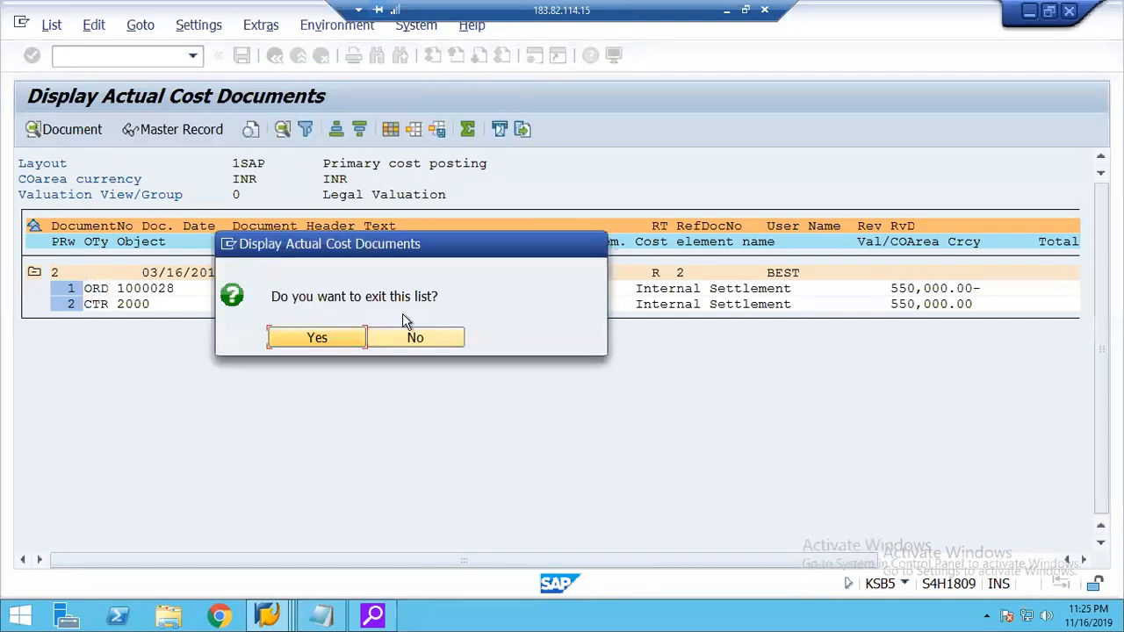
click(357, 340)
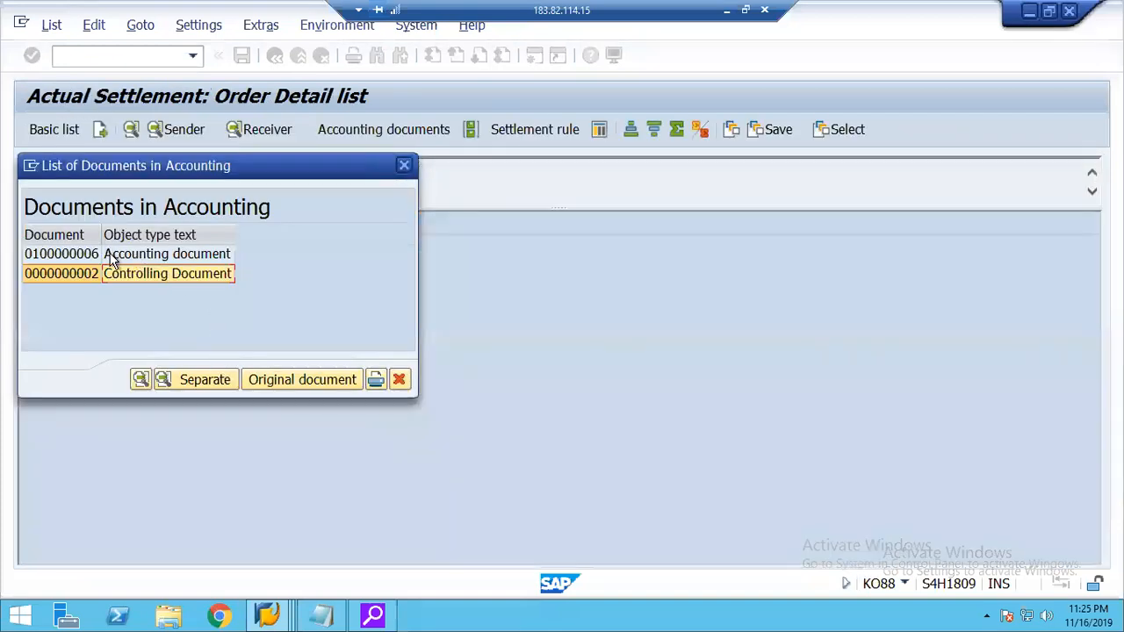
Reopen the accounting document and compare the G/L accounts of its credit and debit line items.
click(111, 257)
double_click(112, 256)
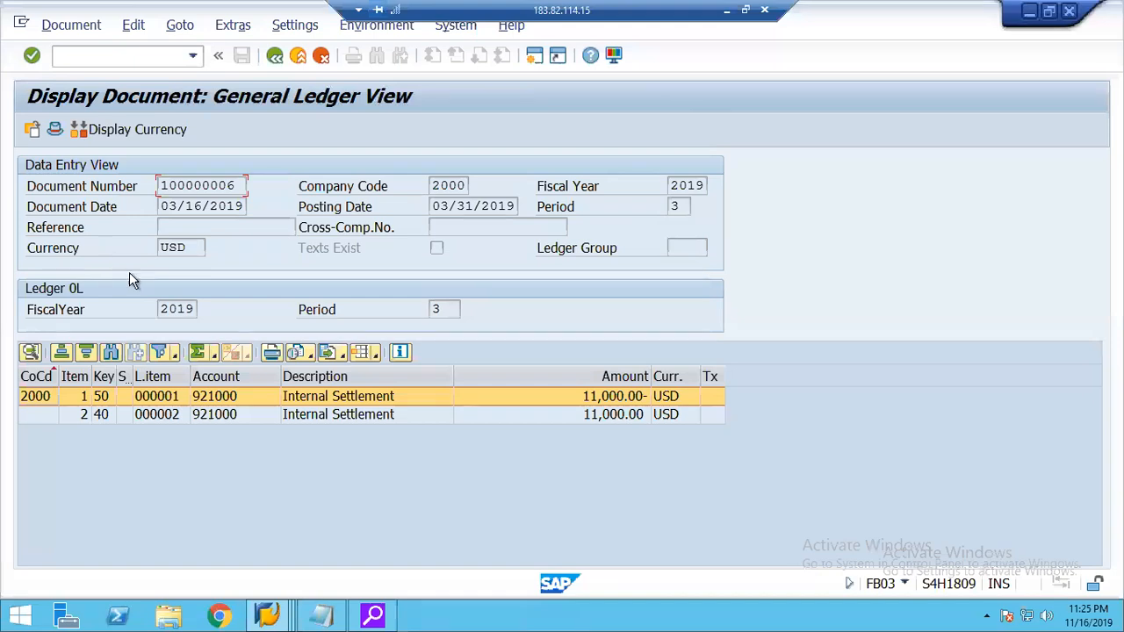
click(201, 396)
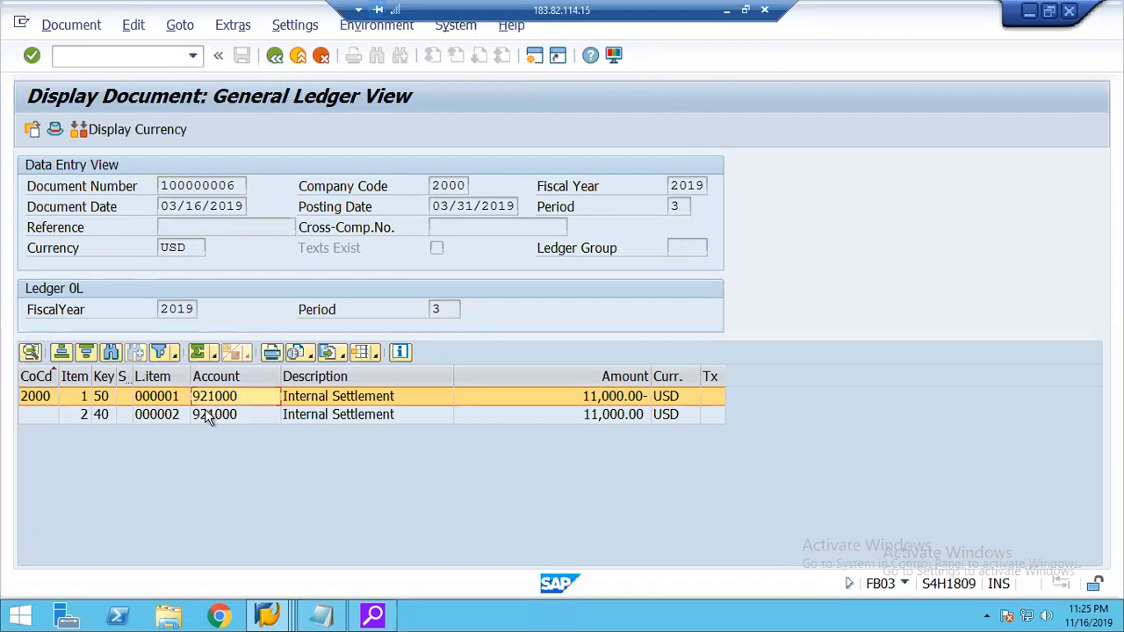
click(208, 416)
click(209, 399)
click(211, 416)
click(210, 398)
click(211, 418)
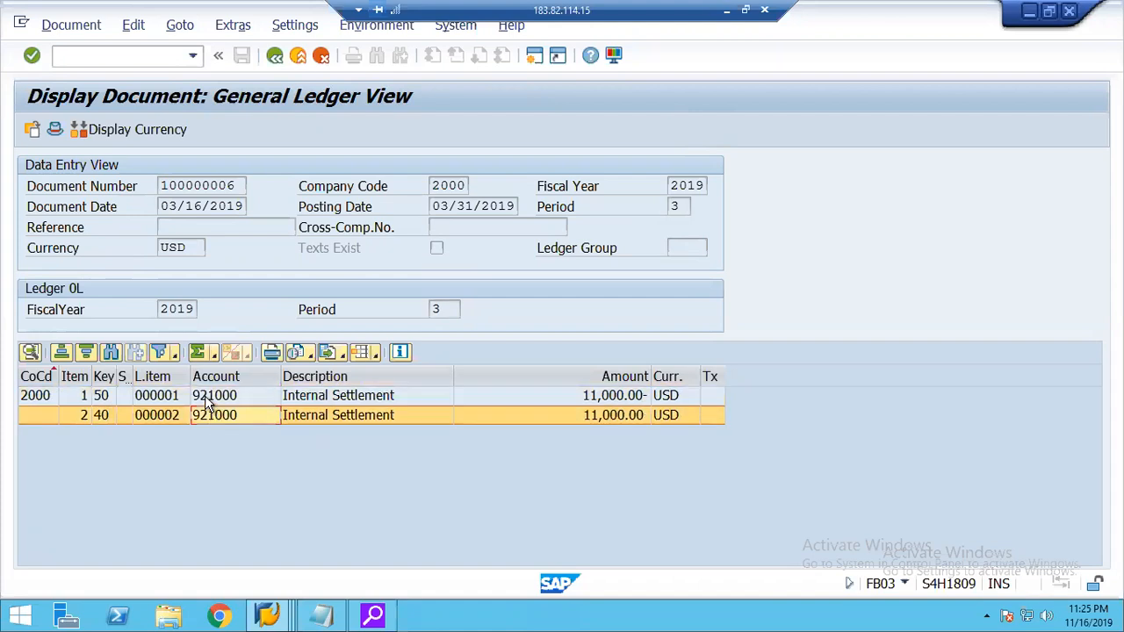
Check the order assignment on the credit line item and the cost center assignment on the debit line item.
double_click(207, 400)
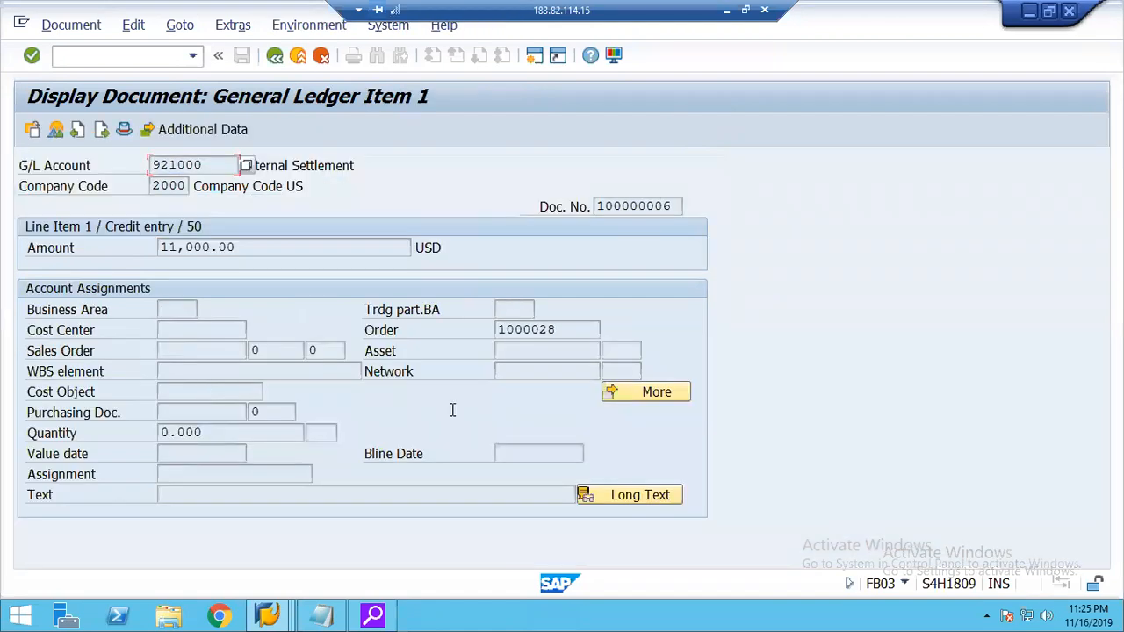
click(559, 330)
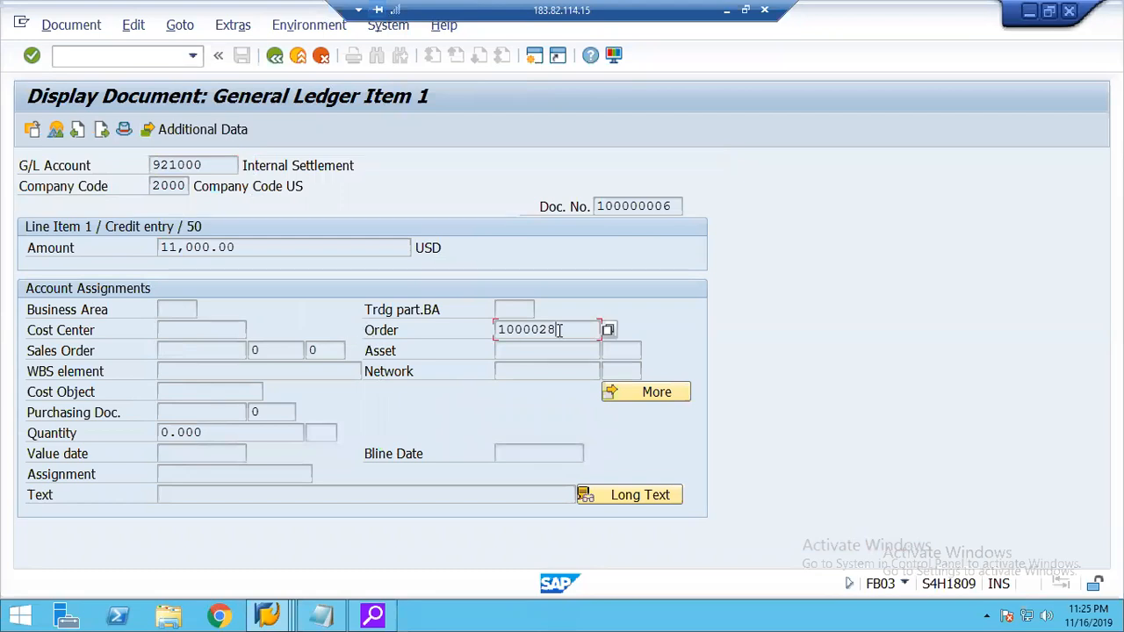
click(274, 55)
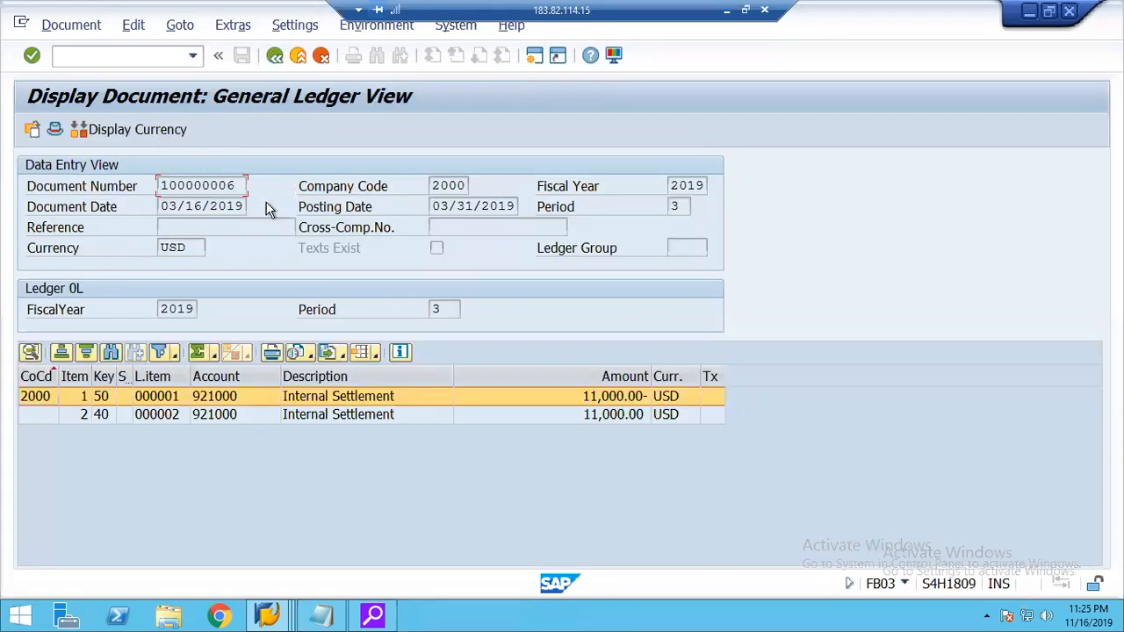
double_click(192, 415)
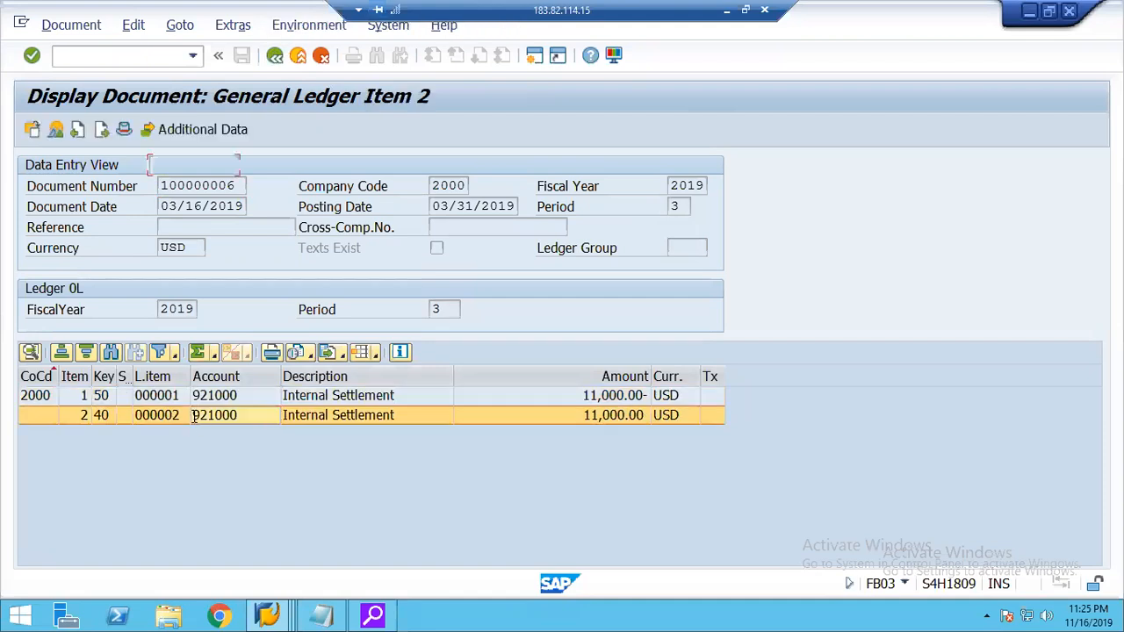
click(201, 328)
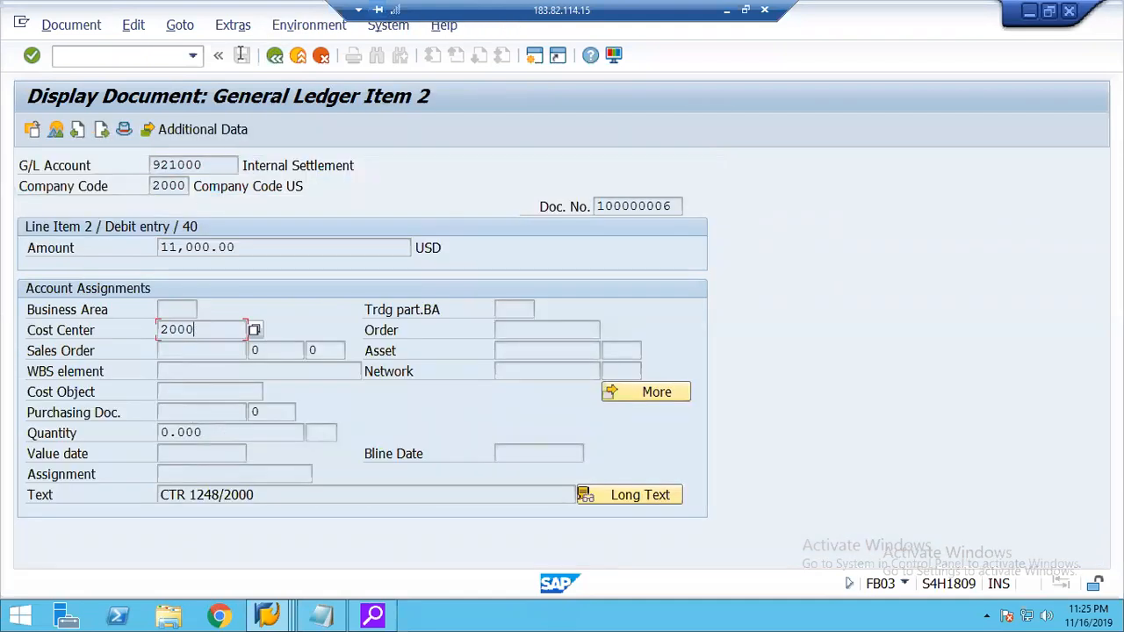
click(275, 55)
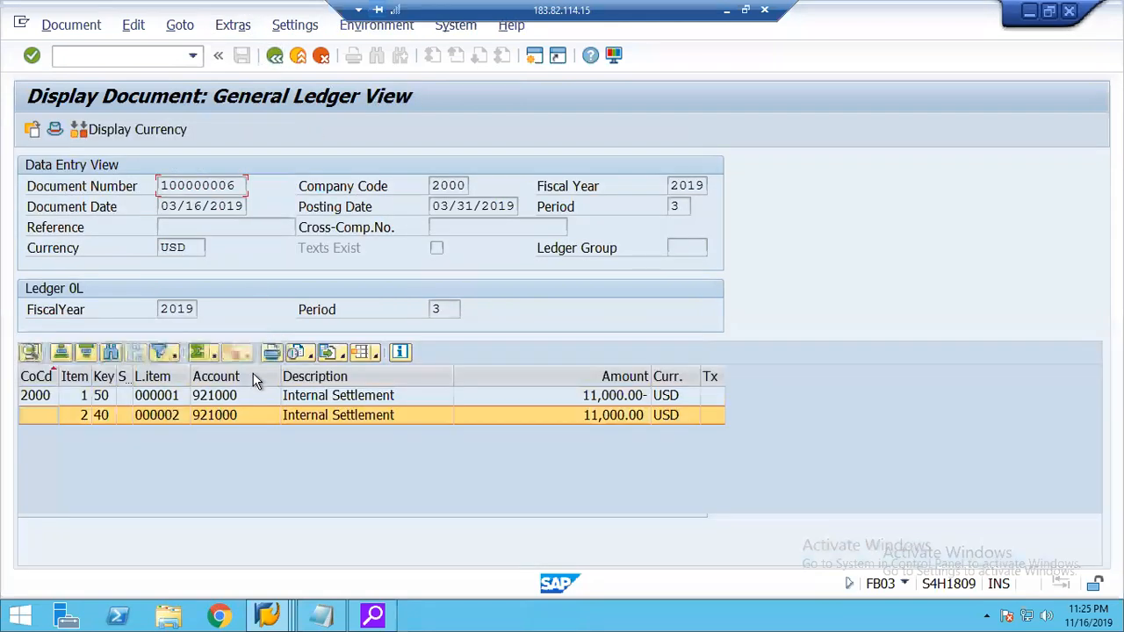
click(376, 355)
click(416, 402)
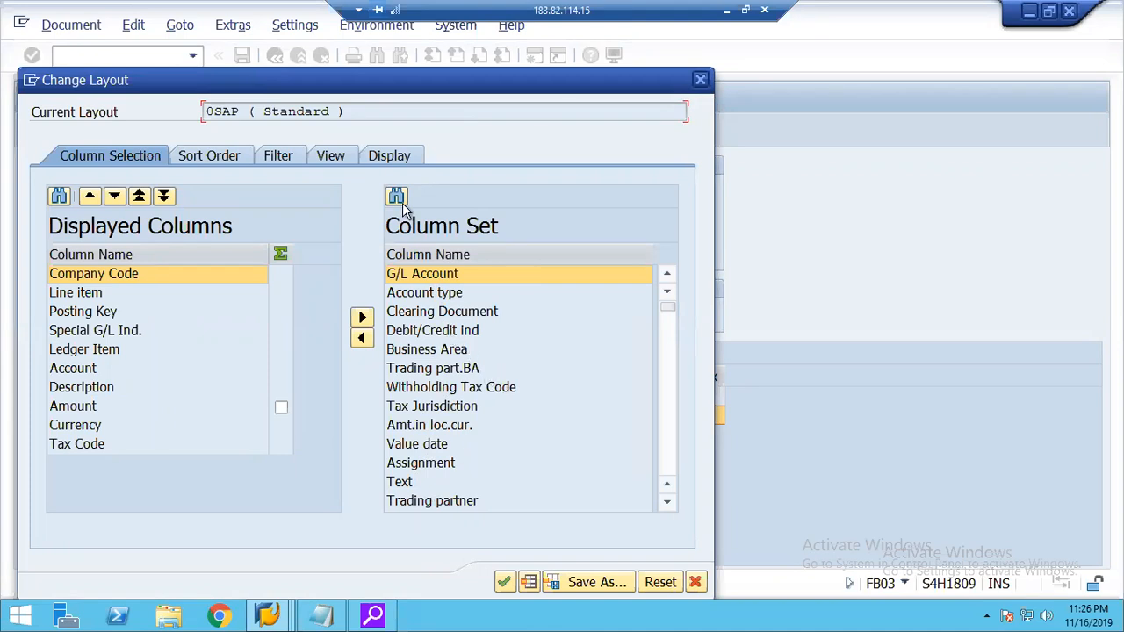
click(694, 582)
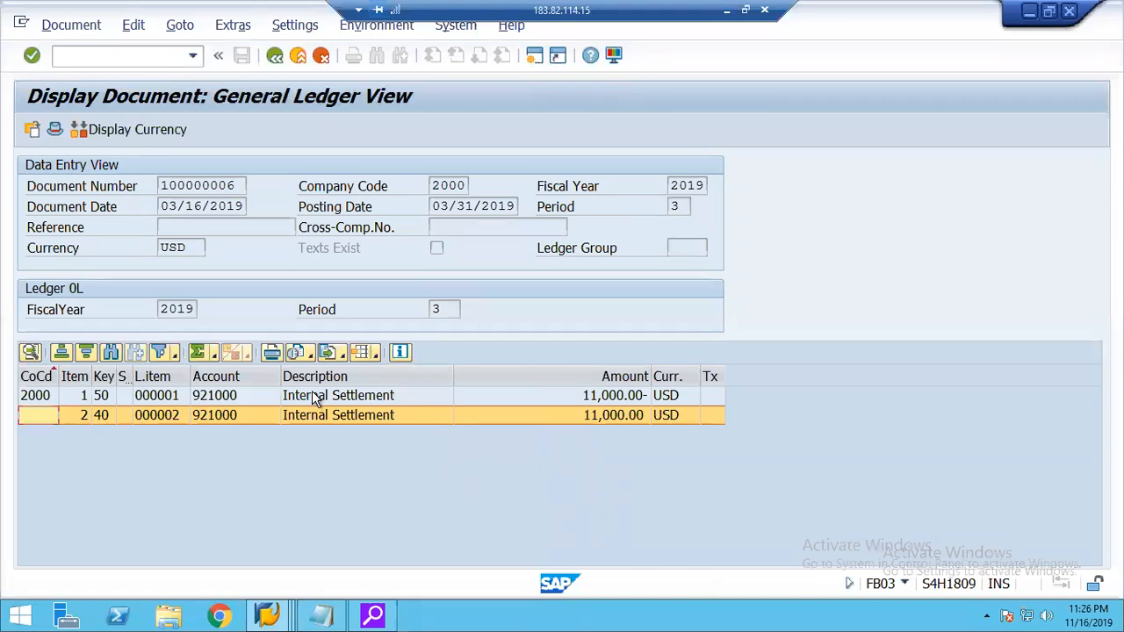
Recheck both line item accounts, switch to the settlement profile session, and go back to the IMG structure.
click(230, 400)
click(229, 413)
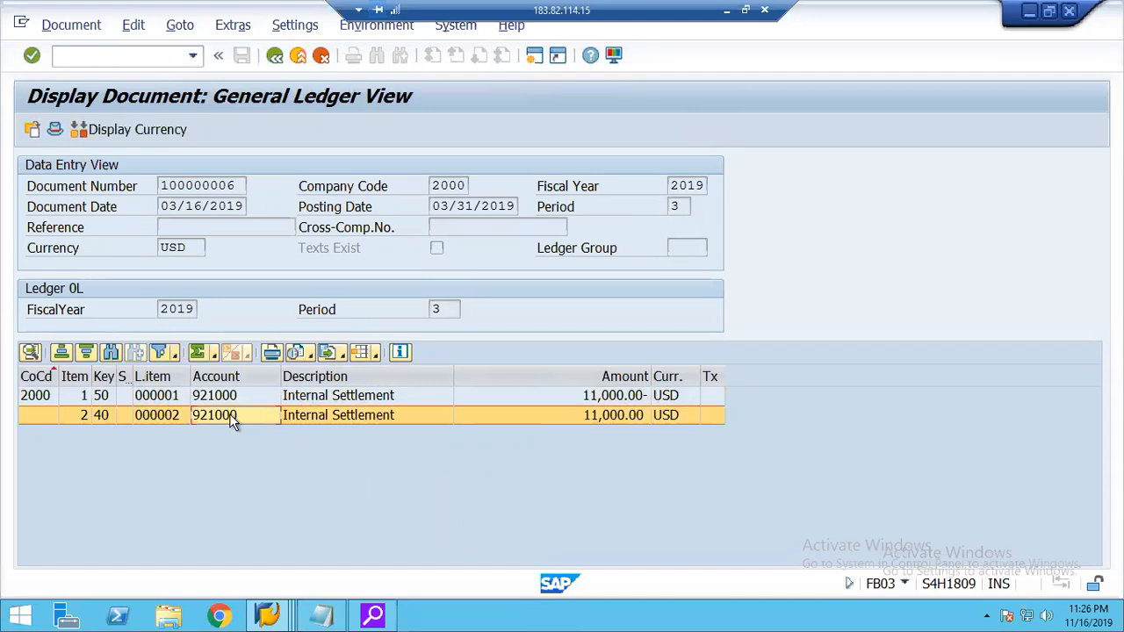
click(277, 617)
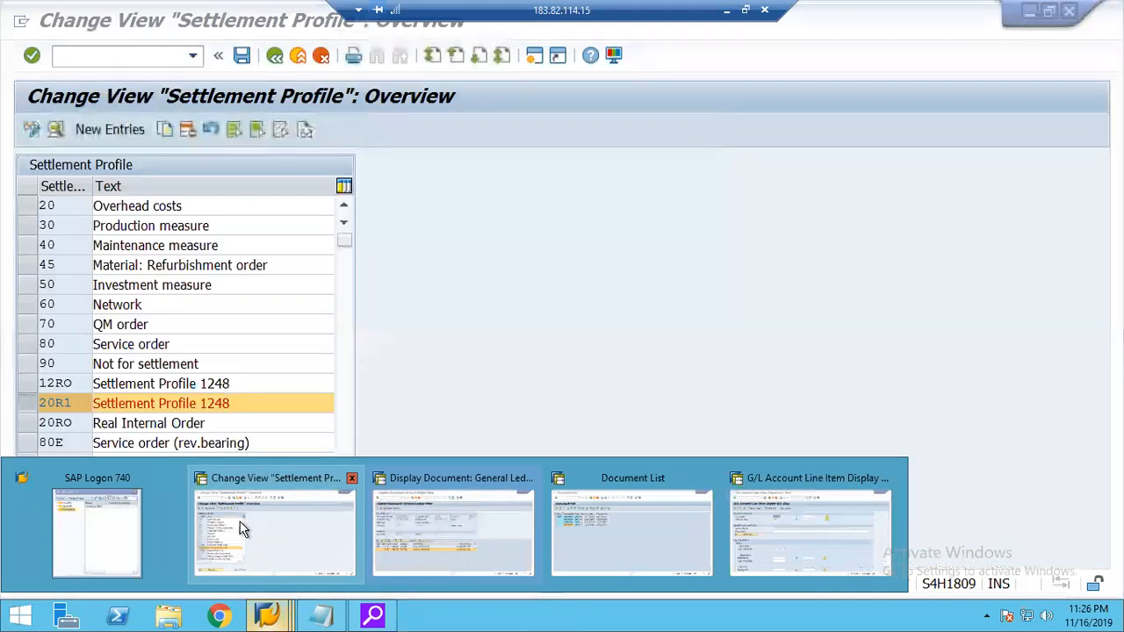
click(260, 559)
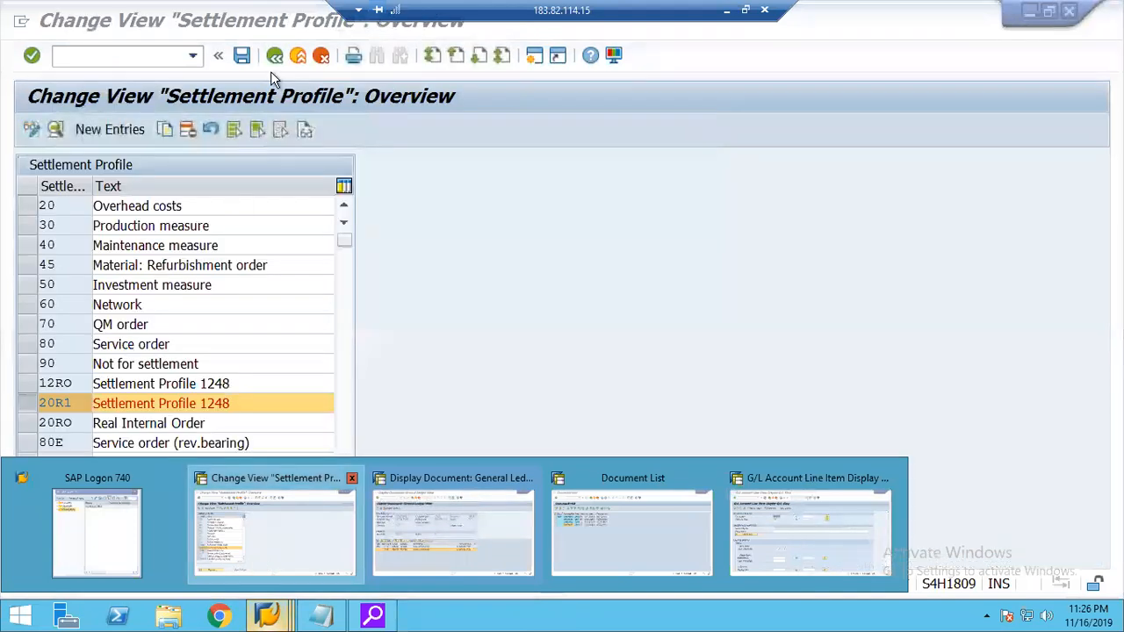
click(275, 56)
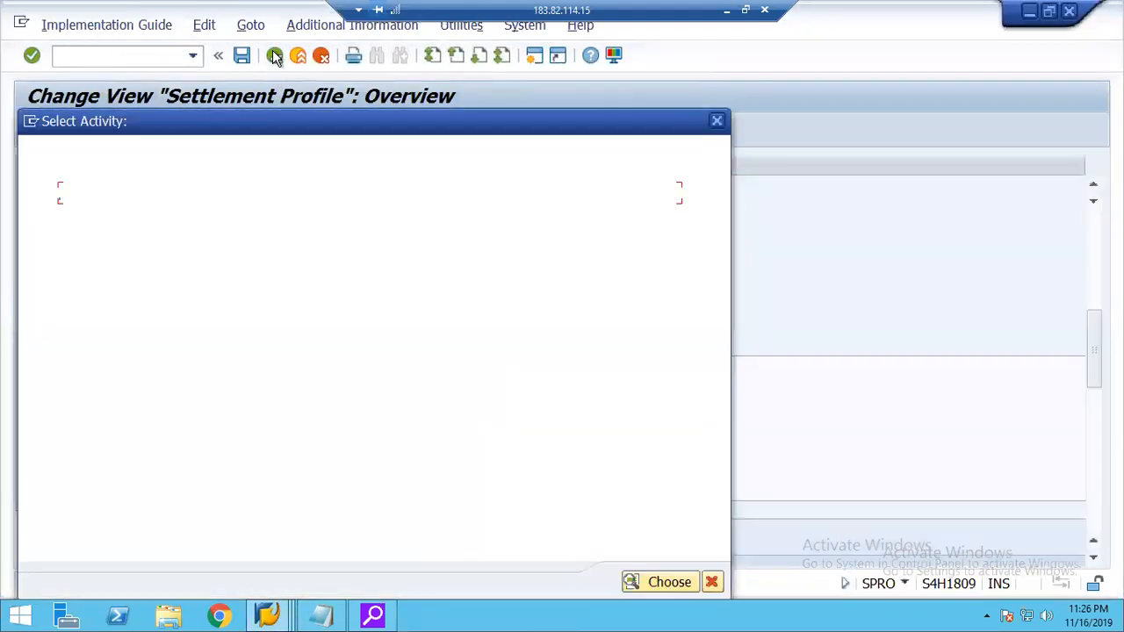
click(716, 120)
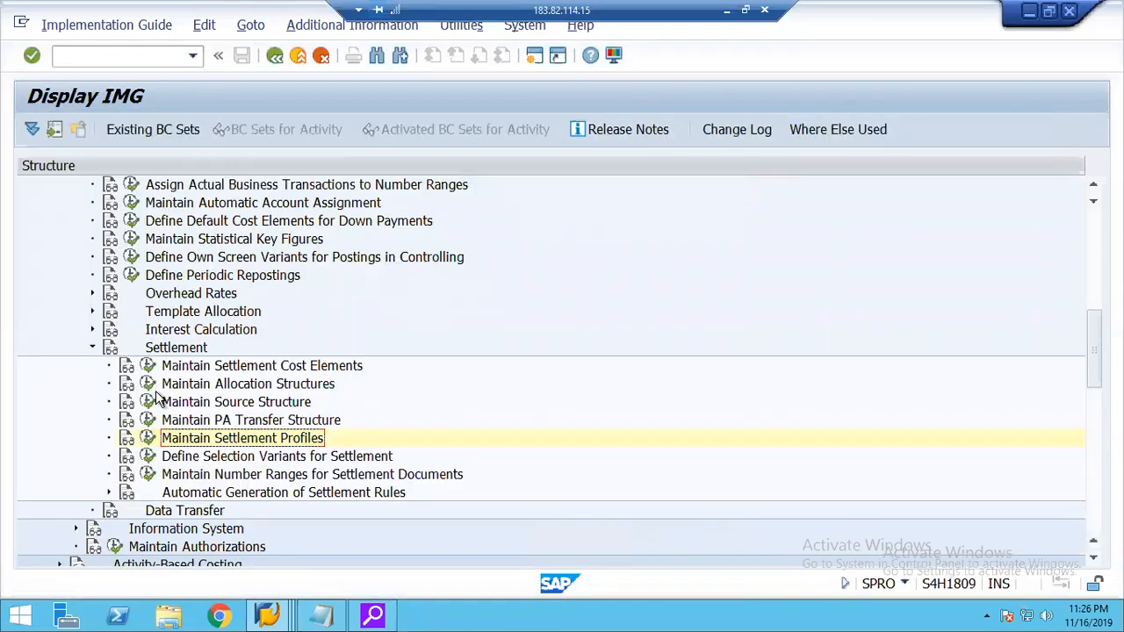
Review the settlement cost elements for allocation structure 21's Expenses assignment, and switch back to the accounting document session.
click(147, 384)
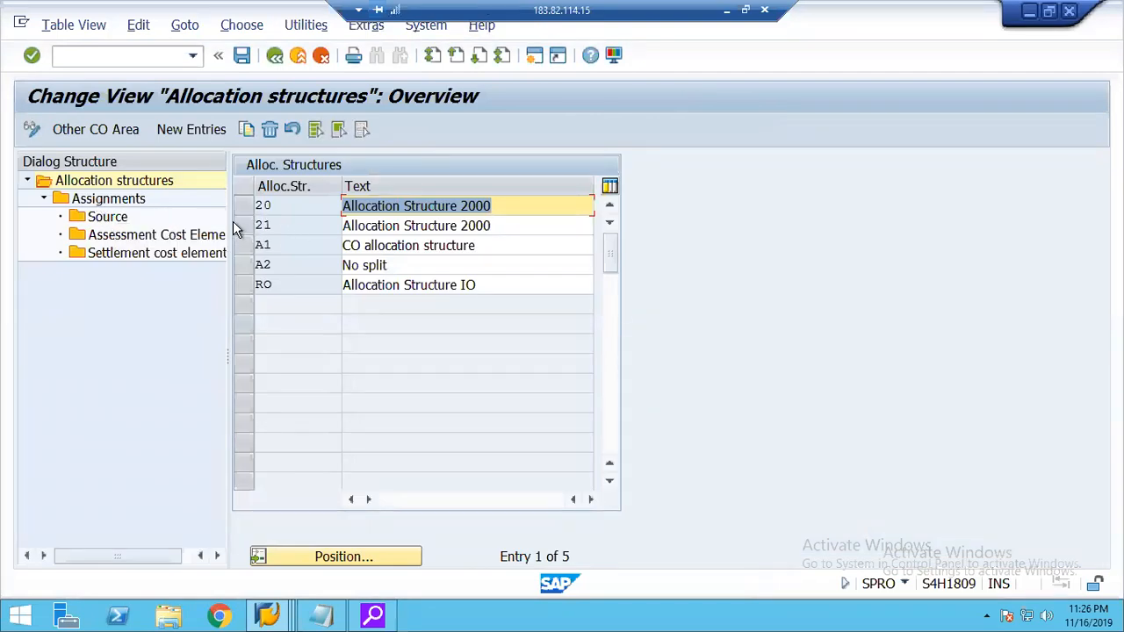
click(245, 225)
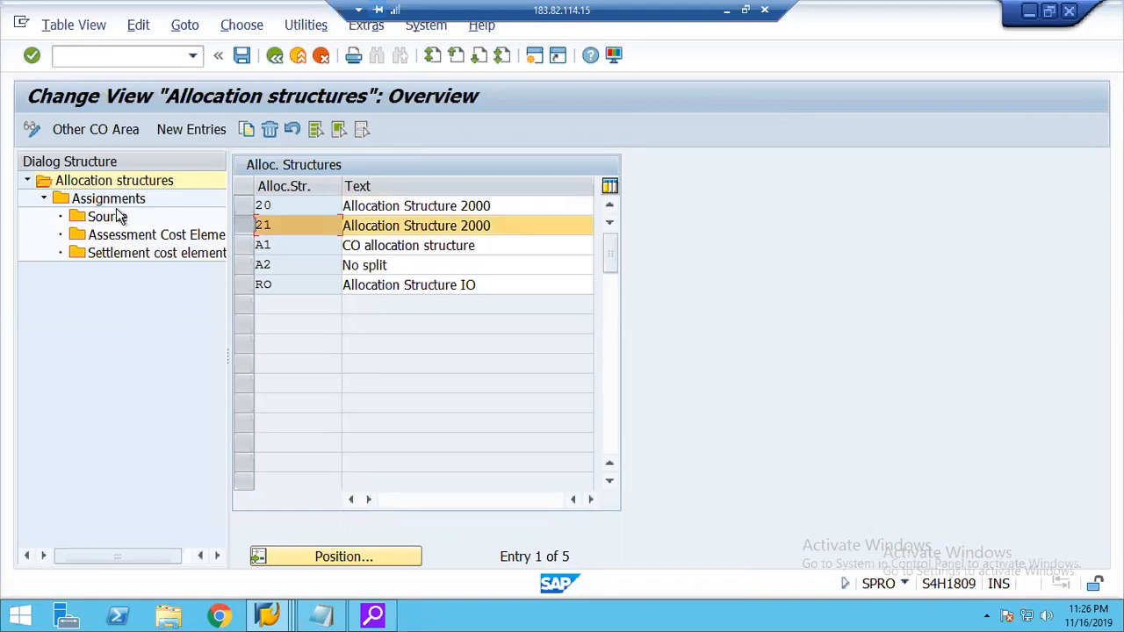
double_click(117, 205)
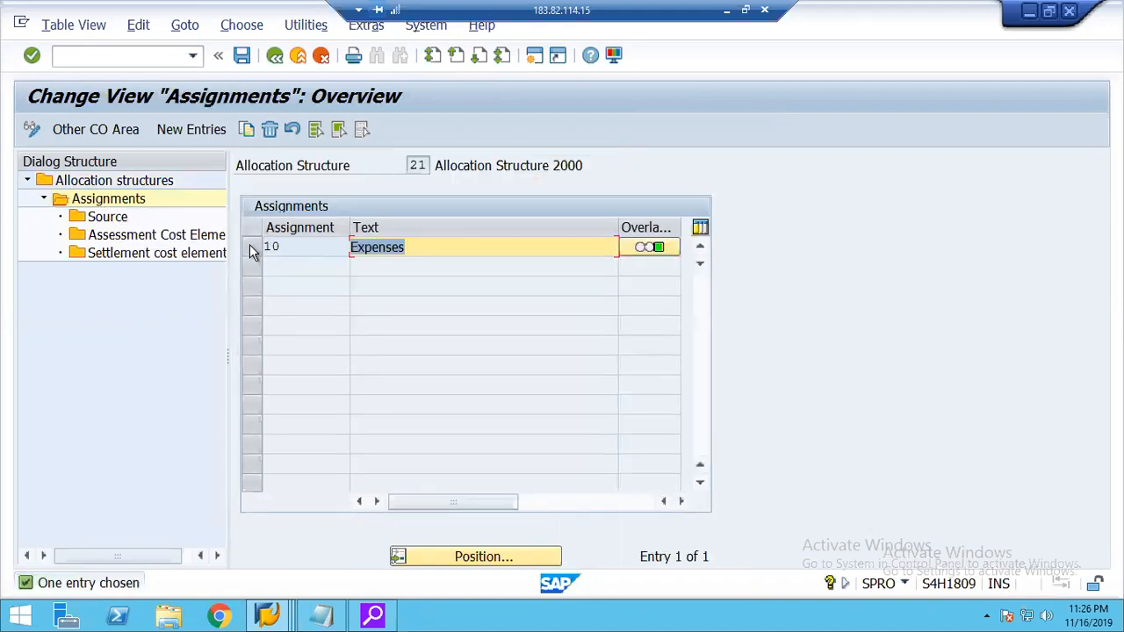
click(252, 247)
double_click(169, 254)
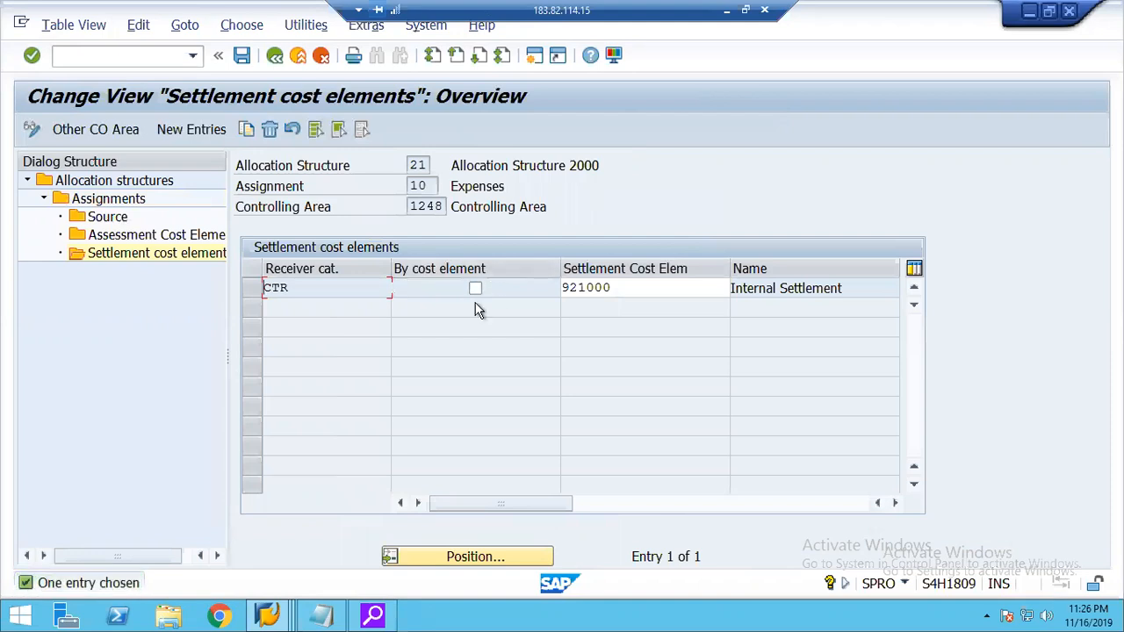
click(269, 617)
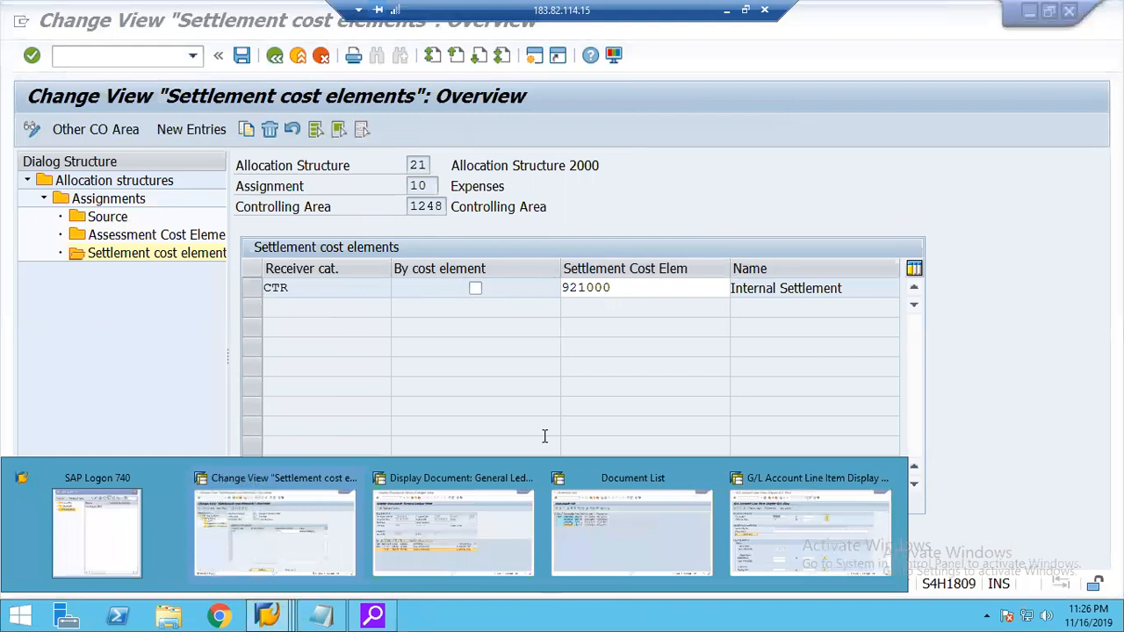
click(441, 551)
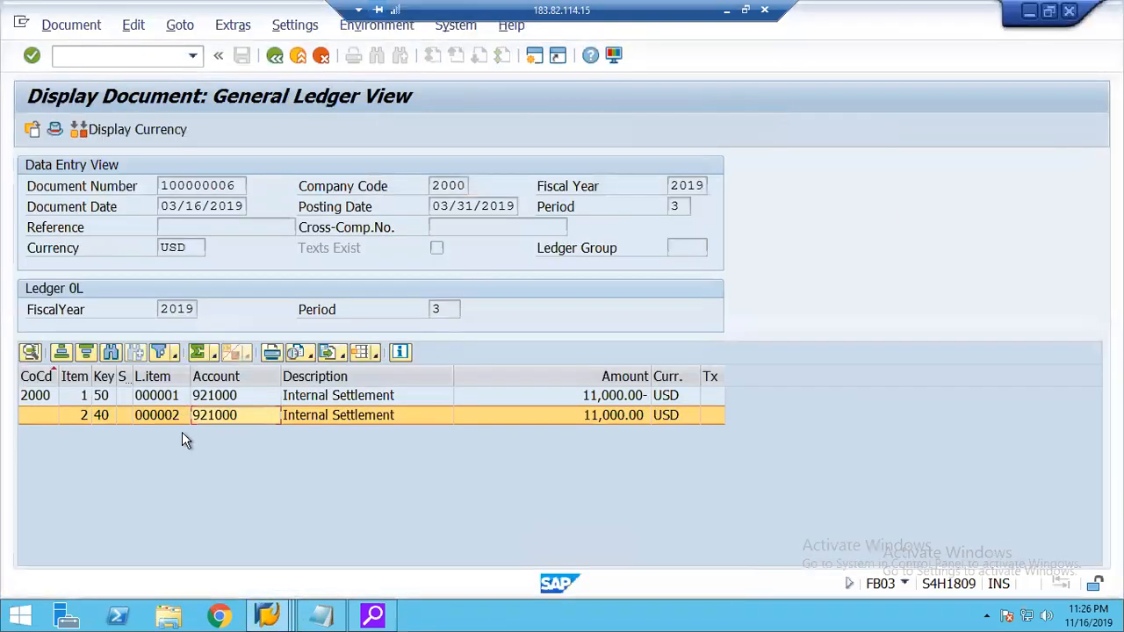
Return to the list of accounting documents, expand the controlling document to check its order and cost center postings, and close the list.
click(275, 55)
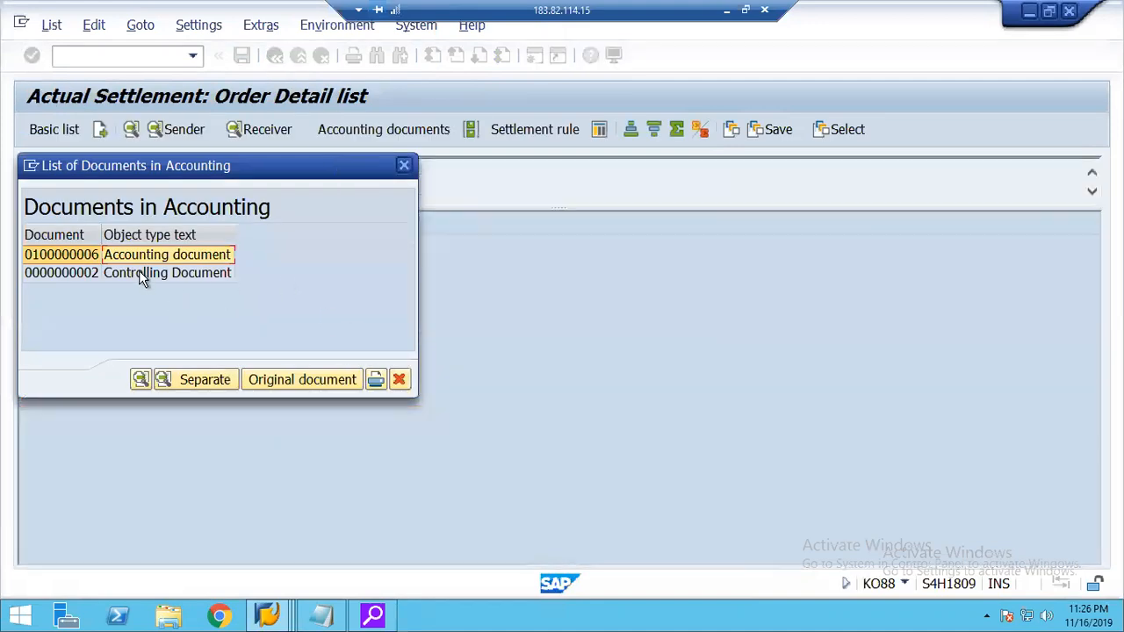
click(138, 273)
double_click(139, 274)
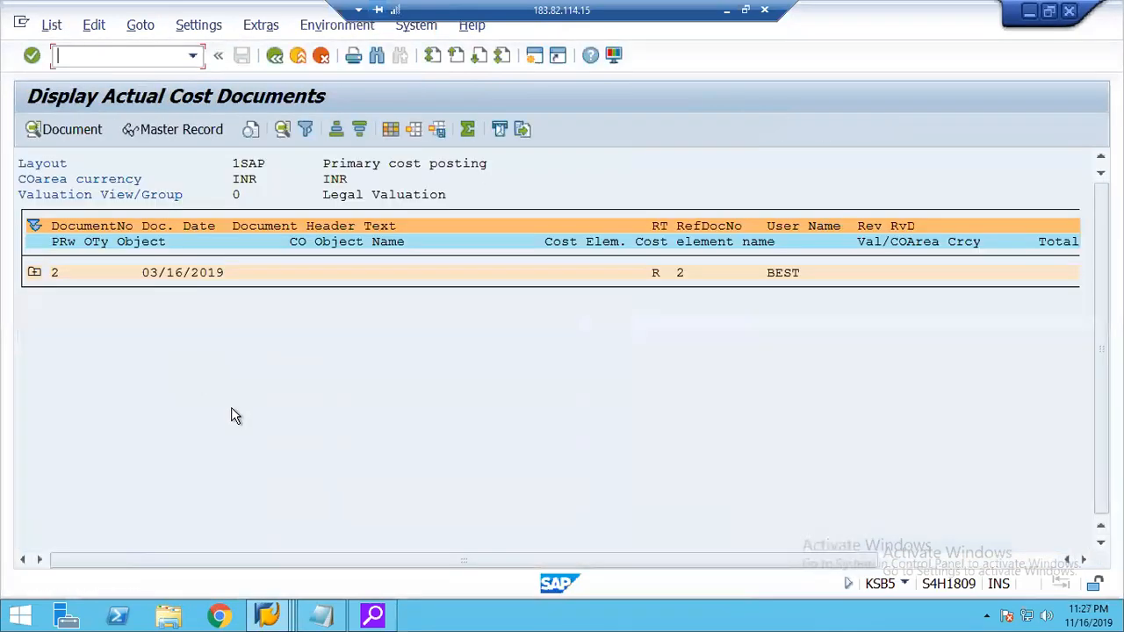
click(34, 274)
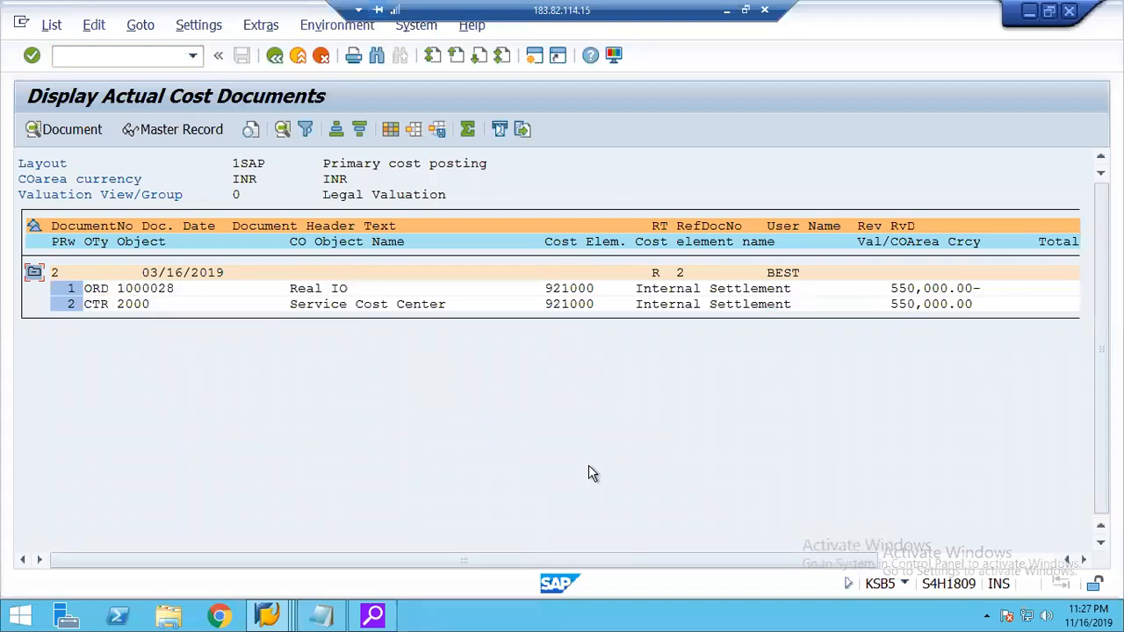
click(274, 55)
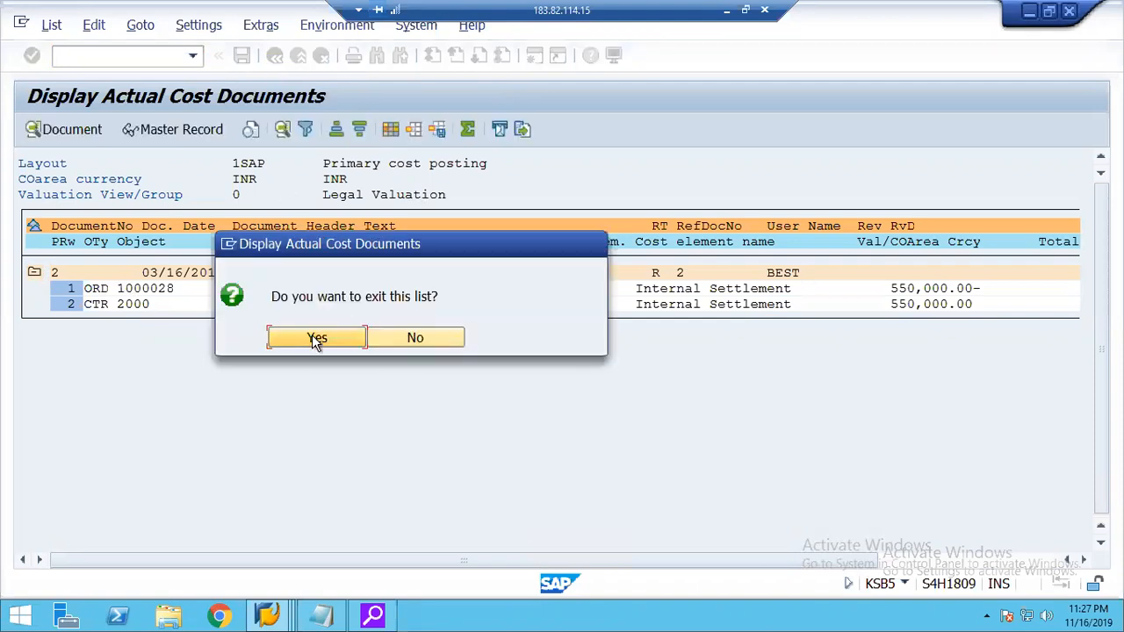
click(293, 338)
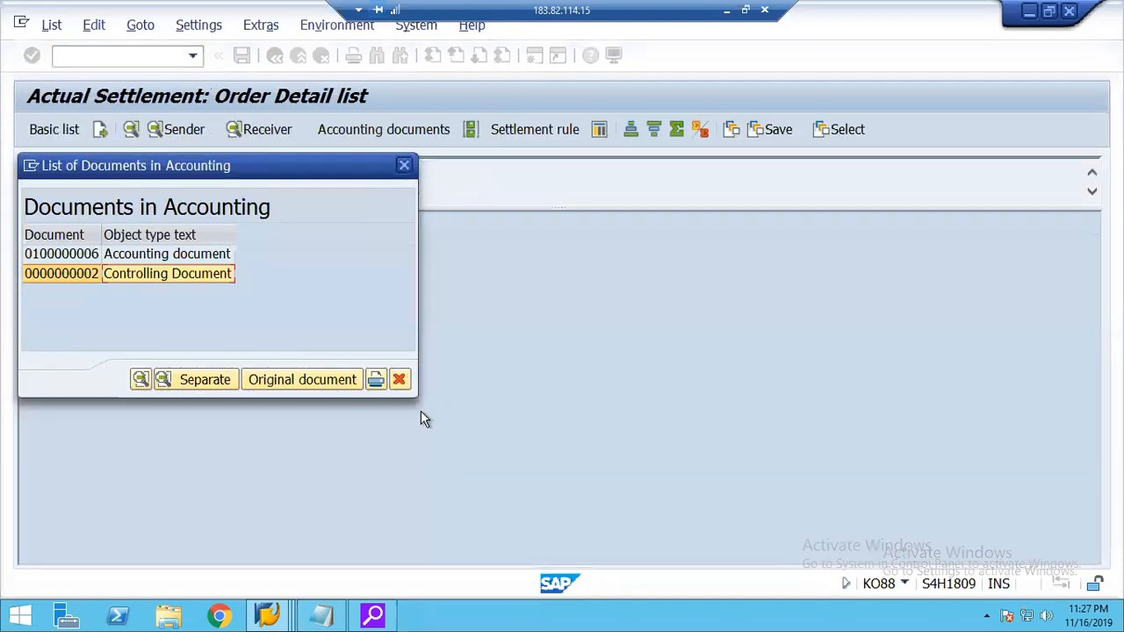
click(399, 378)
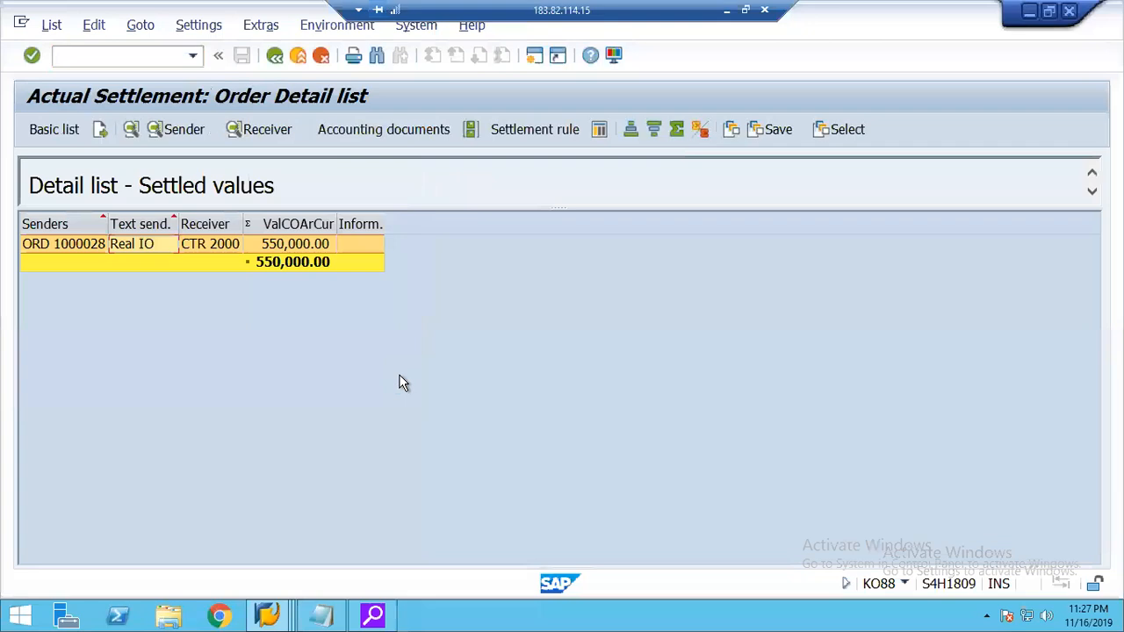
Review the settlement cost element for receiver category CTR in allocation structure 21, and return to the actual settlement session.
click(262, 617)
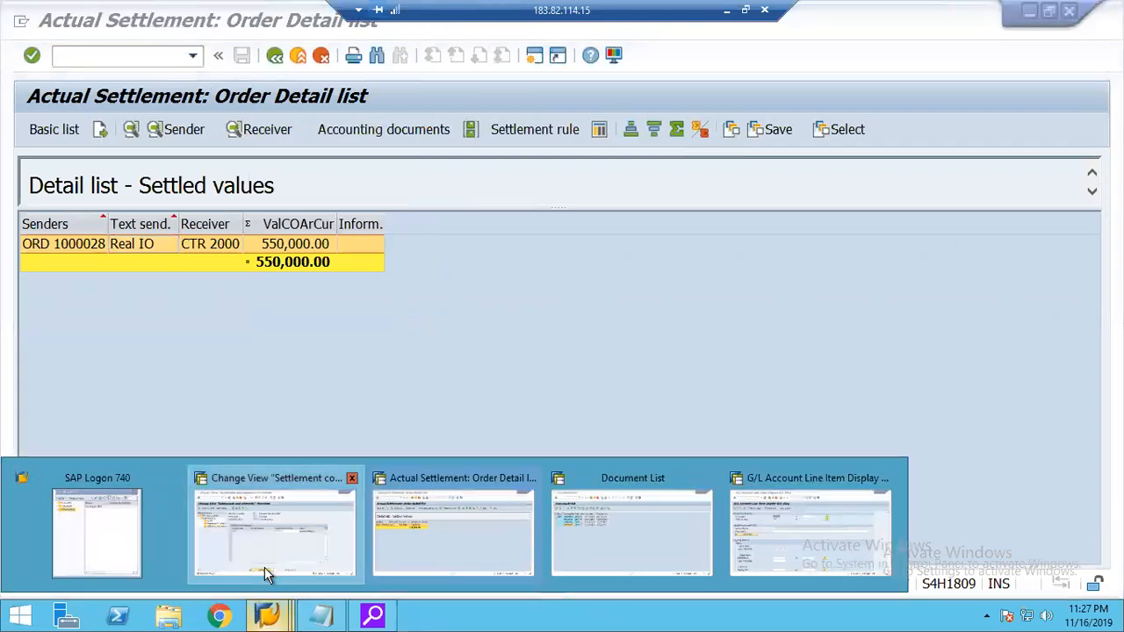
click(264, 567)
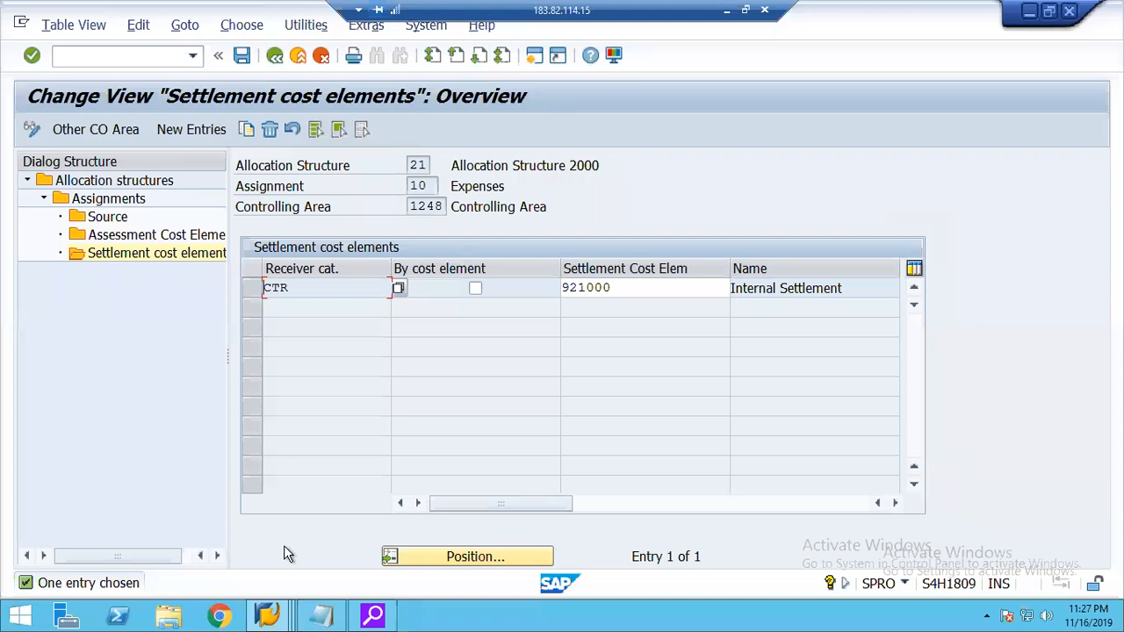
click(274, 615)
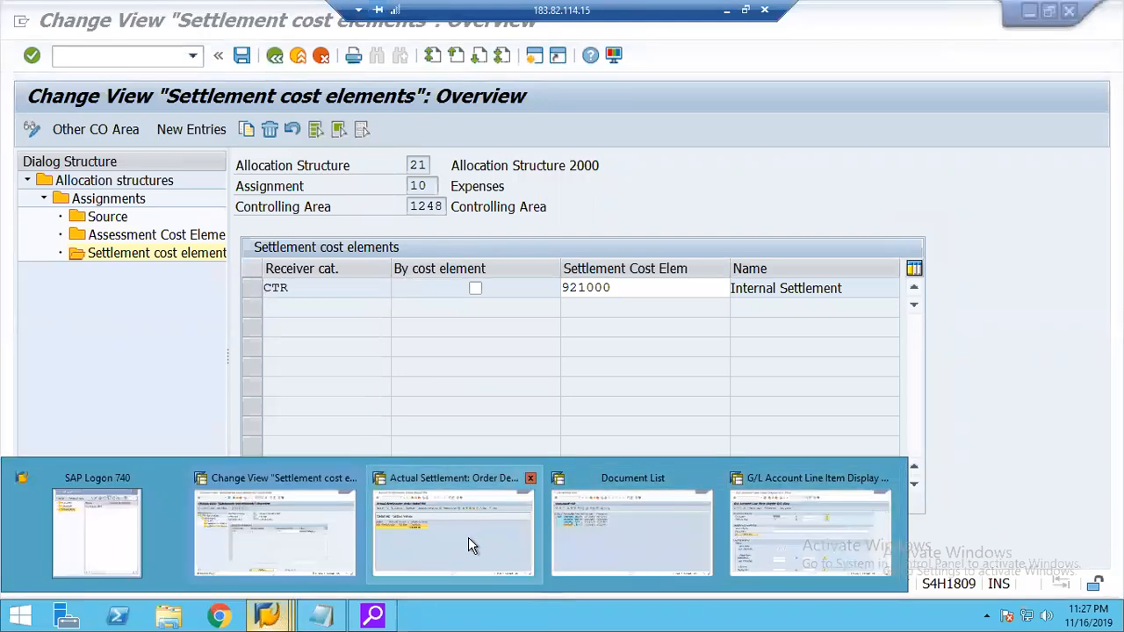
click(468, 537)
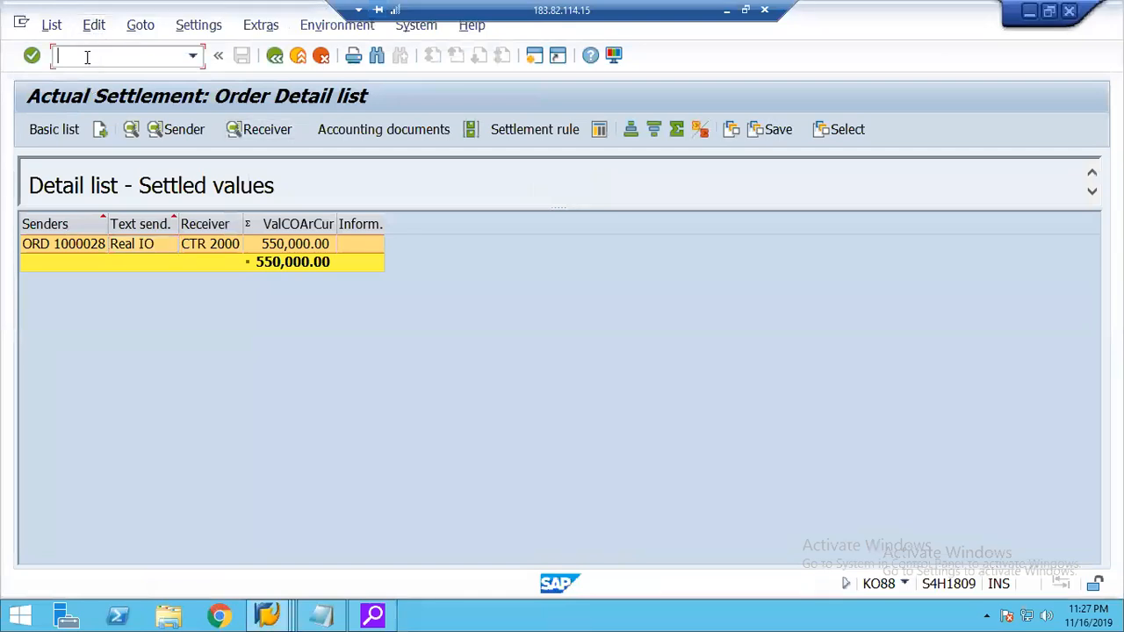
Start transaction KO02 for the Real IO internal order and show its settlement rule.
text(/nko02)
key(Return)
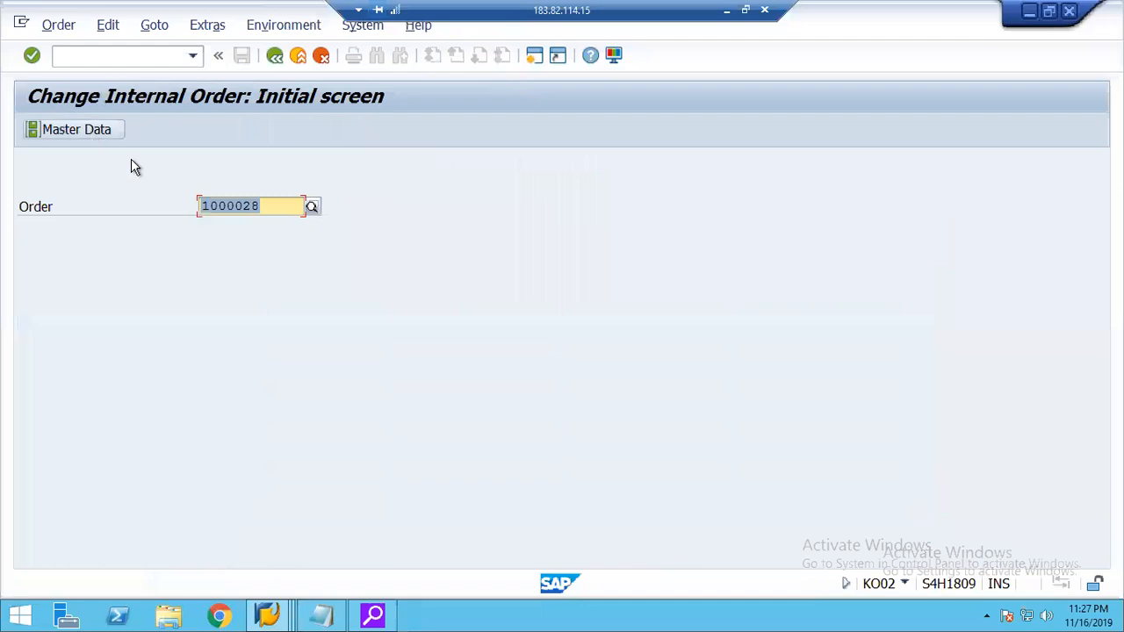
key(Return)
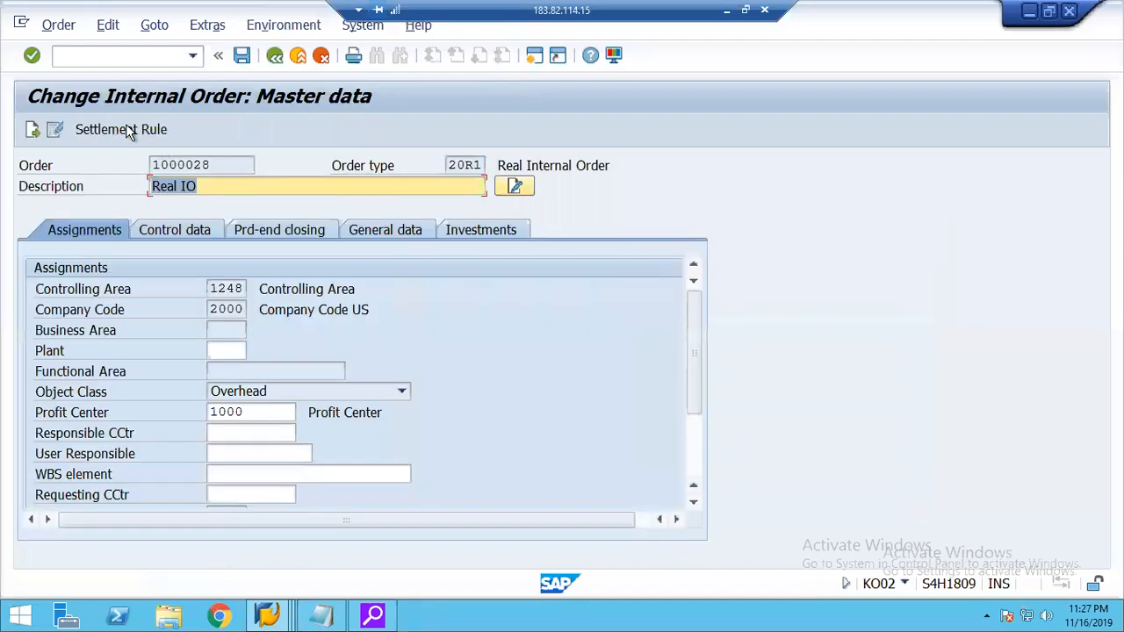
click(129, 131)
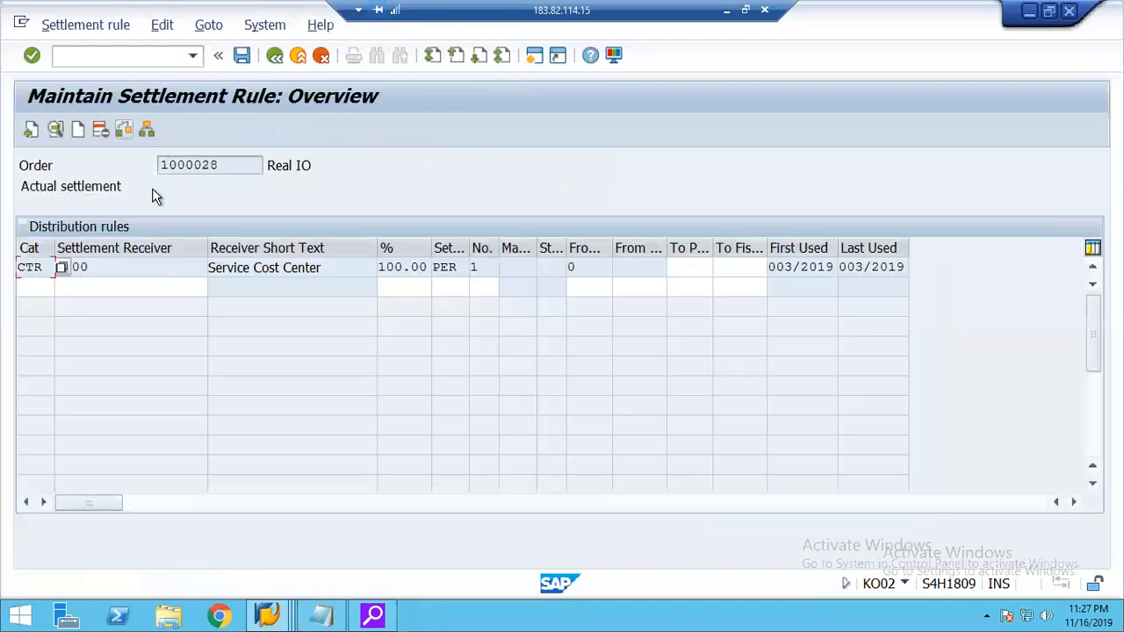
Examine the available account assignment categories and the rule's category and settlement receiver, and return to the order's master data.
click(62, 267)
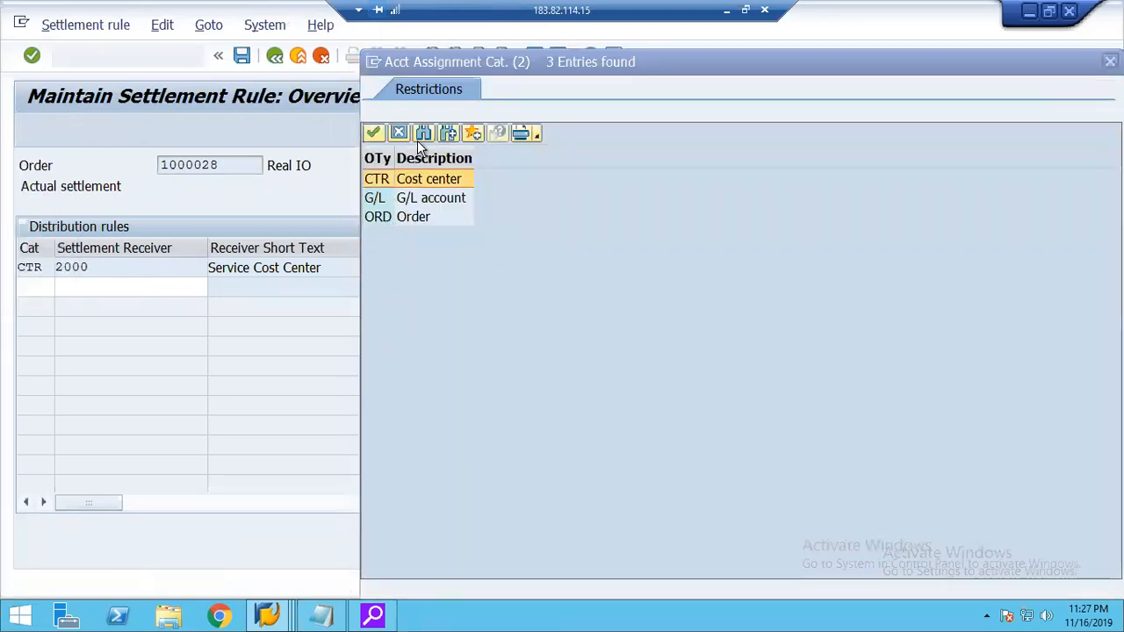
key(Escape)
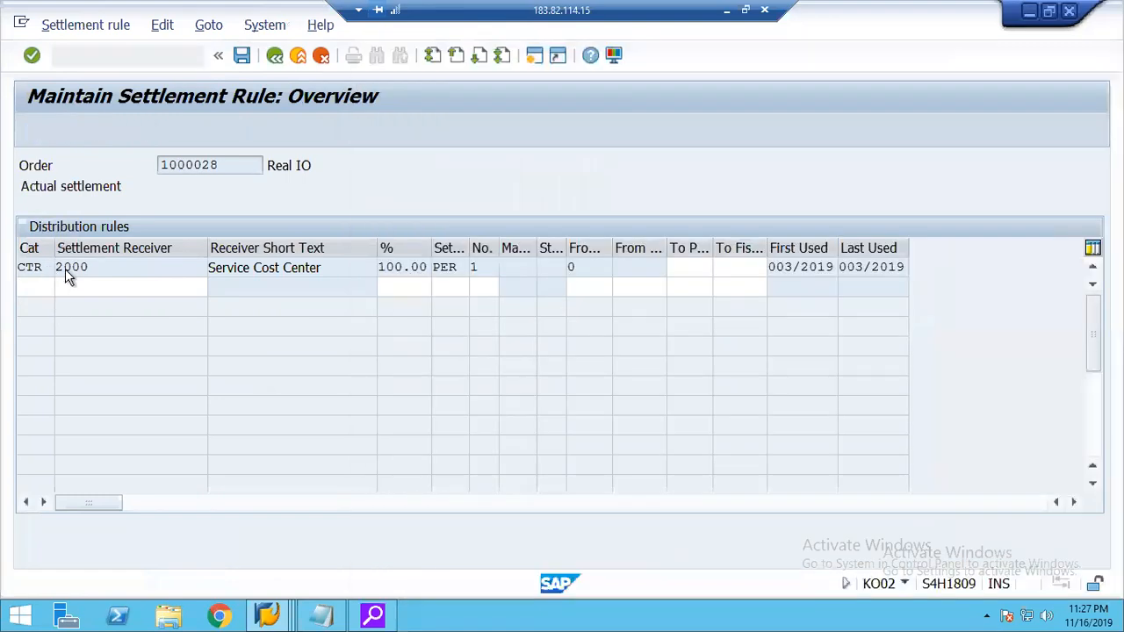
click(175, 268)
drag(142, 268, 11, 263)
click(12, 265)
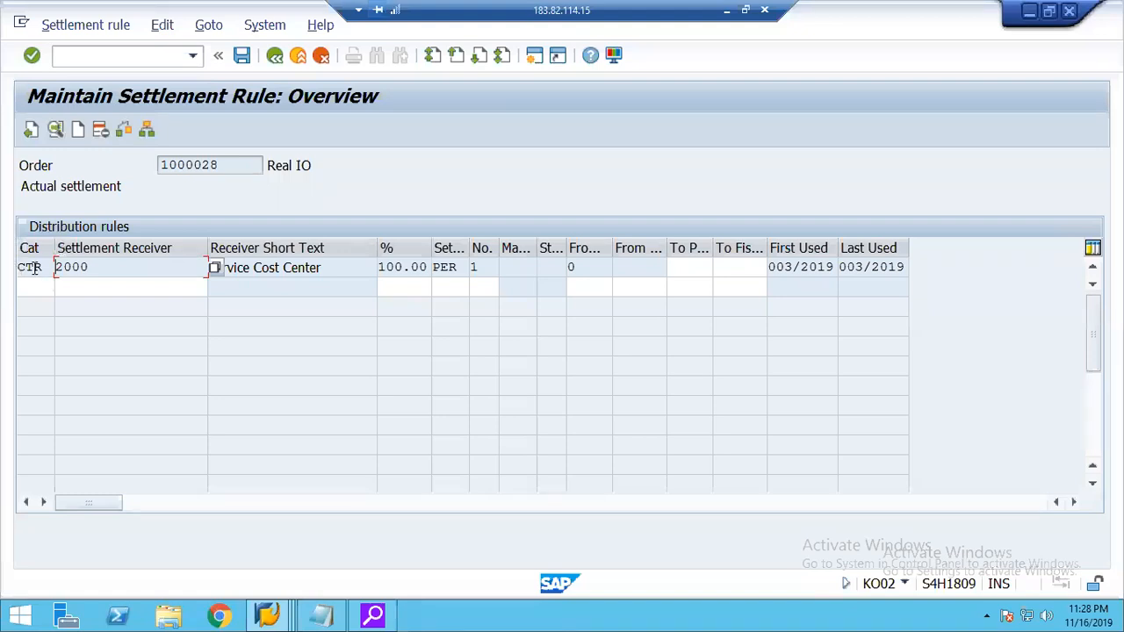
click(33, 267)
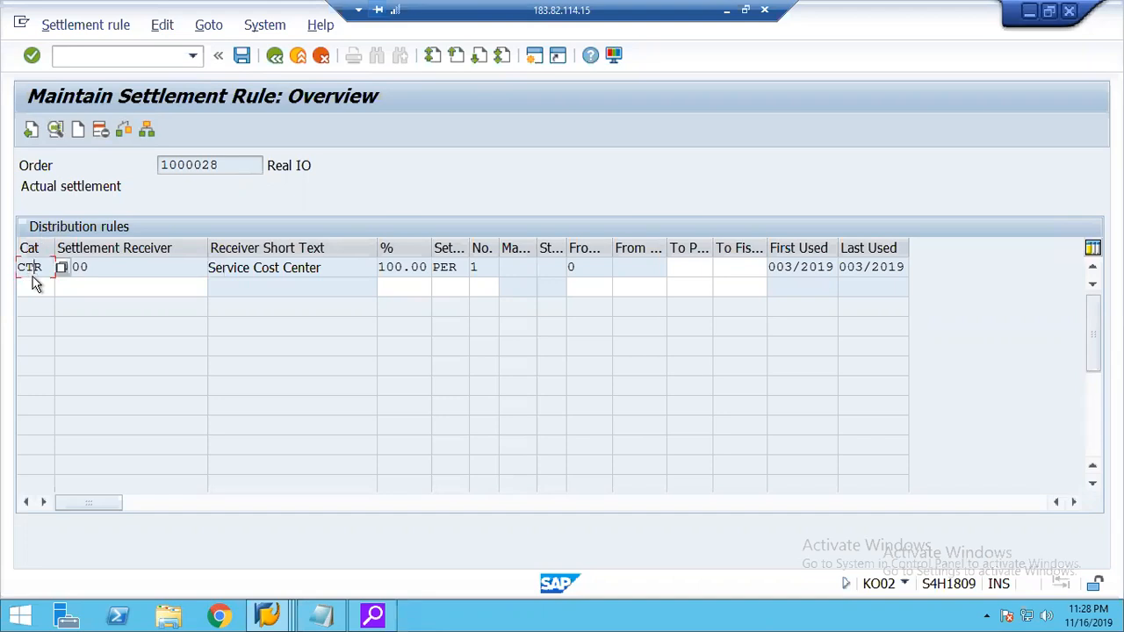
click(121, 268)
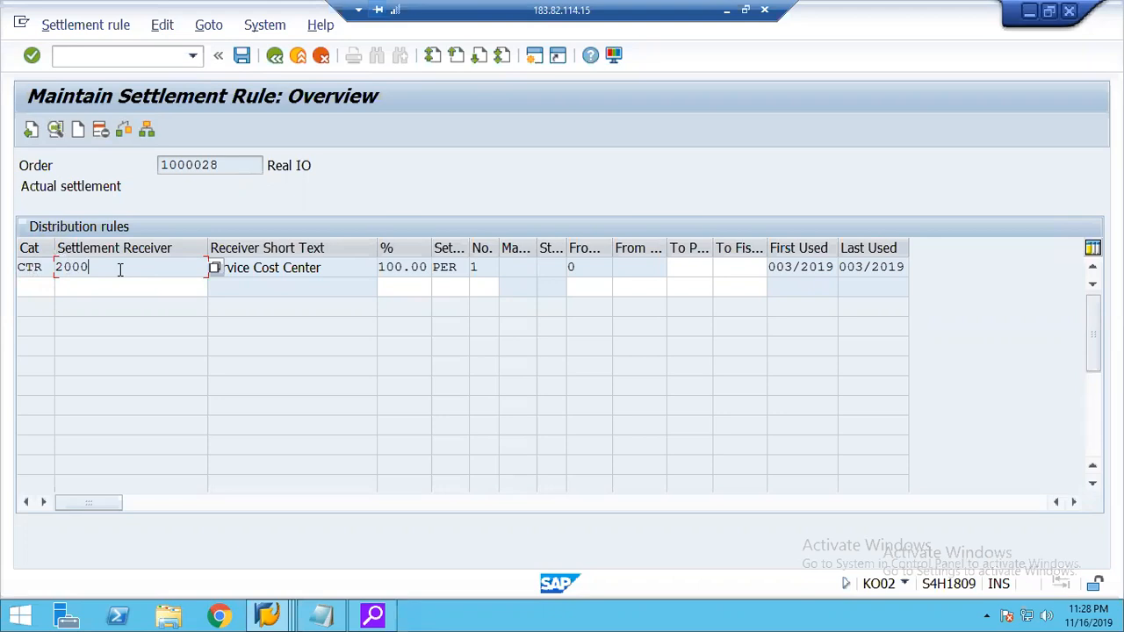
click(276, 58)
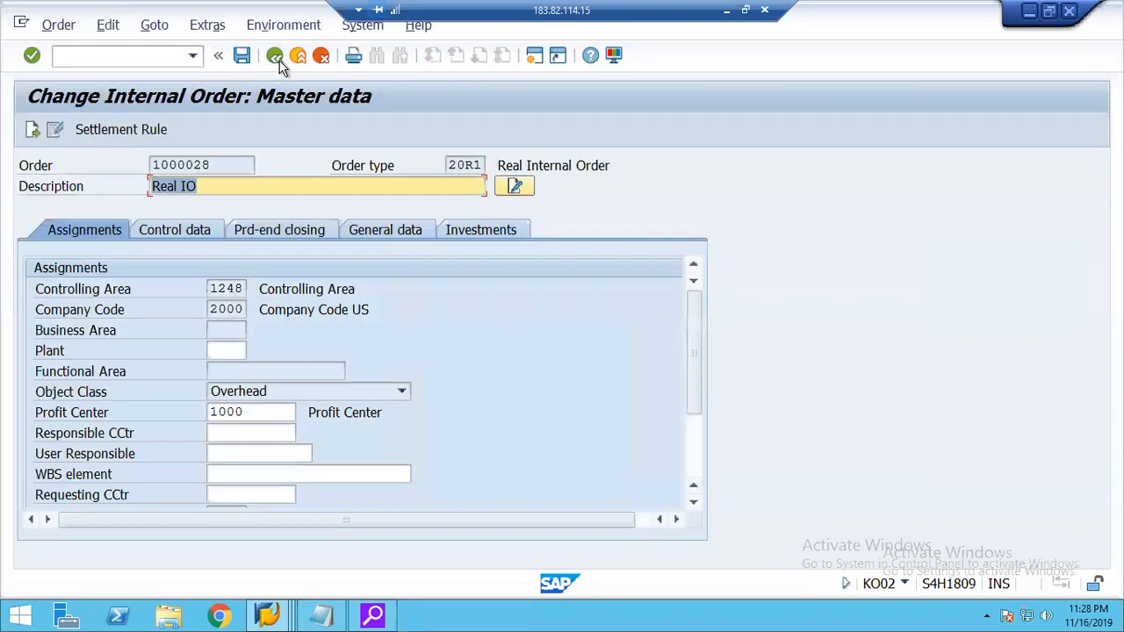
Switch to the G/L account line item session, end all SAP sessions with /nex, and disconnect the remote desktop.
click(263, 615)
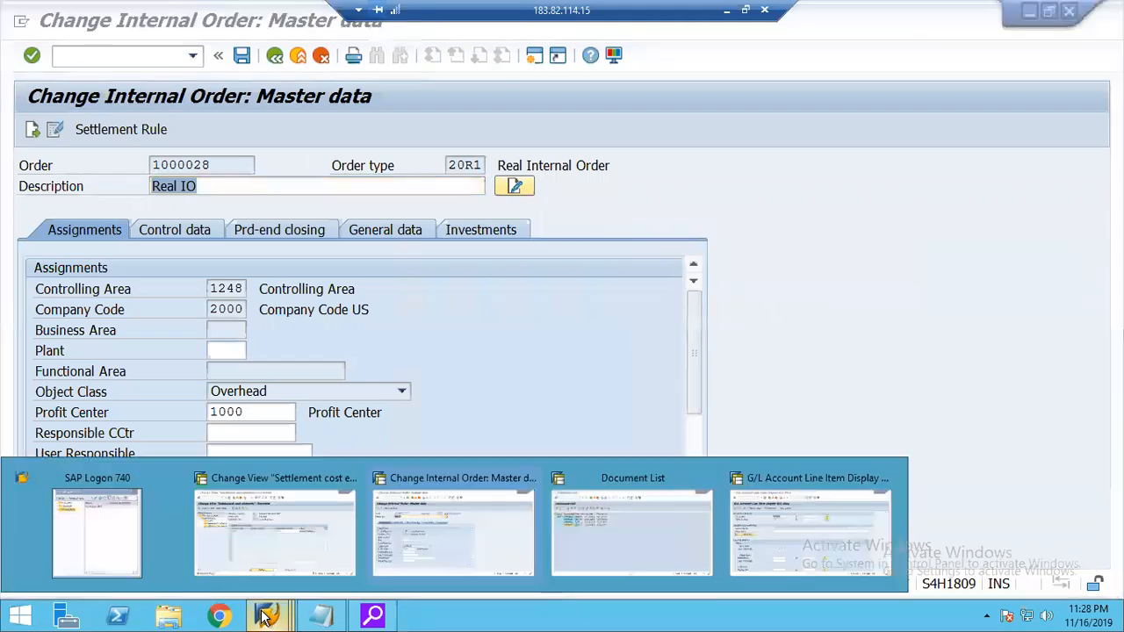
click(786, 512)
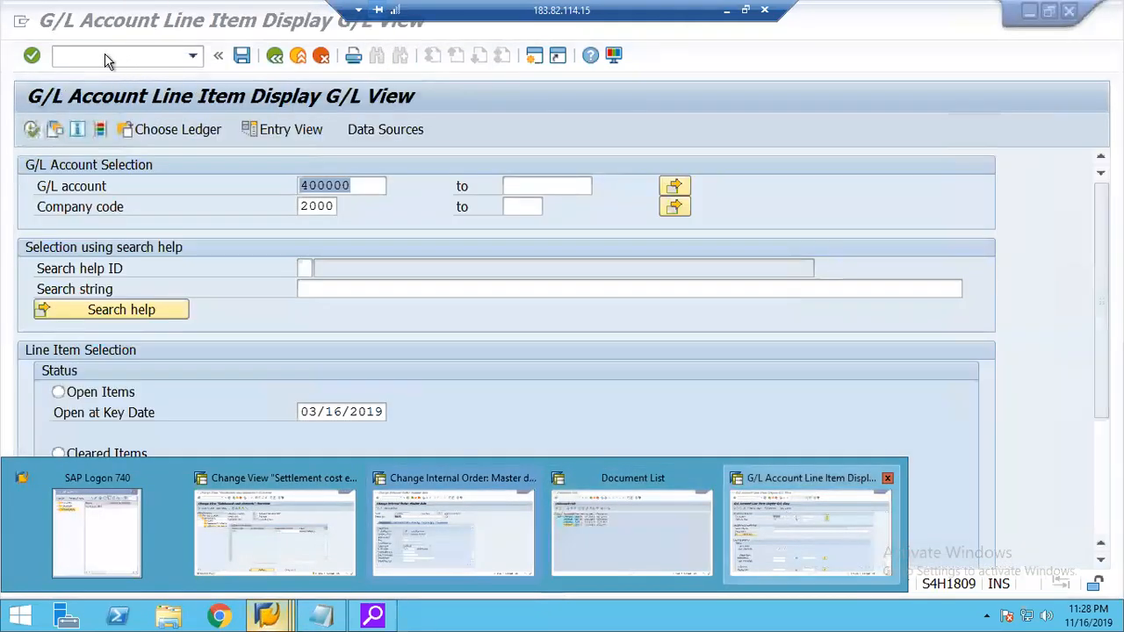
click(106, 56)
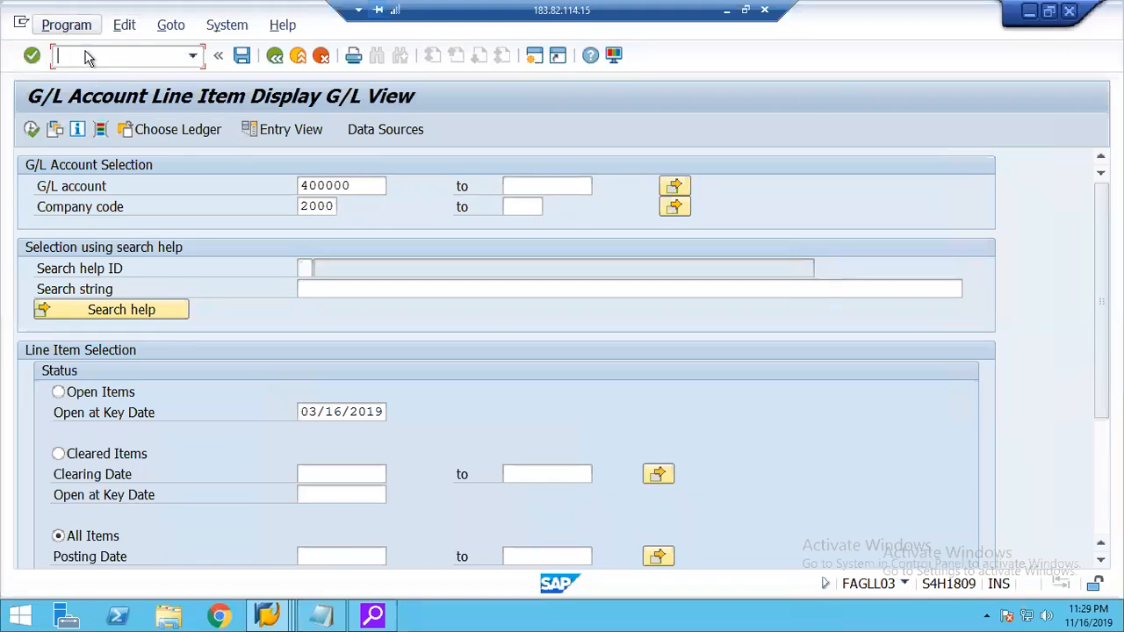
text(/nex)
key(Return)
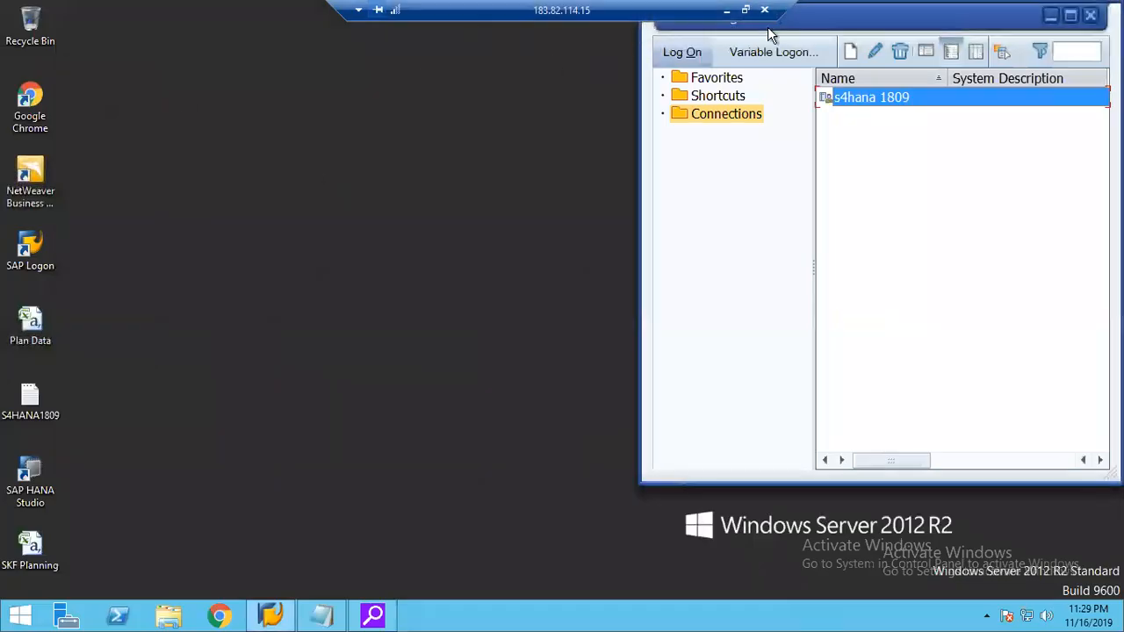
click(763, 9)
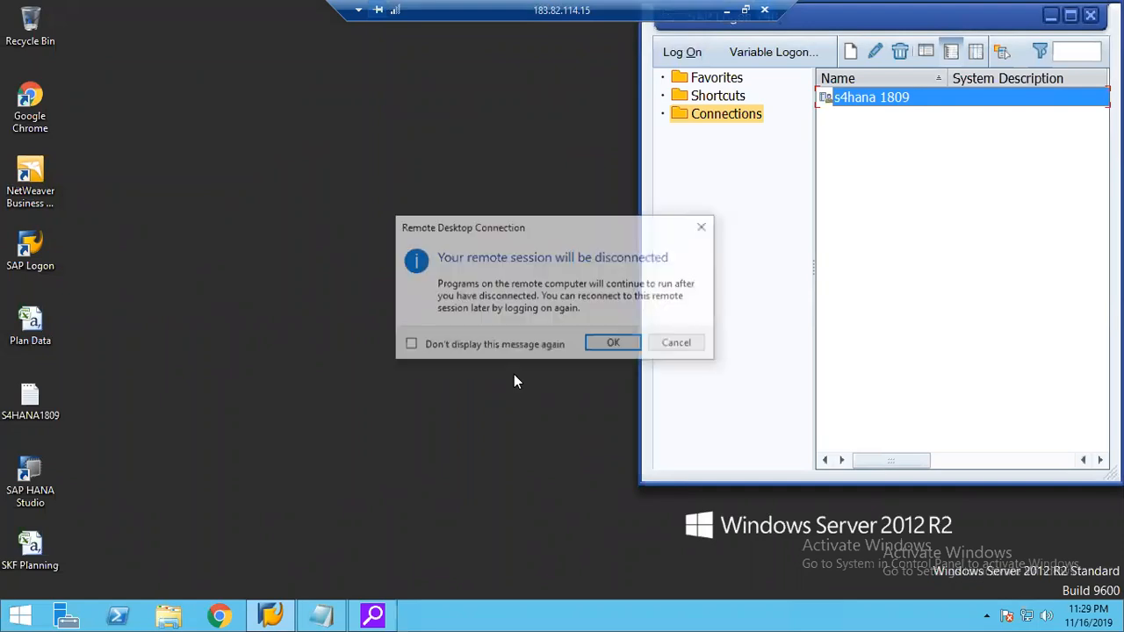
click(600, 347)
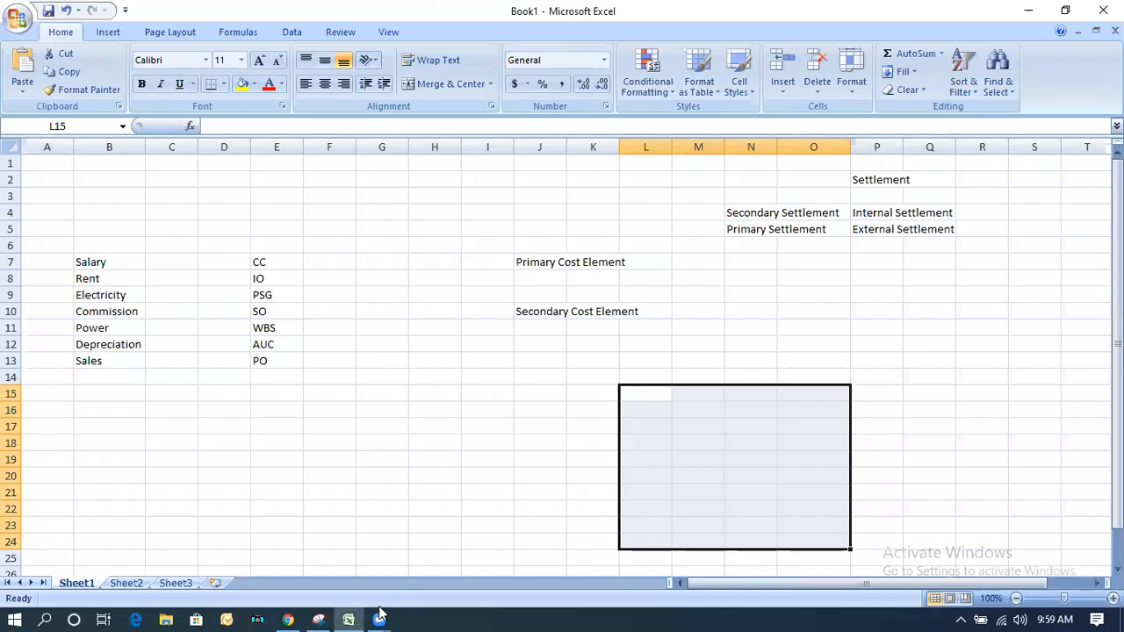